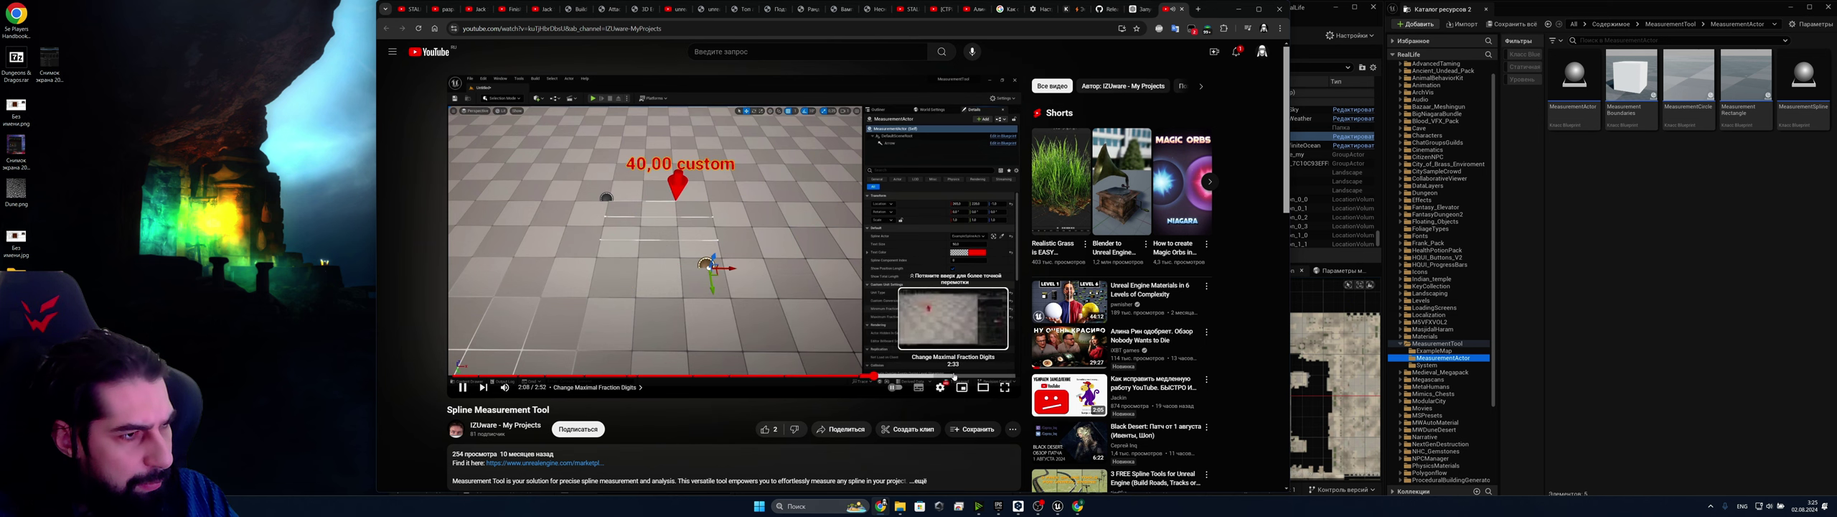
Skip ahead in the Spline Measurement Tool video, and switch to the Unreal Editor level view of the plaza
{"action": "left_click", "coordinate": [952, 376]}
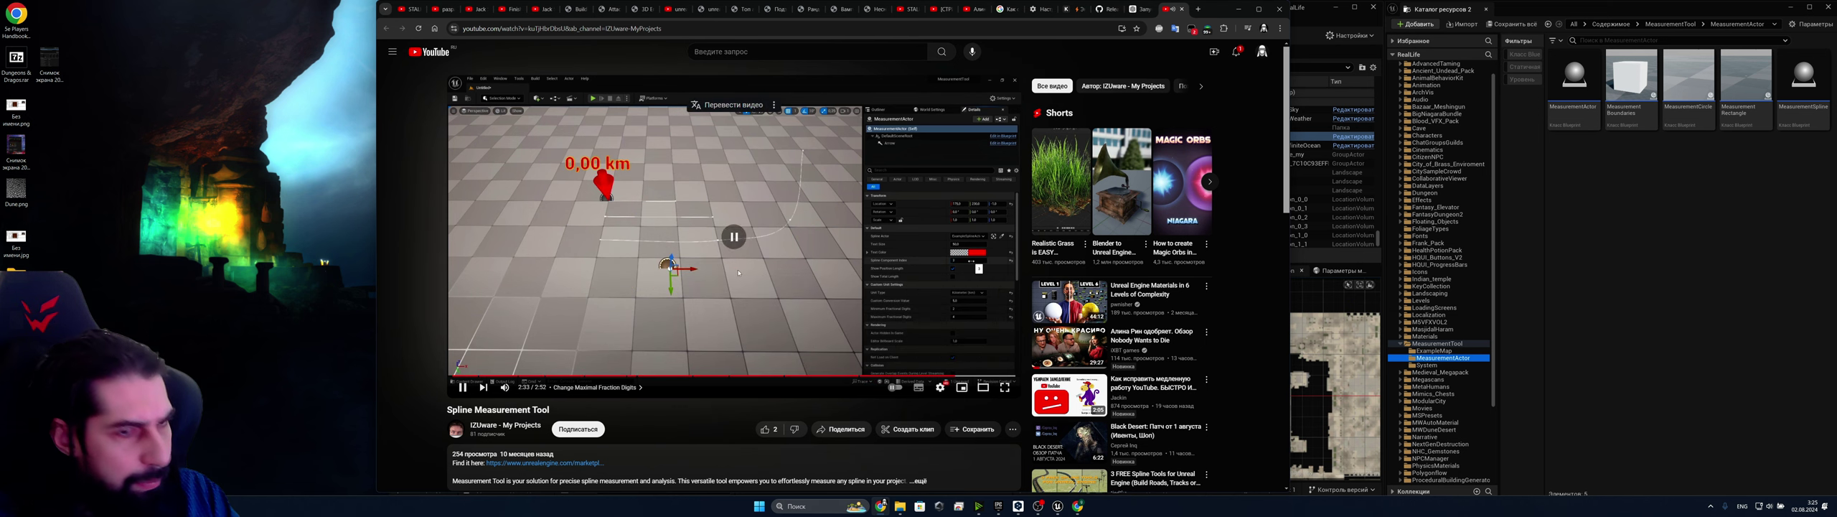
{"action": "left_click", "coordinate": [1237, 9]}
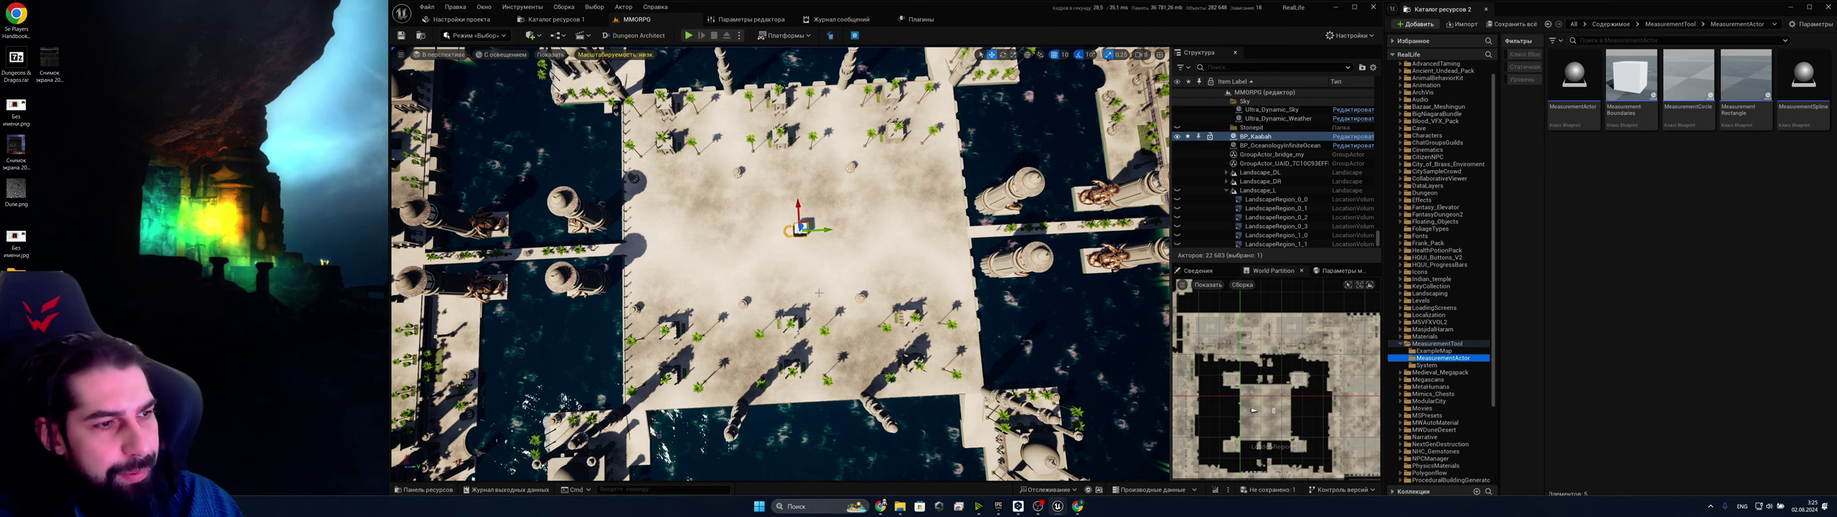
{"action": "right_click_drag", "start_coordinate": [718, 230], "coordinate": [718, 228]}
{"action": "key", "text": "w"}
Place a MeasurementSpline actor from the MeasurementActor folder near the centre of the plaza
{"action": "left_click", "coordinate": [530, 36]}
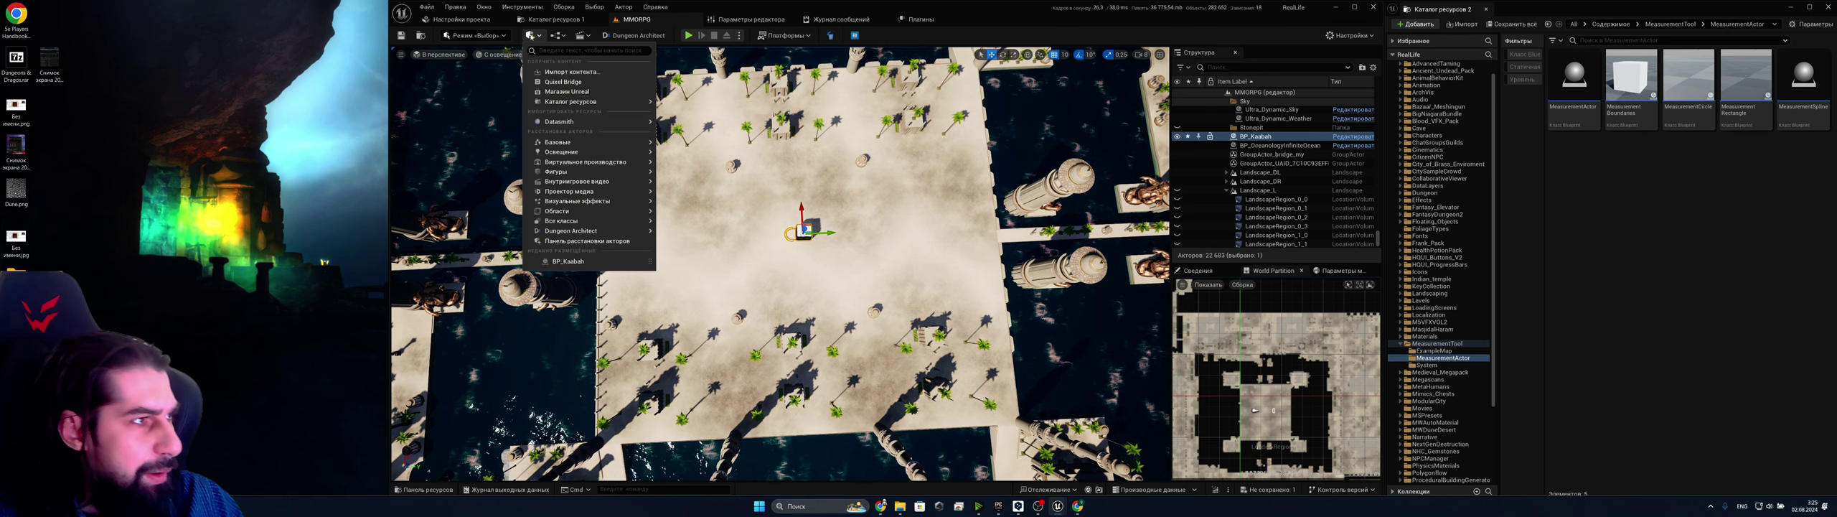
{"action": "mouse_move", "coordinate": [593, 149]}
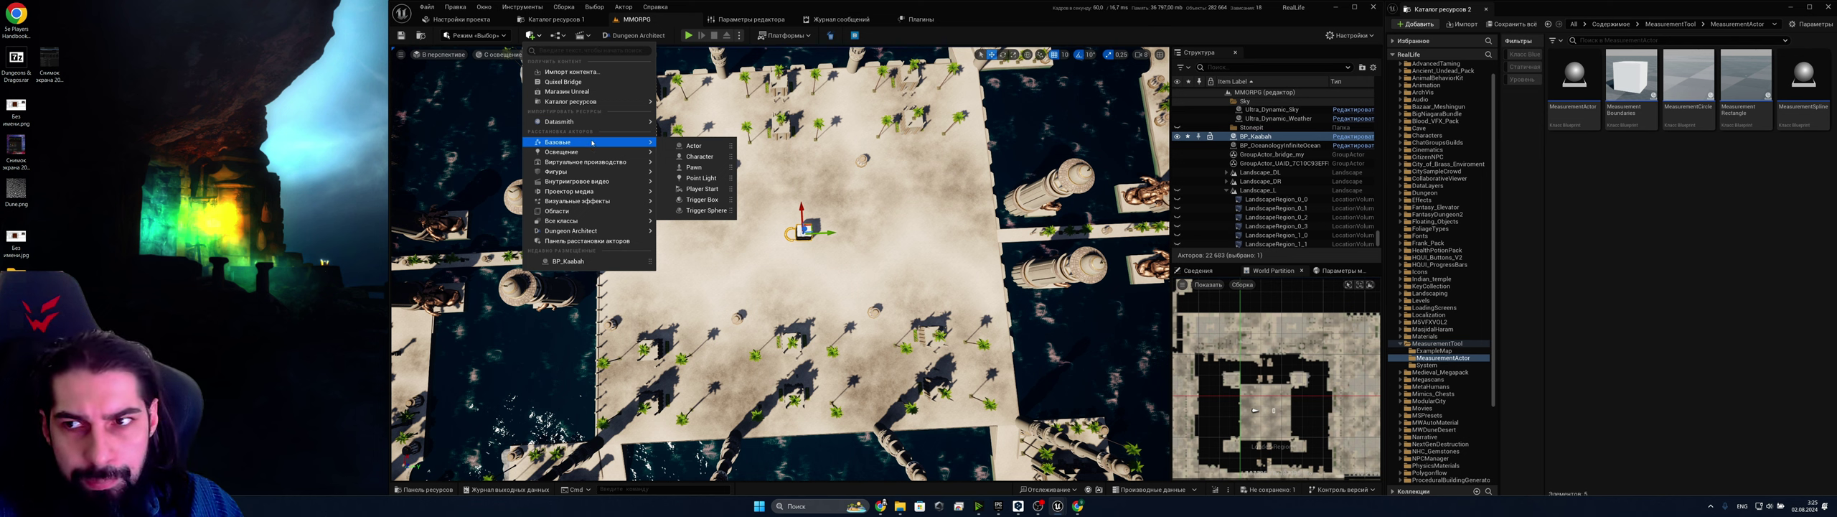
{"action": "left_click", "coordinate": [1802, 82]}
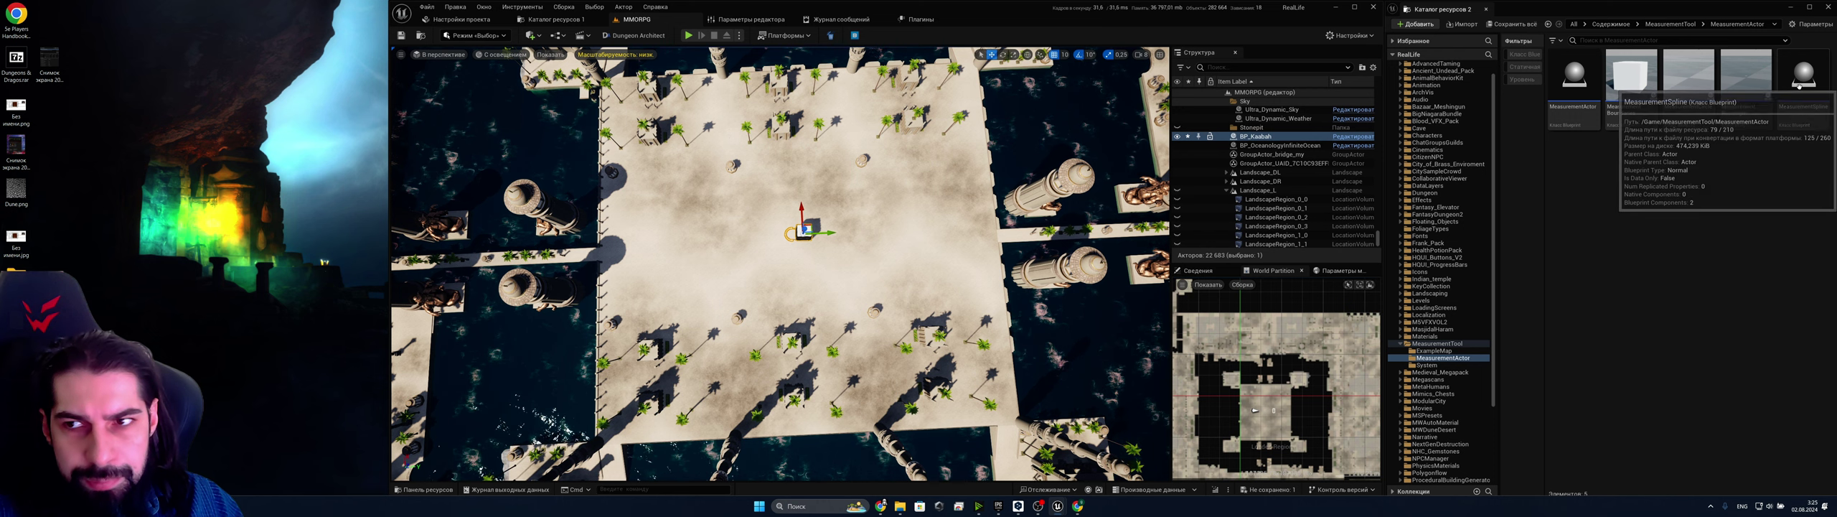
{"action": "left_click_drag", "start_coordinate": [760, 234], "coordinate": [759, 235]}
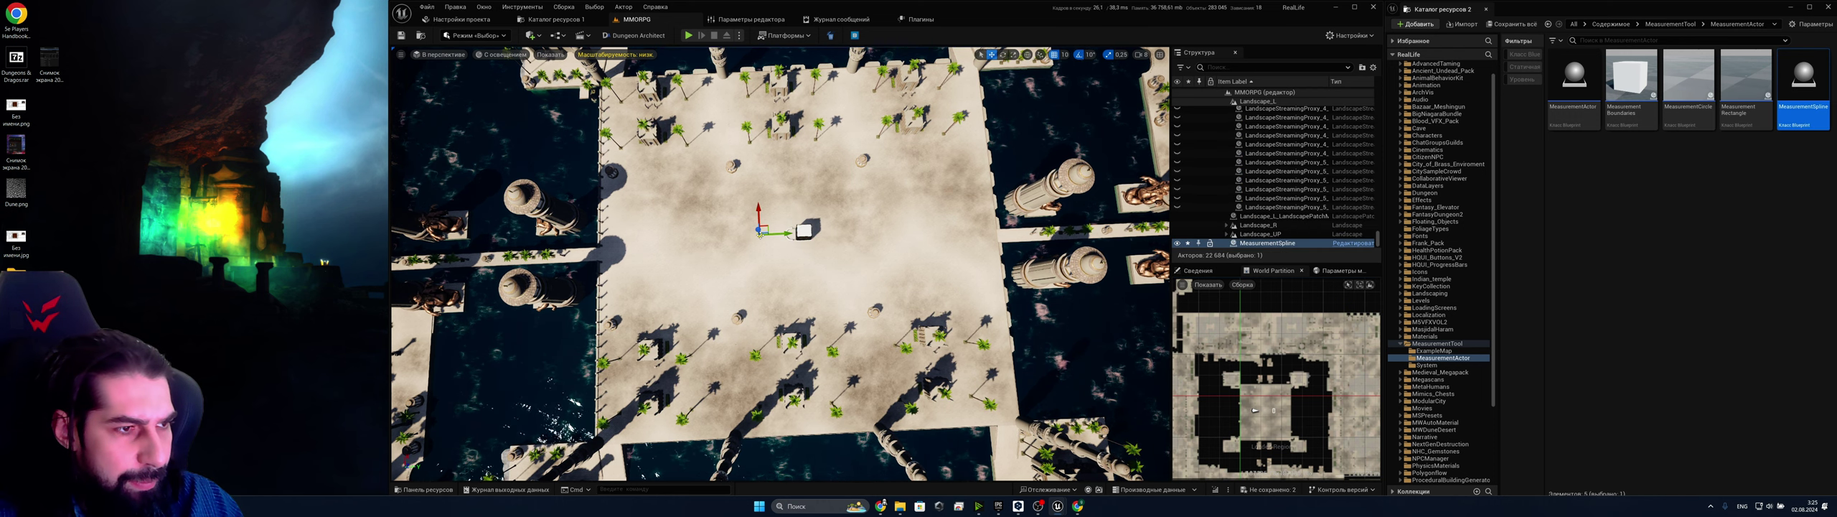
Try duplicating the measurement spline beside the original, and delete the copy
{"action": "mouse_move", "coordinate": [759, 235]}
{"action": "right_mouse_down"}
{"action": "mouse_move", "coordinate": [728, 219]}
{"action": "mouse_move", "coordinate": [736, 196]}
{"action": "mouse_move", "coordinate": [775, 247]}
{"action": "right_mouse_up"}
{"action": "key", "text": "w"}
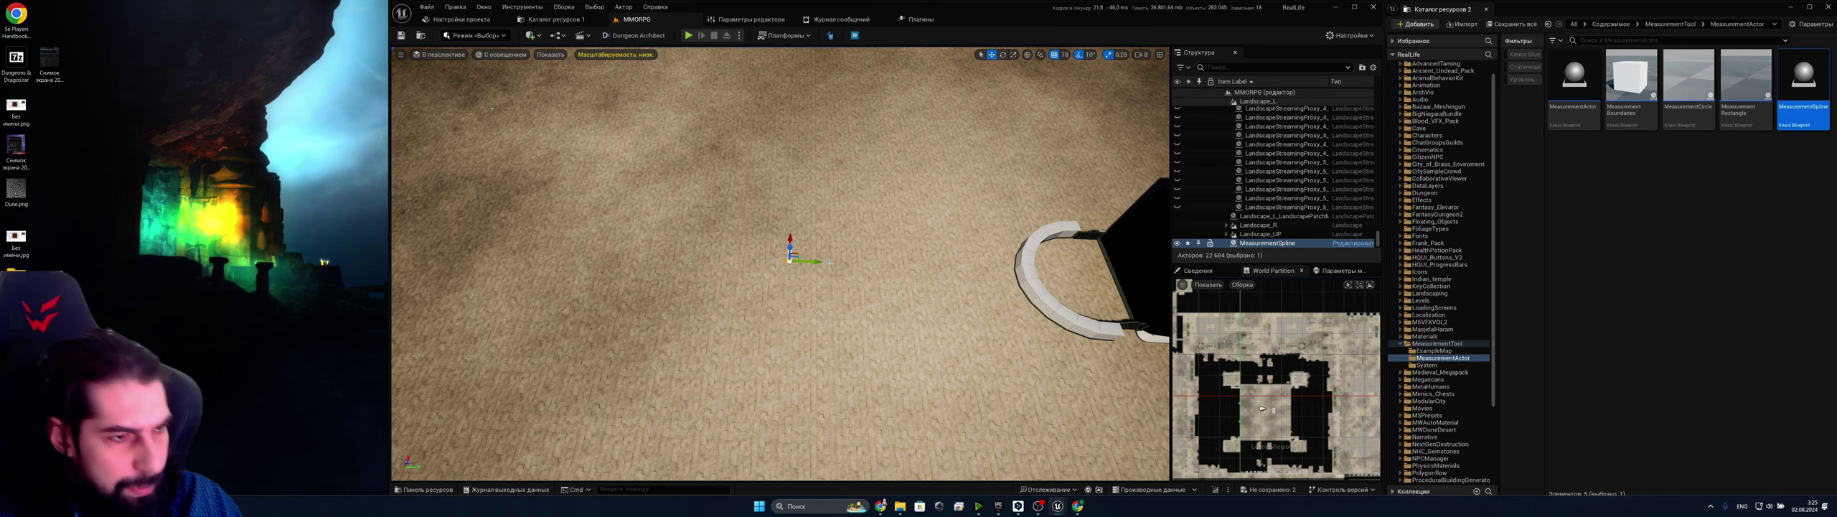
{"action": "left_click_drag", "start_coordinate": [817, 260], "coordinate": [926, 268], "text": "alt"}
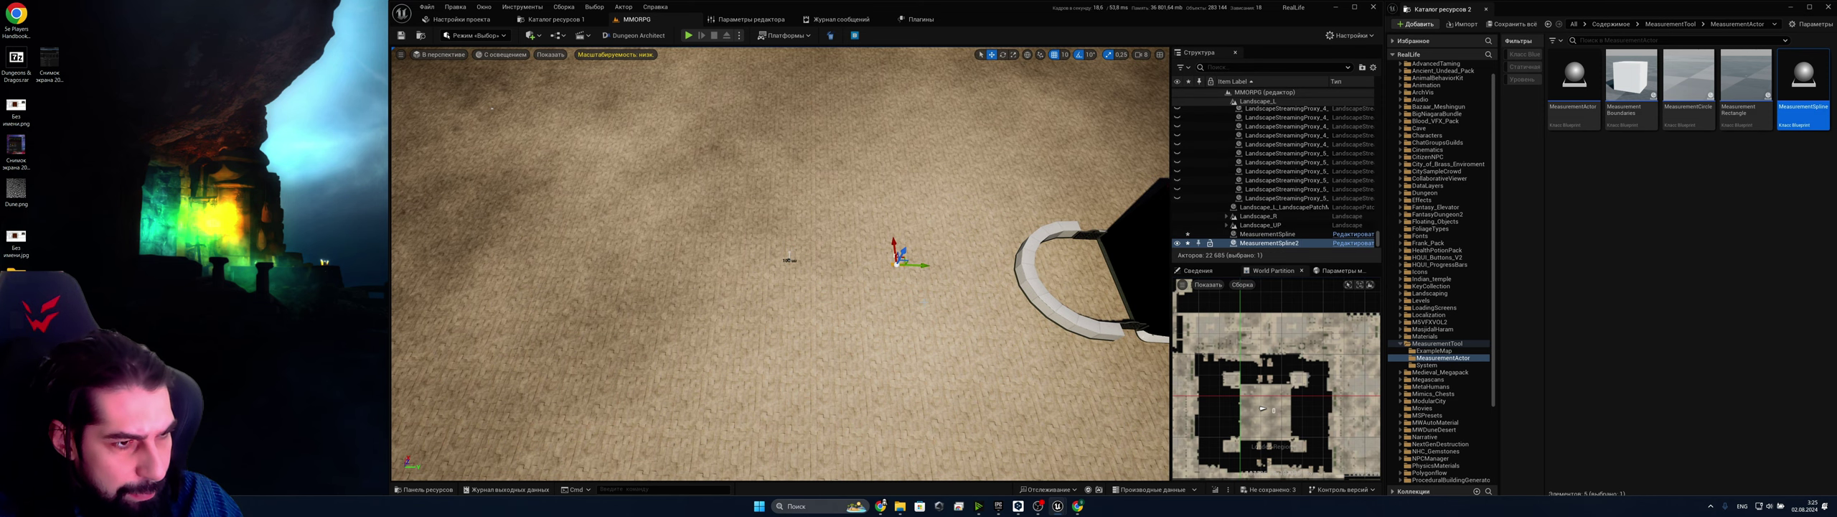
{"action": "key", "text": "Delete"}
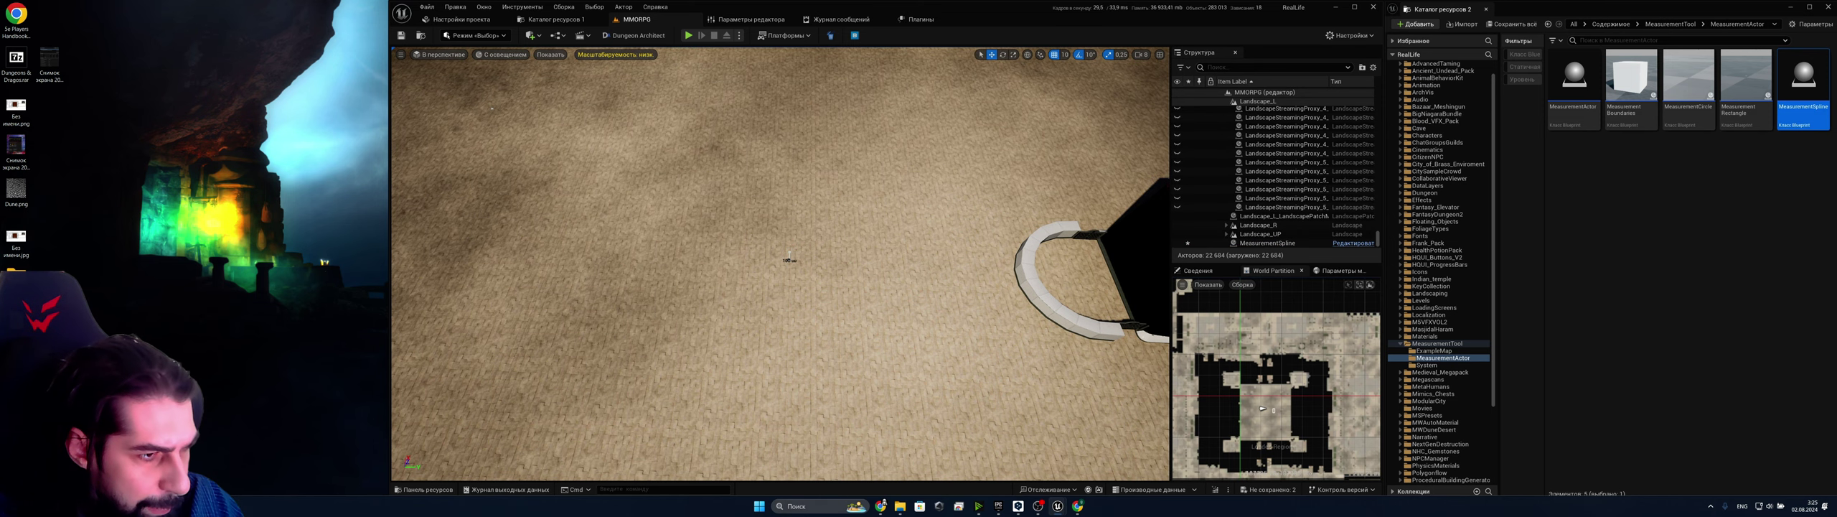
Select the MeasurementSpline and set its unit type to Meter (m) in the custom unit settings
{"action": "left_click", "coordinate": [789, 259]}
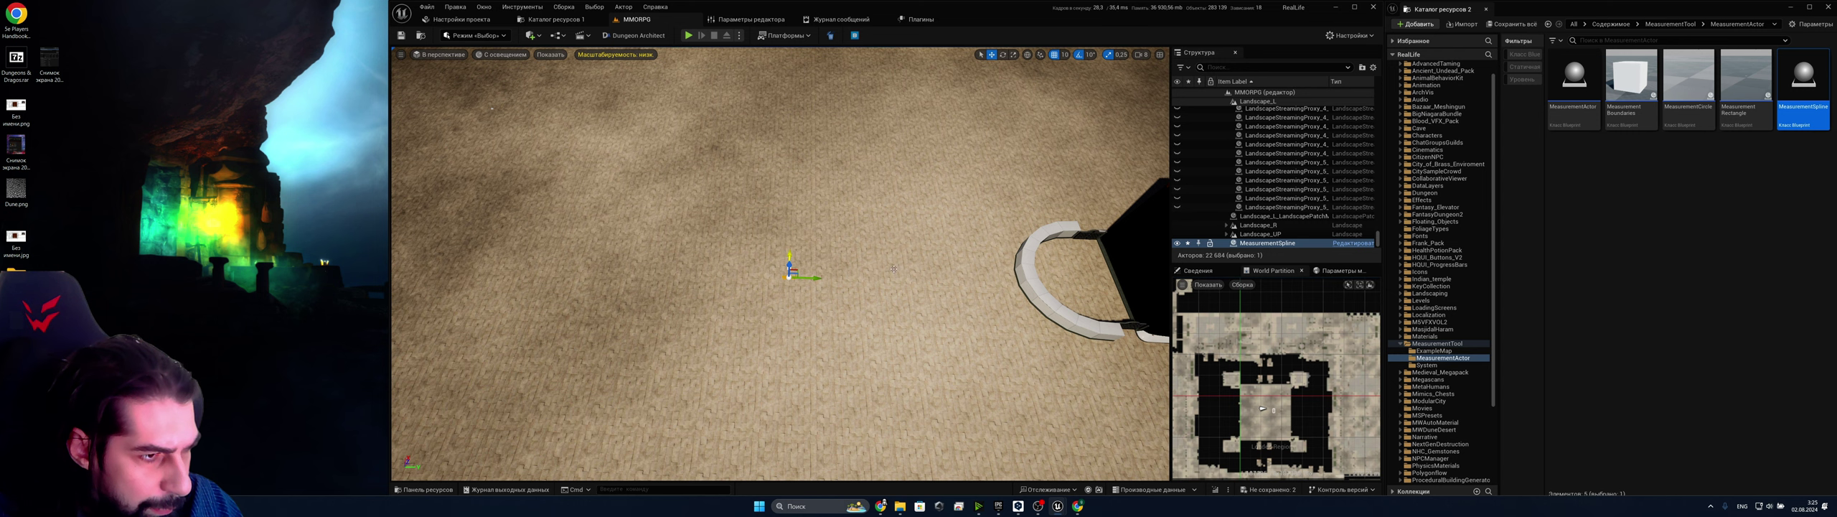
{"action": "key", "text": "f"}
{"action": "key", "text": "w"}
{"action": "right_click_drag", "start_coordinate": [661, 265], "coordinate": [724, 263]}
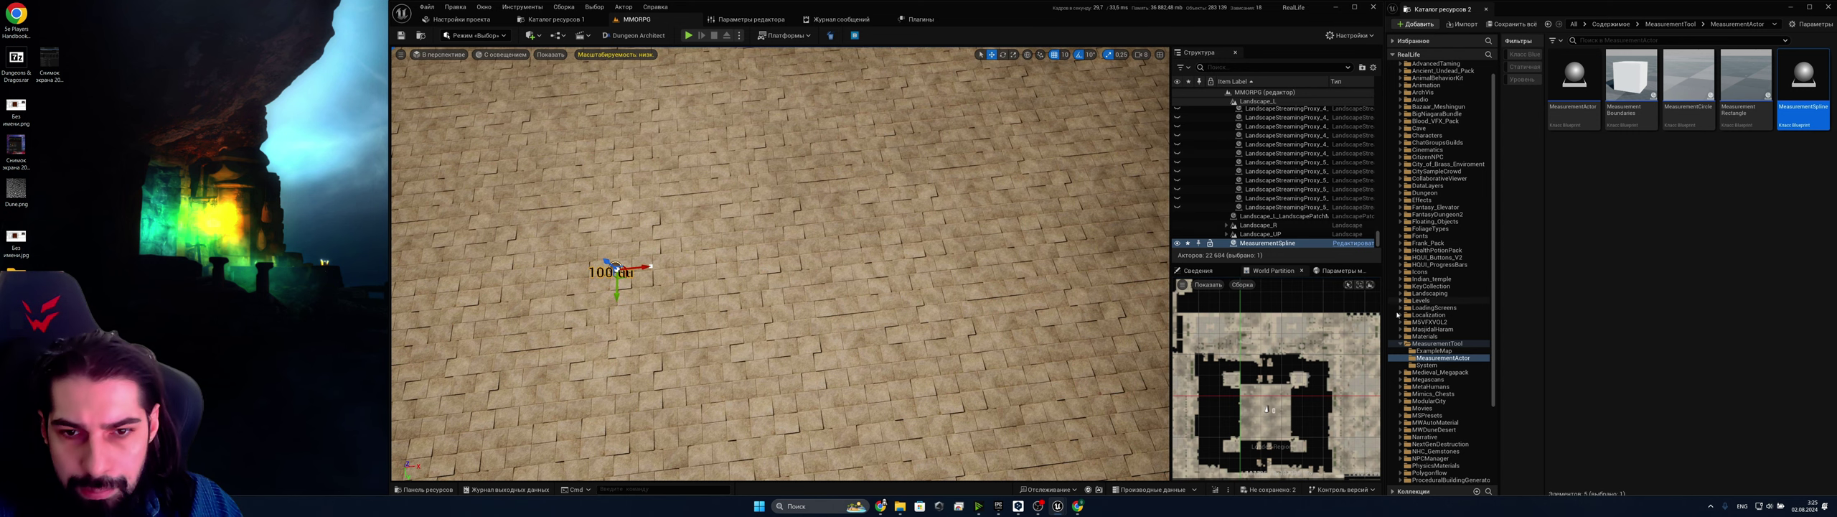
{"action": "left_click", "coordinate": [1197, 271]}
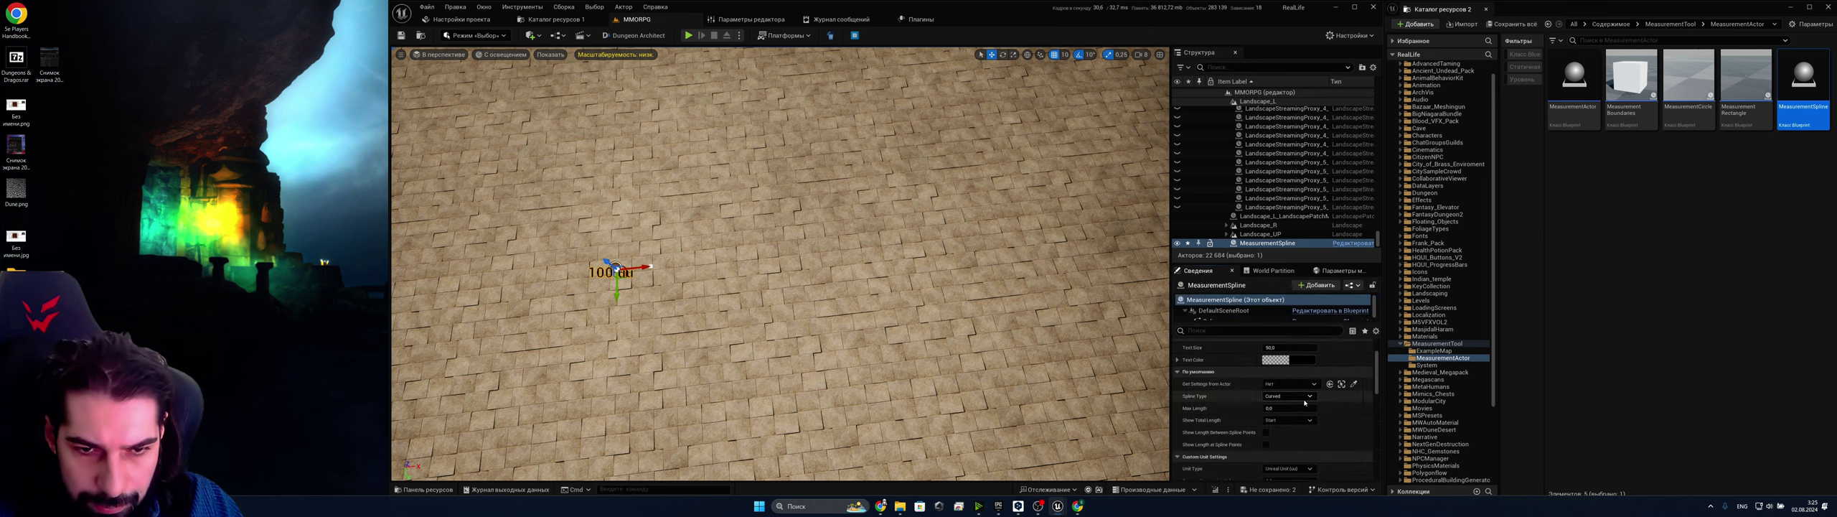
{"action": "scroll", "coordinate": [1305, 403], "scroll_direction": "up", "scroll_amount": 3}
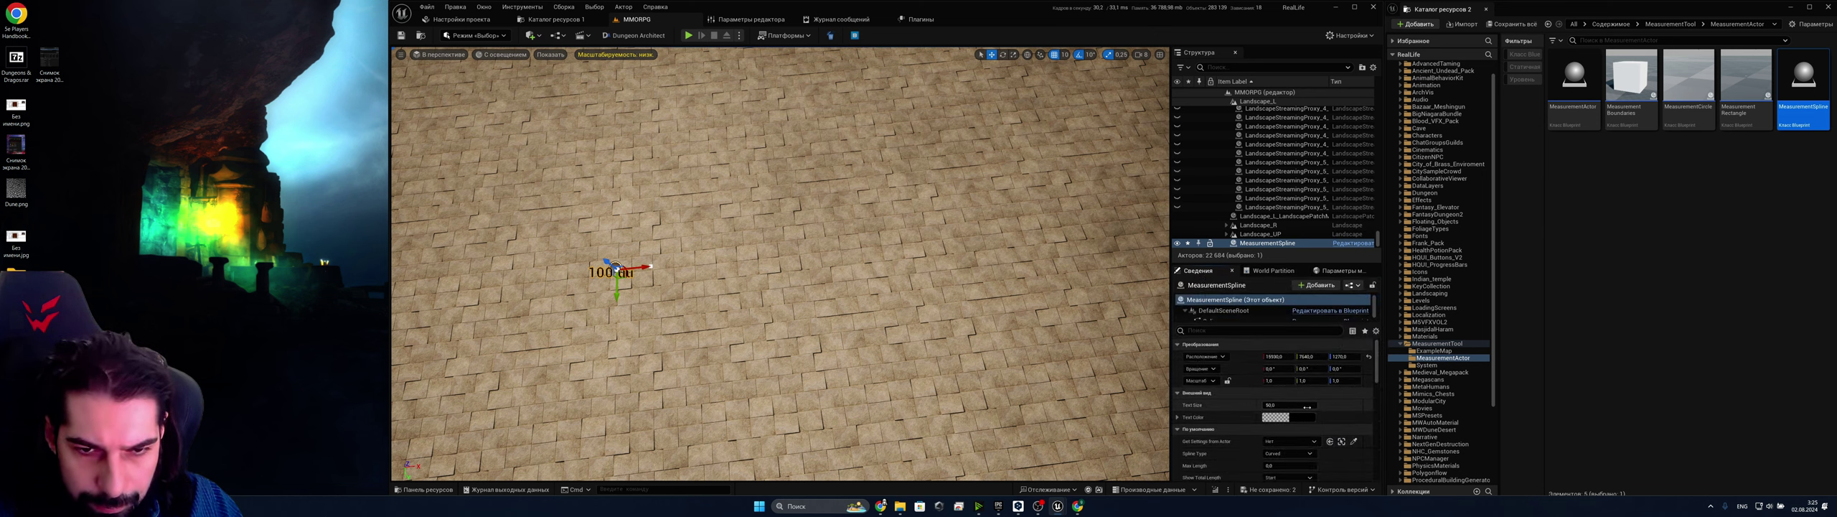
{"action": "scroll", "coordinate": [1307, 407], "scroll_direction": "down", "scroll_amount": 3}
{"action": "left_click", "coordinate": [1313, 369]}
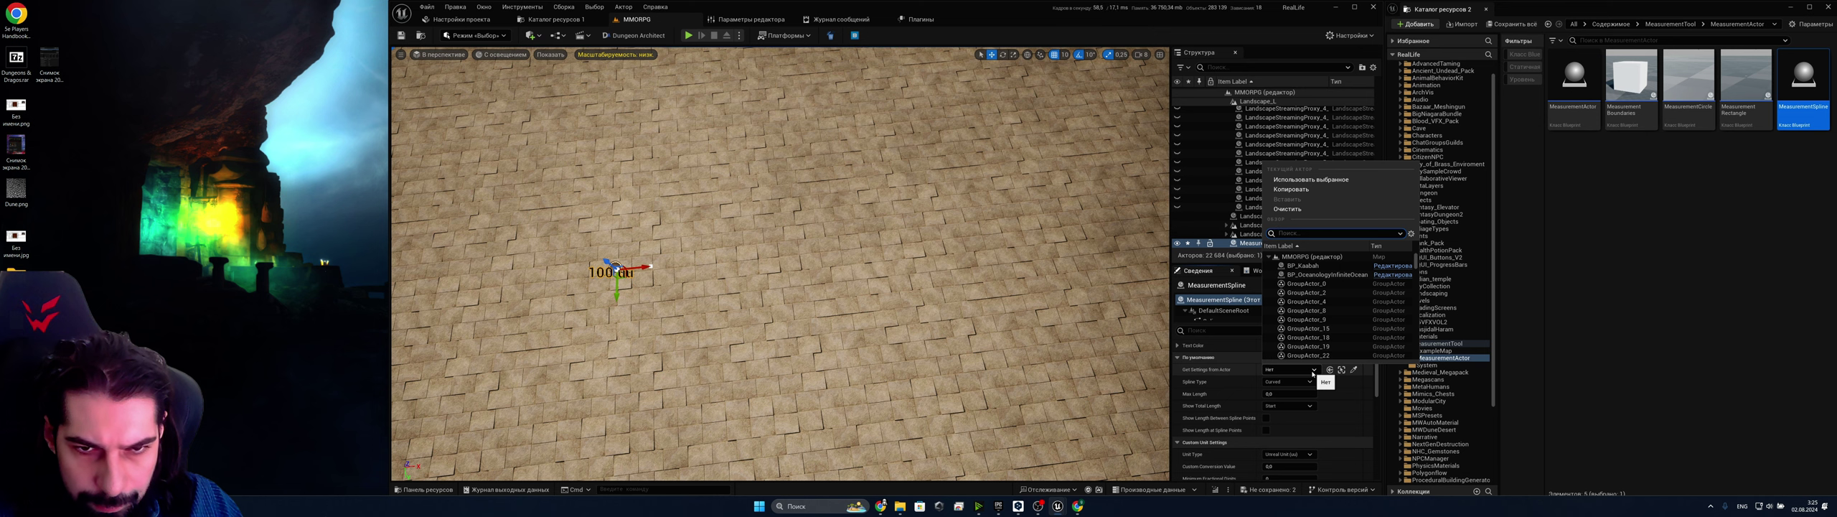
{"action": "left_click", "coordinate": [1313, 370]}
{"action": "scroll", "coordinate": [1307, 394], "scroll_direction": "down", "scroll_amount": 4}
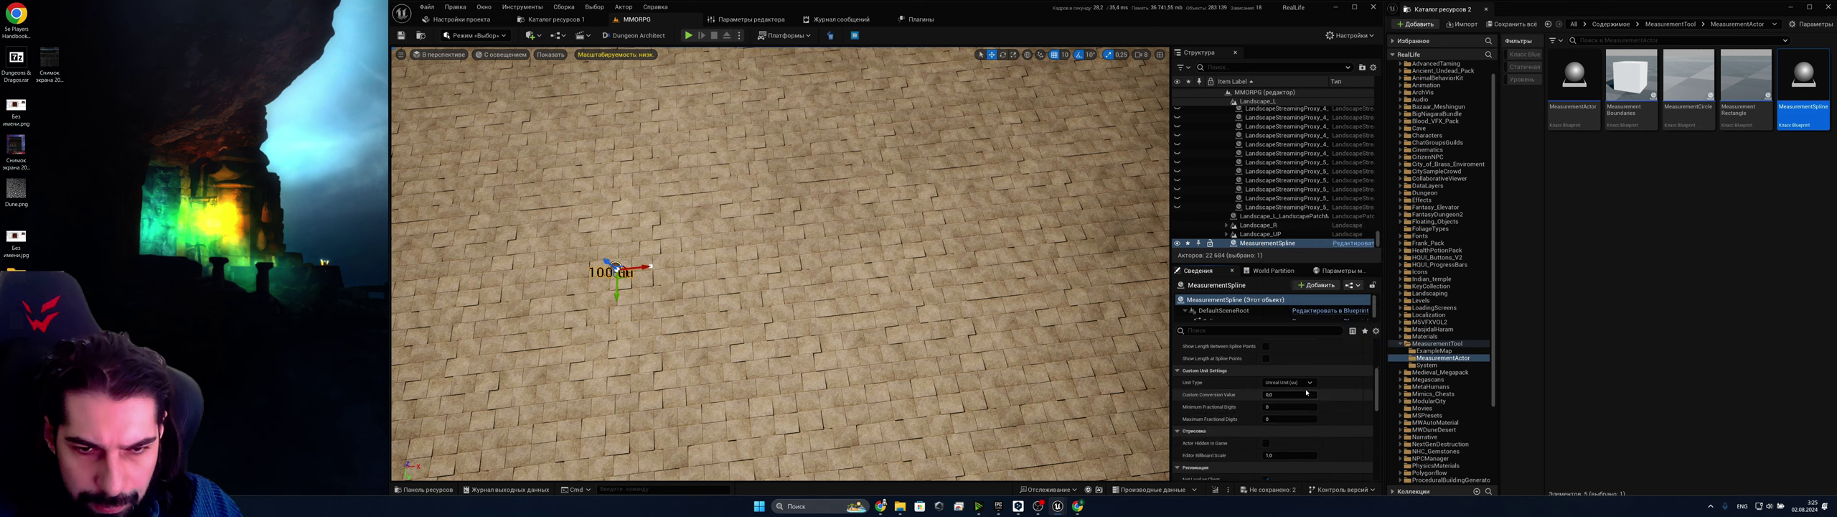
{"action": "left_click", "coordinate": [1308, 383]}
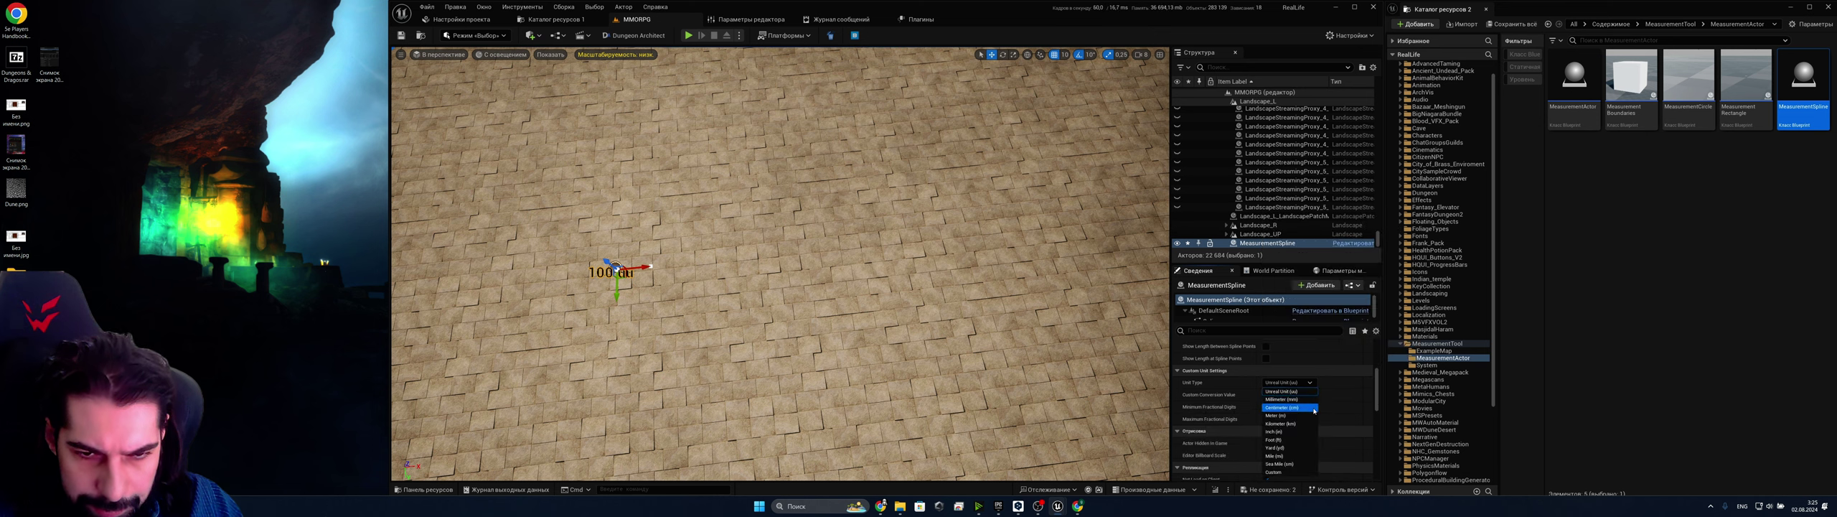
{"action": "left_click", "coordinate": [1311, 416]}
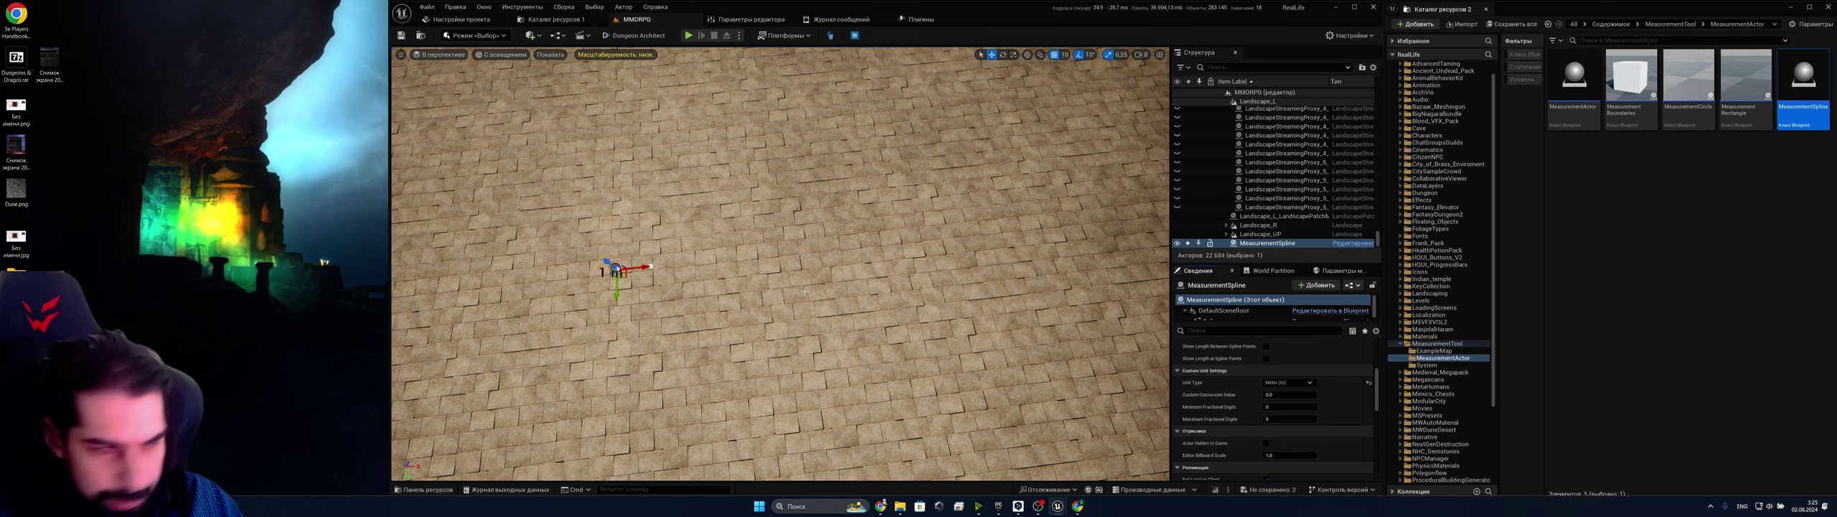
Stretch the measurement spline to about 4 m by moving its end point along the paving
{"action": "right_click_drag", "start_coordinate": [842, 402], "coordinate": [746, 424]}
{"action": "right_click_drag", "start_coordinate": [982, 175], "coordinate": [813, 201]}
{"action": "left_click", "coordinate": [800, 205]}
{"action": "key", "text": "w"}
{"action": "left_click", "coordinate": [794, 227]}
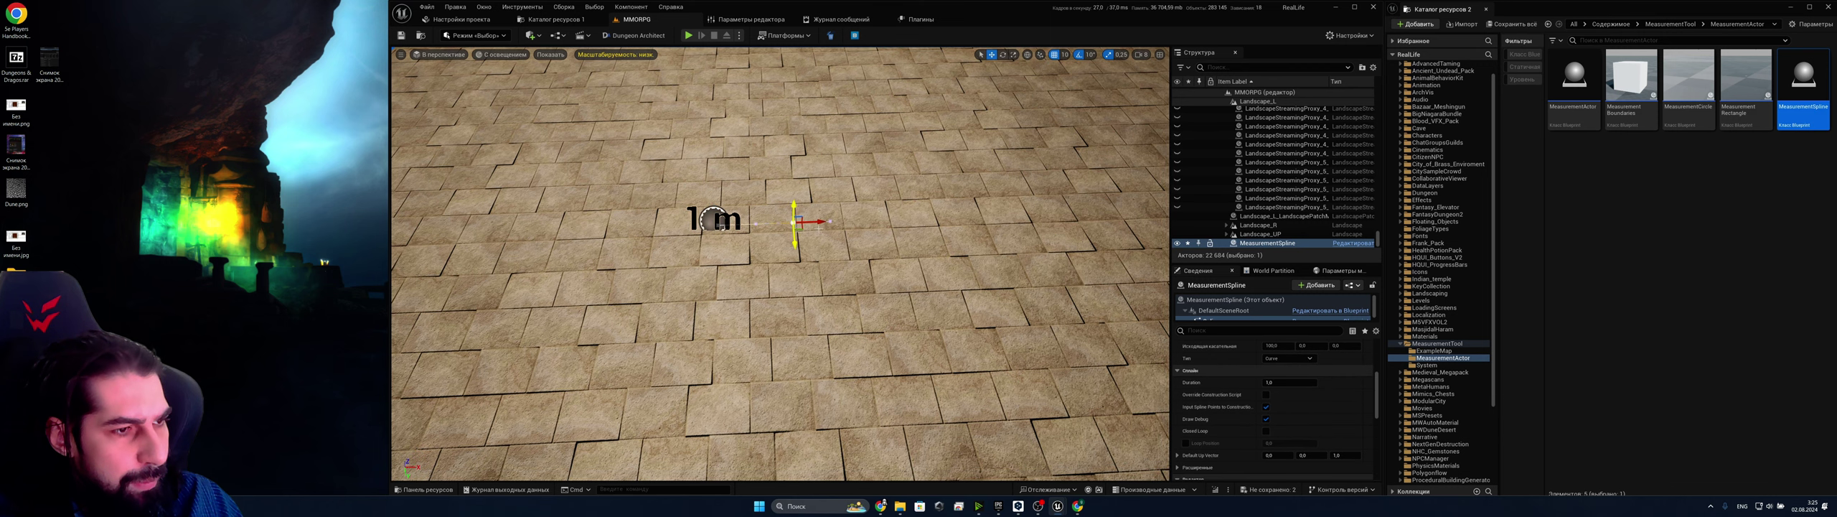
{"action": "left_click_drag", "start_coordinate": [820, 222], "coordinate": [1085, 243]}
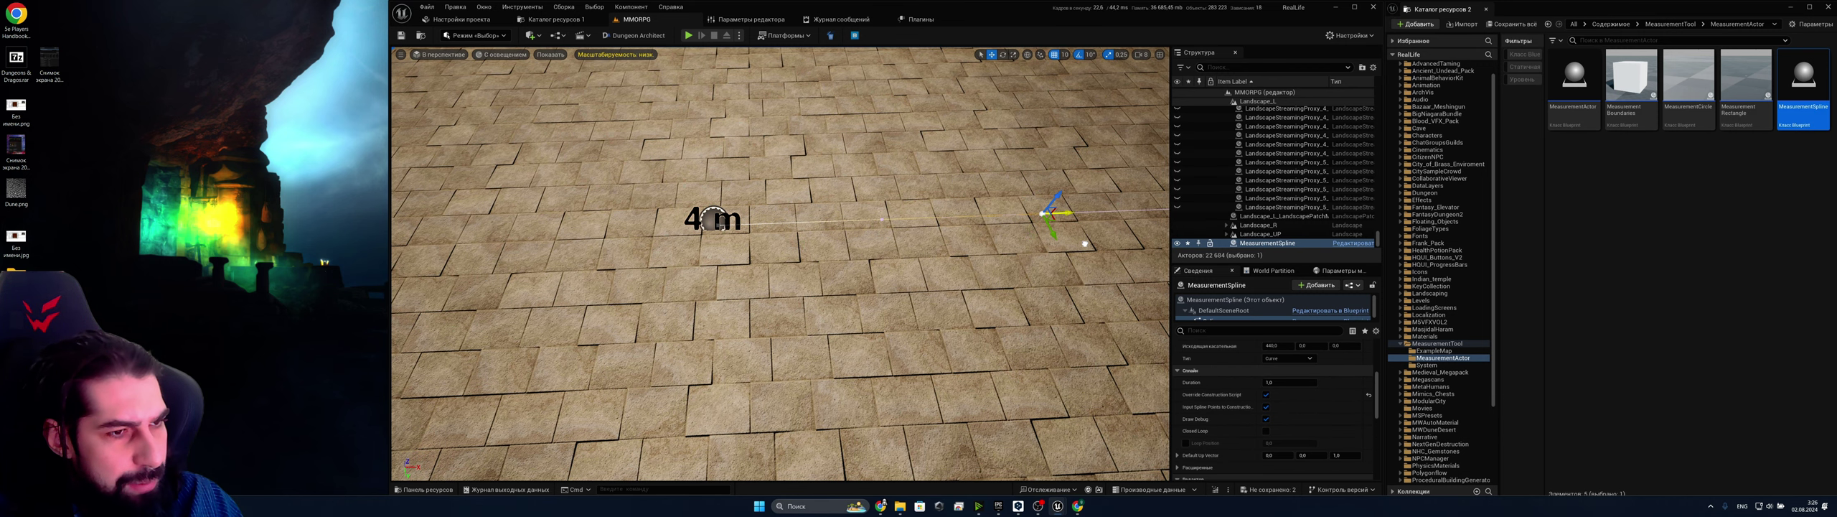
Extend the spline's end point across the plaza towards the edge beside the water
{"action": "key", "text": "s"}
{"action": "right_click_drag", "start_coordinate": [965, 269], "coordinate": [965, 283]}
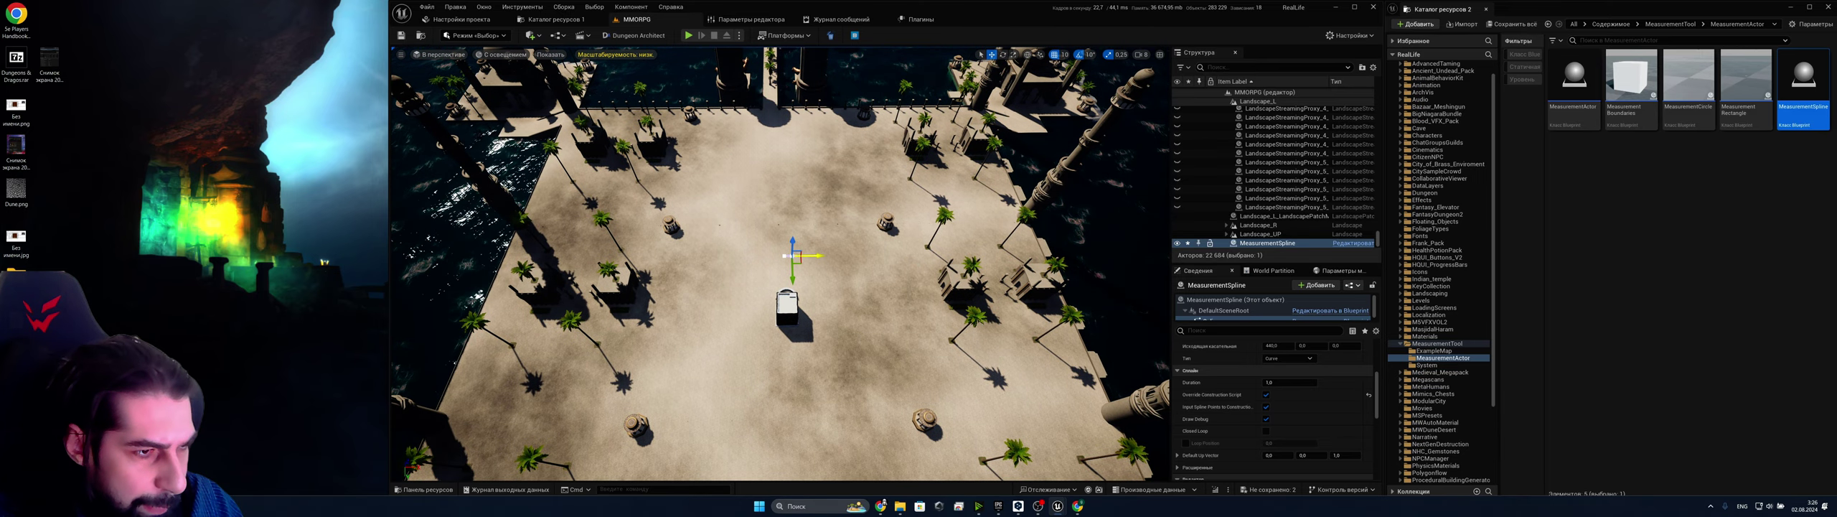
{"action": "left_click_drag", "start_coordinate": [820, 256], "coordinate": [1078, 263]}
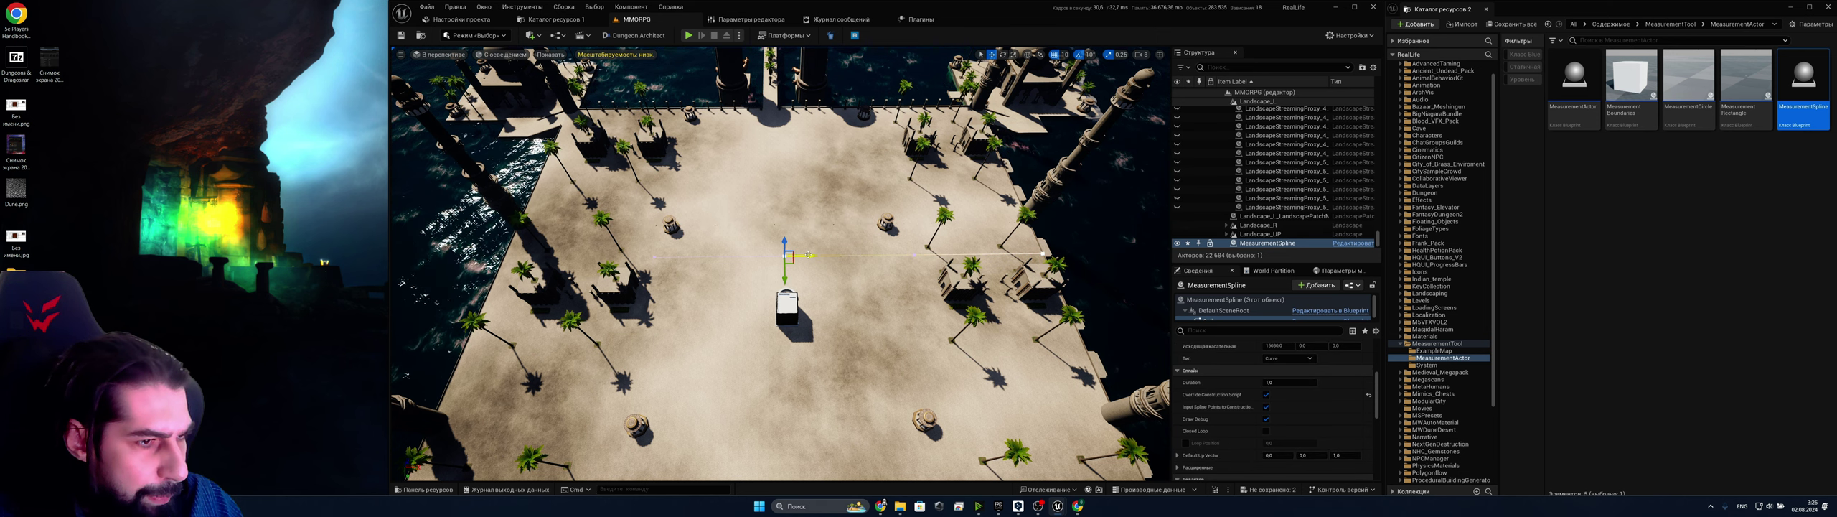
Move the spline's other point to the opposite side of the plaza and align it with the paving's edge
{"action": "left_click_drag", "start_coordinate": [809, 255], "coordinate": [528, 264]}
{"action": "right_click_drag", "start_coordinate": [529, 264], "coordinate": [373, 291]}
{"action": "key", "text": "w"}
{"action": "key", "text": "w"}
{"action": "key", "text": "s"}
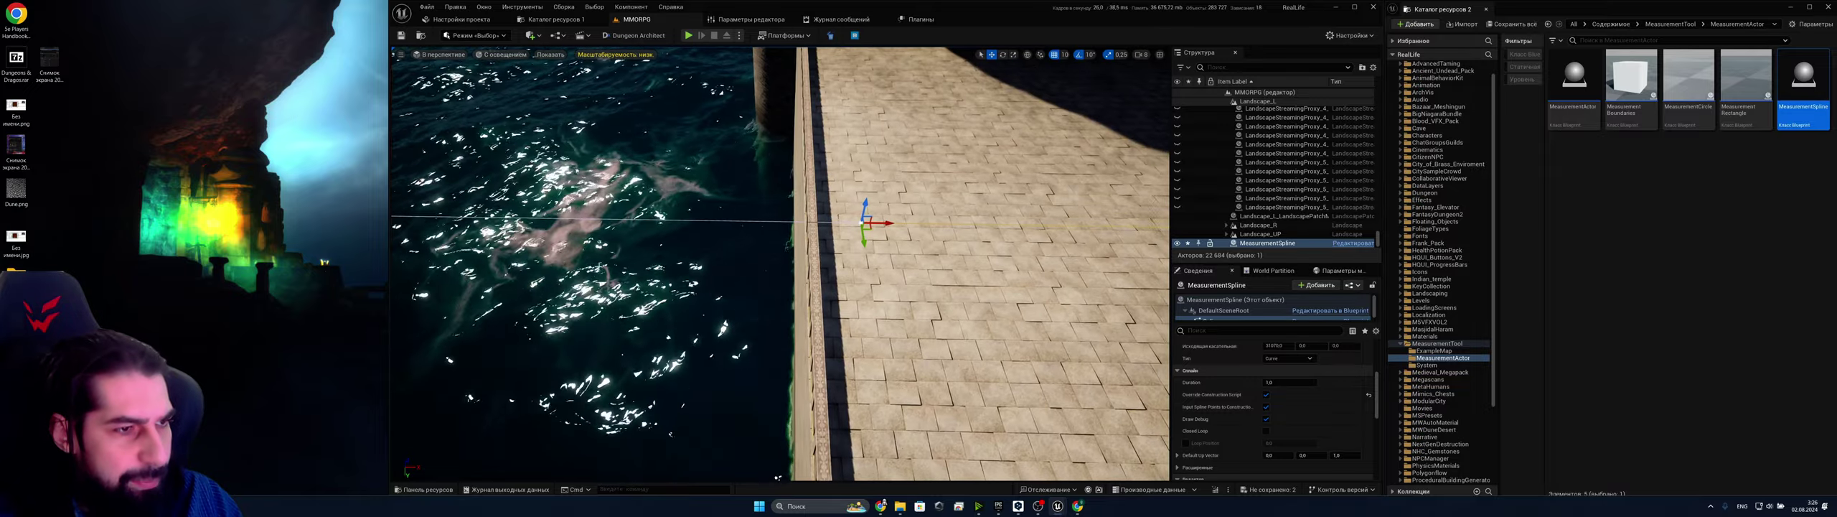
{"action": "left_click_drag", "start_coordinate": [888, 223], "coordinate": [824, 237]}
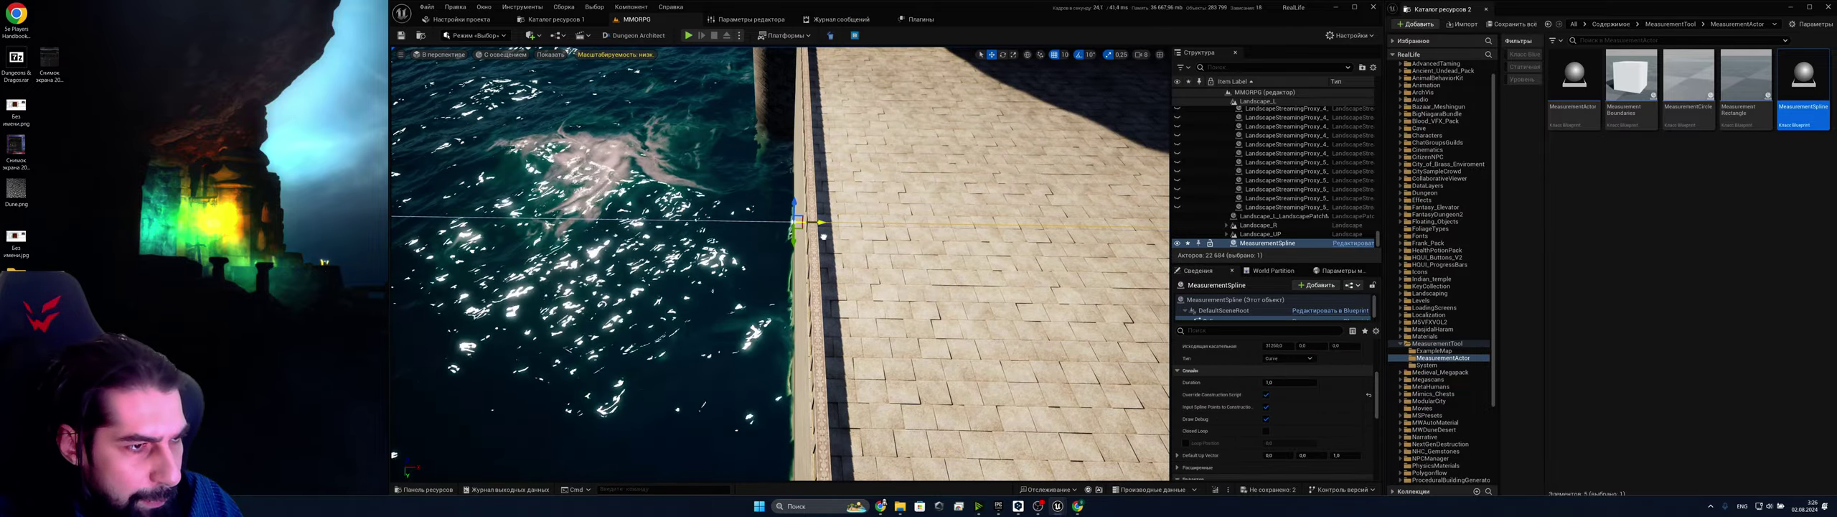
Fine-tune the far end of the spline so that it meets the plaza's paved edge
{"action": "key", "text": "s"}
{"action": "right_click_drag", "start_coordinate": [824, 237], "coordinate": [1058, 301]}
{"action": "key", "text": "w"}
{"action": "key", "text": "w"}
{"action": "right_click_drag", "start_coordinate": [816, 428], "coordinate": [926, 476]}
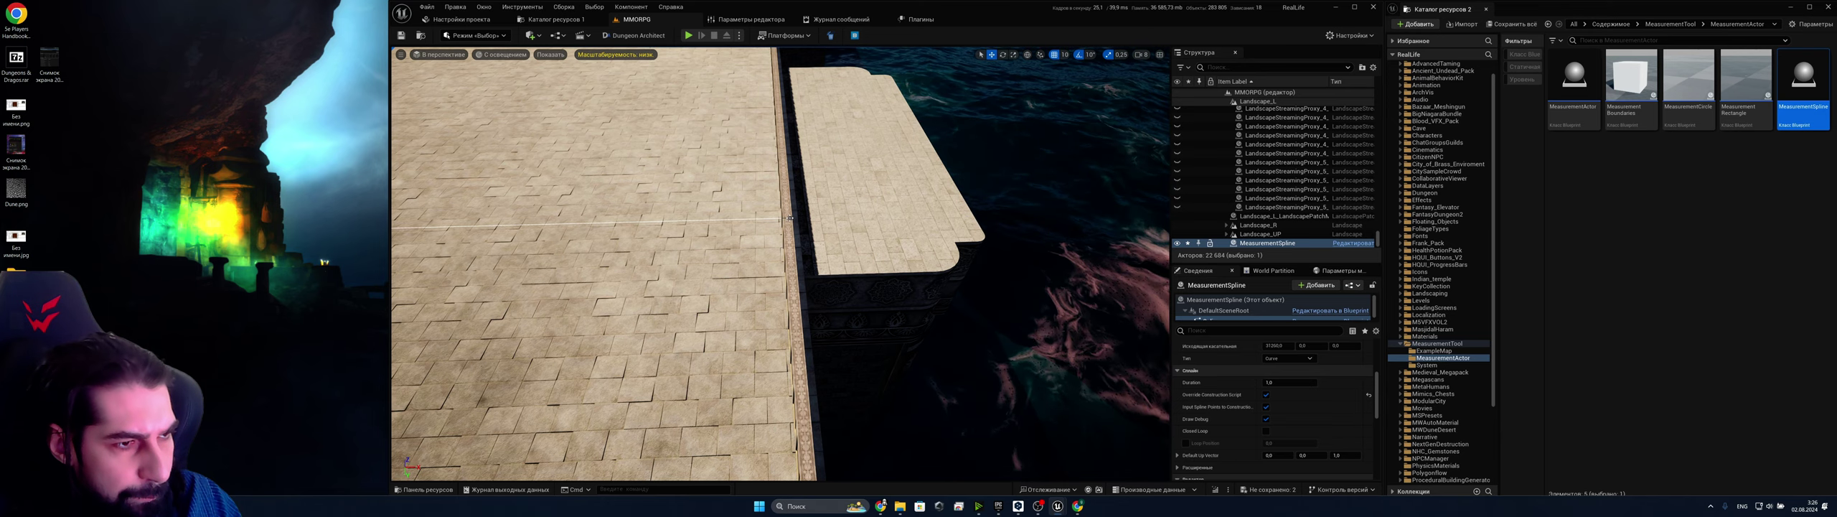
{"action": "left_click_drag", "start_coordinate": [811, 219], "coordinate": [819, 219]}
Try moving only the spline's edge point along the side of the plaza, and undo the move
{"action": "key", "text": "s"}
{"action": "right_click_drag", "start_coordinate": [818, 219], "coordinate": [822, 241]}
{"action": "right_click_drag", "start_coordinate": [904, 442], "coordinate": [903, 445]}
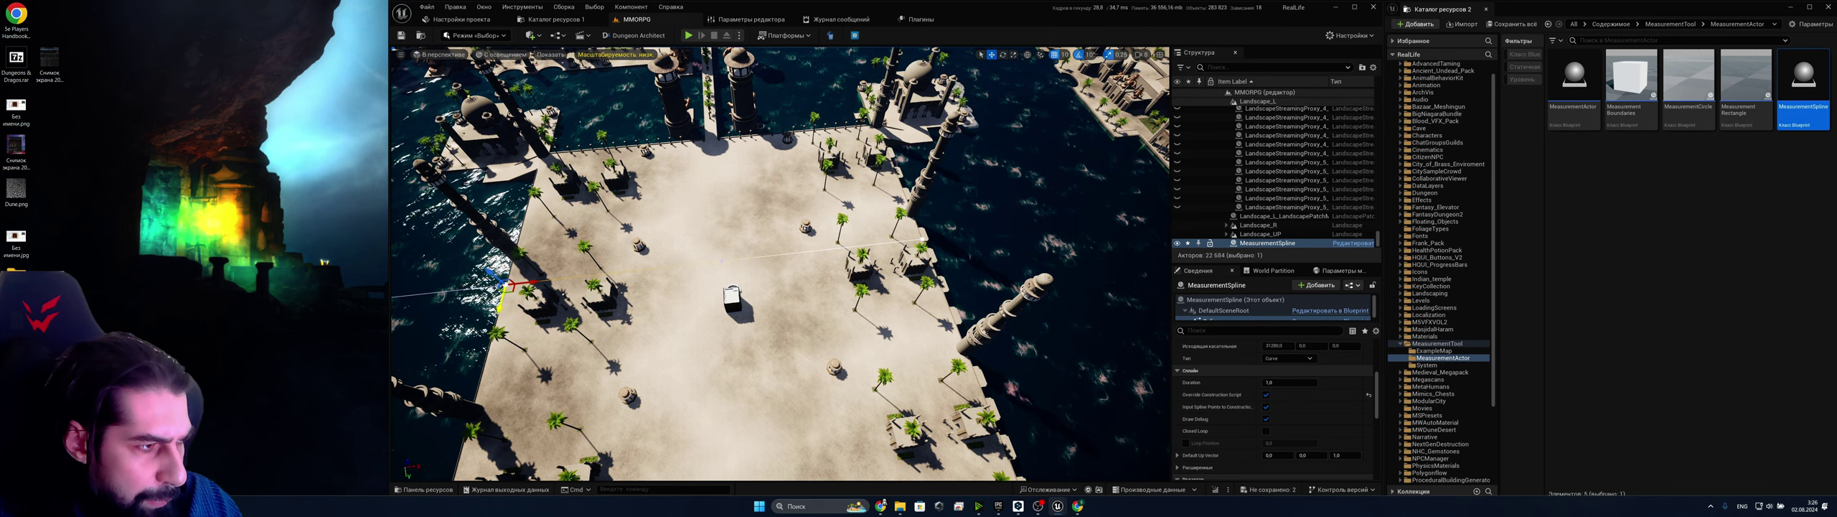
{"action": "left_click_drag", "start_coordinate": [501, 309], "coordinate": [499, 333]}
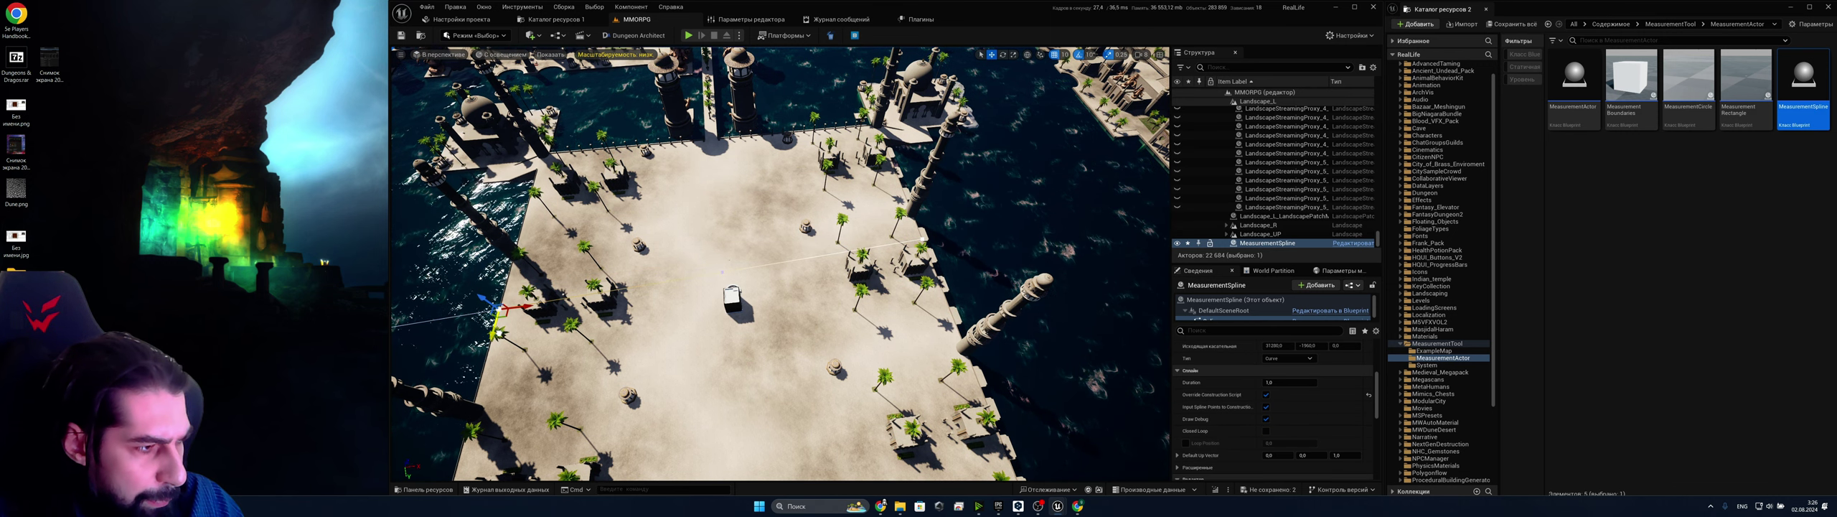
{"action": "key", "text": "ctrl+z"}
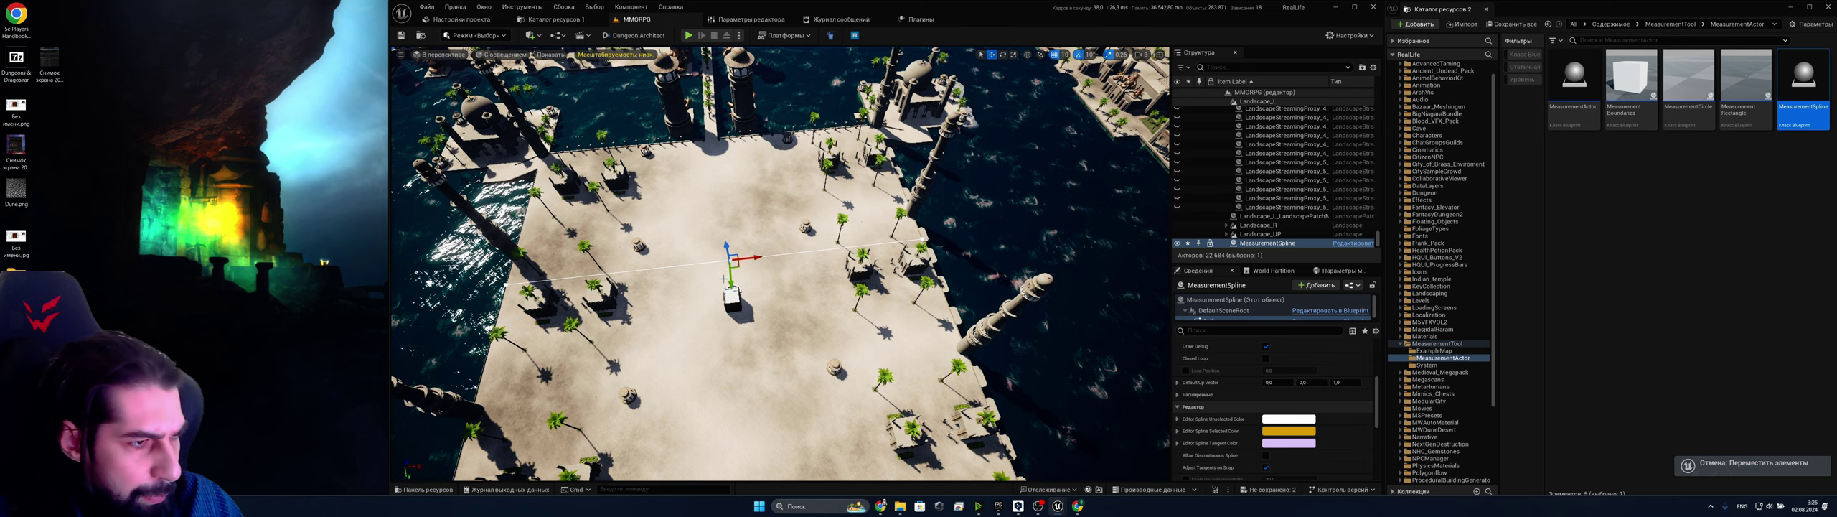
Shift the whole measurement spline past the white object in the plaza's centre and inspect its alignment at the plaza edge
{"action": "left_click_drag", "start_coordinate": [728, 310], "coordinate": [727, 343]}
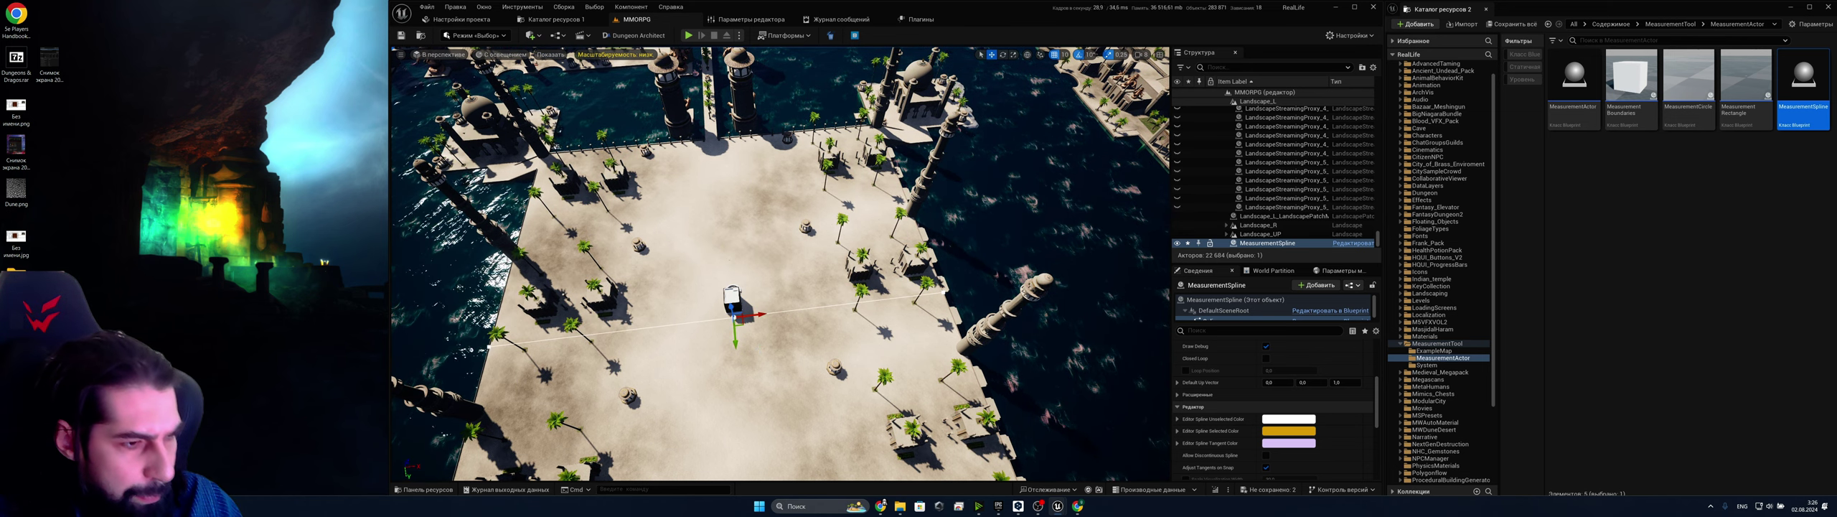
{"action": "key", "text": "w"}
{"action": "right_click_drag", "start_coordinate": [729, 330], "coordinate": [703, 353]}
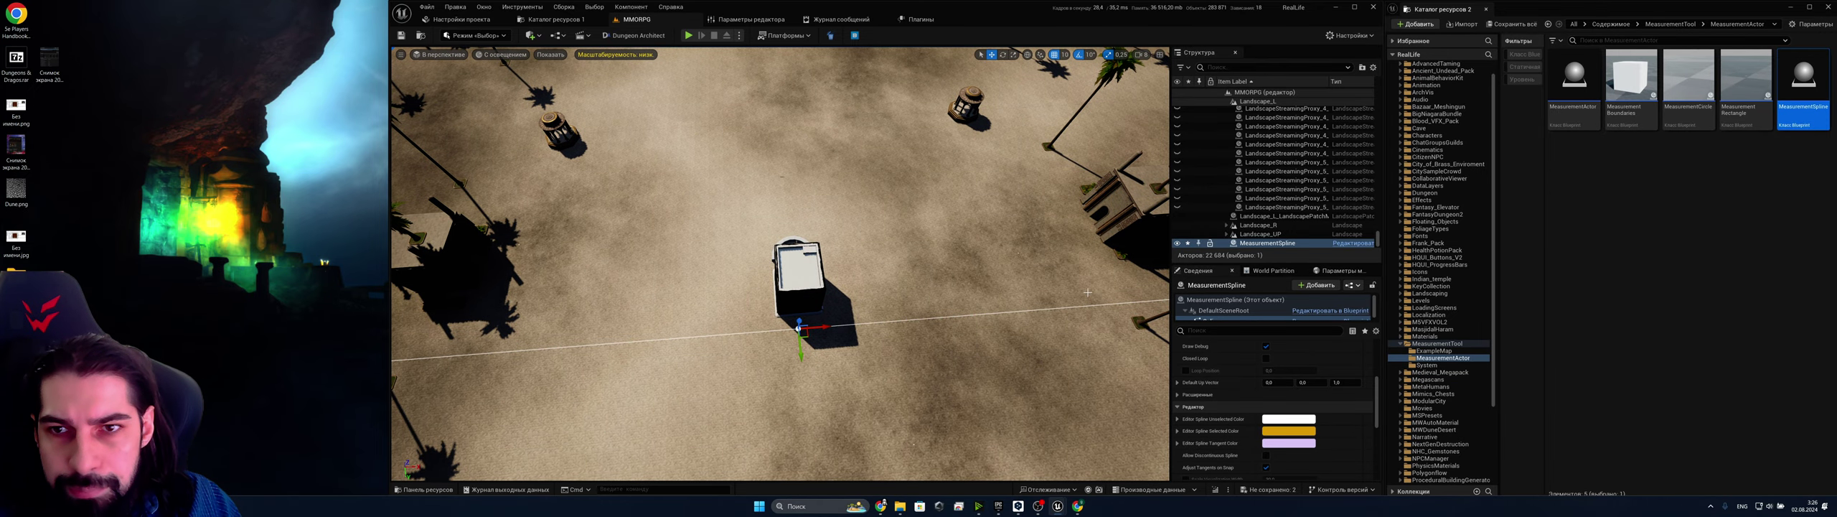
{"action": "right_click_drag", "start_coordinate": [1088, 292], "coordinate": [933, 265]}
{"action": "key", "text": "w"}
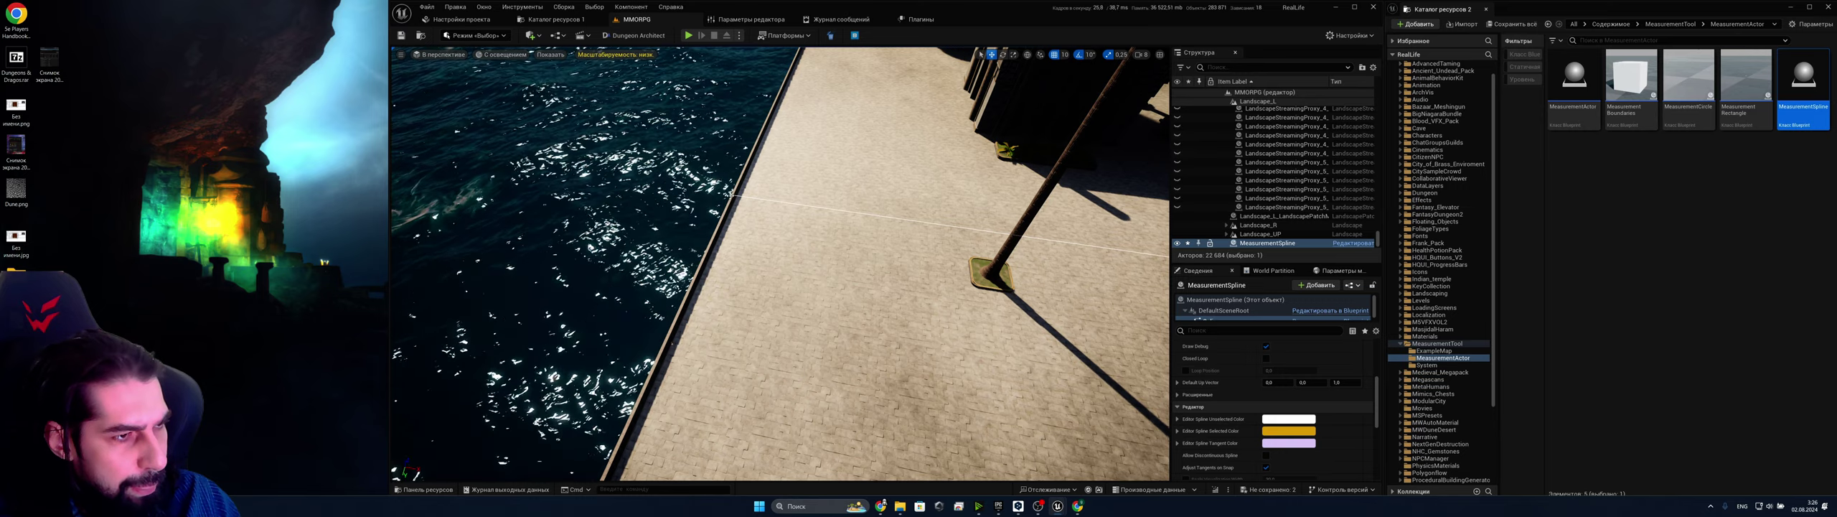
Try moving the measurement label away from the spline, and undo the move
{"action": "left_click", "coordinate": [730, 193]}
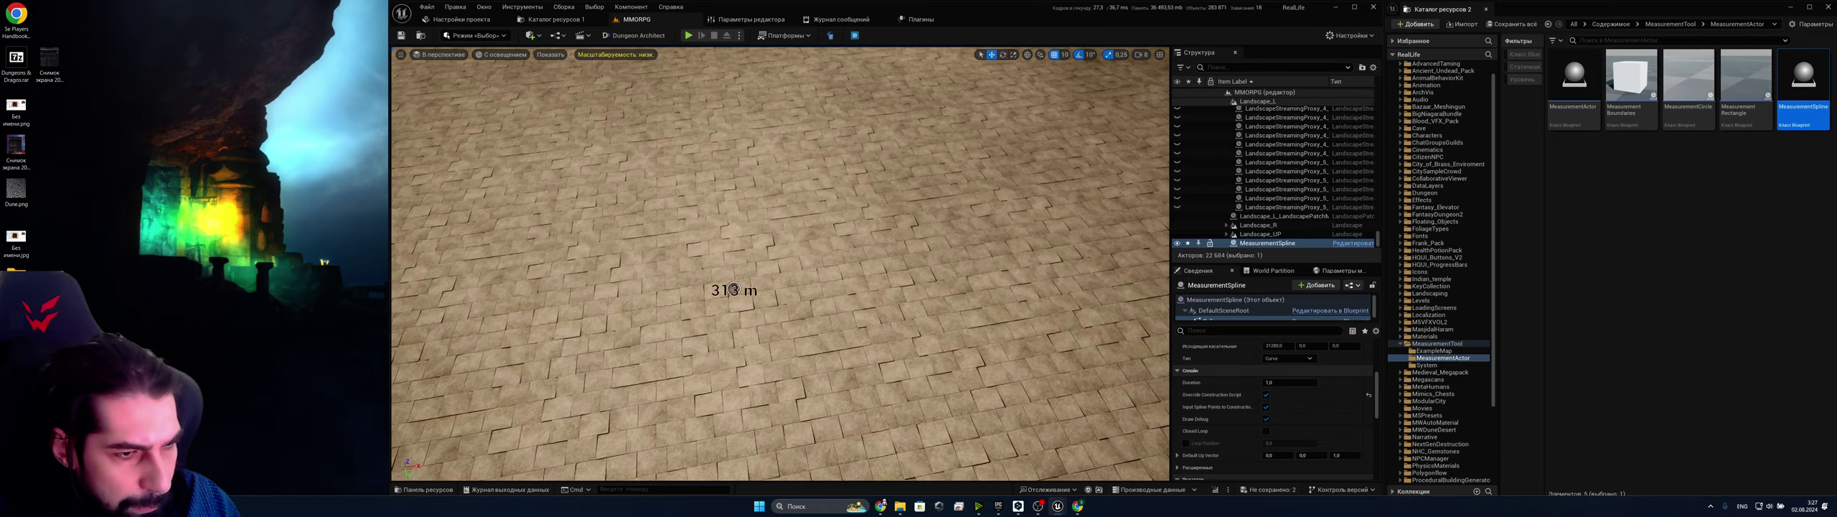
{"action": "left_click", "coordinate": [737, 270]}
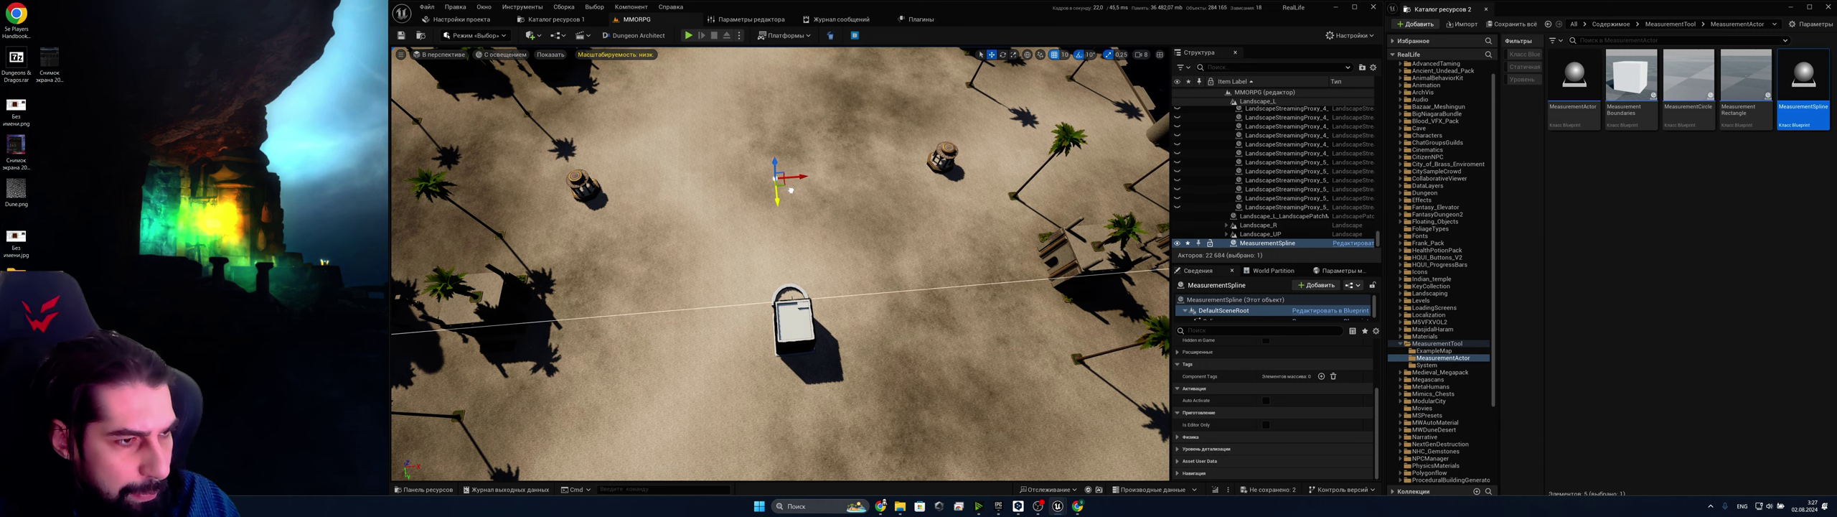
{"action": "key", "text": "s"}
{"action": "mouse_move", "coordinate": [864, 265]}
{"action": "right_mouse_down"}
{"action": "mouse_move", "coordinate": [864, 240]}
{"action": "mouse_move", "coordinate": [864, 265]}
{"action": "right_mouse_up"}
{"action": "key", "text": "ctrl+z"}
Focus on the measurement spline's label to read the plaza's width
{"action": "left_click", "coordinate": [800, 388]}
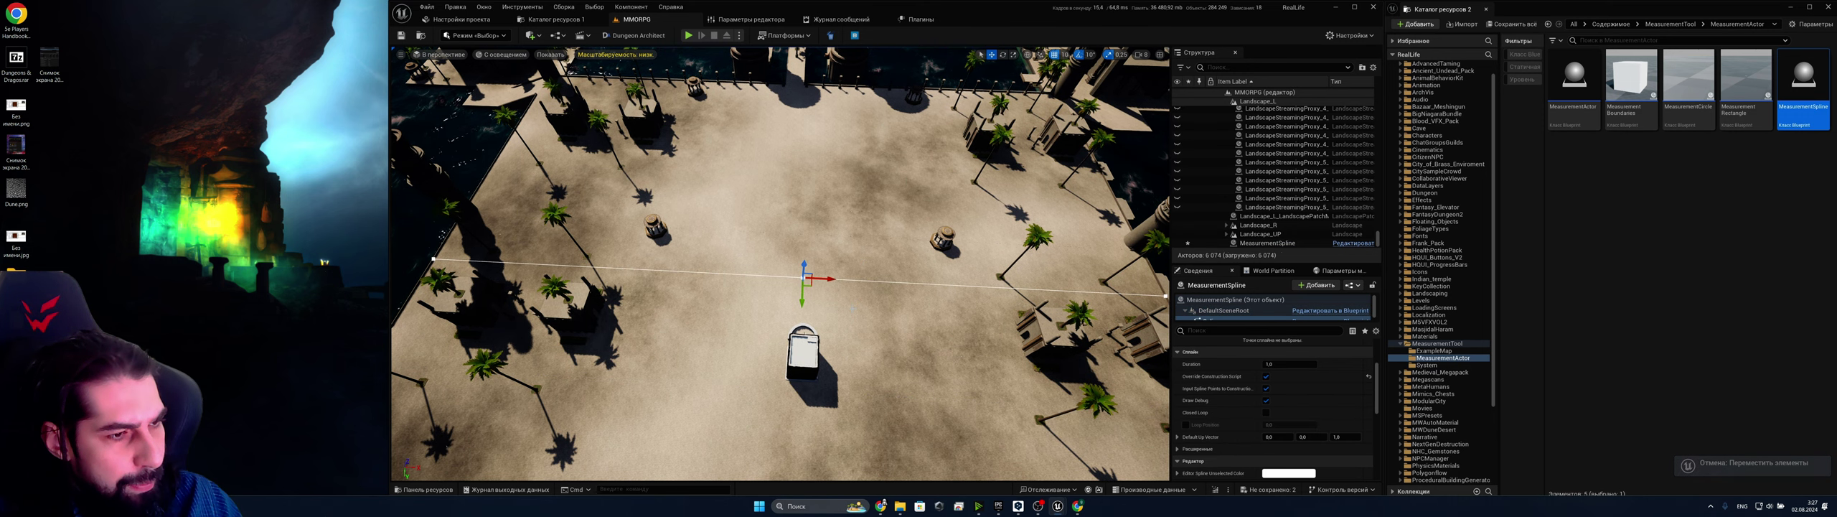
{"action": "key", "text": "f"}
{"action": "scroll", "coordinate": [825, 360], "scroll_direction": "up", "scroll_amount": 10}
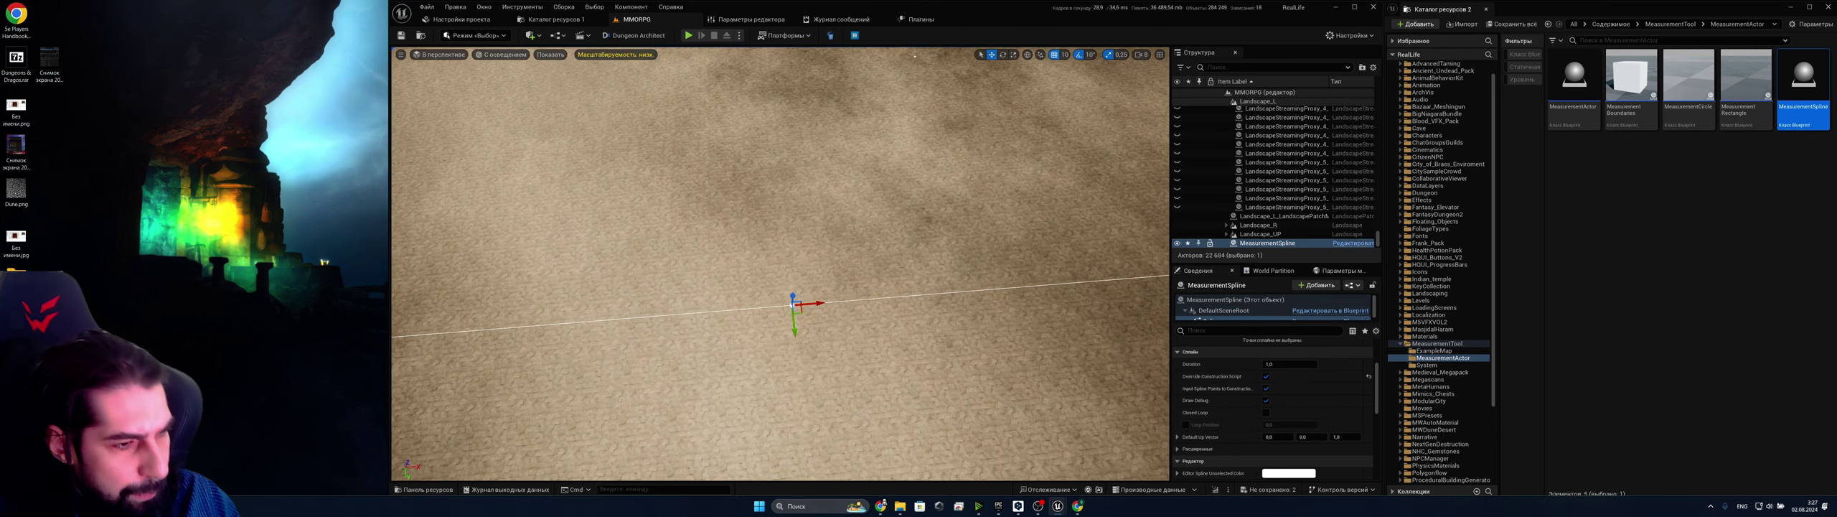
{"action": "left_click", "coordinate": [821, 409]}
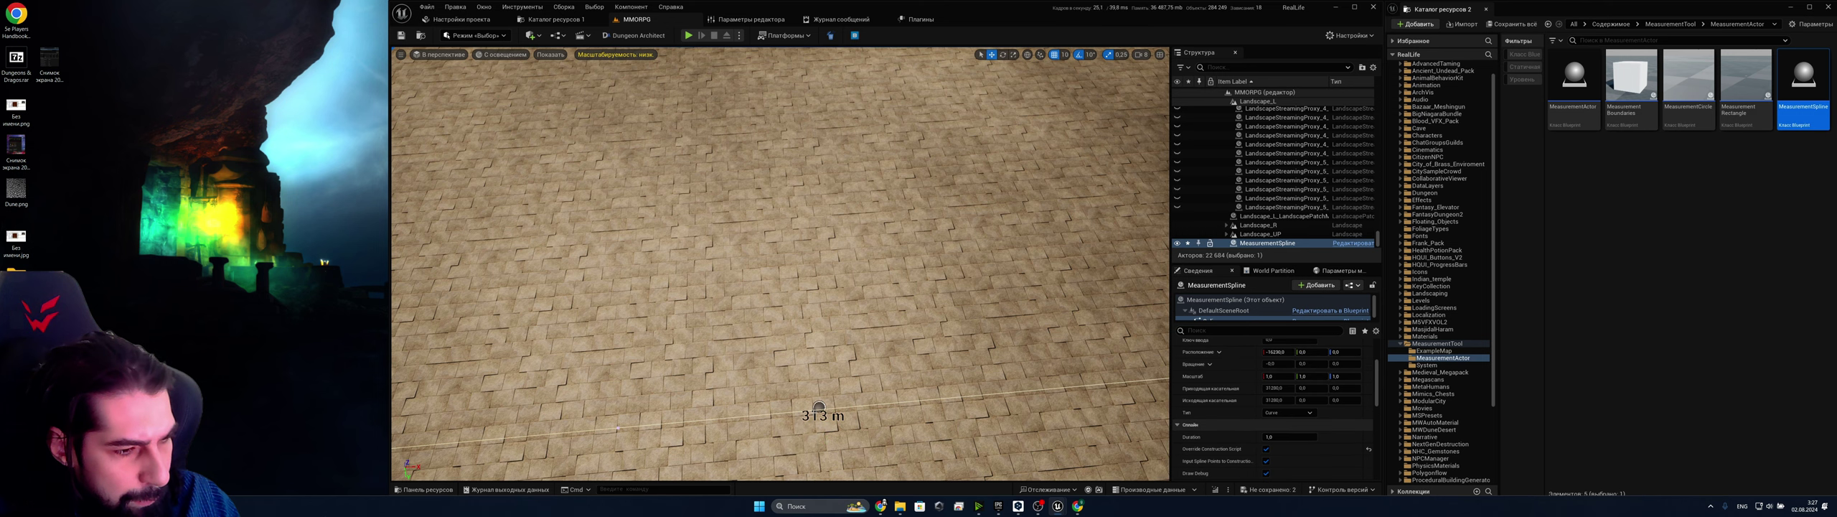
Try moving the measurement spline slightly toward the white object in the plaza's centre, and undo the move
{"action": "left_click", "coordinate": [826, 415]}
{"action": "scroll", "coordinate": [825, 415], "scroll_direction": "down", "scroll_amount": 8}
{"action": "scroll", "coordinate": [915, 60], "scroll_direction": "down", "scroll_amount": 10}
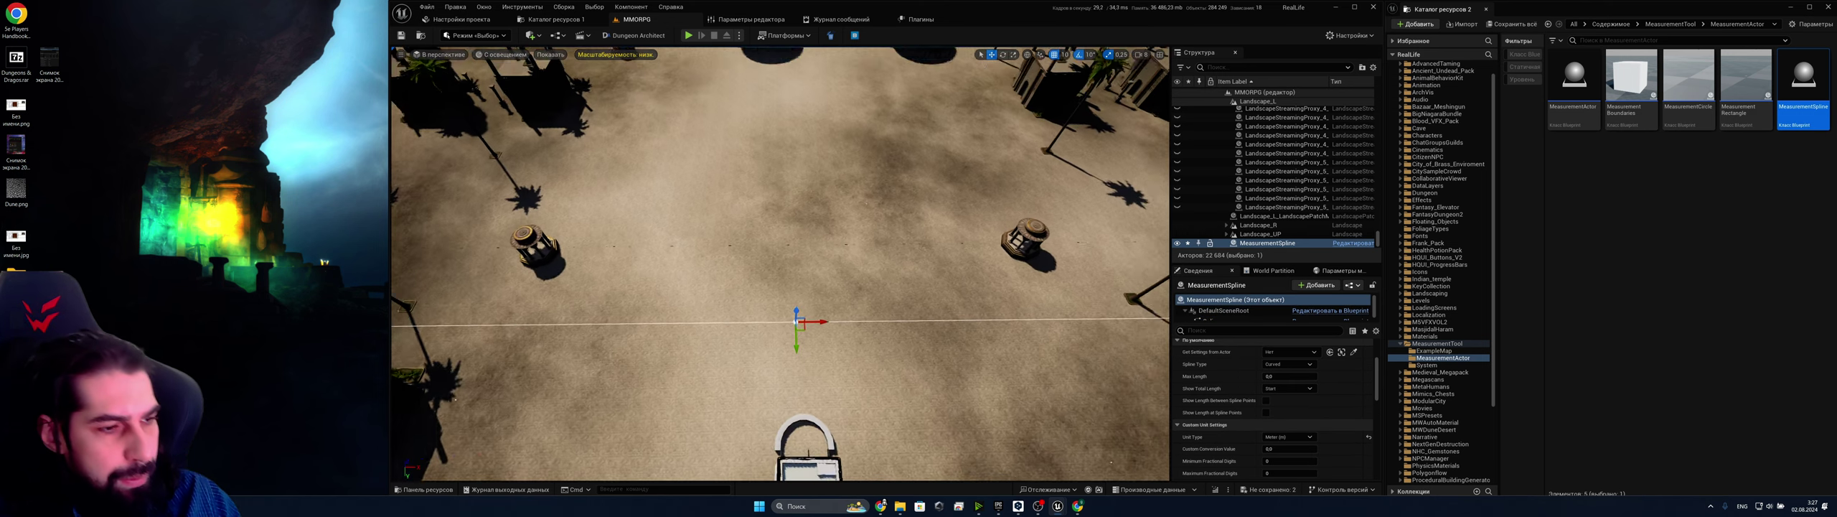
{"action": "left_click_drag", "start_coordinate": [792, 286], "coordinate": [796, 307]}
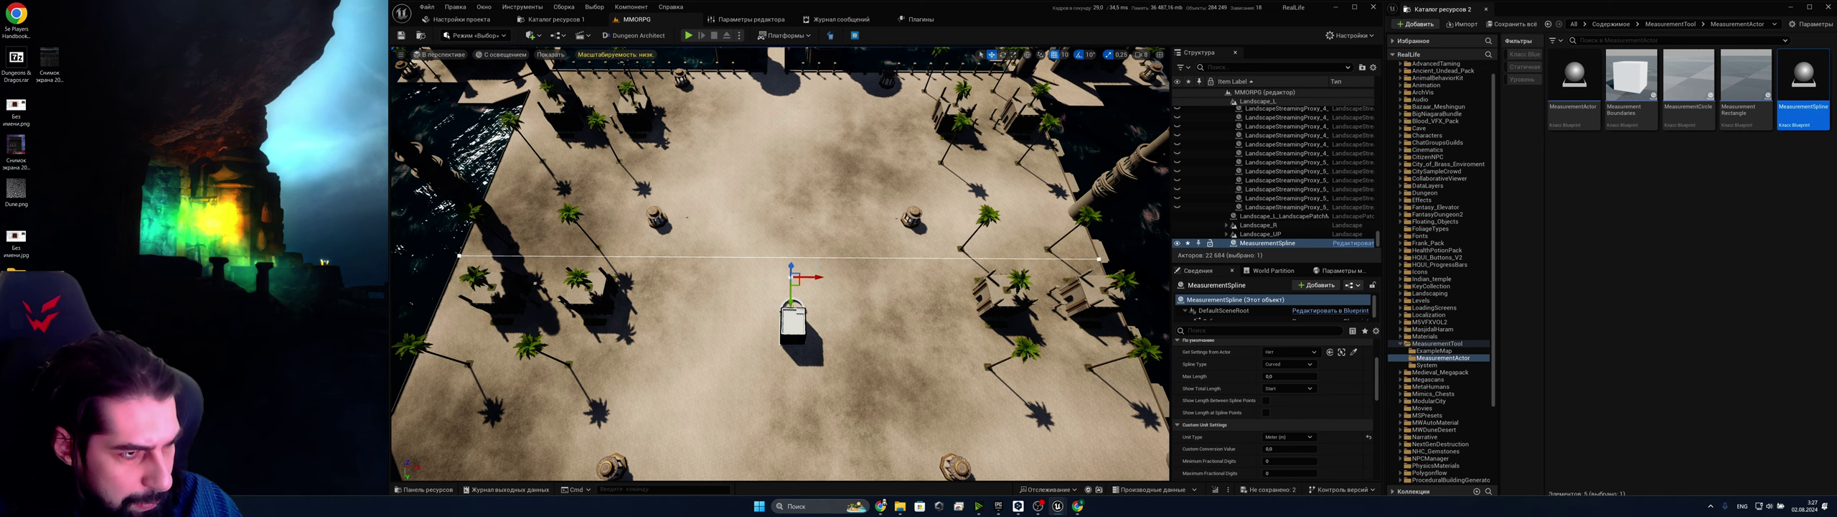
{"action": "key", "text": "ctrl+z"}
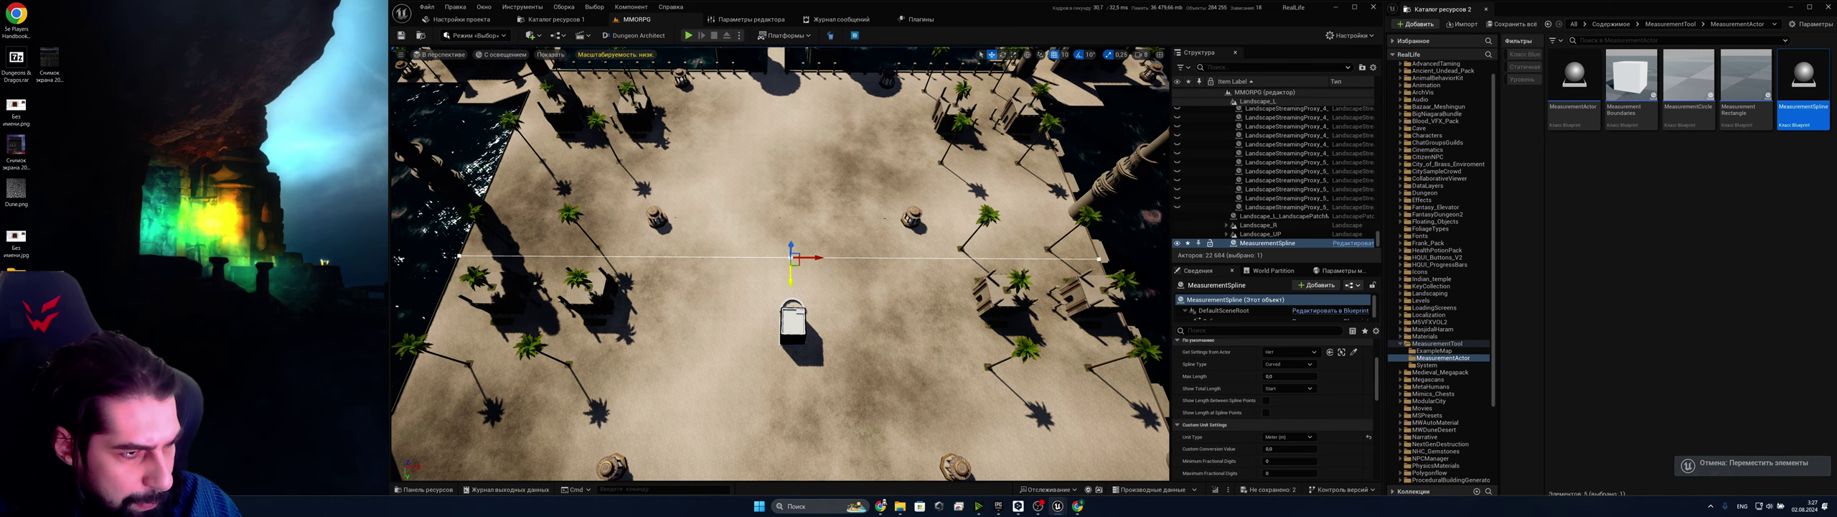
Try moving the measurement spline past the white object to its other side, and undo the moves
{"action": "left_click", "coordinate": [833, 258]}
{"action": "left_click_drag", "start_coordinate": [790, 288], "coordinate": [785, 394]}
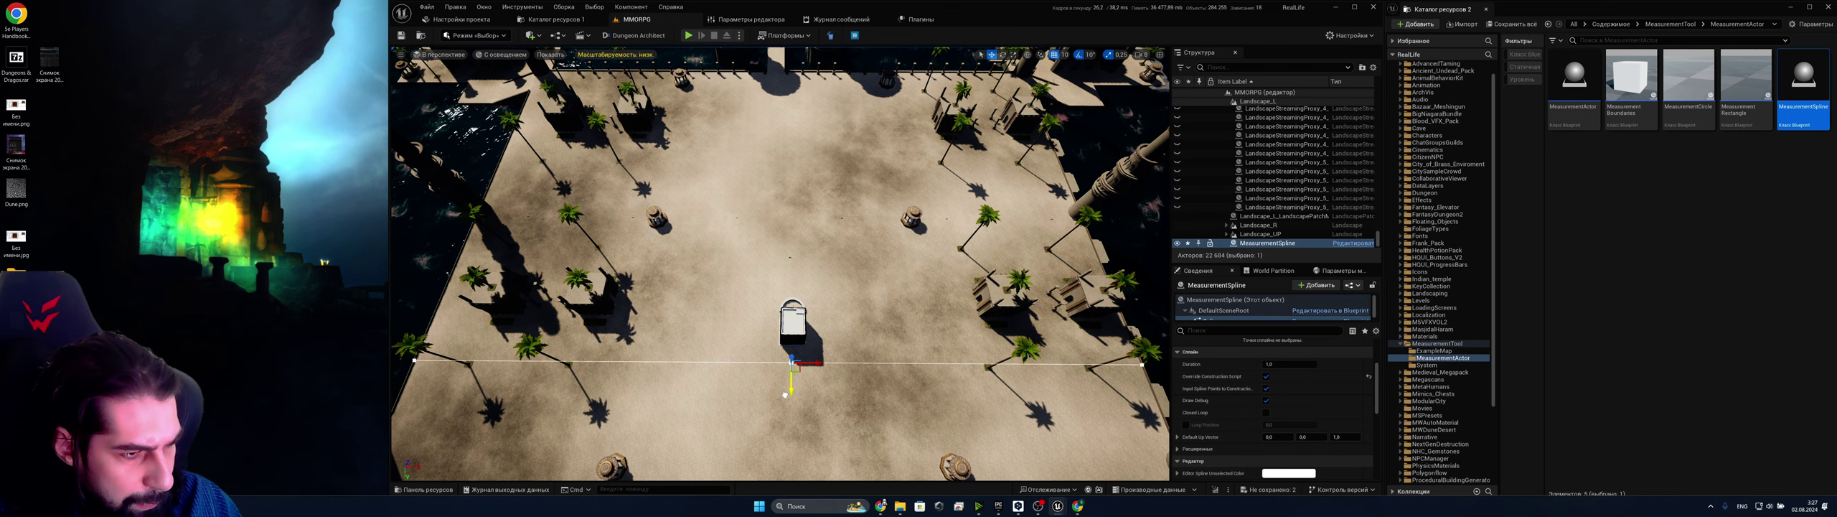
{"action": "left_click", "coordinate": [790, 257]}
{"action": "left_click_drag", "start_coordinate": [790, 285], "coordinate": [783, 363]}
{"action": "key", "text": "ctrl+z"}
{"action": "key", "text": "ctrl+z"}
{"action": "key", "text": "ctrl+z"}
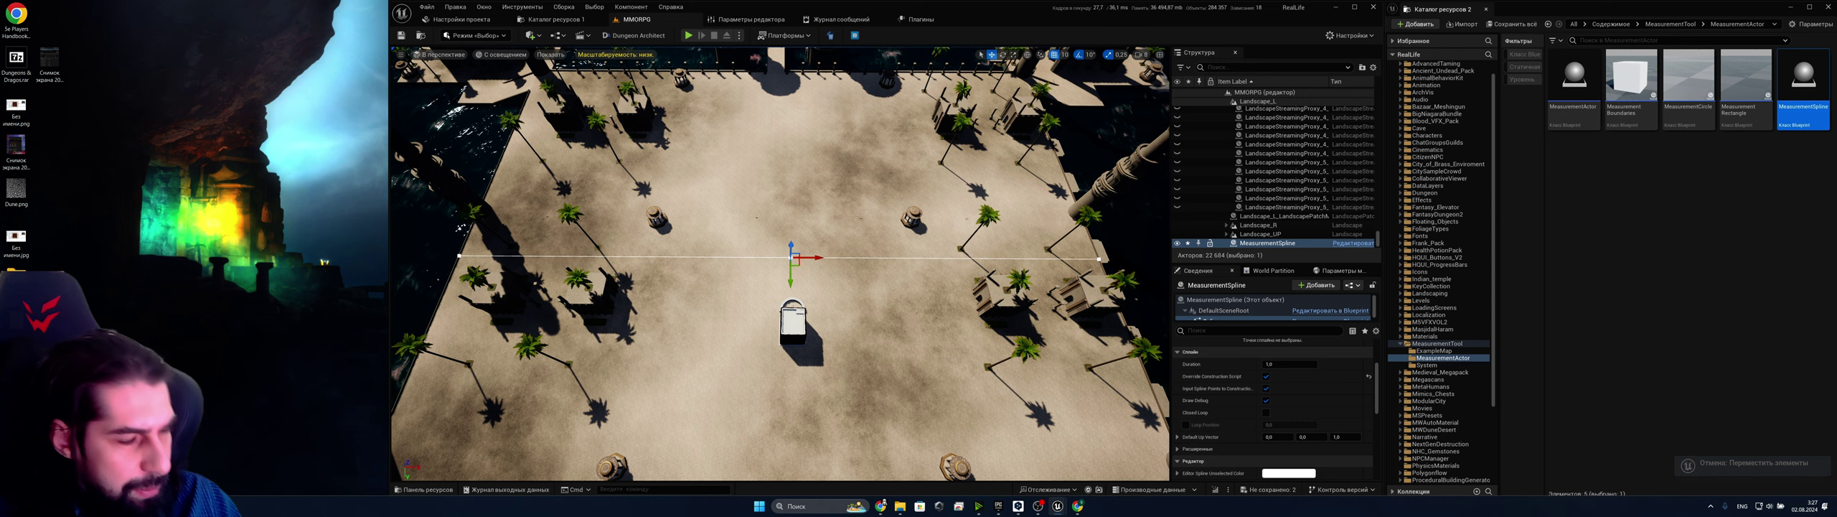
Focus closely on the measurement spline's label to read the plaza's width again
{"action": "scroll", "coordinate": [798, 263], "scroll_direction": "up", "scroll_amount": 3}
{"action": "key", "text": "w"}
{"action": "right_click_drag", "start_coordinate": [798, 263], "coordinate": [816, 237]}
{"action": "left_click", "coordinate": [866, 343]}
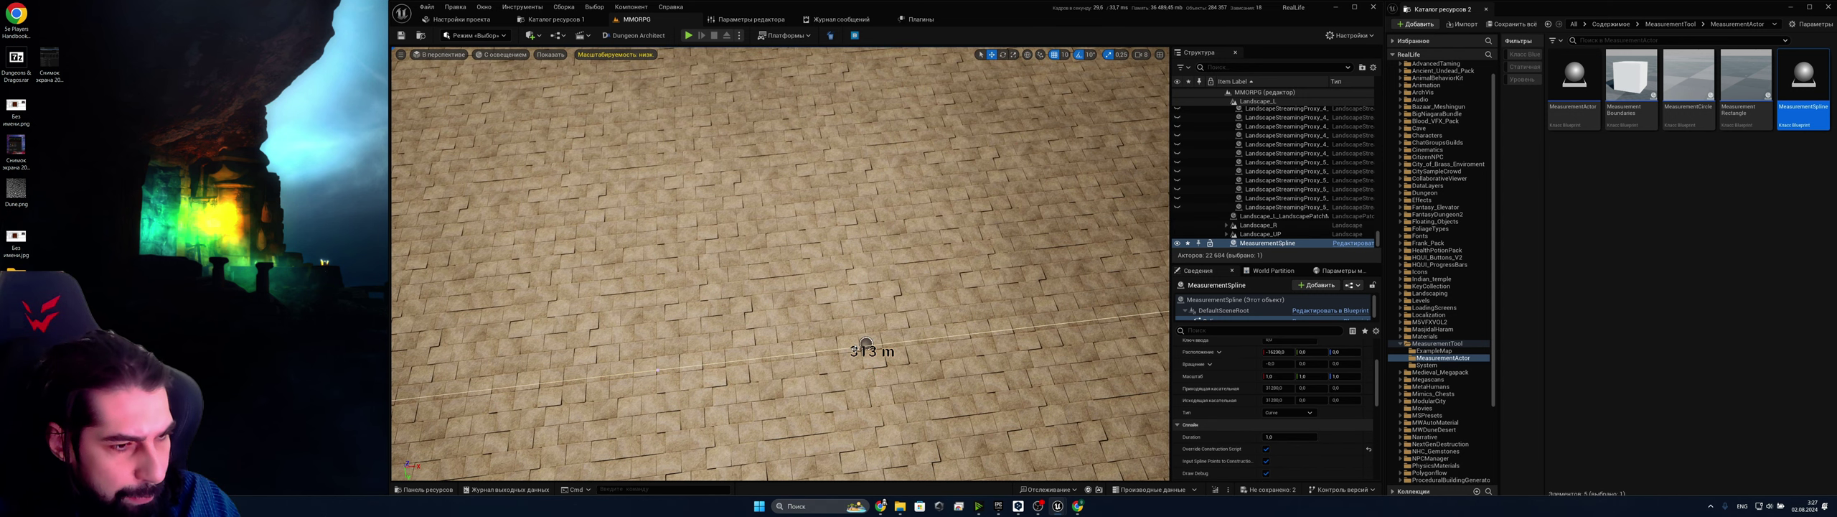
Move the measurement spline past the white object, keeping it running across the plaza
{"action": "scroll", "coordinate": [847, 337], "scroll_direction": "down", "scroll_amount": 5}
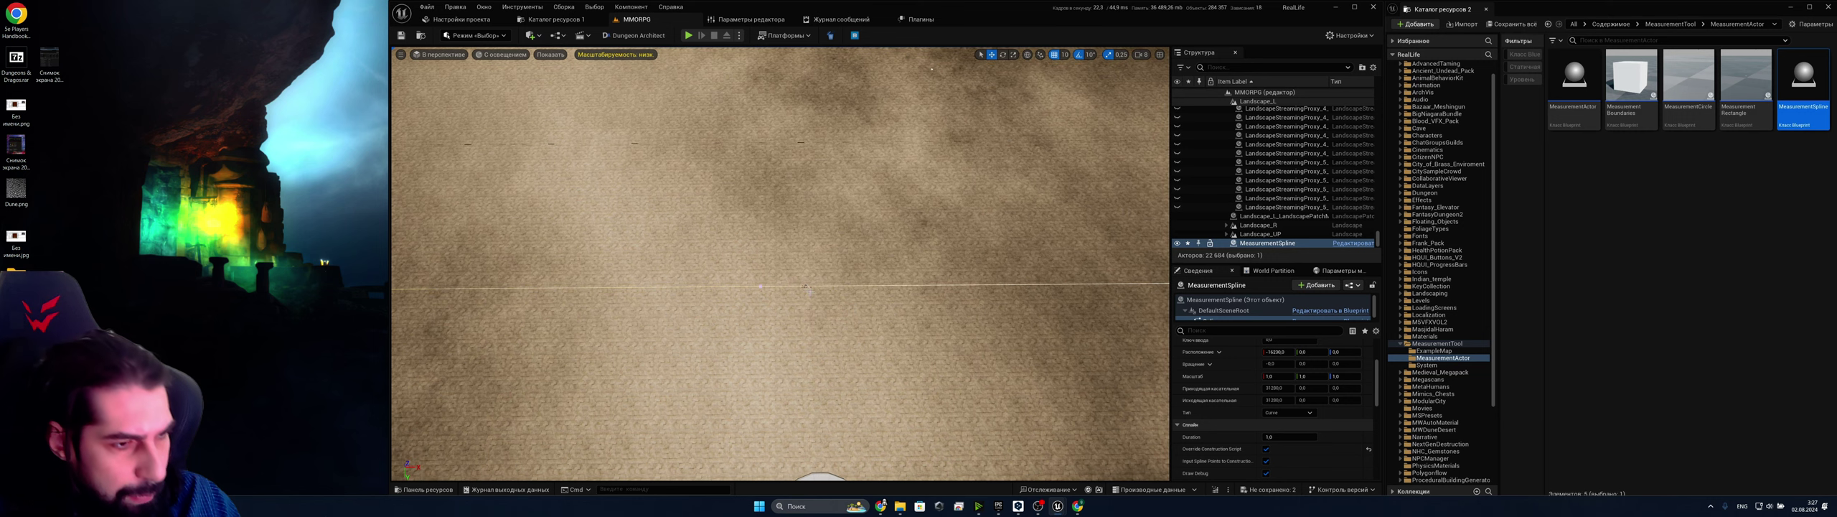
{"action": "left_click", "coordinate": [805, 287]}
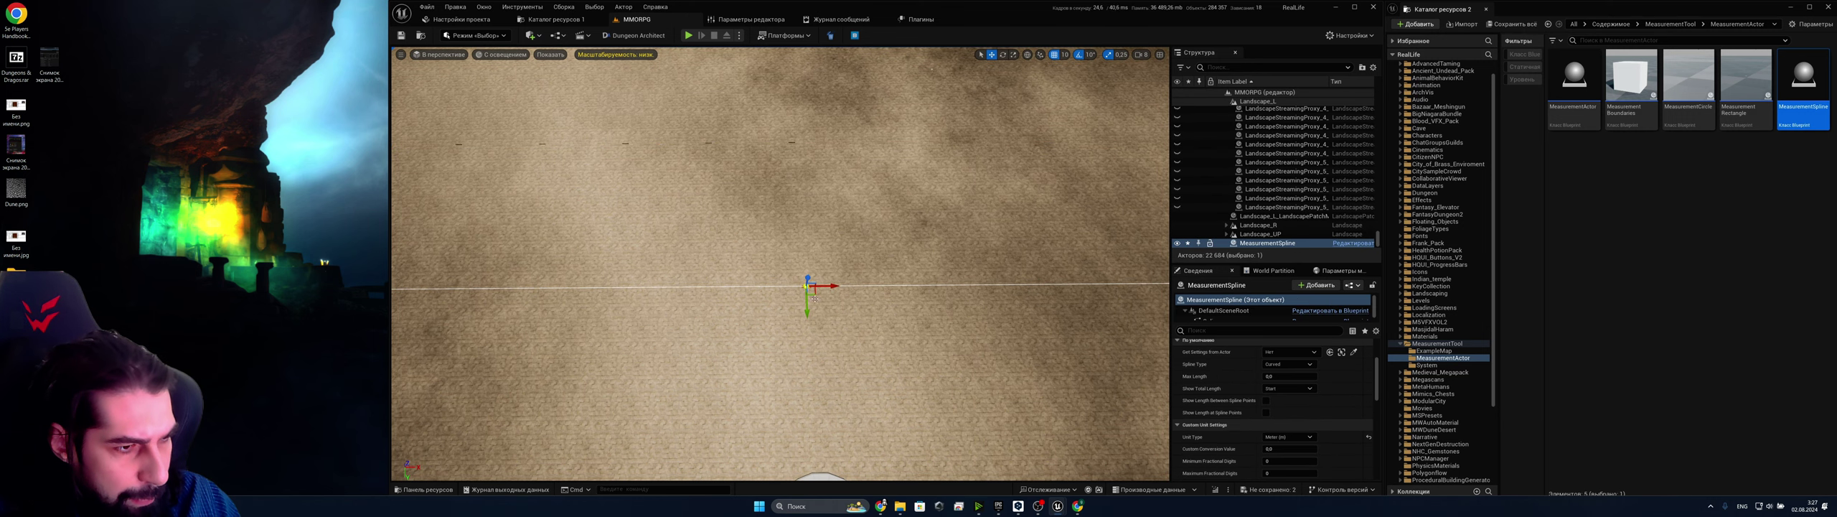
{"action": "left_click_drag", "start_coordinate": [807, 308], "coordinate": [788, 424]}
{"action": "scroll", "coordinate": [806, 345], "scroll_direction": "down", "scroll_amount": 8}
{"action": "scroll", "coordinate": [781, 263], "scroll_direction": "down", "scroll_amount": 2}
{"action": "mouse_move", "coordinate": [790, 387]}
{"action": "right_mouse_down"}
{"action": "mouse_move", "coordinate": [789, 323]}
{"action": "mouse_move", "coordinate": [773, 393]}
{"action": "right_mouse_up"}
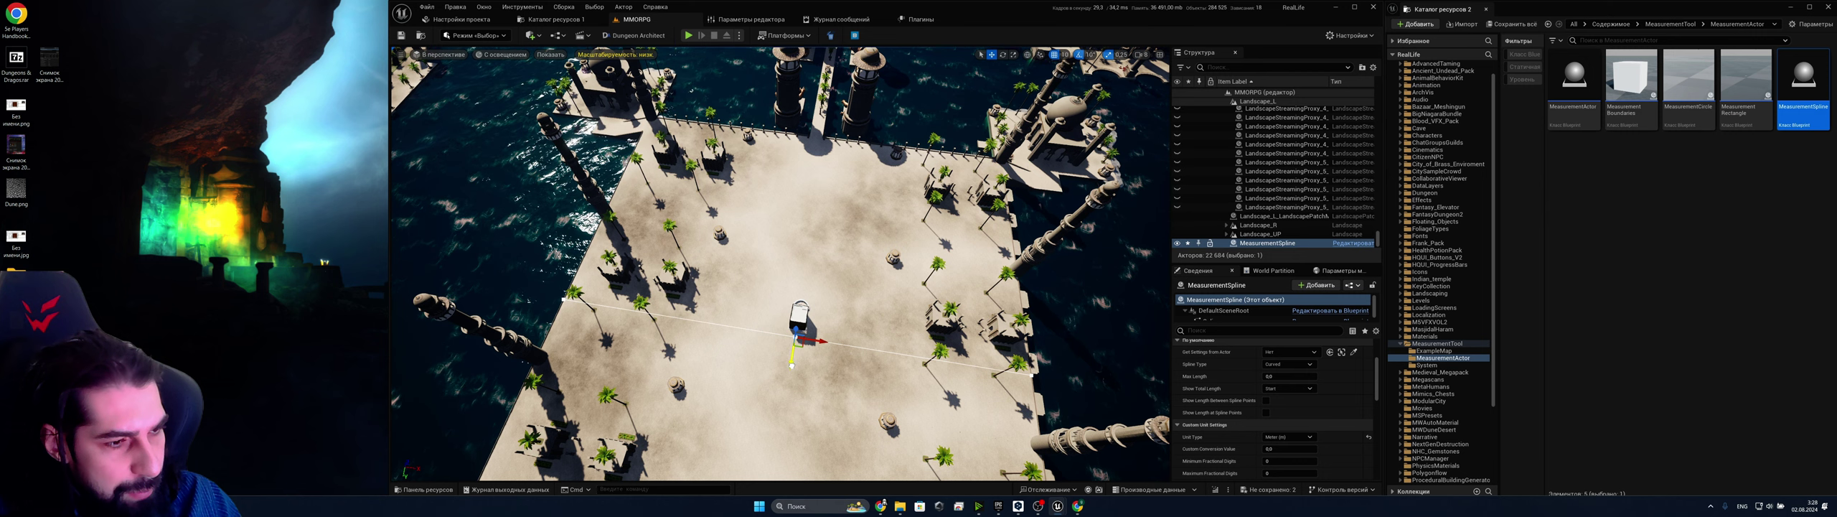
Duplicate the measurement spline and place the copy perpendicular to the original, close to the white object
{"action": "left_click_drag", "start_coordinate": [793, 365], "coordinate": [802, 338], "text": "alt"}
{"action": "key", "text": "e"}
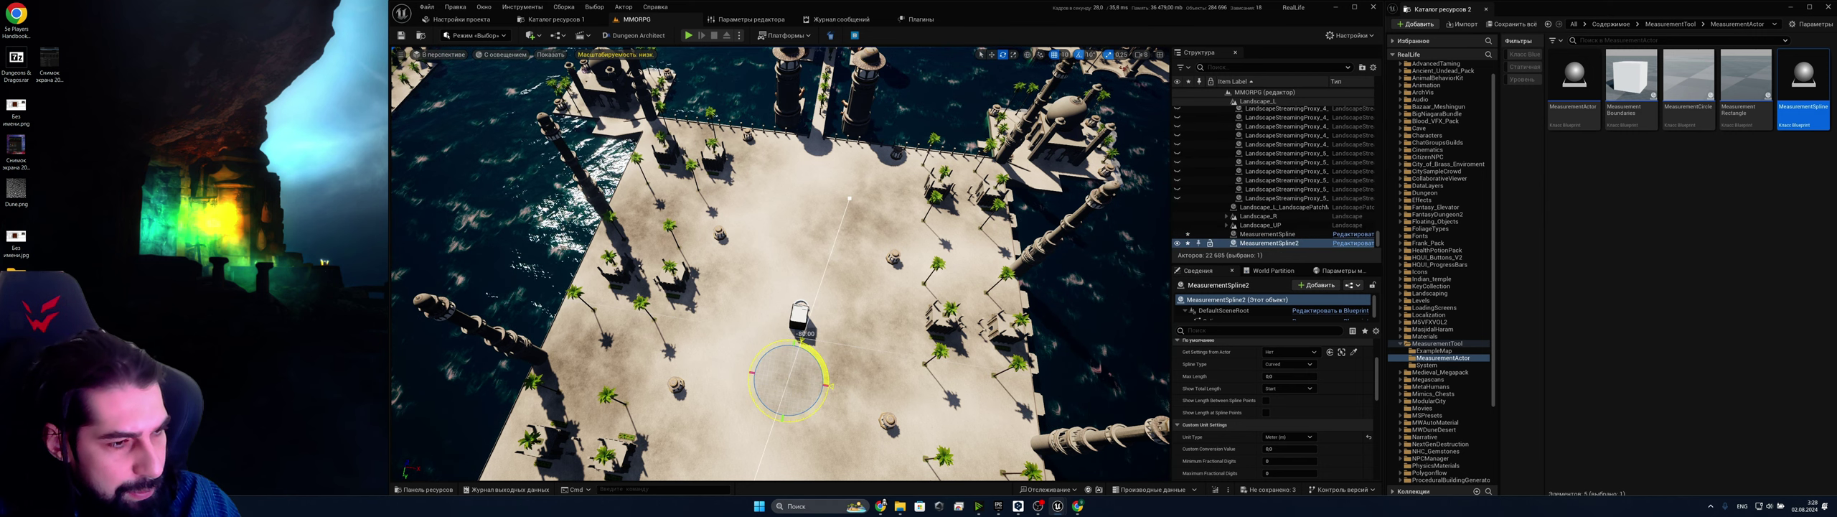
{"action": "right_click_drag", "start_coordinate": [796, 339], "coordinate": [707, 356]}
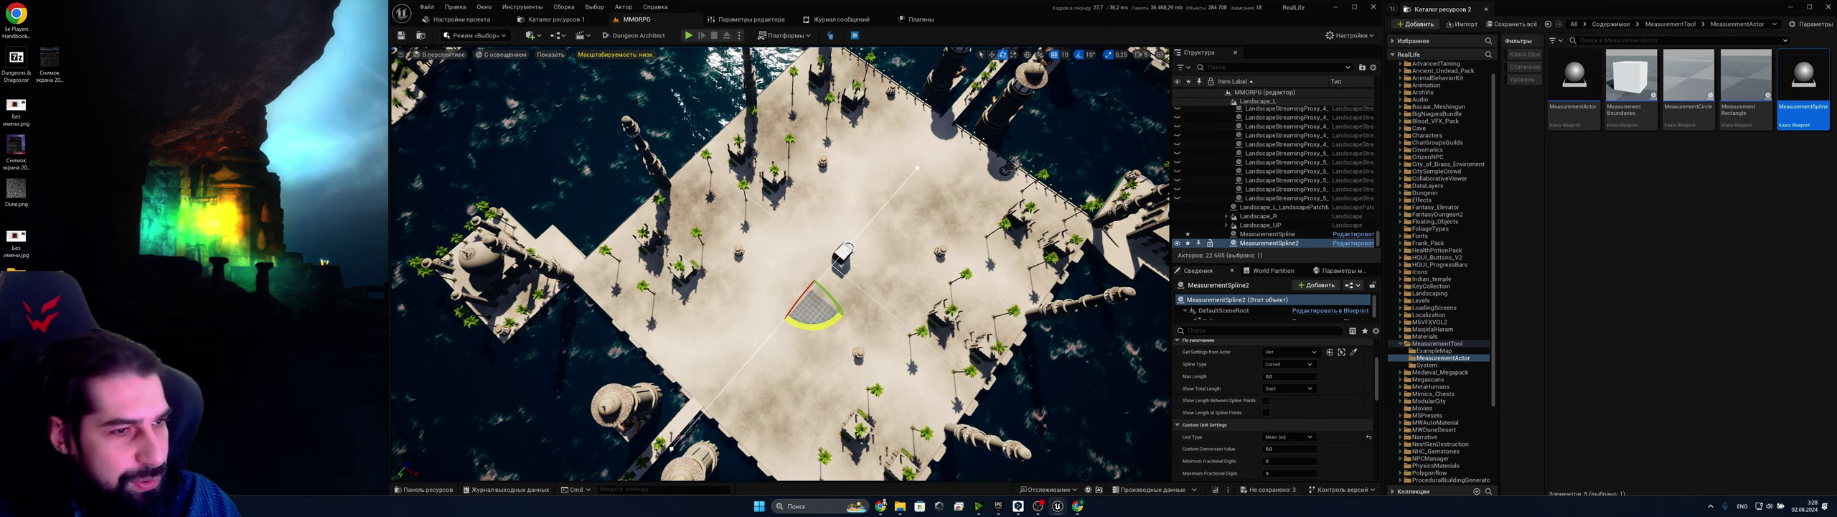
{"action": "key", "text": "w"}
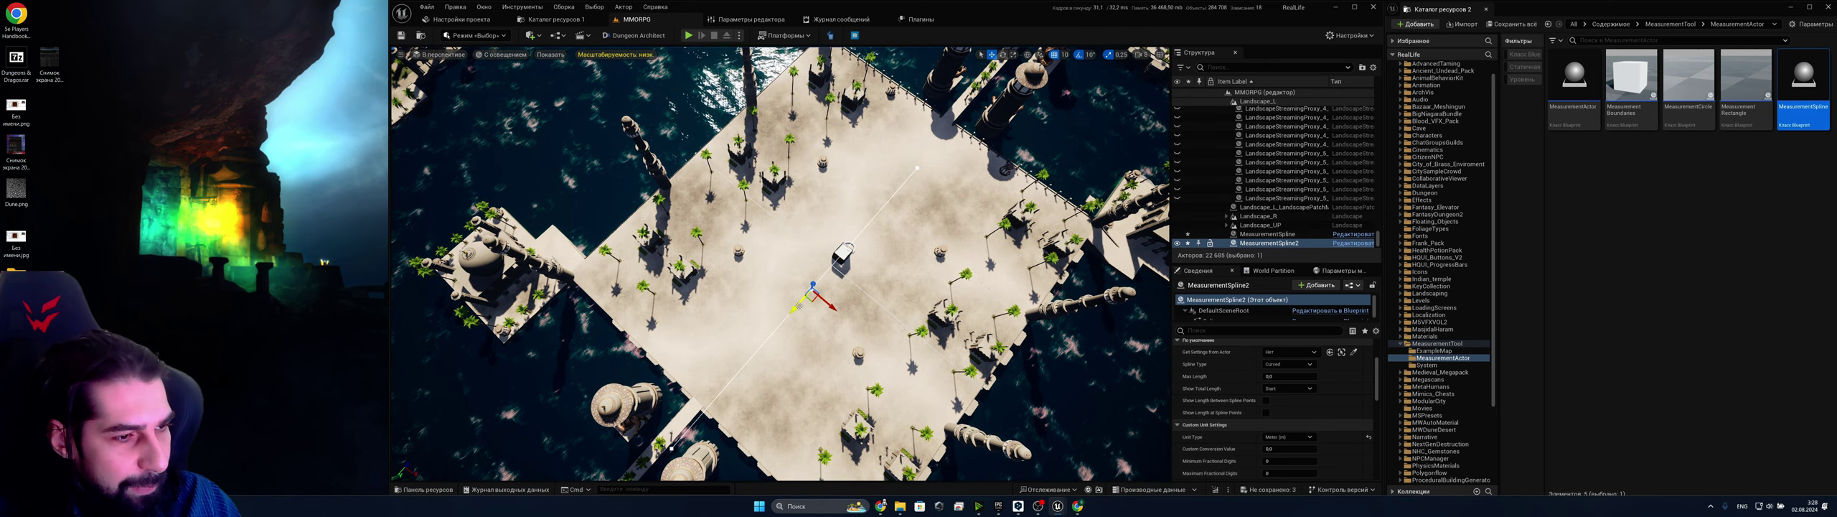
{"action": "left_click_drag", "start_coordinate": [814, 300], "coordinate": [831, 262]}
Adjust the copied spline's near end so it lines up with the plaza edge where the stone walkway begins
{"action": "right_click_drag", "start_coordinate": [831, 261], "coordinate": [815, 263]}
{"action": "right_click_drag", "start_coordinate": [781, 264], "coordinate": [948, 264]}
{"action": "key", "text": "w"}
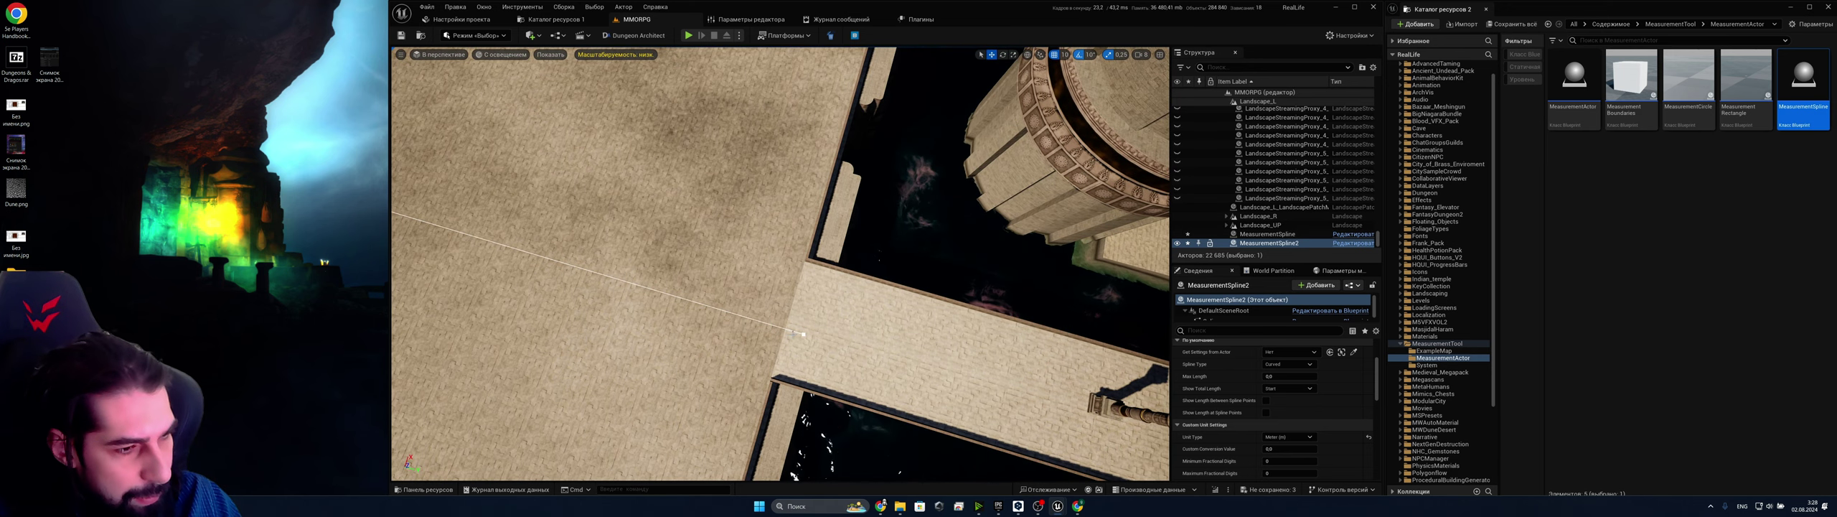
{"action": "left_click", "coordinate": [805, 333]}
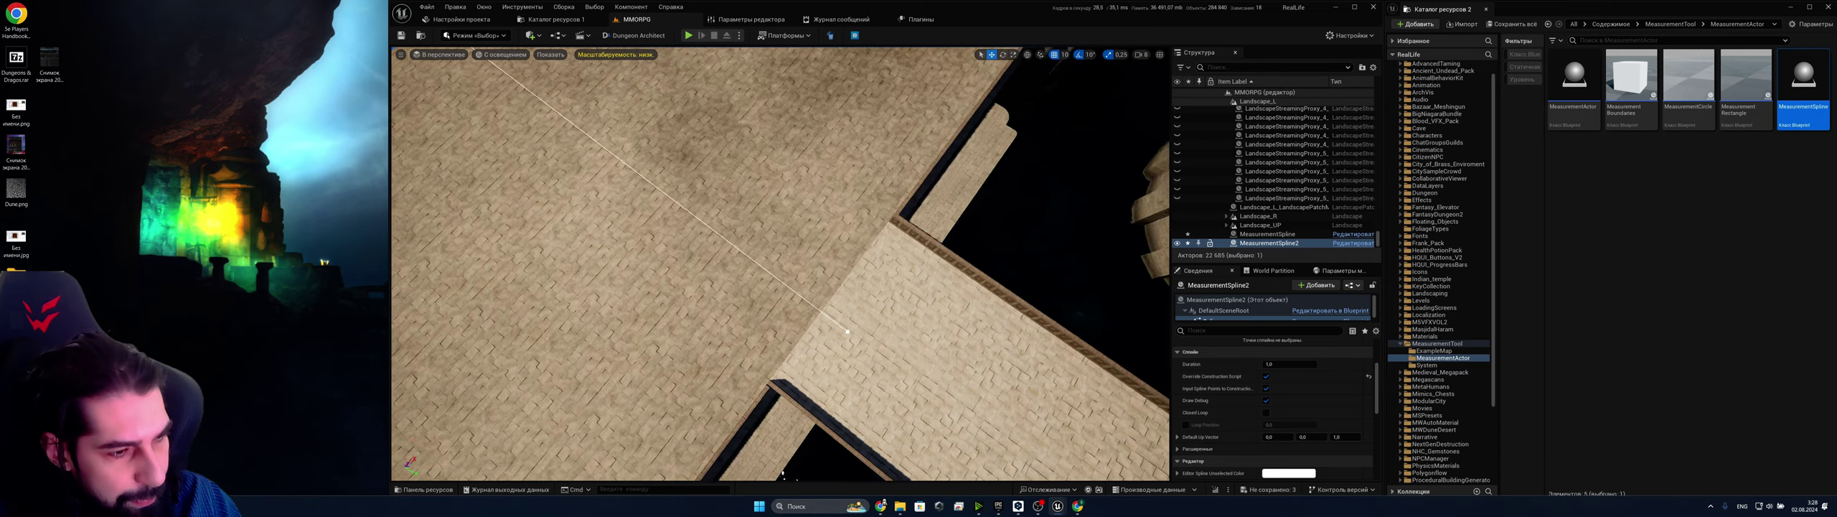
{"action": "left_click", "coordinate": [860, 362]}
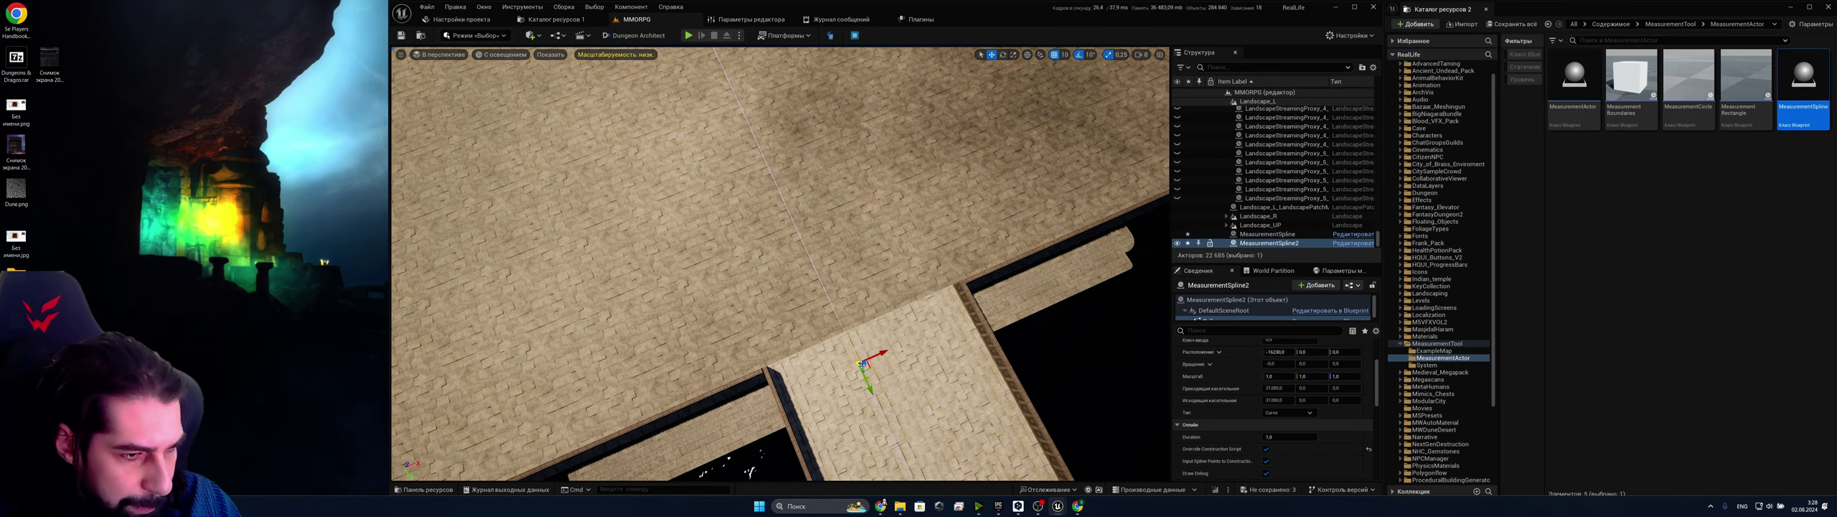
{"action": "left_click_drag", "start_coordinate": [868, 388], "coordinate": [864, 374]}
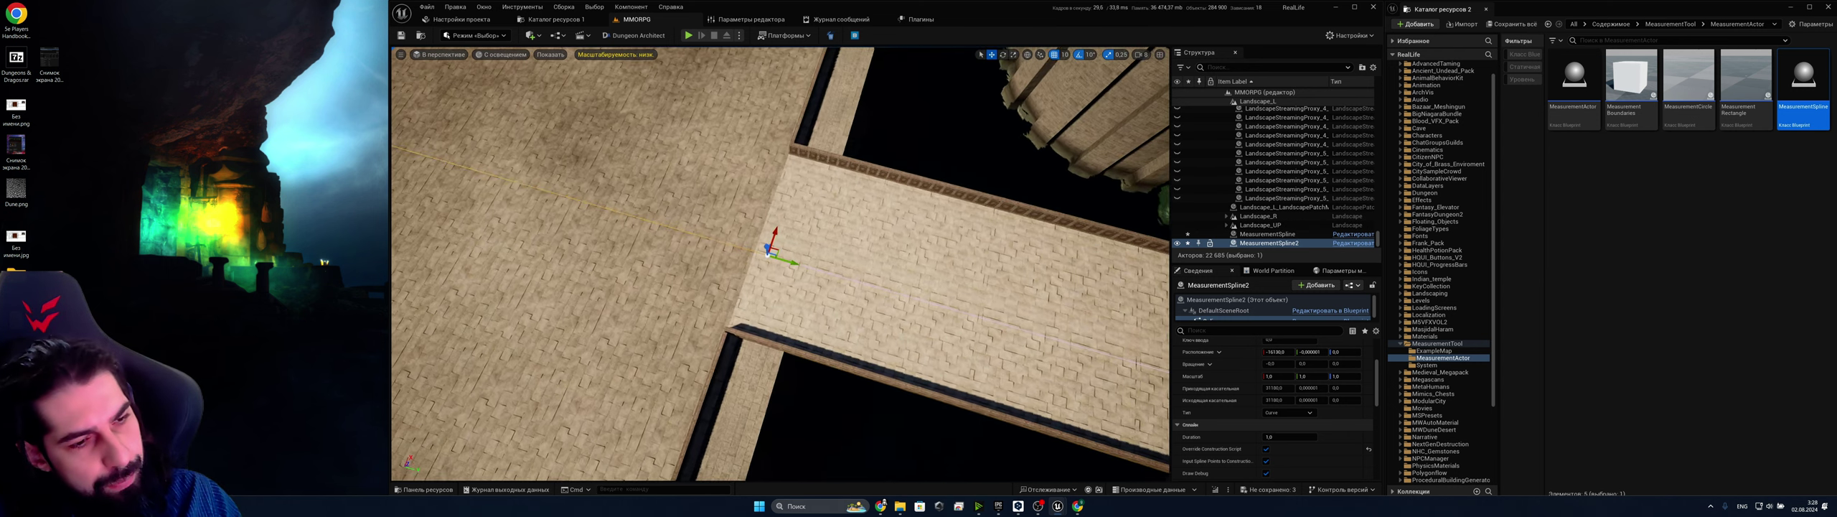
Extend the copied spline toward the opposite plaza edge and fine-tune its position there
{"action": "right_click_drag", "start_coordinate": [820, 472], "coordinate": [822, 472]}
{"action": "right_click_drag", "start_coordinate": [761, 272], "coordinate": [761, 267]}
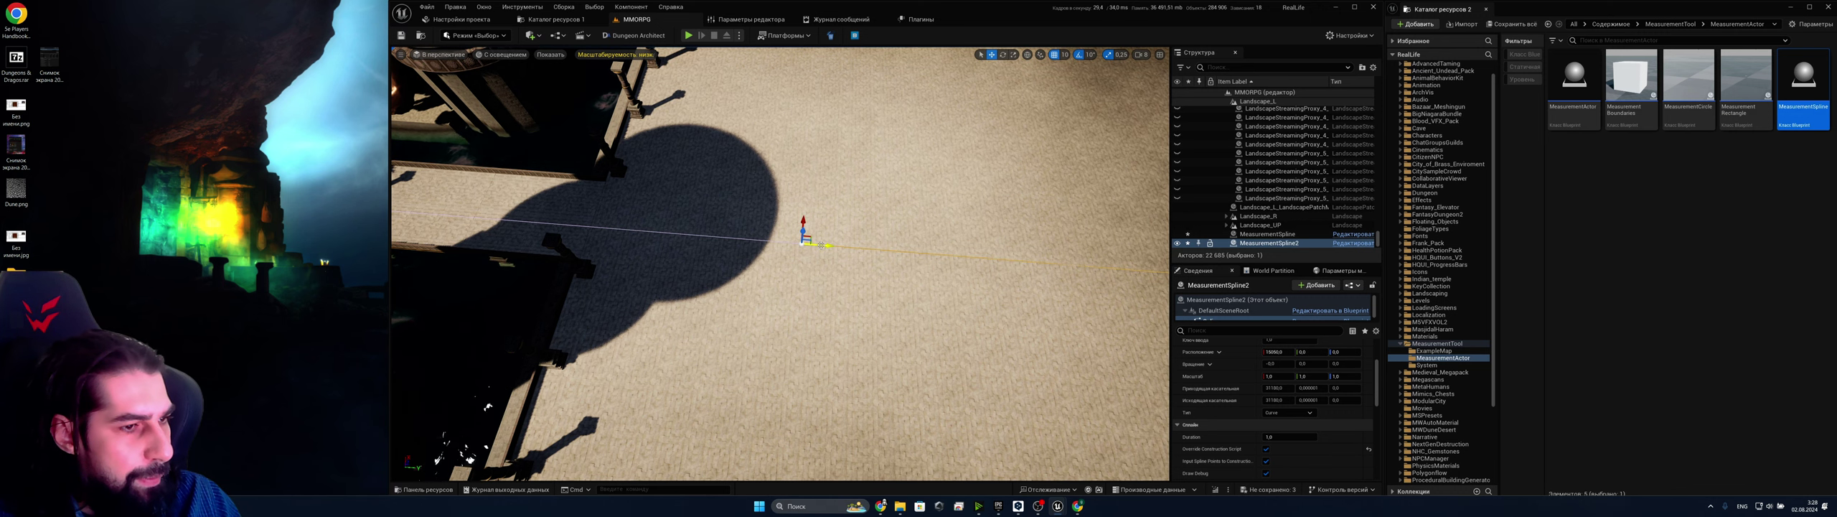
{"action": "left_click_drag", "start_coordinate": [827, 246], "coordinate": [717, 237]}
{"action": "left_click_drag", "start_coordinate": [612, 225], "coordinate": [603, 225]}
{"action": "right_click_drag", "start_coordinate": [602, 225], "coordinate": [623, 225]}
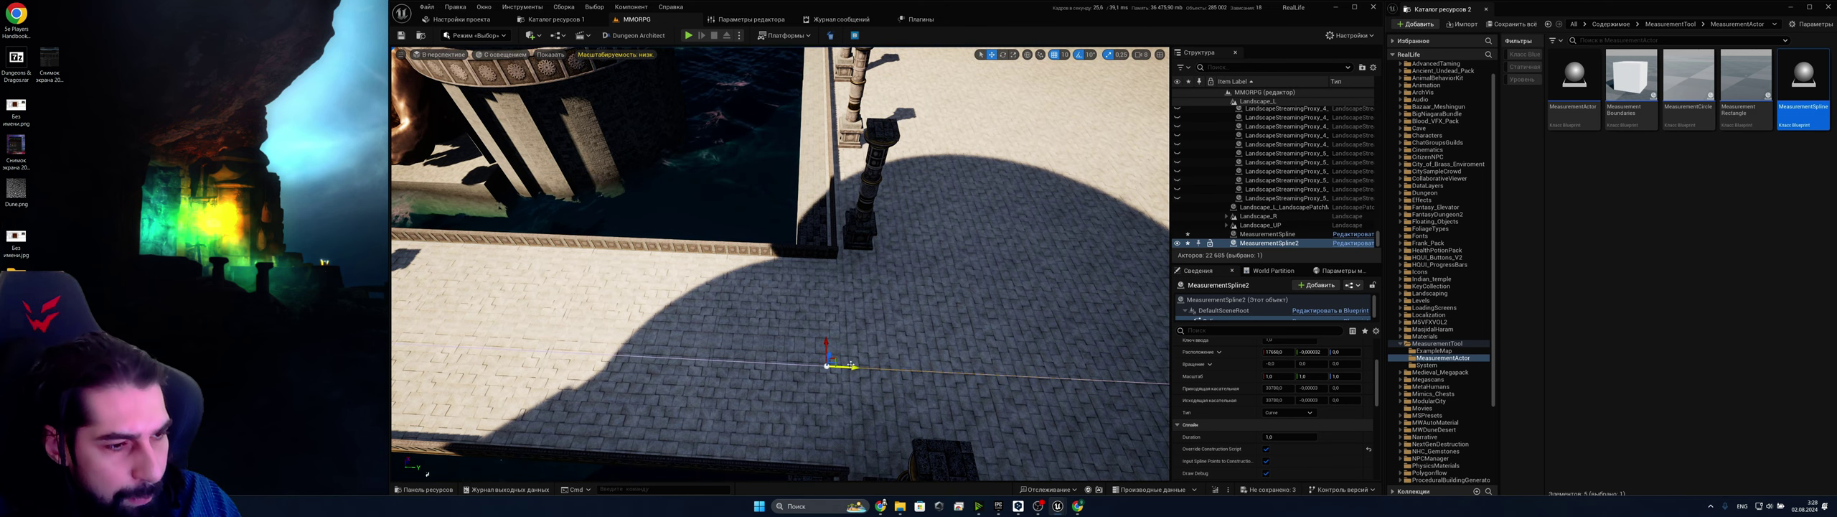
{"action": "left_click_drag", "start_coordinate": [857, 367], "coordinate": [861, 366]}
Examine how the two perpendicular measurement splines span the plaza
{"action": "right_click_drag", "start_coordinate": [862, 367], "coordinate": [840, 367]}
{"action": "key", "text": "d"}
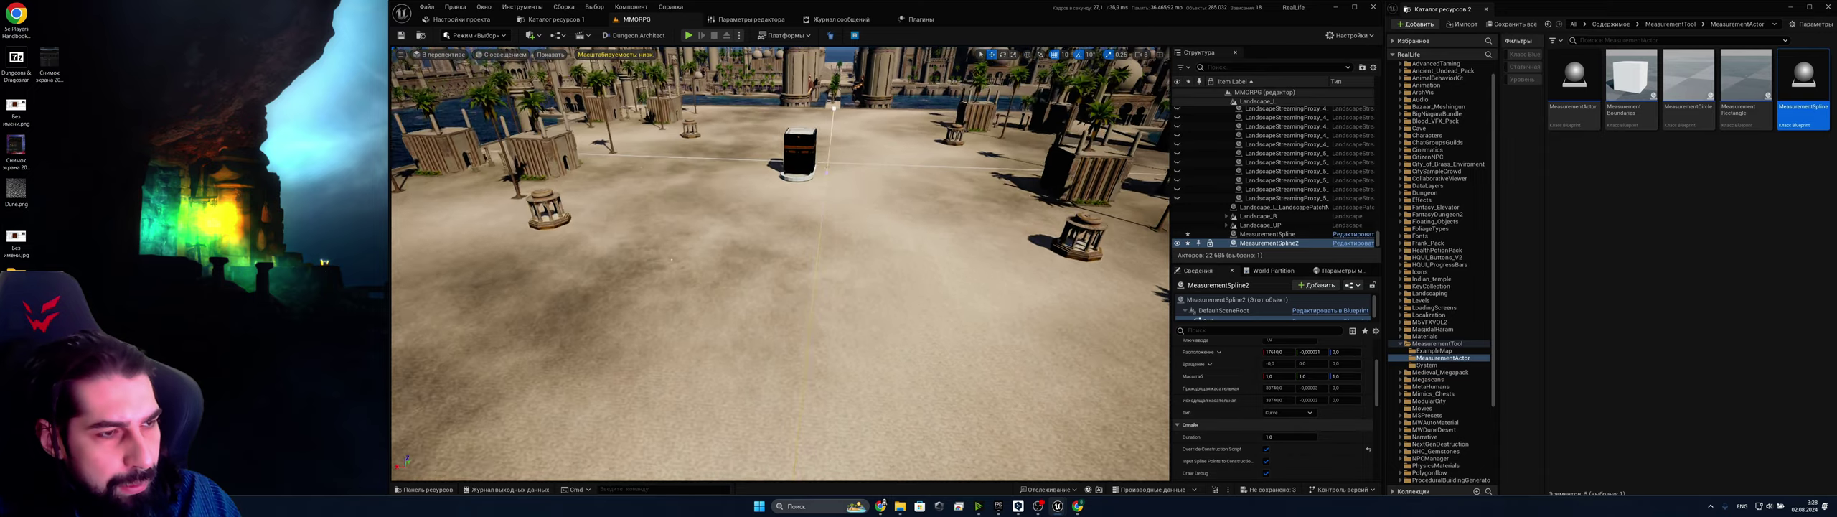
{"action": "key", "text": "w"}
{"action": "right_click_drag", "start_coordinate": [839, 367], "coordinate": [775, 372]}
{"action": "scroll", "coordinate": [890, 244], "scroll_direction": "down", "scroll_amount": 15}
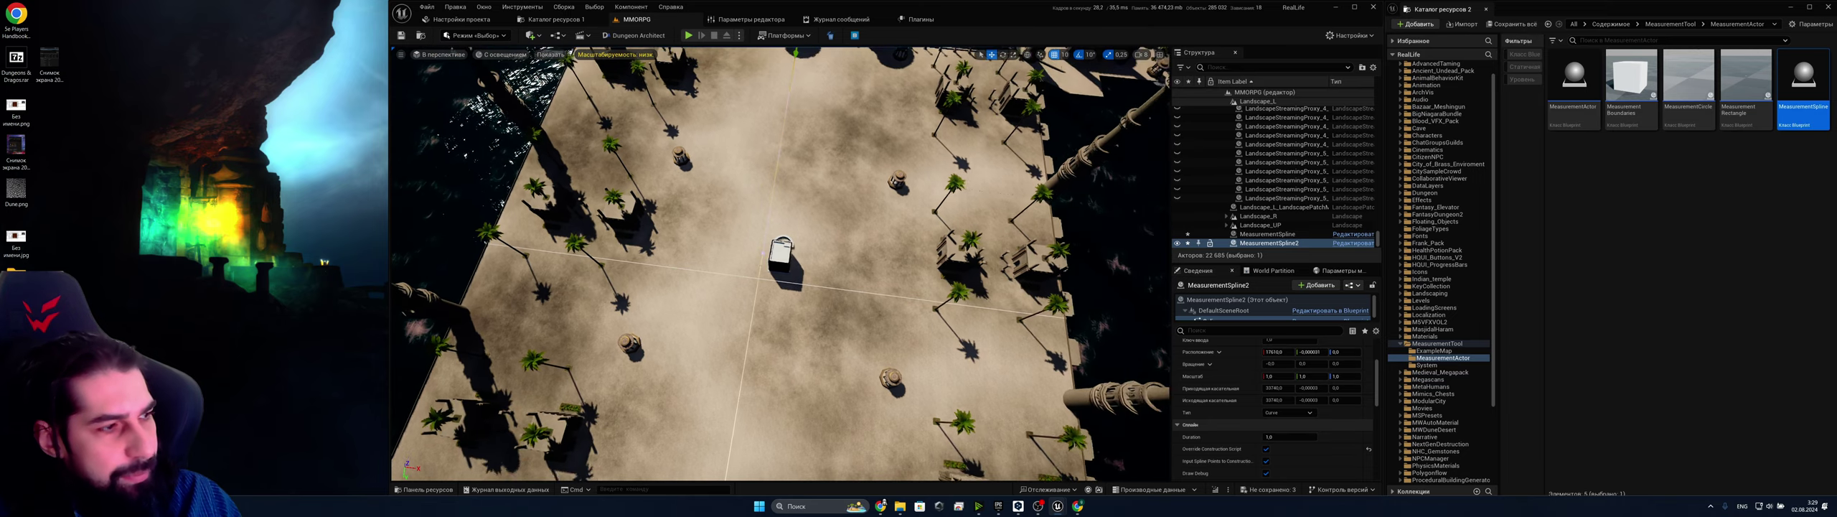
{"action": "right_click_drag", "start_coordinate": [1011, 320], "coordinate": [1026, 319]}
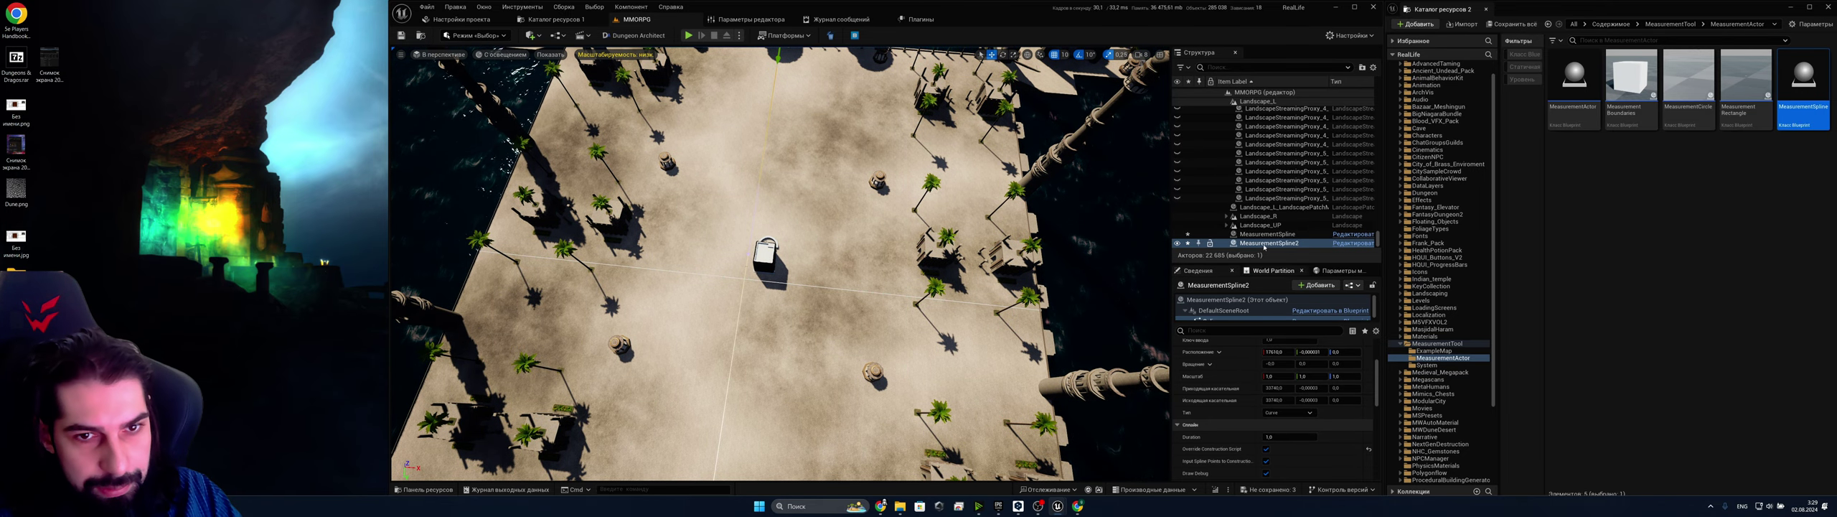
Place a MeasurementActor on the paving beside the white object and move it toward the original measurement spline
{"action": "left_click_drag", "start_coordinate": [1573, 115], "coordinate": [796, 301]}
{"action": "key", "text": "w"}
{"action": "right_click_drag", "start_coordinate": [796, 301], "coordinate": [803, 319]}
{"action": "scroll", "coordinate": [778, 278], "scroll_direction": "up", "scroll_amount": 8}
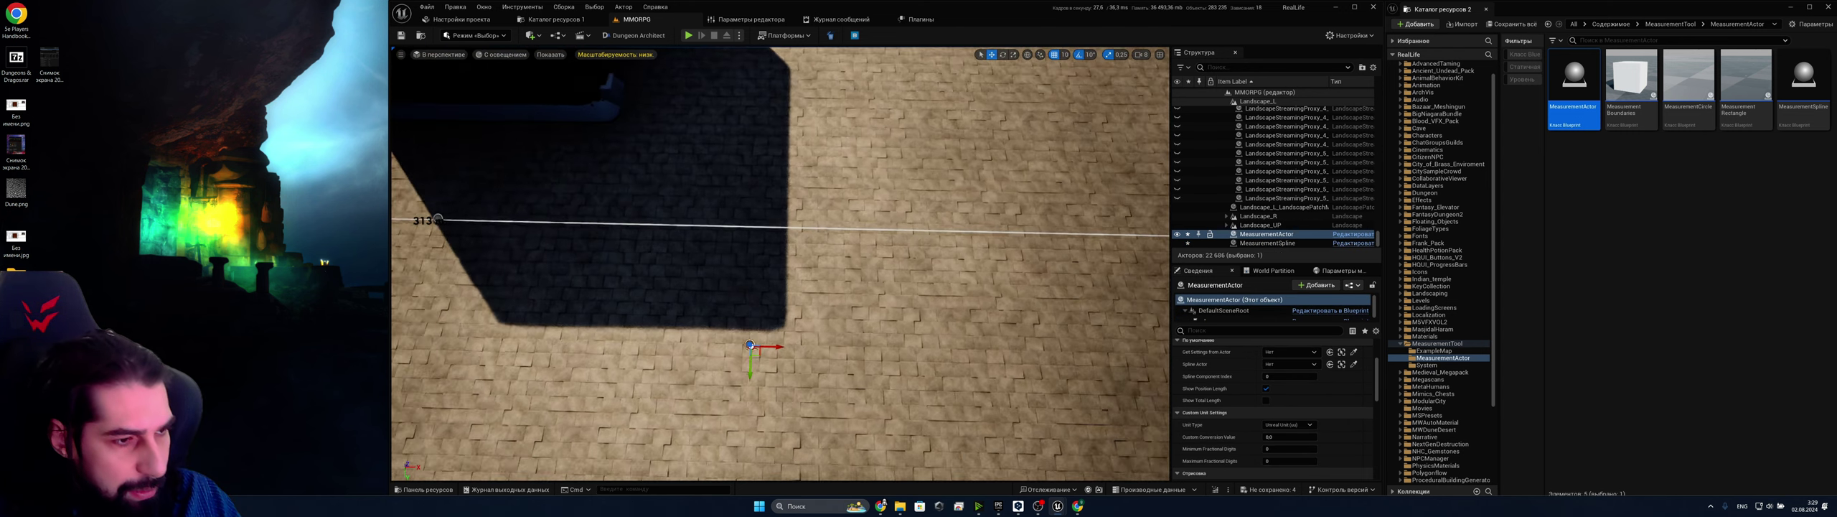
{"action": "right_click_drag", "start_coordinate": [750, 355], "coordinate": [753, 350]}
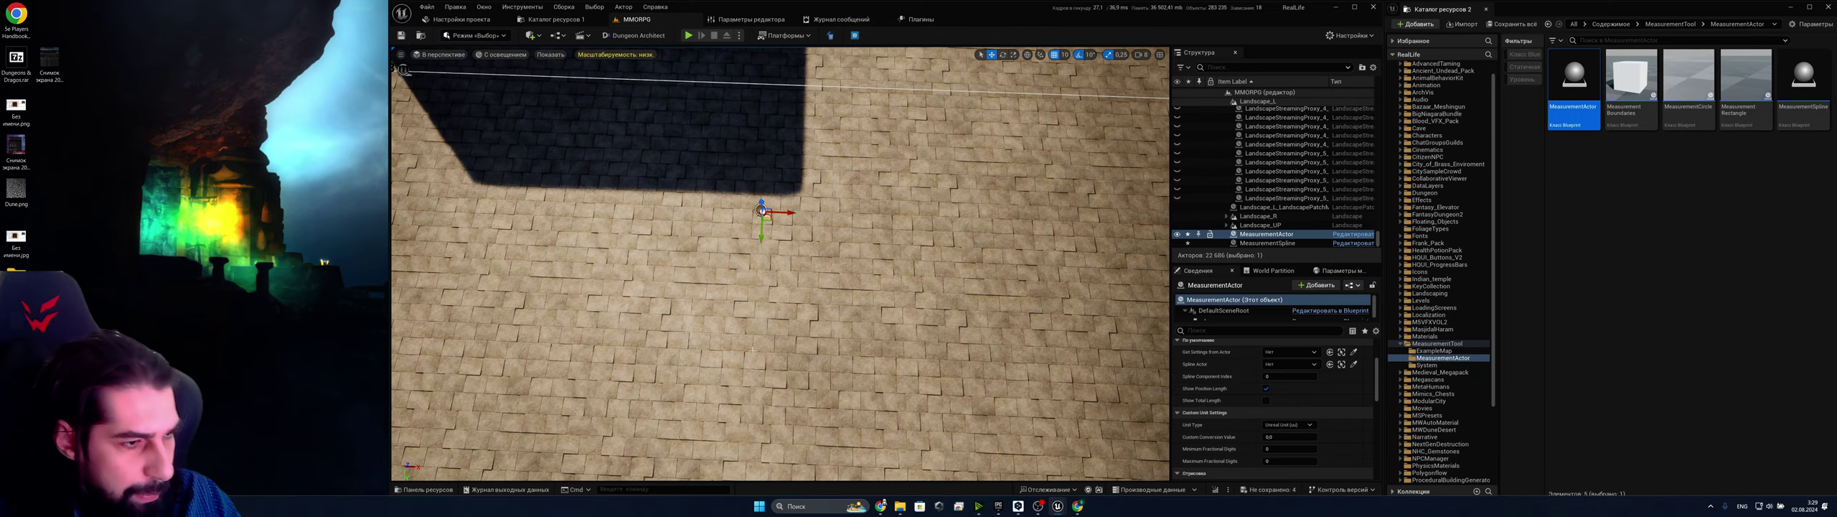
{"action": "left_click_drag", "start_coordinate": [771, 218], "coordinate": [778, 150]}
Select the original measurement spline and shift it along its length toward the crossing with the perpendicular copy
{"action": "key", "text": "a"}
{"action": "right_click_drag", "start_coordinate": [779, 149], "coordinate": [784, 148]}
{"action": "key", "text": "d"}
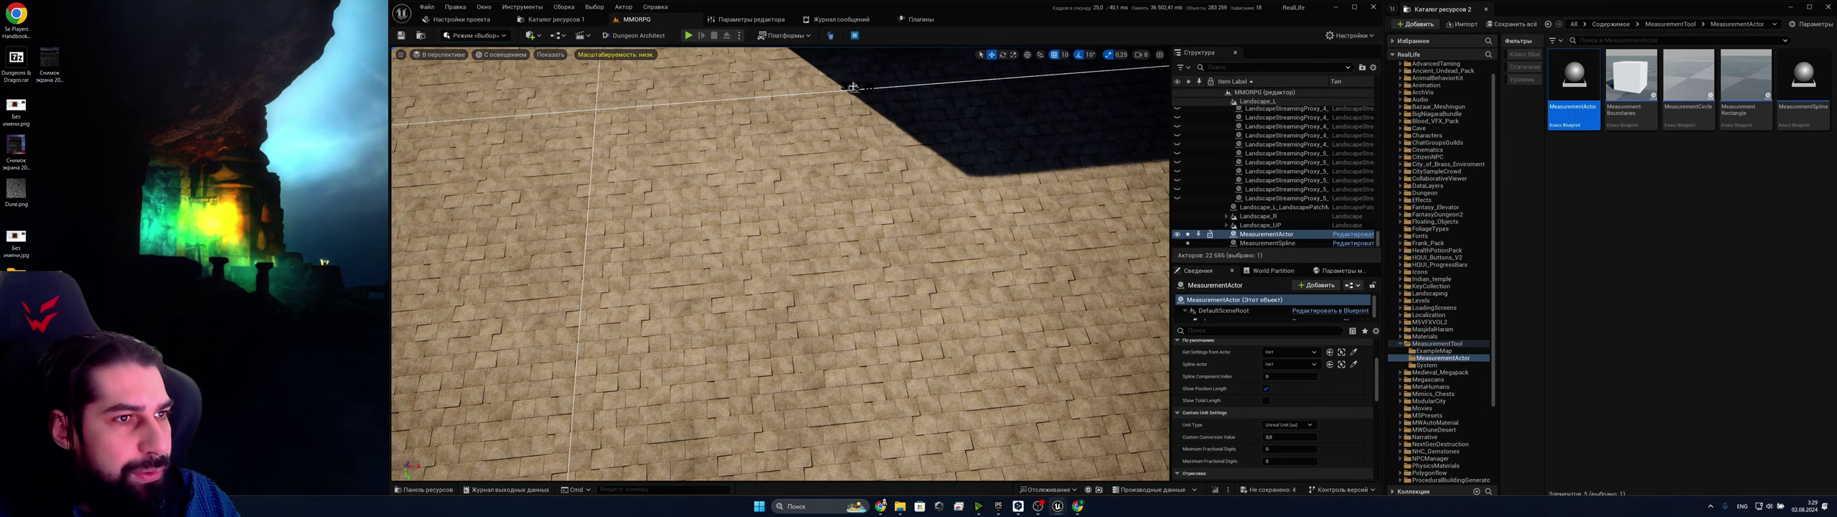
{"action": "left_click", "coordinate": [854, 88]}
{"action": "right_click_drag", "start_coordinate": [856, 89], "coordinate": [849, 89]}
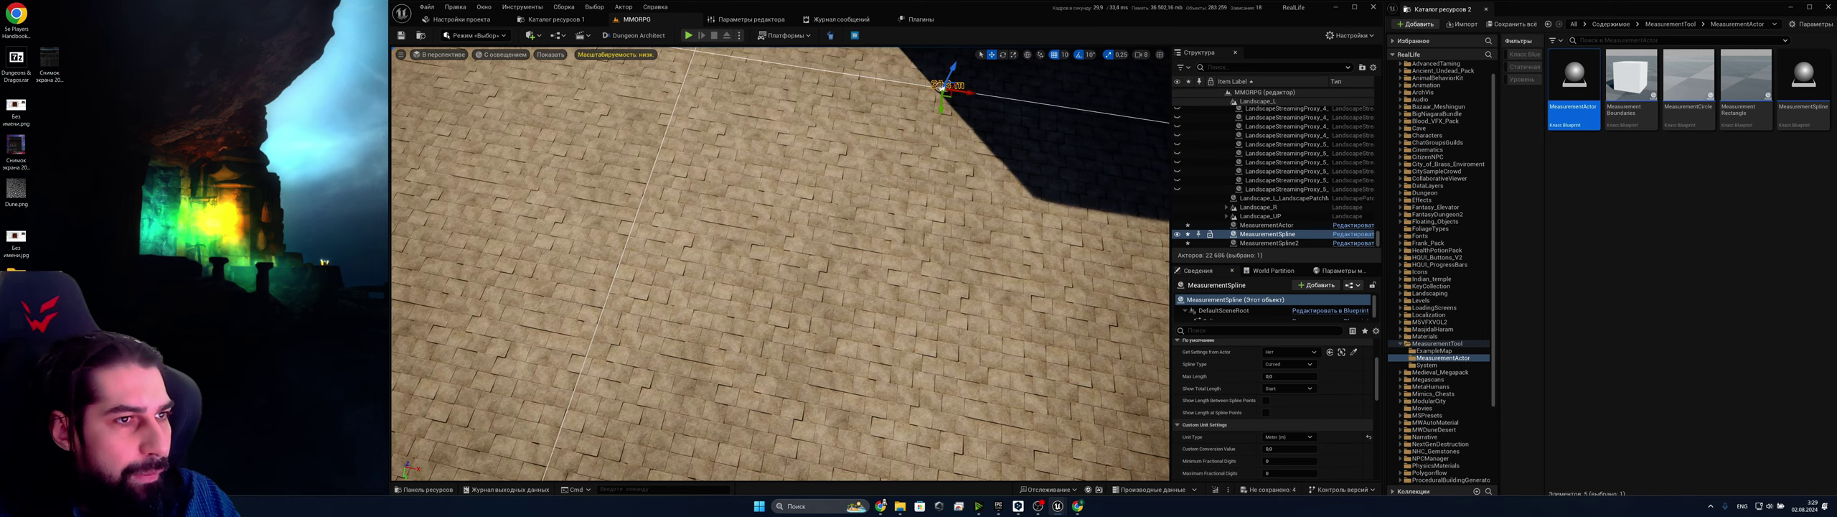
{"action": "right_click_drag", "start_coordinate": [906, 118], "coordinate": [911, 117]}
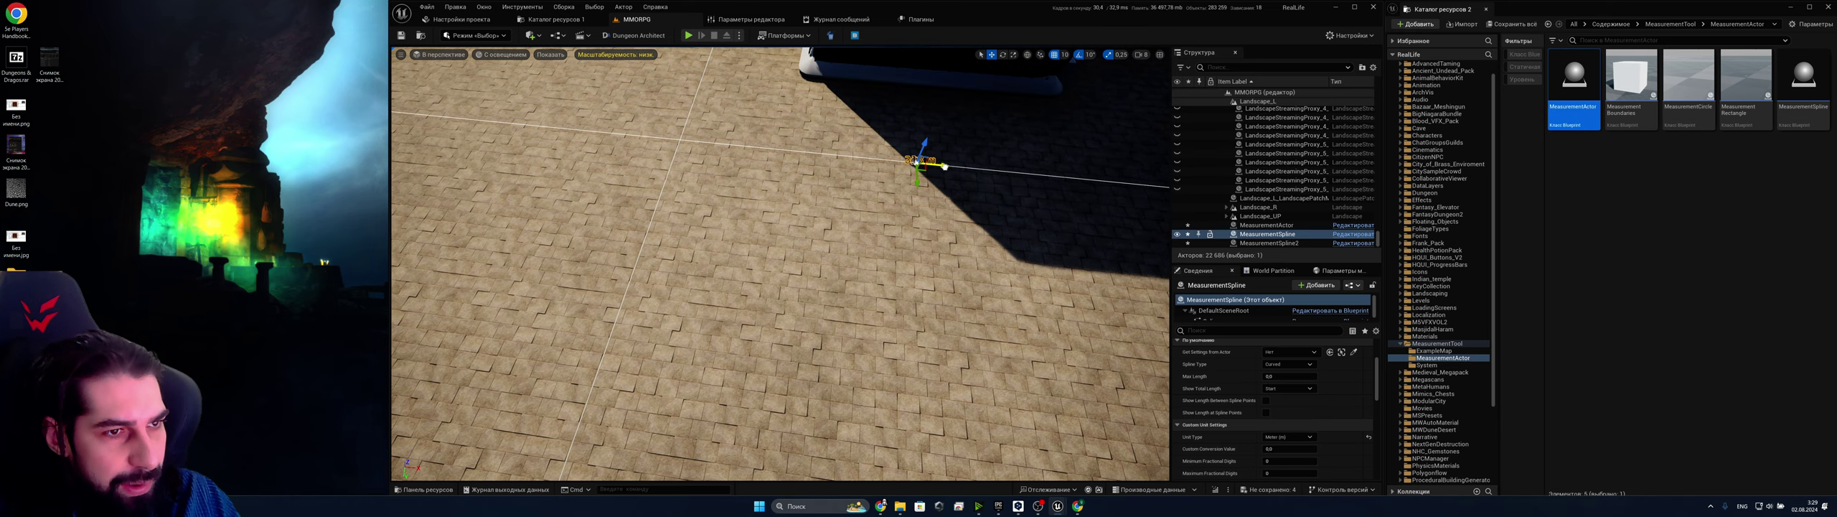
{"action": "left_click_drag", "start_coordinate": [933, 165], "coordinate": [736, 143]}
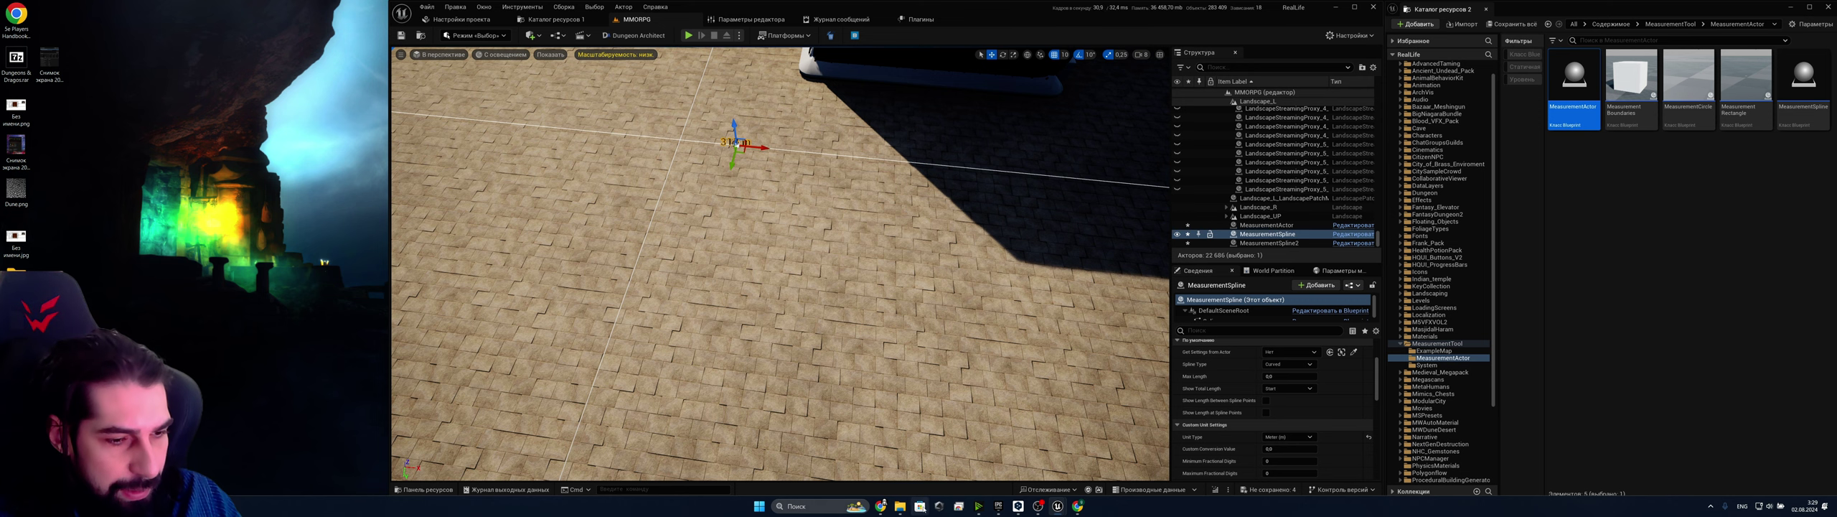
Switch to the browser and rewatch the Spline Measurement Tool video's part on placing the actor and choosing its target actor
{"action": "left_click", "coordinate": [1078, 506]}
{"action": "left_click", "coordinate": [1079, 509]}
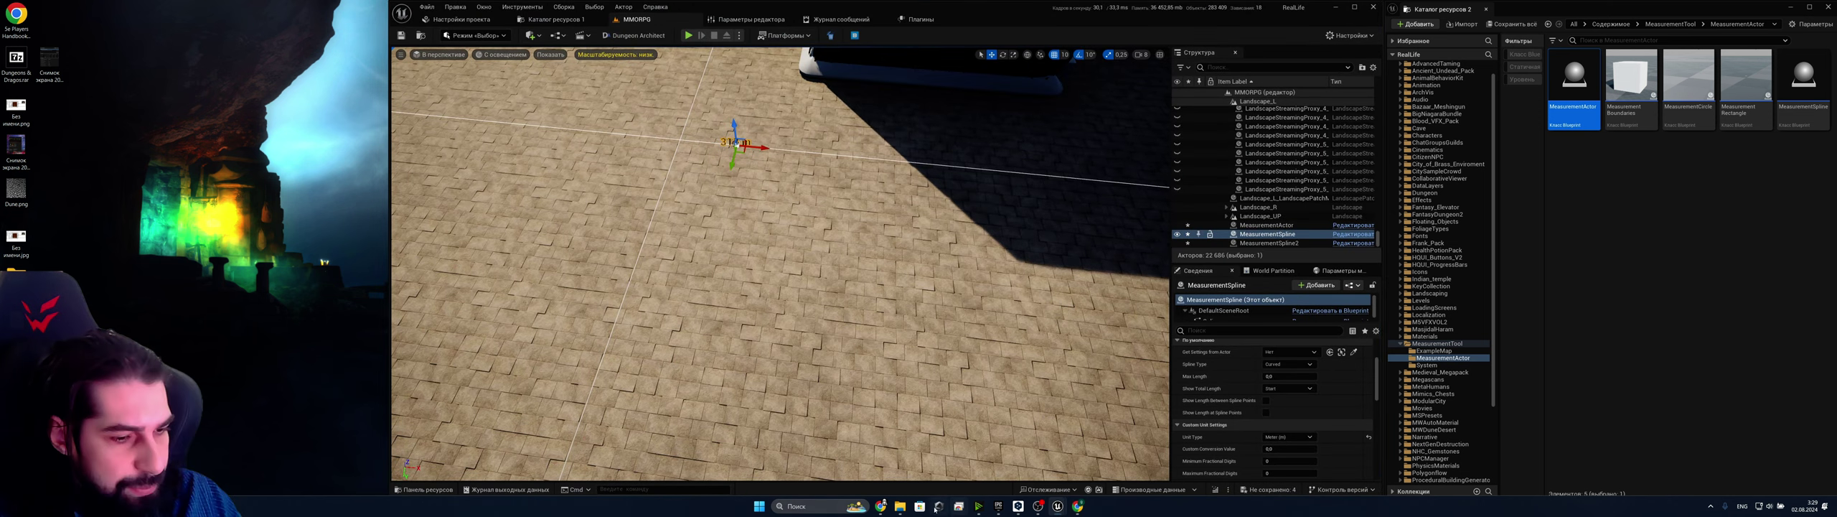
{"action": "left_click", "coordinate": [881, 507]}
{"action": "left_click", "coordinate": [498, 369]}
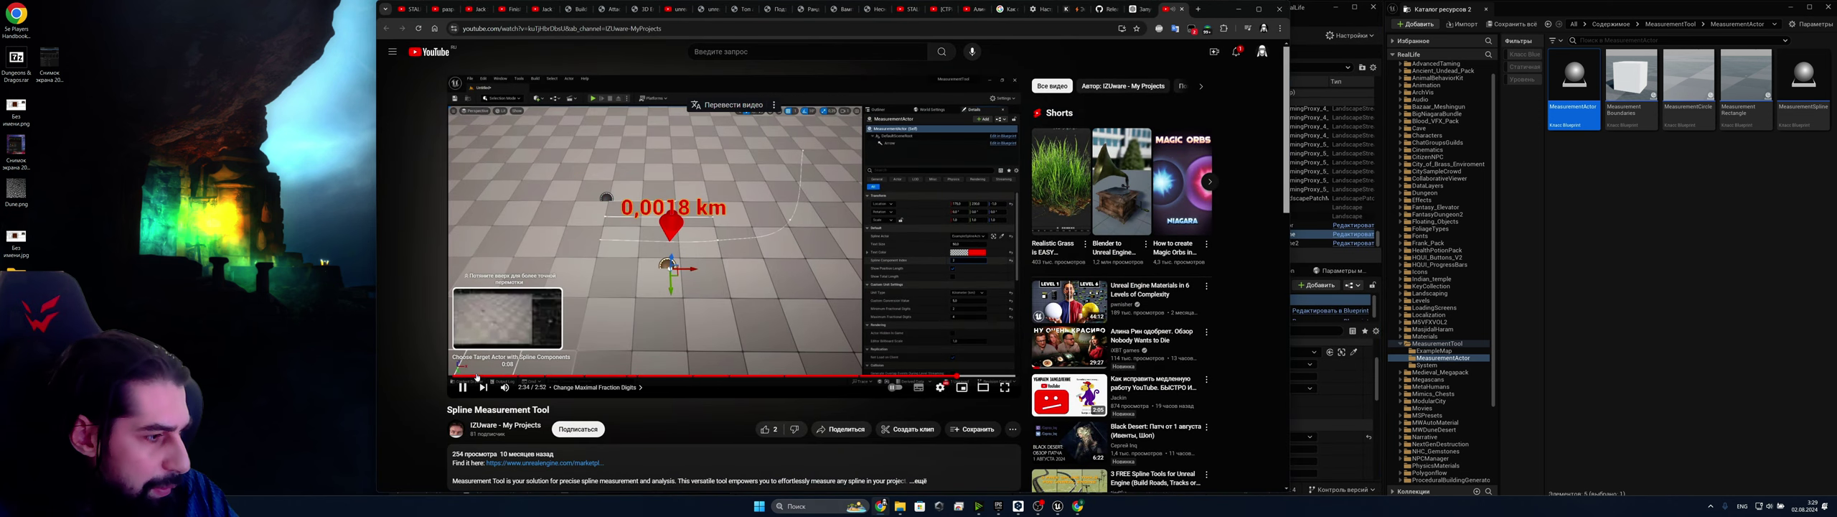
{"action": "left_click", "coordinate": [465, 375]}
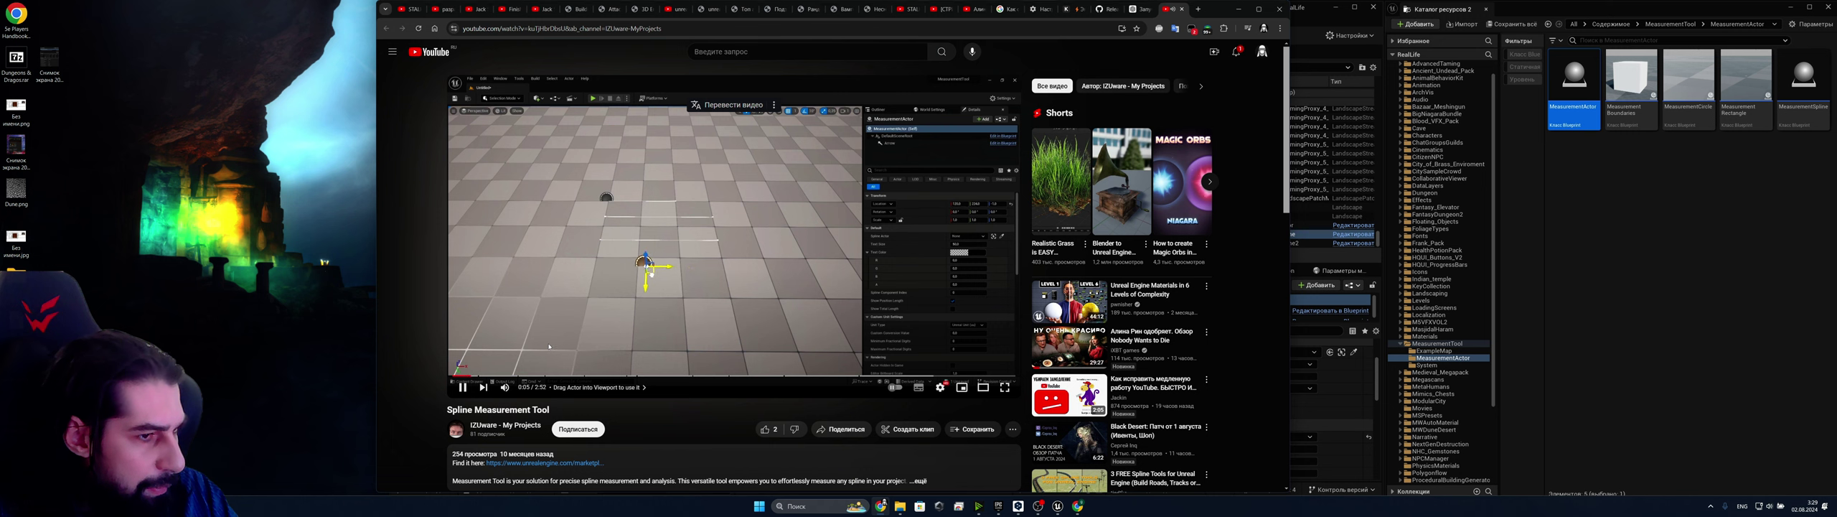
{"action": "key", "text": "Right"}
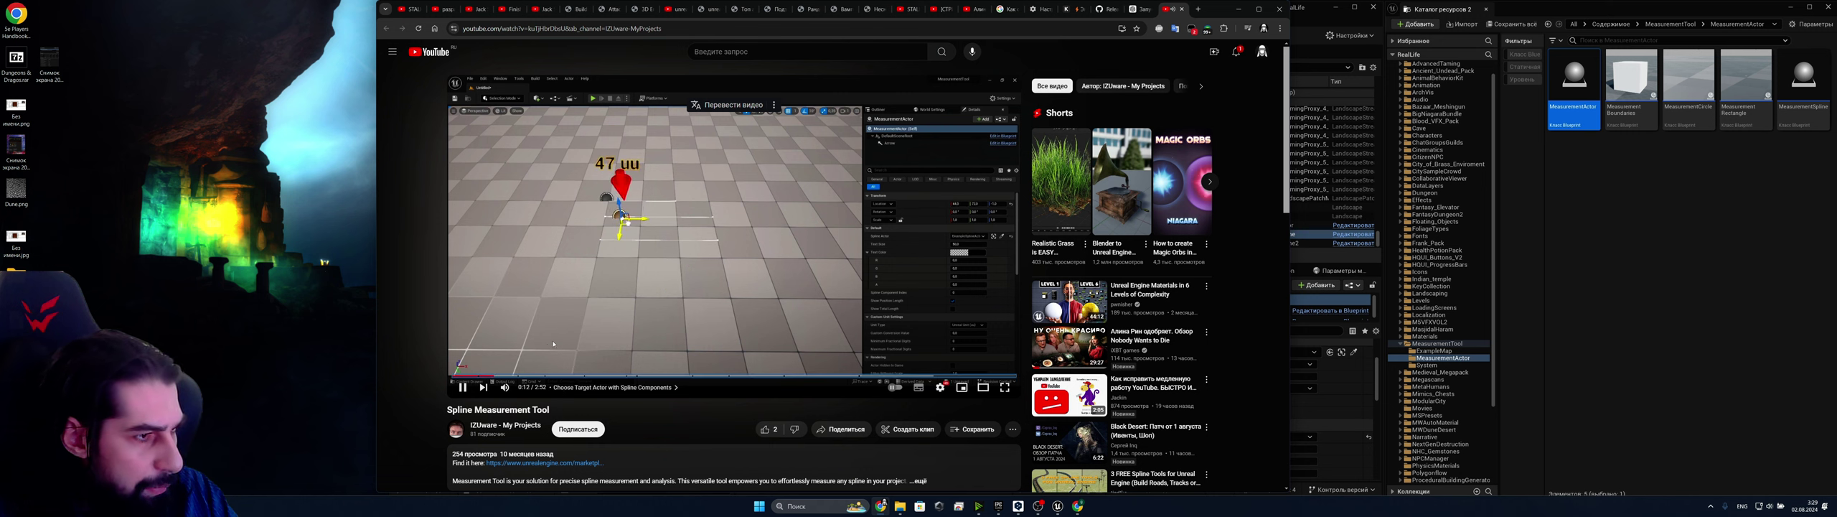
{"action": "key", "text": "Left"}
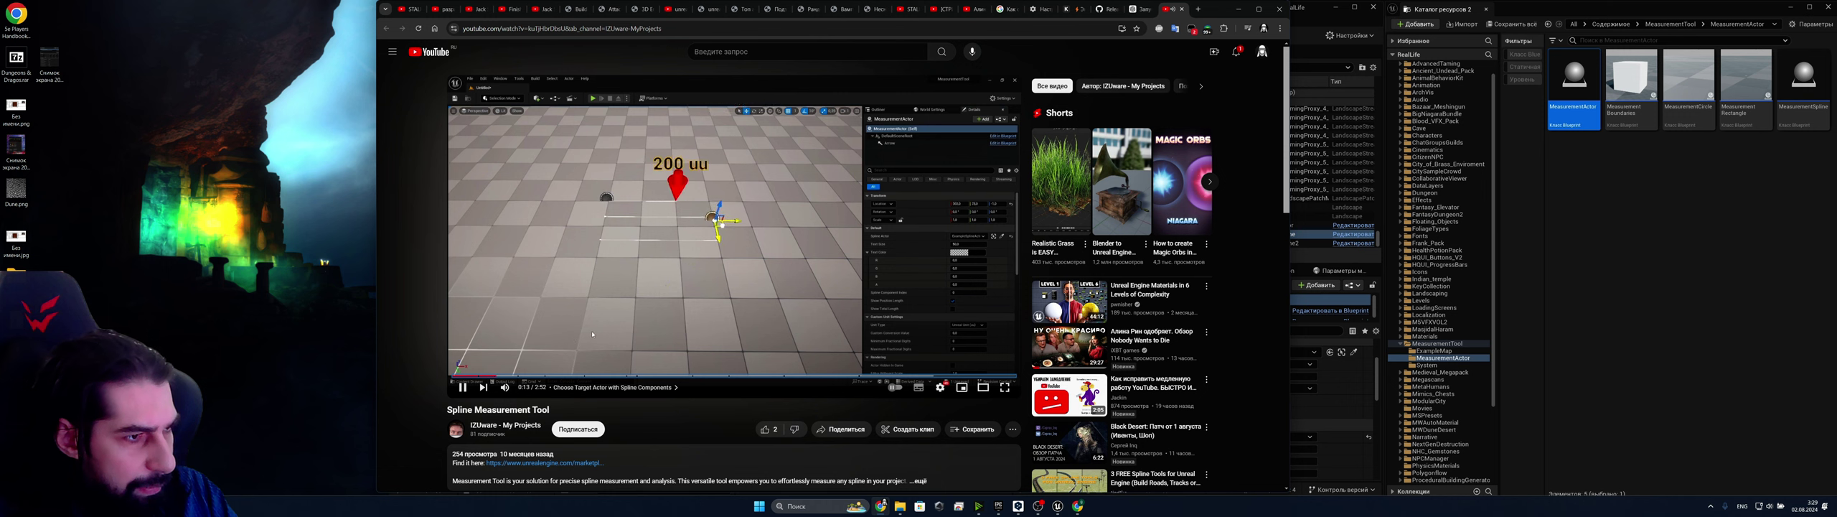
{"action": "left_click", "coordinate": [633, 321]}
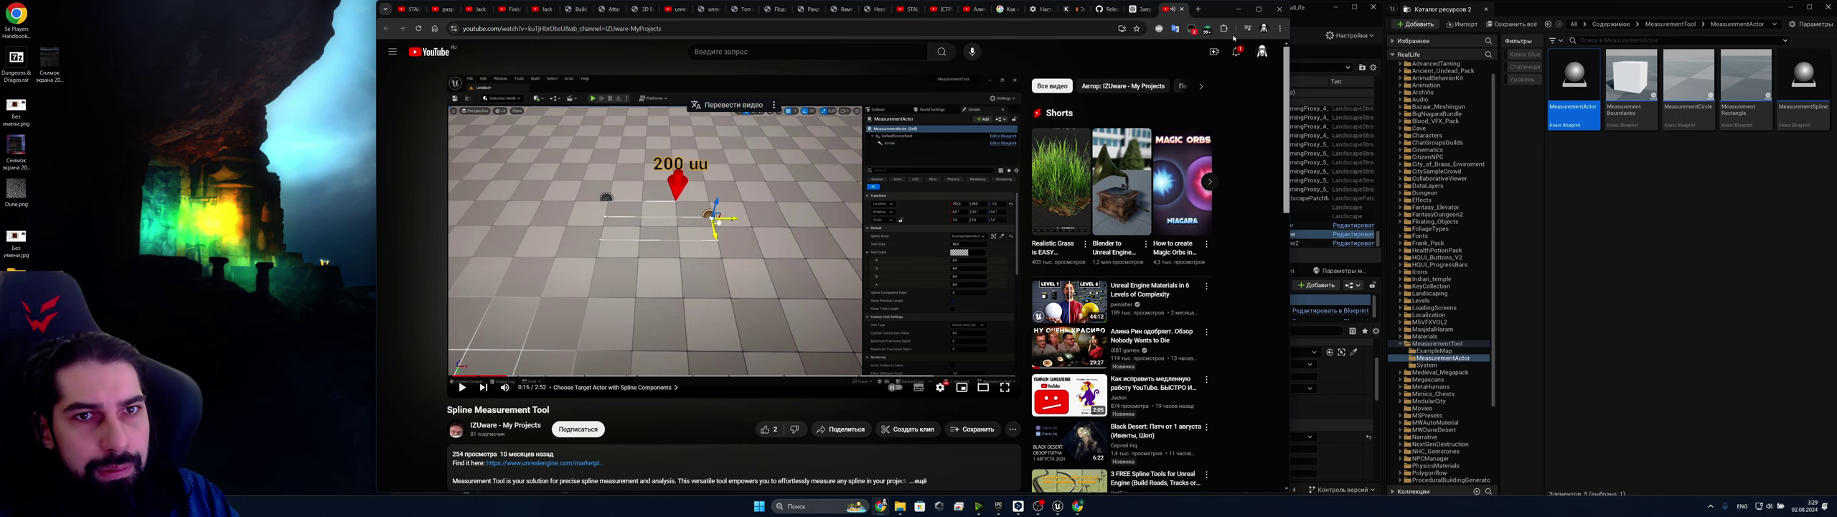
Return to Unreal Engine and place a second MeasurementActor on the paving near the spline crossing
{"action": "left_click", "coordinate": [1236, 10]}
{"action": "key", "text": "s"}
{"action": "right_click_drag", "start_coordinate": [933, 244], "coordinate": [1012, 237]}
{"action": "left_click_drag", "start_coordinate": [1573, 100], "coordinate": [880, 290]}
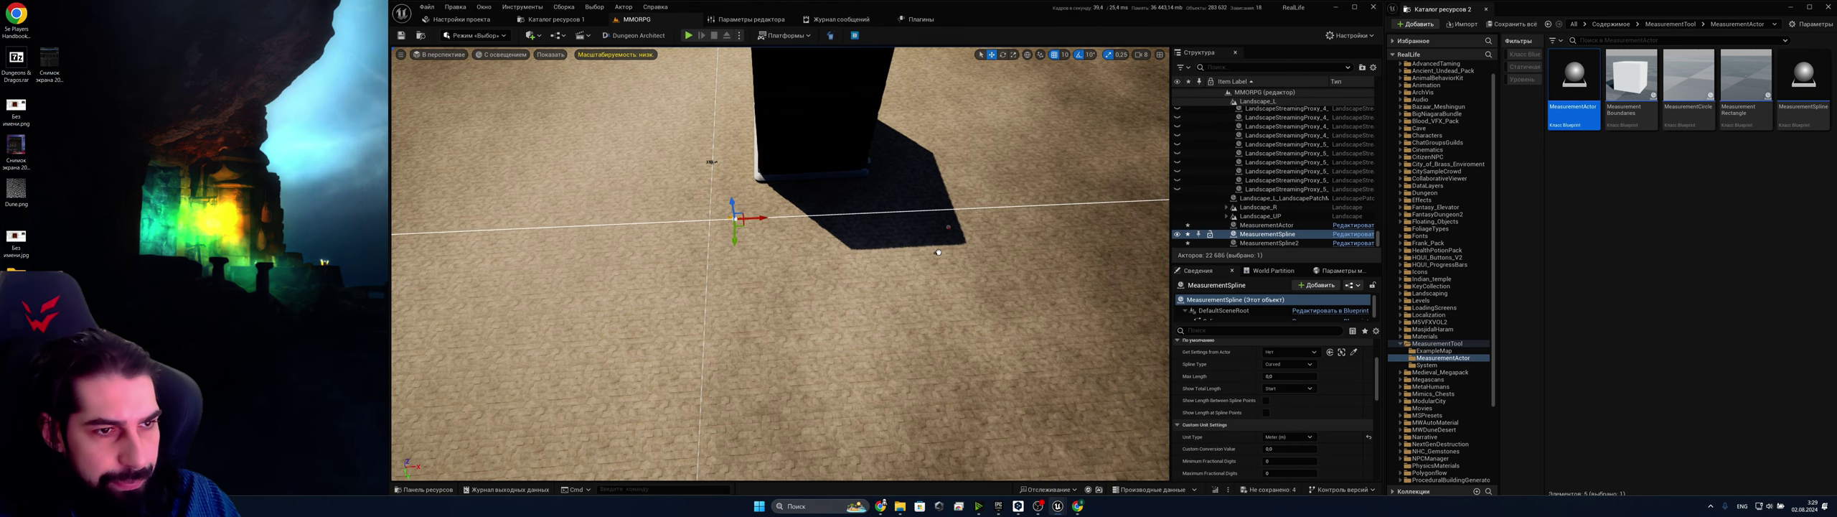
{"action": "scroll", "coordinate": [841, 282], "scroll_direction": "up", "scroll_amount": 3}
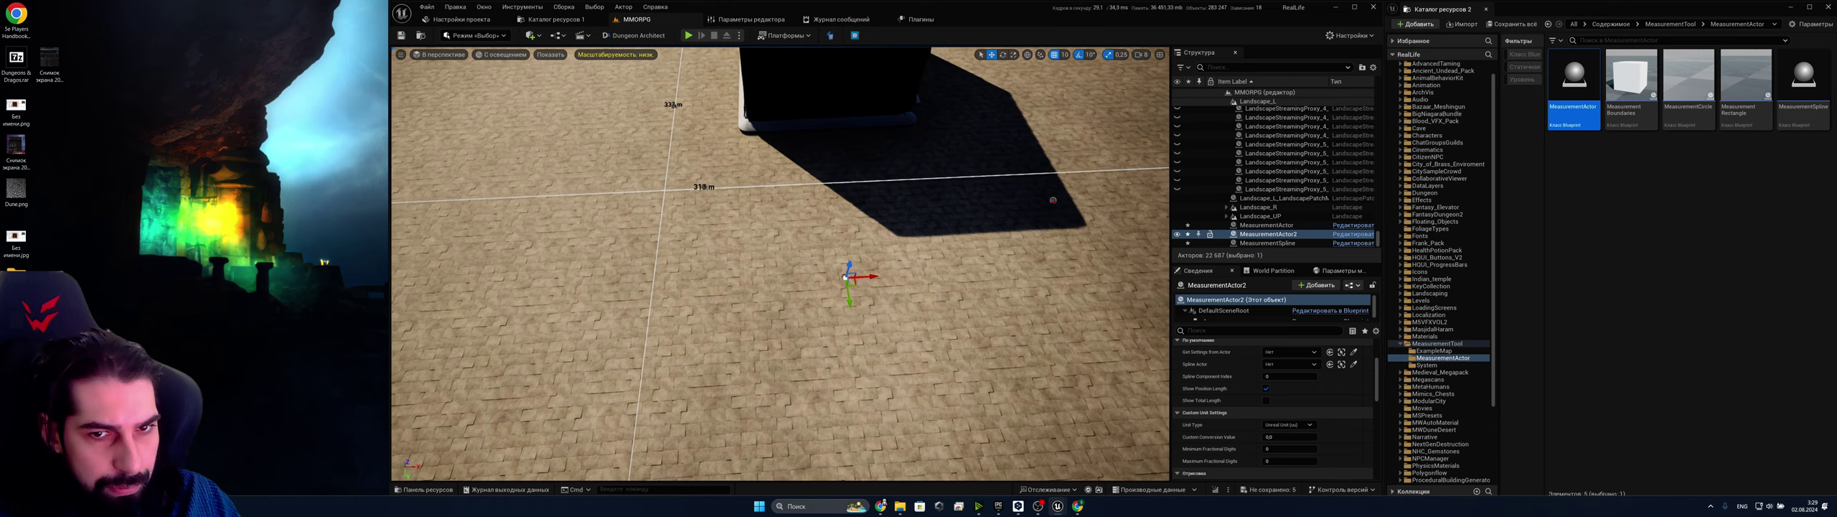
Delete both MeasurementActors placed on the paving near the spline crossing
{"action": "left_click", "coordinate": [1285, 234]}
{"action": "key", "text": "Delete"}
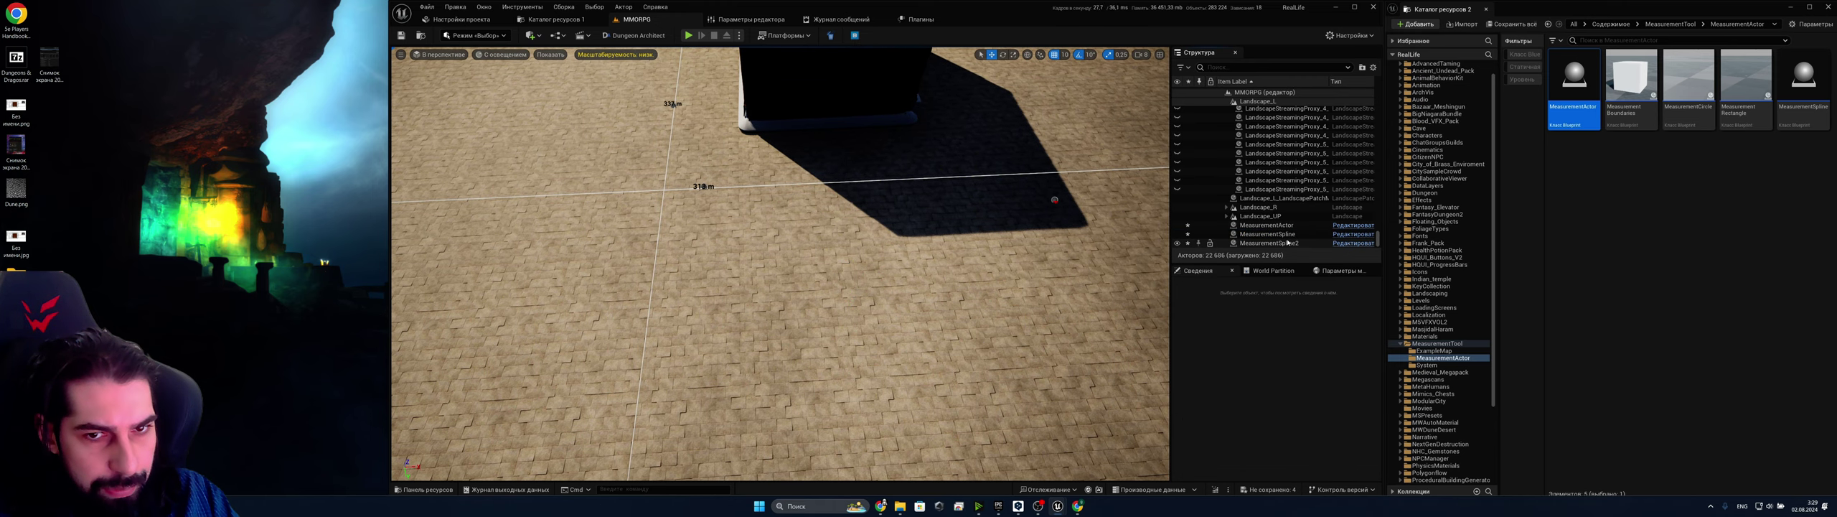
{"action": "left_click", "coordinate": [1055, 196]}
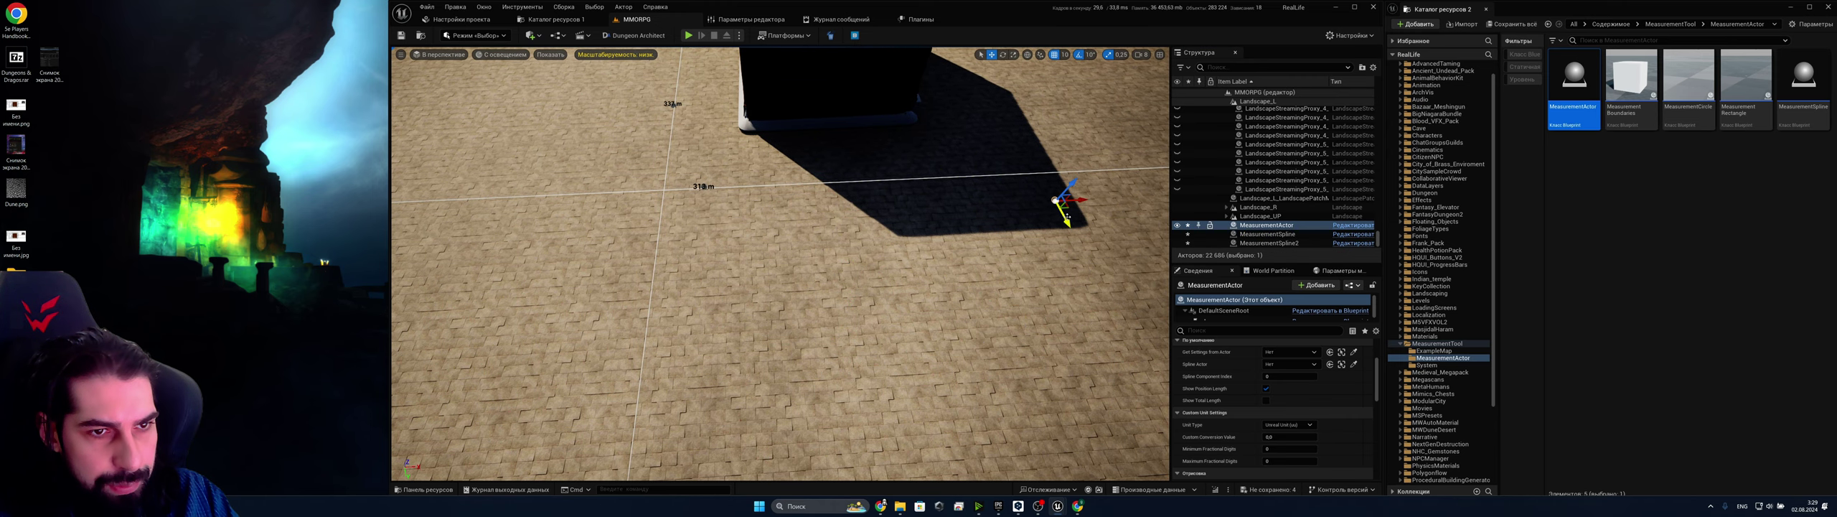
{"action": "key", "text": "Delete"}
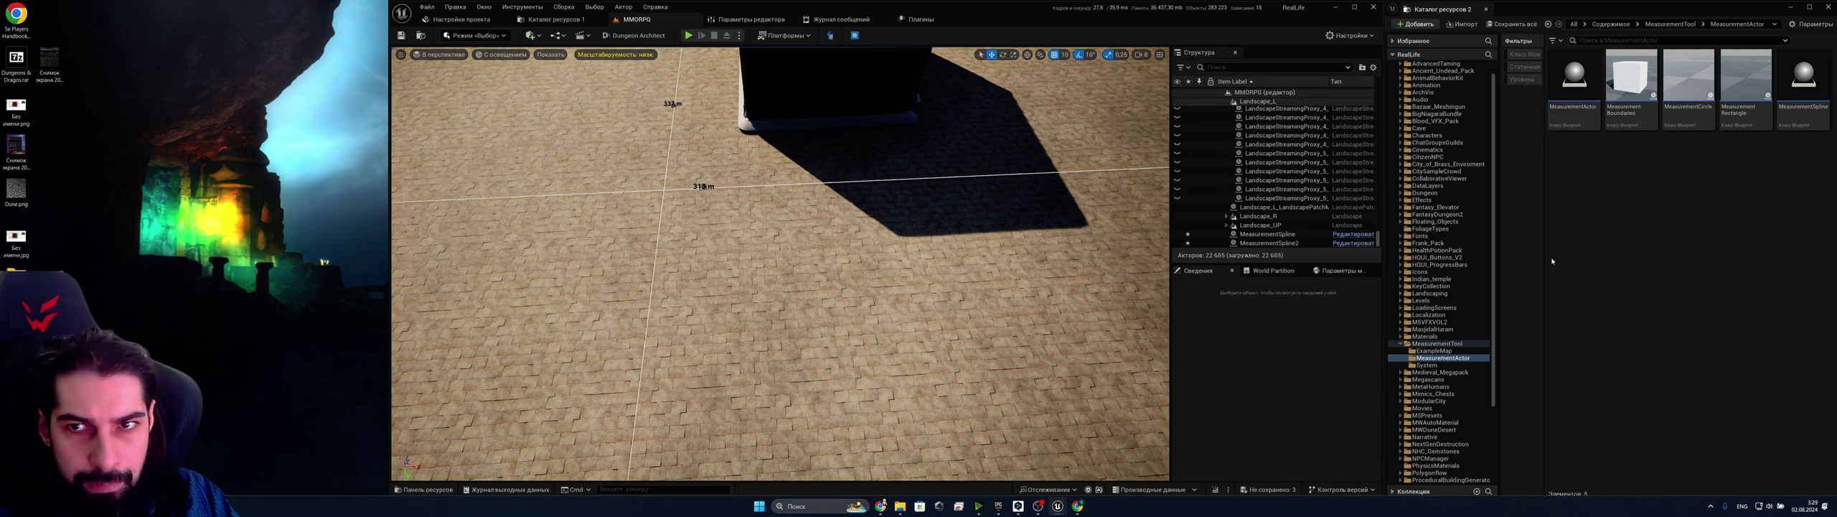
Place a new MeasurementActor on the paving near the spline crossing and pick the measurement spline in the scene as its settings source
{"action": "left_click_drag", "start_coordinate": [752, 235], "coordinate": [750, 235]}
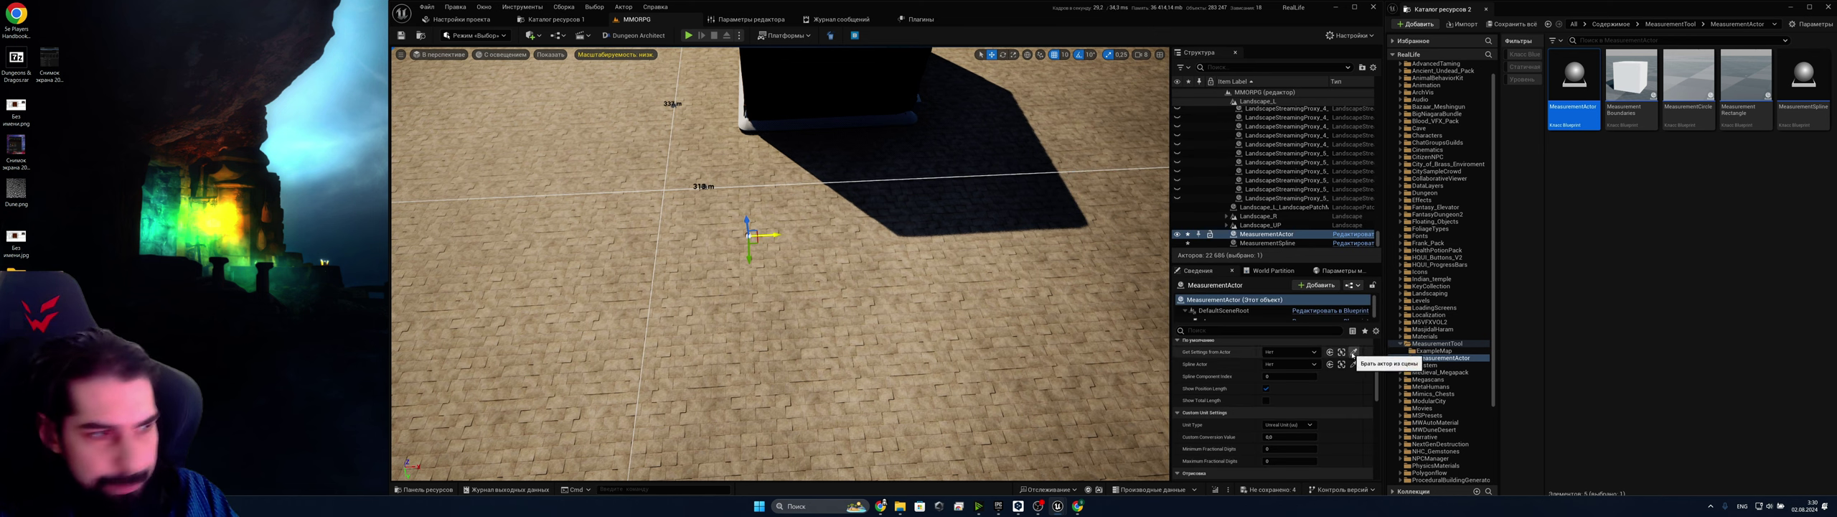
{"action": "left_click", "coordinate": [1354, 351]}
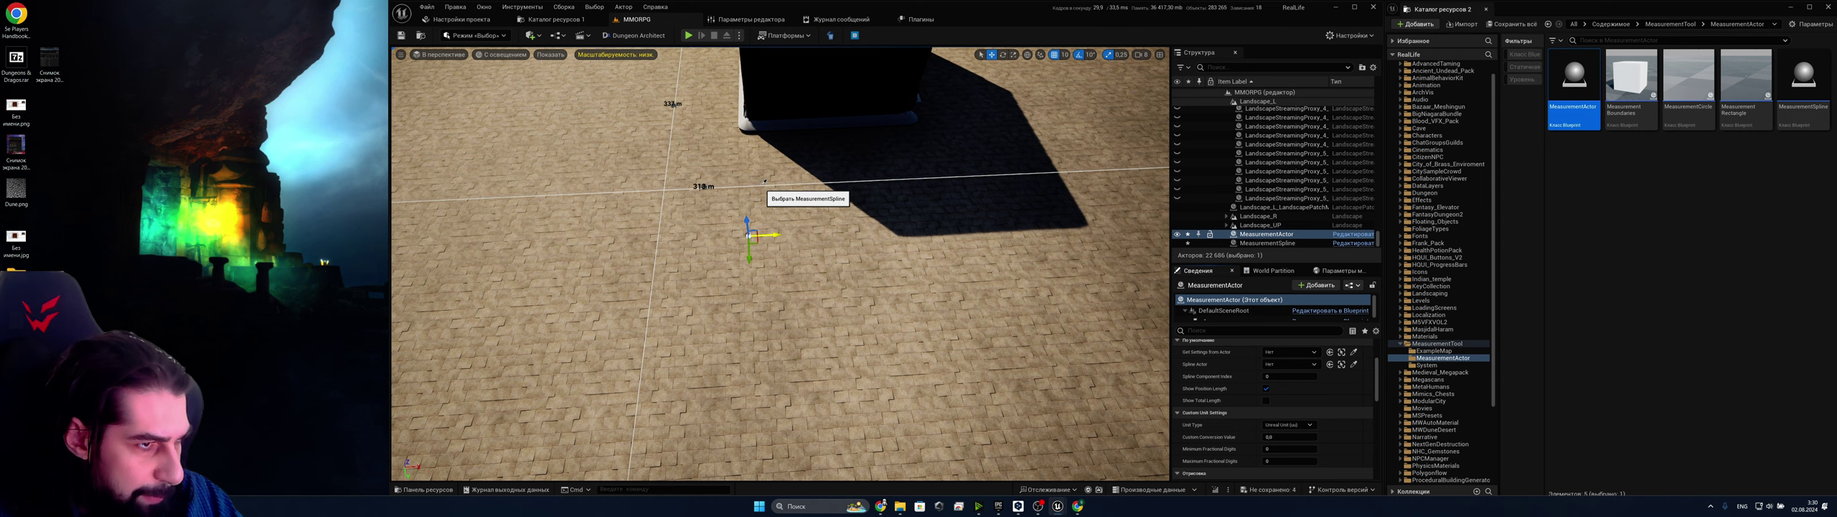
{"action": "left_click", "coordinate": [763, 185]}
{"action": "right_click_drag", "start_coordinate": [769, 248], "coordinate": [755, 243]}
{"action": "key", "text": "w"}
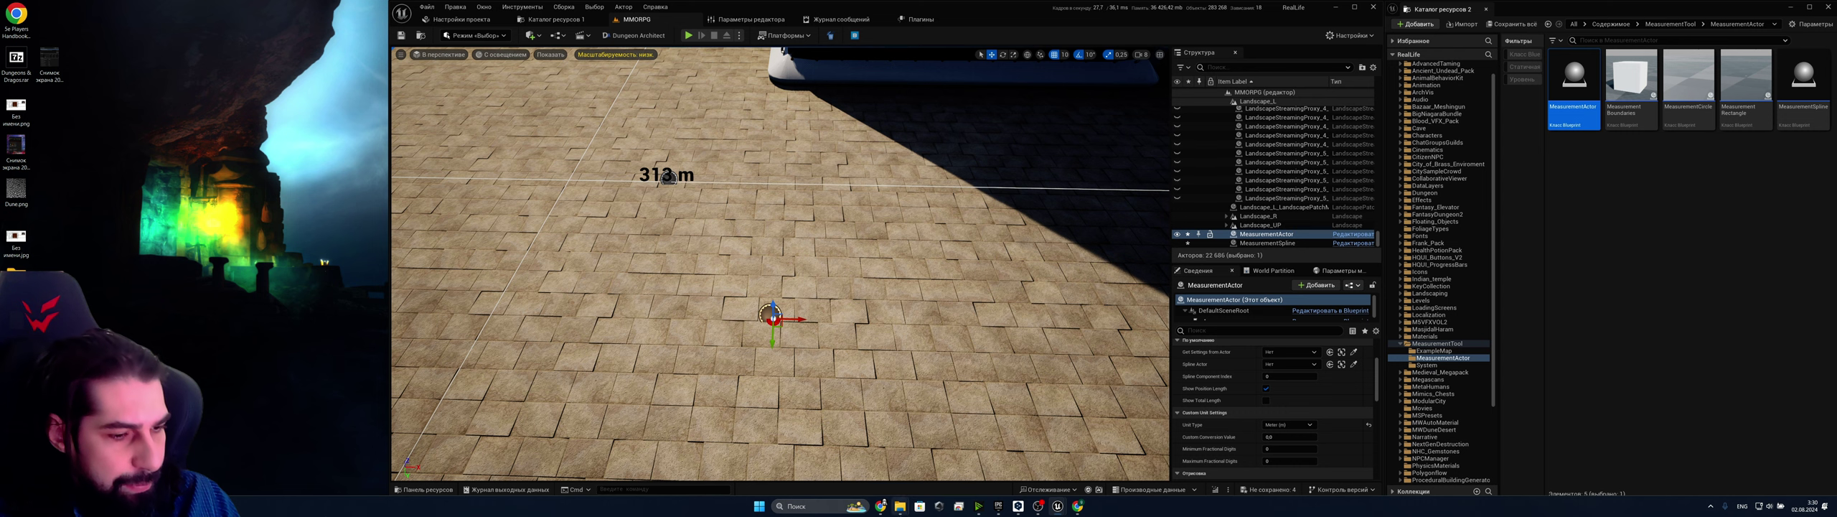
Switch to the browser and replay the Spline Measurement Tool video's passage on choosing the target actor with a spline component
{"action": "left_click", "coordinate": [881, 506]}
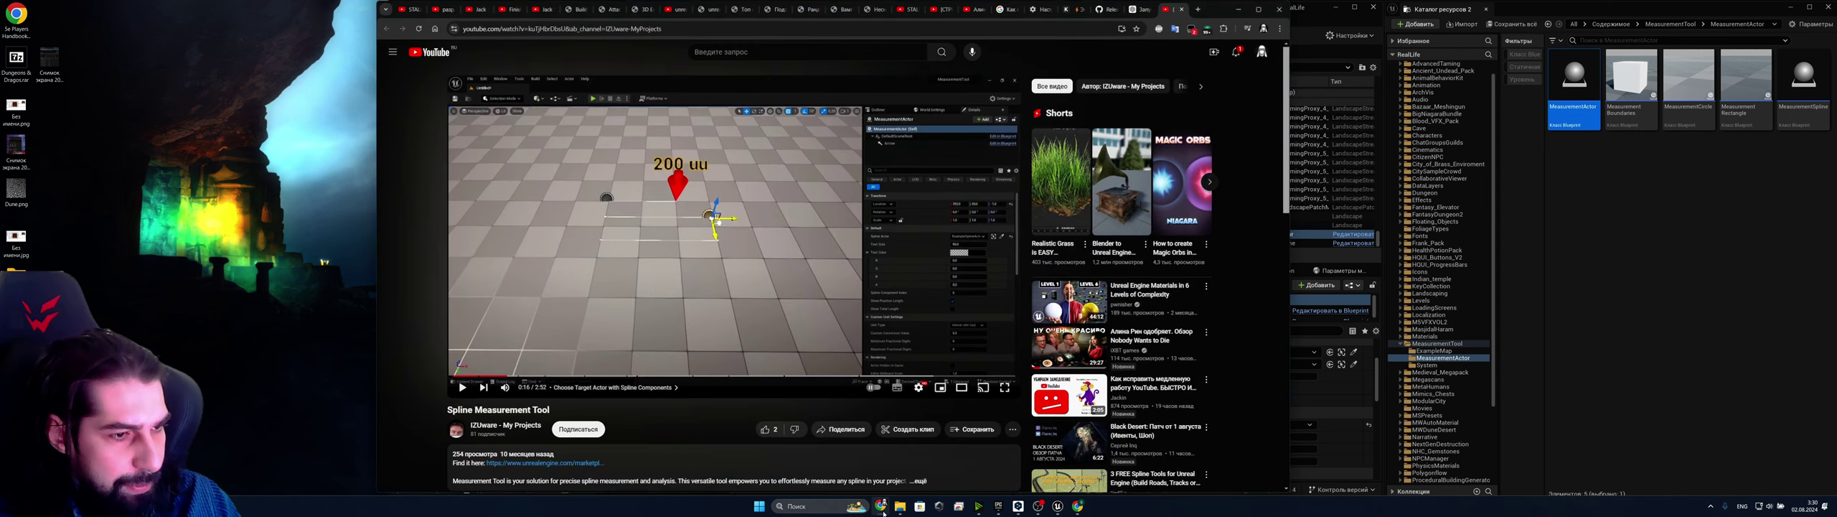
{"action": "left_click", "coordinate": [835, 279]}
{"action": "key", "text": "Left"}
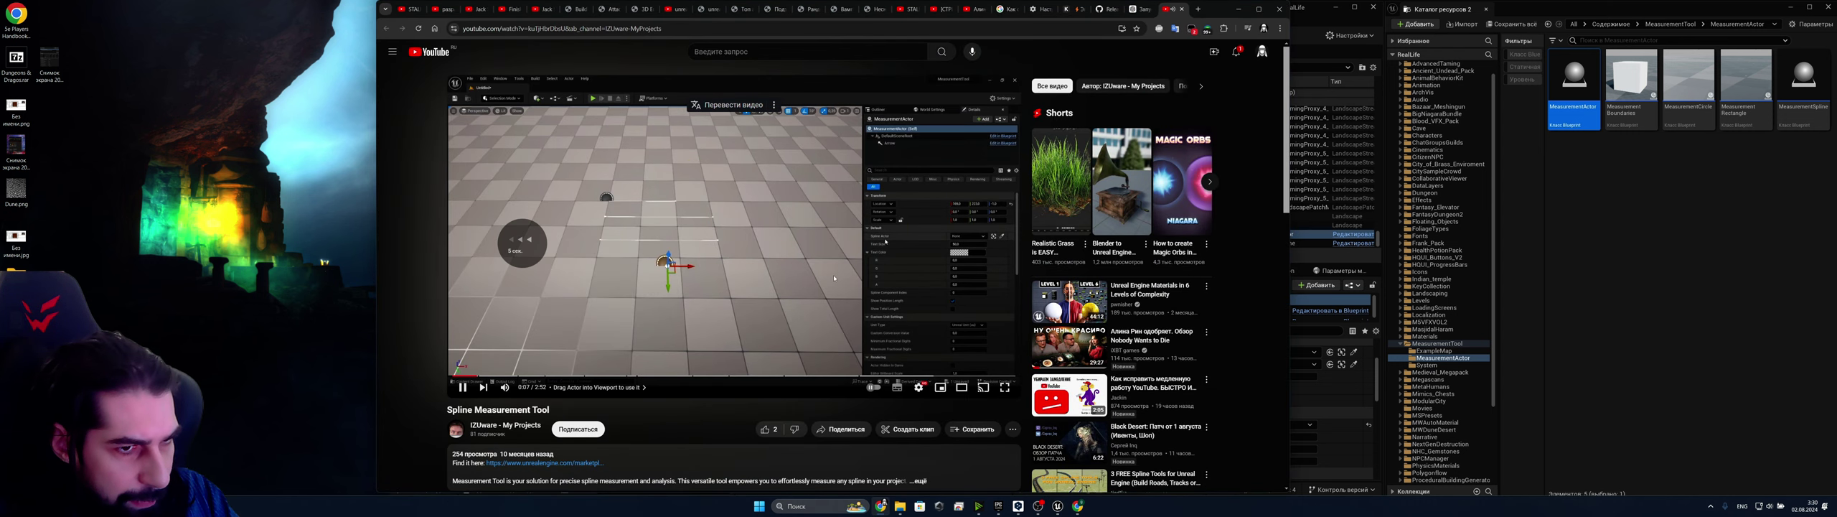
{"action": "key", "text": "space"}
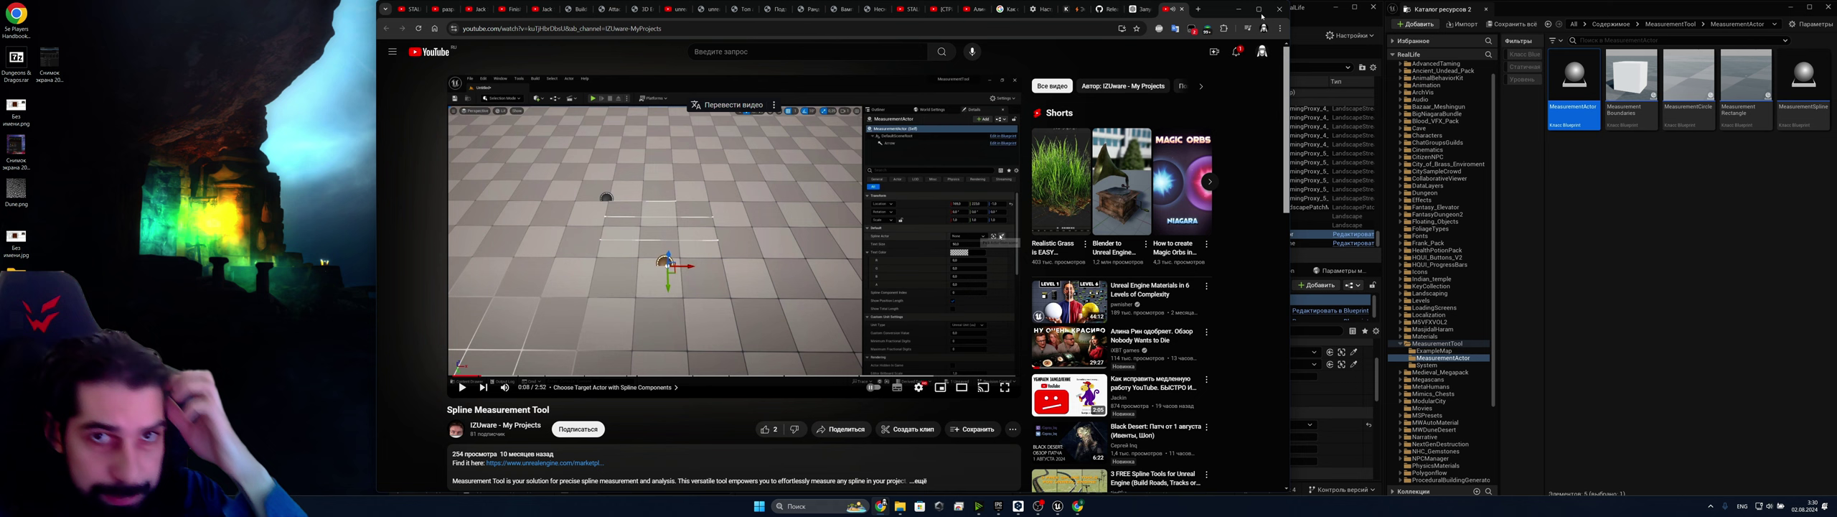
{"action": "left_click", "coordinate": [1238, 8]}
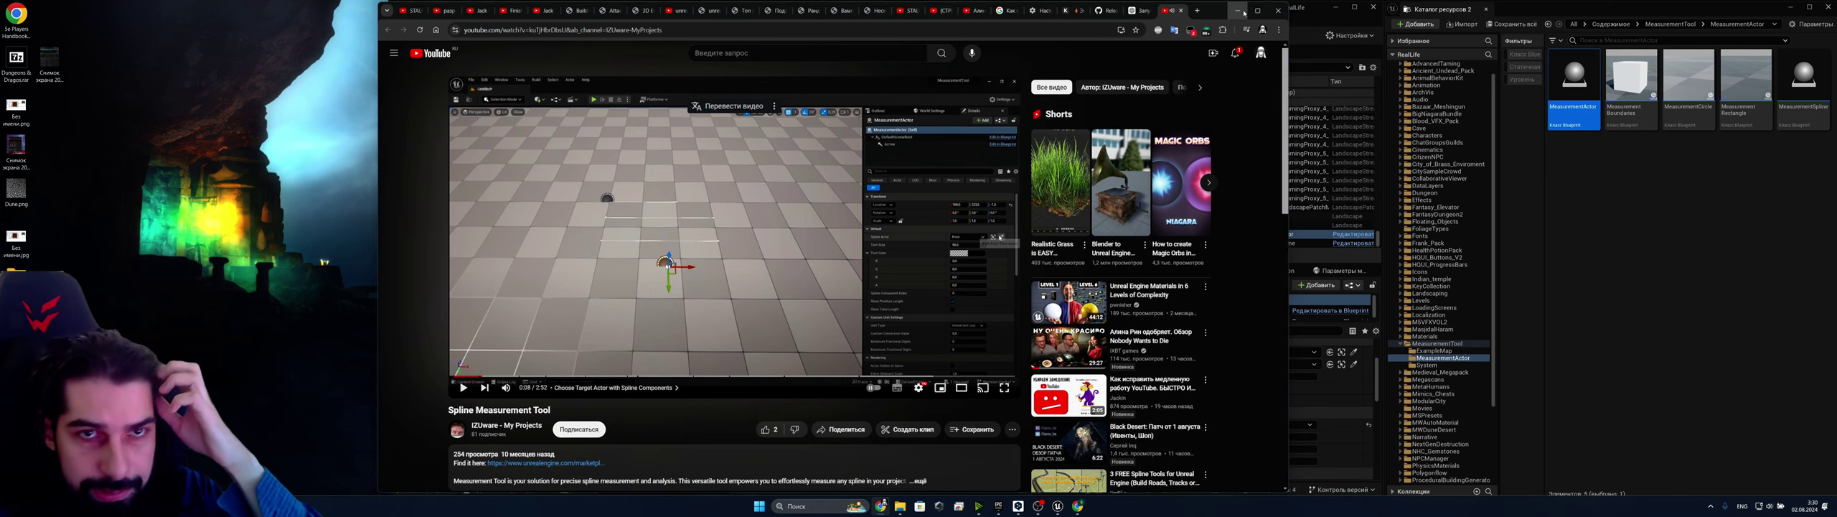
Return to Unreal Engine and try again to pick the measurement spline in the scene as the MeasurementActor's settings source
{"action": "left_click", "coordinate": [1354, 352]}
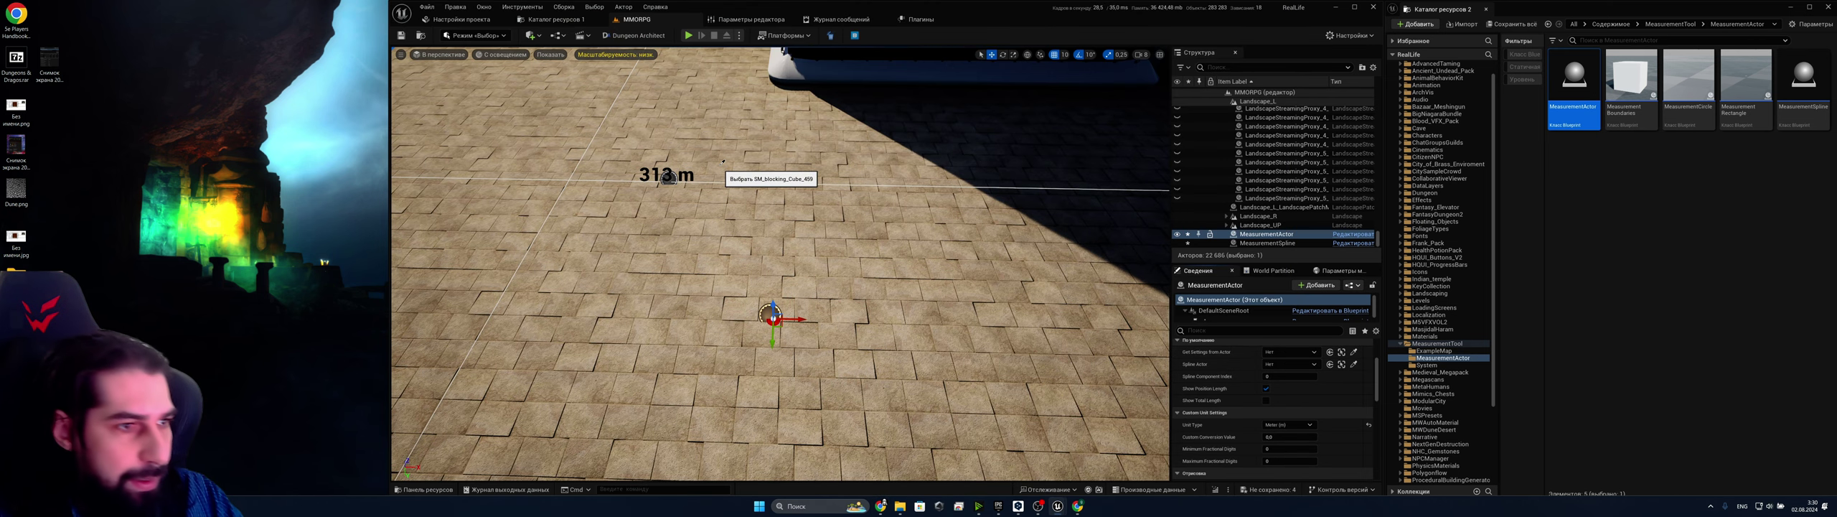
{"action": "left_click", "coordinate": [719, 181]}
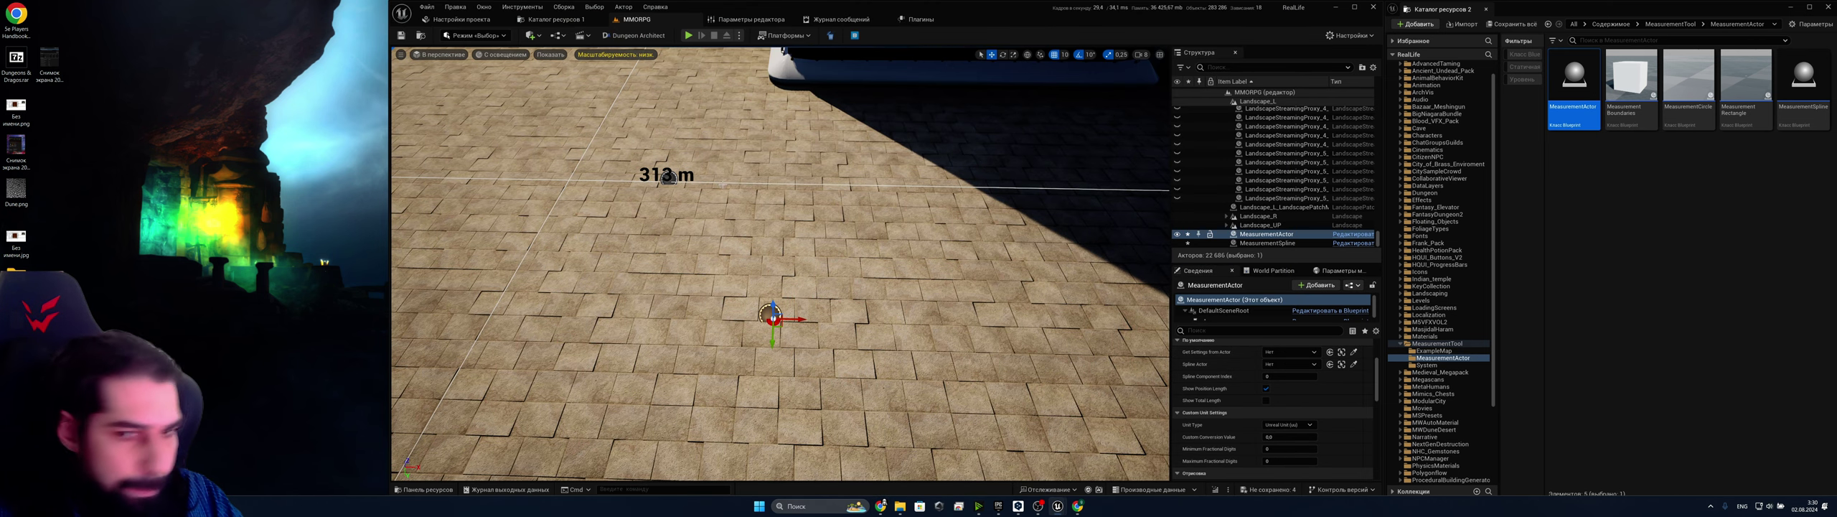
{"action": "left_click", "coordinate": [1353, 352]}
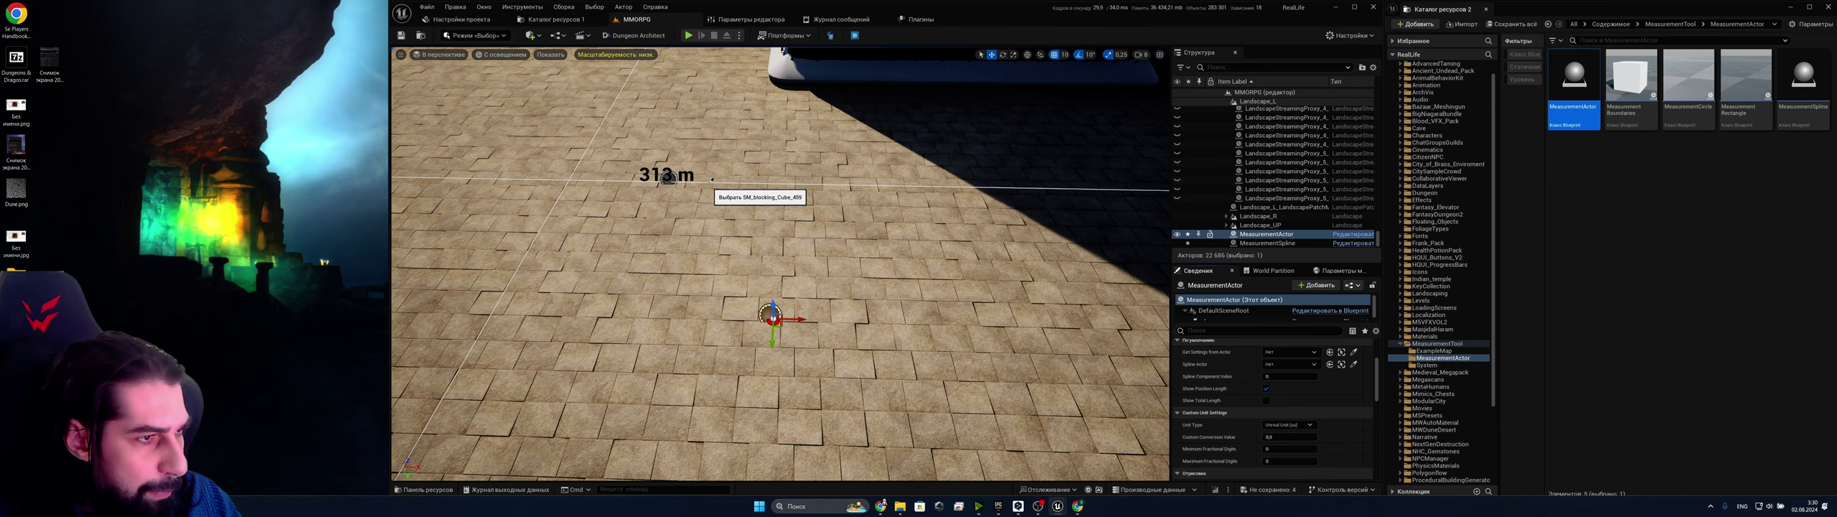
{"action": "scroll", "coordinate": [712, 177], "scroll_direction": "up", "scroll_amount": 10}
{"action": "scroll", "coordinate": [714, 178], "scroll_direction": "down", "scroll_amount": 10}
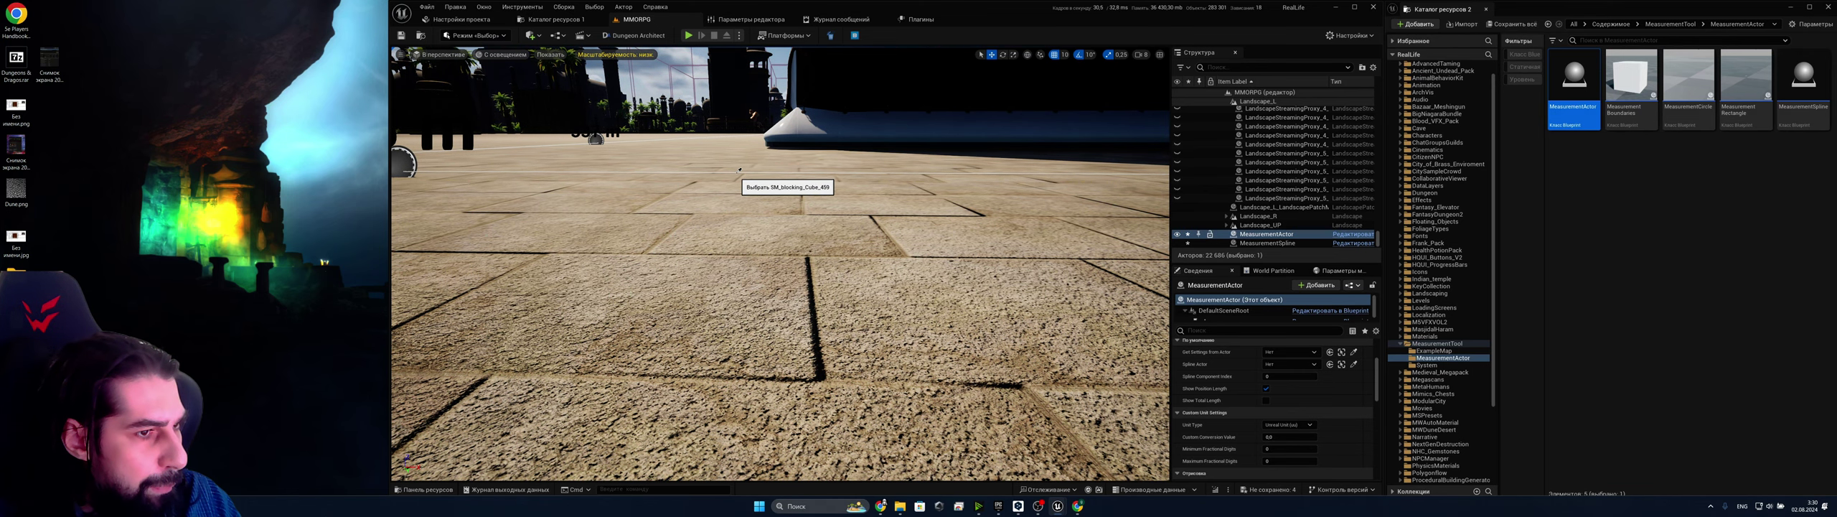
{"action": "left_click", "coordinate": [737, 173]}
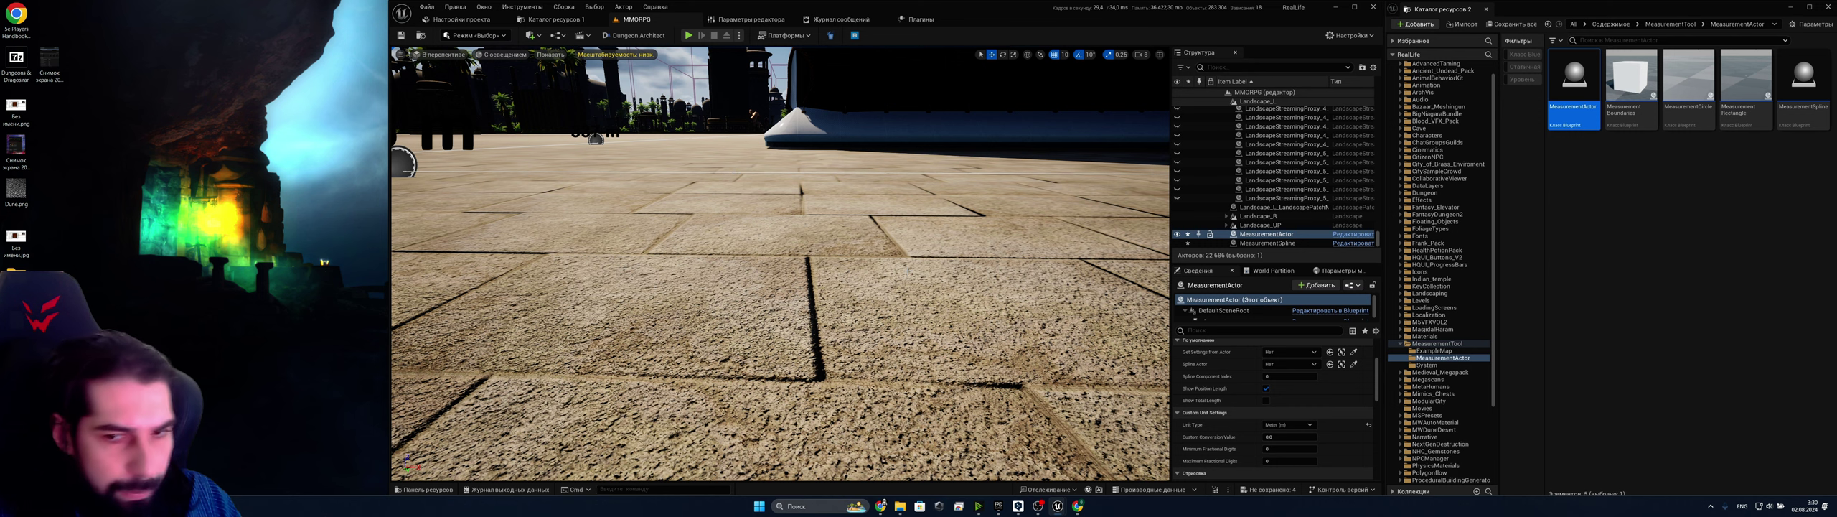
{"action": "key", "text": "f"}
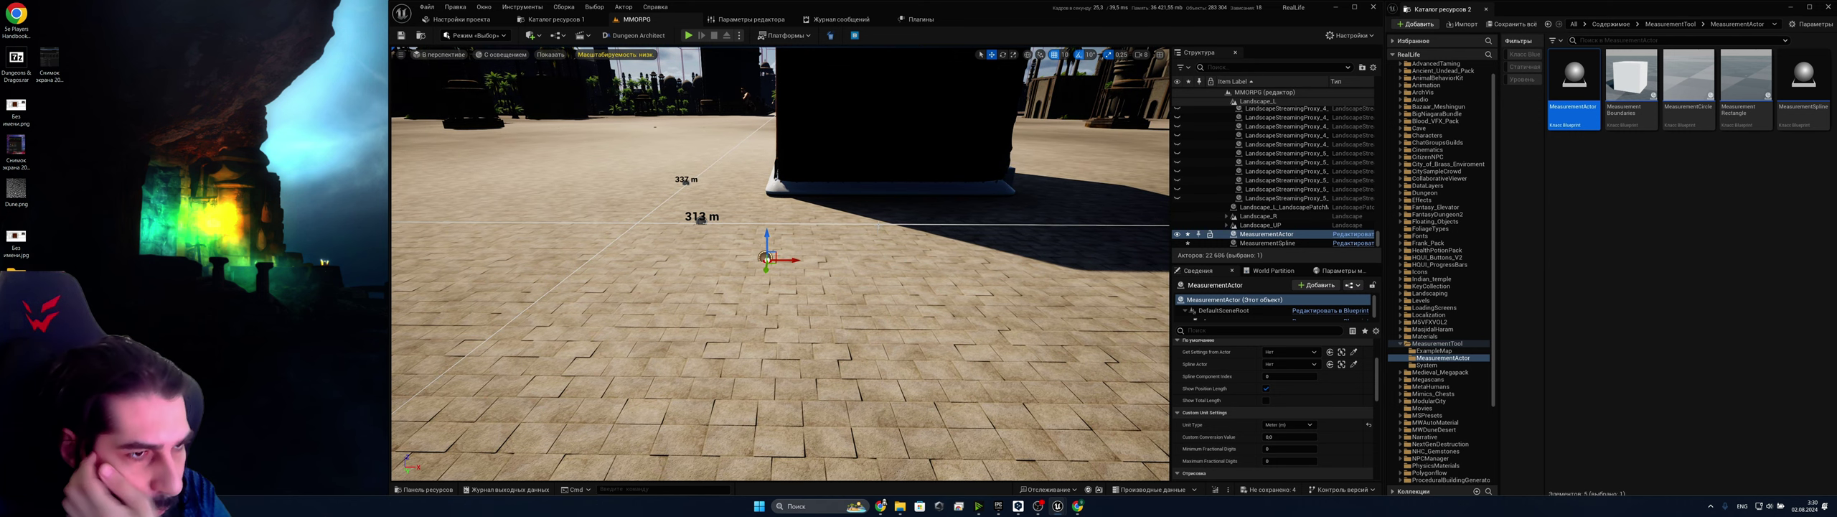
Assign a MeasurementSpline as the MeasurementActor's Spline Actor, finding it in the actor list by its name
{"action": "left_click", "coordinate": [879, 225]}
{"action": "left_click", "coordinate": [877, 224]}
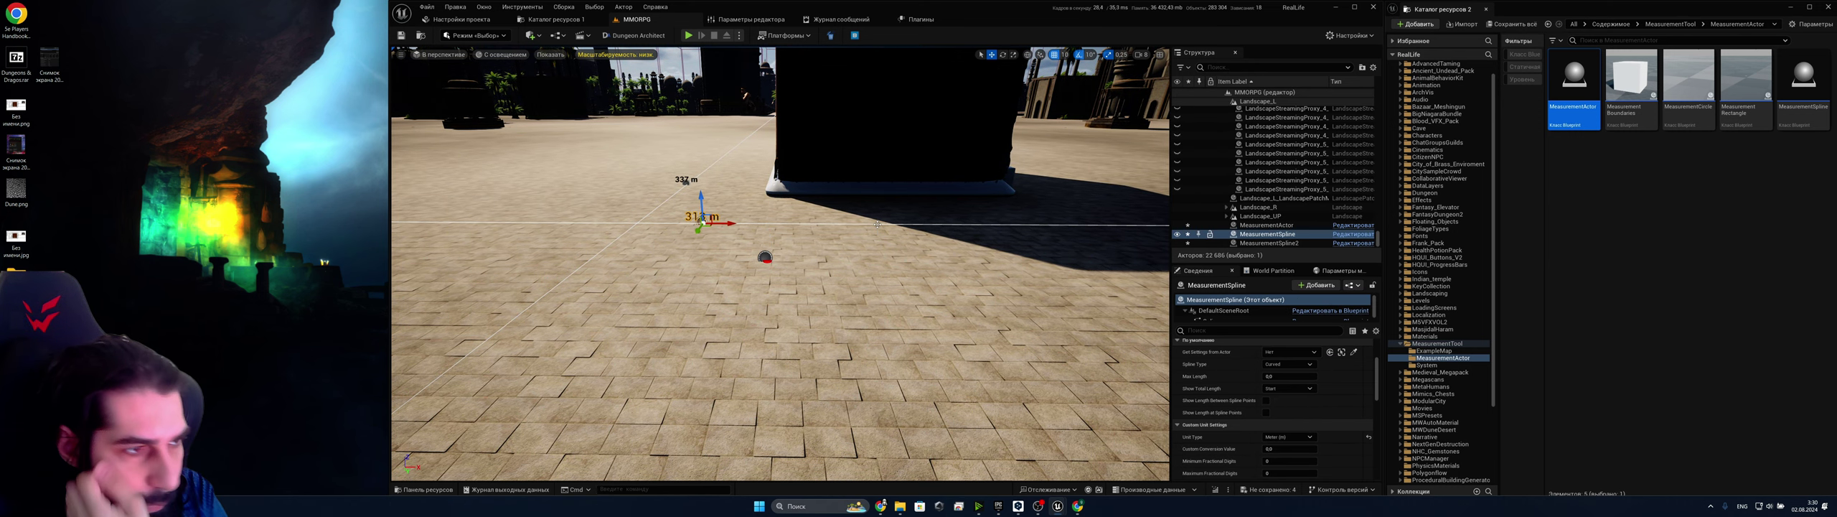
{"action": "left_click", "coordinate": [1271, 234]}
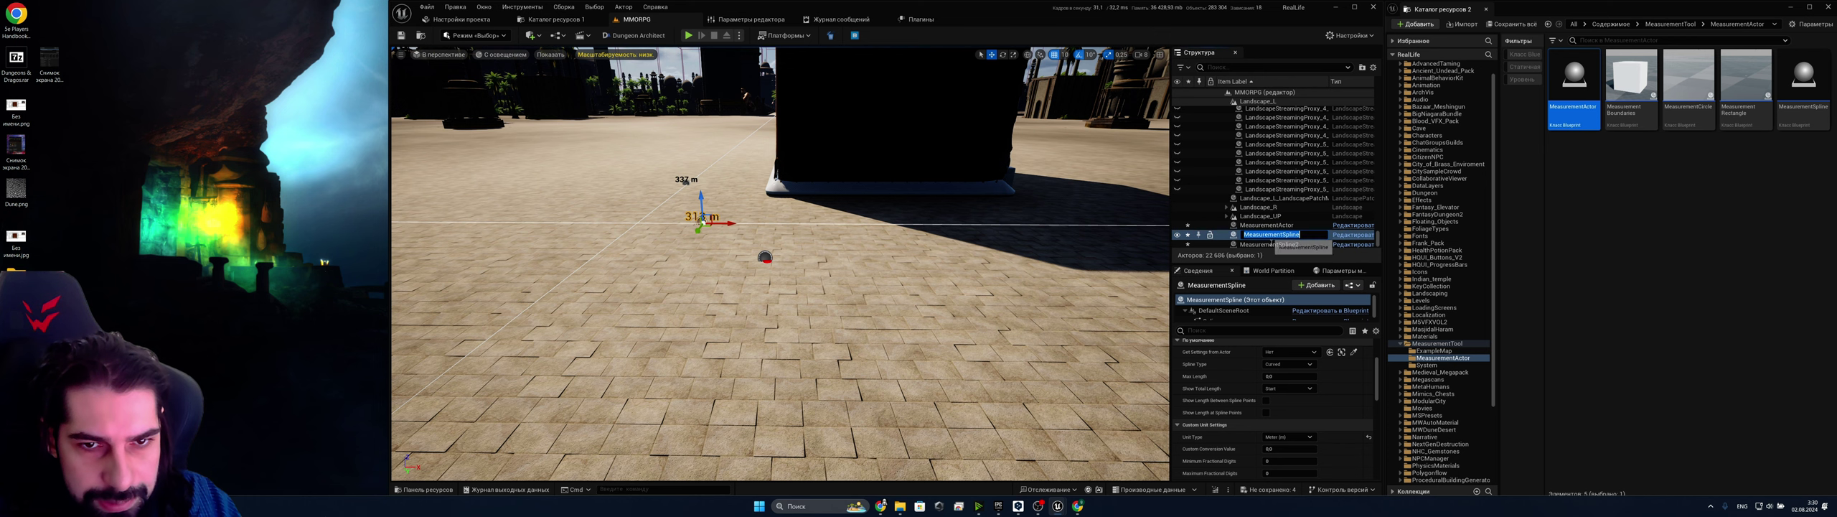
{"action": "left_click", "coordinate": [768, 259]}
{"action": "left_click", "coordinate": [768, 259]}
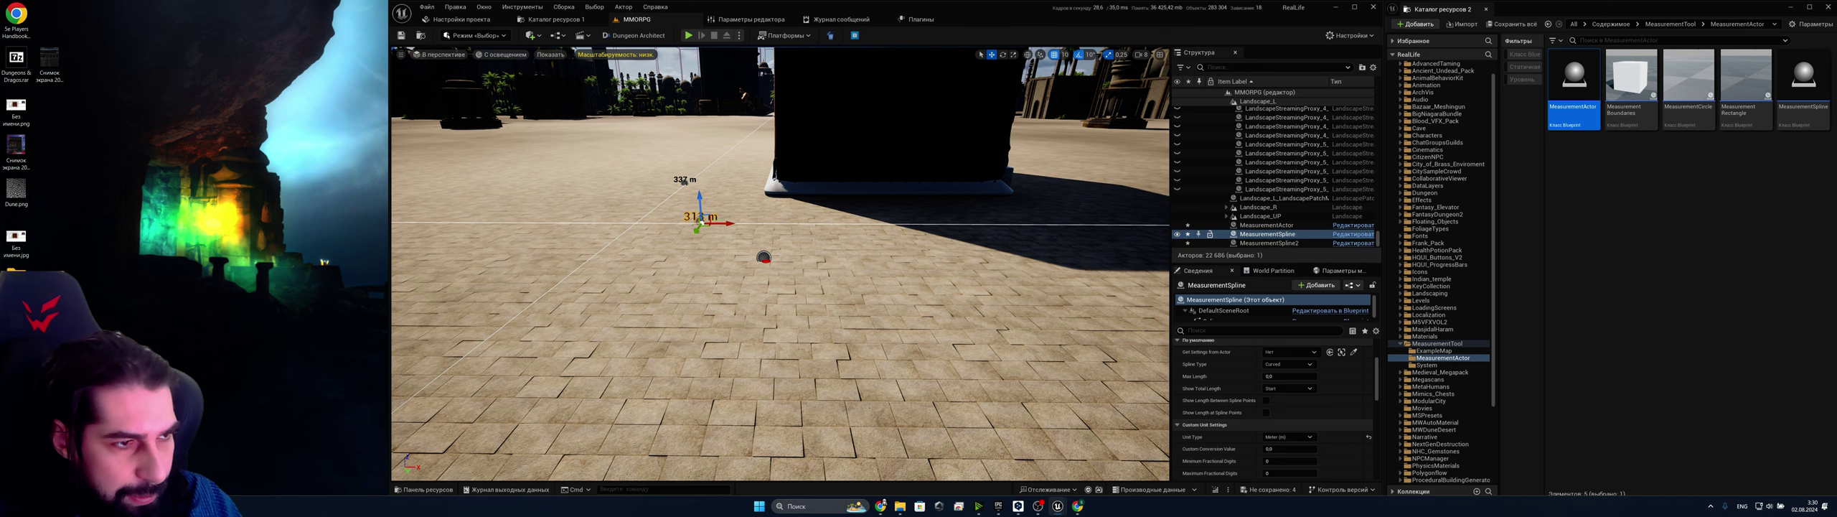
{"action": "left_click", "coordinate": [1308, 358]}
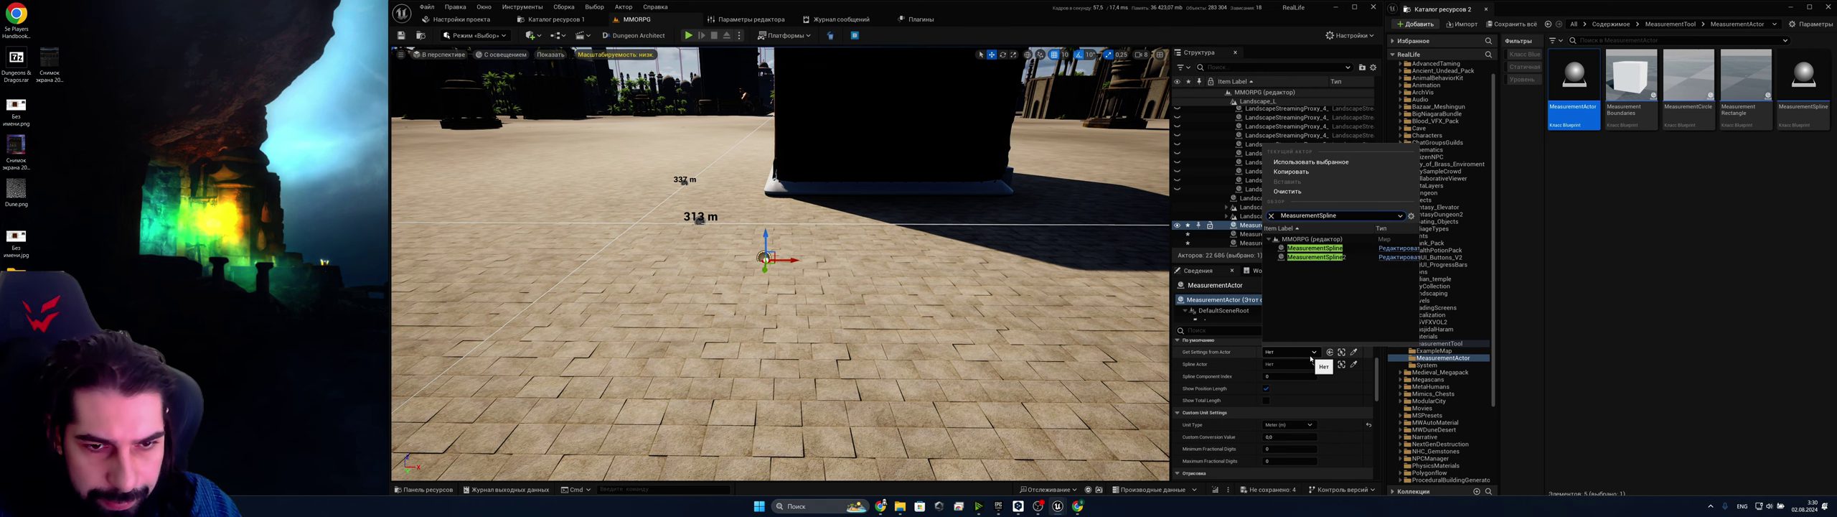
{"action": "left_click", "coordinate": [1311, 364]}
{"action": "left_click", "coordinate": [1308, 363]}
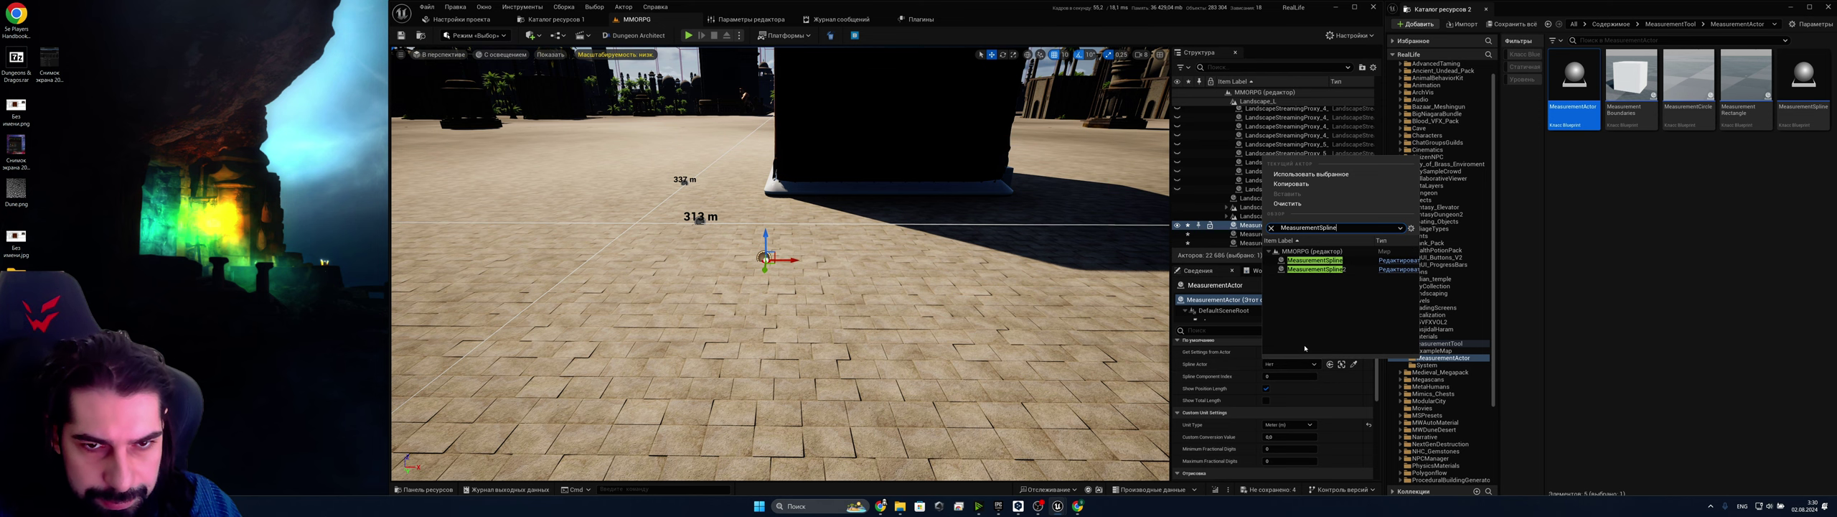
{"action": "left_click", "coordinate": [1335, 270]}
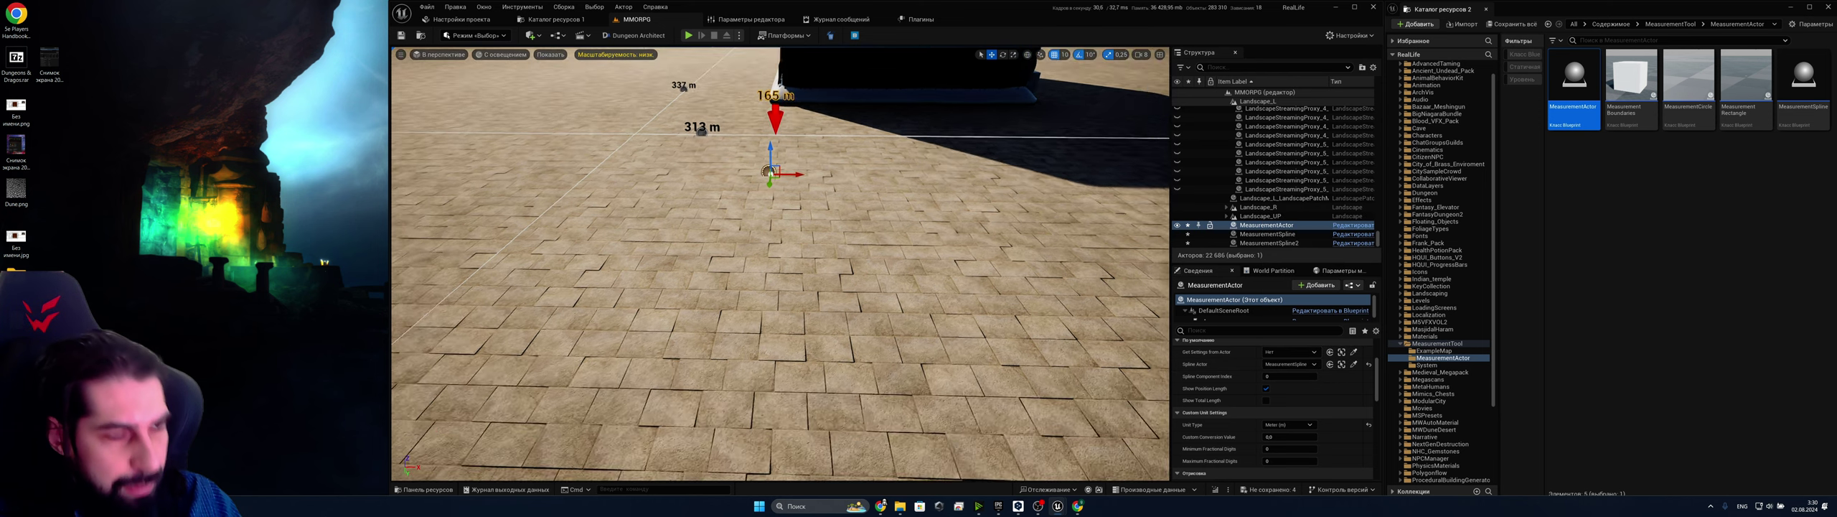
Increase the MeasurementActor's Text Size so its distance label is readable from farther away
{"action": "key", "text": "w"}
{"action": "right_click_drag", "start_coordinate": [781, 264], "coordinate": [781, 193]}
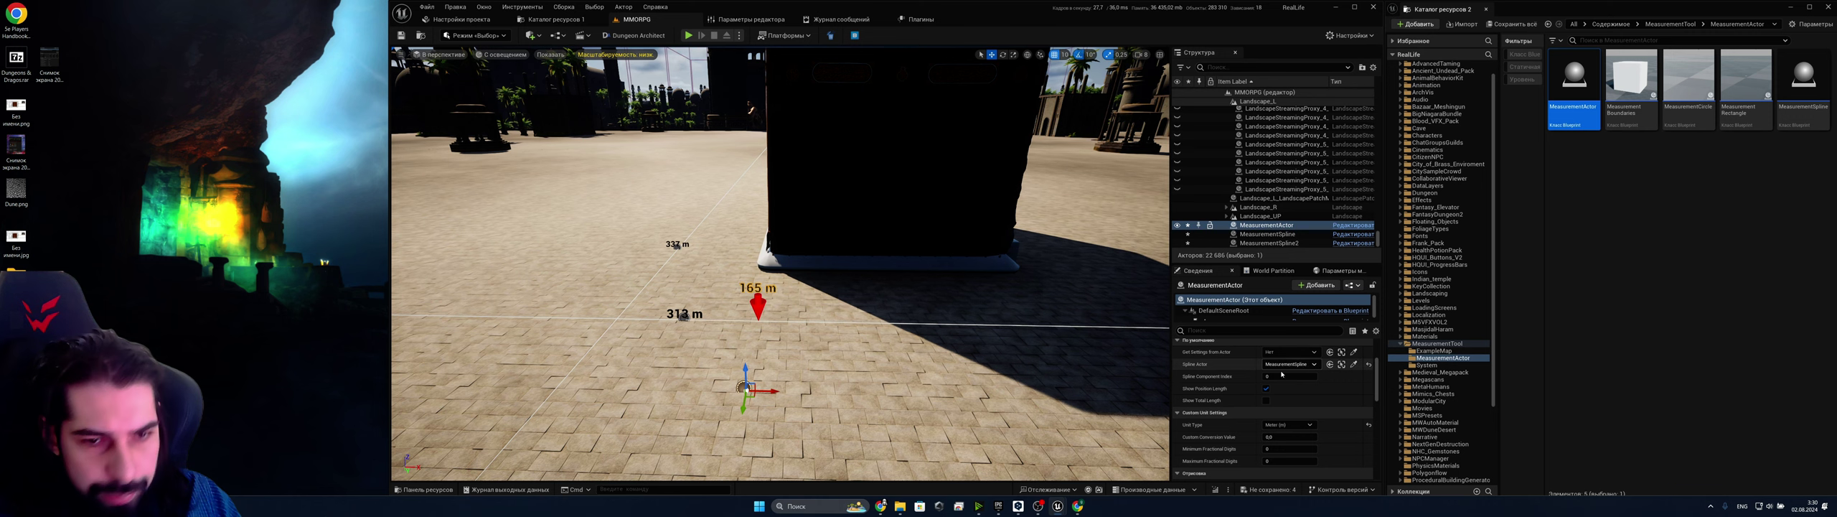
{"action": "scroll", "coordinate": [1280, 391], "scroll_direction": "up", "scroll_amount": 1}
{"action": "scroll", "coordinate": [1280, 392], "scroll_direction": "up", "scroll_amount": 1}
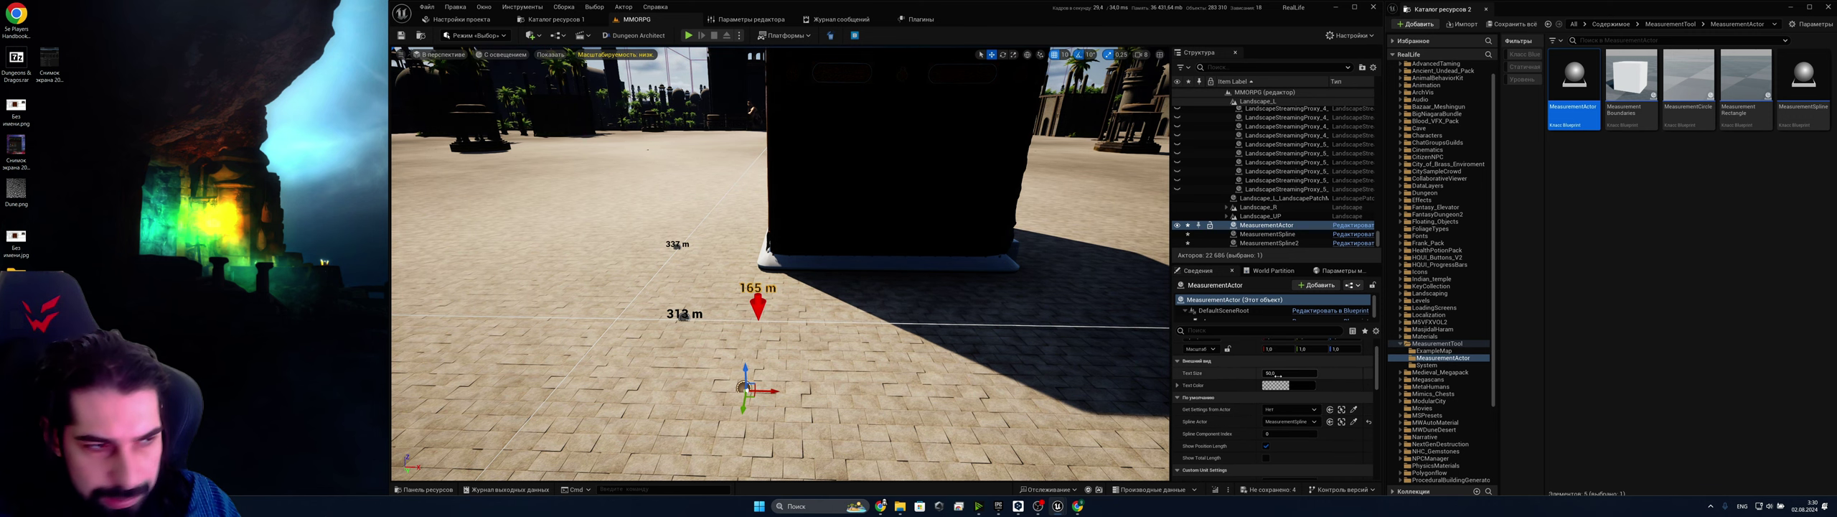
{"action": "left_click", "coordinate": [1279, 374]}
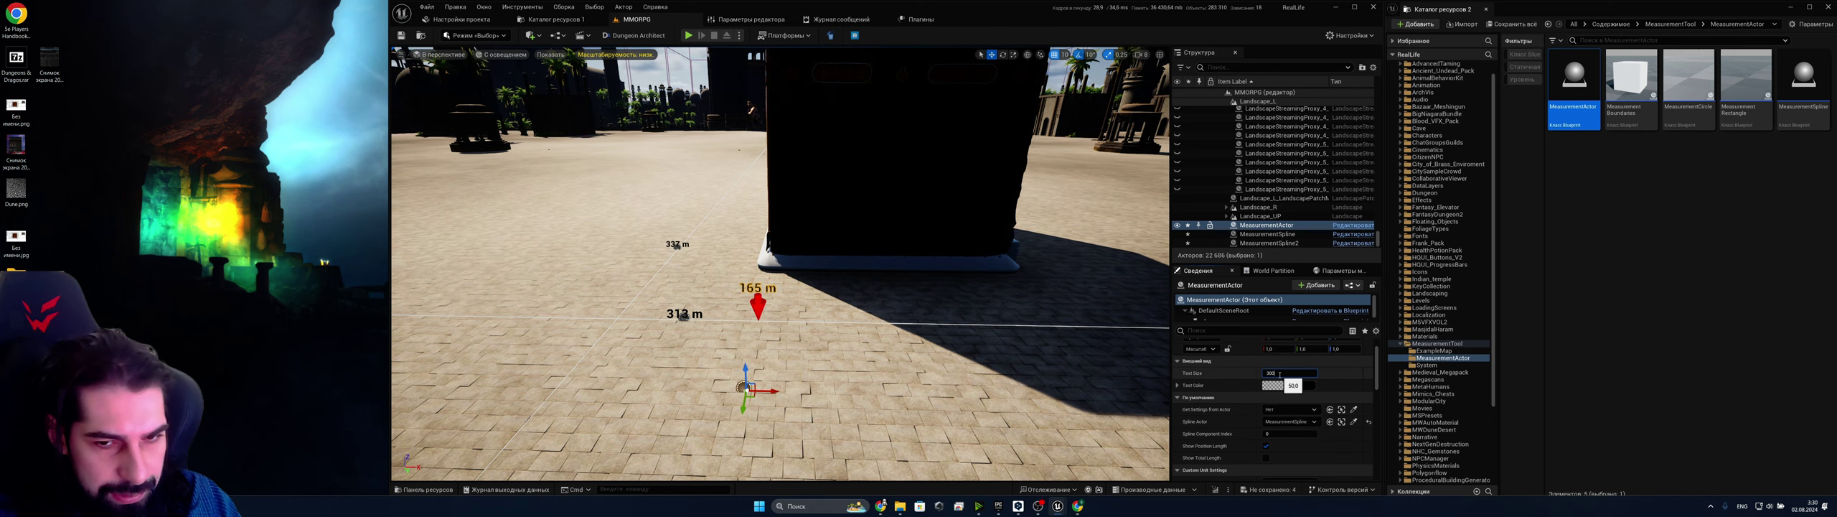
{"action": "key", "text": "Return"}
{"action": "key", "text": "s"}
{"action": "mouse_move", "coordinate": [870, 366]}
{"action": "right_mouse_down"}
{"action": "mouse_move", "coordinate": [871, 424]}
{"action": "mouse_move", "coordinate": [871, 366]}
{"action": "right_mouse_up"}
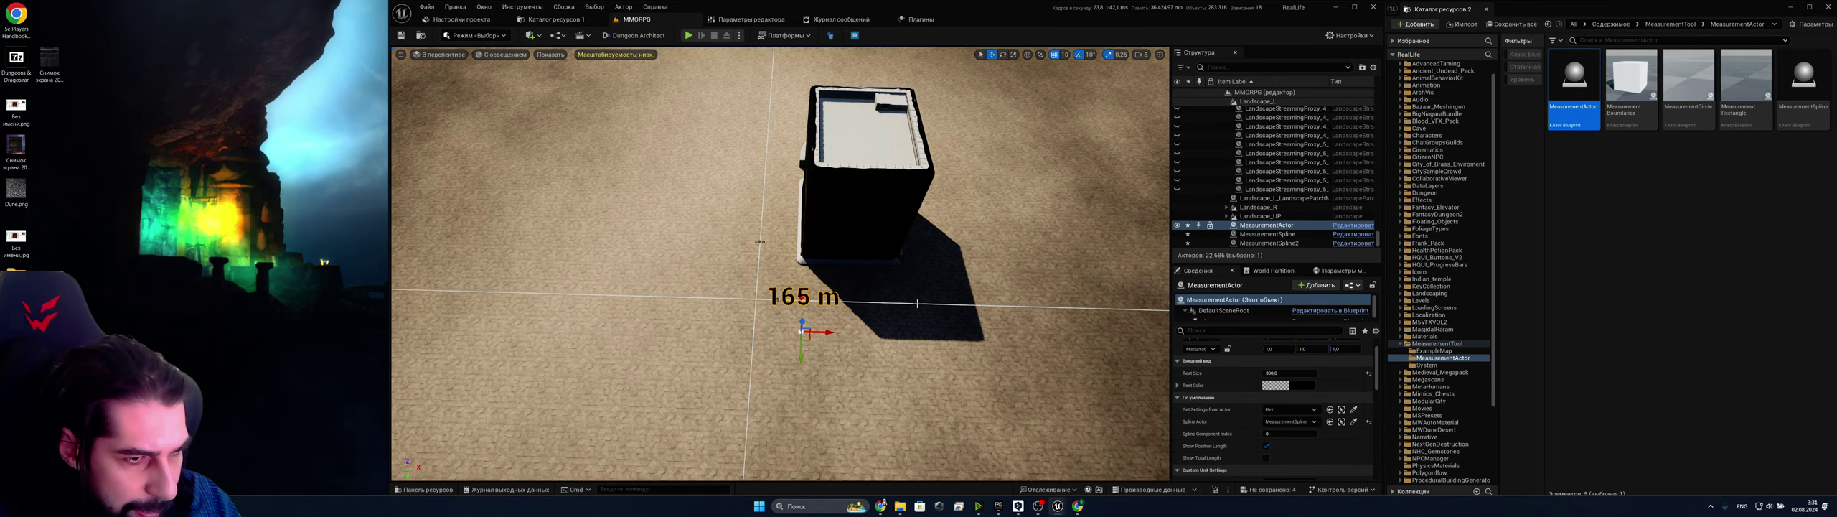
Select the original MeasurementSpline, locate its end at the plaza's seaward edge and set the camera speed to 1
{"action": "left_click", "coordinate": [917, 304]}
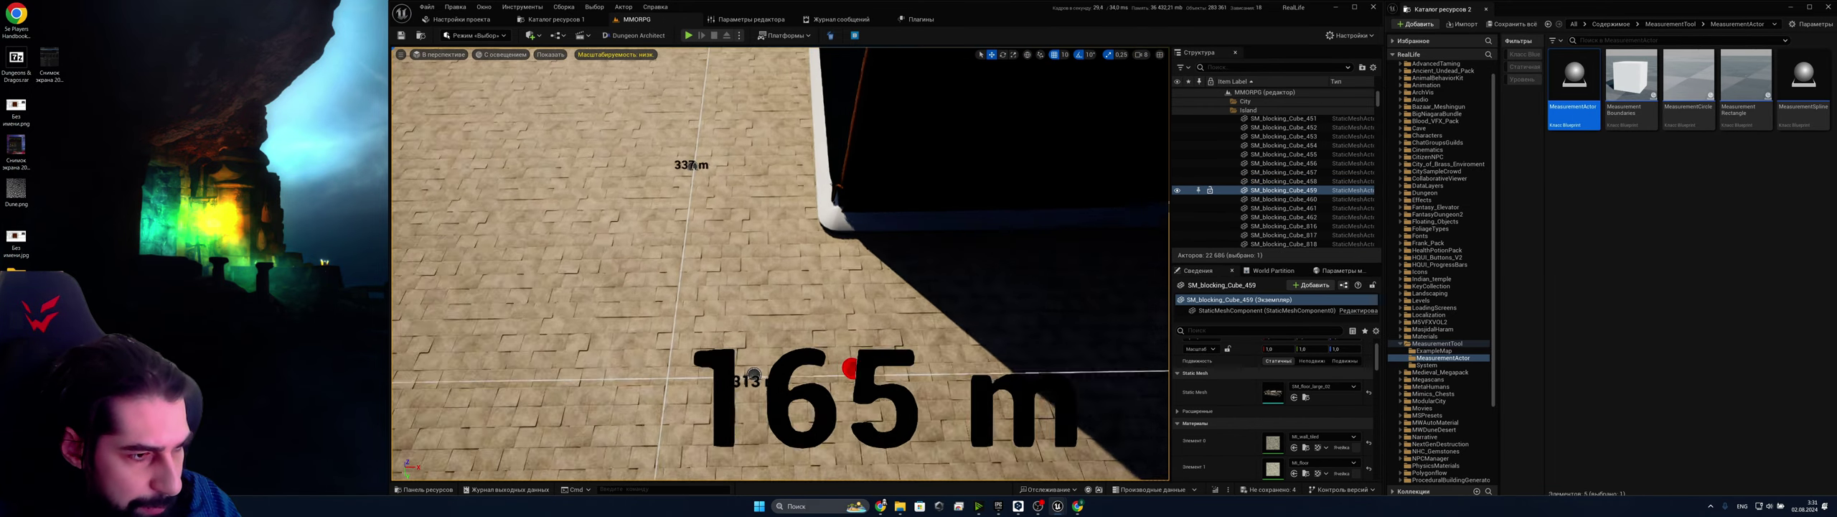
{"action": "left_click", "coordinate": [699, 348]}
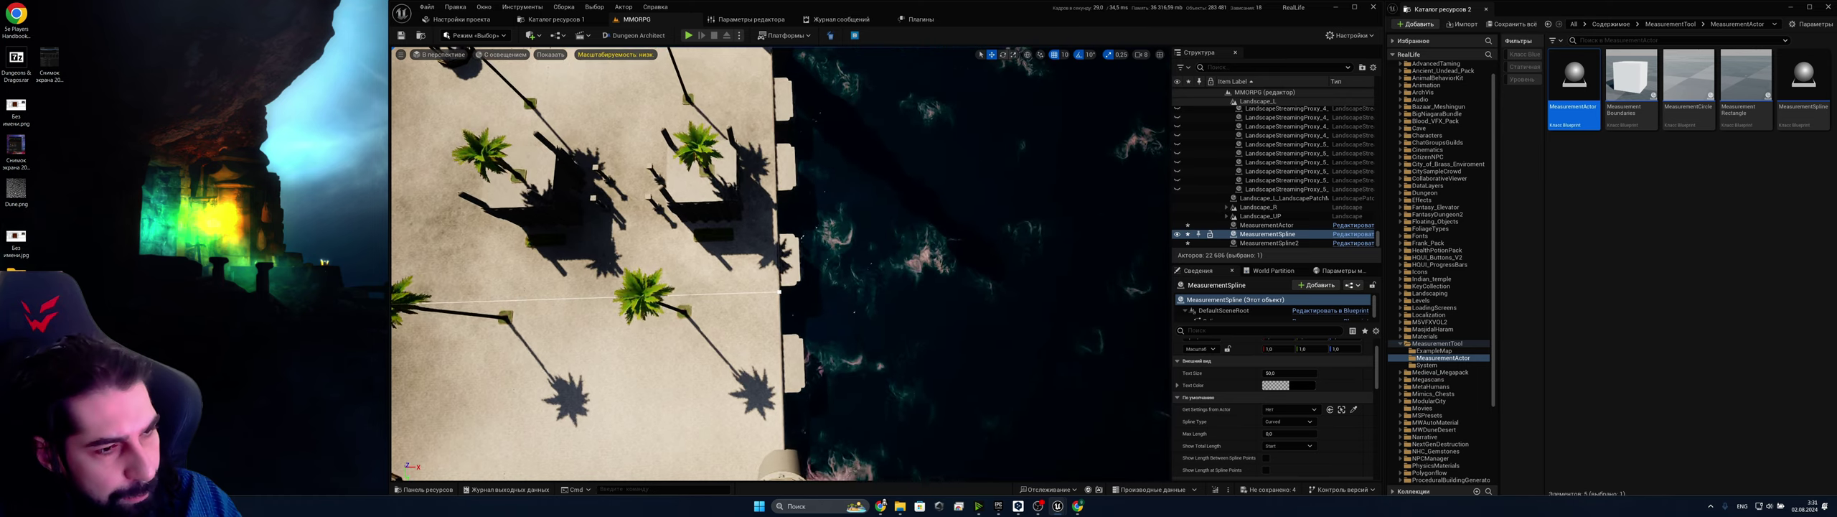
{"action": "key", "text": "w"}
{"action": "key", "text": "w"}
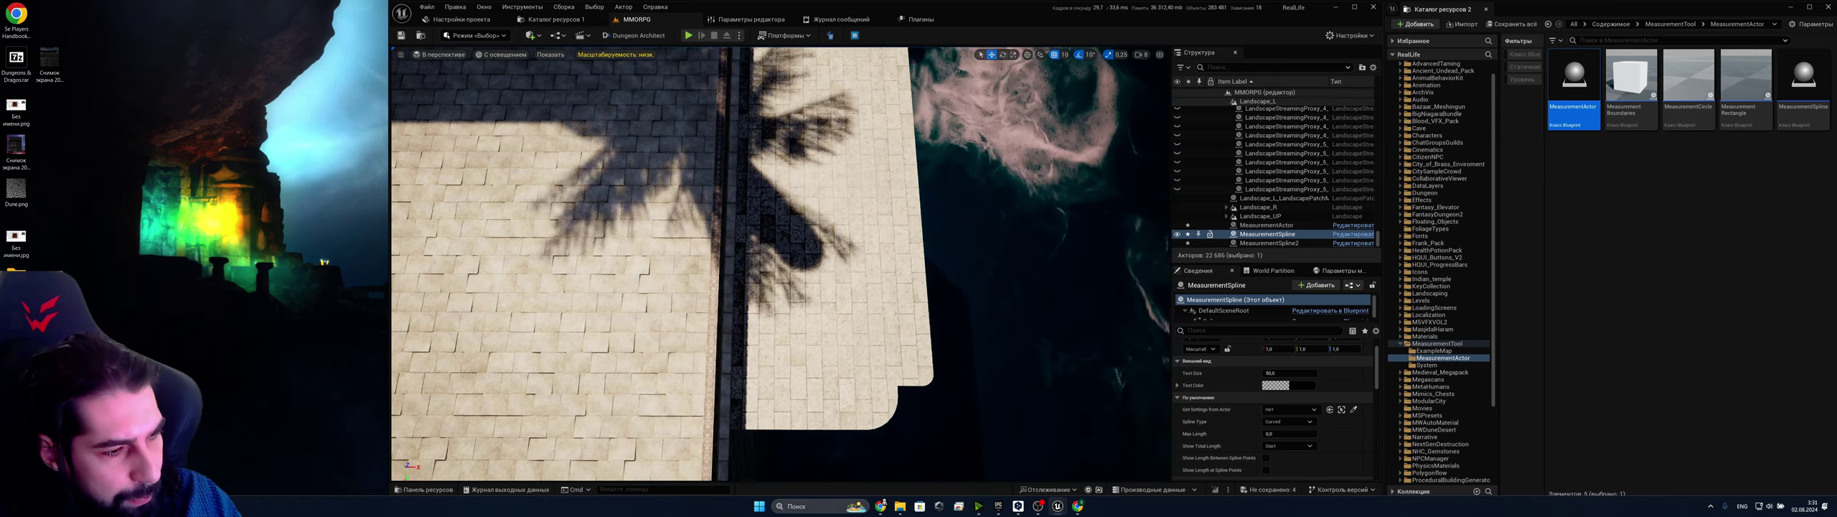
{"action": "key", "text": "s"}
{"action": "right_click_drag", "start_coordinate": [781, 264], "coordinate": [821, 236]}
{"action": "key", "text": "w"}
{"action": "key", "text": "s"}
{"action": "right_click_drag", "start_coordinate": [1172, 462], "coordinate": [1172, 465]}
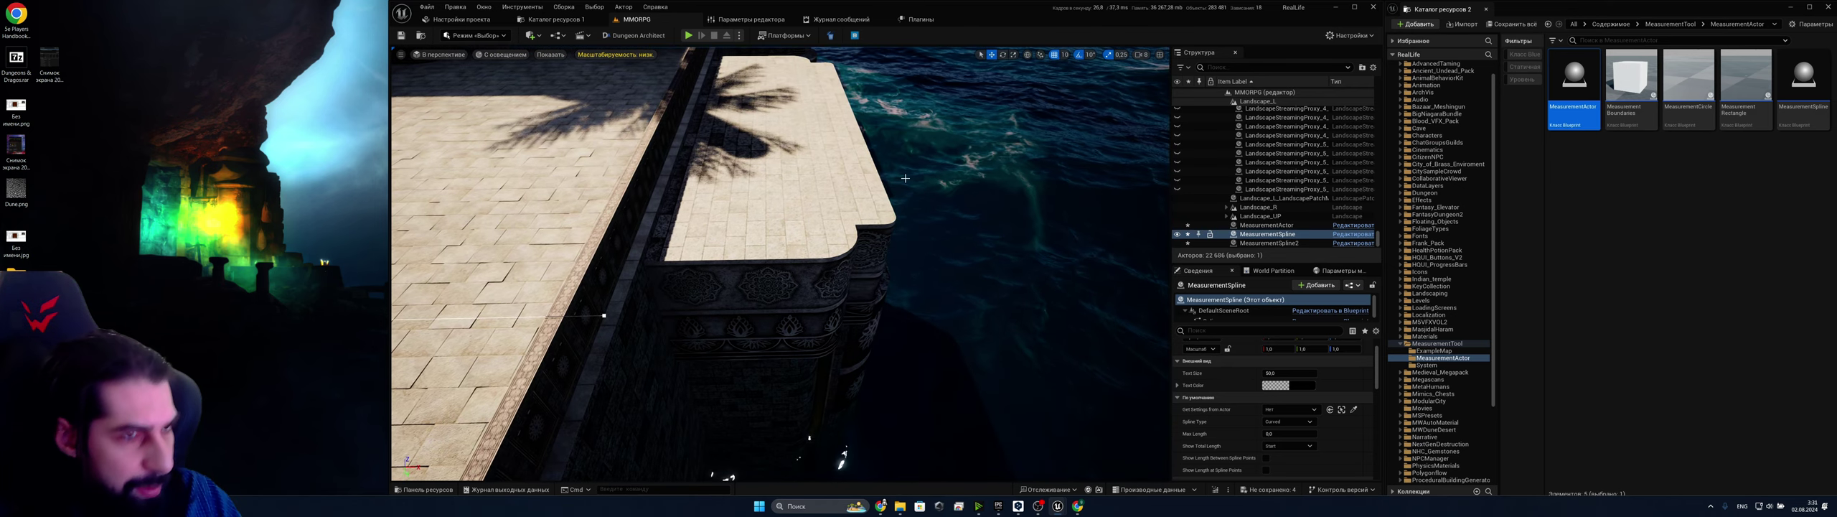
{"action": "left_click", "coordinate": [1142, 56]}
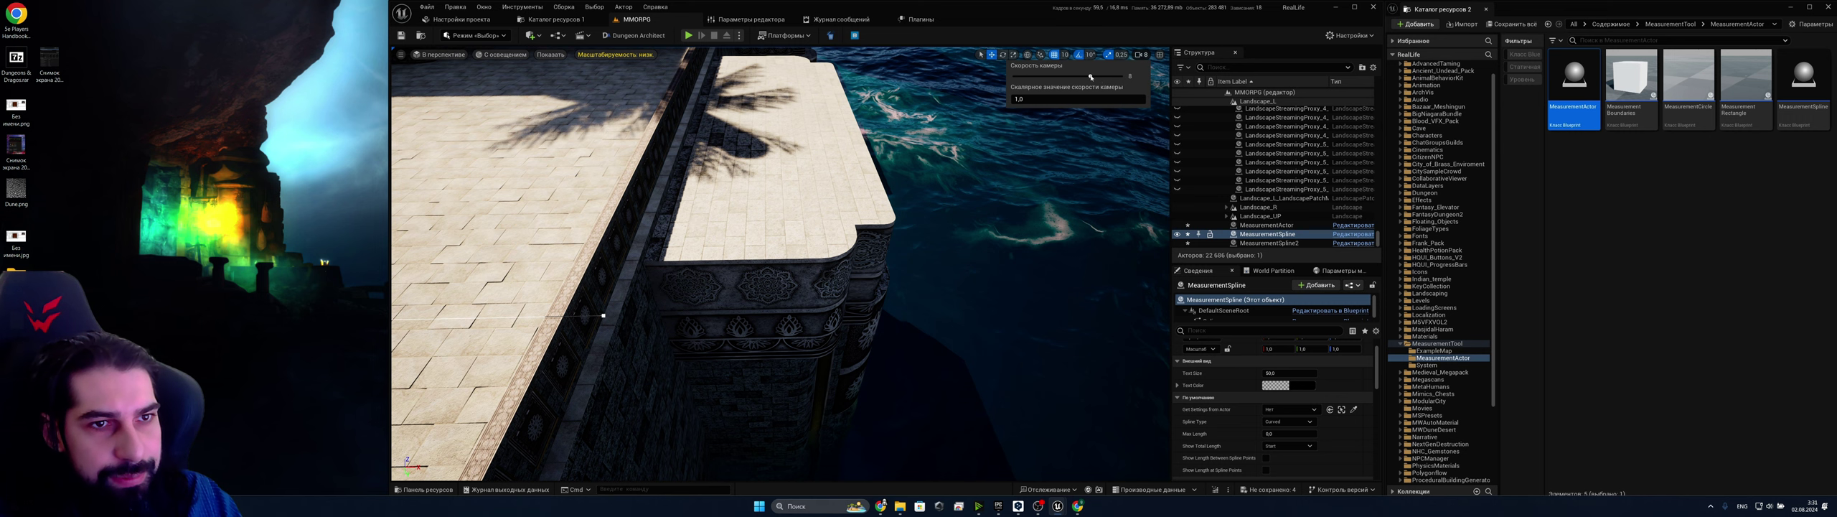
Adjust the original MeasurementSpline's X location to align its end with the plaza's outer edge
{"action": "right_click_drag", "start_coordinate": [780, 263], "coordinate": [798, 263]}
{"action": "key", "text": "a"}
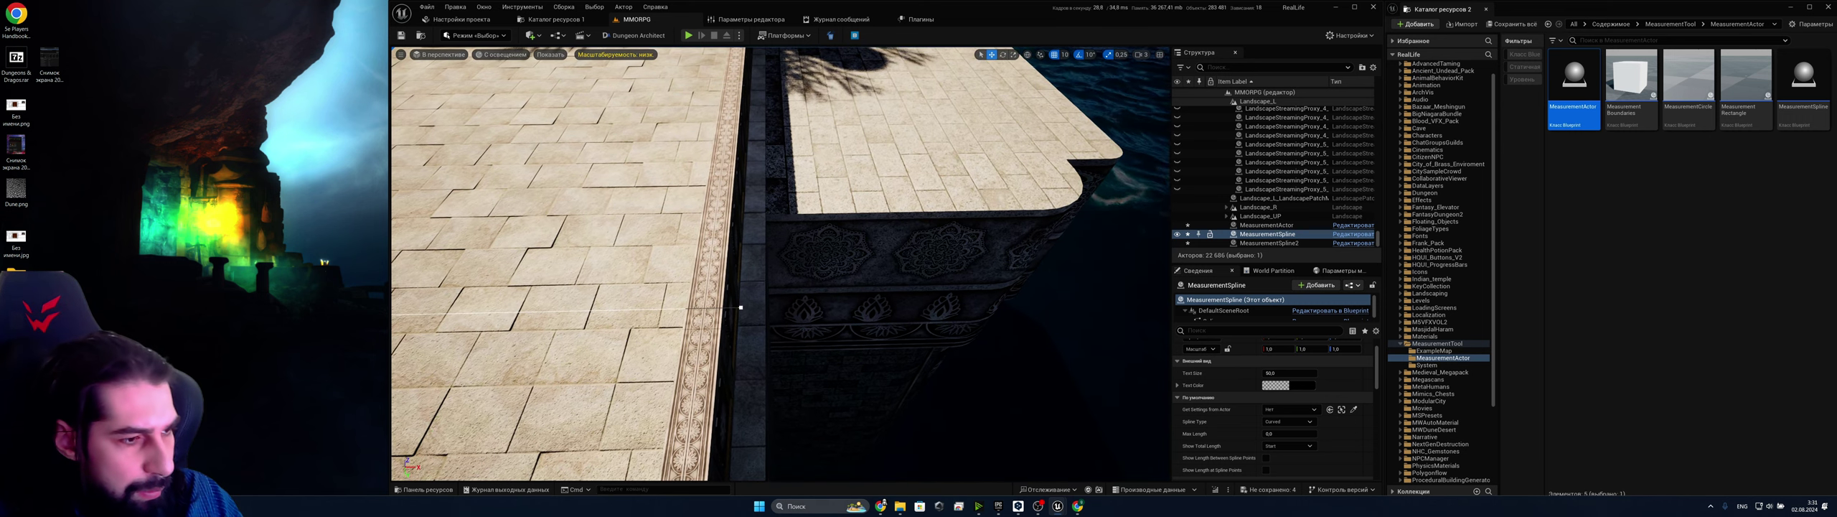
{"action": "scroll", "coordinate": [1263, 402], "scroll_direction": "up", "scroll_amount": 1}
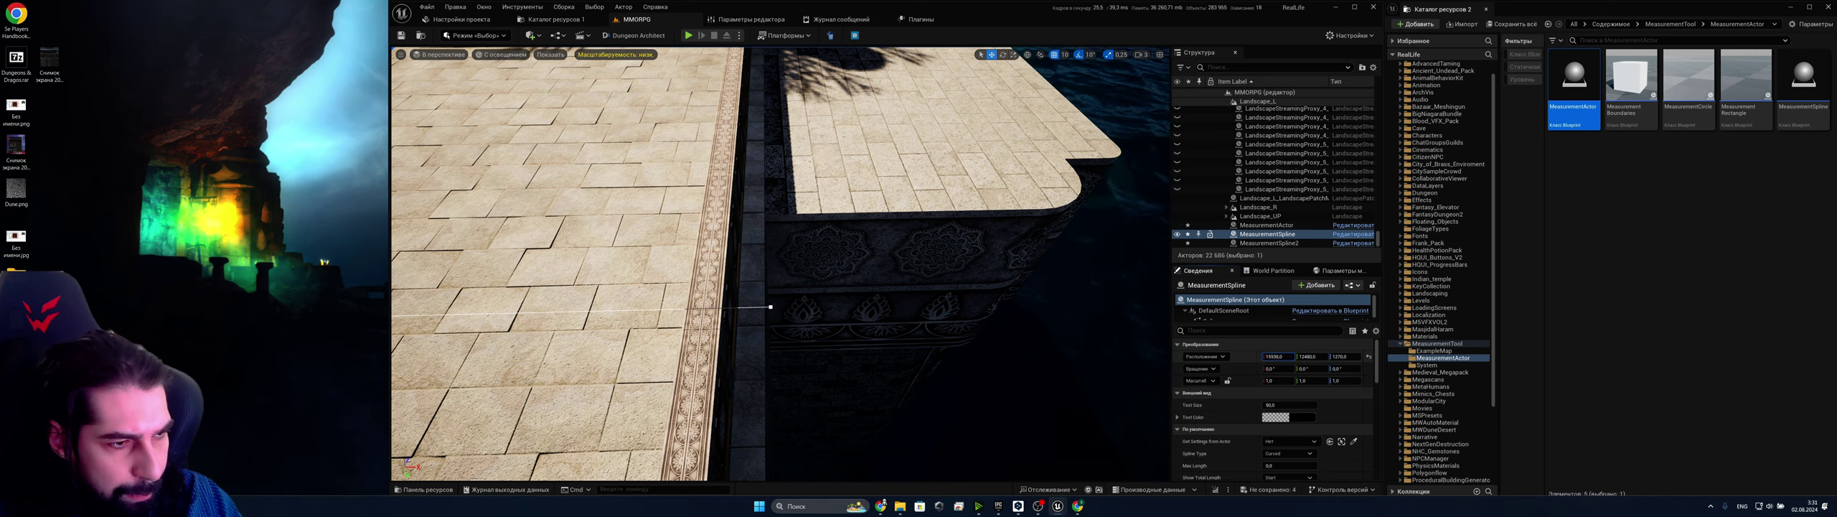
{"action": "left_click_drag", "start_coordinate": [1278, 356], "coordinate": [1277, 357]}
Examine the shifted MeasurementSpline's ends against the plaza's edges on both sides
{"action": "key", "text": "s"}
{"action": "key", "text": "a"}
{"action": "right_click_drag", "start_coordinate": [780, 264], "coordinate": [744, 264]}
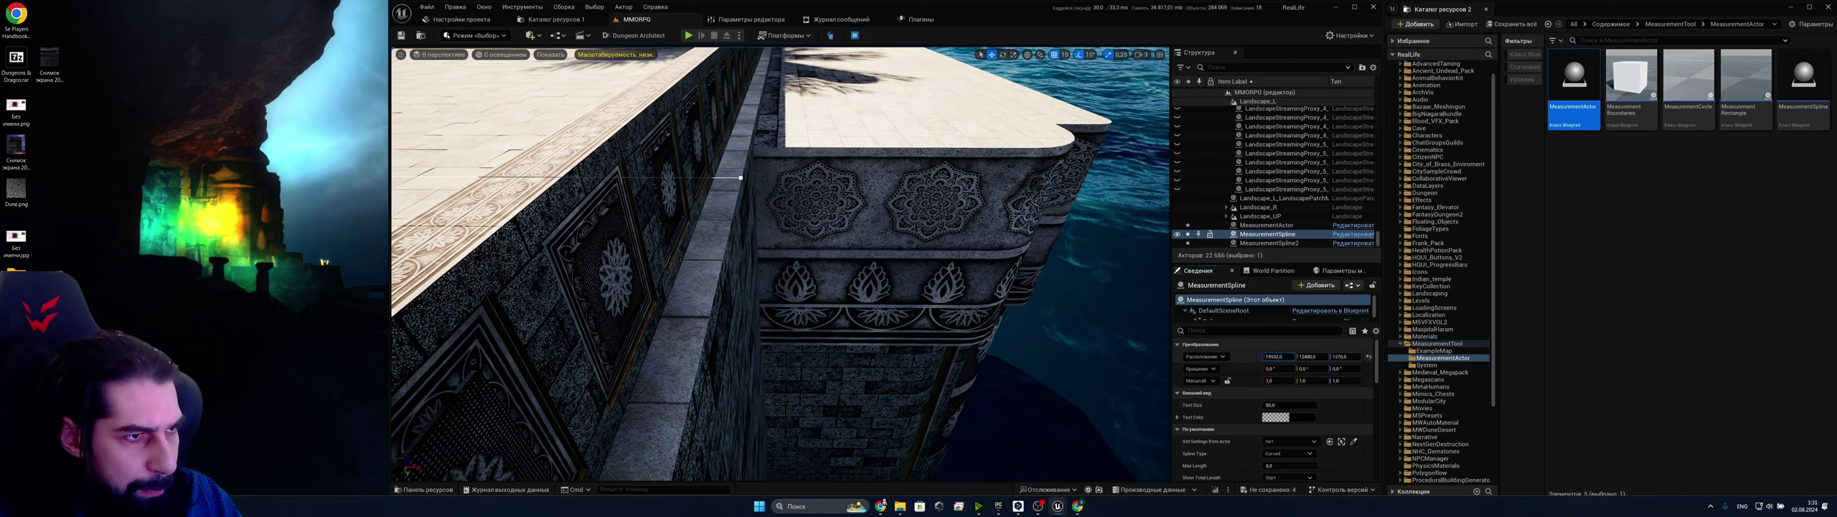
{"action": "right_click_drag", "start_coordinate": [780, 264], "coordinate": [574, 208]}
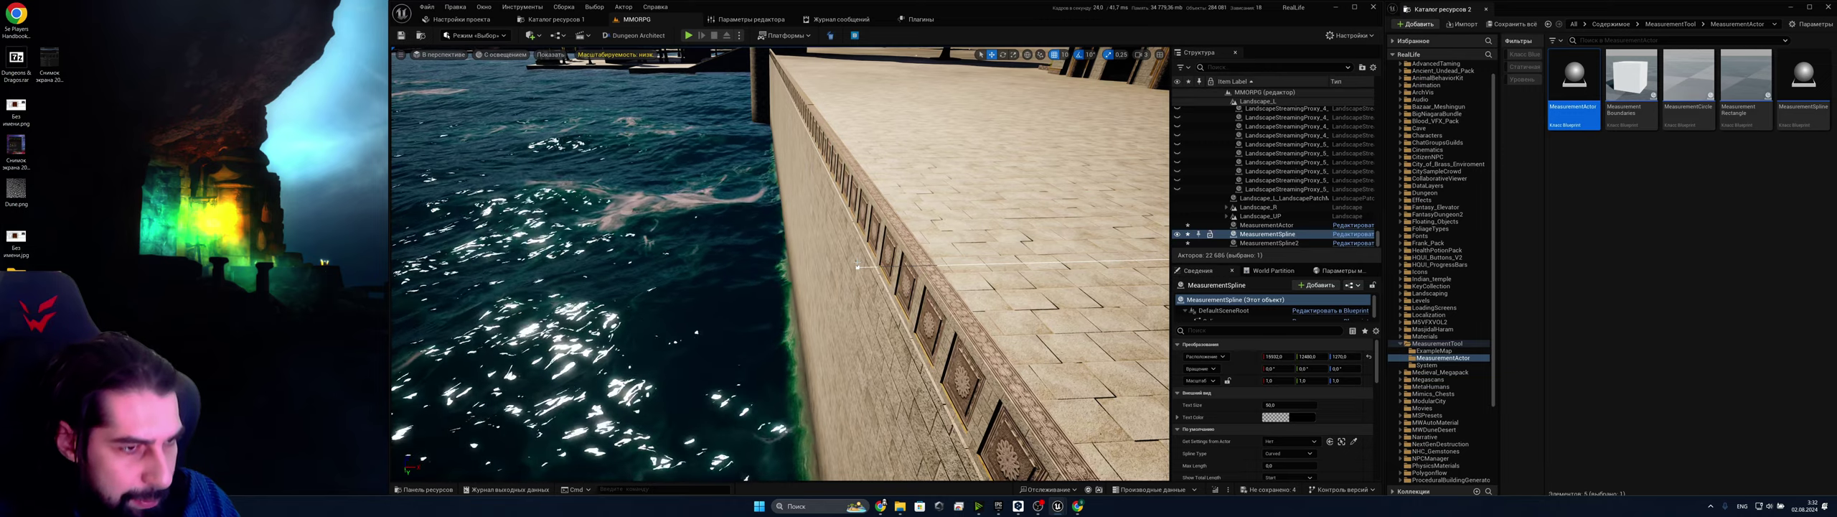
Select the original MeasurementSpline's end point at the plaza's seaward edge
{"action": "left_click", "coordinate": [859, 267]}
{"action": "left_click", "coordinate": [858, 268]}
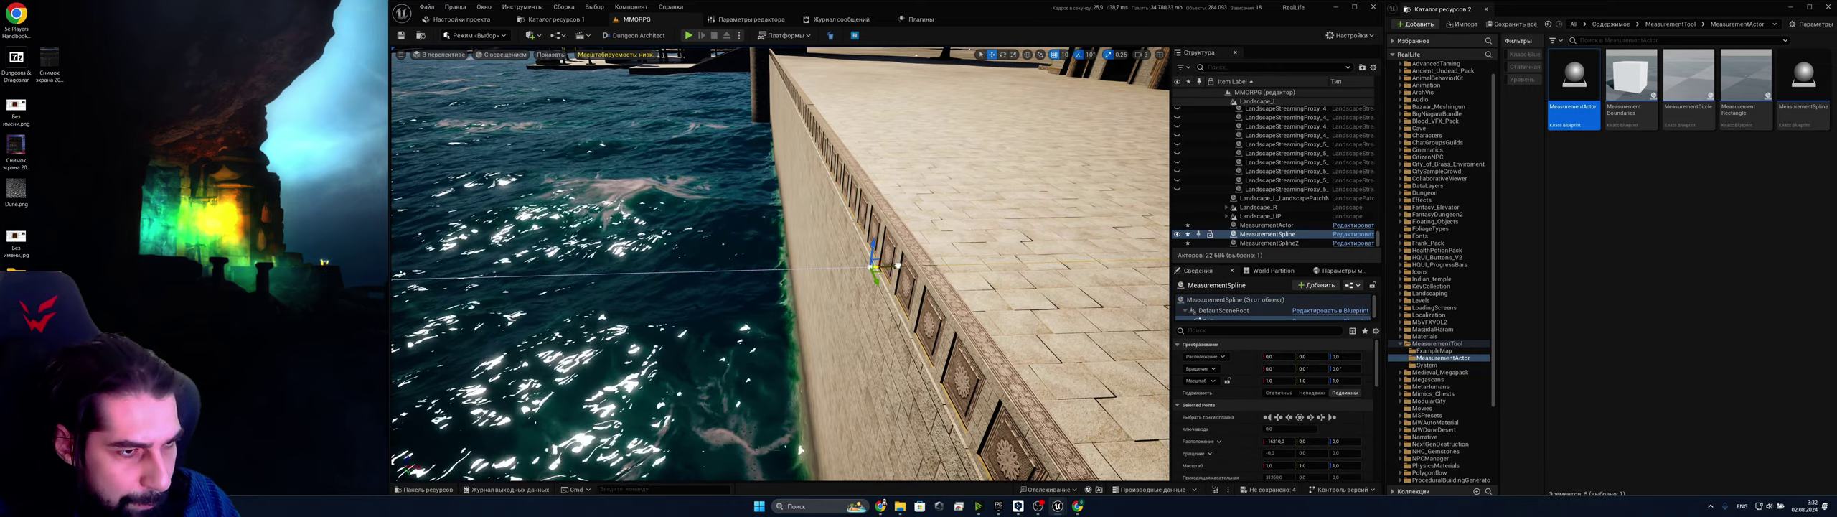
{"action": "key", "text": "d"}
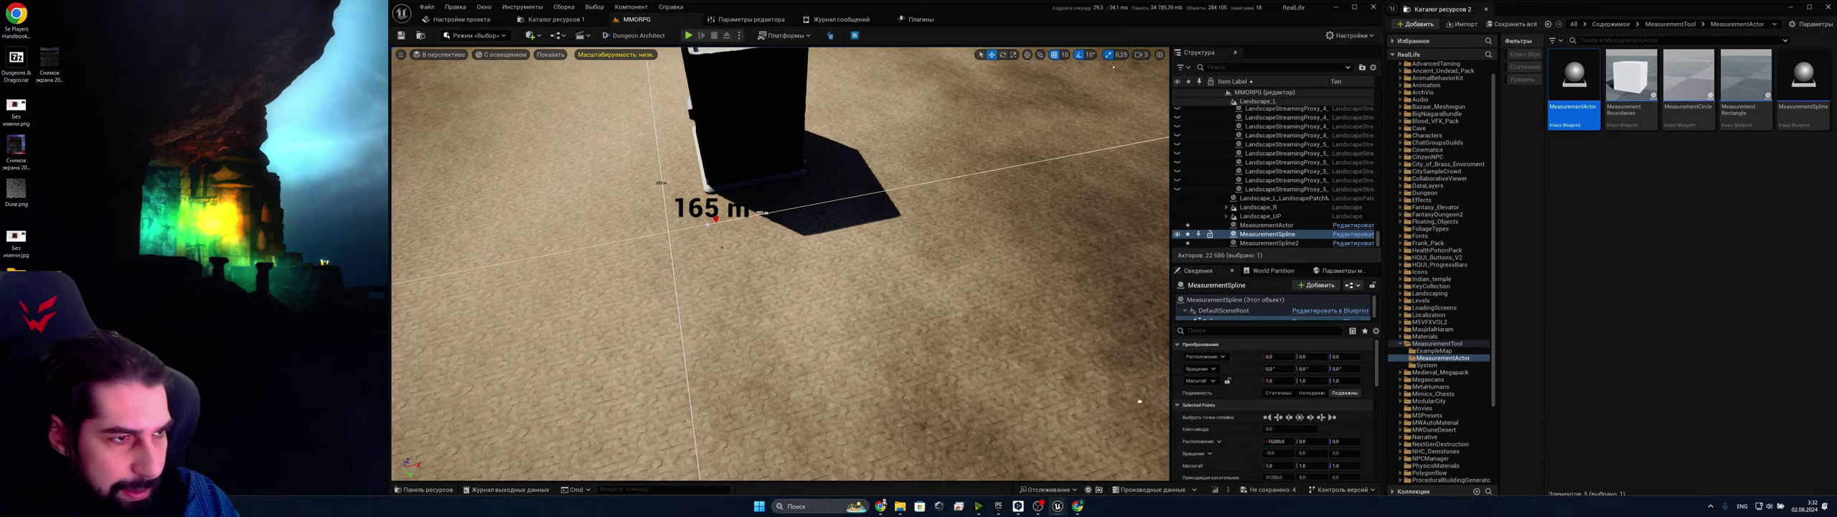
Move the original MeasurementActor along its spline to the 156 m position
{"action": "left_click", "coordinate": [724, 244]}
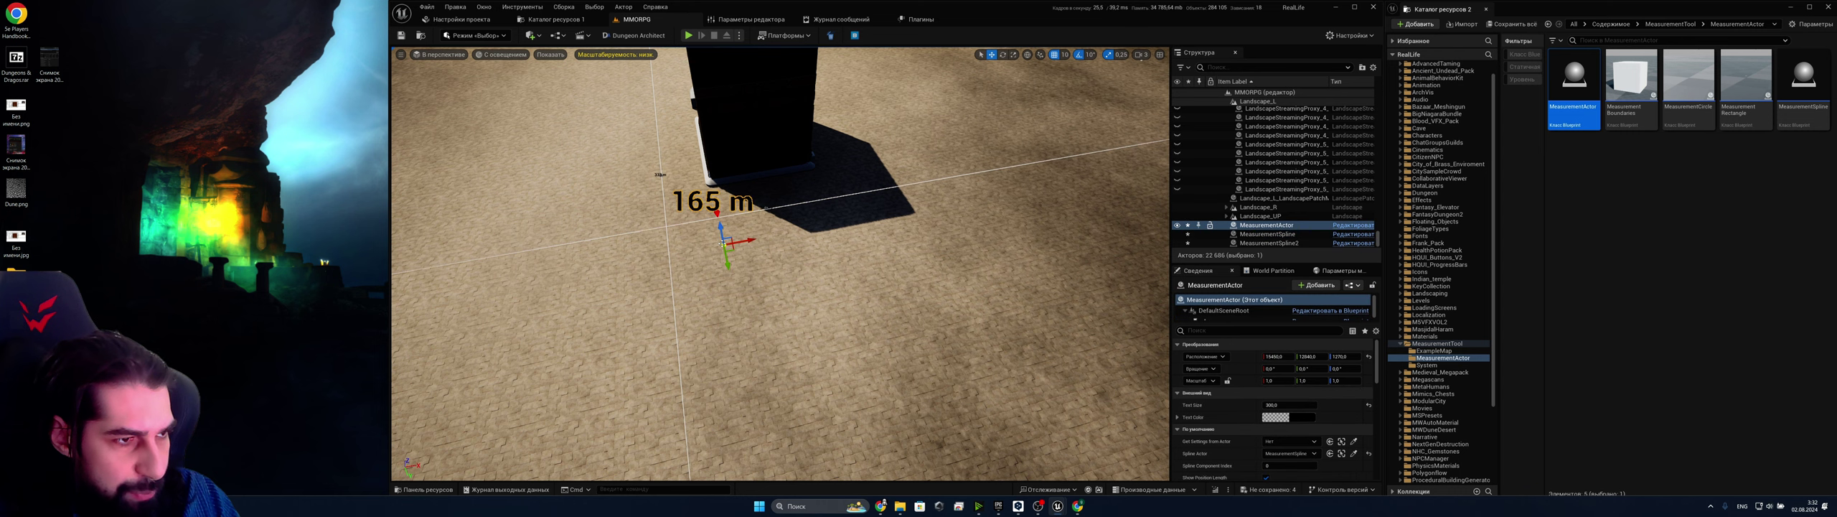
{"action": "key", "text": "s"}
{"action": "right_click_drag", "start_coordinate": [784, 247], "coordinate": [609, 238]}
{"action": "key", "text": "d"}
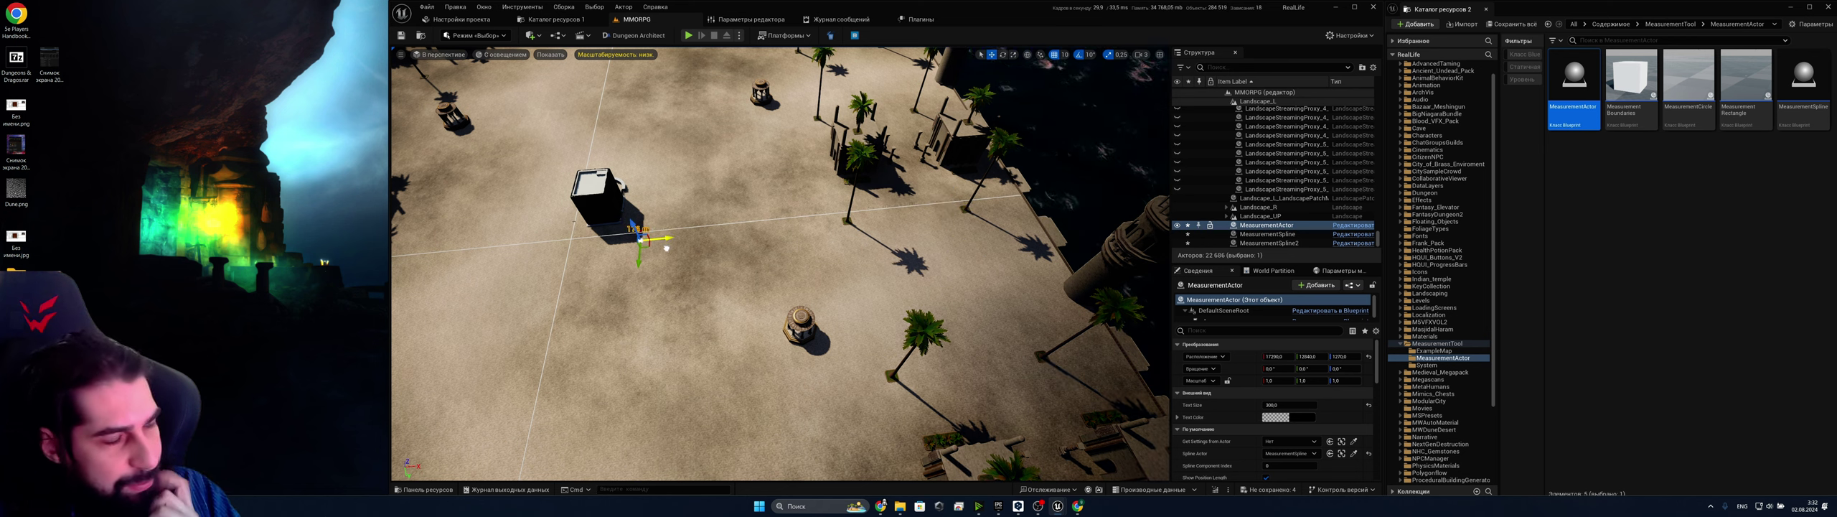
{"action": "right_click_drag", "start_coordinate": [640, 256], "coordinate": [757, 212]}
{"action": "right_click_drag", "start_coordinate": [817, 279], "coordinate": [817, 273]}
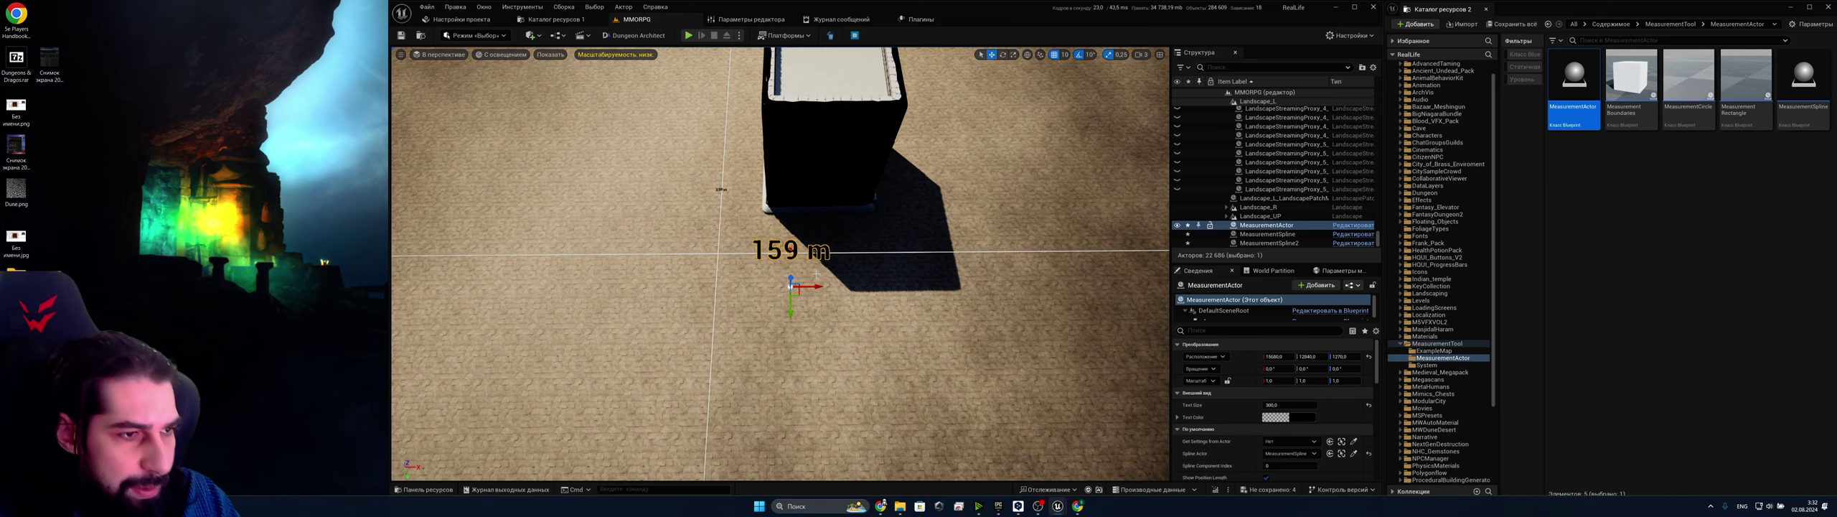
{"action": "left_click_drag", "start_coordinate": [817, 286], "coordinate": [784, 295]}
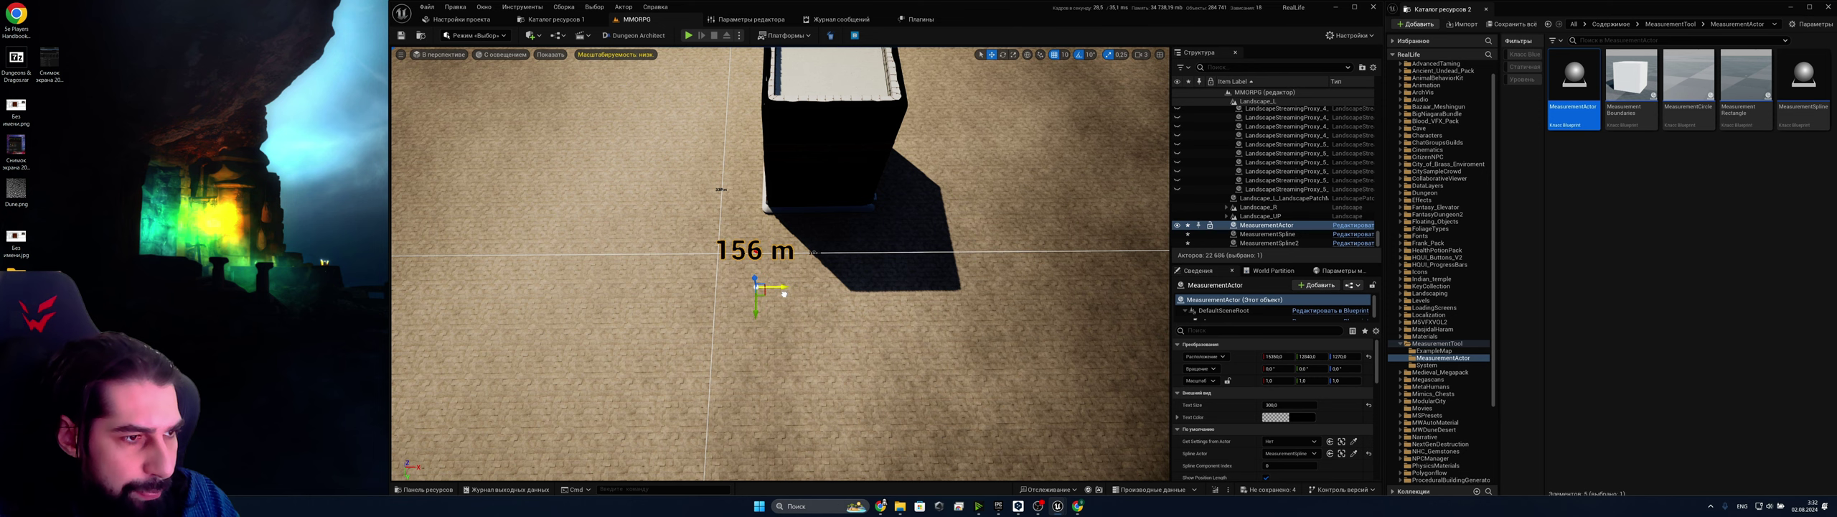
Add a second MeasurementActor near the first one and set its Spline Actor to MeasurementSpline2
{"action": "right_click_drag", "start_coordinate": [817, 309], "coordinate": [926, 287]}
{"action": "right_click_drag", "start_coordinate": [797, 290], "coordinate": [818, 308]}
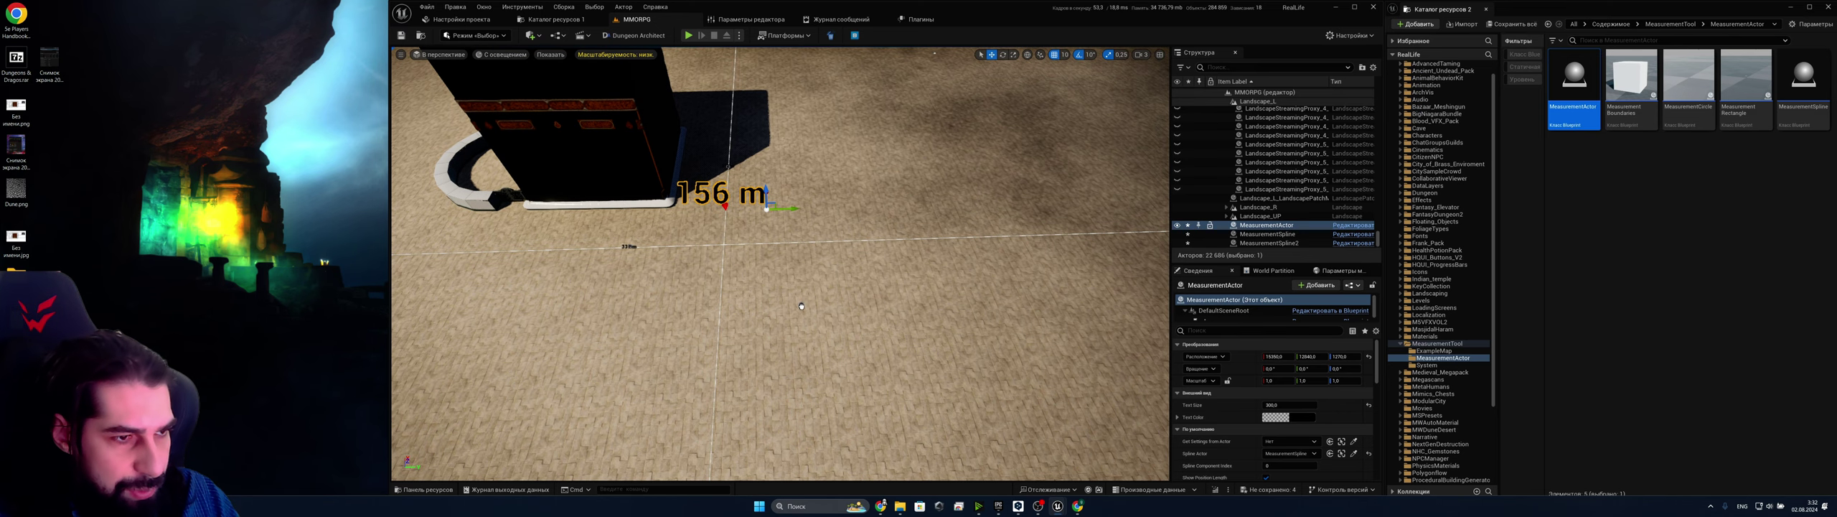
{"action": "left_click_drag", "start_coordinate": [801, 306], "coordinate": [802, 305]}
{"action": "scroll", "coordinate": [1297, 419], "scroll_direction": "down", "scroll_amount": 1}
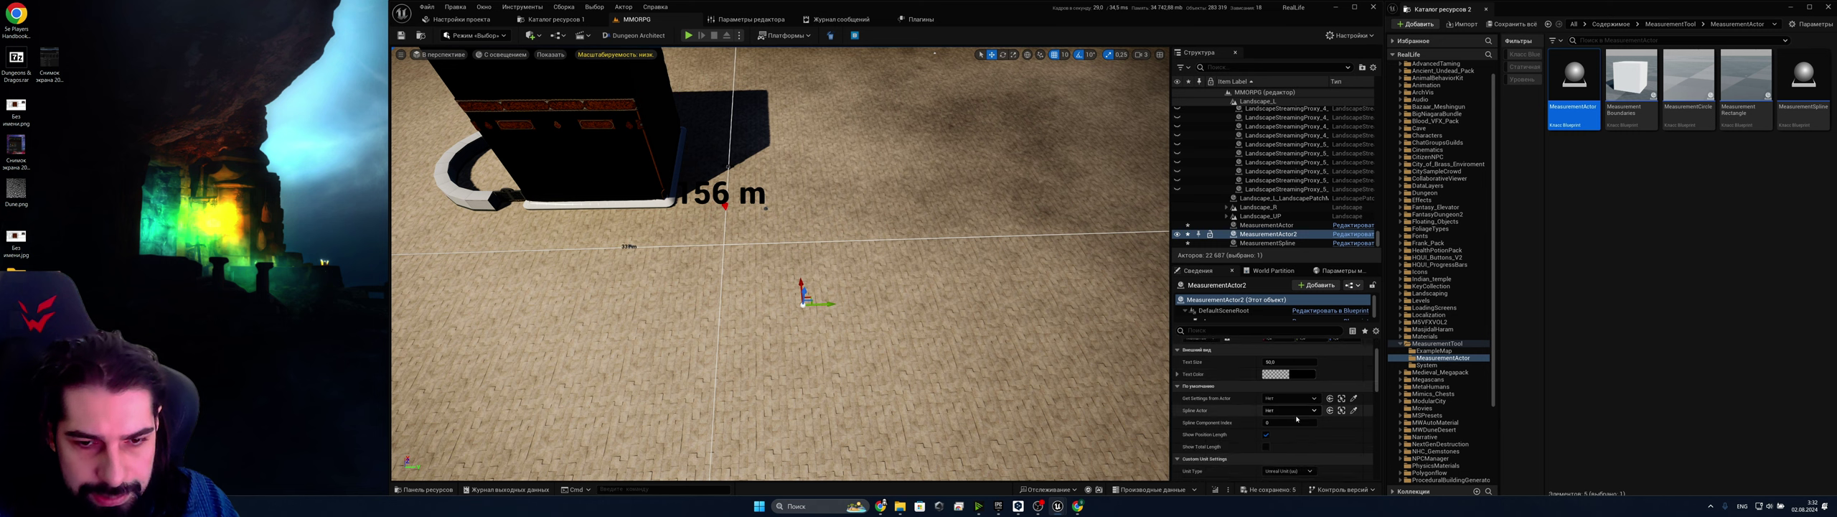
{"action": "left_click", "coordinate": [1290, 410]}
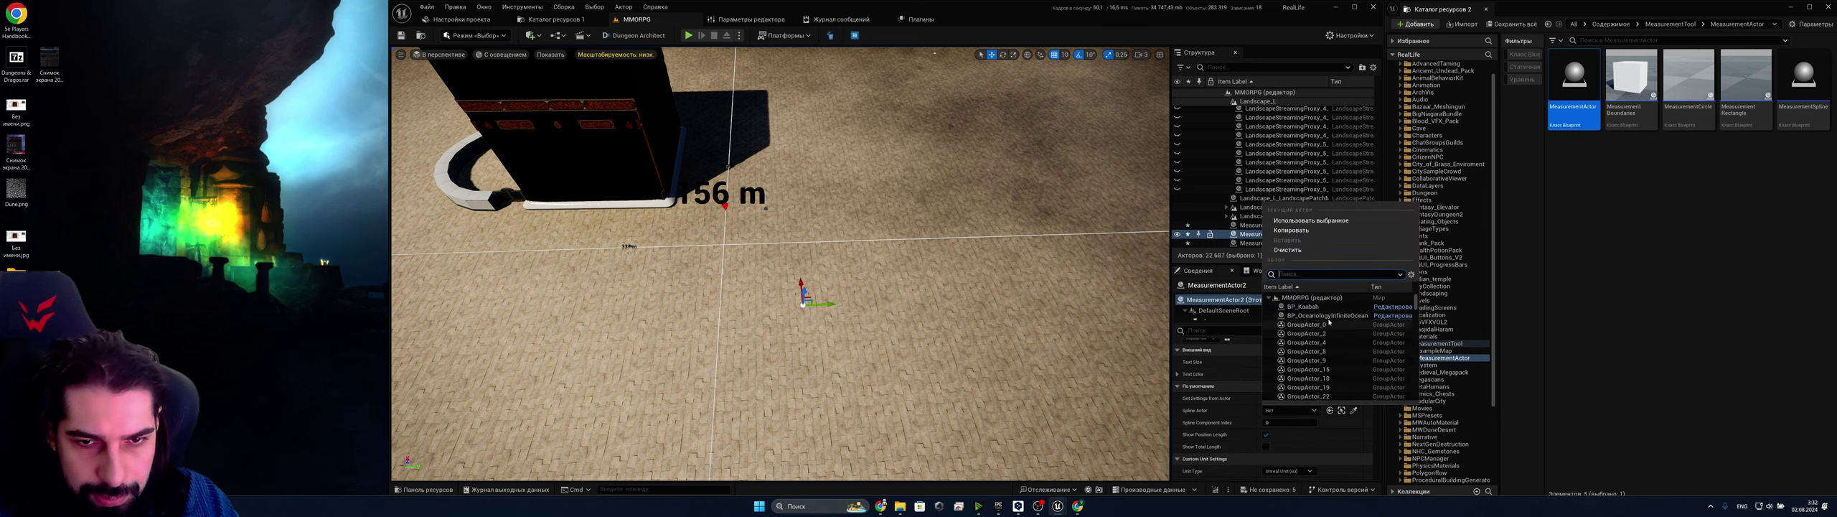
{"action": "type", "text": "MeasurementSpline"}
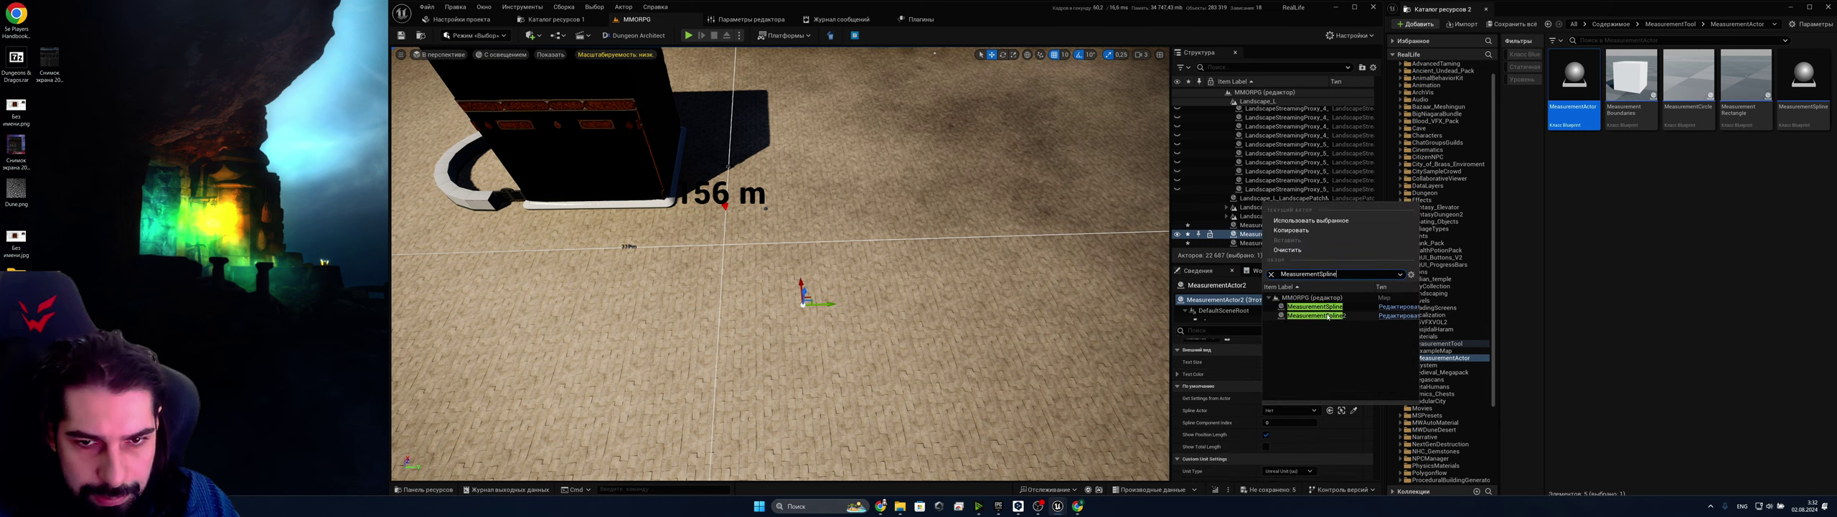
{"action": "left_click", "coordinate": [1329, 316]}
{"action": "scroll", "coordinate": [1290, 429], "scroll_direction": "up", "scroll_amount": 1}
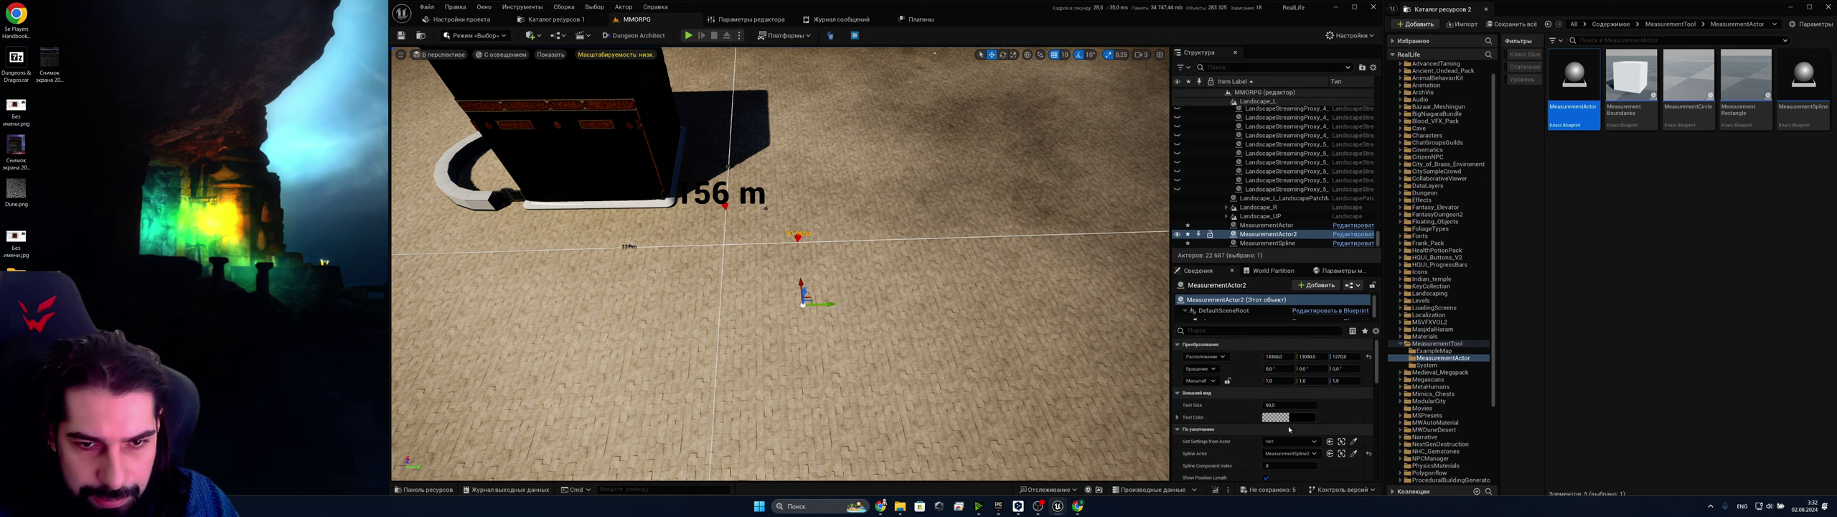
Set the second MeasurementActor's Text Size to 300 and its Unit Type to meters
{"action": "left_click", "coordinate": [1286, 404]}
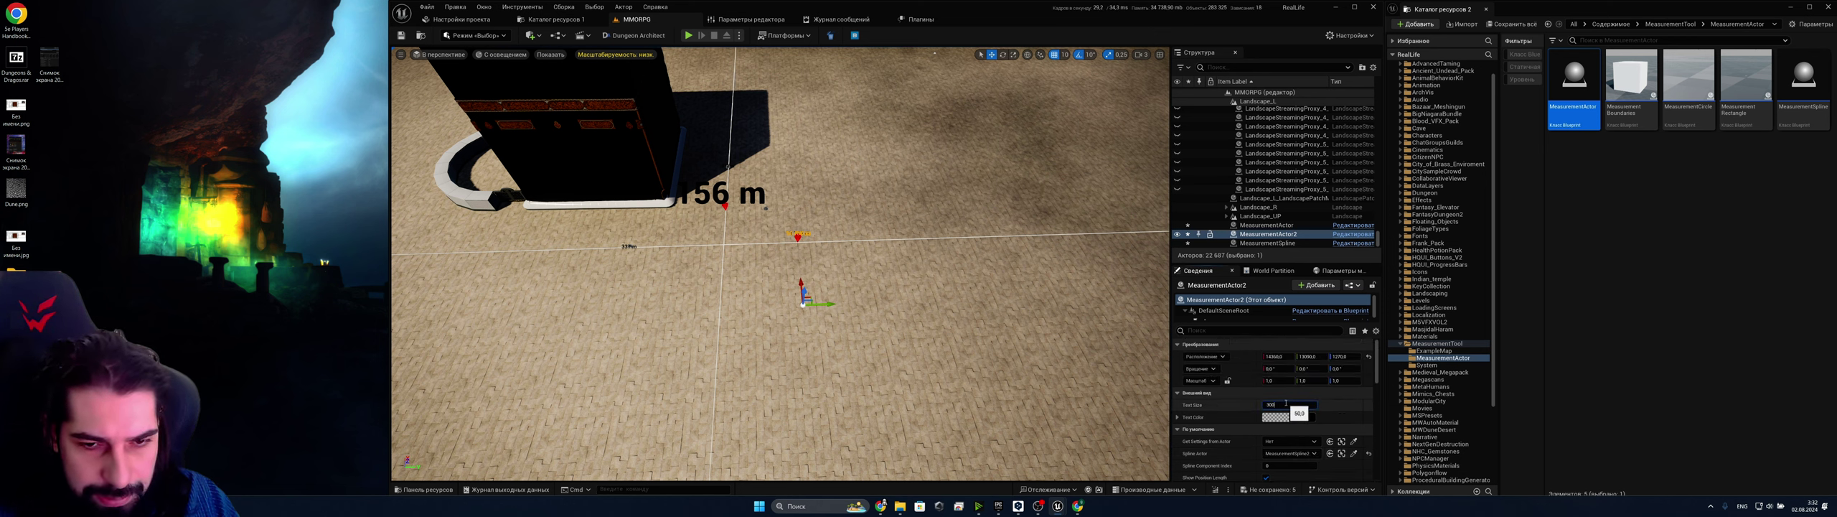
{"action": "type", "text": "300"}
{"action": "key", "text": "Return"}
{"action": "scroll", "coordinate": [1292, 407], "scroll_direction": "down", "scroll_amount": 4}
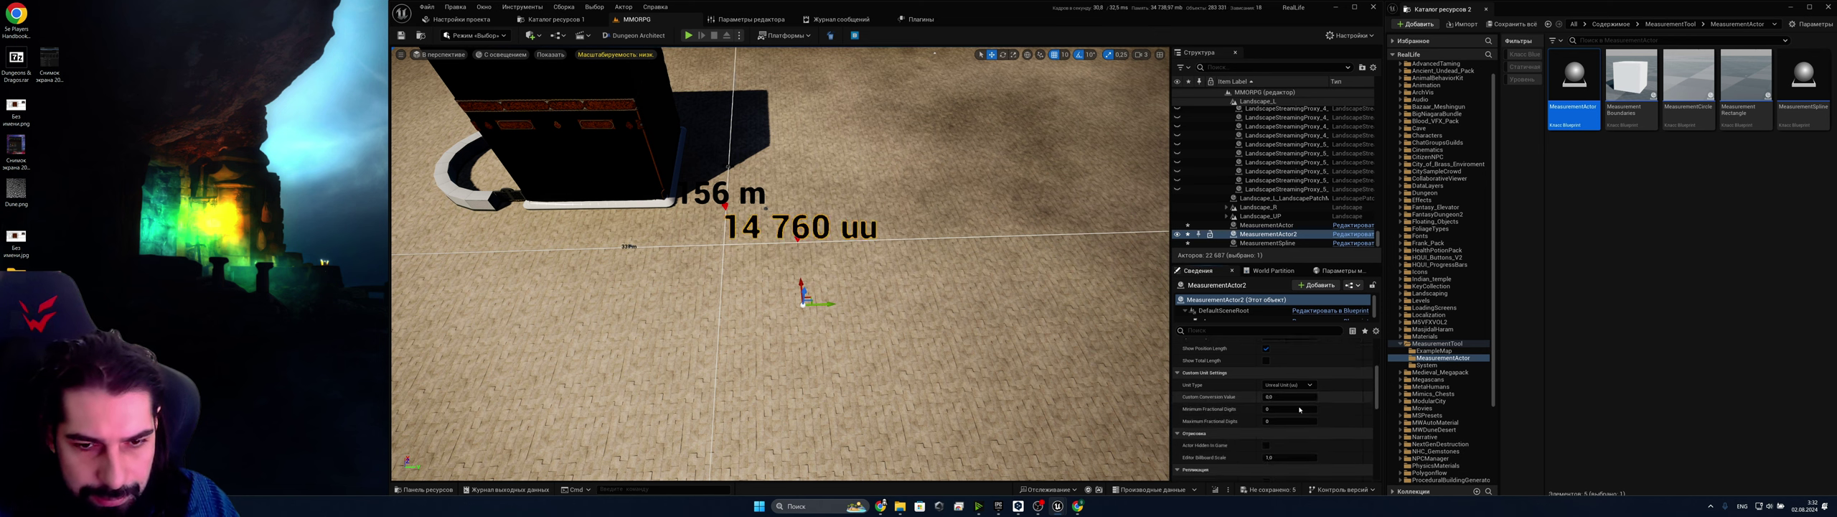
{"action": "scroll", "coordinate": [1300, 410], "scroll_direction": "up", "scroll_amount": 1}
{"action": "left_click", "coordinate": [1289, 370]}
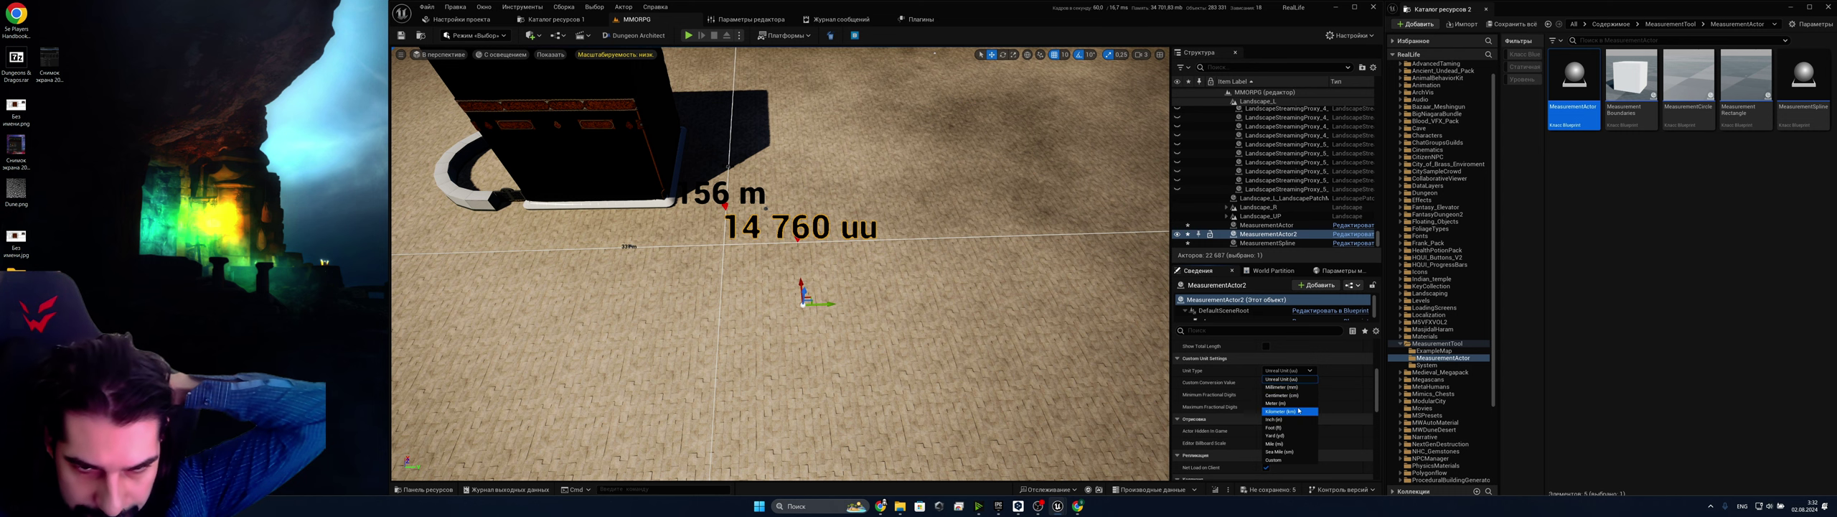
{"action": "left_click", "coordinate": [1279, 403]}
Move MeasurementSpline2's end point at the bridge back to the seam where the plaza paving meets the bridge
{"action": "right_click_drag", "start_coordinate": [790, 323], "coordinate": [1004, 208]}
{"action": "key", "text": "s"}
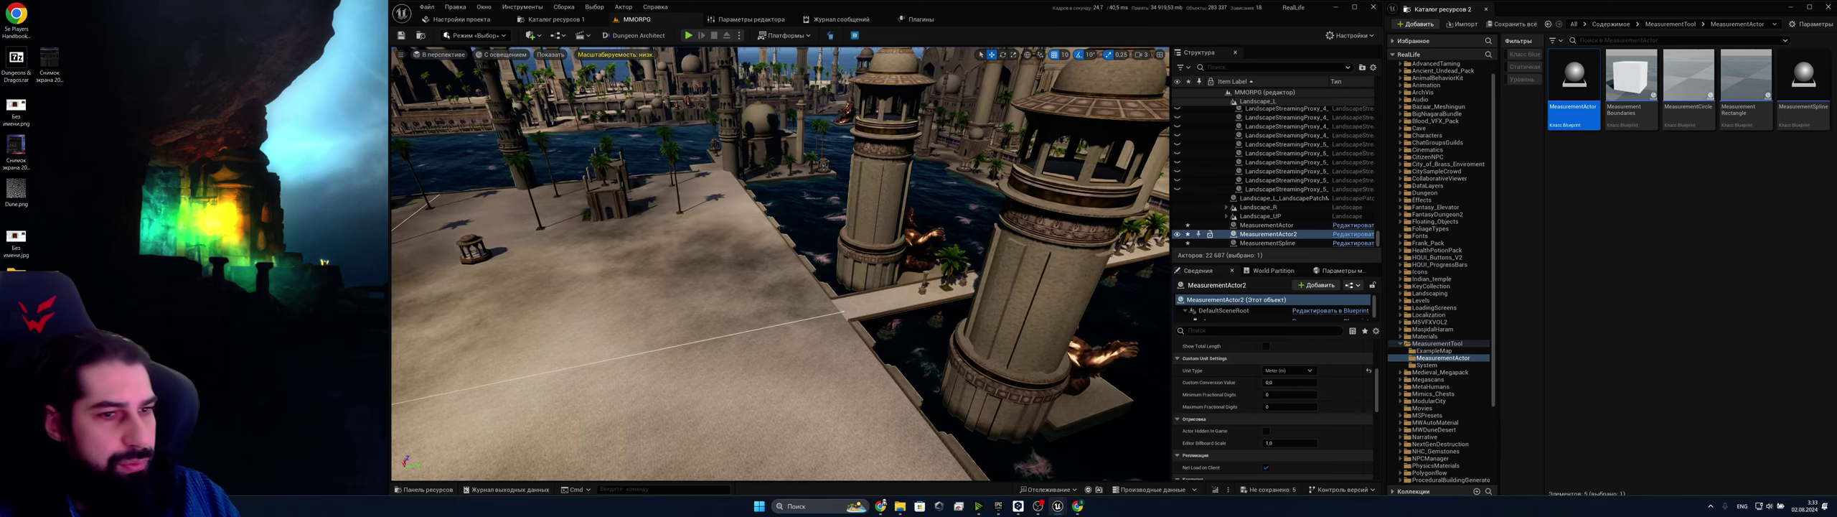
{"action": "right_click_drag", "start_coordinate": [754, 280], "coordinate": [725, 298]}
{"action": "left_click", "coordinate": [718, 192]}
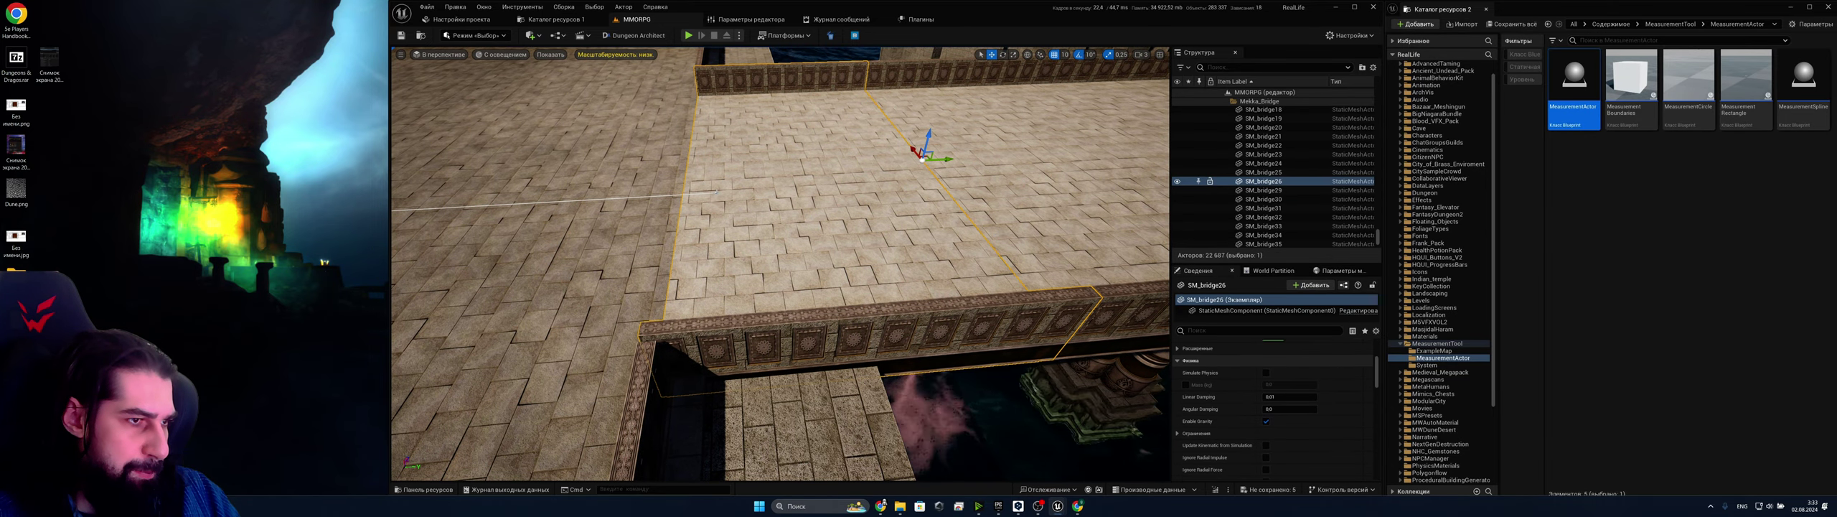
{"action": "left_click", "coordinate": [716, 193]}
{"action": "left_click", "coordinate": [717, 192]}
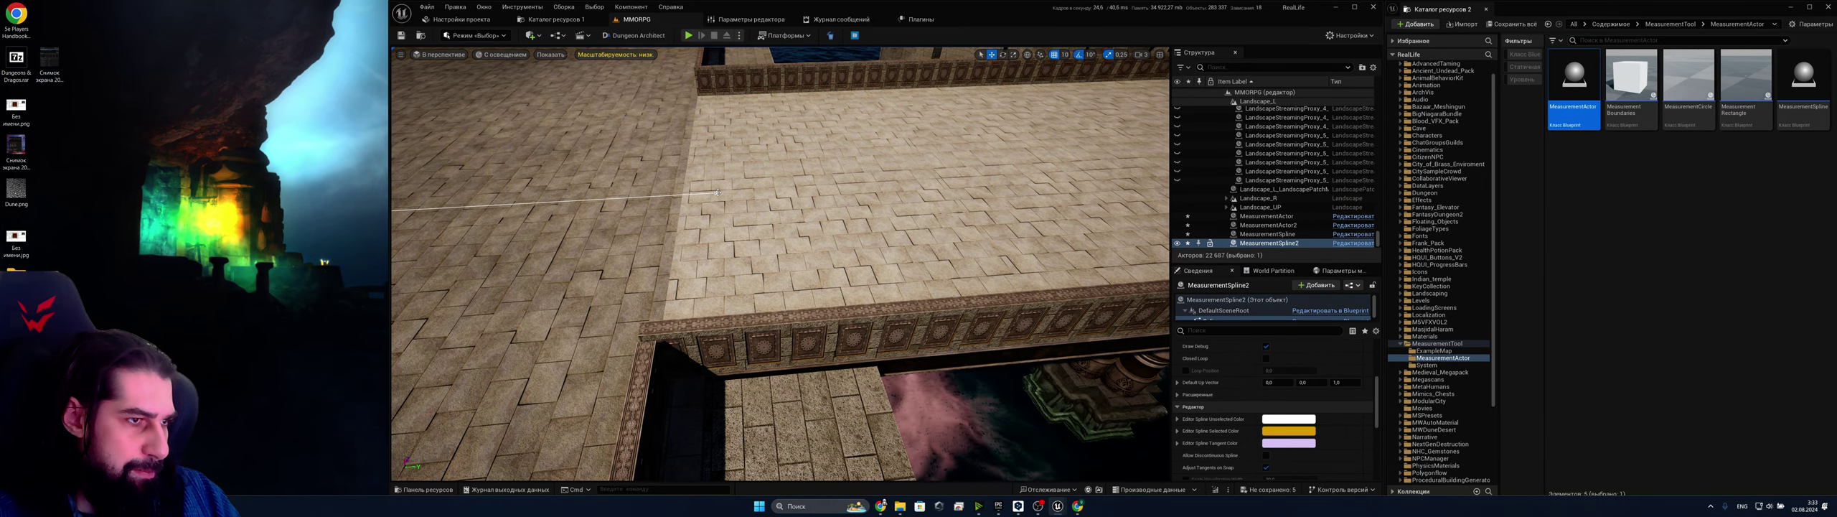
{"action": "left_click", "coordinate": [716, 192]}
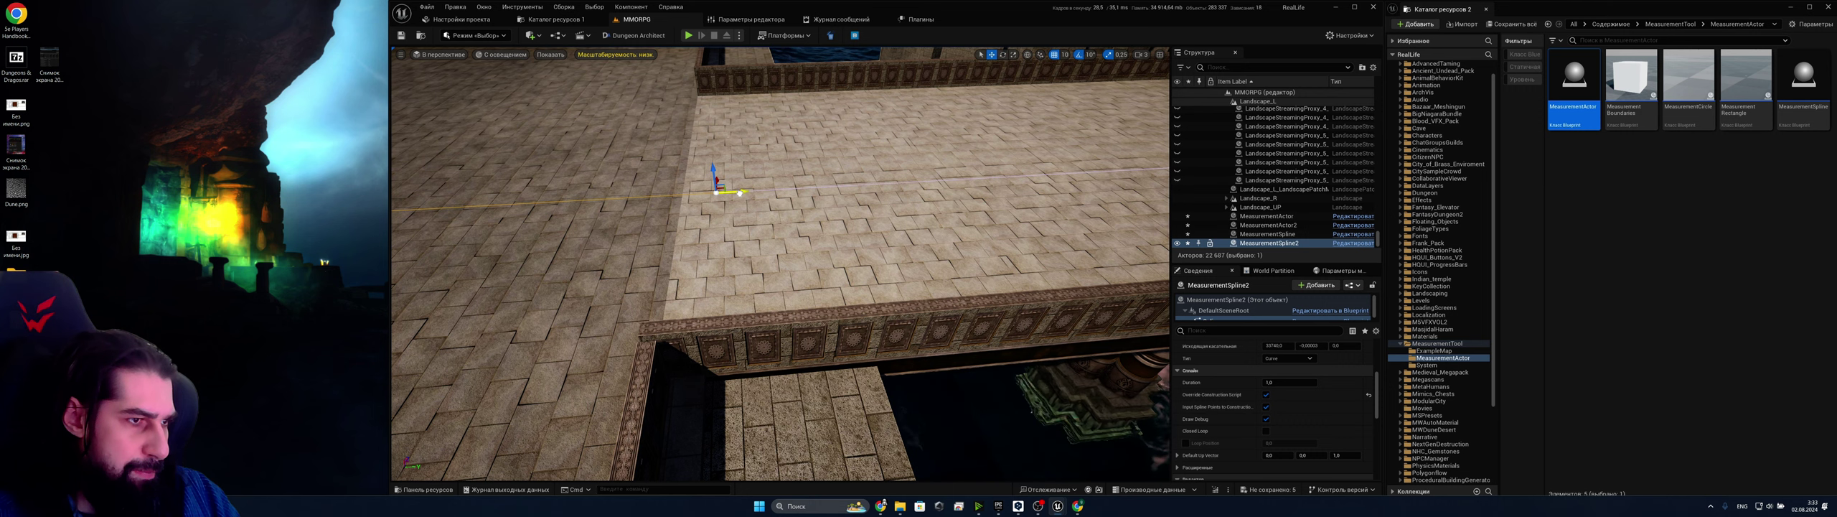
{"action": "left_click_drag", "start_coordinate": [737, 193], "coordinate": [734, 193]}
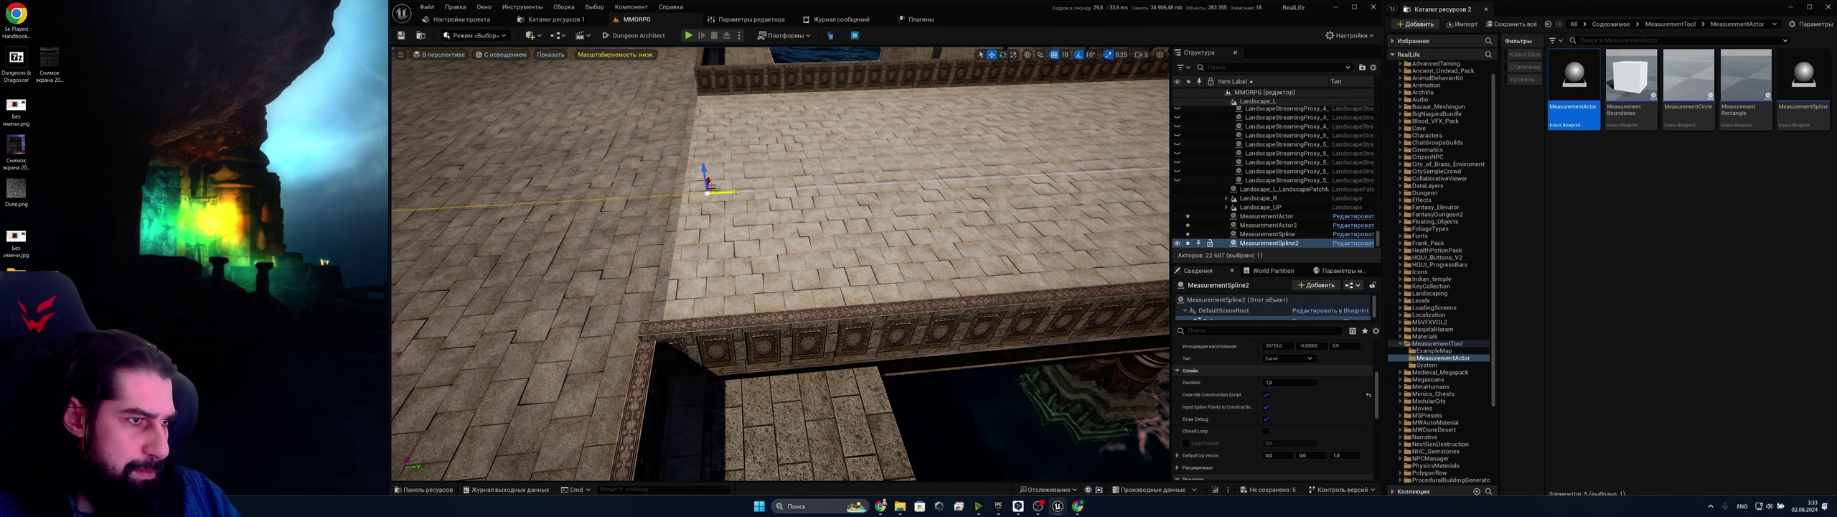
Select MeasurementSpline2's opposite end point and examine its position on the paving beside the column
{"action": "right_click_drag", "start_coordinate": [735, 192], "coordinate": [764, 179]}
{"action": "left_click", "coordinate": [1140, 55]}
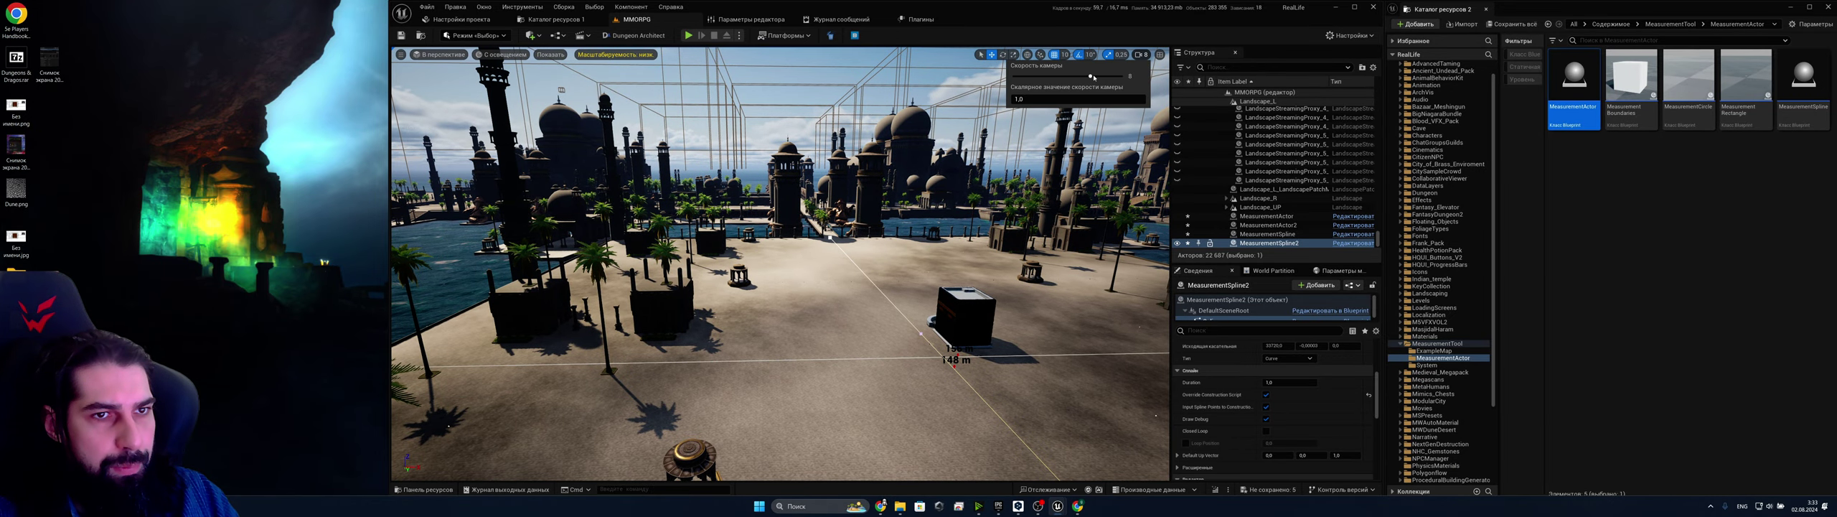
{"action": "key", "text": "w"}
{"action": "right_click_drag", "start_coordinate": [1005, 179], "coordinate": [1133, 233]}
{"action": "key", "text": "s"}
{"action": "key", "text": "w"}
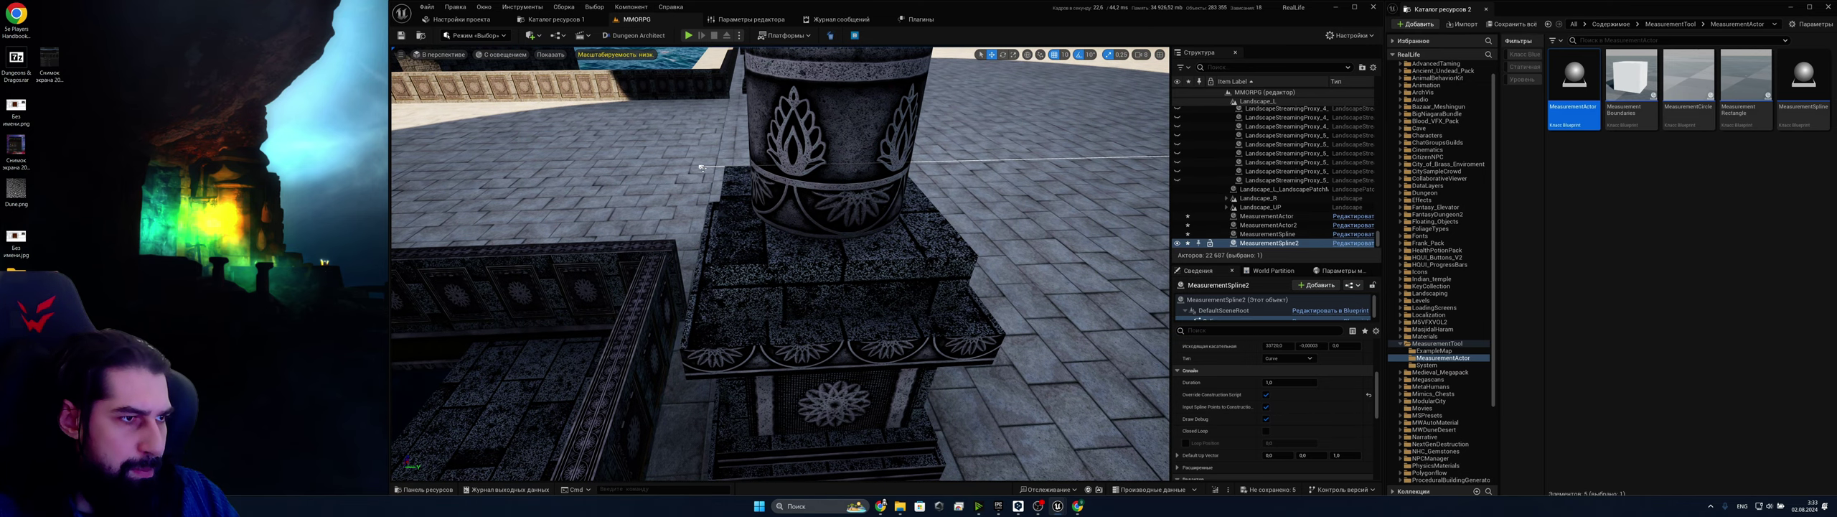
{"action": "left_click", "coordinate": [701, 167]}
{"action": "key", "text": "s"}
{"action": "right_click_drag", "start_coordinate": [701, 166], "coordinate": [682, 164]}
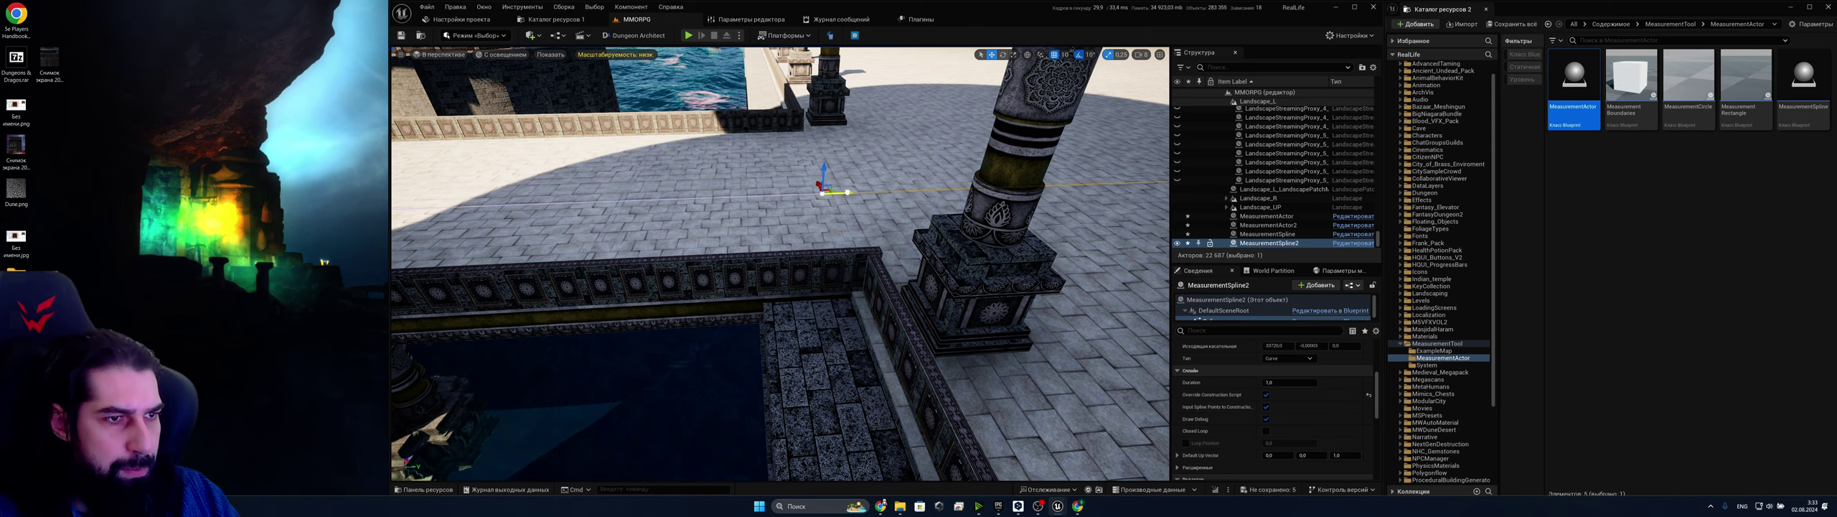
Move the second MeasurementActor to the far end of MeasurementSpline2 to read the spline's full length
{"action": "key", "text": "f"}
{"action": "key", "text": "e"}
{"action": "key", "text": "w"}
{"action": "mouse_move", "coordinate": [601, 272]}
{"action": "right_mouse_down"}
{"action": "mouse_move", "coordinate": [588, 295]}
{"action": "mouse_move", "coordinate": [602, 272]}
{"action": "right_mouse_up"}
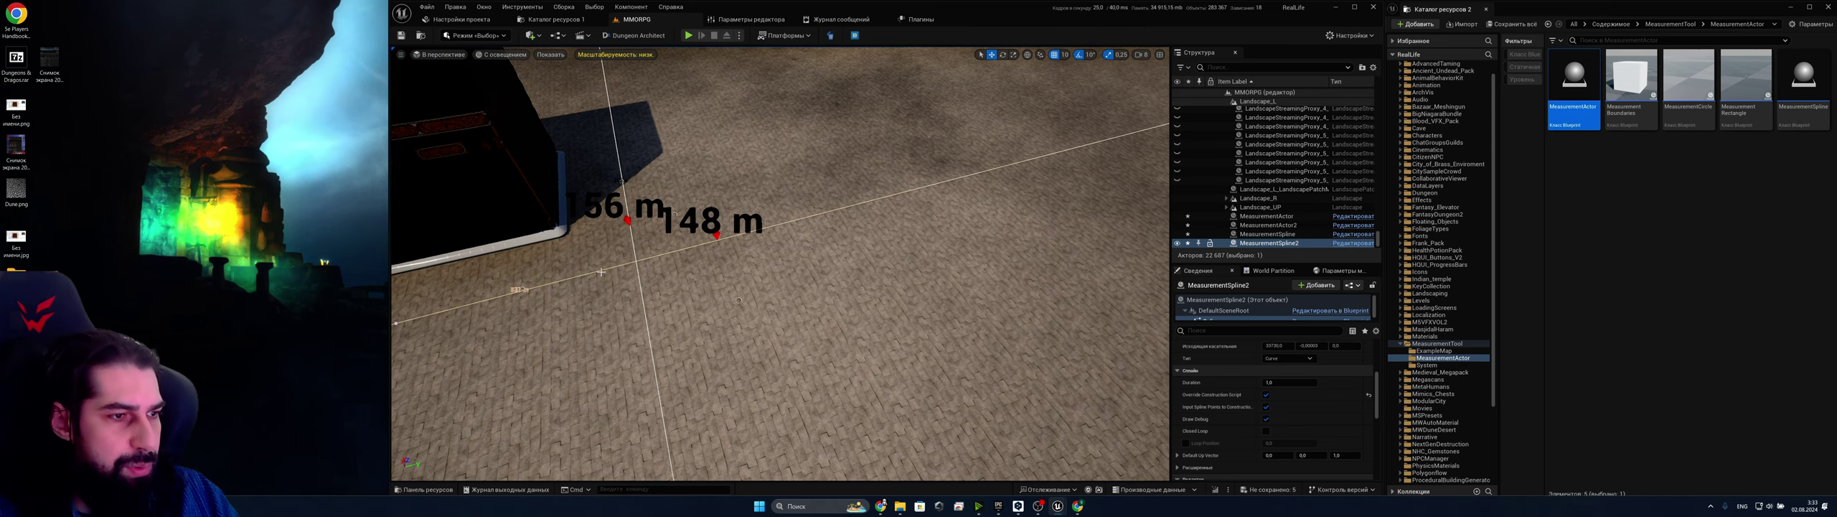
{"action": "left_click", "coordinate": [739, 298]}
{"action": "key", "text": "s"}
{"action": "right_click_drag", "start_coordinate": [740, 291], "coordinate": [592, 272]}
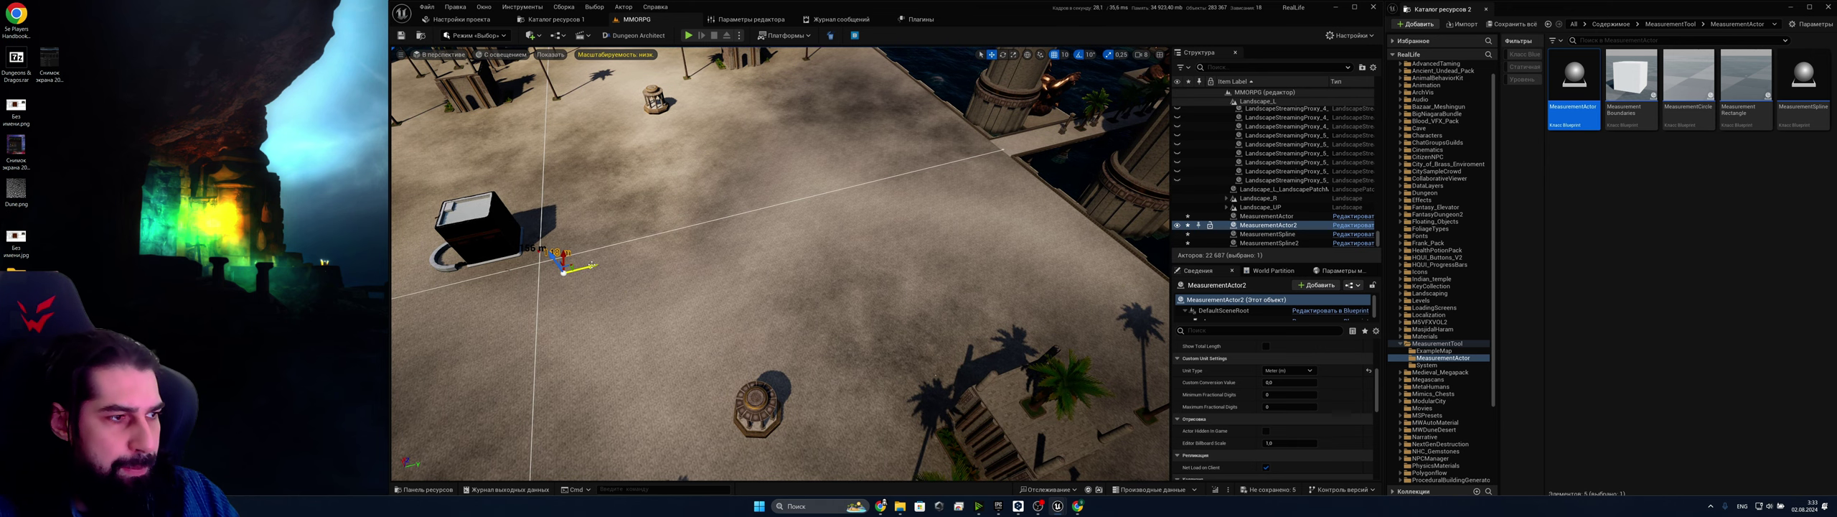
{"action": "left_click_drag", "start_coordinate": [592, 265], "coordinate": [524, 287]}
{"action": "right_click_drag", "start_coordinate": [524, 289], "coordinate": [402, 281]}
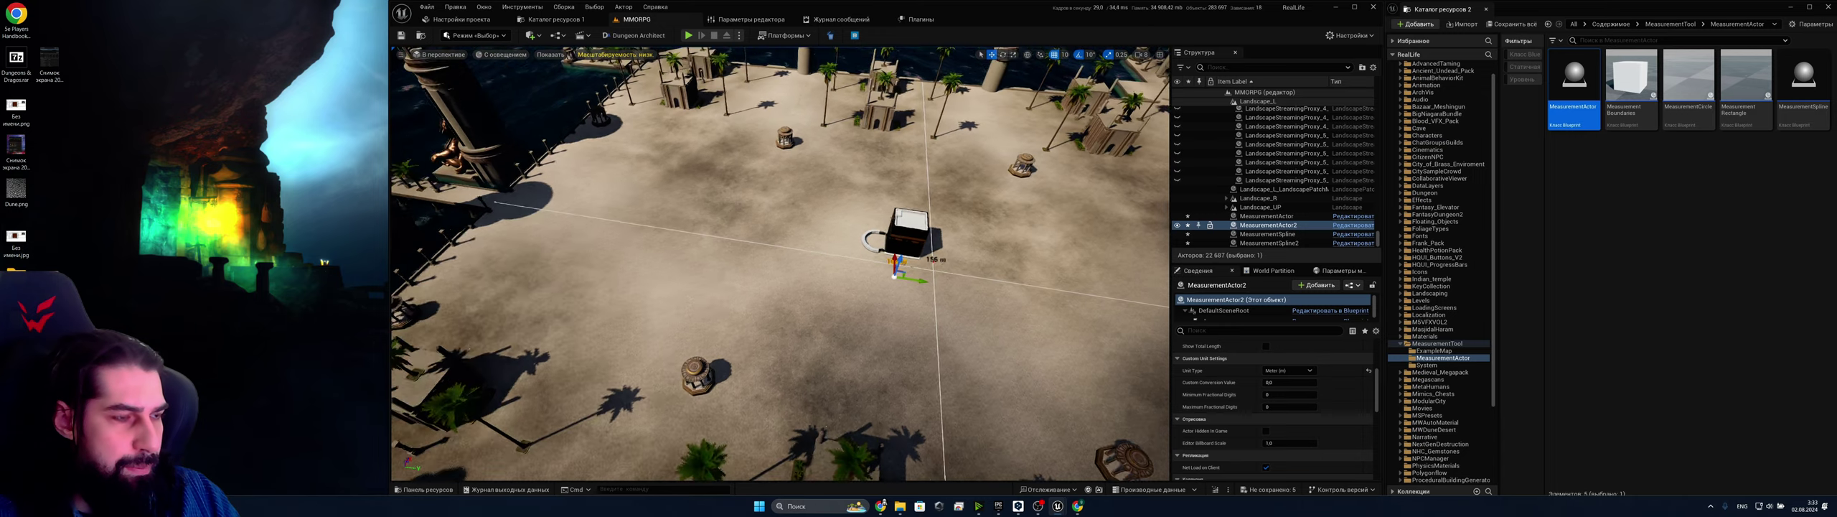
{"action": "right_click_drag", "start_coordinate": [861, 302], "coordinate": [878, 303]}
{"action": "key", "text": "s"}
{"action": "left_click_drag", "start_coordinate": [926, 253], "coordinate": [532, 261]}
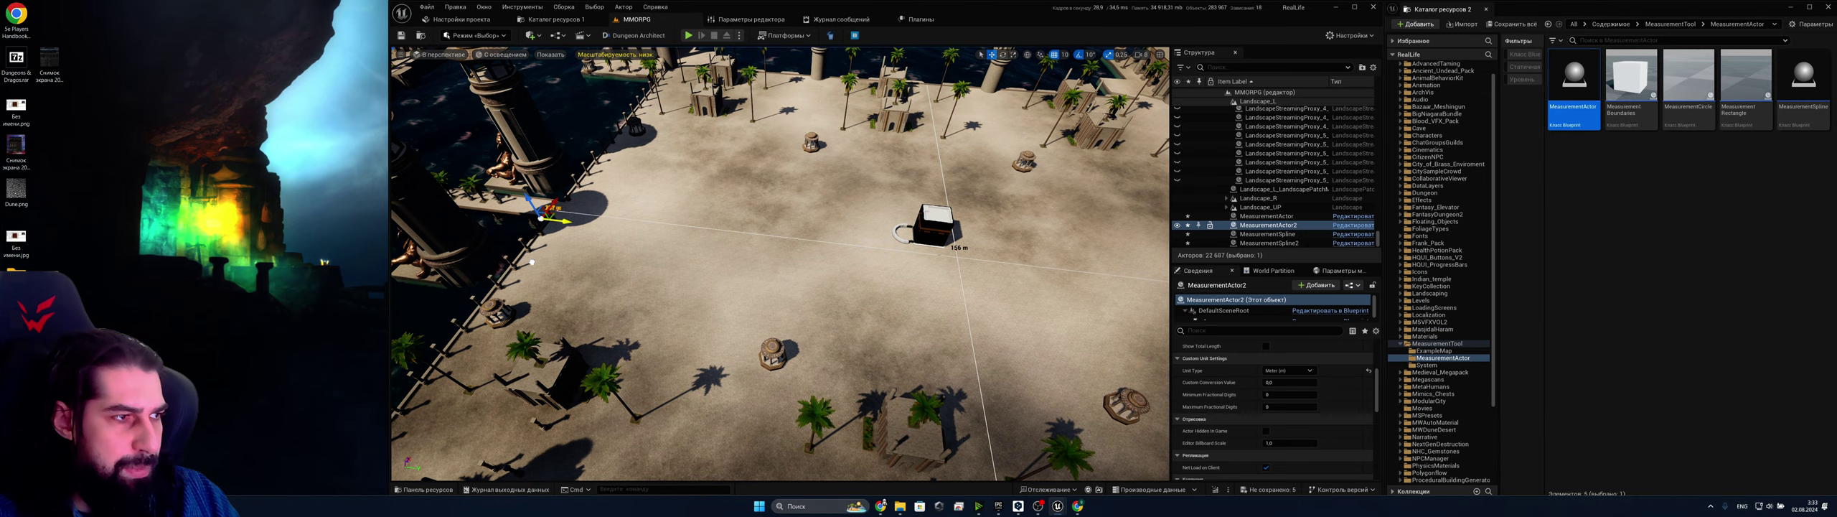
{"action": "key", "text": "w"}
{"action": "right_click_drag", "start_coordinate": [570, 260], "coordinate": [524, 272]}
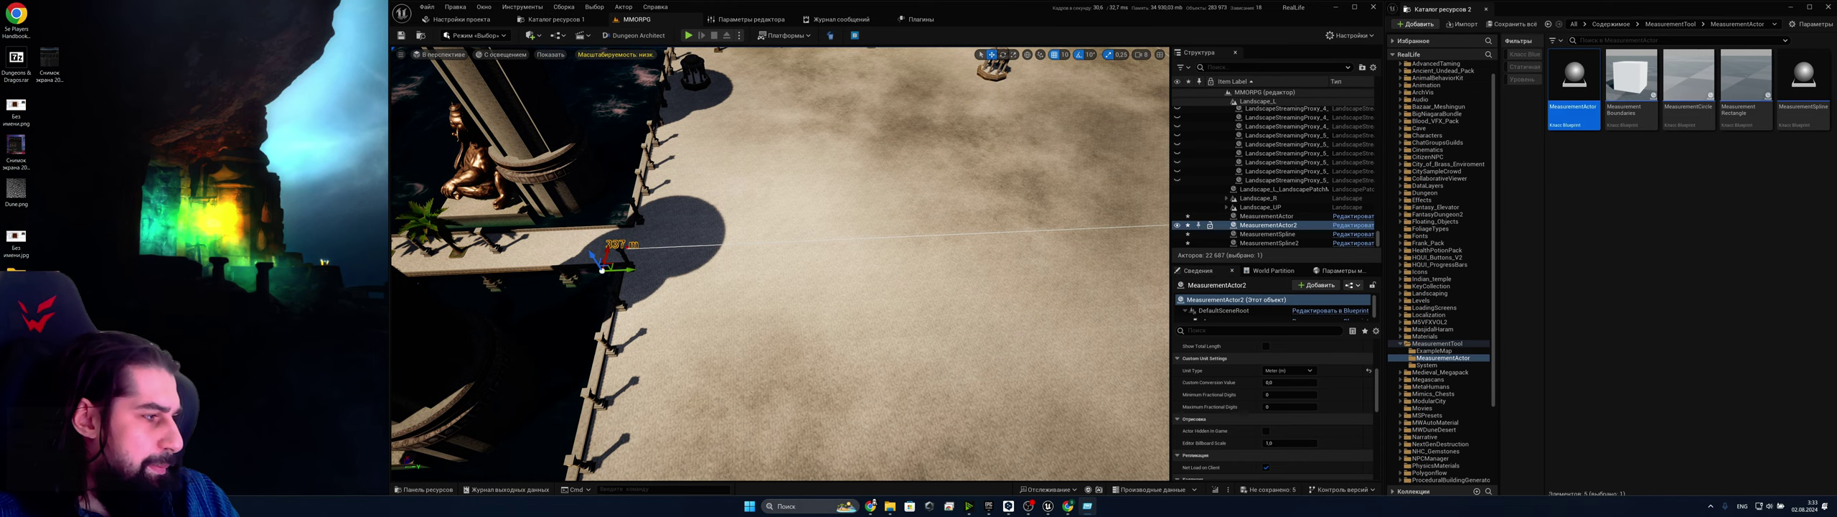
Divide 337 by 2 in the Windows Calculator to find half the spline's length, and close the calculator
{"action": "type", "text": "337"}
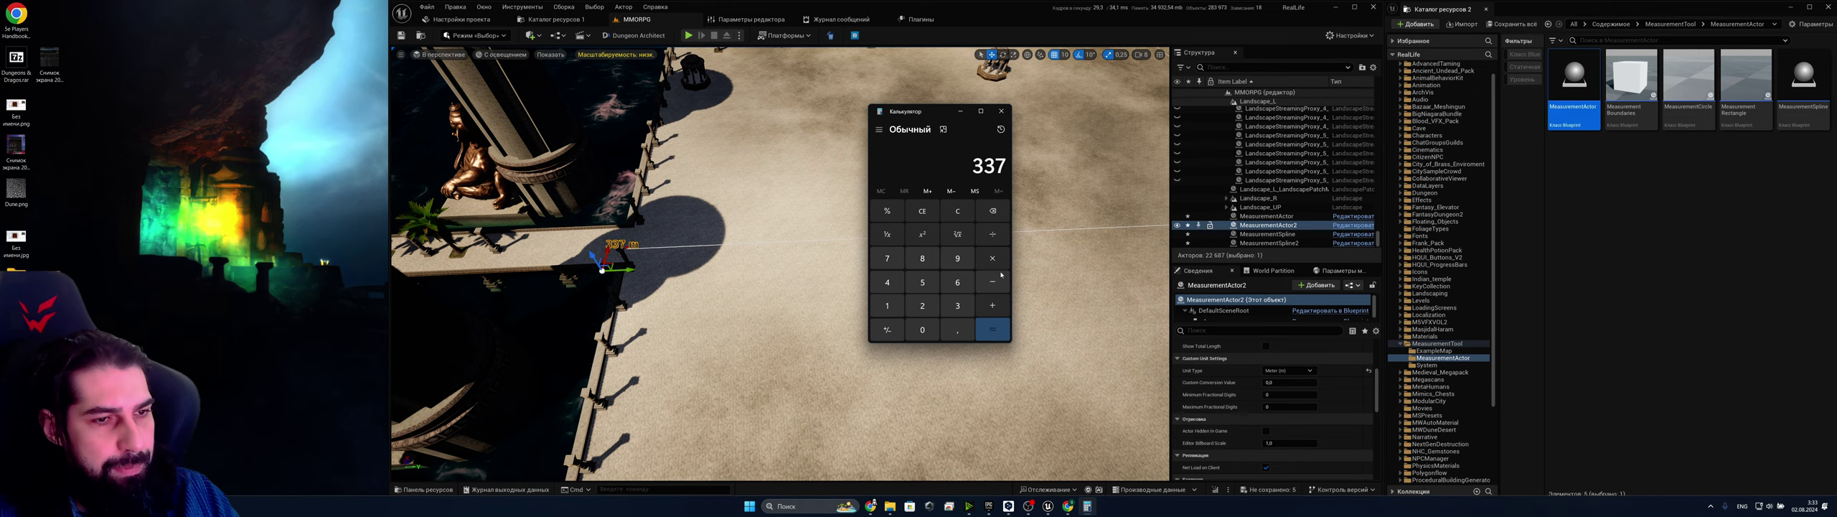
{"action": "left_click", "coordinate": [994, 235]}
{"action": "left_click", "coordinate": [923, 304]}
{"action": "left_click", "coordinate": [991, 329]}
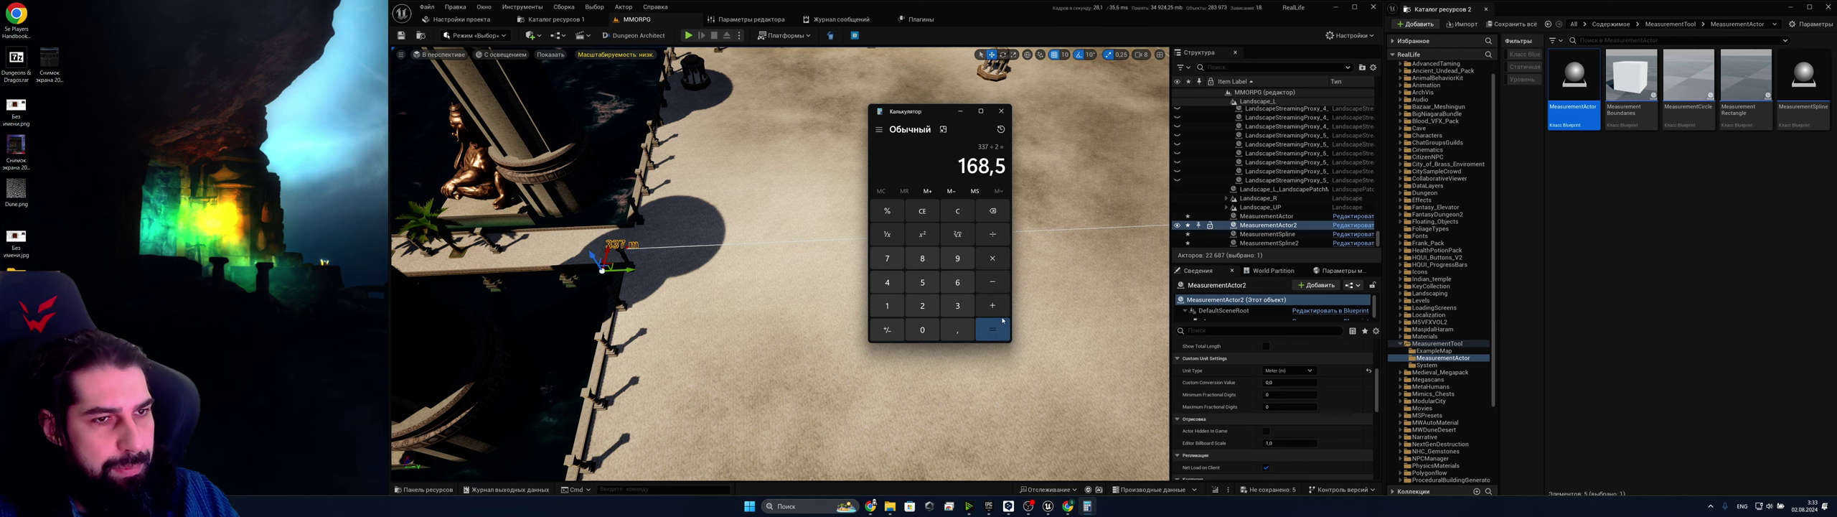
{"action": "left_click", "coordinate": [1002, 111]}
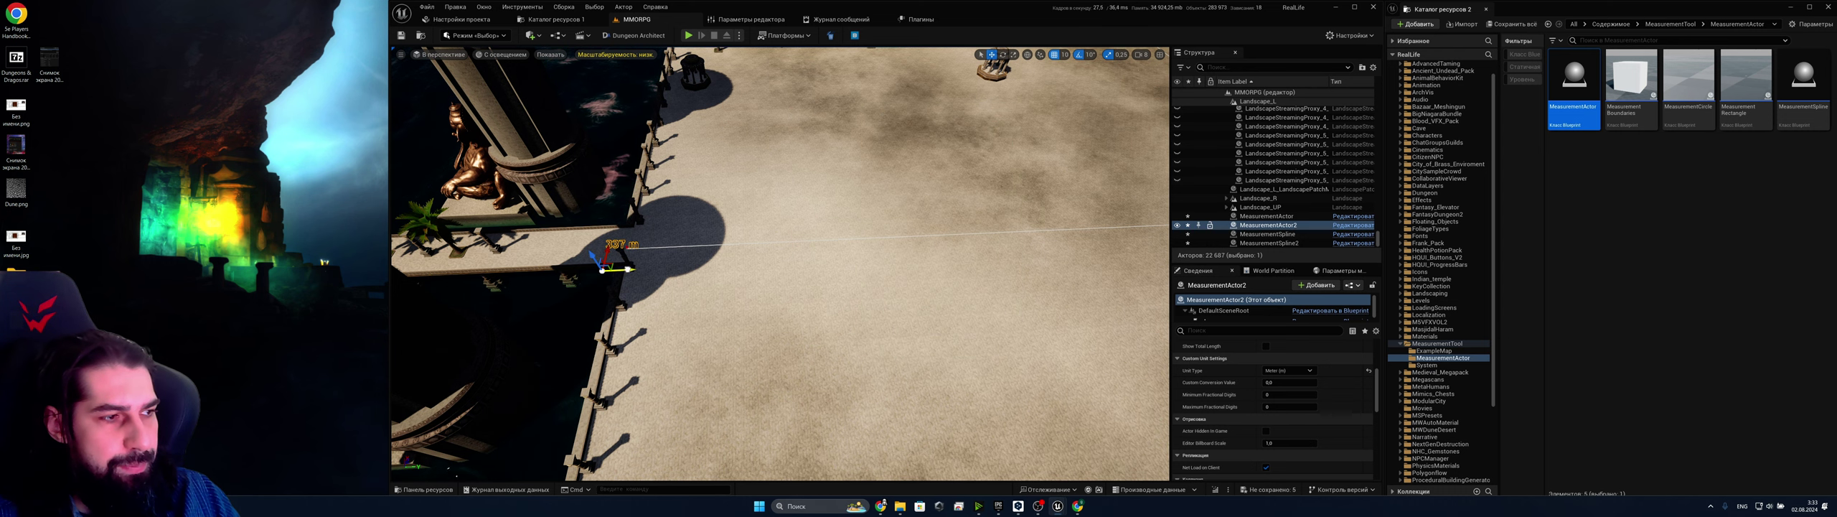
Move the second MeasurementActor back along MeasurementSpline2 to the 168 m midpoint position
{"action": "left_click_drag", "start_coordinate": [623, 270], "coordinate": [1170, 285]}
{"action": "right_click_drag", "start_coordinate": [745, 289], "coordinate": [1004, 190]}
{"action": "left_click_drag", "start_coordinate": [682, 287], "coordinate": [879, 317]}
{"action": "right_click_drag", "start_coordinate": [879, 318], "coordinate": [888, 352]}
{"action": "key", "text": "d"}
{"action": "key", "text": "w"}
{"action": "key", "text": "w"}
{"action": "key", "text": "s"}
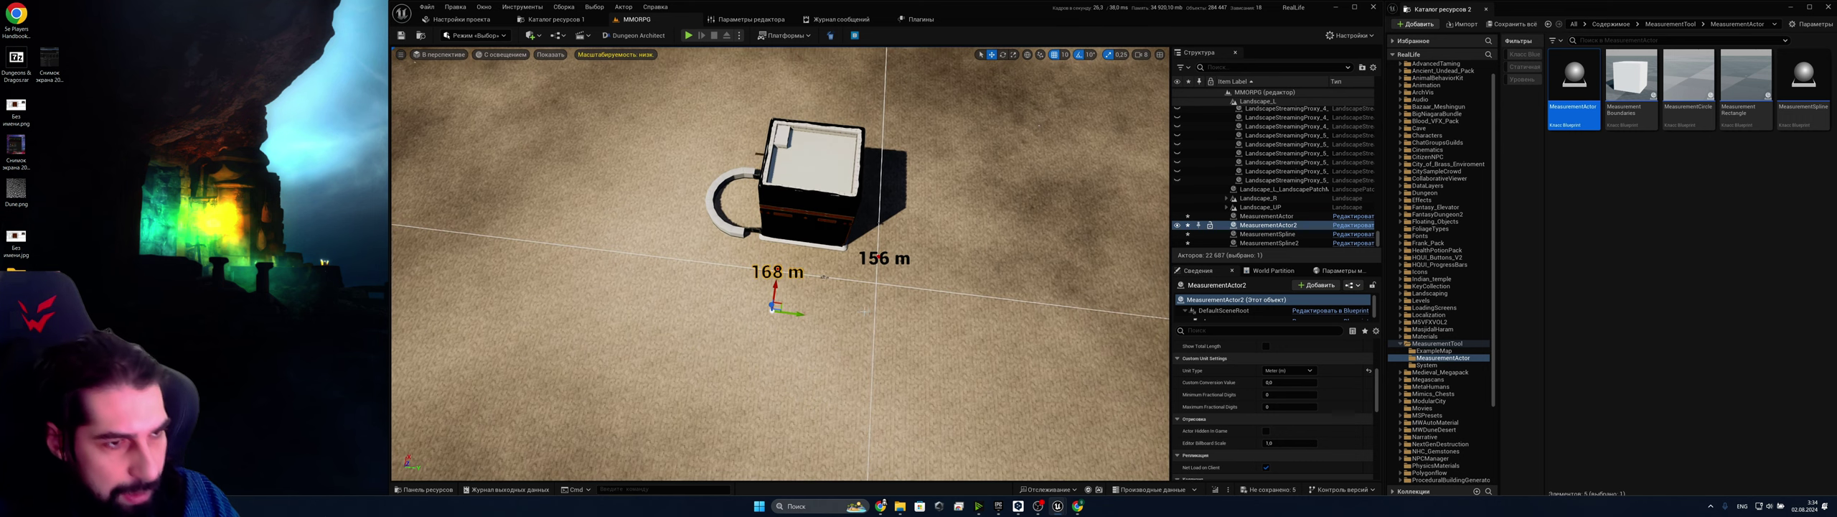
Select each of the two MeasurementSplines and inspect them together with the 156 m and 168 m markers beside the black building
{"action": "key", "text": "d"}
{"action": "right_click_drag", "start_coordinate": [899, 303], "coordinate": [775, 299]}
{"action": "key", "text": "w"}
{"action": "key", "text": "w"}
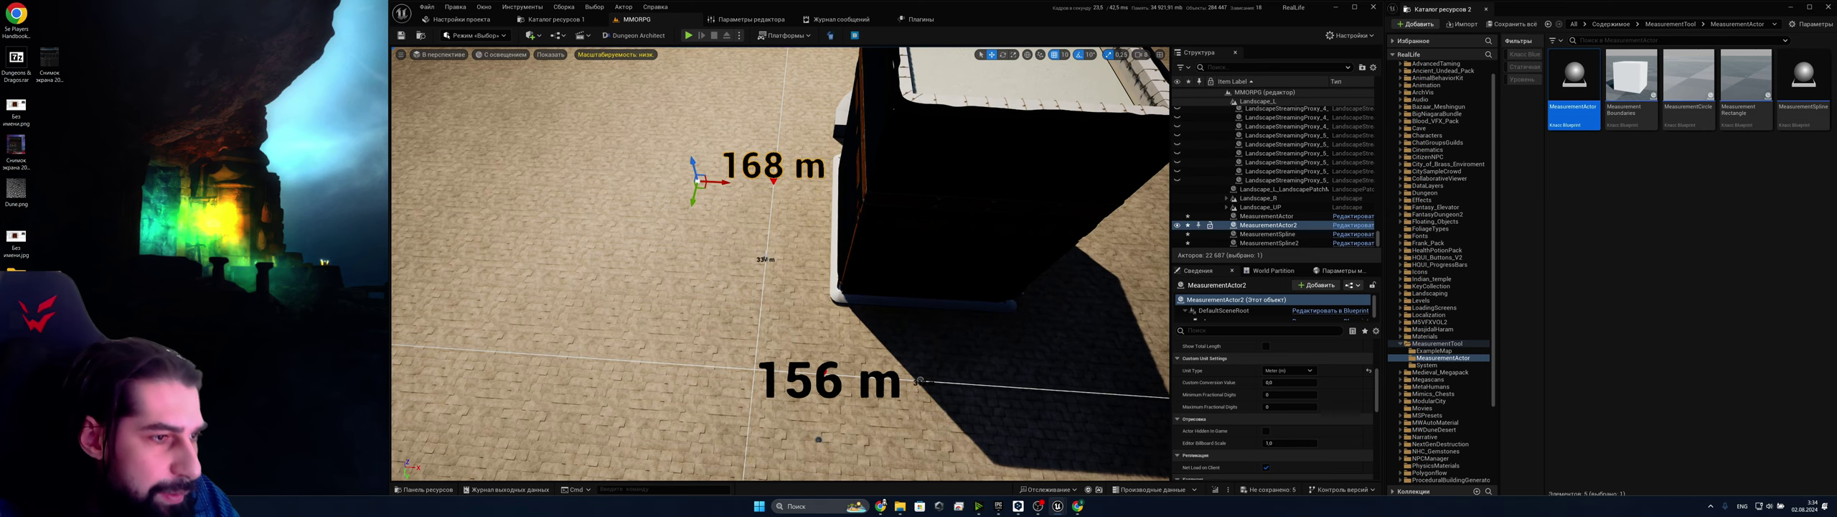
{"action": "left_click", "coordinate": [765, 259]}
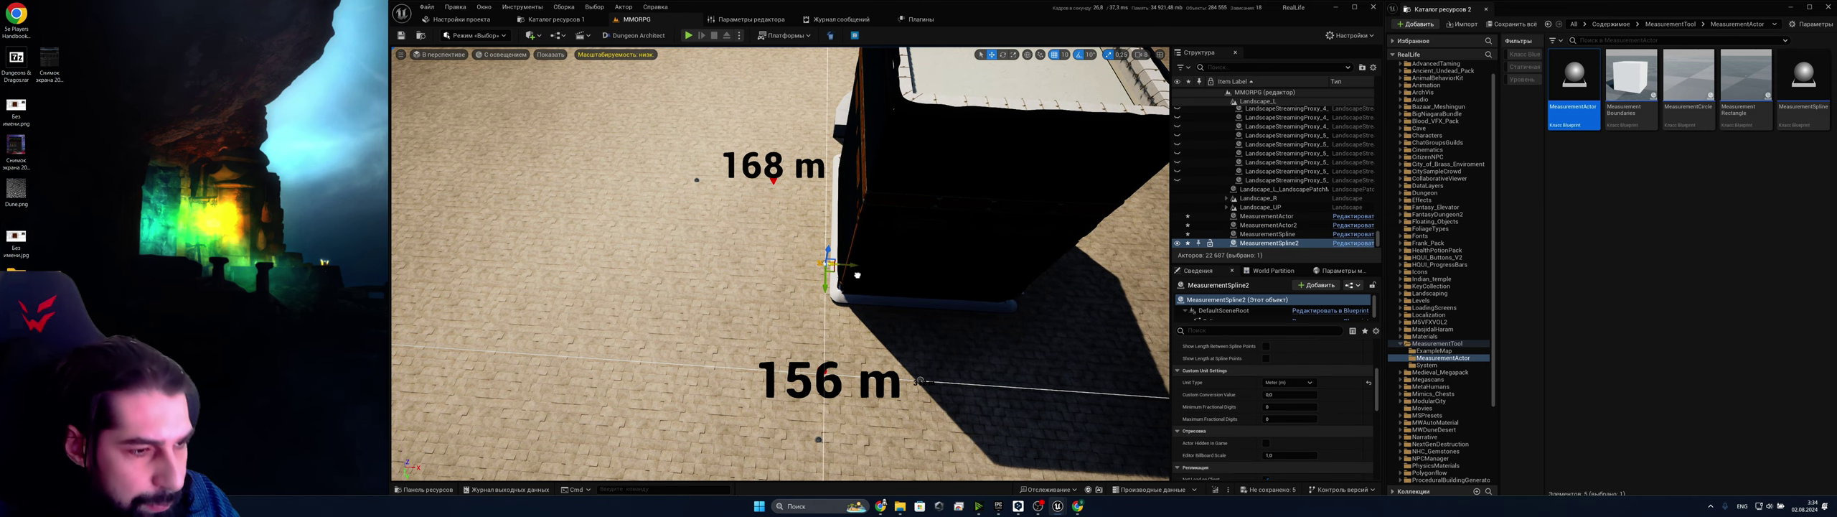
{"action": "scroll", "coordinate": [855, 275], "scroll_direction": "up", "scroll_amount": 3}
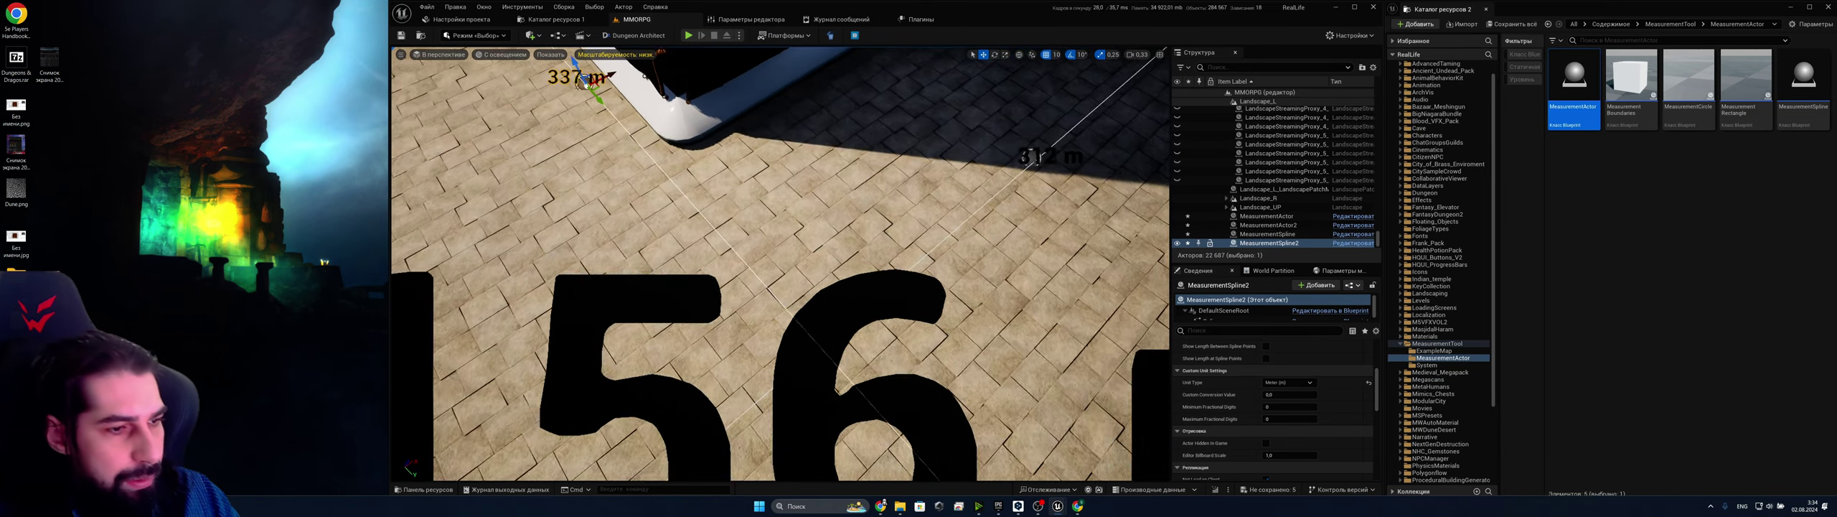
{"action": "mouse_move", "coordinate": [854, 275]}
{"action": "right_mouse_down"}
{"action": "mouse_move", "coordinate": [725, 294]}
{"action": "mouse_move", "coordinate": [704, 250]}
{"action": "right_mouse_up"}
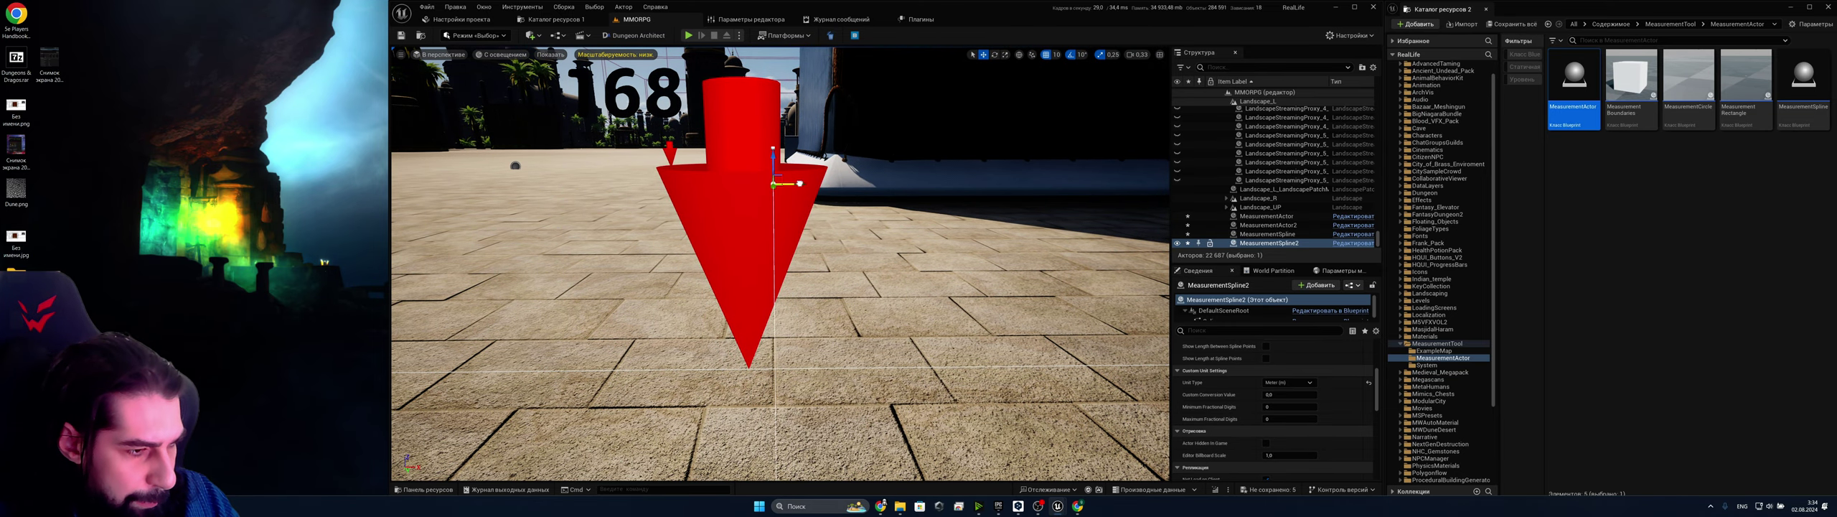
{"action": "right_click_drag", "start_coordinate": [797, 184], "coordinate": [686, 195]}
{"action": "left_click", "coordinate": [745, 193]}
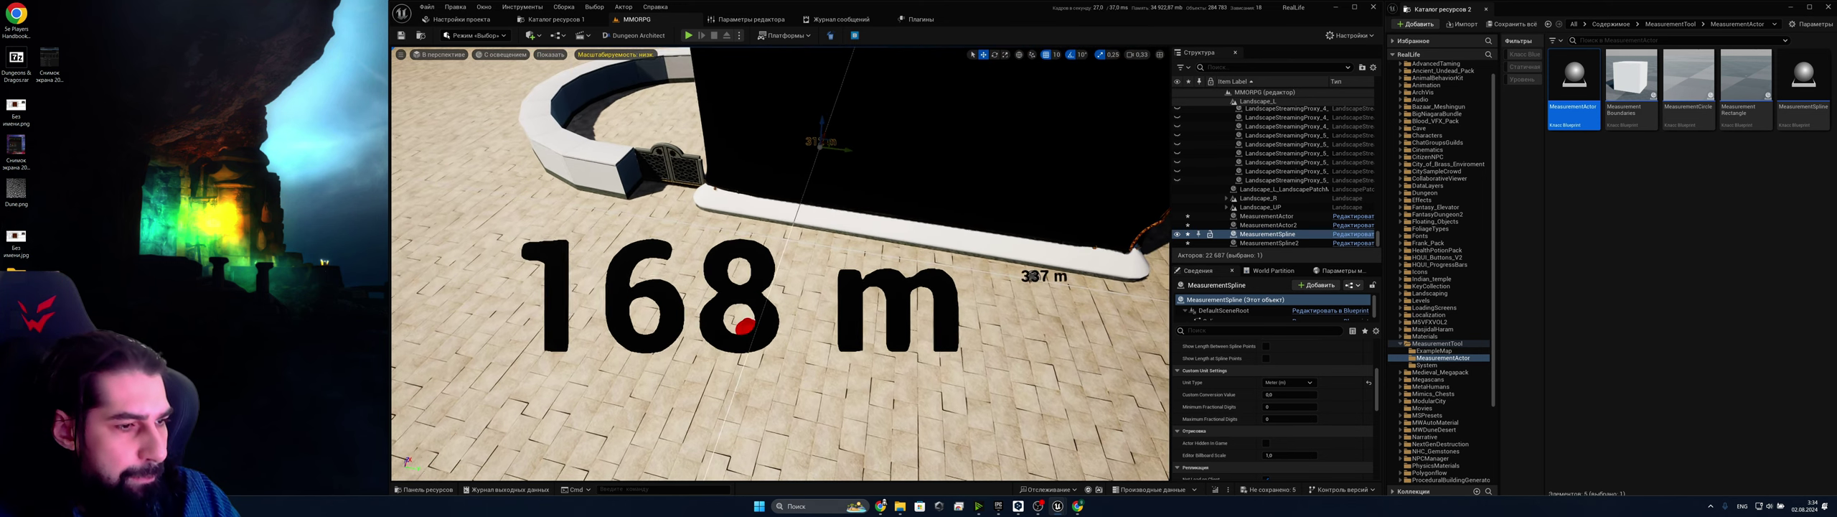
Select BP_Kaabah and compare its pivot with the point where the two measurement splines cross inside the building
{"action": "right_click_drag", "start_coordinate": [780, 264], "coordinate": [734, 258]}
{"action": "key", "text": "s"}
{"action": "left_click", "coordinate": [946, 356]}
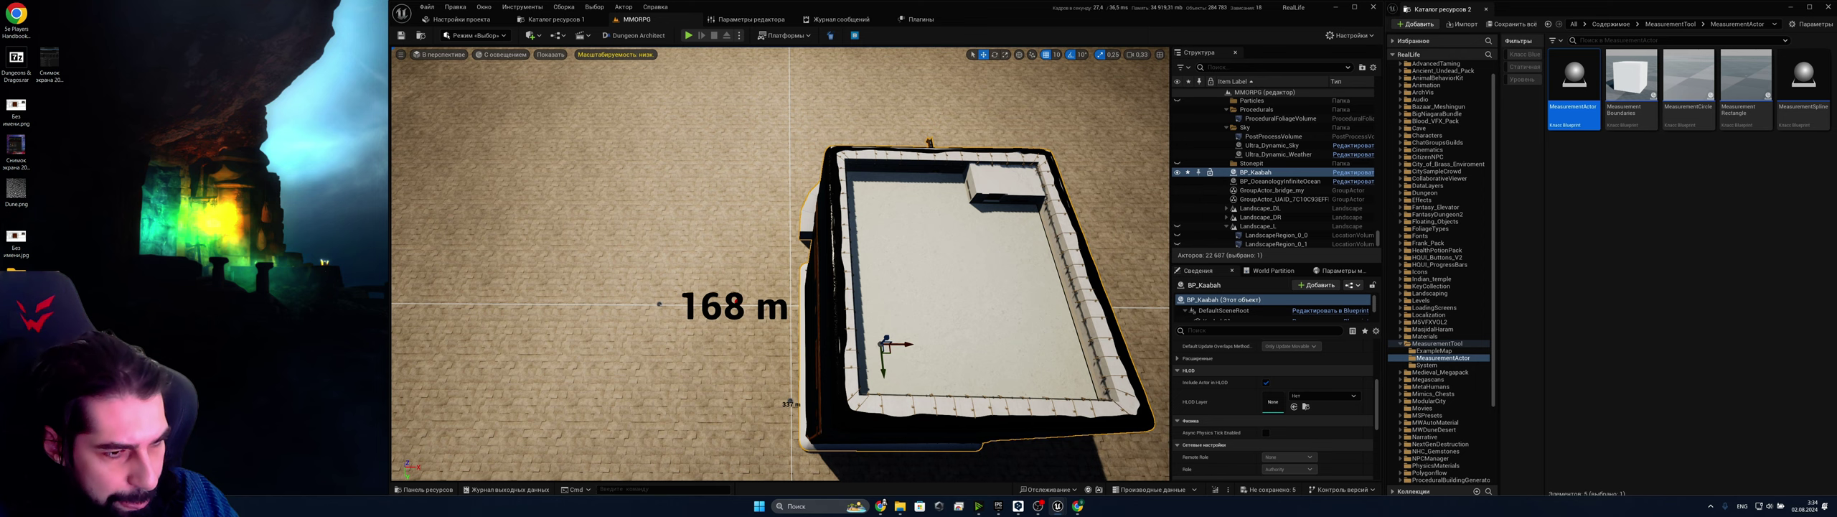
{"action": "right_click_drag", "start_coordinate": [945, 356], "coordinate": [922, 353]}
{"action": "right_click_drag", "start_coordinate": [851, 383], "coordinate": [1020, 368]}
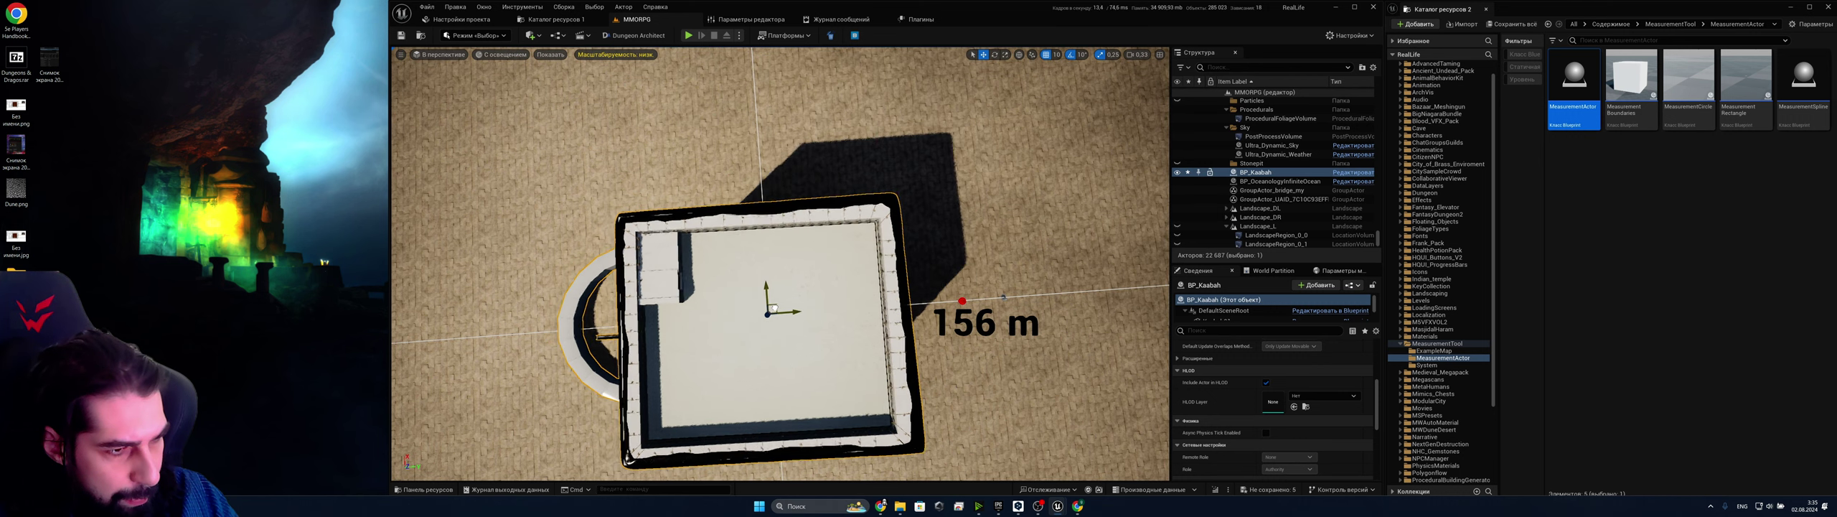
{"action": "scroll", "coordinate": [825, 324], "scroll_direction": "up", "scroll_amount": 10}
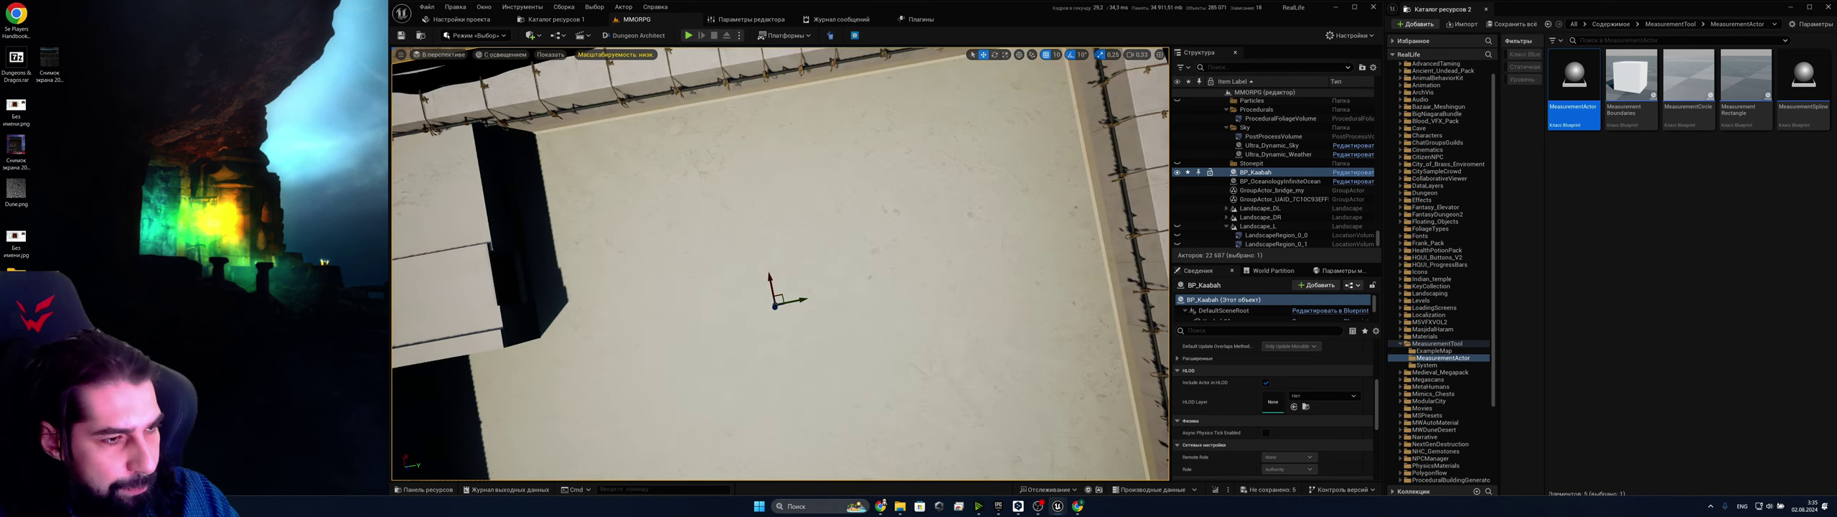
{"action": "scroll", "coordinate": [825, 324], "scroll_direction": "up", "scroll_amount": 3}
{"action": "scroll", "coordinate": [826, 324], "scroll_direction": "up", "scroll_amount": 8}
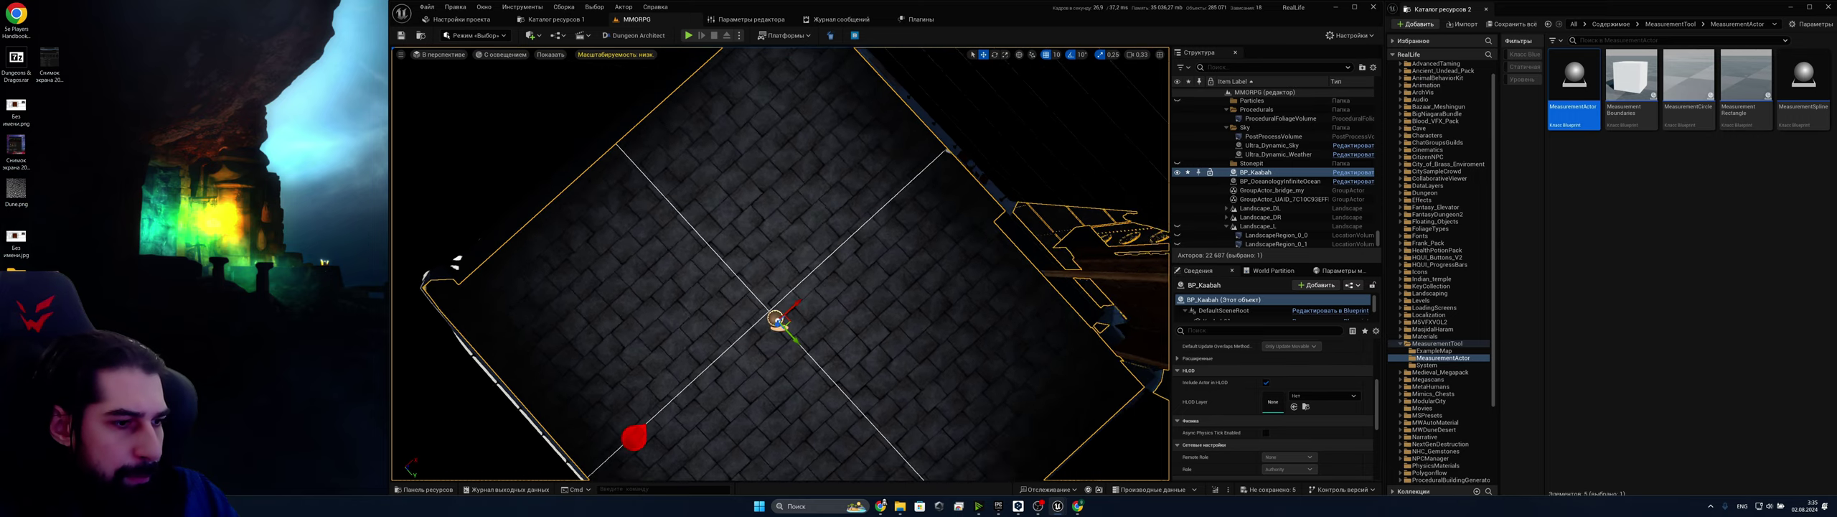
{"action": "key", "text": "w"}
{"action": "key", "text": "d"}
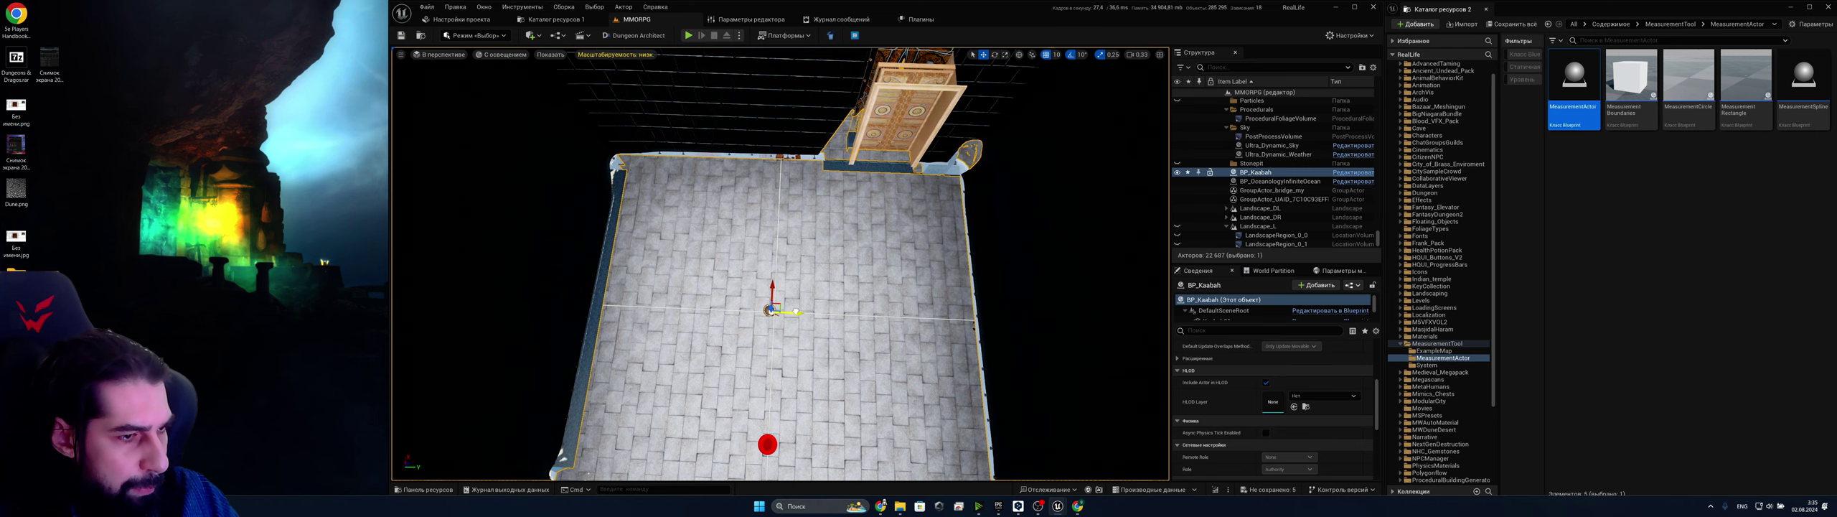
Delete both MeasurementActors, the 156 m marker and the 168 m marker, from the level
{"action": "right_click_drag", "start_coordinate": [780, 263], "coordinate": [793, 219]}
{"action": "key", "text": "s"}
{"action": "key", "text": "s"}
{"action": "key", "text": "d"}
{"action": "key", "text": "s"}
{"action": "key", "text": "s"}
{"action": "key", "text": "d"}
{"action": "key", "text": "s"}
{"action": "key", "text": "w"}
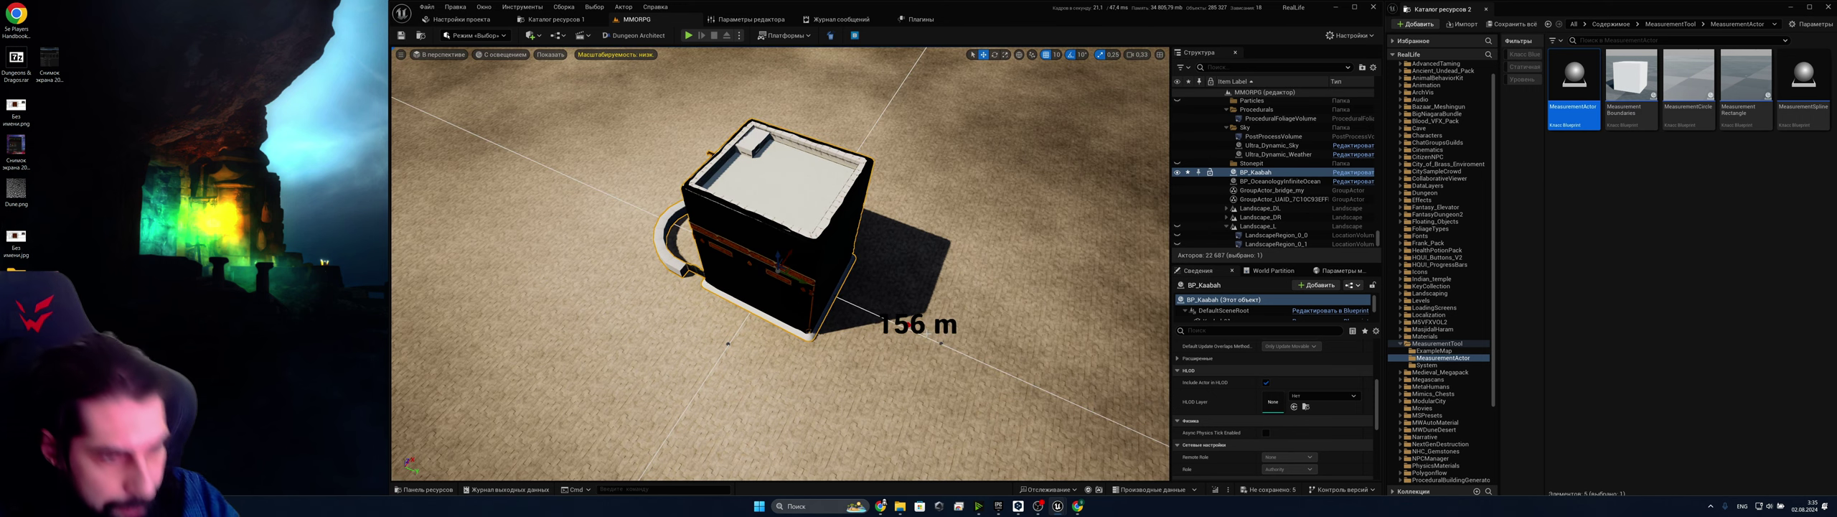
{"action": "left_click", "coordinate": [941, 343]}
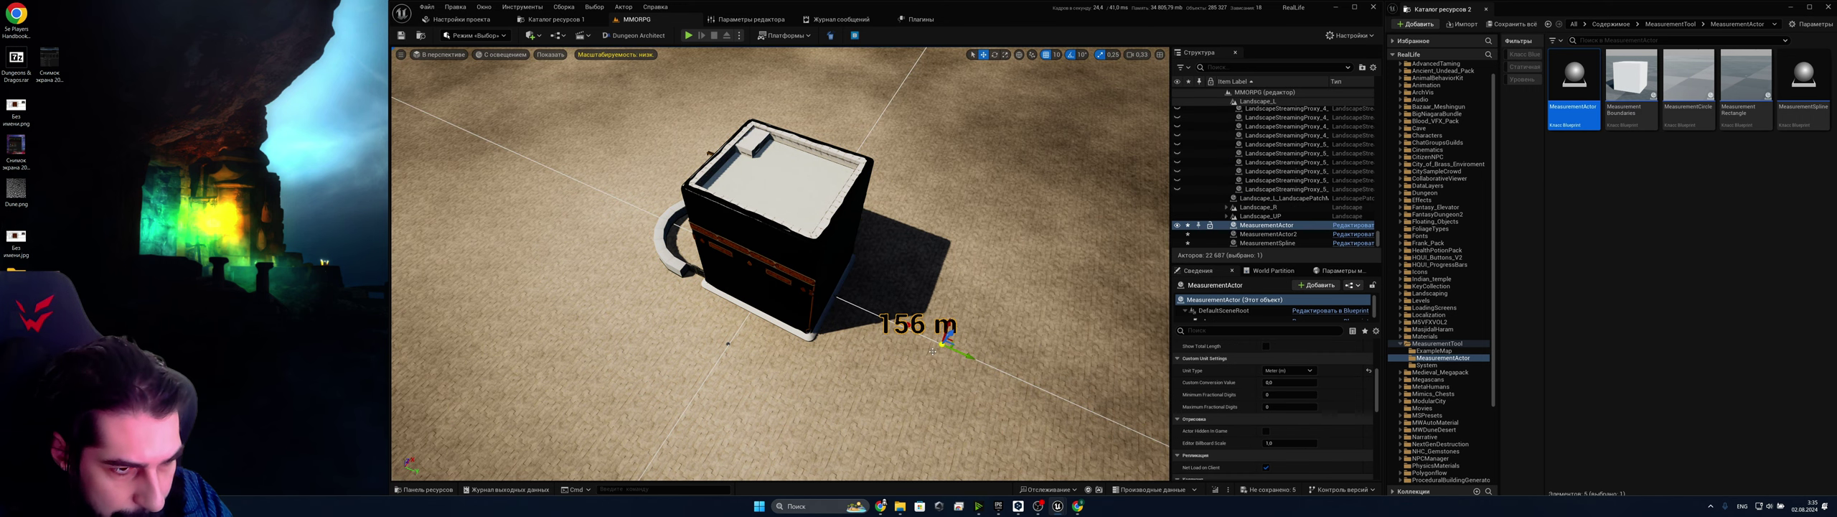
{"action": "key", "text": "Delete"}
{"action": "left_click", "coordinate": [728, 343]}
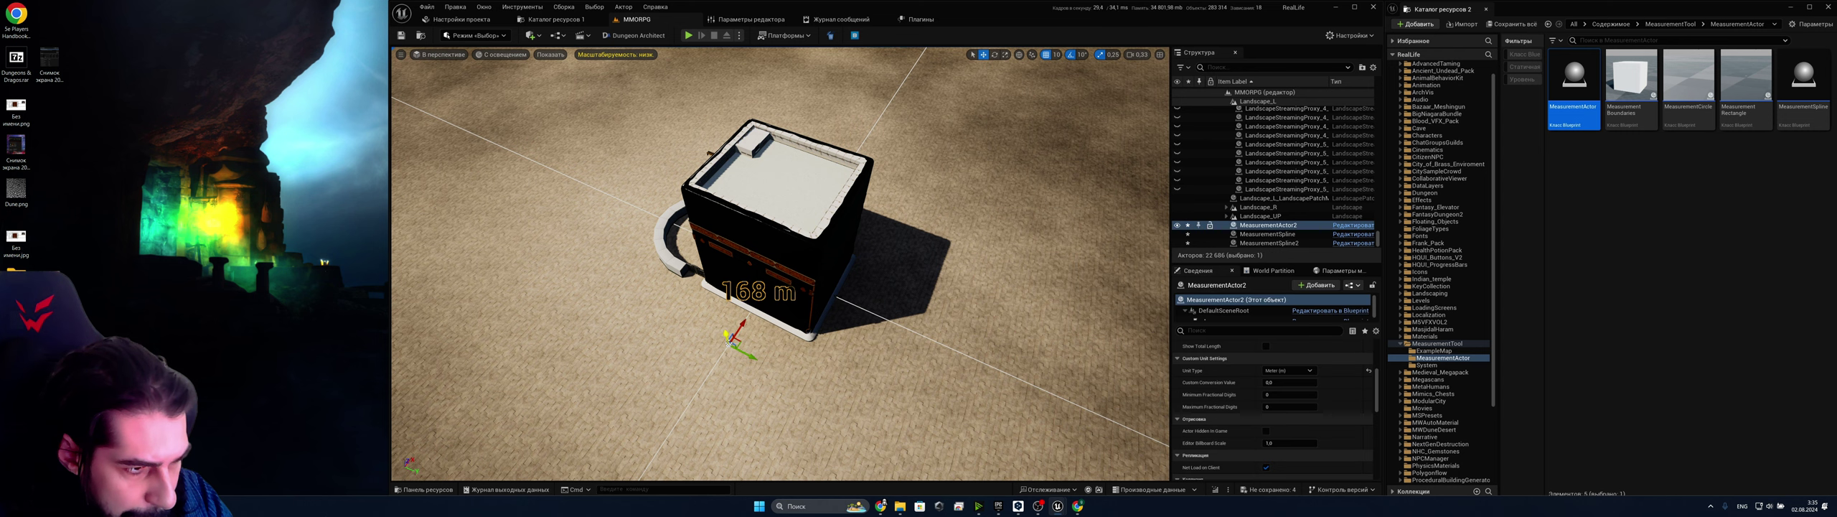
{"action": "key", "text": "Delete"}
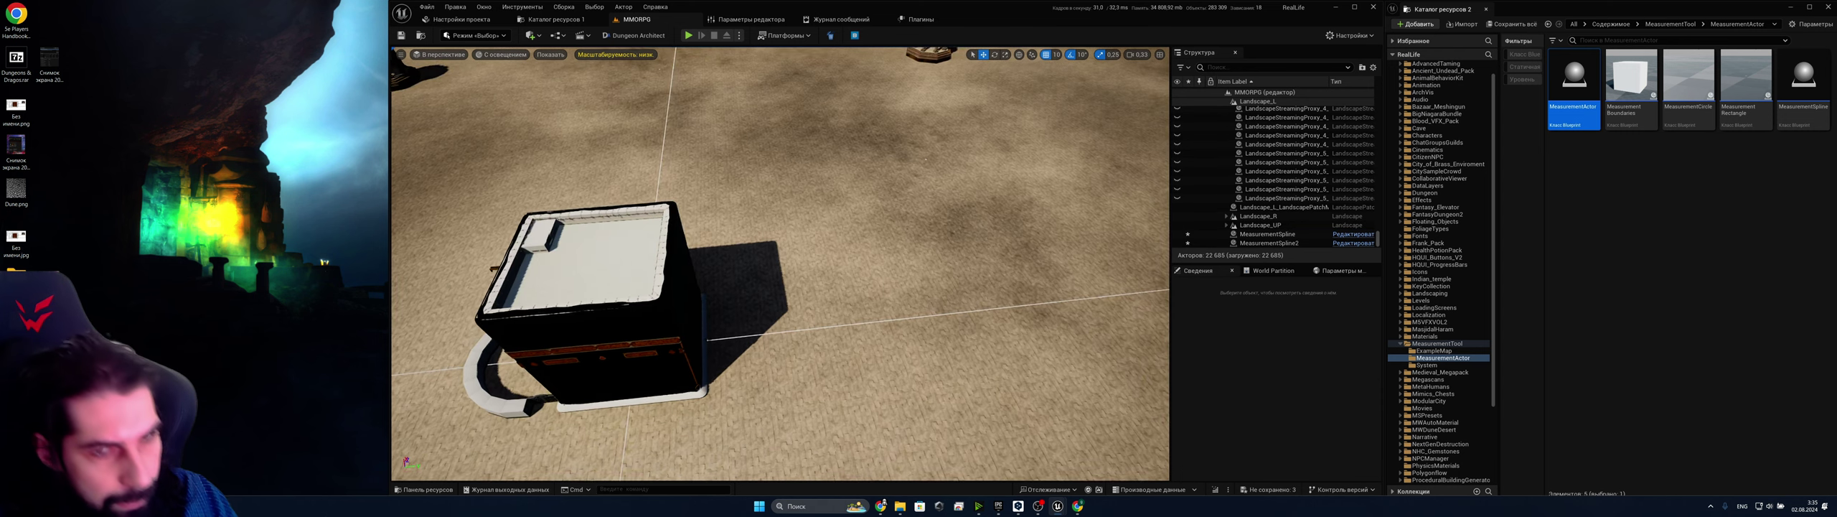
Delete MeasurementSpline and MeasurementSpline2 from the level together
{"action": "right_click_drag", "start_coordinate": [728, 343], "coordinate": [728, 350]}
{"action": "left_click", "coordinate": [1251, 234]}
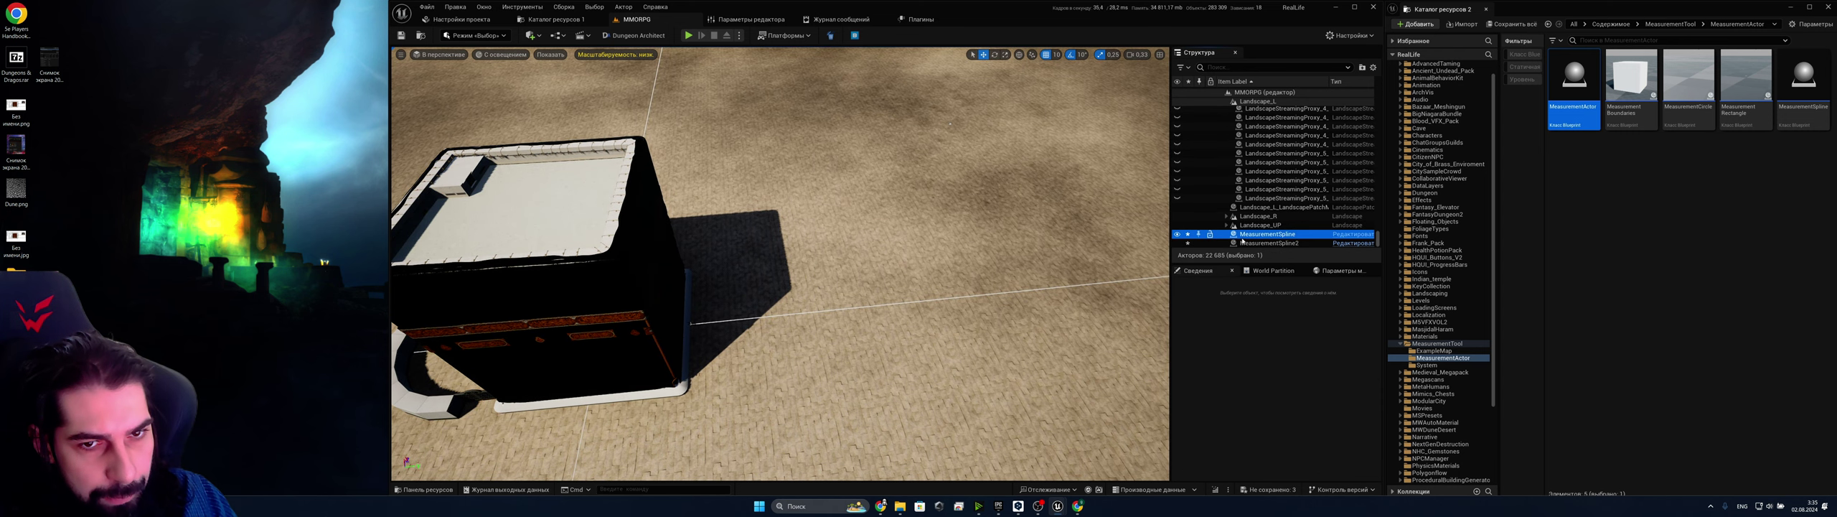
{"action": "left_click", "coordinate": [1248, 244], "text": "shift"}
{"action": "key", "text": "Delete"}
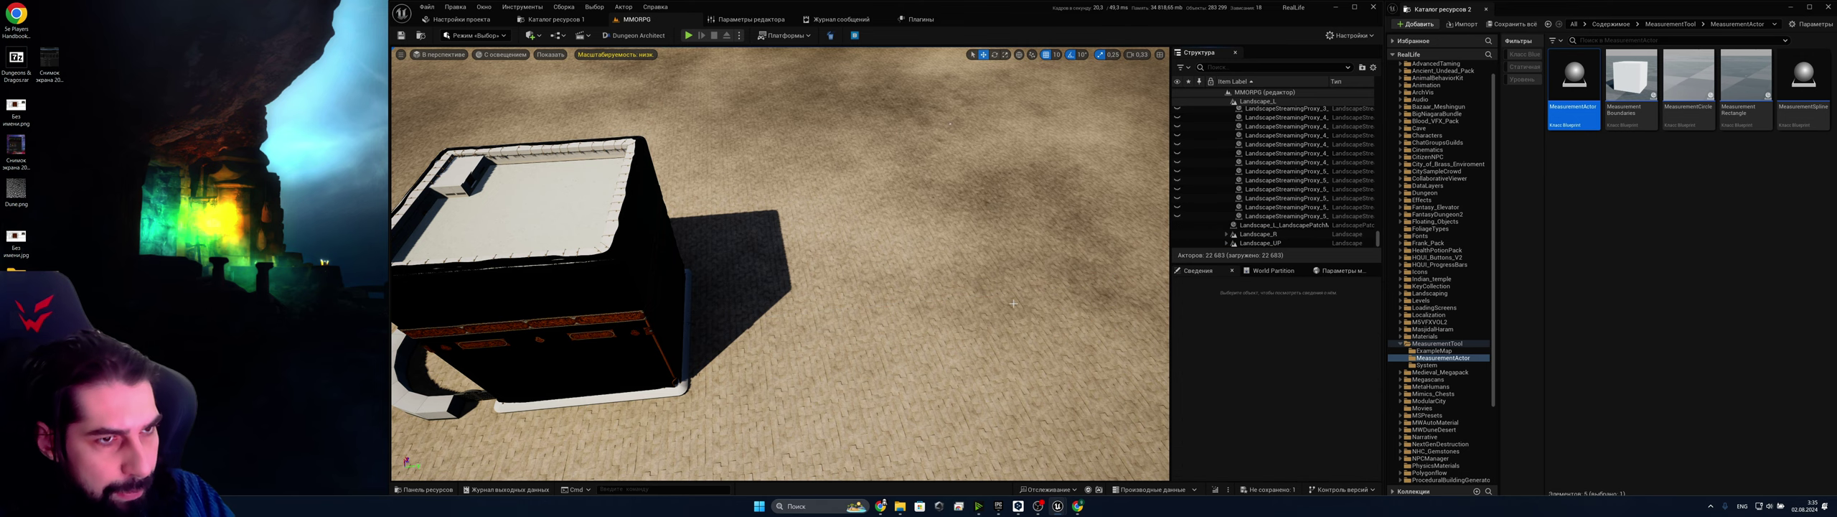
Open the World Partition map and examine the plaza and the landscape regions surrounding it
{"action": "right_click_drag", "start_coordinate": [951, 123], "coordinate": [940, 75]}
{"action": "right_click_drag", "start_coordinate": [922, 136], "coordinate": [905, 144]}
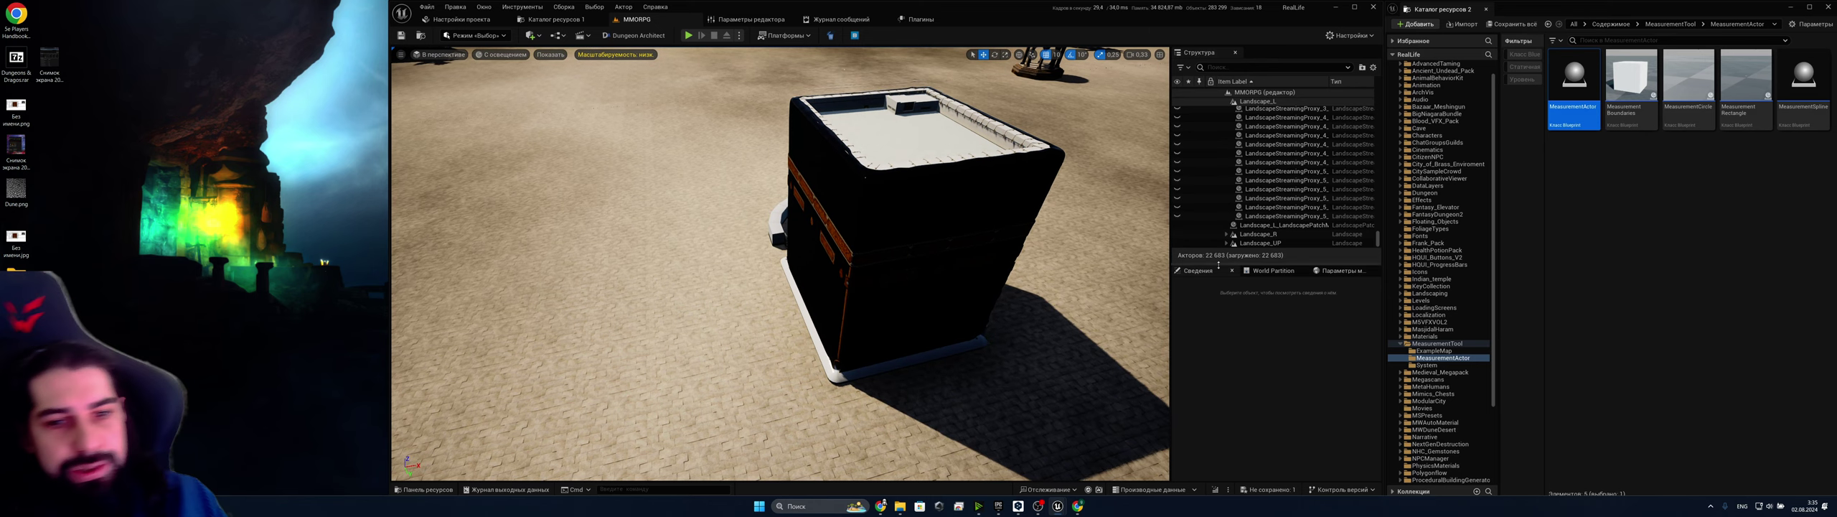
{"action": "left_click", "coordinate": [1273, 271]}
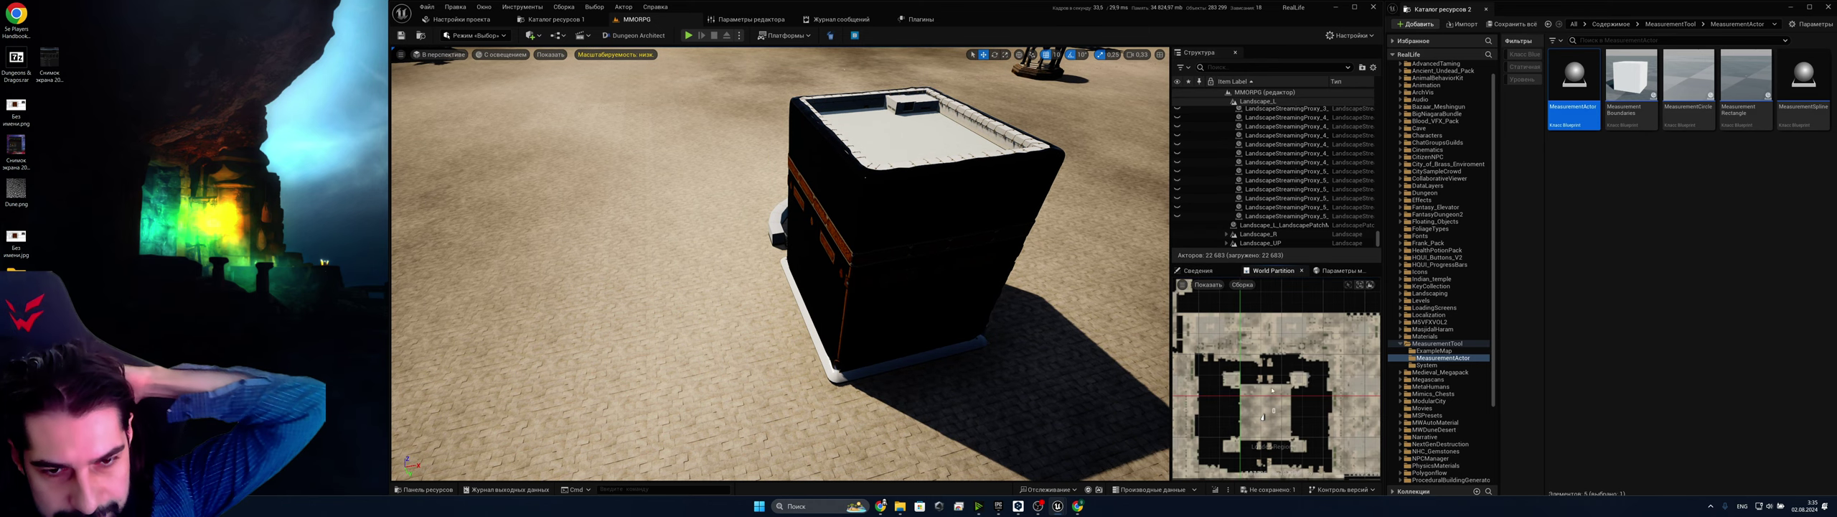
{"action": "scroll", "coordinate": [1267, 386], "scroll_direction": "up", "scroll_amount": 6}
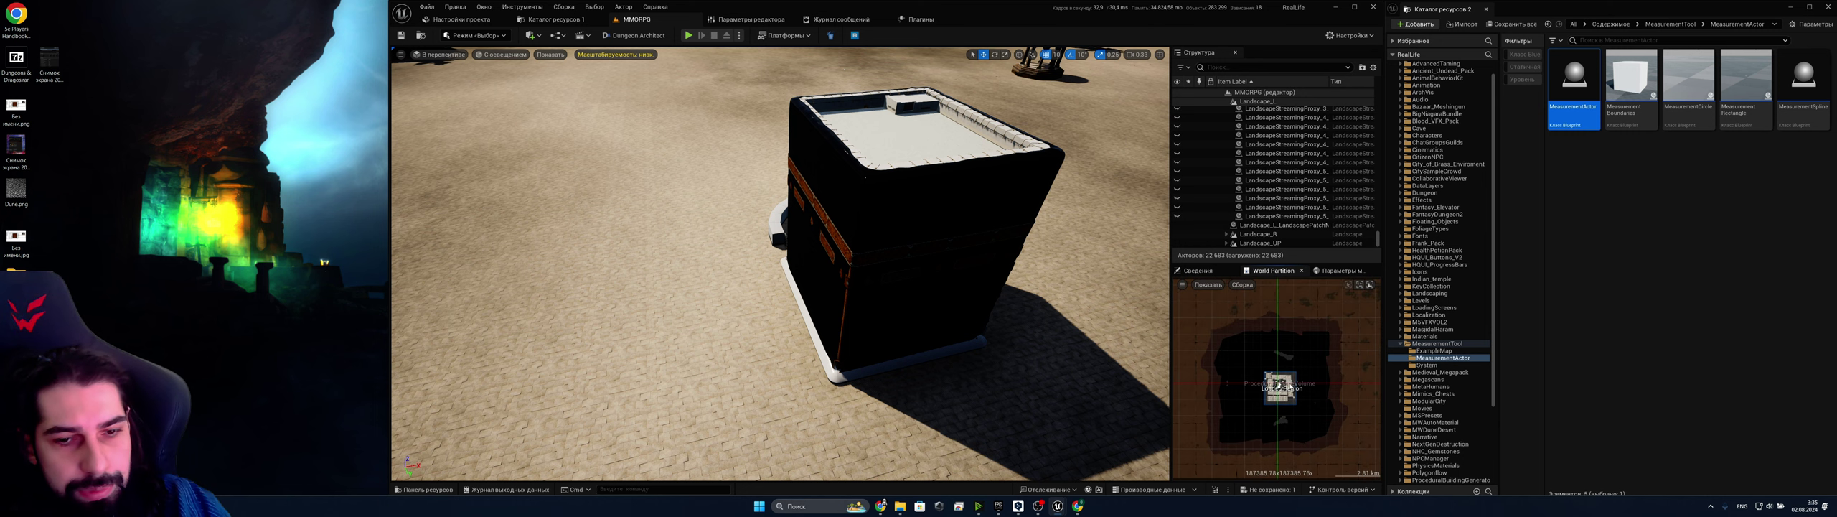
{"action": "scroll", "coordinate": [1284, 392], "scroll_direction": "down", "scroll_amount": 2}
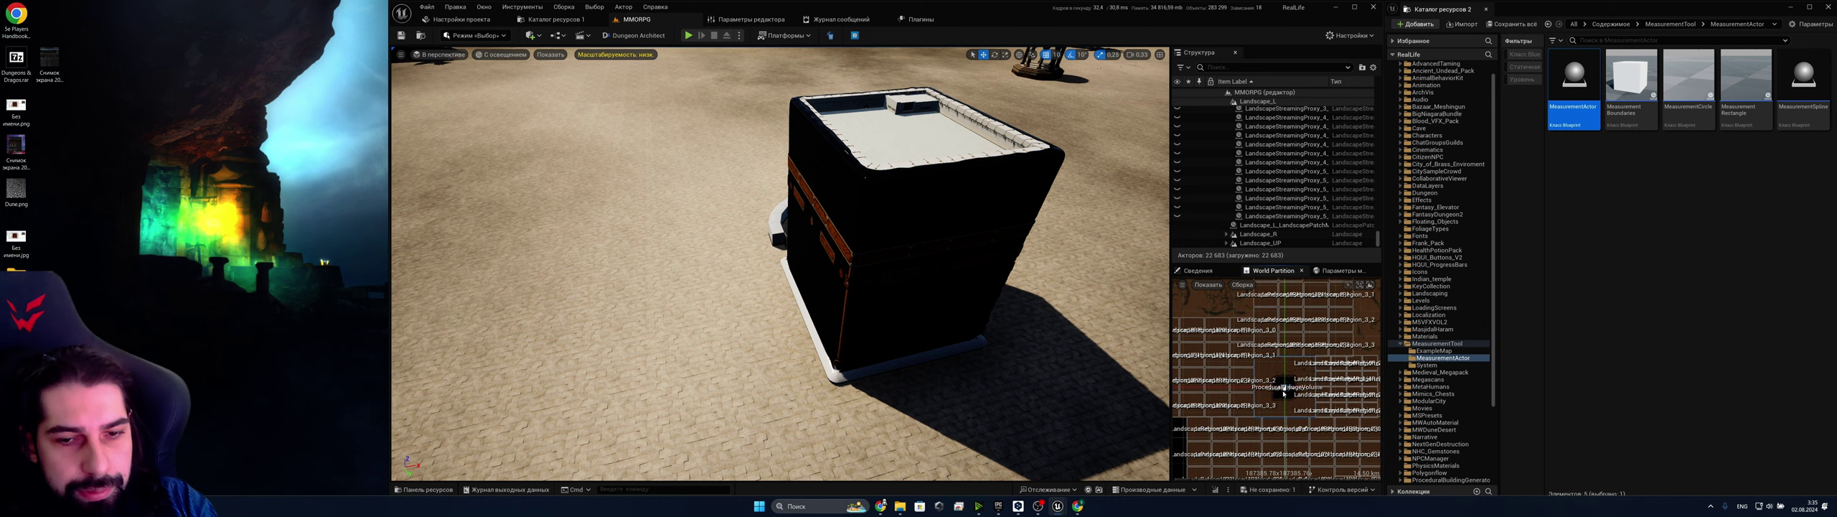
{"action": "key", "text": "d"}
{"action": "right_click_drag", "start_coordinate": [947, 259], "coordinate": [881, 246]}
{"action": "scroll", "coordinate": [1320, 416], "scroll_direction": "down", "scroll_amount": 1}
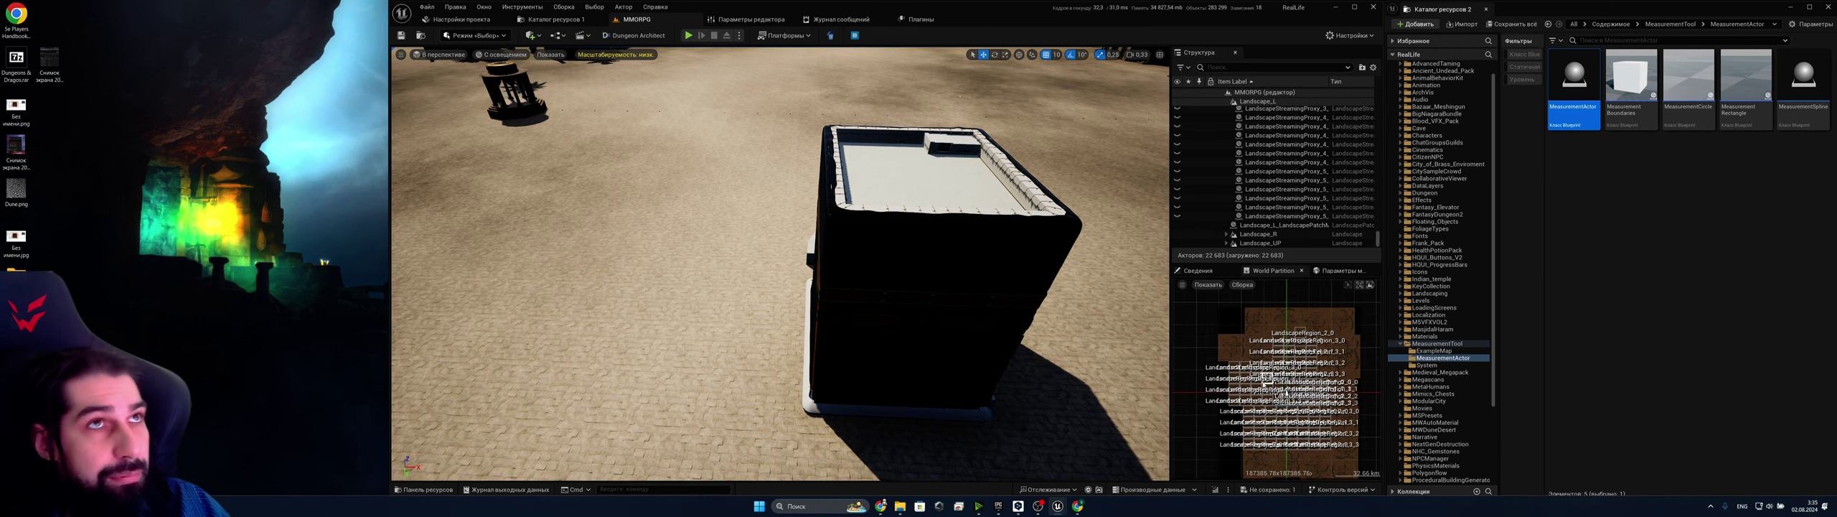
Switch to Chrome and open Google Maps in a new tab from the Google apps list
{"action": "left_click", "coordinate": [880, 506]}
{"action": "left_click", "coordinate": [1205, 12]}
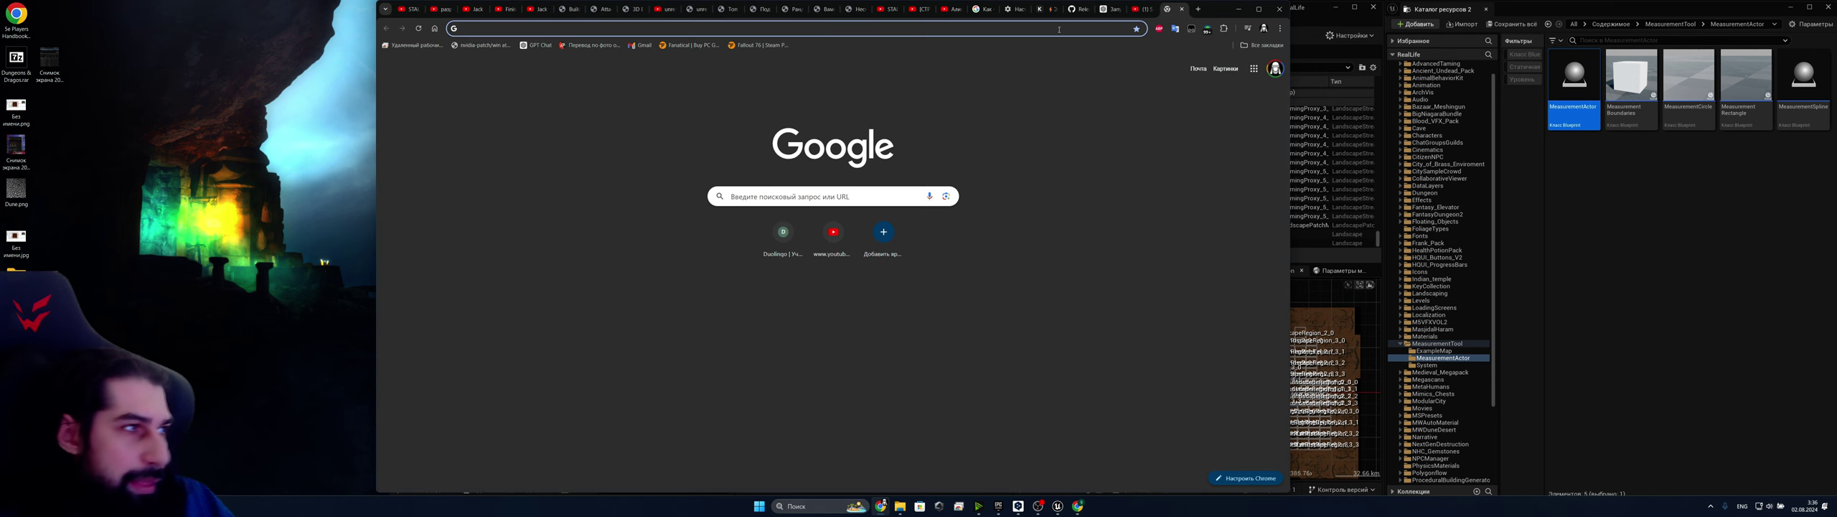
{"action": "type", "text": "y"}
{"action": "key", "text": "BackSpace"}
{"action": "key", "text": "BackSpace"}
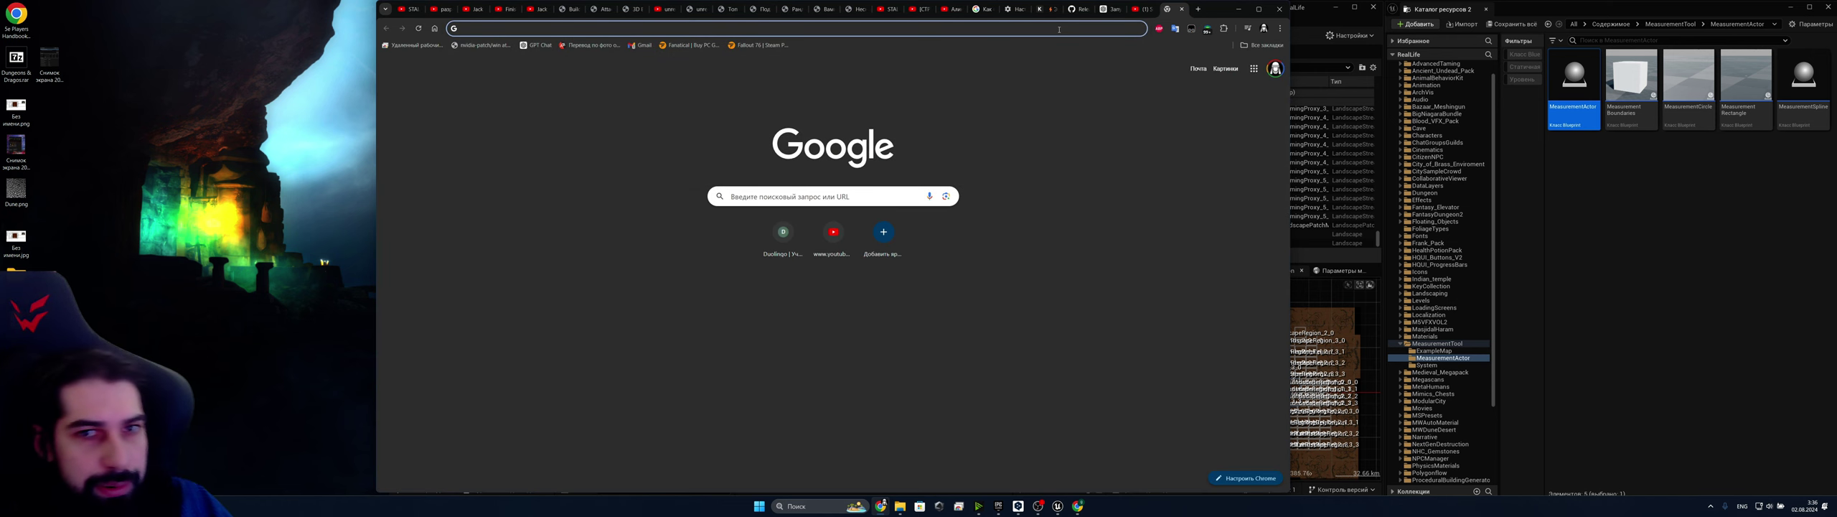
{"action": "left_click", "coordinate": [1254, 68]}
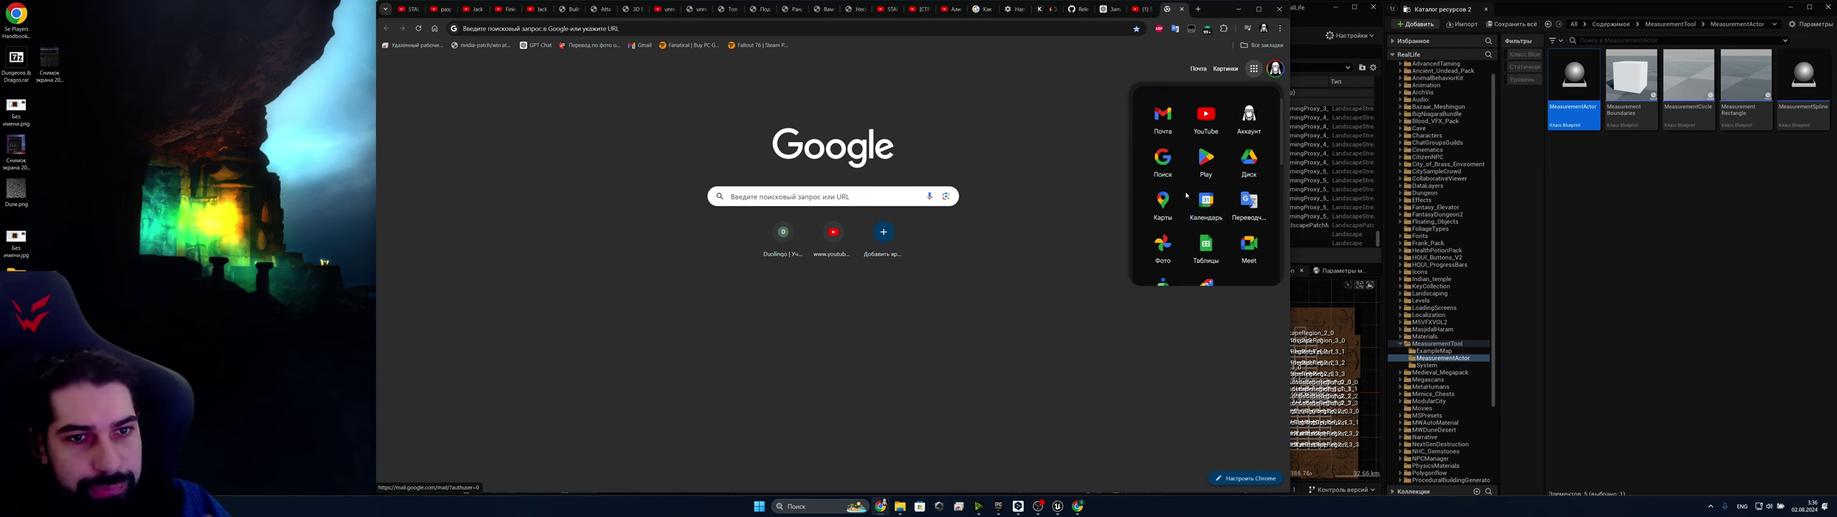
{"action": "scroll", "coordinate": [1187, 195], "scroll_direction": "down", "scroll_amount": 5}
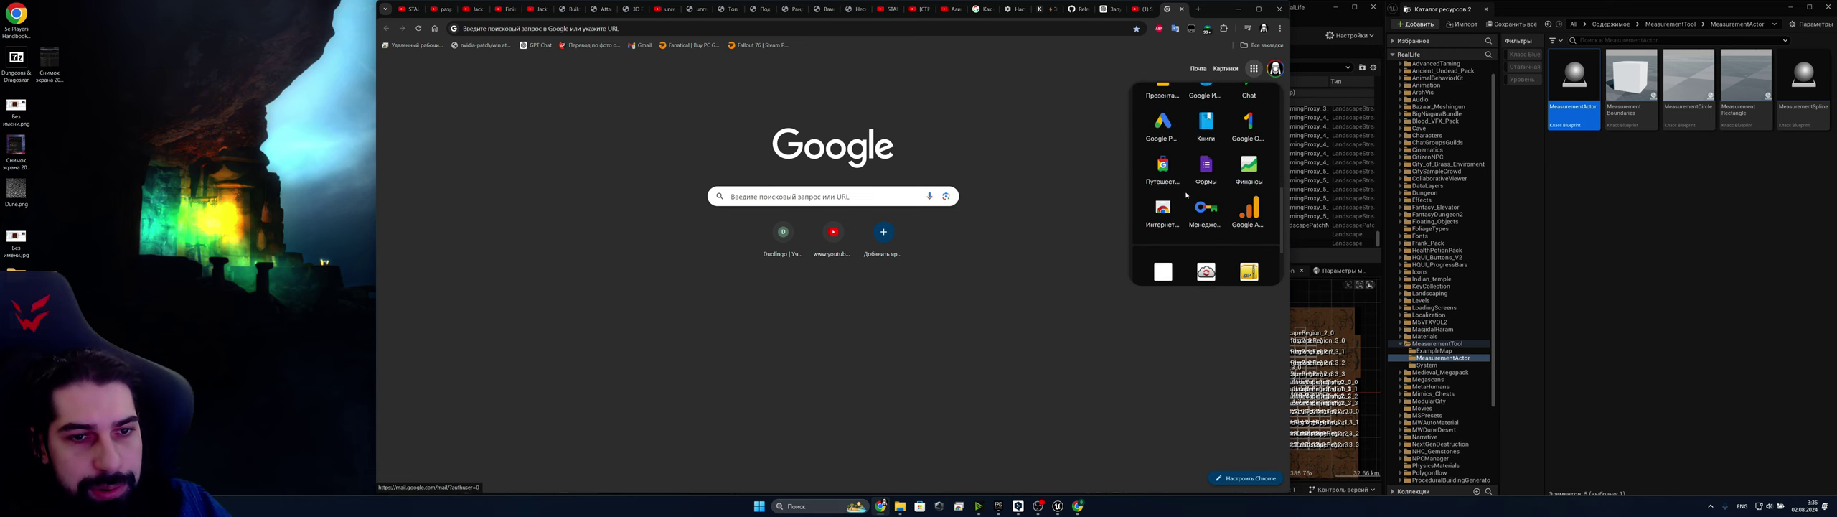
{"action": "scroll", "coordinate": [1187, 195], "scroll_direction": "up", "scroll_amount": 5}
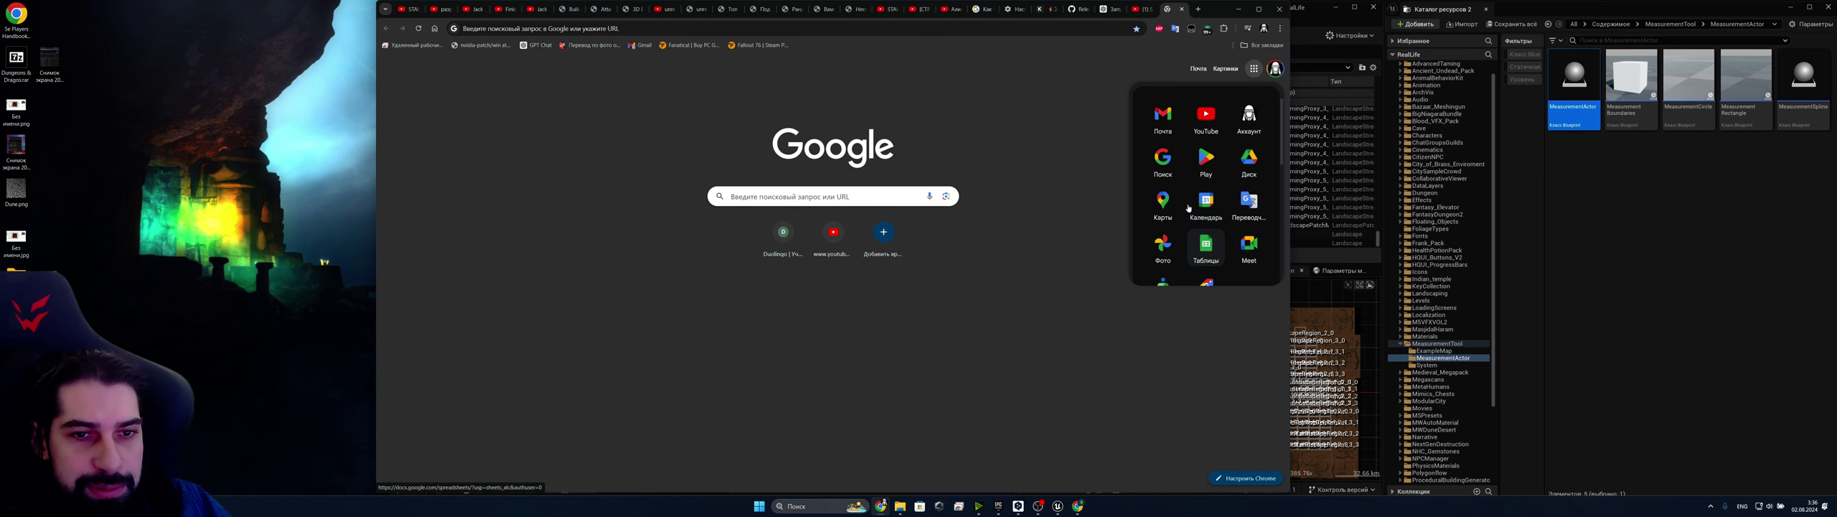
{"action": "left_click", "coordinate": [1163, 202]}
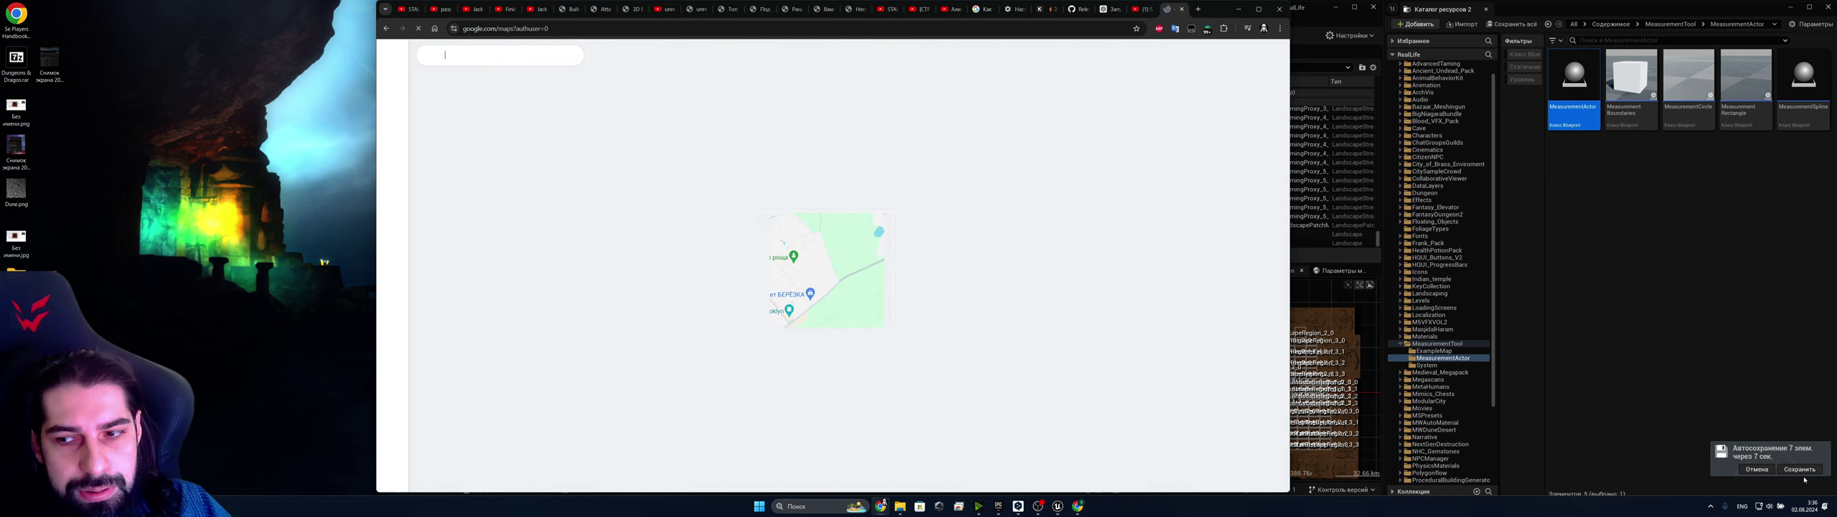
Open Мекка from the recent Google Maps searches and show the surrounding region as far as Джидда
{"action": "left_click", "coordinate": [1321, 232]}
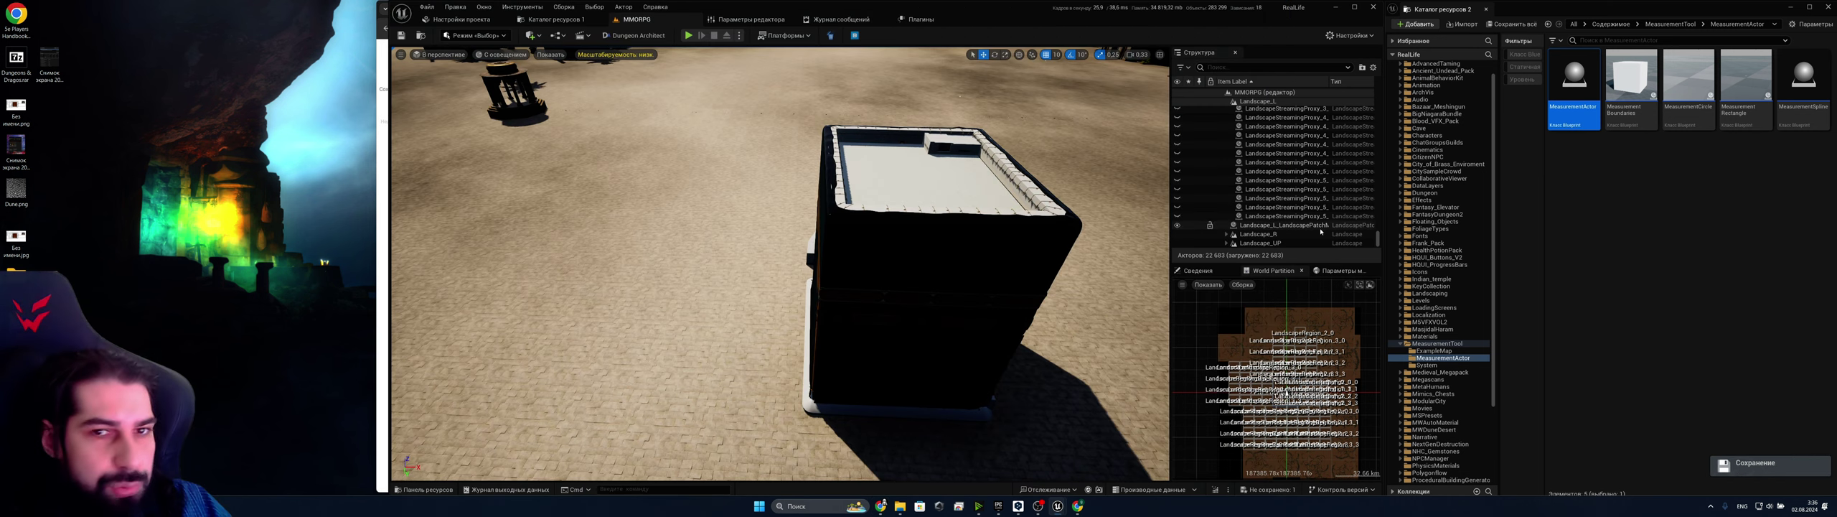
{"action": "left_click", "coordinate": [887, 510]}
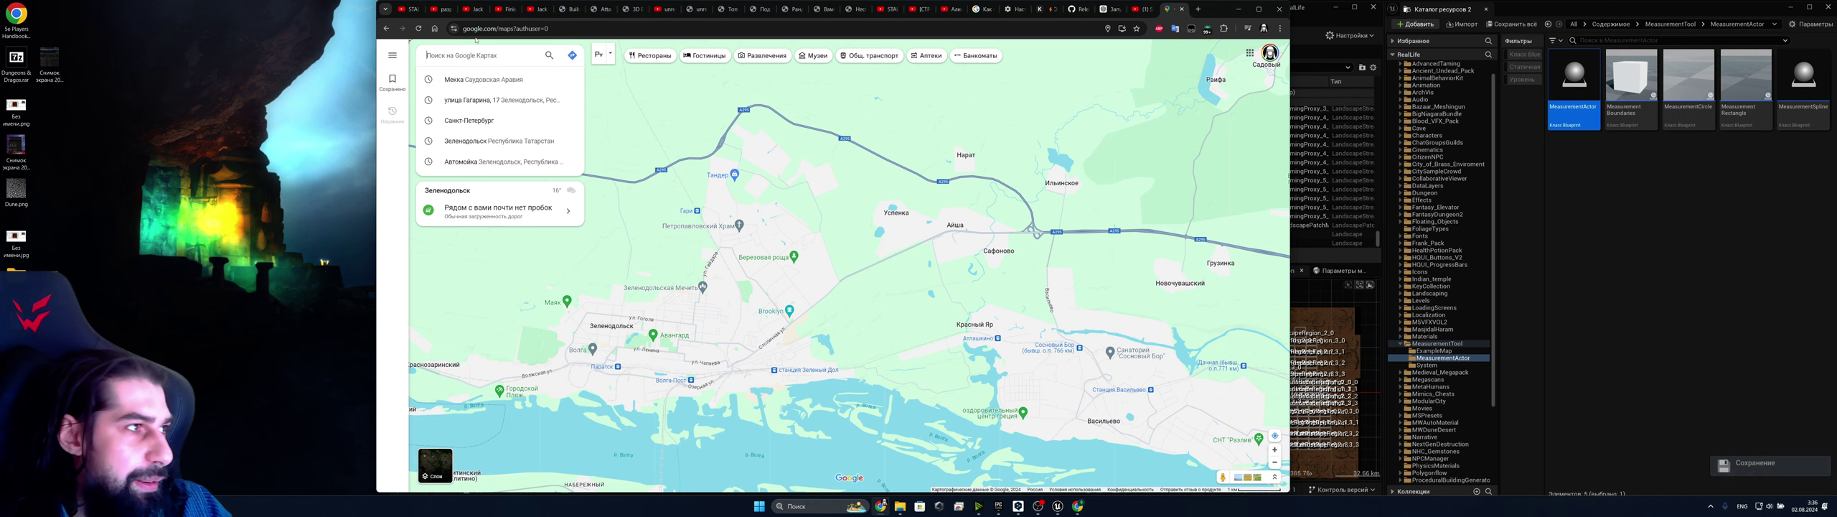
{"action": "left_click", "coordinate": [479, 79]}
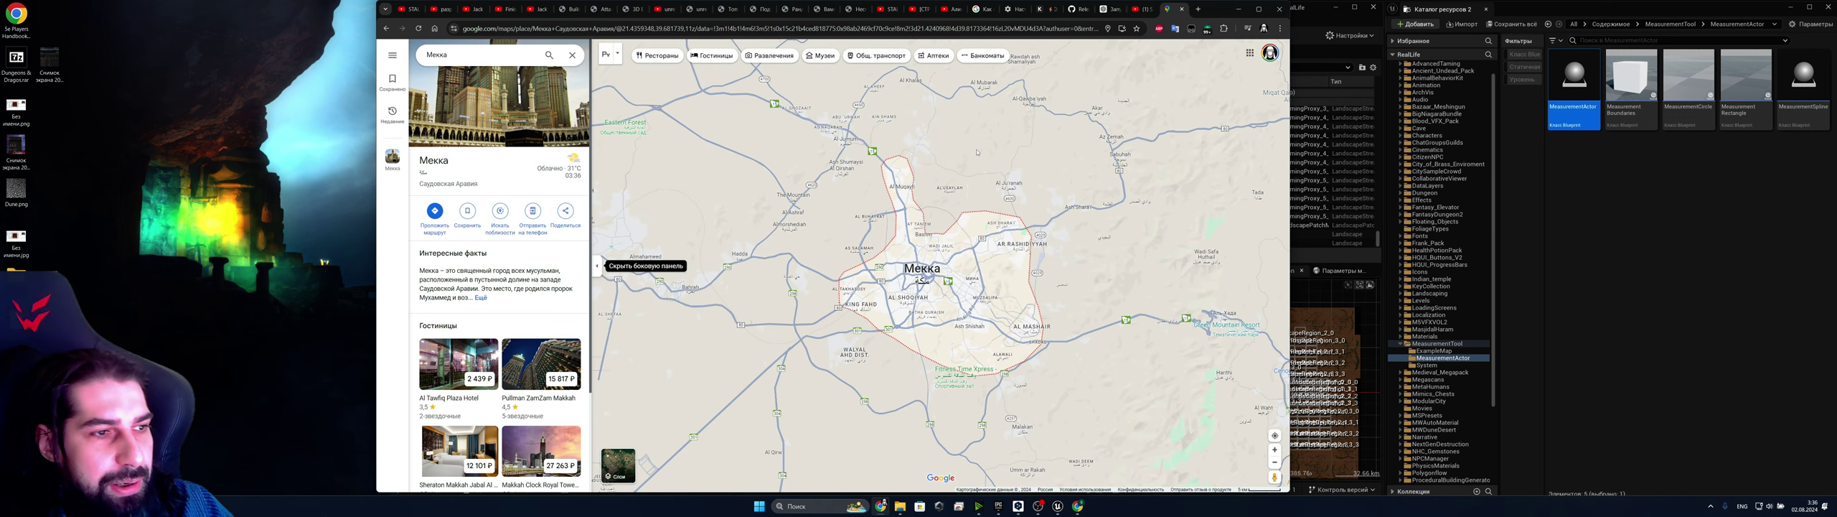
{"action": "scroll", "coordinate": [897, 287], "scroll_direction": "down", "scroll_amount": 3}
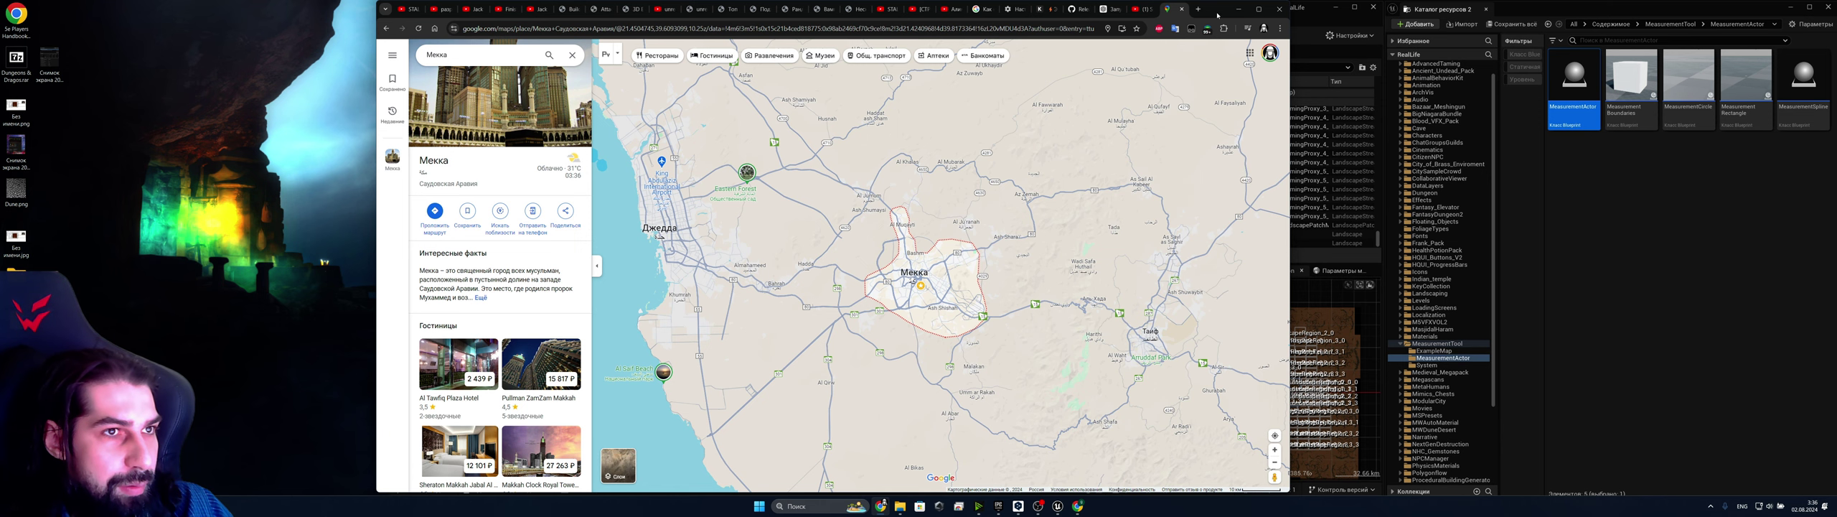
Snap the browser window to the neighbouring monitor so the map and the Unreal level are both visible
{"action": "key", "text": "super+Left"}
{"action": "key", "text": "super+Left"}
{"action": "key", "text": "super+Left"}
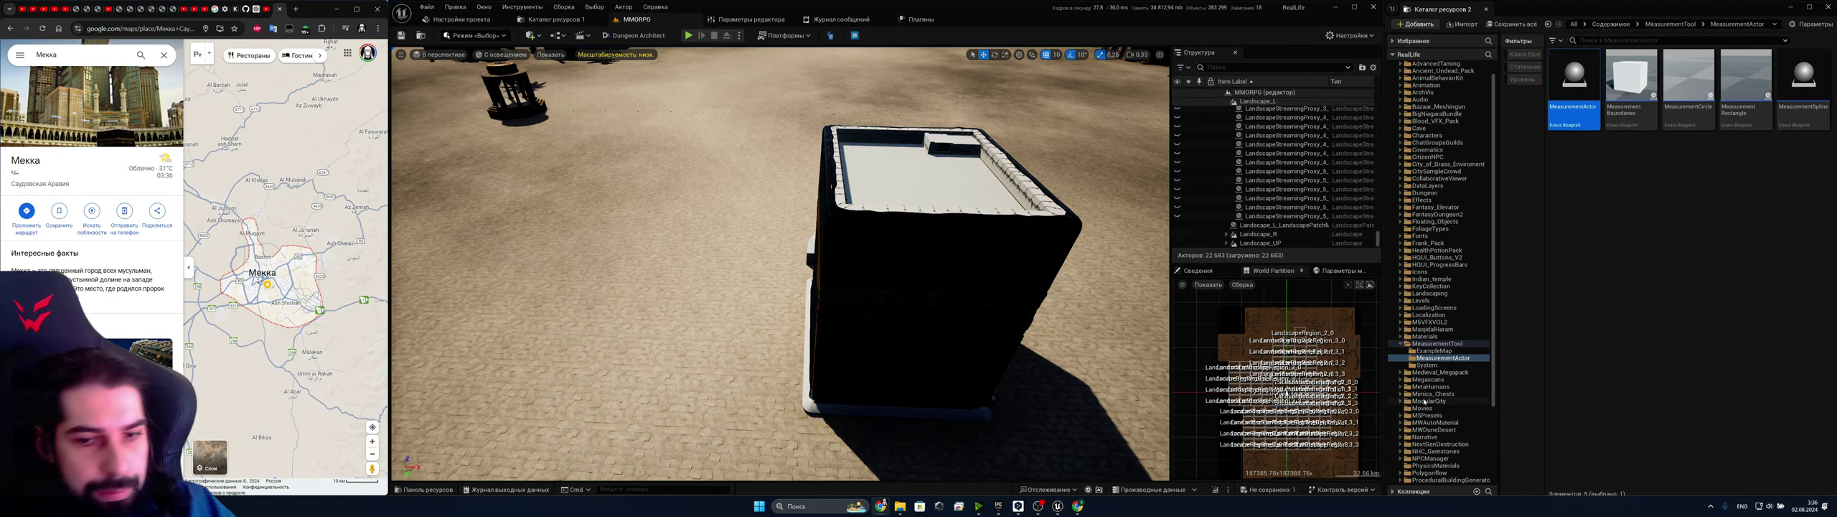
Check the landscape's extent in the World Partition map, and switch Google Maps to satellite imagery for comparison
{"action": "scroll", "coordinate": [1323, 359], "scroll_direction": "up", "scroll_amount": 8}
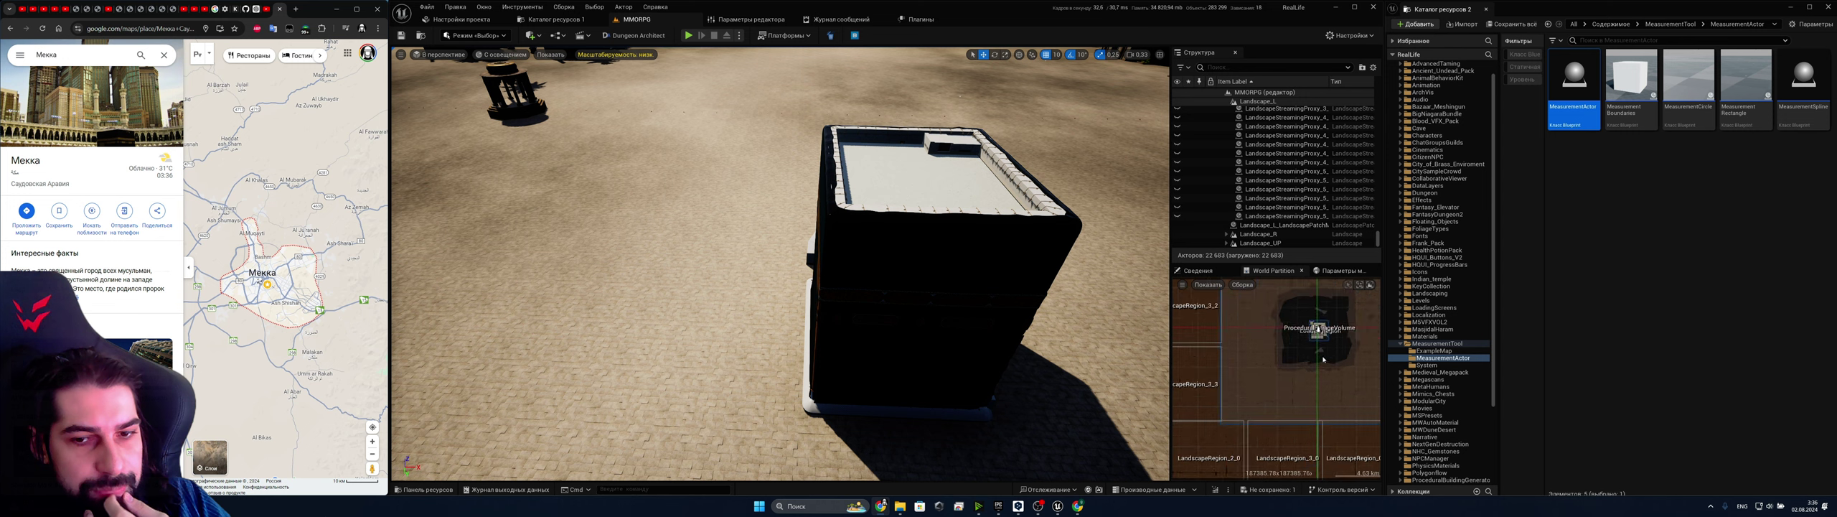
{"action": "scroll", "coordinate": [1314, 345], "scroll_direction": "down", "scroll_amount": 5}
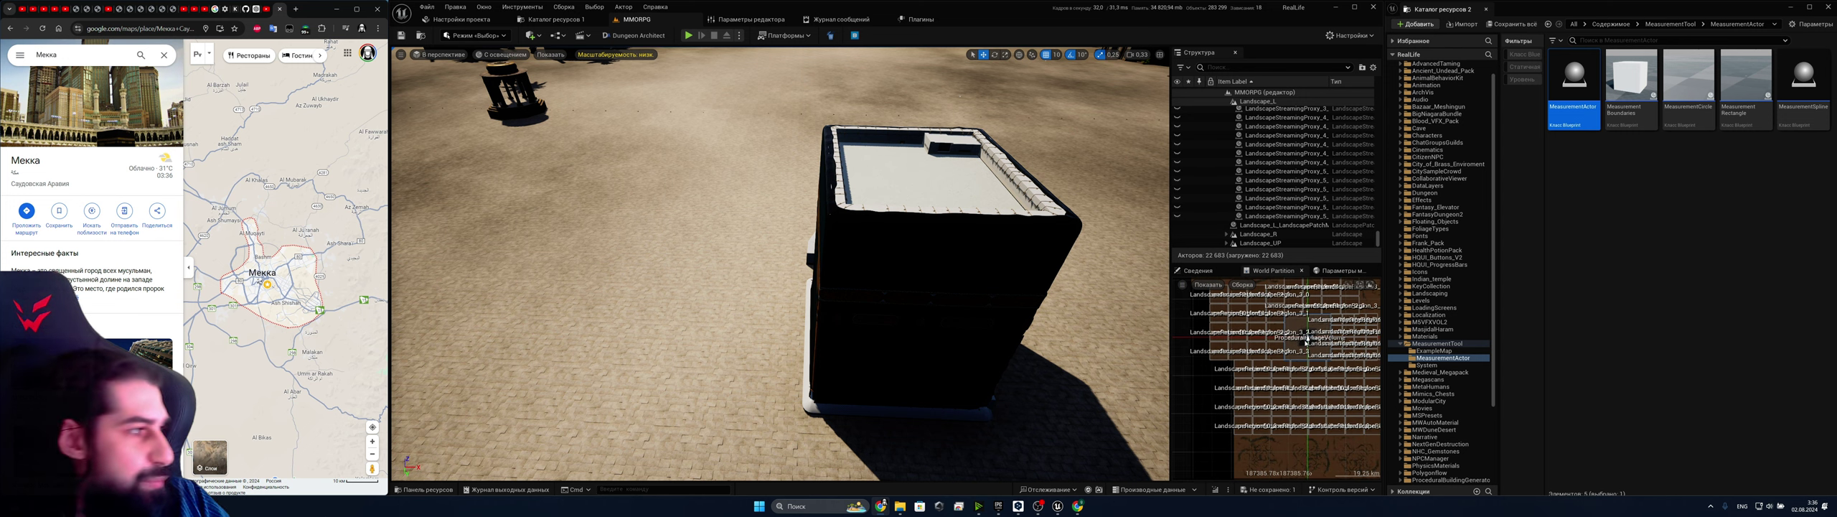
{"action": "left_click", "coordinate": [214, 461]}
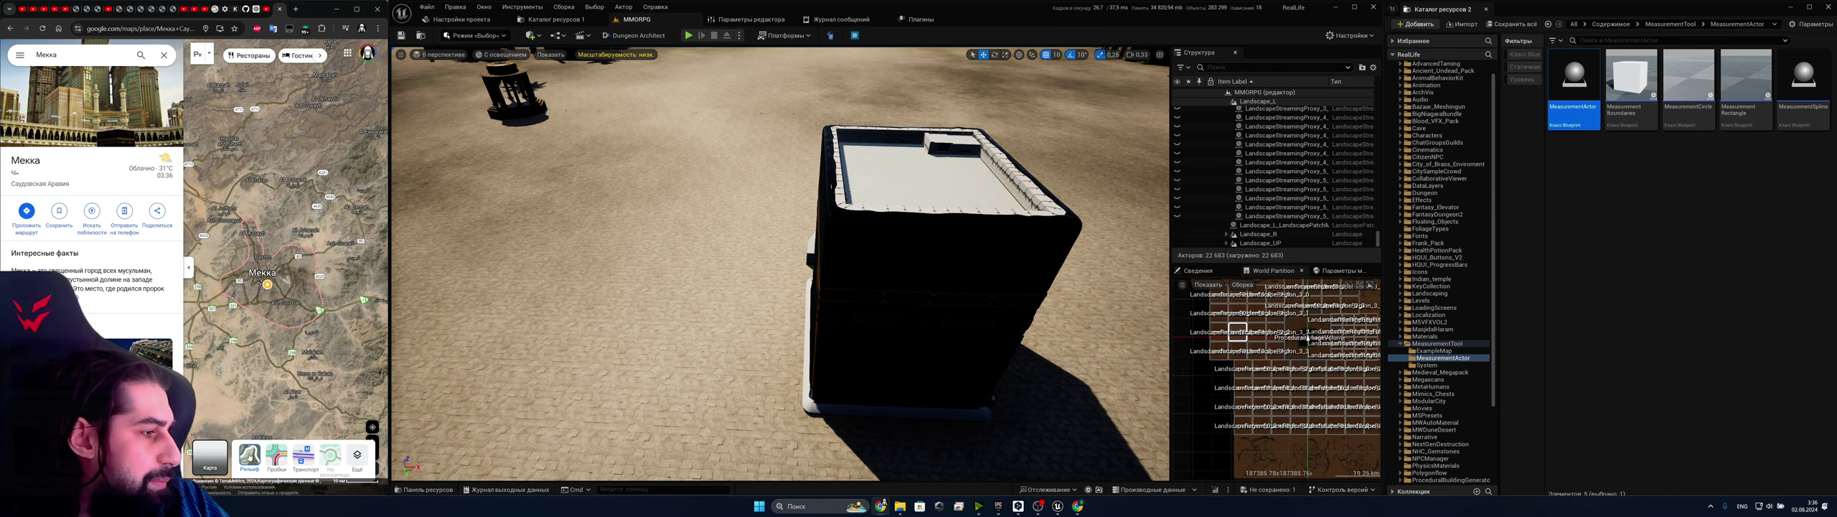
Hide the Мекка place details and examine the surrounding region and Red Sea coast in the satellite imagery
{"action": "right_click", "coordinate": [276, 345]}
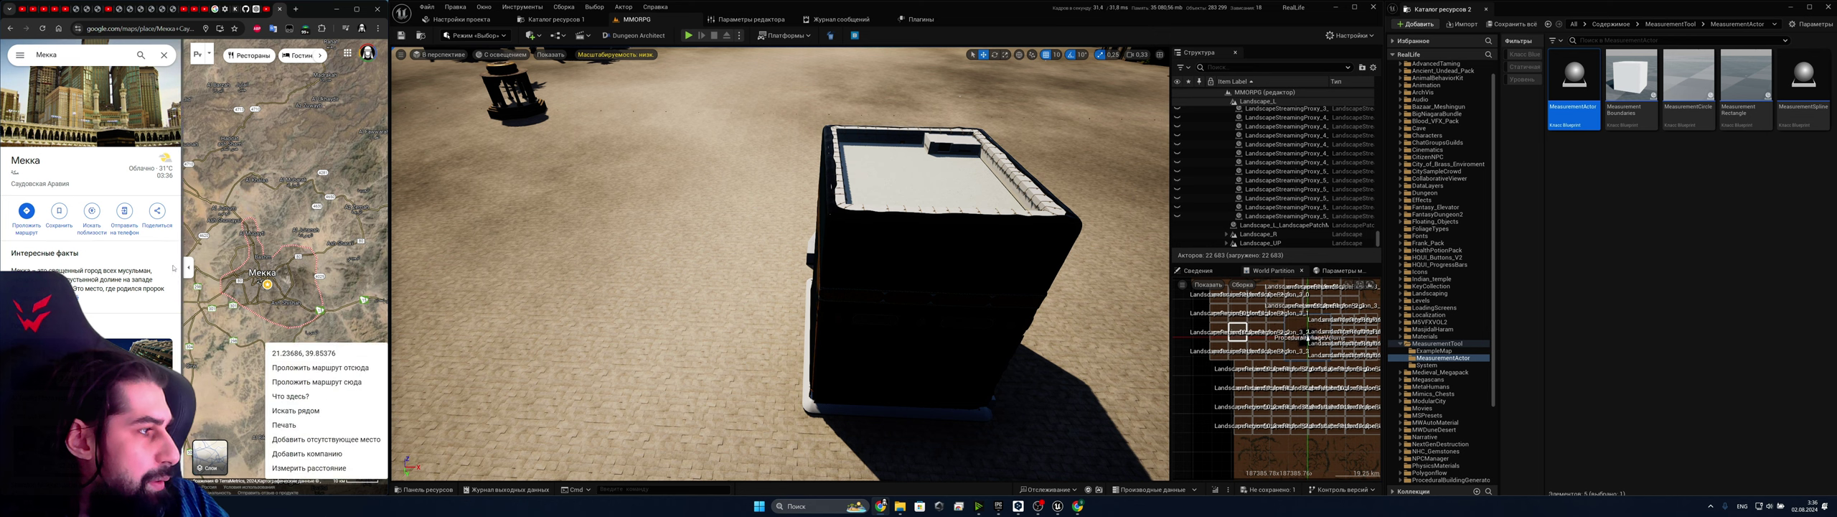
{"action": "left_click", "coordinate": [188, 268]}
{"action": "scroll", "coordinate": [272, 292], "scroll_direction": "down", "scroll_amount": 2}
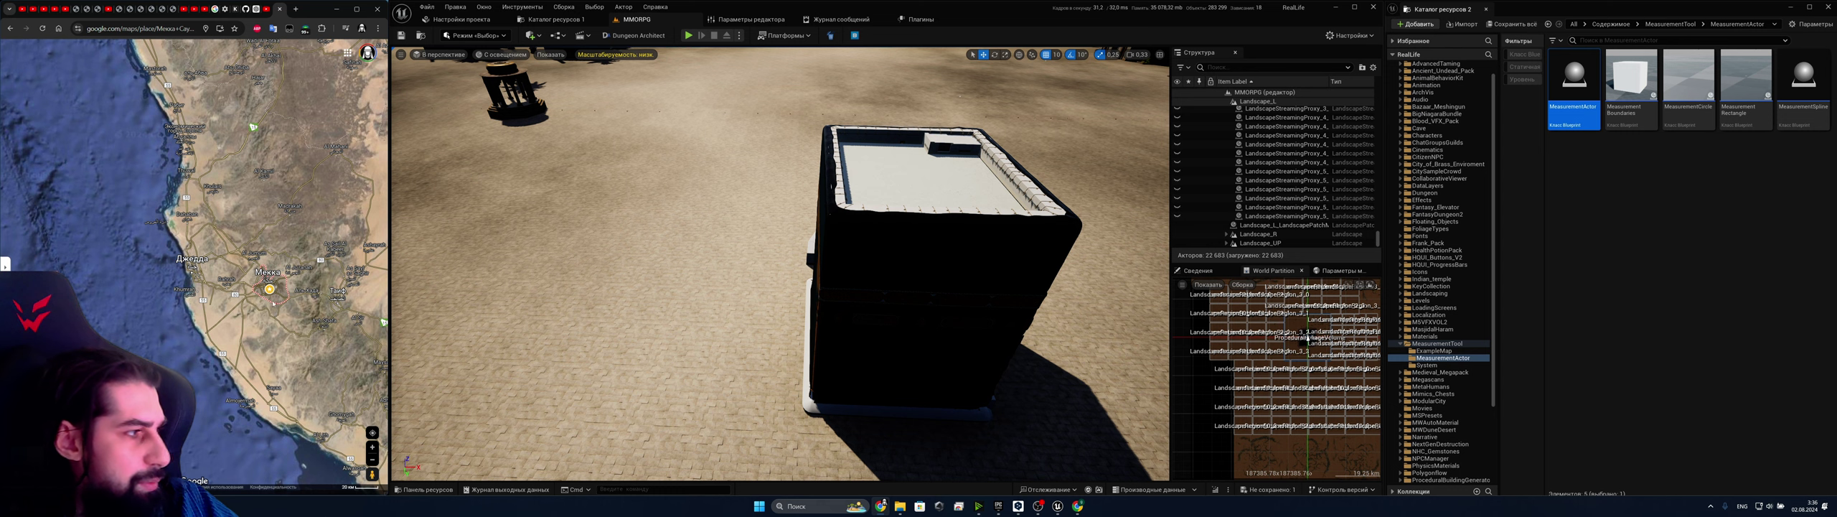
{"action": "scroll", "coordinate": [273, 294], "scroll_direction": "up", "scroll_amount": 2}
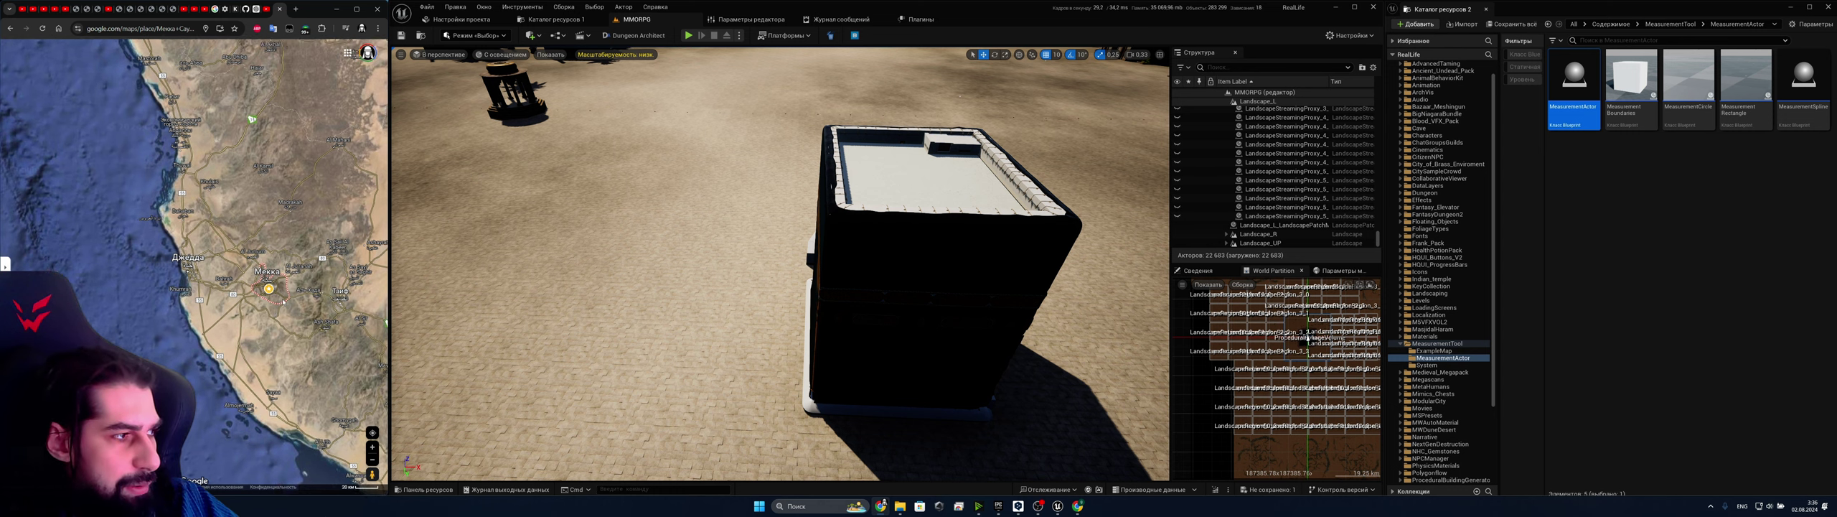
{"action": "scroll", "coordinate": [259, 284], "scroll_direction": "down", "scroll_amount": 2}
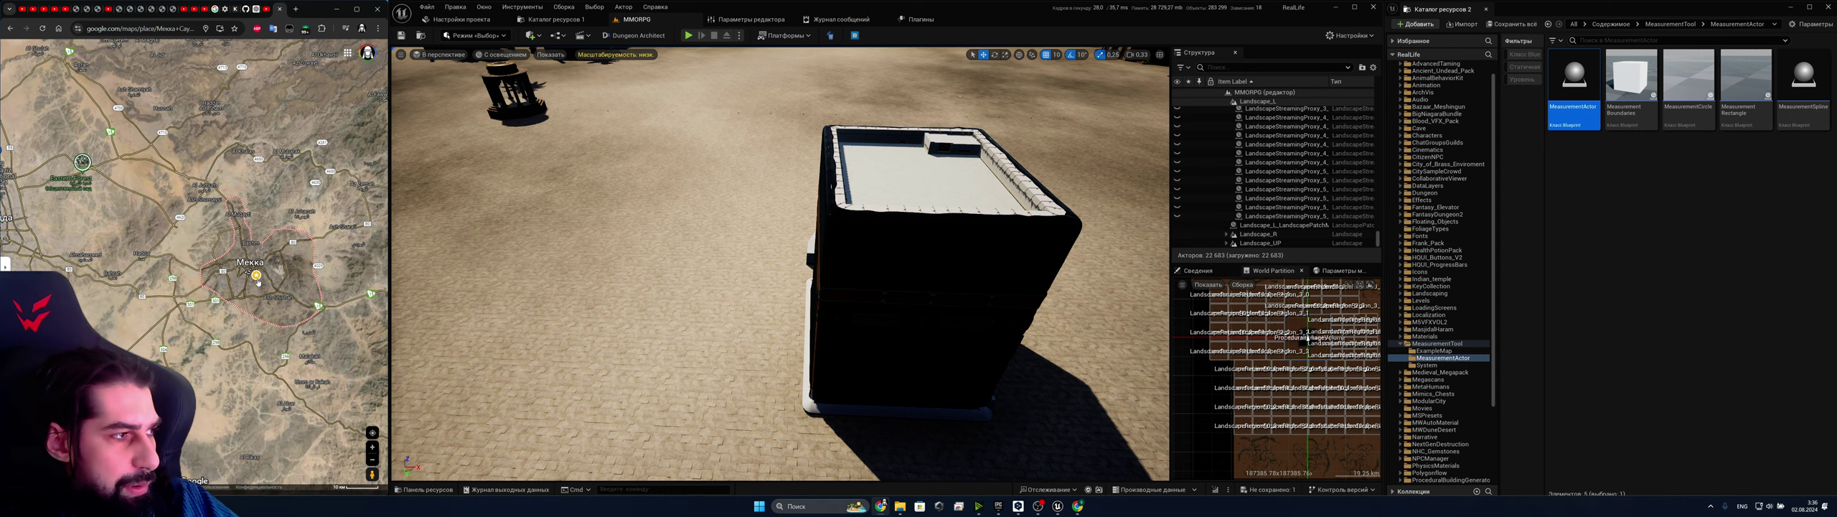
{"action": "scroll", "coordinate": [263, 283], "scroll_direction": "down", "scroll_amount": 3}
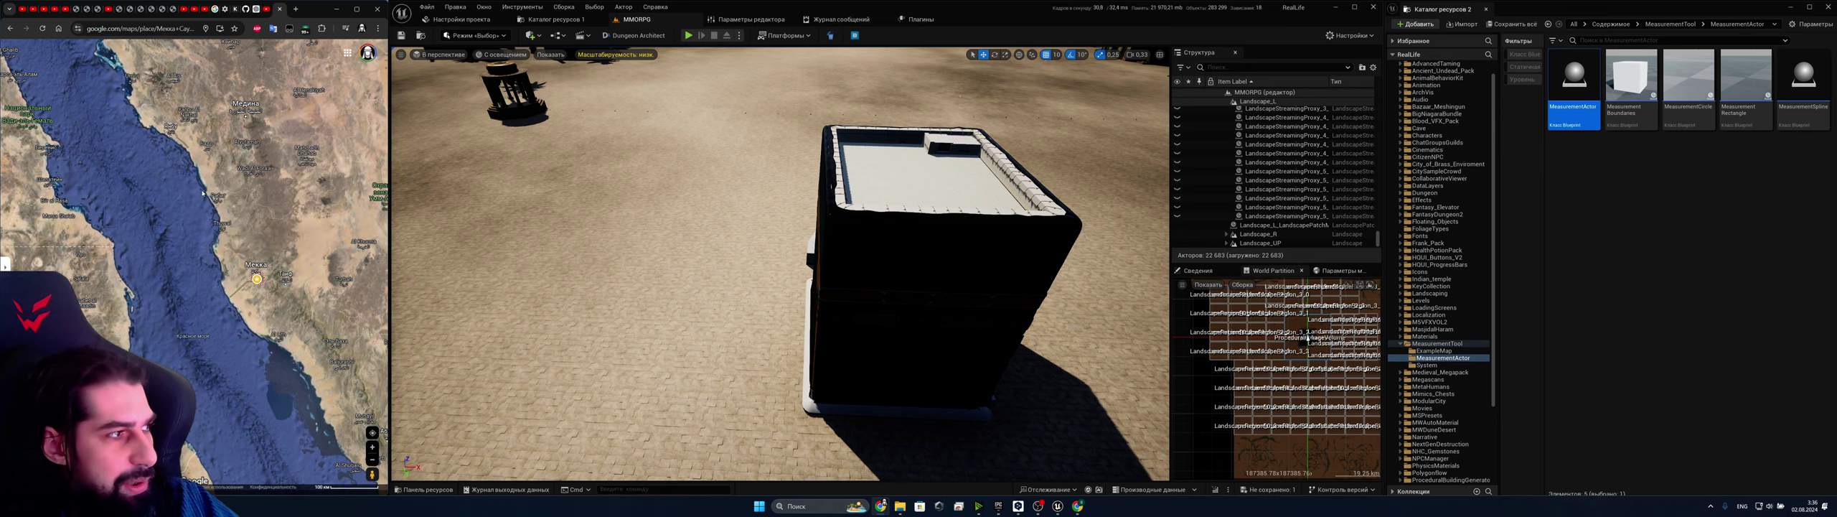
Locate the Kaaba in the satellite imagery and examine its orientation within the mosque courtyard
{"action": "scroll", "coordinate": [294, 315], "scroll_direction": "up", "scroll_amount": 5}
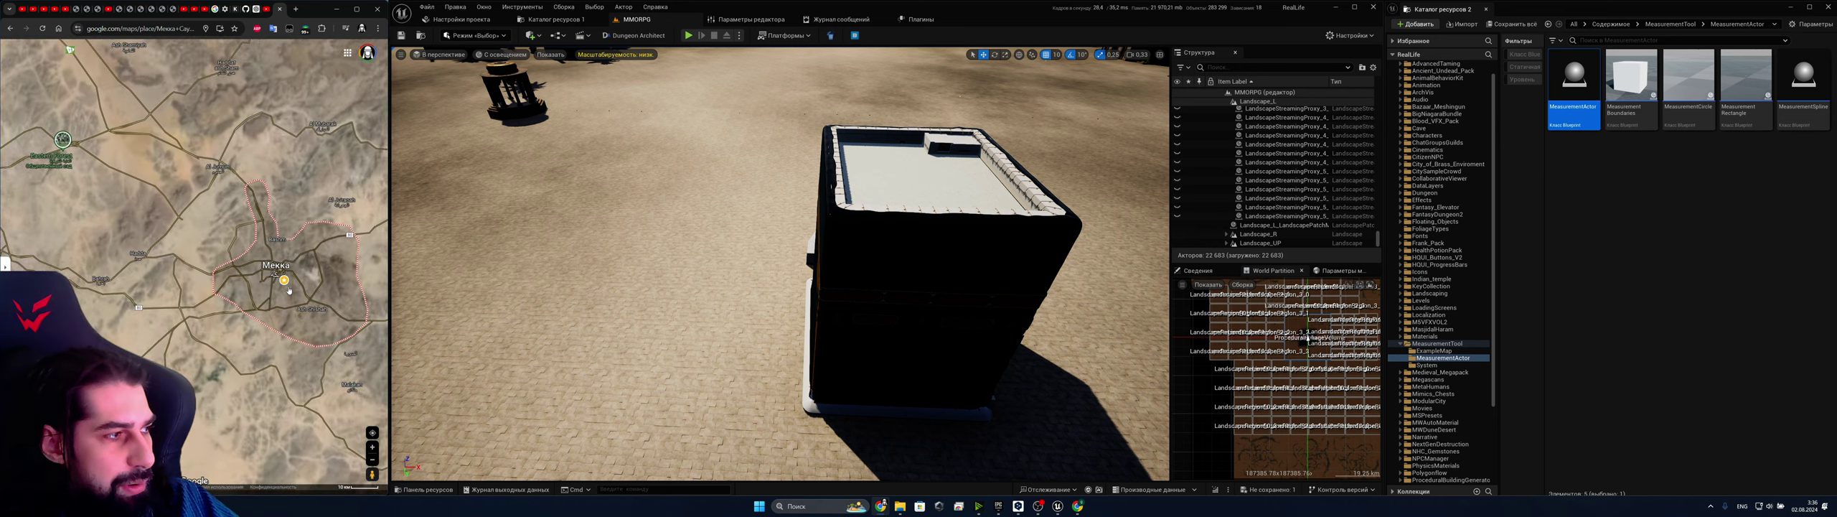
{"action": "scroll", "coordinate": [287, 277], "scroll_direction": "up", "scroll_amount": 7}
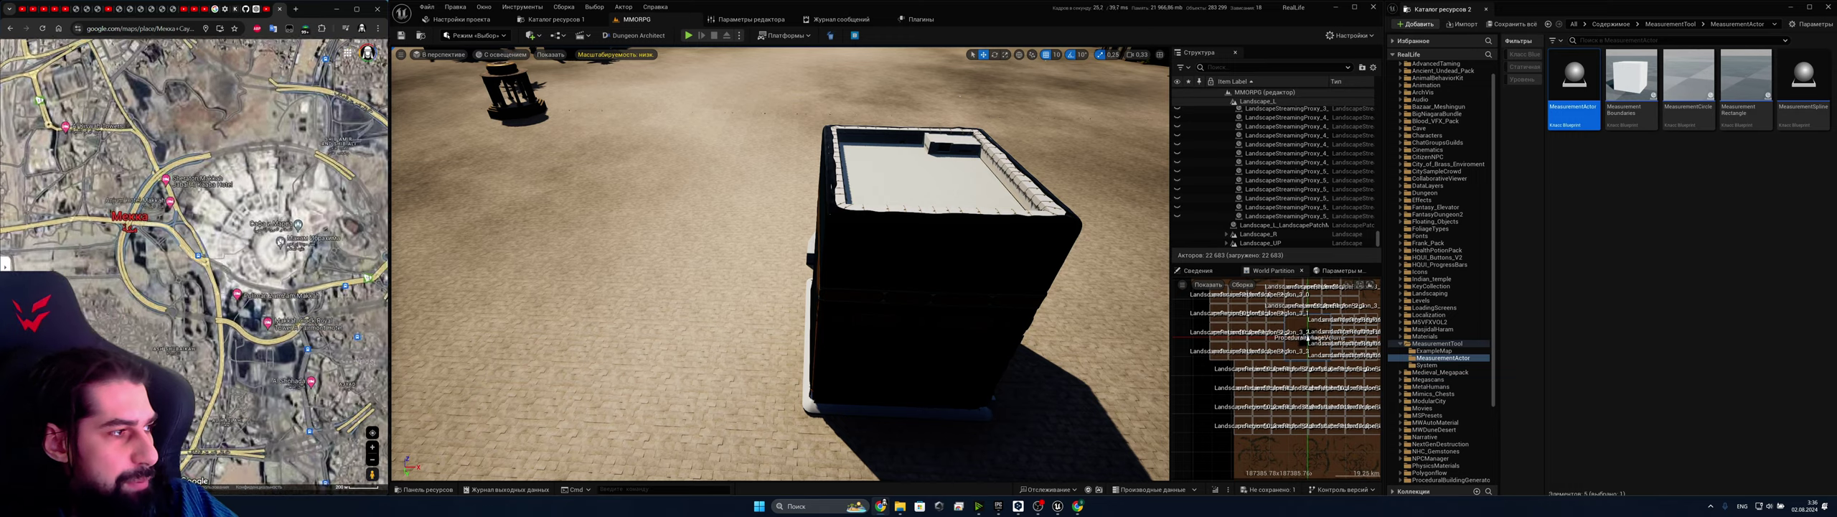
{"action": "scroll", "coordinate": [287, 274], "scroll_direction": "up", "scroll_amount": 4}
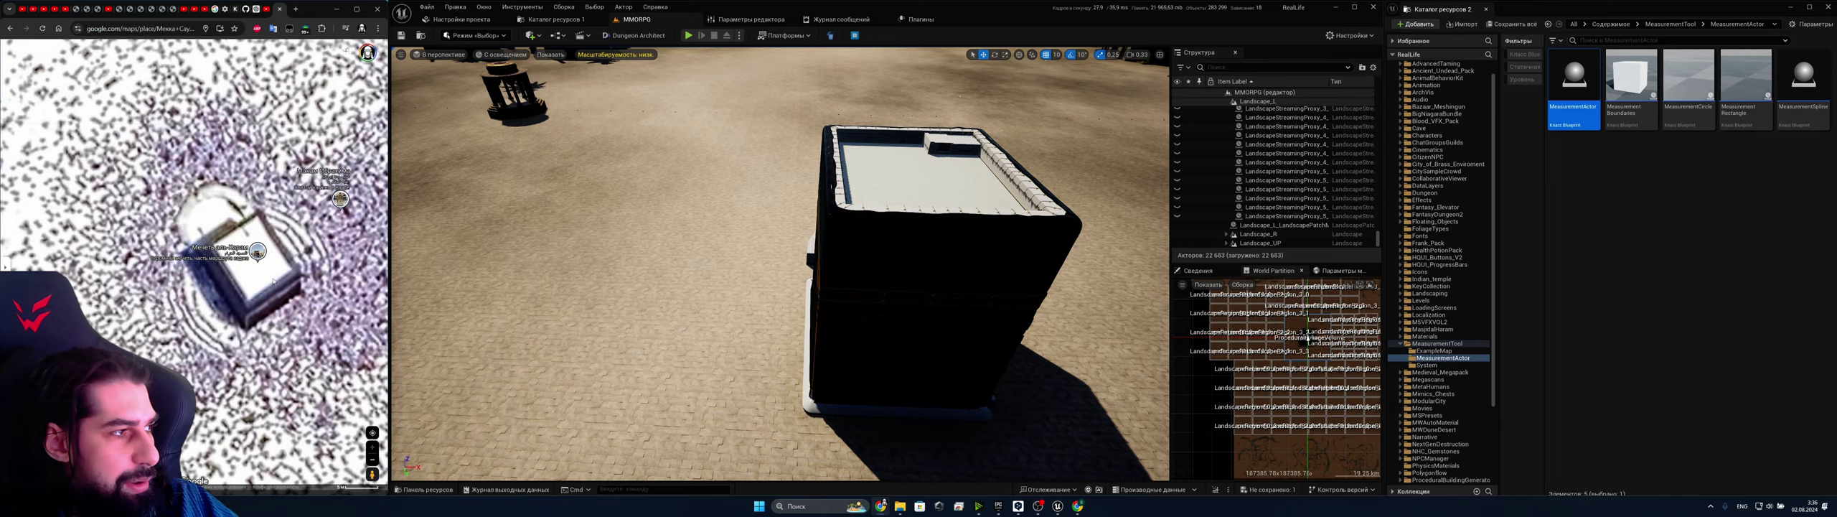
{"action": "scroll", "coordinate": [276, 278], "scroll_direction": "up", "scroll_amount": 2}
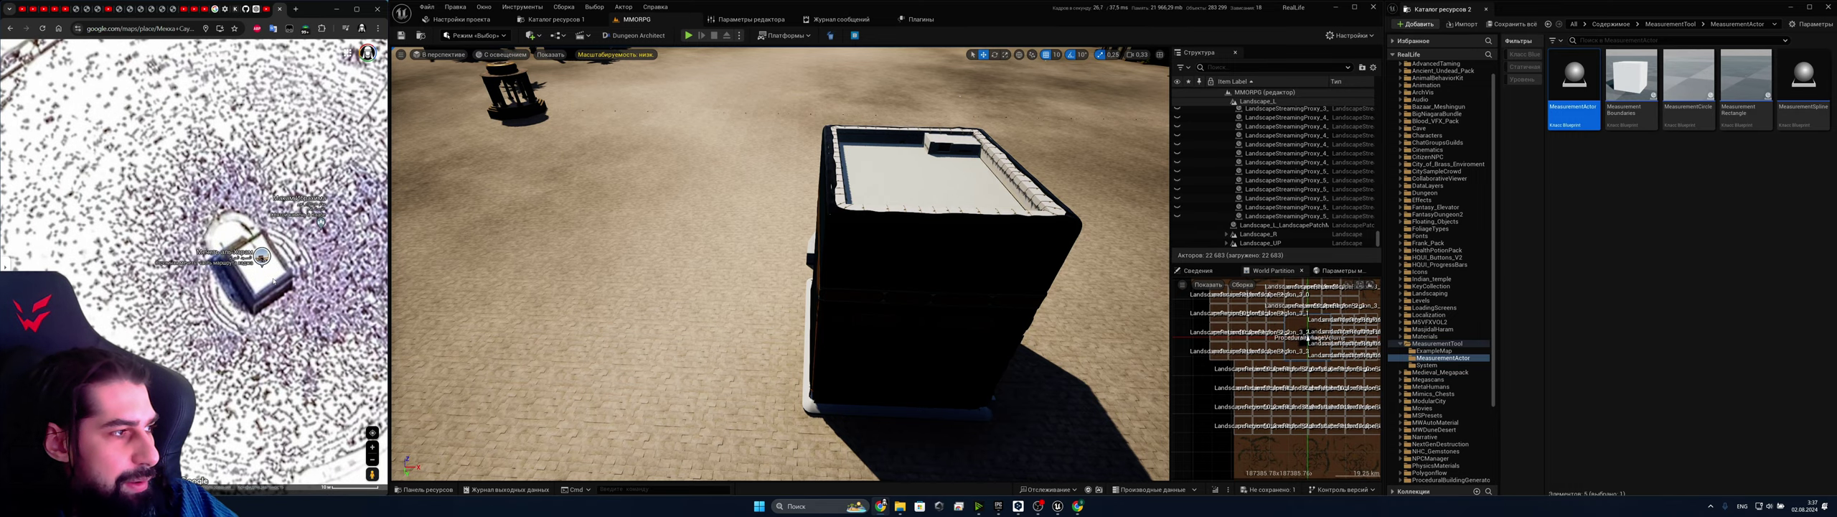
{"action": "scroll", "coordinate": [274, 280], "scroll_direction": "down", "scroll_amount": 3}
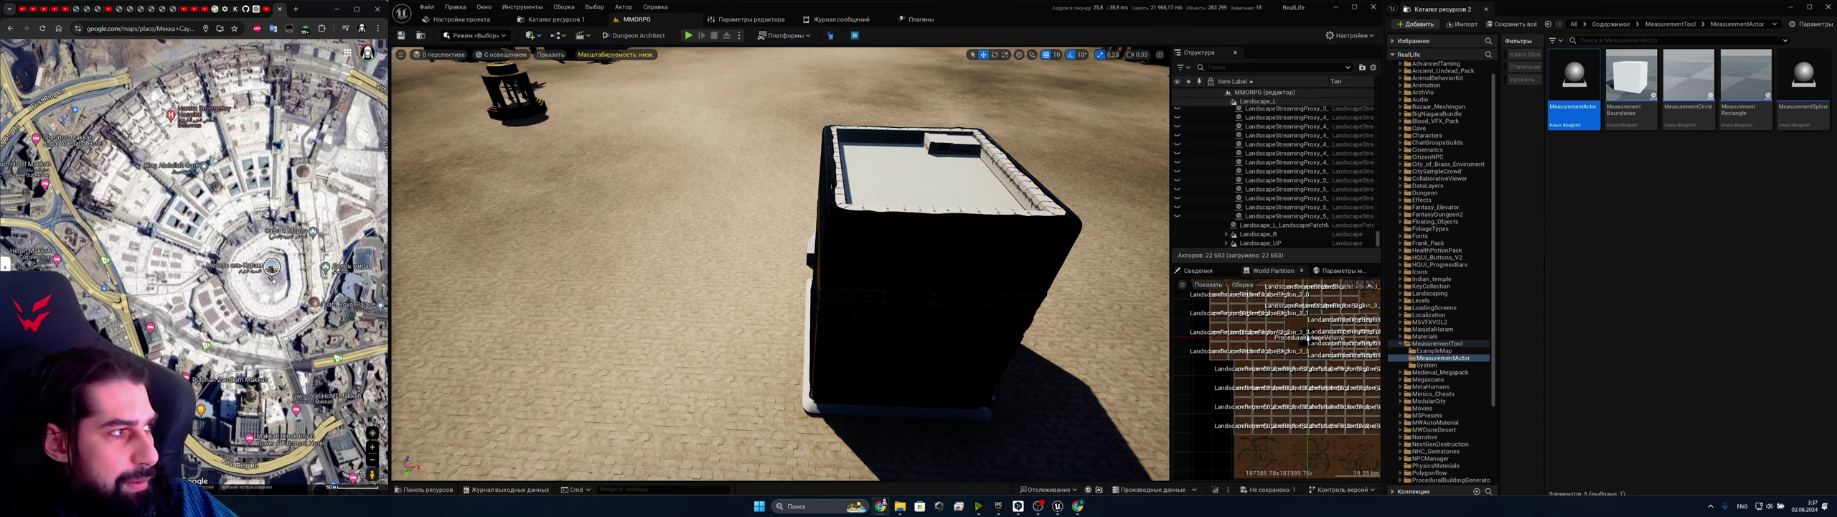
{"action": "scroll", "coordinate": [273, 280], "scroll_direction": "up", "scroll_amount": 2}
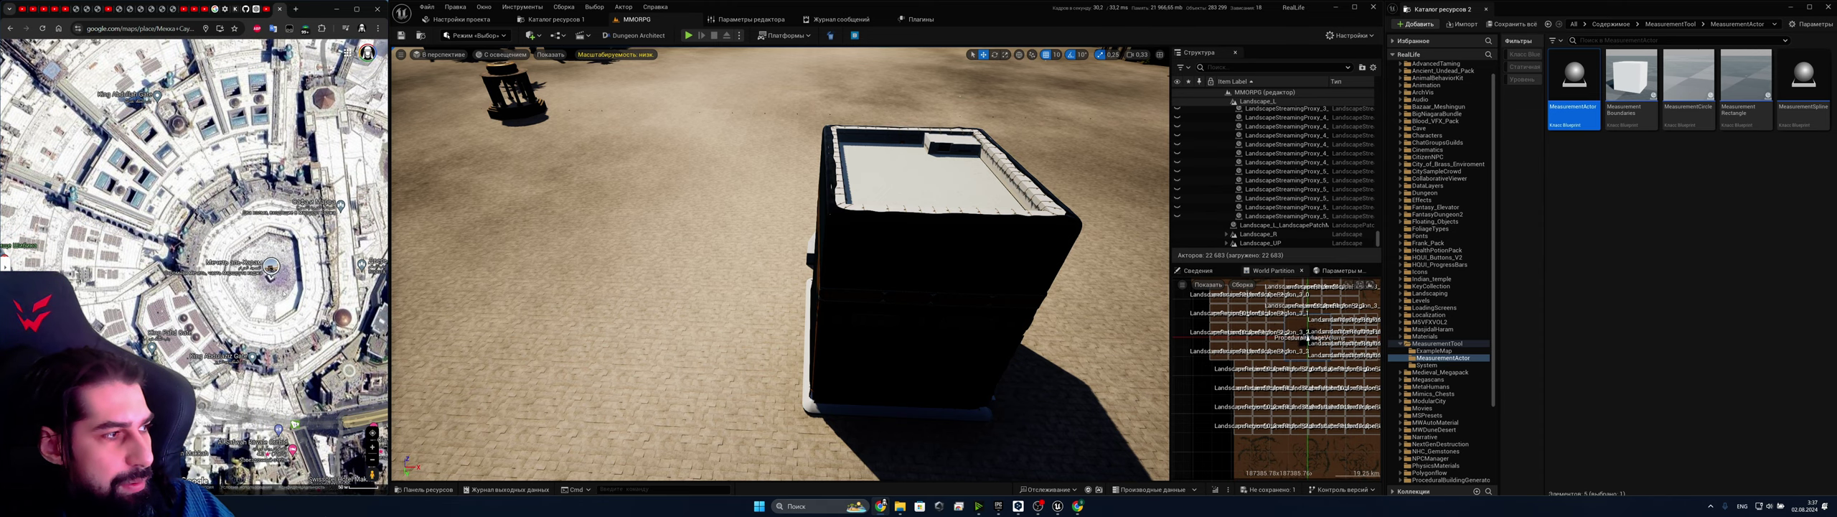
{"action": "scroll", "coordinate": [272, 283], "scroll_direction": "up", "scroll_amount": 5}
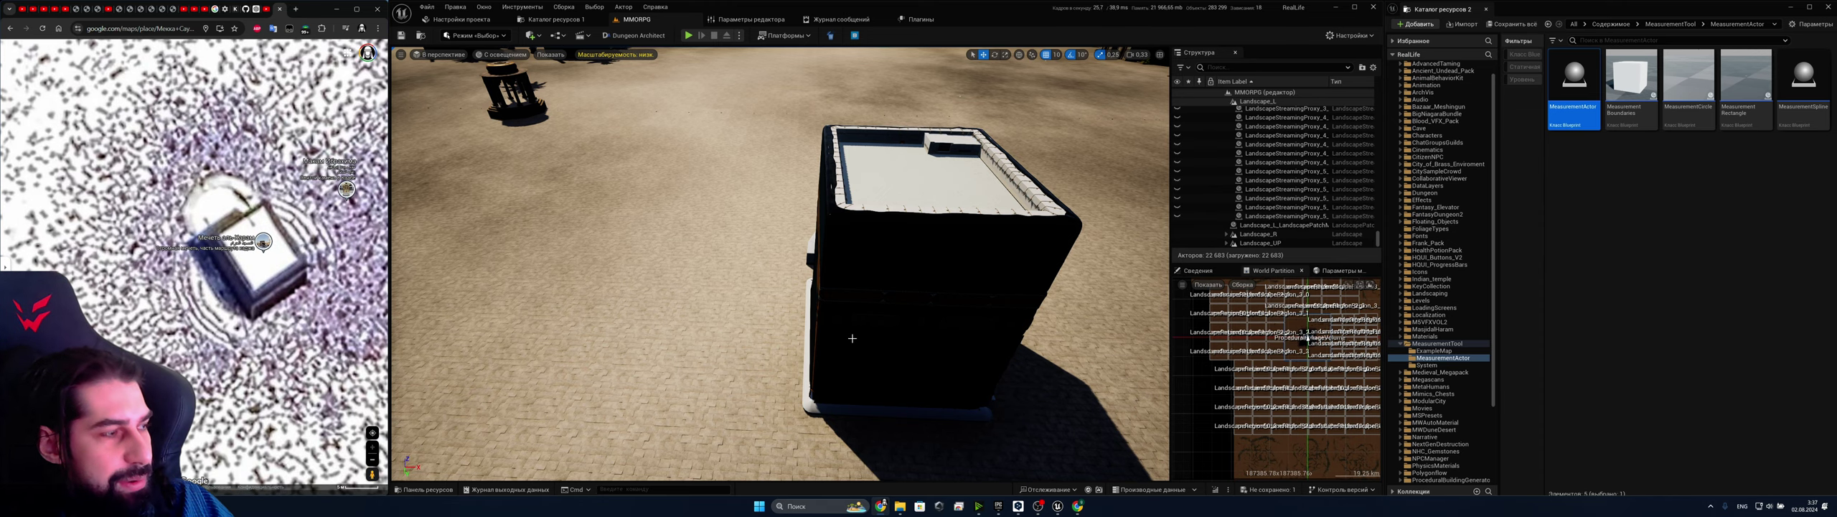
View the Kaaba building from above and rotate it counter-clockwise so its curved wall faces as in the satellite image
{"action": "mouse_move", "coordinate": [852, 338]}
{"action": "right_mouse_down"}
{"action": "mouse_move", "coordinate": [887, 267]}
{"action": "mouse_move", "coordinate": [889, 389]}
{"action": "mouse_move", "coordinate": [831, 340]}
{"action": "right_mouse_up"}
{"action": "key", "text": "w"}
{"action": "key", "text": "s"}
{"action": "left_click", "coordinate": [827, 307]}
{"action": "key", "text": "s"}
{"action": "right_click_drag", "start_coordinate": [827, 307], "coordinate": [836, 279]}
{"action": "key", "text": "w"}
{"action": "key", "text": "s"}
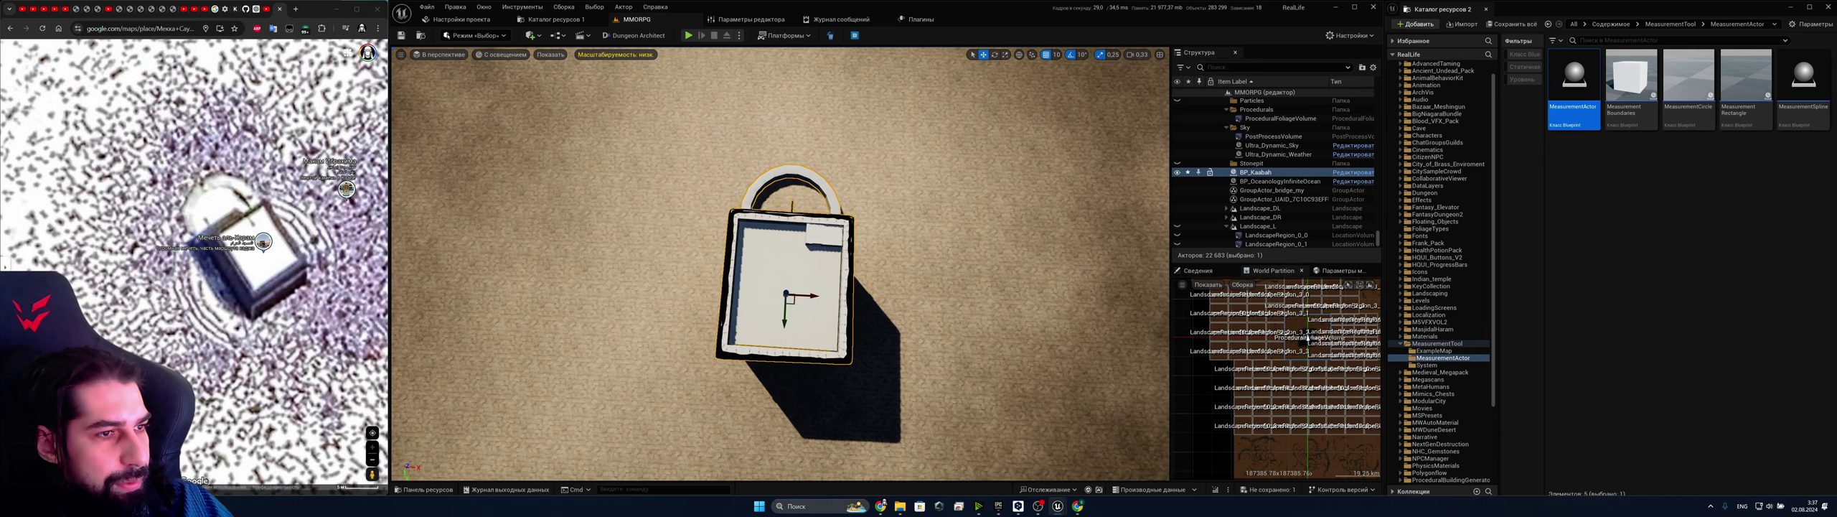
{"action": "key", "text": "e"}
{"action": "left_click_drag", "start_coordinate": [829, 295], "coordinate": [827, 276]}
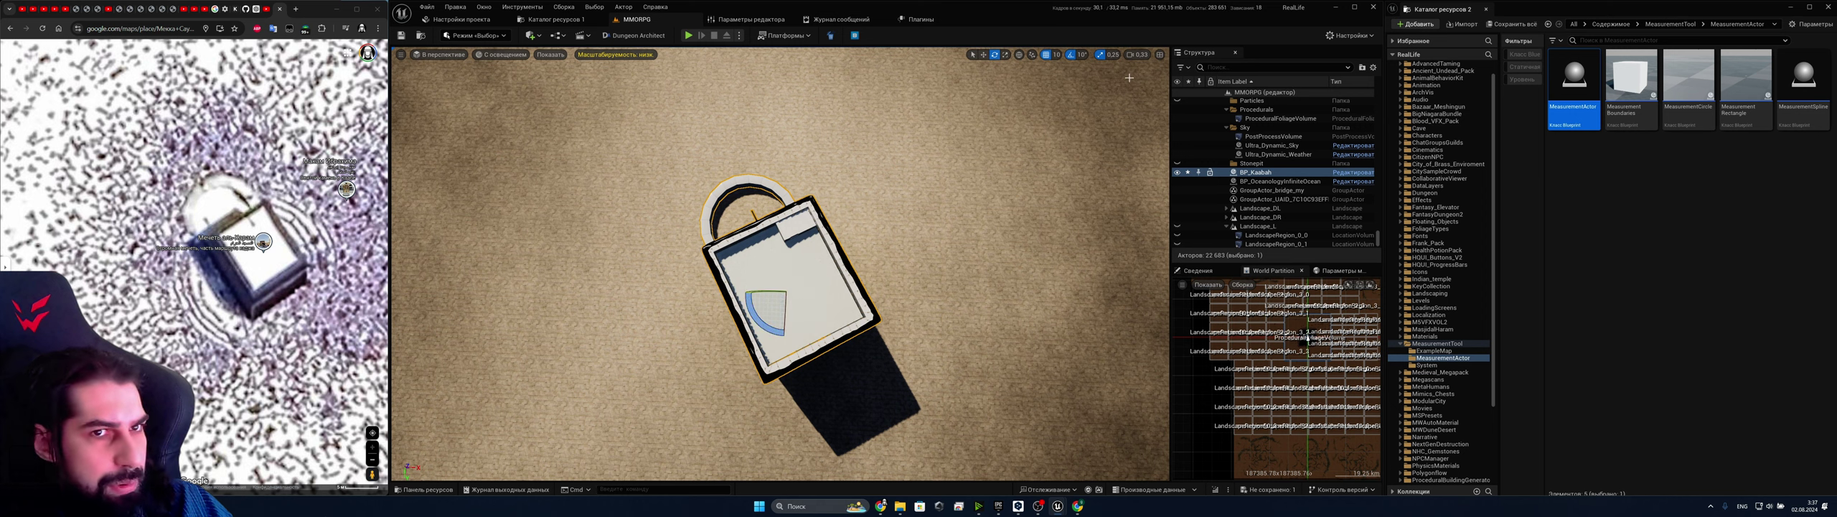
Adjust the rotation snapping and fine-tune the Kaaba building's heading against the satellite image
{"action": "left_click", "coordinate": [1077, 56]}
{"action": "left_click", "coordinate": [1098, 80]}
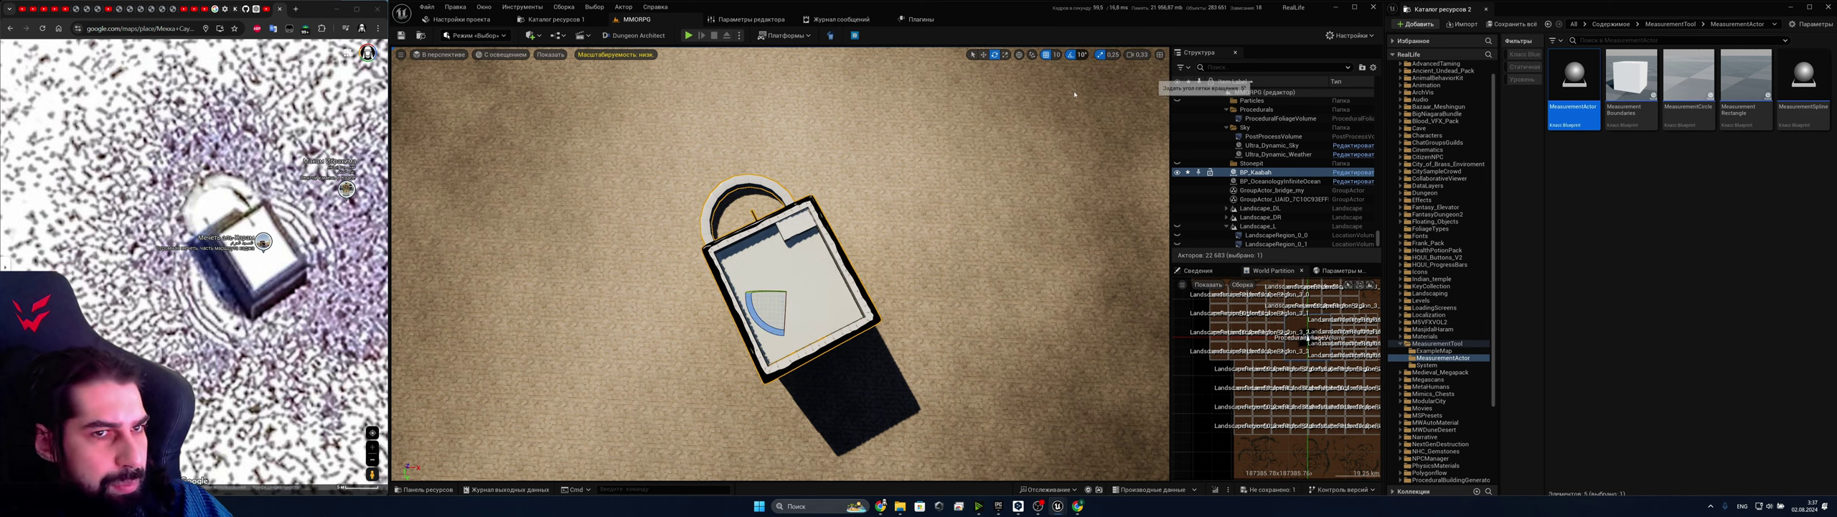
{"action": "left_click_drag", "start_coordinate": [770, 328], "coordinate": [829, 300]}
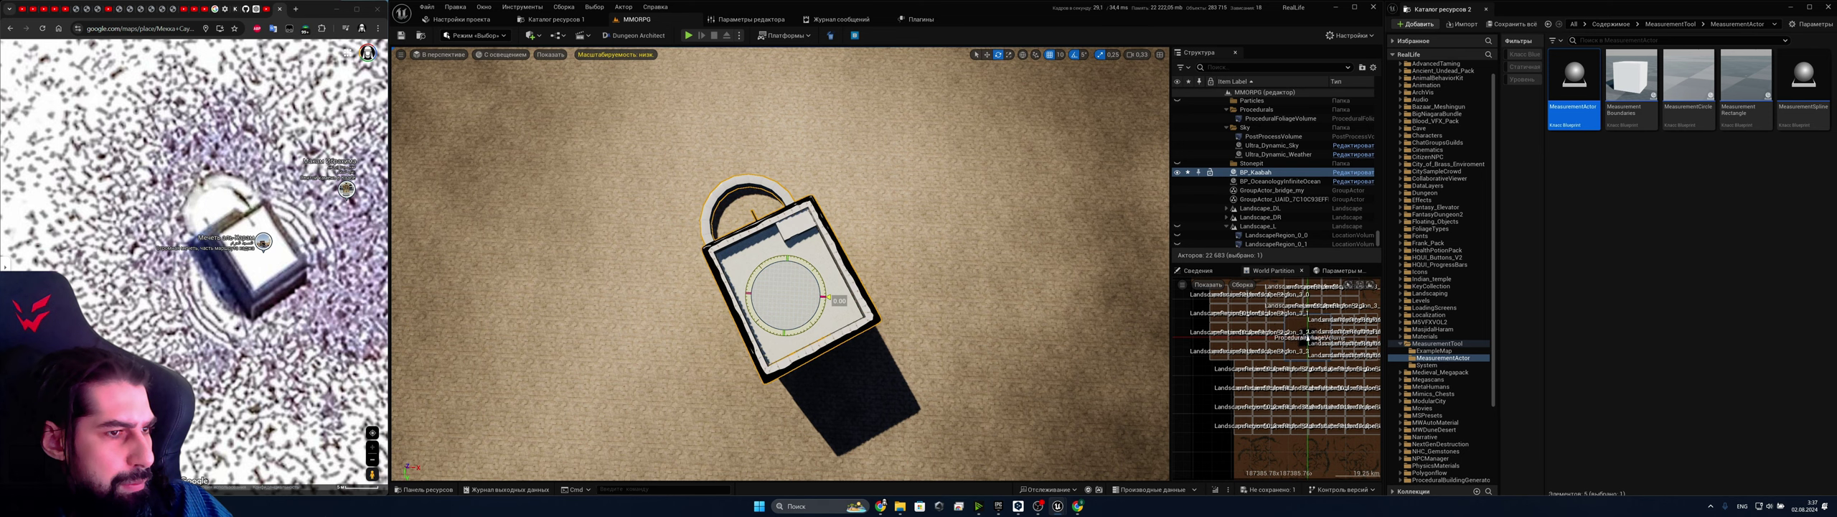
{"action": "right_click_drag", "start_coordinate": [828, 300], "coordinate": [932, 328]}
{"action": "scroll", "coordinate": [932, 284], "scroll_direction": "down", "scroll_amount": 2}
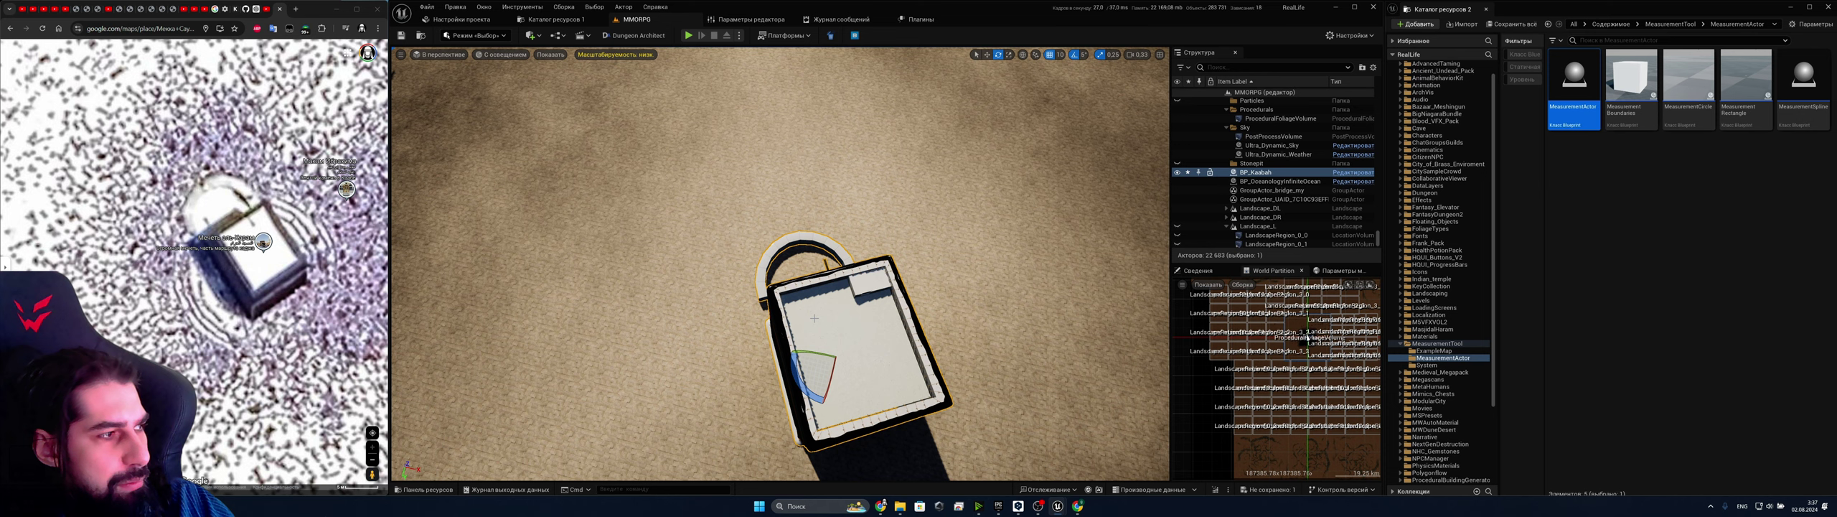
Recheck the Kaaba's orientation in the satellite imagery and rotate the building in the level further to match it
{"action": "scroll", "coordinate": [340, 277], "scroll_direction": "down", "scroll_amount": 5}
{"action": "left_click_drag", "start_coordinate": [346, 281], "coordinate": [306, 366]}
{"action": "scroll", "coordinate": [305, 367], "scroll_direction": "up", "scroll_amount": 5}
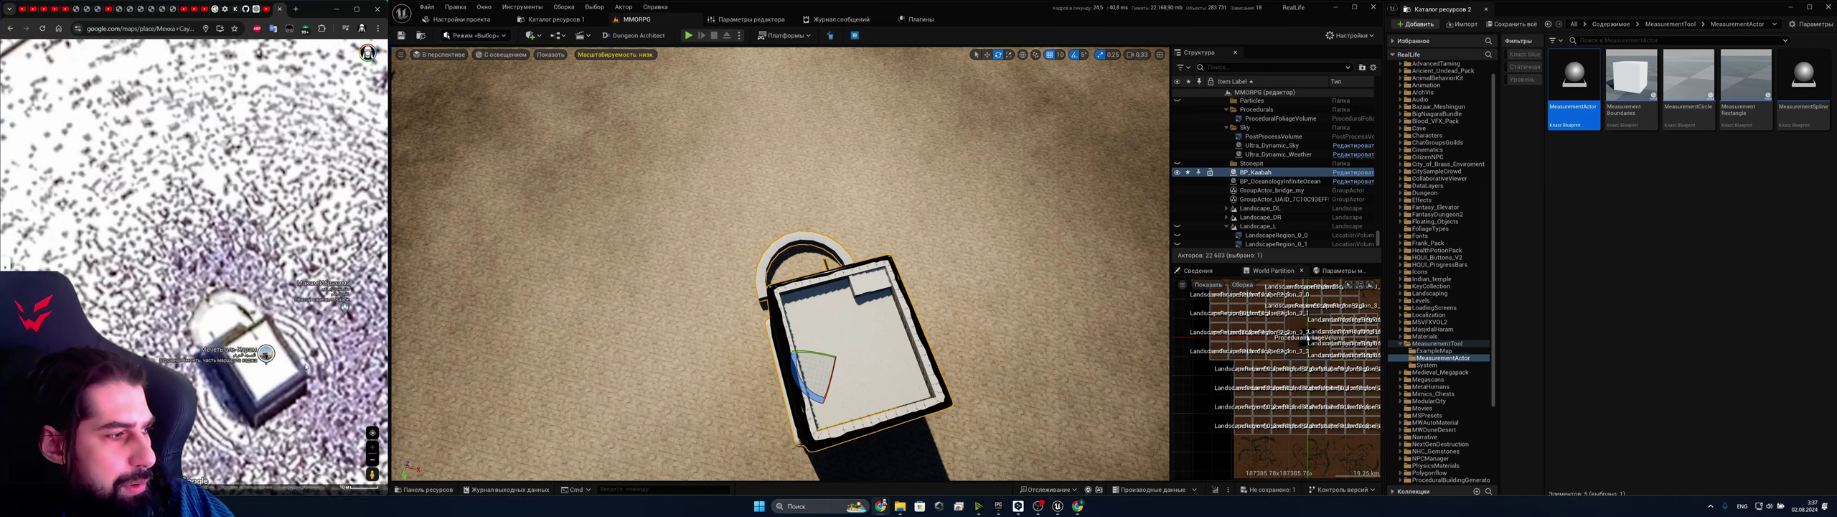
{"action": "scroll", "coordinate": [306, 367], "scroll_direction": "down", "scroll_amount": 3}
{"action": "scroll", "coordinate": [269, 326], "scroll_direction": "up", "scroll_amount": 3}
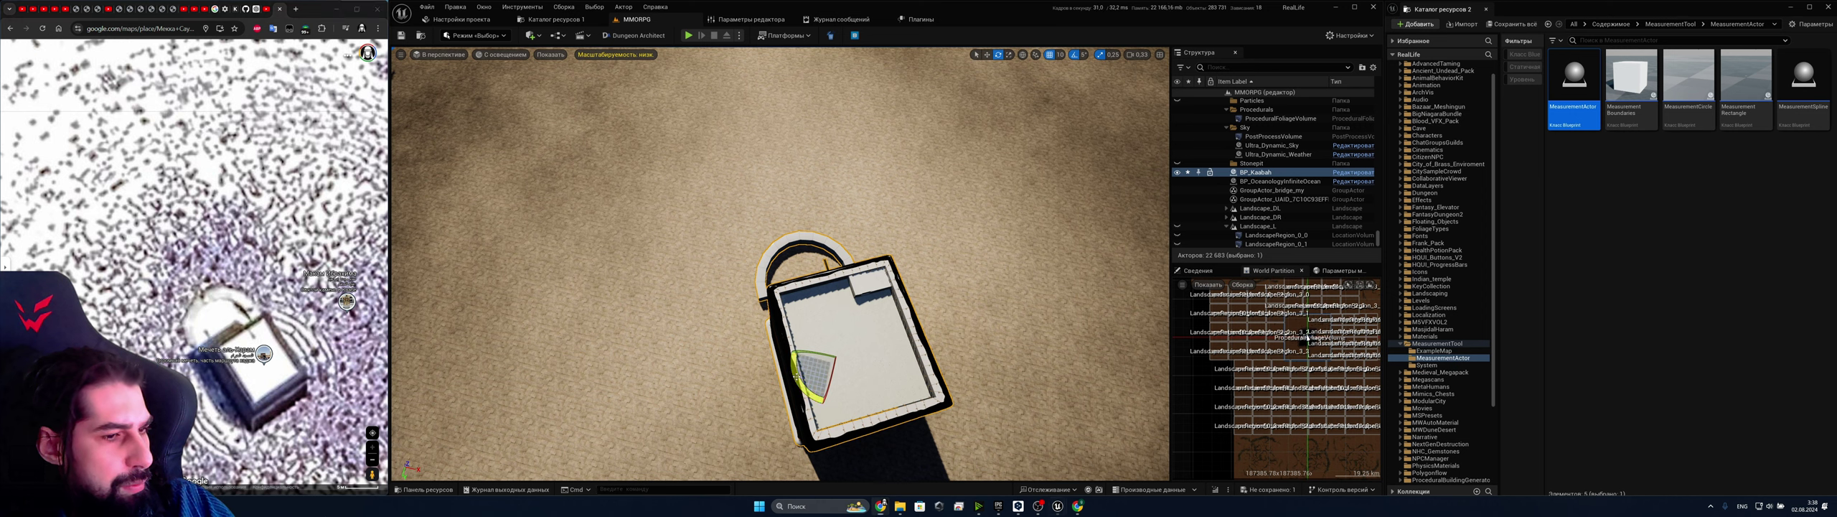
{"action": "left_click_drag", "start_coordinate": [791, 381], "coordinate": [873, 371]}
{"action": "right_click_drag", "start_coordinate": [872, 371], "coordinate": [800, 348]}
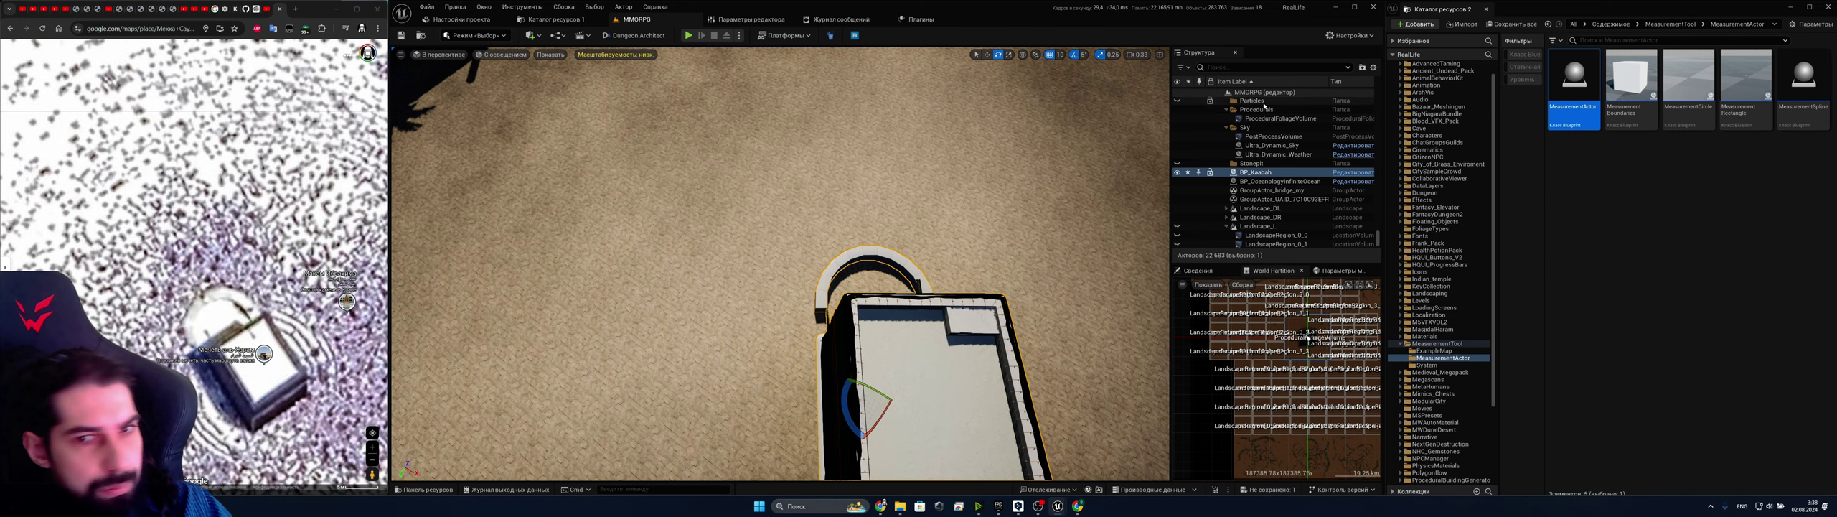
Deselect the Kaaba building, inspect it from a wider view of the plaza, and minimise the Google Maps window
{"action": "left_click", "coordinate": [1140, 57]}
{"action": "key", "text": "s"}
{"action": "right_click_drag", "start_coordinate": [1004, 201], "coordinate": [1033, 137]}
{"action": "key", "text": "Escape"}
{"action": "key", "text": "s"}
{"action": "key", "text": "a"}
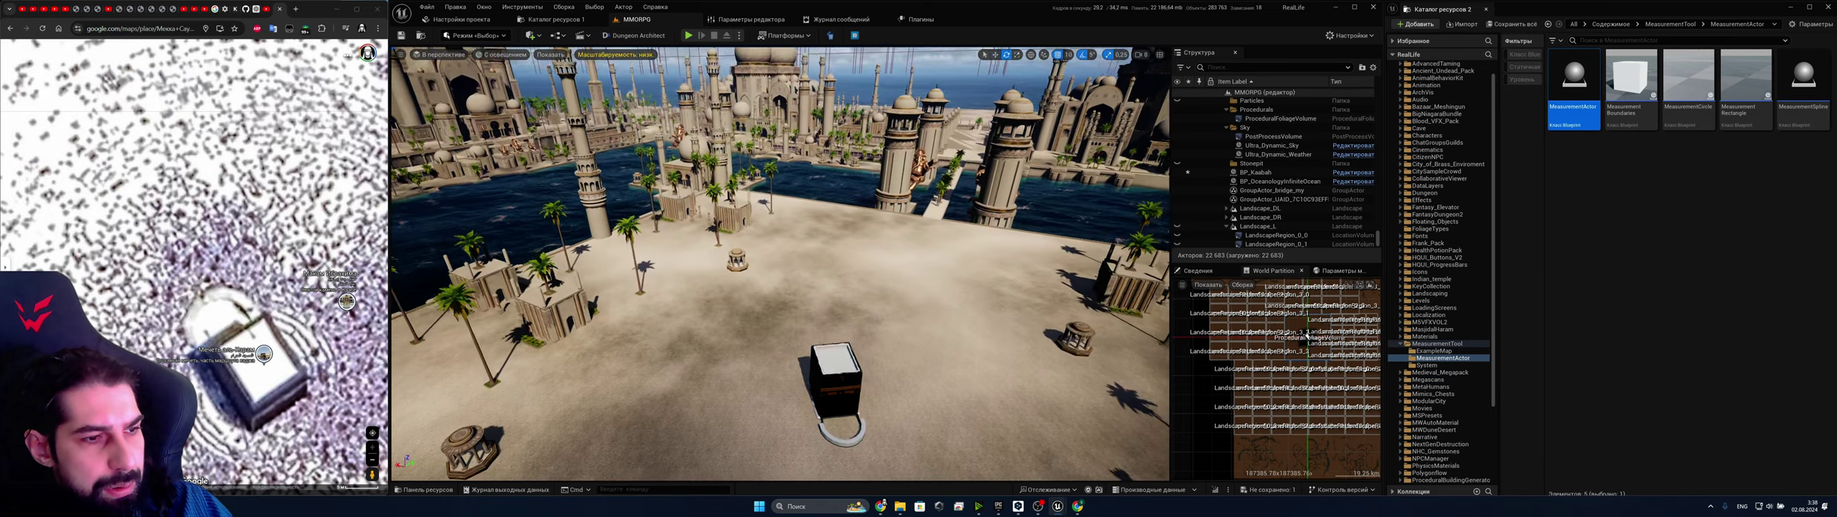
{"action": "right_click_drag", "start_coordinate": [781, 263], "coordinate": [804, 282]}
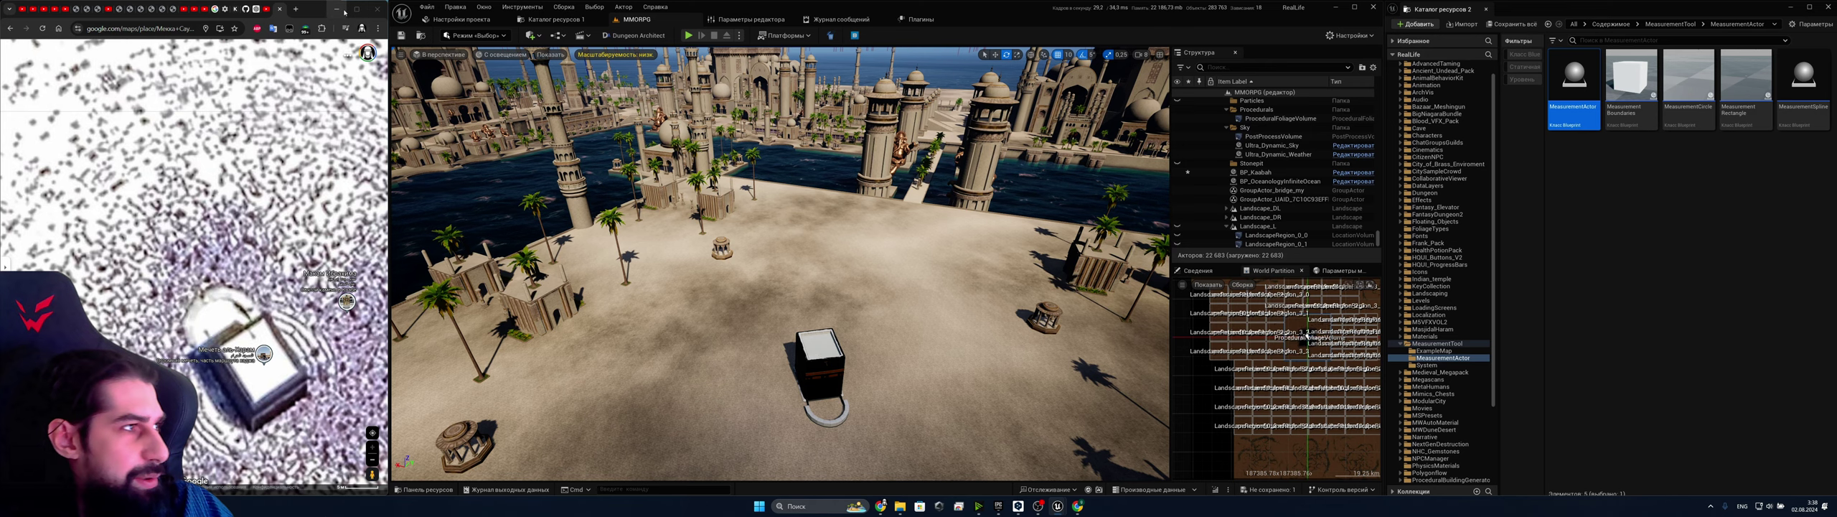
{"action": "left_click", "coordinate": [336, 10]}
Delete the four round structures and the two small buildings standing around the Kaaba on the plaza
{"action": "right_click_drag", "start_coordinate": [780, 263], "coordinate": [595, 326]}
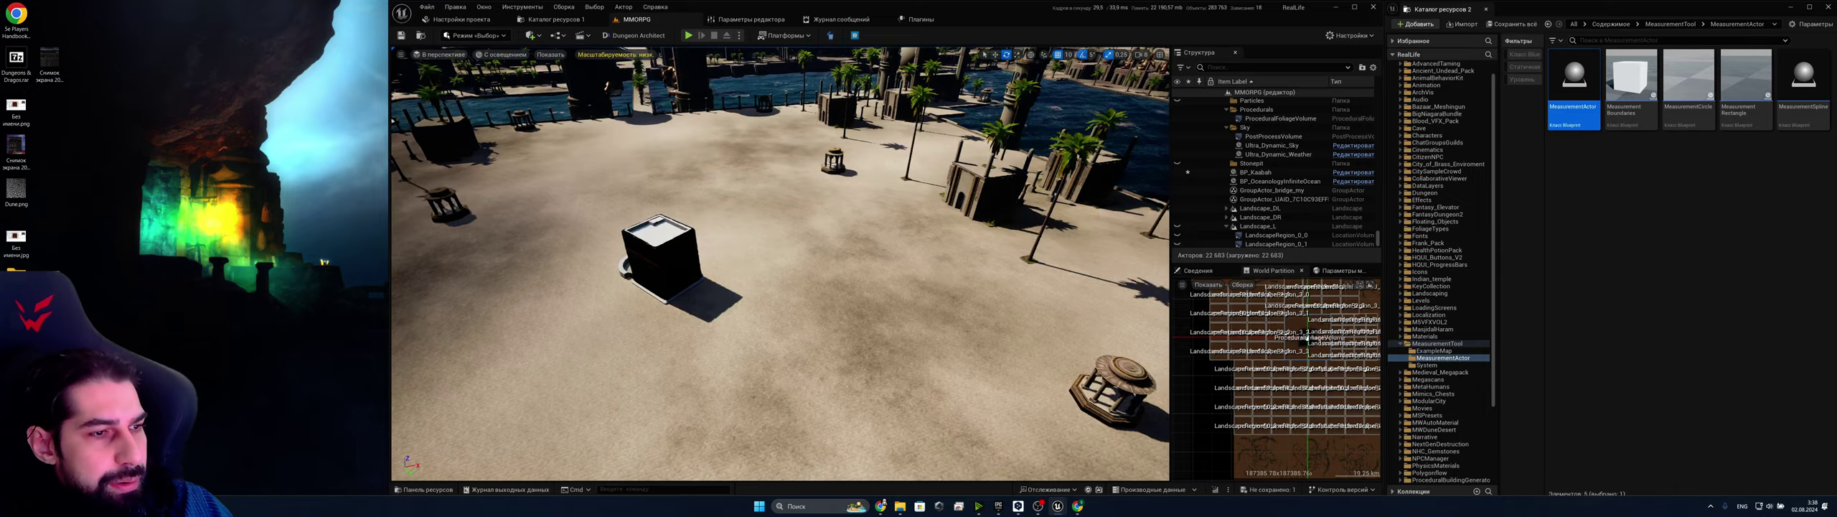
{"action": "right_click_drag", "start_coordinate": [724, 399], "coordinate": [763, 377]}
{"action": "left_click", "coordinate": [721, 388]}
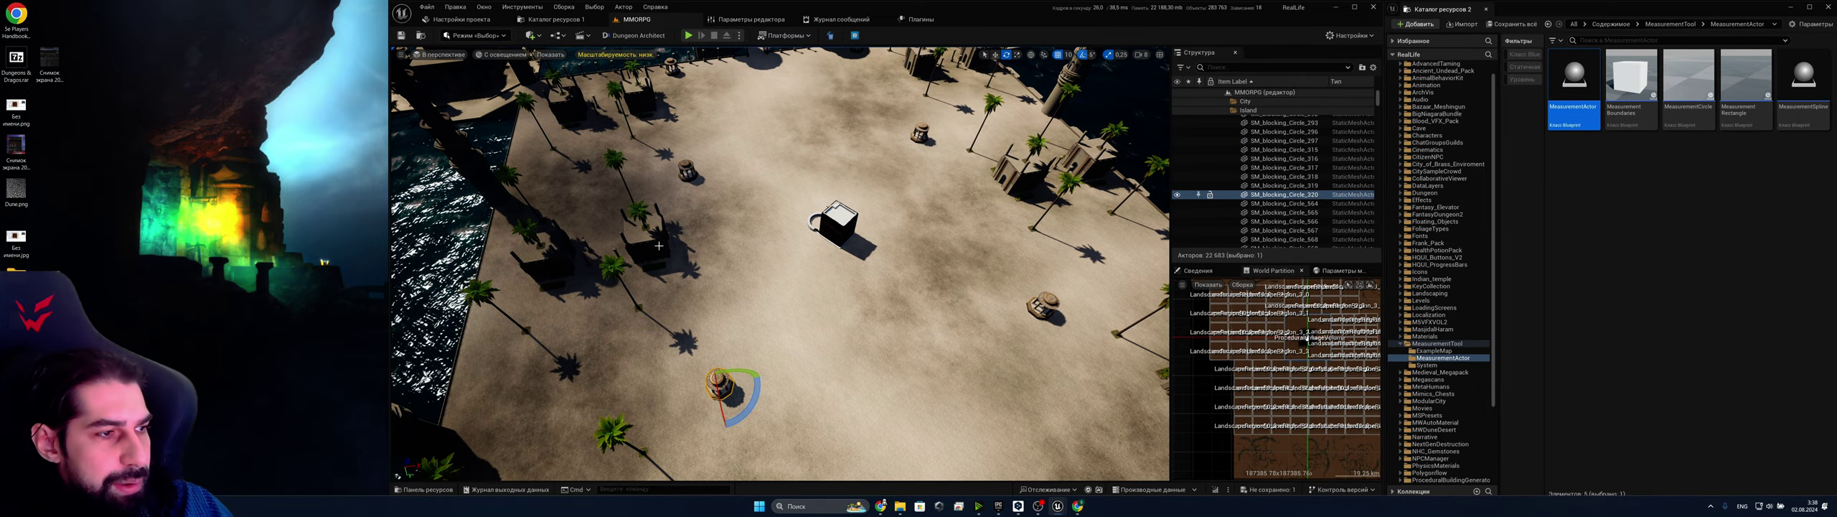
{"action": "left_click", "coordinate": [655, 242], "text": "ctrl"}
{"action": "left_click", "coordinate": [687, 172], "text": "ctrl"}
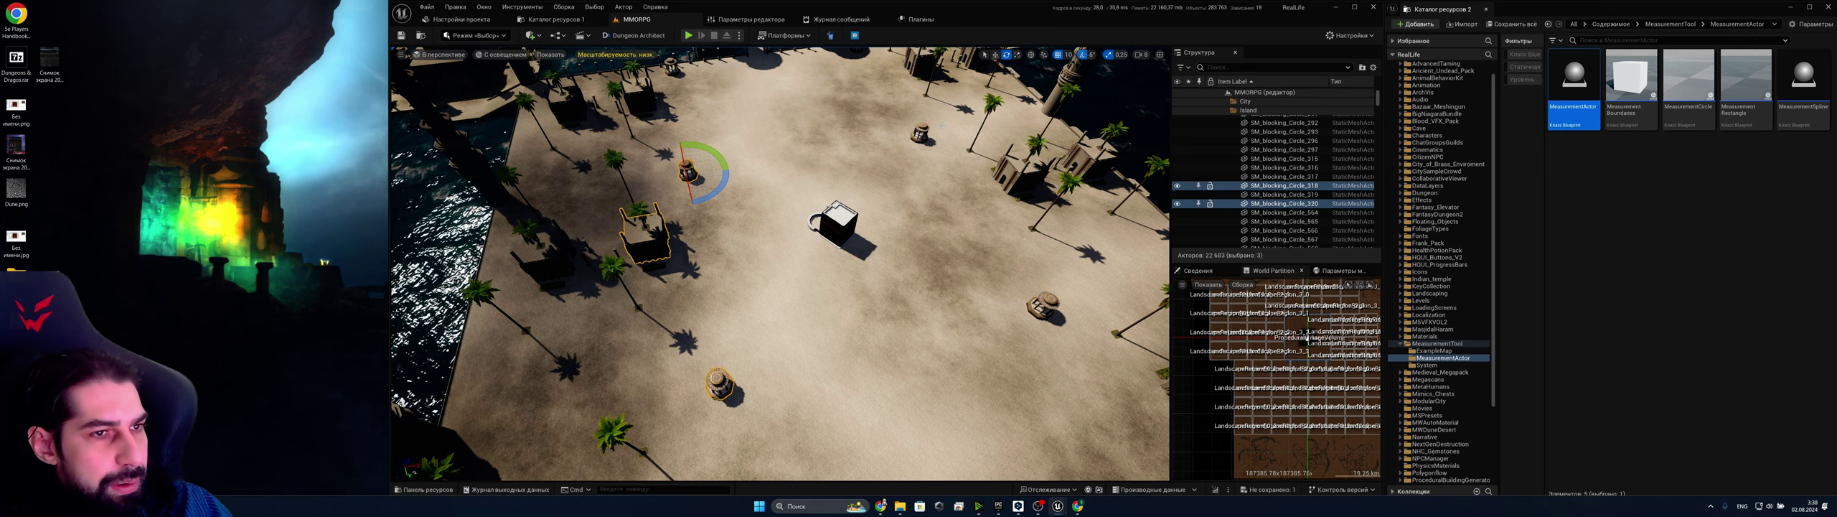
{"action": "left_click", "coordinate": [921, 132], "text": "ctrl"}
{"action": "left_click", "coordinate": [1024, 186], "text": "ctrl"}
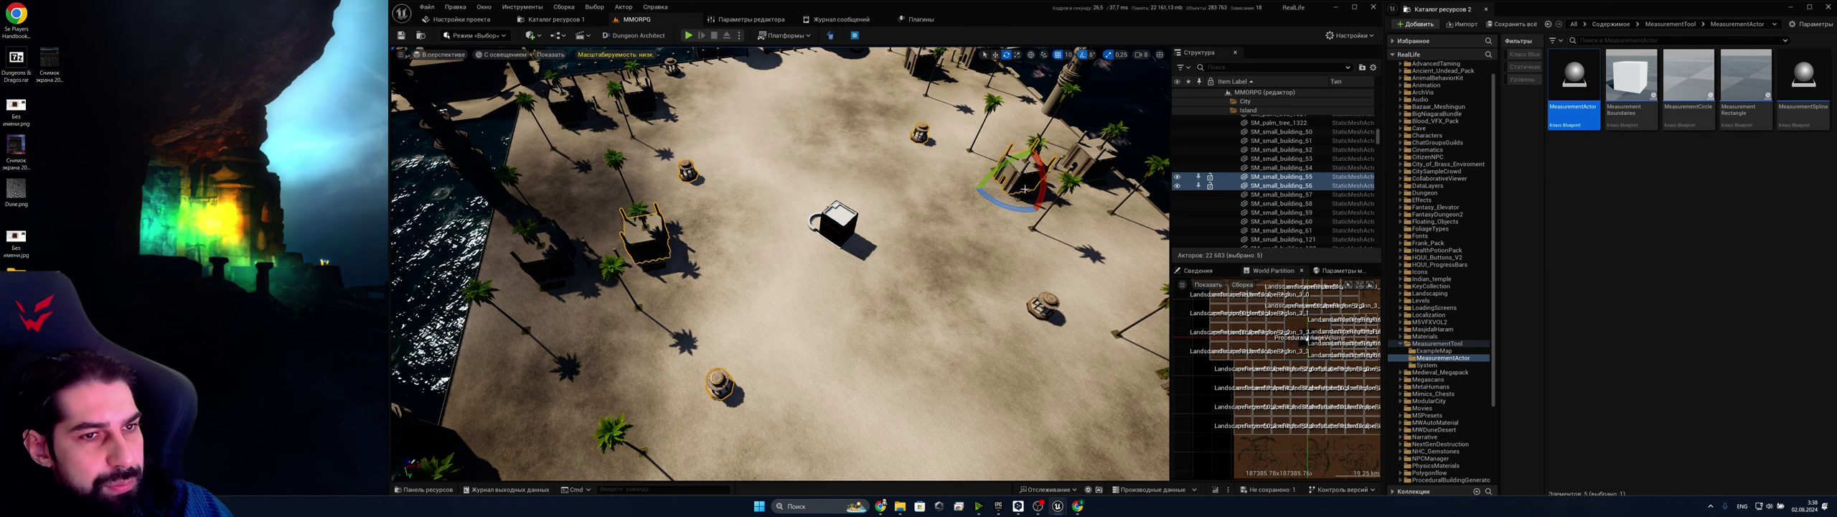
{"action": "key", "text": "Delete"}
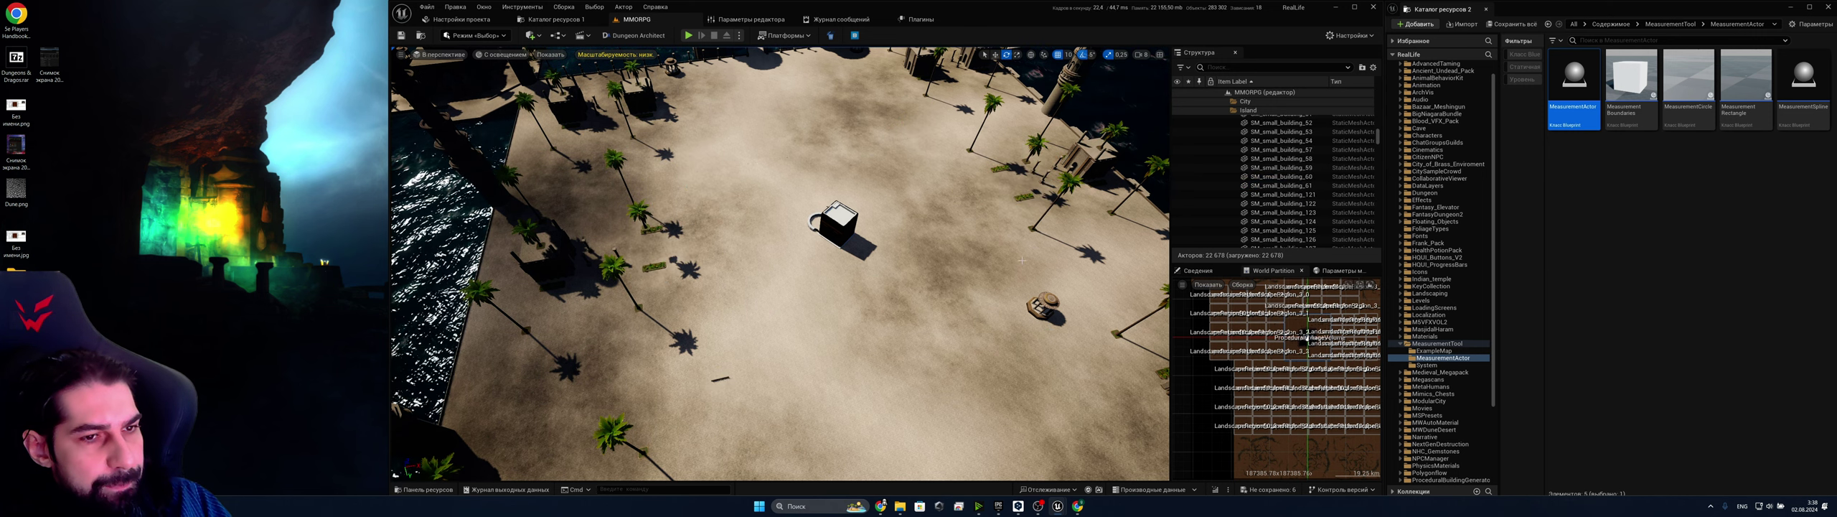
{"action": "left_click", "coordinate": [1047, 306]}
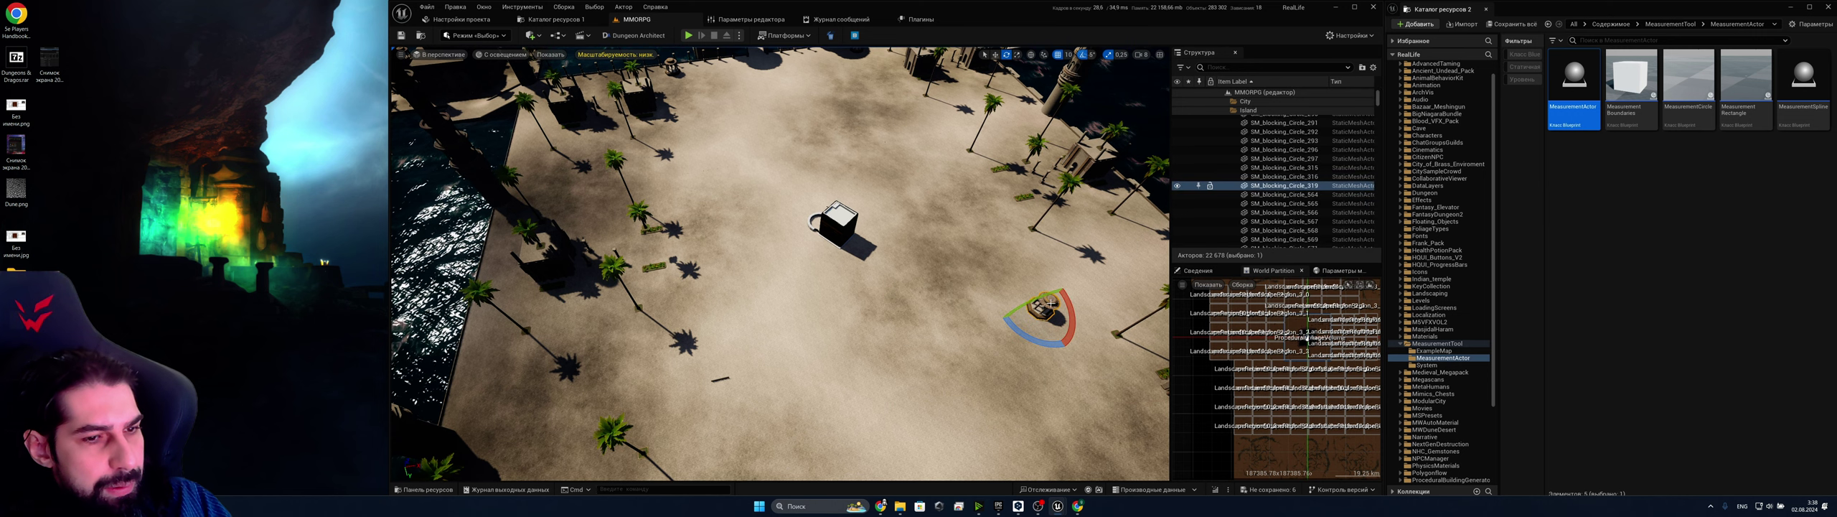
{"action": "key", "text": "Delete"}
Delete the four fence pieces left standing alone on the plaza paving
{"action": "key", "text": "w"}
{"action": "right_click_drag", "start_coordinate": [807, 290], "coordinate": [796, 311]}
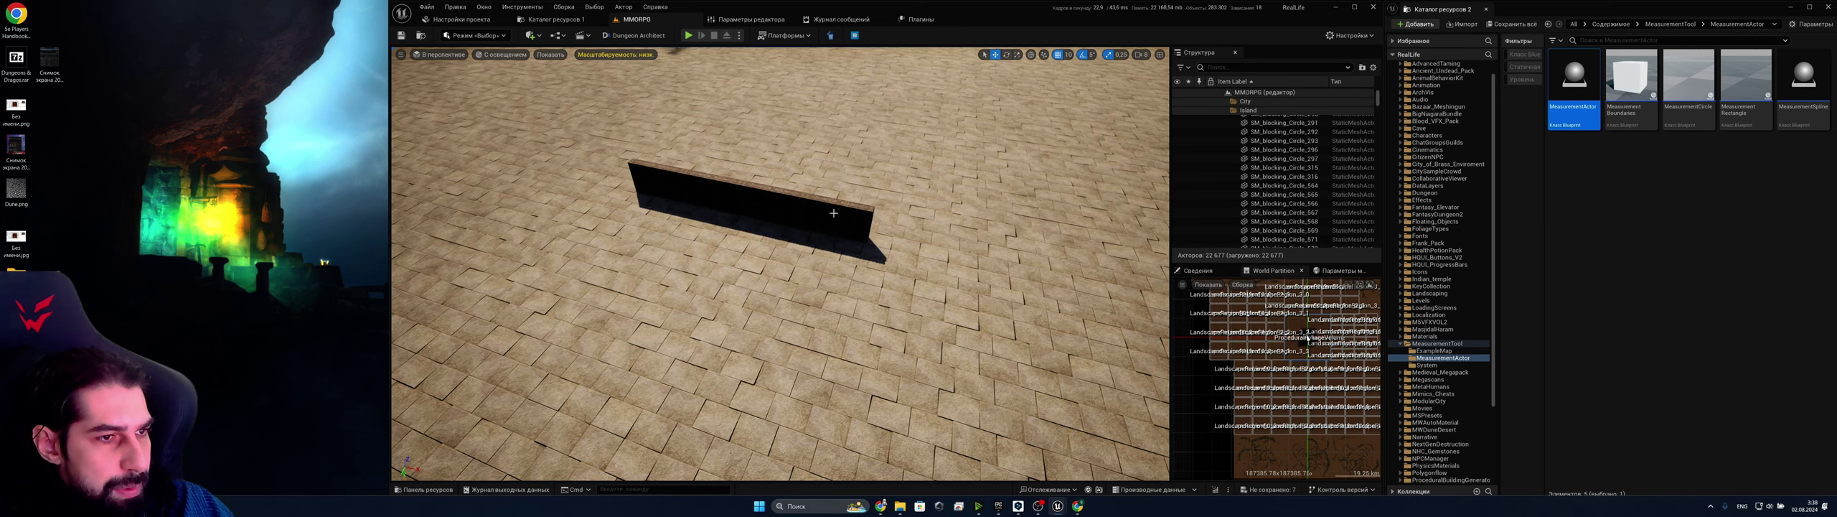
{"action": "left_click", "coordinate": [840, 208]}
{"action": "left_click", "coordinate": [781, 199], "text": "ctrl"}
{"action": "left_click", "coordinate": [718, 189], "text": "ctrl"}
{"action": "left_click", "coordinate": [664, 182], "text": "ctrl"}
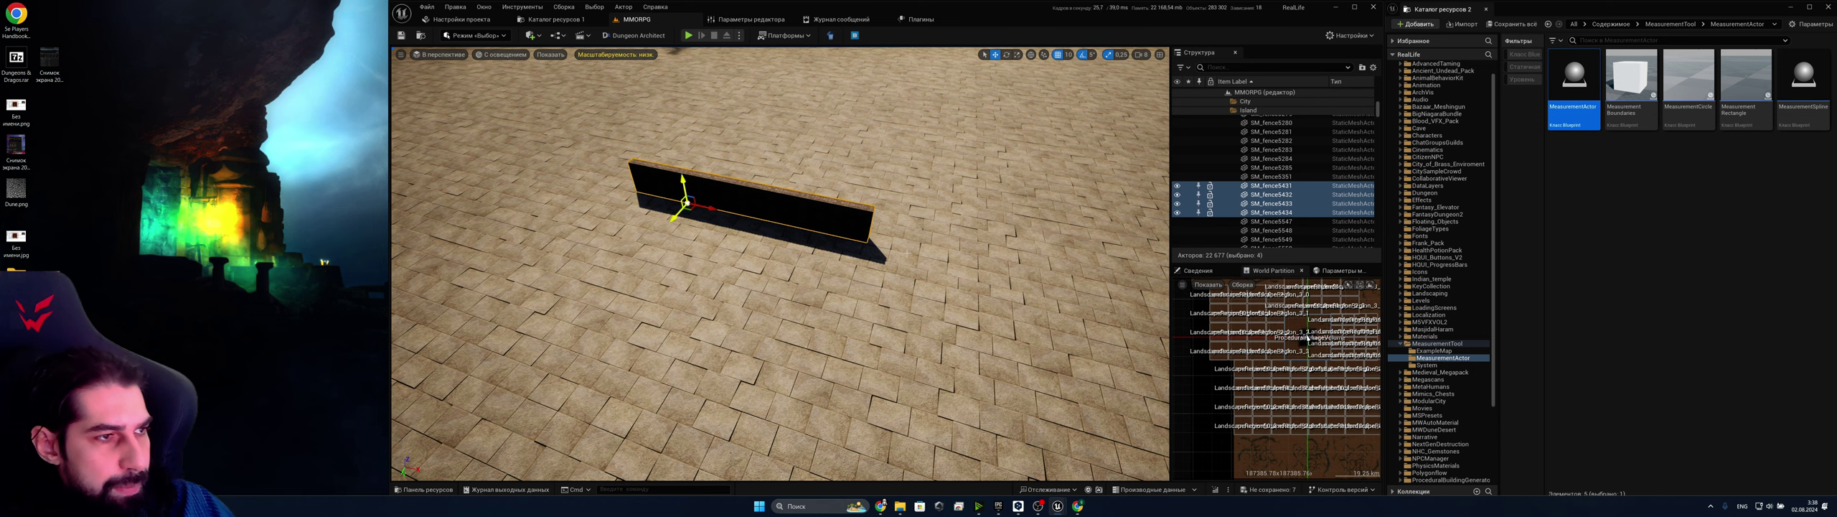
{"action": "key", "text": "Delete"}
Delete the two planter pieces at the foot of the distant palm tree on the plaza
{"action": "right_click_drag", "start_coordinate": [664, 182], "coordinate": [646, 219]}
{"action": "key", "text": "e"}
{"action": "left_click", "coordinate": [770, 312]}
{"action": "key", "text": "w"}
{"action": "right_click_drag", "start_coordinate": [740, 290], "coordinate": [748, 274]}
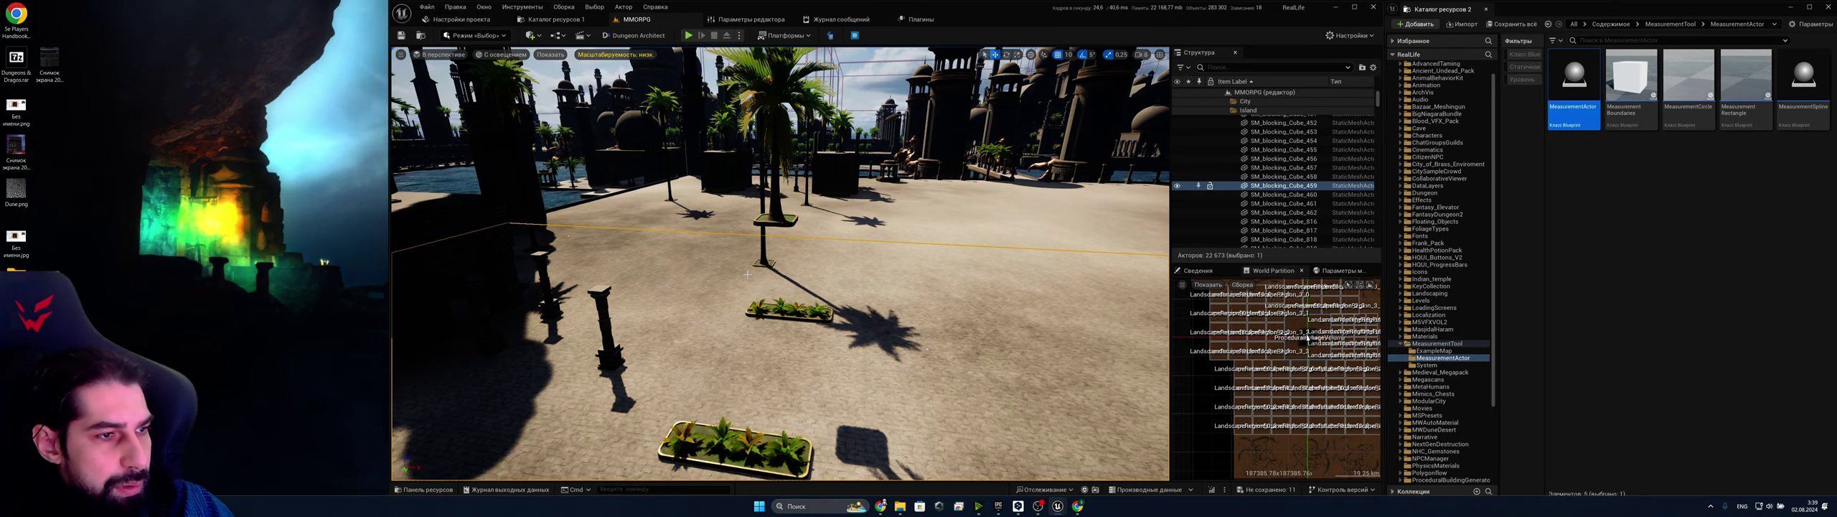
{"action": "left_click", "coordinate": [788, 221]}
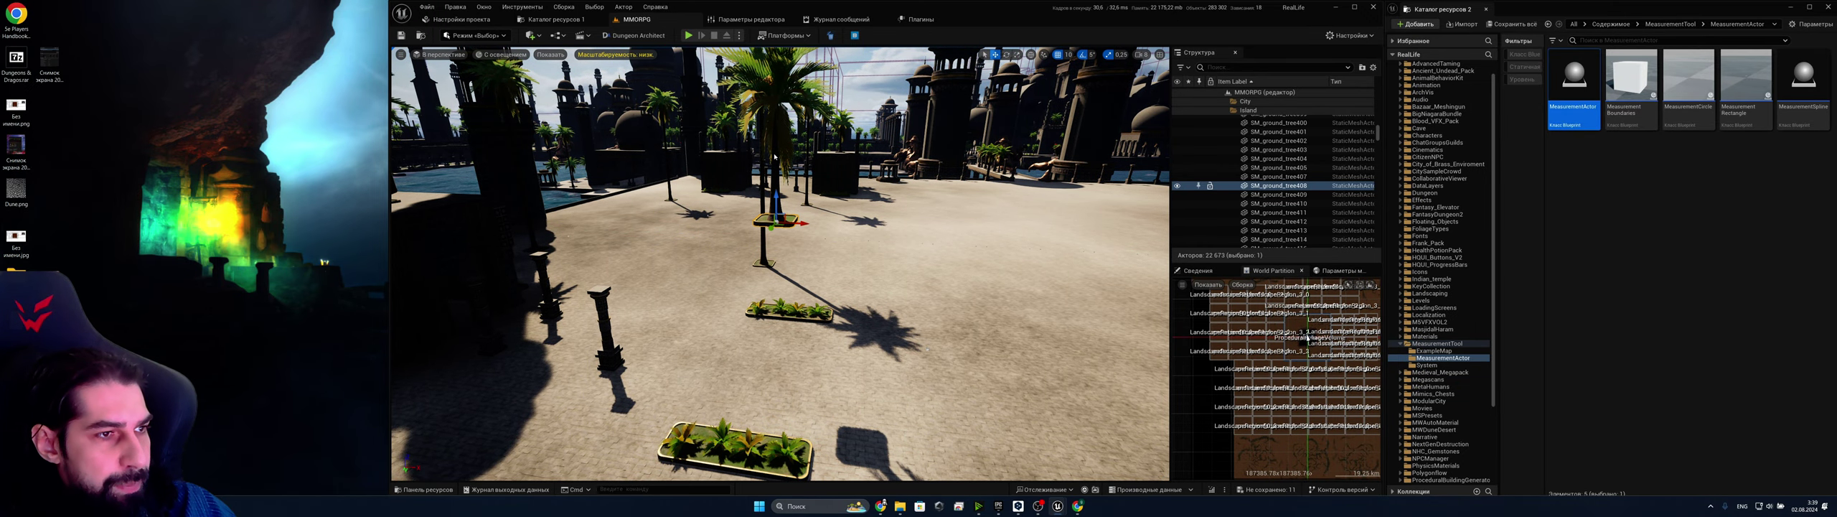
{"action": "left_click", "coordinate": [780, 208], "text": "ctrl"}
{"action": "key", "text": "Delete"}
Delete the nearest rectangular planter on the plaza paving, including its frame, greenery and small palm plants
{"action": "right_click_drag", "start_coordinate": [786, 221], "coordinate": [795, 302]}
{"action": "left_click", "coordinate": [692, 343]}
{"action": "key", "text": "Delete"}
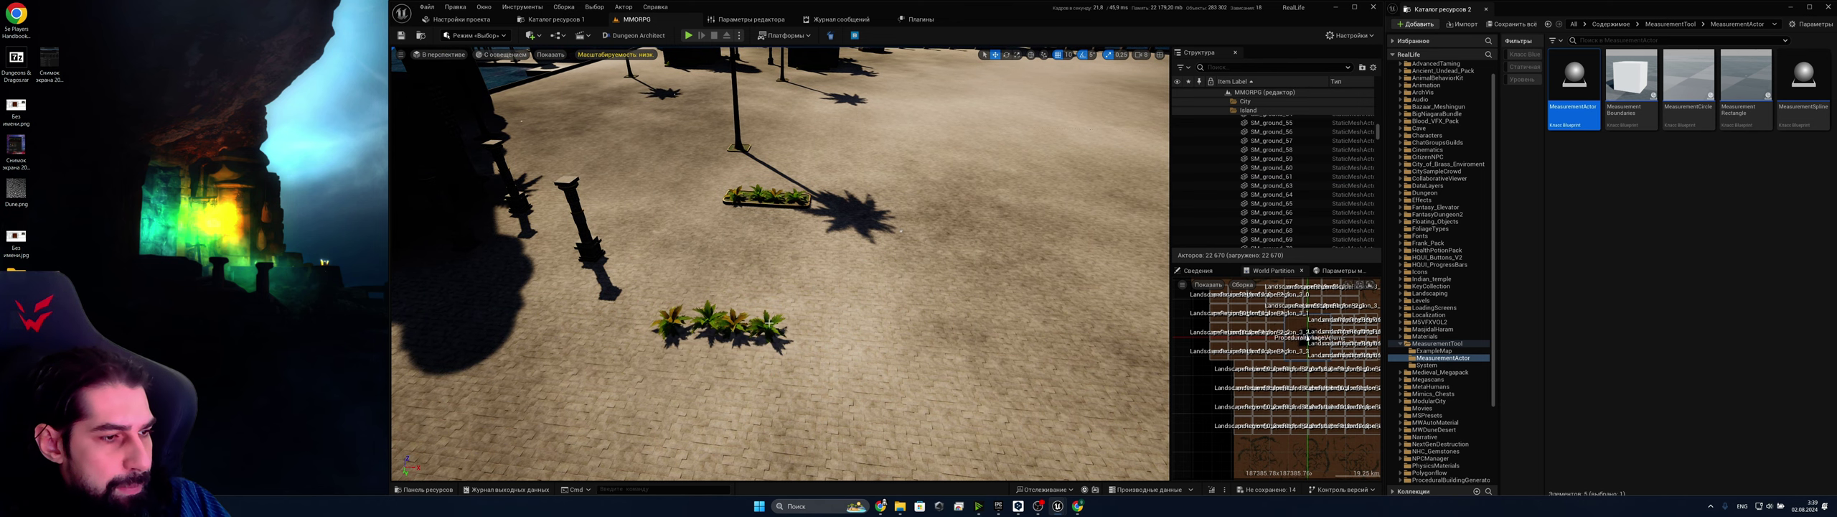
{"action": "left_click", "coordinate": [771, 329]}
{"action": "key", "text": "Delete"}
{"action": "left_click", "coordinate": [734, 327]}
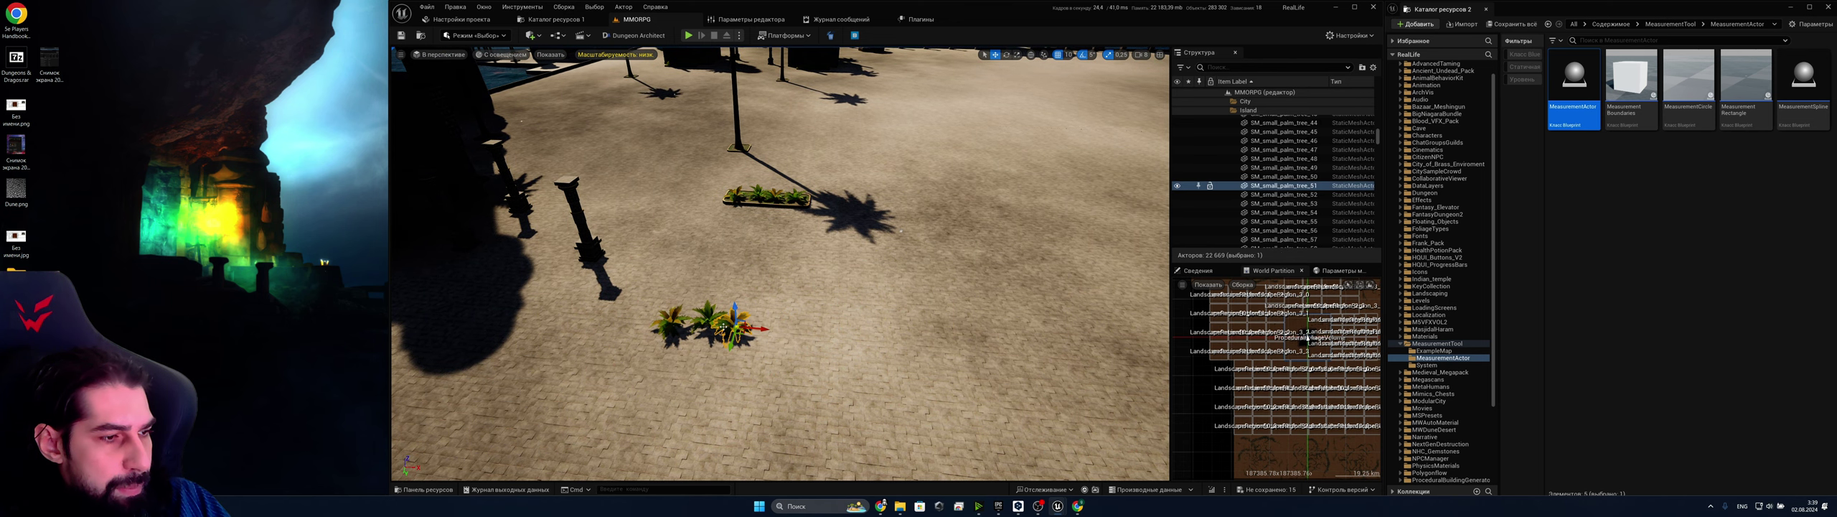
{"action": "key", "text": "Delete"}
{"action": "left_click", "coordinate": [706, 323]}
{"action": "key", "text": "Delete"}
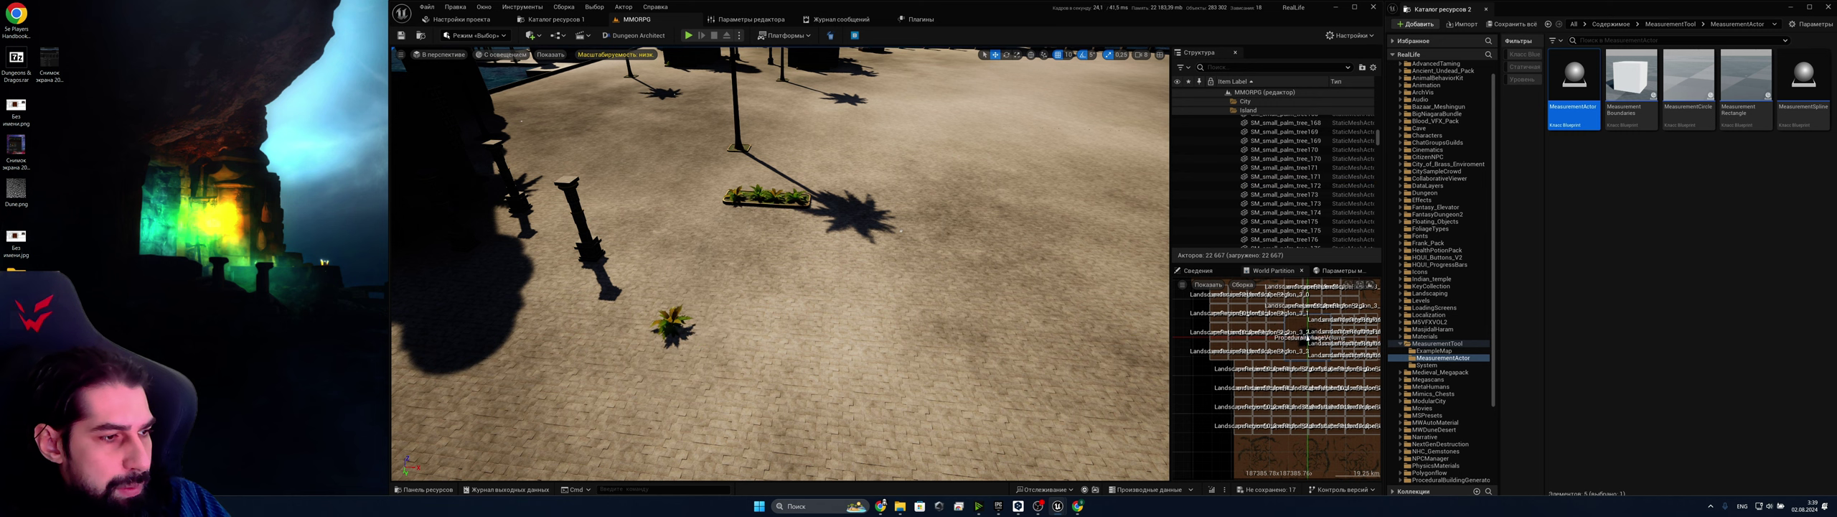
{"action": "left_click", "coordinate": [671, 327]}
{"action": "key", "text": "Delete"}
Delete the remaining planter near the tall palm's shadow, removing its frame, greenery and each small palm plant
{"action": "left_click", "coordinate": [793, 201]}
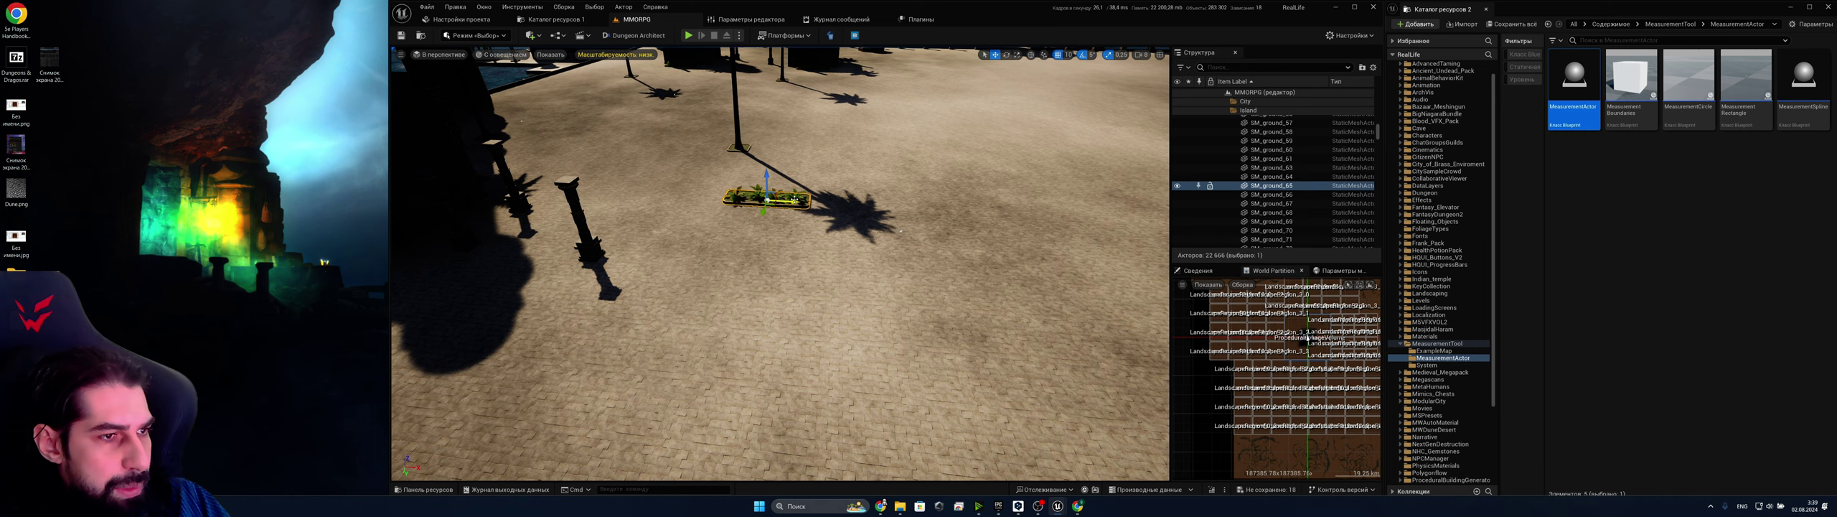
{"action": "key", "text": "Delete"}
{"action": "left_click", "coordinate": [794, 201]}
{"action": "key", "text": "Delete"}
{"action": "left_click", "coordinate": [774, 199]}
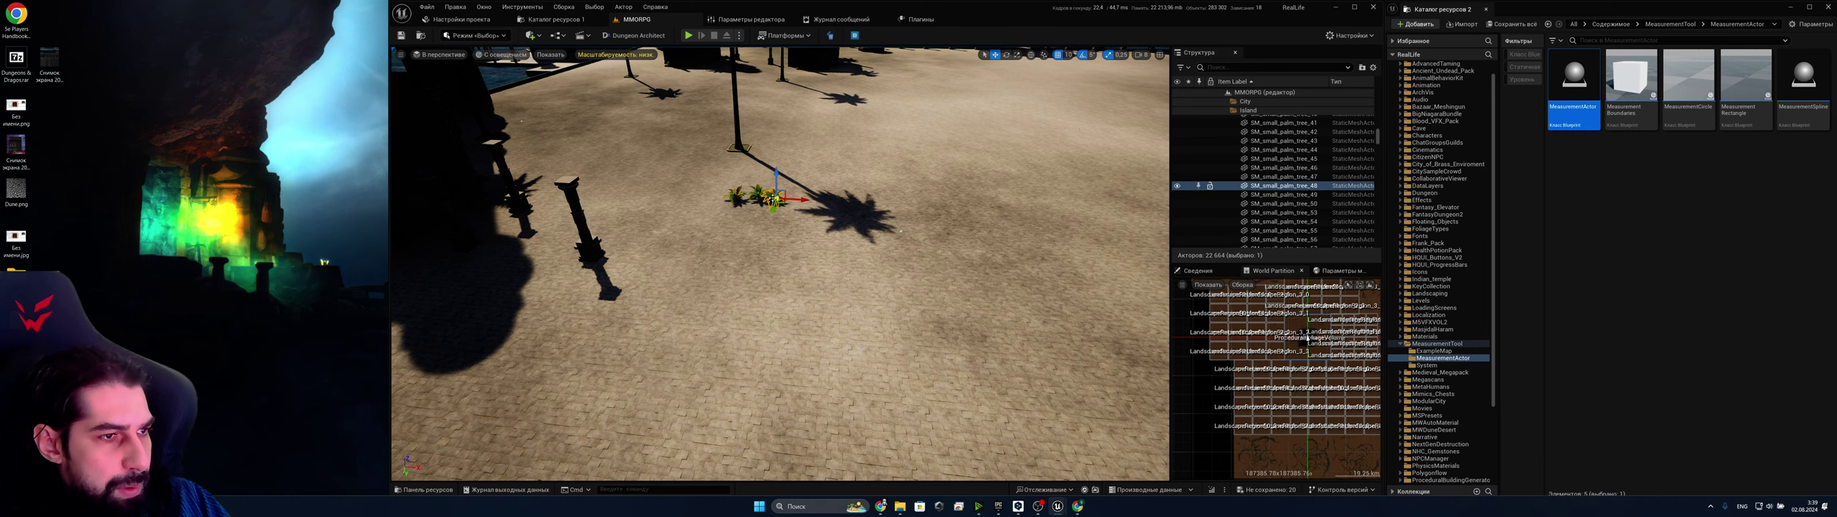
{"action": "key", "text": "Delete"}
{"action": "left_click", "coordinate": [760, 198]}
{"action": "key", "text": "Delete"}
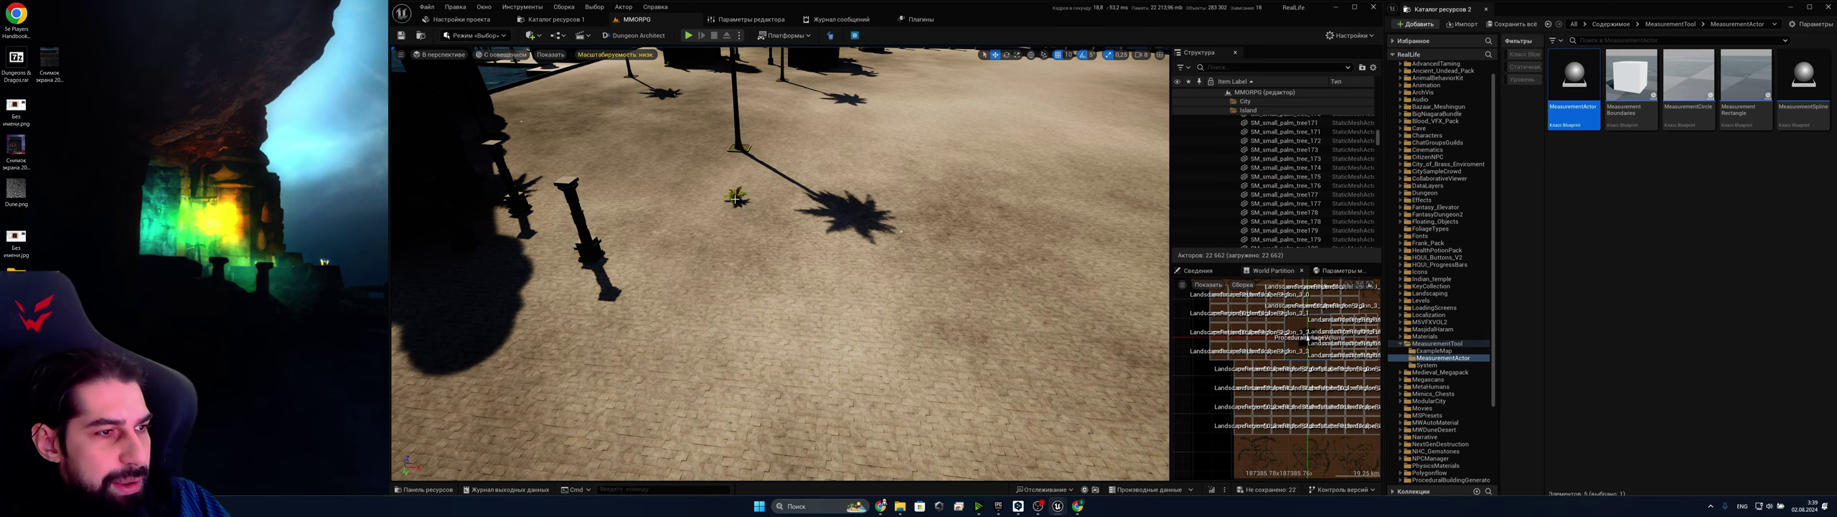
{"action": "left_click", "coordinate": [735, 199]}
{"action": "key", "text": "Delete"}
Delete the short palm tree and its square base near the columns in front of the small gate building
{"action": "right_click_drag", "start_coordinate": [735, 199], "coordinate": [819, 255]}
{"action": "key", "text": "e"}
{"action": "key", "text": "w"}
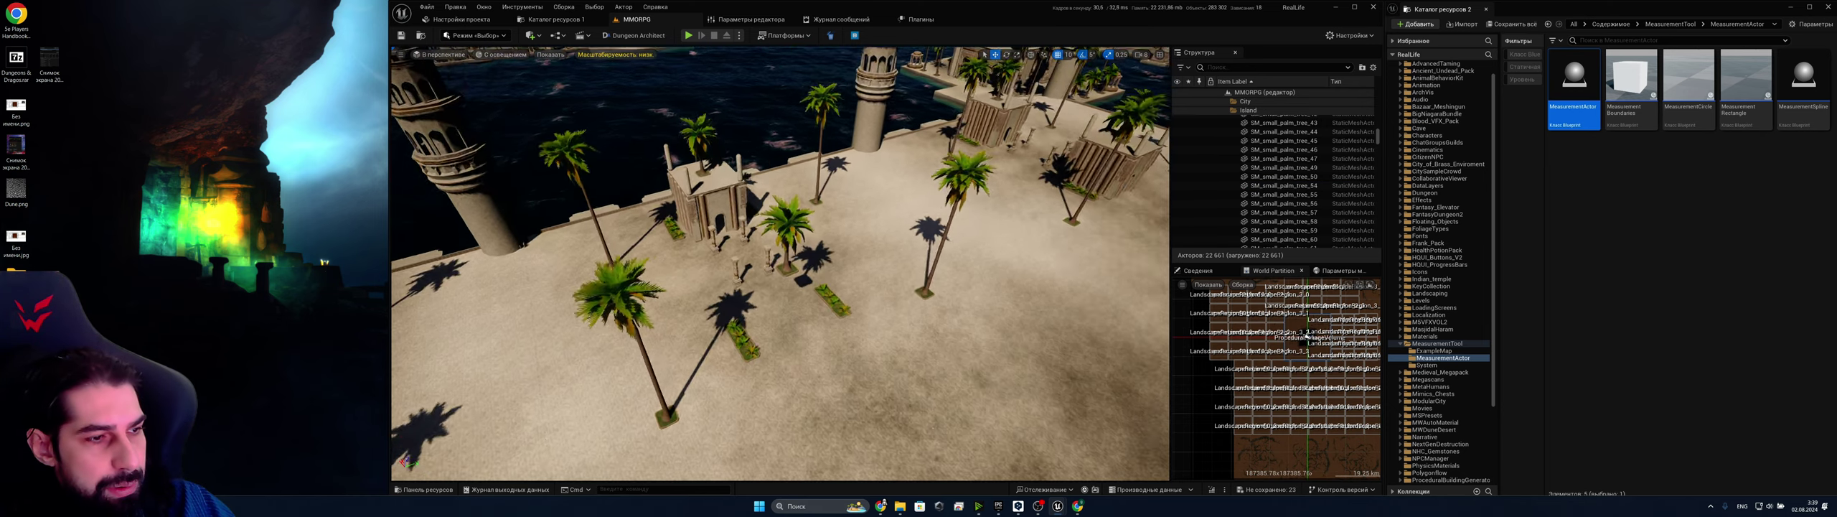
{"action": "key", "text": "w"}
{"action": "left_click", "coordinate": [801, 271]}
{"action": "key", "text": "Delete"}
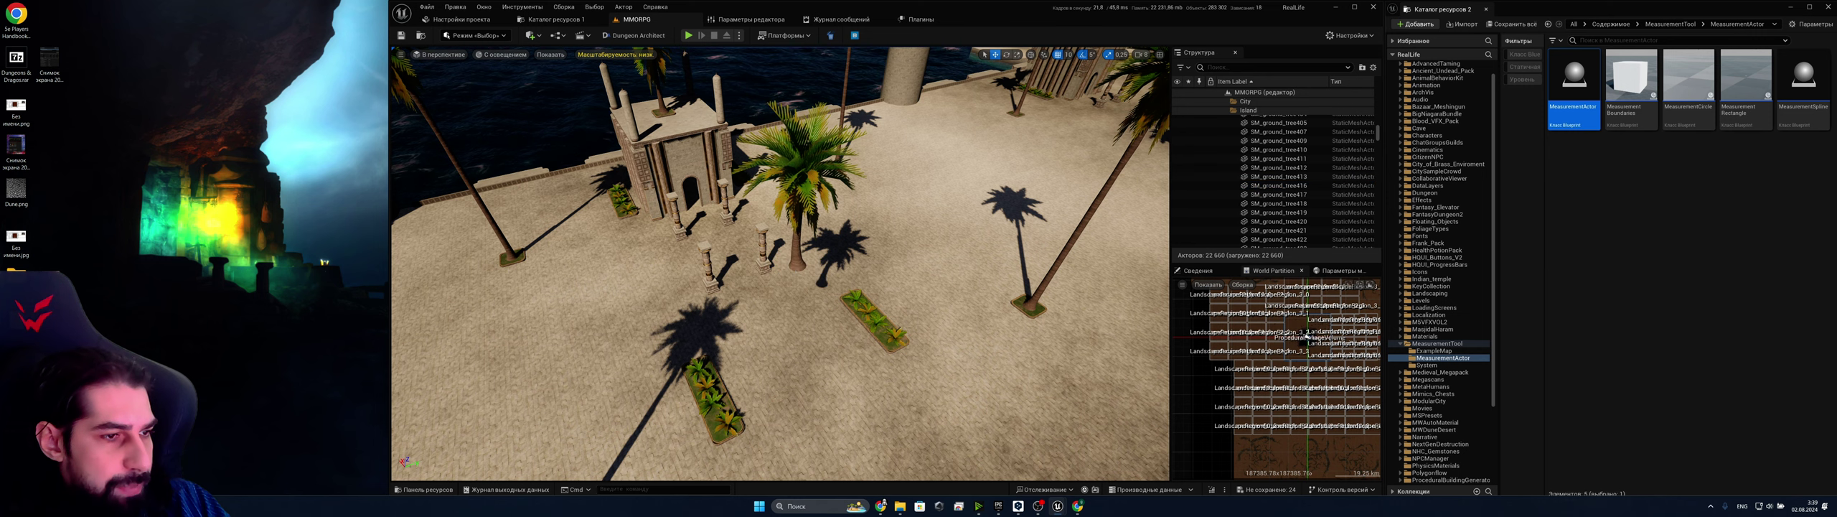
{"action": "left_click", "coordinate": [796, 215]}
{"action": "key", "text": "Delete"}
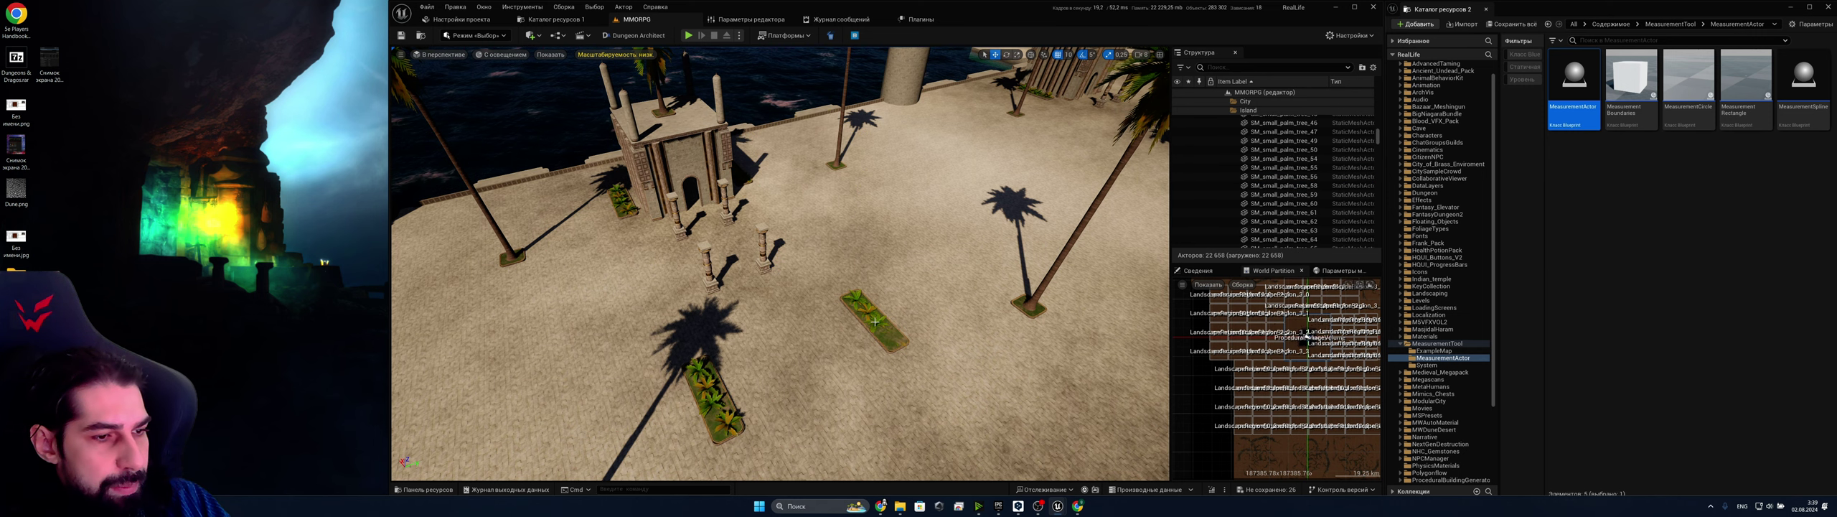
Delete the frame and greenery pieces of the planter on the open paving in front of the columns
{"action": "left_click", "coordinate": [875, 322]}
{"action": "key", "text": "Delete"}
{"action": "left_click", "coordinate": [872, 318]}
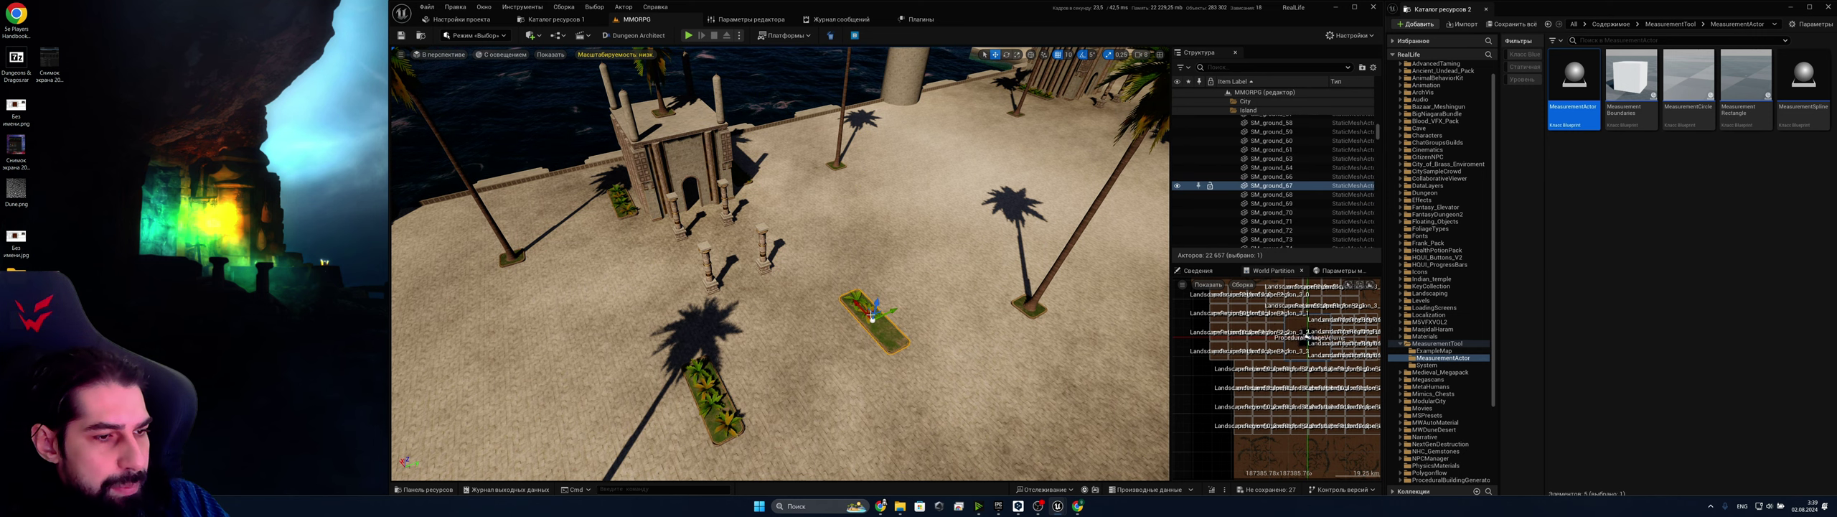
{"action": "key", "text": "Delete"}
Delete the leftover small palm plants together with the whole neighbouring planter beside the palm shadow, keeping the tall palm's base
{"action": "left_click", "coordinate": [867, 309]}
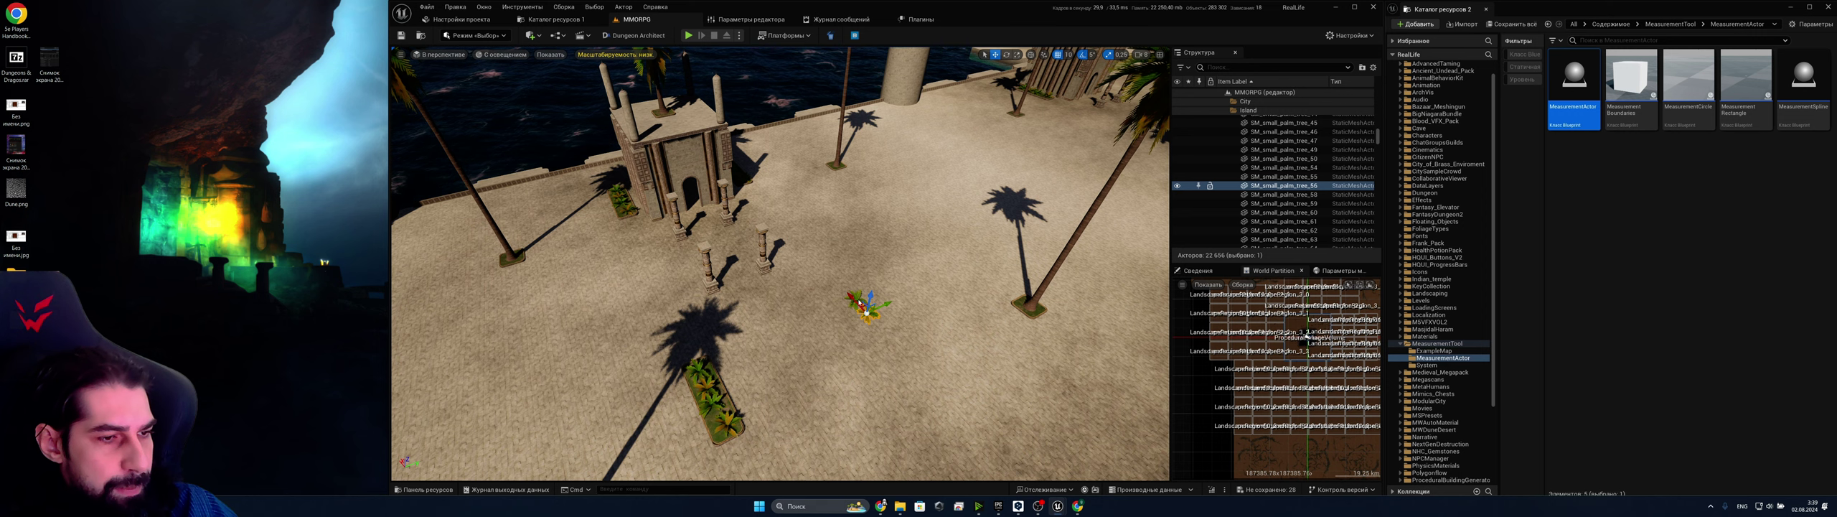
{"action": "left_click", "coordinate": [726, 427], "text": "ctrl"}
{"action": "left_click", "coordinate": [710, 405], "text": "ctrl"}
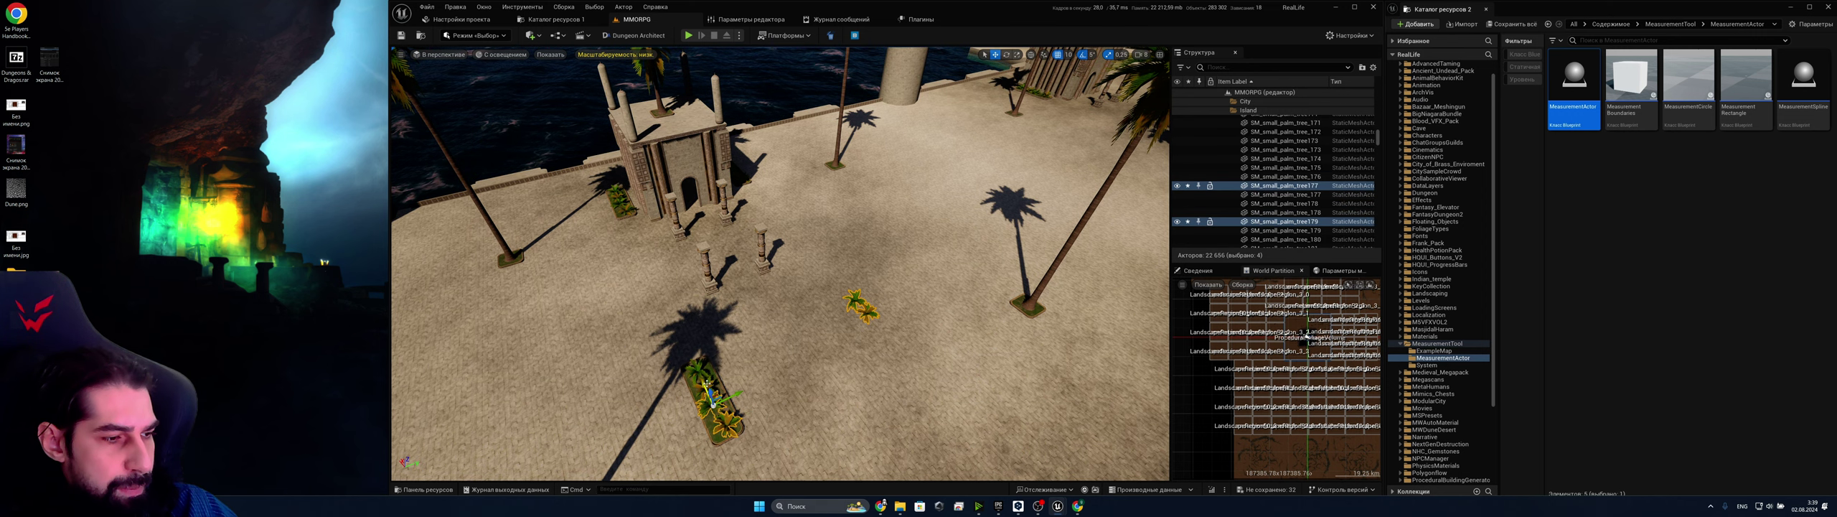
{"action": "left_click", "coordinate": [707, 389], "text": "ctrl"}
{"action": "left_click", "coordinate": [699, 370], "text": "ctrl"}
{"action": "left_click", "coordinate": [719, 388], "text": "ctrl"}
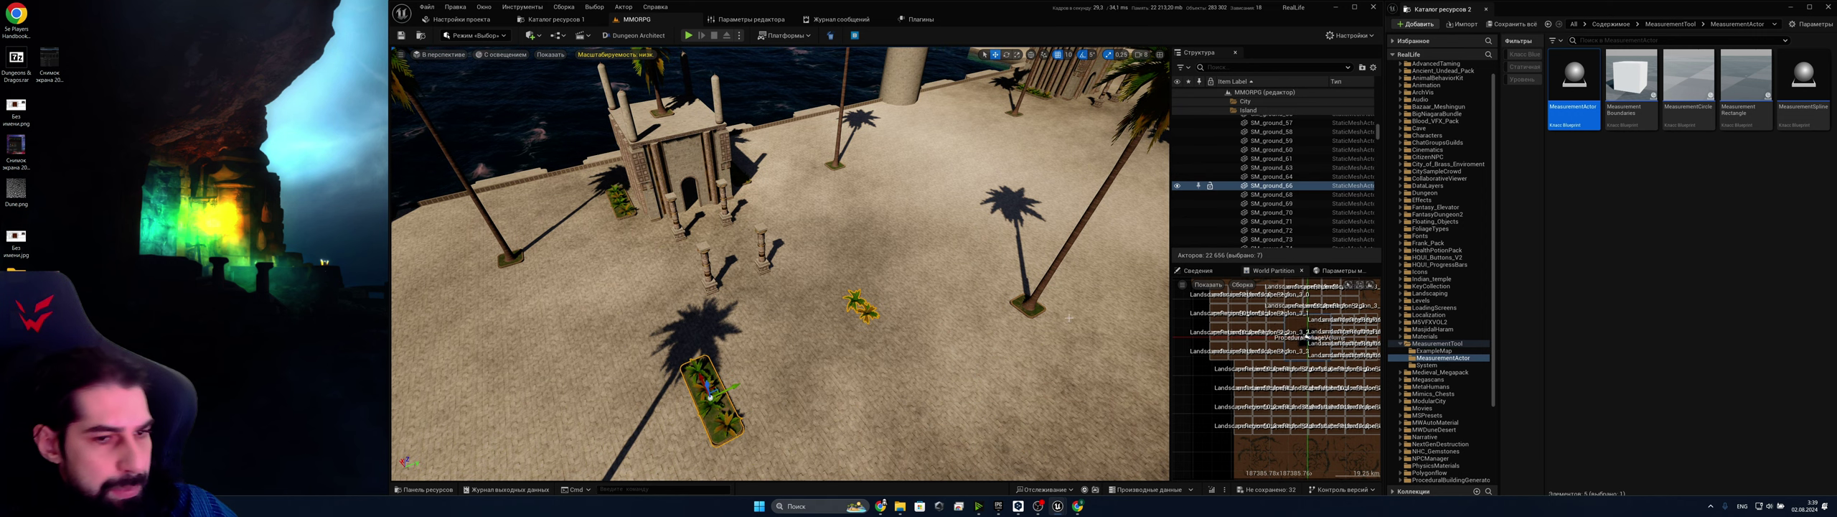
{"action": "left_click", "coordinate": [1038, 314], "text": "ctrl"}
{"action": "mouse_move", "coordinate": [1037, 314]}
{"action": "right_mouse_down"}
{"action": "mouse_move", "coordinate": [1041, 344]}
{"action": "mouse_move", "coordinate": [1156, 316]}
{"action": "mouse_move", "coordinate": [1098, 341]}
{"action": "mouse_move", "coordinate": [926, 313]}
{"action": "mouse_move", "coordinate": [1038, 314]}
{"action": "right_mouse_up"}
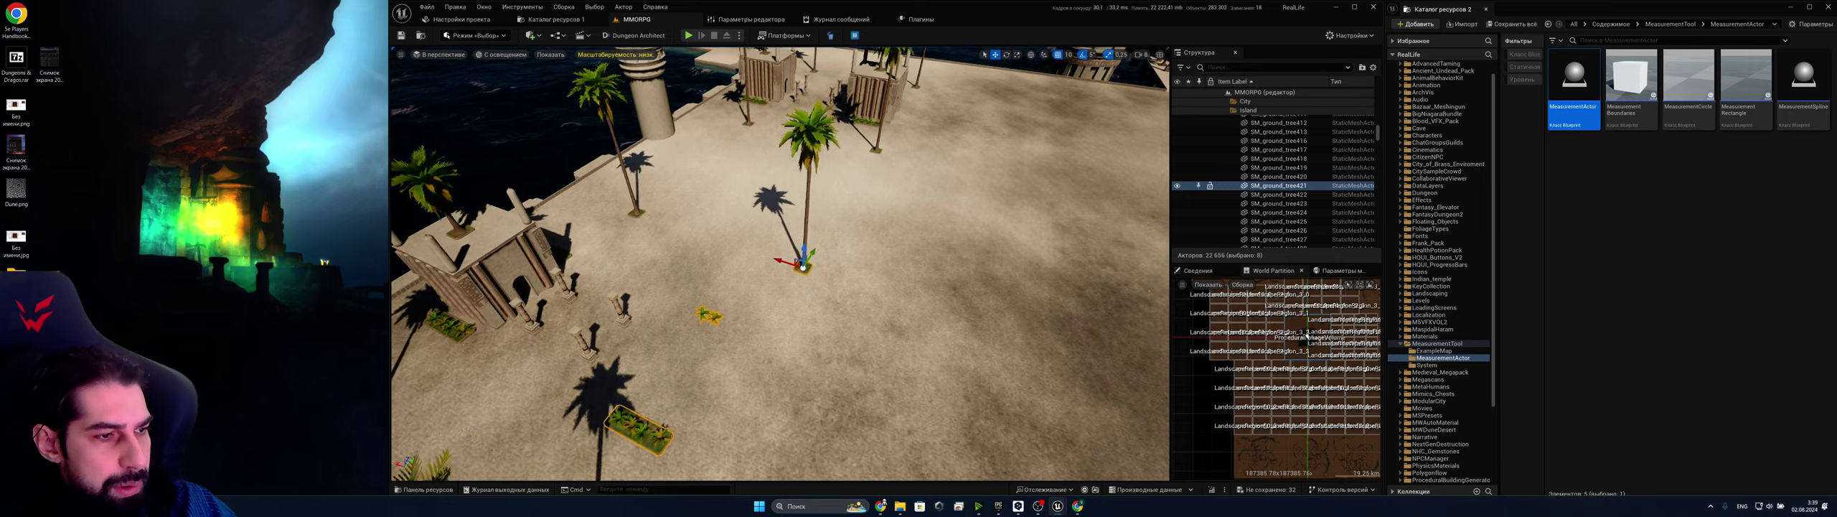
{"action": "right_click_drag", "start_coordinate": [1038, 314], "coordinate": [1037, 314]}
{"action": "left_click", "coordinate": [813, 314], "text": "ctrl"}
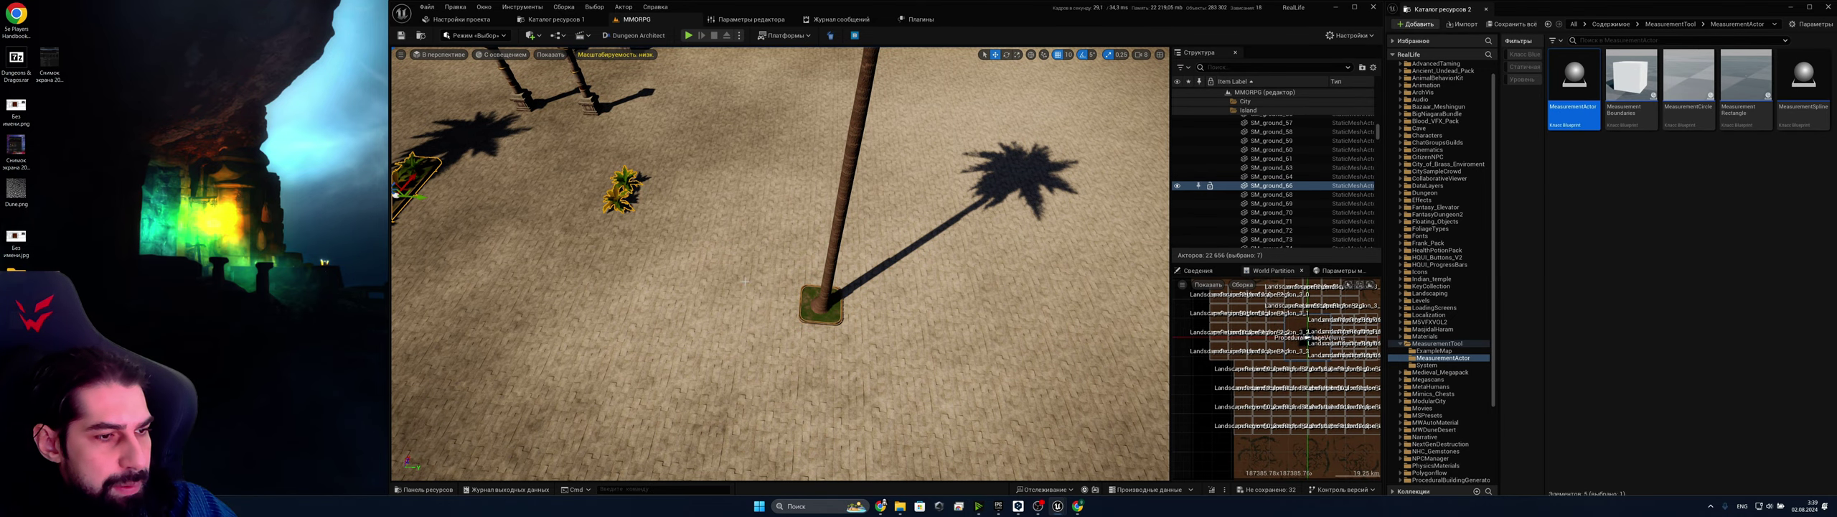
{"action": "right_click_drag", "start_coordinate": [814, 314], "coordinate": [725, 258]}
{"action": "key", "text": "Delete"}
{"action": "right_click_drag", "start_coordinate": [651, 205], "coordinate": [651, 205]}
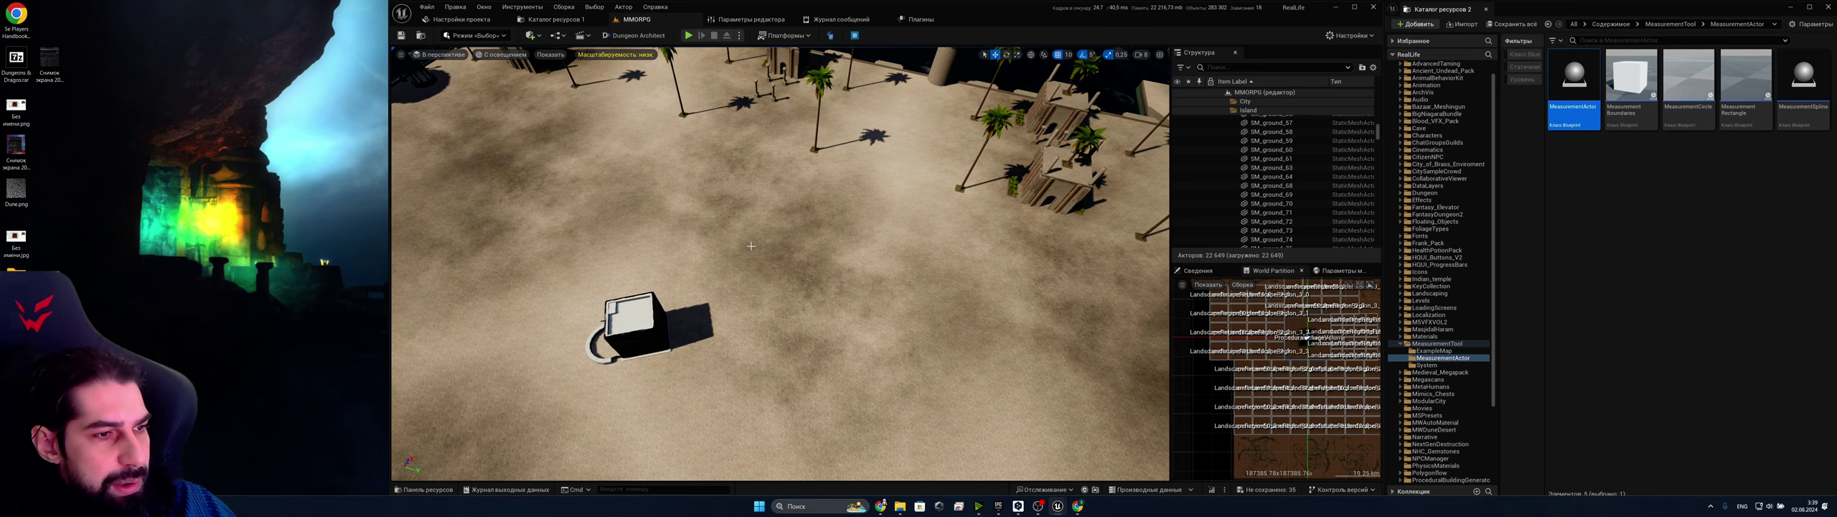
Hide the grunge decal on the open paving near the Kaaba to check its effect, and delete it
{"action": "left_click", "coordinate": [821, 264]}
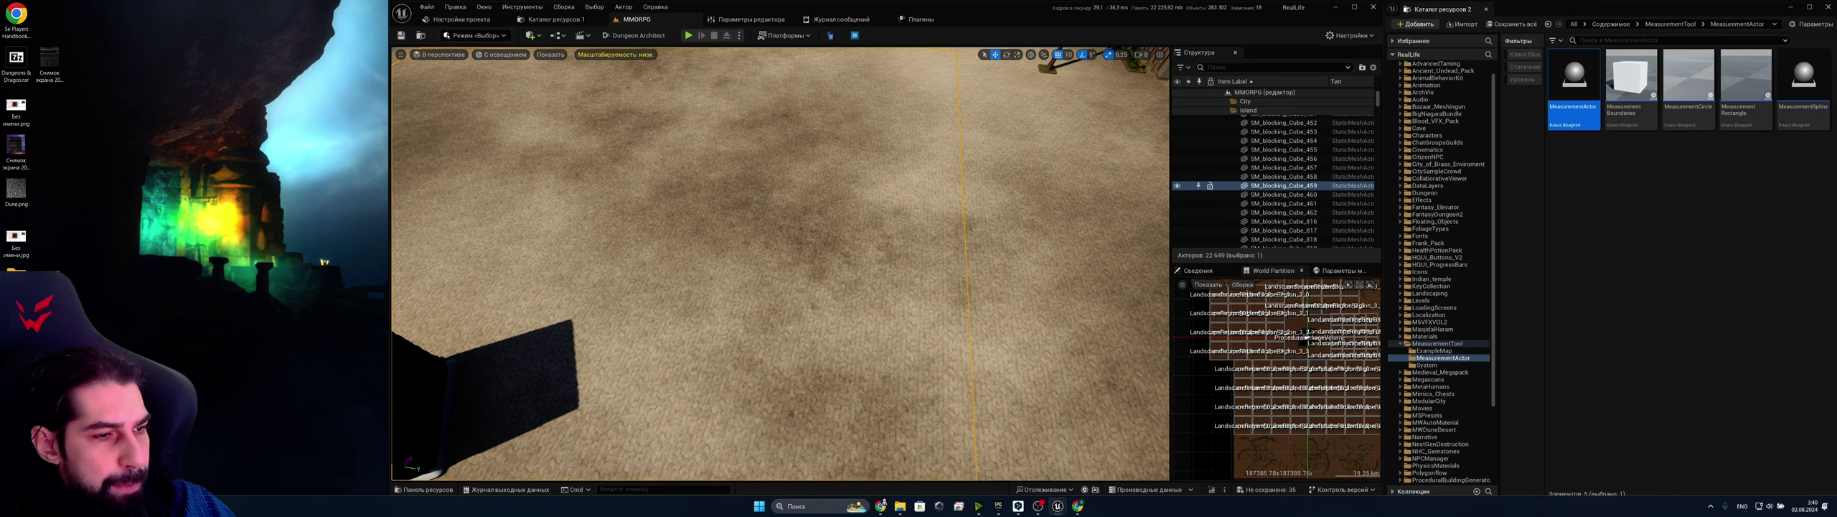
{"action": "left_click", "coordinate": [844, 286]}
{"action": "left_click", "coordinate": [1177, 186]}
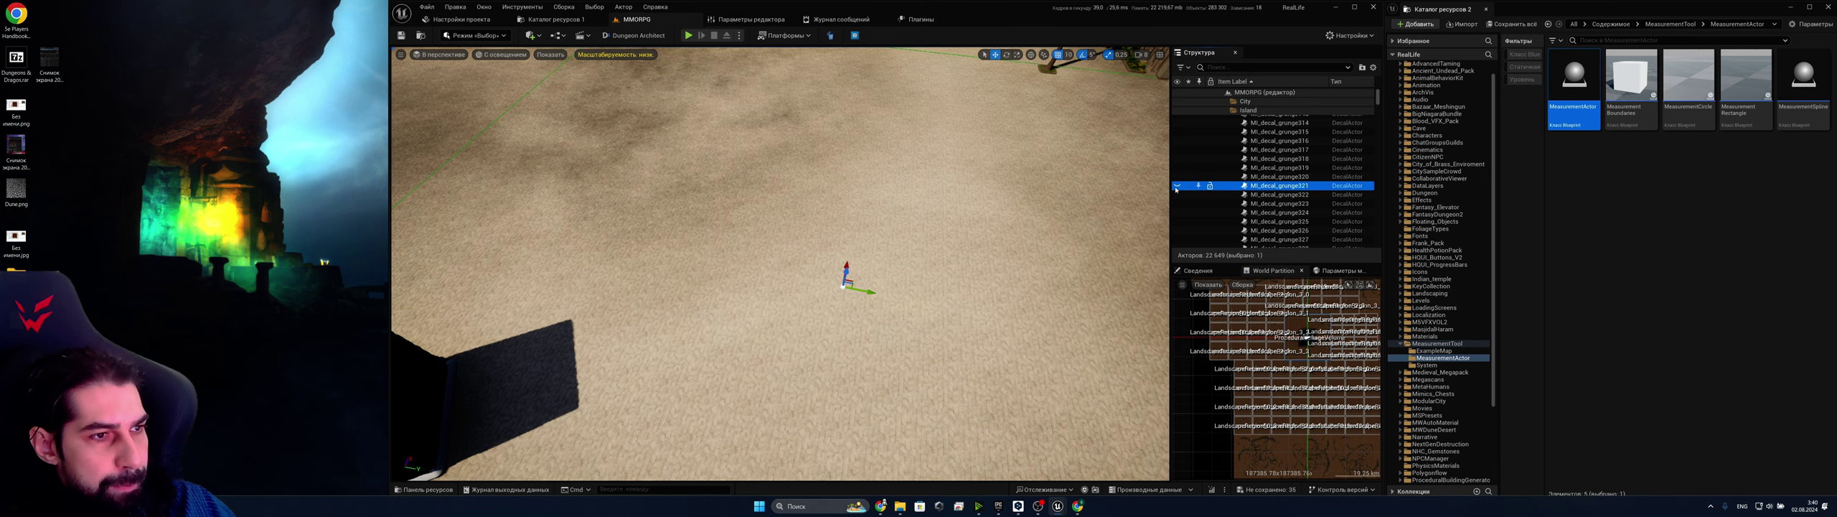
{"action": "right_click_drag", "start_coordinate": [1077, 229], "coordinate": [1033, 234]}
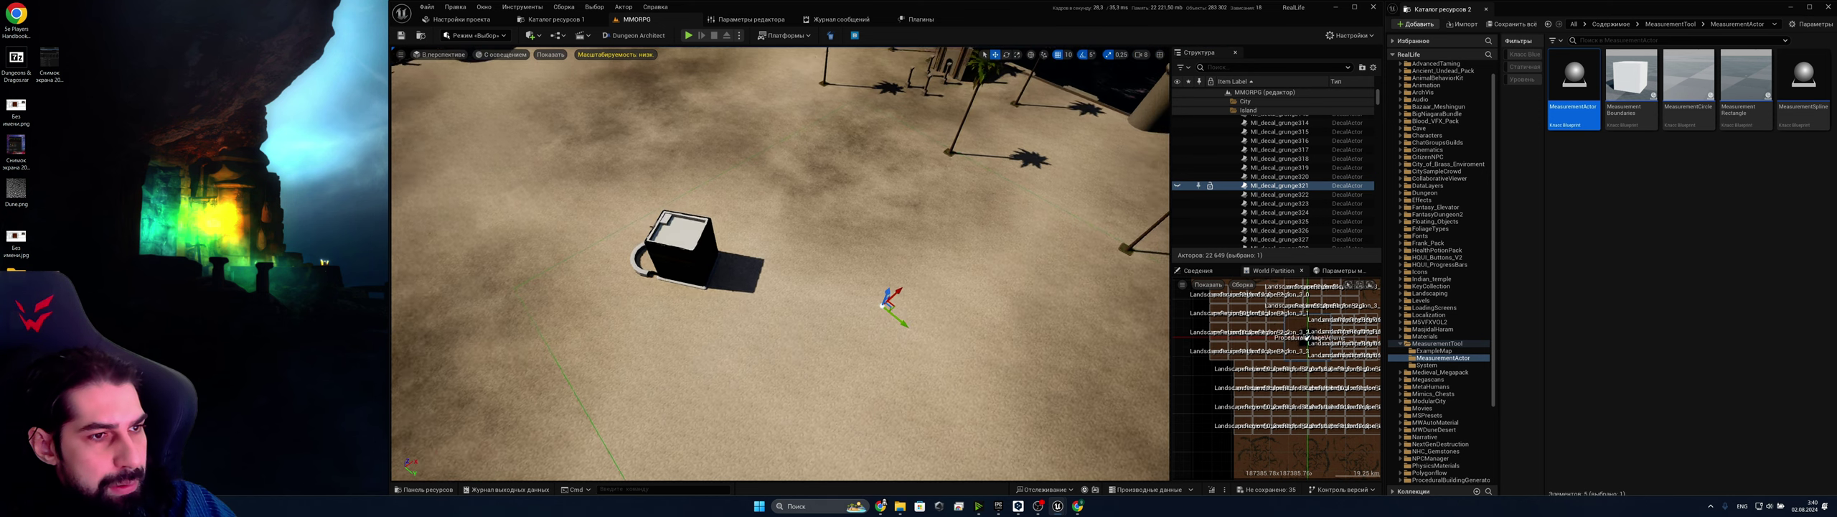
{"action": "key", "text": "Delete"}
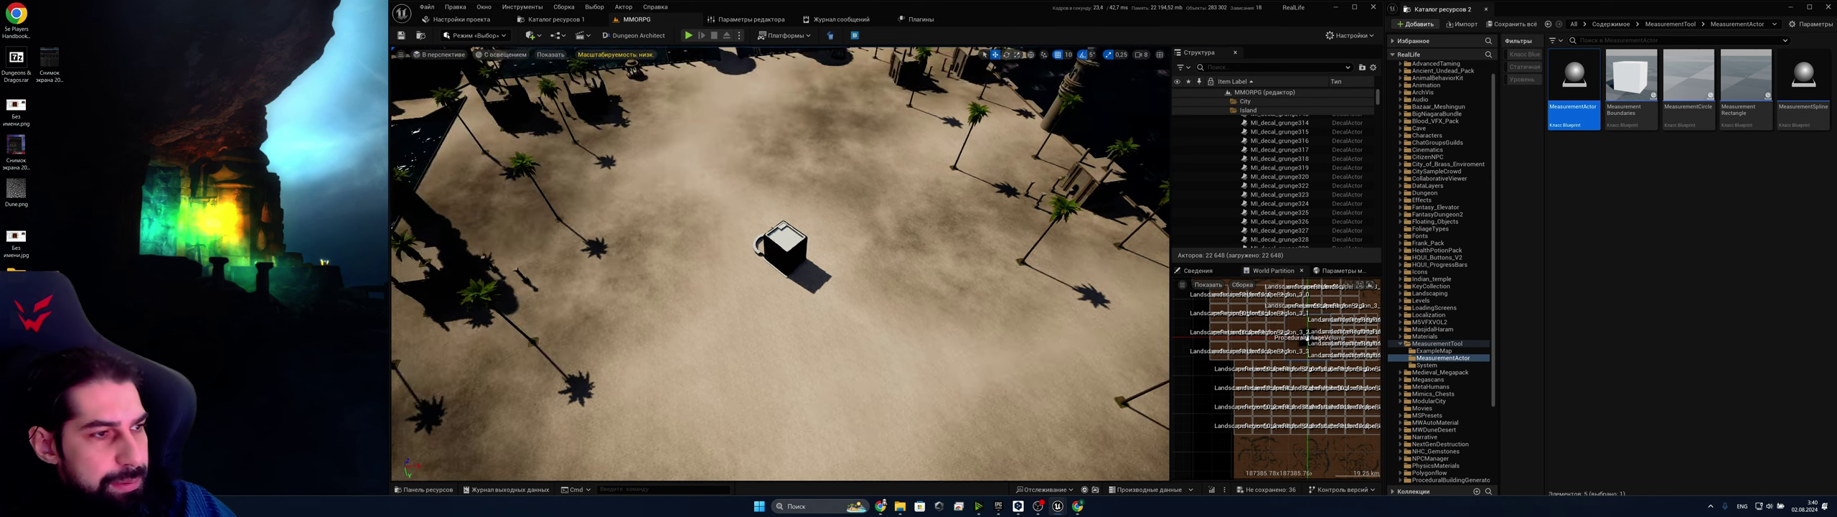
Pick the dark grunge decal on the paving near the palms and small gate building, check it by hiding, and delete it
{"action": "key", "text": "w"}
{"action": "right_click_drag", "start_coordinate": [857, 244], "coordinate": [929, 246]}
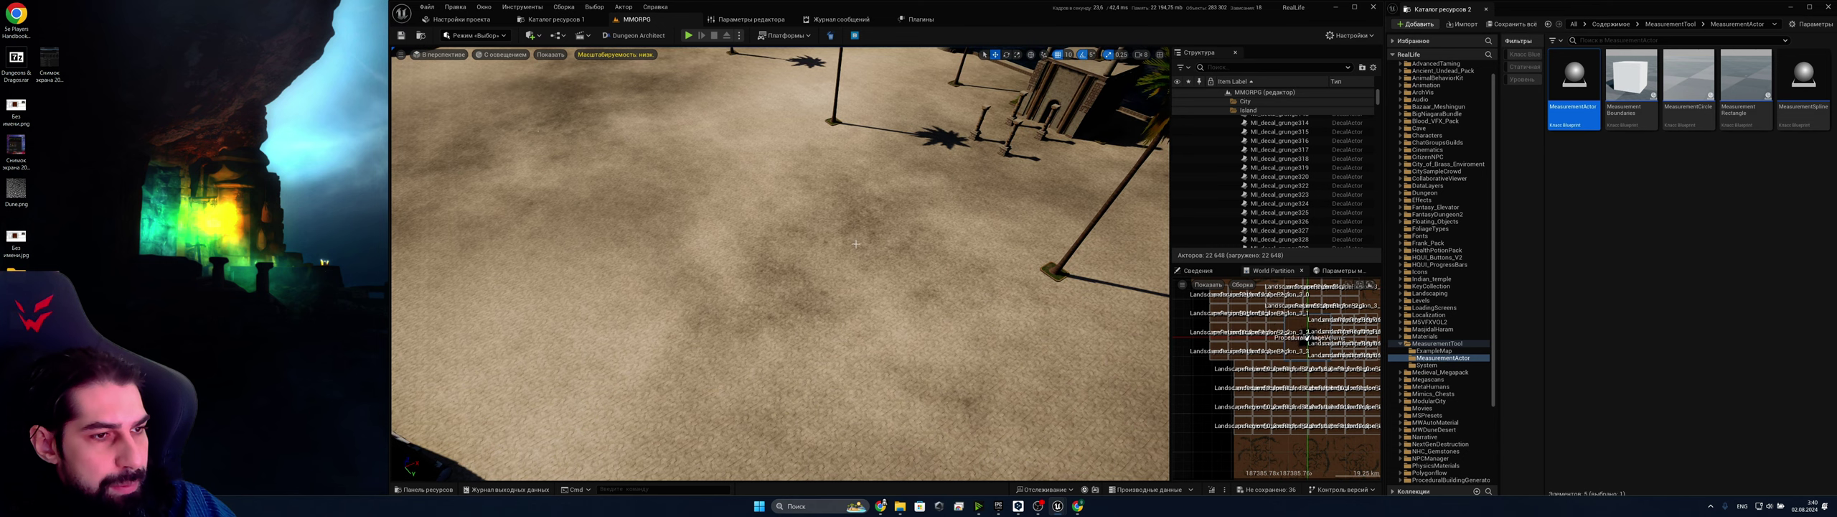
{"action": "left_click", "coordinate": [854, 244]}
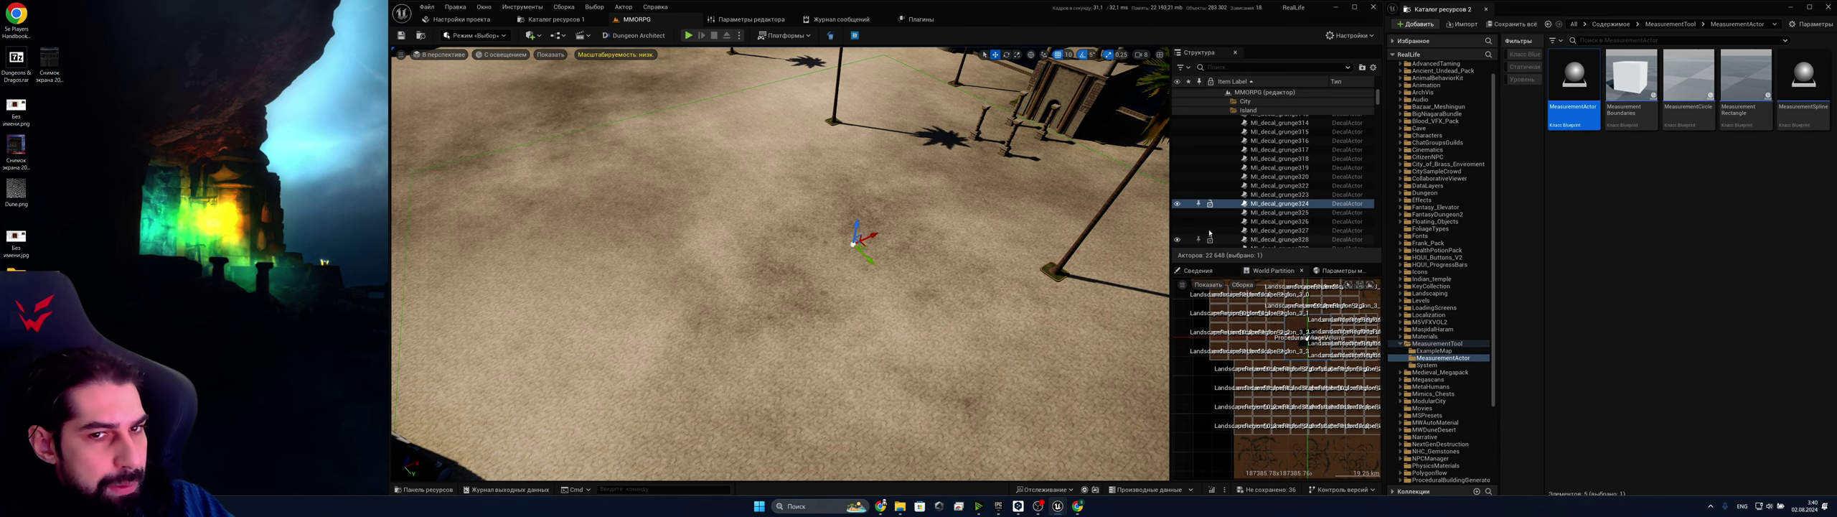
{"action": "left_click", "coordinate": [1179, 205]}
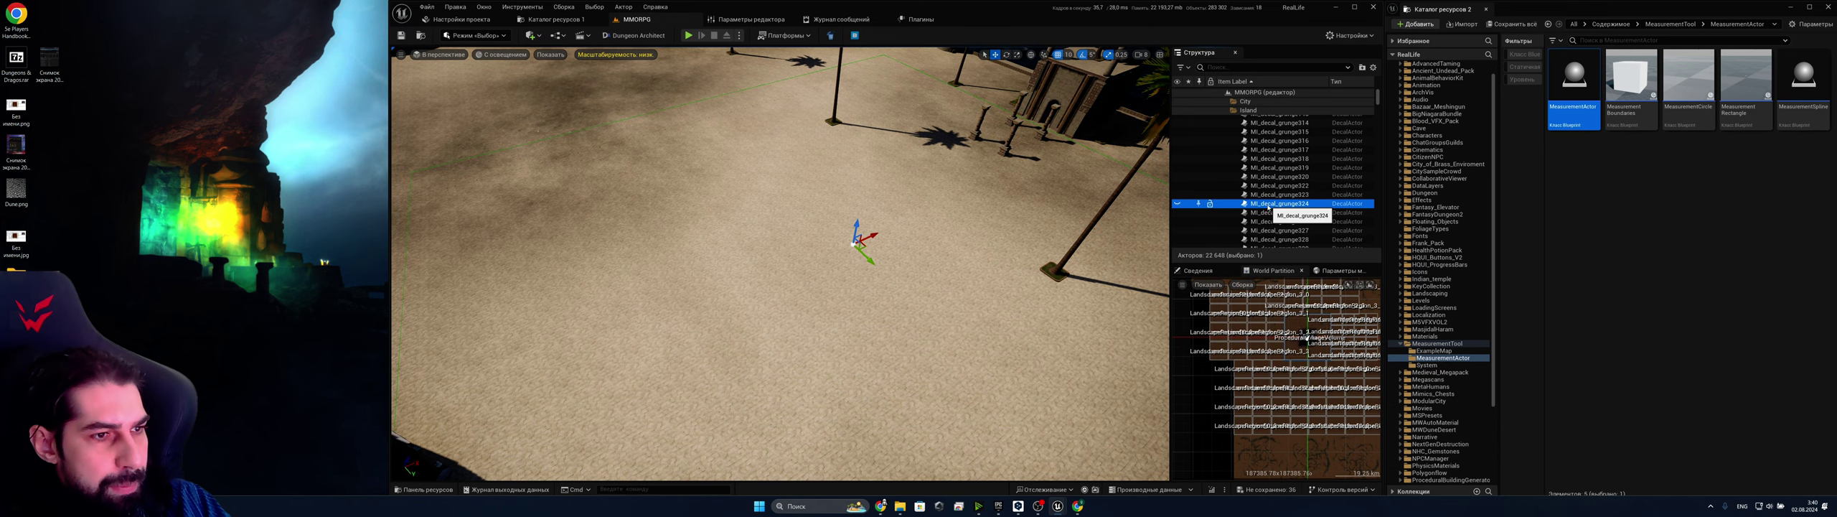
{"action": "key", "text": "Delete"}
Find the grunge decal on the paving between the Kaaba's semicircular wall and the waterside, hide it, and delete it
{"action": "key", "text": "s"}
{"action": "right_click_drag", "start_coordinate": [854, 244], "coordinate": [908, 255]}
{"action": "key", "text": "w"}
{"action": "key", "text": "e"}
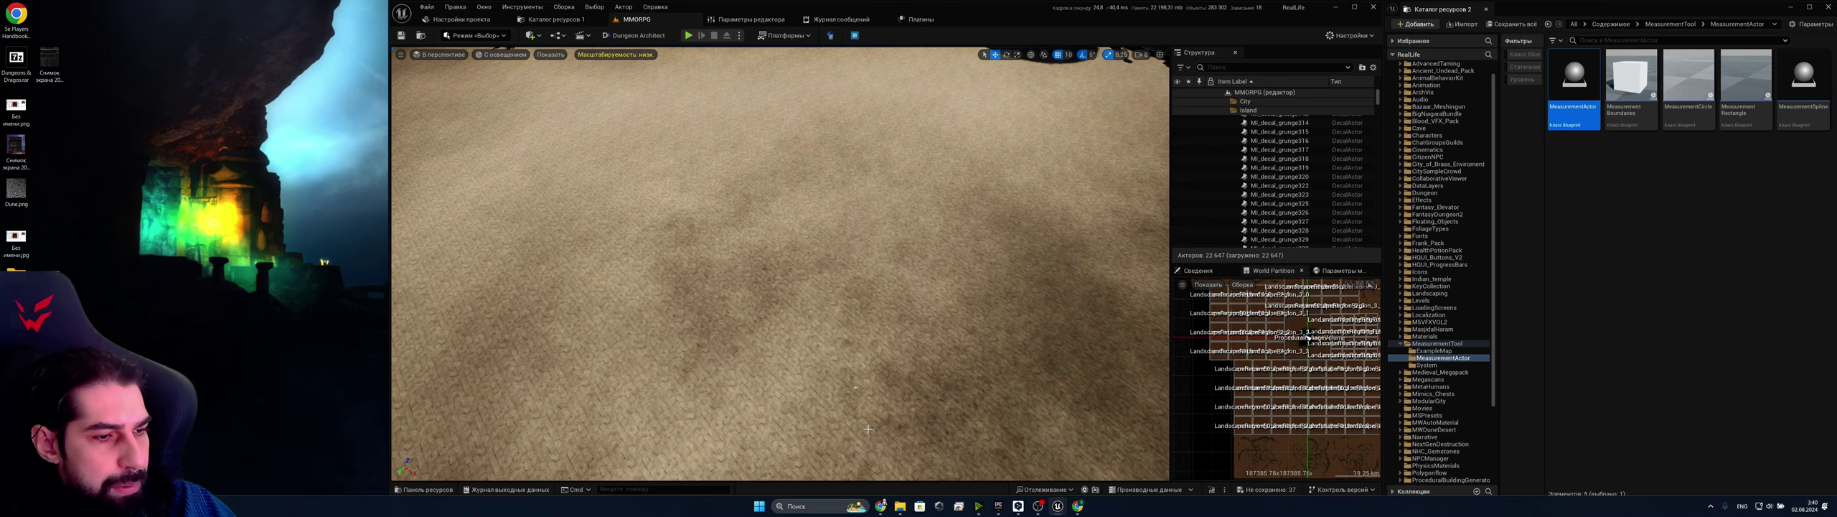
{"action": "left_click", "coordinate": [457, 111]}
{"action": "left_click", "coordinate": [855, 388]}
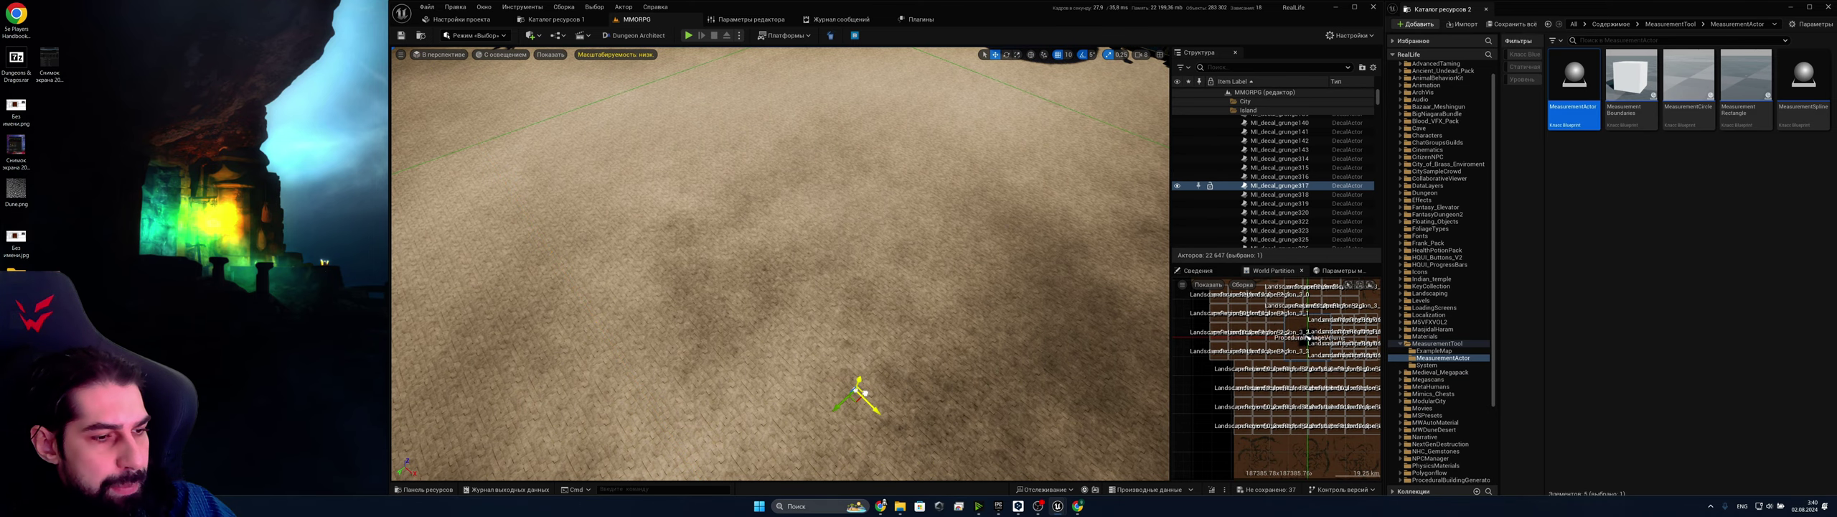
{"action": "key", "text": "s"}
{"action": "right_click_drag", "start_coordinate": [861, 393], "coordinate": [819, 388]}
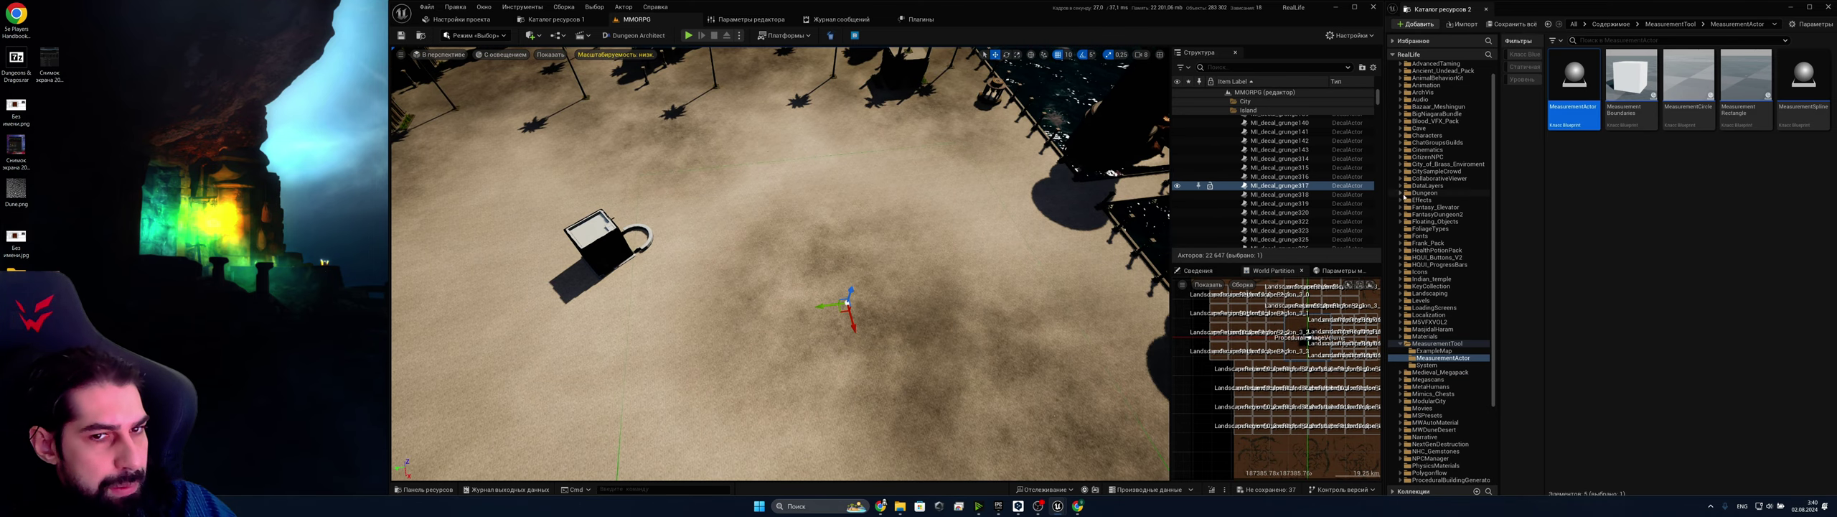
{"action": "left_click", "coordinate": [1177, 186]}
{"action": "key", "text": "Delete"}
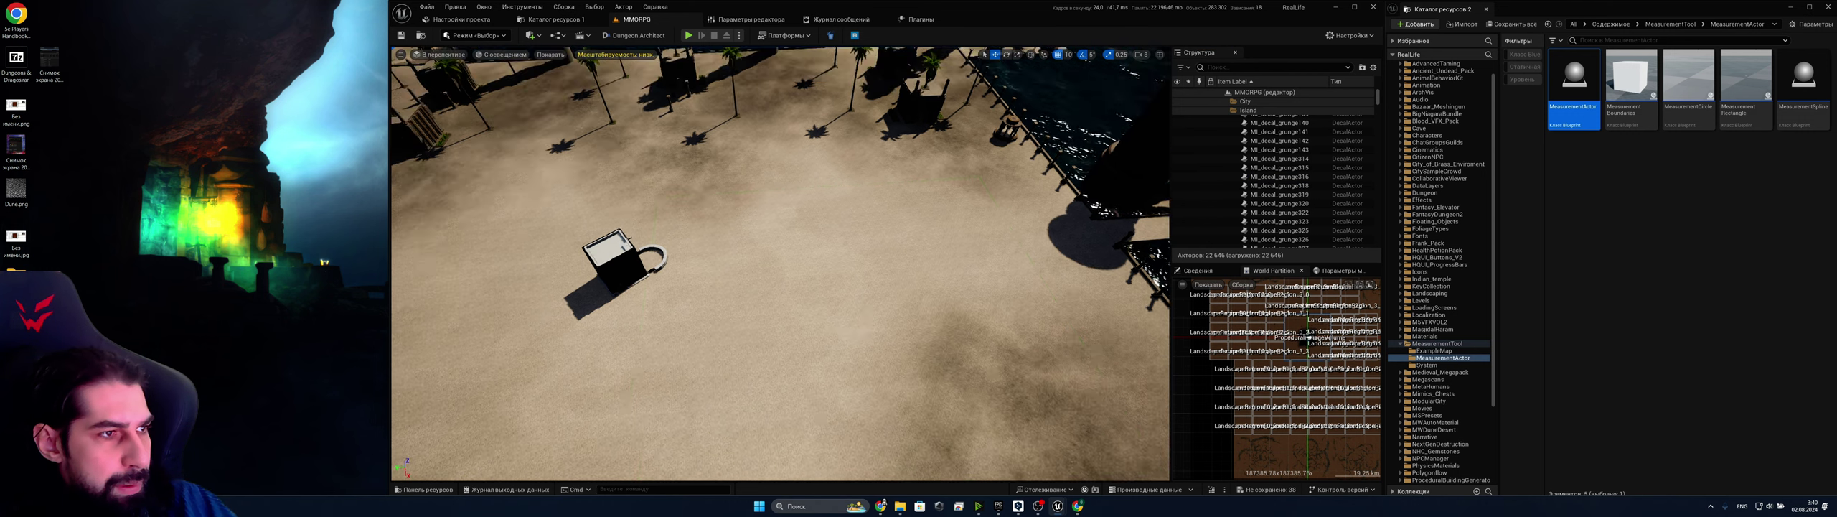
Delete the grunge decal lying at the palm tree's star-shaped shadow on the Kaaba plaza
{"action": "key", "text": "w"}
{"action": "right_click_drag", "start_coordinate": [939, 227], "coordinate": [912, 231]}
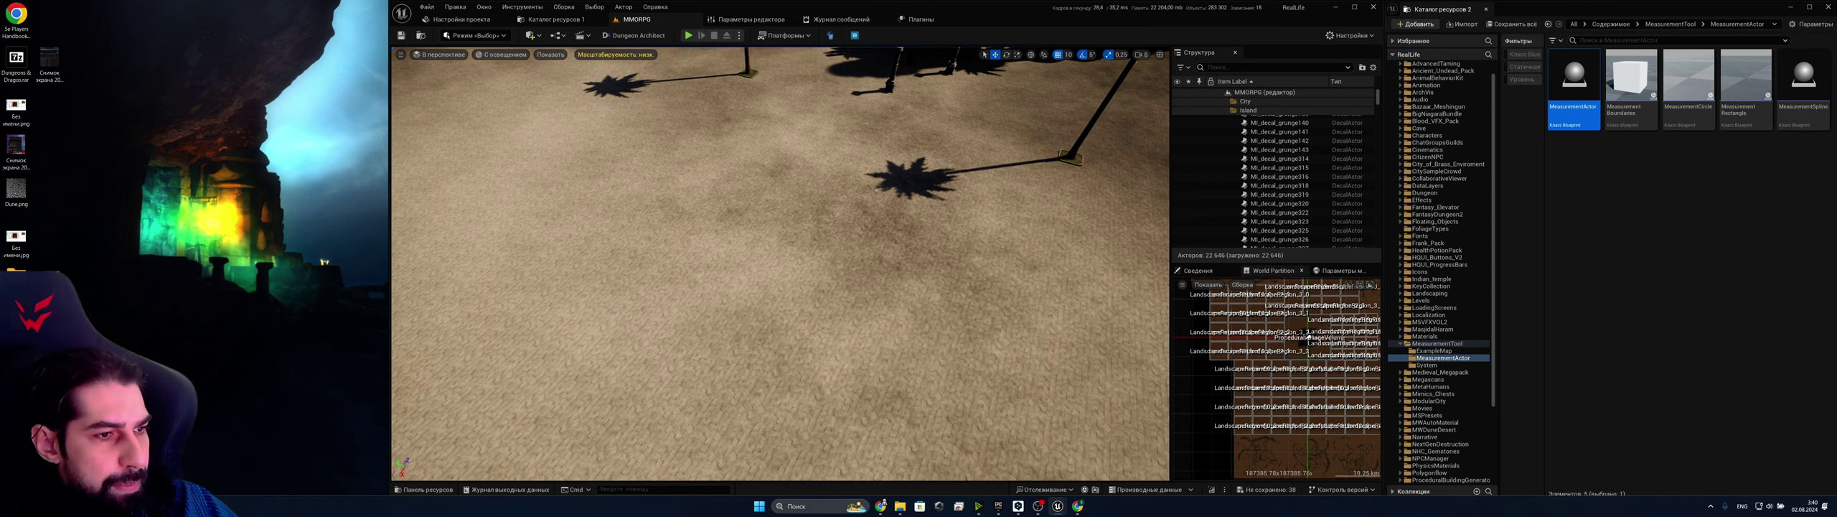
{"action": "left_click", "coordinate": [875, 191]}
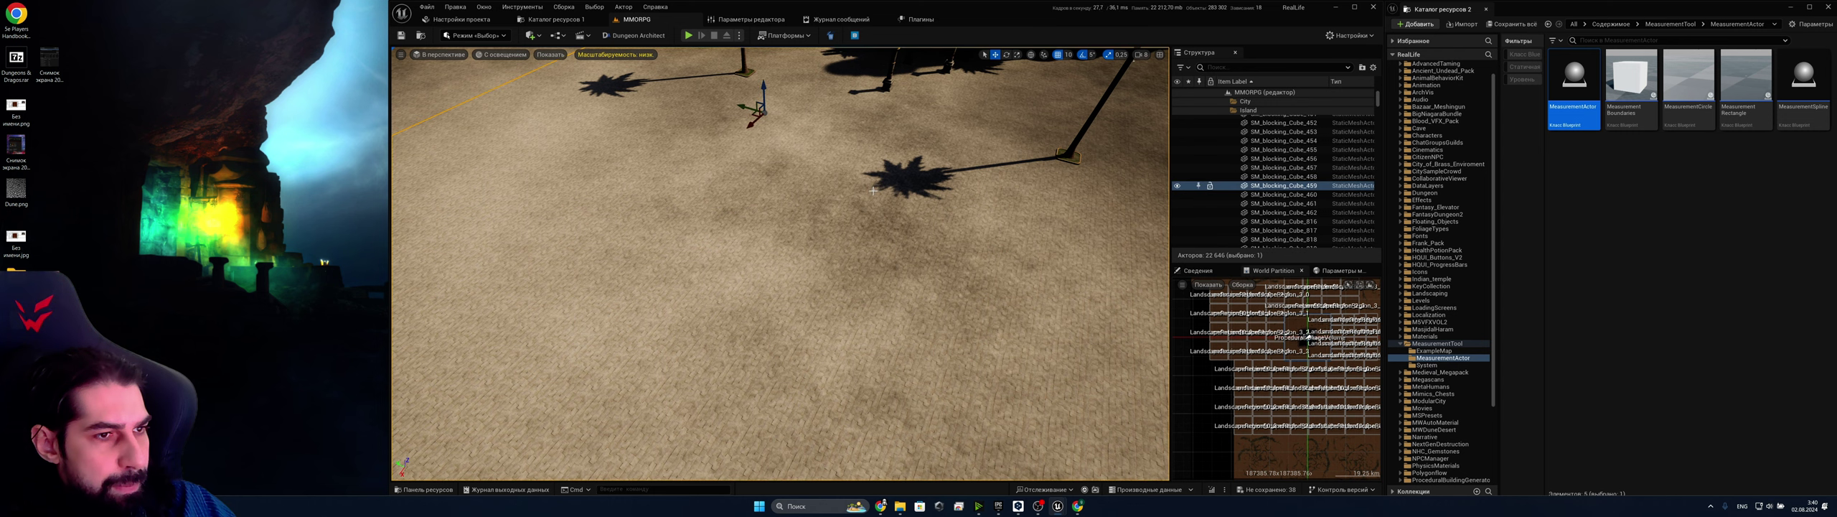
{"action": "left_click", "coordinate": [873, 190]}
{"action": "scroll", "coordinate": [908, 209], "scroll_direction": "down", "scroll_amount": 6}
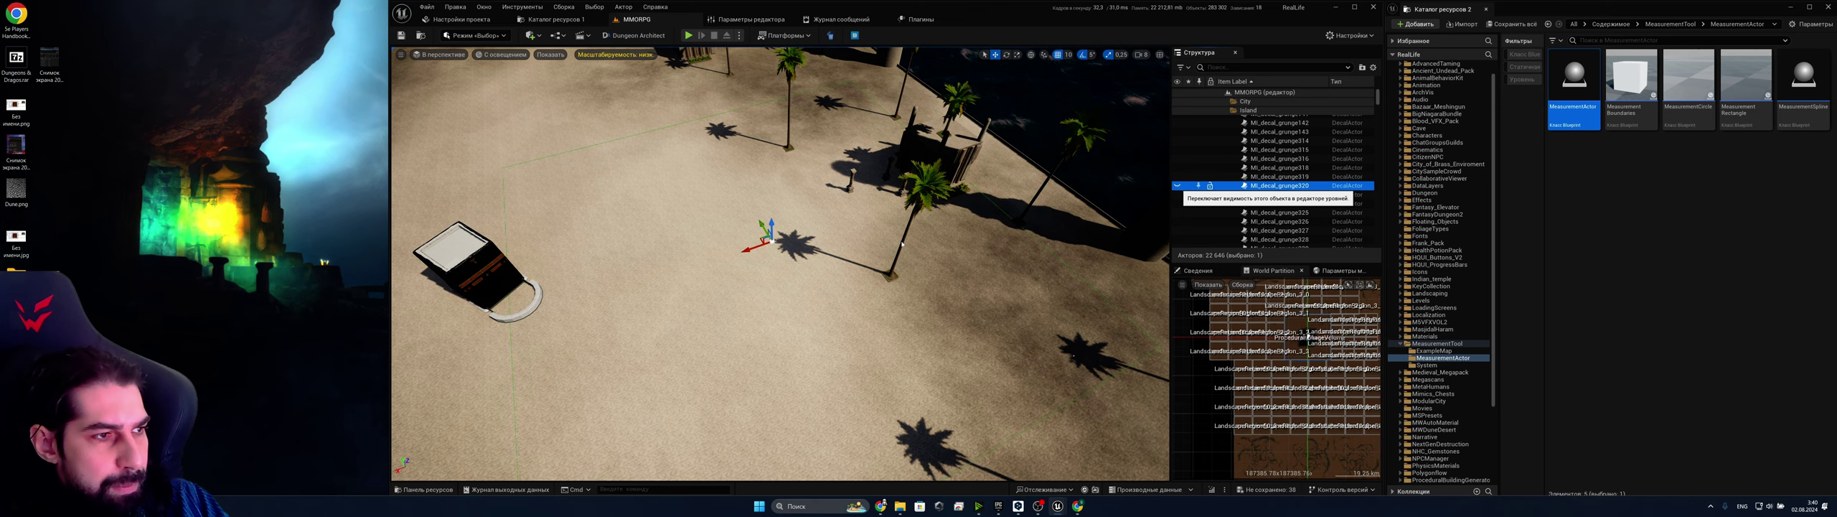
{"action": "key", "text": "Delete"}
Inspect the paving around the Kaaba, the water level beneath the plaza, and the palm-lined edge of the plaza
{"action": "right_click_drag", "start_coordinate": [902, 244], "coordinate": [831, 265]}
{"action": "key", "text": "w"}
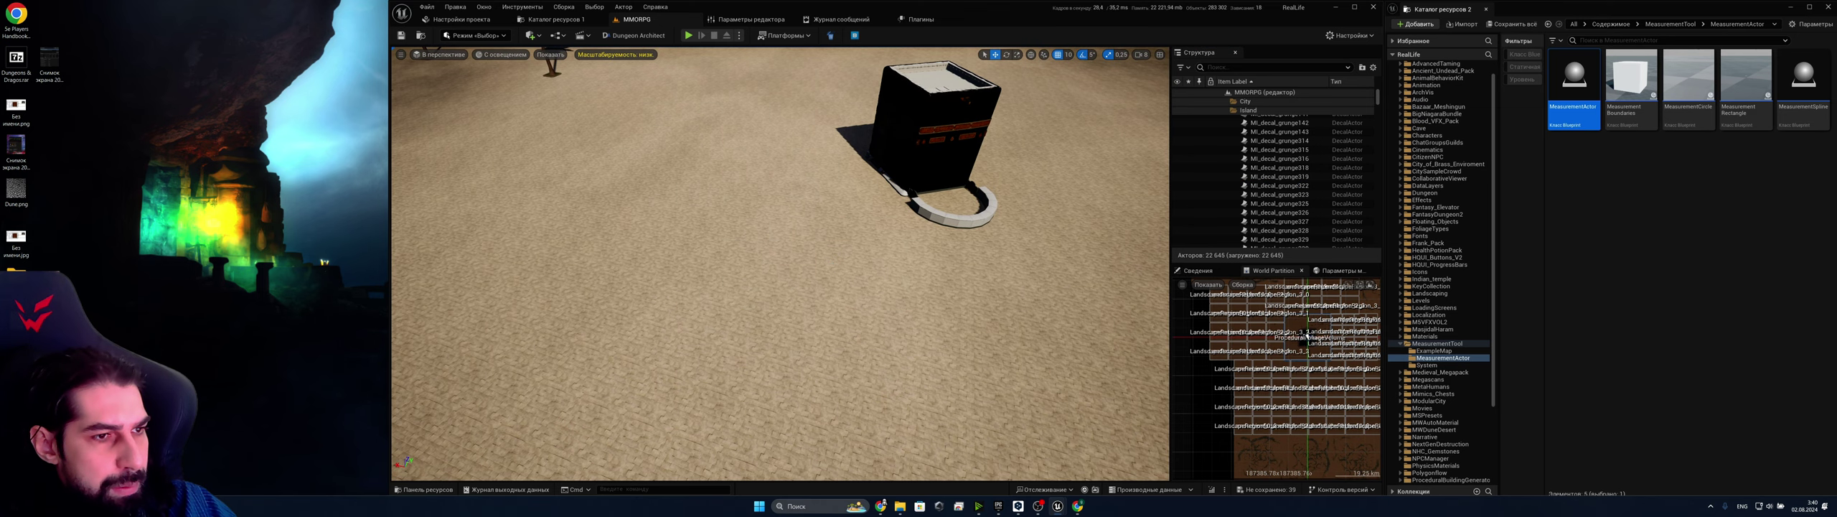
{"action": "left_click", "coordinate": [876, 244]}
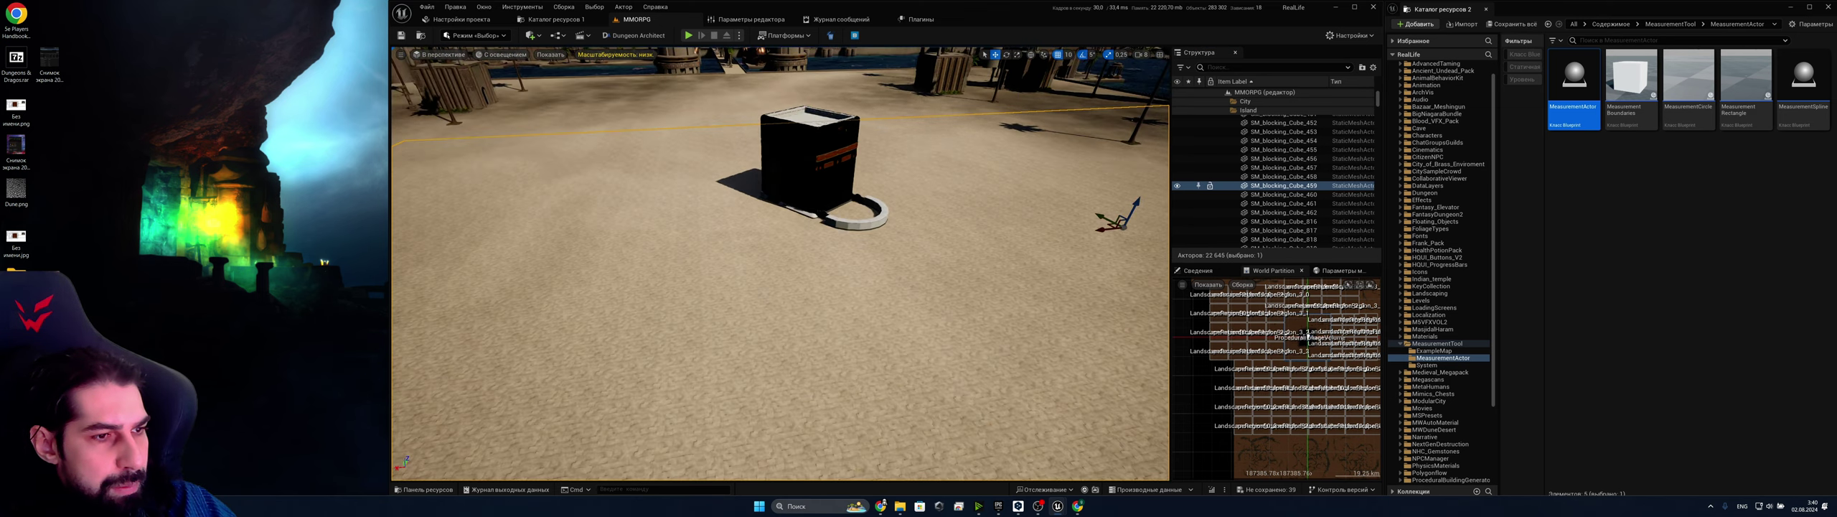
{"action": "key", "text": "a"}
{"action": "right_click_drag", "start_coordinate": [876, 245], "coordinate": [1105, 280]}
{"action": "key", "text": "q"}
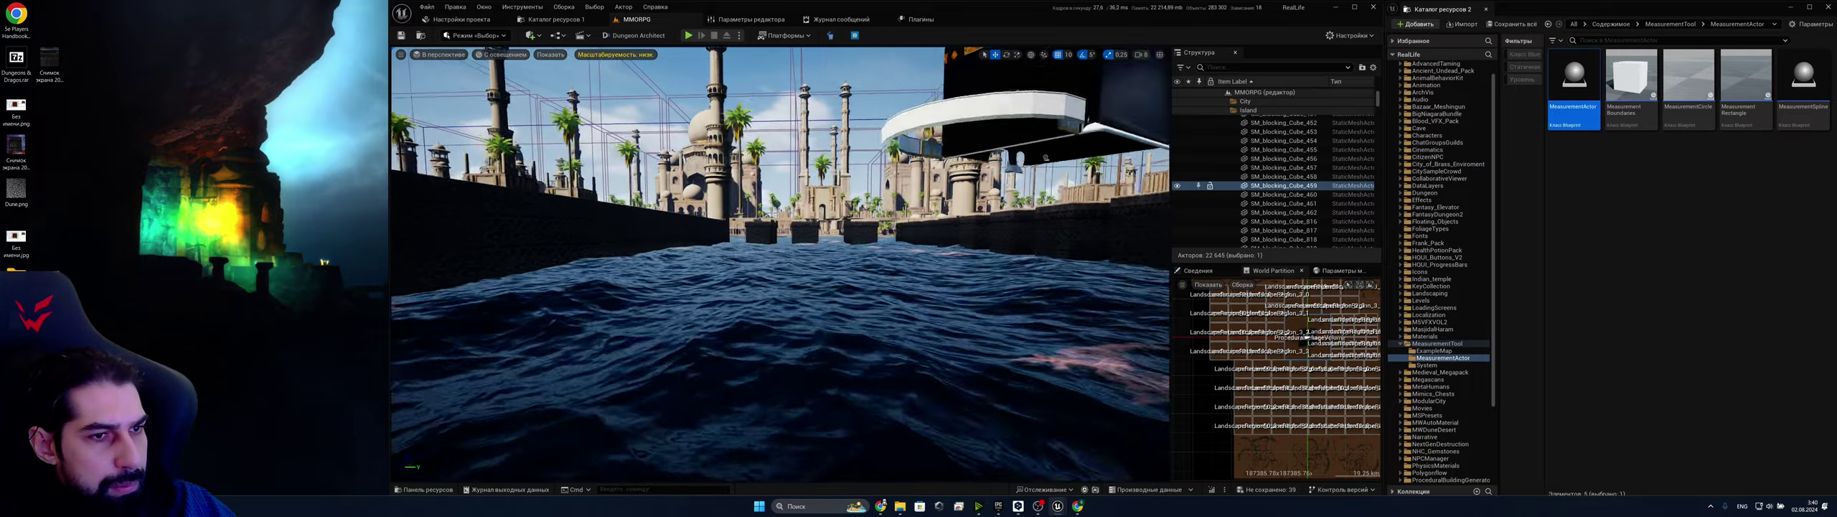
{"action": "right_click_drag", "start_coordinate": [922, 269], "coordinate": [646, 272]}
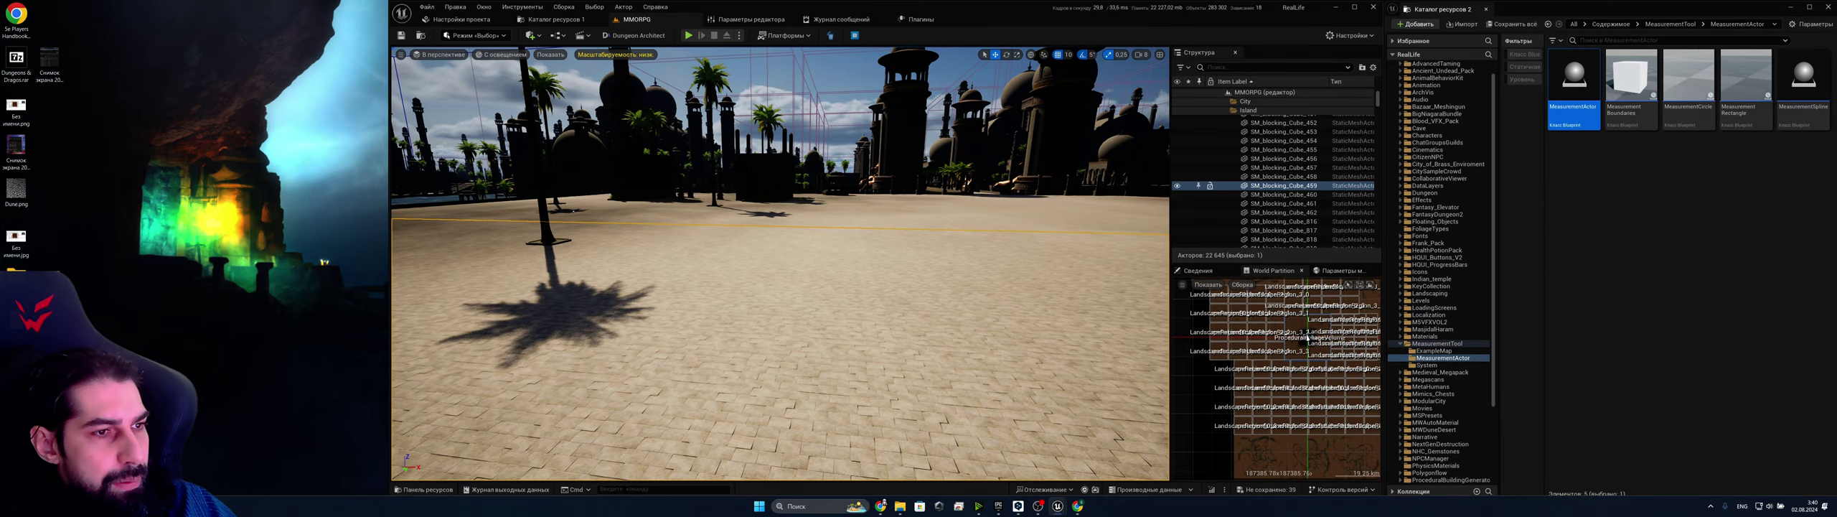
{"action": "right_click_drag", "start_coordinate": [780, 263], "coordinate": [707, 308]}
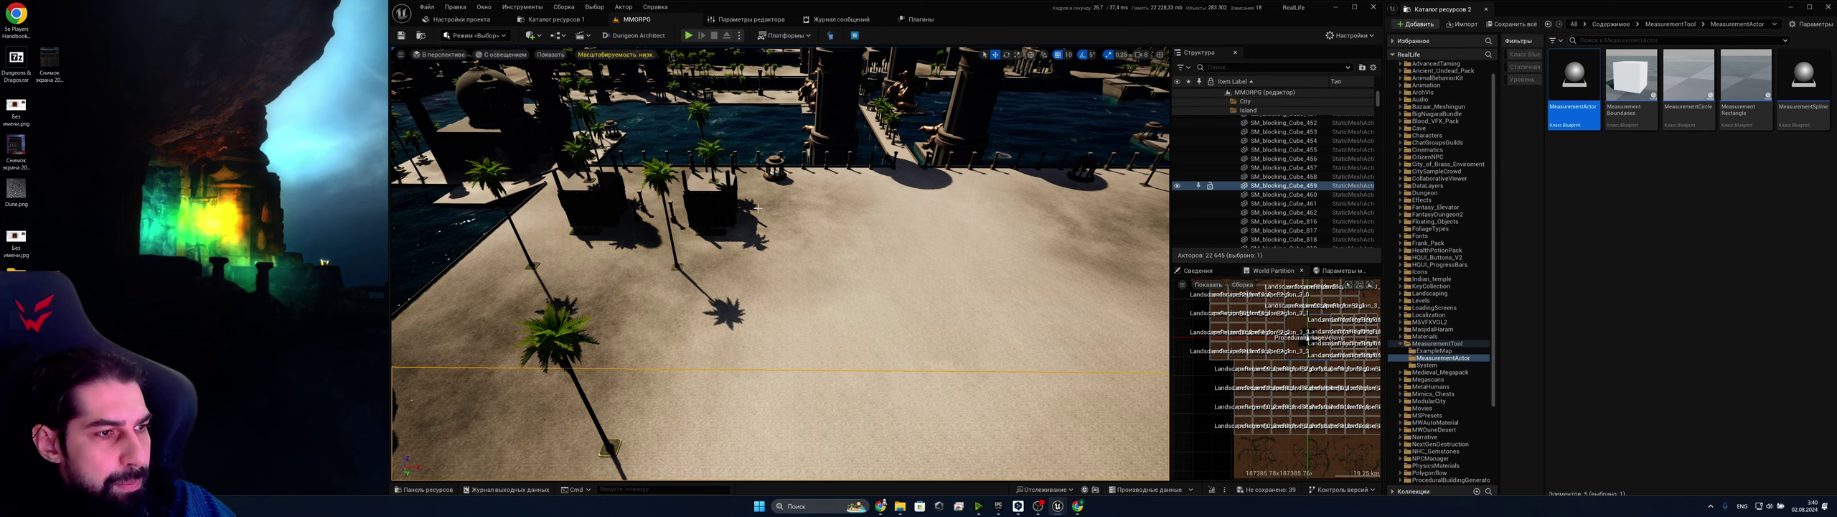
Pick the grunge decal on the paving beside the dark palm planters and compare the plaza surface using its visibility toggle
{"action": "left_click", "coordinate": [781, 218]}
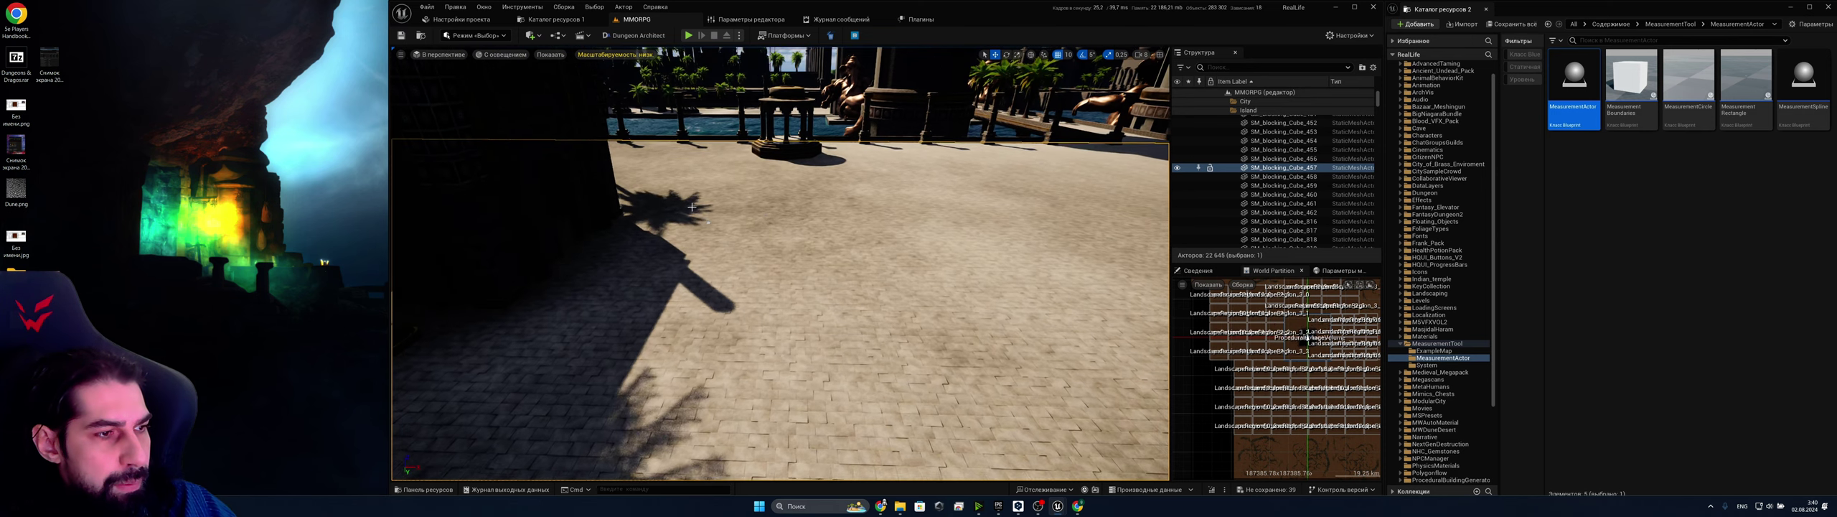
{"action": "left_click", "coordinate": [706, 221]}
{"action": "right_click_drag", "start_coordinate": [706, 221], "coordinate": [702, 272]}
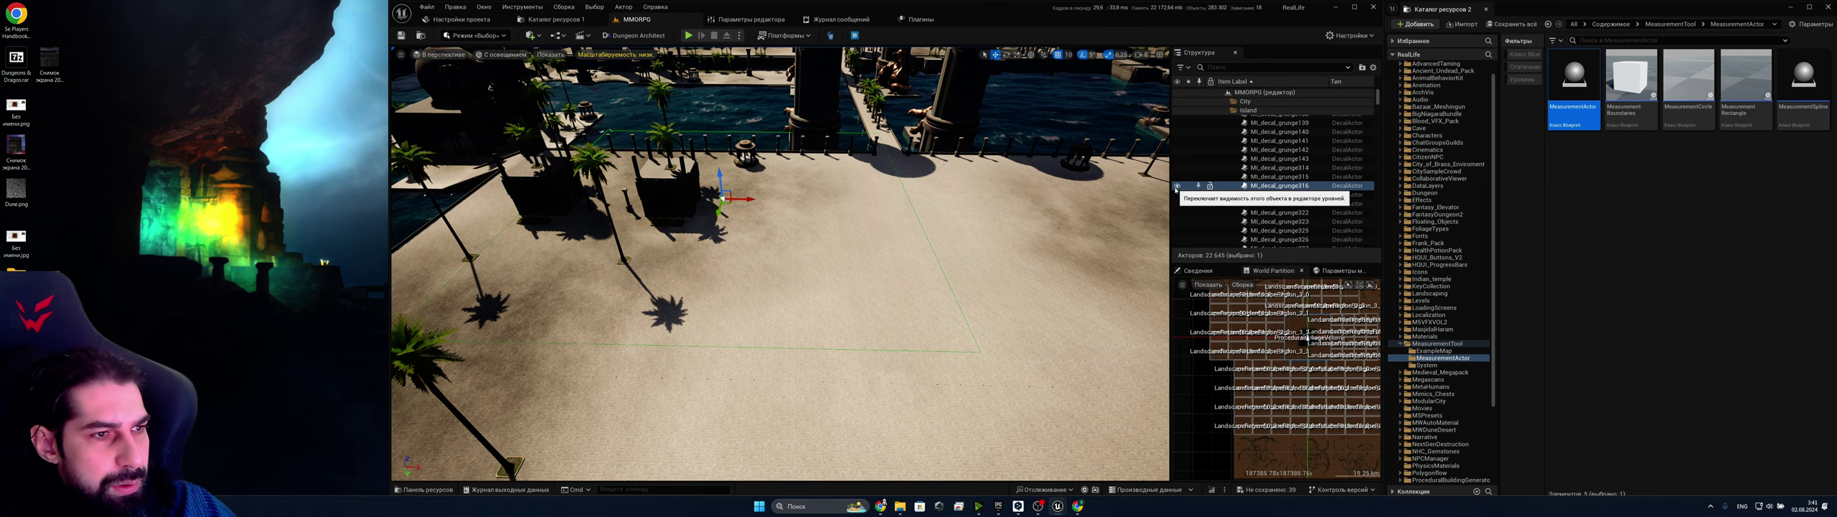
{"action": "left_click", "coordinate": [1178, 186]}
{"action": "right_click_drag", "start_coordinate": [955, 215], "coordinate": [1019, 269]}
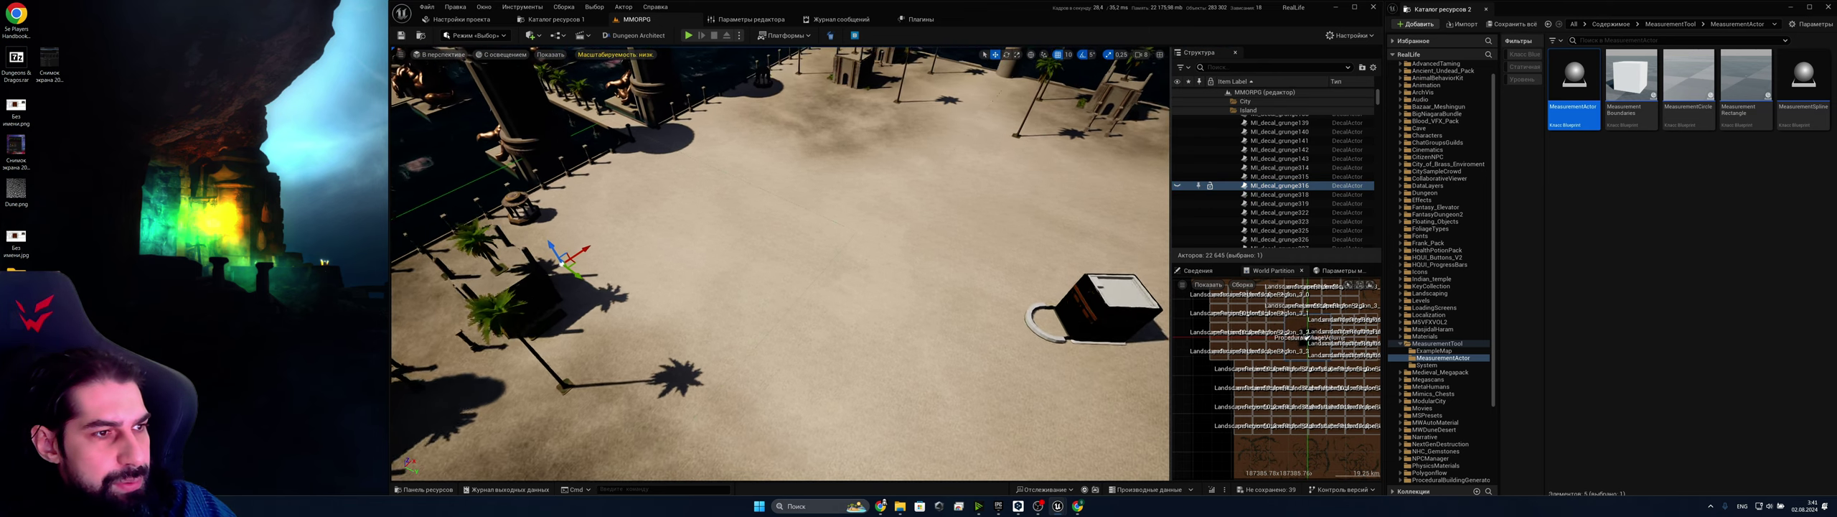
{"action": "key", "text": "w"}
{"action": "right_click_drag", "start_coordinate": [781, 264], "coordinate": [689, 262]}
{"action": "key", "text": "s"}
{"action": "right_click_drag", "start_coordinate": [833, 202], "coordinate": [803, 222]}
{"action": "key", "text": "s"}
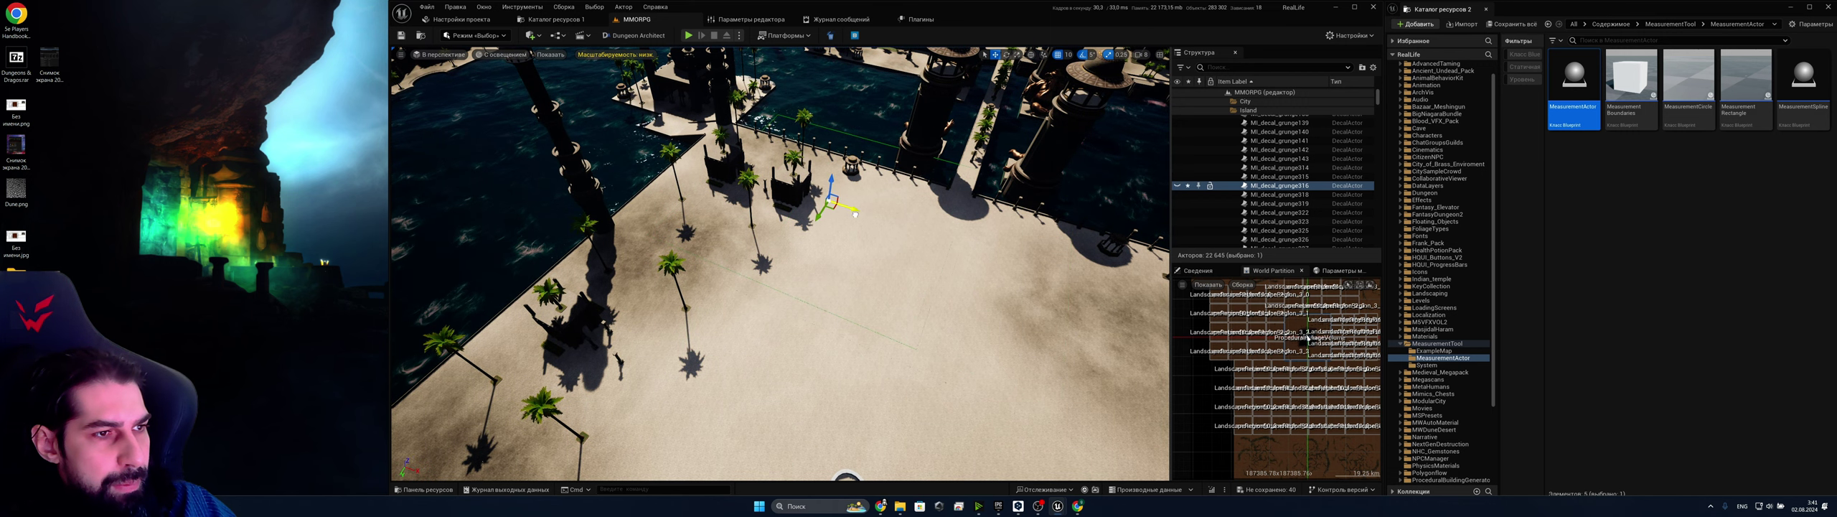
Recheck the decal beside the palm planters by toggling its visibility from a wider view and delete it
{"action": "left_click", "coordinate": [1177, 186]}
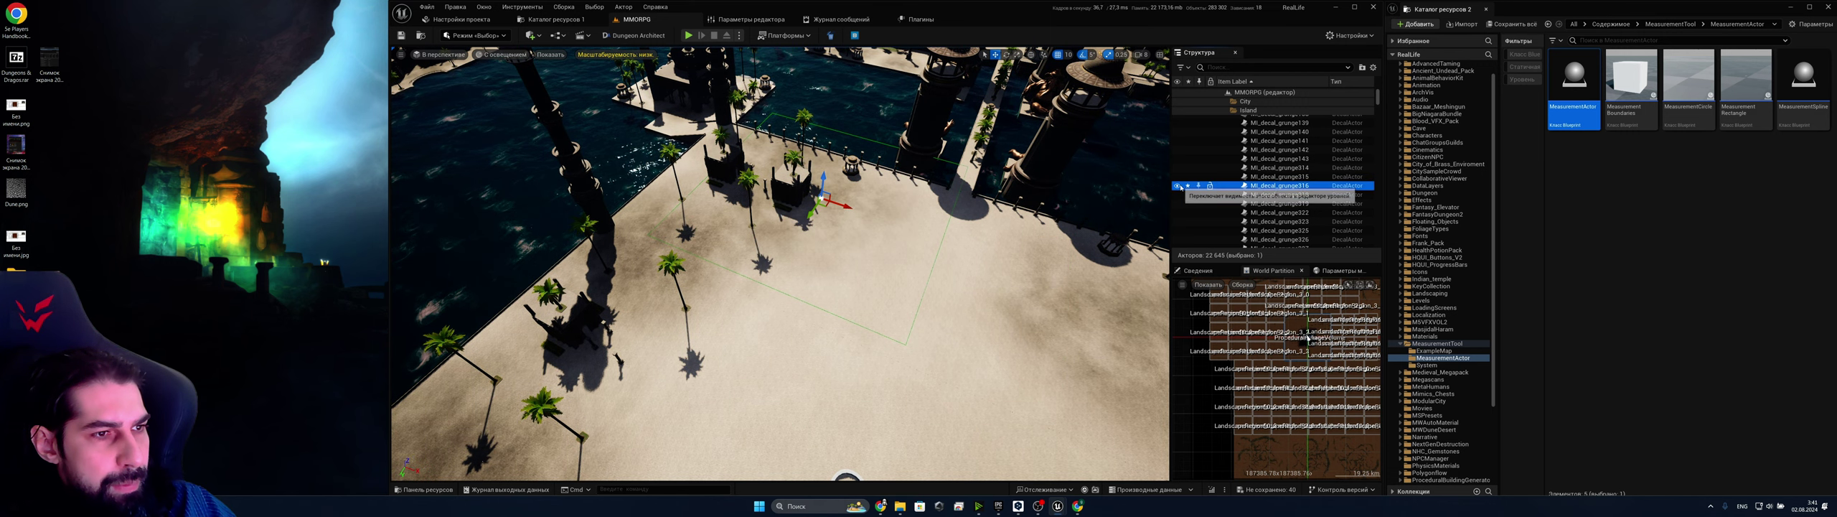
{"action": "right_click_drag", "start_coordinate": [933, 215], "coordinate": [1148, 245]}
{"action": "key", "text": "s"}
{"action": "right_click_drag", "start_coordinate": [934, 244], "coordinate": [790, 291]}
{"action": "key", "text": "s"}
{"action": "left_click", "coordinate": [1177, 186]}
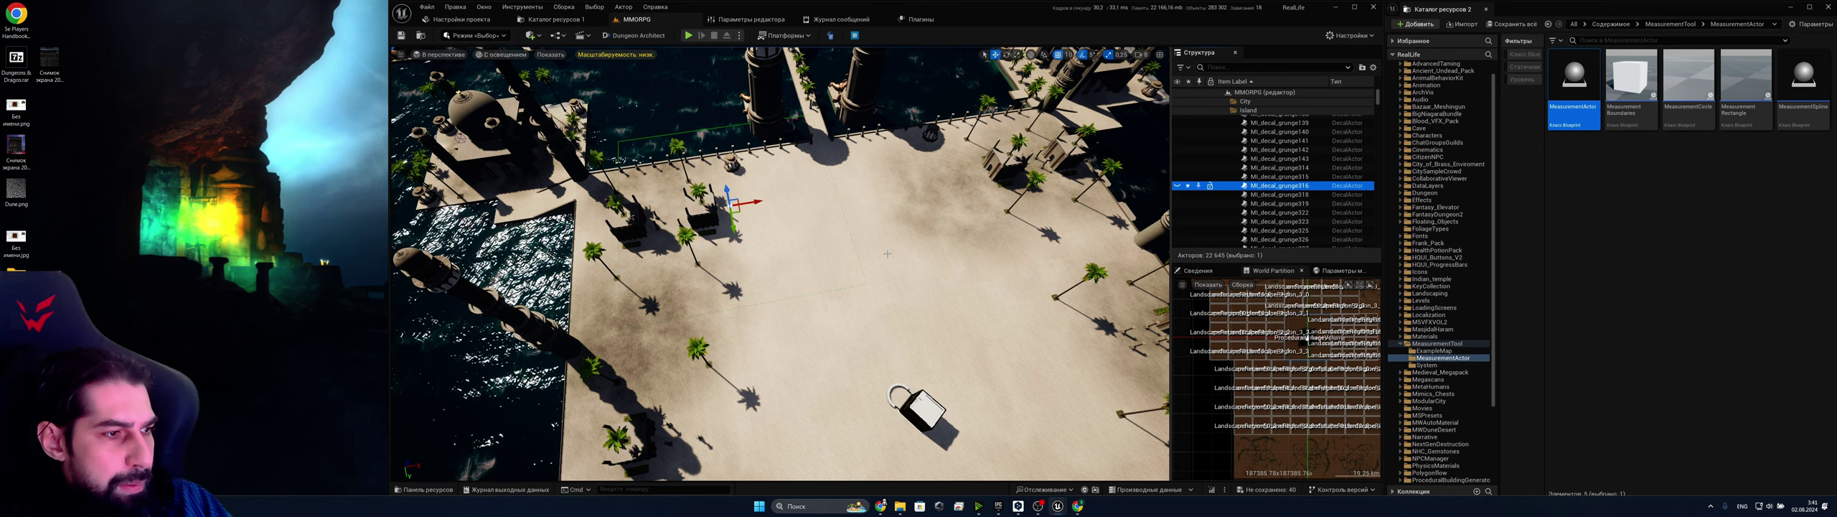
{"action": "key", "text": "Delete"}
Delete the grunge decal lying beside the palm's star-shaped shadow, between the planters near the waterside
{"action": "key", "text": "w"}
{"action": "right_click_drag", "start_coordinate": [891, 258], "coordinate": [877, 264]}
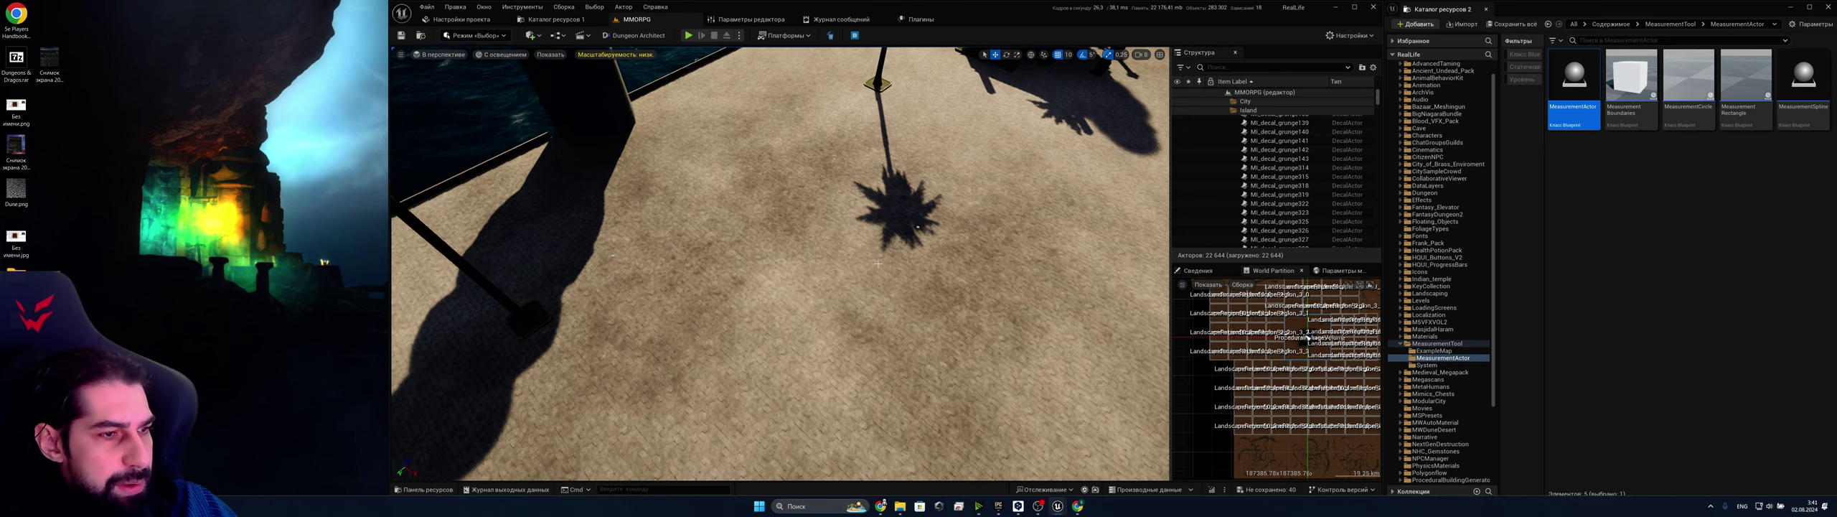
{"action": "left_click", "coordinate": [920, 226]}
{"action": "scroll", "coordinate": [920, 226], "scroll_direction": "down", "scroll_amount": 5}
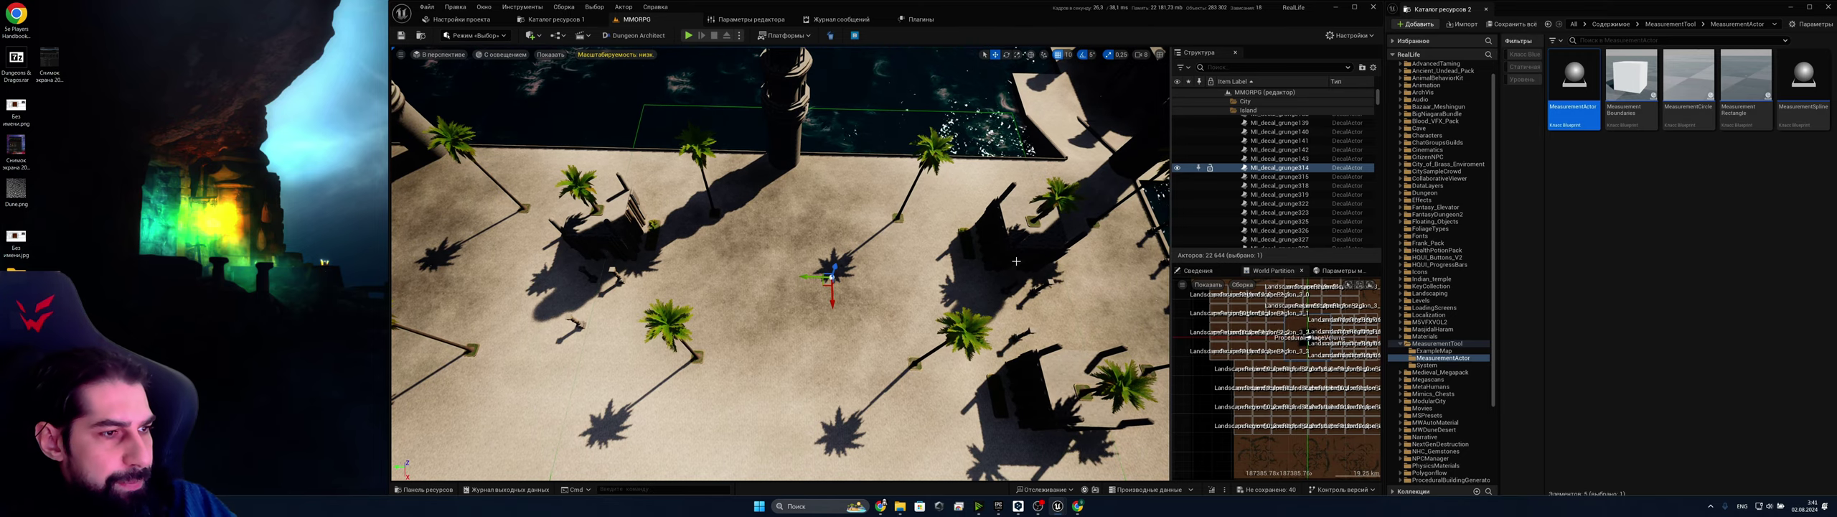
{"action": "key", "text": "Delete"}
Delete the grunge decal near the waterside palm shadows and the one on the paving in front of the small gate building
{"action": "right_click_drag", "start_coordinate": [861, 244], "coordinate": [753, 193]}
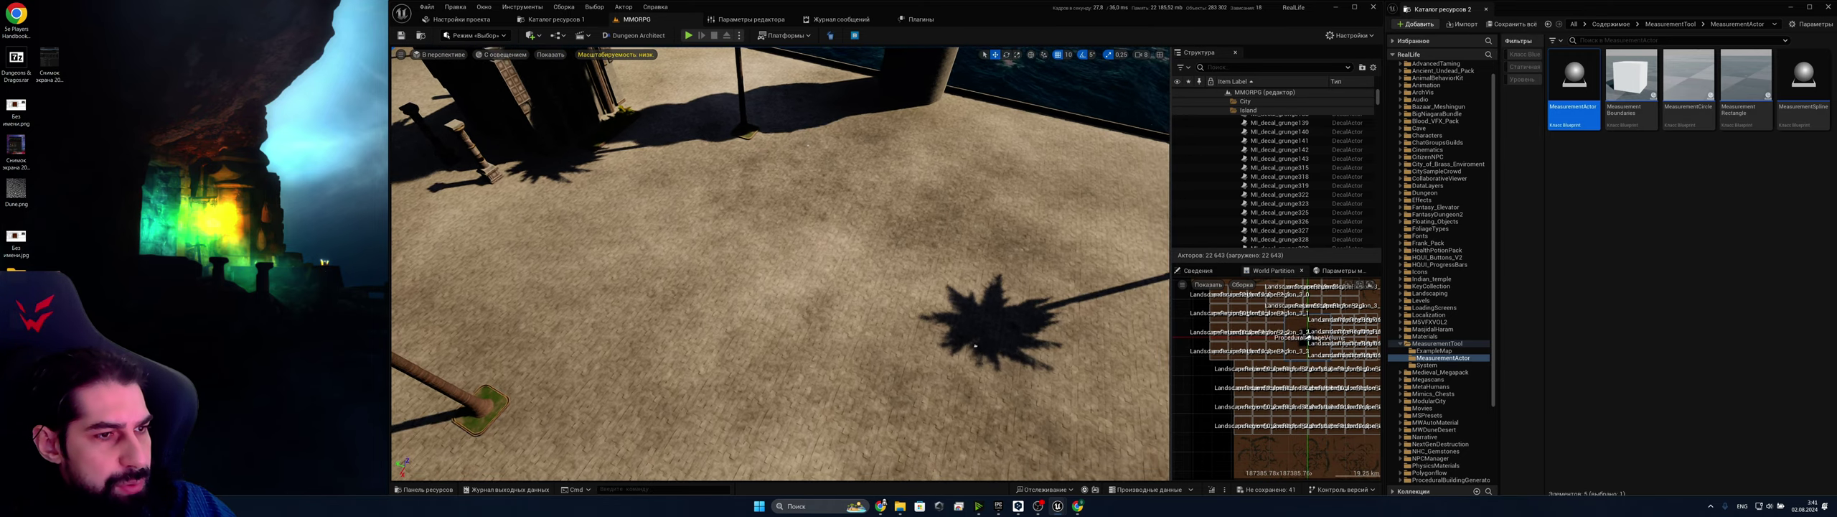
{"action": "left_click", "coordinate": [789, 145]}
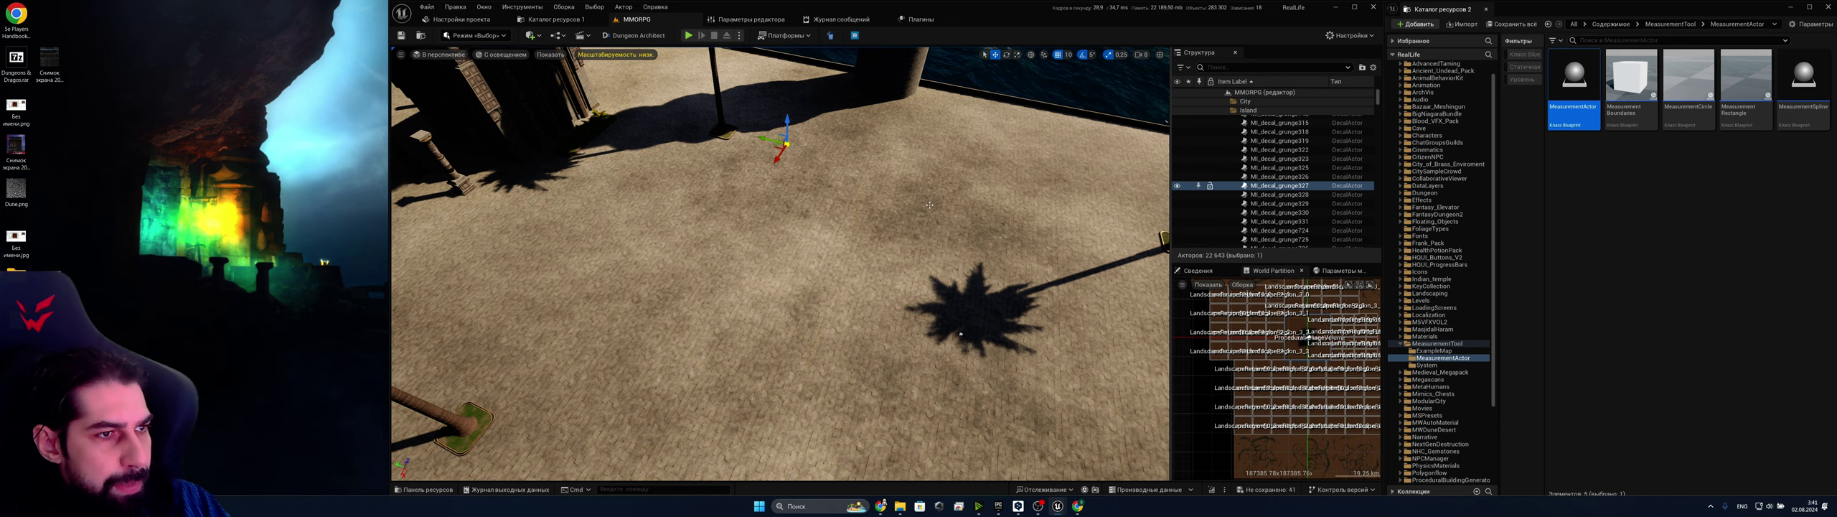
{"action": "key", "text": "Delete"}
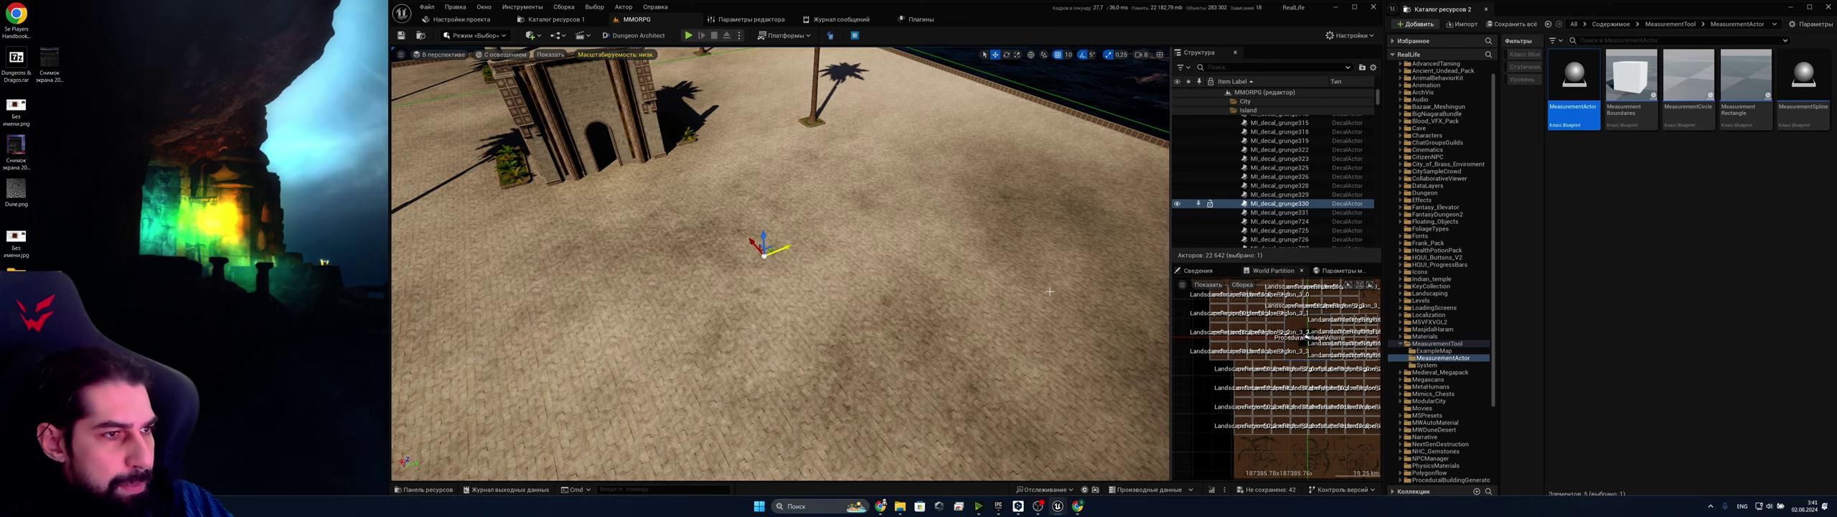
{"action": "key", "text": "Delete"}
Examine the paving in front of the small gate building for remaining grunge stains
{"action": "key", "text": "s"}
{"action": "mouse_move", "coordinate": [768, 255]}
{"action": "right_mouse_down"}
{"action": "mouse_move", "coordinate": [739, 251]}
{"action": "mouse_move", "coordinate": [732, 287]}
{"action": "mouse_move", "coordinate": [711, 290]}
{"action": "mouse_move", "coordinate": [700, 234]}
{"action": "mouse_move", "coordinate": [771, 251]}
{"action": "right_mouse_up"}
{"action": "key", "text": "w"}
{"action": "key", "text": "w"}
{"action": "right_click_drag", "start_coordinate": [904, 245], "coordinate": [895, 249]}
{"action": "key", "text": "s"}
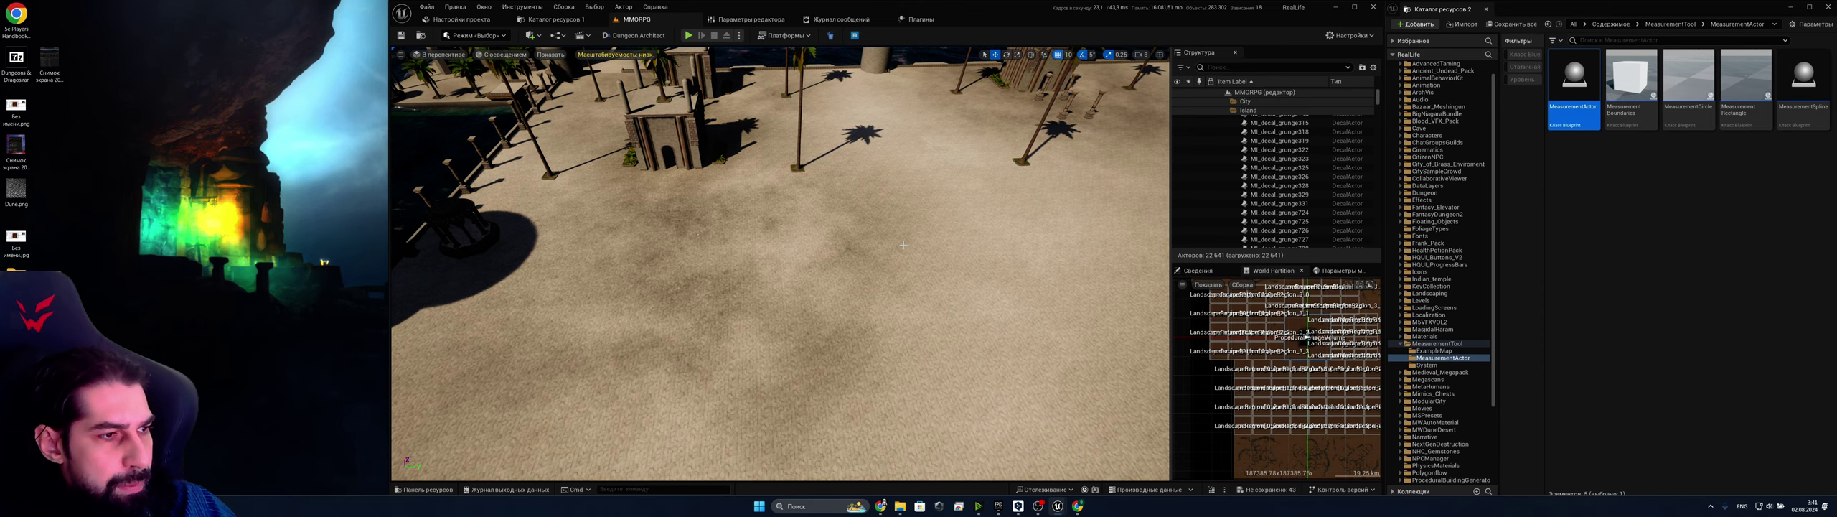
{"action": "key", "text": "s"}
{"action": "mouse_move", "coordinate": [727, 232]}
{"action": "right_mouse_down"}
{"action": "mouse_move", "coordinate": [678, 240]}
{"action": "mouse_move", "coordinate": [725, 228]}
{"action": "right_mouse_up"}
{"action": "key", "text": "w"}
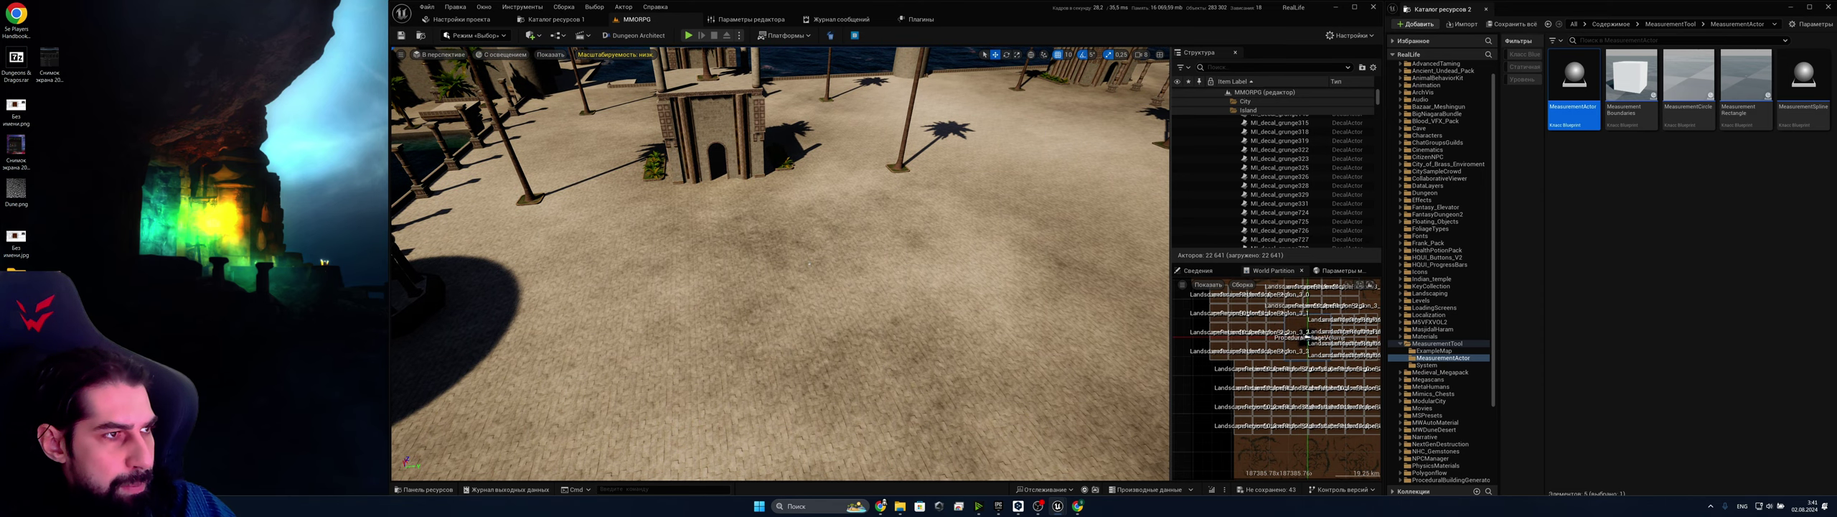
Review the whole Kaaba plaza from above and save the level
{"action": "key", "text": "s"}
{"action": "right_click_drag", "start_coordinate": [816, 267], "coordinate": [957, 299]}
{"action": "key", "text": "w"}
{"action": "key", "text": "s"}
{"action": "key", "text": "w"}
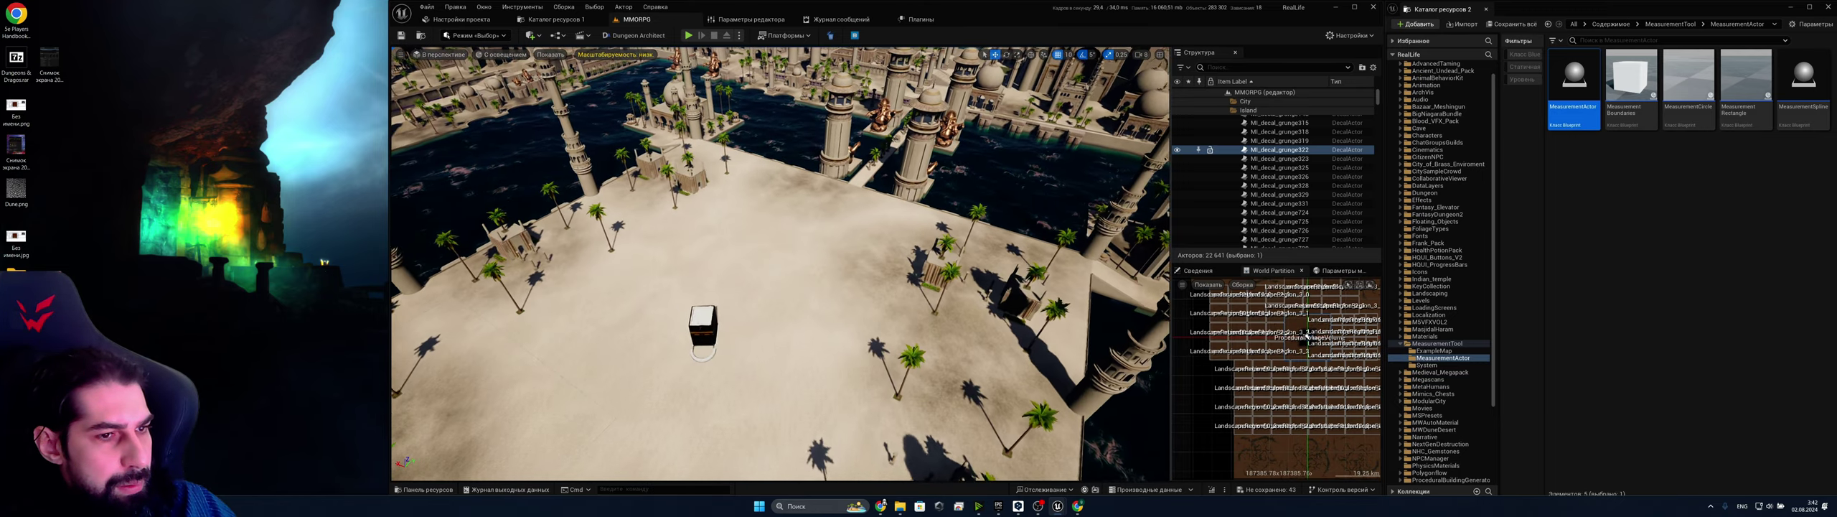
{"action": "key", "text": "ctrl+s"}
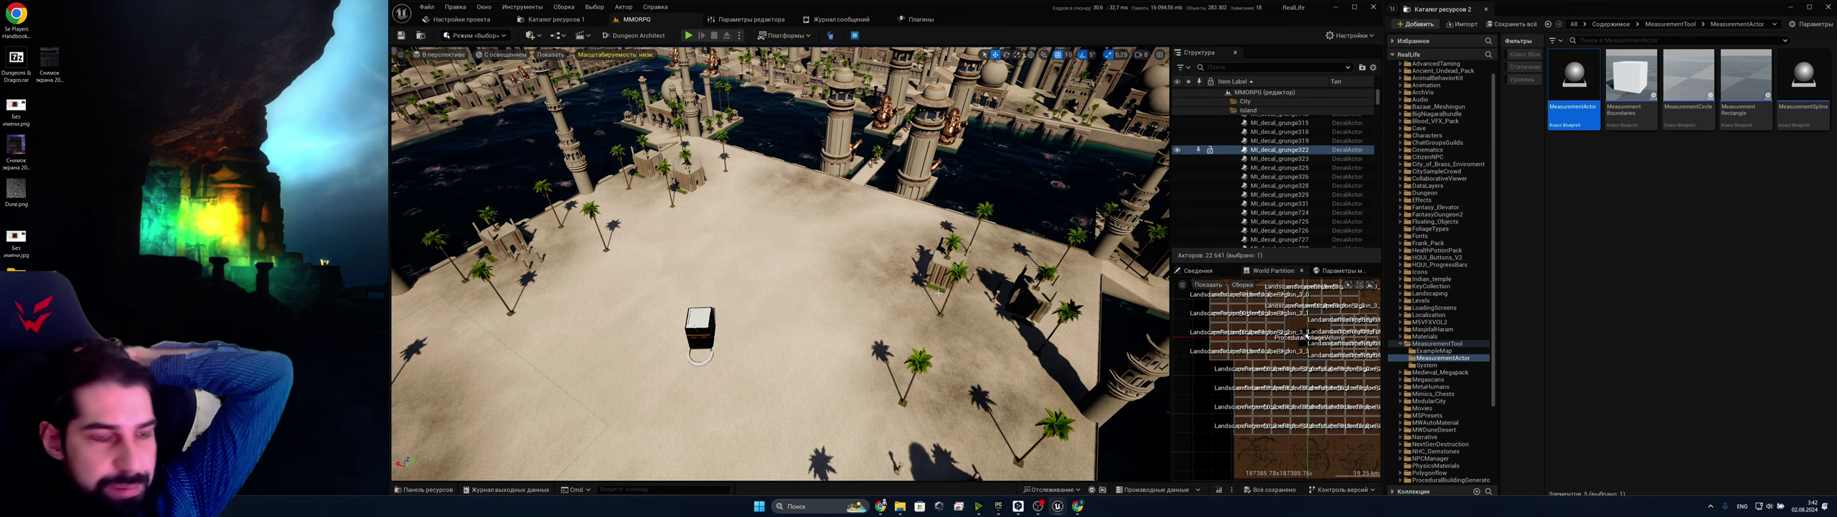
Select the palm trees, their ground bases and the small stone columns standing on the plaza together, and delete them
{"action": "right_click_drag", "start_coordinate": [957, 300], "coordinate": [927, 328]}
{"action": "key", "text": "w"}
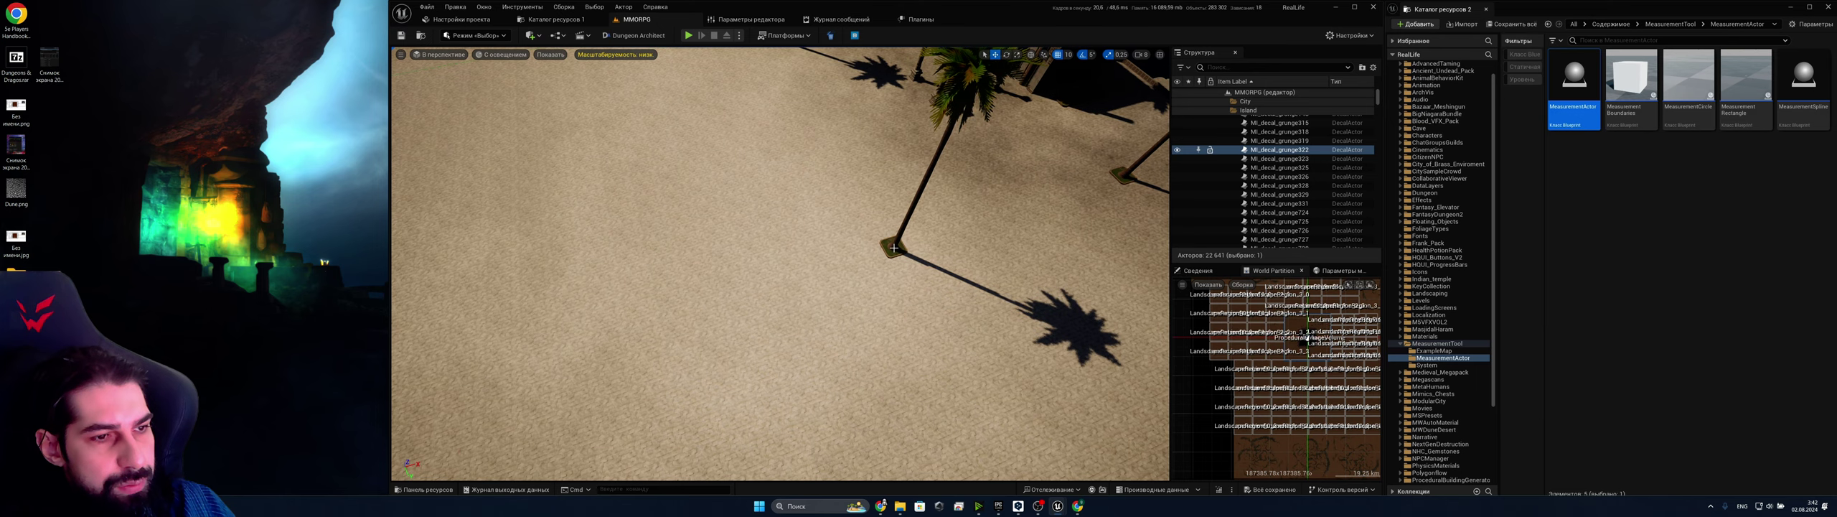
{"action": "left_click", "coordinate": [893, 248]}
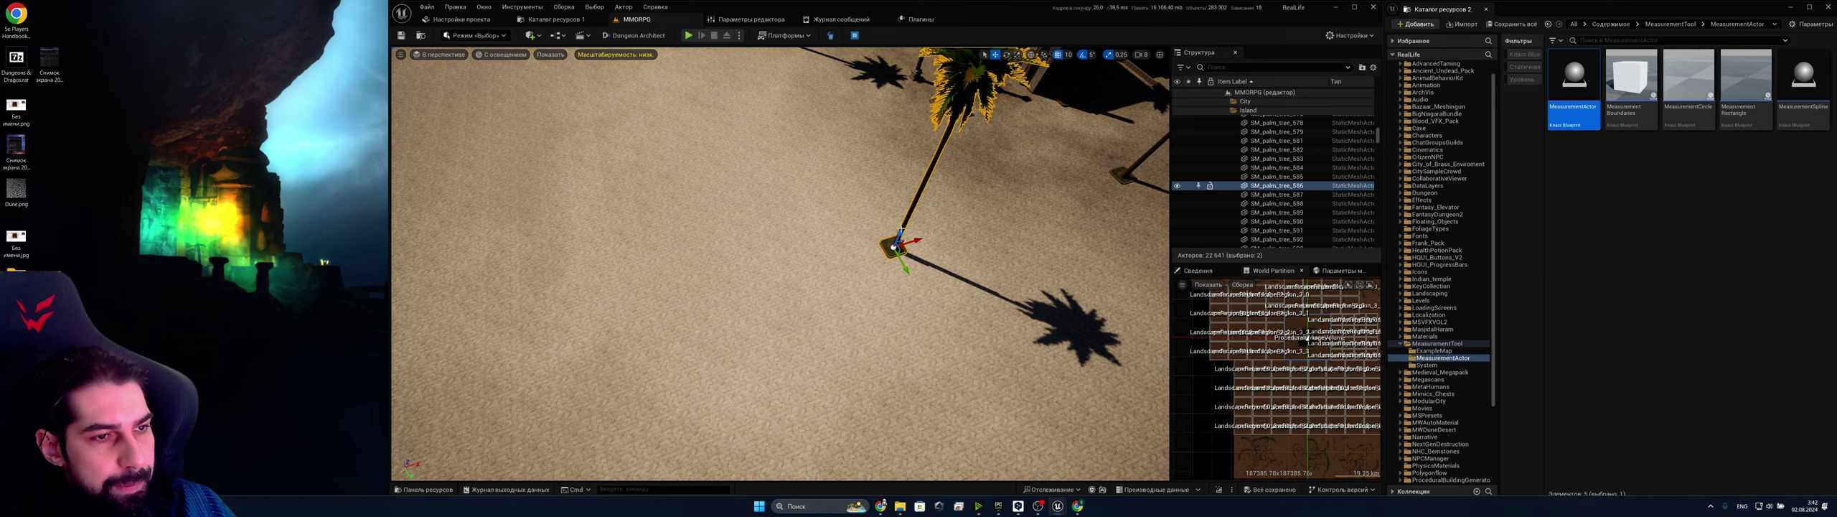
{"action": "mouse_move", "coordinate": [901, 229]}
{"action": "right_mouse_down"}
{"action": "mouse_move", "coordinate": [879, 173]}
{"action": "mouse_move", "coordinate": [876, 223]}
{"action": "right_mouse_up"}
{"action": "key", "text": "w"}
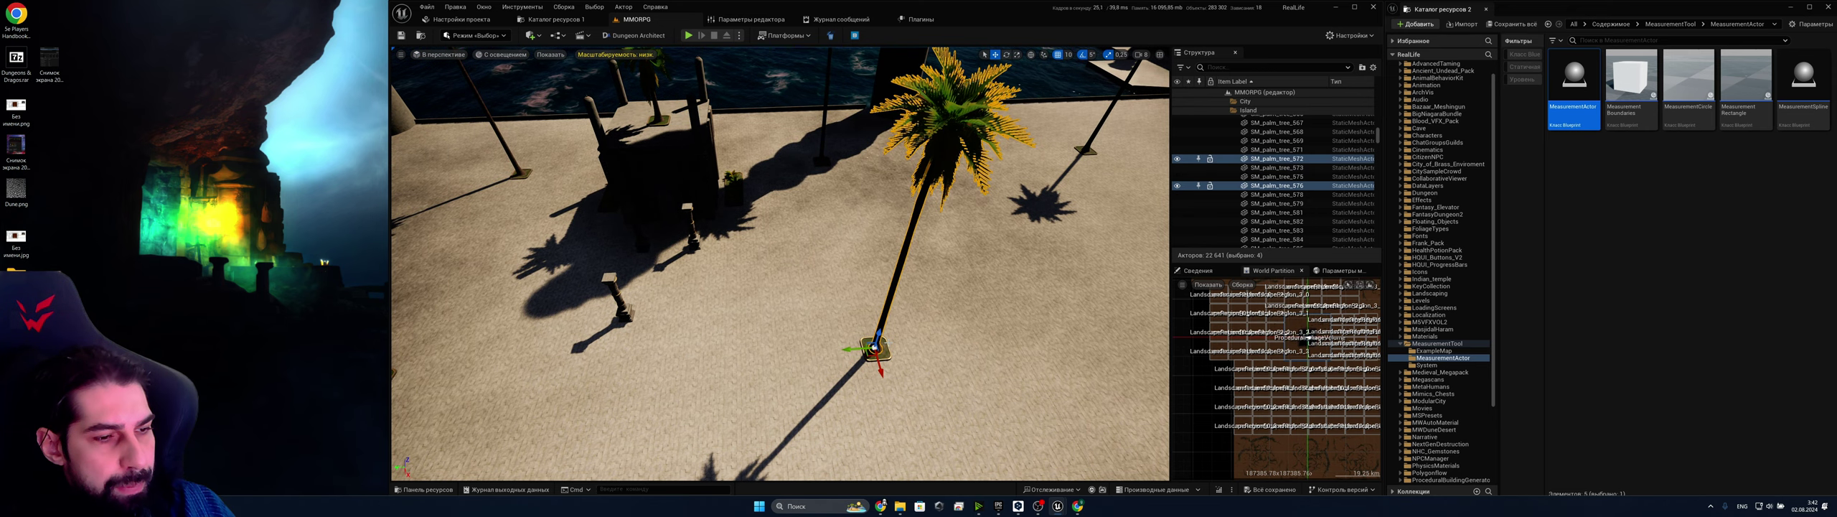
{"action": "left_click", "coordinate": [608, 282], "text": "ctrl"}
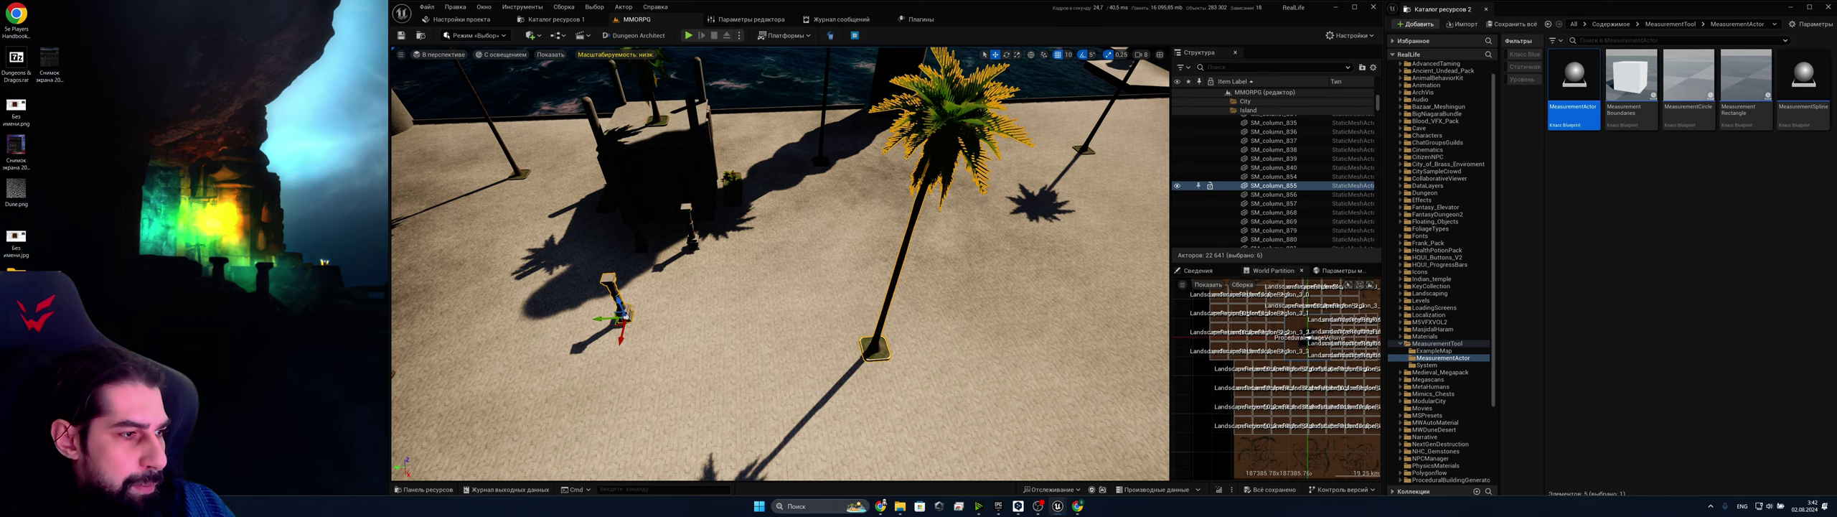
{"action": "right_click_drag", "start_coordinate": [609, 282], "coordinate": [437, 229]}
{"action": "left_click", "coordinate": [768, 451], "text": "ctrl"}
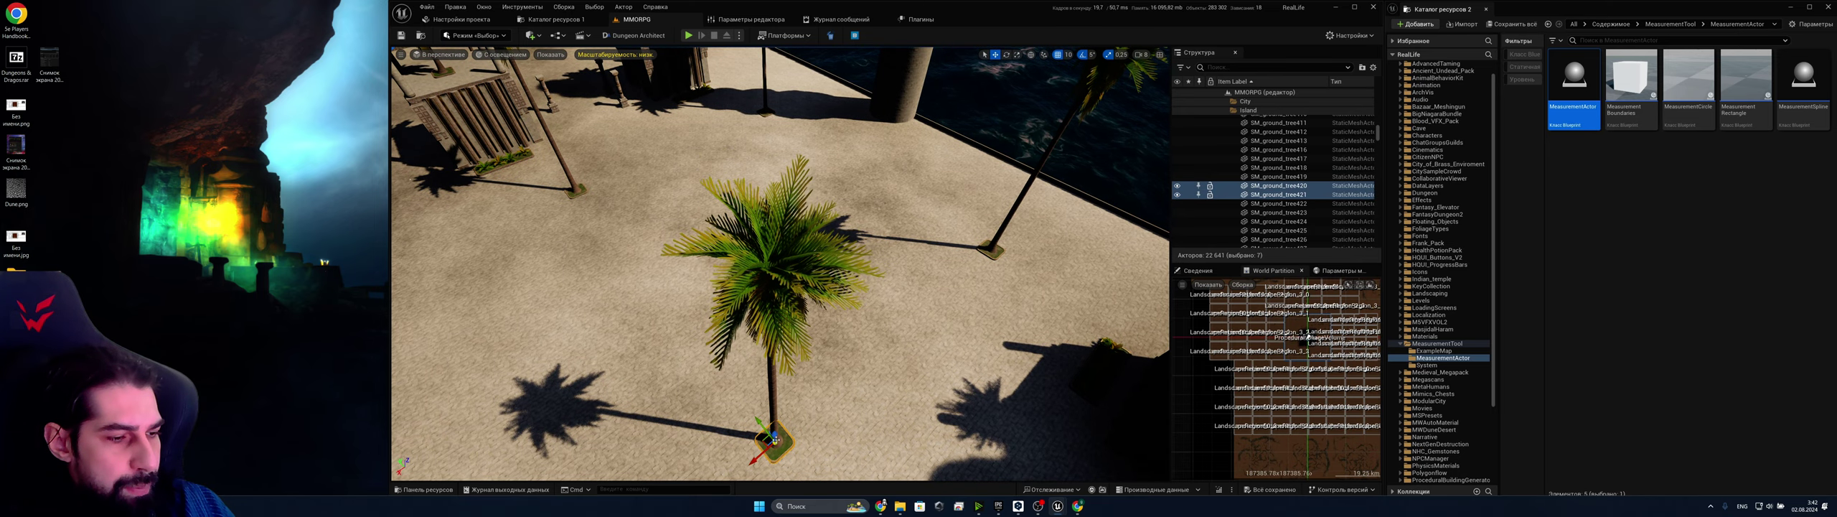
{"action": "left_click", "coordinate": [774, 410], "text": "ctrl"}
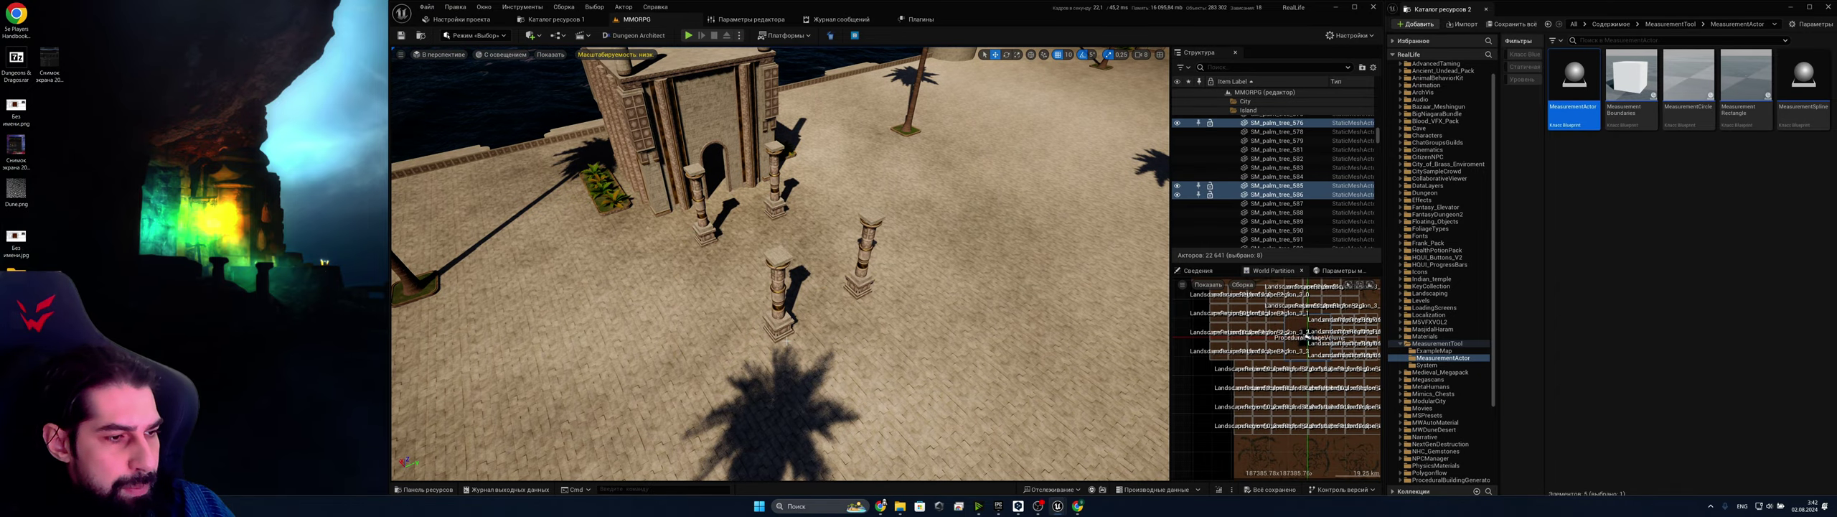
{"action": "left_click", "coordinate": [787, 341]}
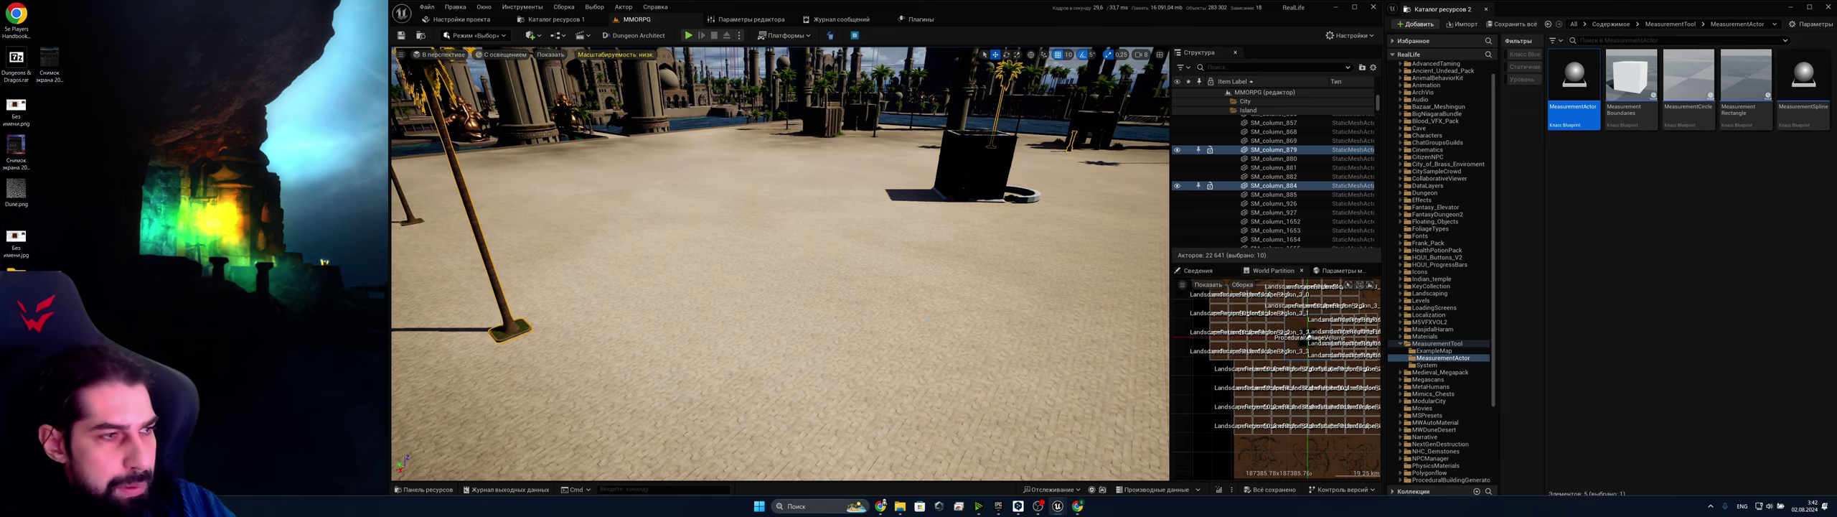
{"action": "key", "text": "Delete"}
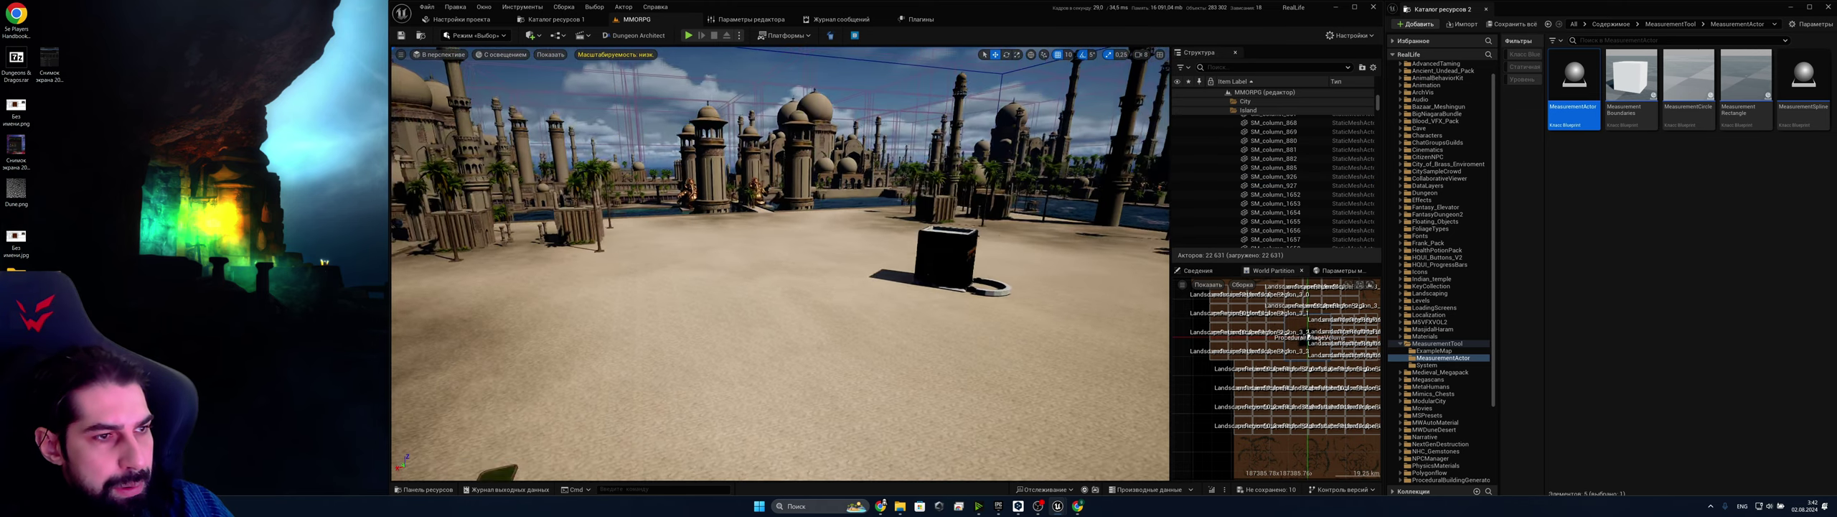
Delete the leftover palm ground base on the Kaaba plaza and save the level
{"action": "right_click_drag", "start_coordinate": [787, 341], "coordinate": [750, 402]}
{"action": "key", "text": "w"}
{"action": "left_click", "coordinate": [753, 405]}
{"action": "key", "text": "w"}
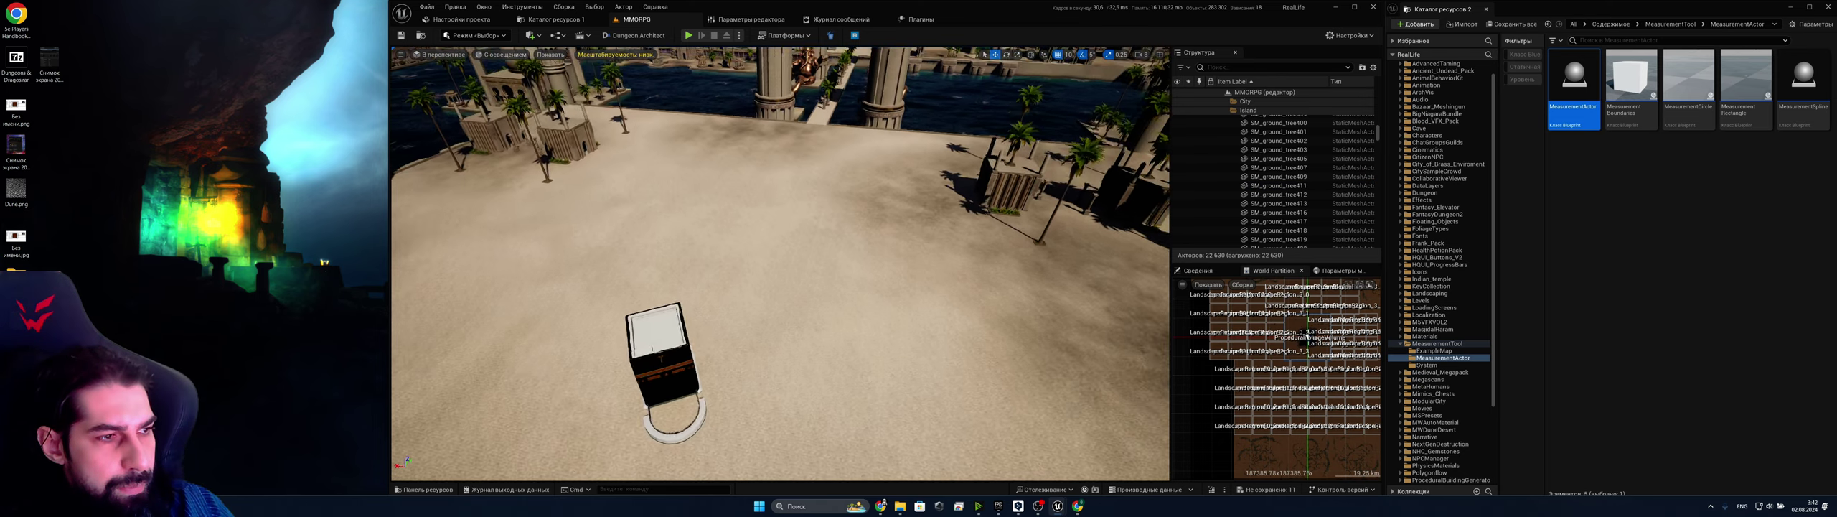
{"action": "right_click_drag", "start_coordinate": [782, 305], "coordinate": [865, 307]}
{"action": "key", "text": "ctrl+s"}
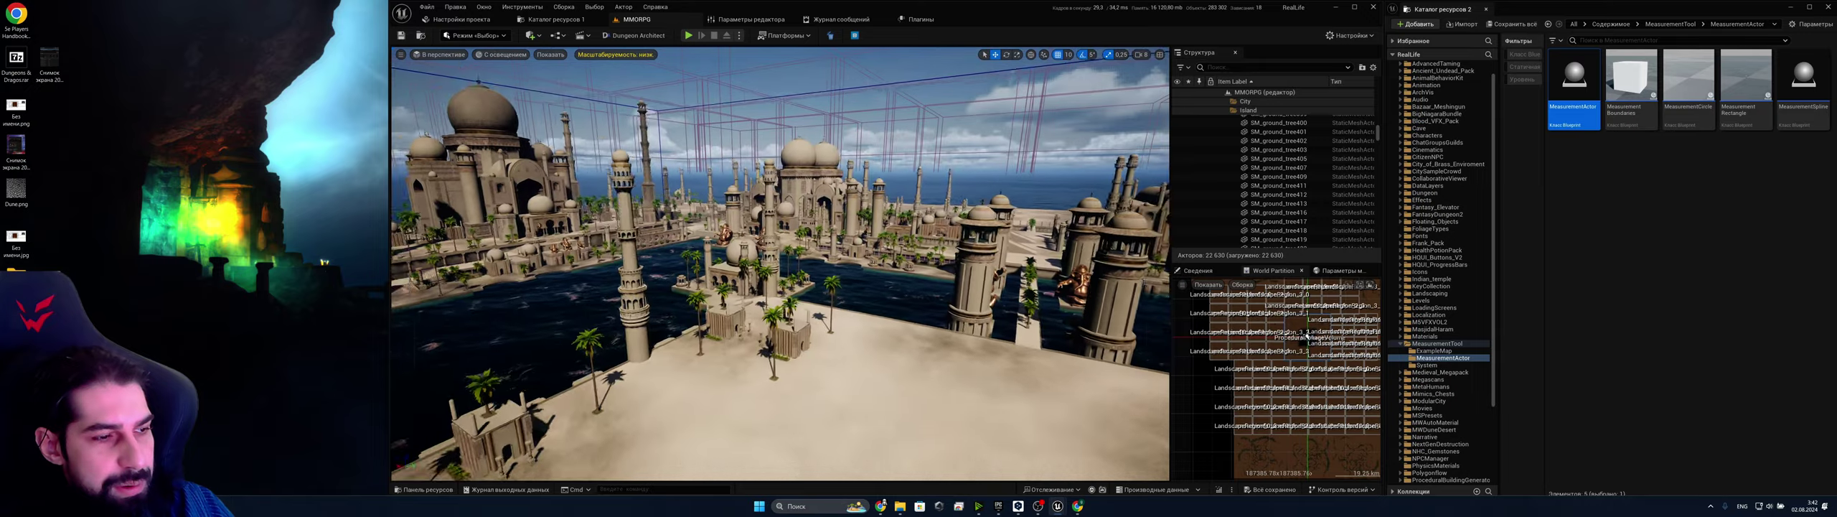
{"action": "key", "text": "w"}
{"action": "right_click_drag", "start_coordinate": [780, 263], "coordinate": [863, 308]}
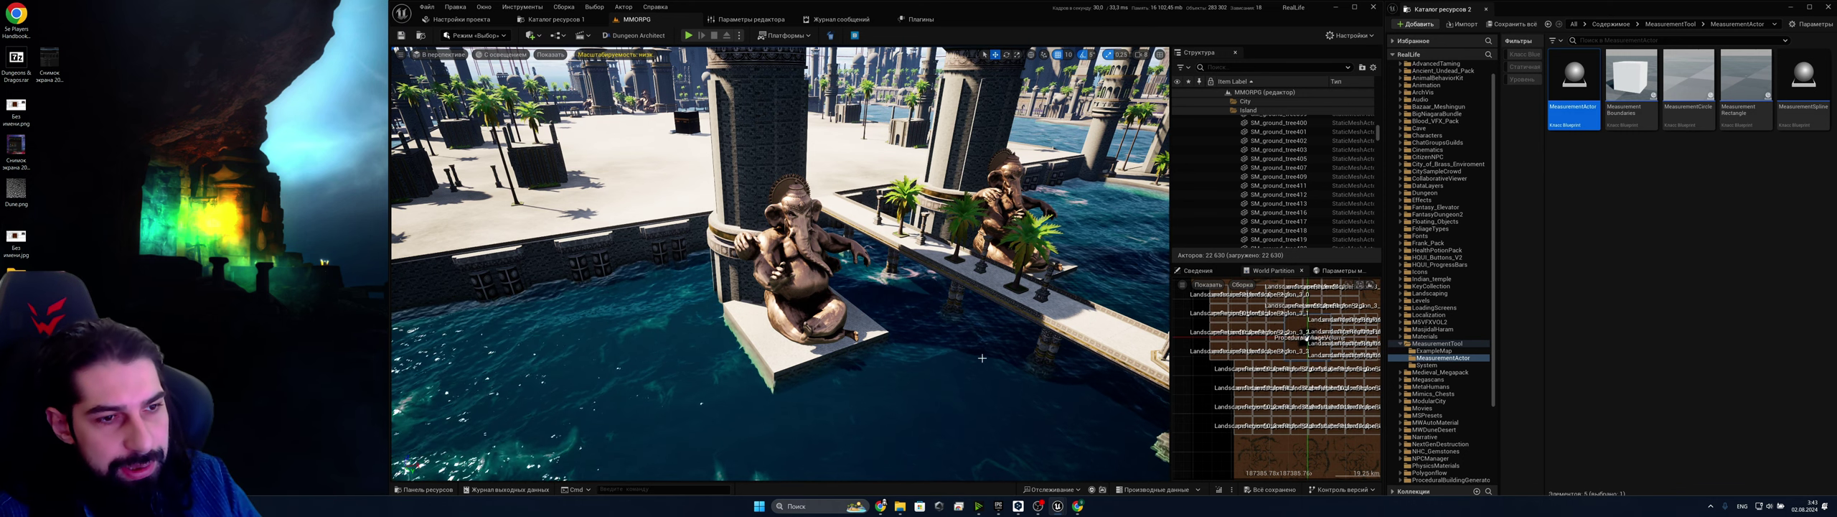
Switch to the Epic Games Launcher, open the library and search the vault for "book"
{"action": "left_click", "coordinate": [1002, 509]}
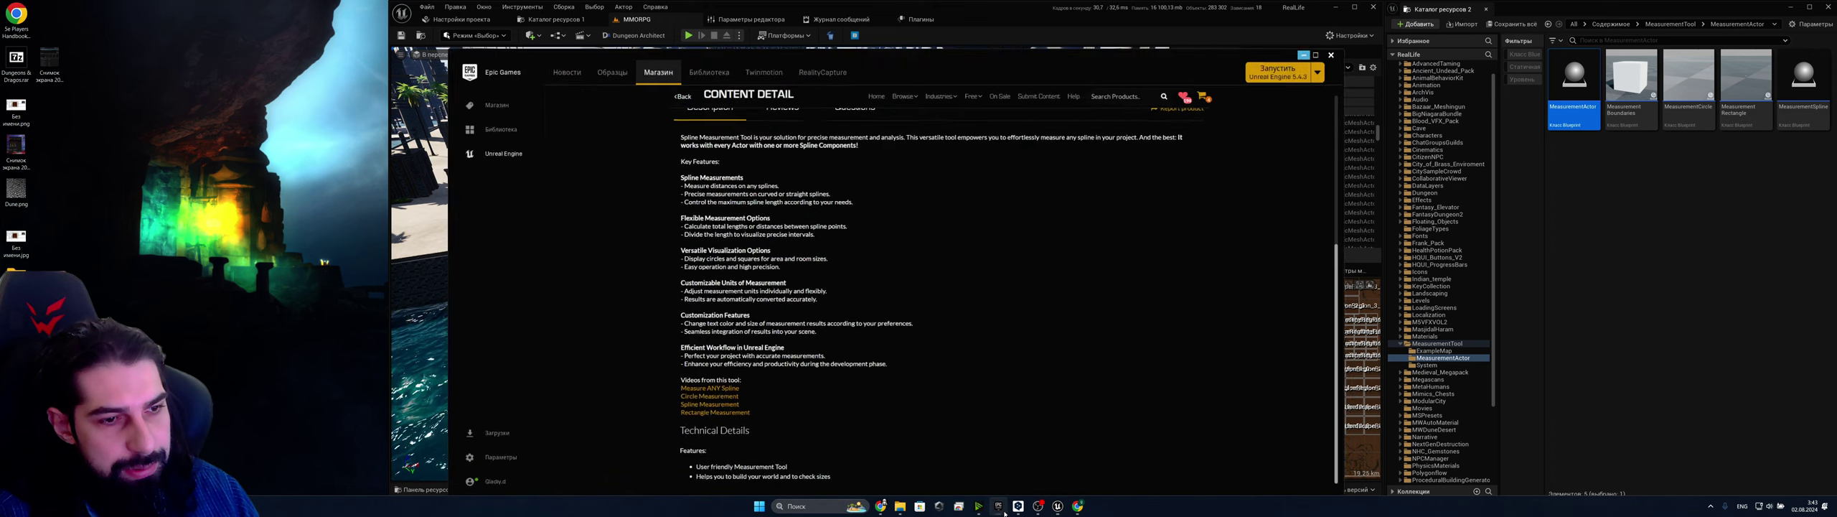
{"action": "scroll", "coordinate": [937, 398], "scroll_direction": "up", "scroll_amount": 4}
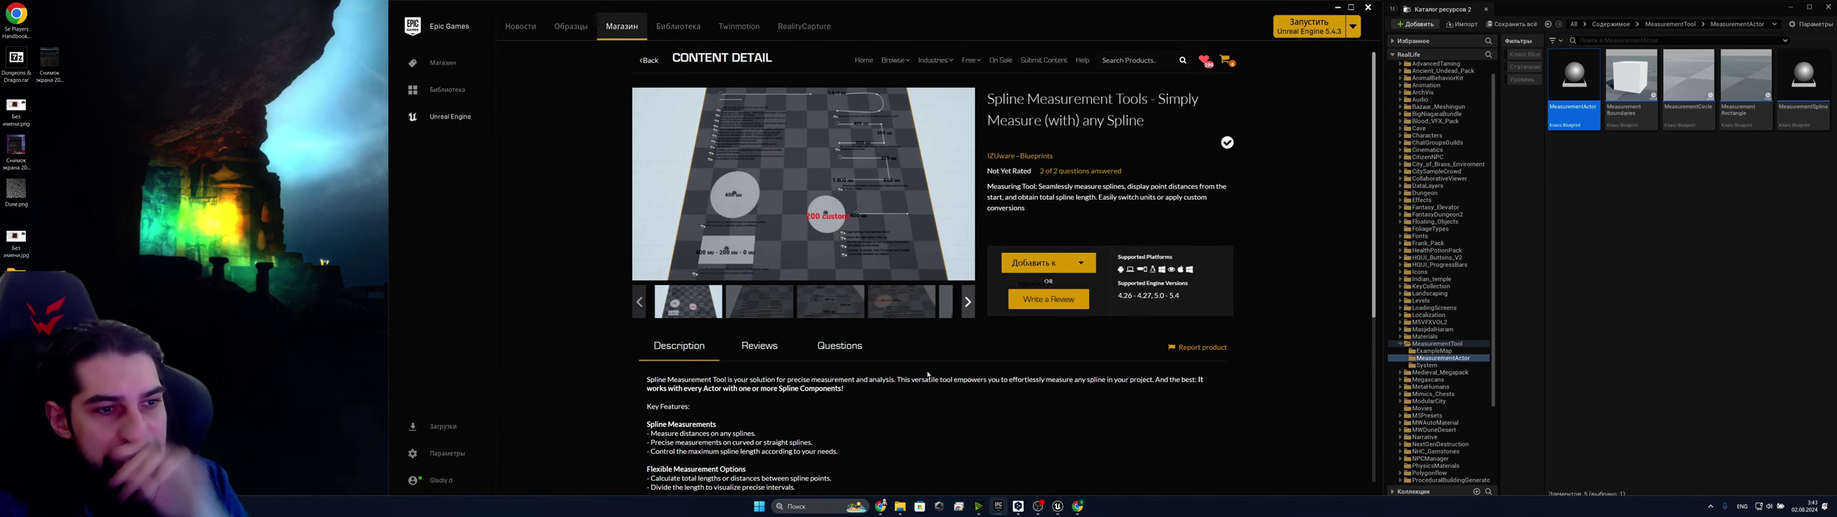
{"action": "left_click", "coordinate": [673, 29]}
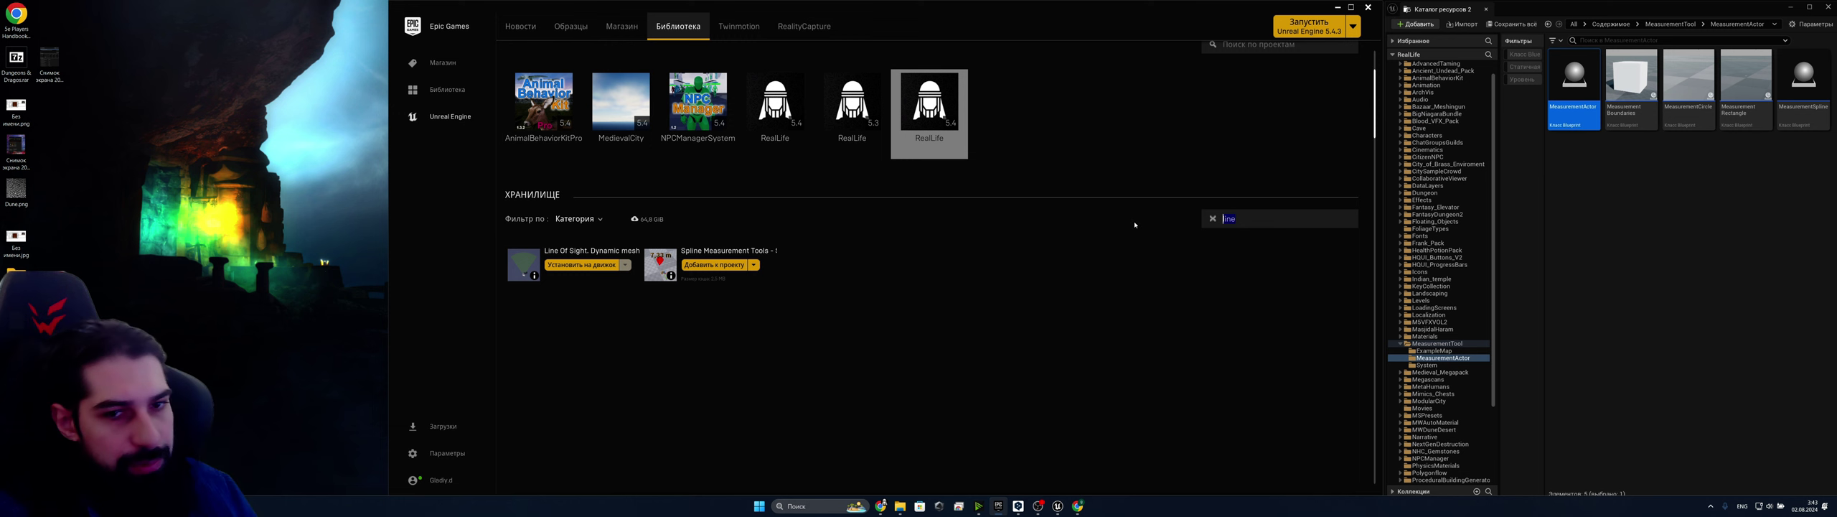
{"action": "type", "text": "book"}
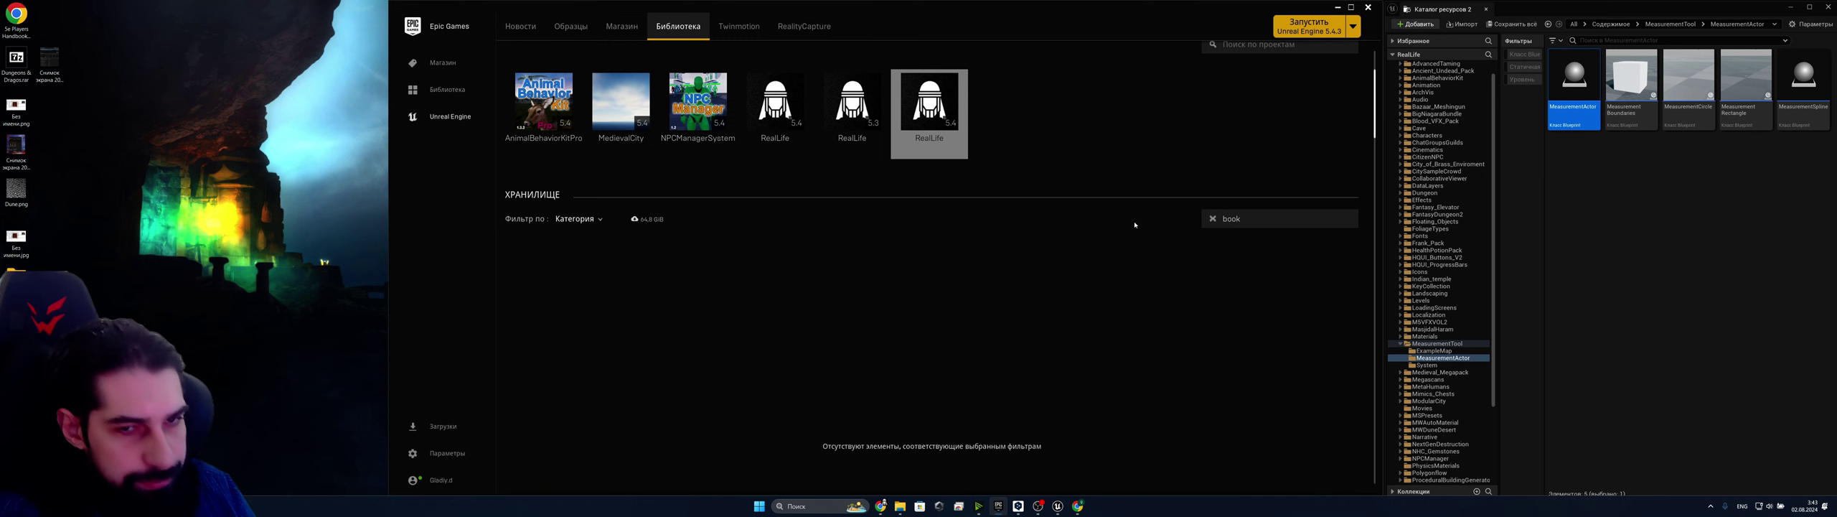
Clear the vault search, browse the owned packs and view the preview image of Modular Desert Town - Desert City Desert Village
{"action": "key", "text": "BackSpace"}
{"action": "key", "text": "BackSpace"}
{"action": "key", "text": "BackSpace"}
{"action": "key", "text": "BackSpace"}
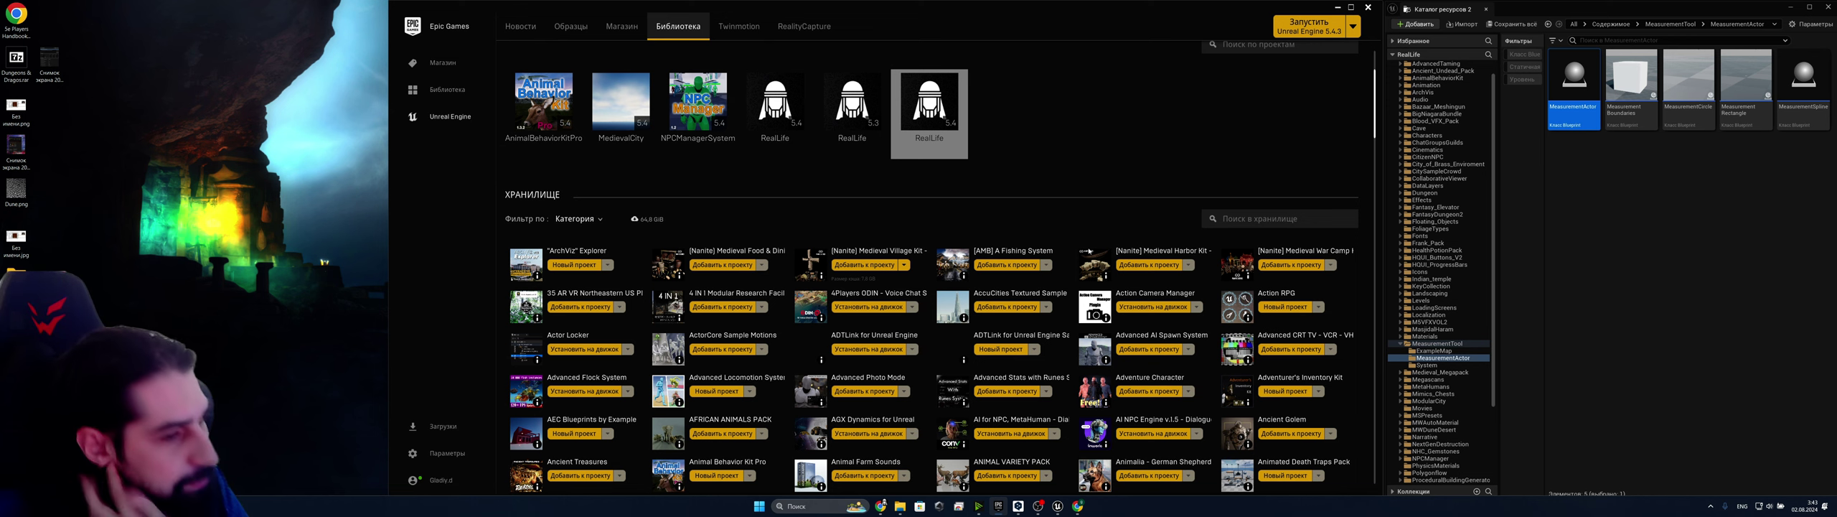
{"action": "scroll", "coordinate": [932, 267], "scroll_direction": "down", "scroll_amount": 2}
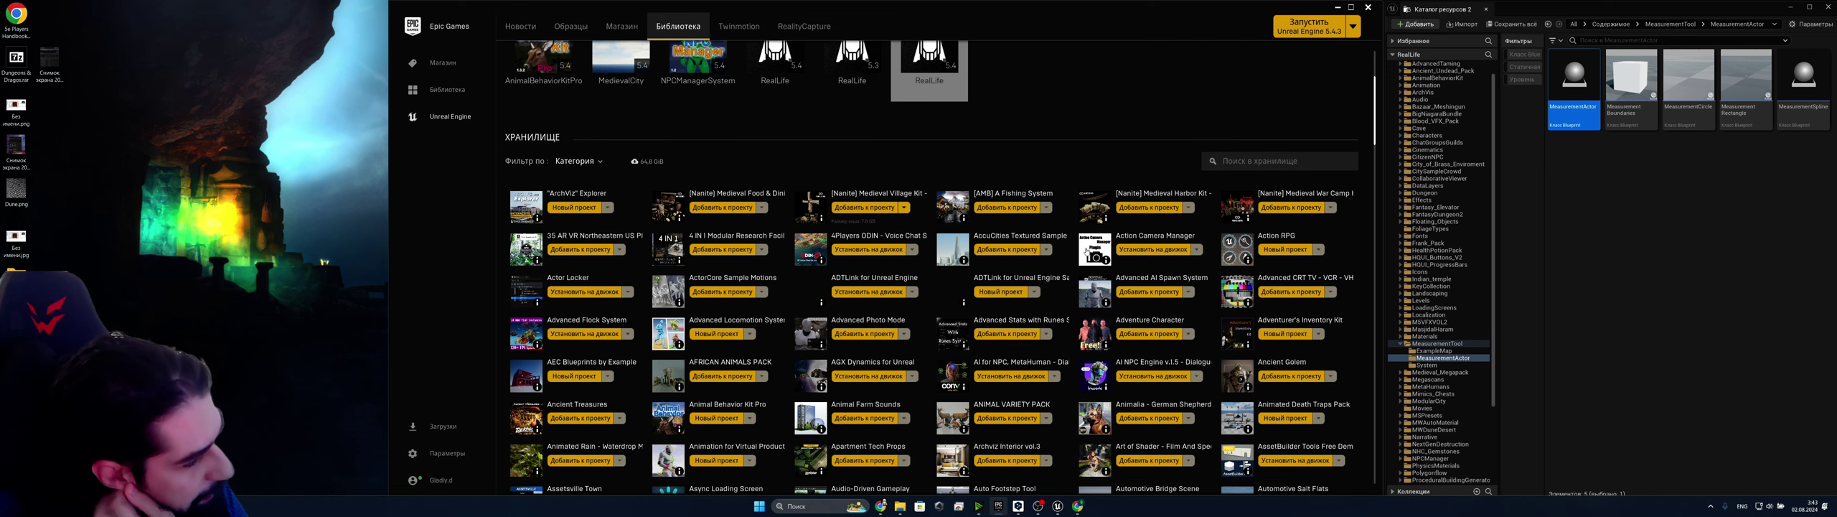
{"action": "scroll", "coordinate": [1084, 249], "scroll_direction": "down", "scroll_amount": 2}
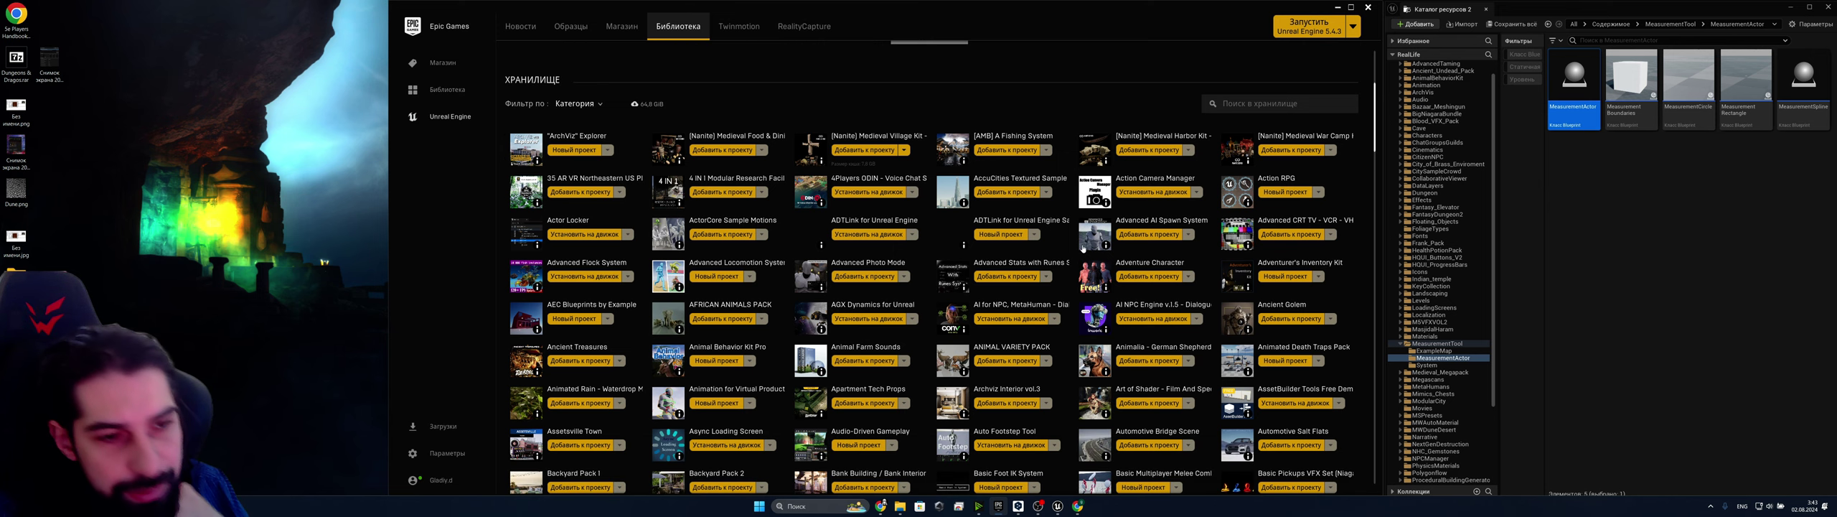
{"action": "scroll", "coordinate": [1083, 248], "scroll_direction": "down", "scroll_amount": 9}
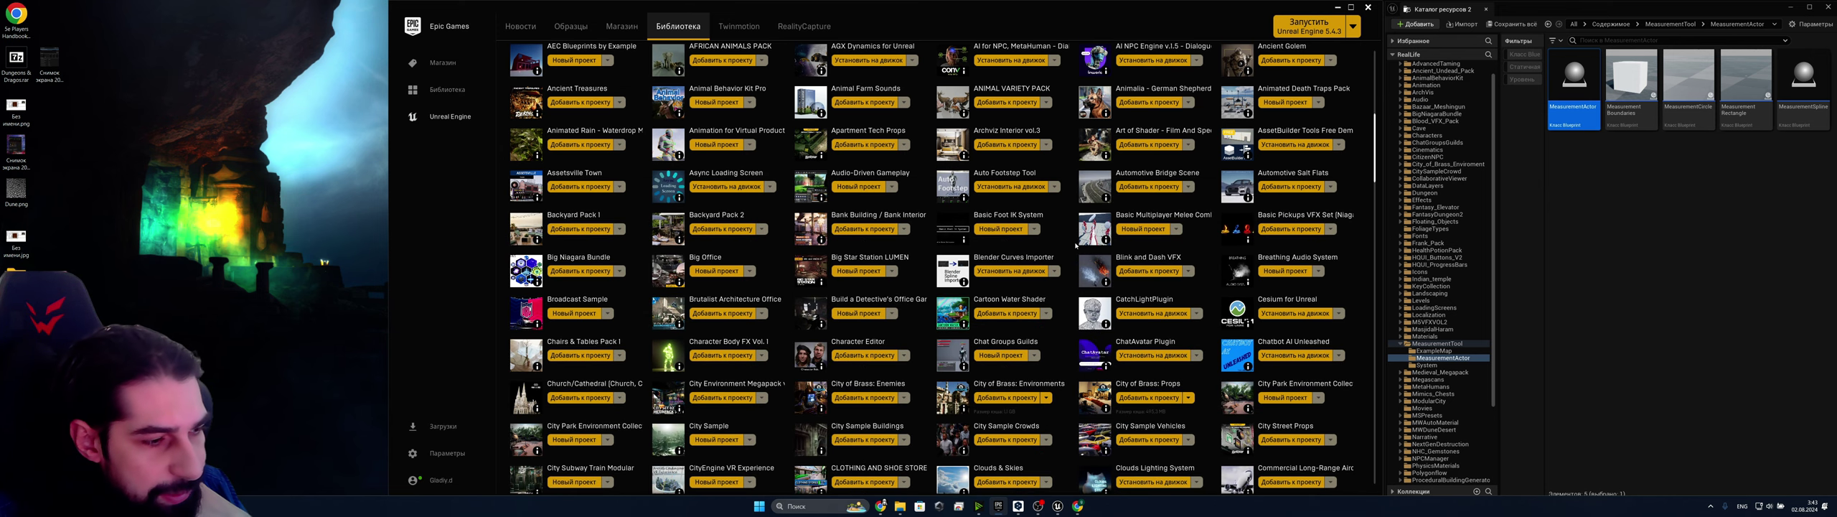
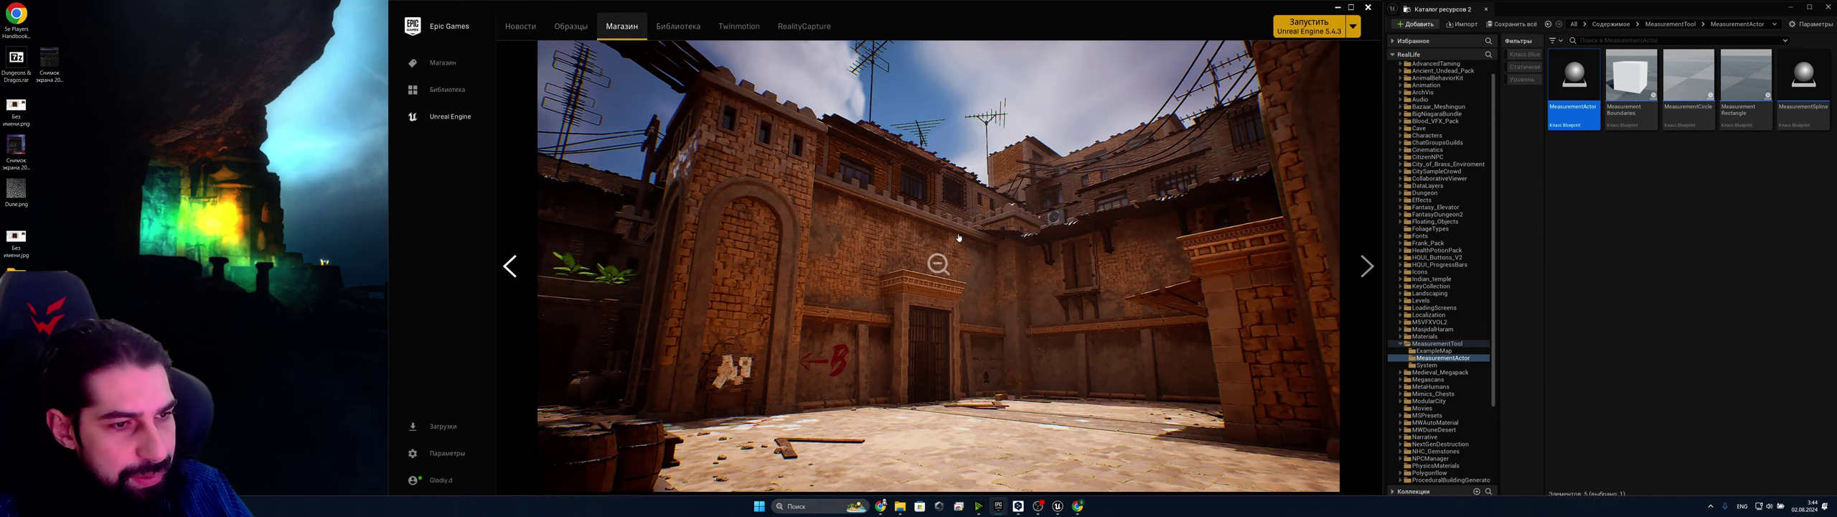
{"action": "left_click", "coordinate": [959, 237]}
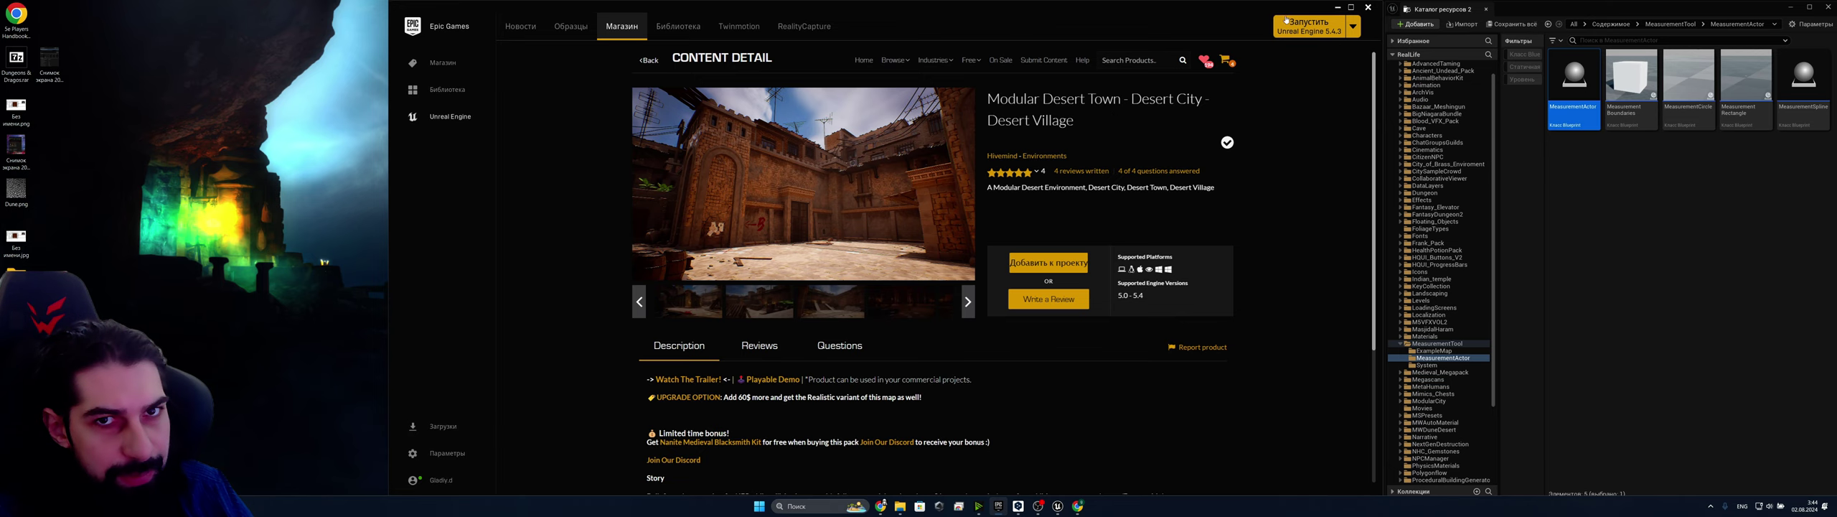
Switch back to the Unreal Editor and look through the project's content folders for usable asset packs
{"action": "left_click", "coordinate": [1337, 7]}
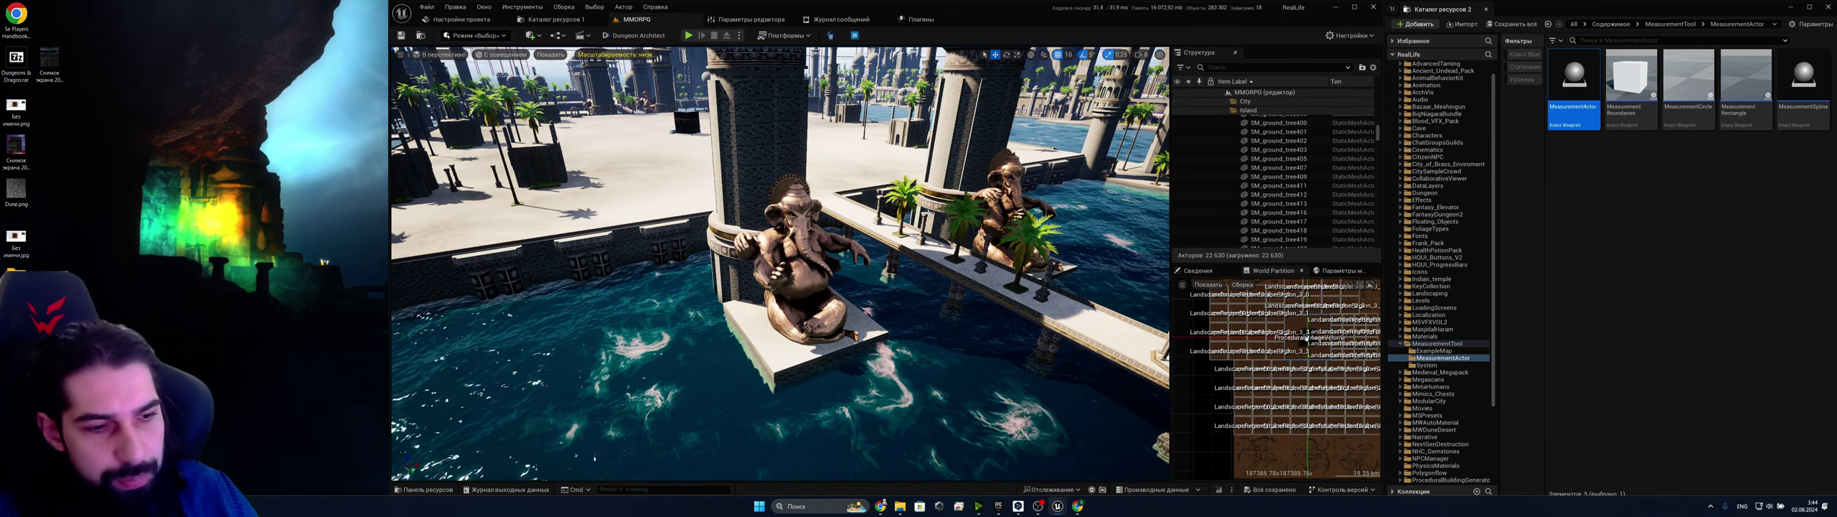
{"action": "right_click_drag", "start_coordinate": [717, 309], "coordinate": [574, 265]}
{"action": "key", "text": "ctrl+space"}
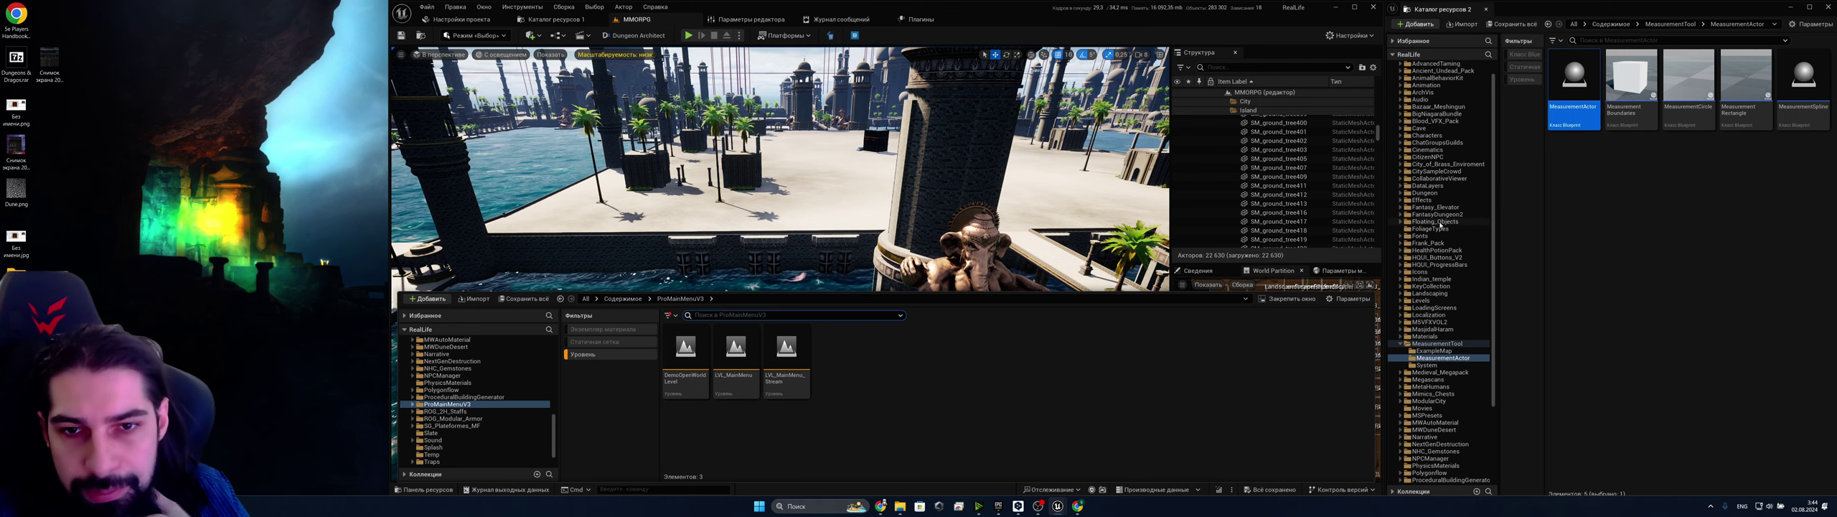
{"action": "scroll", "coordinate": [1447, 250], "scroll_direction": "up", "scroll_amount": 1}
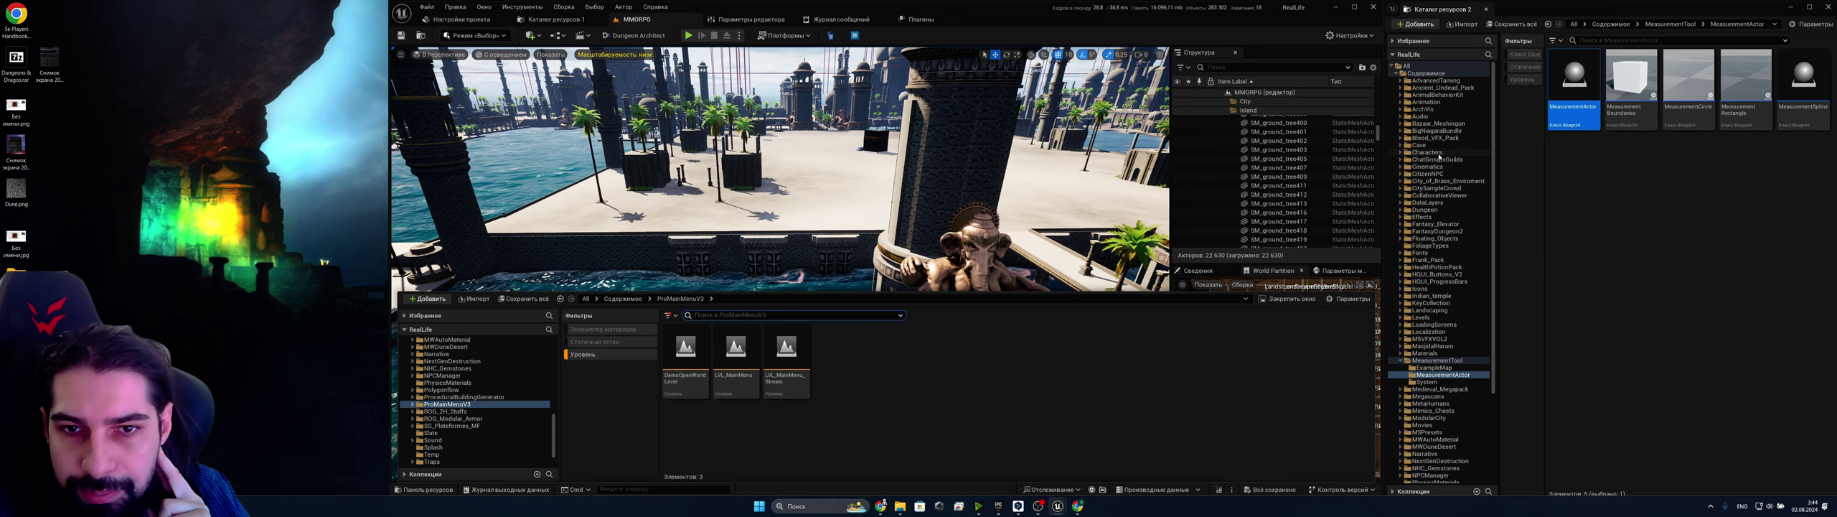
{"action": "scroll", "coordinate": [1445, 207], "scroll_direction": "down", "scroll_amount": 1}
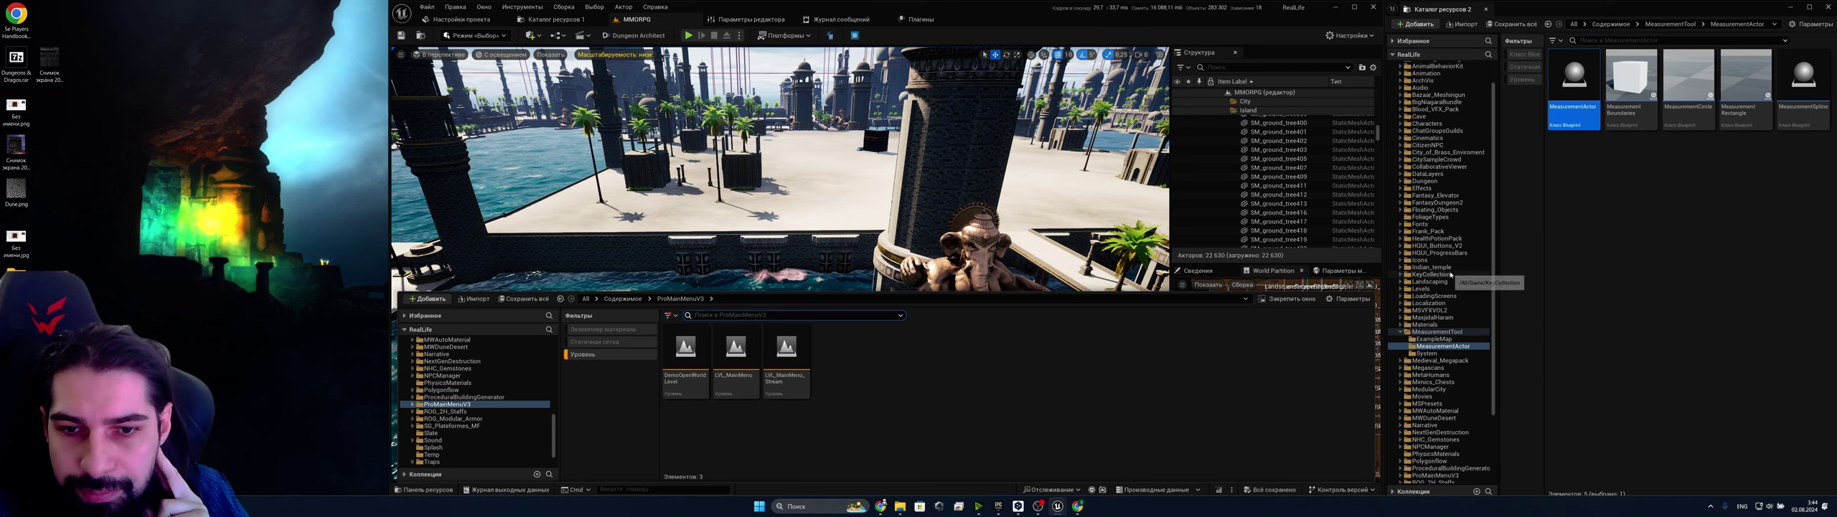
{"action": "scroll", "coordinate": [1447, 283], "scroll_direction": "down", "scroll_amount": 3}
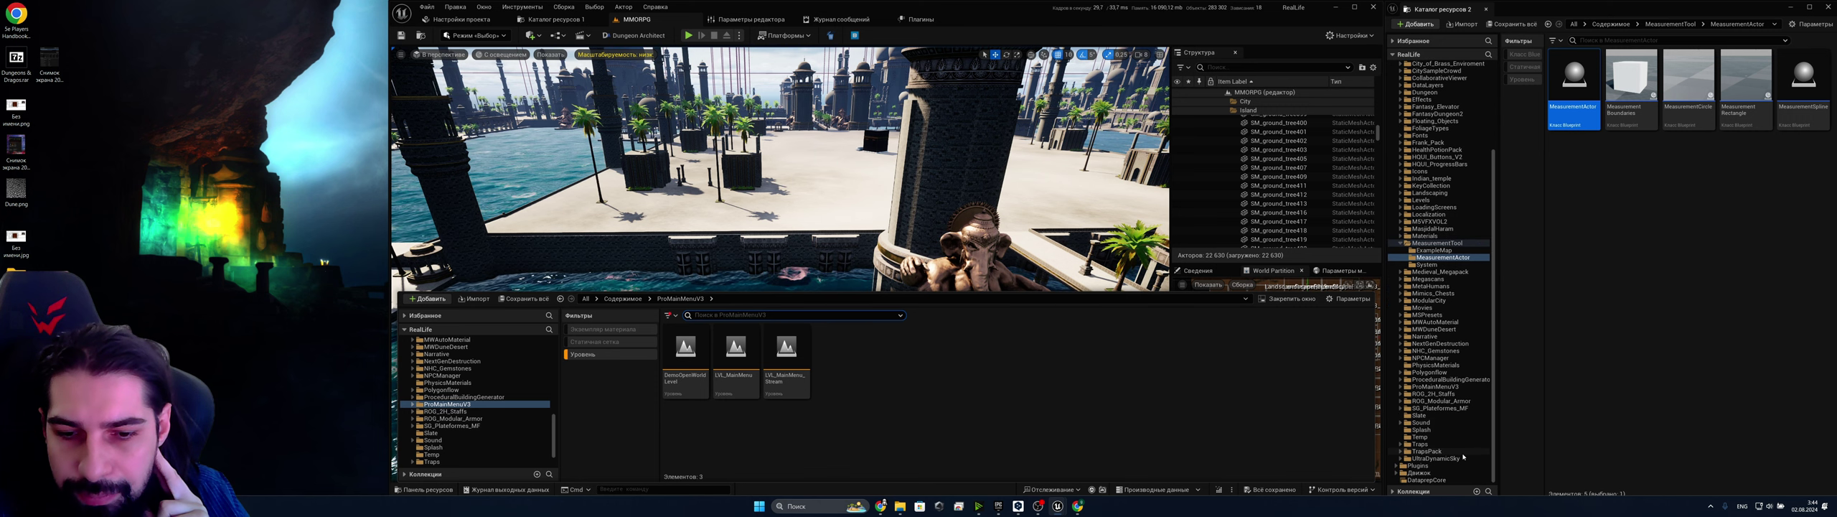
{"action": "scroll", "coordinate": [1467, 290], "scroll_direction": "up", "scroll_amount": 4}
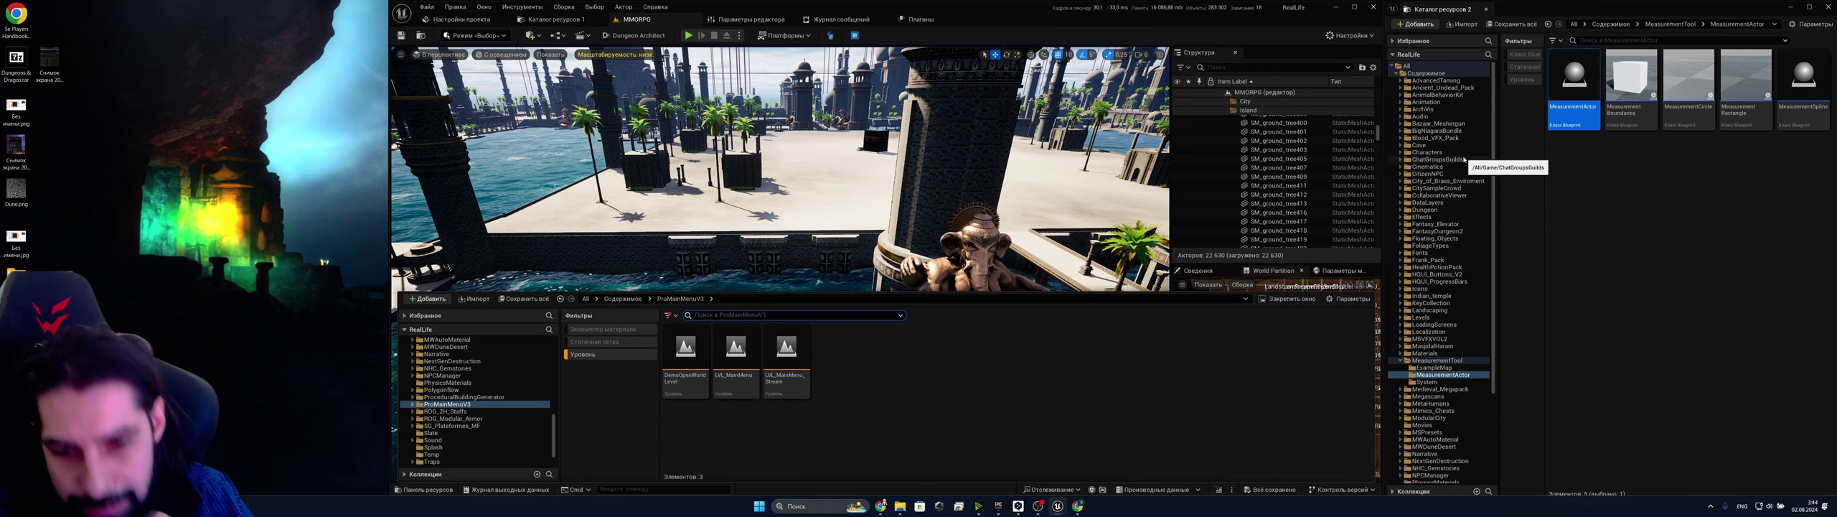
{"action": "scroll", "coordinate": [1464, 159], "scroll_direction": "down", "scroll_amount": 3}
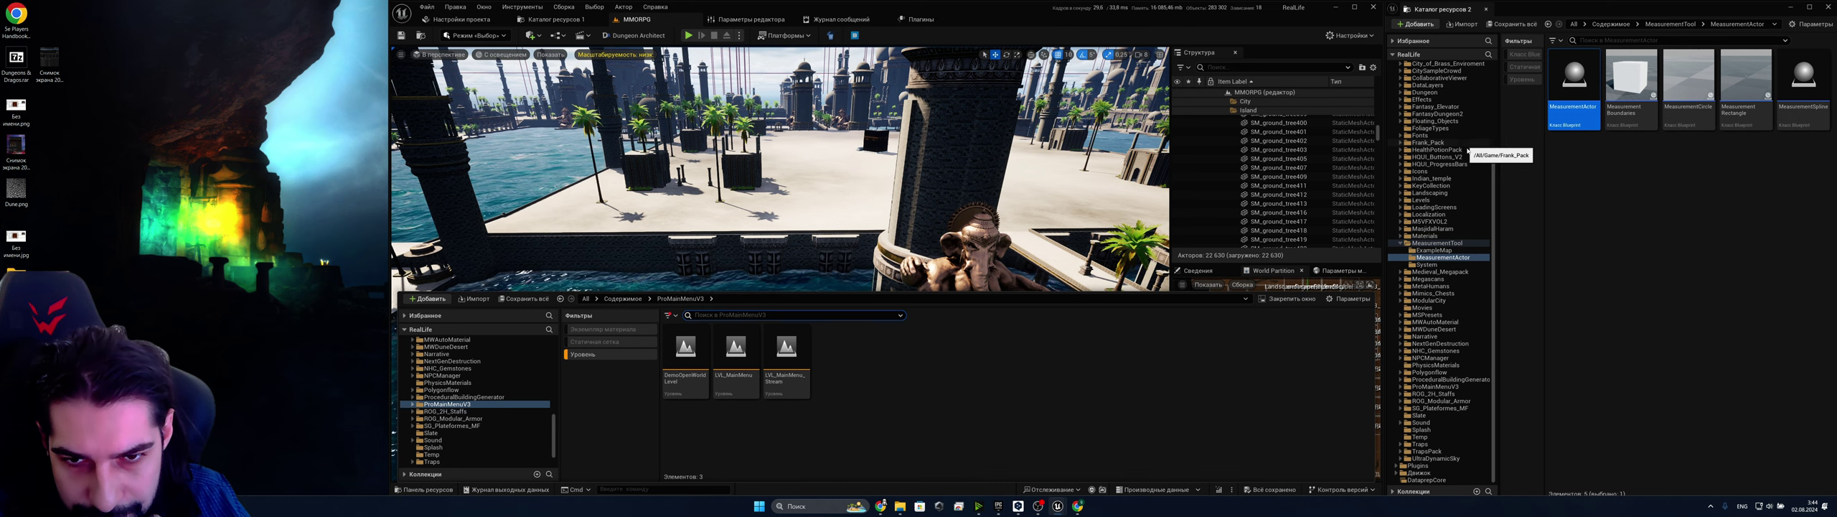
Check the ModularCity folder and browse the Medieval_Megapack assets with the static mesh filter enabled
{"action": "left_click", "coordinate": [1443, 301]}
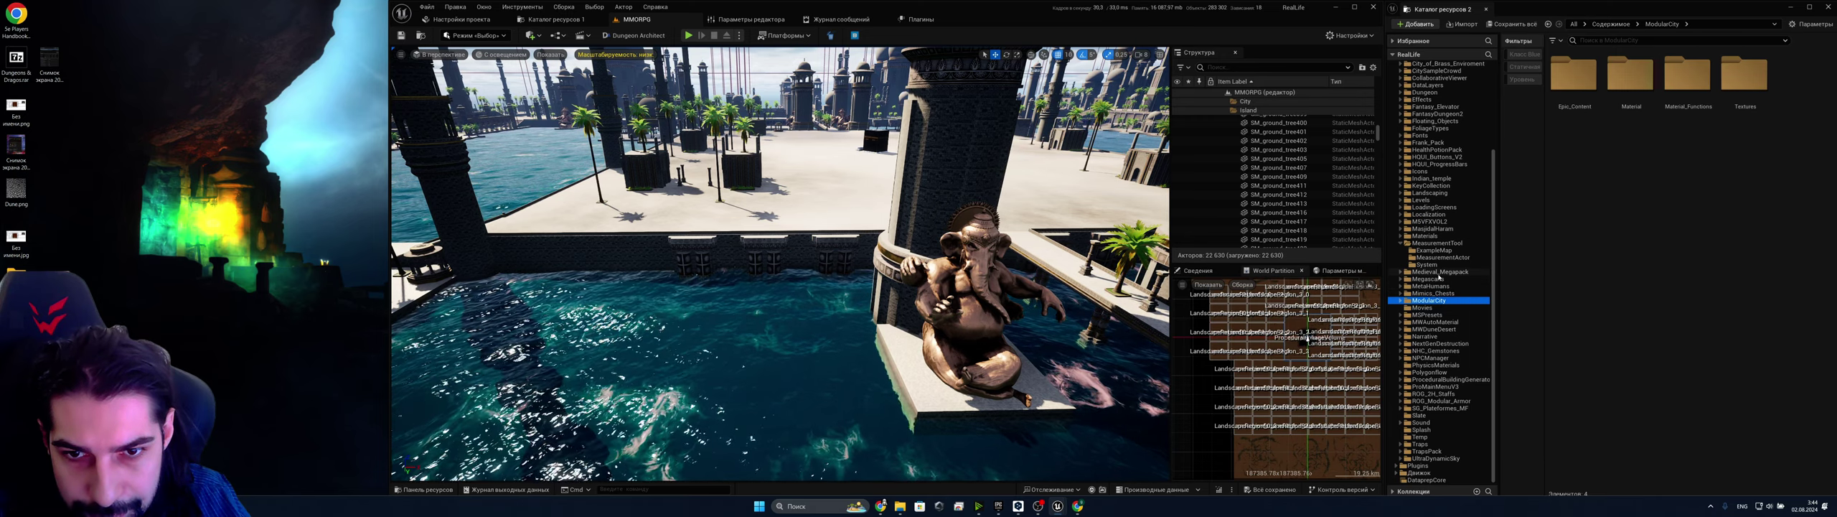
{"action": "left_click", "coordinate": [1440, 272]}
{"action": "left_click", "coordinate": [1524, 67]}
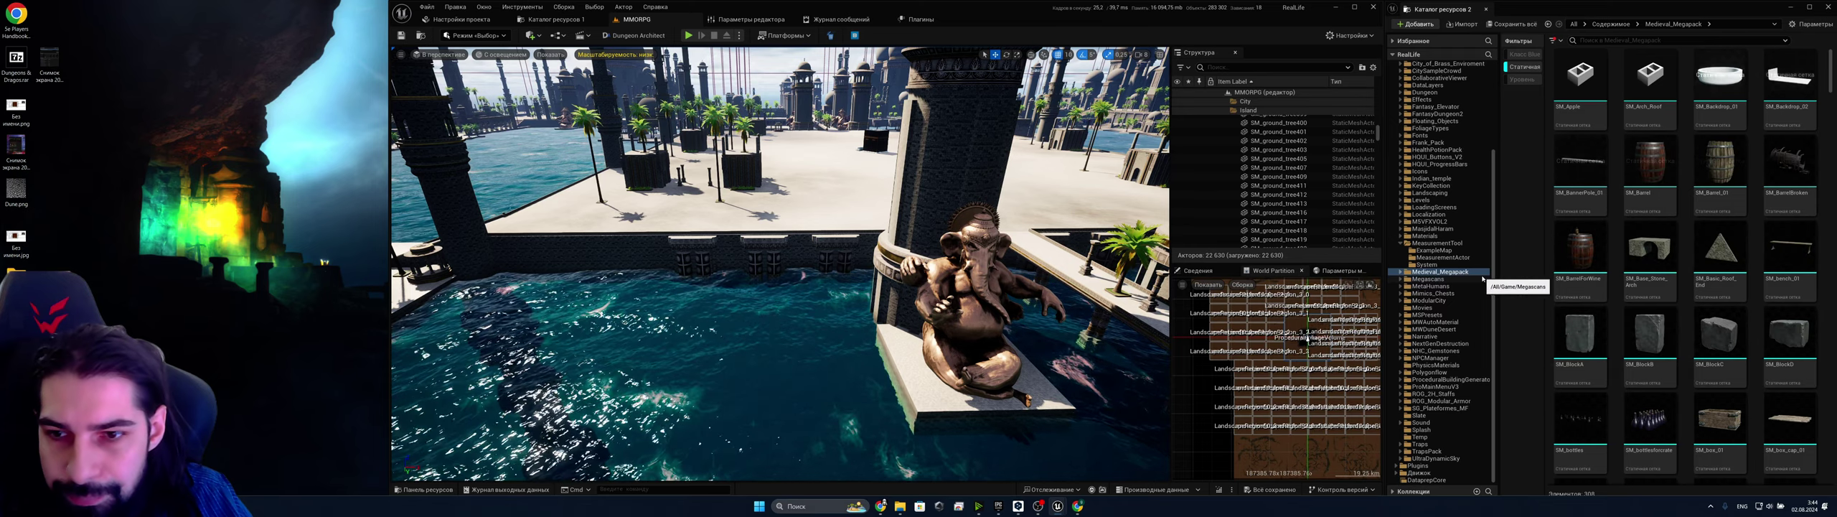
{"action": "scroll", "coordinate": [1658, 294], "scroll_direction": "down", "scroll_amount": 5}
{"action": "scroll", "coordinate": [1651, 290], "scroll_direction": "down", "scroll_amount": 8}
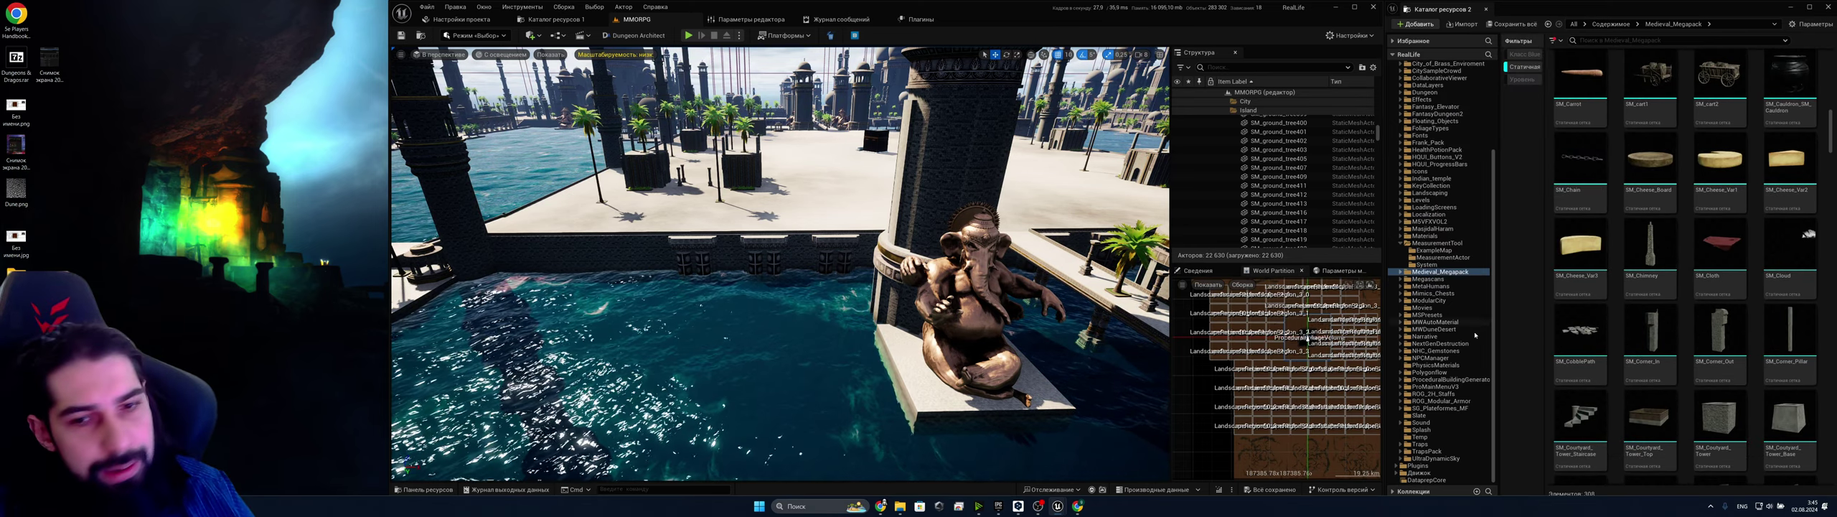
{"action": "scroll", "coordinate": [1430, 309], "scroll_direction": "up", "scroll_amount": 5}
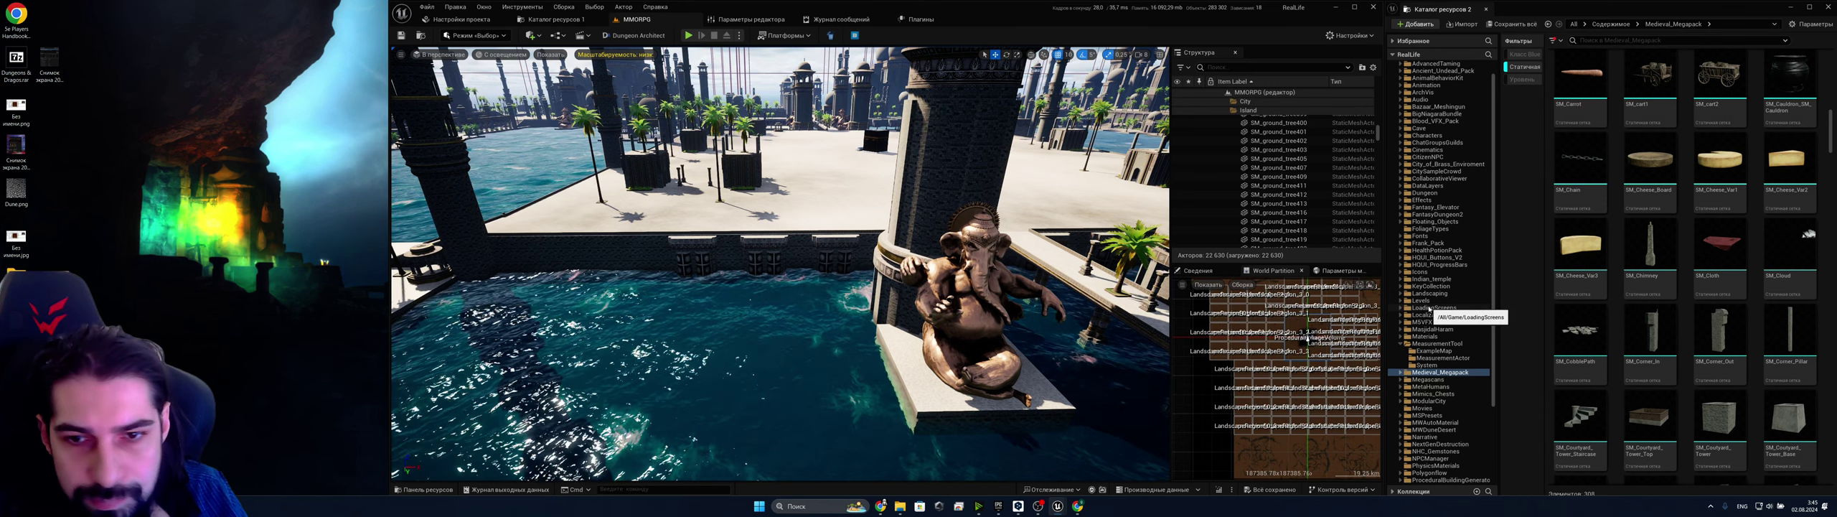
Switch to the Epic Games Launcher and browse the library from the owned packs back up to the project list
{"action": "right_click_drag", "start_coordinate": [933, 251], "coordinate": [1018, 252]}
{"action": "key", "text": "ctrl+space"}
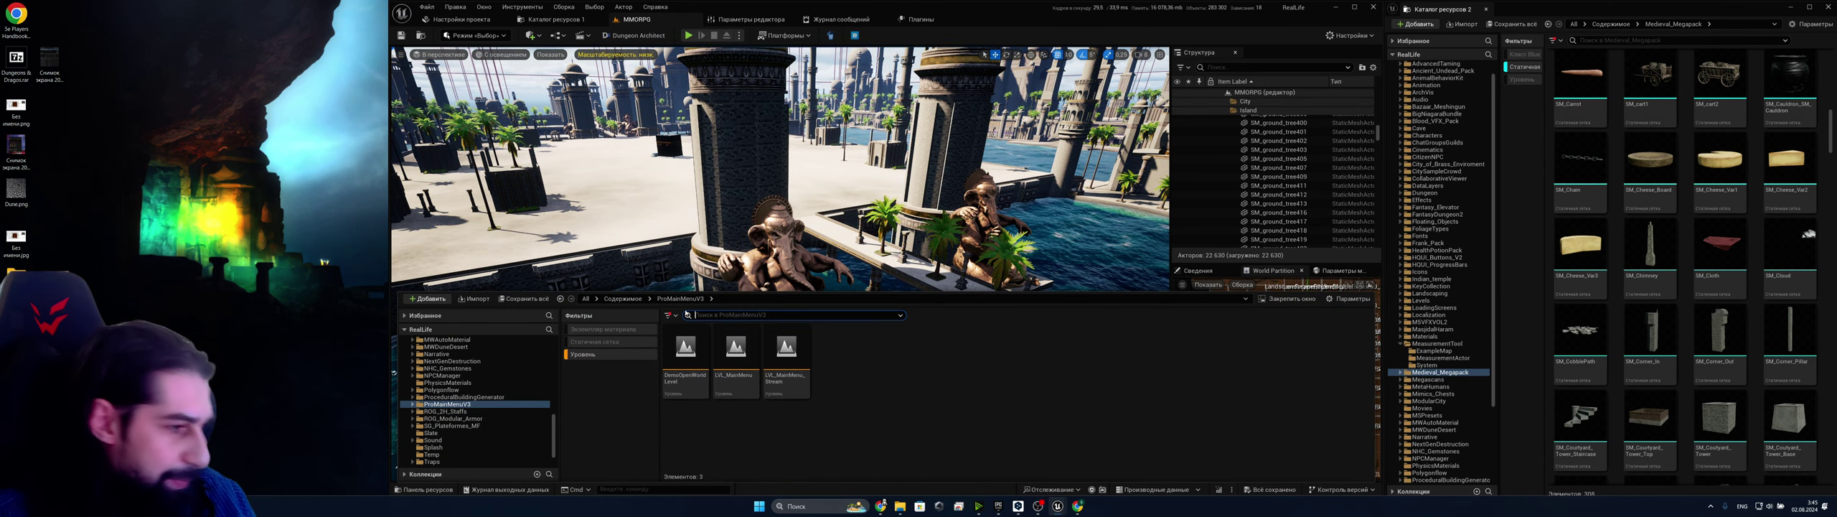
{"action": "left_click", "coordinate": [998, 506]}
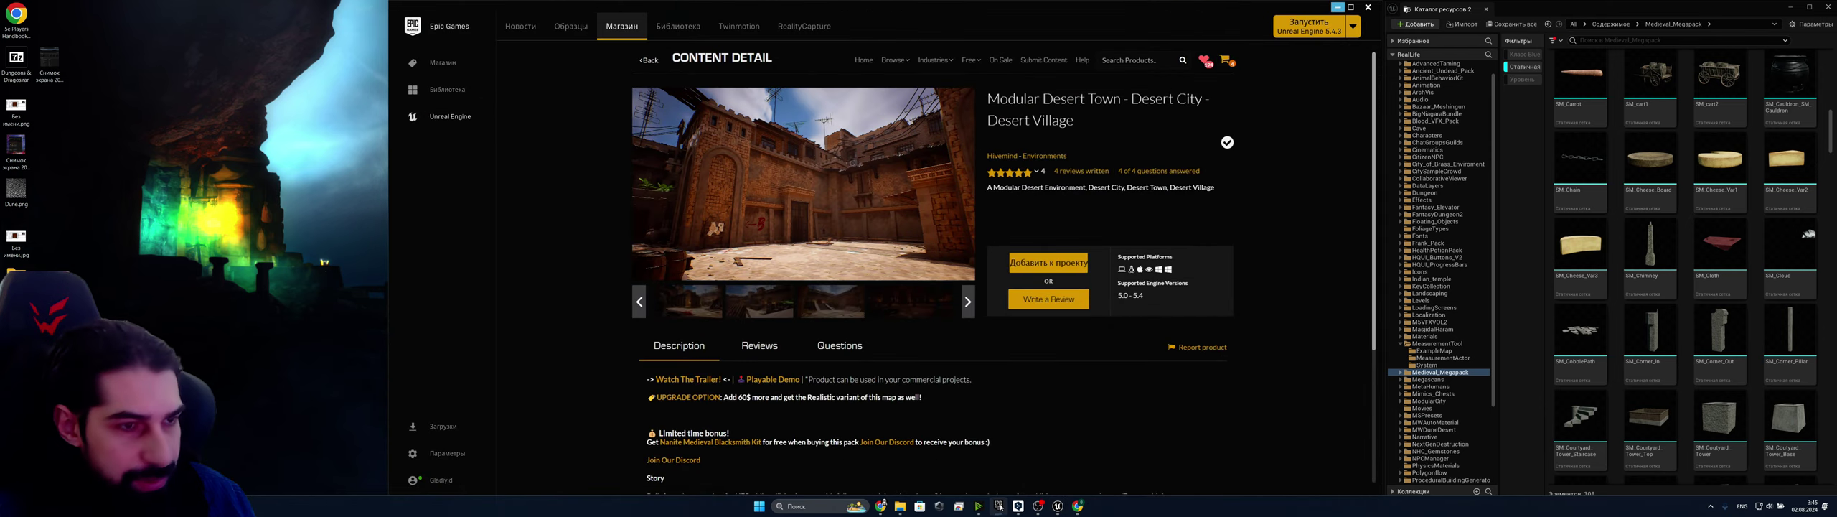
{"action": "left_click", "coordinate": [678, 26]}
{"action": "scroll", "coordinate": [835, 242], "scroll_direction": "down", "scroll_amount": 3}
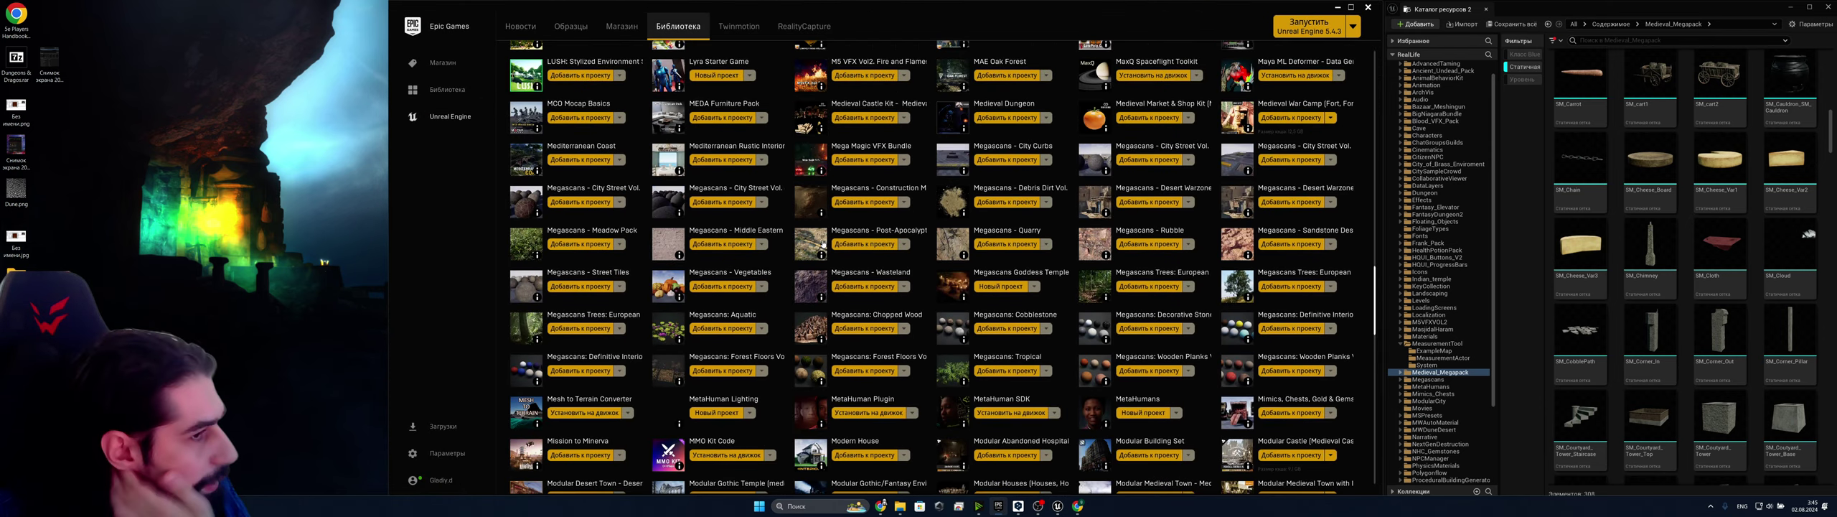
{"action": "scroll", "coordinate": [835, 242], "scroll_direction": "up", "scroll_amount": 15}
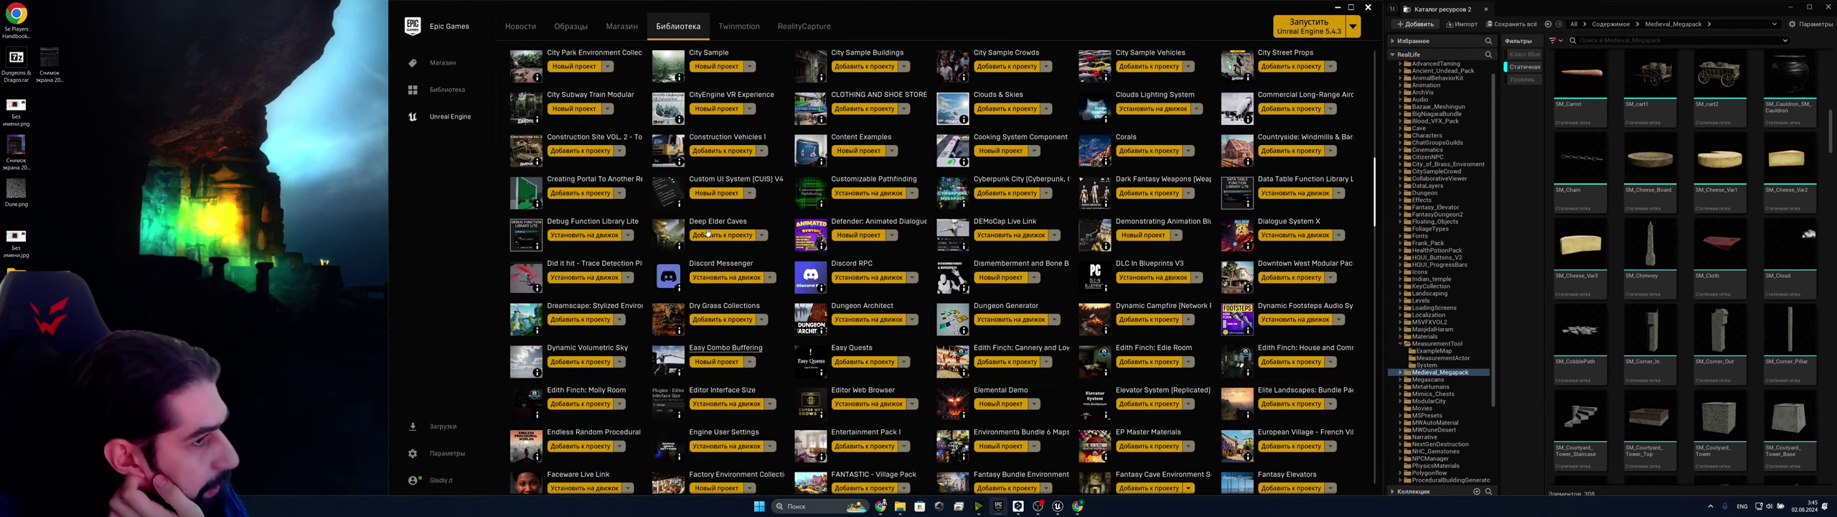
{"action": "scroll", "coordinate": [1254, 113], "scroll_direction": "up", "scroll_amount": 5}
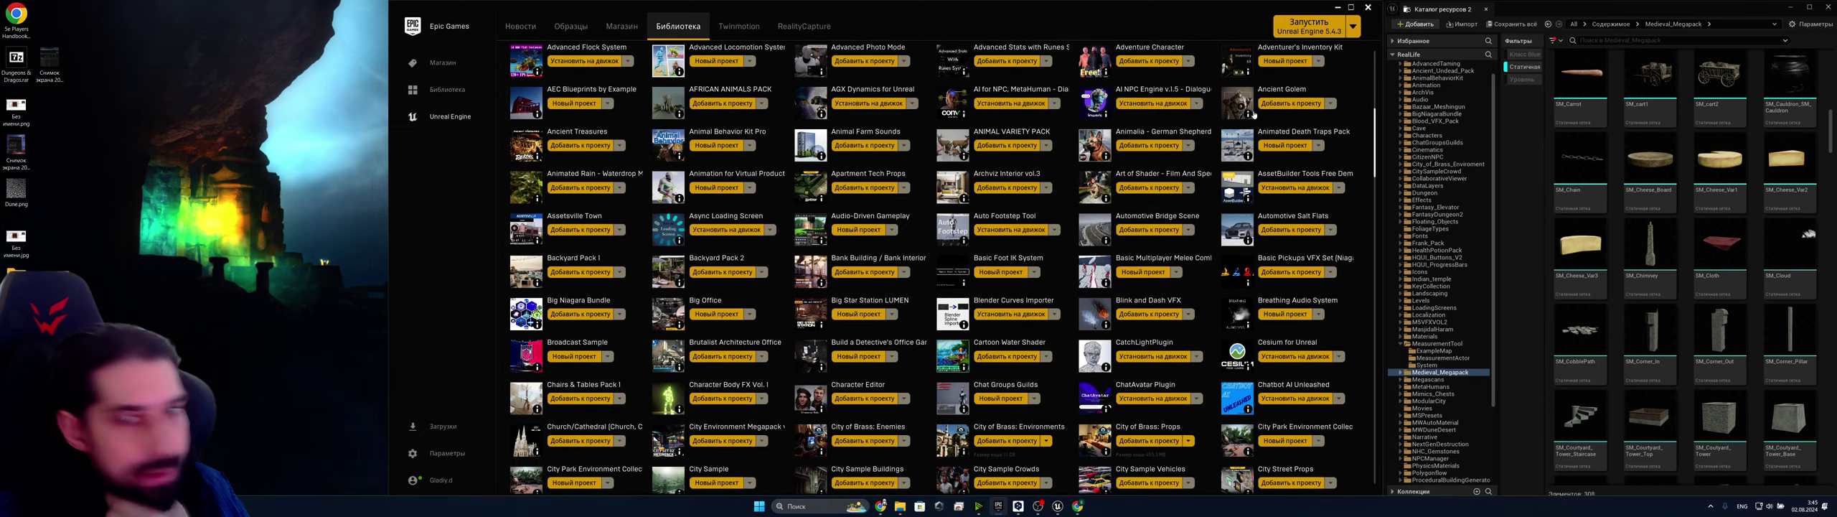
{"action": "scroll", "coordinate": [1374, 146], "scroll_direction": "up", "scroll_amount": 5}
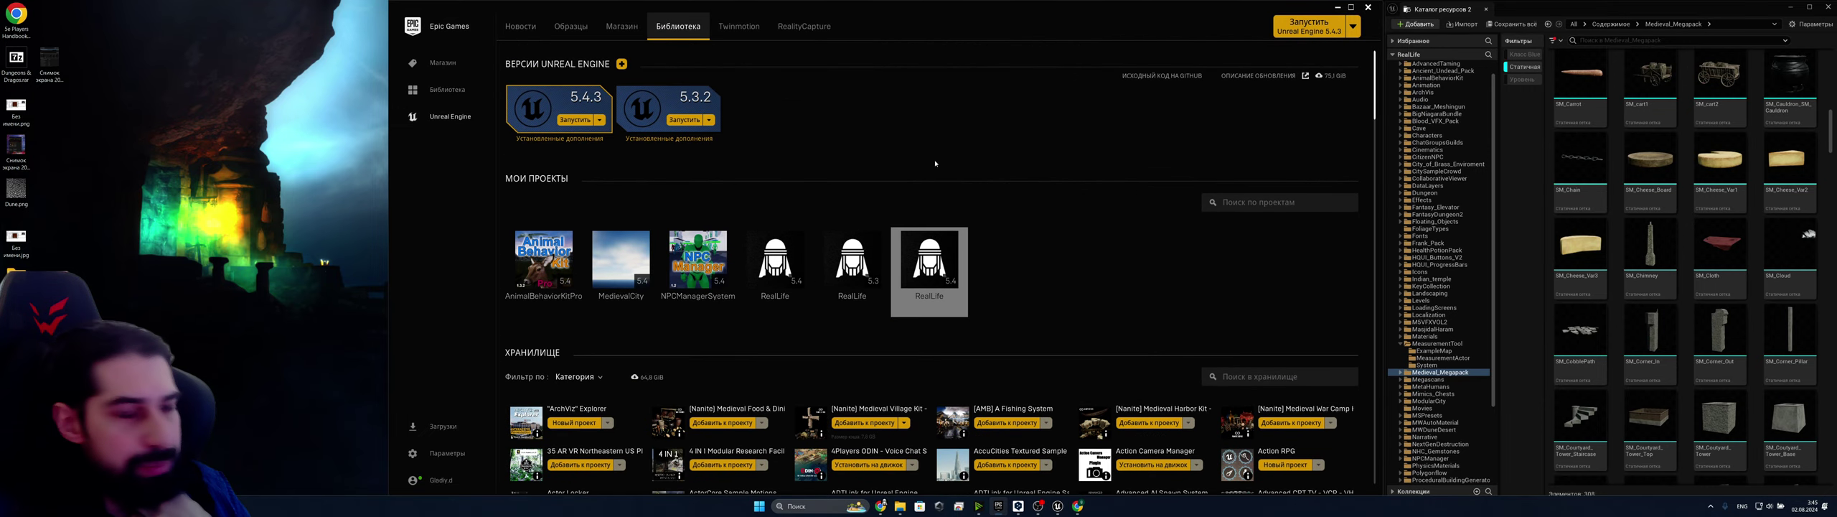
Launch the MedievalCity project and search the vault for "mono"
{"action": "double_click", "coordinate": [621, 259]}
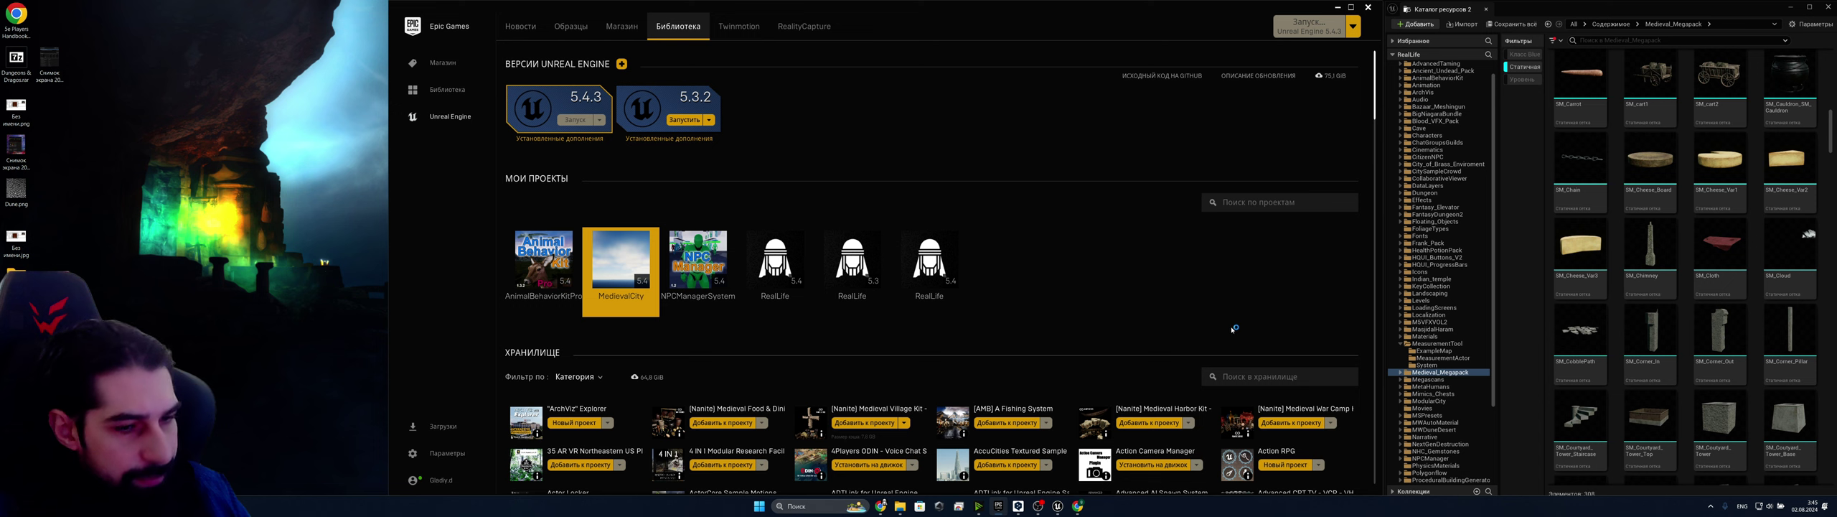
{"action": "left_click", "coordinate": [1240, 377]}
{"action": "type", "text": "mon"}
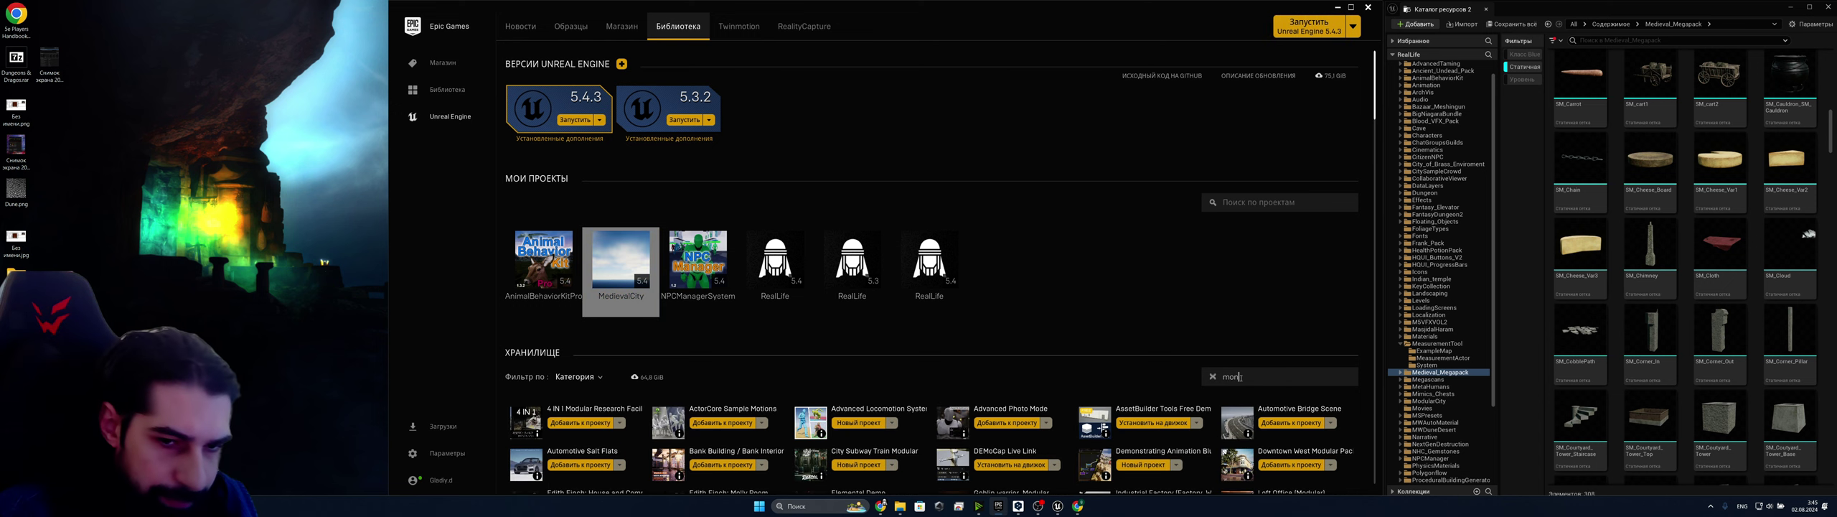
{"action": "type", "text": "o"}
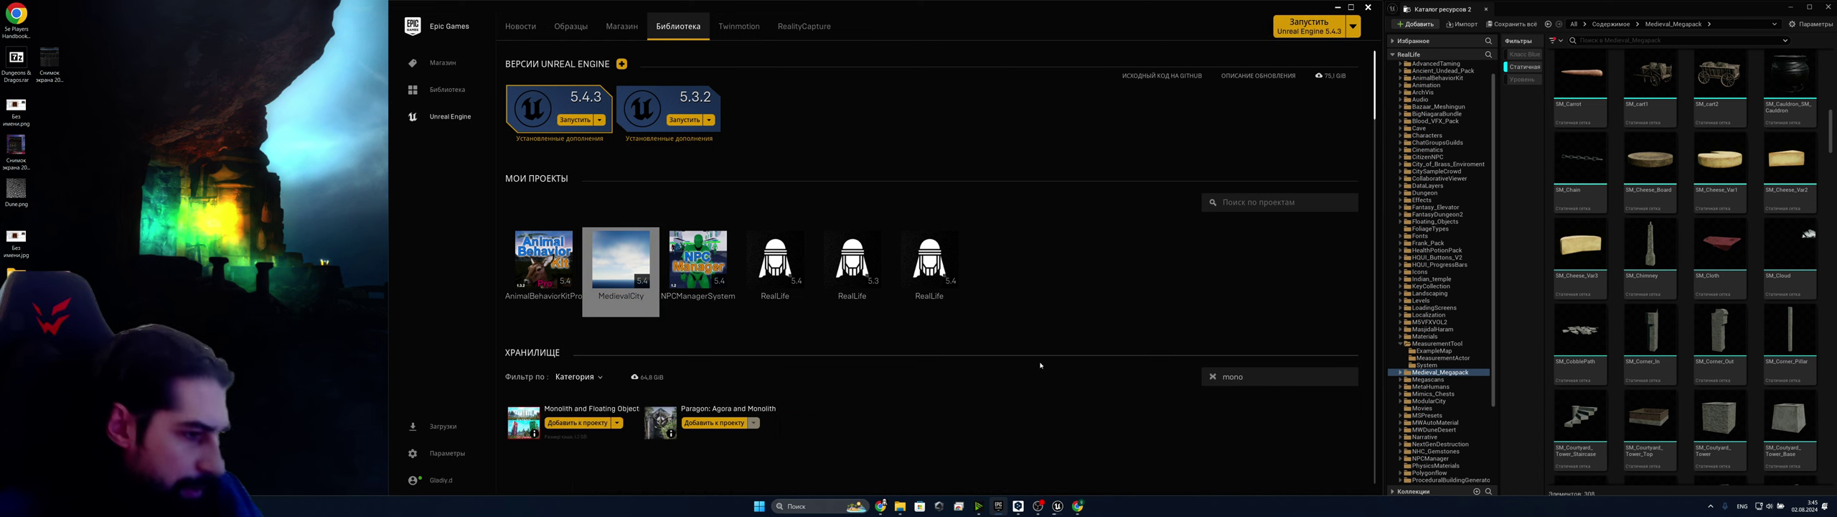
Open the Monolith and Floating Objects - Rigged and Animated page and view its preview images enlarged
{"action": "left_click", "coordinate": [605, 409]}
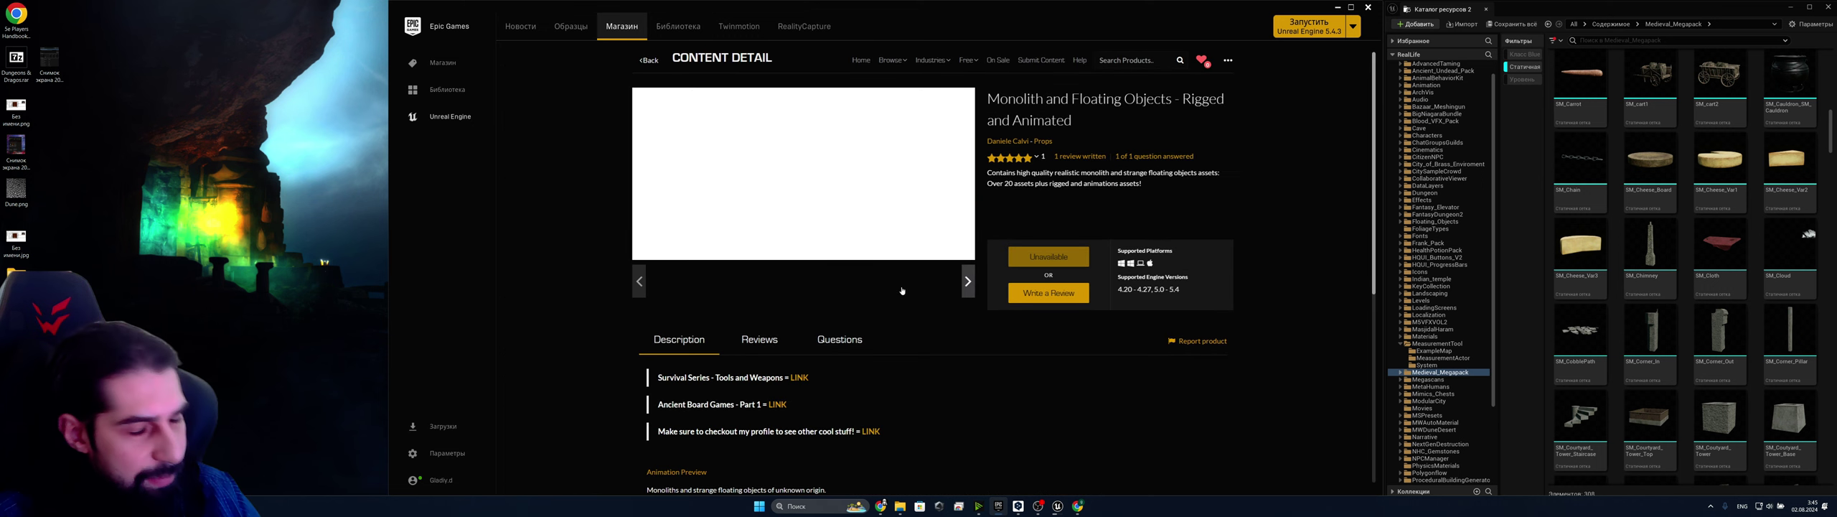
{"action": "left_click", "coordinate": [795, 175]}
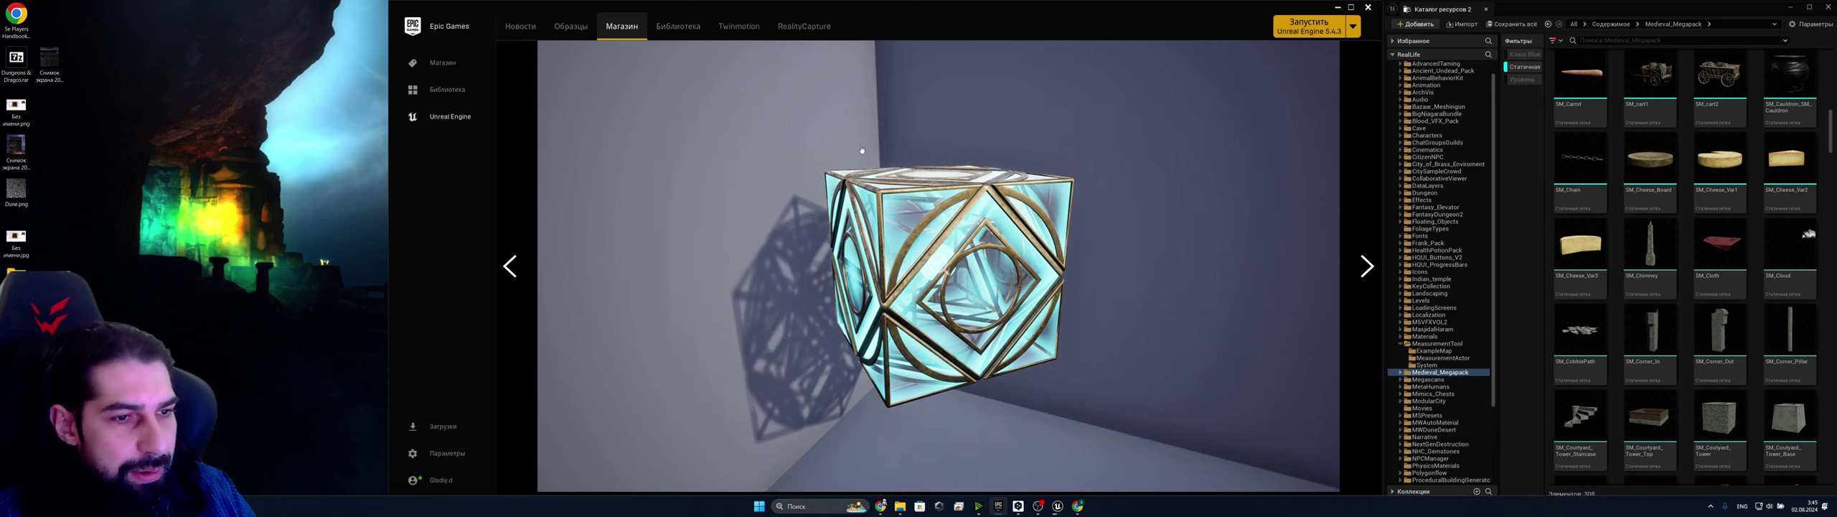
{"action": "key", "text": "Escape"}
Request adding Monolith and Floating Objects - Rigged and Animated to the last RealLife project in the project selection
{"action": "left_click", "coordinate": [1041, 263]}
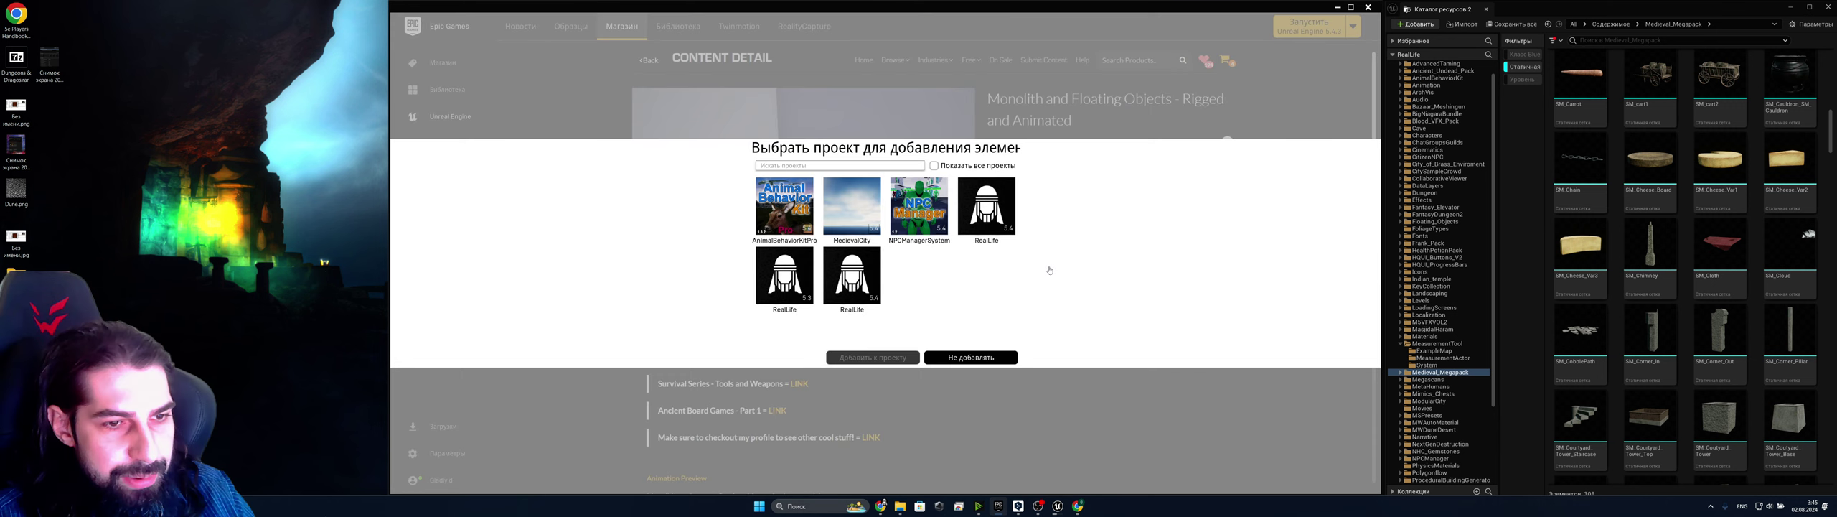
{"action": "left_click", "coordinate": [860, 278]}
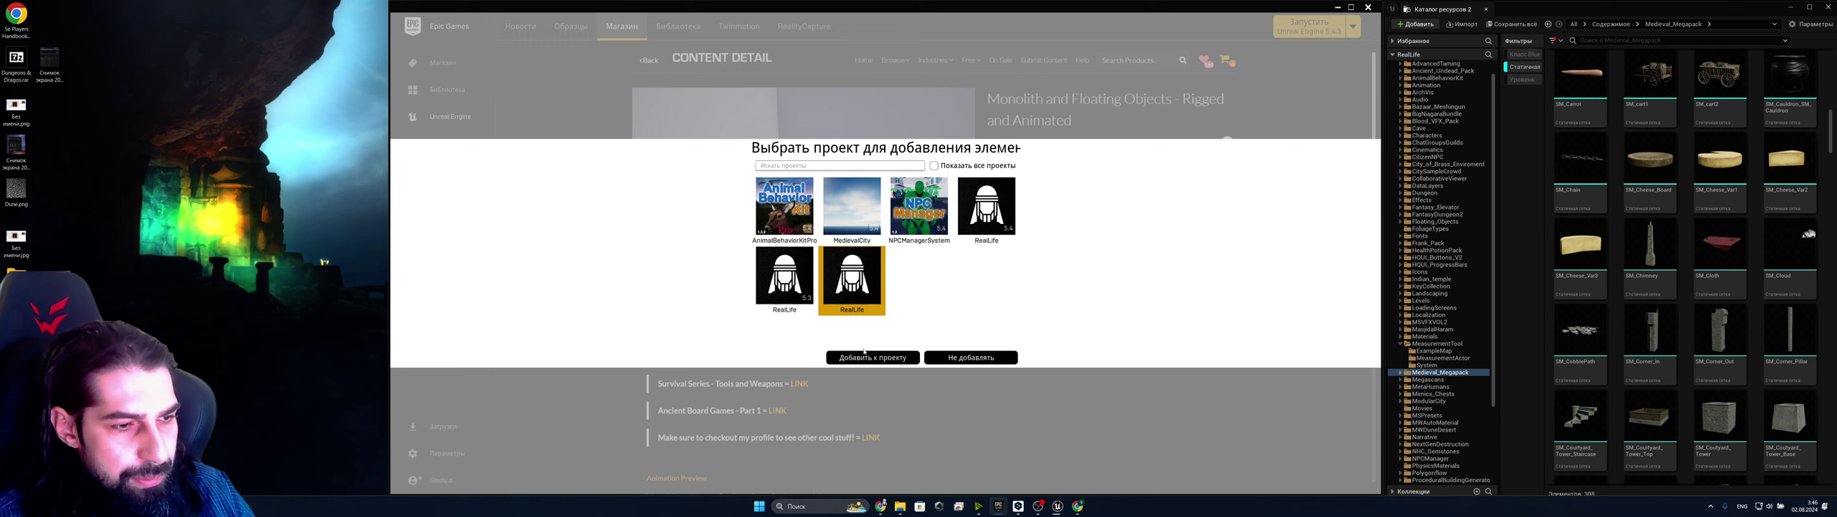
{"action": "left_click", "coordinate": [872, 357]}
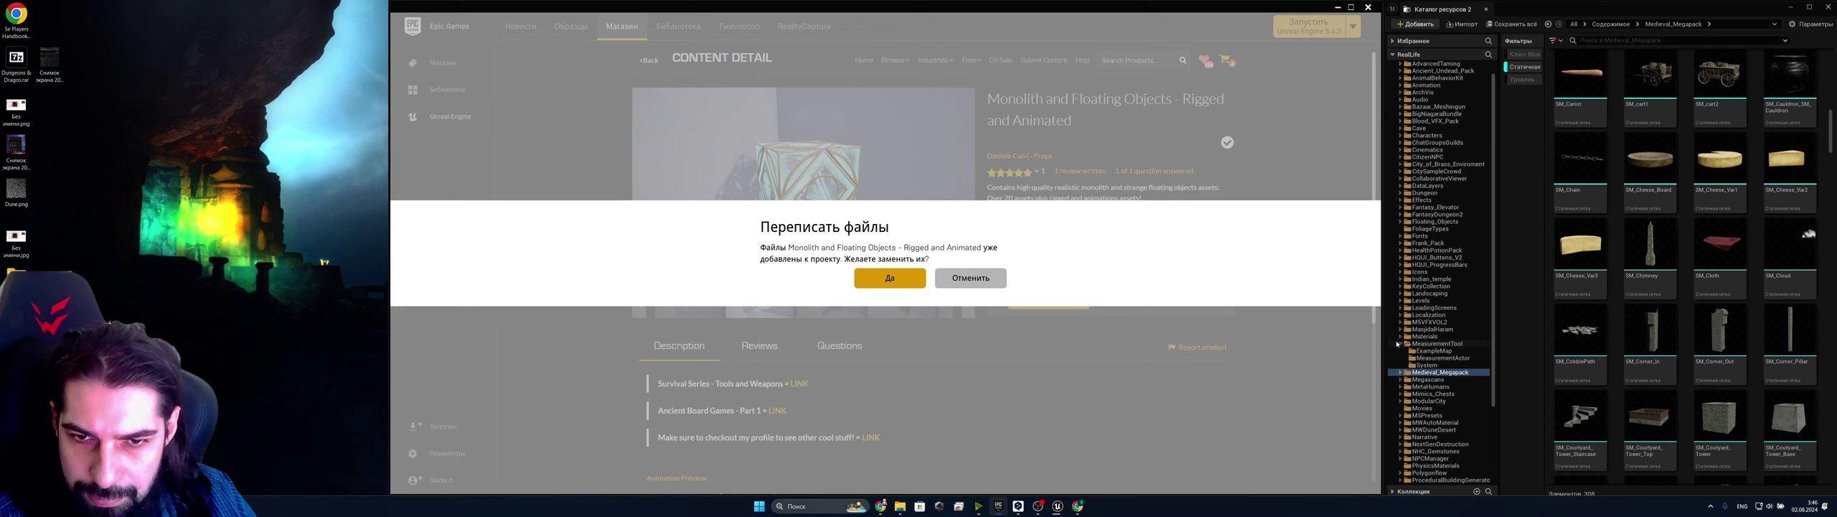
Check the Unreal Editor's content folders for the monolith pack and switch back to the launcher's overwrite dialog
{"action": "left_click", "coordinate": [1398, 344]}
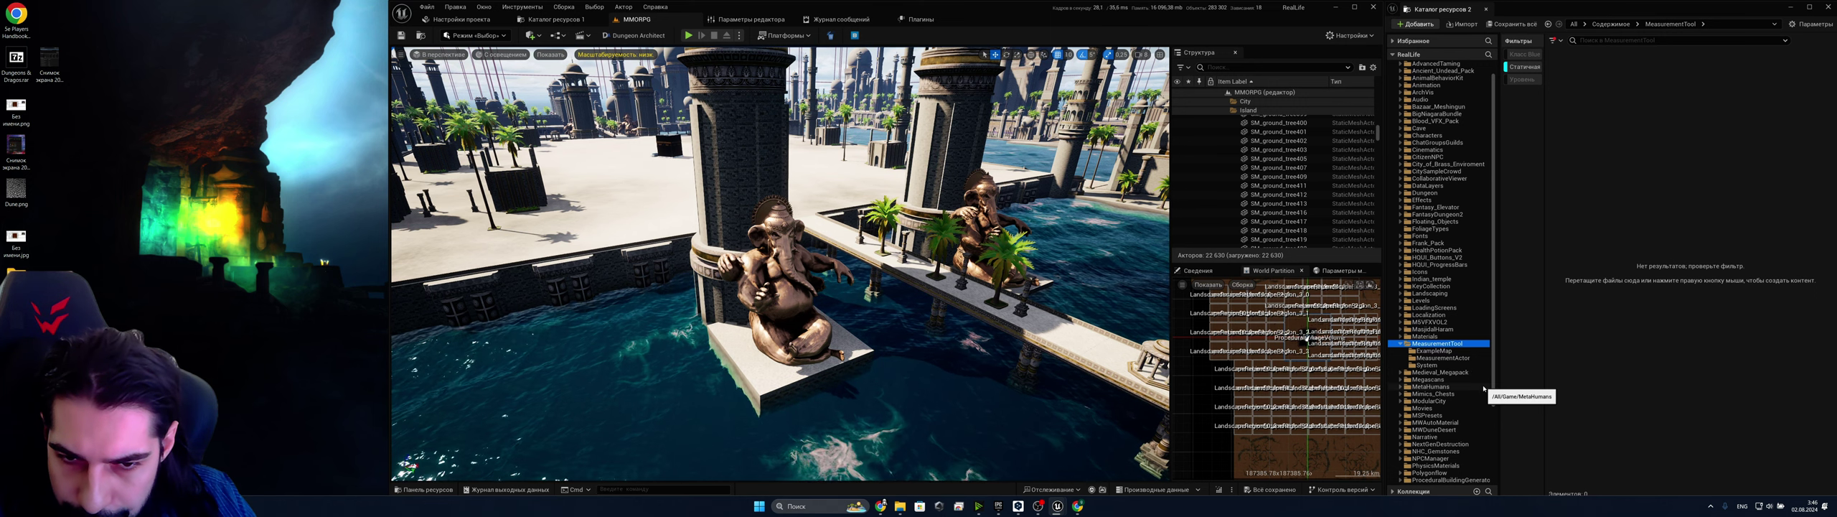
{"action": "scroll", "coordinate": [1484, 388], "scroll_direction": "down", "scroll_amount": 3}
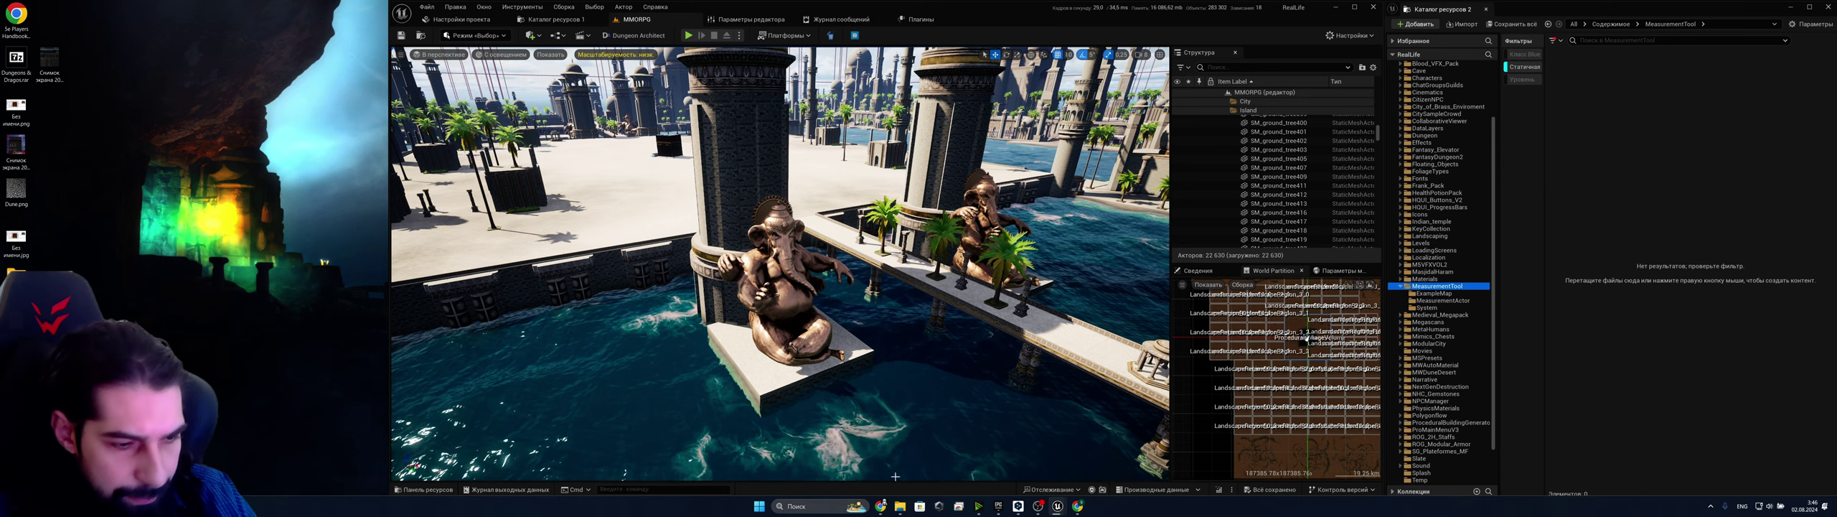
{"action": "mouse_move", "coordinate": [998, 506]}
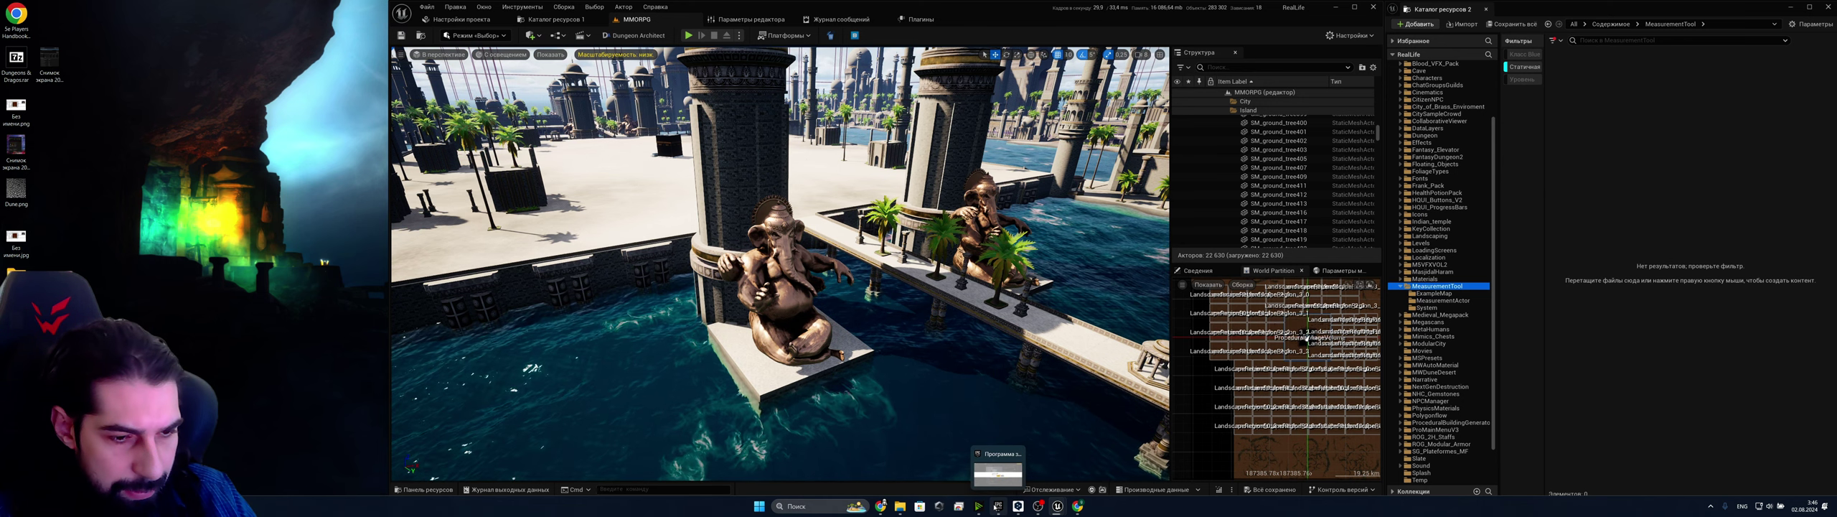
{"action": "left_click", "coordinate": [997, 472]}
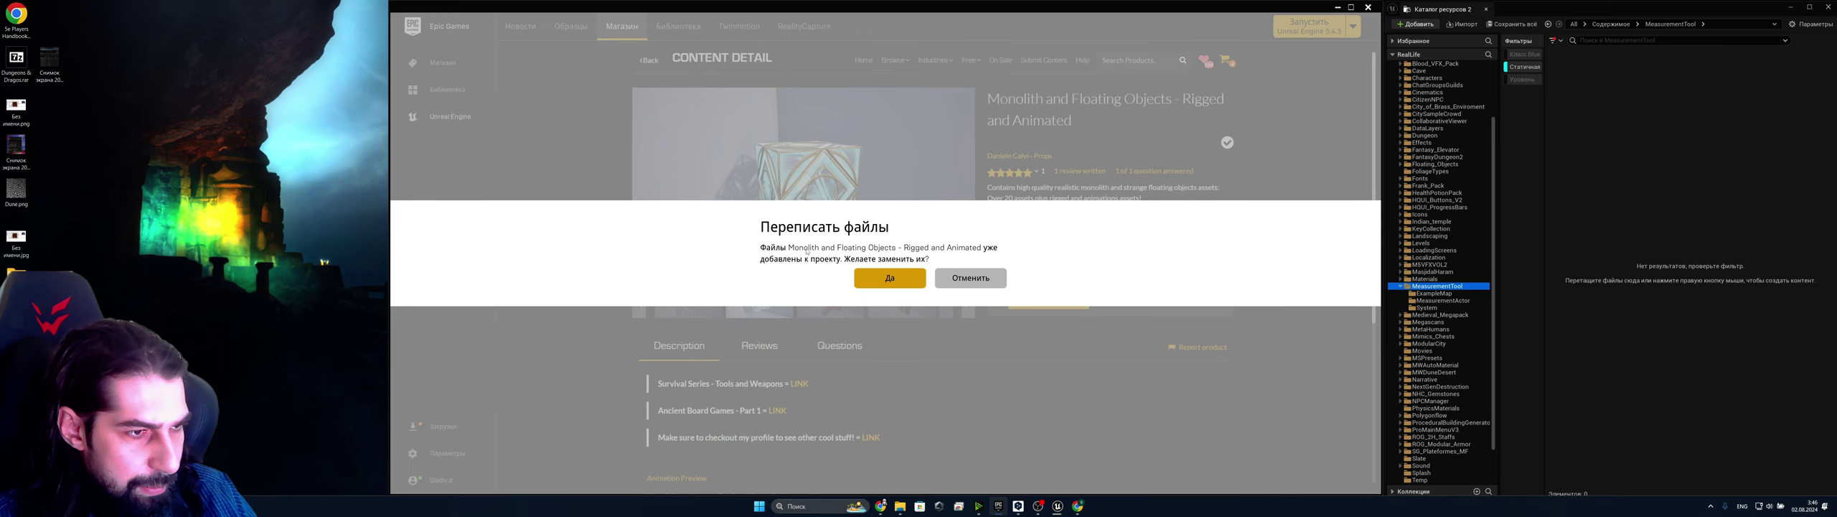
Cancel the overwrite request and search the Unreal Editor's content folders for "monolith"
{"action": "left_click", "coordinate": [1005, 285]}
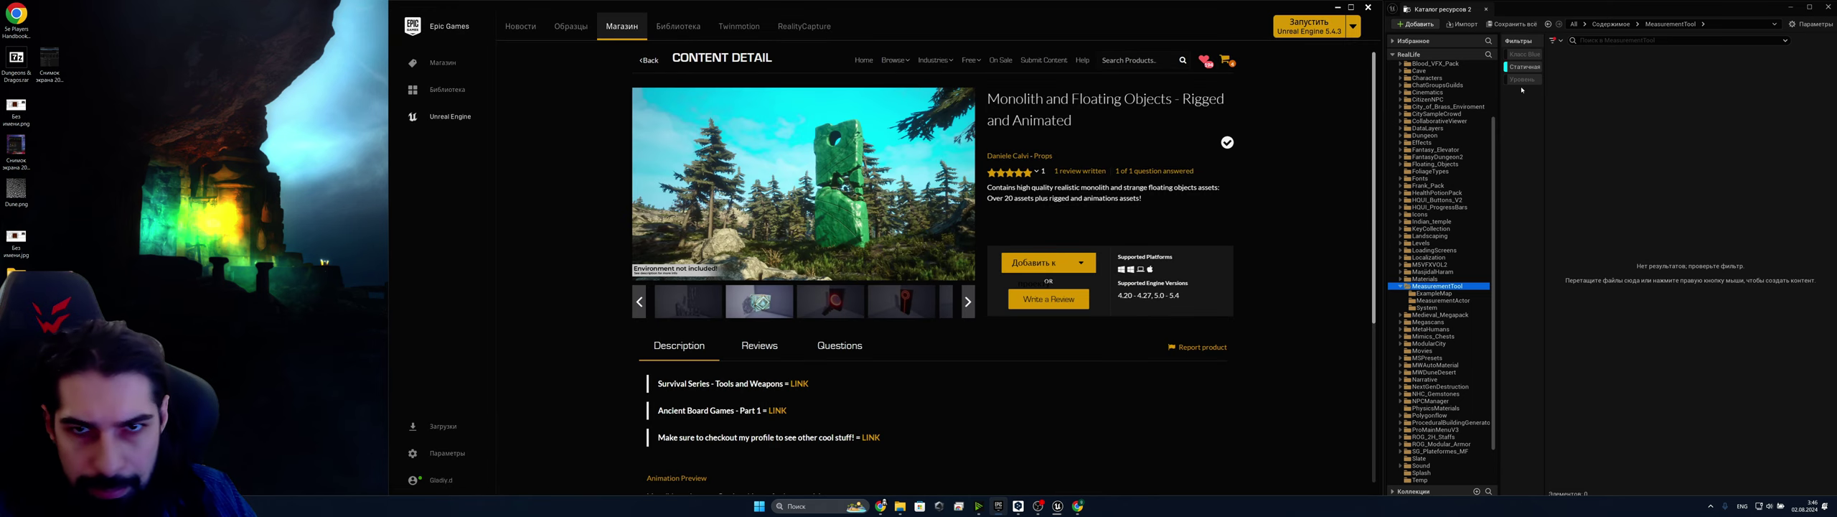
{"action": "left_click", "coordinate": [1489, 54]}
{"action": "type", "text": "m"}
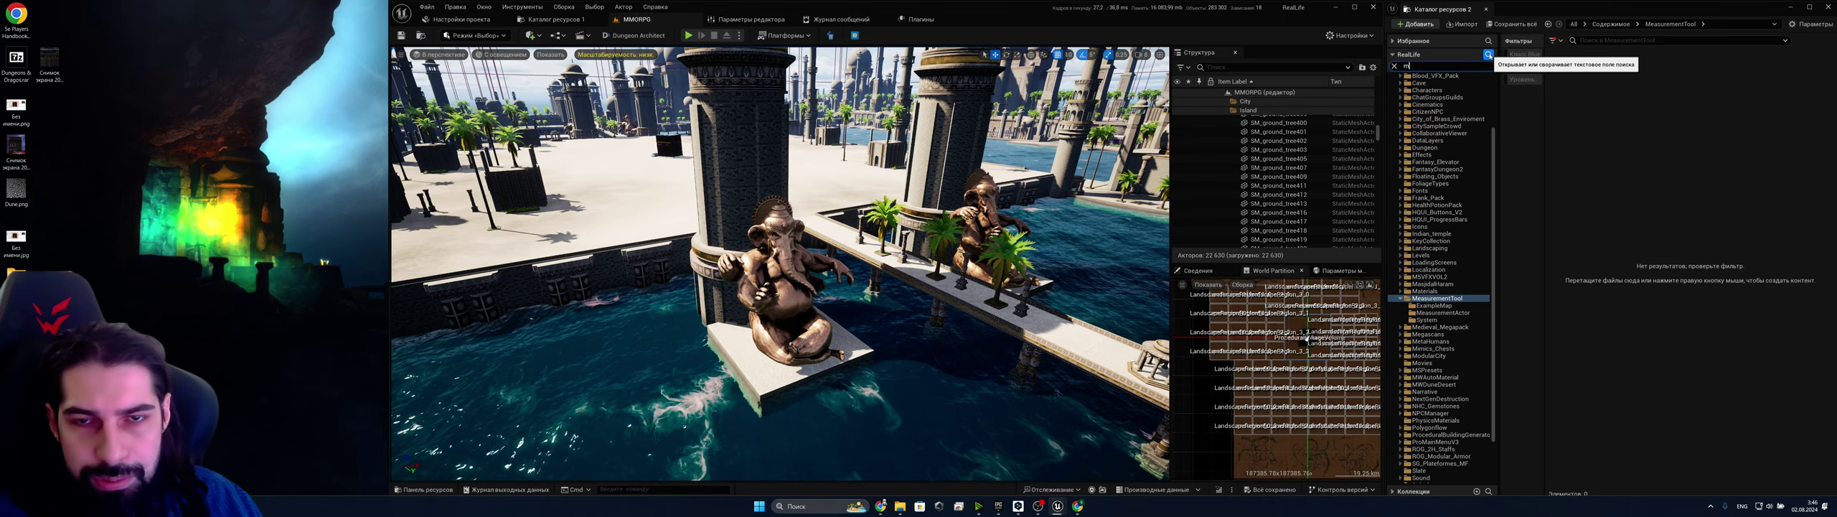
{"action": "type", "text": "ono"}
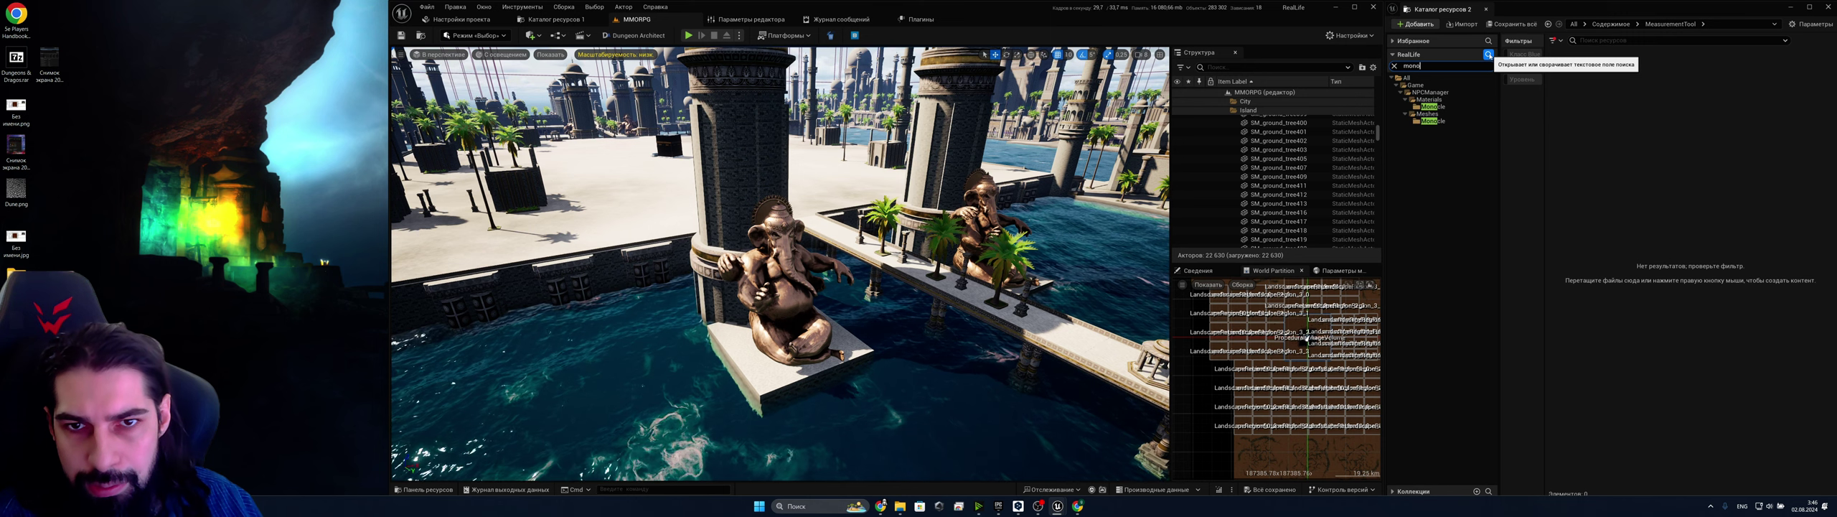
{"action": "type", "text": "lith"}
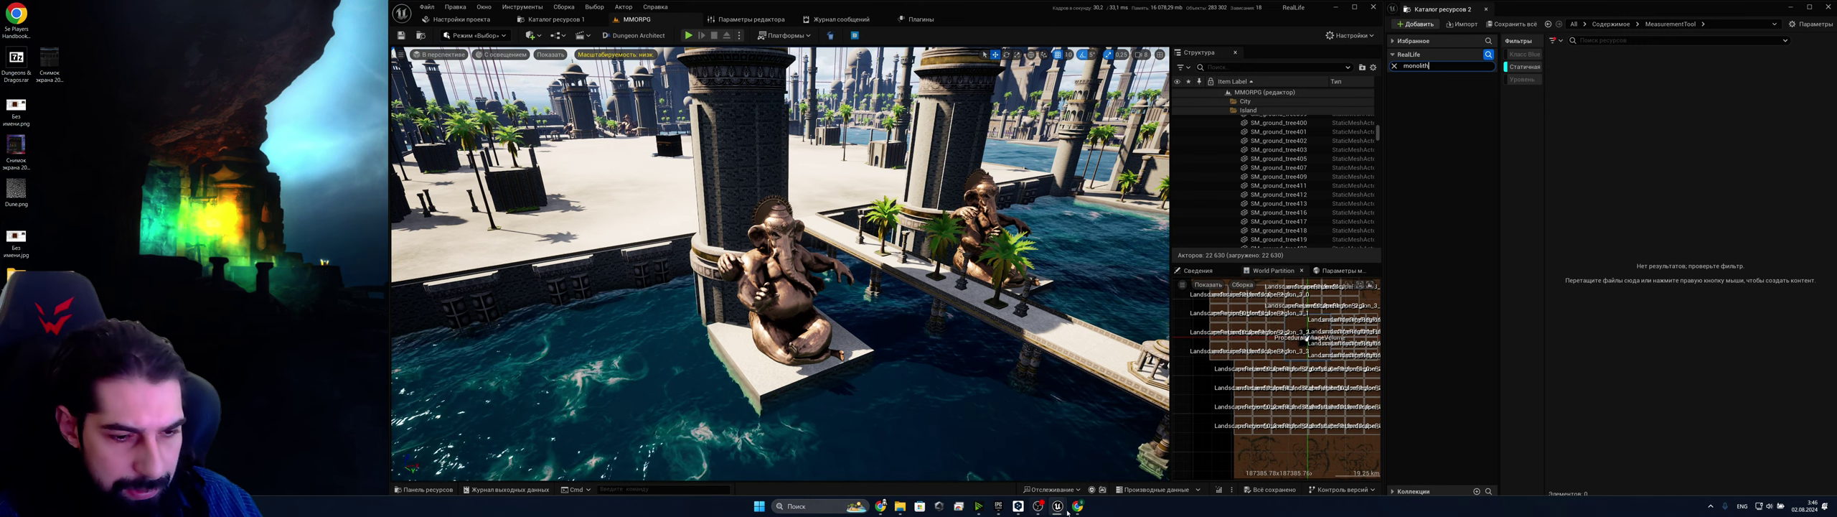
Return to the launcher and request adding Monolith and Floating Objects to the last RealLife project again
{"action": "mouse_move", "coordinate": [1057, 506]}
{"action": "mouse_move", "coordinate": [1088, 485]}
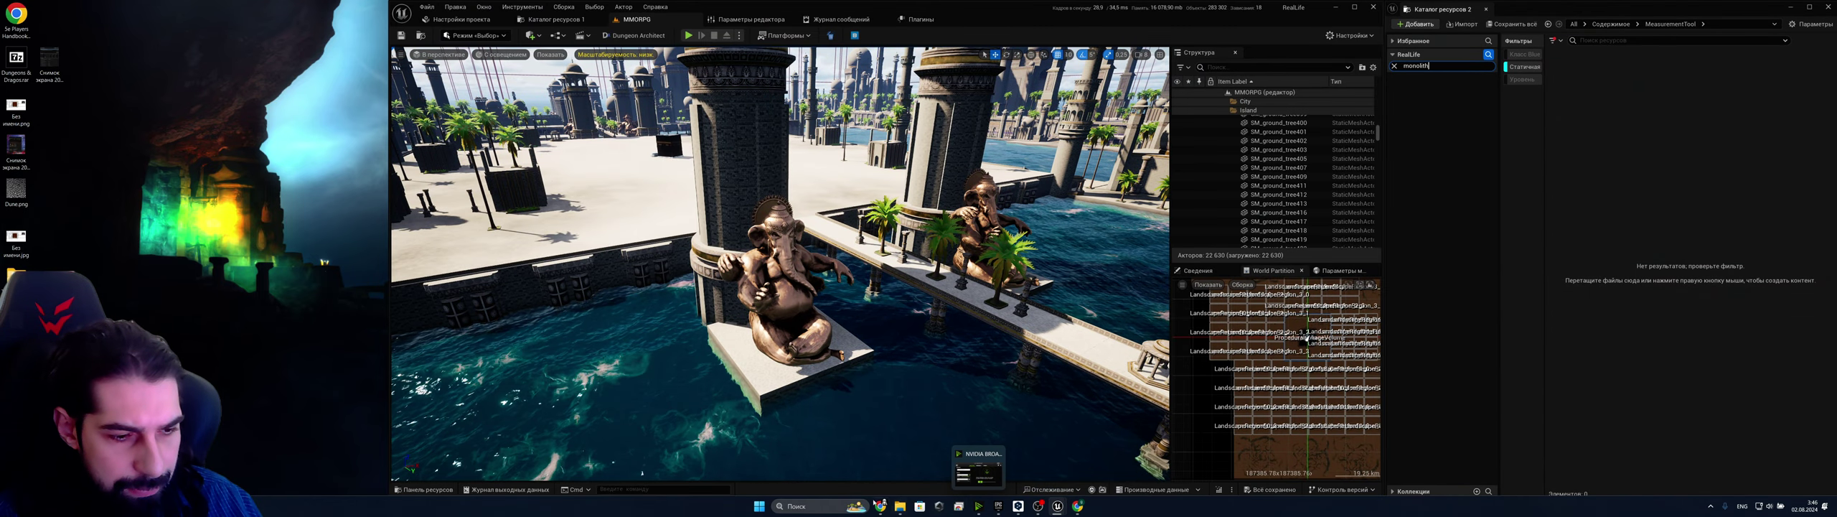
{"action": "left_click", "coordinate": [998, 506]}
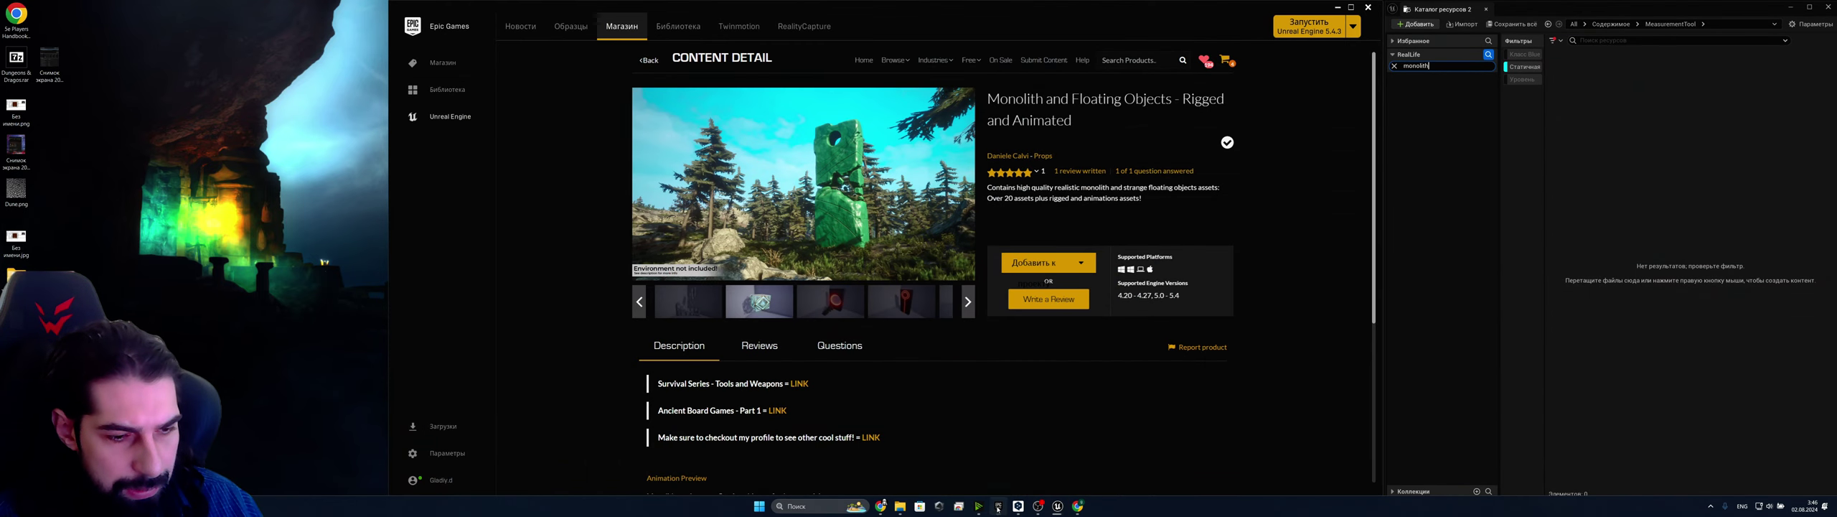
{"action": "left_click", "coordinate": [1033, 263]}
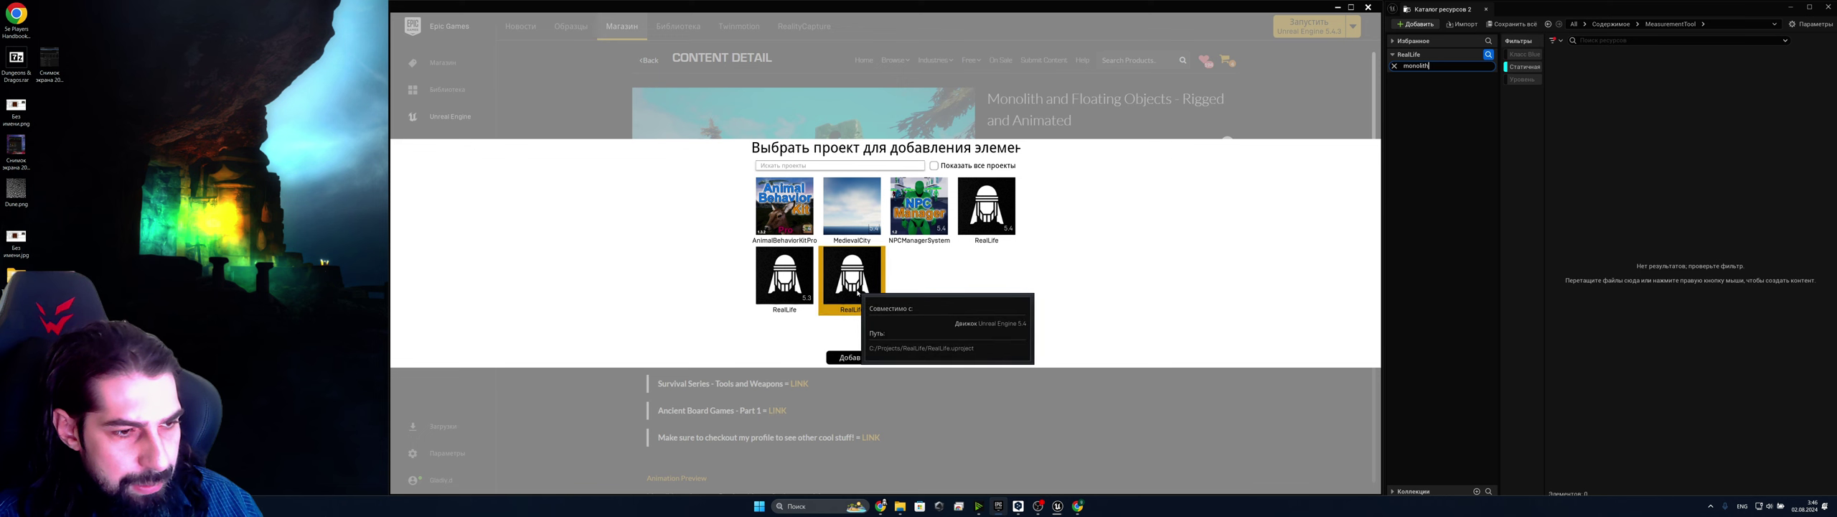
{"action": "left_click", "coordinate": [874, 357]}
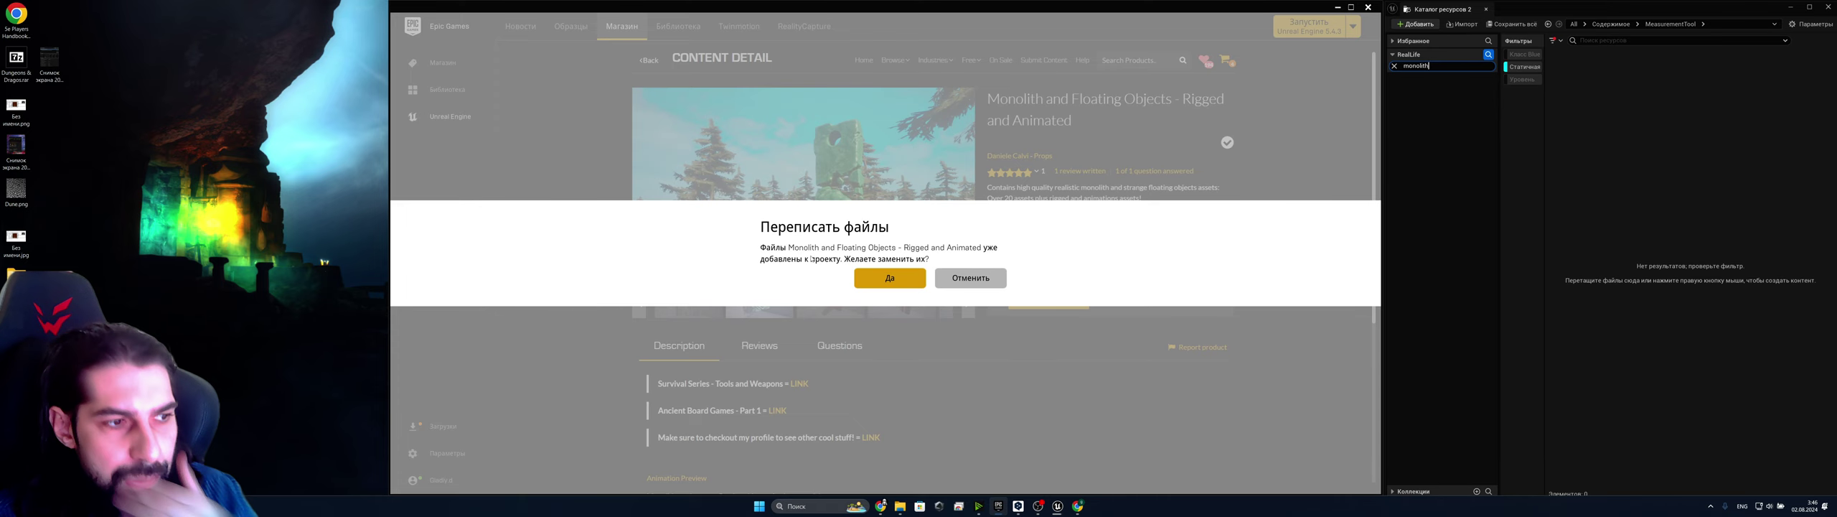
Switch back to the Unreal Editor, shorten the folder search to "mono", and clear it to list all content folders
{"action": "left_click", "coordinate": [1432, 67]}
{"action": "key", "text": "BackSpace"}
{"action": "key", "text": "BackSpace"}
{"action": "key", "text": "BackSpace"}
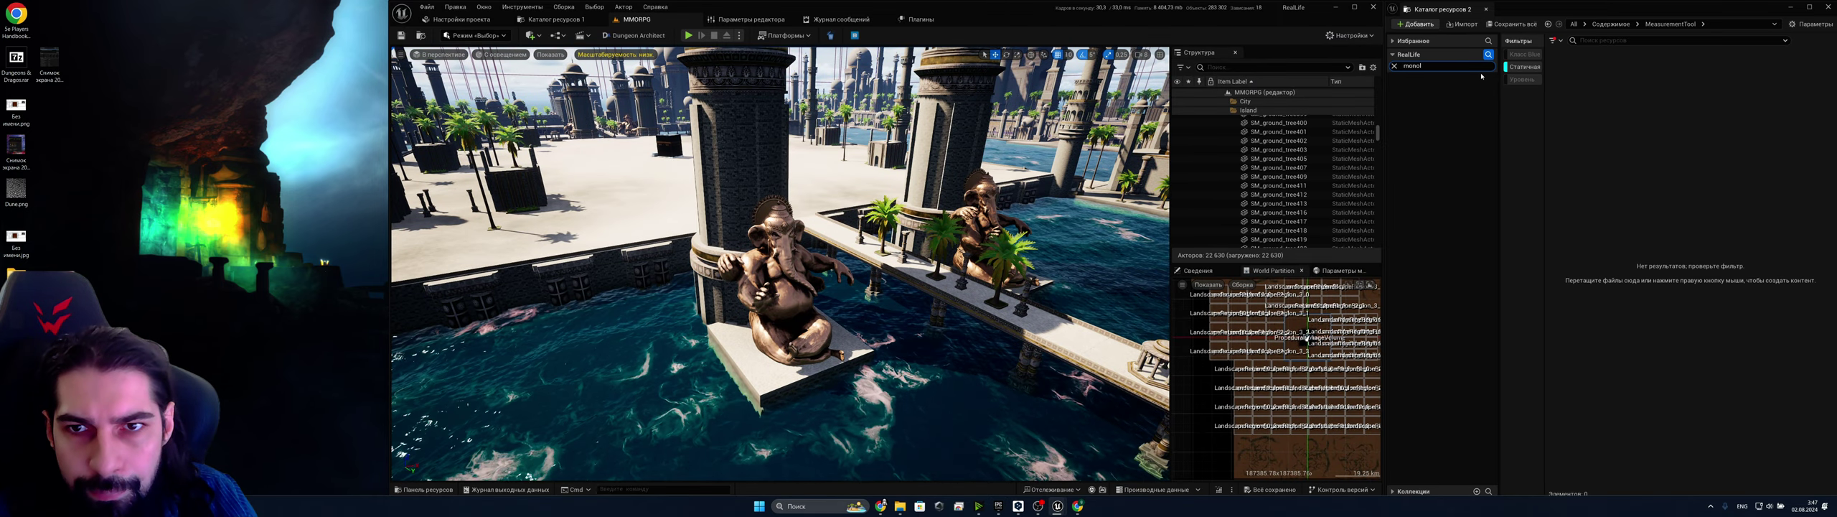
{"action": "key", "text": "BackSpace"}
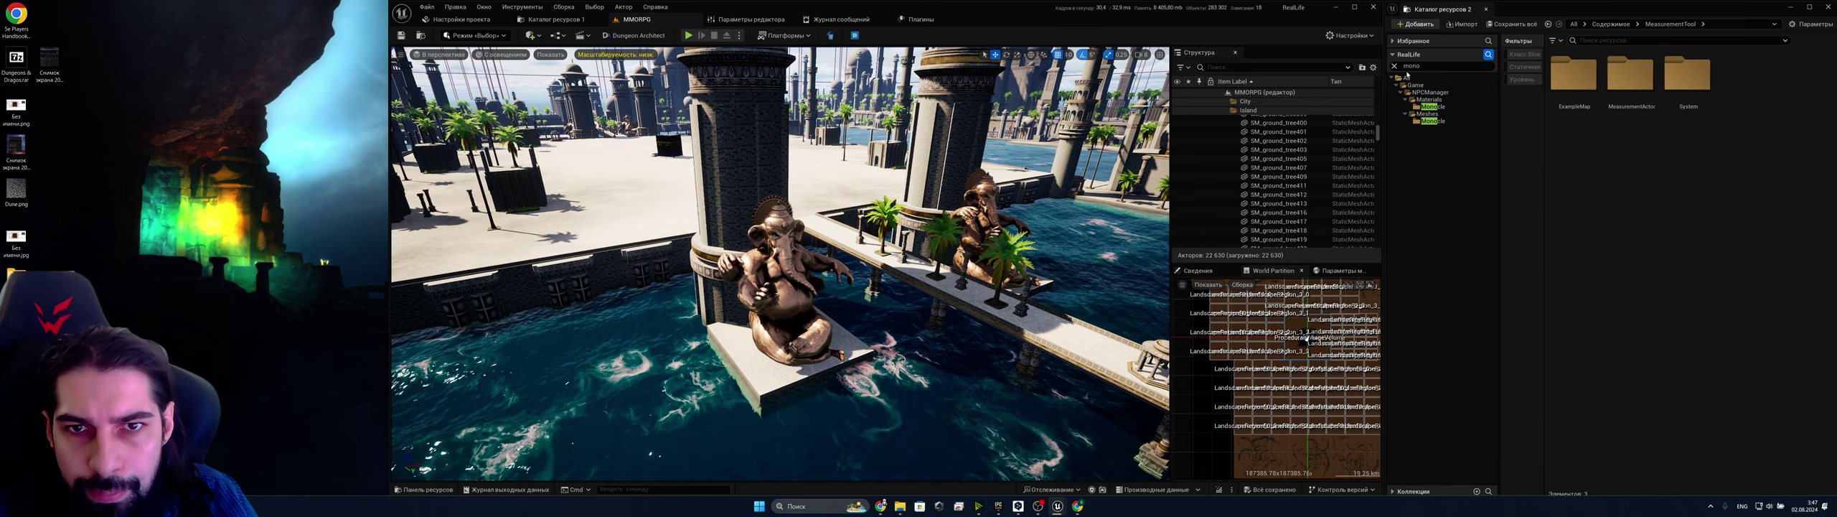
{"action": "left_click", "coordinate": [1394, 66]}
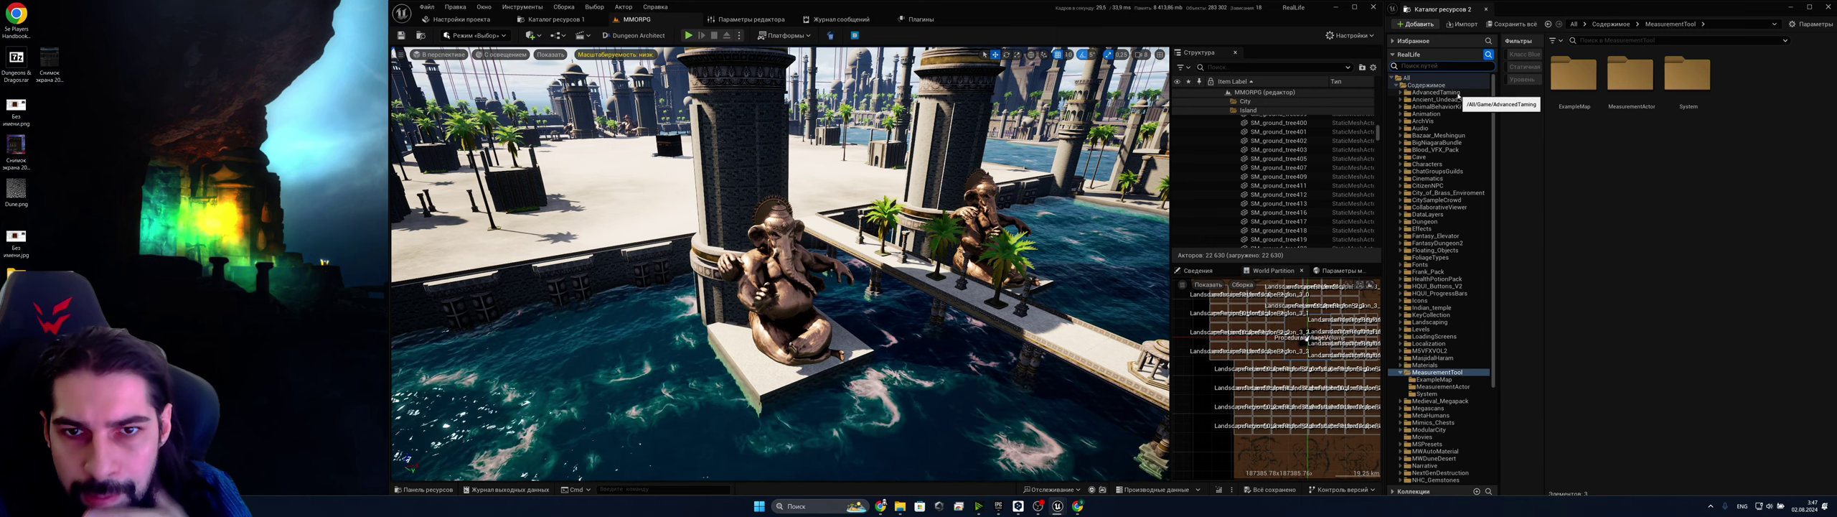
Filter the content by Blueprint classes and static meshes, and look through the assets in the Bazaar_Meshingun folder
{"action": "left_click", "coordinate": [1525, 53]}
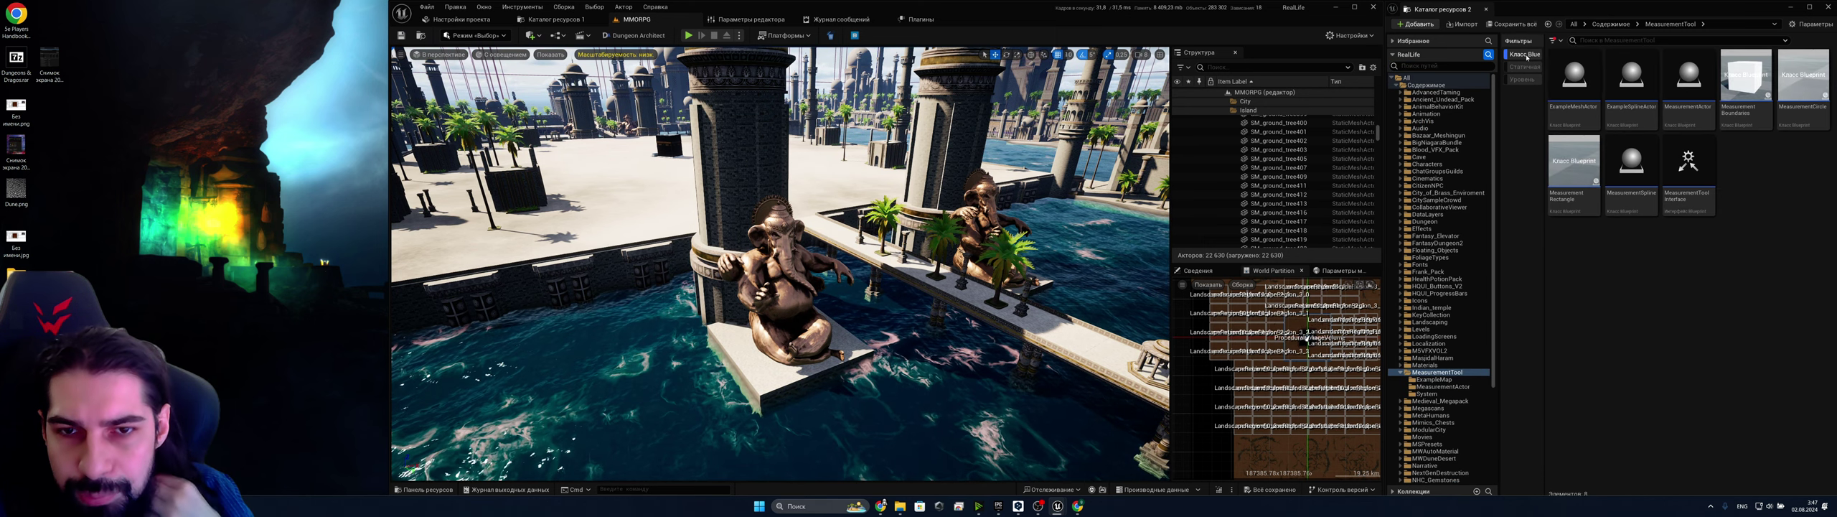
{"action": "left_click", "coordinate": [1456, 120]}
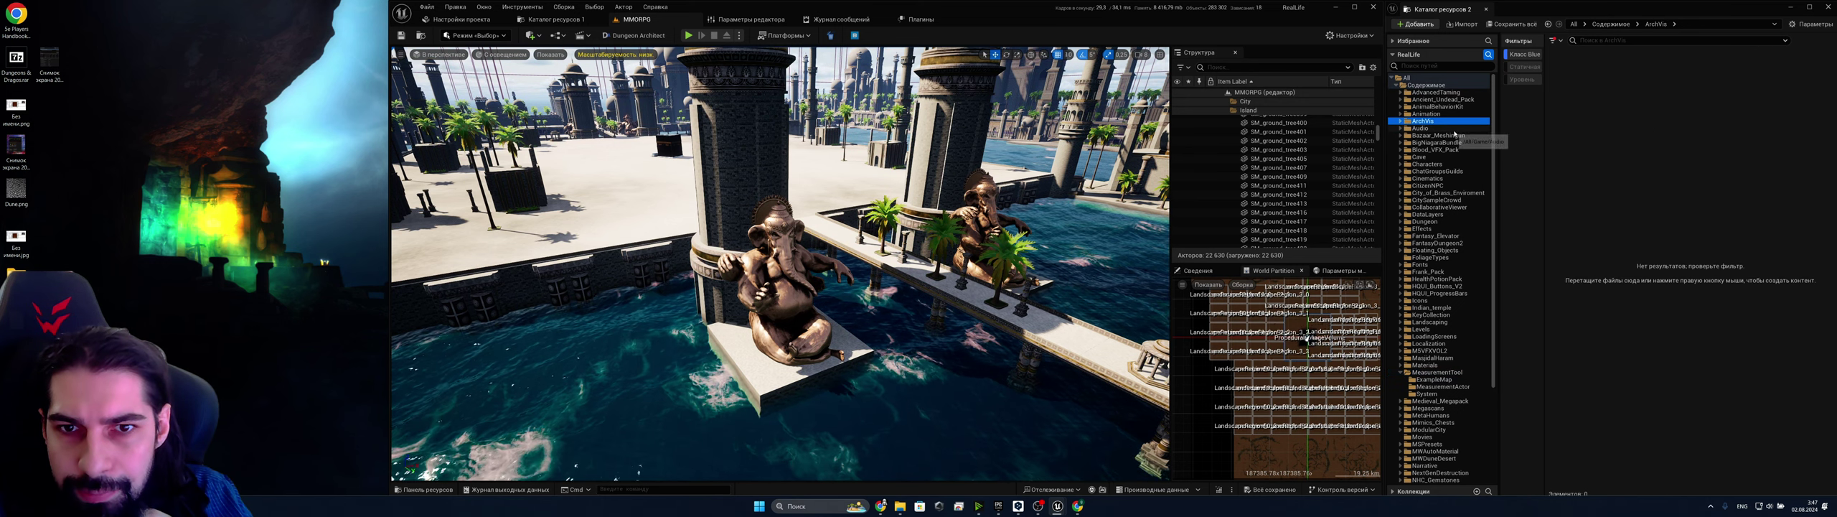
{"action": "left_click", "coordinate": [1455, 136]}
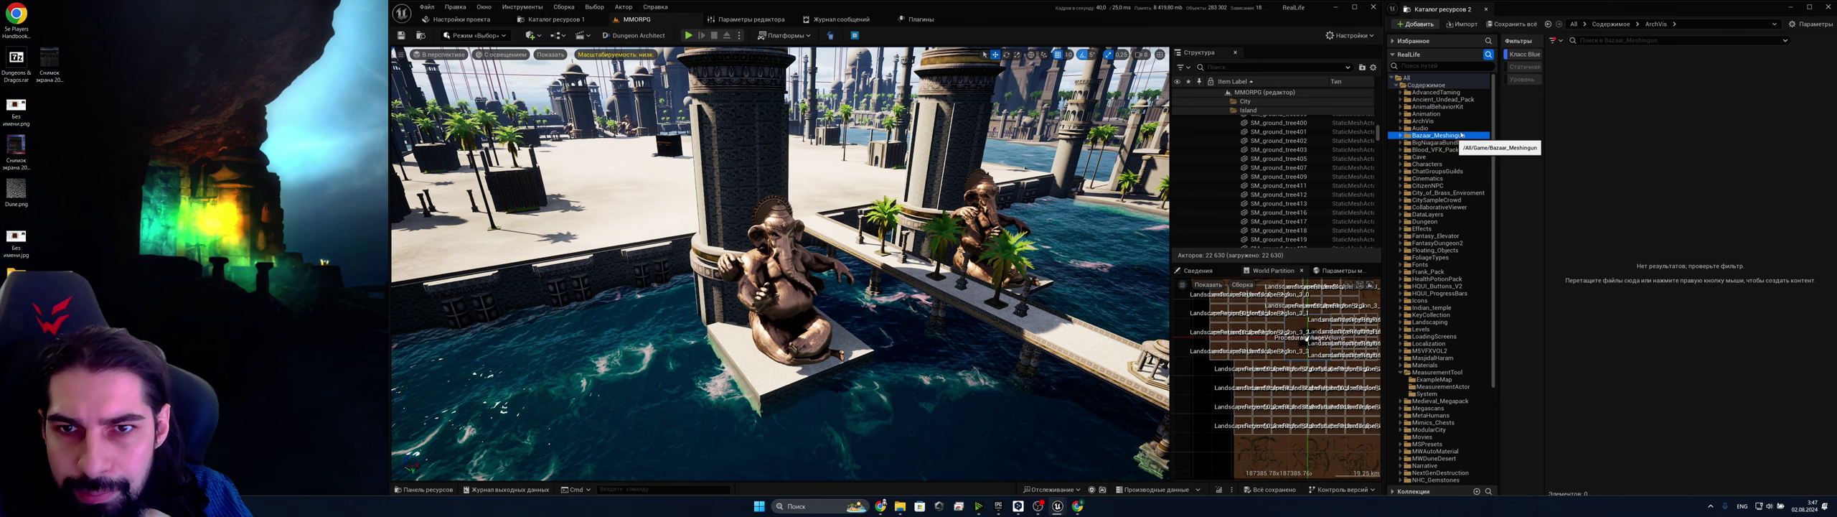
{"action": "left_click", "coordinate": [1524, 67]}
{"action": "scroll", "coordinate": [1741, 251], "scroll_direction": "down", "scroll_amount": 5}
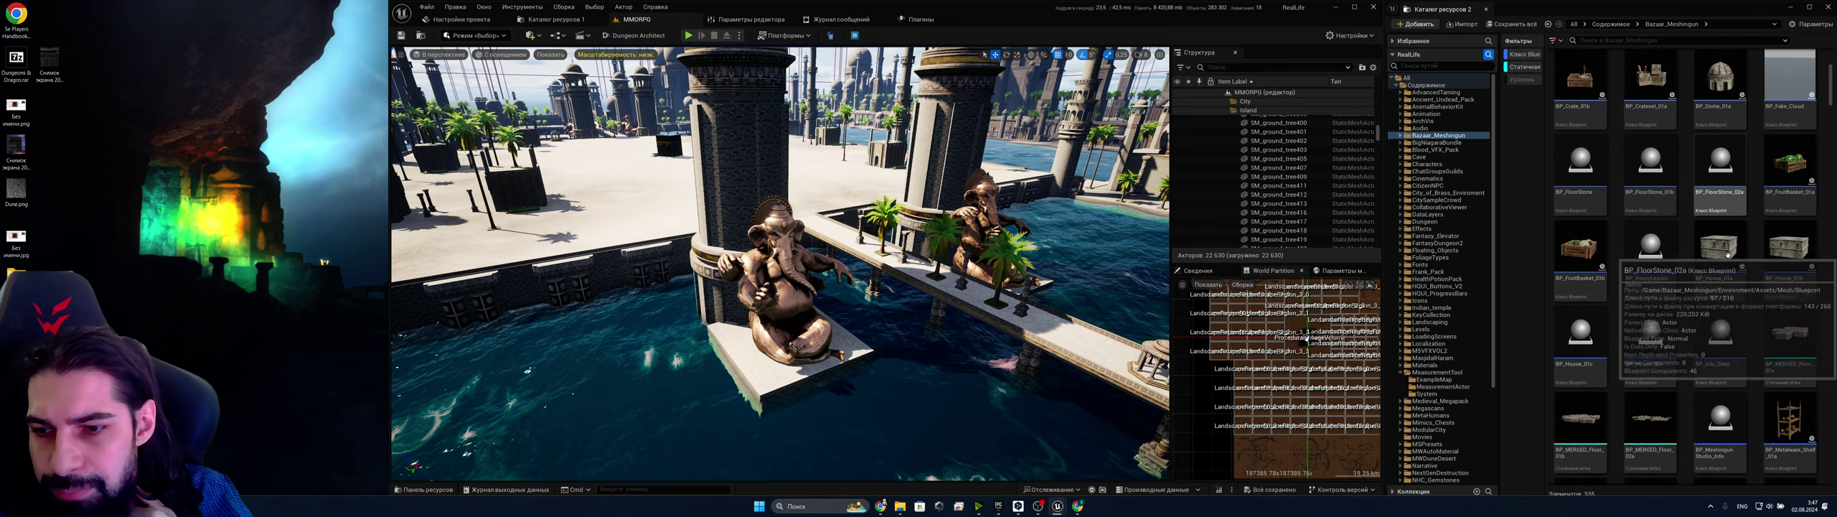
{"action": "scroll", "coordinate": [1727, 255], "scroll_direction": "down", "scroll_amount": 8}
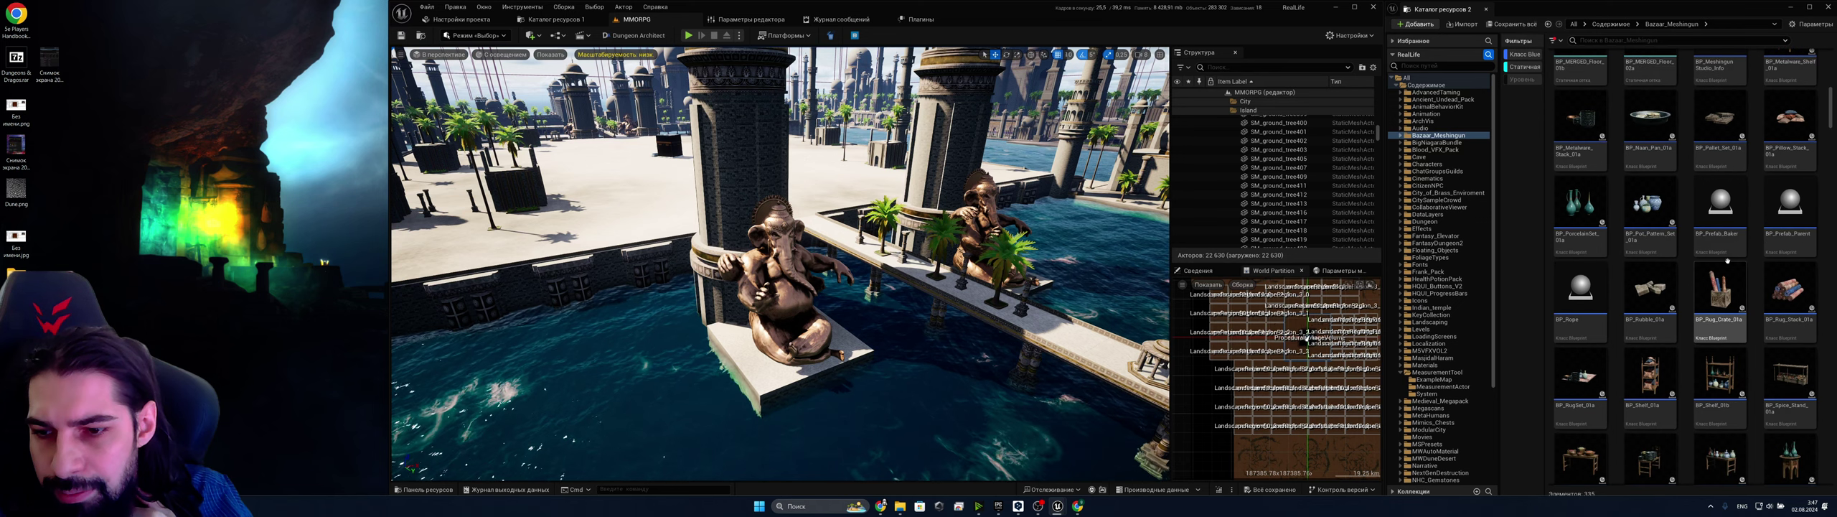
{"action": "scroll", "coordinate": [1727, 260], "scroll_direction": "down", "scroll_amount": 5}
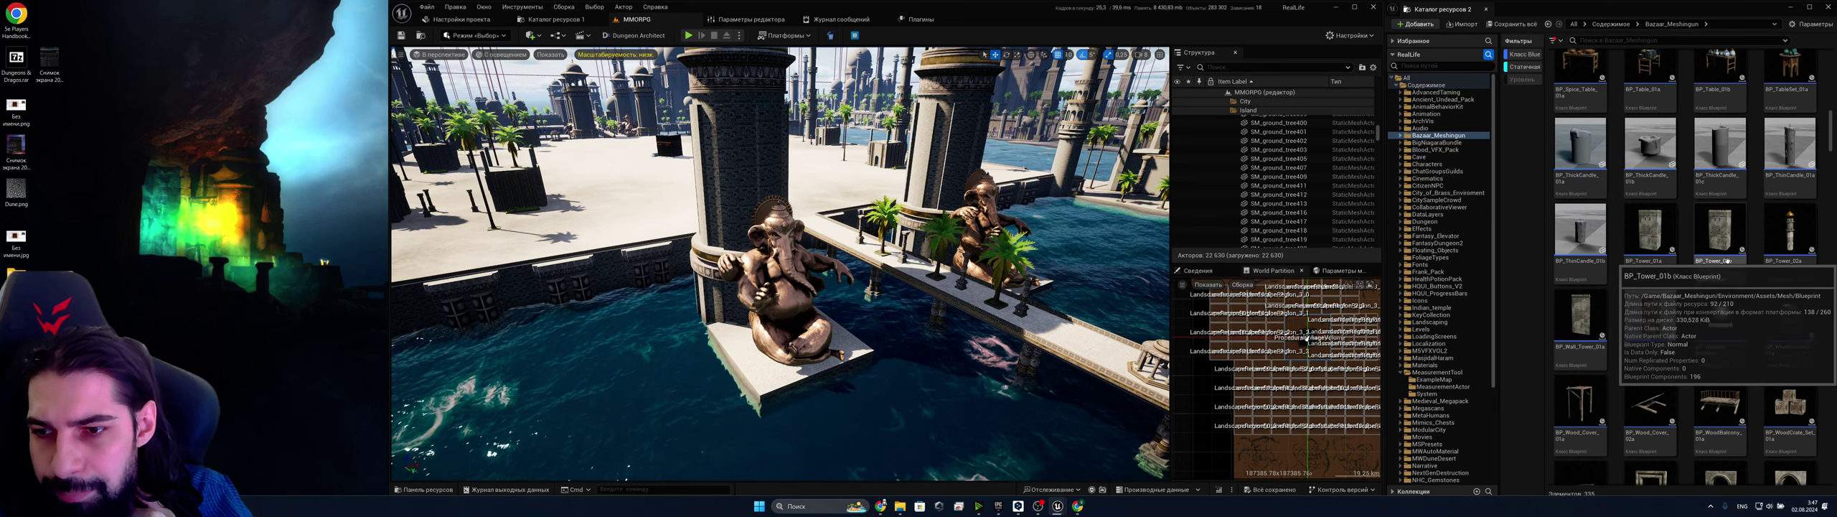
{"action": "scroll", "coordinate": [1727, 260], "scroll_direction": "down", "scroll_amount": 5}
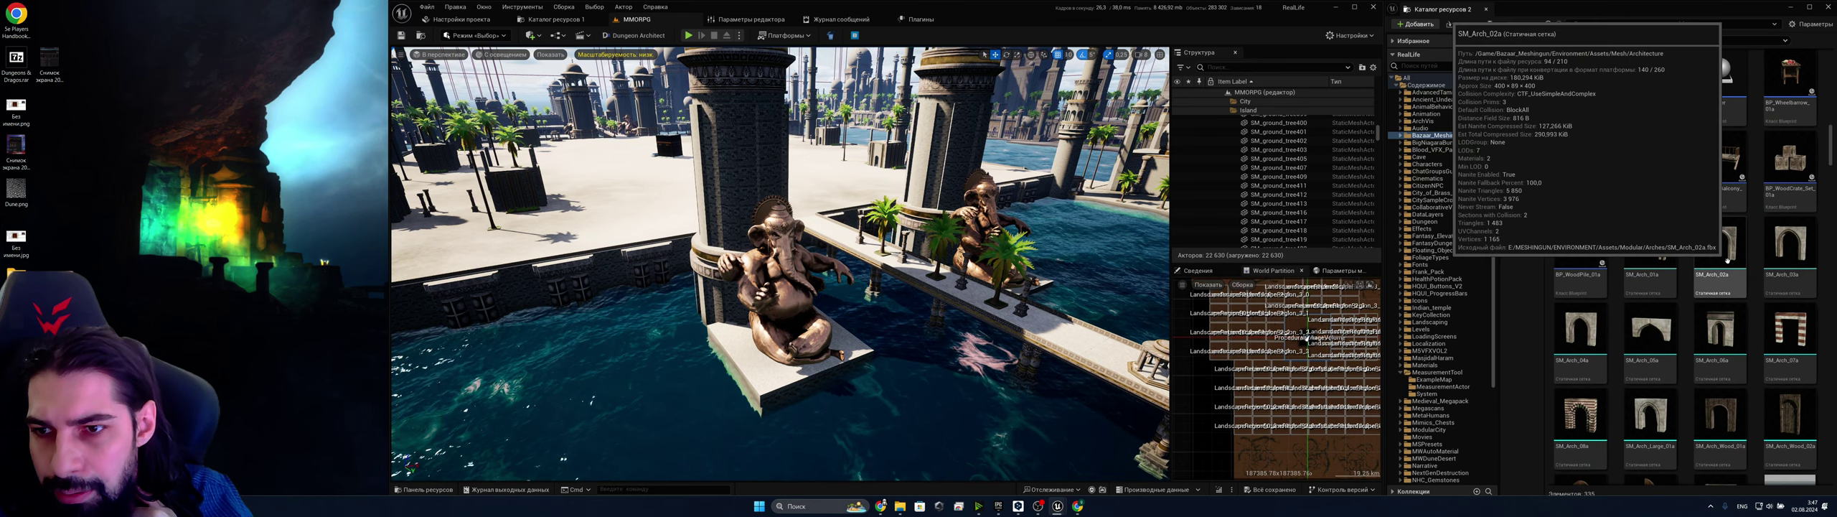
{"action": "scroll", "coordinate": [1727, 260], "scroll_direction": "down", "scroll_amount": 6}
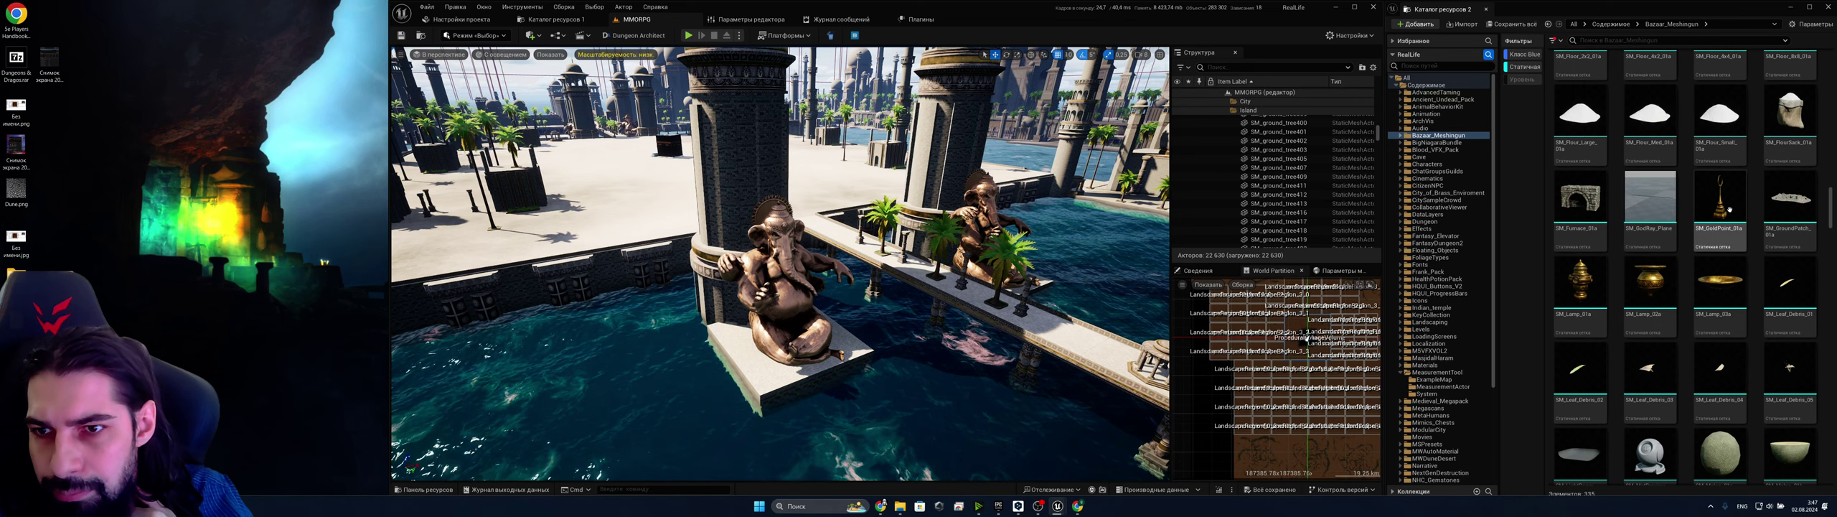
Open the SM_GoldPoint_01a mesh, inspect it up close, close it and return to the level view
{"action": "left_click", "coordinate": [1722, 209]}
{"action": "double_click", "coordinate": [1723, 211]}
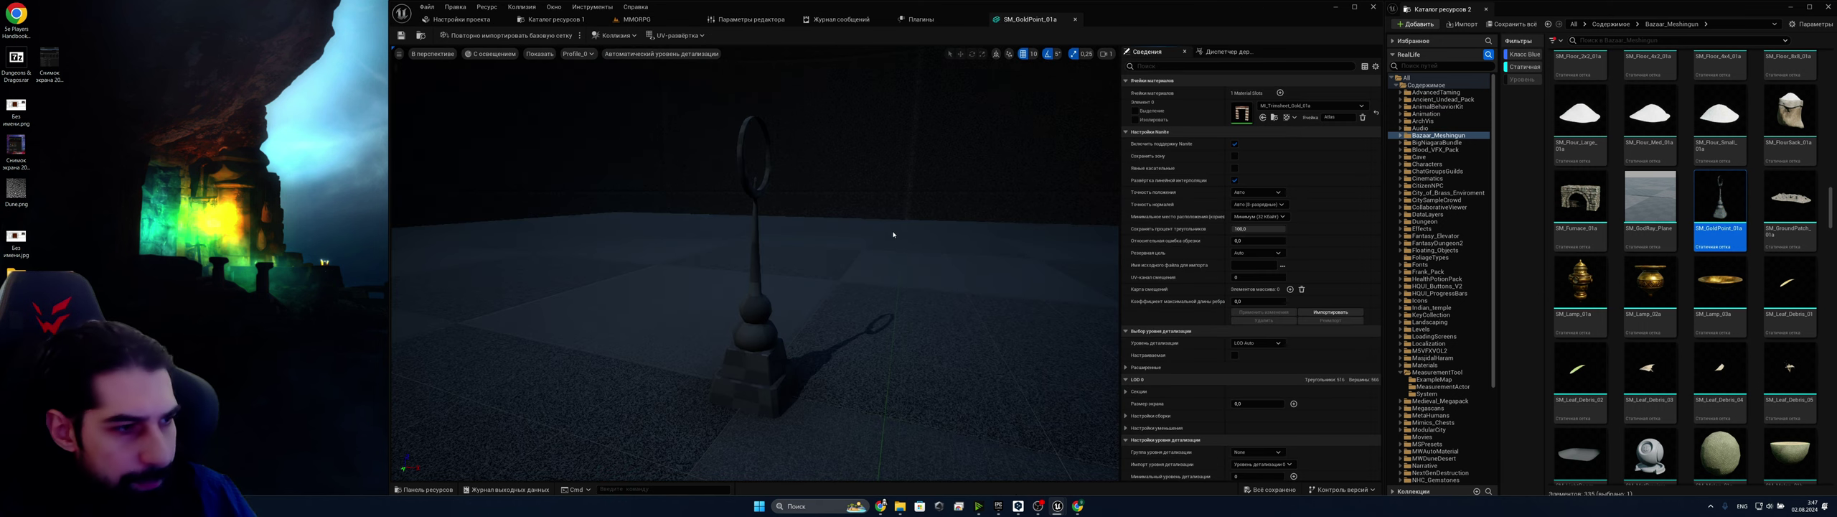
{"action": "right_click_drag", "start_coordinate": [915, 249], "coordinate": [862, 252]}
{"action": "key", "text": "w"}
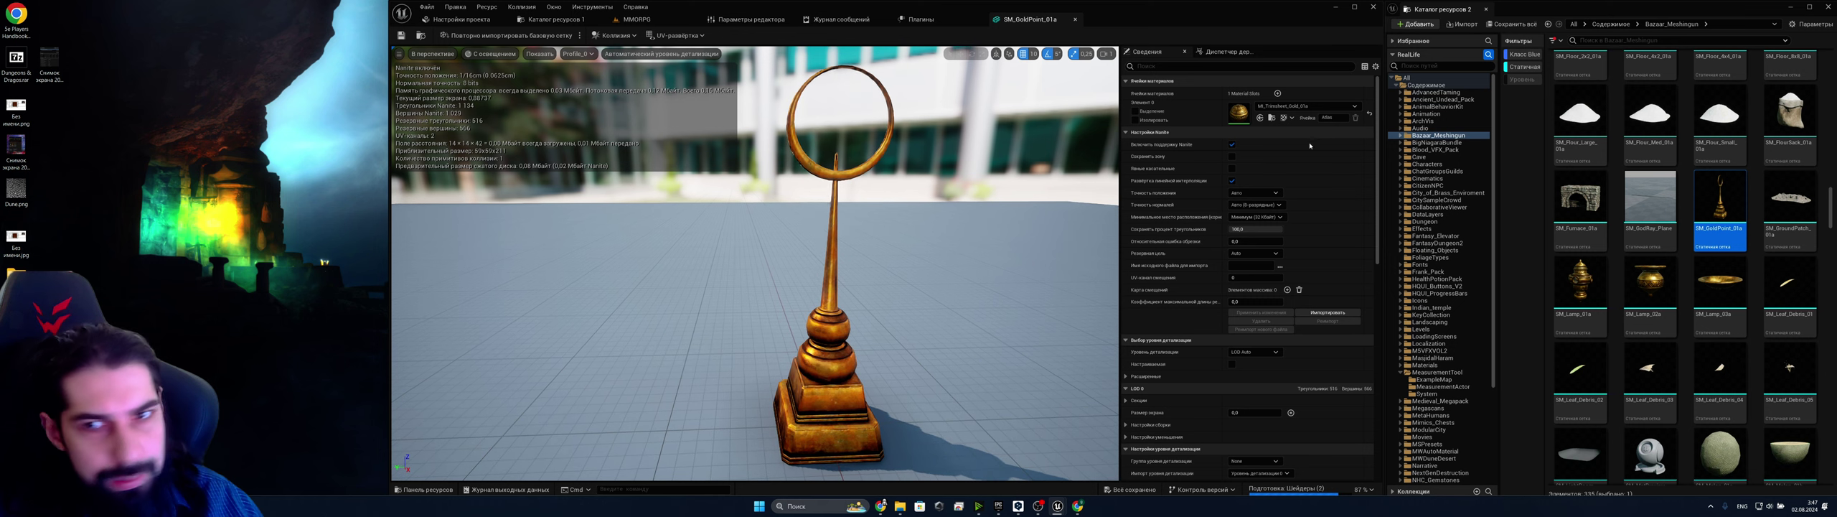
{"action": "left_click", "coordinate": [1075, 20]}
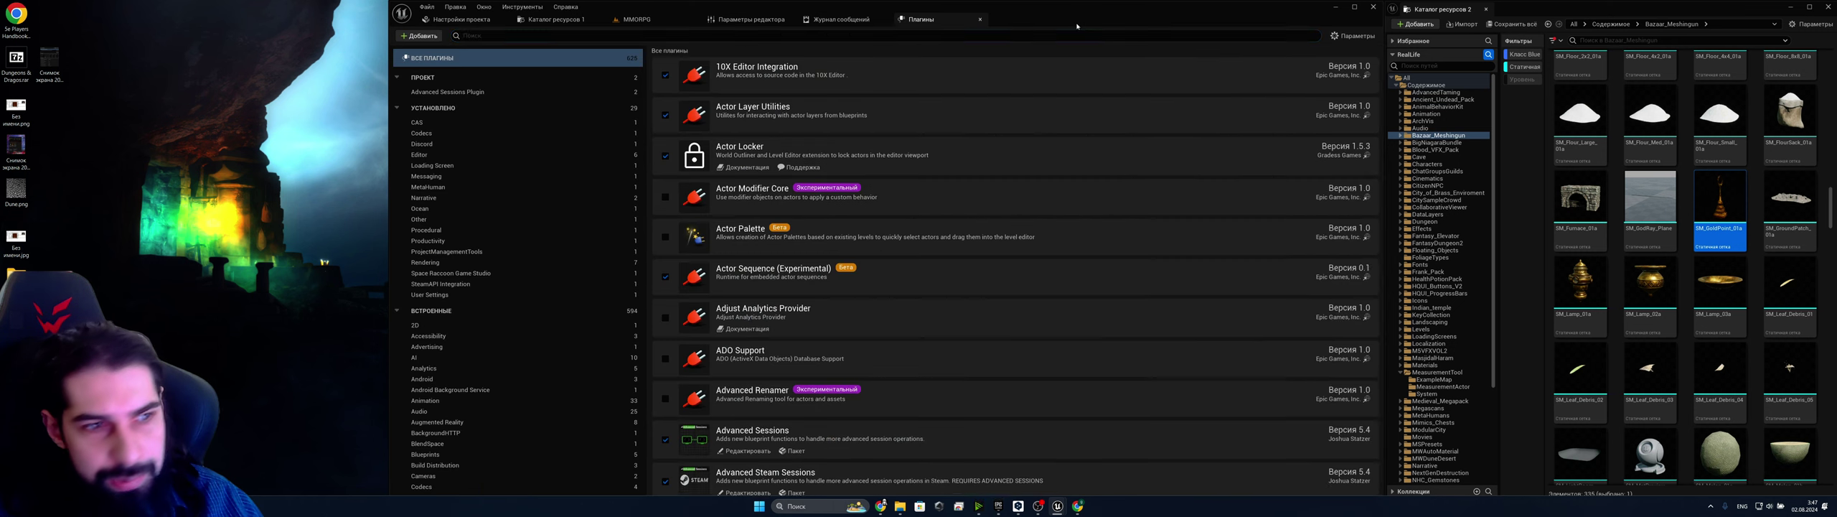
{"action": "left_click", "coordinate": [610, 23]}
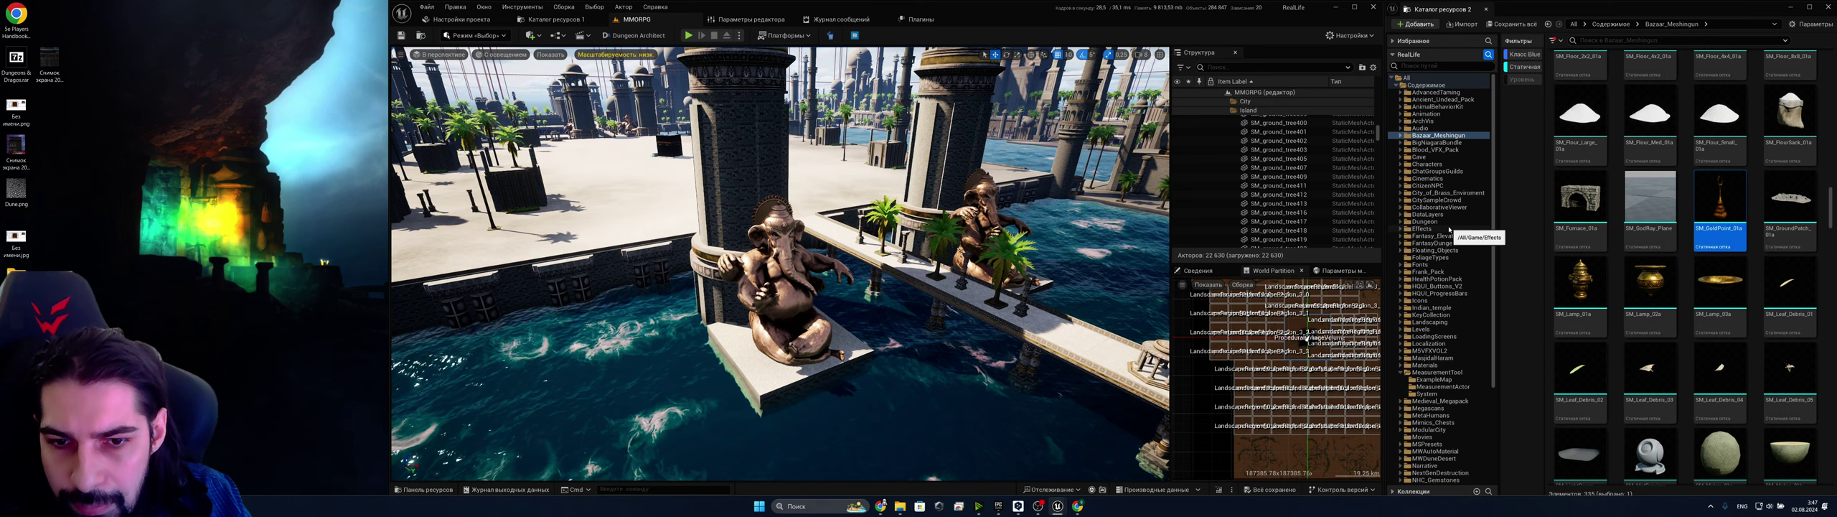
Look through the BigNiagaraBundle, Cave, CollaborativeViewer, FoliageTypes and Floating_Objects folders for the monolith meshes
{"action": "mouse_move", "coordinate": [1057, 509]}
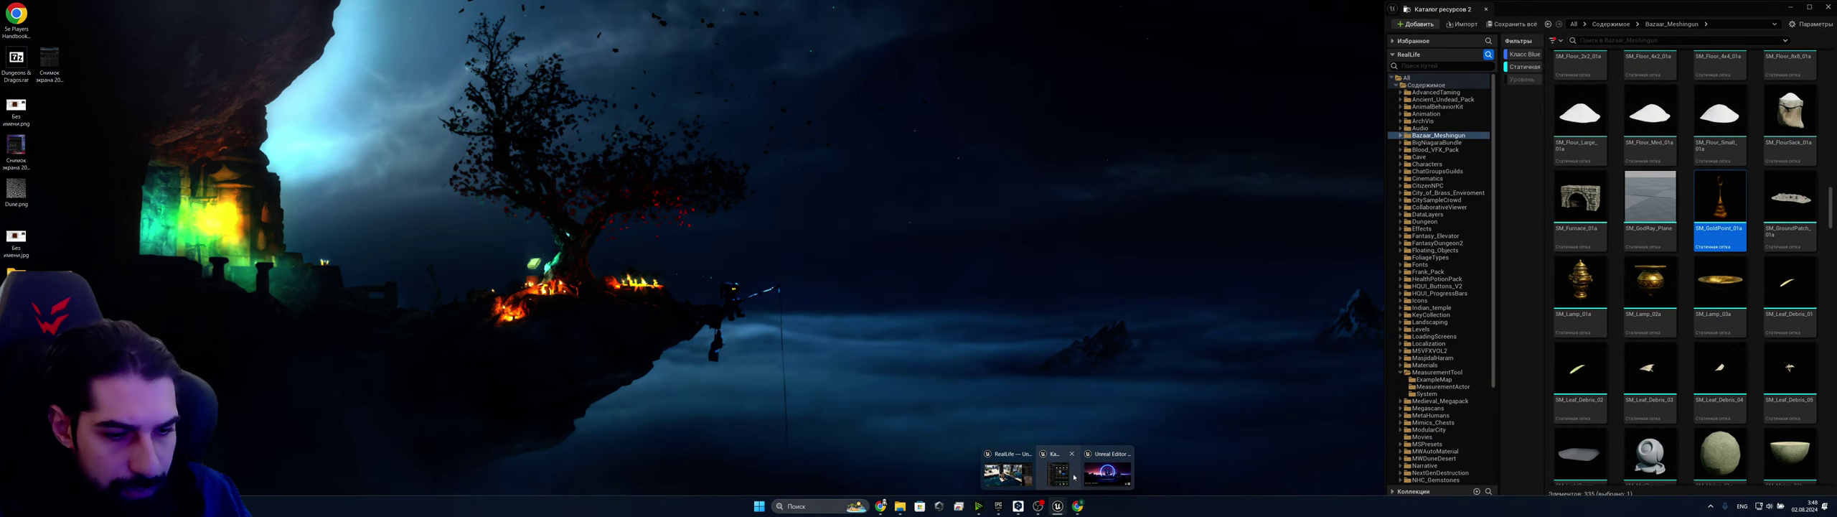
{"action": "left_click", "coordinate": [1074, 475]}
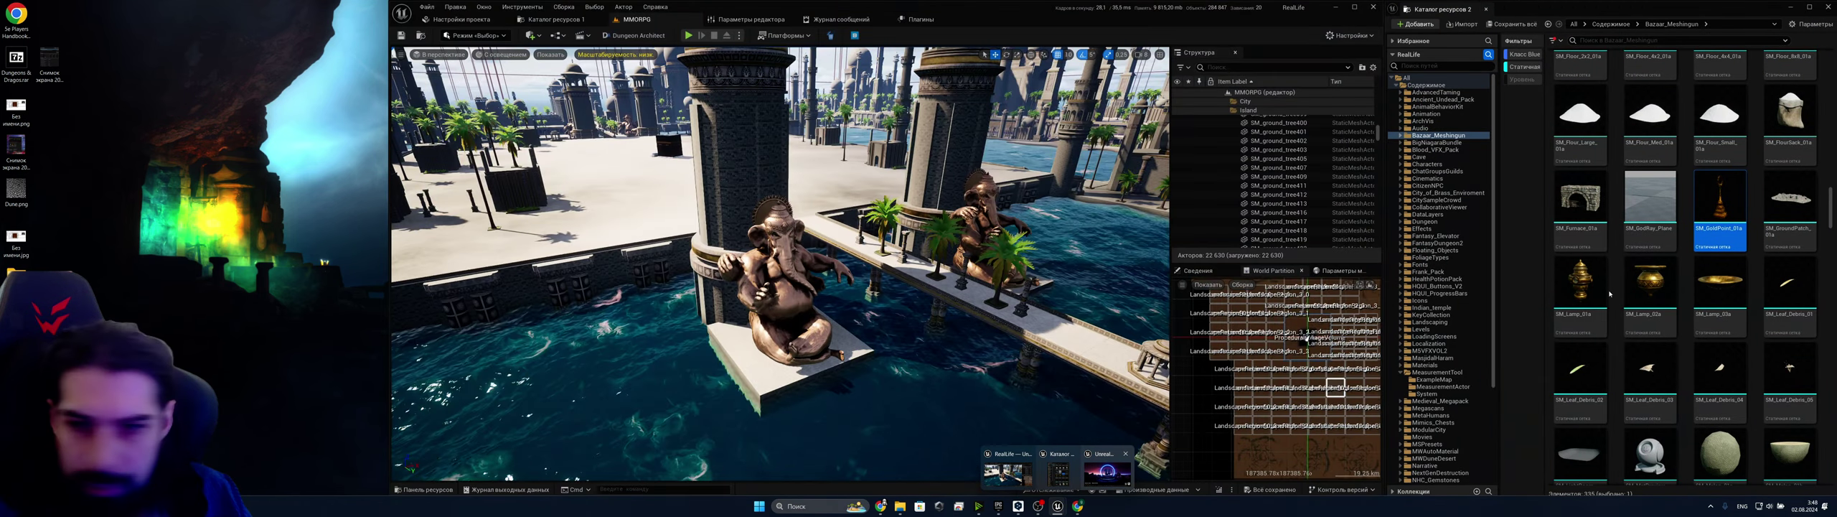
{"action": "left_click", "coordinate": [1451, 143]}
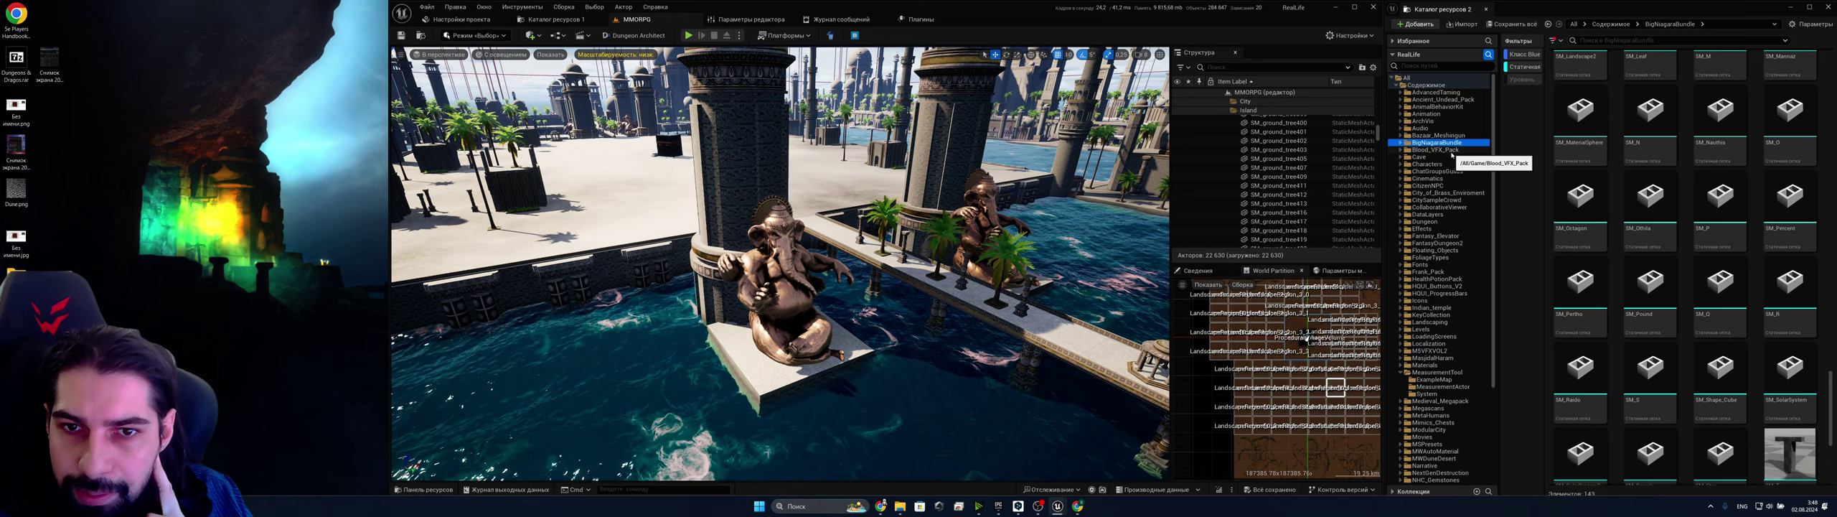
{"action": "left_click", "coordinate": [1449, 157]}
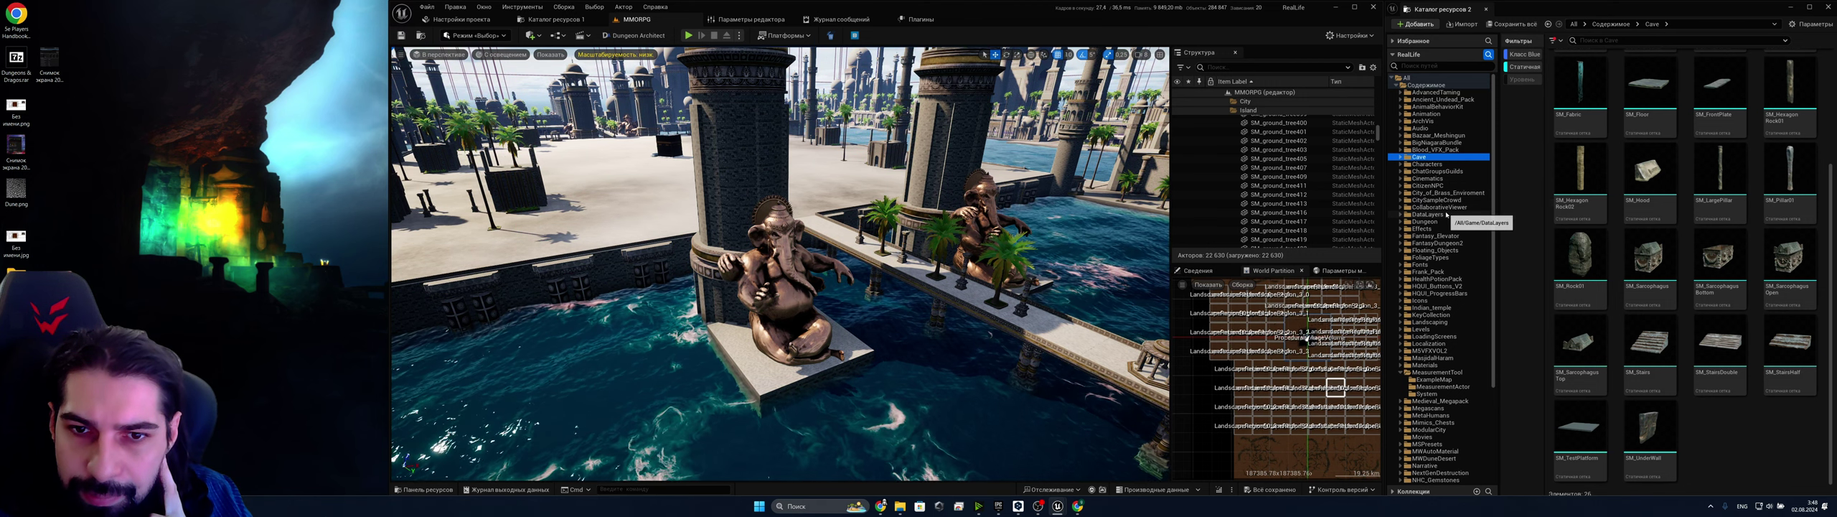
{"action": "left_click", "coordinate": [1446, 210]}
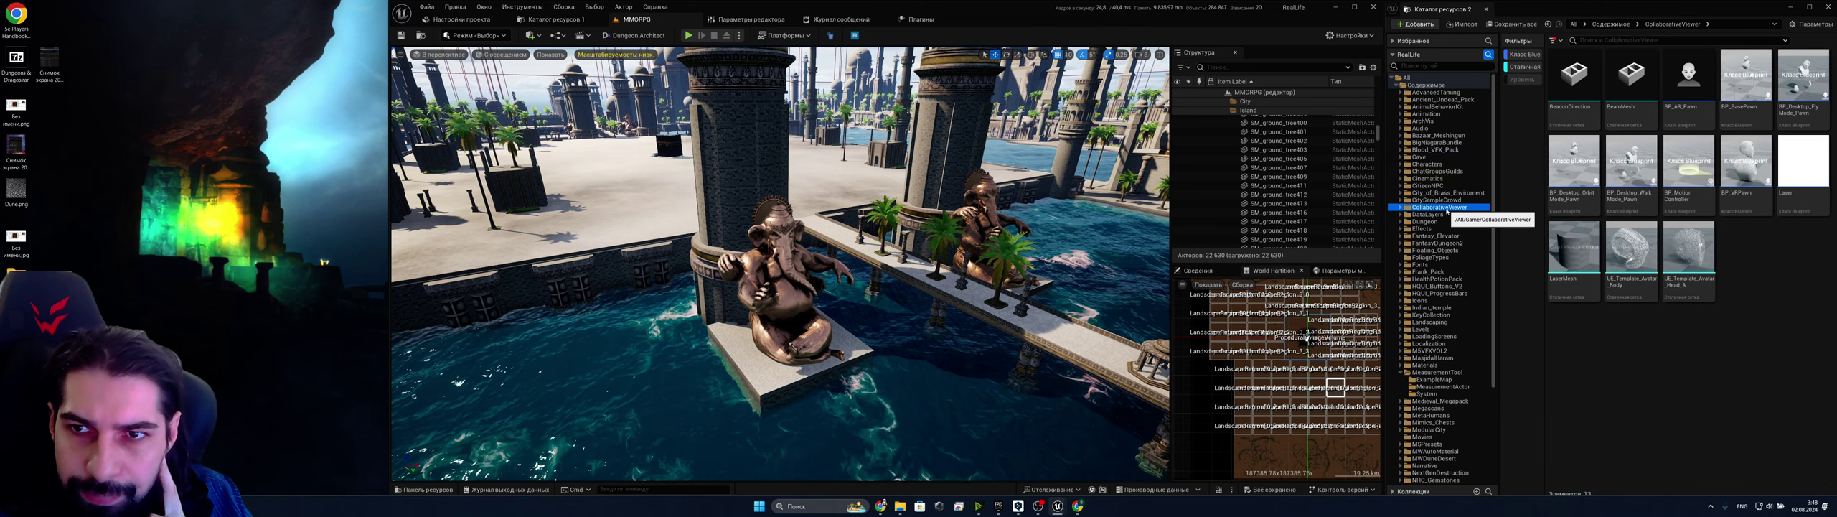
{"action": "left_click", "coordinate": [1454, 259]}
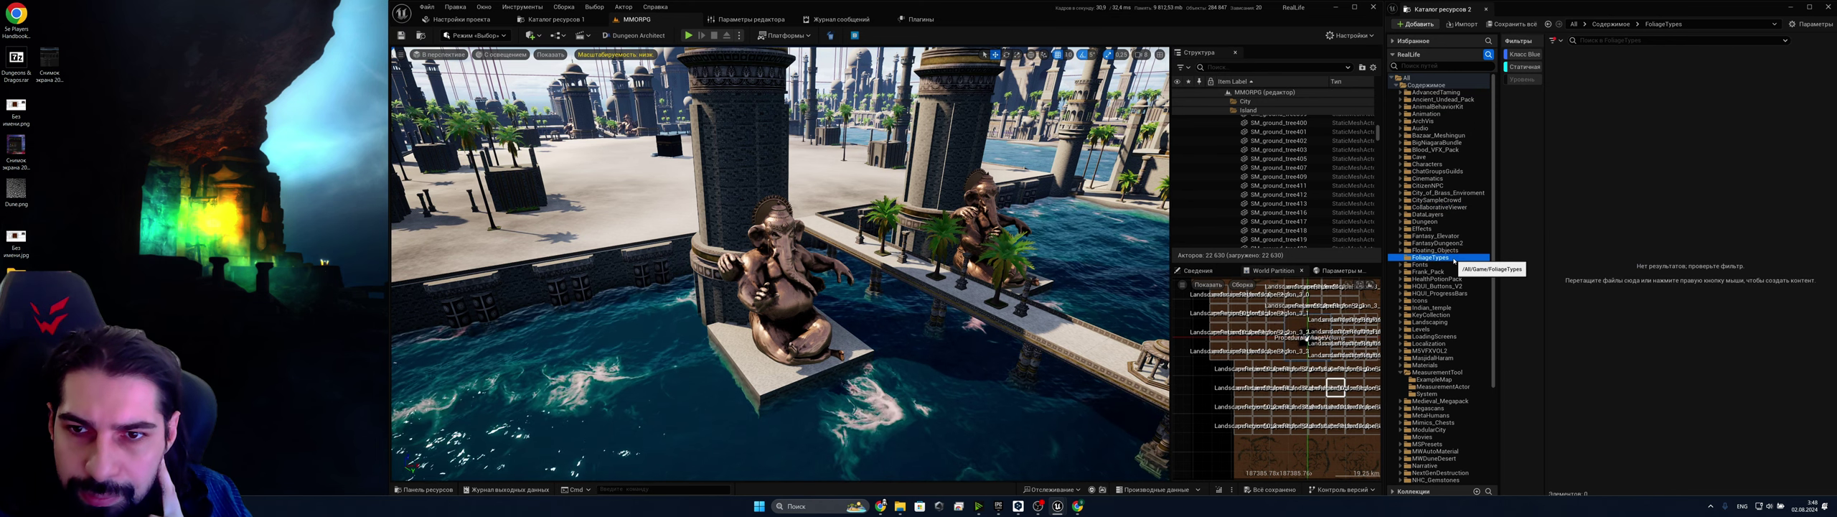
{"action": "left_click", "coordinate": [1454, 250]}
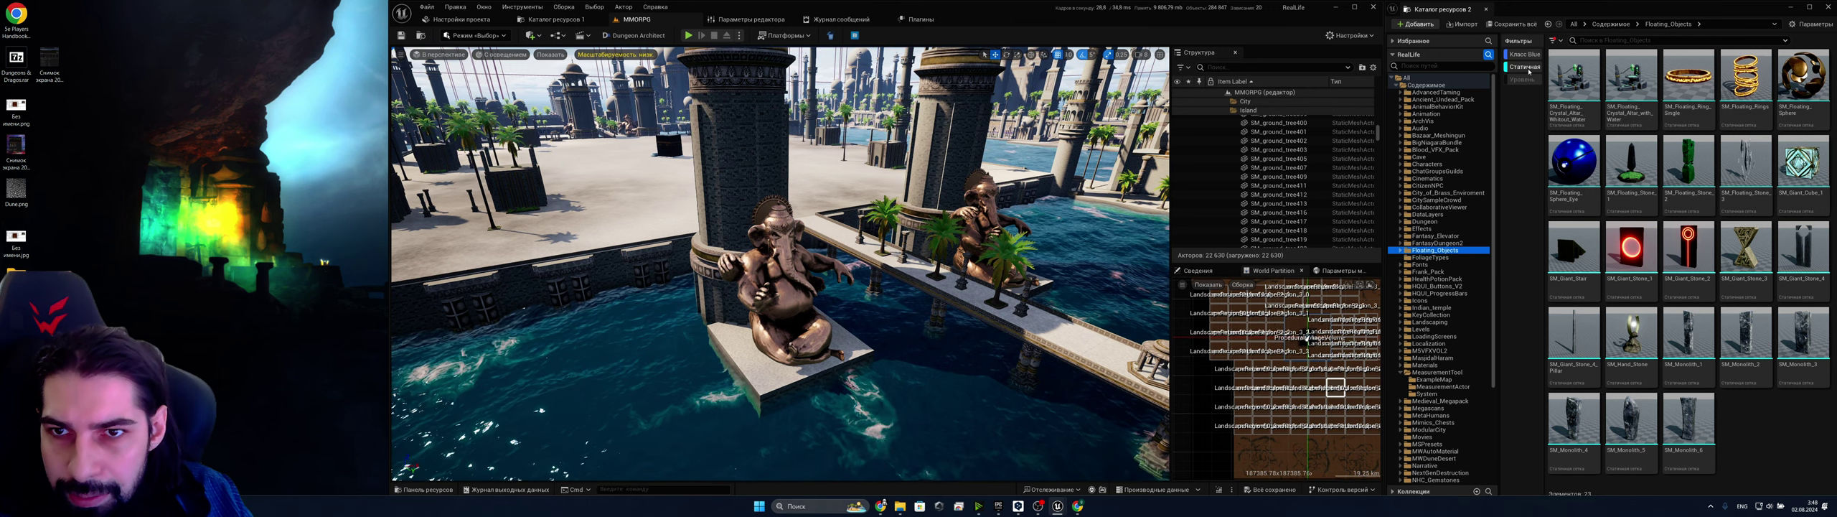
Turn off the asset type filters and show the subfolders of the Floating_Objects folder
{"action": "left_click", "coordinate": [1524, 67]}
{"action": "left_click", "coordinate": [1528, 68]}
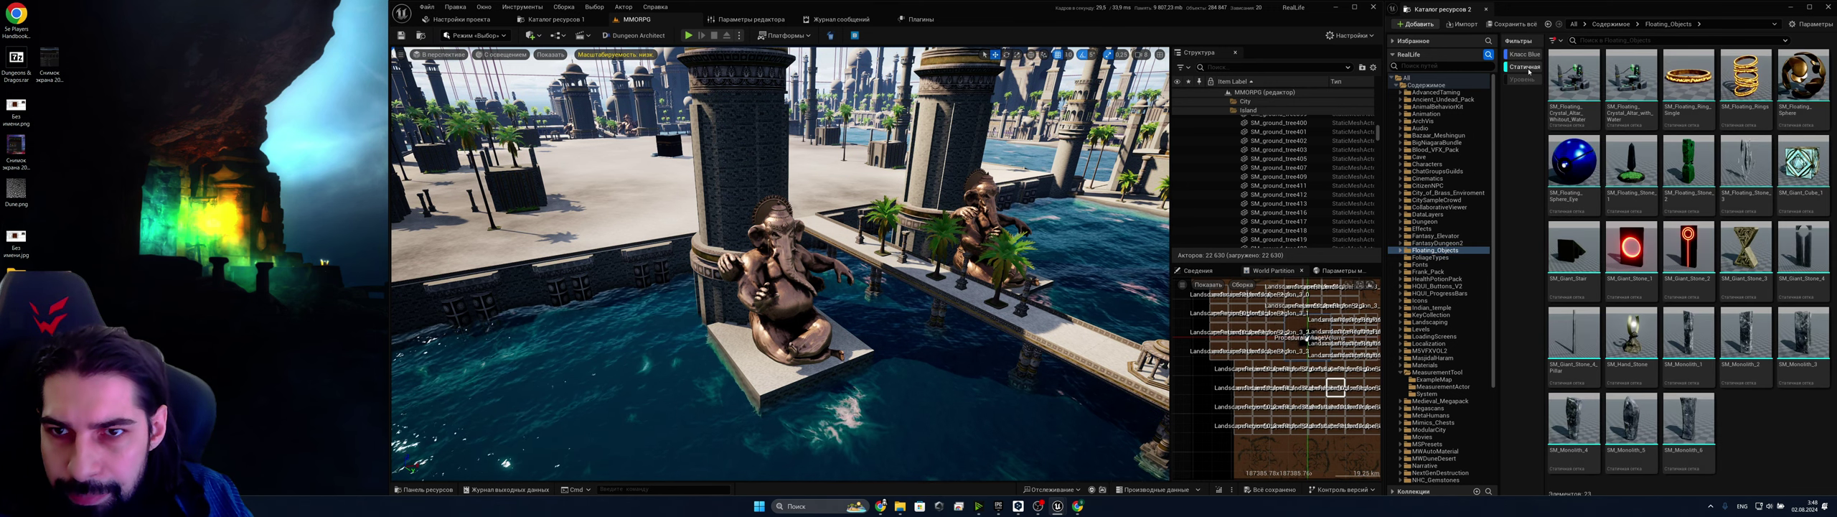
{"action": "left_click", "coordinate": [1528, 67]}
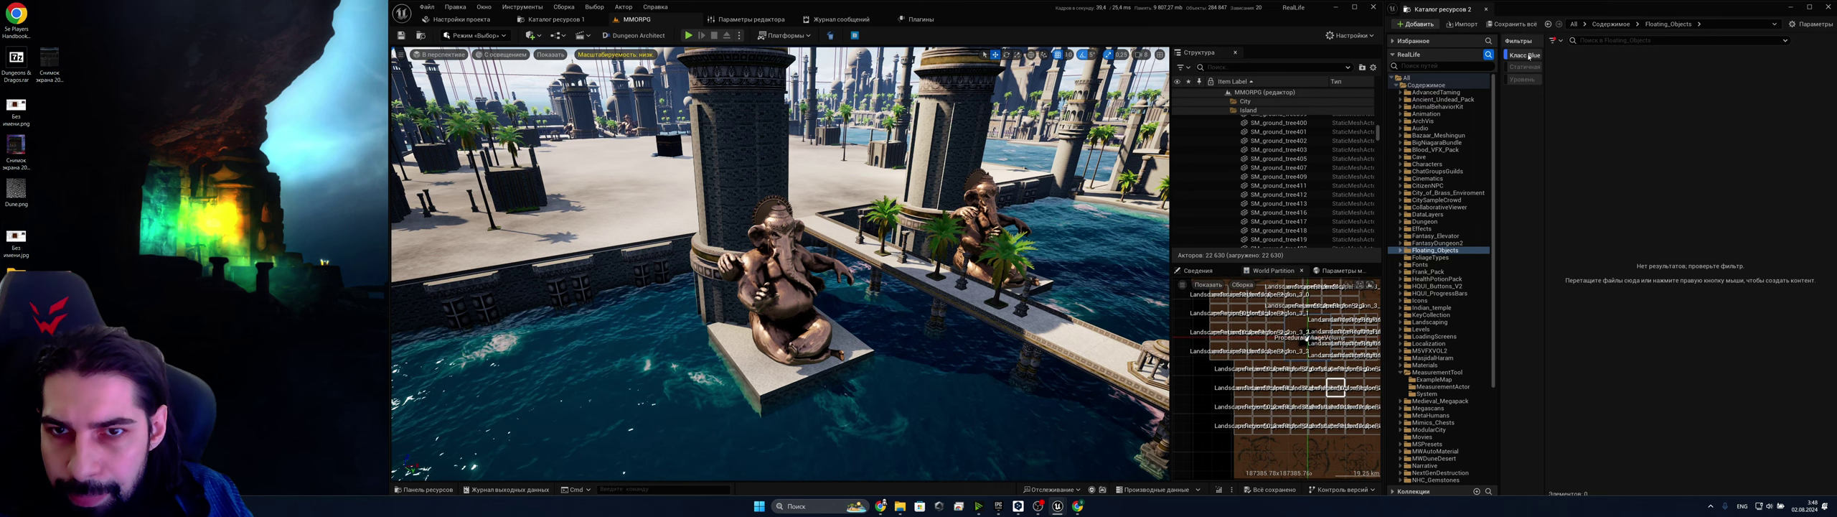
{"action": "left_click", "coordinate": [1398, 251]}
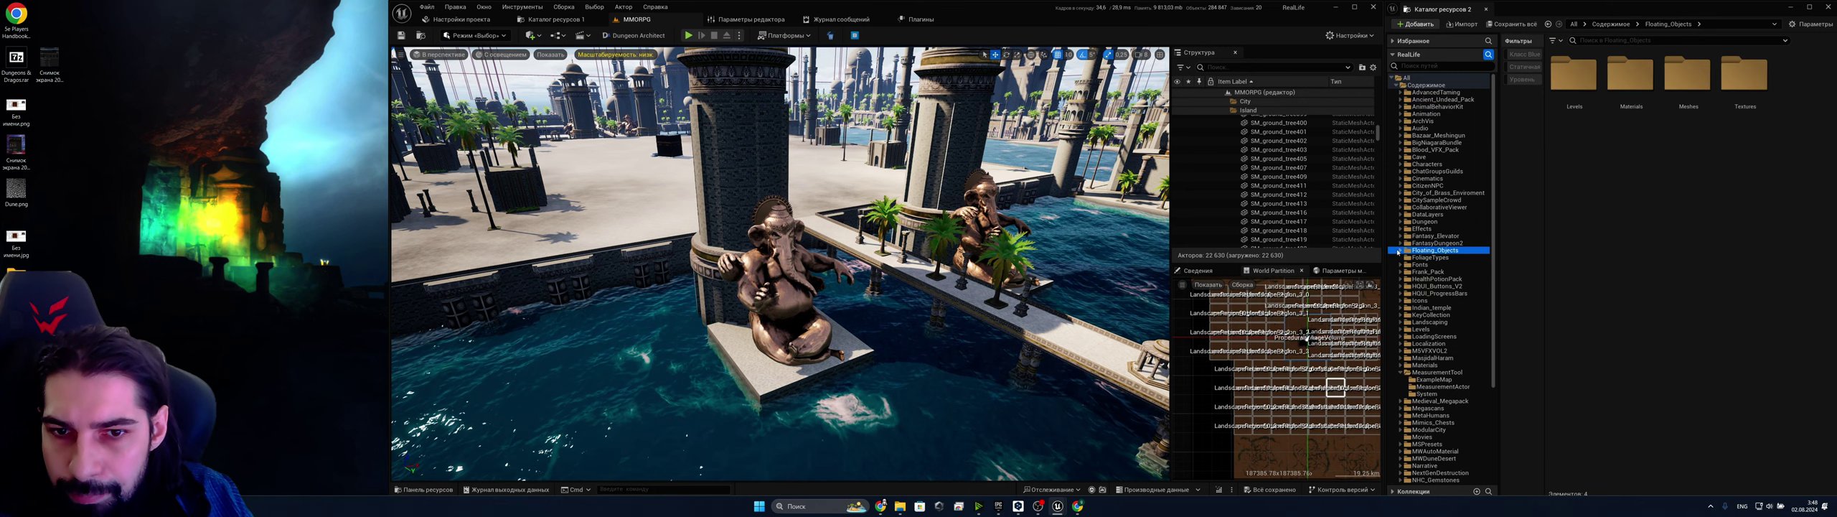
{"action": "left_click", "coordinate": [1428, 259]}
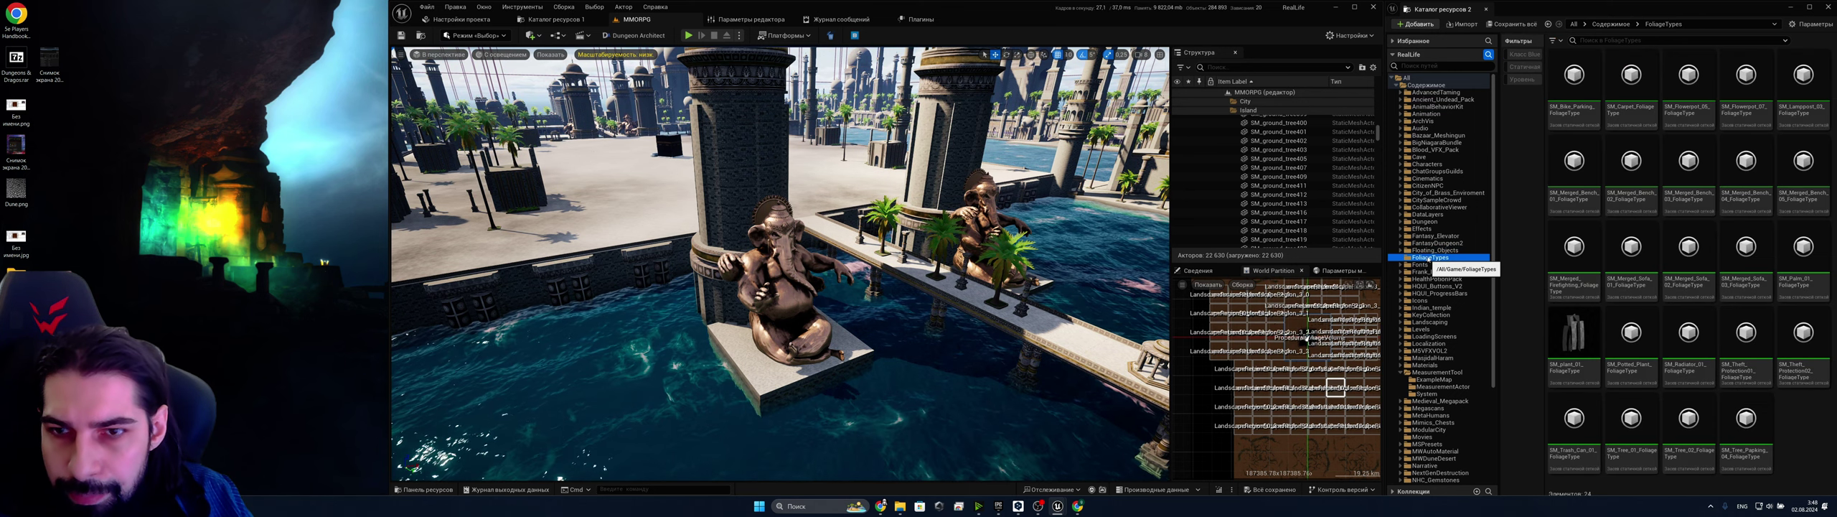
{"action": "left_click", "coordinate": [1429, 253]}
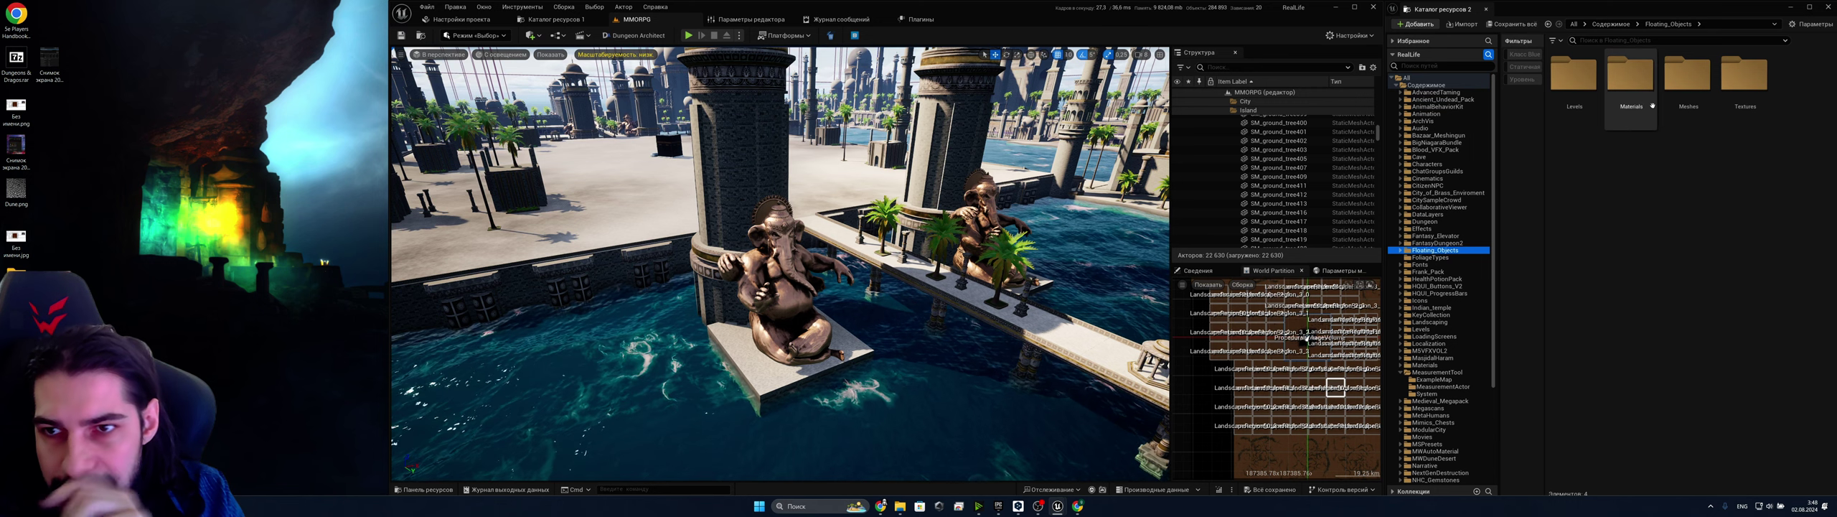
Look through the Floating_Objects subfolders and open the Overview level from its Levels folder
{"action": "left_click", "coordinate": [1734, 92]}
{"action": "double_click", "coordinate": [1734, 92]}
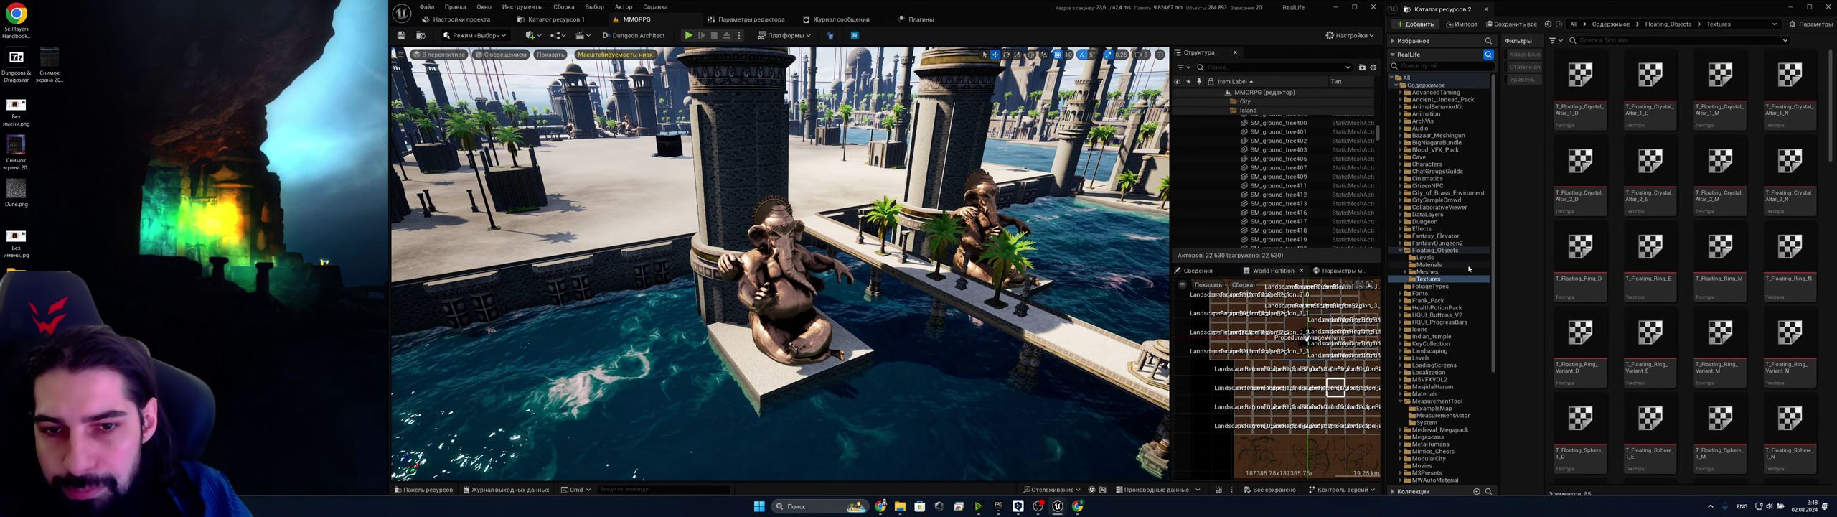
{"action": "left_click", "coordinate": [1425, 257]}
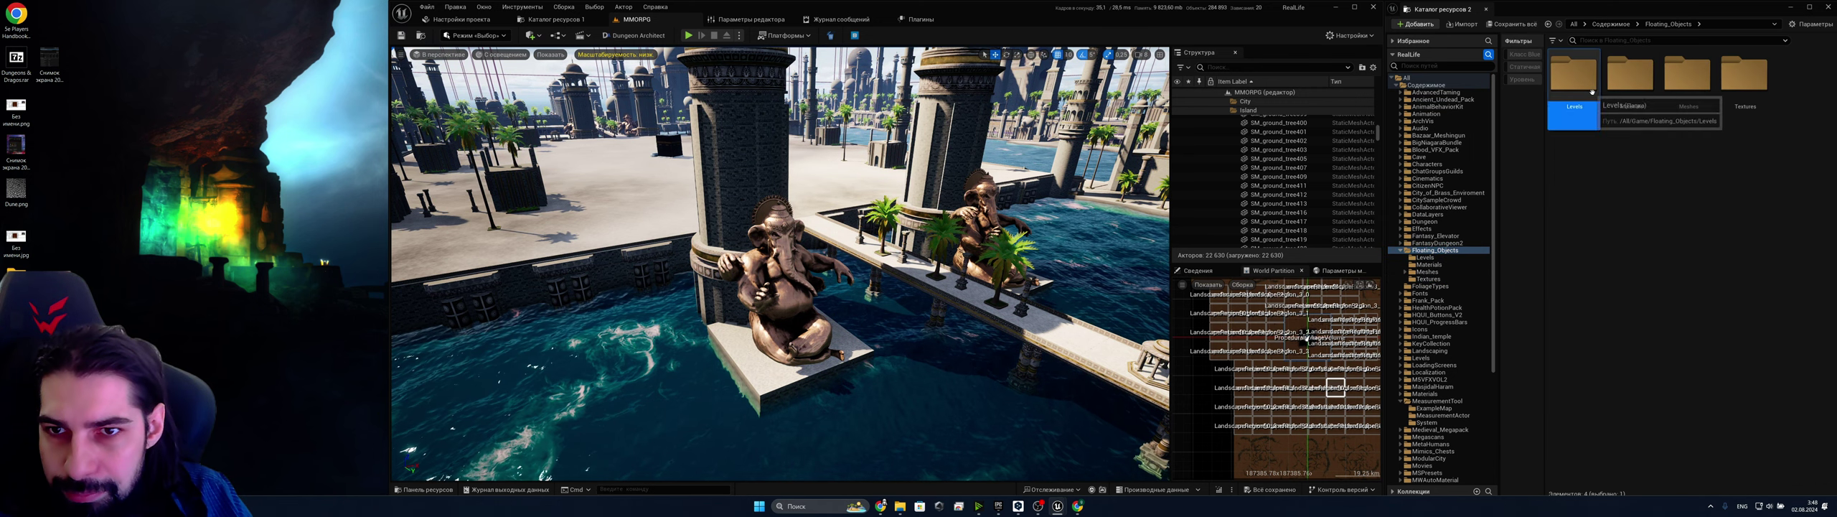
{"action": "left_click", "coordinate": [1443, 250]}
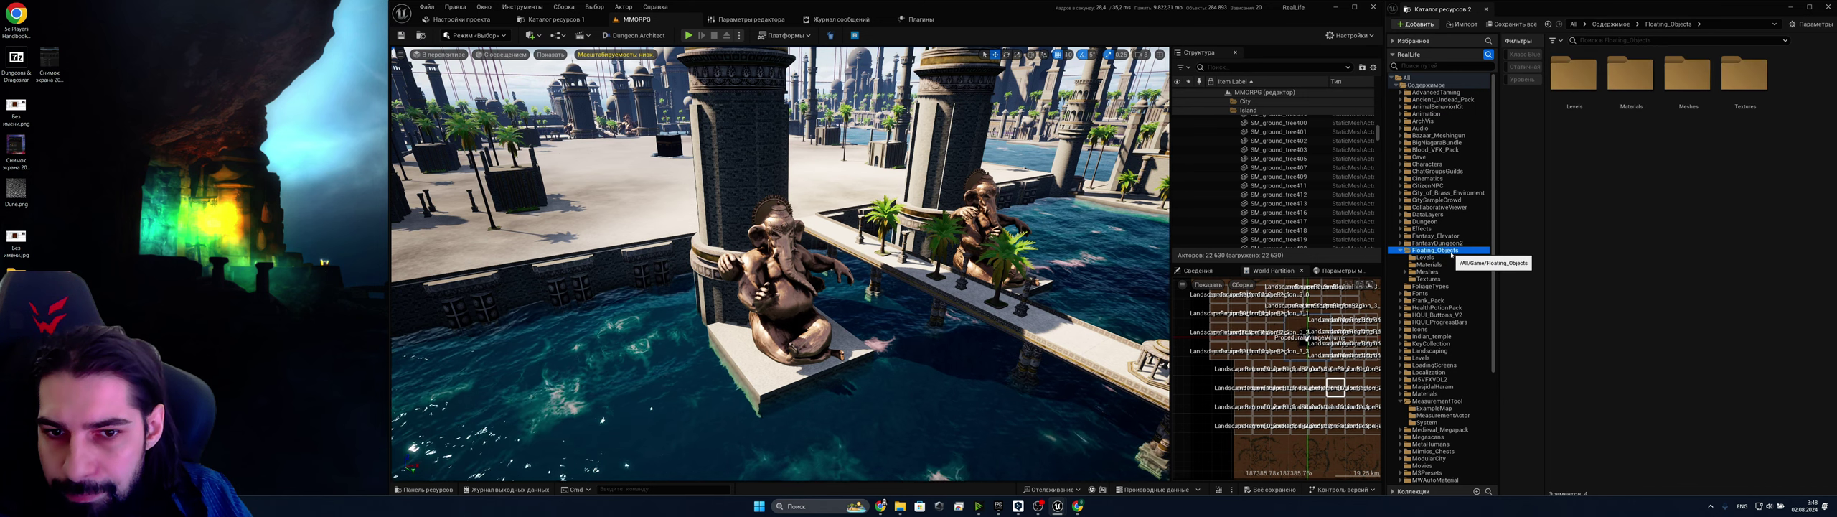
{"action": "left_click", "coordinate": [1450, 257]}
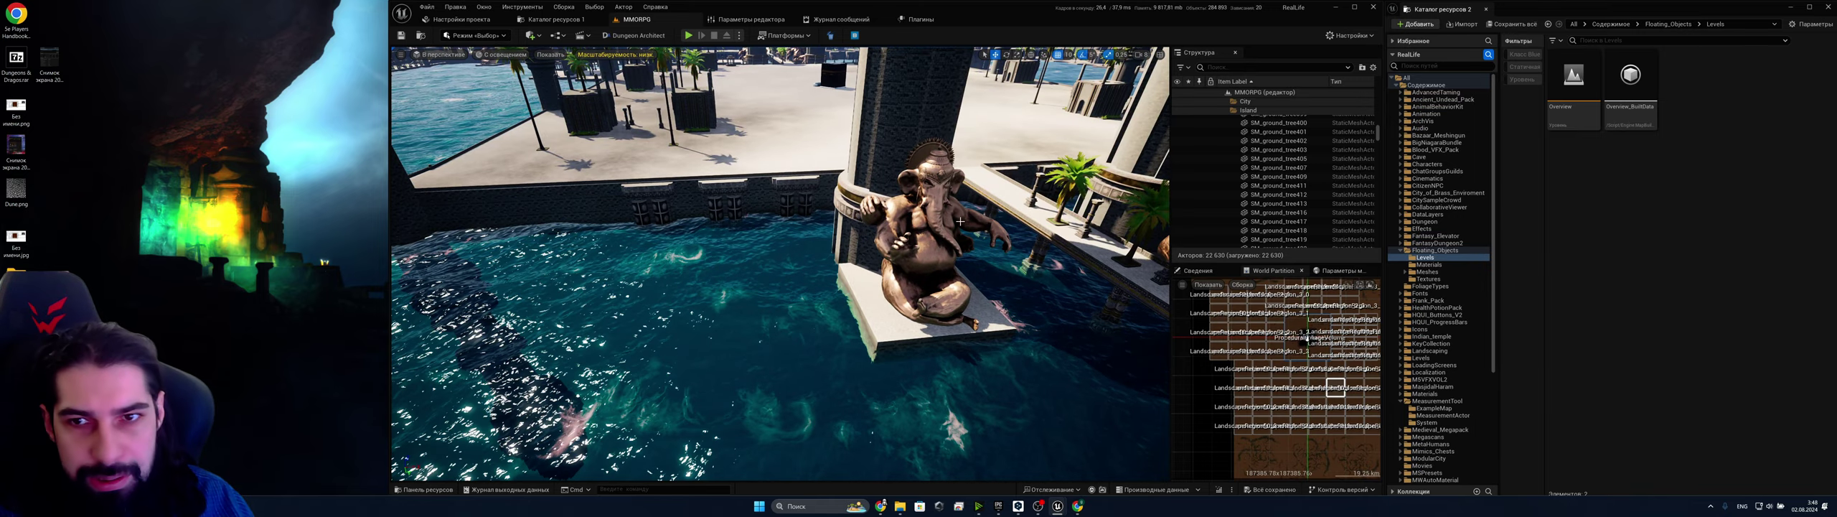
{"action": "left_click", "coordinate": [1575, 79]}
{"action": "double_click", "coordinate": [1584, 87]}
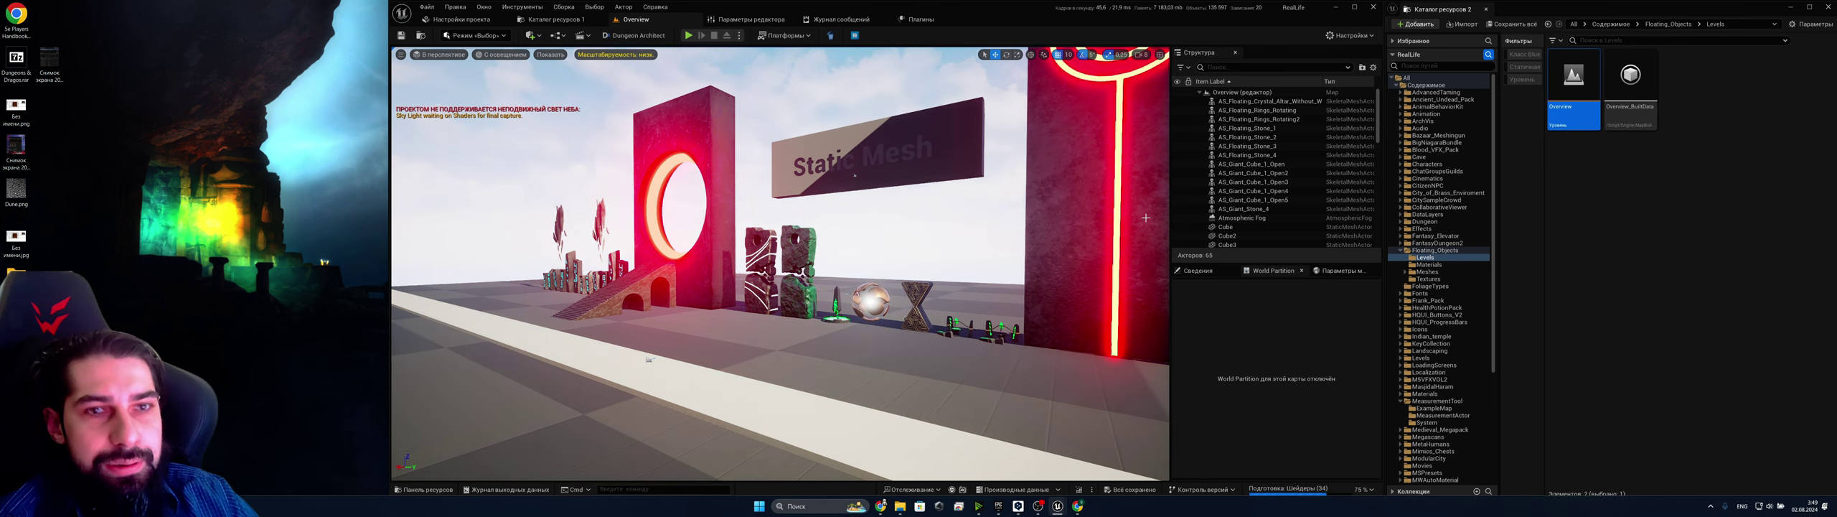
Set the overall engine scalability quality to Epic
{"action": "left_click", "coordinate": [1349, 35]}
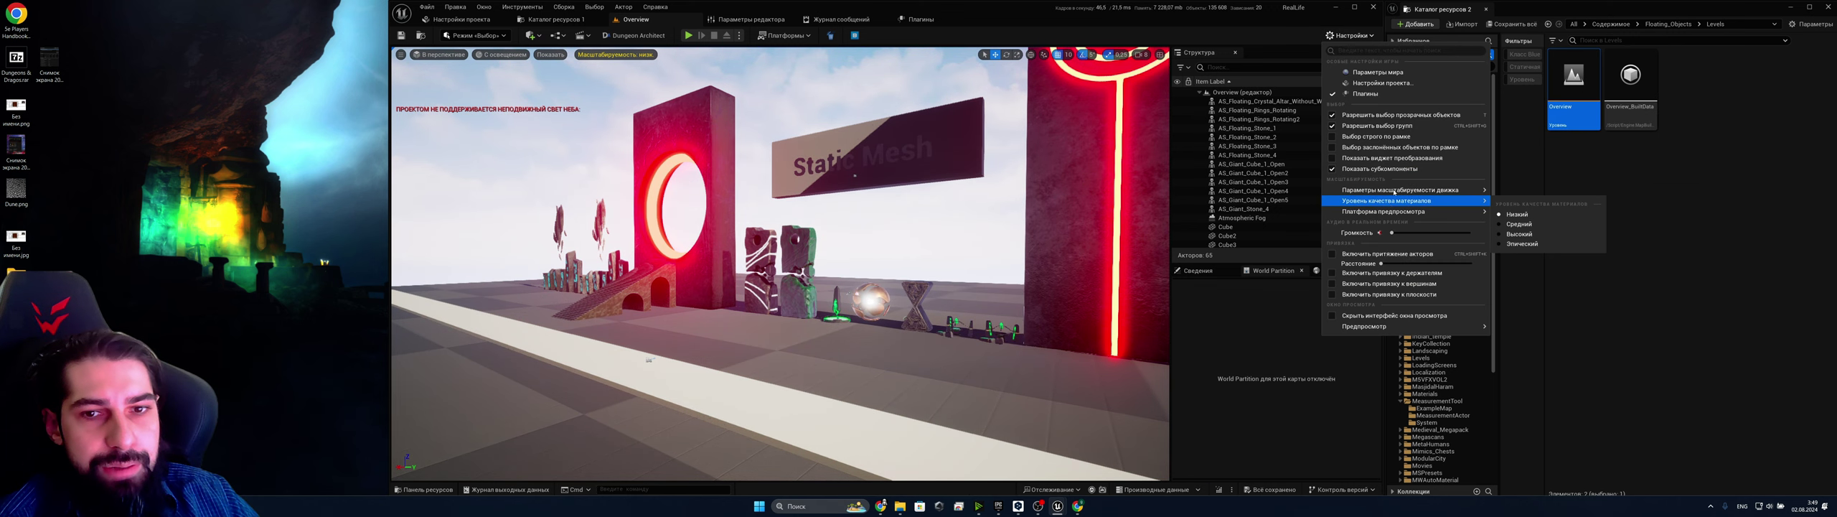
{"action": "mouse_move", "coordinate": [1464, 189]}
{"action": "left_click", "coordinate": [1672, 208]}
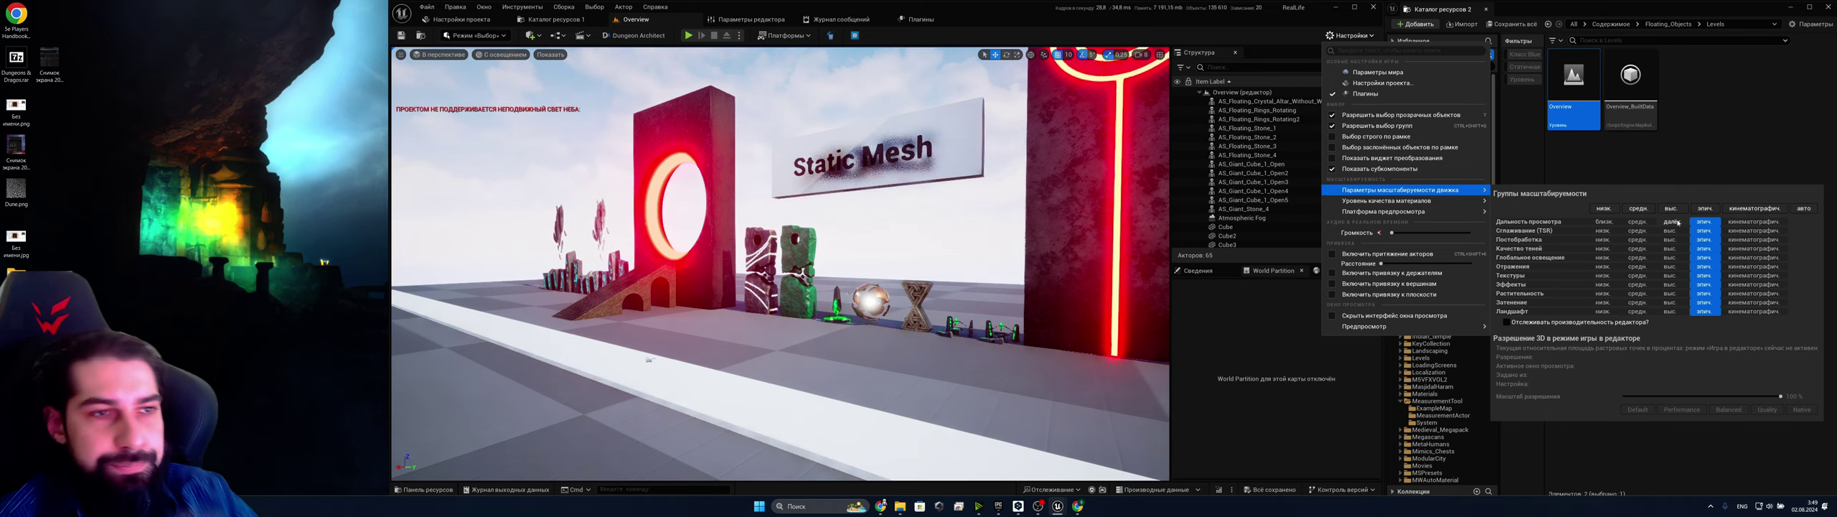
Select the red floating stone AS_Floating_Stone_3 in the Overview level and locate its skeletal mesh in the project content
{"action": "right_click_drag", "start_coordinate": [792, 141], "coordinate": [811, 161]}
{"action": "right_click_drag", "start_coordinate": [840, 270], "coordinate": [911, 270]}
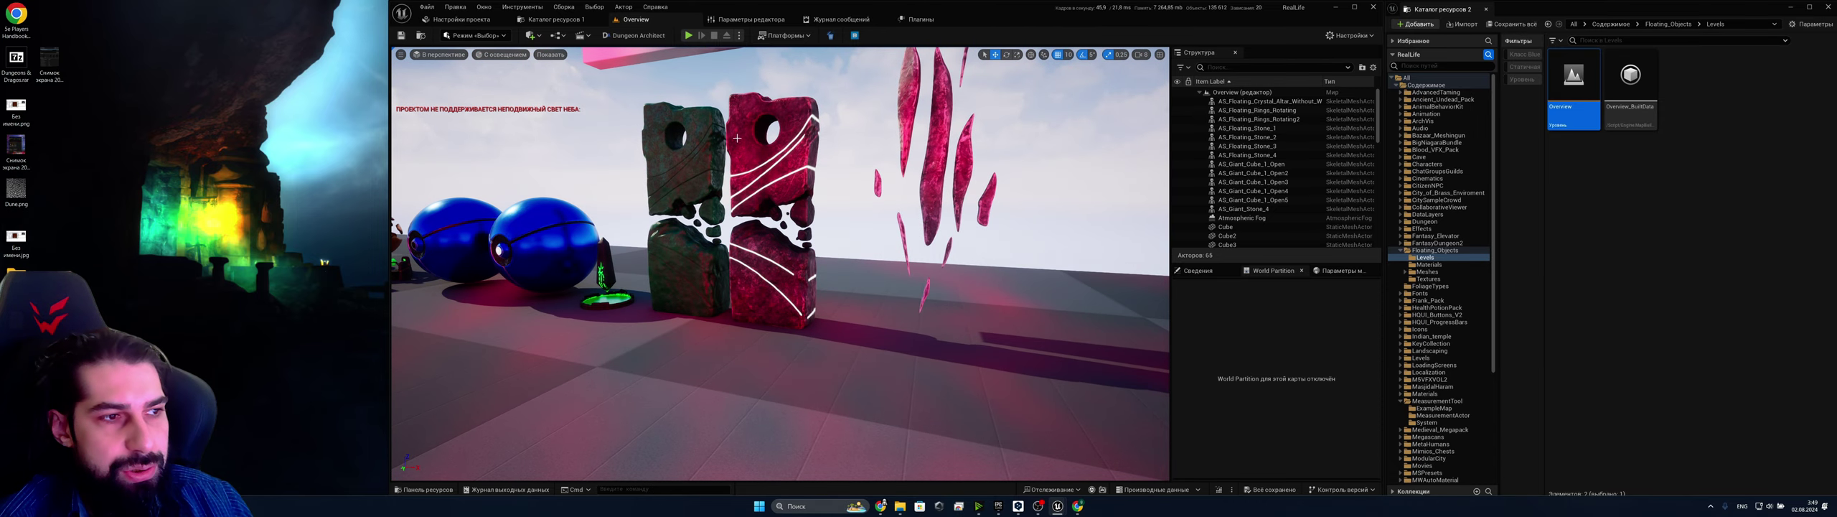
{"action": "left_click", "coordinate": [780, 180]}
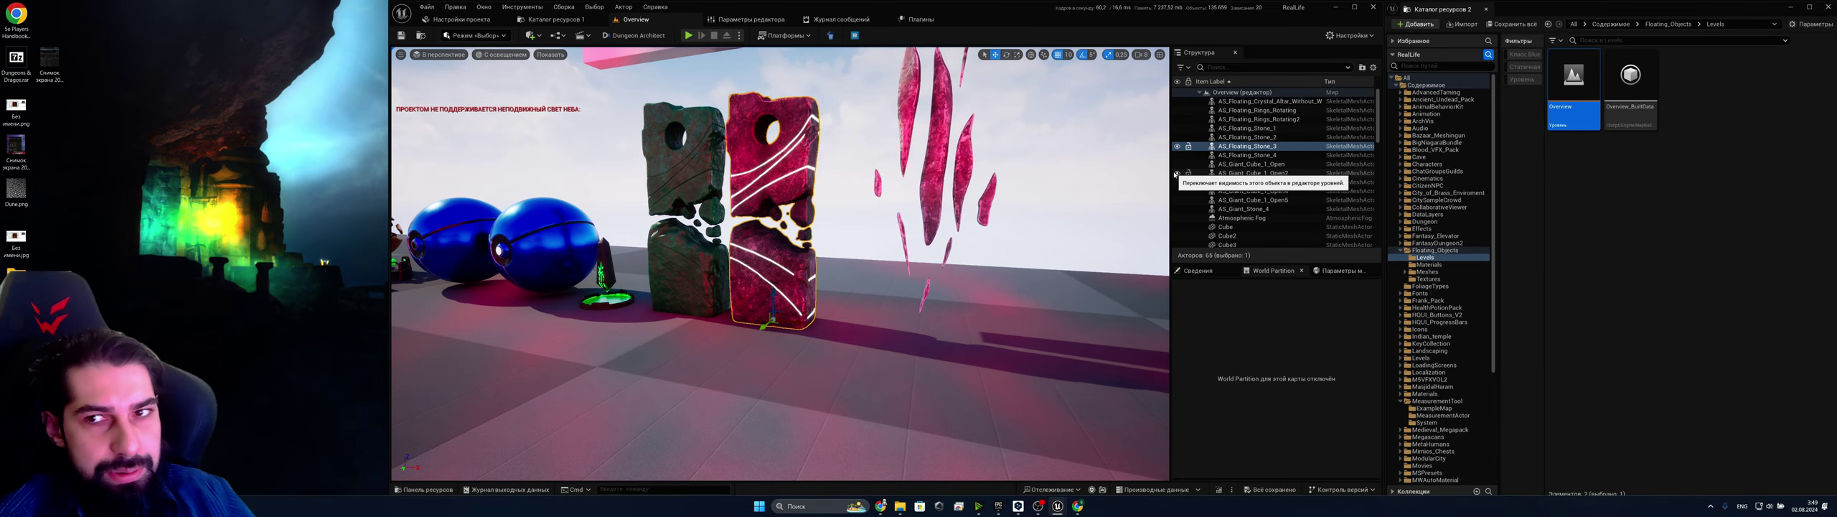
{"action": "left_click", "coordinate": [1198, 271]}
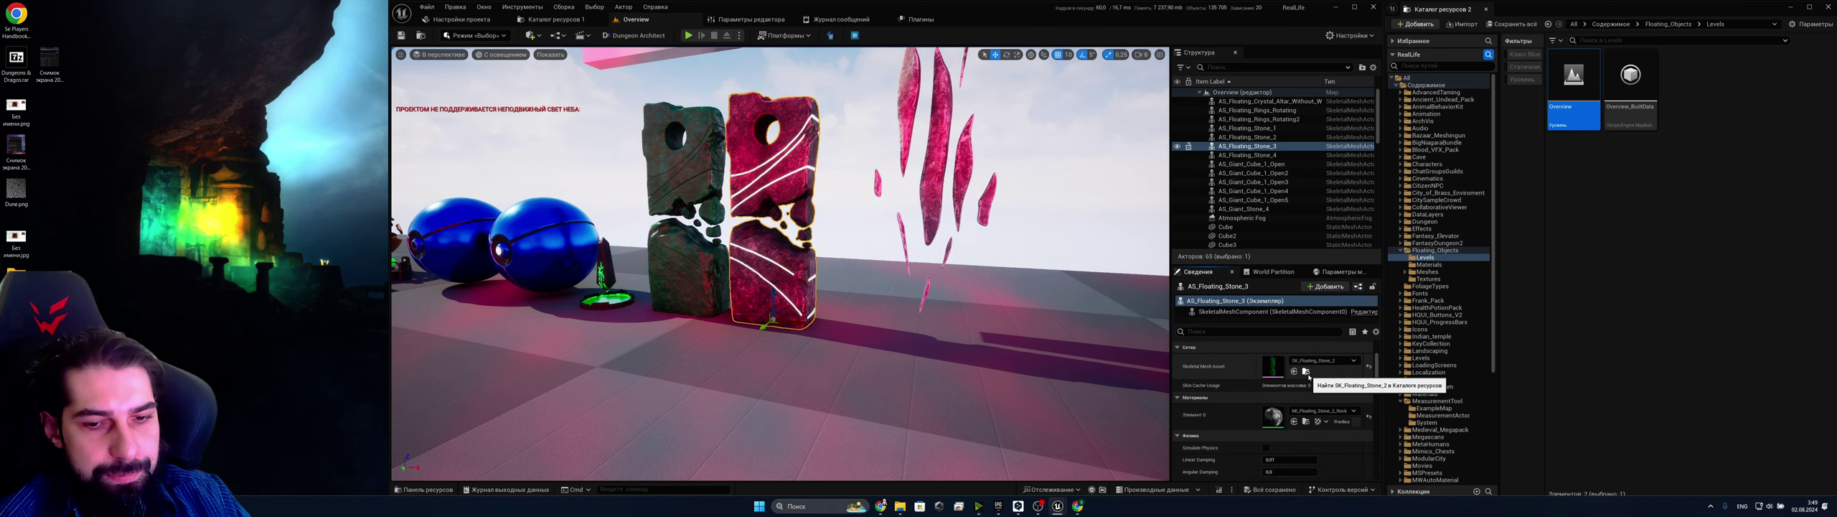
{"action": "left_click", "coordinate": [1306, 371]}
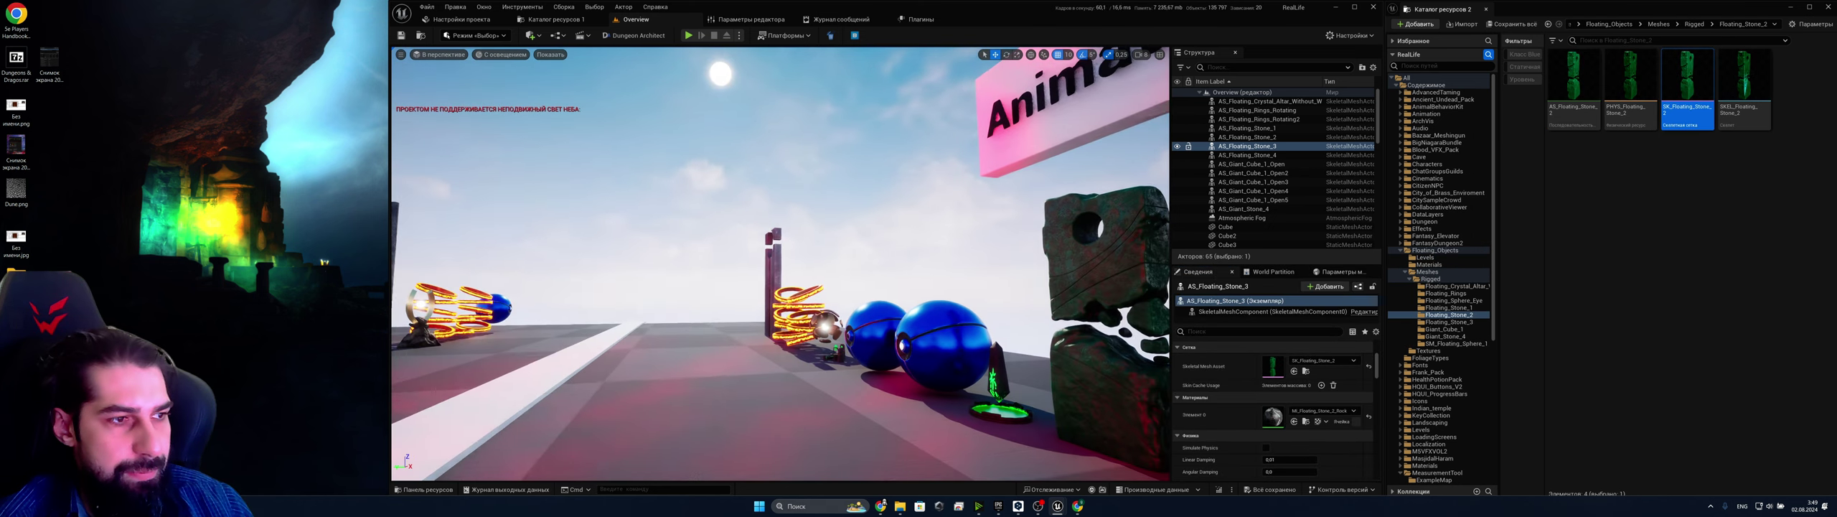
Look over the spheres, stones, crystals and giant cubes in the Animated Mesh display of the Overview level
{"action": "key", "text": "w"}
{"action": "right_click_drag", "start_coordinate": [790, 265], "coordinate": [933, 248]}
{"action": "key", "text": "w"}
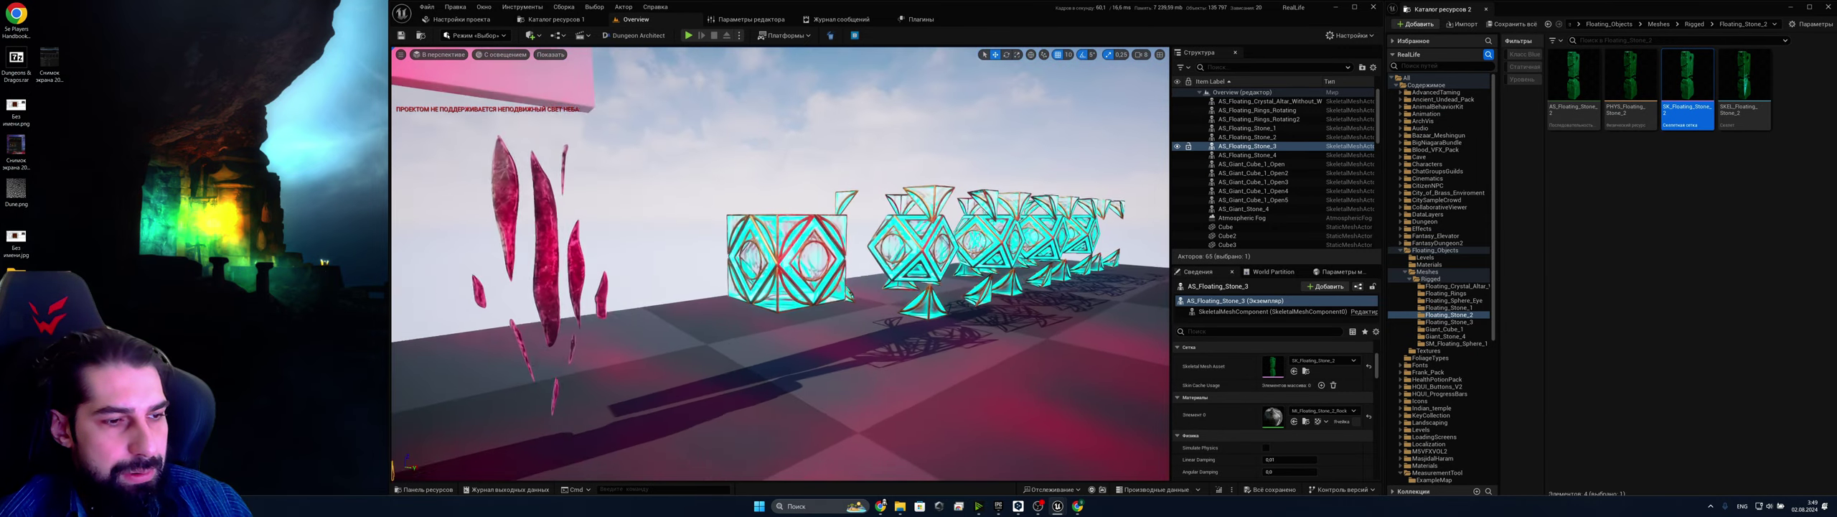
{"action": "key", "text": "w"}
{"action": "key", "text": "s"}
{"action": "right_click_drag", "start_coordinate": [893, 287], "coordinate": [797, 276]}
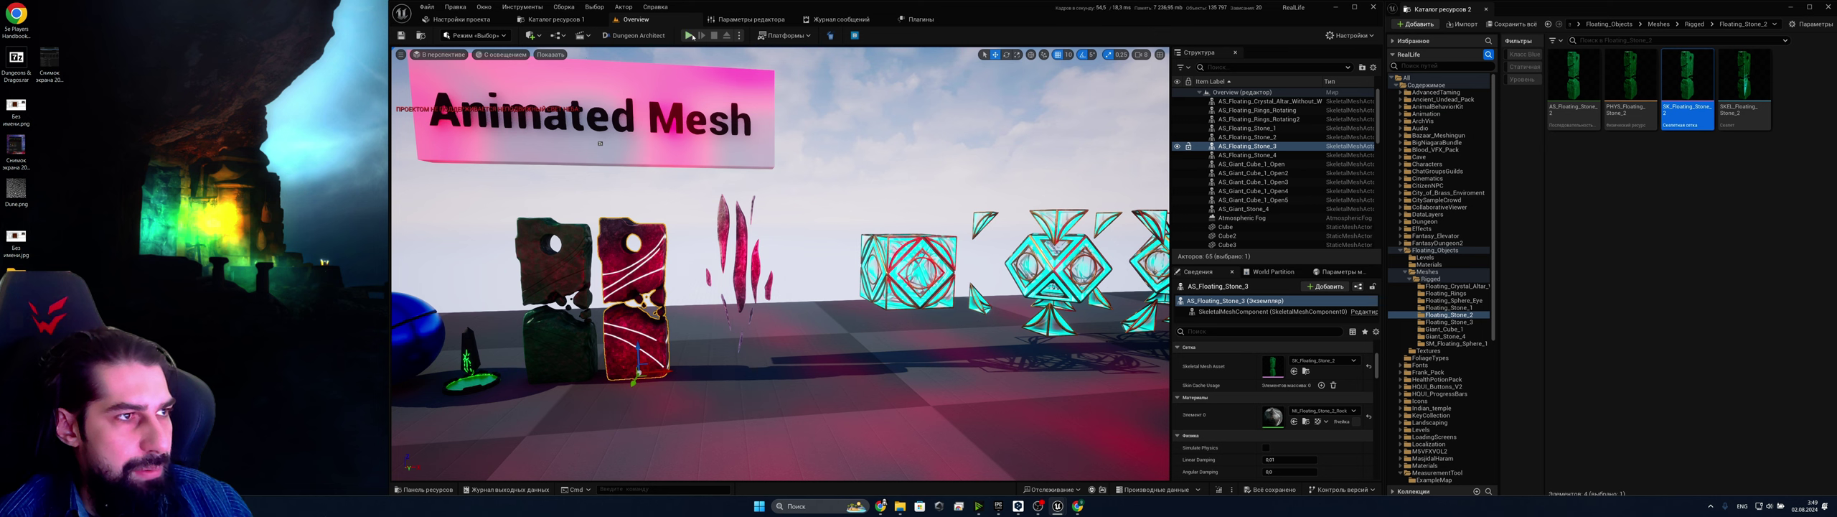
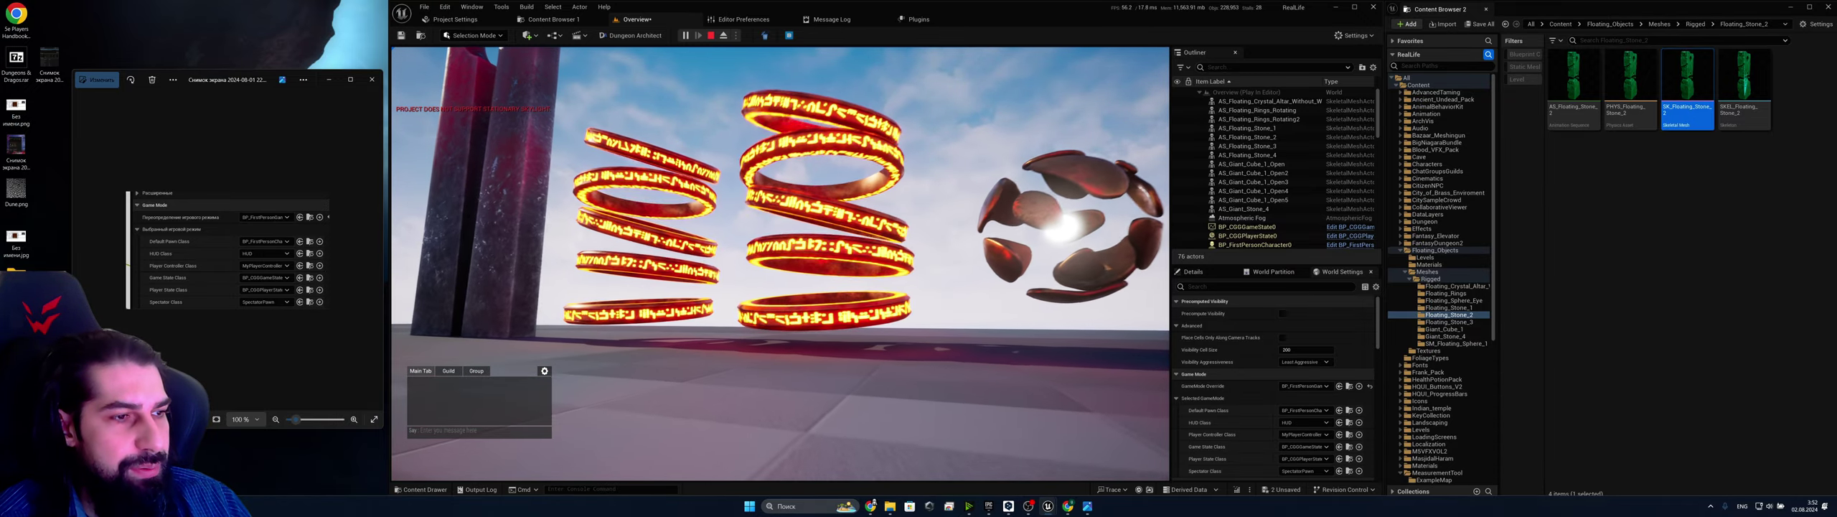
Walk through the running Overview level past the rings, spheres and stones to examine the animated giant cubes
{"action": "key", "text": "w"}
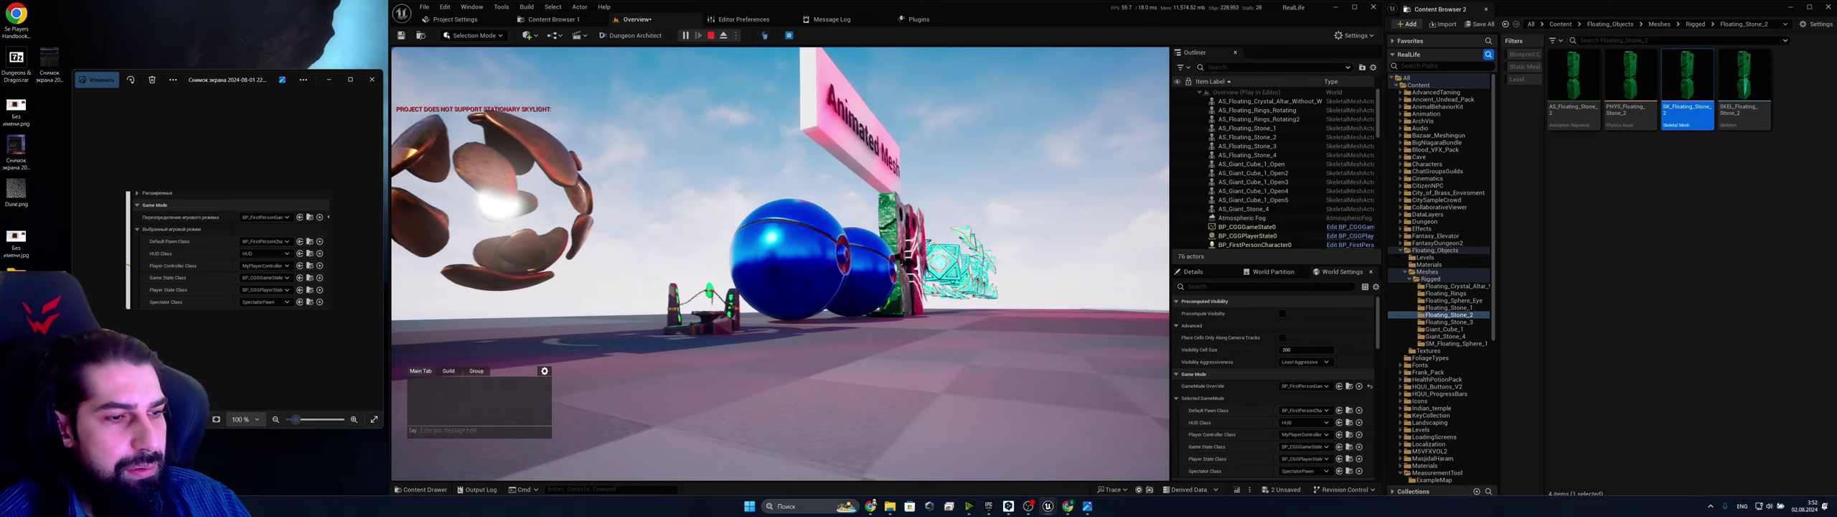
{"action": "key", "text": "w"}
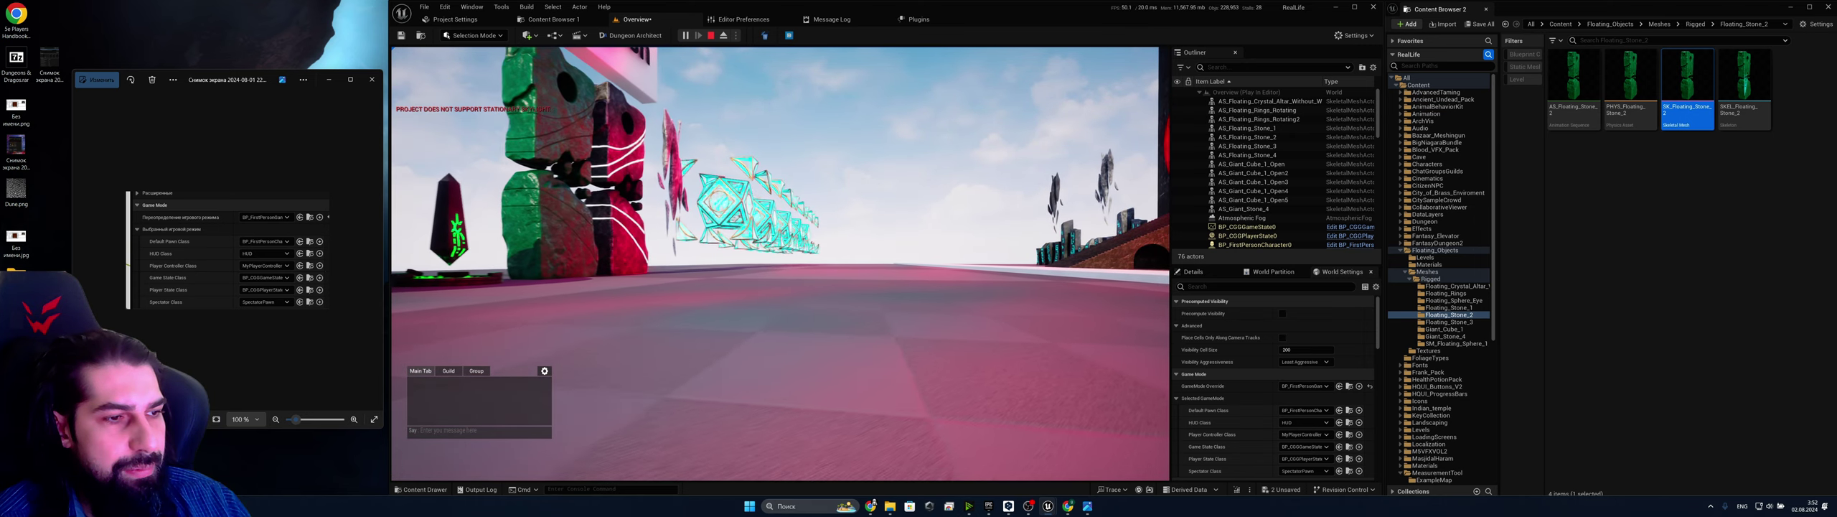
{"action": "key", "text": "w"}
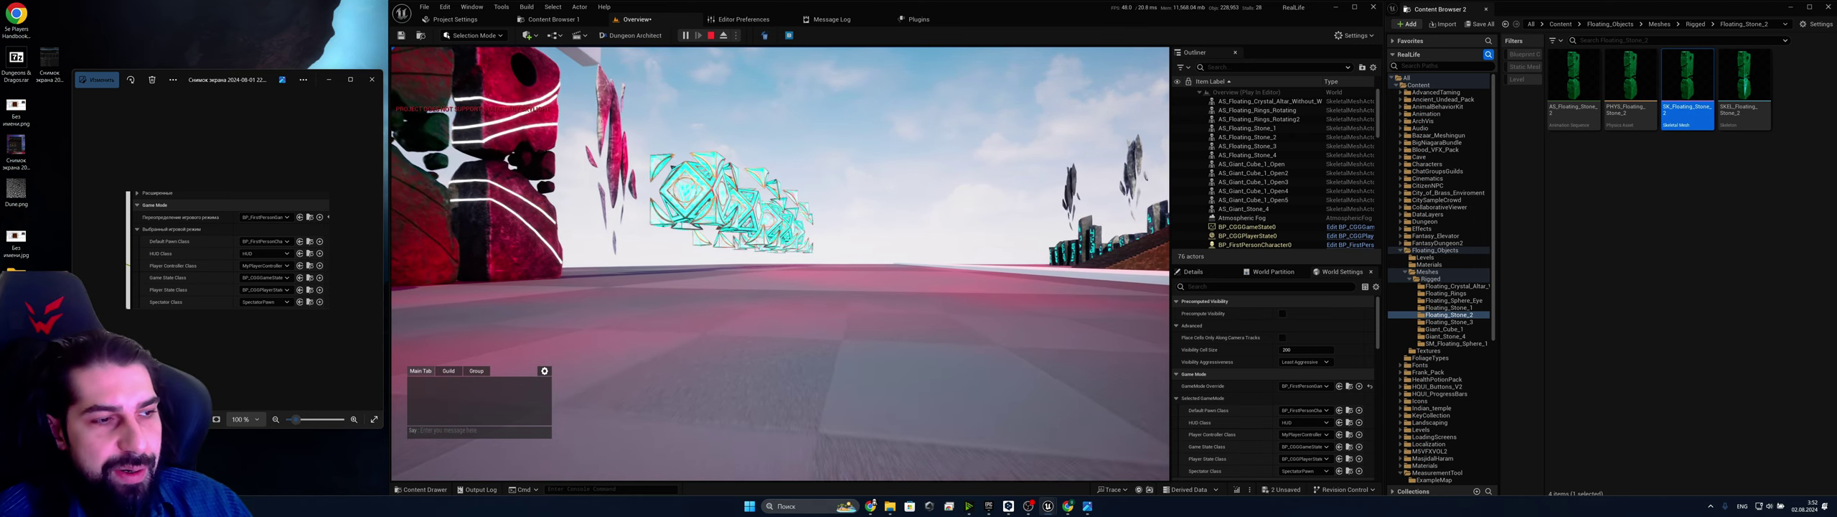
{"action": "key", "text": "w"}
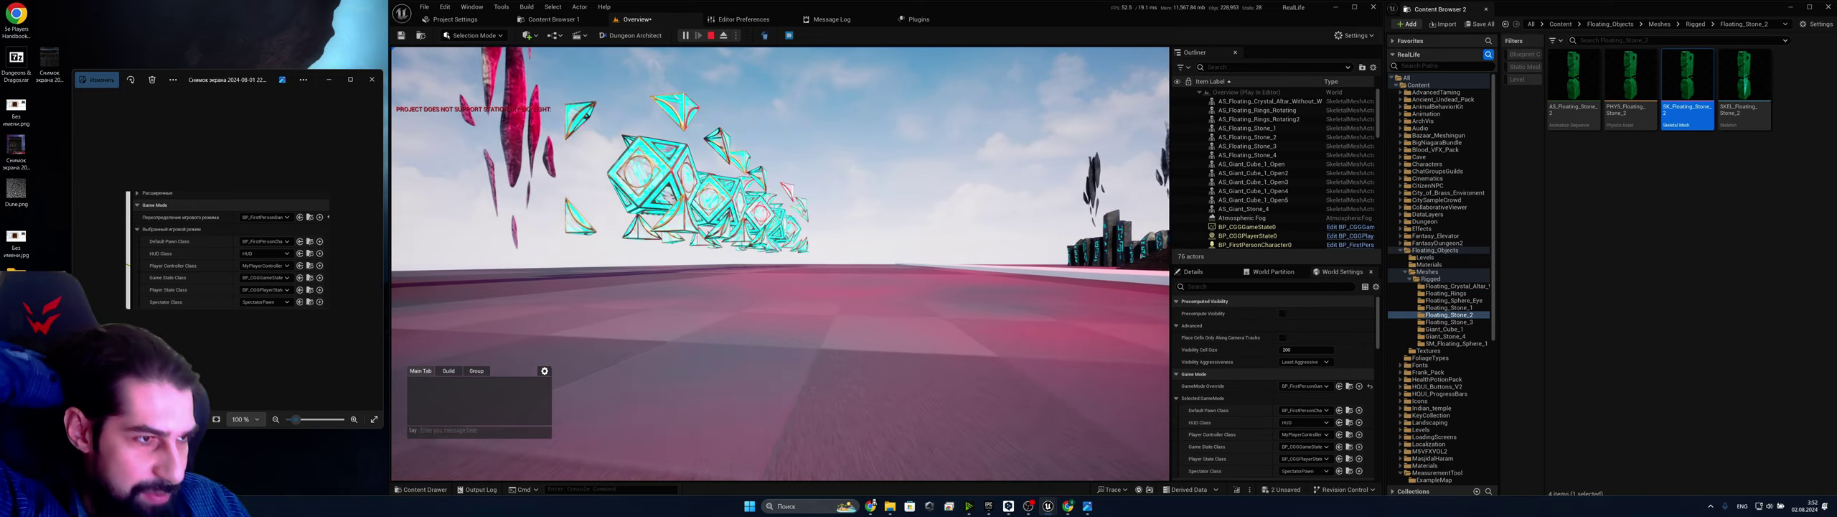
{"action": "key", "text": "w"}
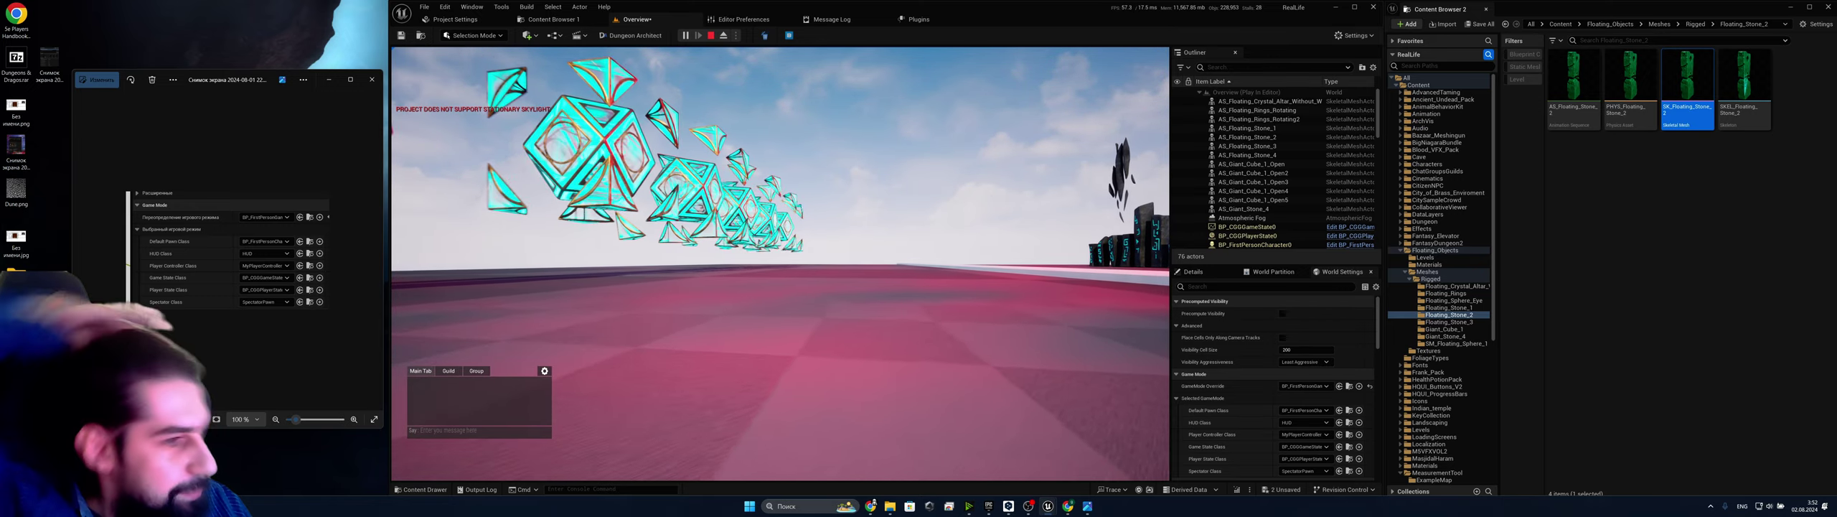
{"action": "key", "text": "w"}
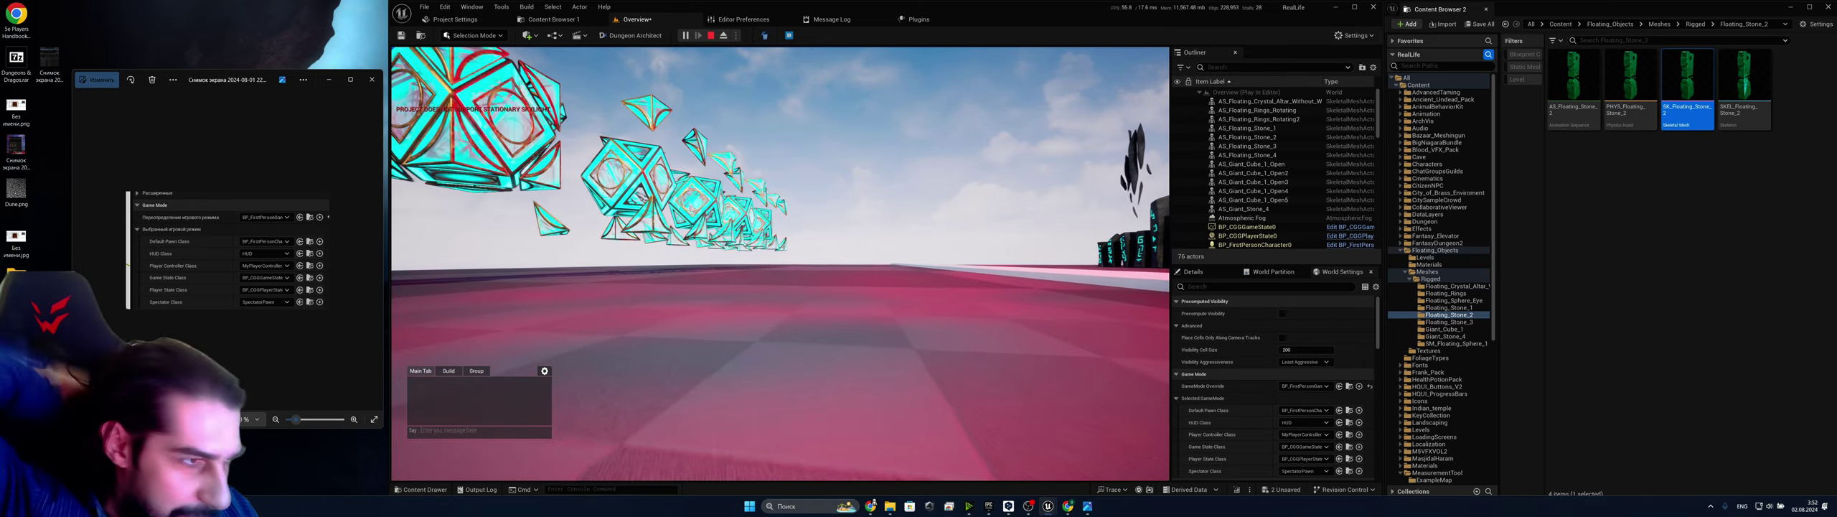
{"action": "key", "text": "w"}
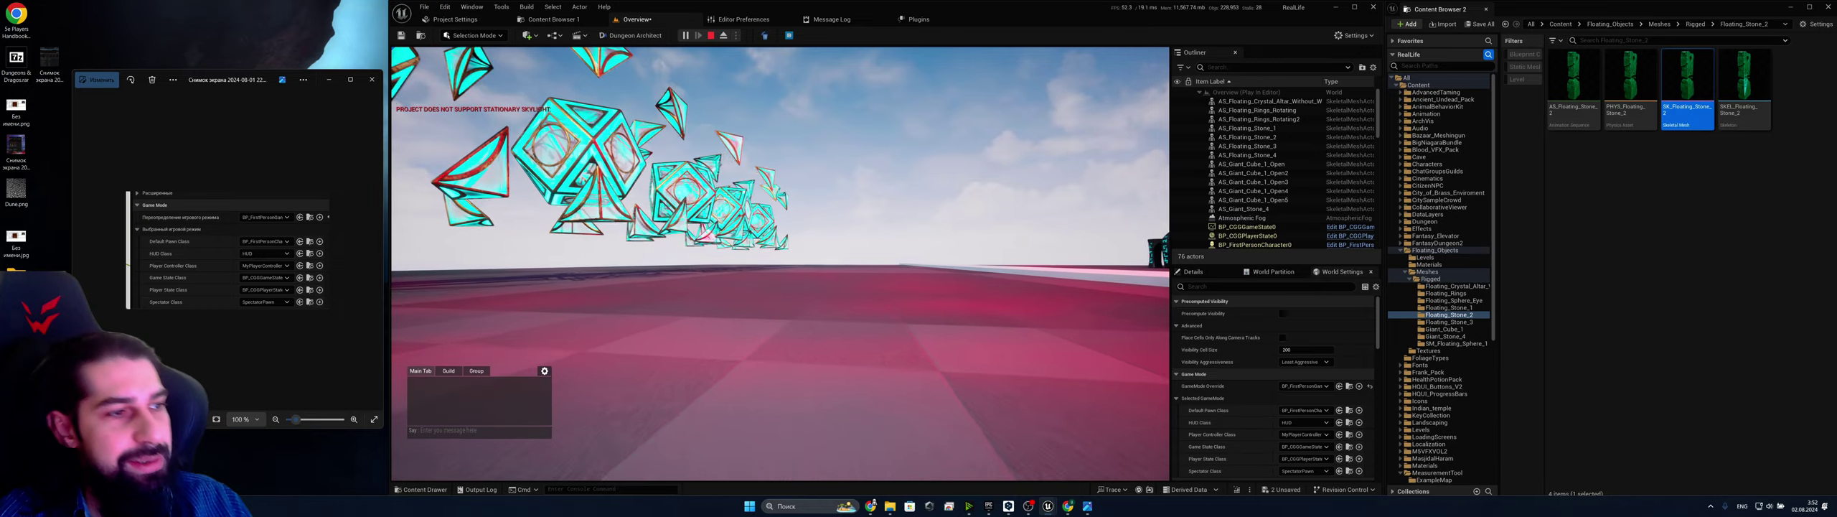
{"action": "key", "text": "w"}
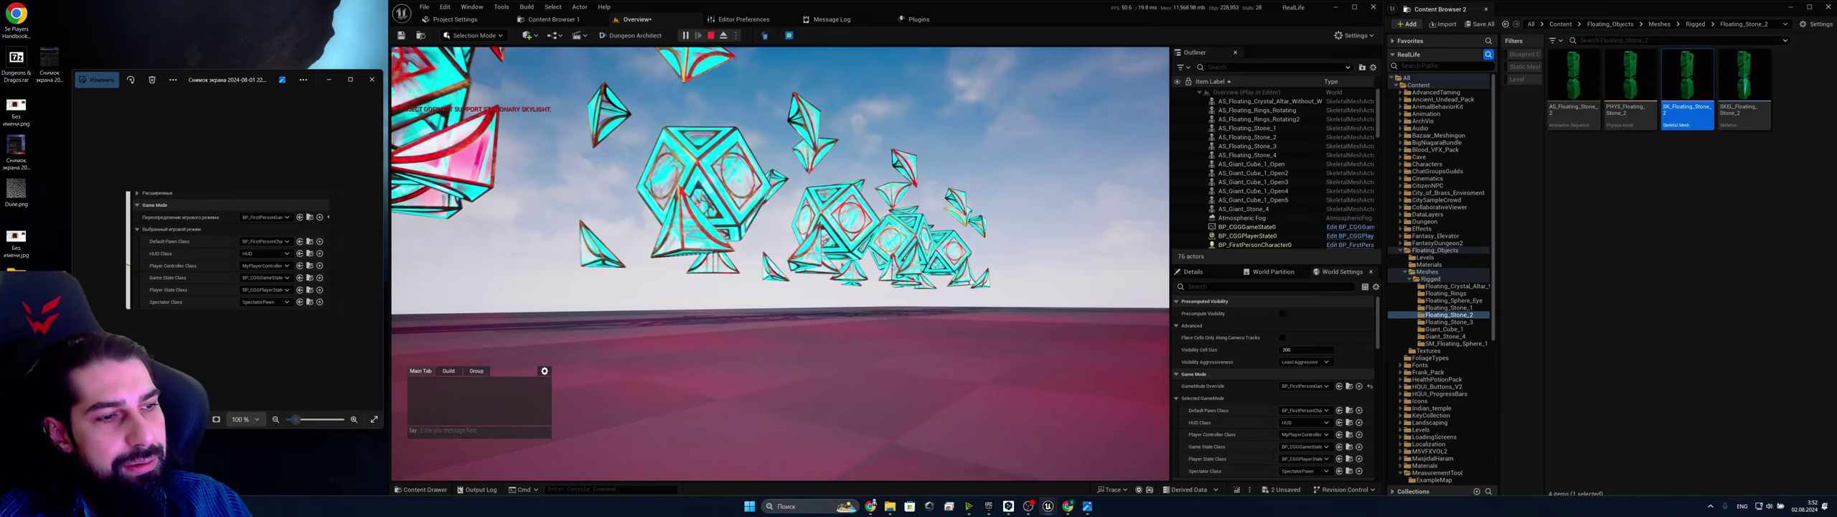
{"action": "key", "text": "w"}
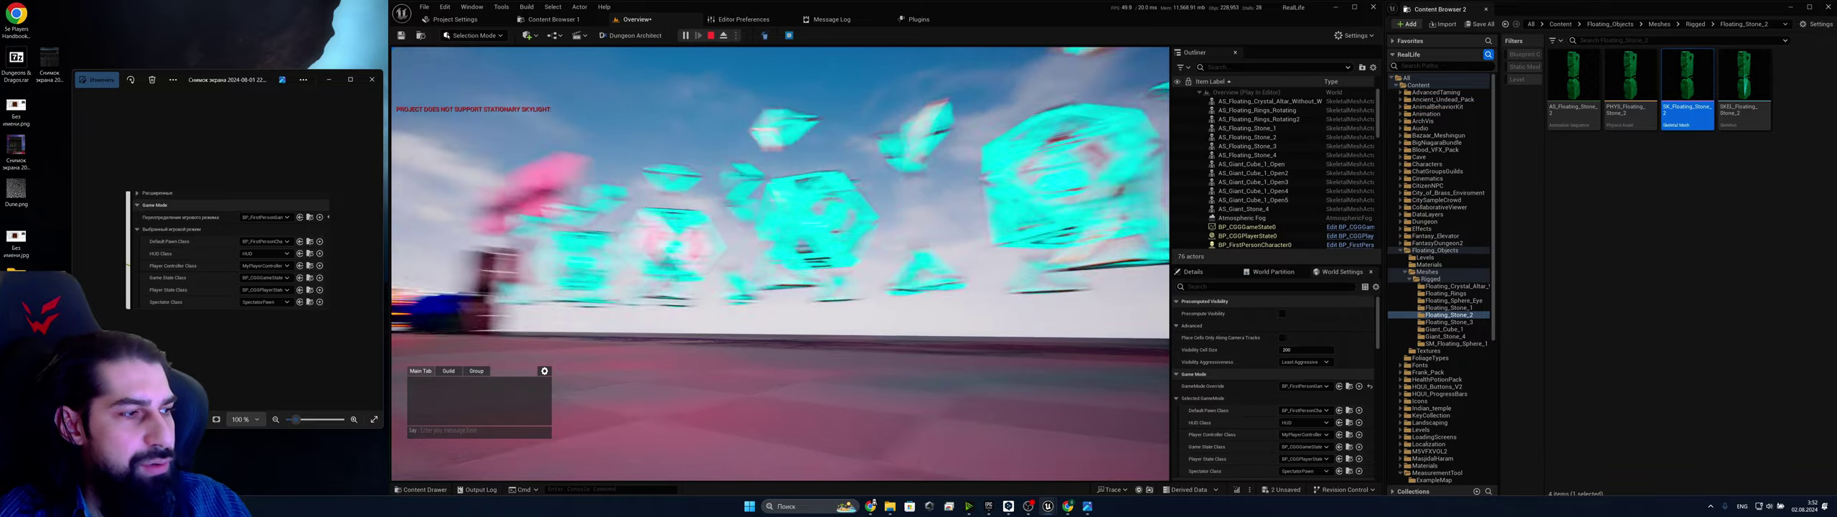
Examine the row of animated giant cubes from several sides during play, and end the play session
{"action": "key", "text": "w"}
{"action": "key", "text": "w"}
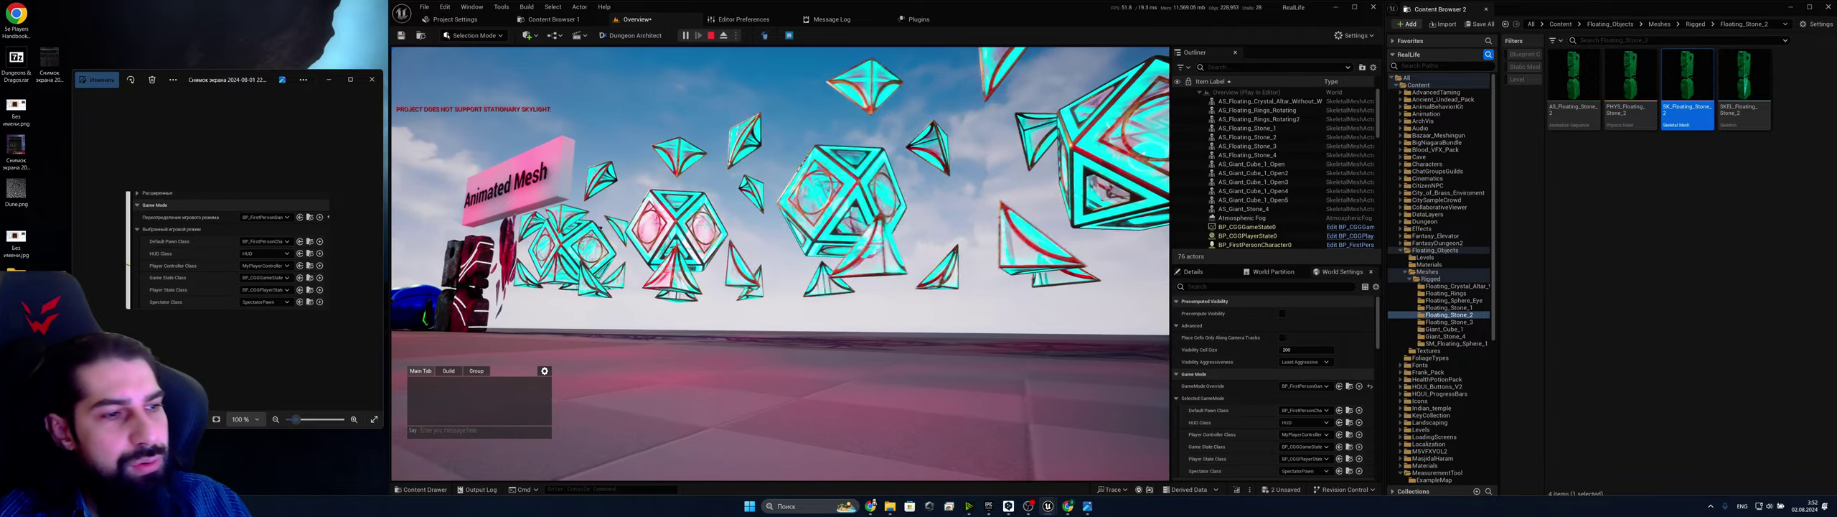
{"action": "key", "text": "d"}
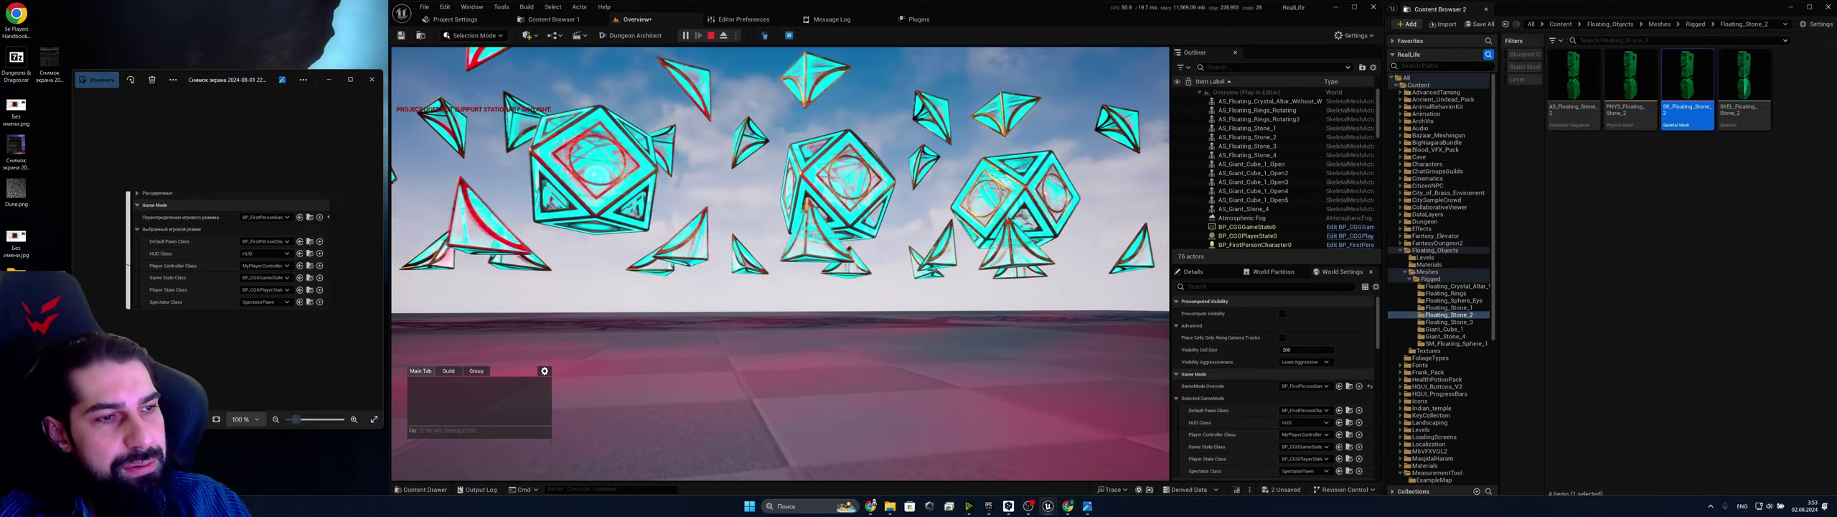
{"action": "key", "text": "s"}
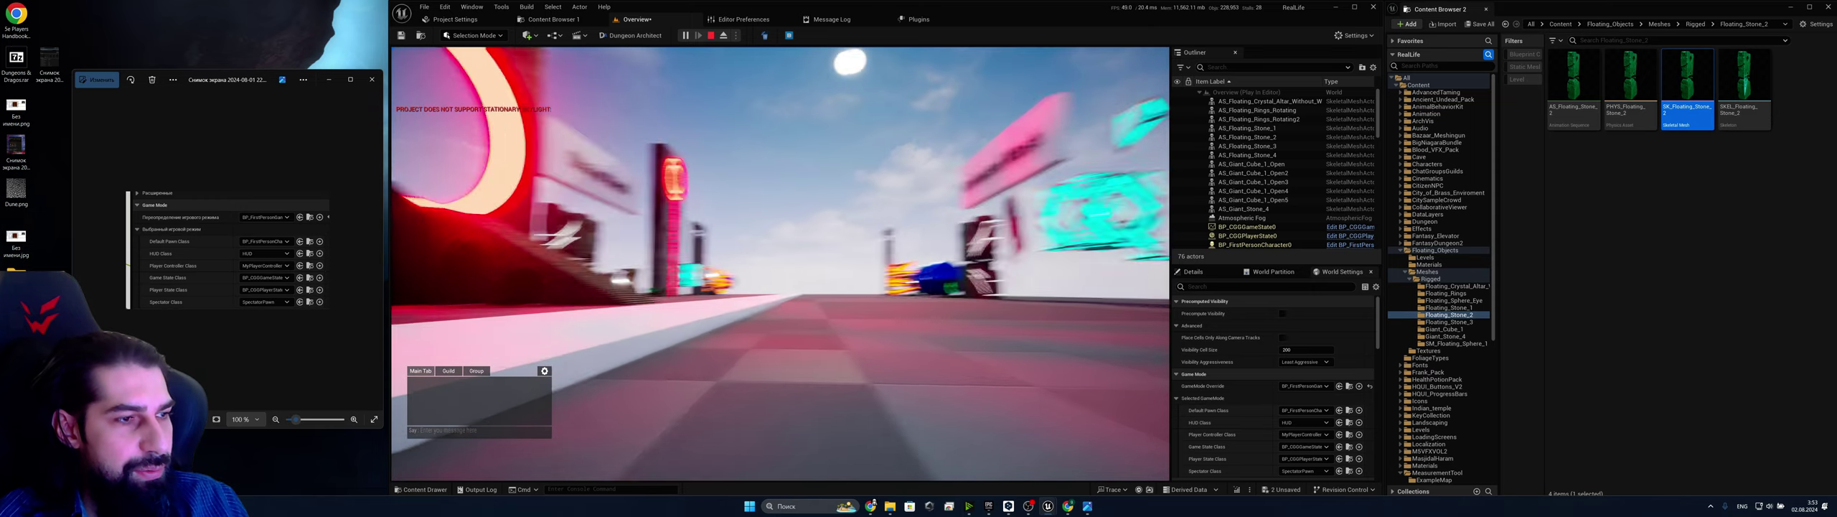
{"action": "key", "text": "w"}
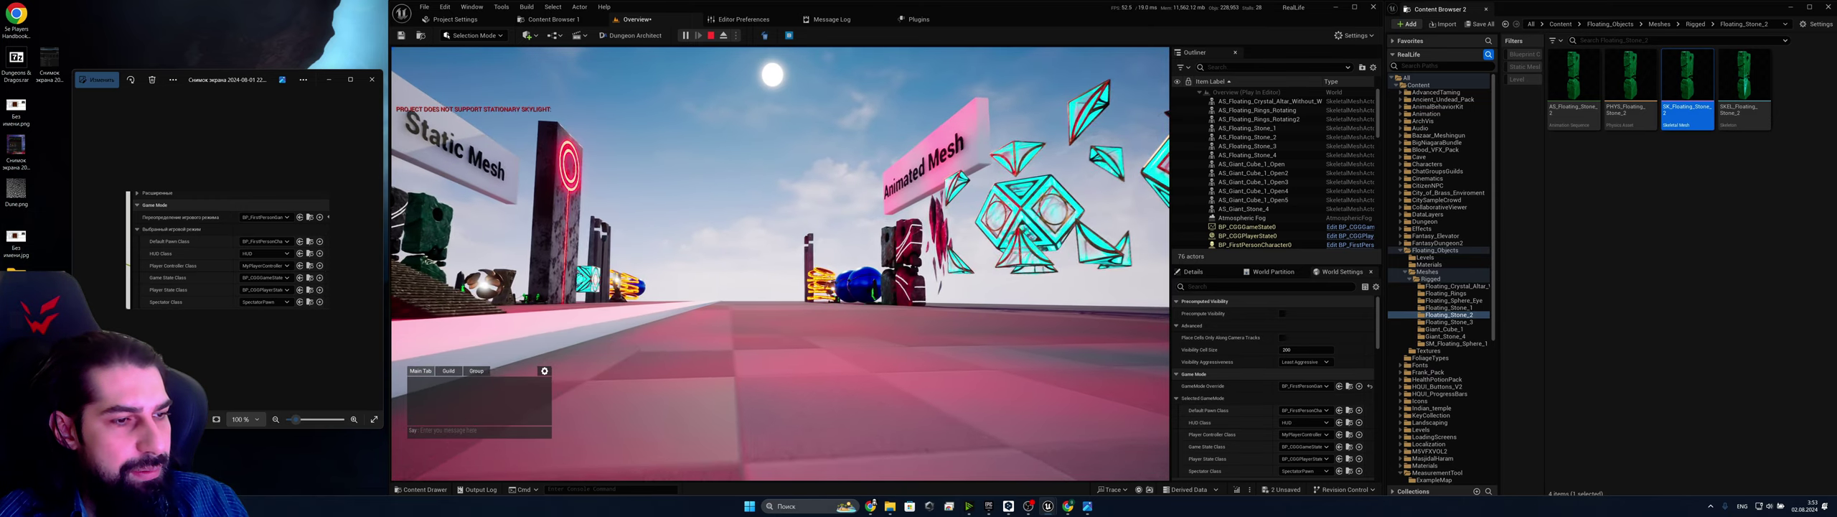
{"action": "key", "text": "w"}
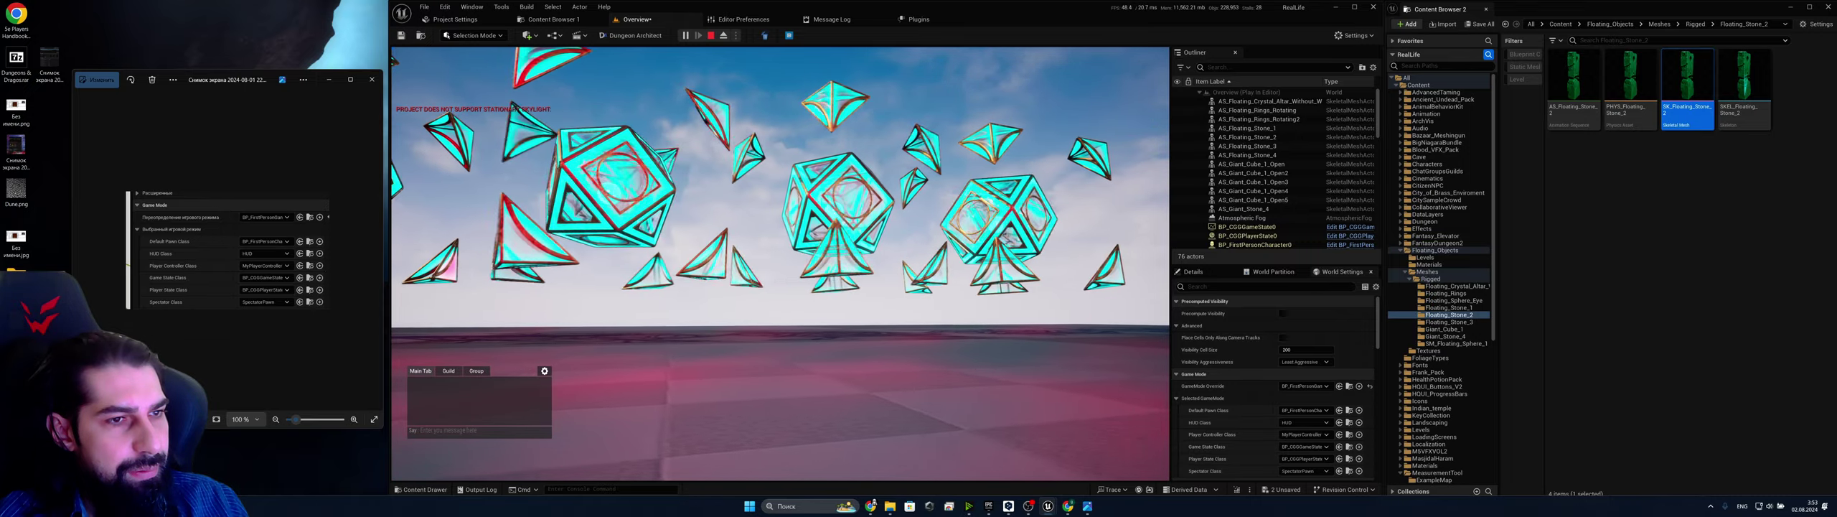
{"action": "key", "text": "d"}
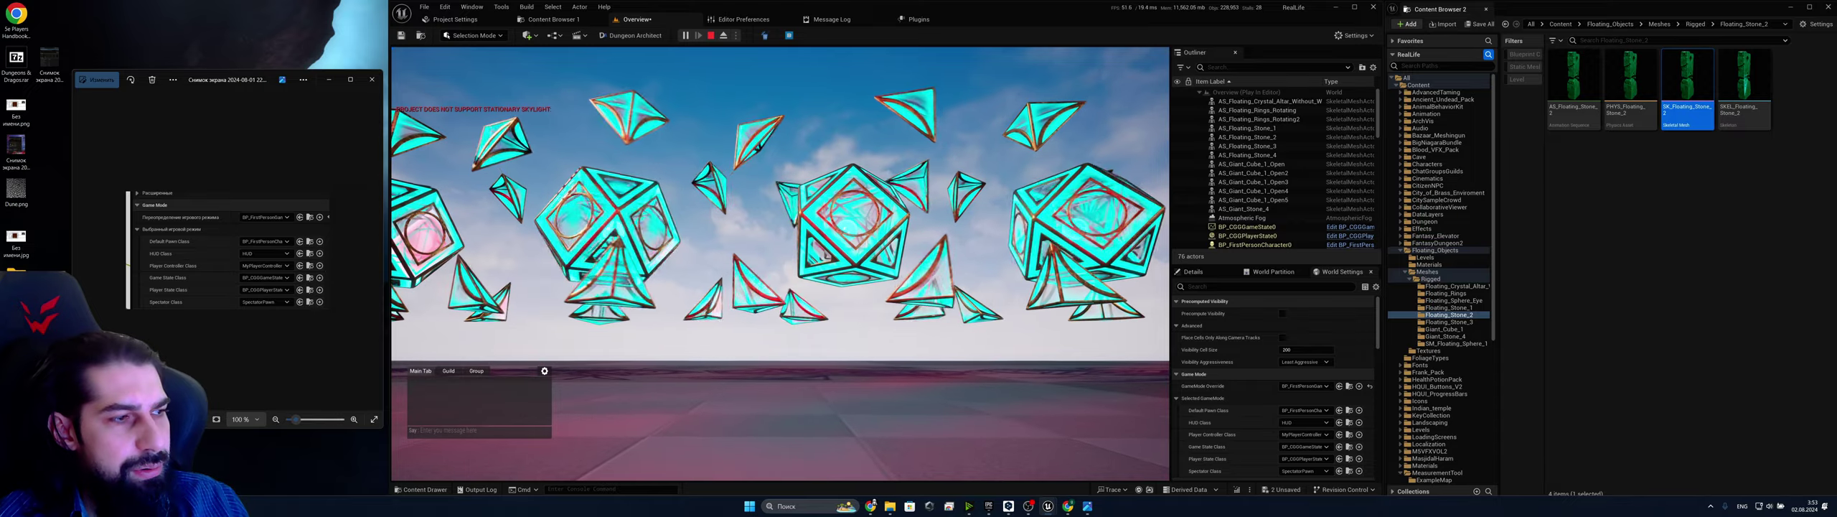
{"action": "key", "text": "d"}
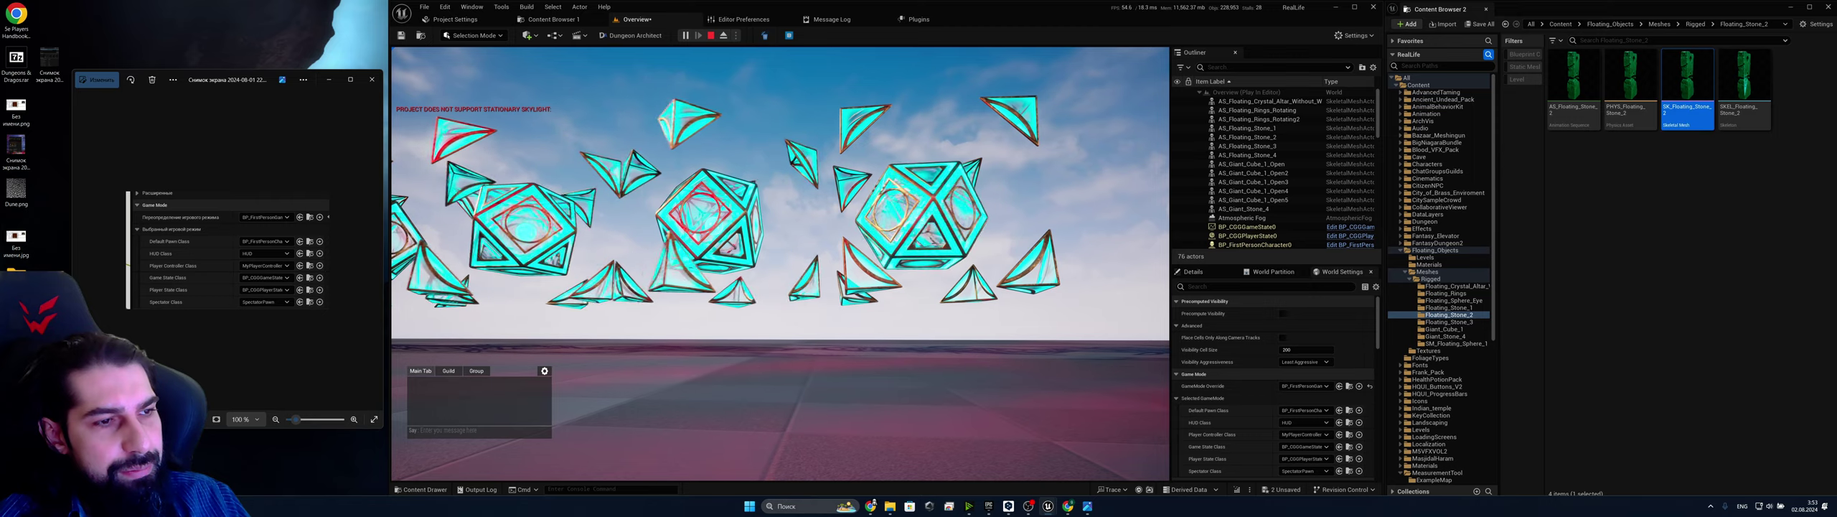
{"action": "key", "text": "w"}
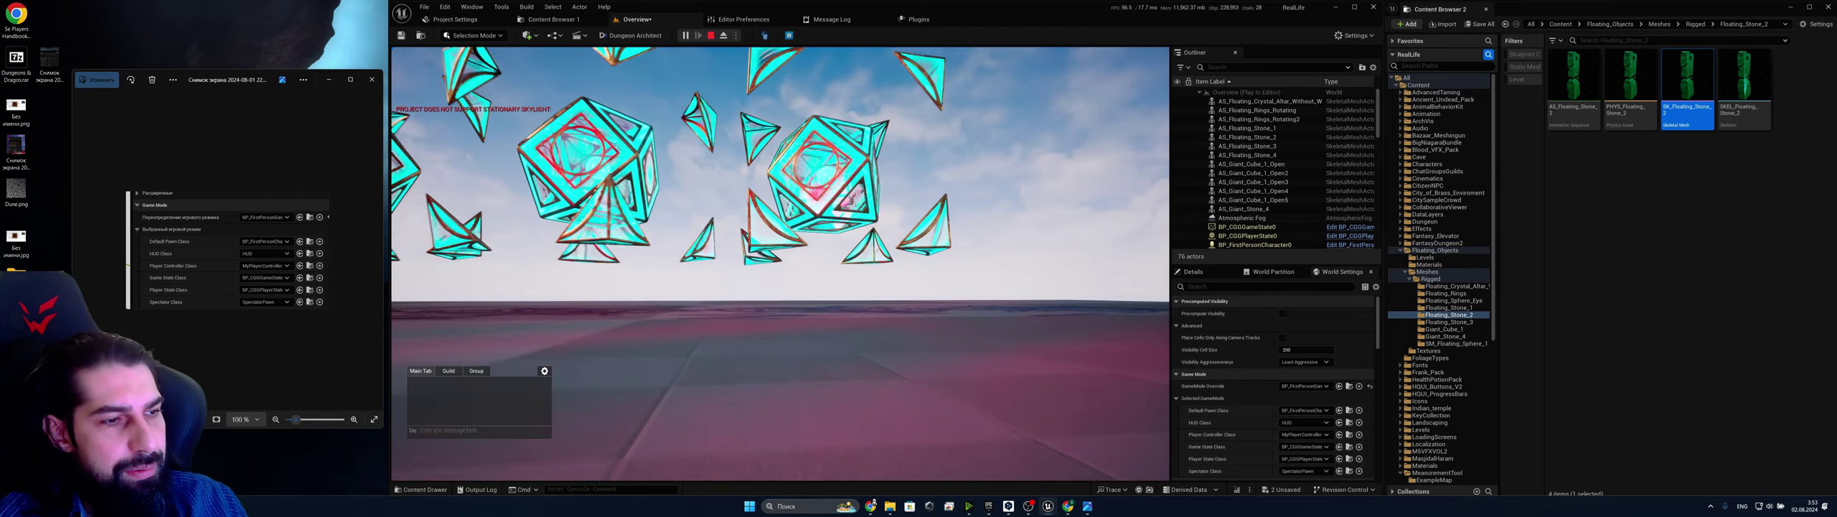
{"action": "key", "text": "w"}
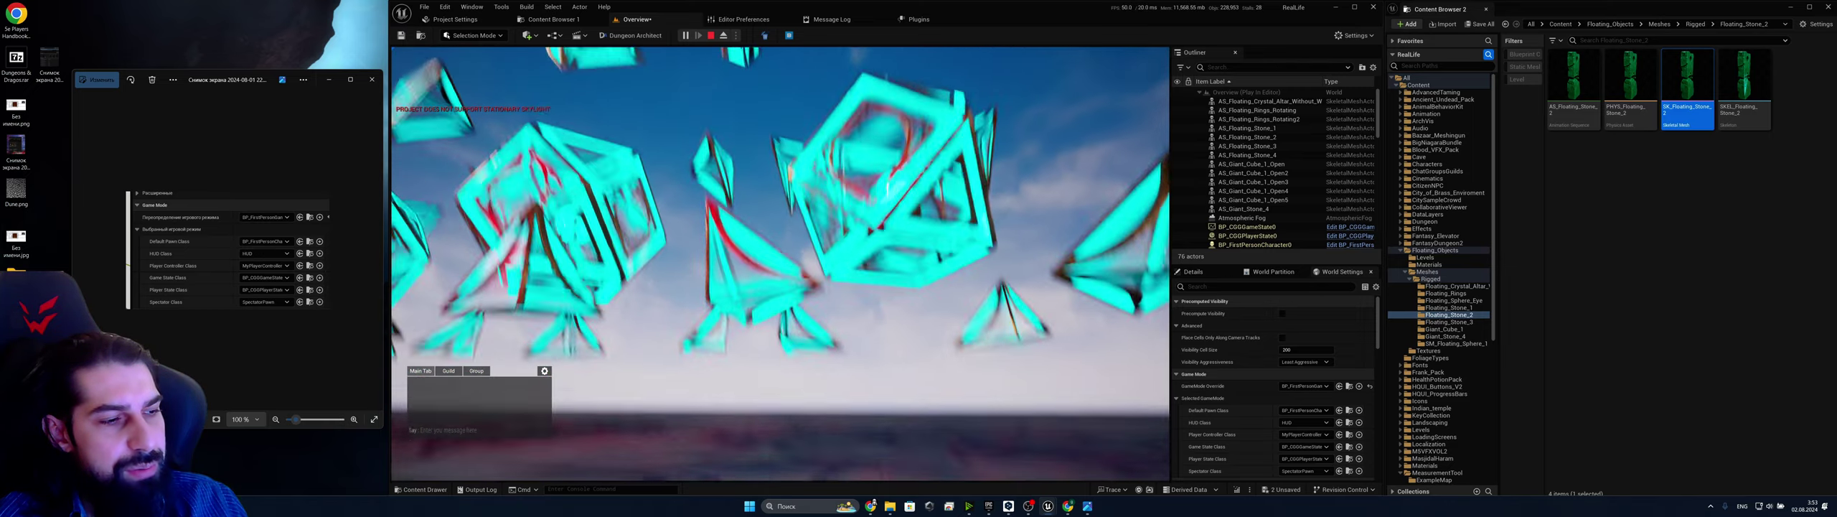
{"action": "key", "text": "Escape"}
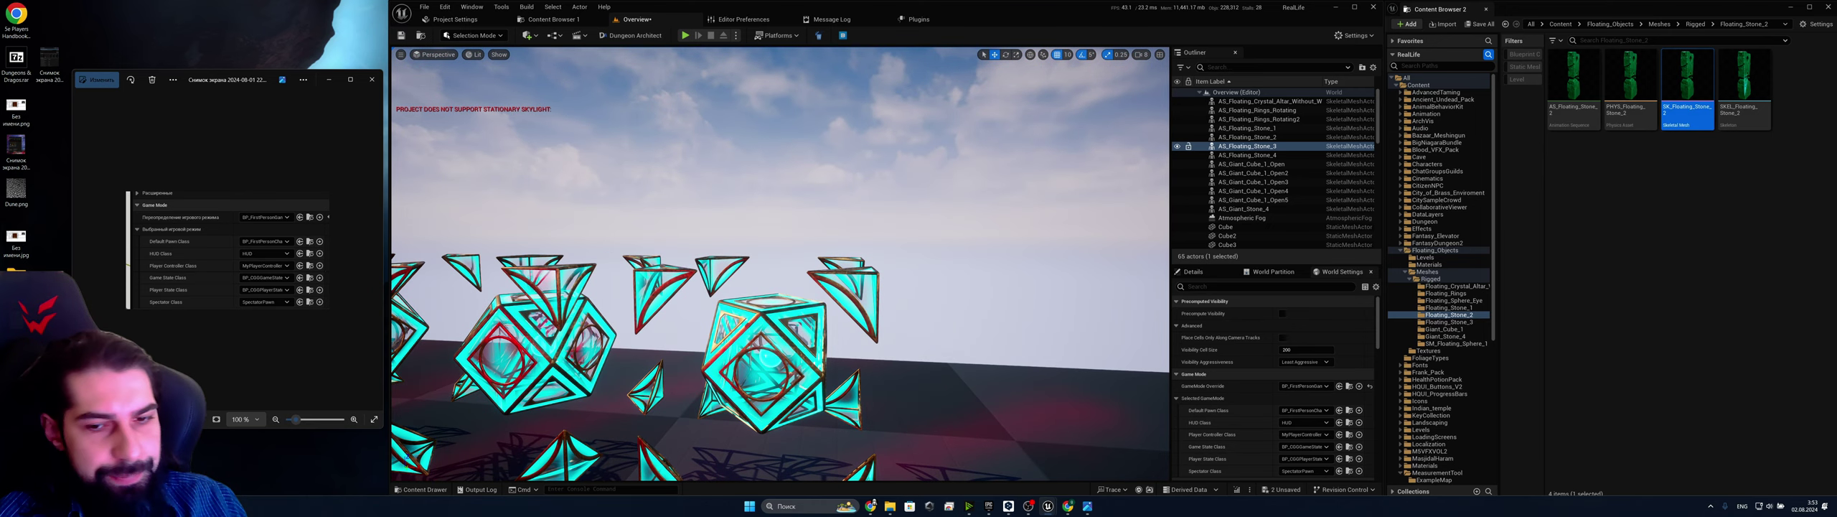
Select the giant cube AS_Giant_Cube_1_Open5, show its details and close the game mode screenshot in the image viewer
{"action": "left_click", "coordinate": [1234, 200]}
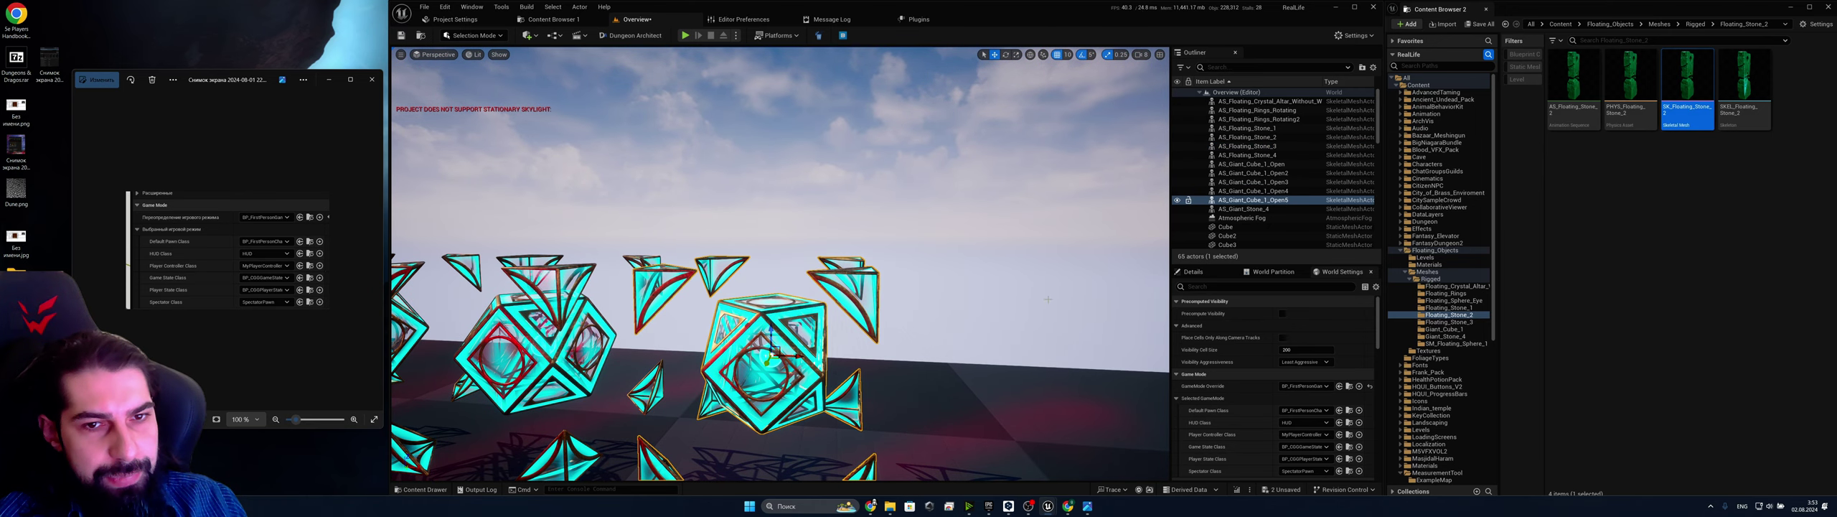
{"action": "left_click", "coordinate": [1213, 271]}
{"action": "right_click_drag", "start_coordinate": [889, 329], "coordinate": [885, 327]}
{"action": "left_click", "coordinate": [372, 79]}
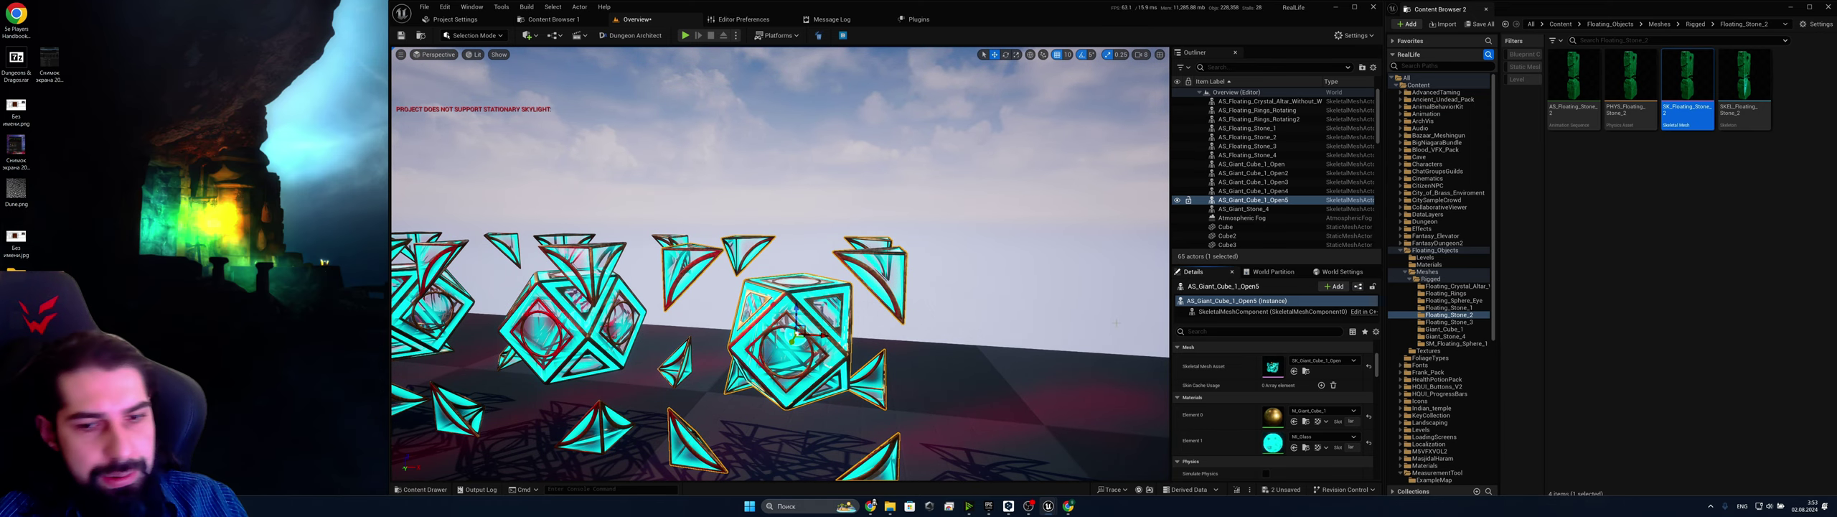
Locate the giant cube's second material, MI_Glass, in the Materials folder and open it for inspection
{"action": "scroll", "coordinate": [1234, 399], "scroll_direction": "down", "scroll_amount": 1}
{"action": "scroll", "coordinate": [1234, 400], "scroll_direction": "down", "scroll_amount": 2}
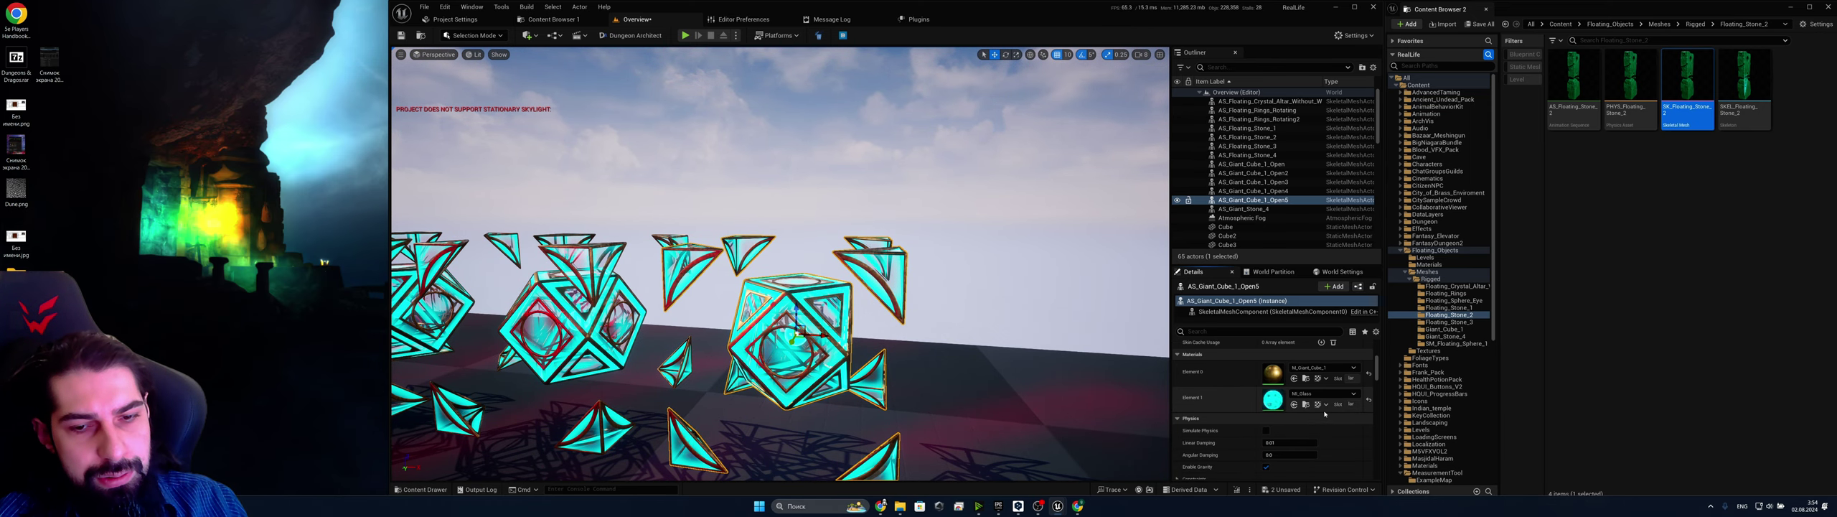
{"action": "left_click", "coordinate": [1306, 404]}
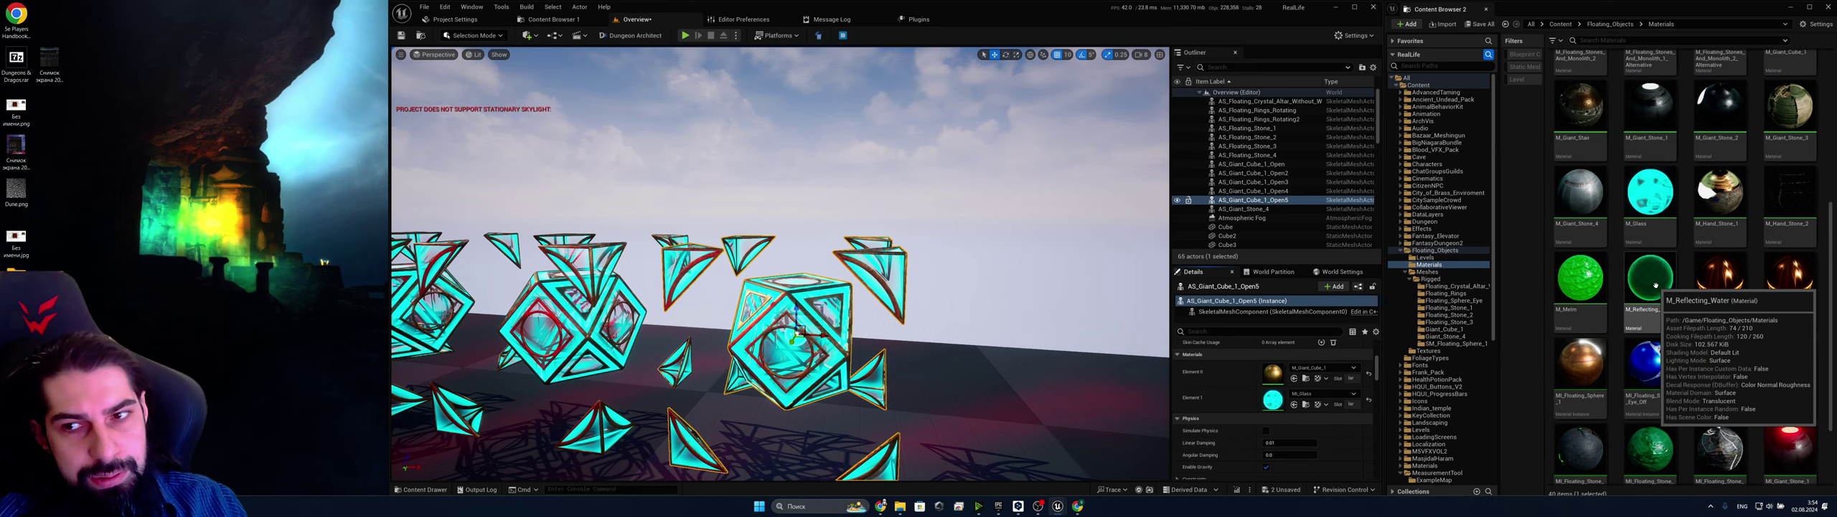
{"action": "scroll", "coordinate": [1654, 323], "scroll_direction": "down", "scroll_amount": 3}
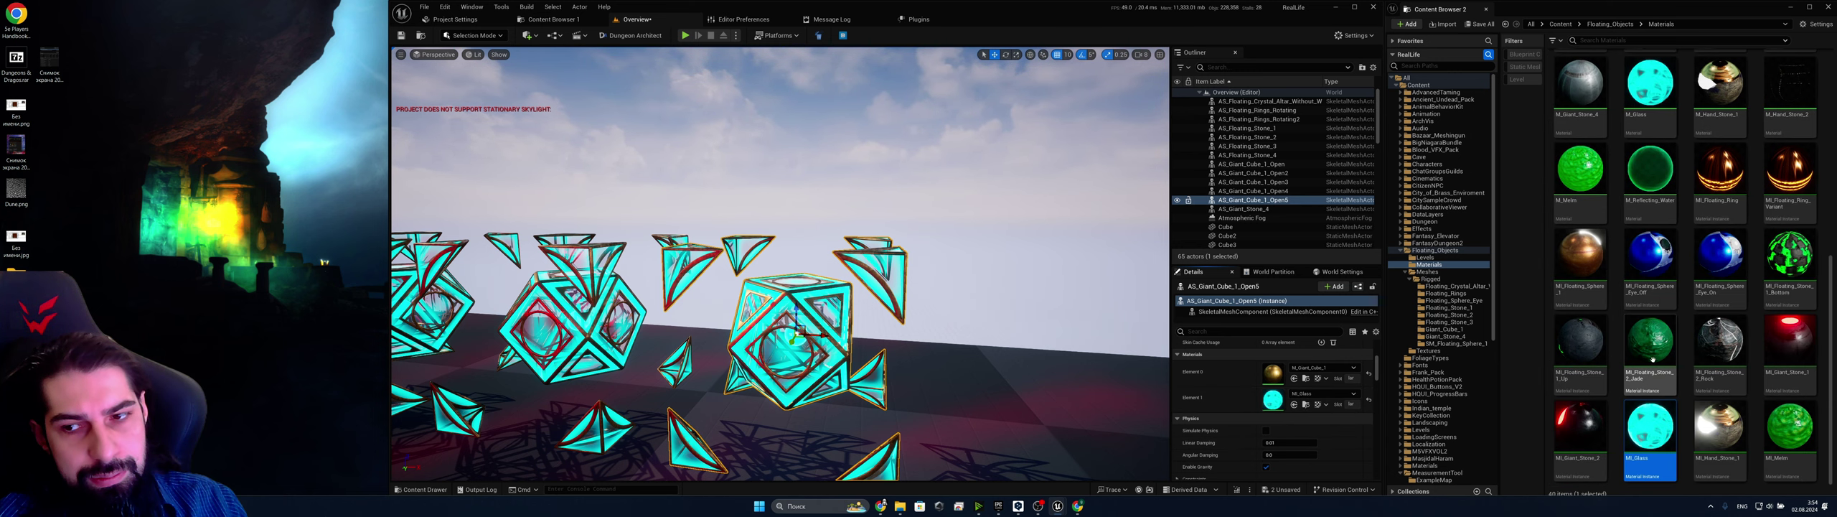
{"action": "double_click", "coordinate": [1650, 429]}
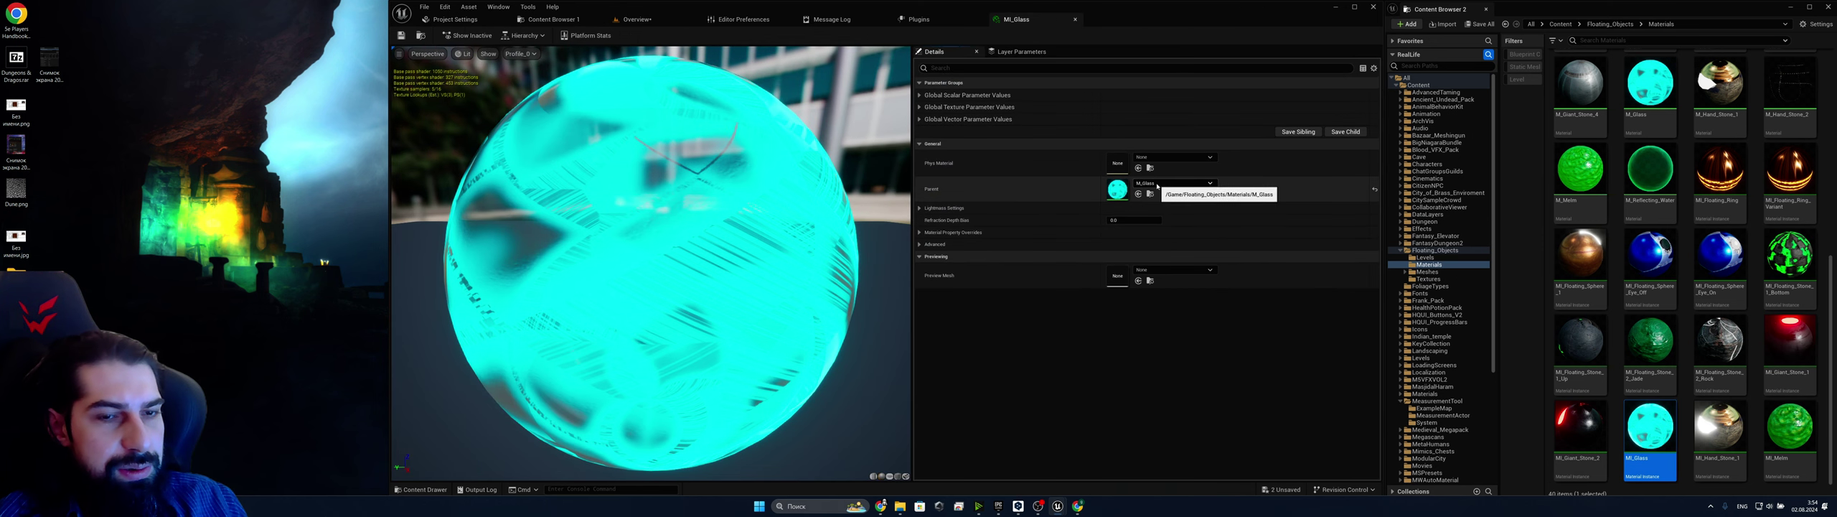
Locate the parent material of MI_Glass, examine the glass on the preview sphere, and return to the Overview level
{"action": "left_click", "coordinate": [1151, 194]}
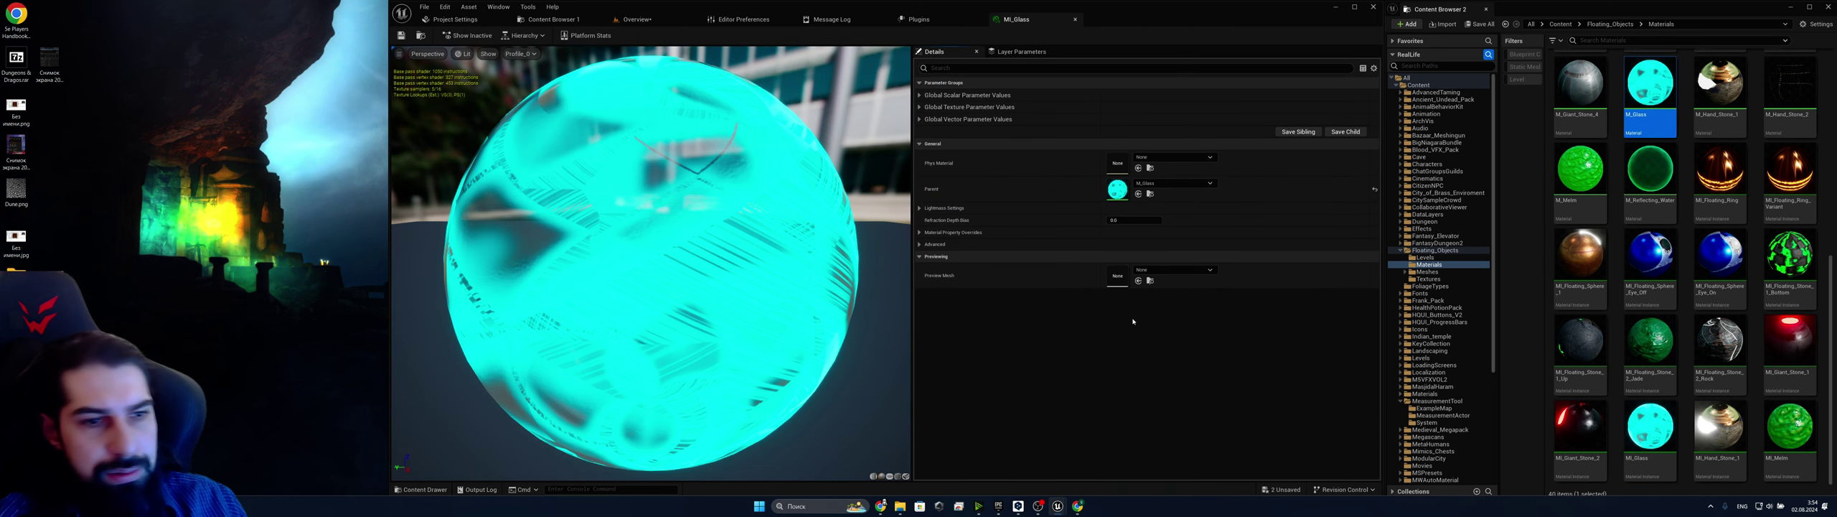
{"action": "scroll", "coordinate": [758, 234], "scroll_direction": "down", "scroll_amount": 4}
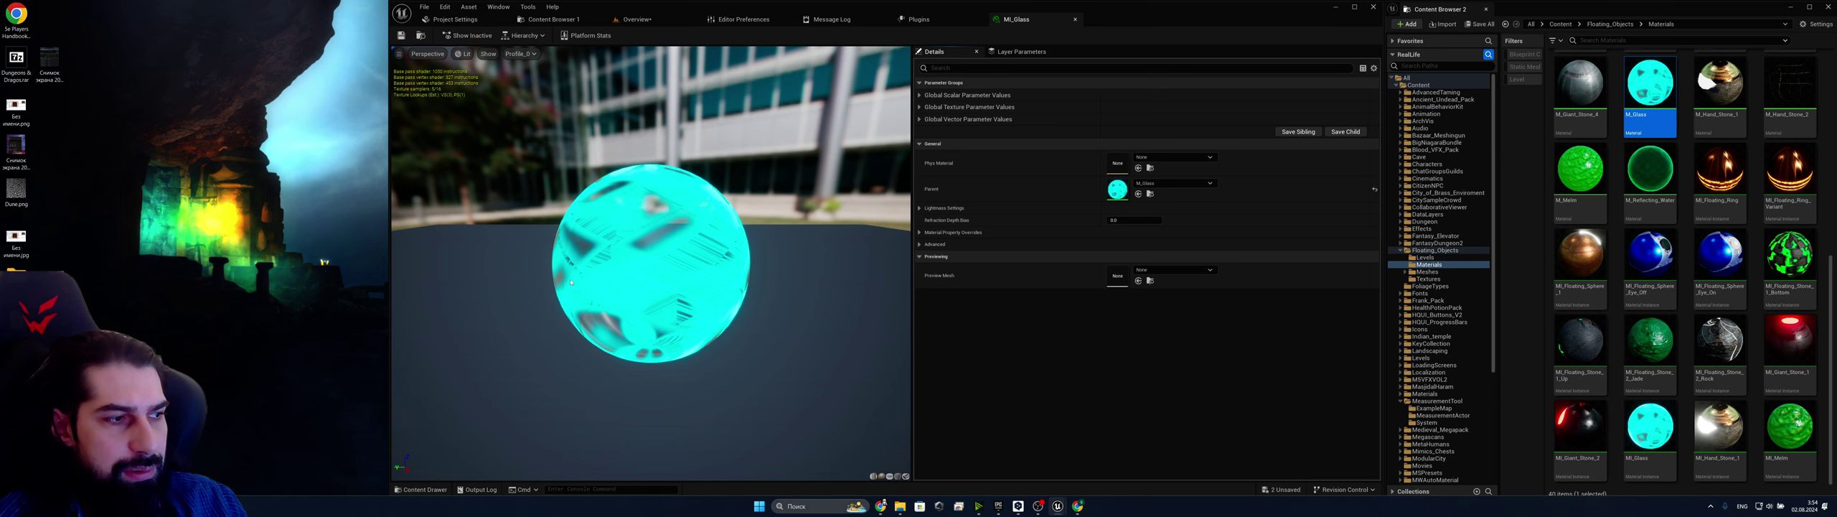
{"action": "left_click_drag", "start_coordinate": [571, 282], "coordinate": [681, 273]}
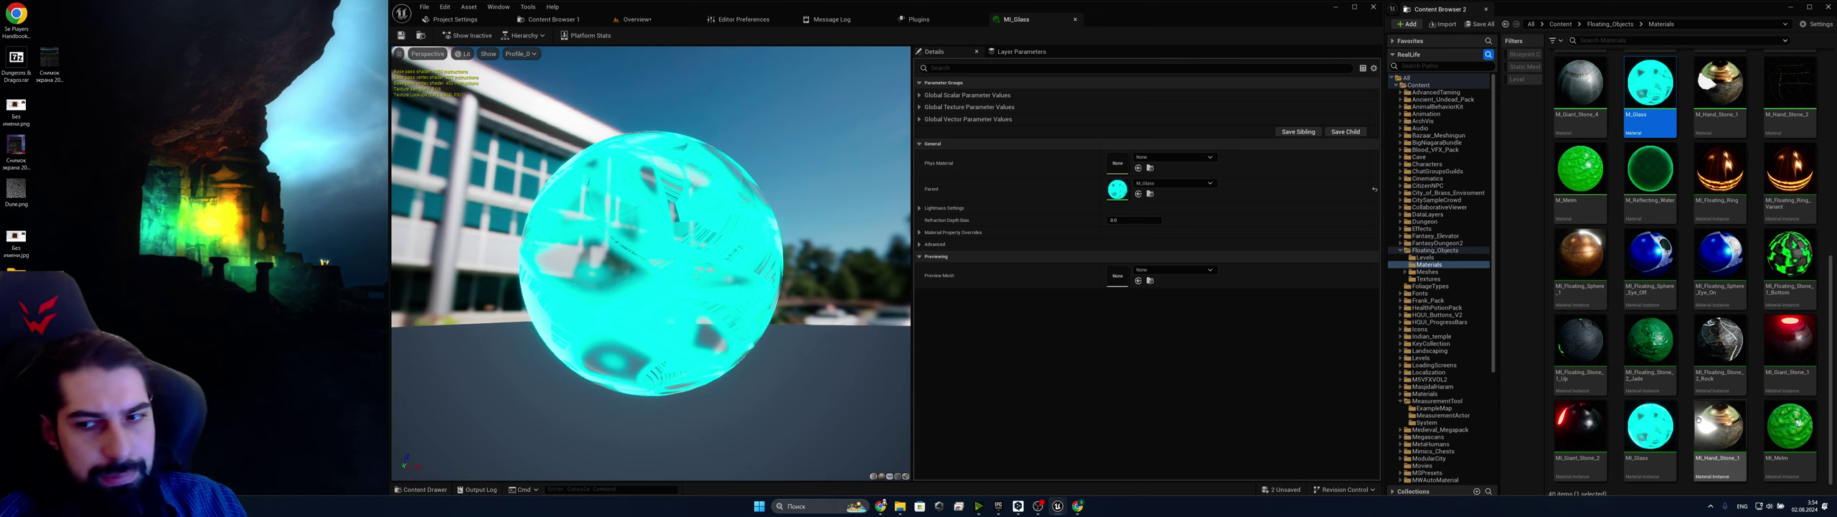
{"action": "left_click", "coordinate": [1650, 427]}
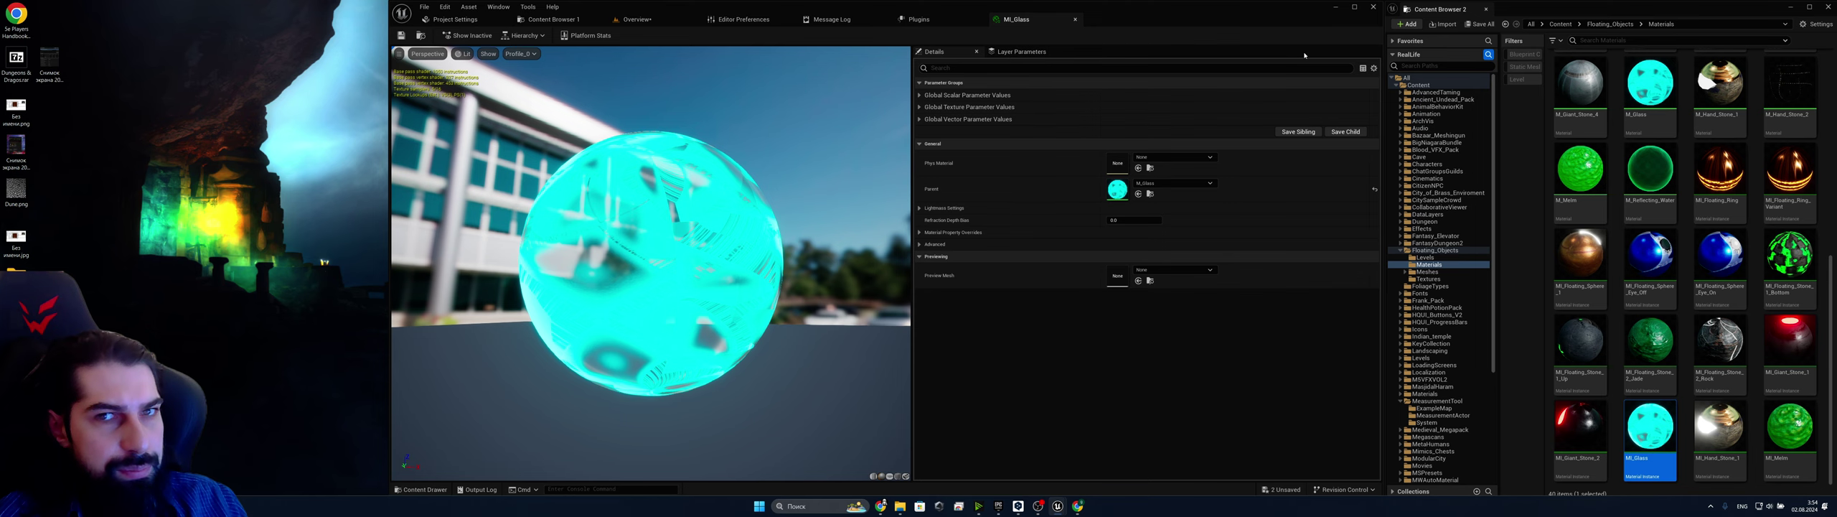
{"action": "left_click", "coordinate": [629, 25]}
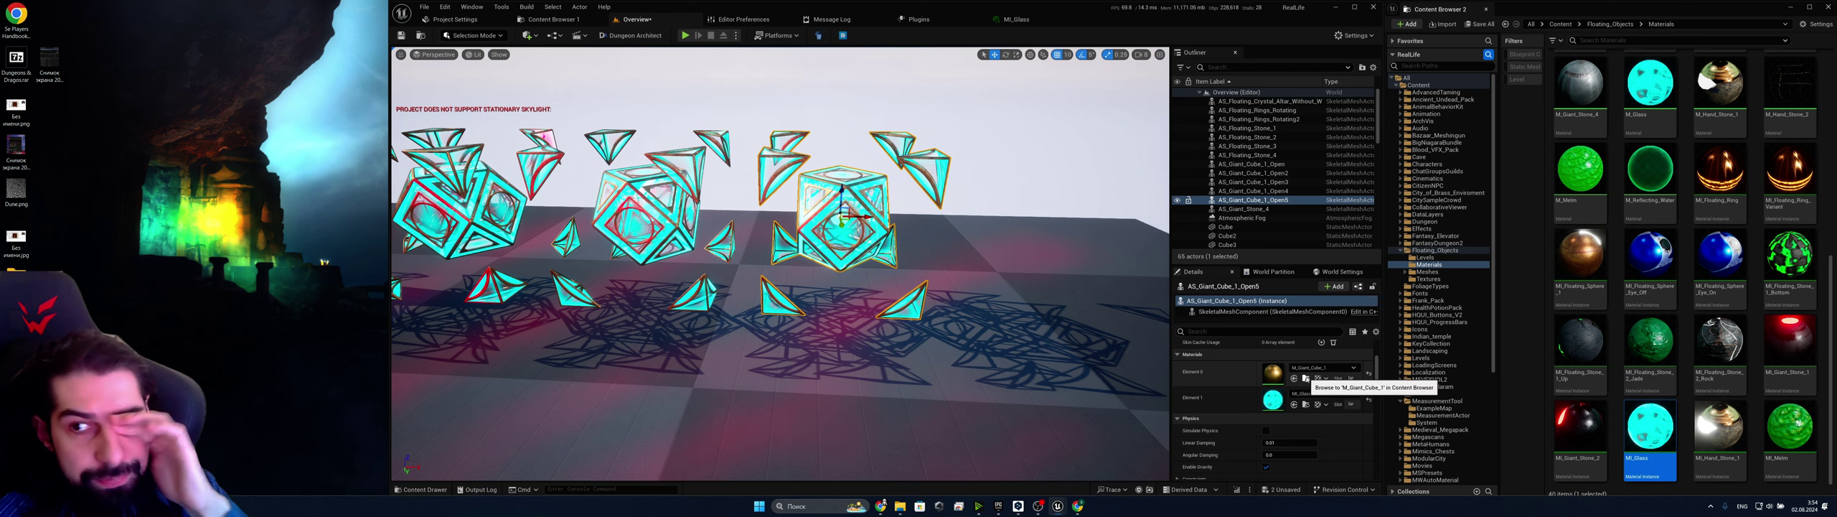
Show the giant cube's animation settings and capture a screen snip of its outliner entry and details
{"action": "scroll", "coordinate": [1184, 354], "scroll_direction": "up", "scroll_amount": 5}
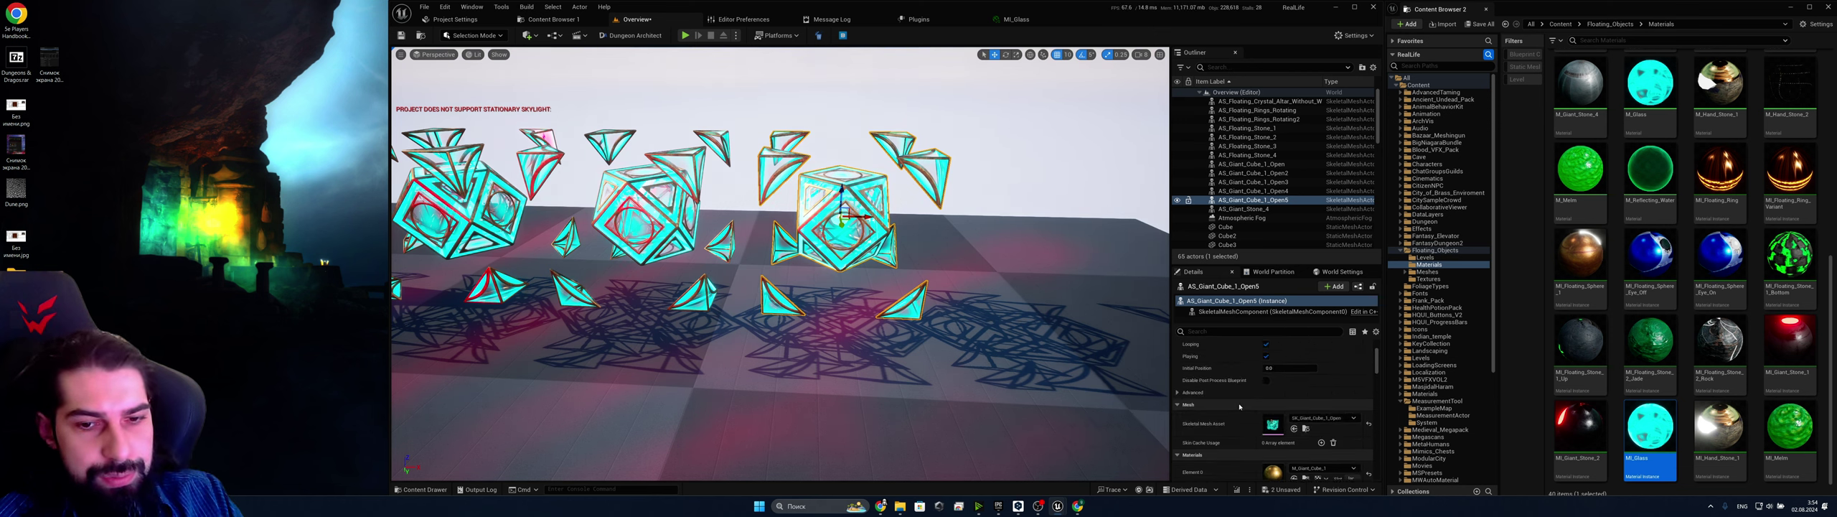
{"action": "scroll", "coordinate": [1240, 406], "scroll_direction": "up", "scroll_amount": 3}
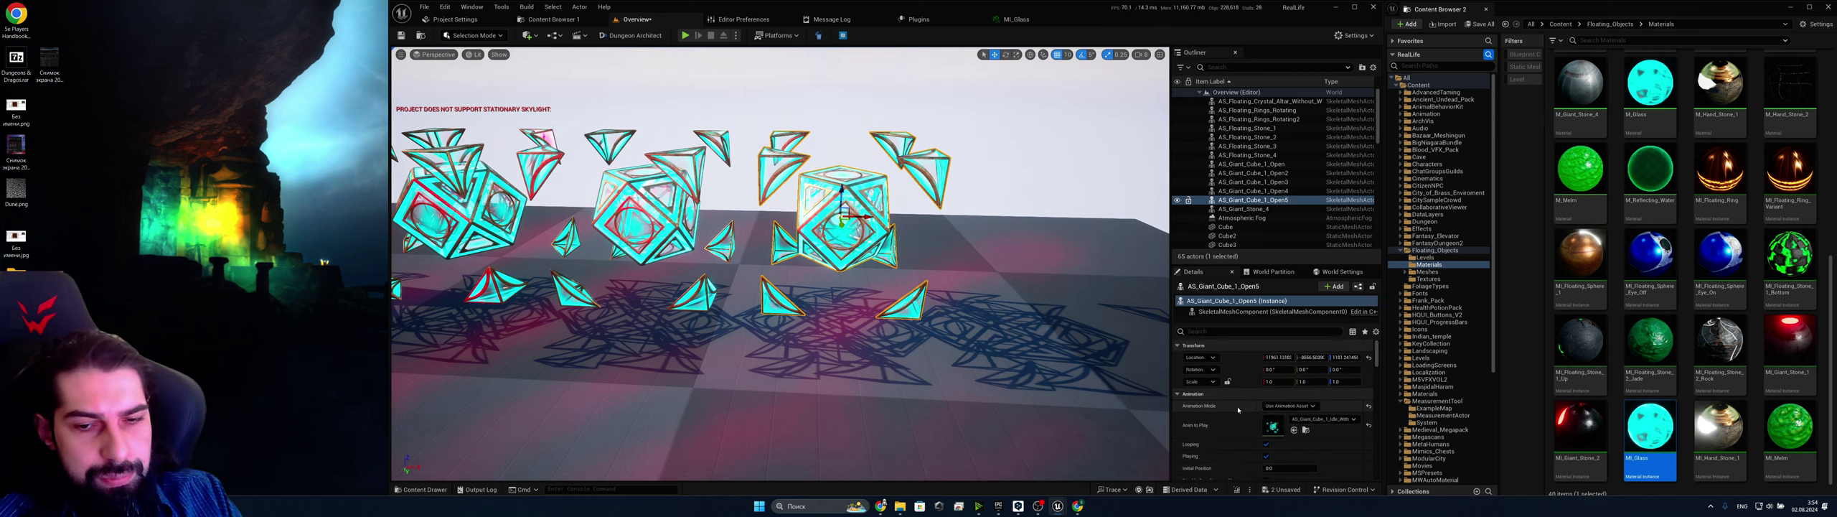
{"action": "scroll", "coordinate": [1238, 410], "scroll_direction": "down", "scroll_amount": 1}
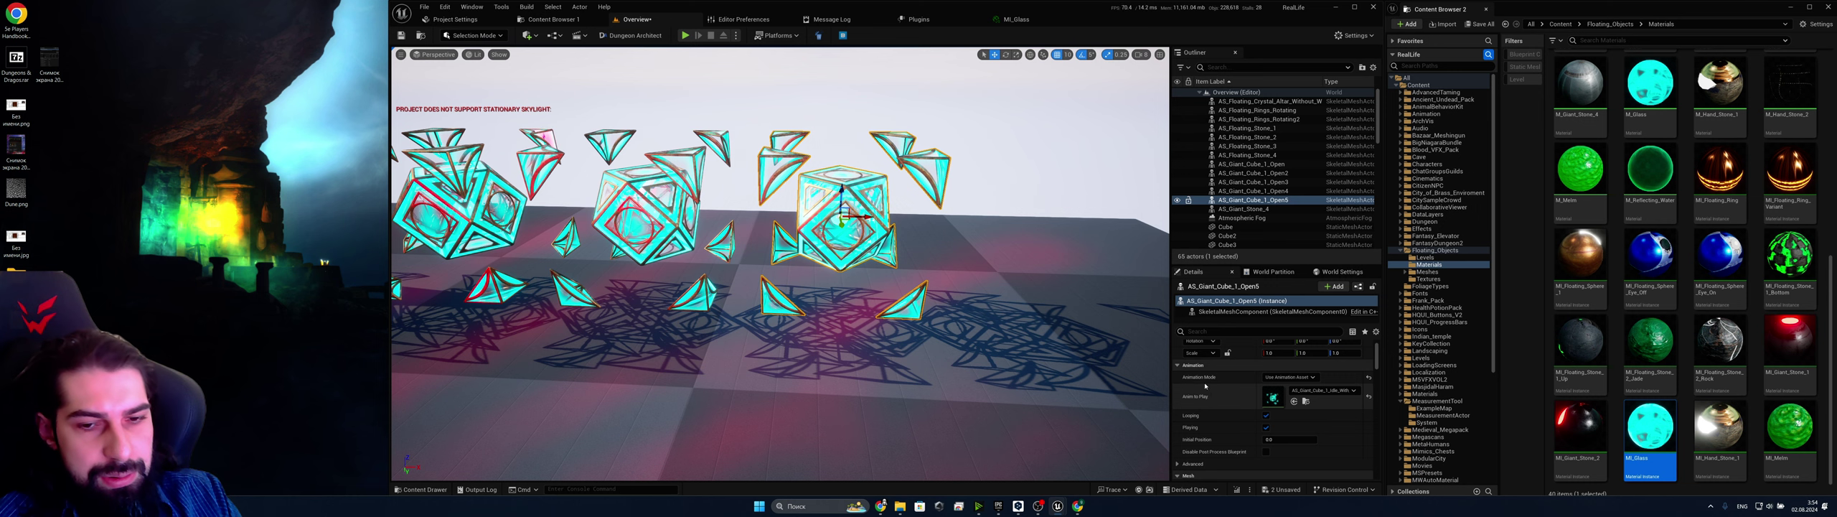
{"action": "key", "text": "super+shift+s"}
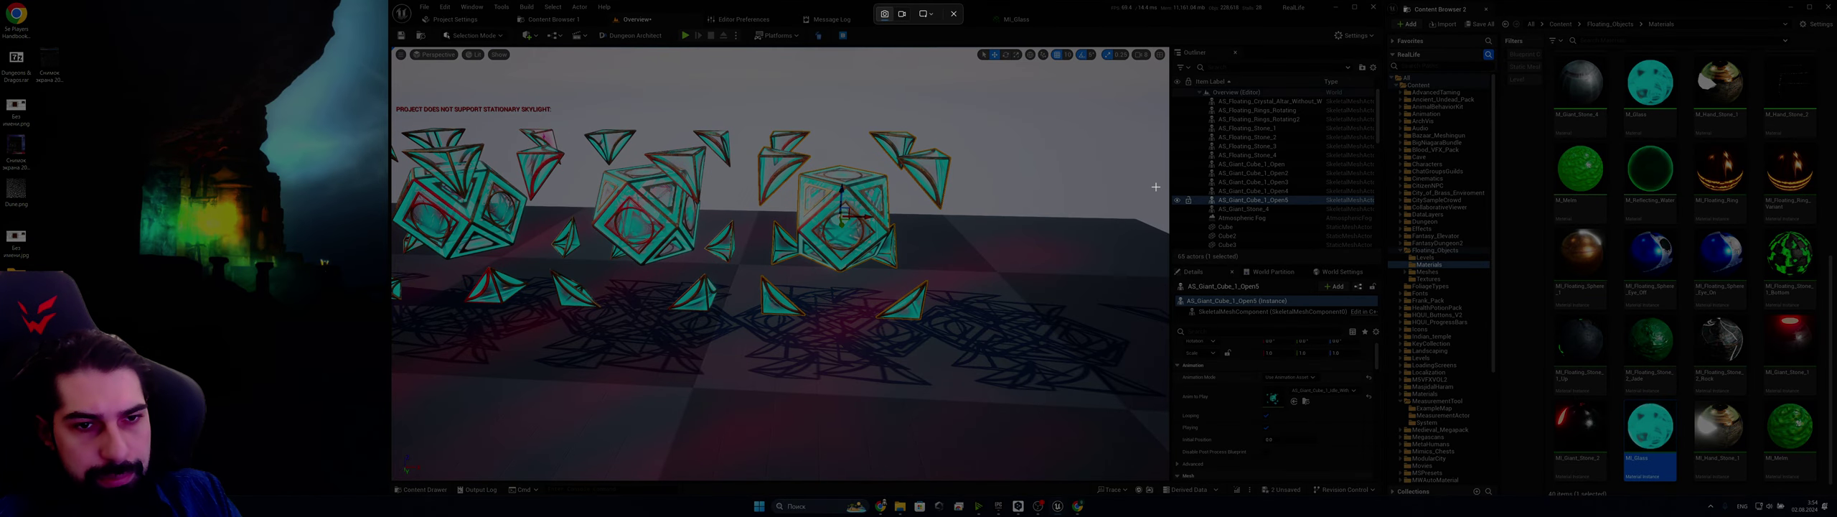
{"action": "left_click_drag", "start_coordinate": [1168, 194], "coordinate": [1375, 477]}
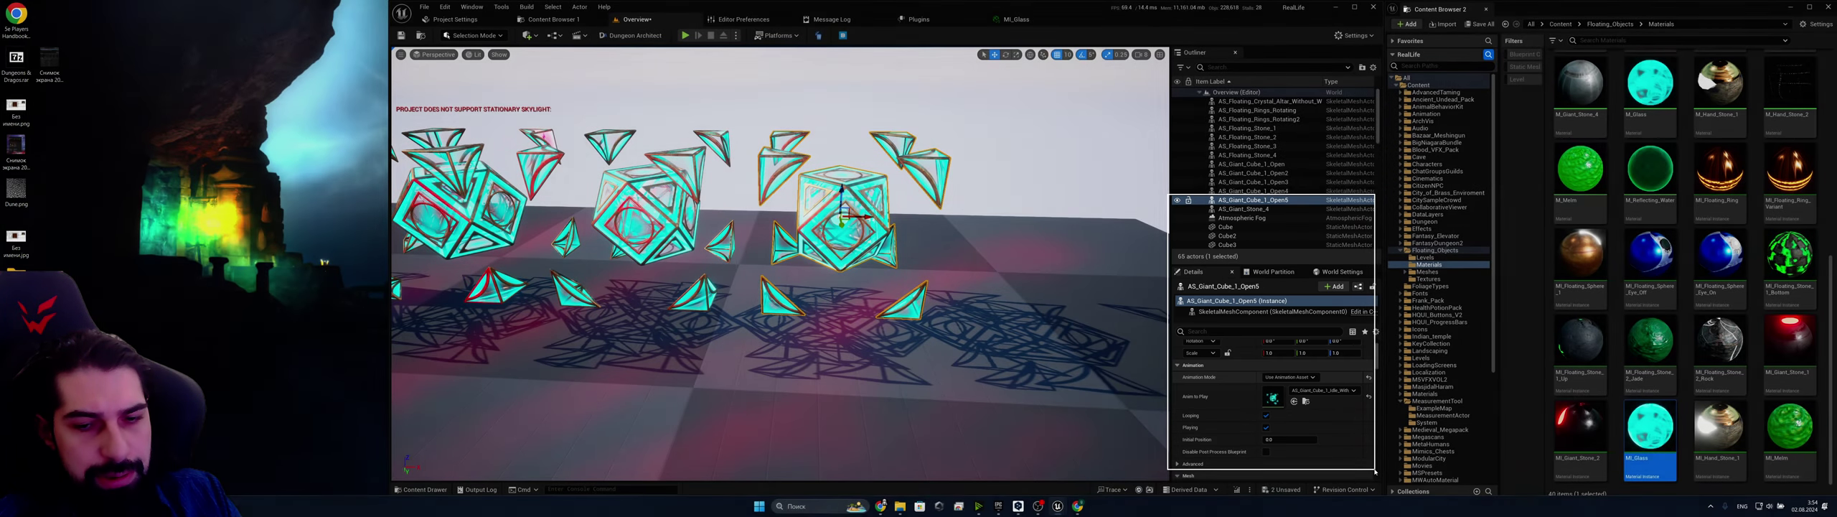
Open the captured snip and start saving it as a PNG in the desktop folder
{"action": "left_click", "coordinate": [1780, 463]}
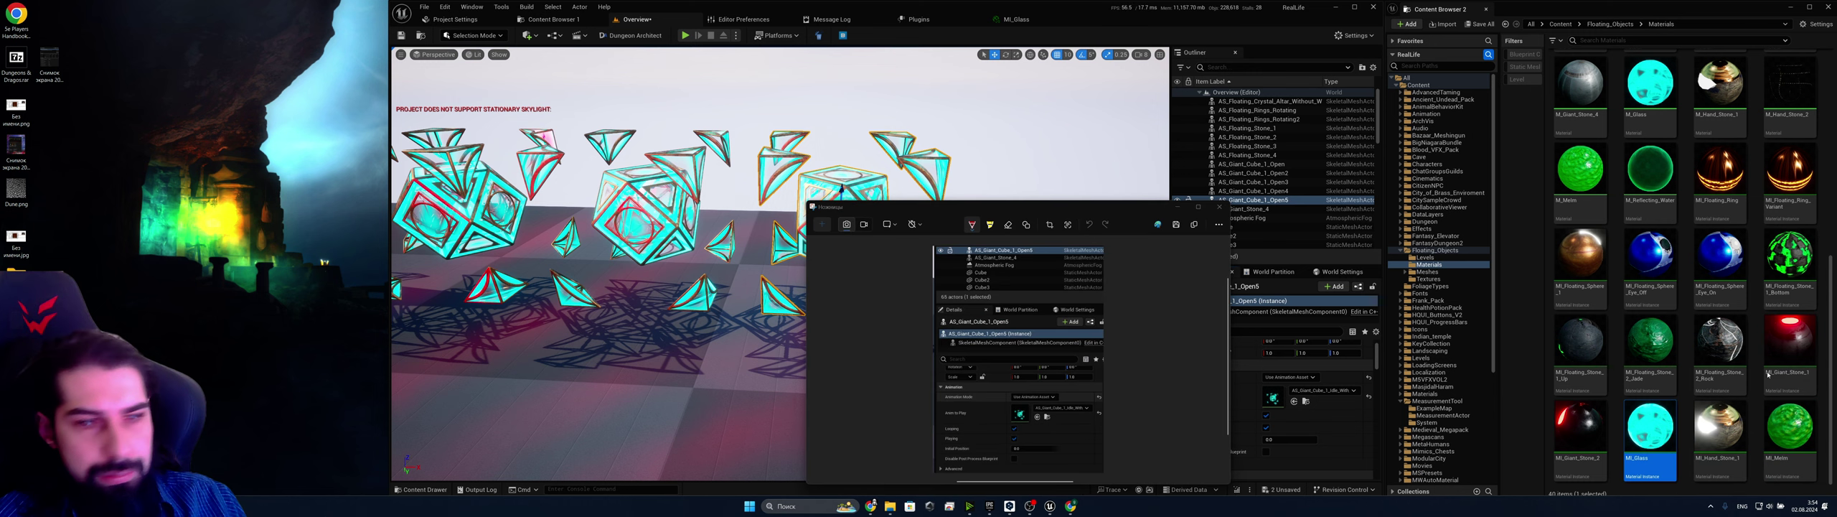
{"action": "left_click", "coordinate": [1177, 225]}
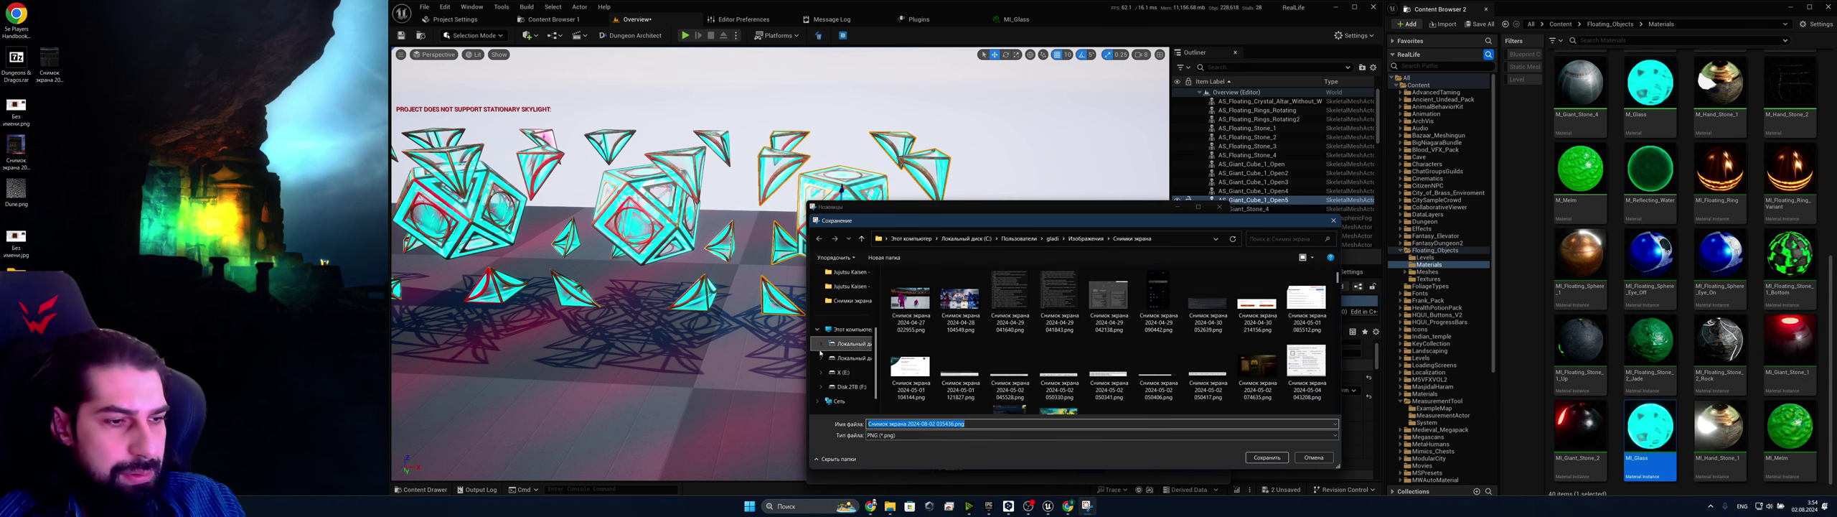
{"action": "scroll", "coordinate": [820, 353], "scroll_direction": "up", "scroll_amount": 3}
{"action": "left_click", "coordinate": [847, 317]}
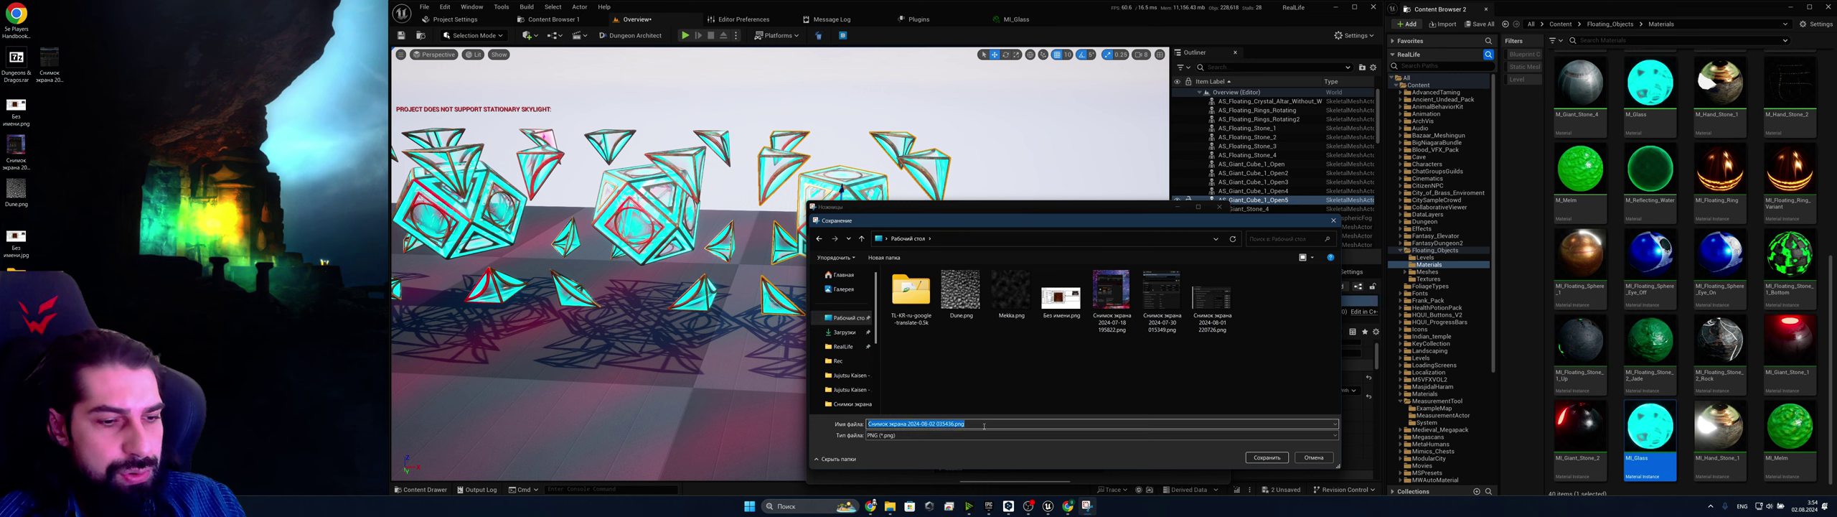
Save the current screenshot as a PNG on the desktop and return to the level editor
{"action": "left_click", "coordinate": [1267, 457]}
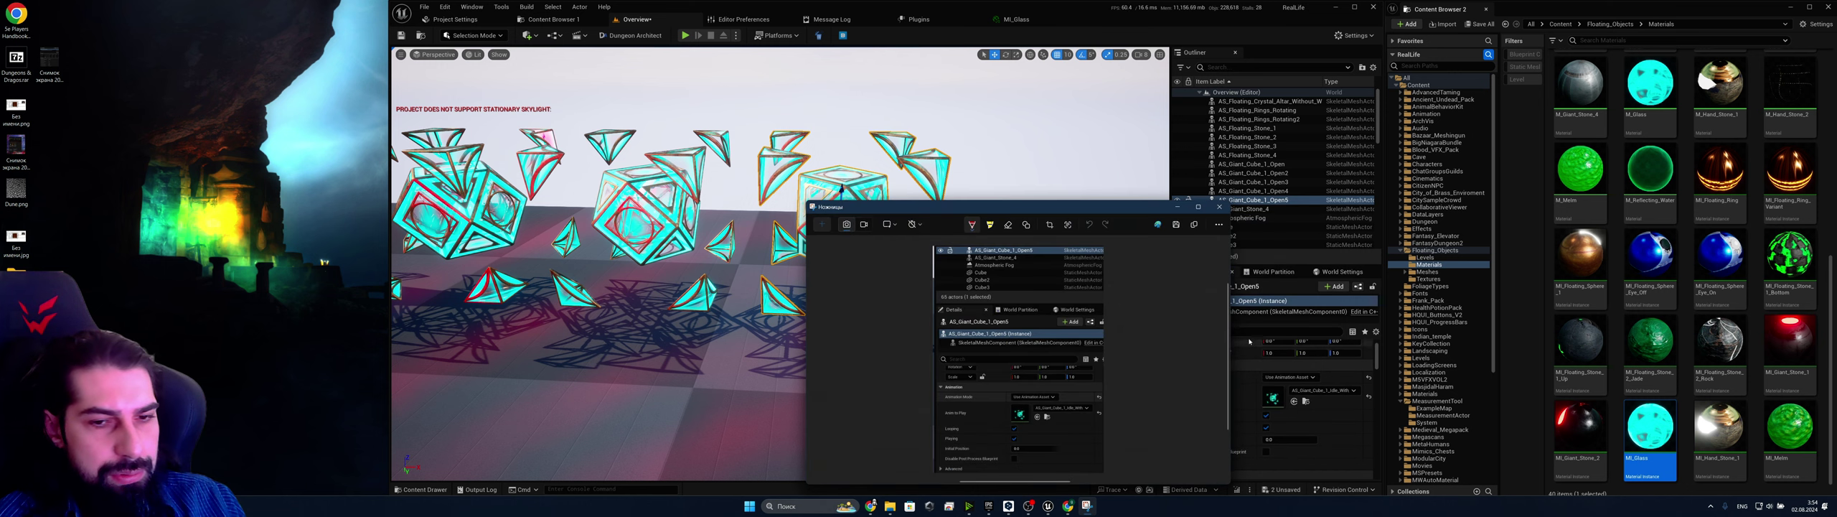
{"action": "left_click", "coordinate": [1252, 365]}
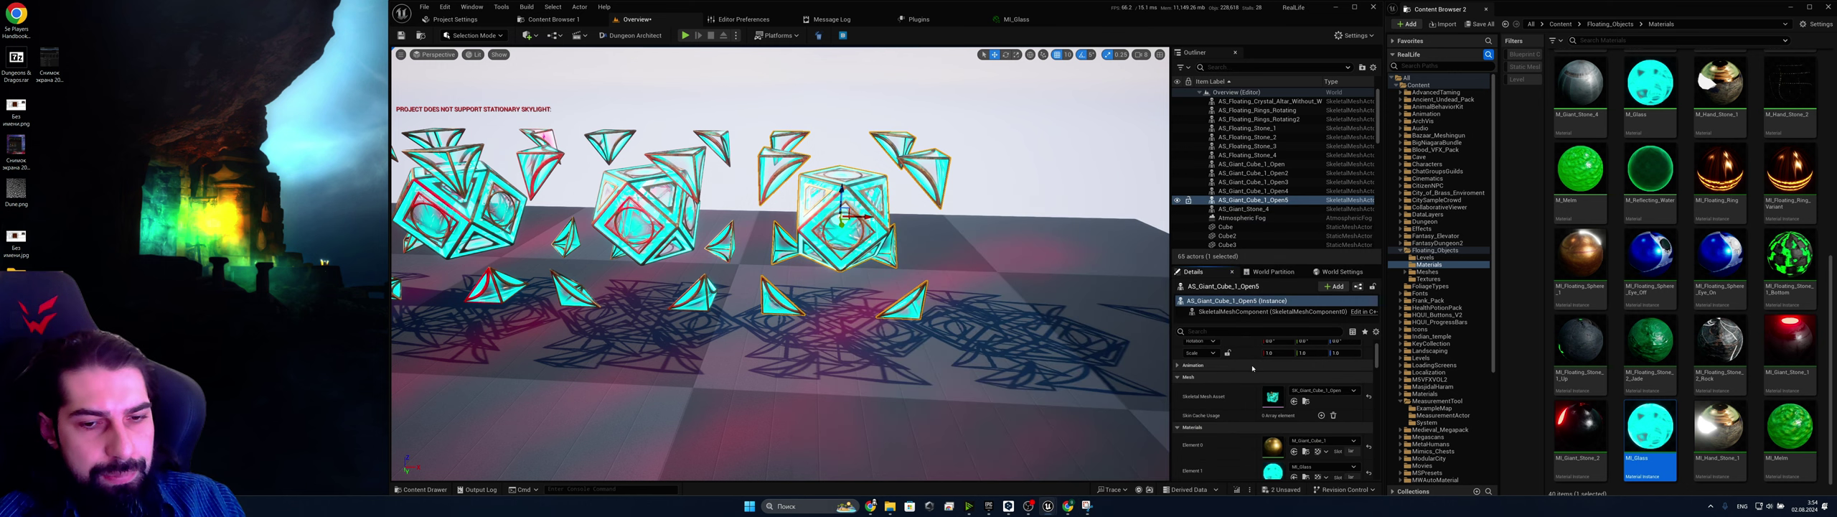
Capture a screenshot of the details of AS_Giant_Cube_1_Open5, including its mesh and material slots
{"action": "scroll", "coordinate": [1253, 368], "scroll_direction": "down", "scroll_amount": 3}
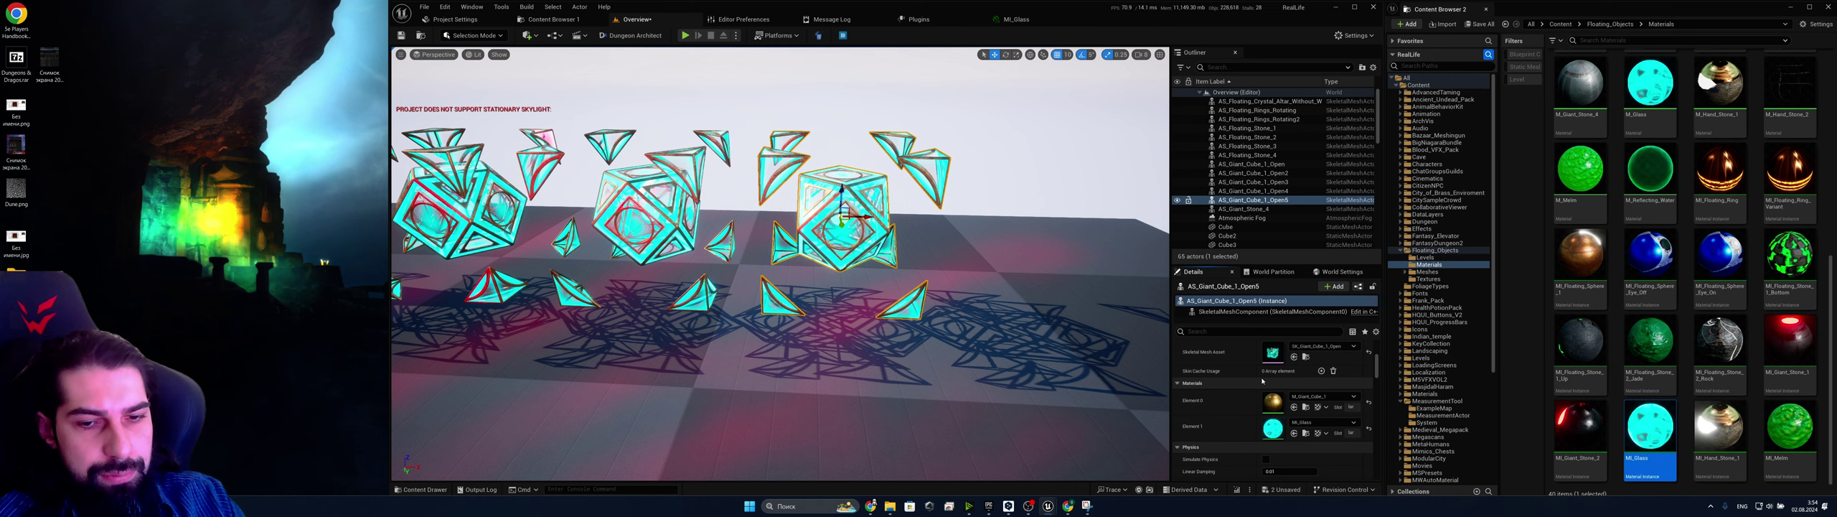
{"action": "scroll", "coordinate": [1219, 383], "scroll_direction": "up", "scroll_amount": 1}
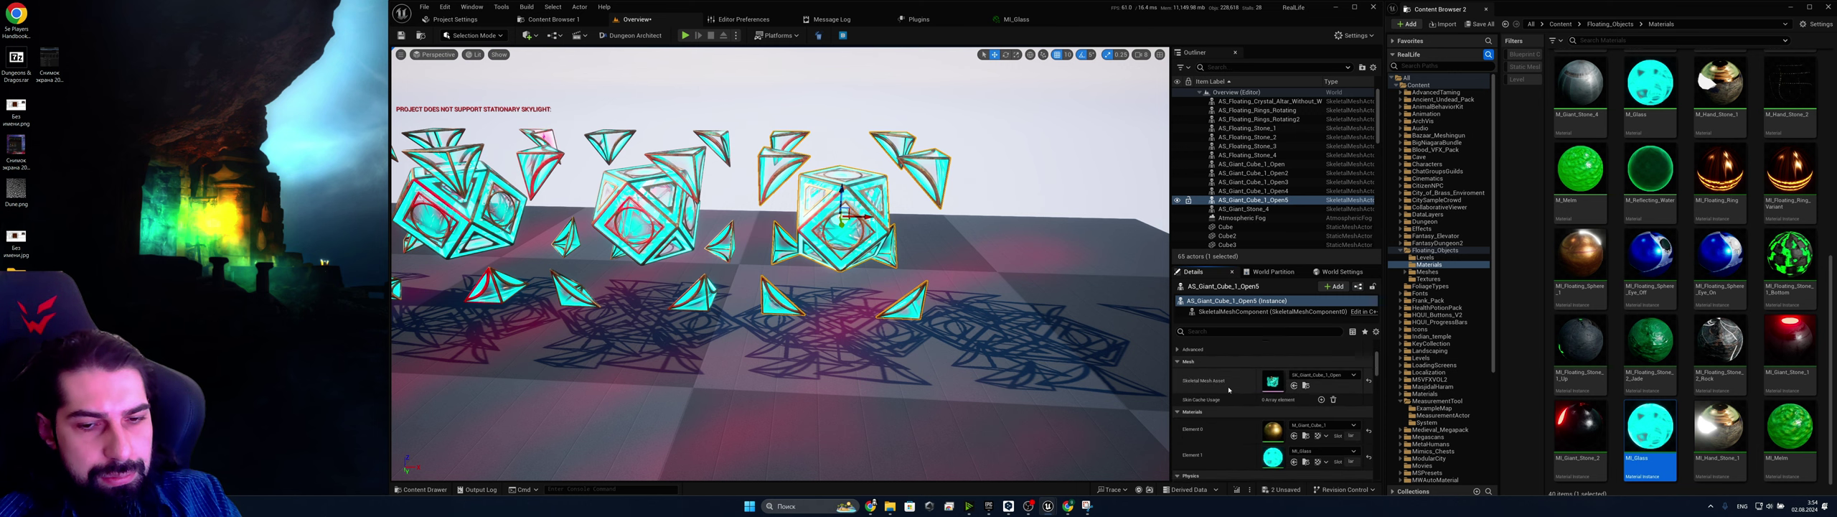
{"action": "scroll", "coordinate": [1228, 390], "scroll_direction": "up", "scroll_amount": 2}
{"action": "key", "text": "super+shift+s"}
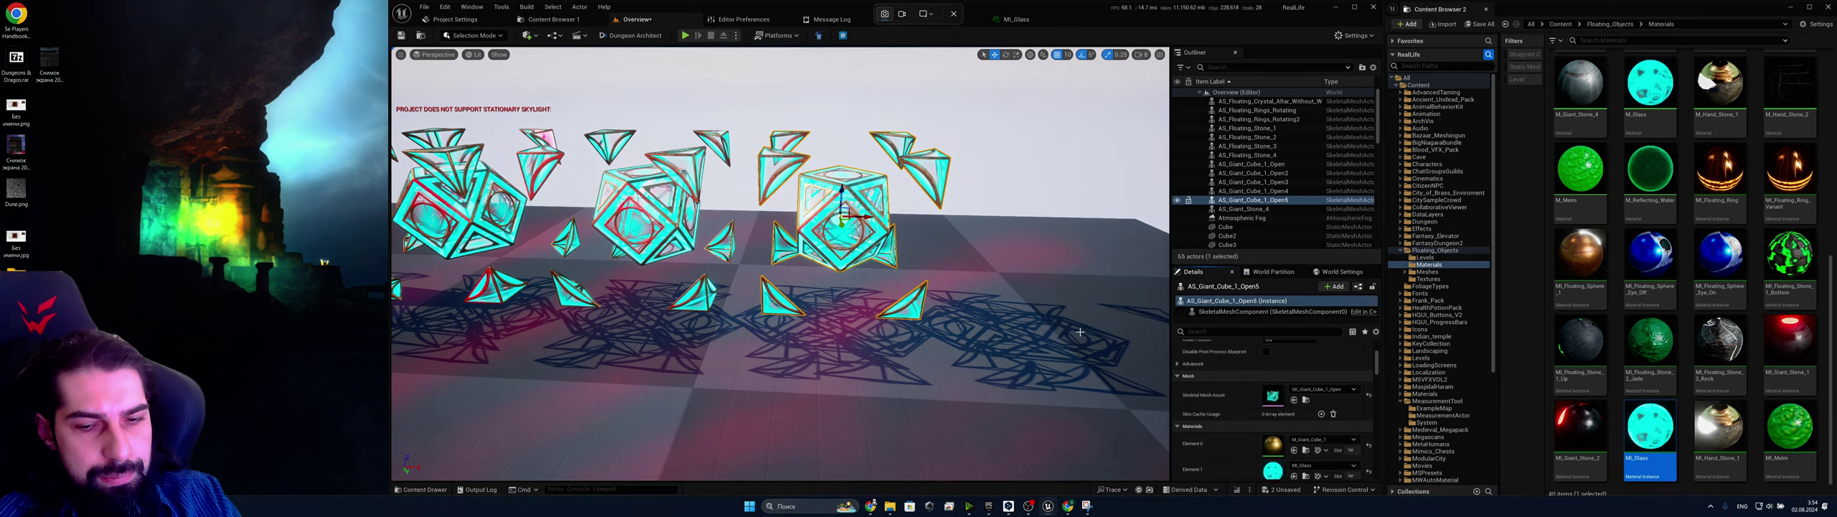
{"action": "left_click_drag", "start_coordinate": [1170, 290], "coordinate": [1372, 494]}
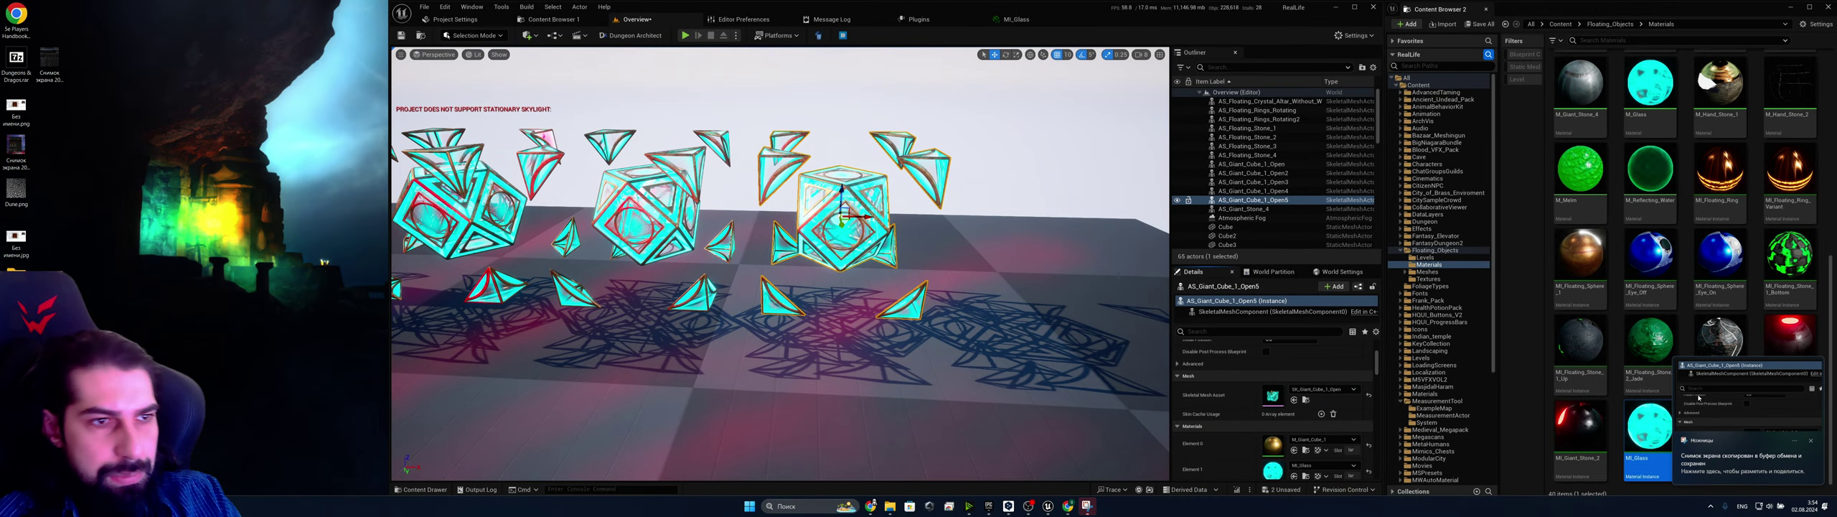
Save the new details capture as a PNG on the desktop and dismiss the snipping window
{"action": "left_click", "coordinate": [1091, 506]}
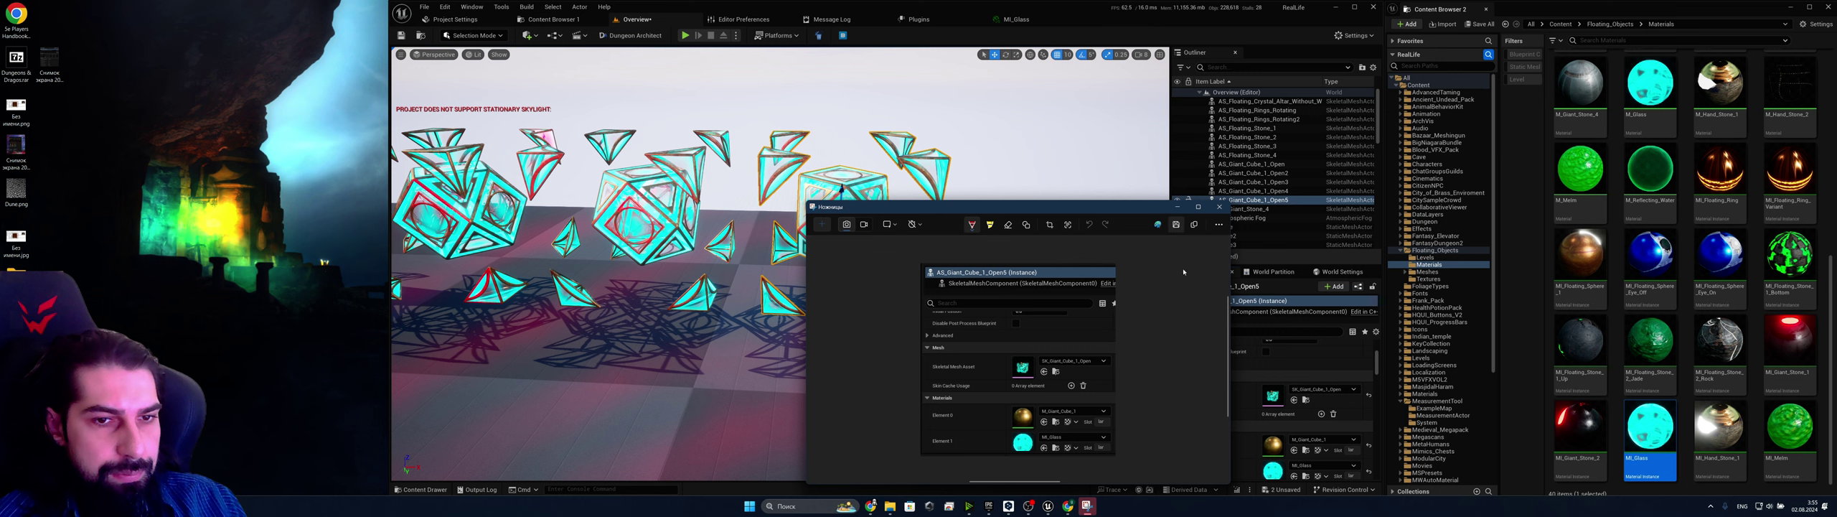
{"action": "key", "text": "ctrl+s"}
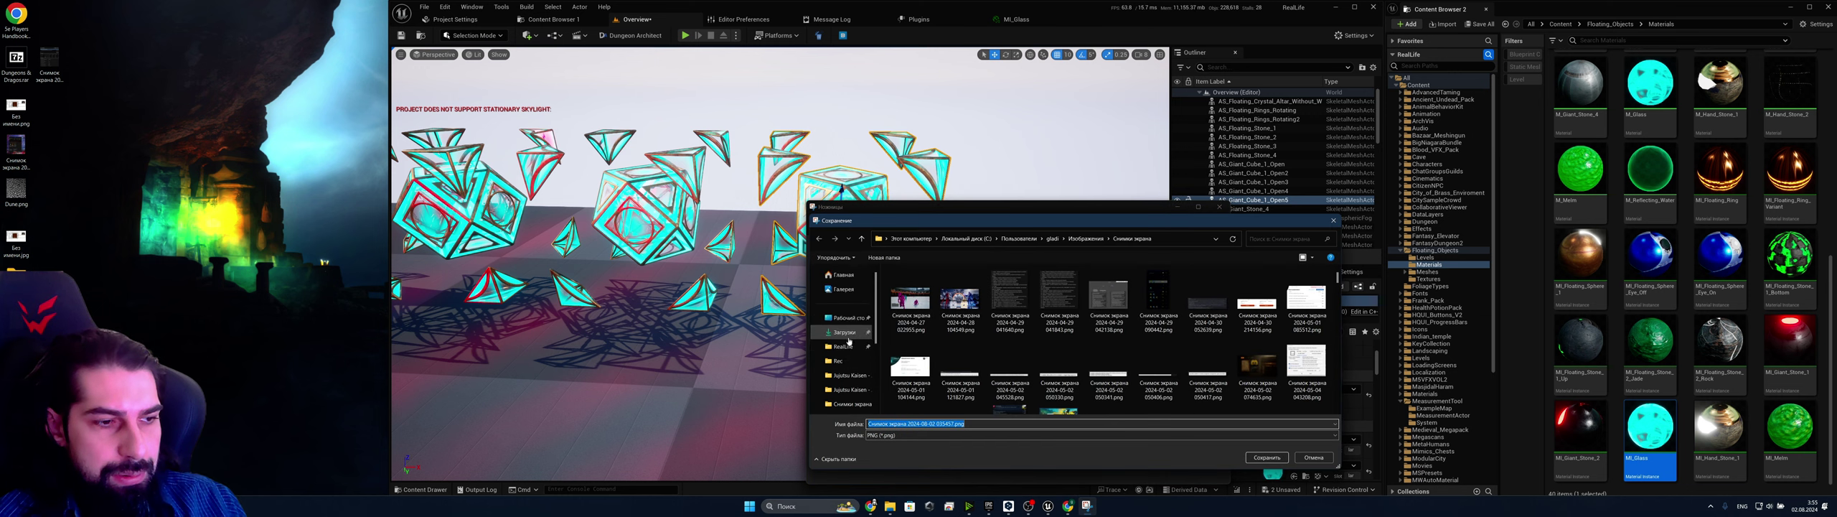
{"action": "left_click", "coordinate": [847, 317]}
{"action": "left_click", "coordinate": [1266, 457]}
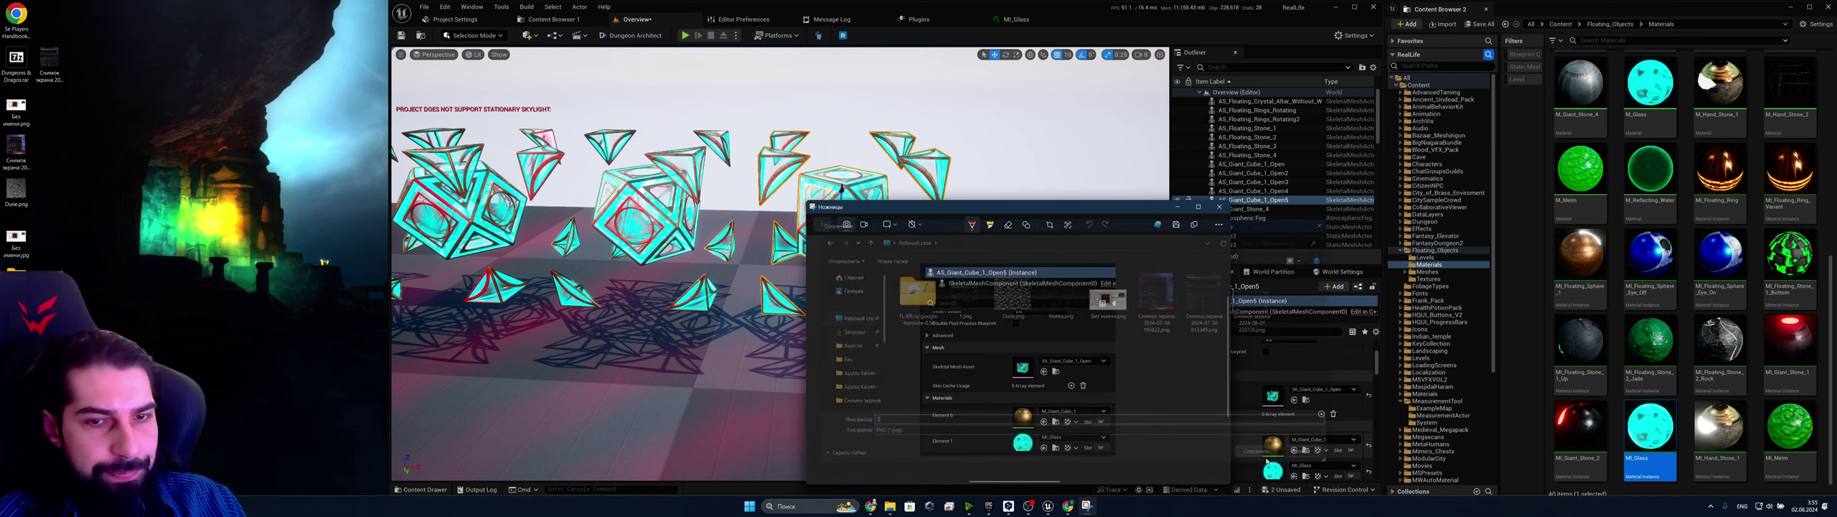
{"action": "left_click", "coordinate": [1178, 207]}
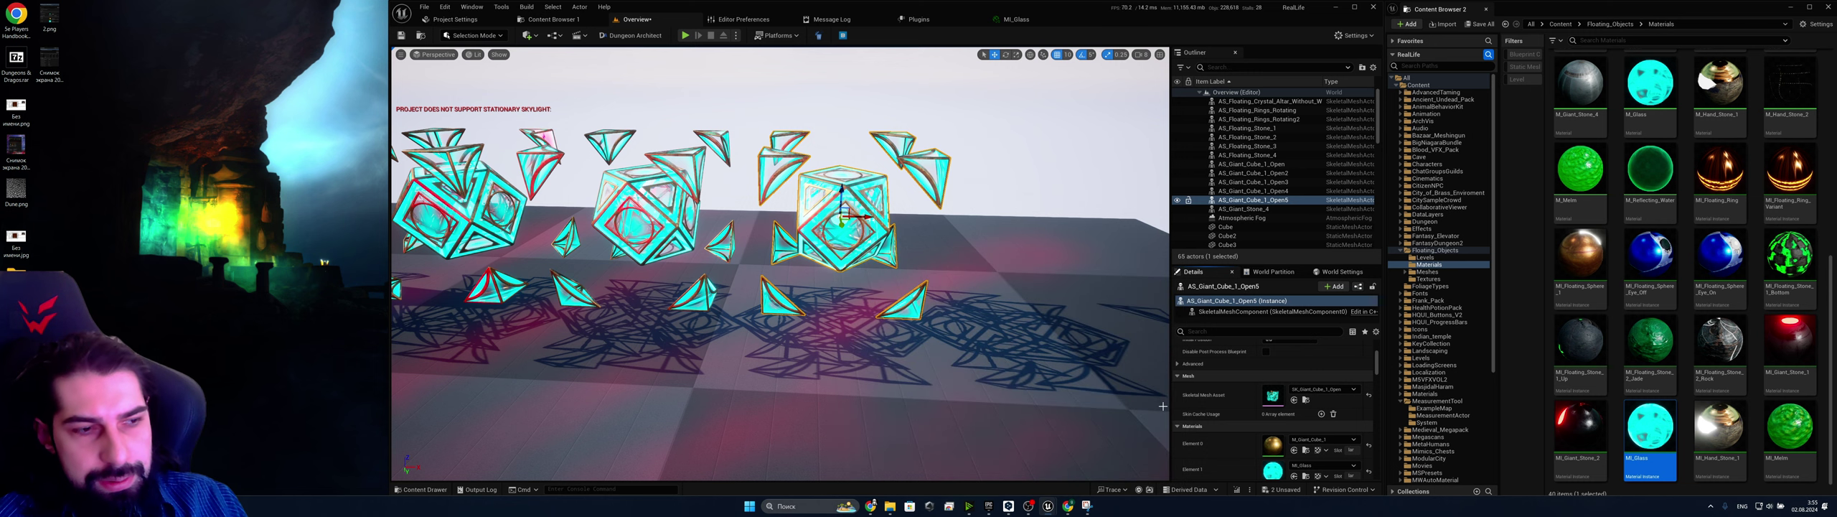
Open the MMORPG level from the Levels content folder without saving the modified content
{"action": "right_click_drag", "start_coordinate": [935, 279], "coordinate": [893, 283]}
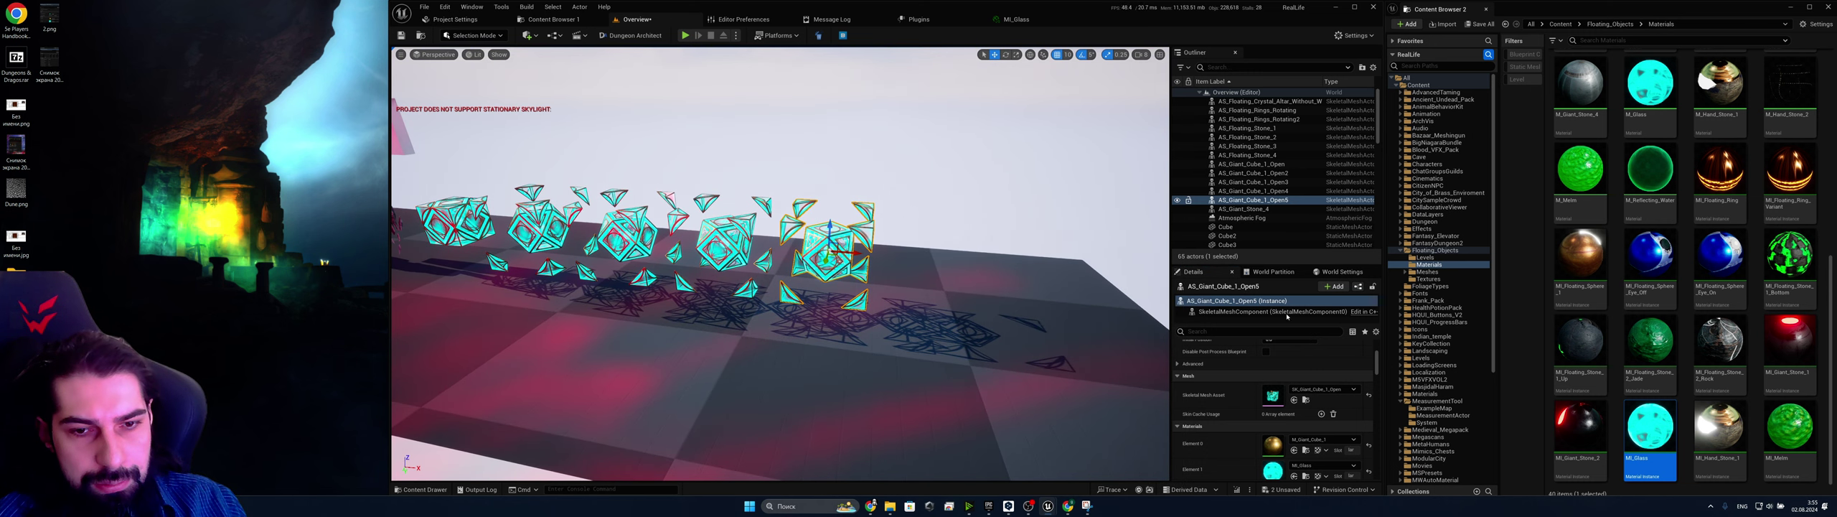
{"action": "left_click", "coordinate": [1246, 199]}
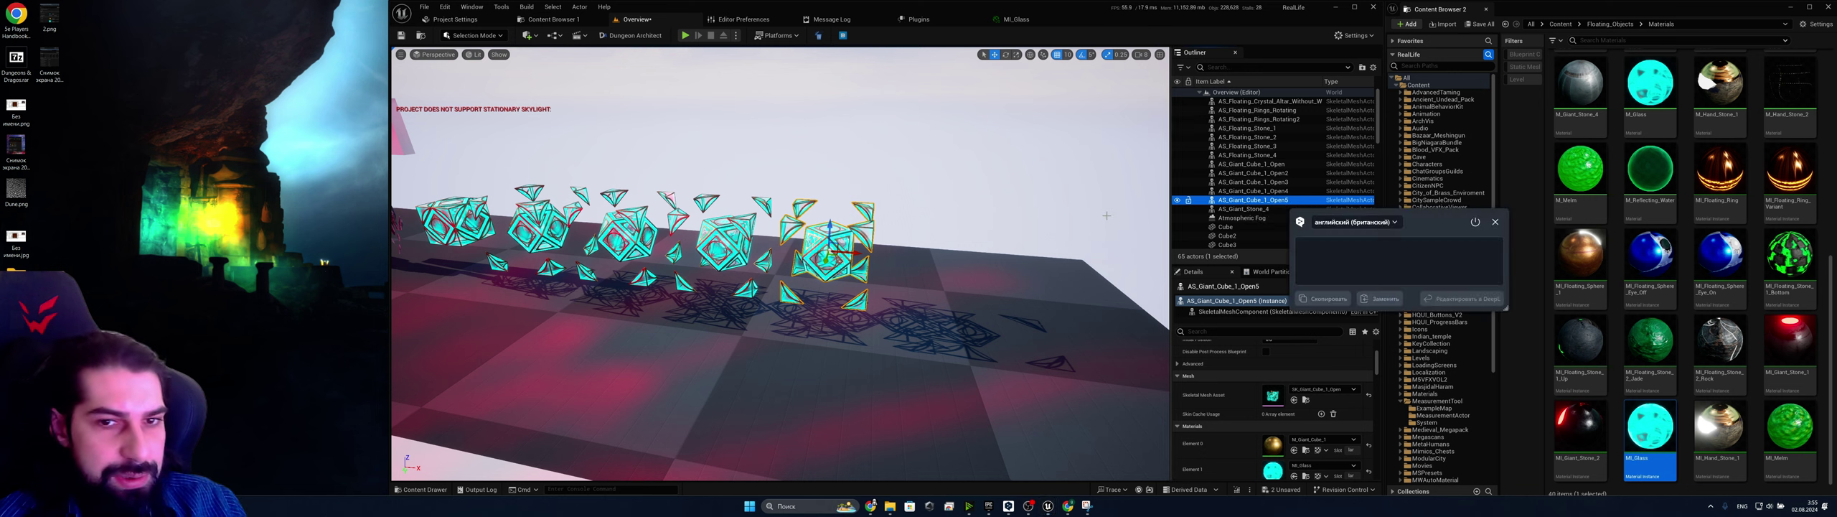
{"action": "key", "text": "ctrl+space"}
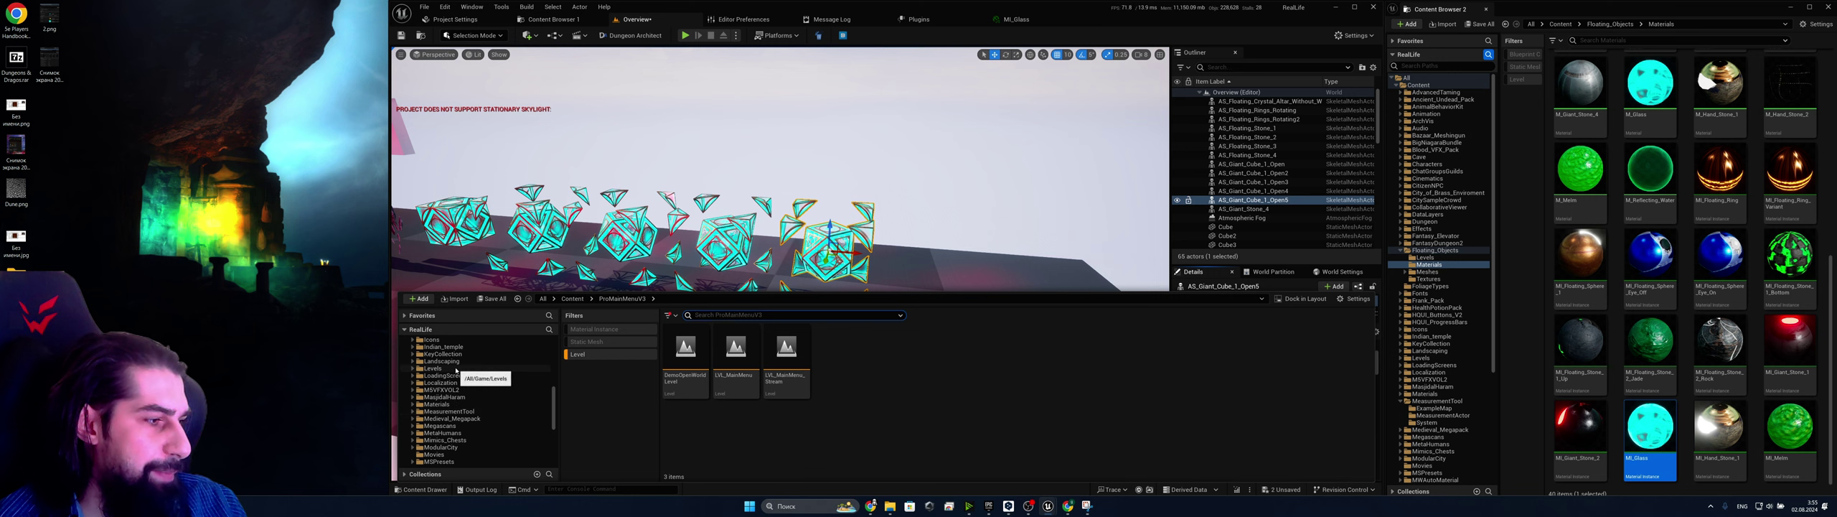
{"action": "left_click", "coordinate": [445, 368]}
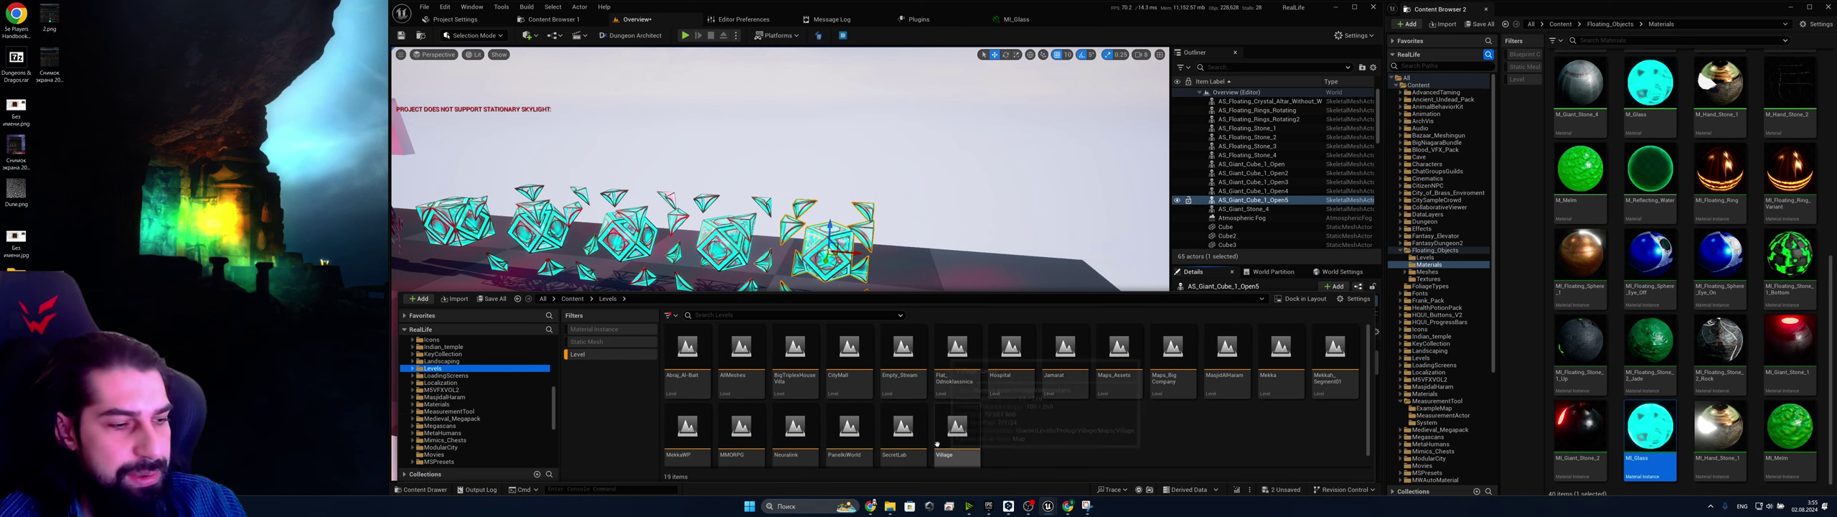
{"action": "double_click", "coordinate": [741, 431]}
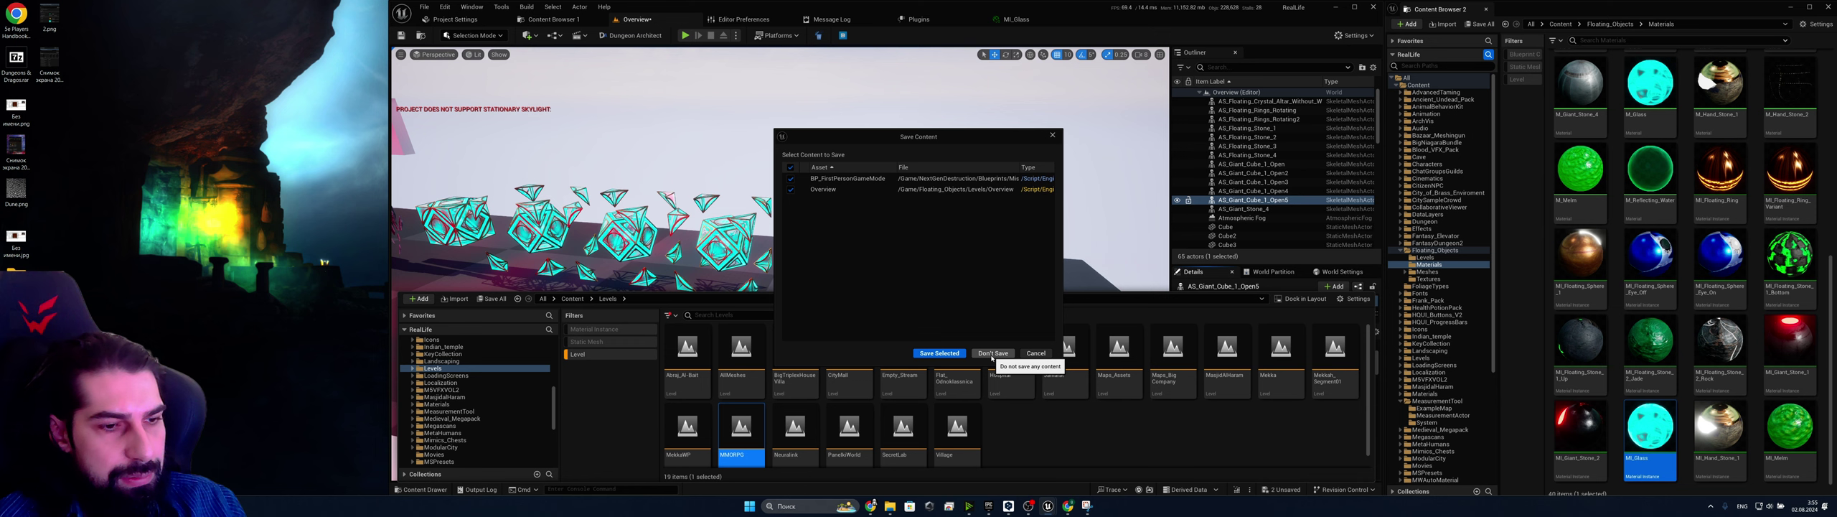
{"action": "left_click", "coordinate": [993, 353]}
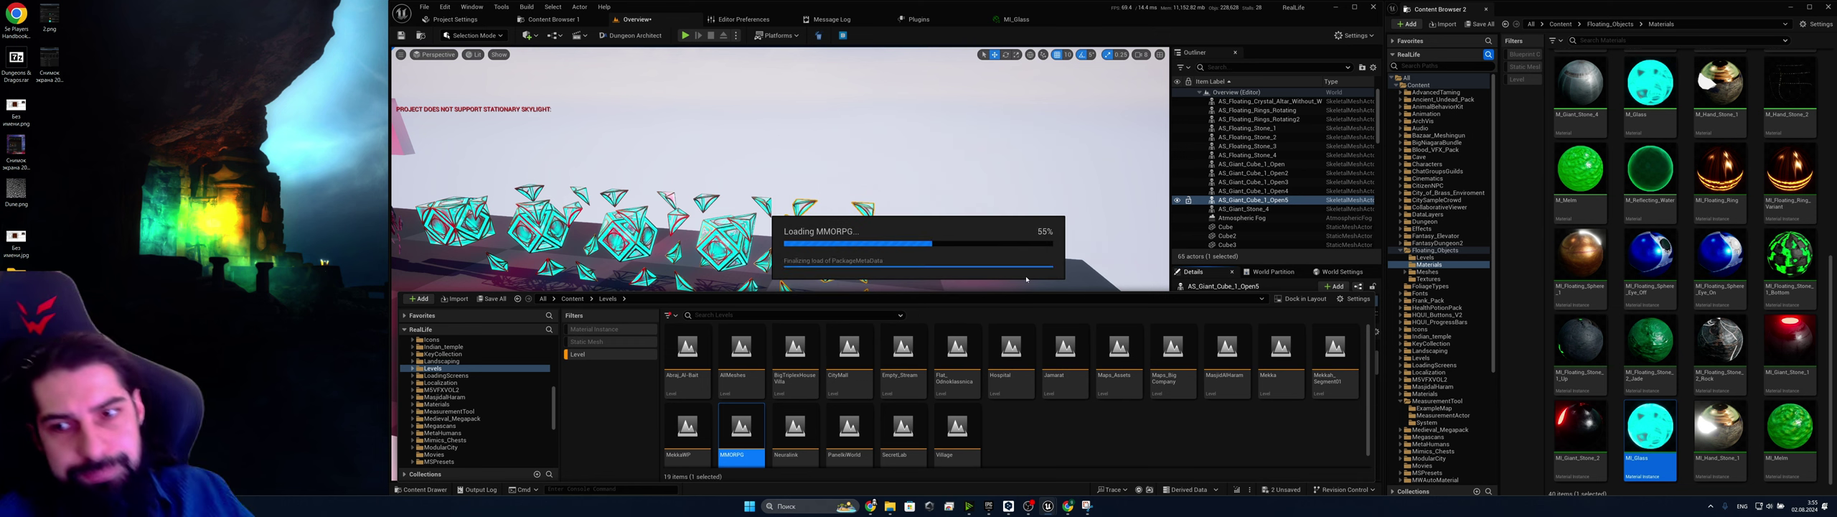
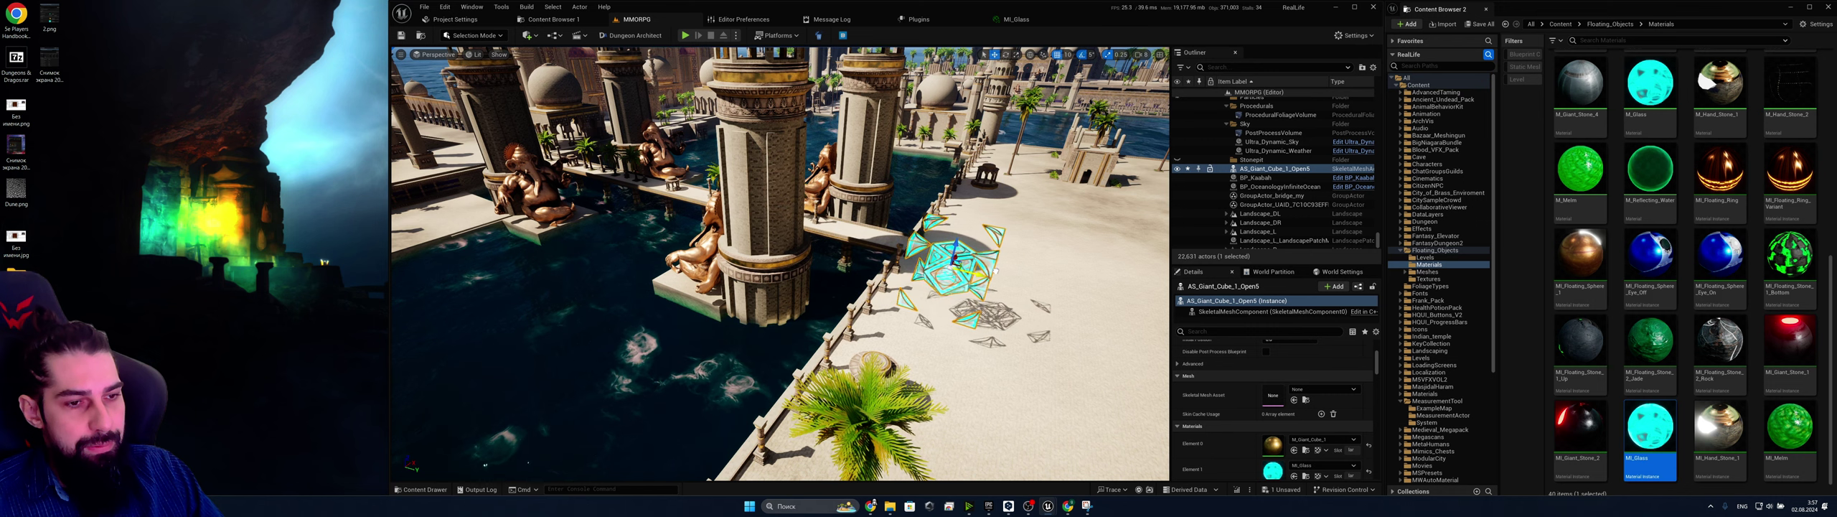
Focus on AS_Giant_Cube_1_Open5 and set the engine scalability groups to Low
{"action": "key", "text": "f"}
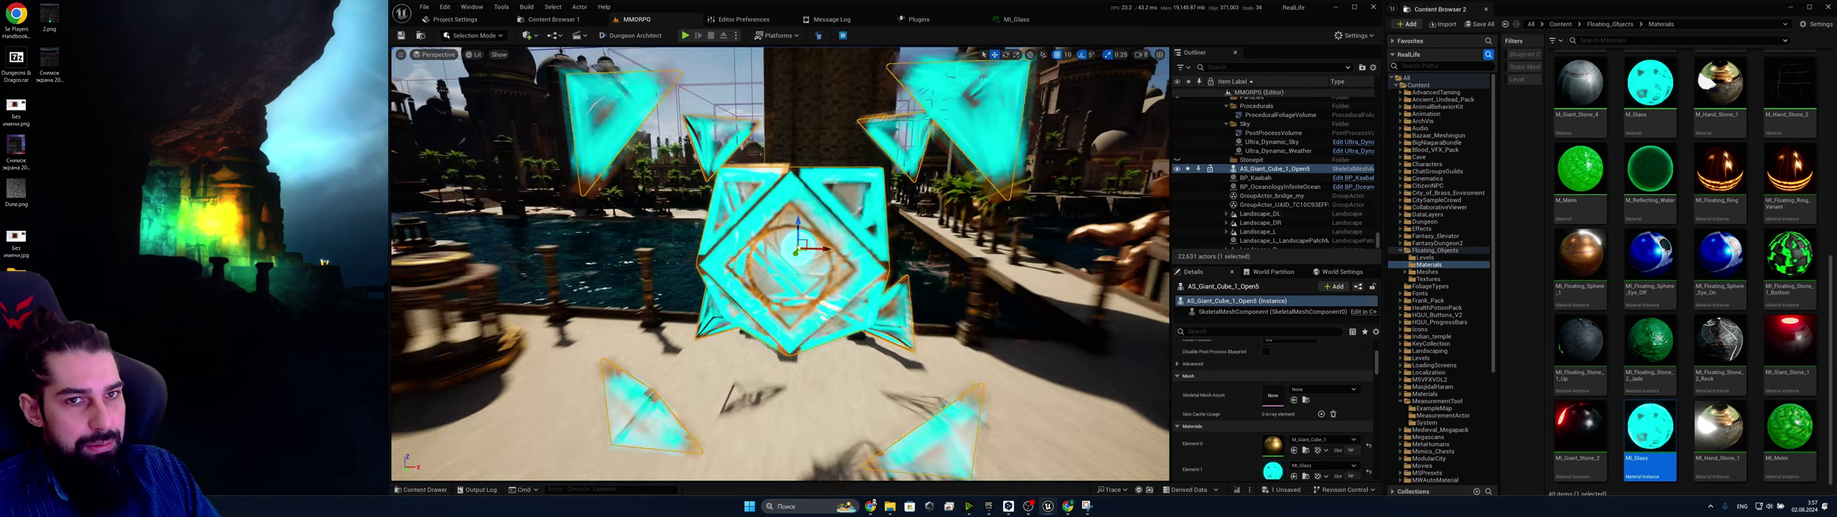
{"action": "left_click", "coordinate": [1353, 35]}
{"action": "mouse_move", "coordinate": [1407, 189]}
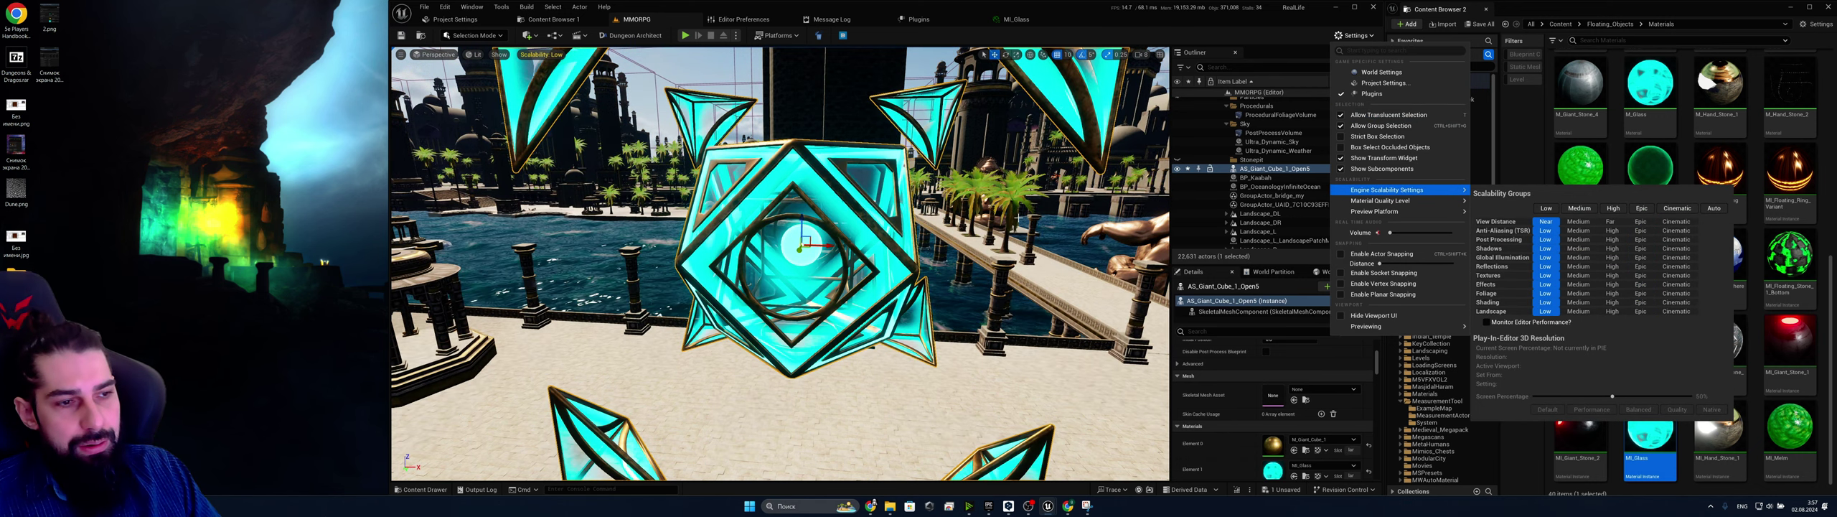
Locate the source asset of AS_Giant_Cube_1_Open5 in the content folders and refocus on the placed cube
{"action": "key", "text": "s"}
{"action": "right_click_drag", "start_coordinate": [1137, 234], "coordinate": [879, 252]}
{"action": "key", "text": "d"}
{"action": "key", "text": "d"}
{"action": "key", "text": "w"}
{"action": "key", "text": "s"}
{"action": "key", "text": "d"}
{"action": "key", "text": "e"}
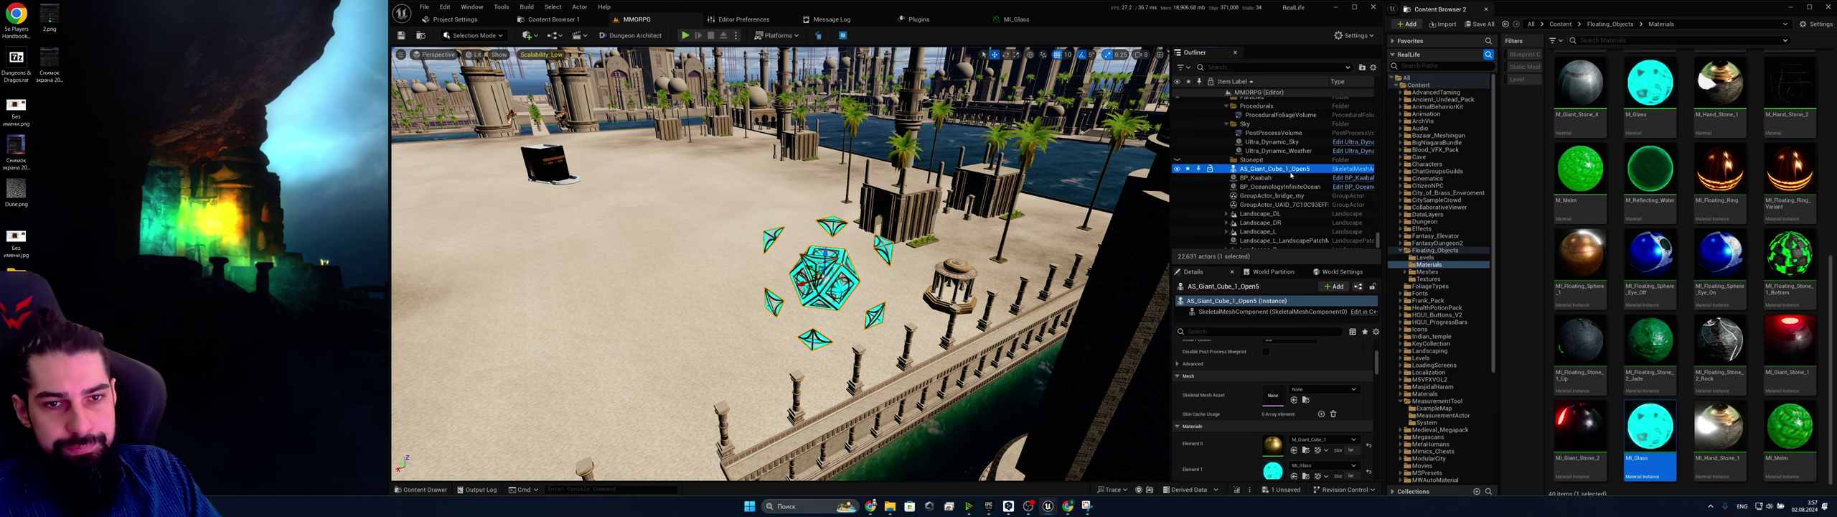
{"action": "right_click", "coordinate": [1292, 174]}
{"action": "left_click", "coordinate": [1359, 242]}
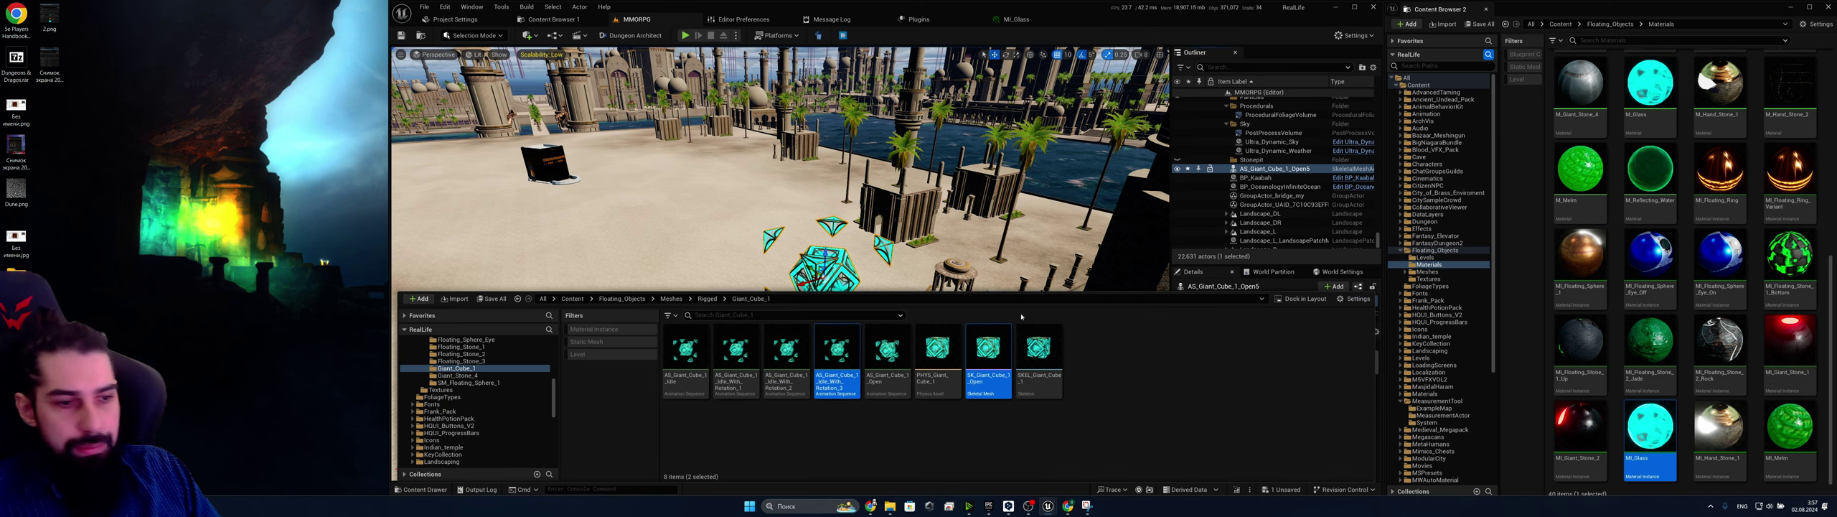
{"action": "mouse_move", "coordinate": [875, 512]}
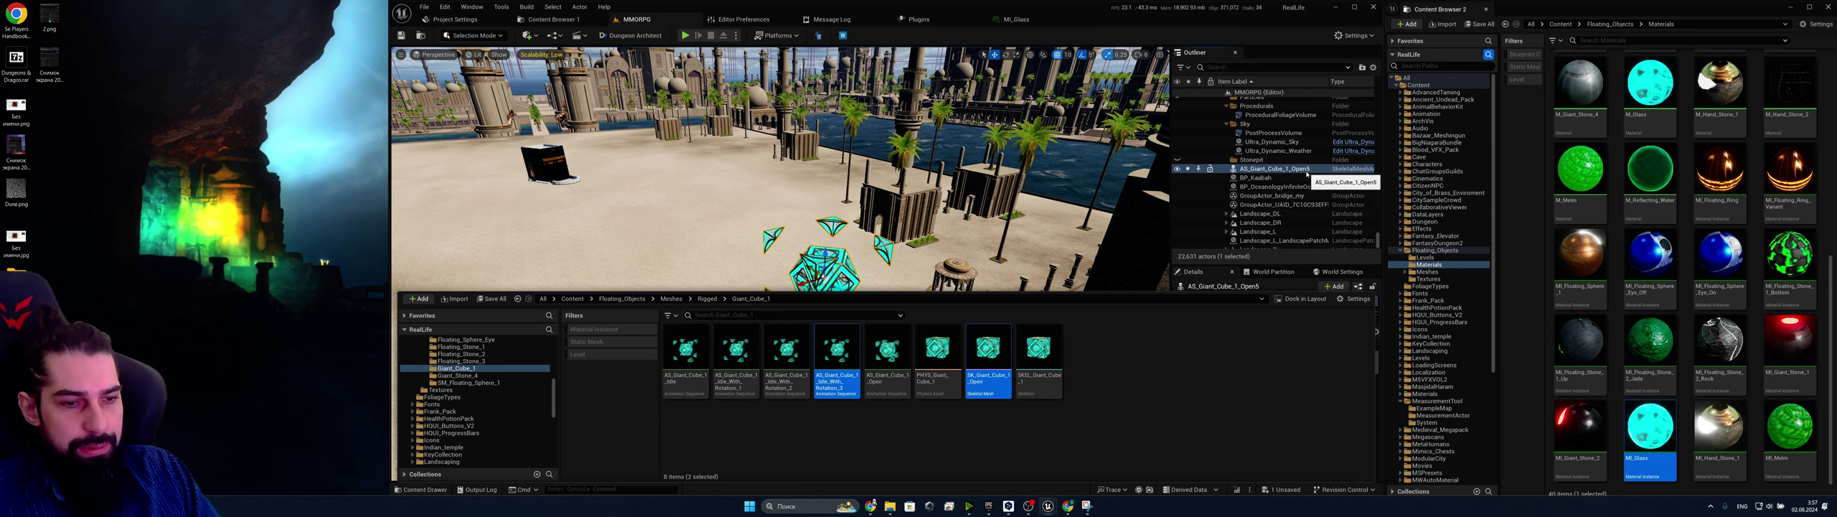
{"action": "double_click", "coordinate": [1306, 172]}
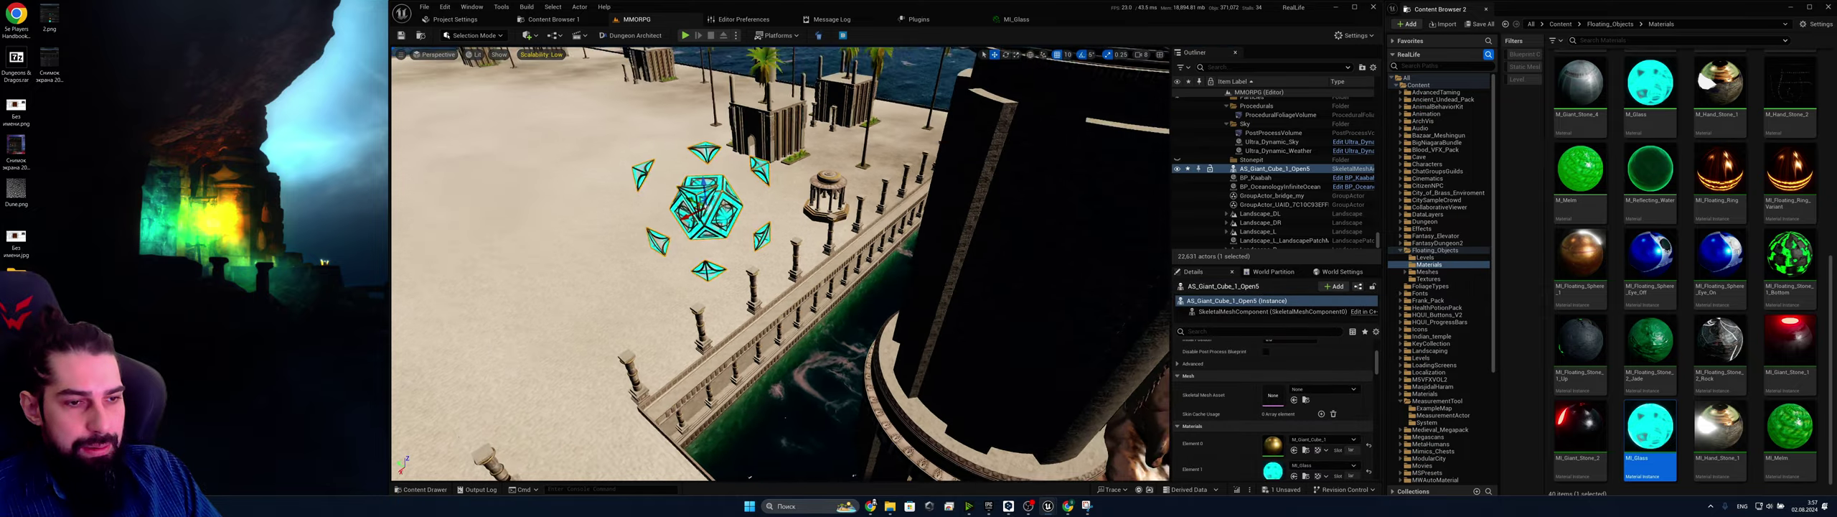
Select the SM_floor_small pieces around the bronze statues by the water and toggle their visibility
{"action": "key", "text": "w"}
{"action": "mouse_move", "coordinate": [780, 264]}
{"action": "right_mouse_down"}
{"action": "mouse_move", "coordinate": [804, 267]}
{"action": "mouse_move", "coordinate": [761, 259]}
{"action": "mouse_move", "coordinate": [772, 276]}
{"action": "right_mouse_up"}
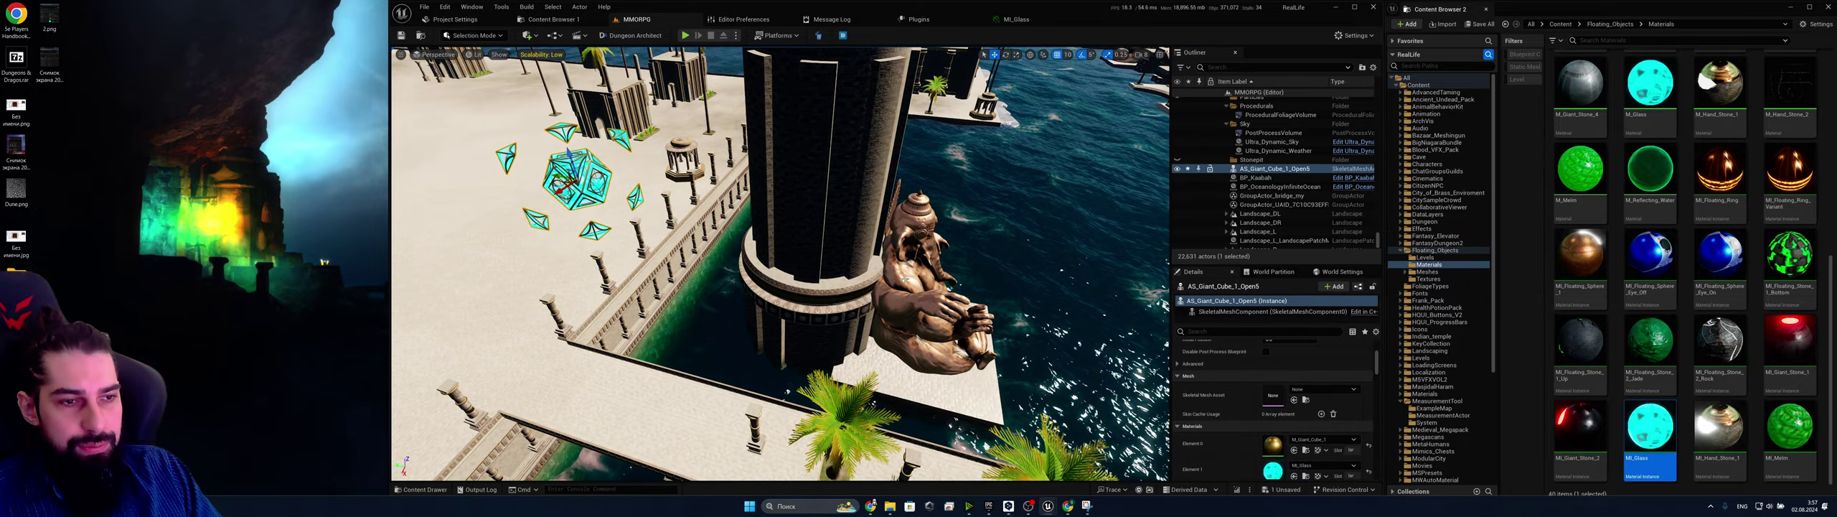
{"action": "left_click", "coordinate": [905, 279]}
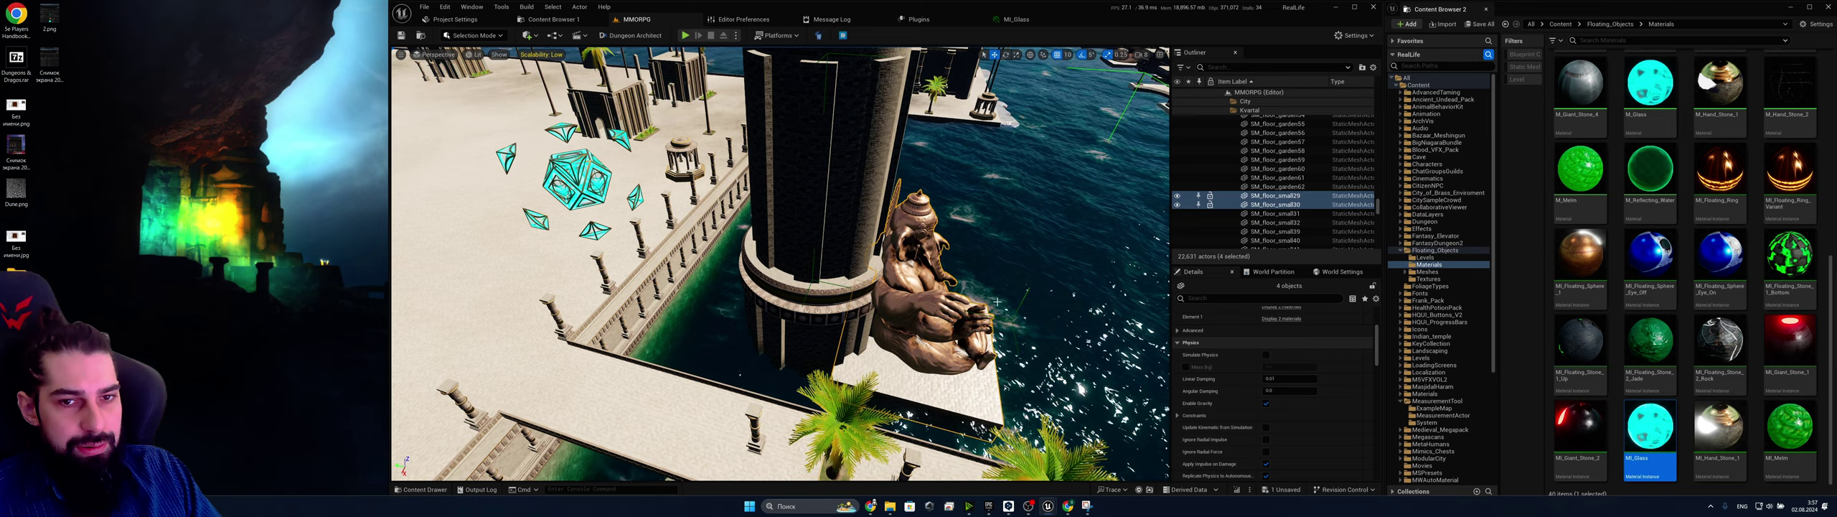
{"action": "right_click_drag", "start_coordinate": [906, 278], "coordinate": [854, 273]}
{"action": "key", "text": "s"}
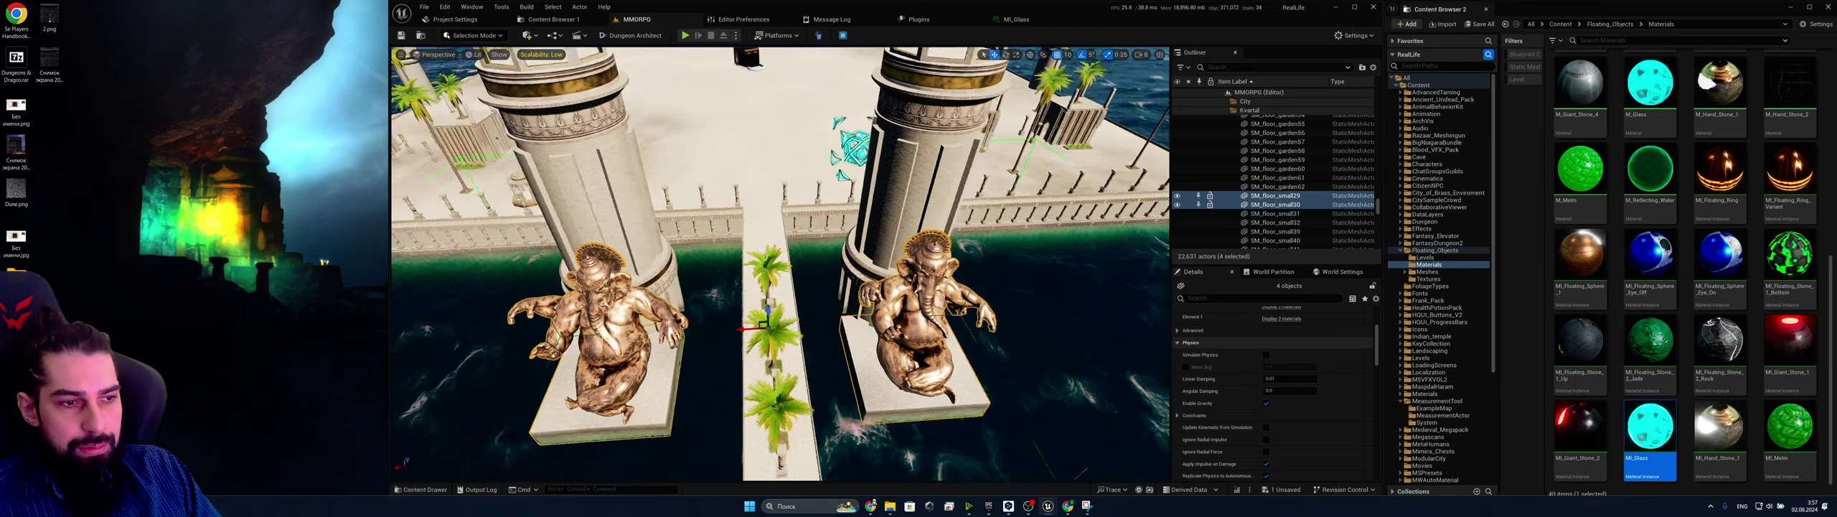
{"action": "left_click", "coordinate": [1177, 197]}
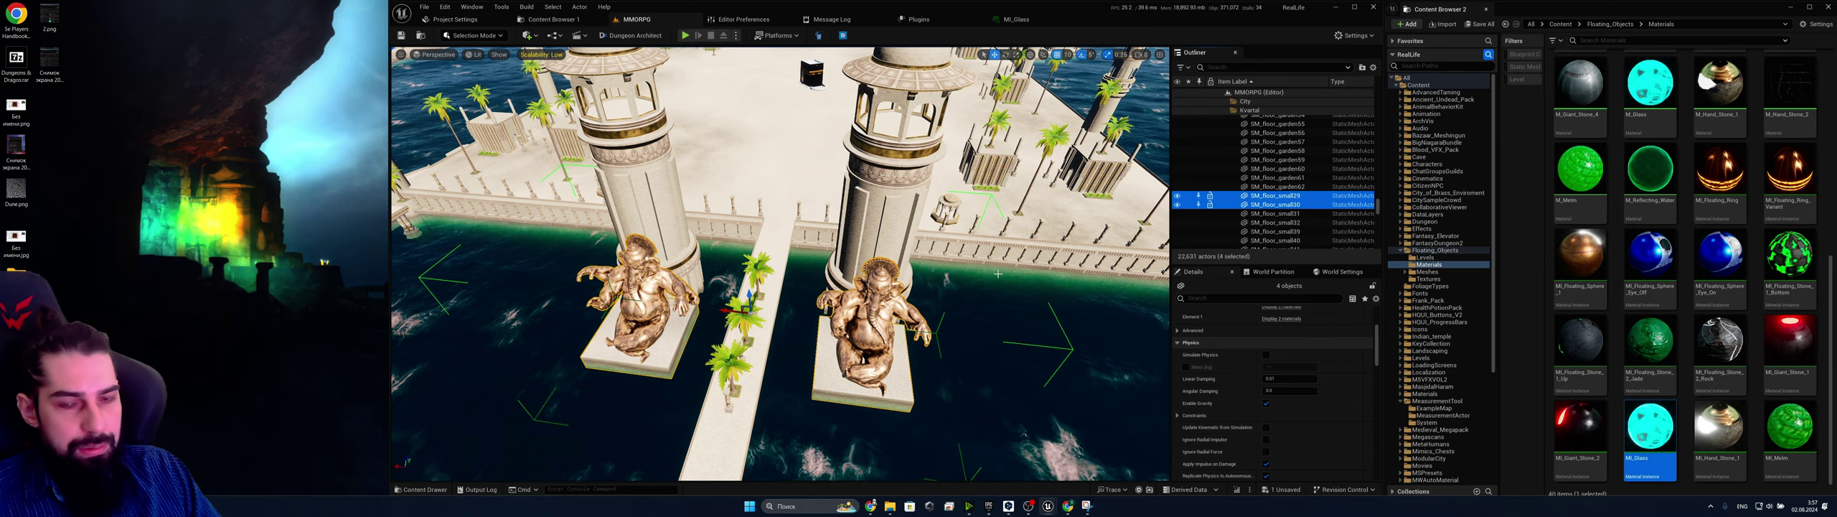
Select the Ganesh statues, including the one in the arcaded courtyard, and hide them in the level
{"action": "right_click_drag", "start_coordinate": [1005, 251], "coordinate": [1003, 252]}
{"action": "key", "text": "w"}
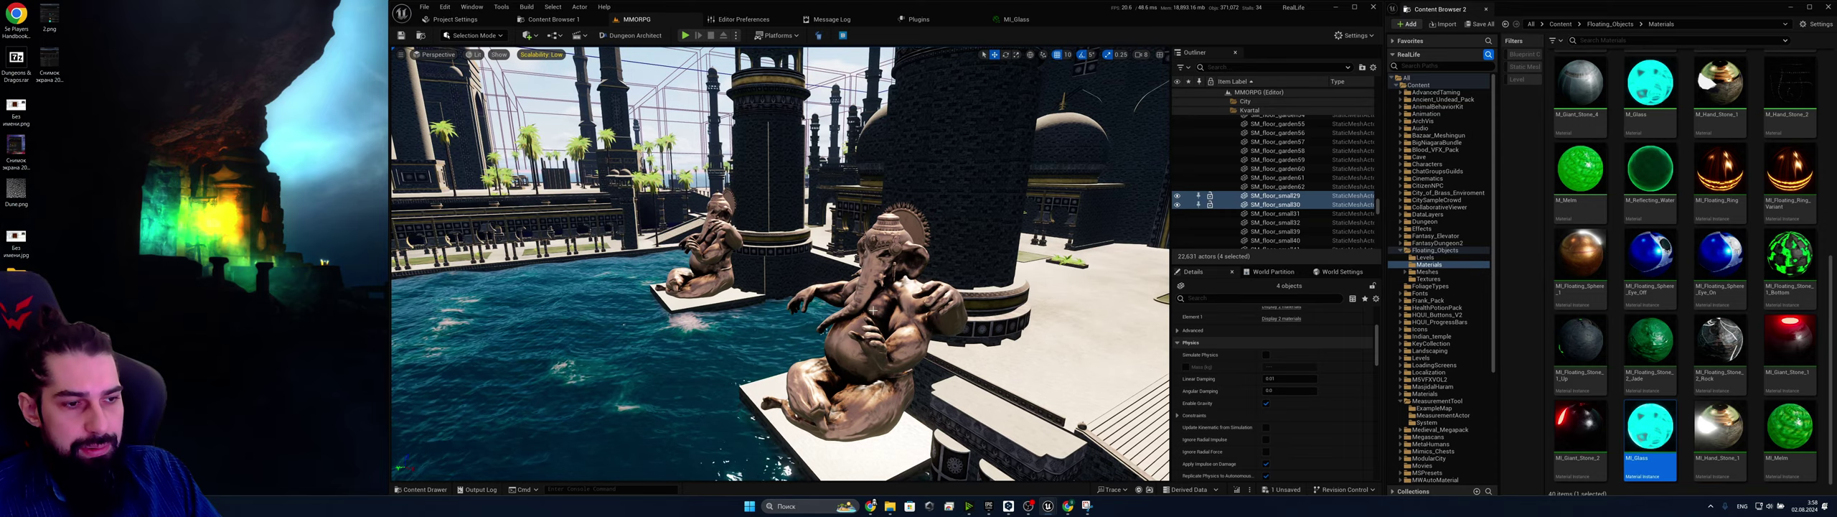
{"action": "left_click", "coordinate": [876, 313]}
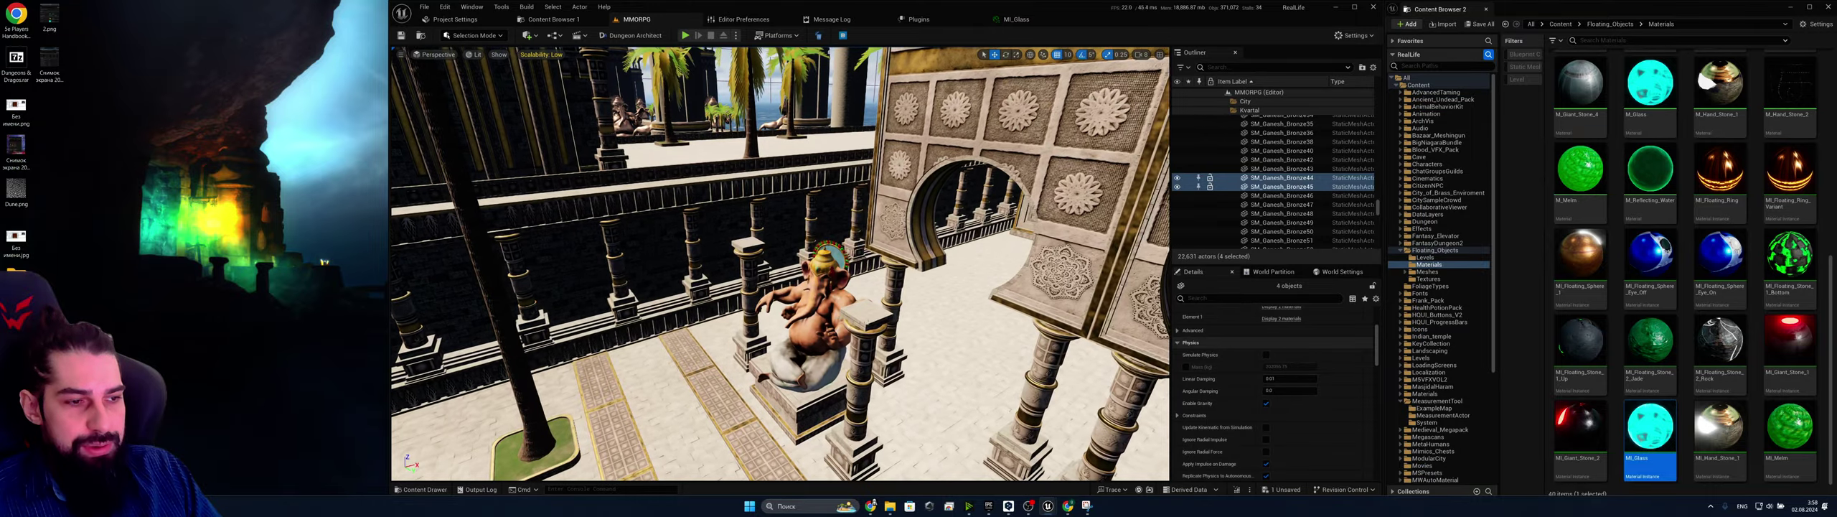
{"action": "left_click", "coordinate": [817, 323], "text": "shift"}
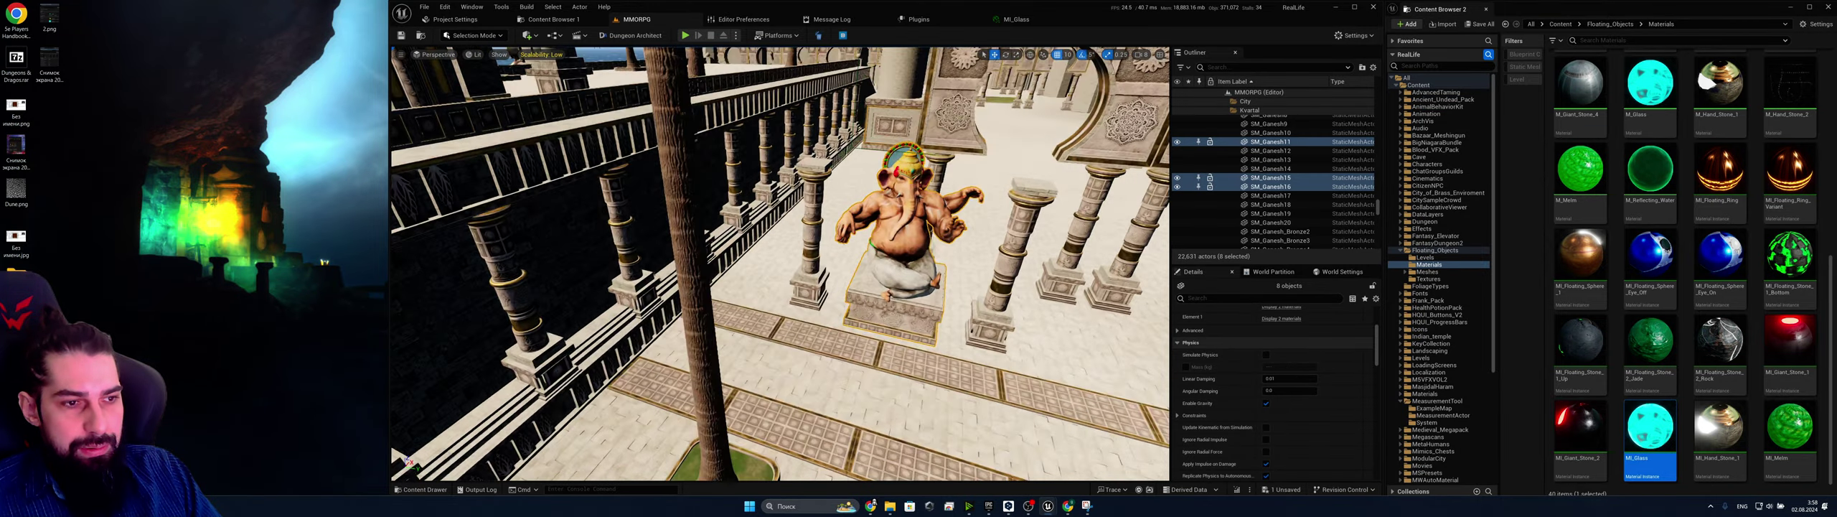
{"action": "key", "text": "f"}
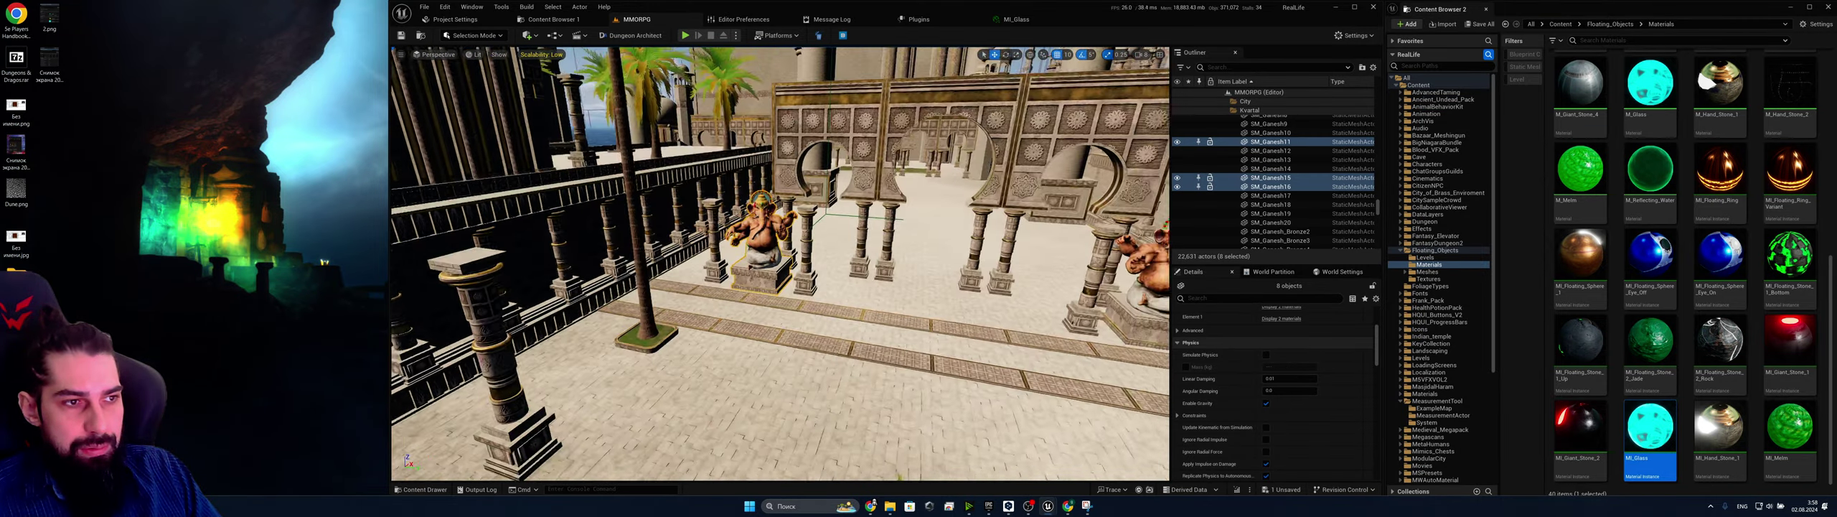
{"action": "left_click", "coordinate": [1178, 190]}
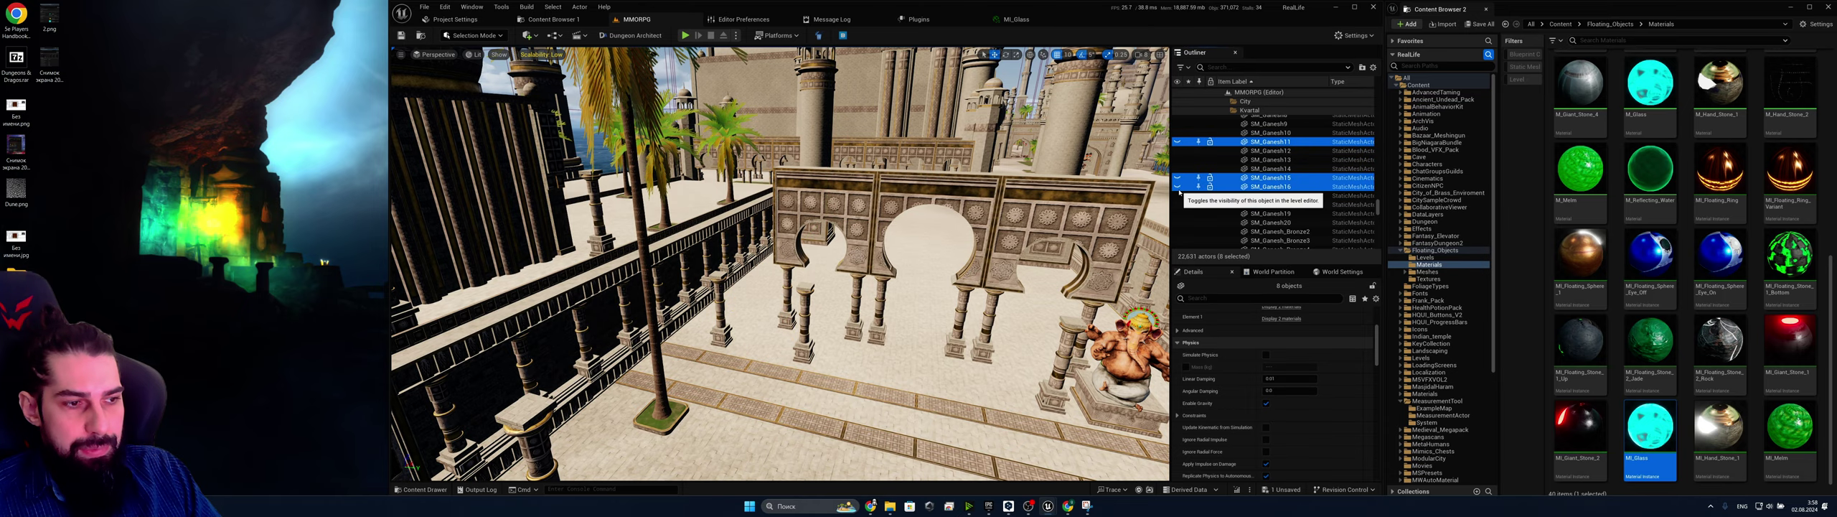
{"action": "right_click_drag", "start_coordinate": [1063, 223], "coordinate": [1080, 158]}
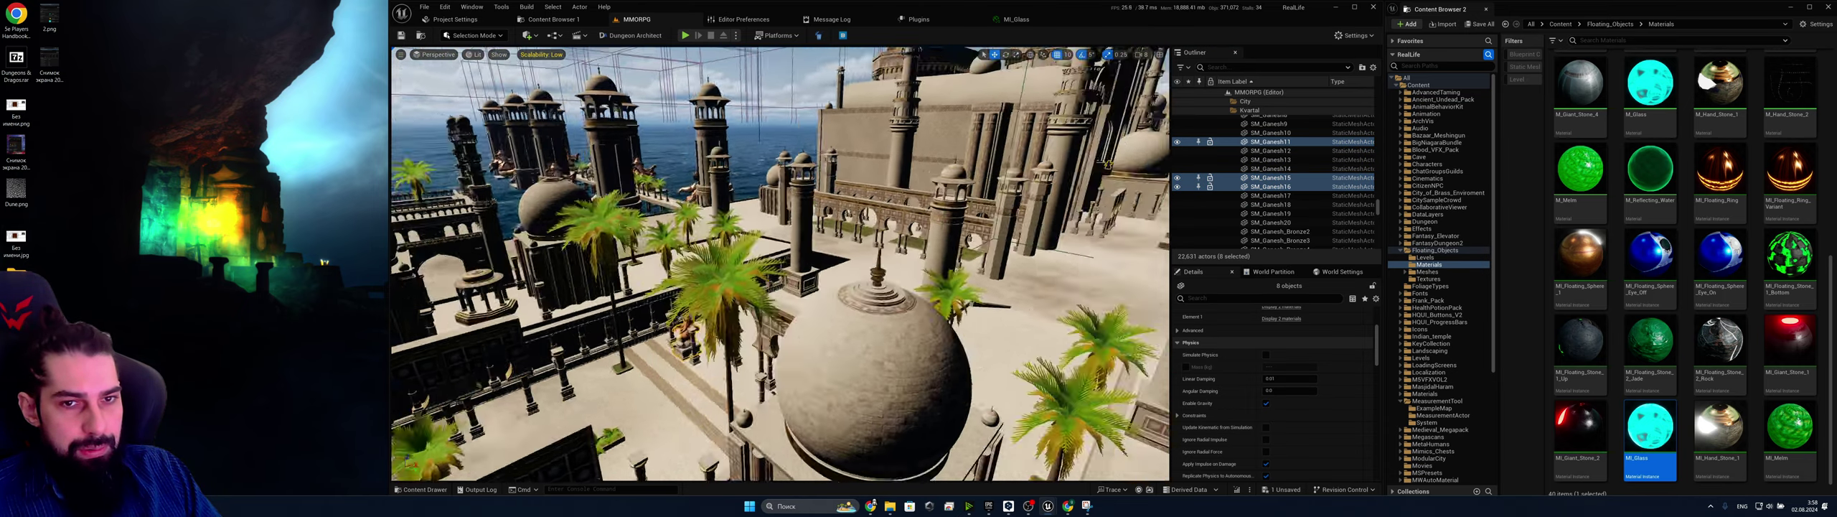
{"action": "right_click_drag", "start_coordinate": [1062, 223], "coordinate": [1120, 244]}
{"action": "scroll", "coordinate": [1285, 359], "scroll_direction": "up", "scroll_amount": 5}
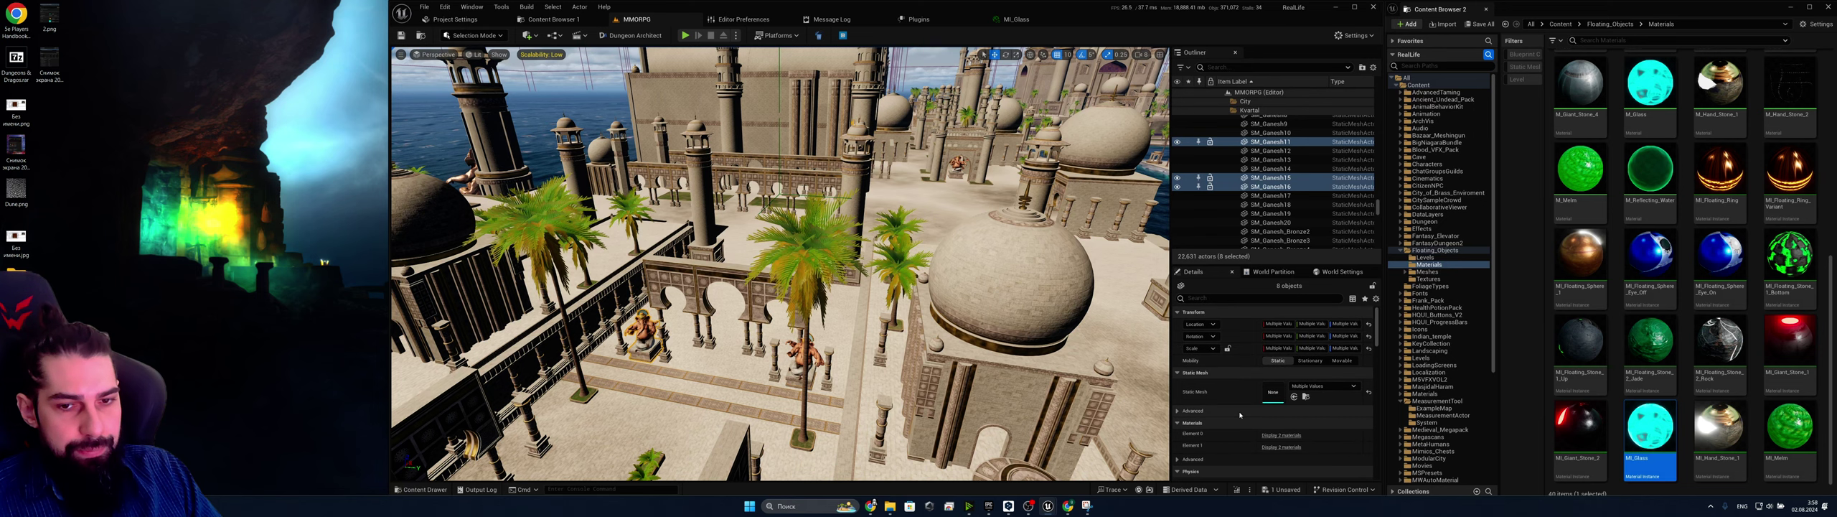
{"action": "right_click_drag", "start_coordinate": [664, 328], "coordinate": [883, 309]}
{"action": "right_click_drag", "start_coordinate": [743, 309], "coordinate": [745, 304]}
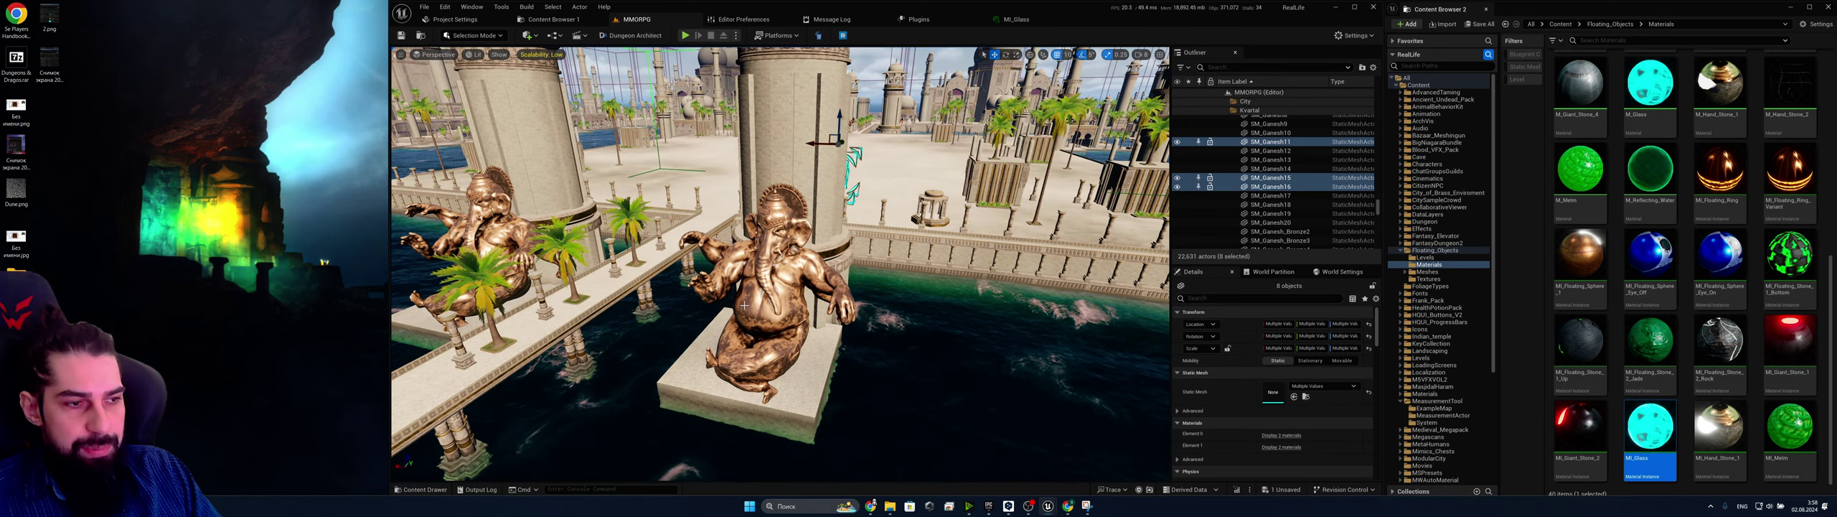
Ungroup the bronze Ganesh statue by the water from its floor pieces and select only the statue
{"action": "left_click", "coordinate": [745, 304]}
{"action": "right_click", "coordinate": [779, 293]}
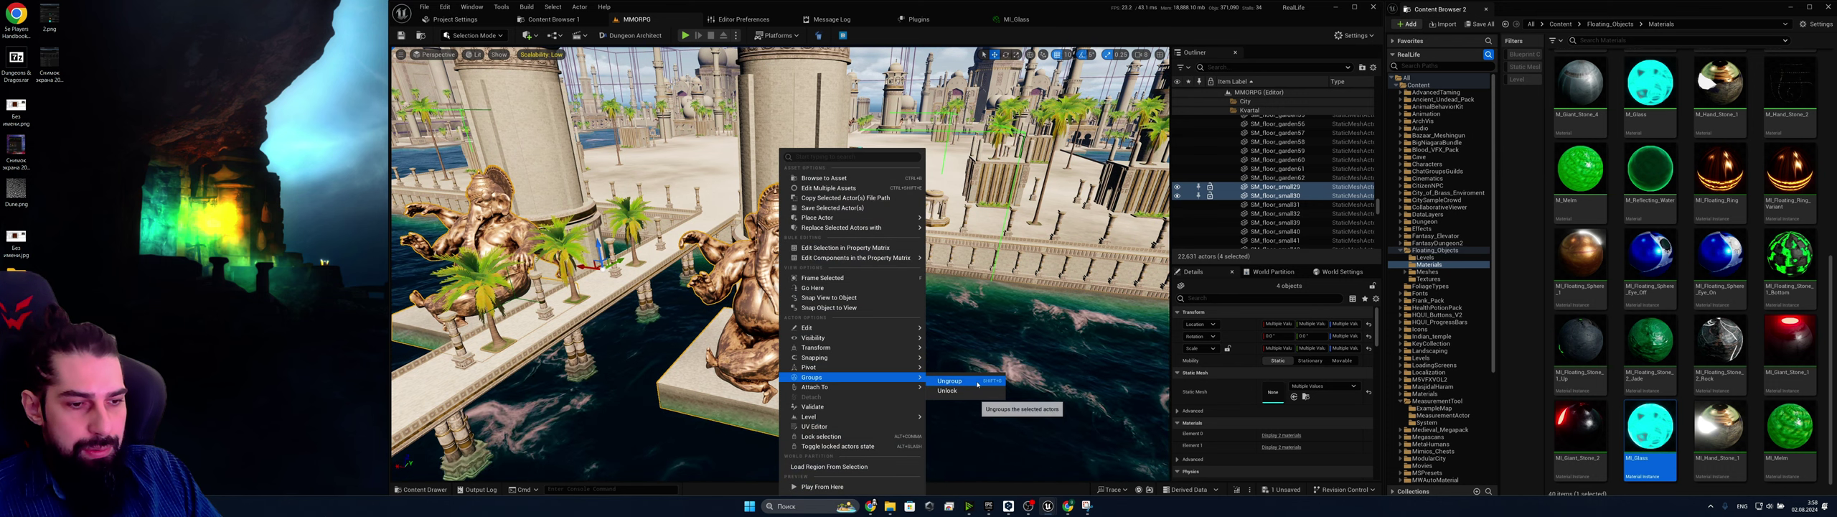
{"action": "left_click", "coordinate": [977, 381]}
{"action": "left_click", "coordinate": [794, 332]}
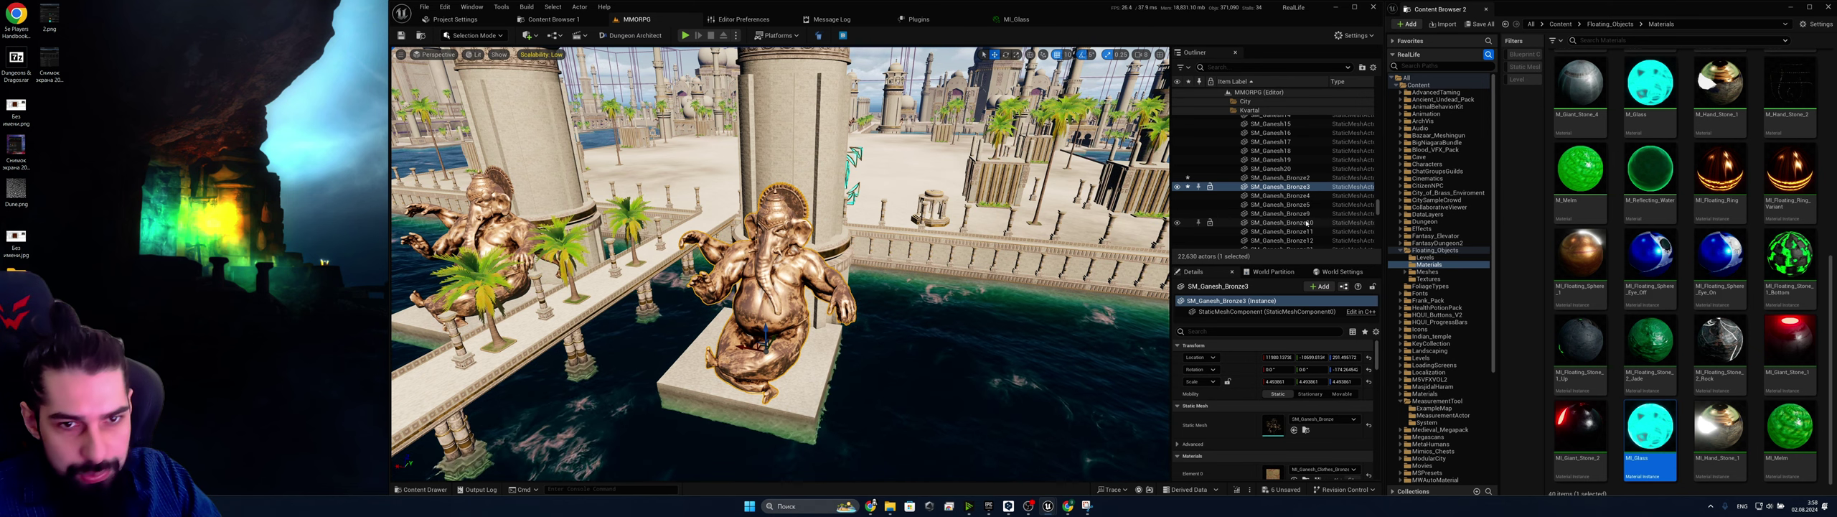
Look through the bronze Ganesh actors in the level's actor list, including SM_Ganesh_Bronze2, and reselect the ungrouped statue
{"action": "right_click_drag", "start_coordinate": [955, 237], "coordinate": [1018, 199]}
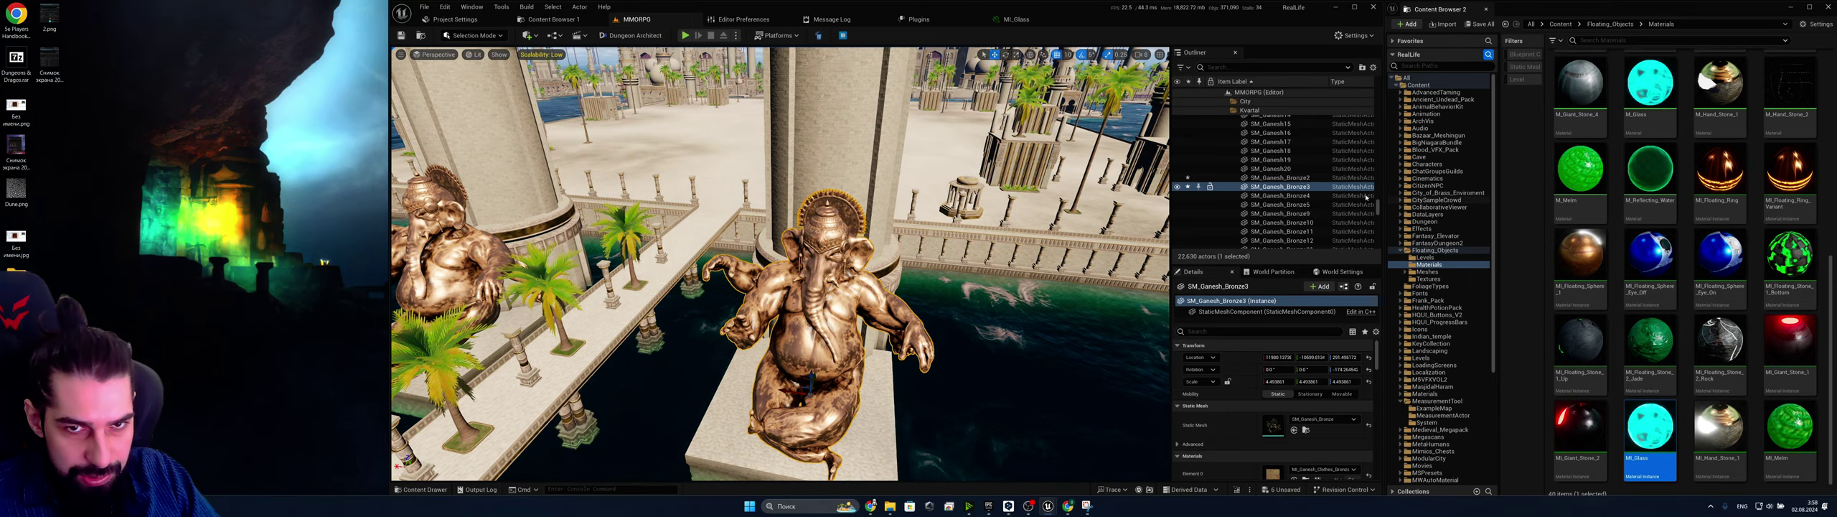
{"action": "left_click", "coordinate": [1282, 177]}
{"action": "scroll", "coordinate": [1305, 214], "scroll_direction": "down", "scroll_amount": 3}
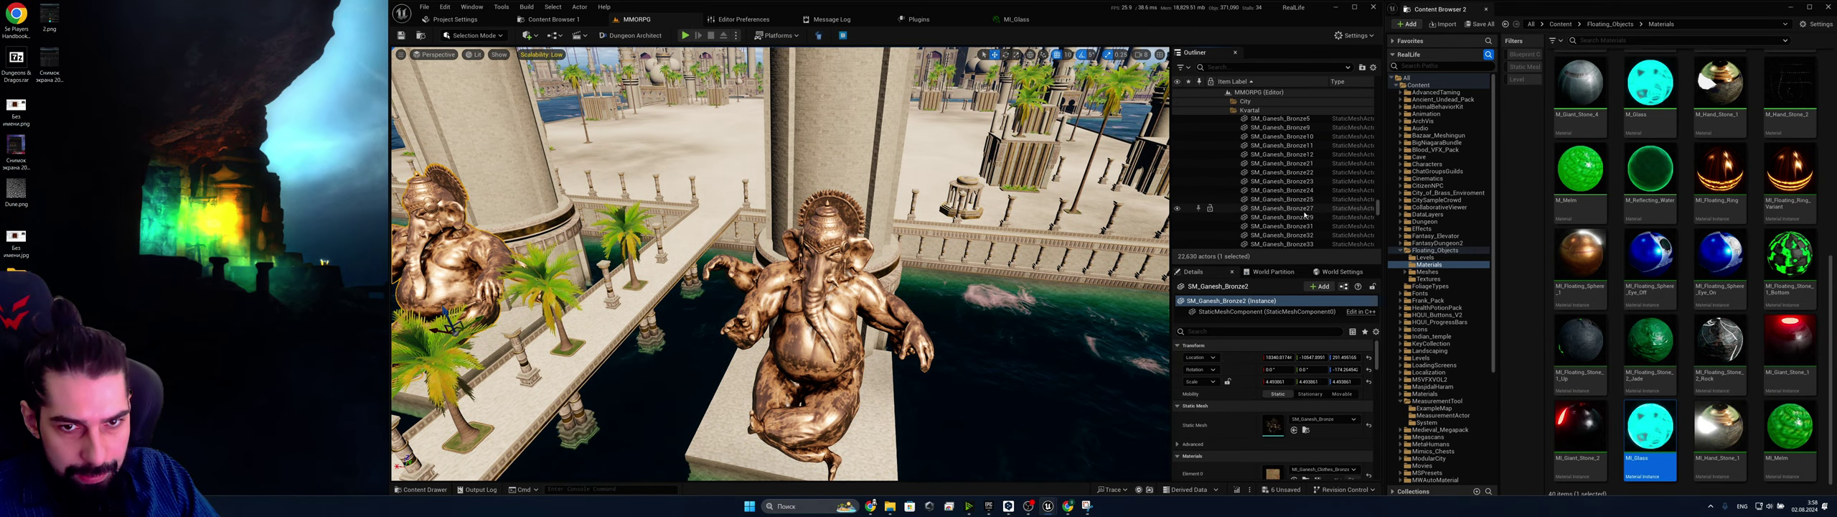
{"action": "scroll", "coordinate": [1305, 214], "scroll_direction": "down", "scroll_amount": 3}
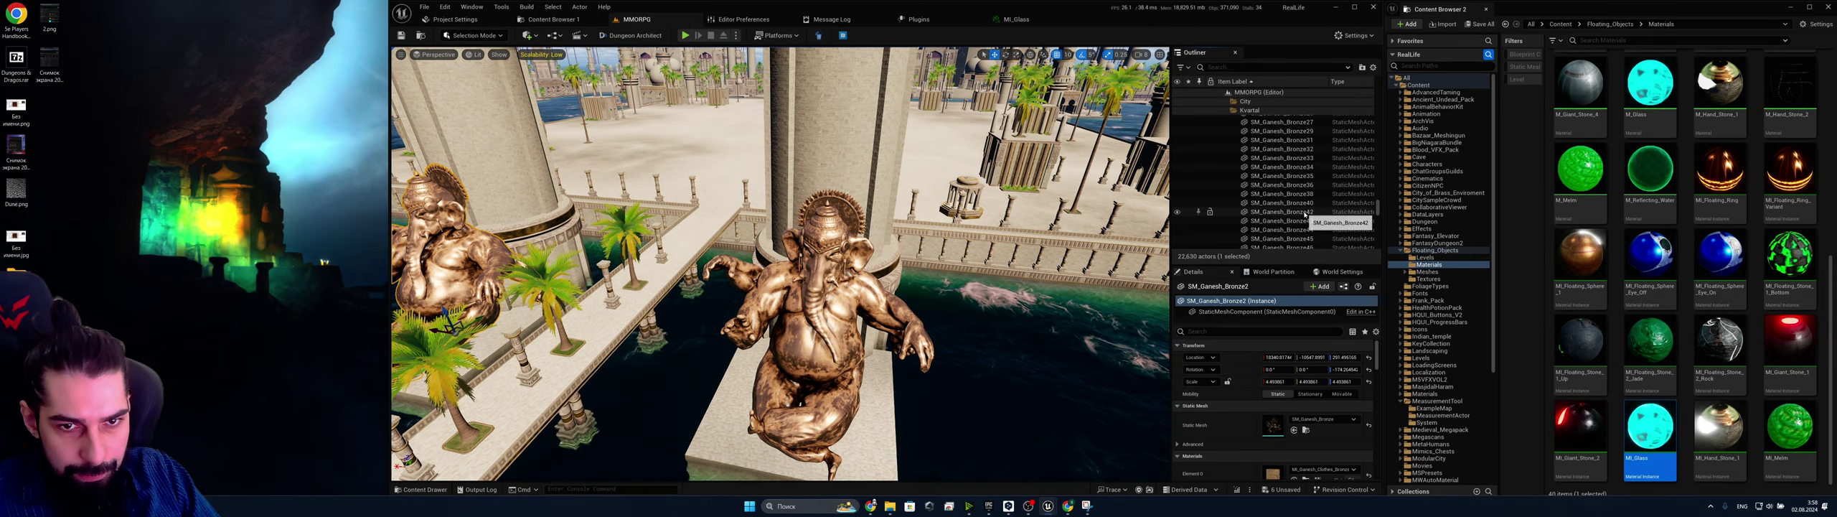
{"action": "scroll", "coordinate": [785, 342], "scroll_direction": "down", "scroll_amount": 3}
{"action": "left_click", "coordinate": [784, 342]}
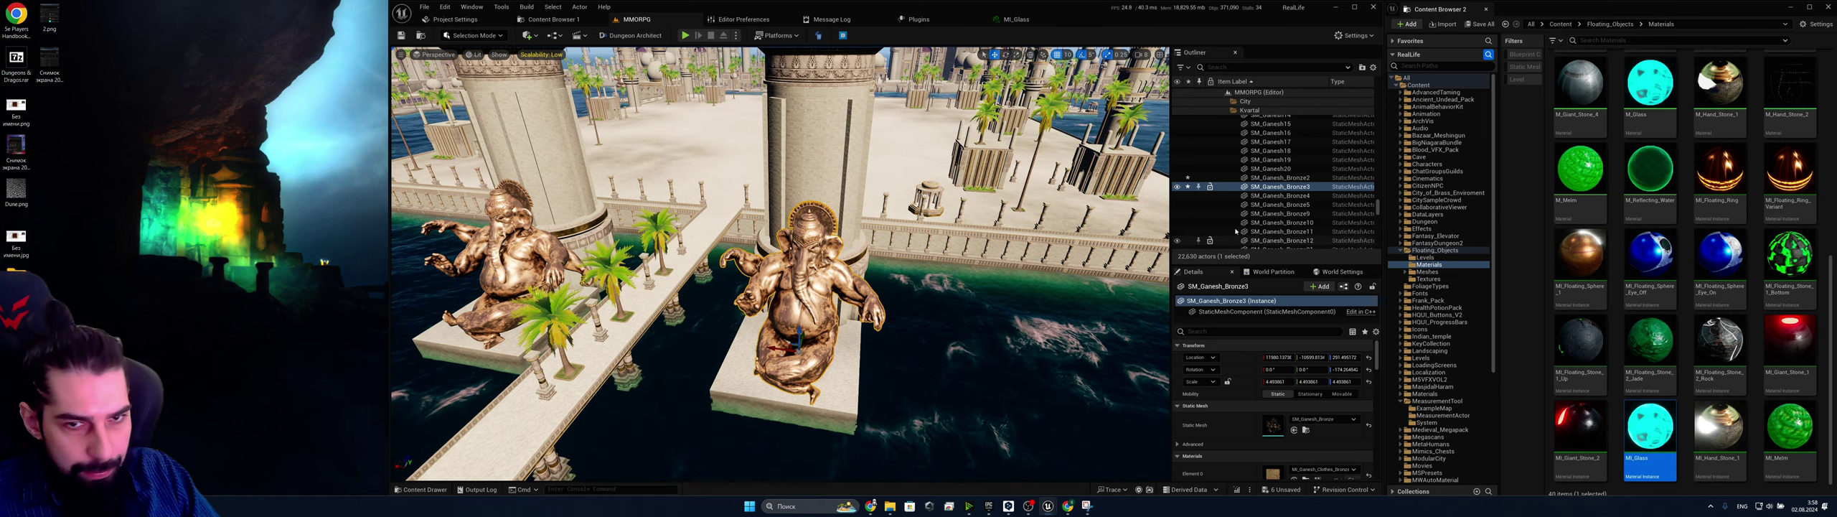
{"action": "right_click", "coordinate": [1292, 188]}
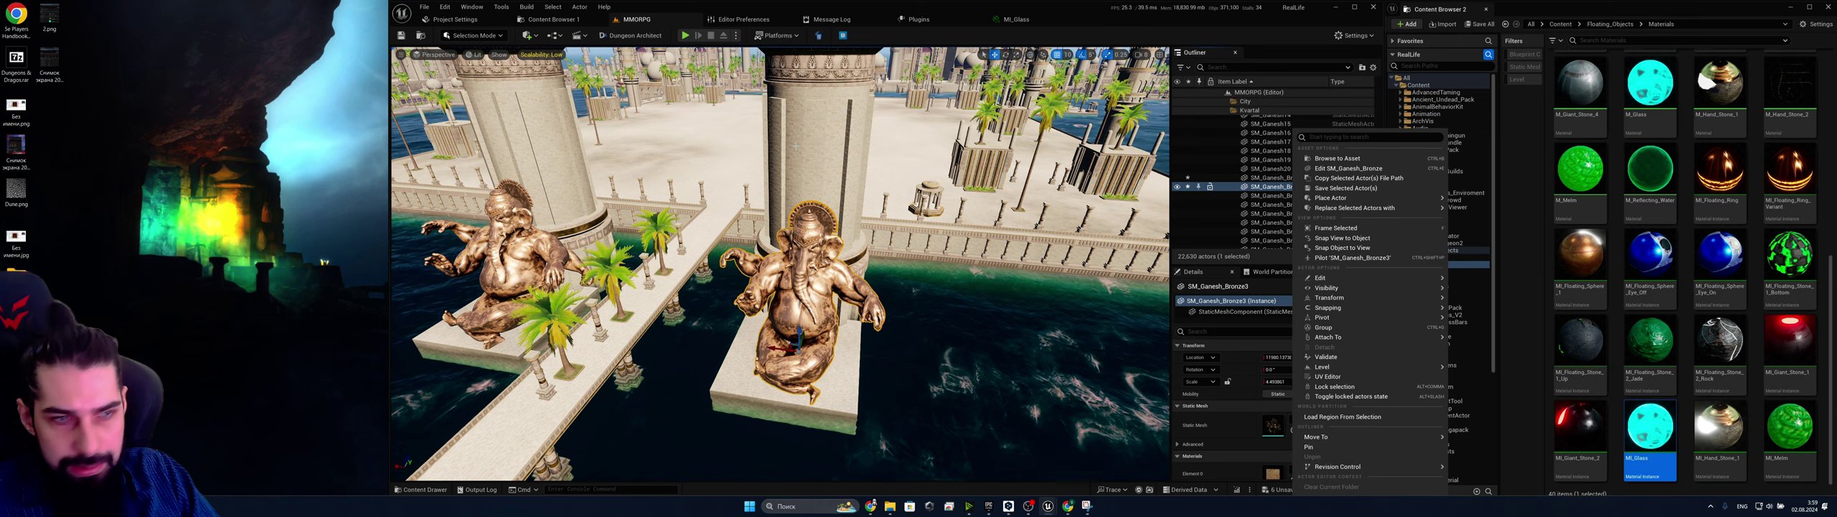
{"action": "mouse_move", "coordinate": [795, 146]}
{"action": "right_mouse_down"}
{"action": "mouse_move", "coordinate": [771, 154]}
{"action": "mouse_move", "coordinate": [808, 150]}
{"action": "right_mouse_up"}
Locate the source assets of AS_Giant_Cube_1_Open5 in the separate Content Browser window
{"action": "left_click", "coordinate": [825, 170]}
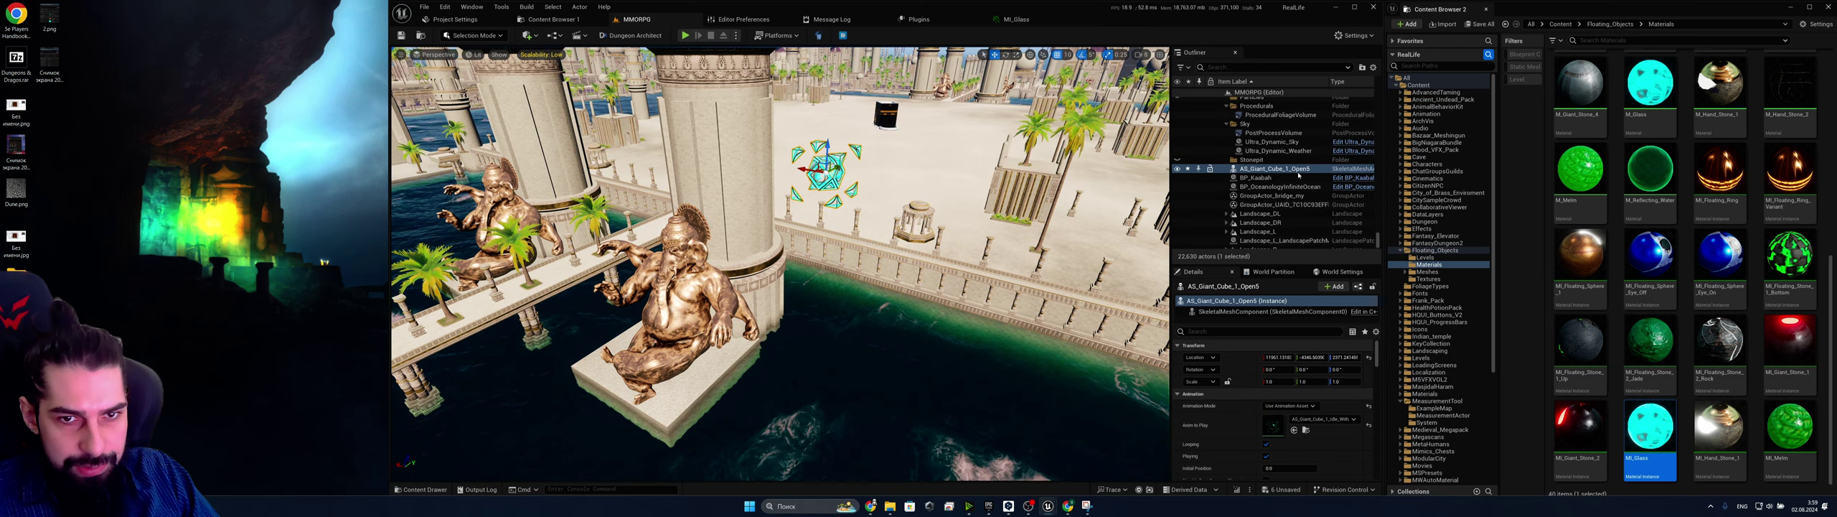
{"action": "right_click", "coordinate": [1292, 169]}
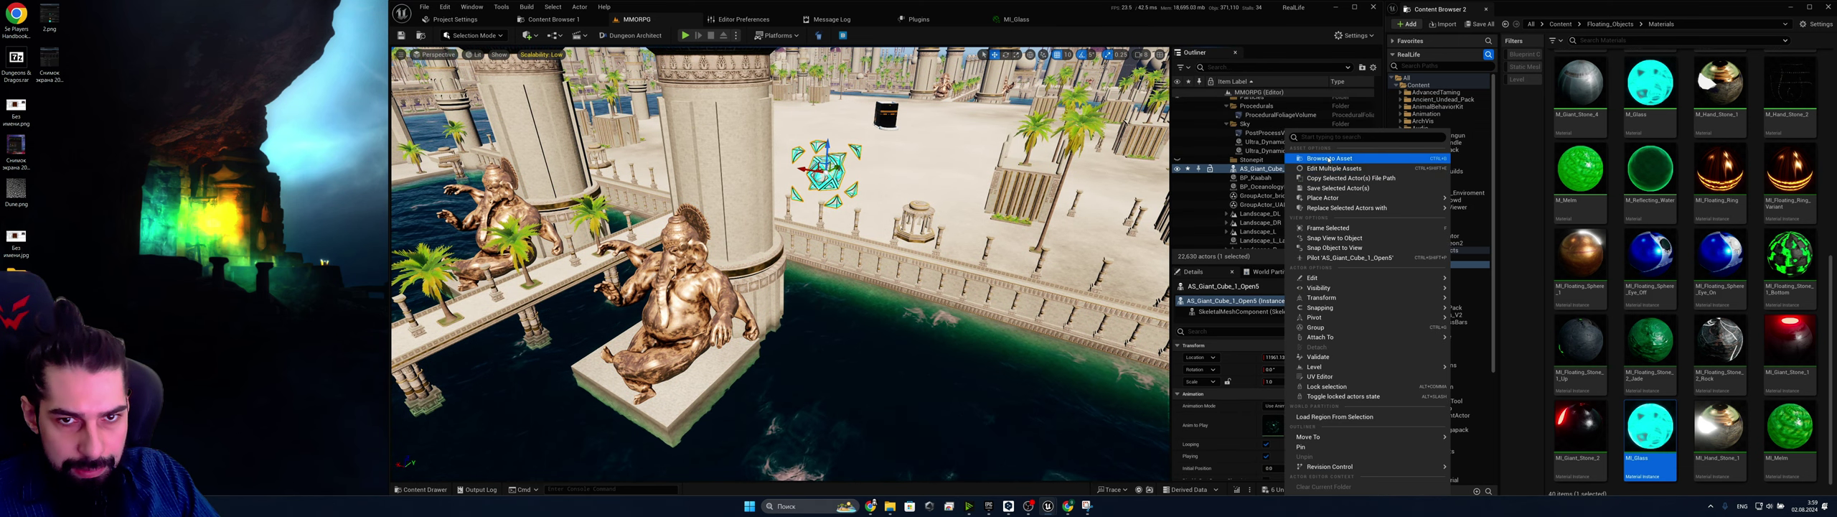
{"action": "left_click", "coordinate": [1328, 159]}
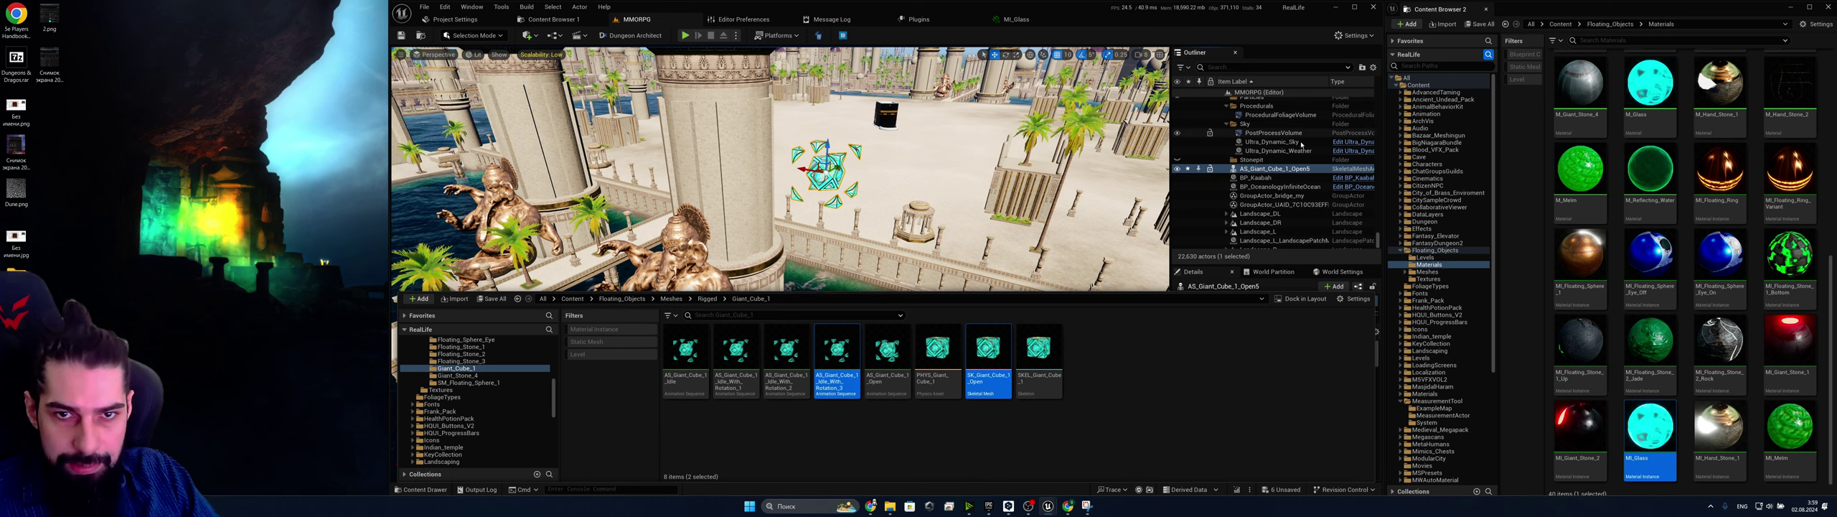
{"action": "right_click", "coordinate": [1285, 170]}
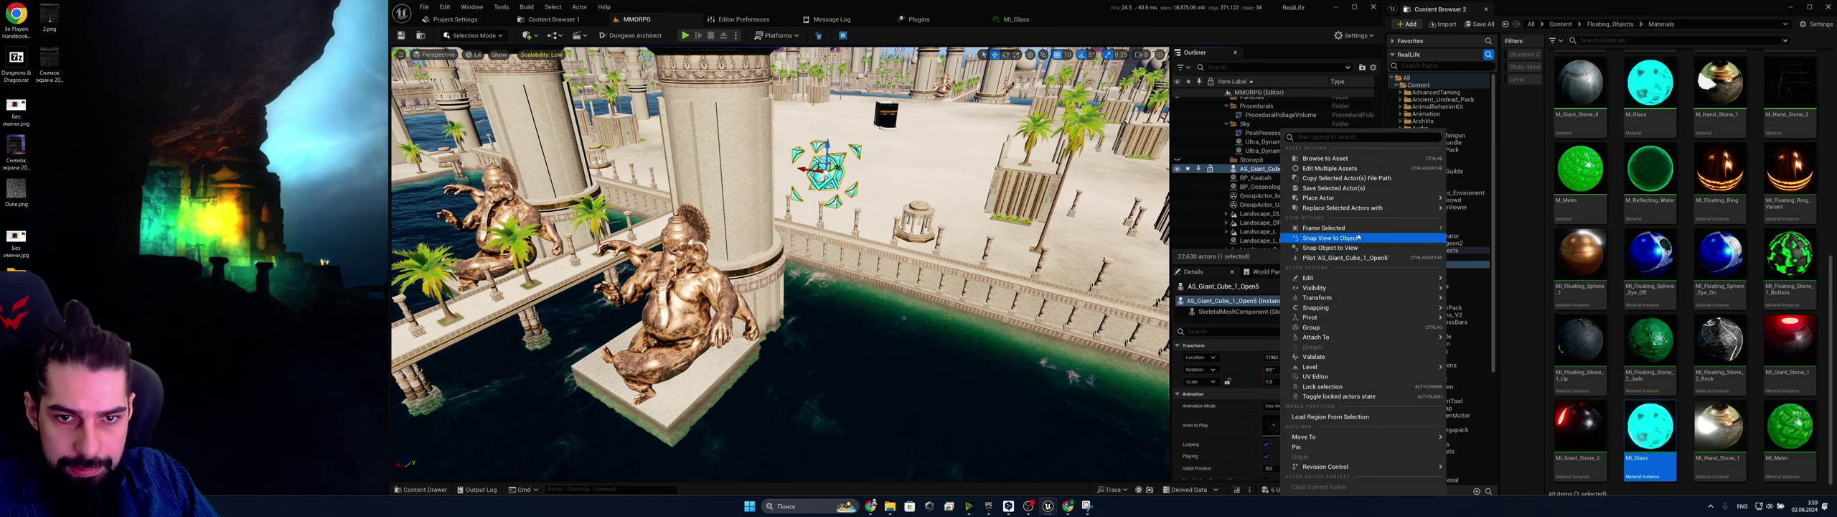
{"action": "left_click", "coordinate": [1325, 158]}
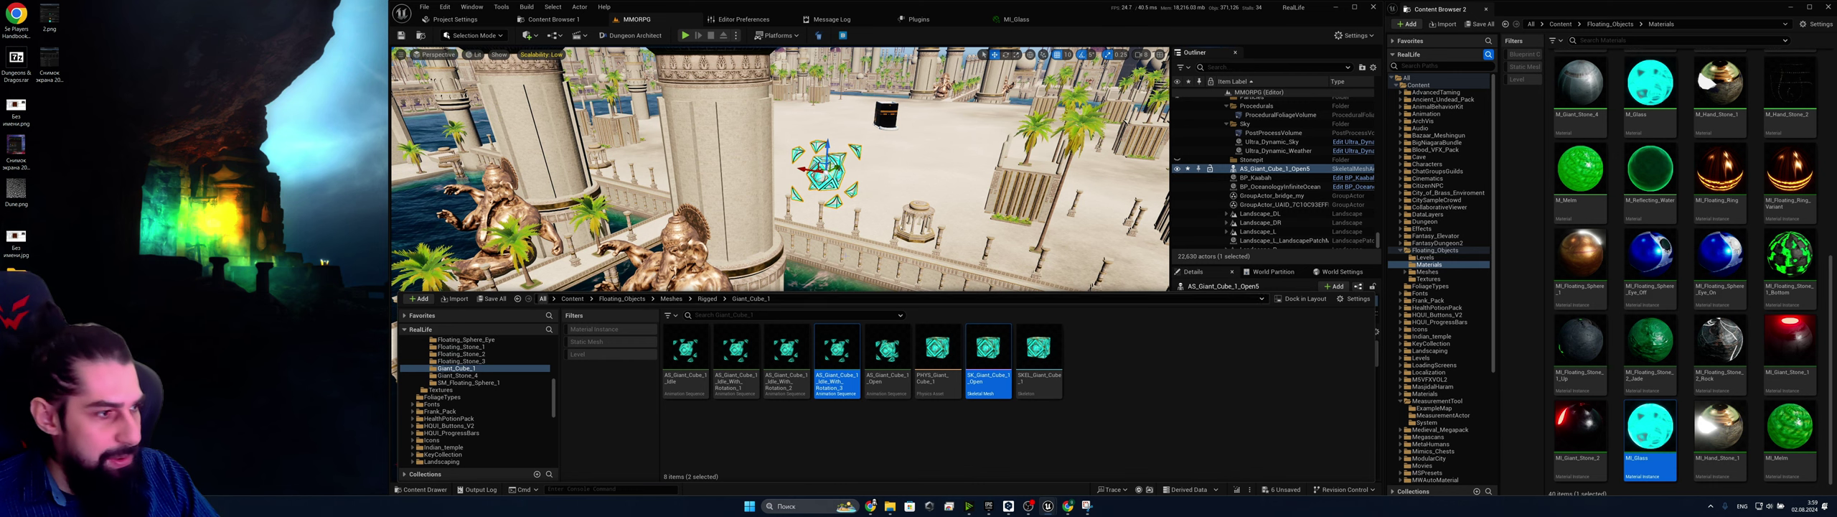
{"action": "right_click_drag", "start_coordinate": [991, 172], "coordinate": [955, 187]}
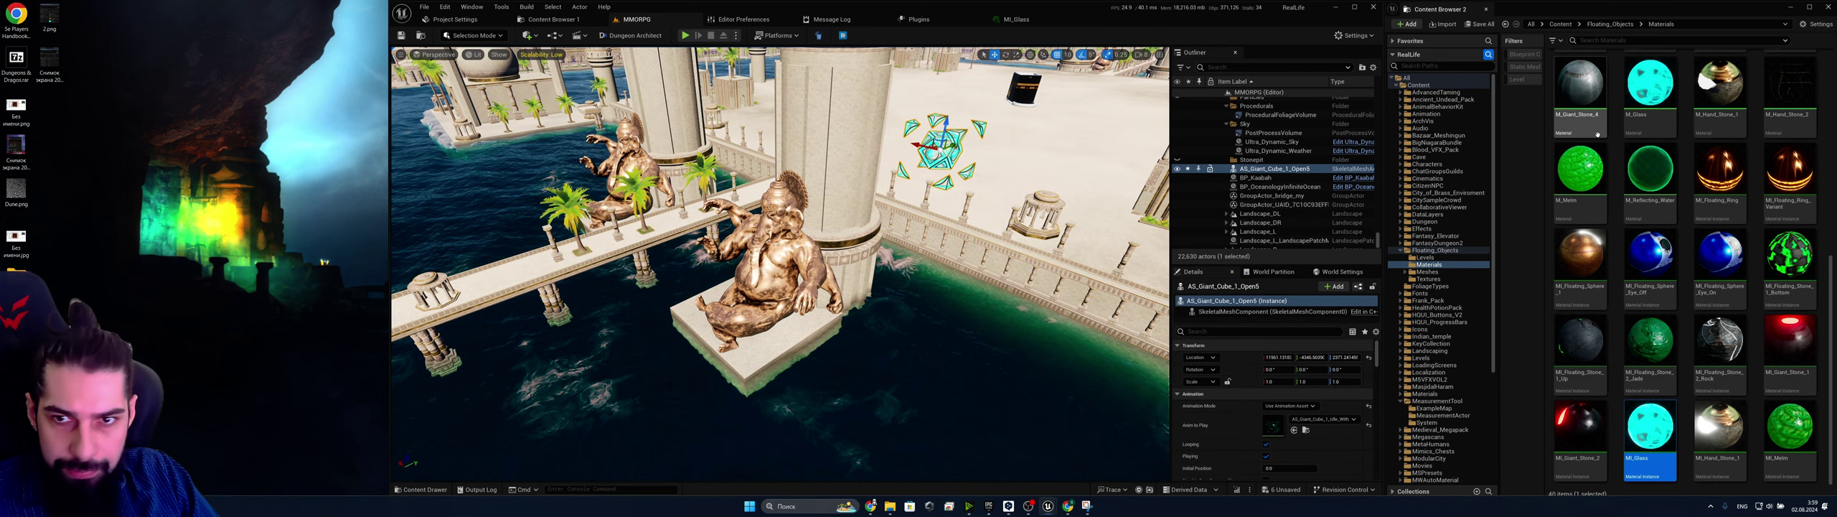
{"action": "left_click", "coordinate": [1572, 126]}
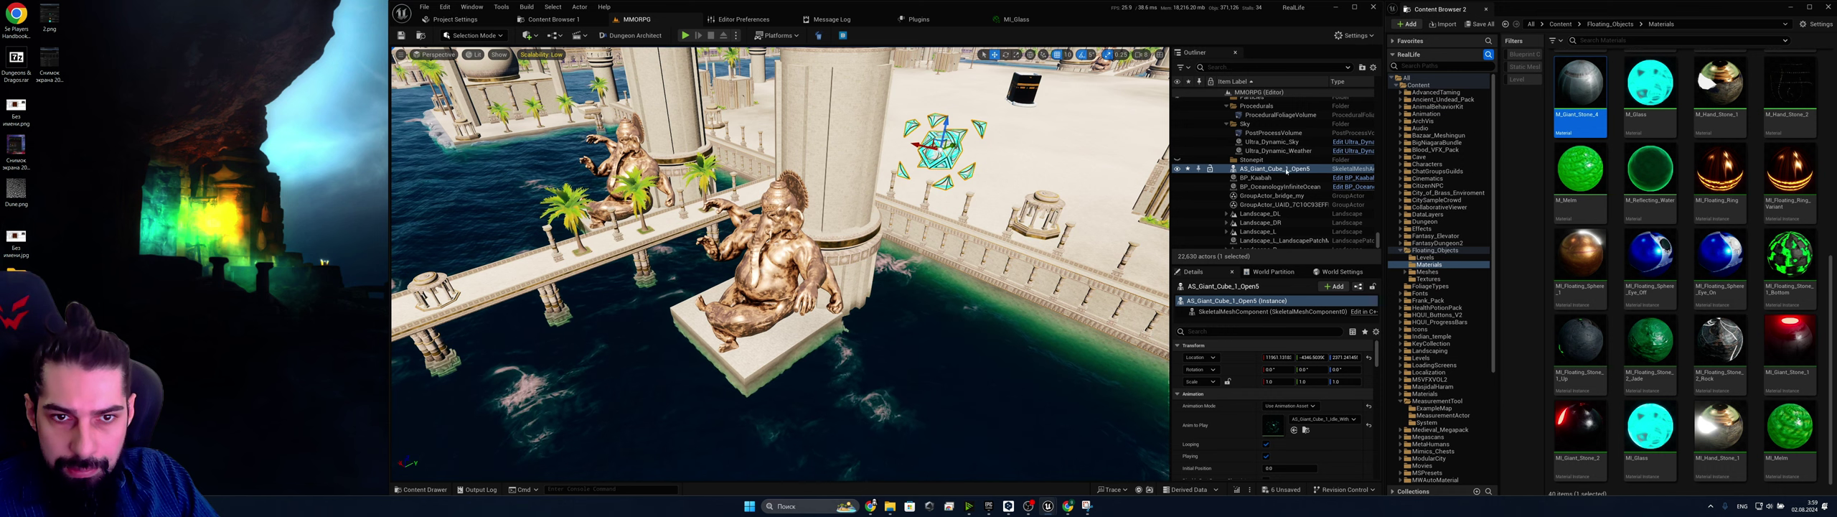
{"action": "right_click", "coordinate": [1288, 172]}
{"action": "left_click", "coordinate": [1325, 158]}
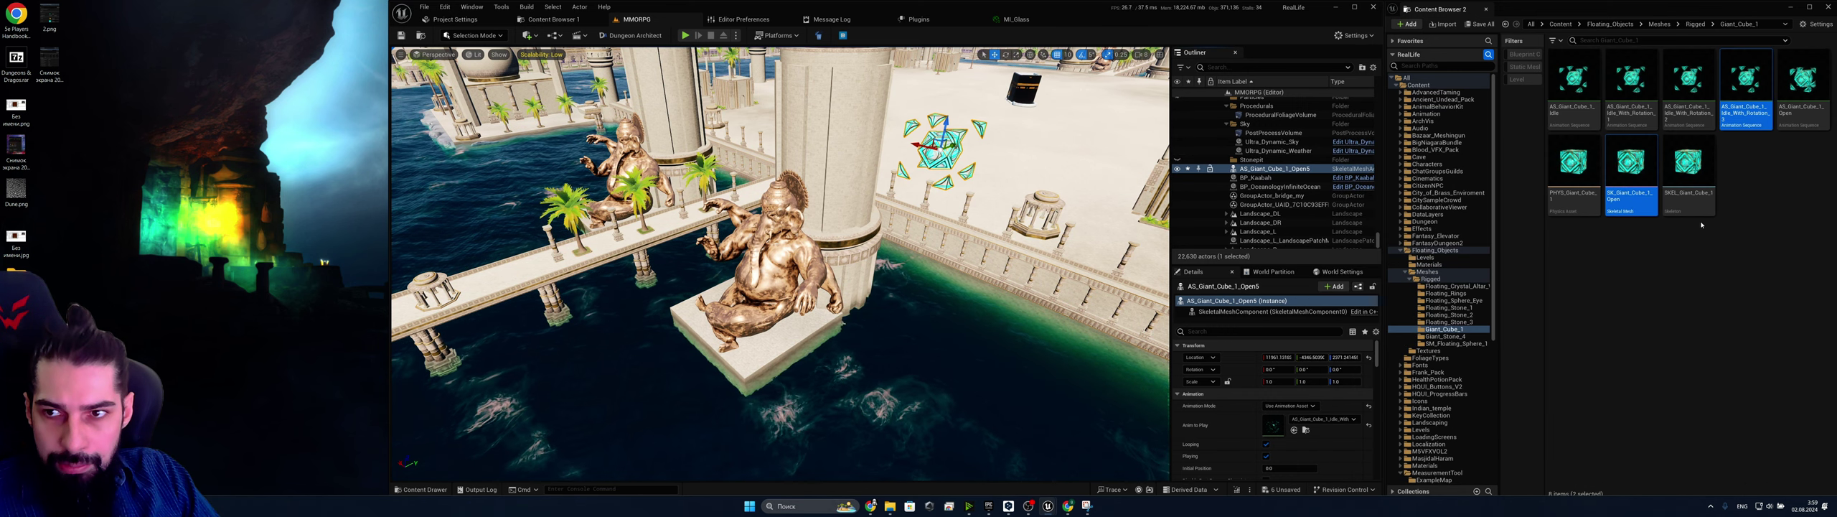
{"action": "left_click", "coordinate": [1280, 169]}
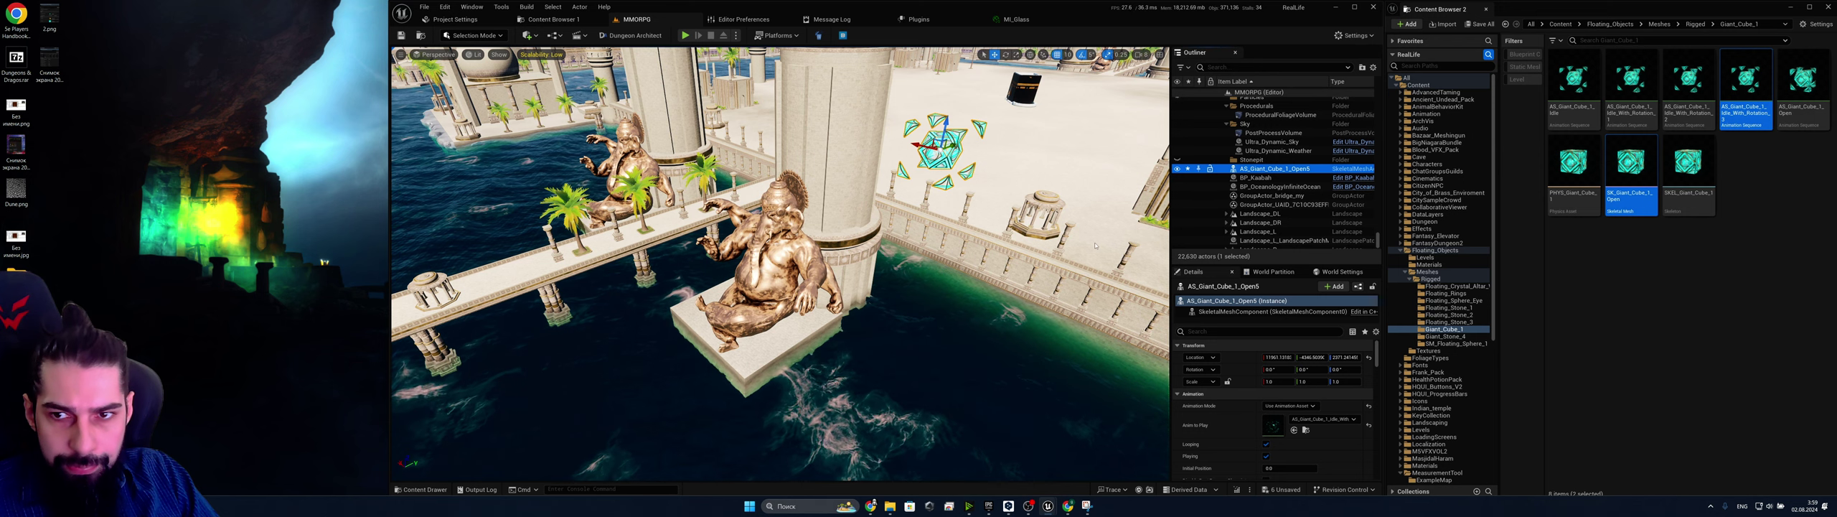
Replace the SM_Ganesh_Bronze3 statue with the SK_Giant_Cube_1_Open skeletal mesh
{"action": "right_click_drag", "start_coordinate": [806, 277], "coordinate": [883, 278]}
{"action": "left_click", "coordinate": [805, 277]}
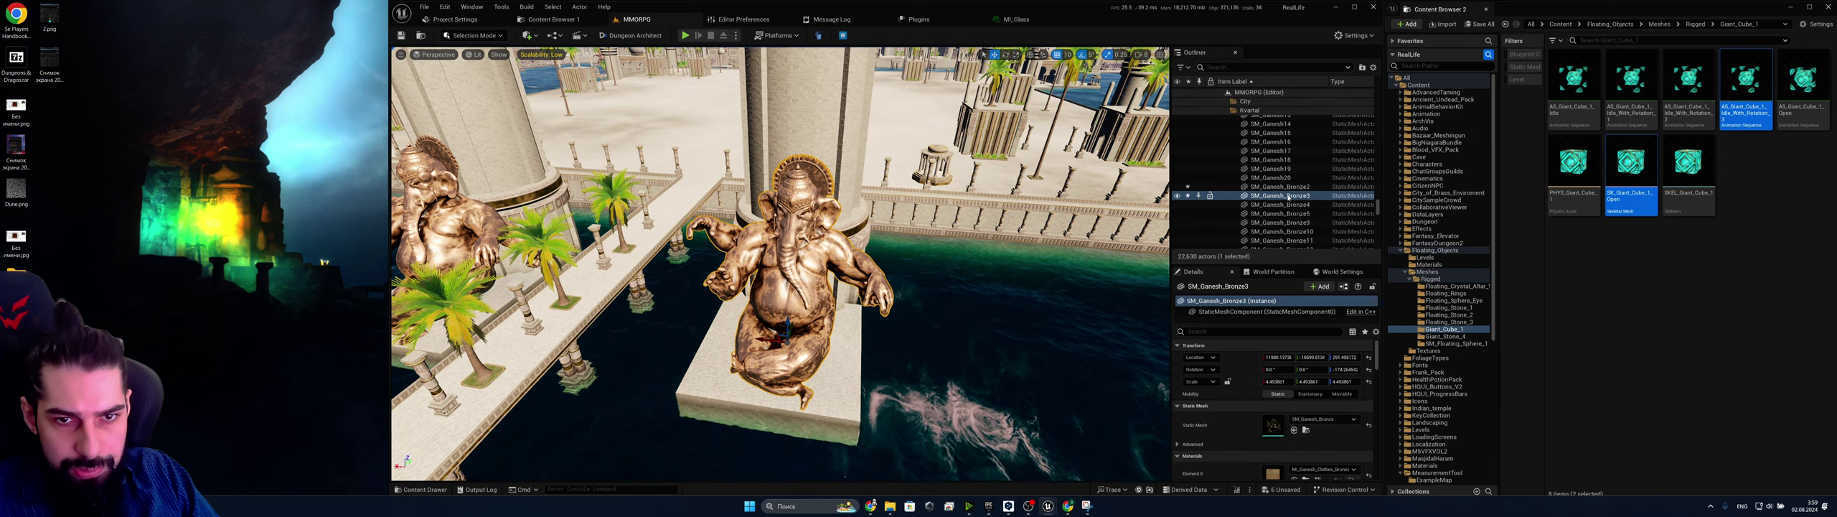
{"action": "right_click", "coordinate": [1292, 198]}
{"action": "mouse_move", "coordinate": [1293, 198]}
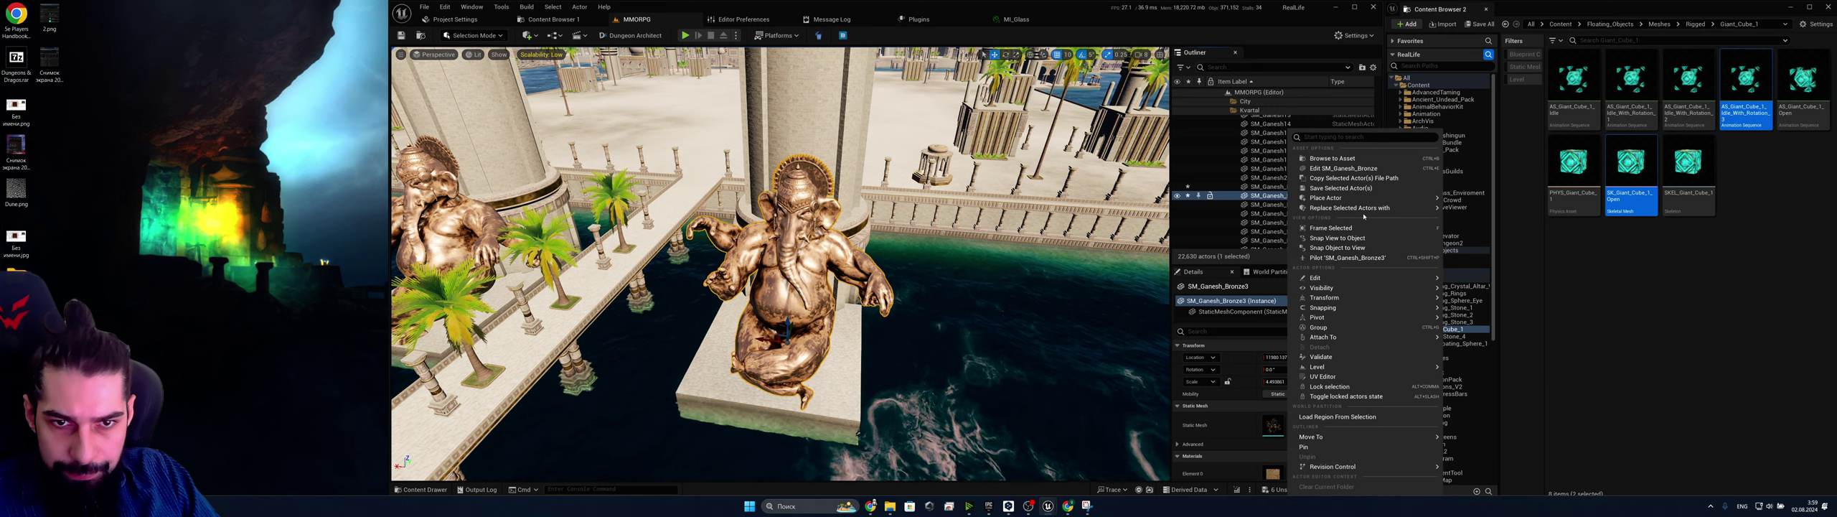
{"action": "mouse_move", "coordinate": [1365, 208]}
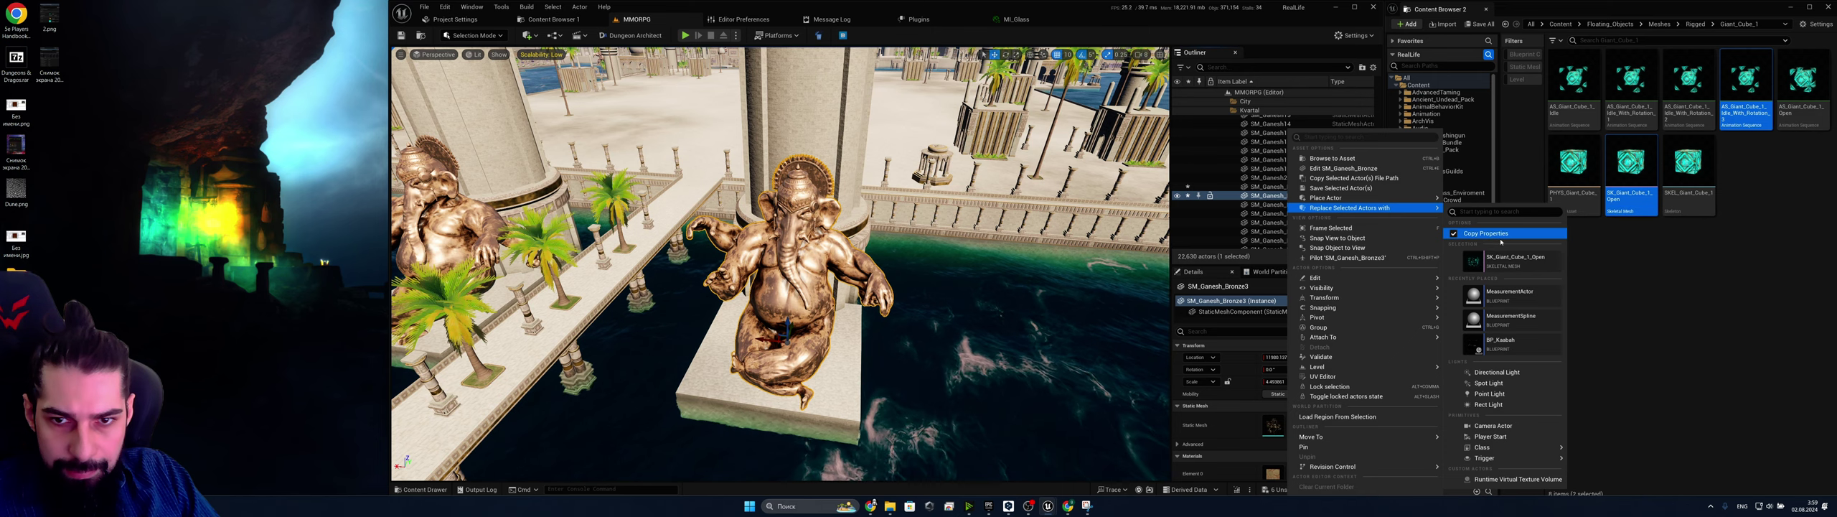
{"action": "left_click", "coordinate": [1512, 260]}
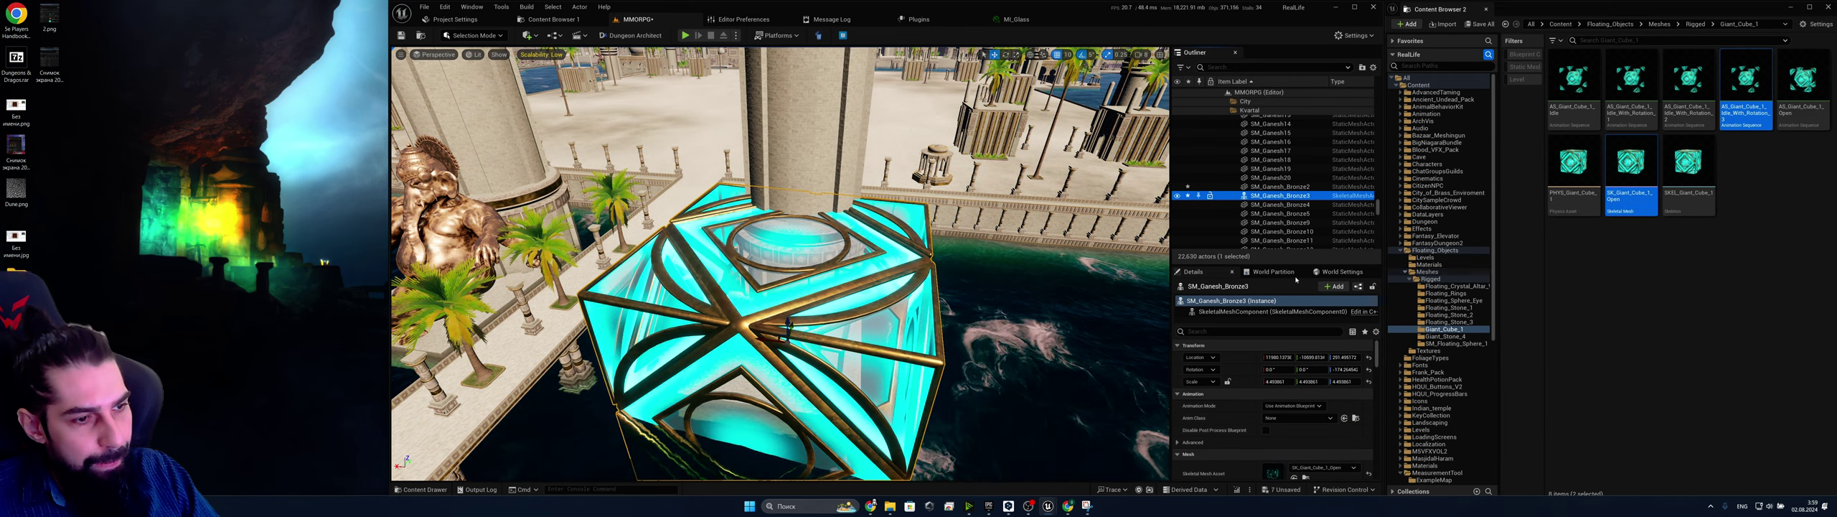
Reset the scale of the cube that replaced the statue to 1.0 and raise it above the pedestal
{"action": "key", "text": "s"}
{"action": "right_click_drag", "start_coordinate": [1039, 385], "coordinate": [879, 384]}
{"action": "key", "text": "w"}
{"action": "key", "text": "w"}
{"action": "key", "text": "s"}
{"action": "key", "text": "w"}
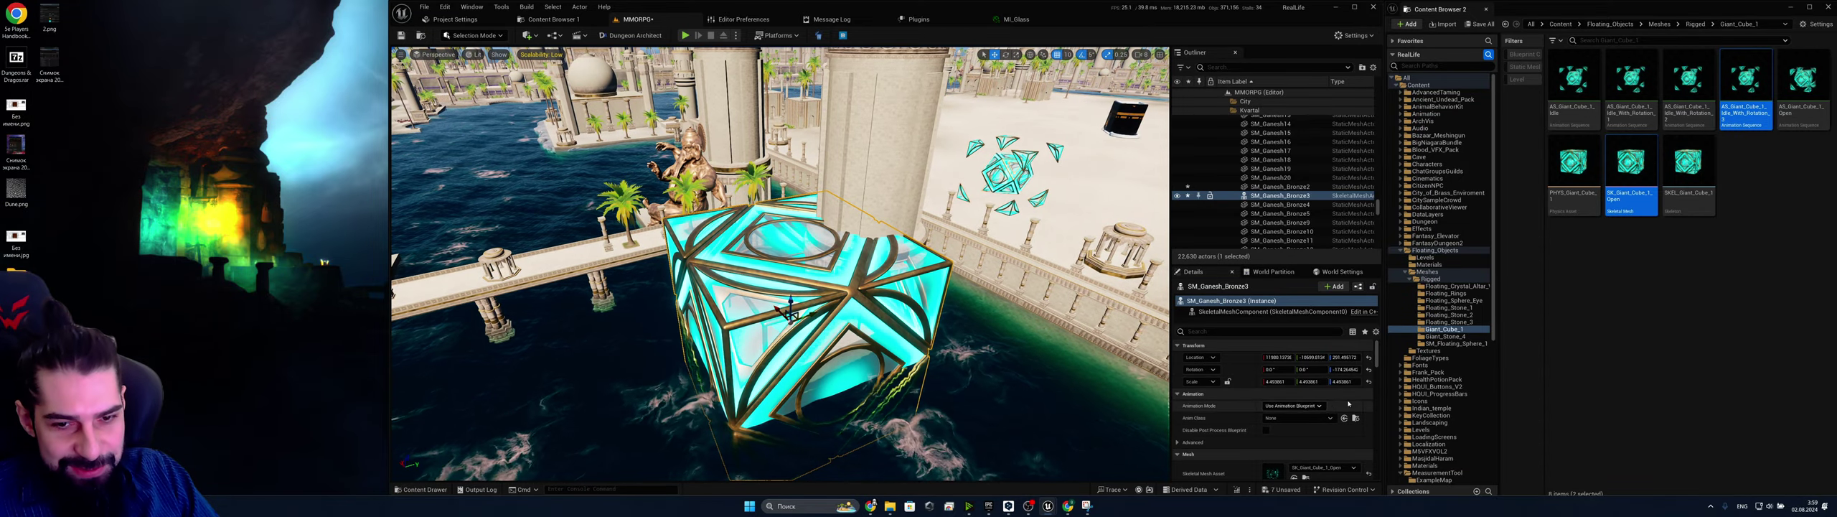
{"action": "key", "text": "s"}
{"action": "right_click_drag", "start_coordinate": [1041, 359], "coordinate": [1030, 409]}
{"action": "key", "text": "a"}
{"action": "key", "text": "s"}
{"action": "key", "text": "w"}
{"action": "key", "text": "s"}
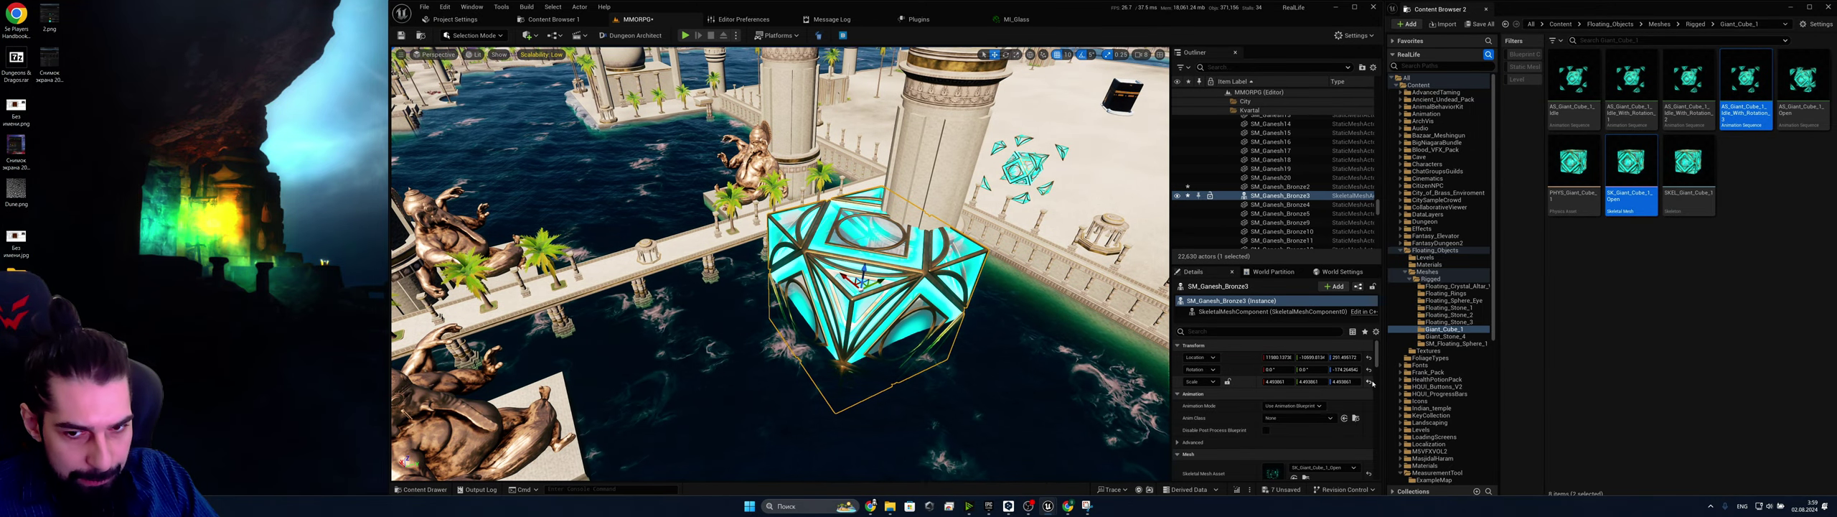
{"action": "left_click", "coordinate": [1369, 381]}
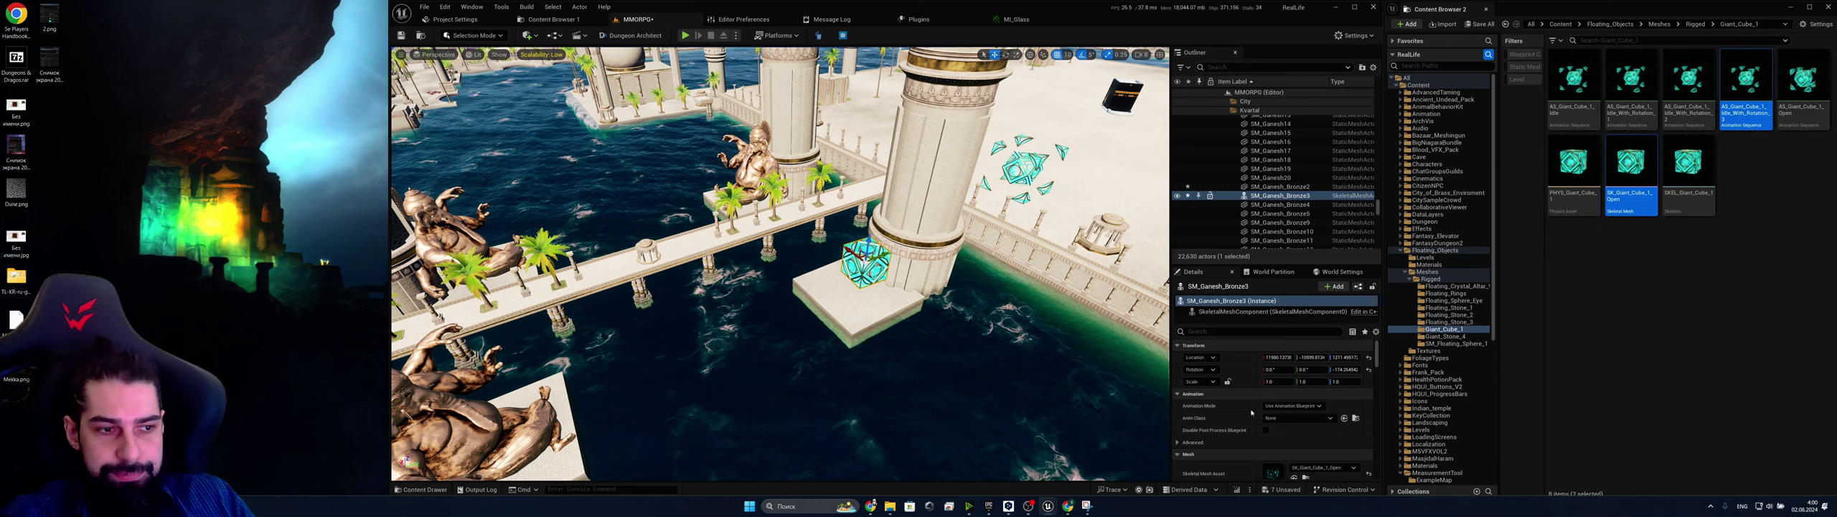
Compare the mesh, material and animation settings of the replacement cube with those of AS_Giant_Cube_1_Open5
{"action": "scroll", "coordinate": [1252, 413], "scroll_direction": "down", "scroll_amount": 10}
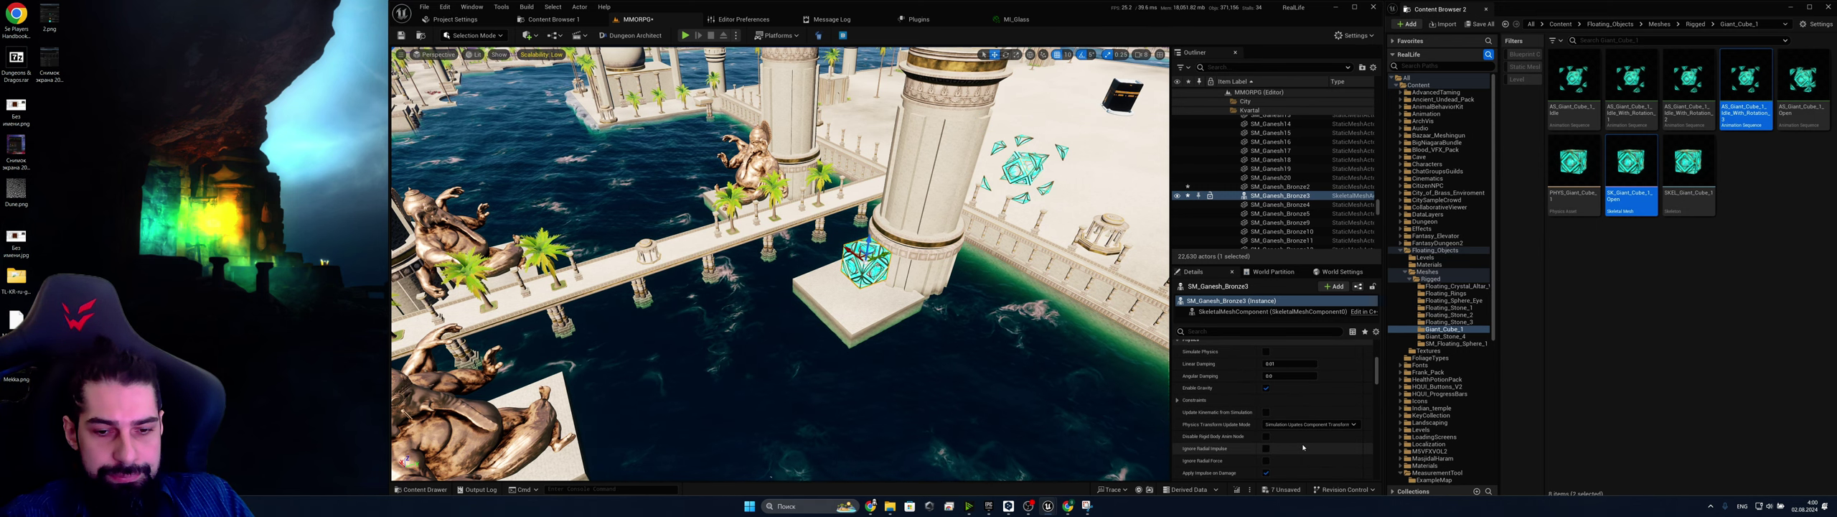
{"action": "scroll", "coordinate": [1304, 448], "scroll_direction": "down", "scroll_amount": 3}
{"action": "right_click_drag", "start_coordinate": [940, 316], "coordinate": [890, 334]}
{"action": "key", "text": "w"}
{"action": "scroll", "coordinate": [1284, 415], "scroll_direction": "up", "scroll_amount": 12}
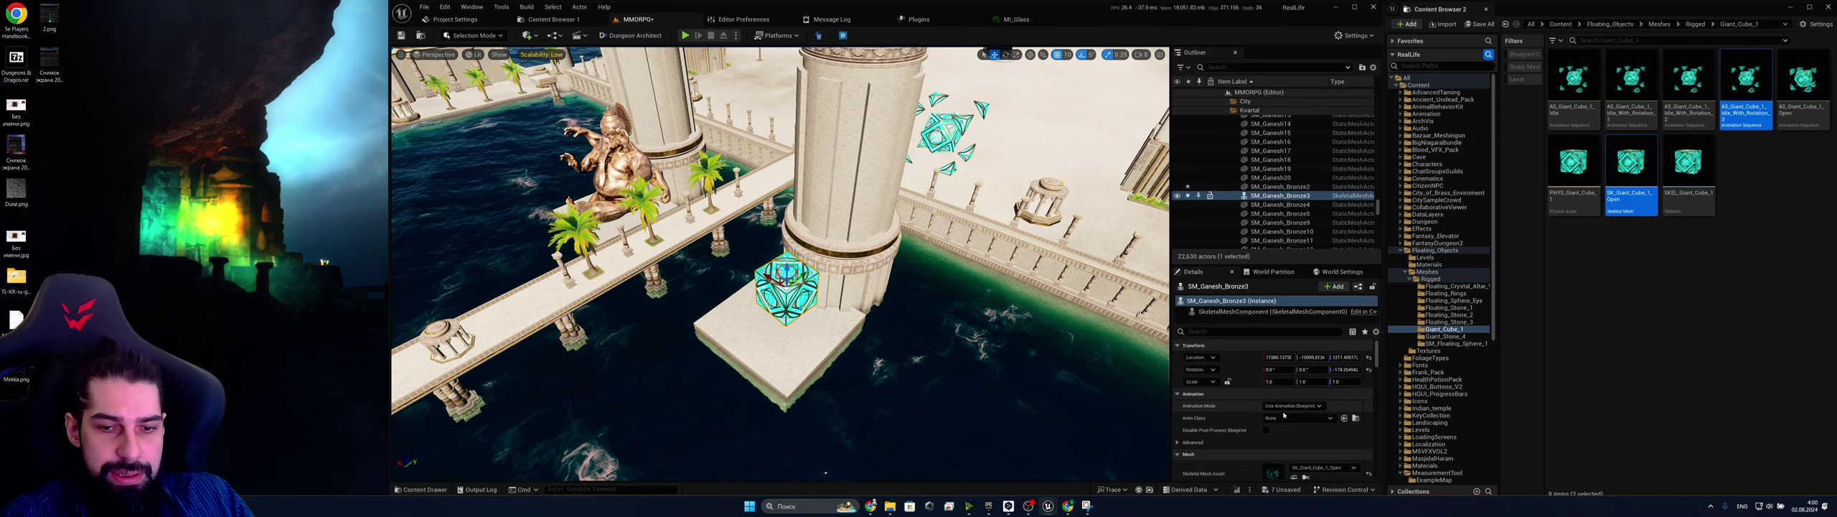
{"action": "scroll", "coordinate": [1284, 415], "scroll_direction": "down", "scroll_amount": 4}
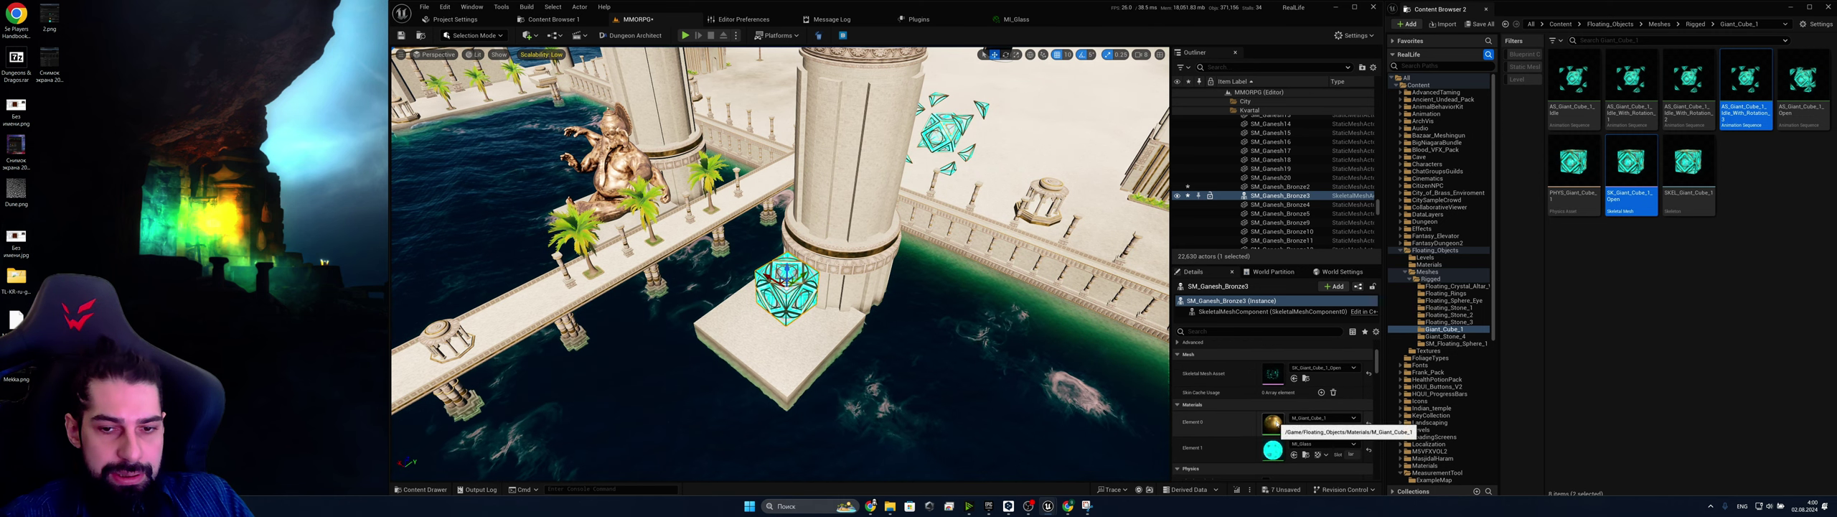
{"action": "left_click", "coordinate": [938, 134]}
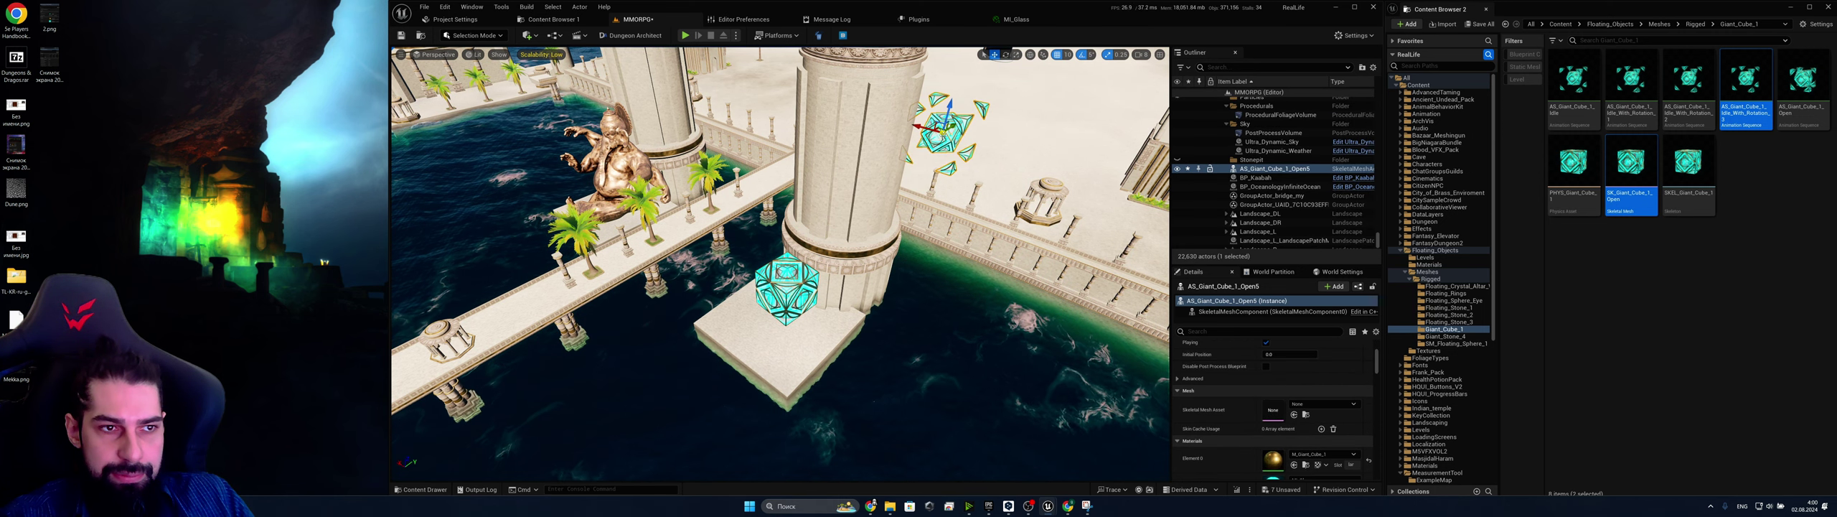
{"action": "scroll", "coordinate": [1243, 399], "scroll_direction": "up", "scroll_amount": 5}
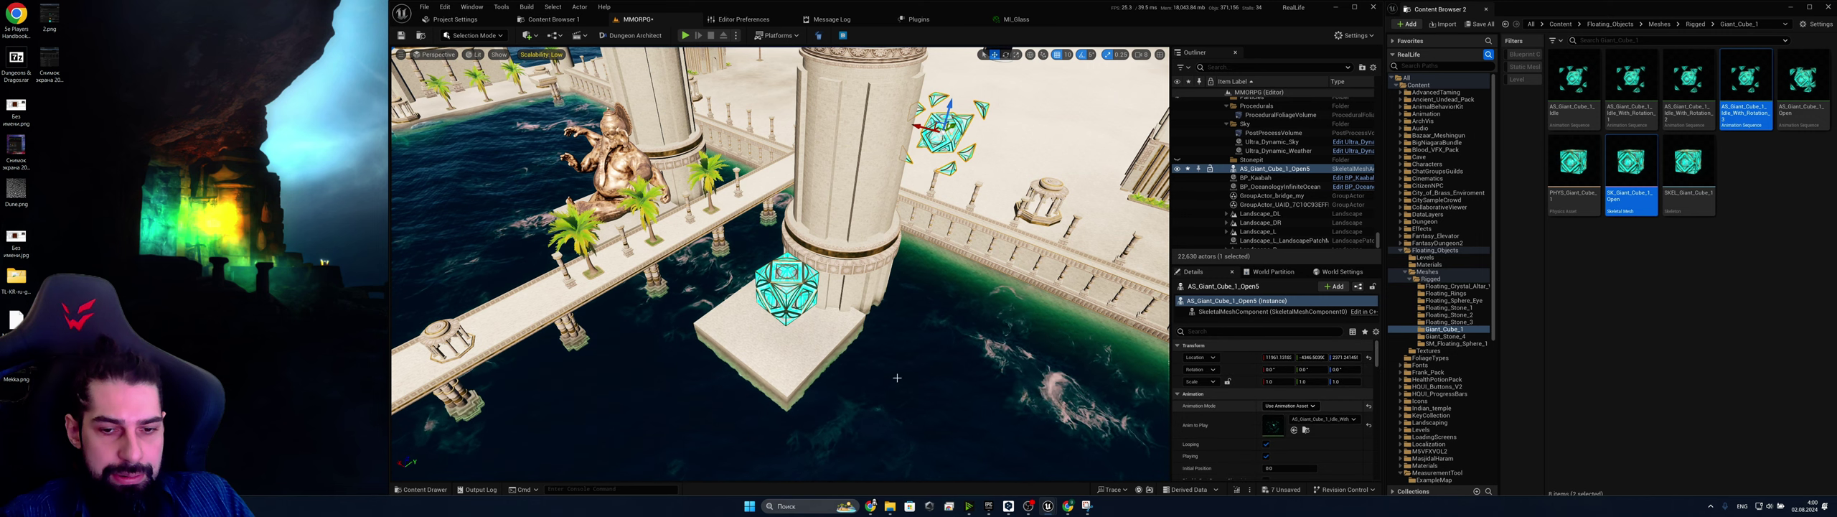
{"action": "left_click", "coordinate": [787, 288]}
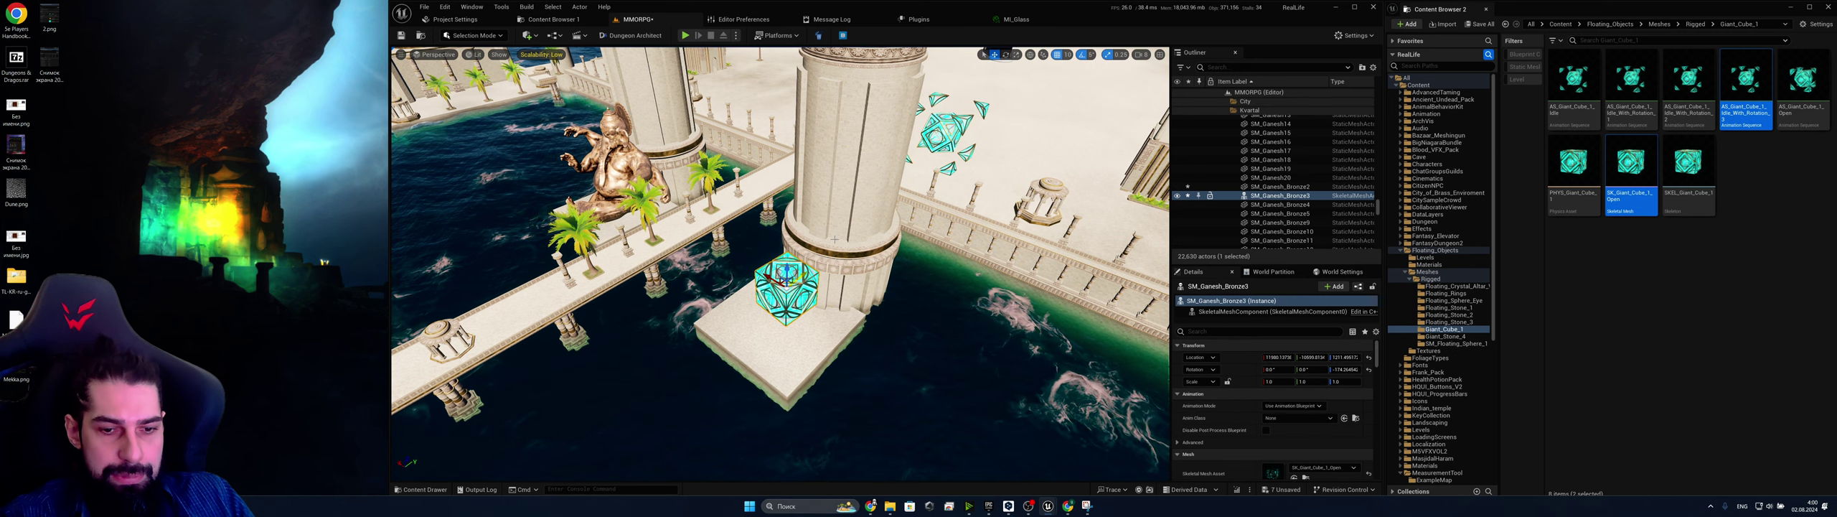
Locate the Idle_With_Rotation animation used by AS_Giant_Cube_1_Open5 and try to assign it to the replacement cube's Anim Class
{"action": "left_click", "coordinate": [949, 140]}
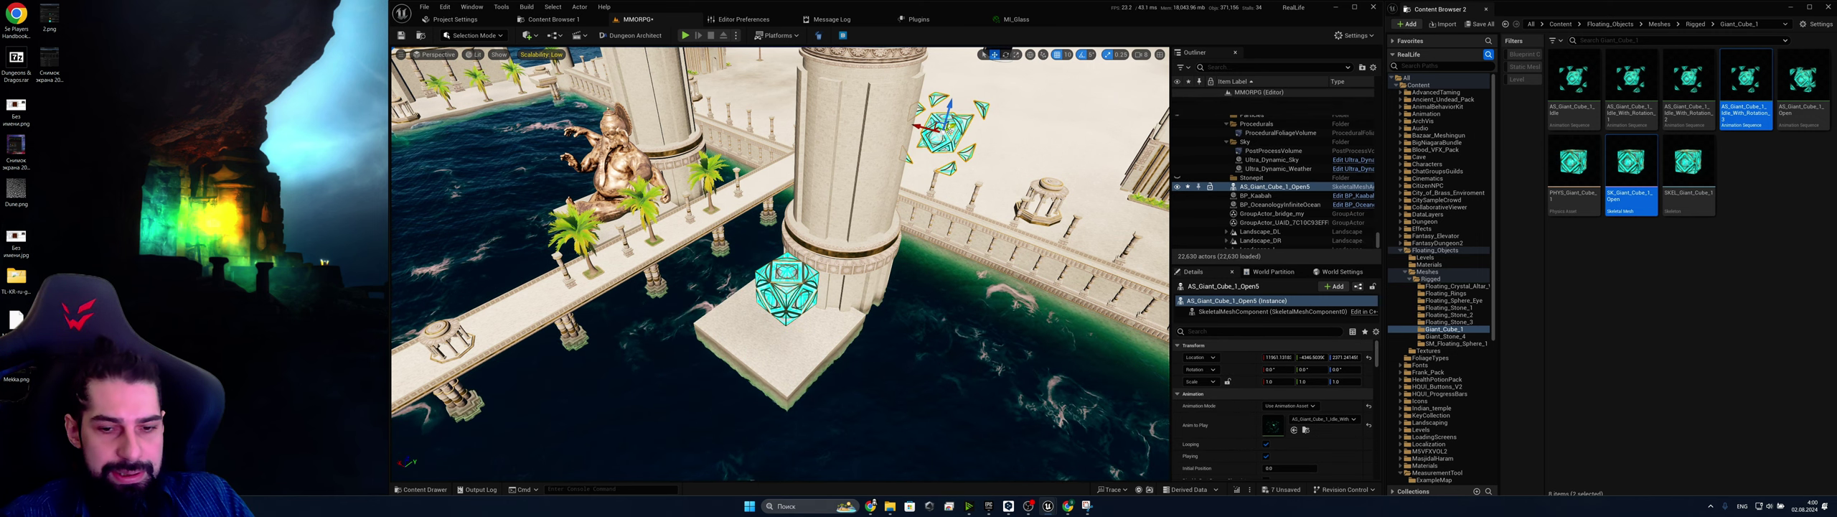
{"action": "left_click", "coordinate": [1308, 430]}
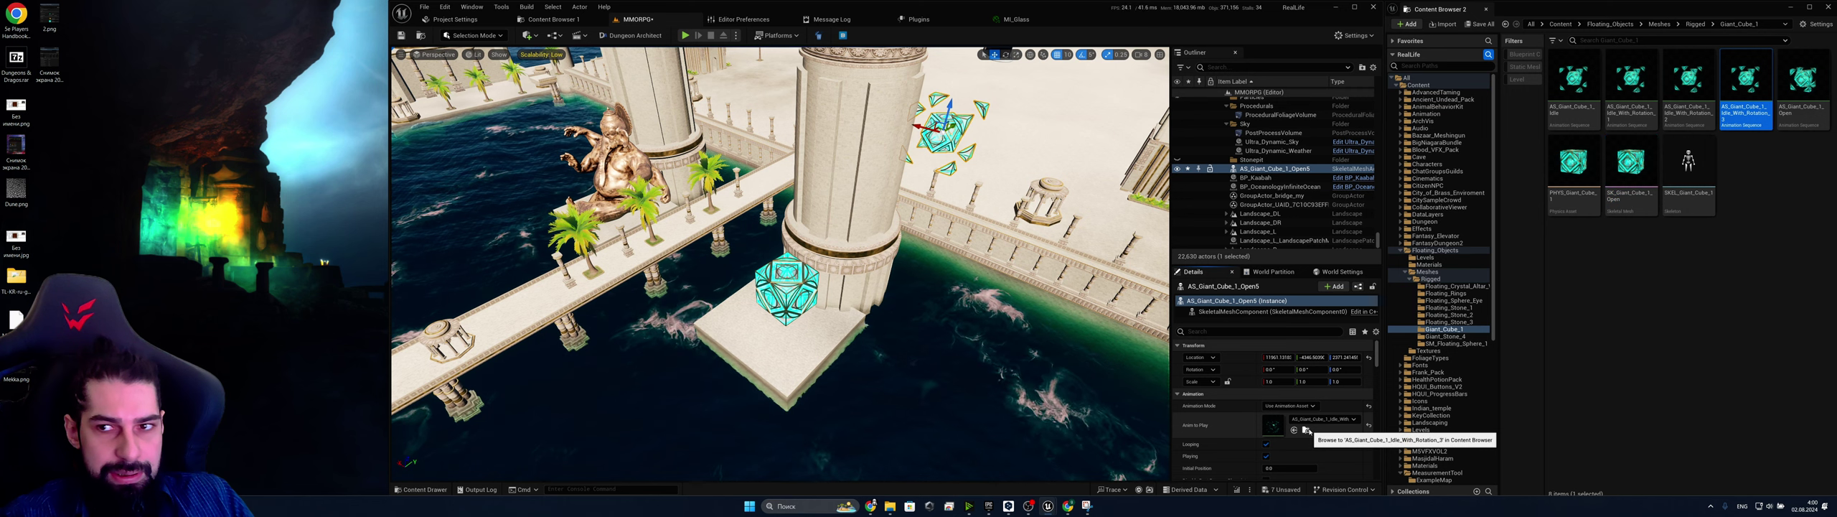
{"action": "left_click", "coordinate": [786, 287]}
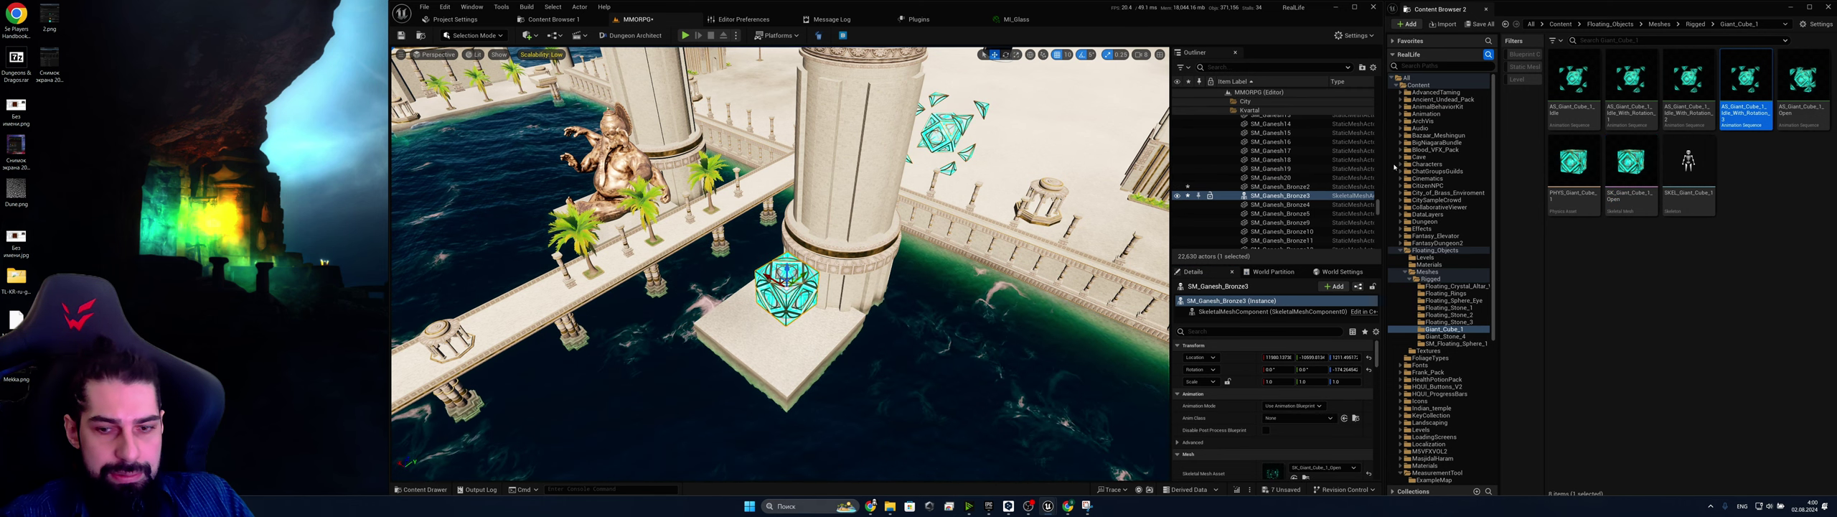
{"action": "left_click_drag", "start_coordinate": [1746, 84], "coordinate": [1308, 424]}
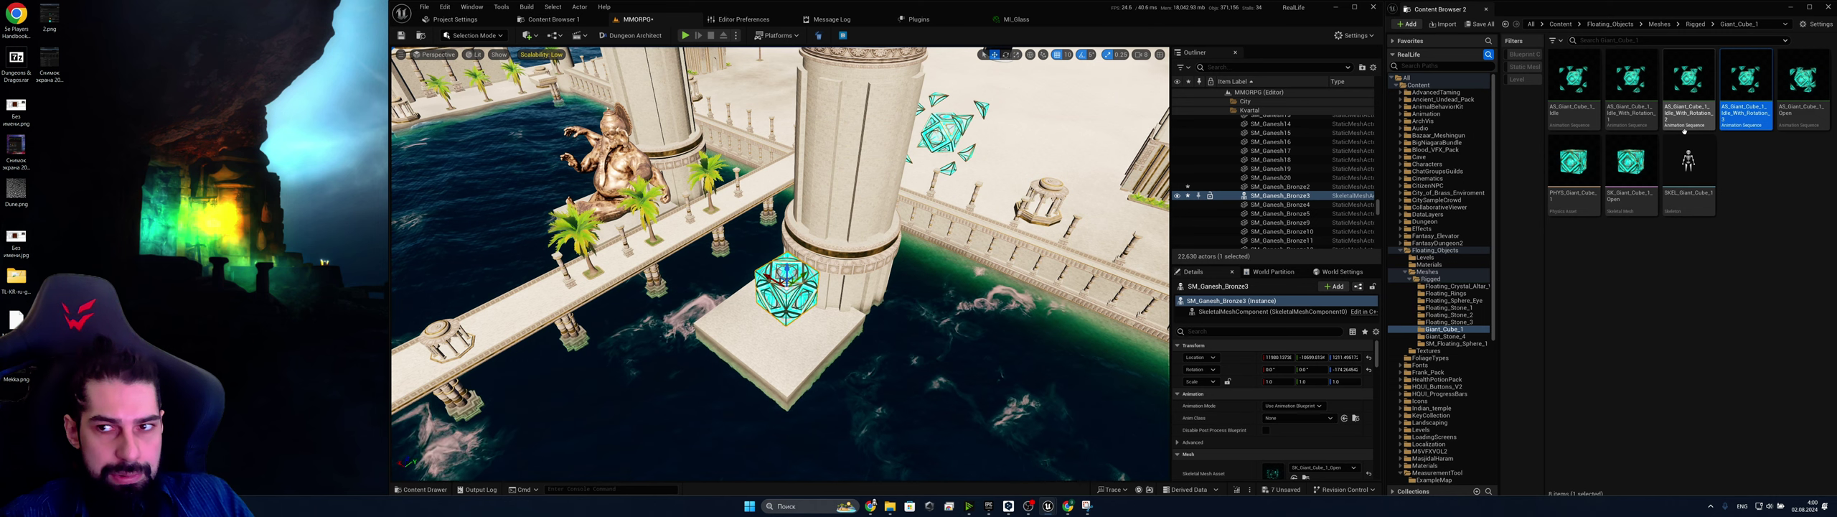
Search the replacement cube's Anim Class options for the copied Idle_With_Rotation_3 animation name
{"action": "left_click", "coordinate": [1747, 115]}
{"action": "key", "text": "ctrl+c"}
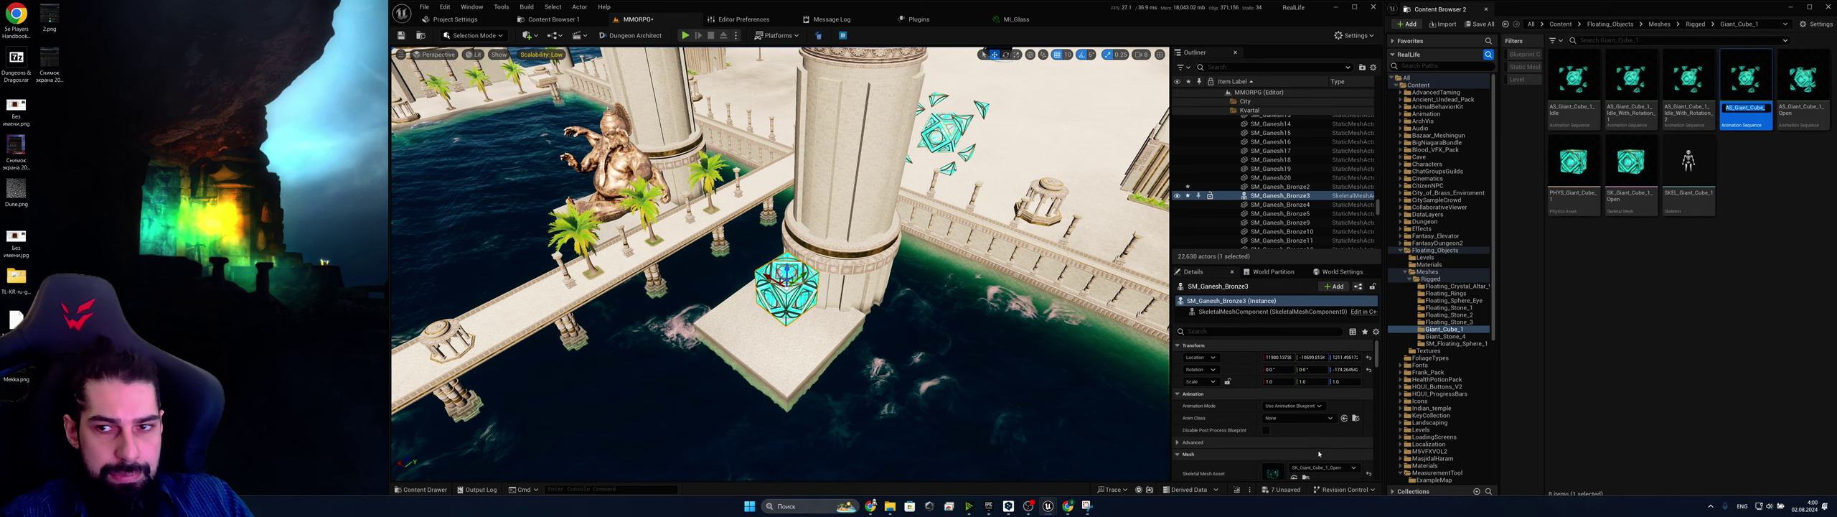
{"action": "left_click", "coordinate": [1332, 418]}
{"action": "key", "text": "ctrl+v"}
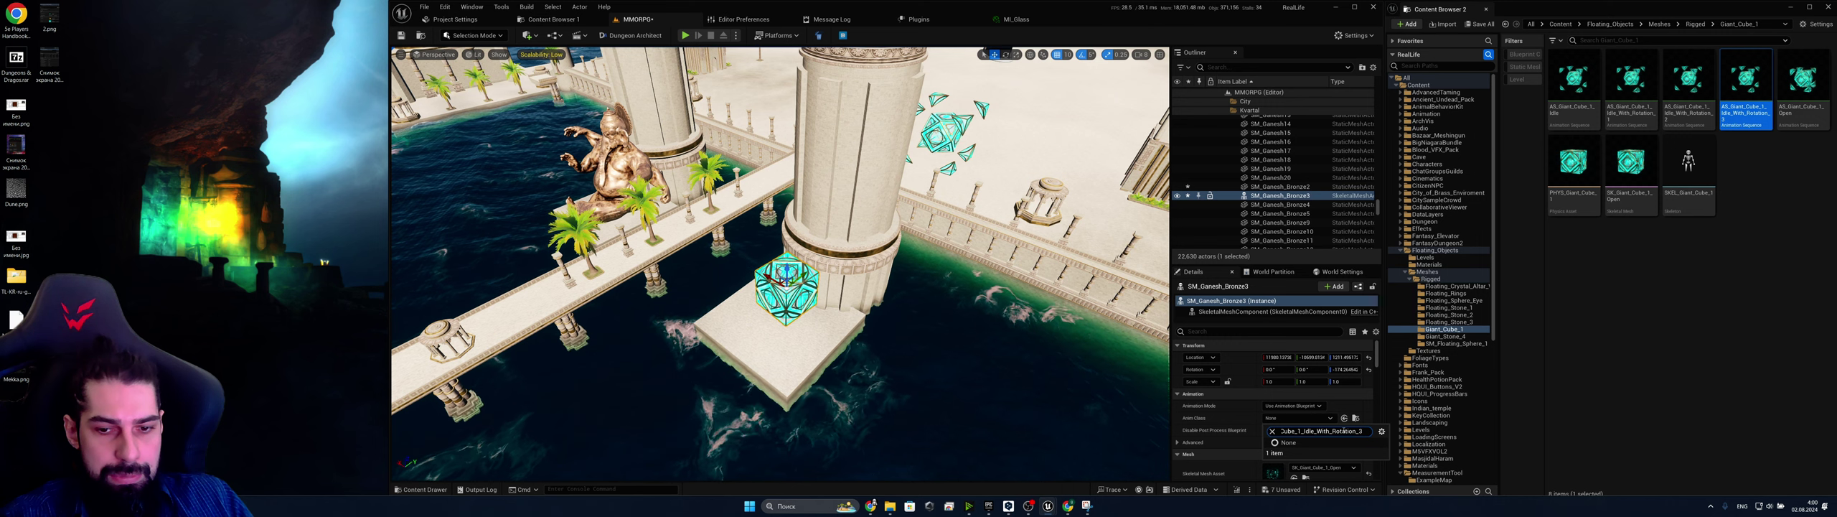
{"action": "left_click", "coordinate": [1766, 168]}
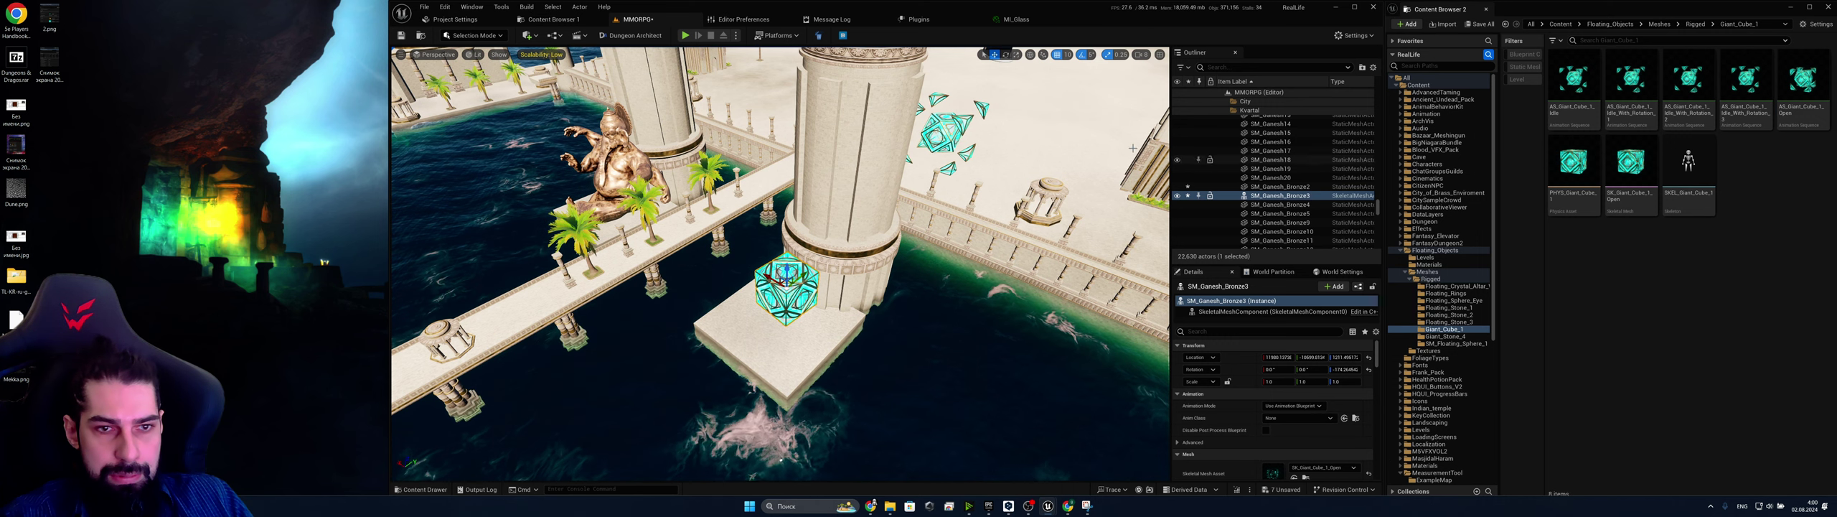
Switch the replacement cube's Animation Mode to Use Animation Asset and assign the Idle_With_Rotation_3 animation as Anim to Play
{"action": "left_click", "coordinate": [938, 136]}
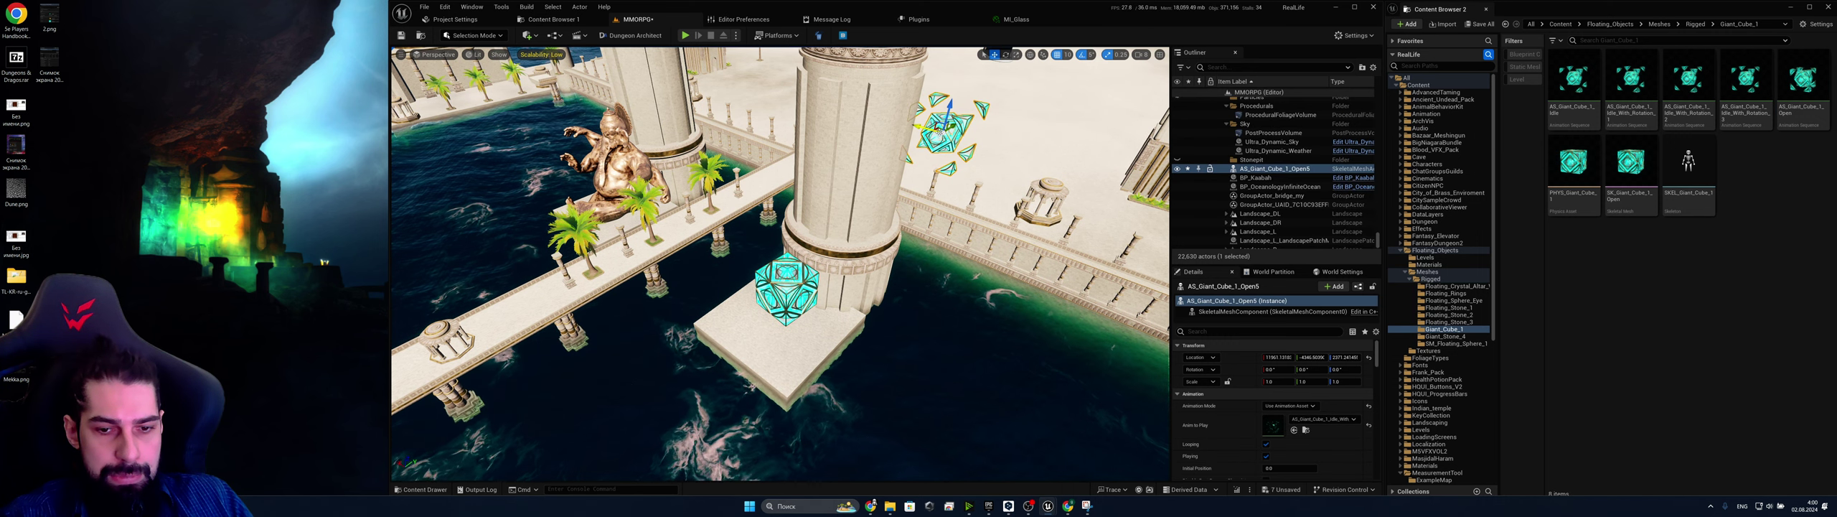
{"action": "left_click", "coordinate": [782, 287]}
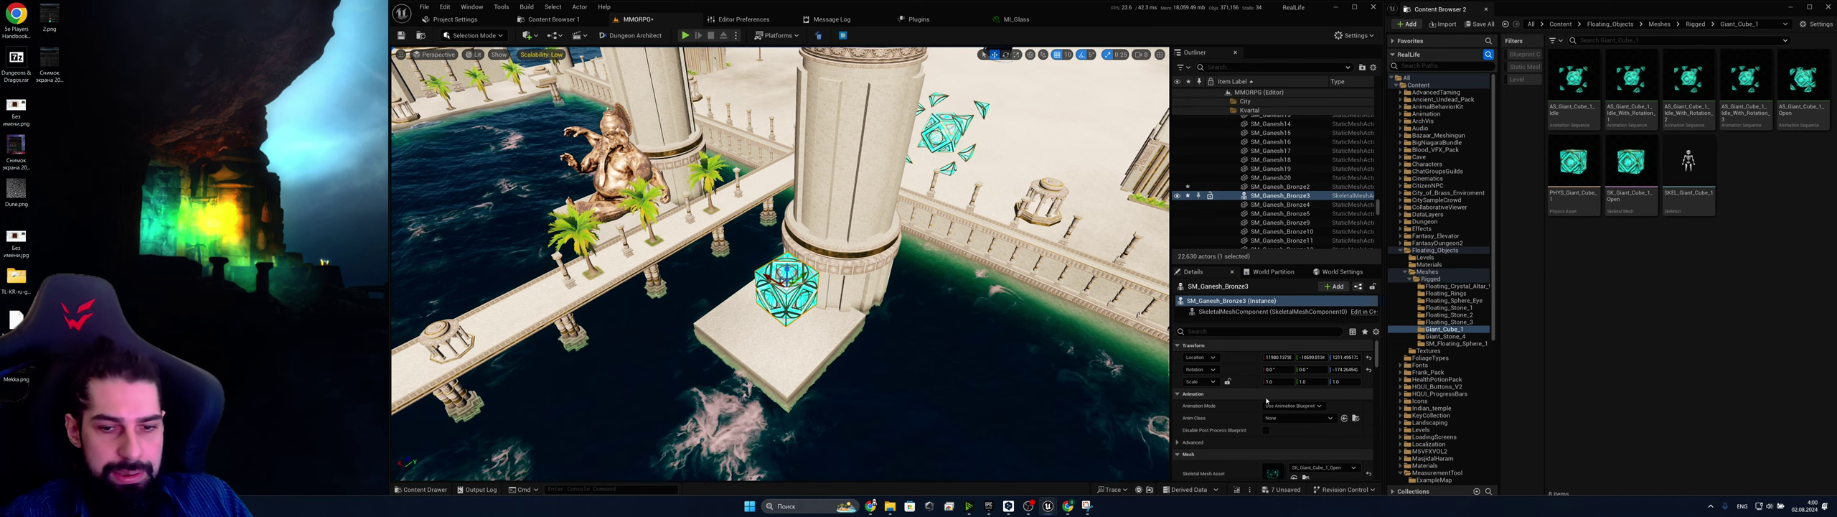
{"action": "left_click", "coordinate": [1294, 406]}
{"action": "left_click", "coordinate": [1299, 422]}
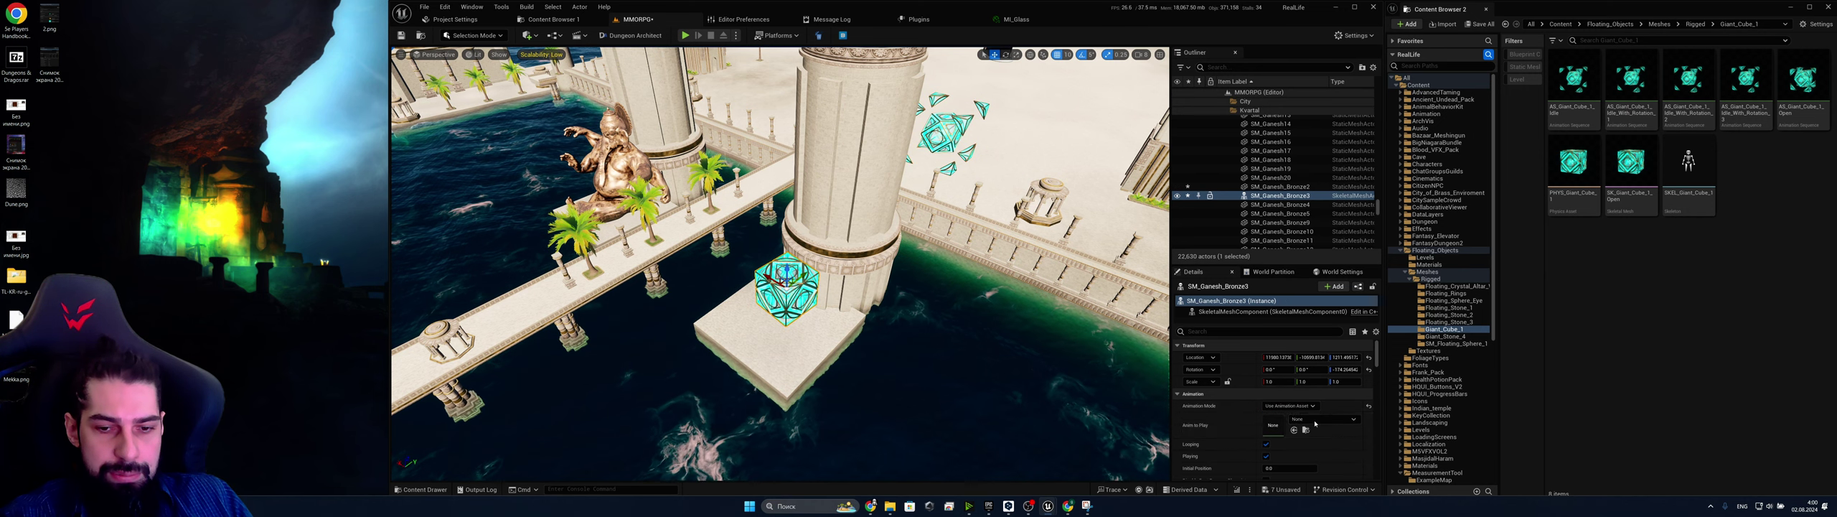
{"action": "left_click_drag", "start_coordinate": [1741, 87], "coordinate": [1292, 427]}
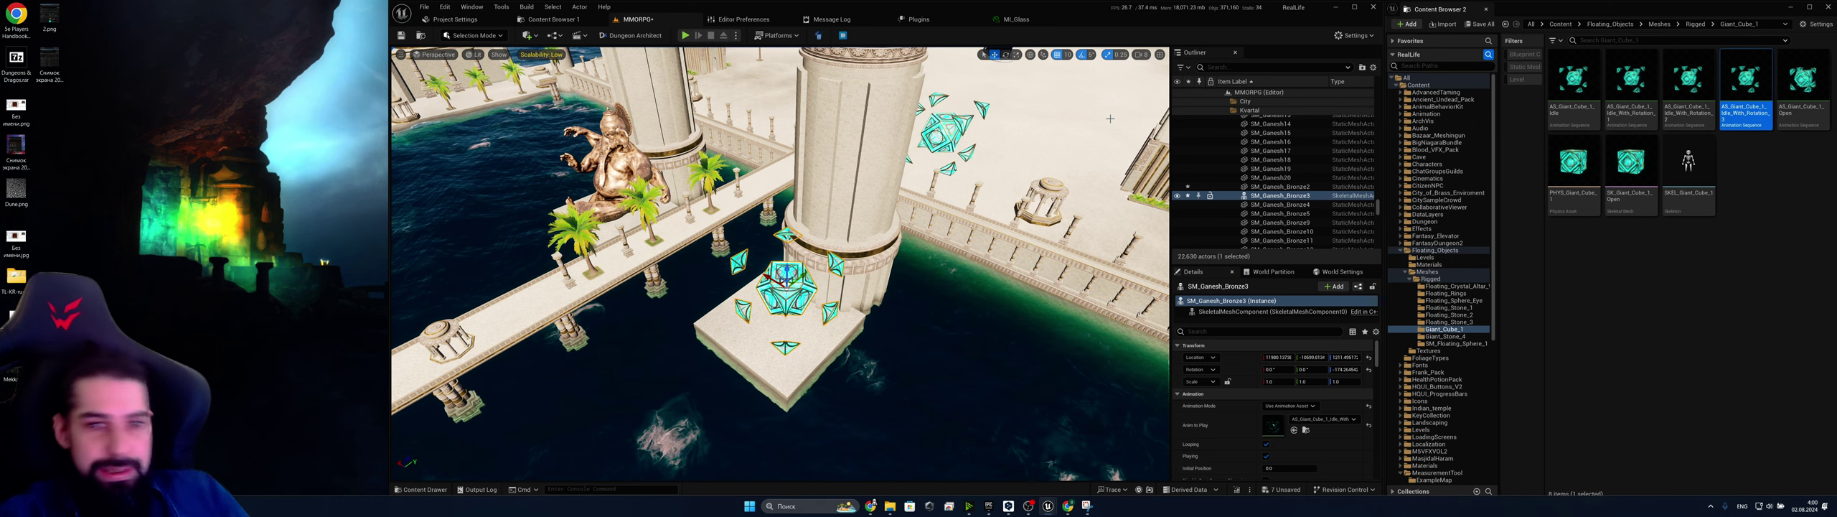
Scale the replacement cube uniformly to 2.0 and raise it higher above its pedestal
{"action": "key", "text": "f"}
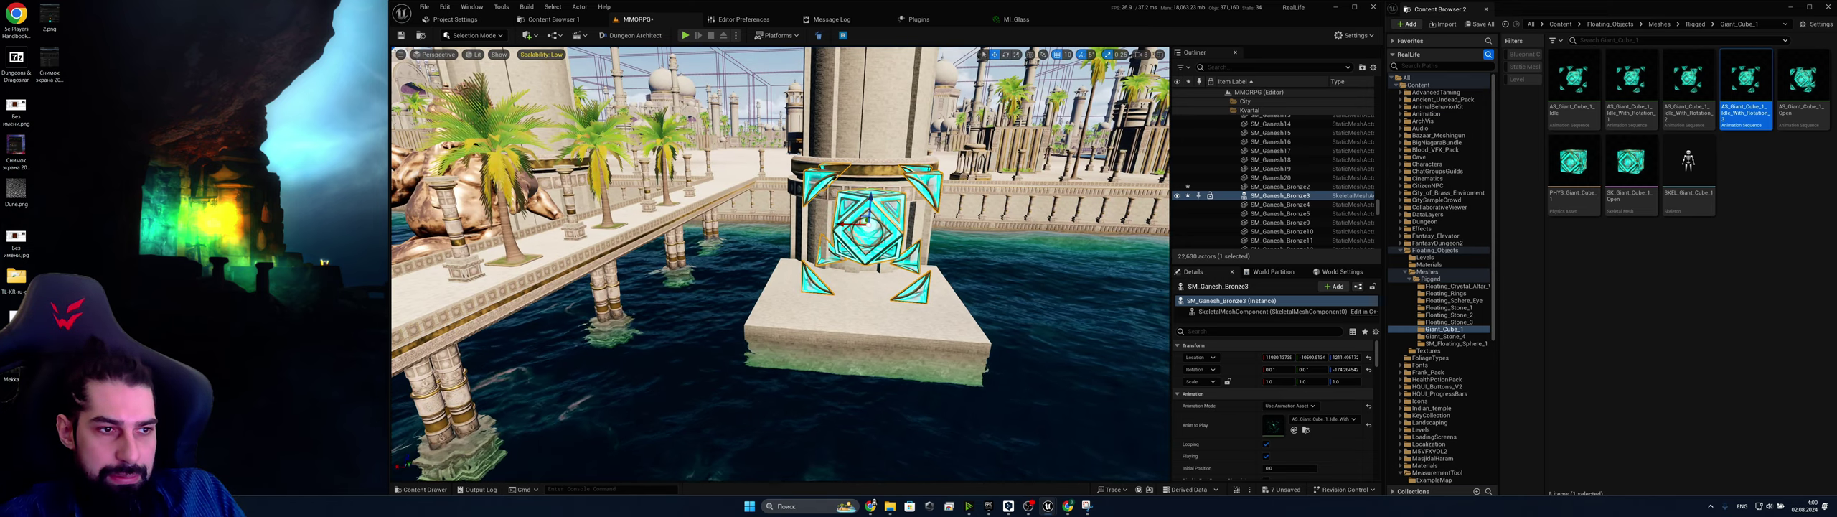
{"action": "right_click_drag", "start_coordinate": [868, 237], "coordinate": [847, 237]}
{"action": "key", "text": "s"}
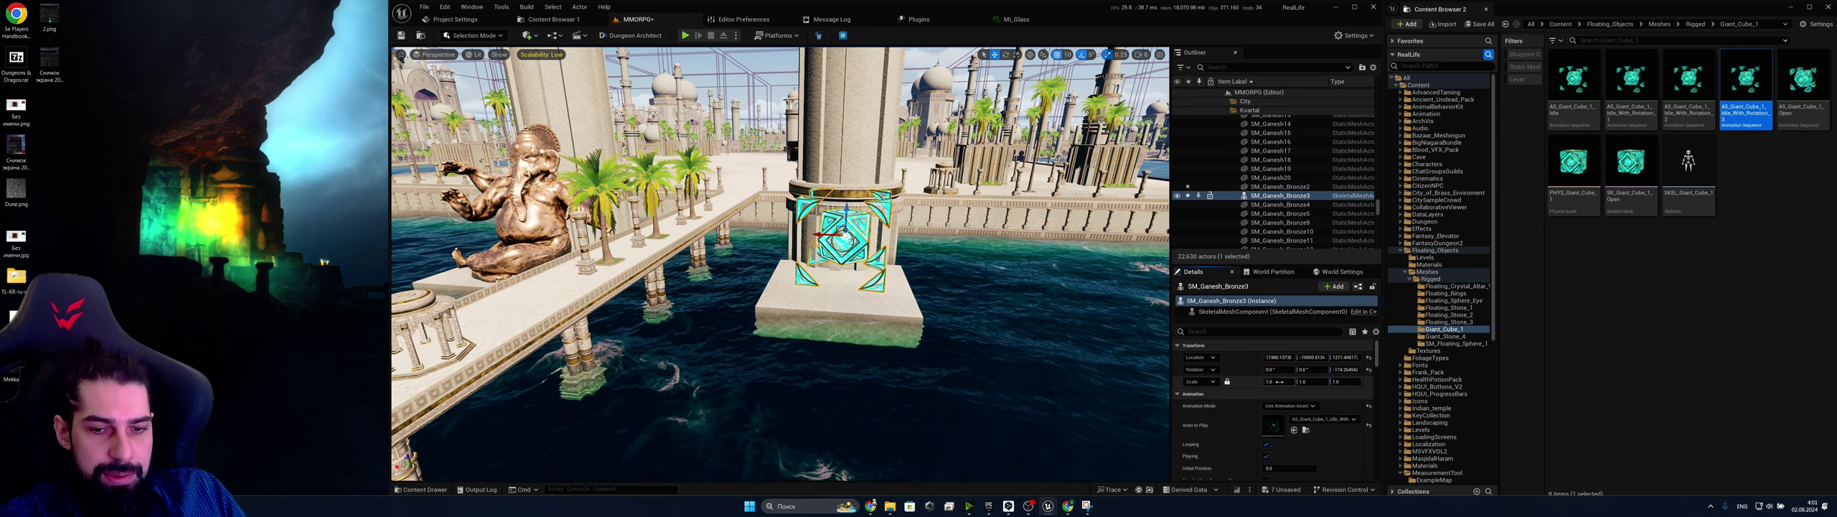
{"action": "left_click", "coordinate": [1284, 382]}
{"action": "type", "text": "2"}
{"action": "key", "text": "Return"}
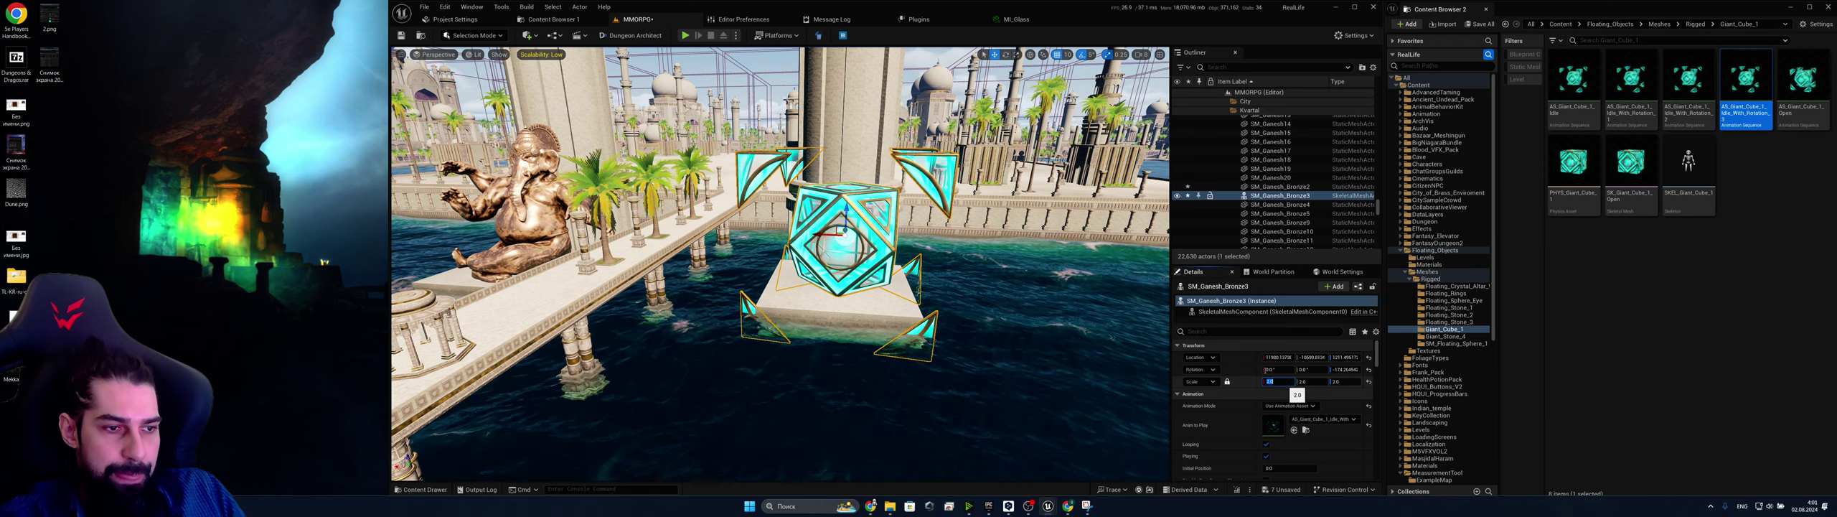
{"action": "left_click_drag", "start_coordinate": [847, 210], "coordinate": [846, 164]}
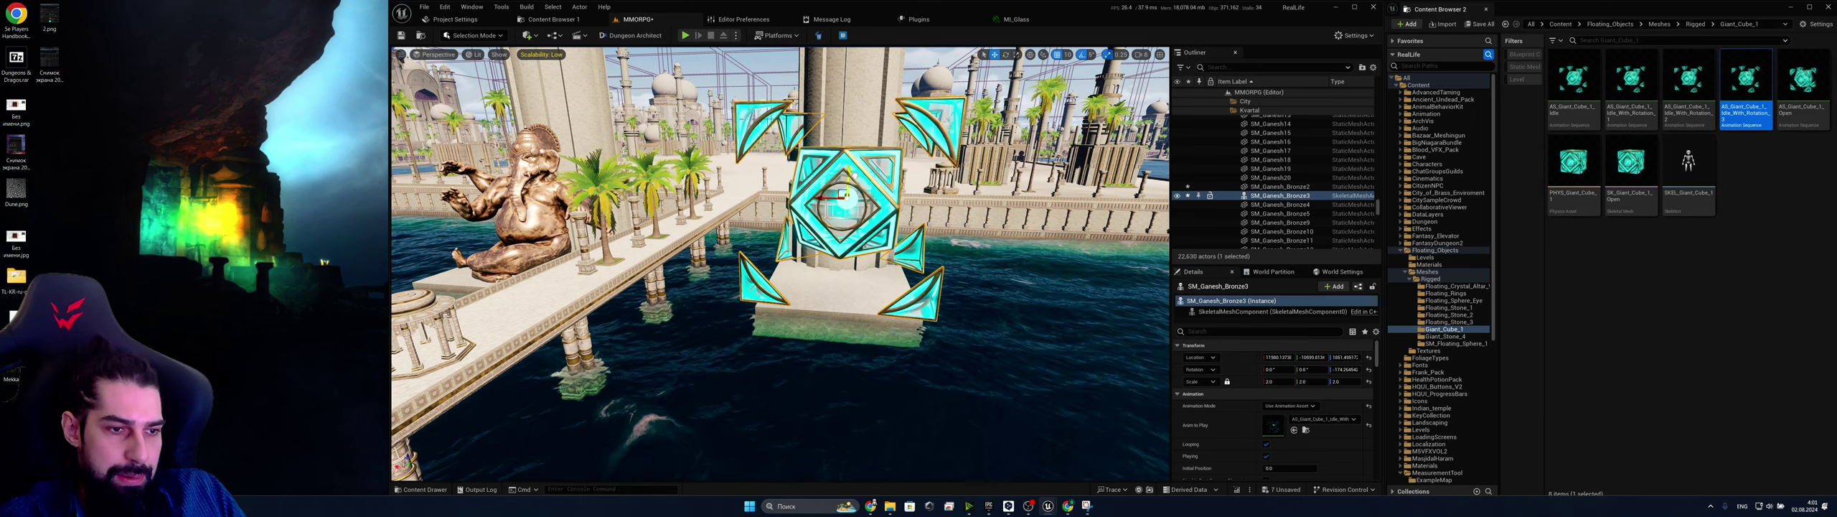
Set the replacement cube's uniform scale to 1.5
{"action": "right_click_drag", "start_coordinate": [846, 164], "coordinate": [1077, 215]}
{"action": "key", "text": "w"}
{"action": "key", "text": "a"}
{"action": "key", "text": "s"}
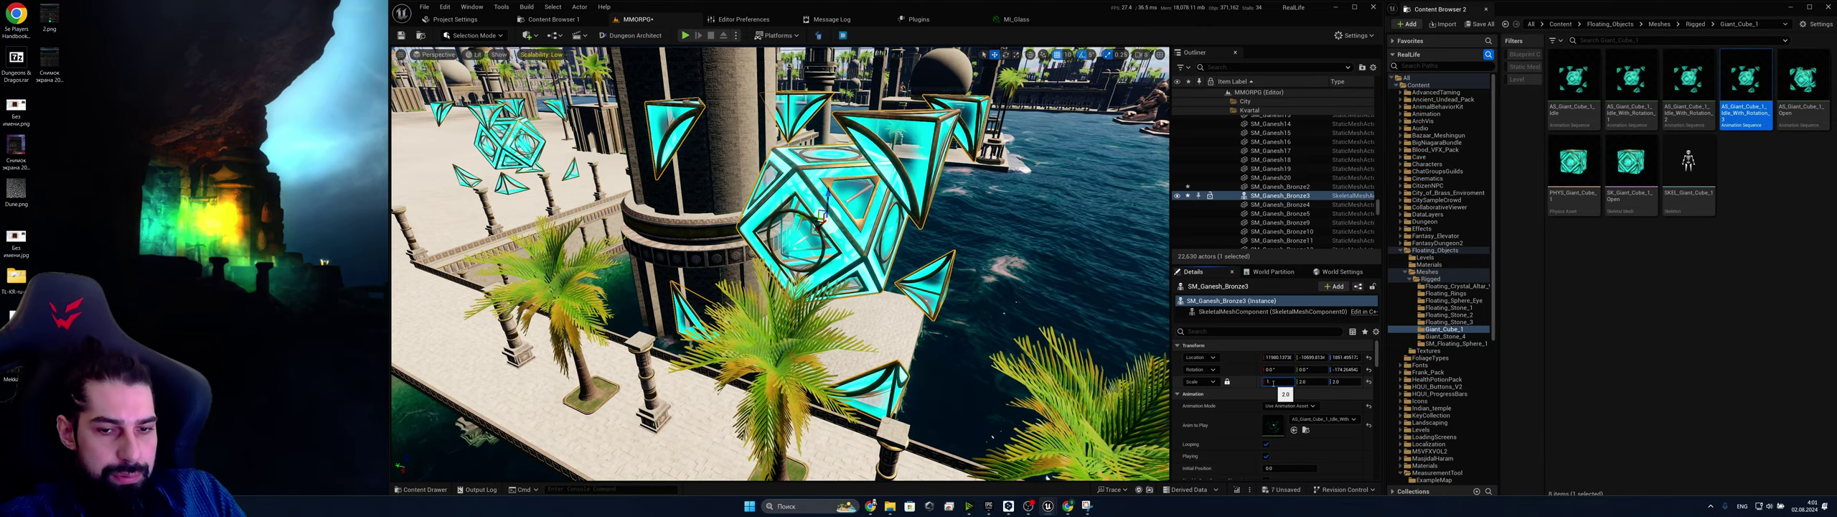
{"action": "left_click", "coordinate": [1272, 382]}
{"action": "type", "text": "1.5"}
{"action": "key", "text": "Return"}
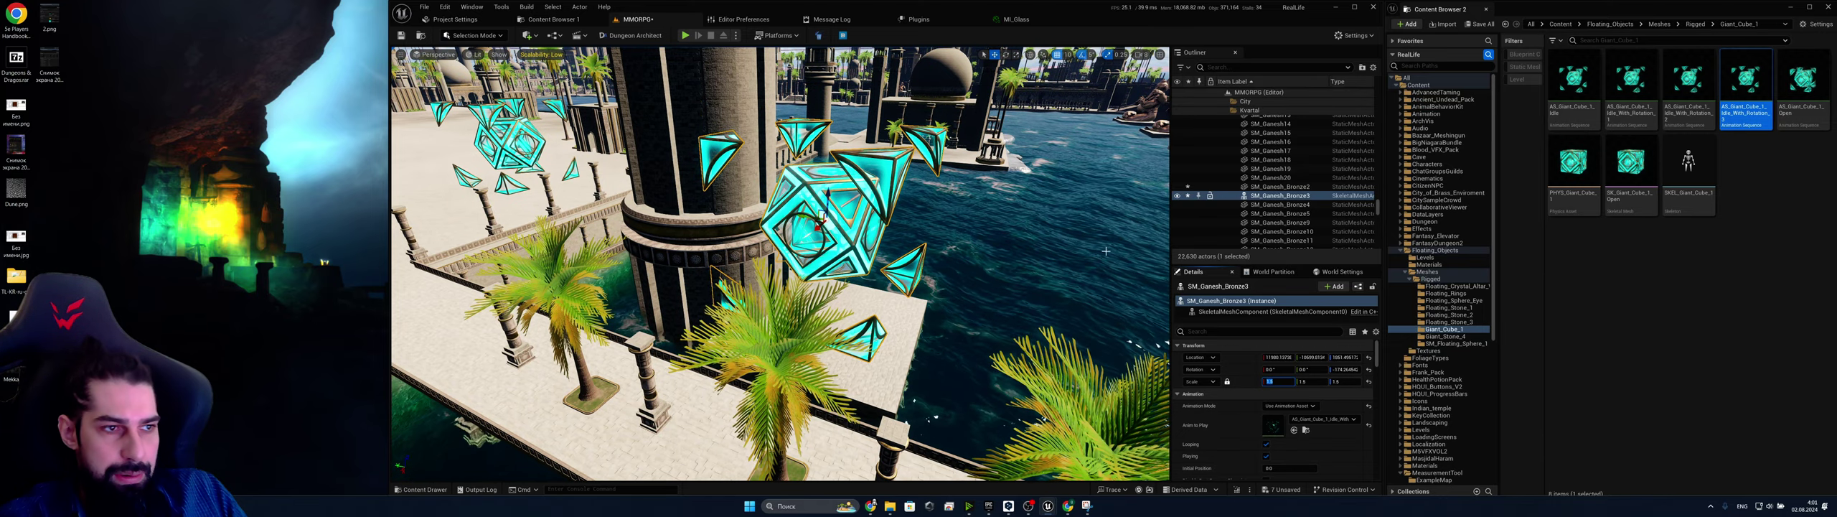
Select all SM_Ganesh_Bronze statues from SM_Ganesh_Bronze2 onward, leaving out the SM_Ganesh_Bronze3 cube
{"action": "right_click_drag", "start_coordinate": [1106, 250], "coordinate": [926, 244]}
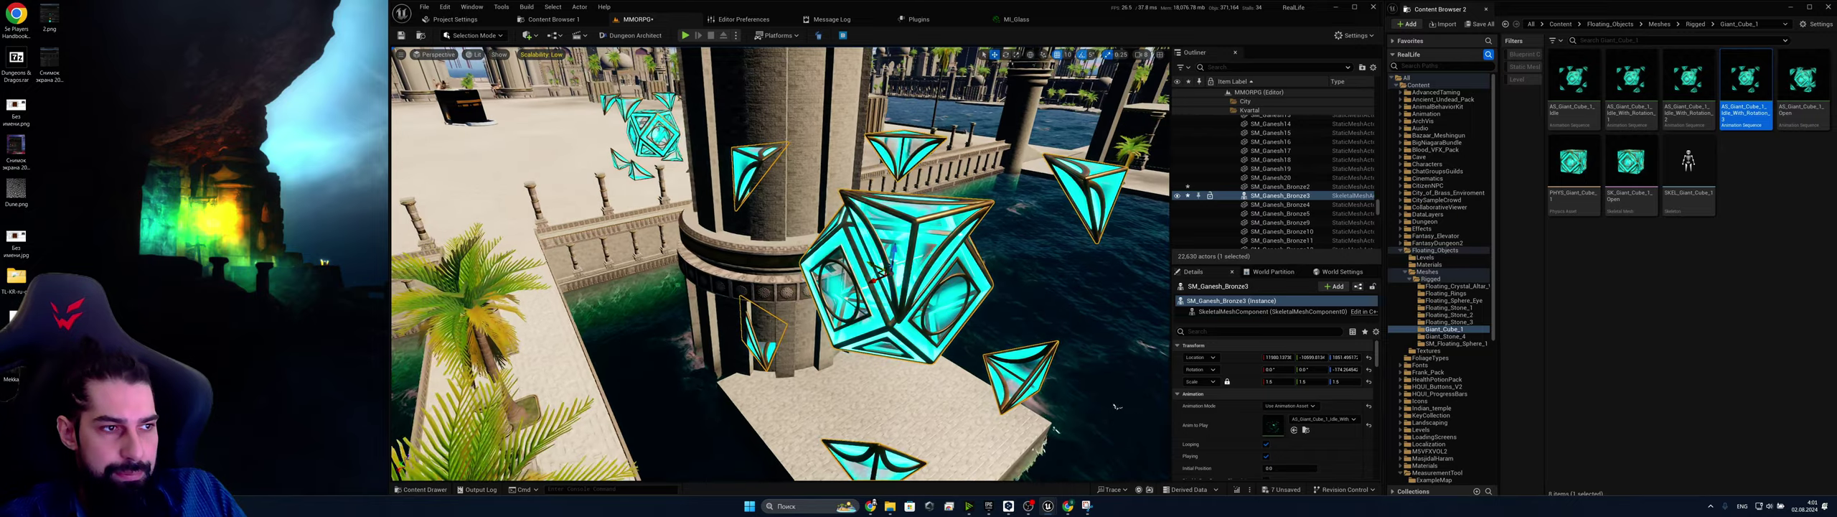
{"action": "right_click_drag", "start_coordinate": [1117, 406], "coordinate": [1141, 406]}
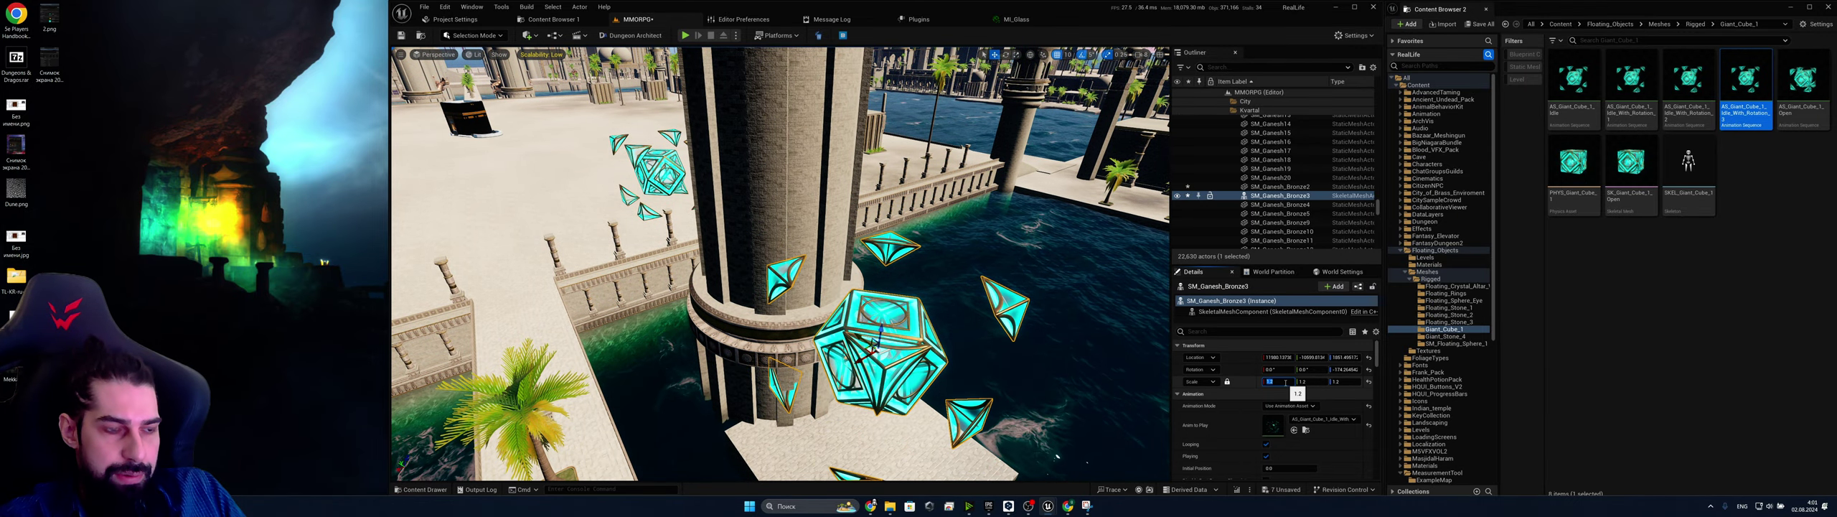
{"action": "right_click_drag", "start_coordinate": [1020, 304], "coordinate": [1077, 323]}
{"action": "right_click_drag", "start_coordinate": [822, 281], "coordinate": [977, 304]}
{"action": "right_click_drag", "start_coordinate": [933, 271], "coordinate": [854, 278]}
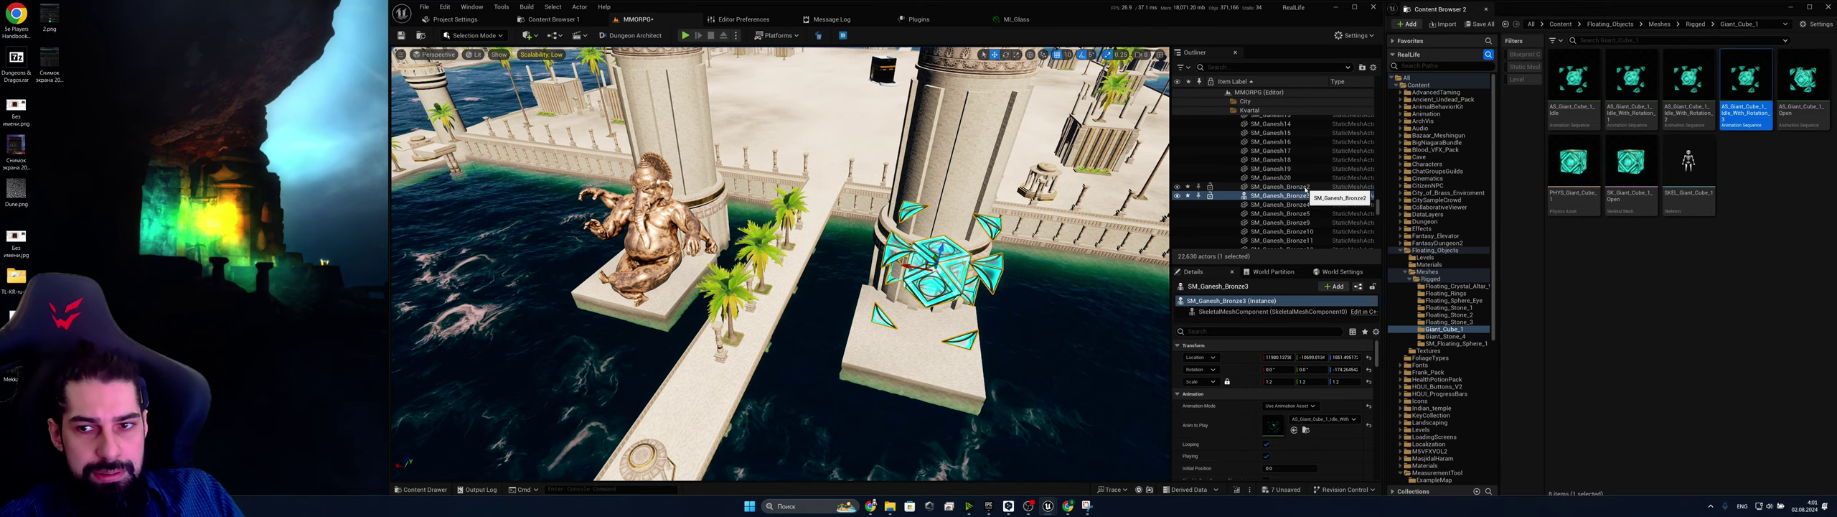
{"action": "left_click", "coordinate": [1306, 188]}
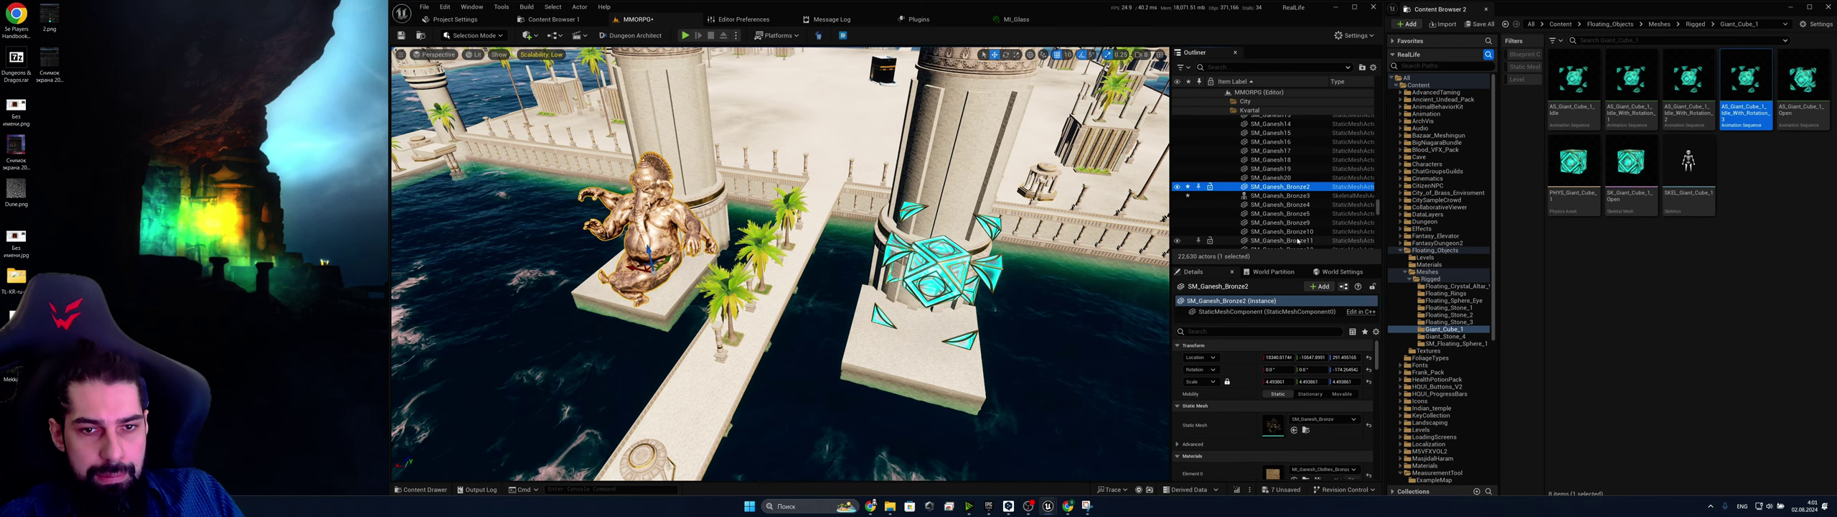
{"action": "scroll", "coordinate": [1301, 230], "scroll_direction": "down", "scroll_amount": 5}
{"action": "scroll", "coordinate": [1301, 235], "scroll_direction": "down", "scroll_amount": 6}
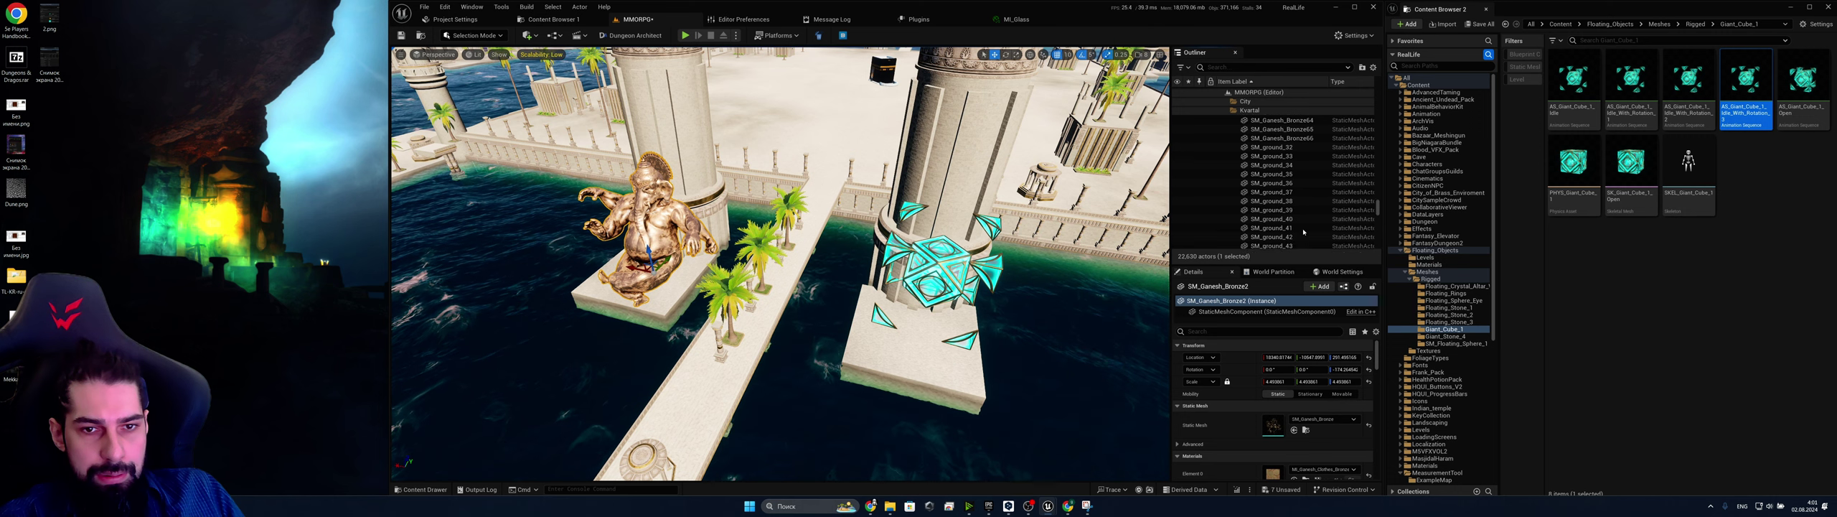
{"action": "left_click", "coordinate": [1307, 204], "text": "shift"}
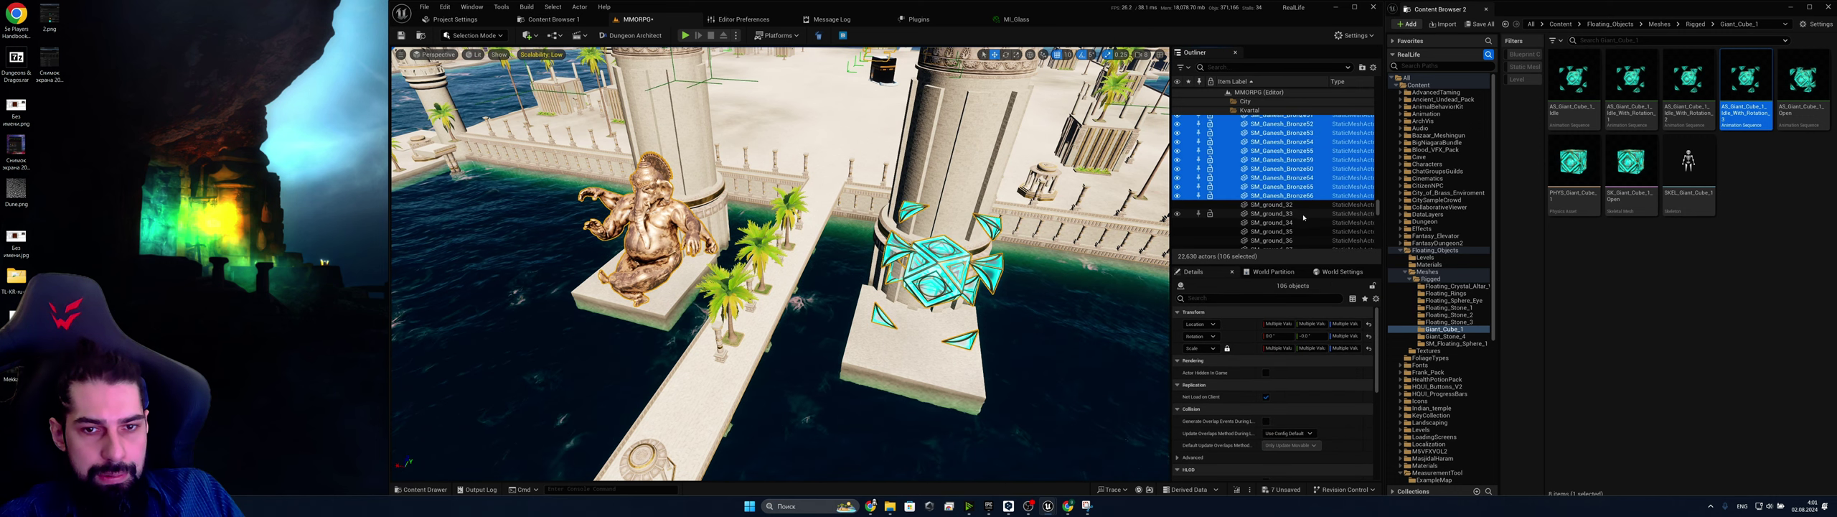
{"action": "scroll", "coordinate": [1256, 207], "scroll_direction": "up", "scroll_amount": 3}
{"action": "scroll", "coordinate": [1254, 206], "scroll_direction": "up", "scroll_amount": 6}
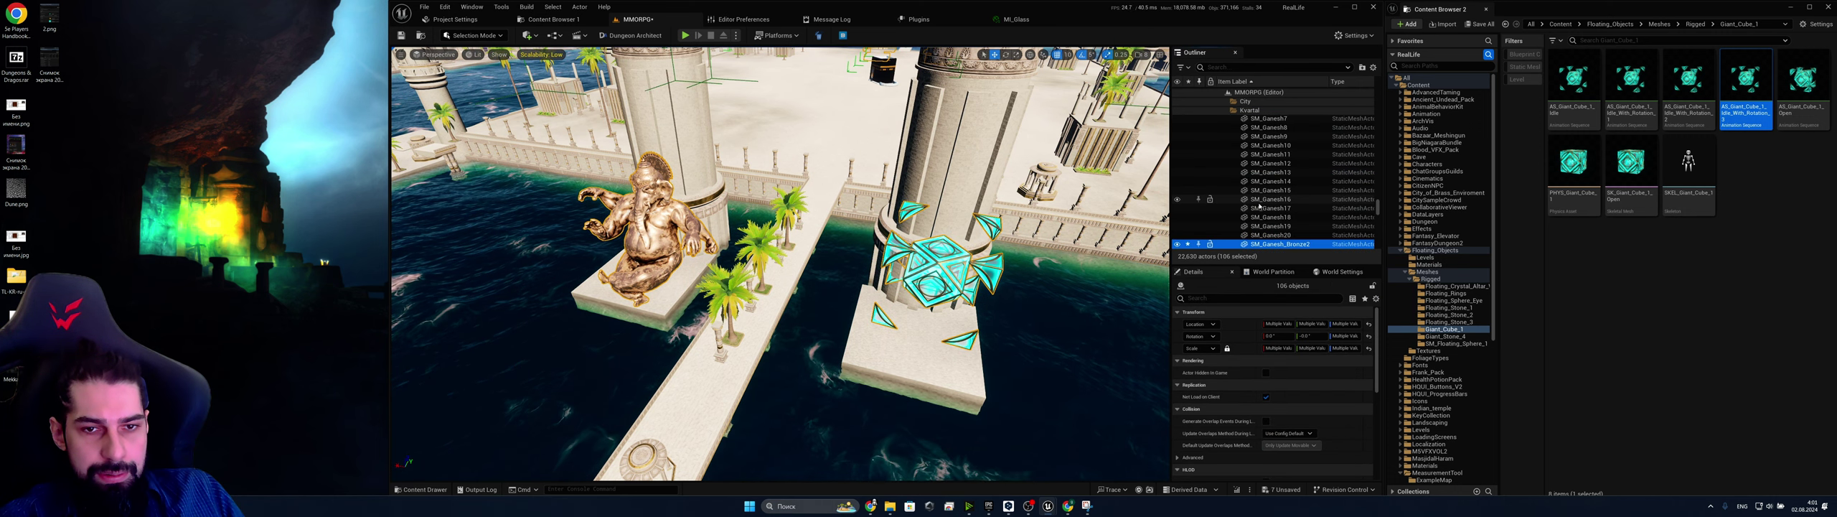
{"action": "left_click", "coordinate": [1269, 181], "text": "ctrl"}
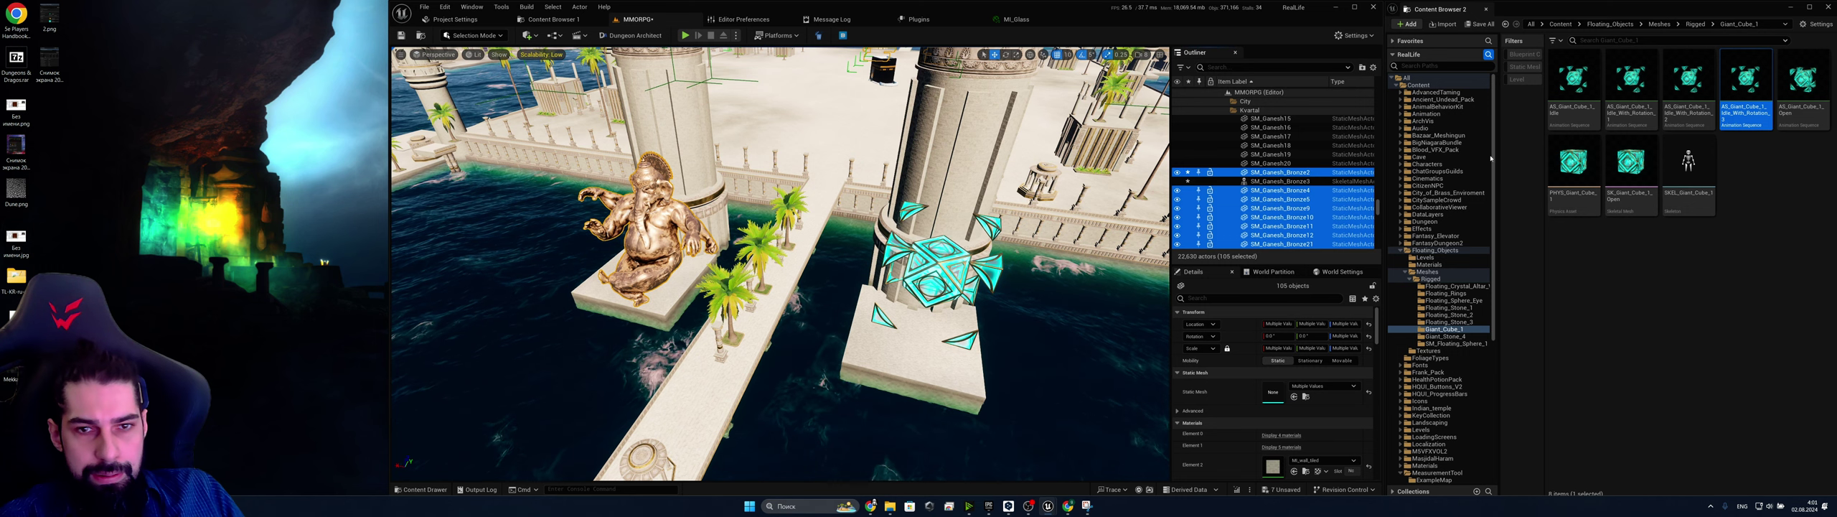
Replace the bronze Ganesh statues from SM_Ganesh_Bronze2 onward, except the SM_Ganesh_Bronze3 cube, with the SK_Giant_Cube_1_Open skeletal mesh
{"action": "left_click", "coordinate": [1631, 165]}
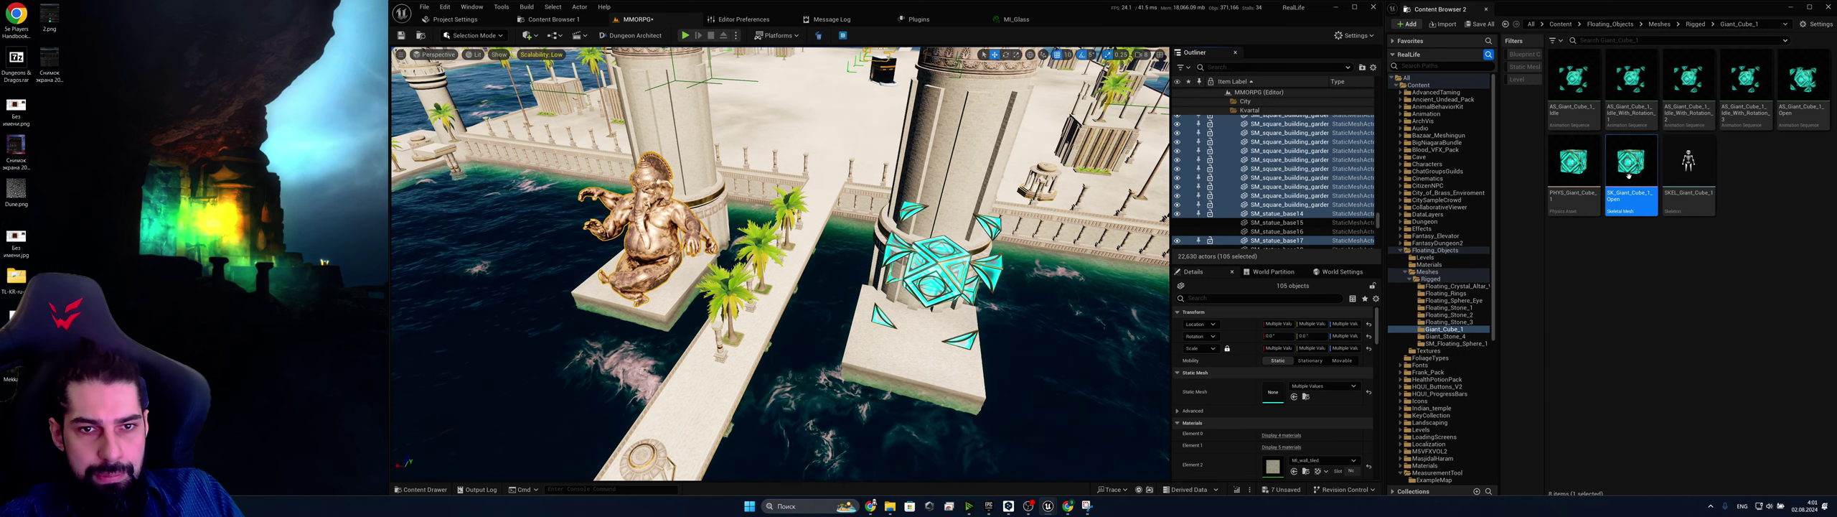
{"action": "scroll", "coordinate": [1278, 223], "scroll_direction": "up", "scroll_amount": 3}
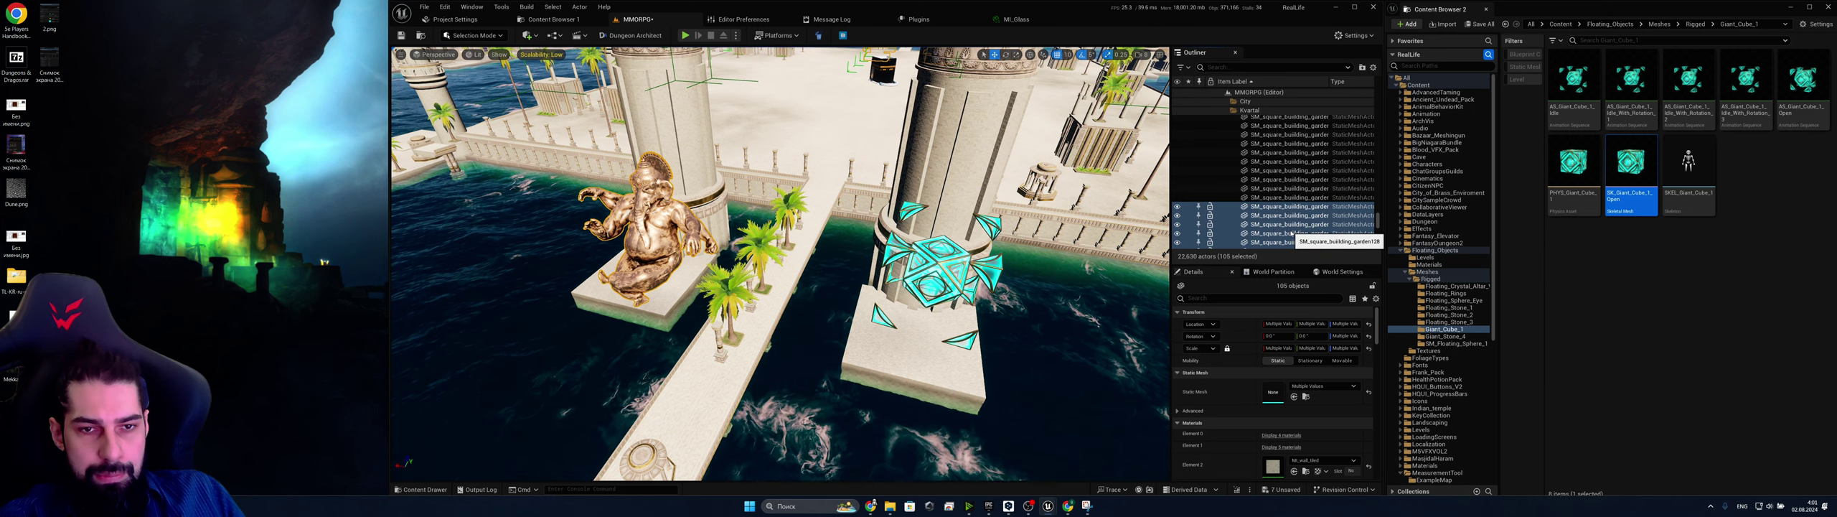
{"action": "scroll", "coordinate": [1292, 233], "scroll_direction": "up", "scroll_amount": 2}
{"action": "left_click", "coordinate": [652, 233]}
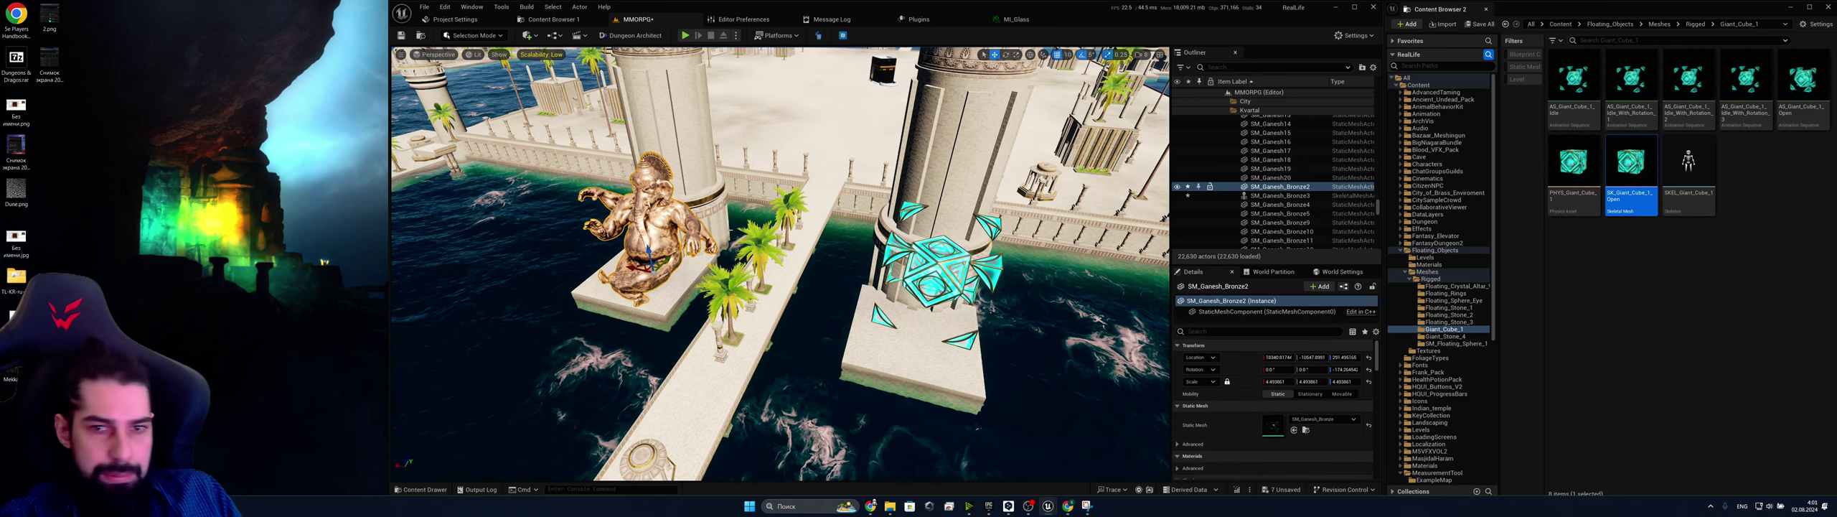
{"action": "scroll", "coordinate": [1297, 206], "scroll_direction": "down", "scroll_amount": 10}
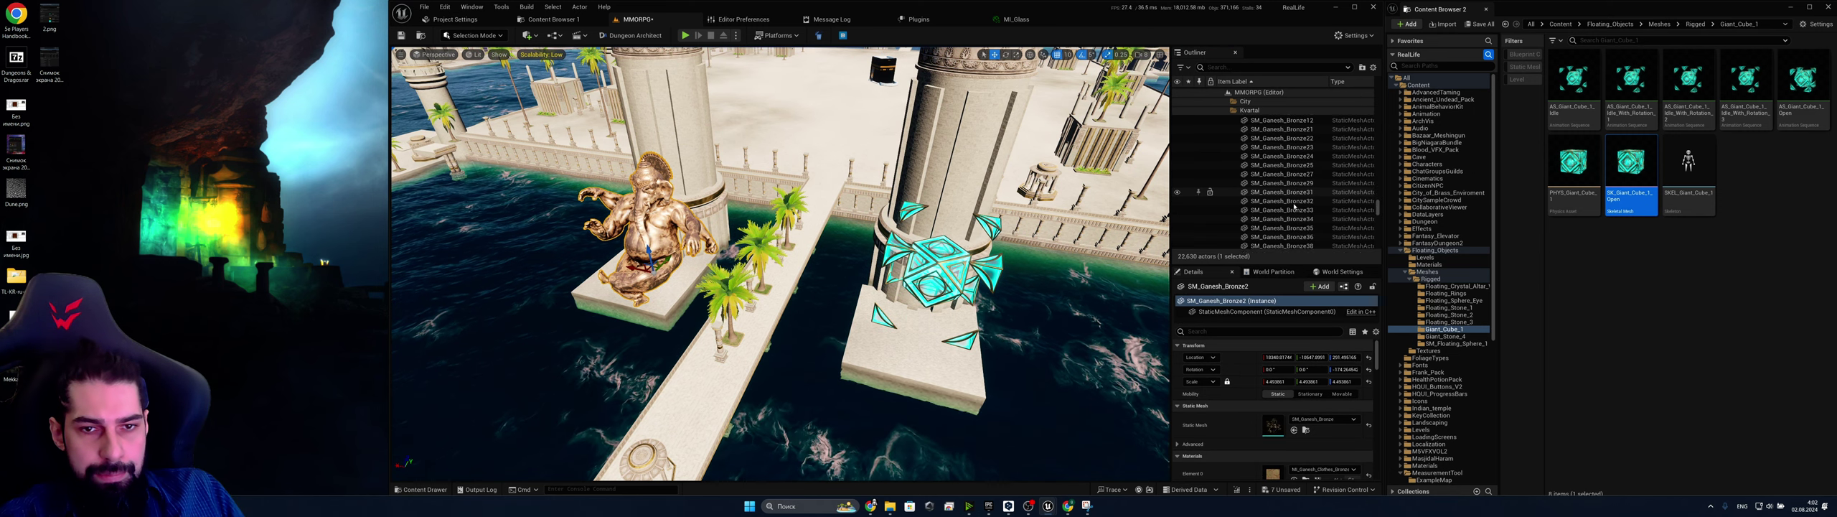
{"action": "left_click", "coordinate": [1298, 200], "text": "shift"}
{"action": "scroll", "coordinate": [1295, 205], "scroll_direction": "up", "scroll_amount": 10}
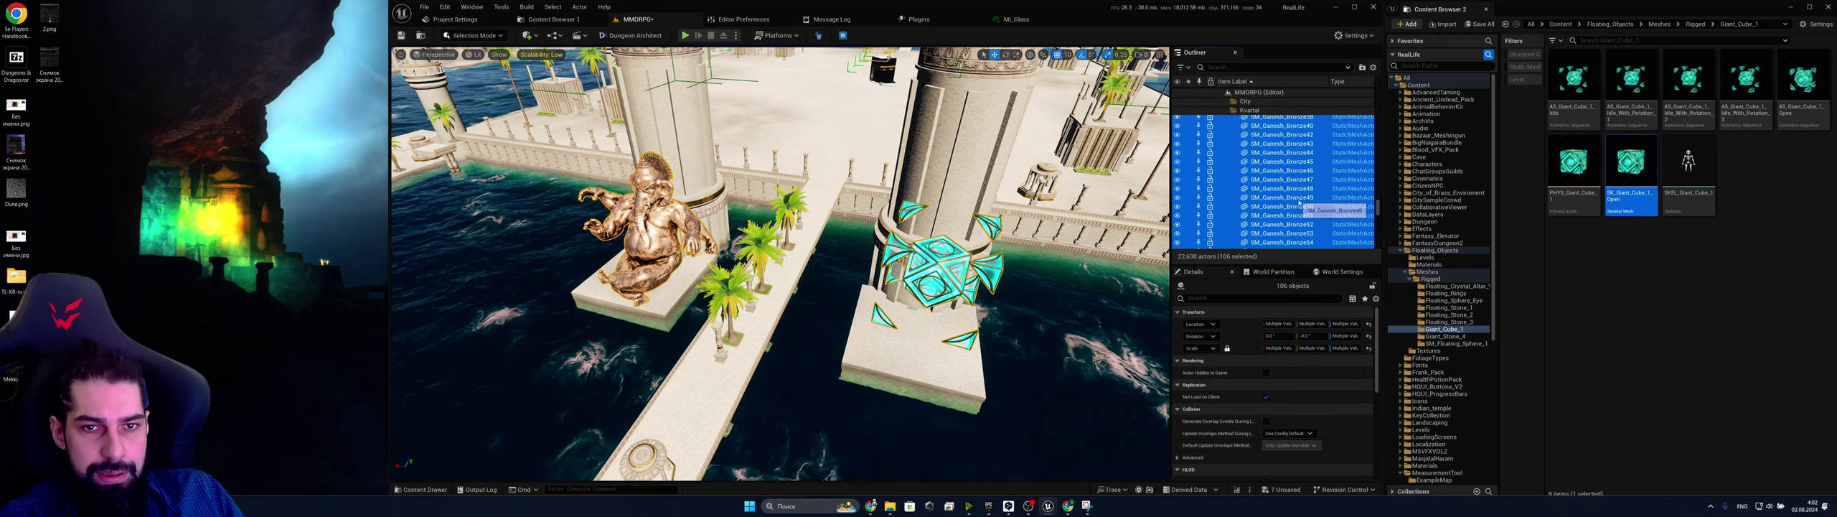
{"action": "left_click", "coordinate": [1283, 210], "text": "ctrl"}
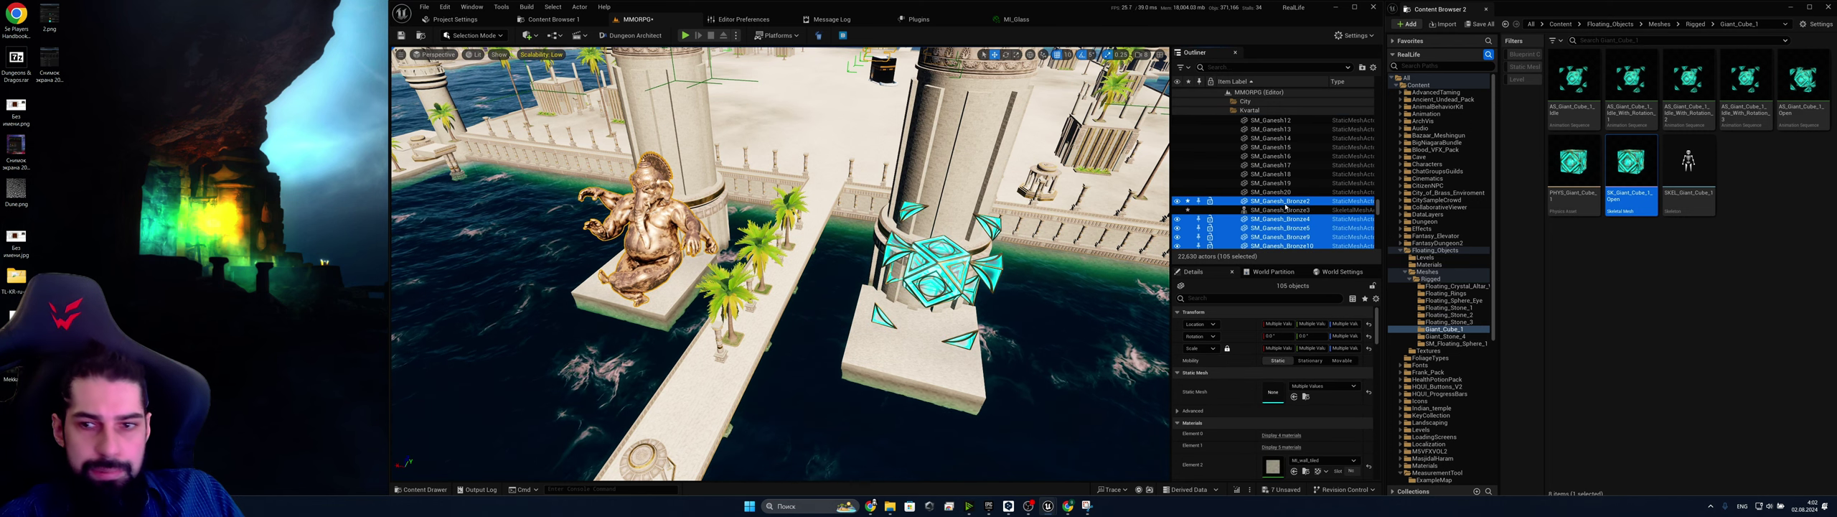
{"action": "right_click", "coordinate": [1284, 205]}
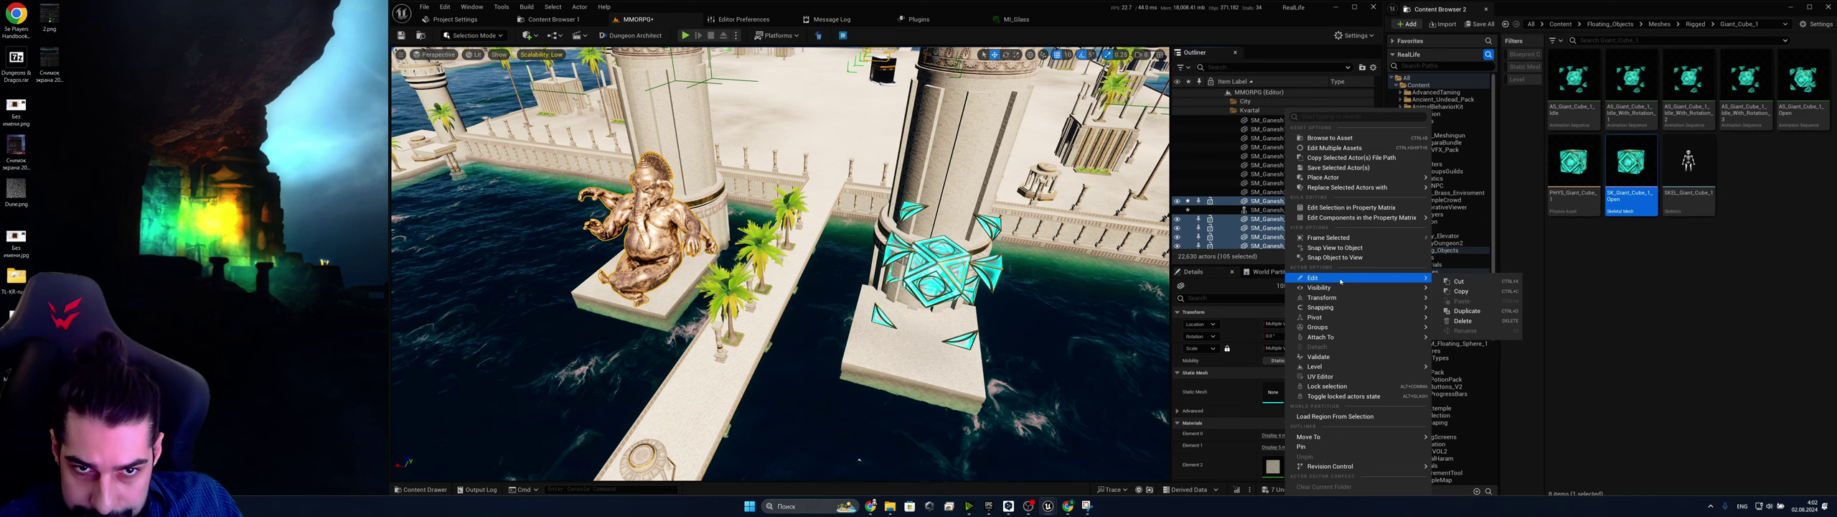
{"action": "mouse_move", "coordinate": [1349, 188]}
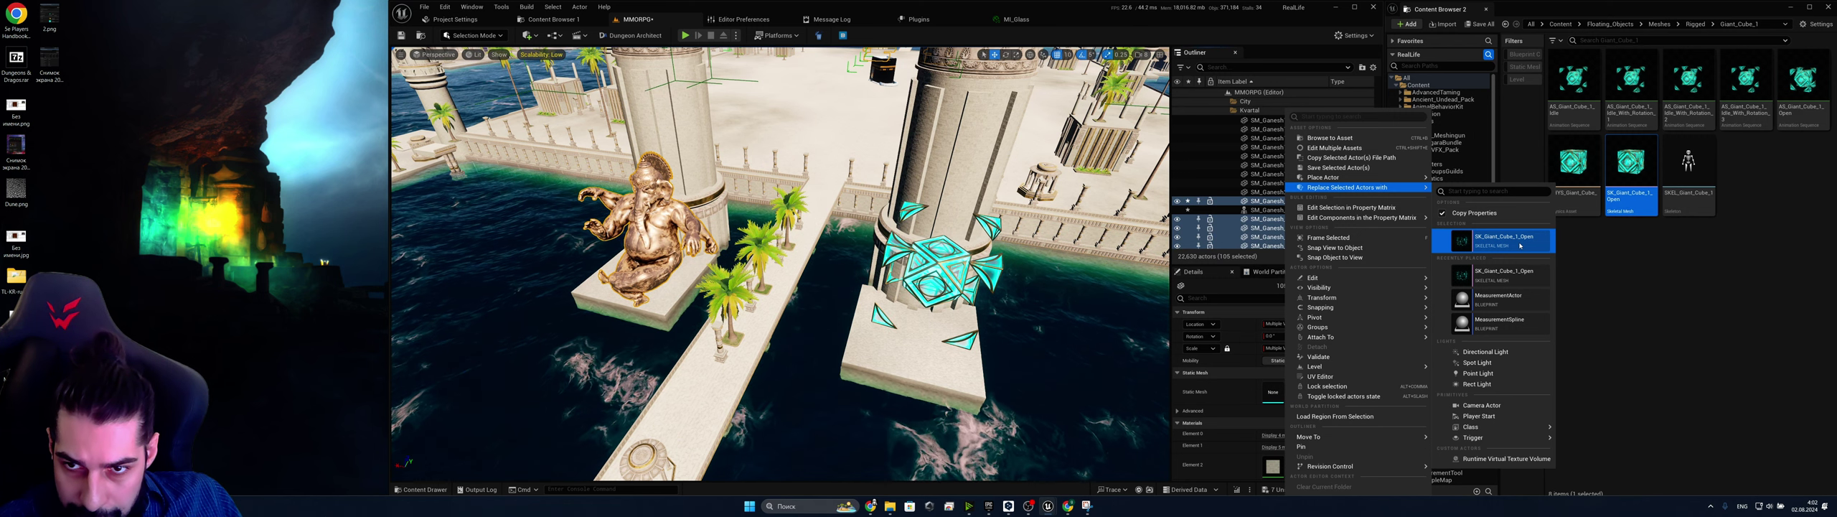
{"action": "left_click", "coordinate": [1520, 246]}
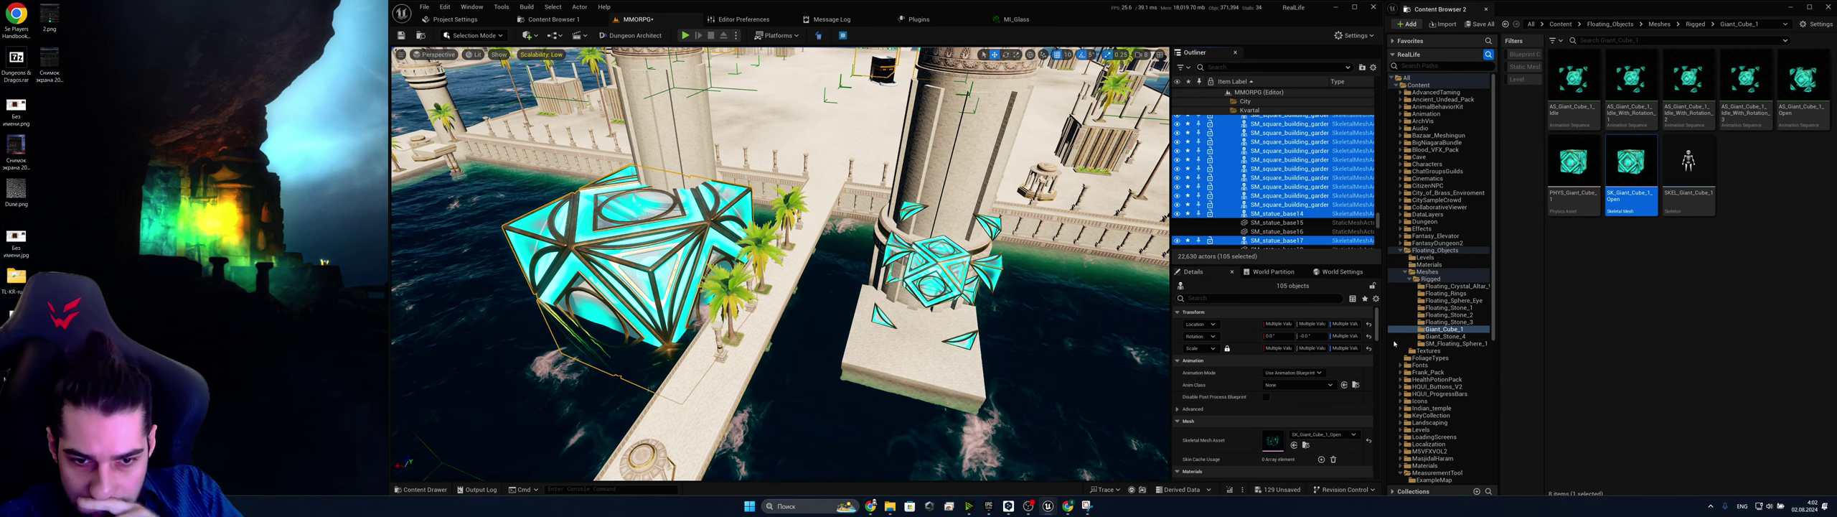
Set all newly placed cubes to Use Animation Asset and assign Idle_With_Rotation_3 as their Anim to Play
{"action": "scroll", "coordinate": [1309, 415], "scroll_direction": "down", "scroll_amount": 2}
{"action": "scroll", "coordinate": [1311, 415], "scroll_direction": "up", "scroll_amount": 2}
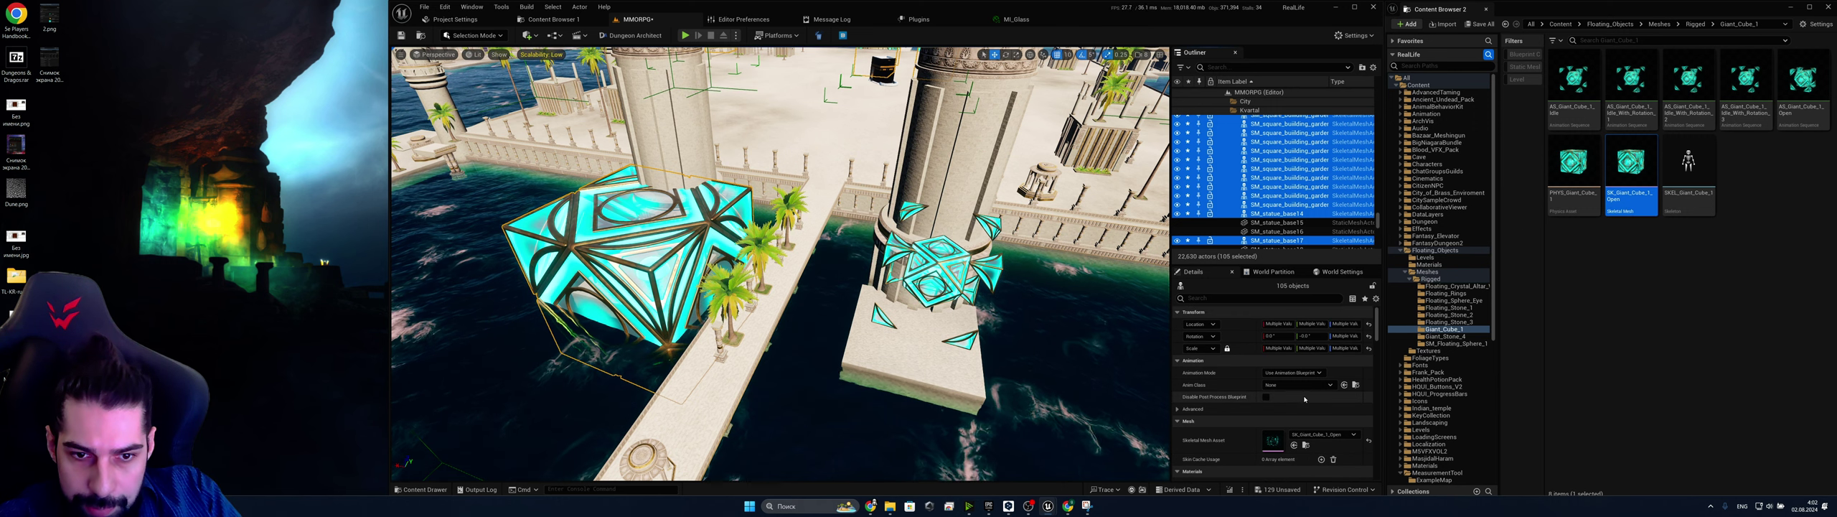
{"action": "left_click", "coordinate": [1295, 372]}
{"action": "left_click", "coordinate": [1309, 390]}
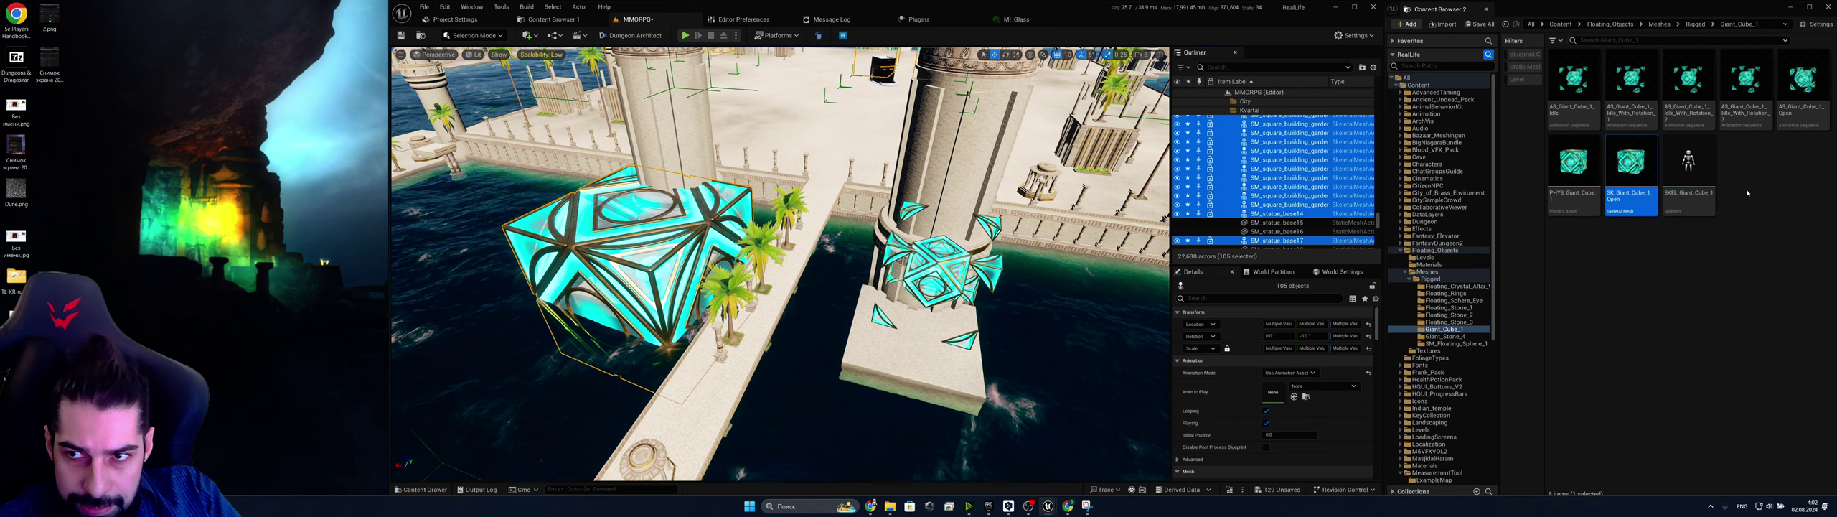
{"action": "left_click", "coordinate": [1746, 86]}
{"action": "left_click", "coordinate": [1295, 397]}
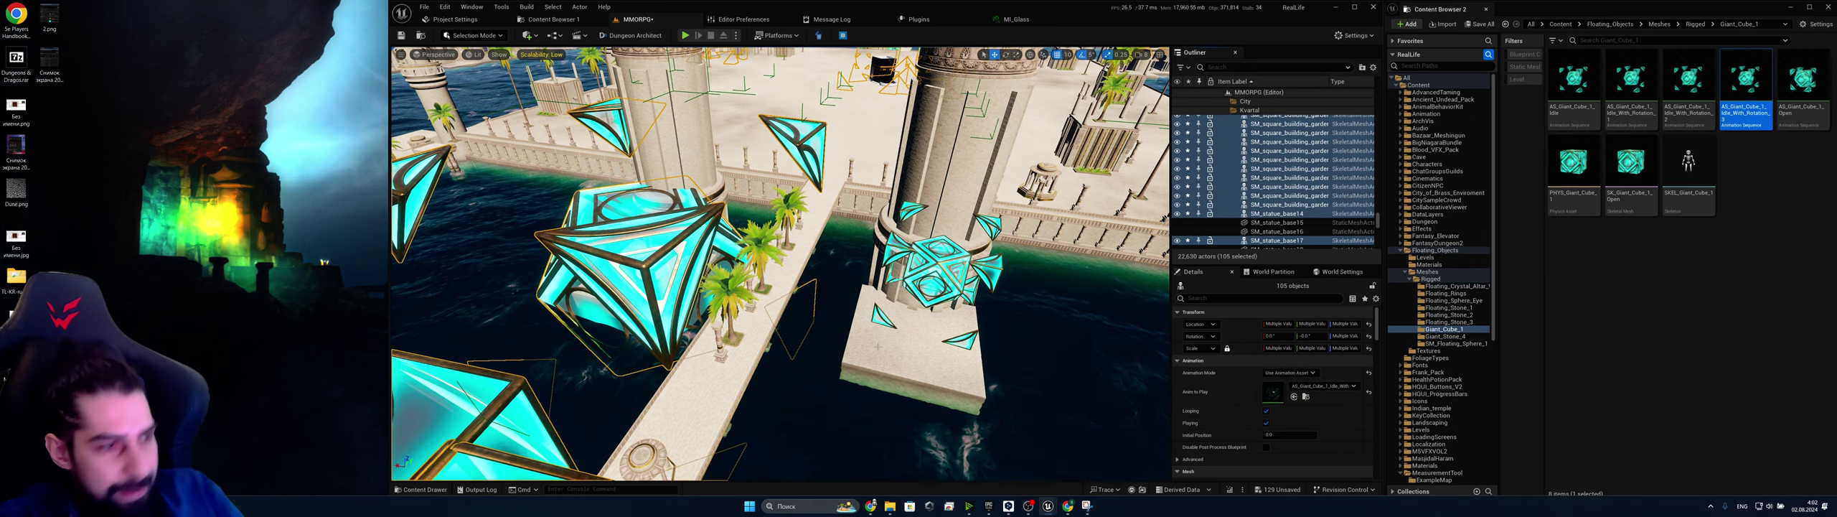
Reset the scale of all newly placed cubes to its default
{"action": "key", "text": "s"}
{"action": "mouse_move", "coordinate": [996, 362]}
{"action": "right_mouse_down"}
{"action": "mouse_move", "coordinate": [1120, 366]}
{"action": "mouse_move", "coordinate": [994, 358]}
{"action": "right_mouse_up"}
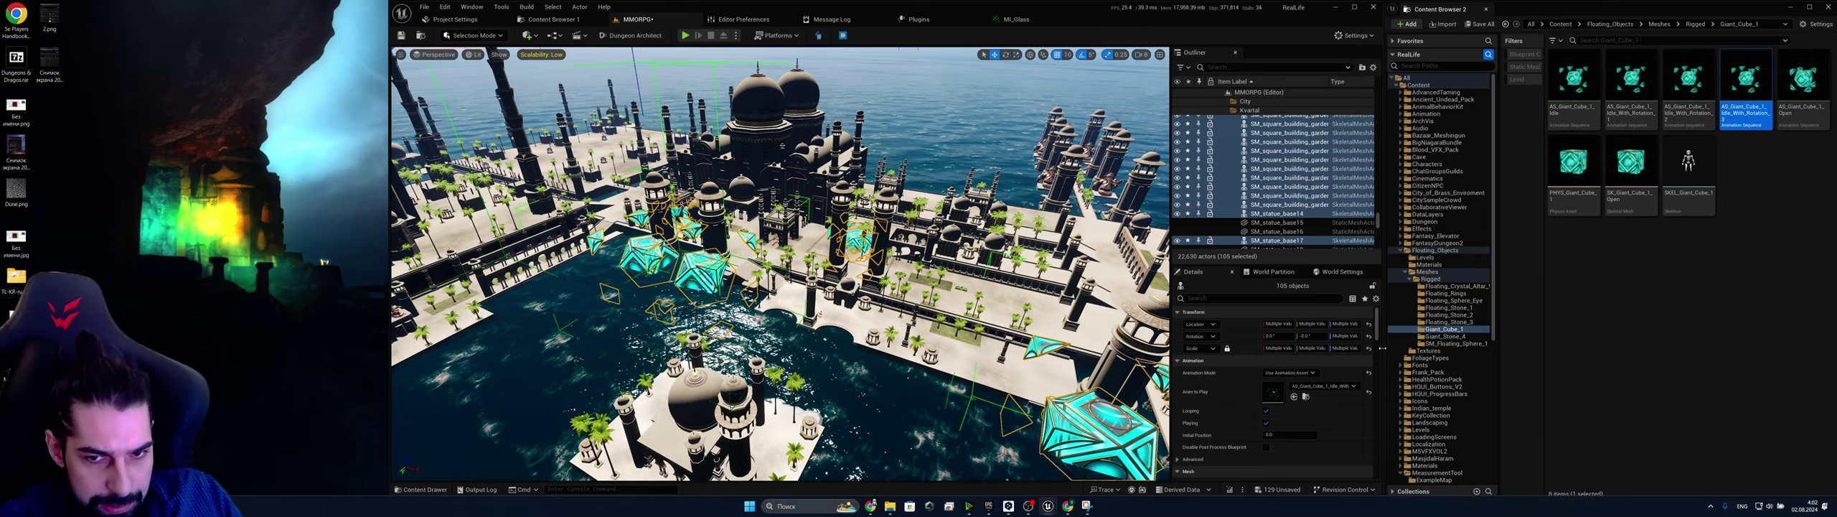
{"action": "left_click", "coordinate": [1370, 348]}
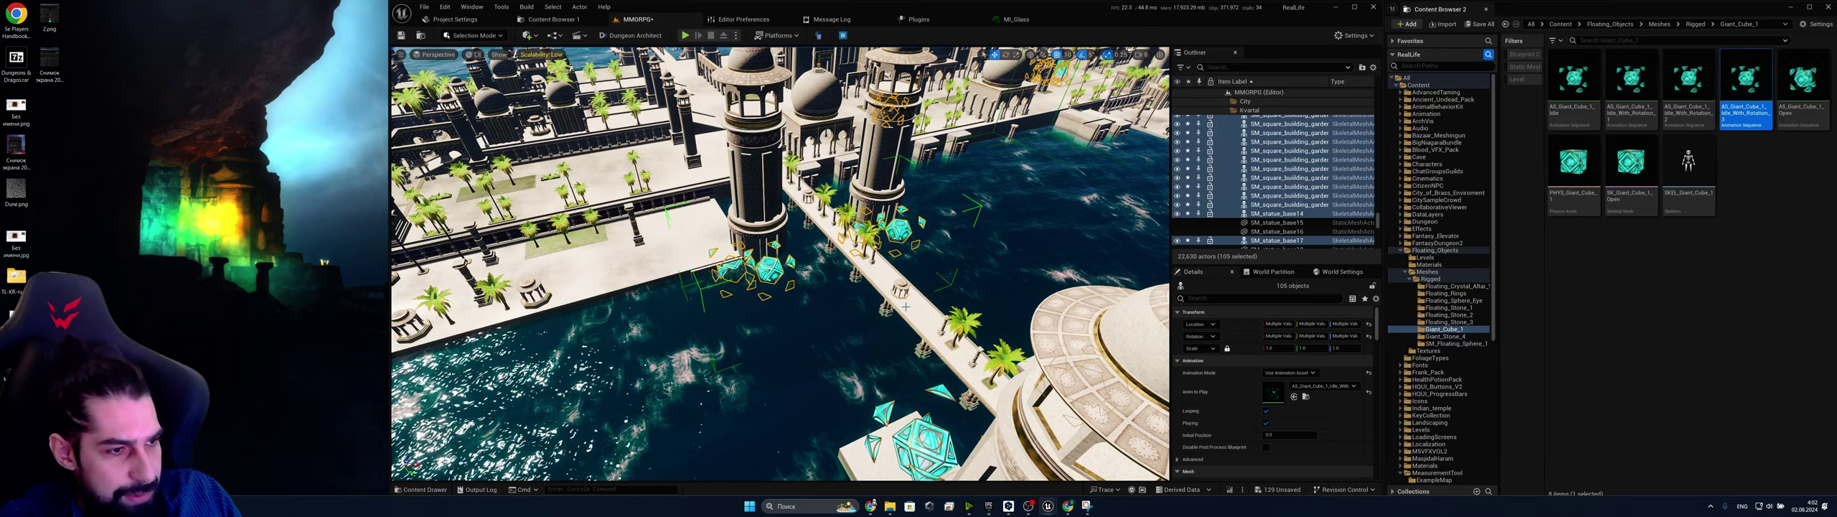
Undo the scale reset, animation assignment, animation mode change and actor replacement on the newly placed cubes
{"action": "key", "text": "ctrl+z"}
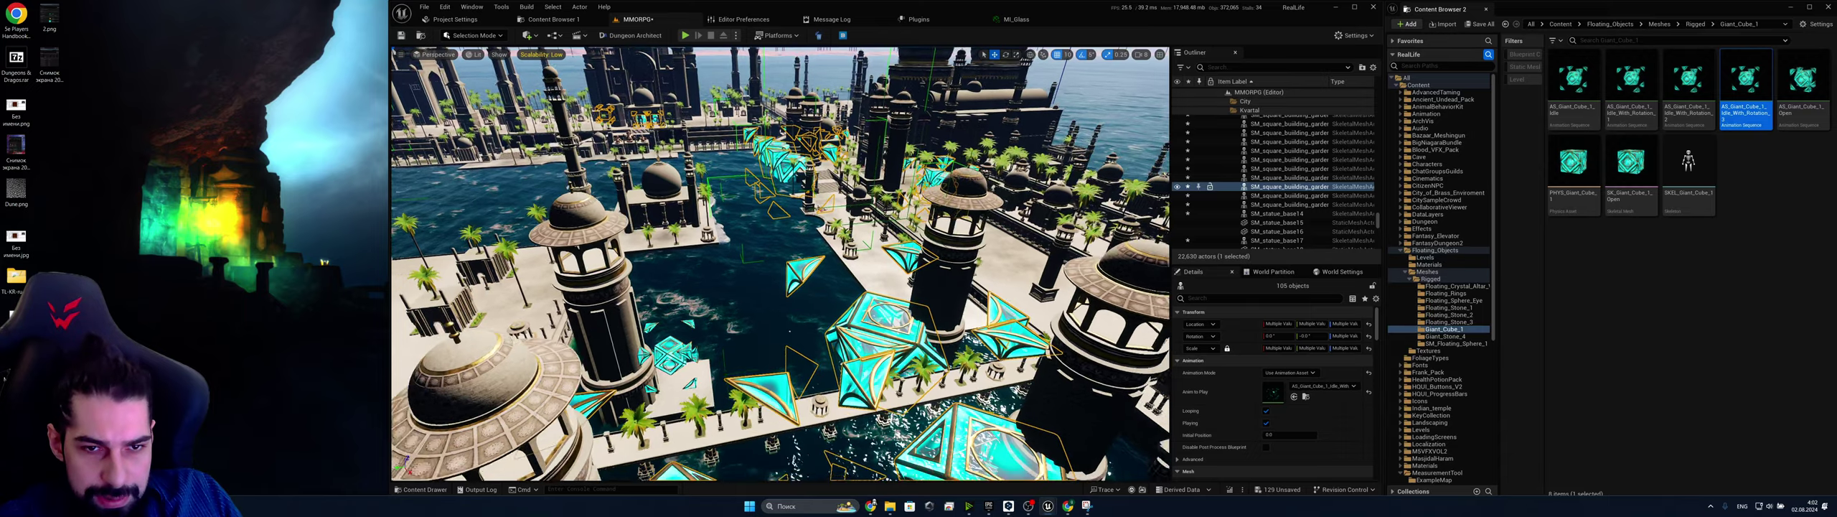
{"action": "scroll", "coordinate": [1339, 207], "scroll_direction": "up", "scroll_amount": 8}
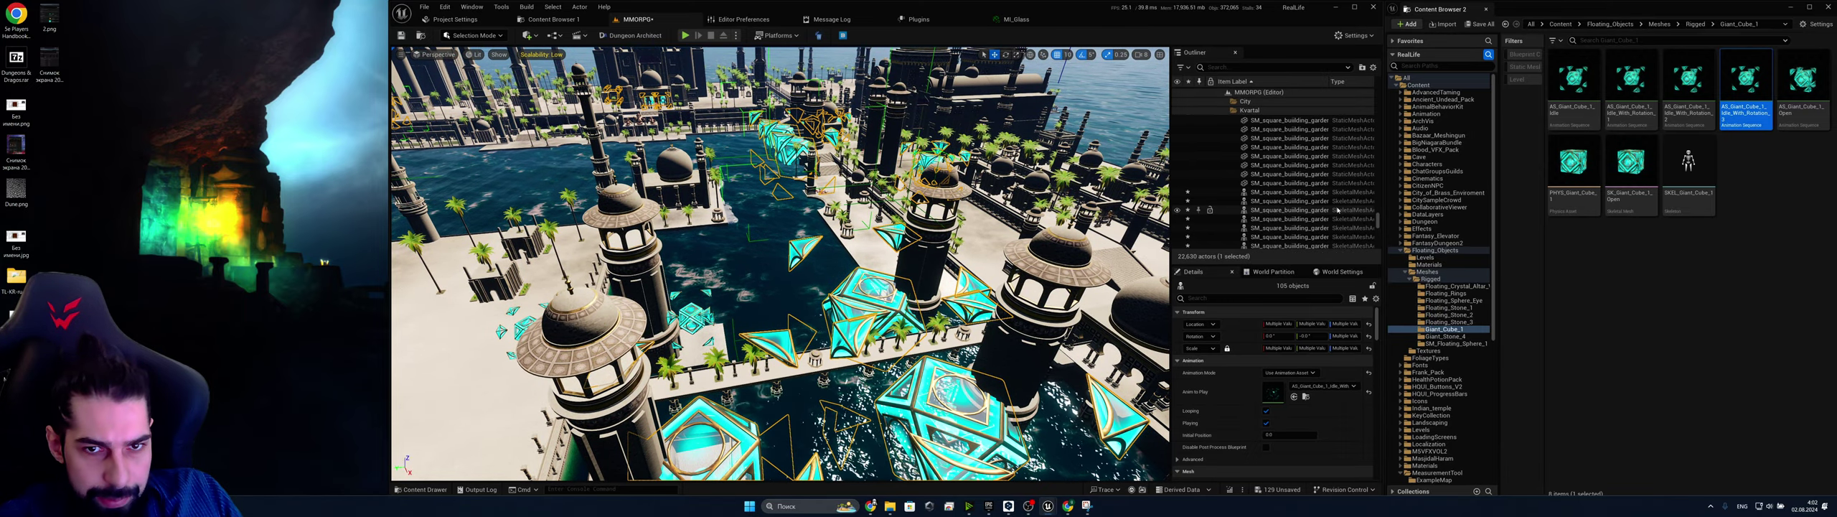
{"action": "key", "text": "ctrl+z"}
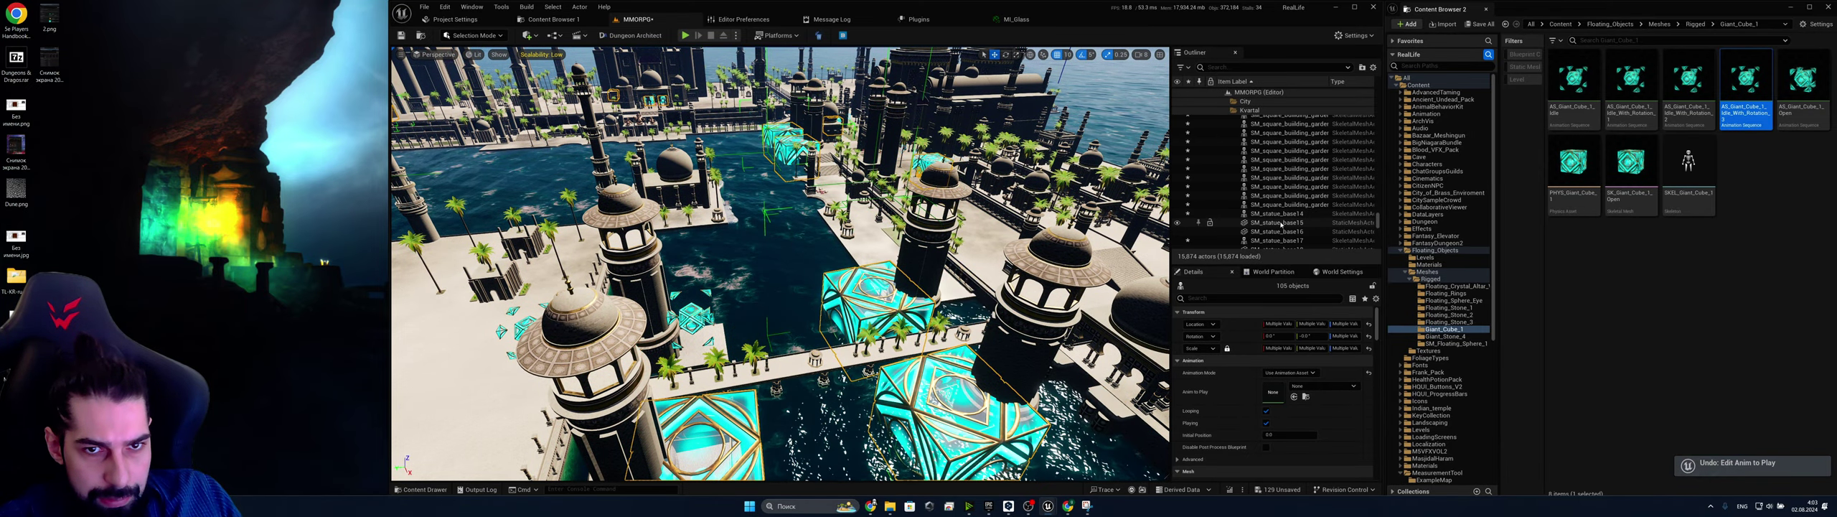
{"action": "mouse_move", "coordinate": [1062, 237]}
{"action": "right_mouse_down"}
{"action": "mouse_move", "coordinate": [1016, 251]}
{"action": "mouse_move", "coordinate": [1033, 247]}
{"action": "right_mouse_up"}
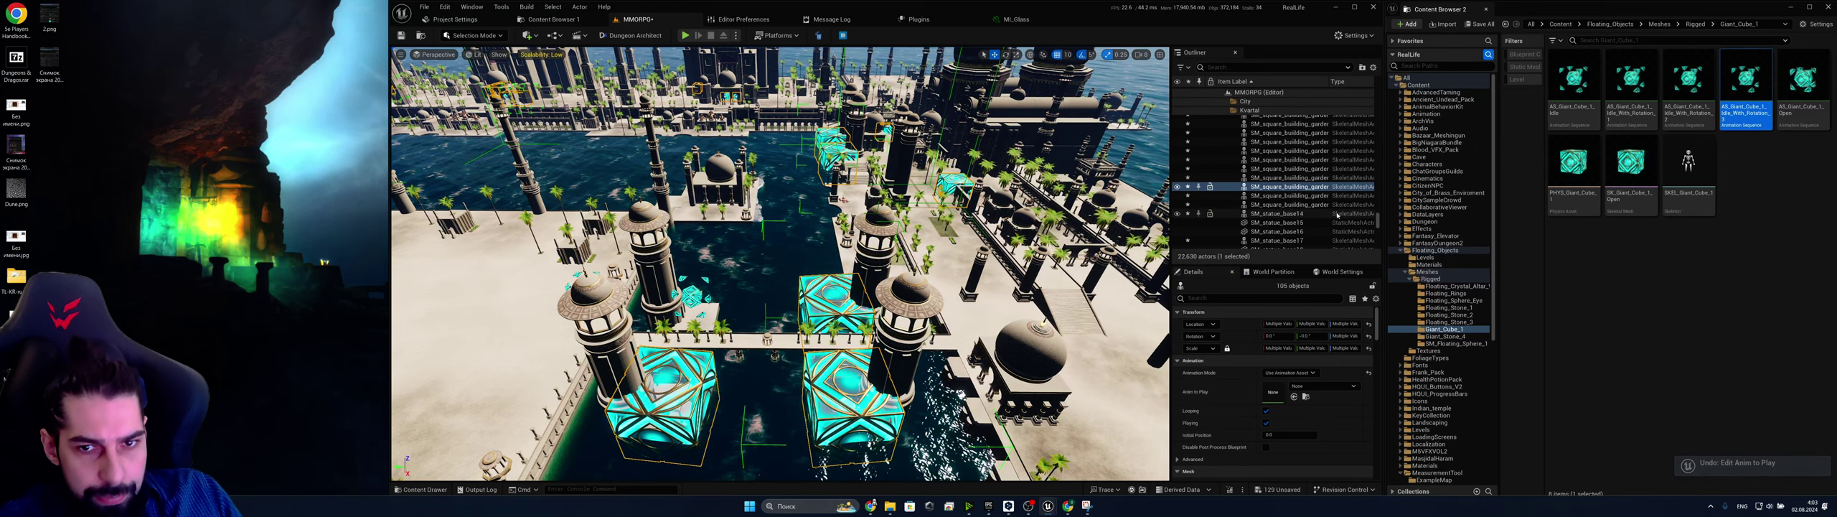
{"action": "left_click_drag", "start_coordinate": [1381, 223], "coordinate": [1379, 266]}
{"action": "key", "text": "ctrl+z"}
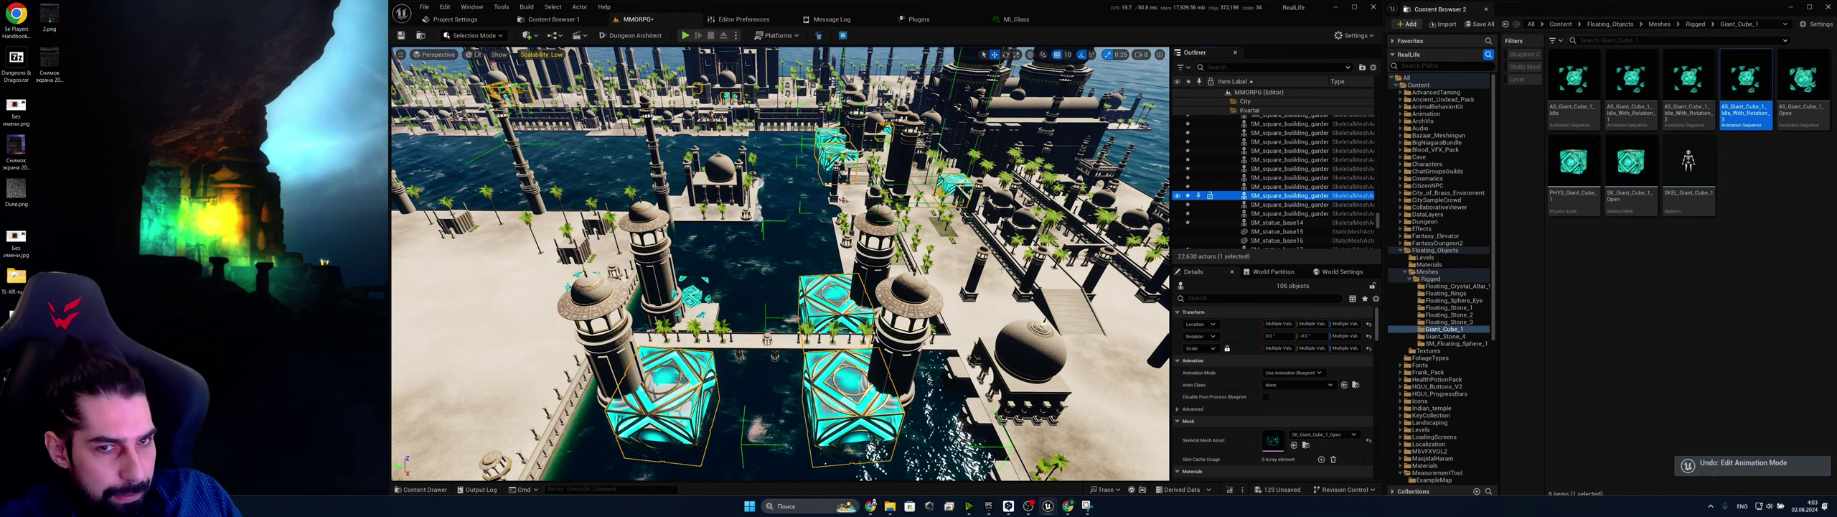
{"action": "key", "text": "ctrl+z"}
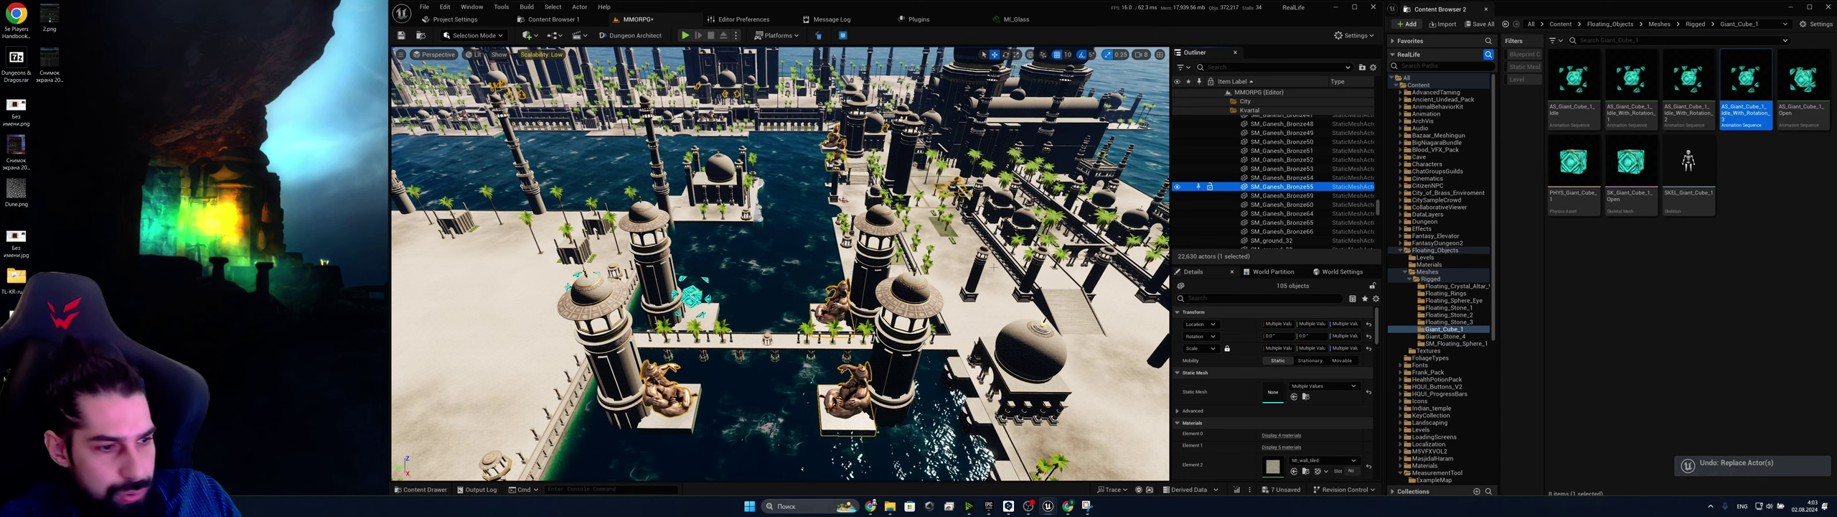
Select the whole range of SM_Ganesh_Bronze actors in the level and ungroup them
{"action": "scroll", "coordinate": [1318, 207], "scroll_direction": "down", "scroll_amount": 1}
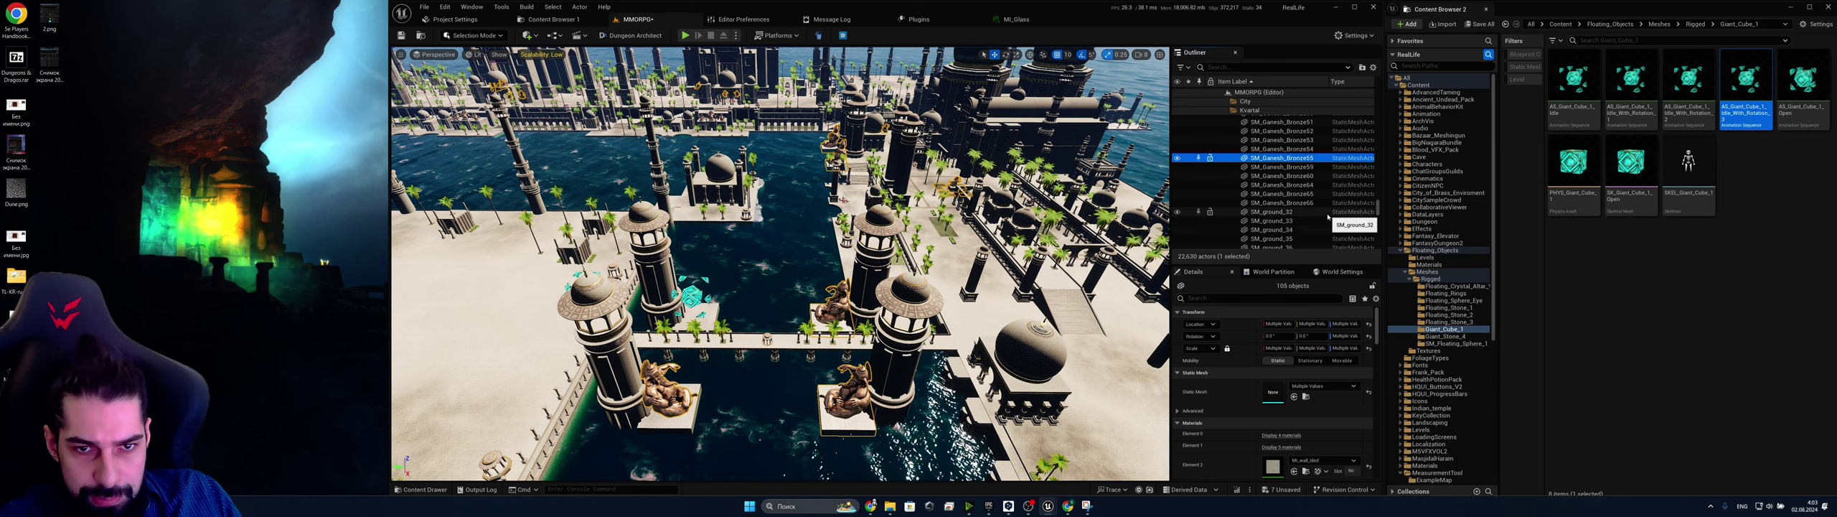
{"action": "left_click", "coordinate": [1319, 203]}
{"action": "scroll", "coordinate": [1318, 208], "scroll_direction": "up", "scroll_amount": 4}
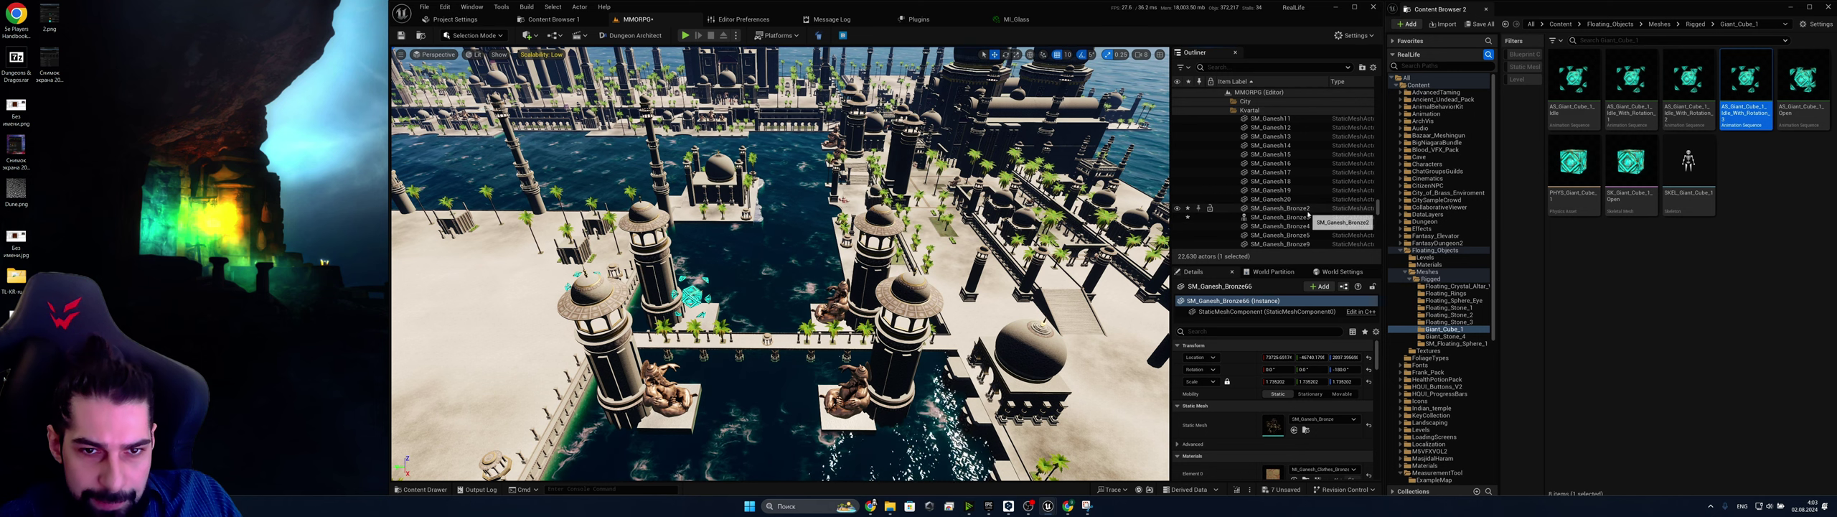
{"action": "left_click", "coordinate": [1308, 209], "text": "shift"}
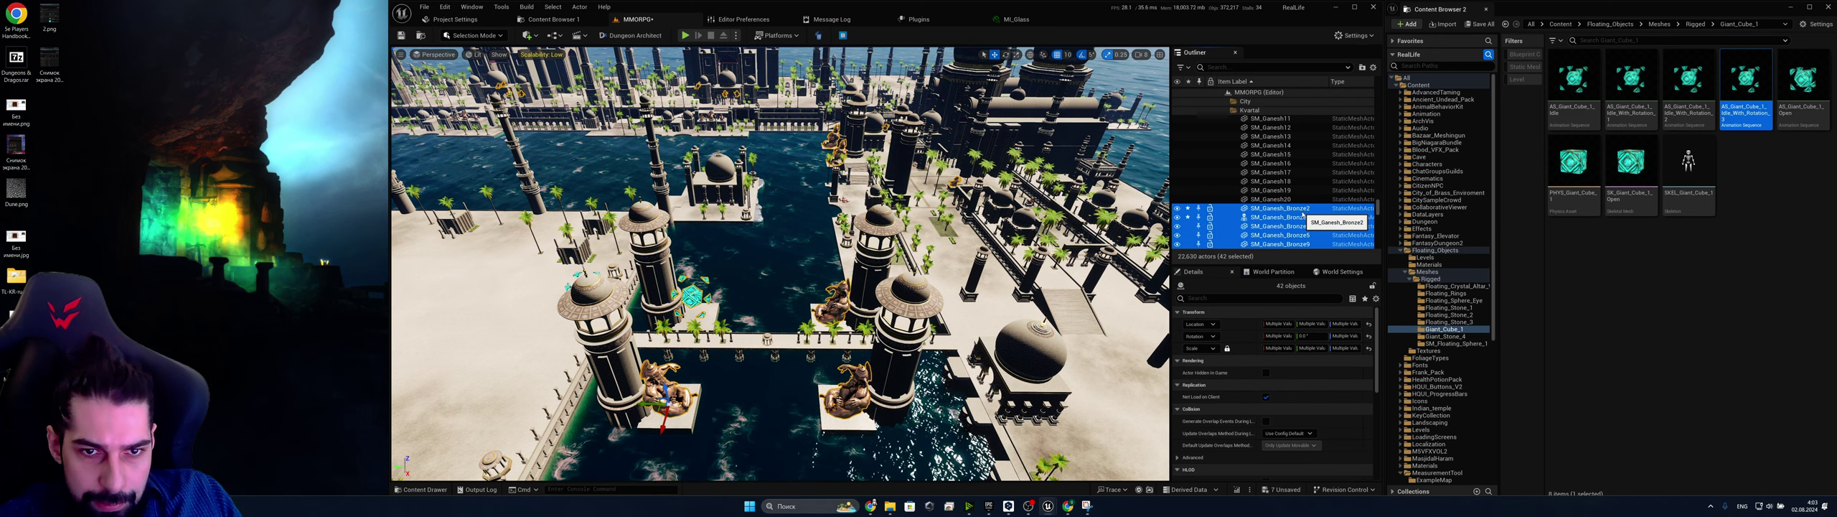
{"action": "right_click", "coordinate": [1304, 213]}
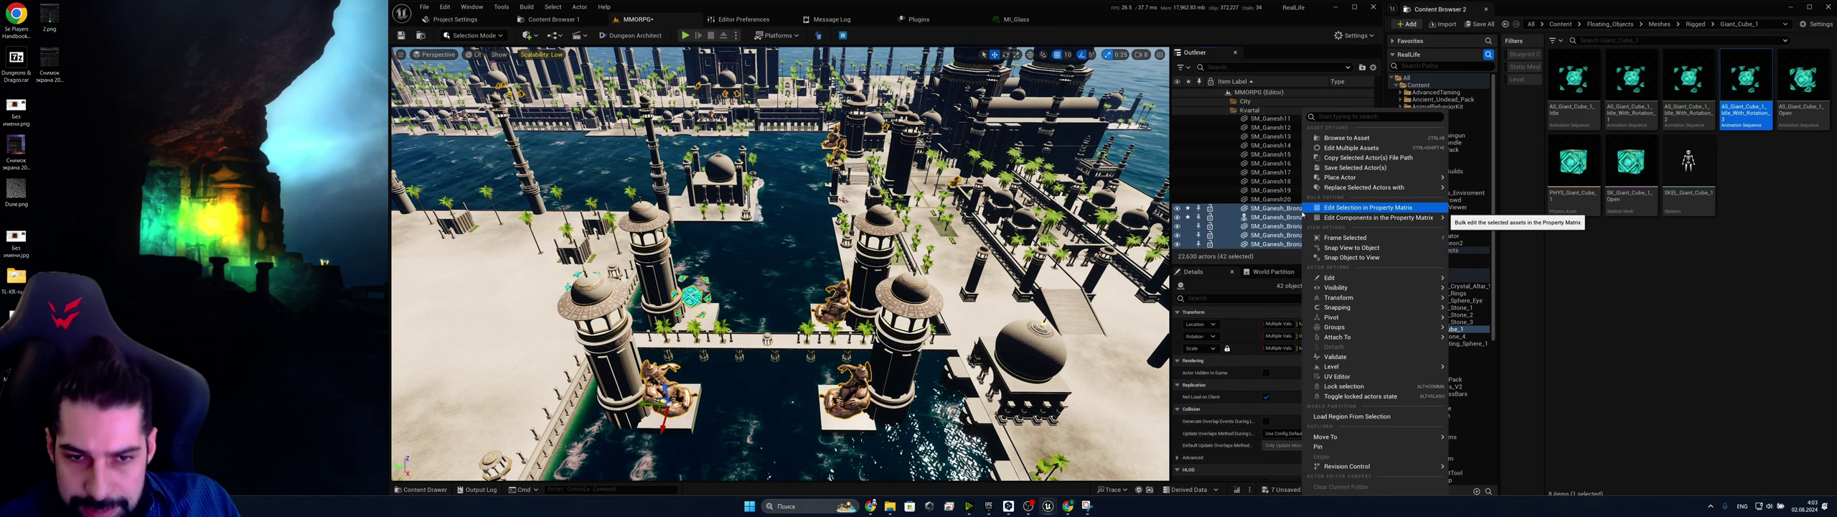
{"action": "mouse_move", "coordinate": [1370, 326]}
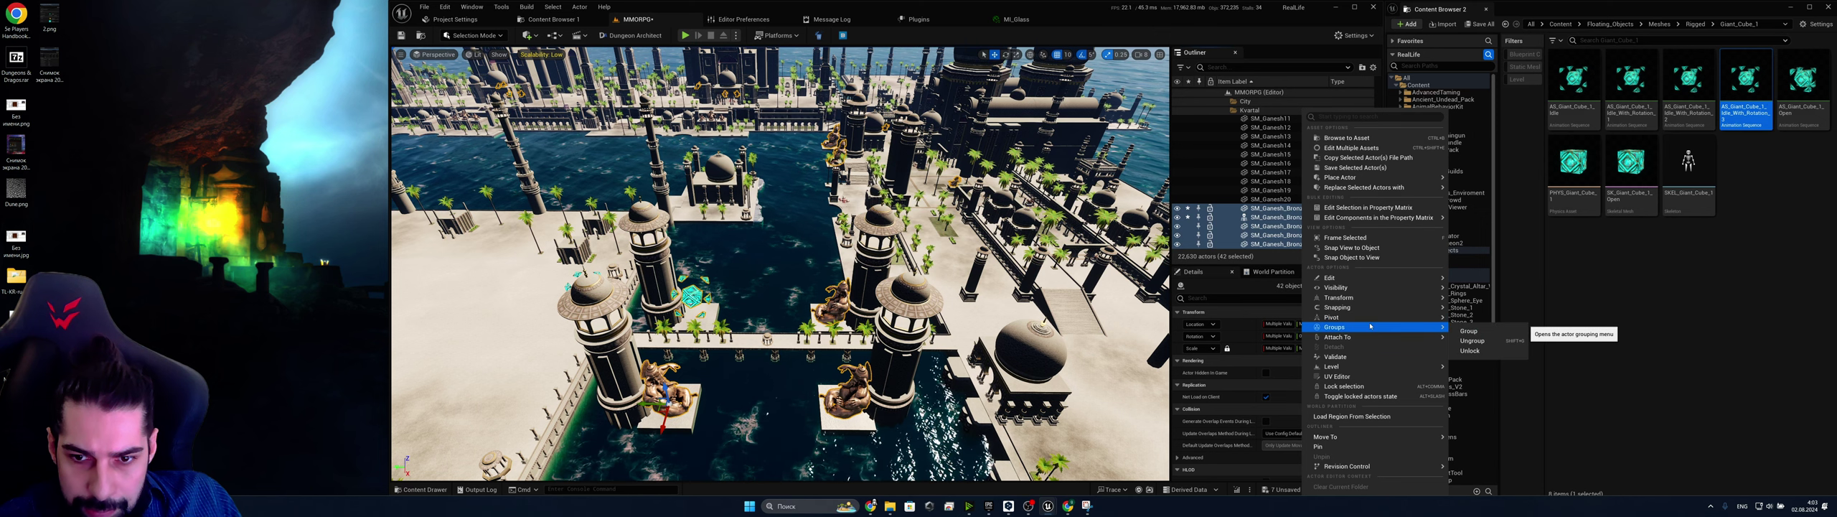
{"action": "left_click", "coordinate": [1471, 342]}
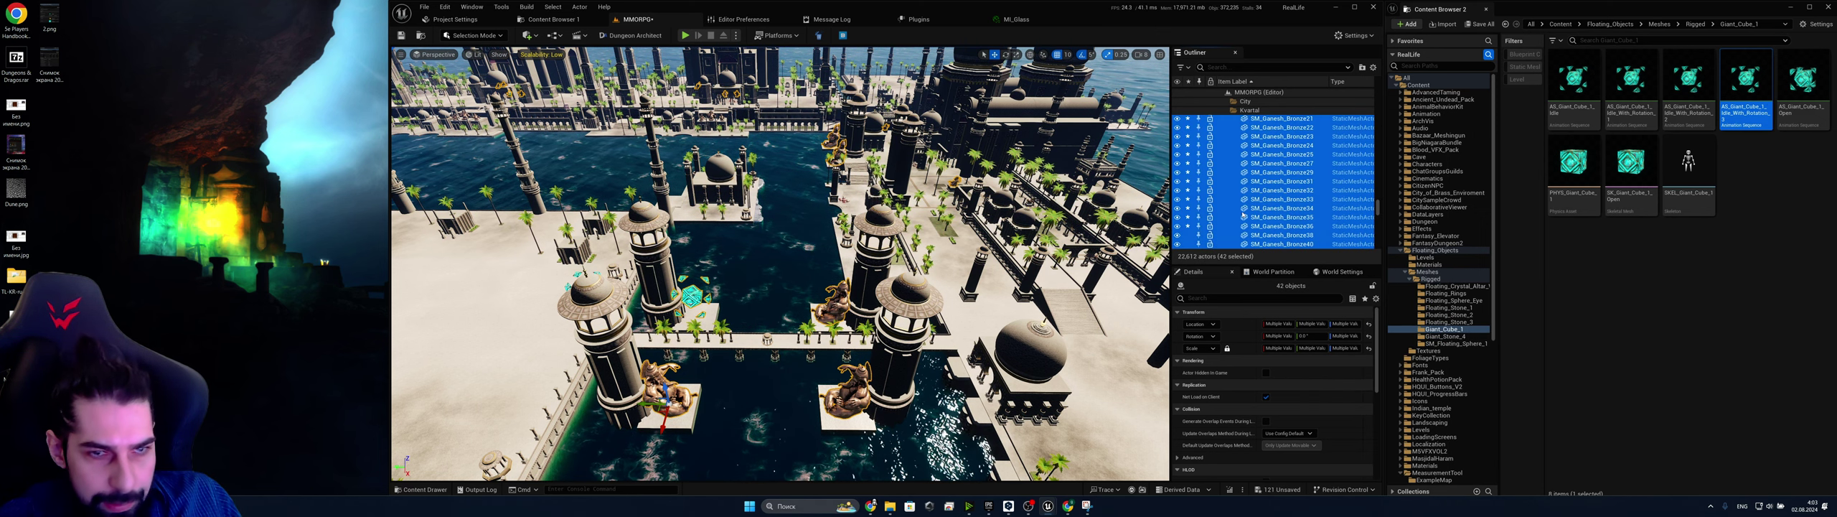
Move the selected SM_Ganesh_Bronze actors into a new level folder named Kube
{"action": "right_click", "coordinate": [1243, 215]}
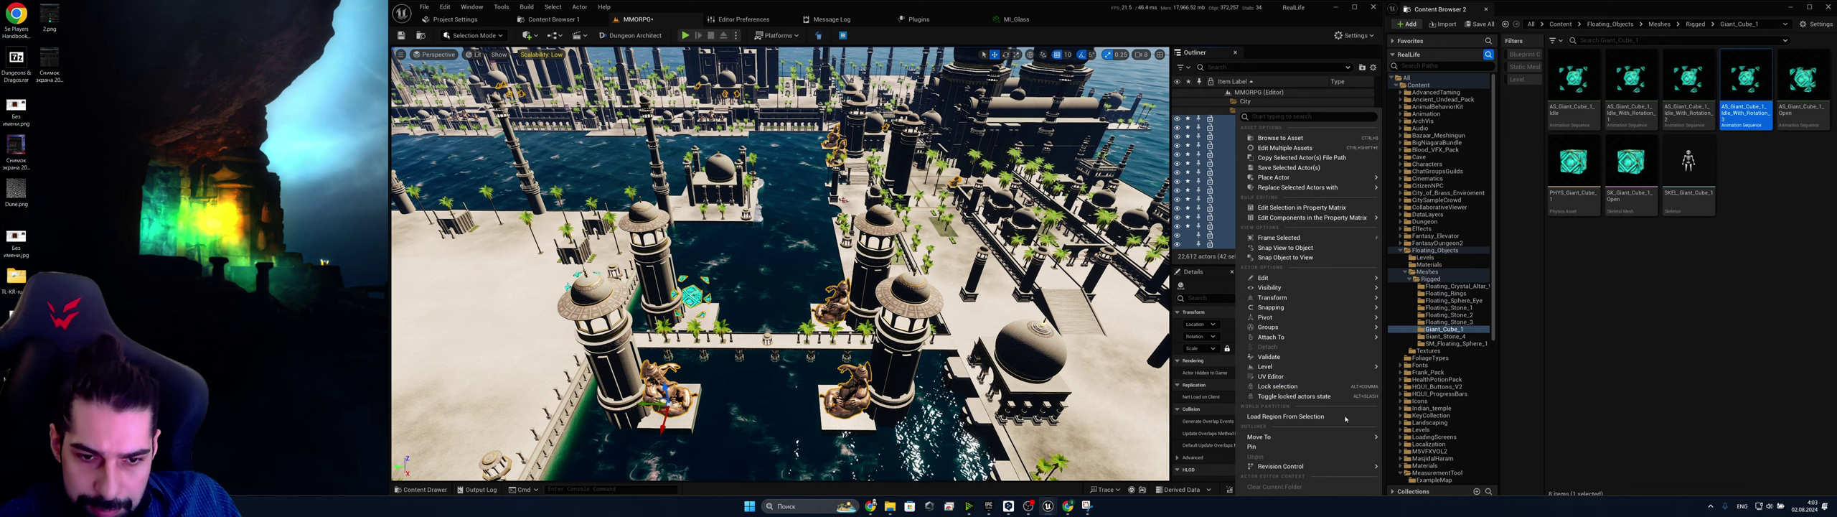
{"action": "mouse_move", "coordinate": [1324, 222]}
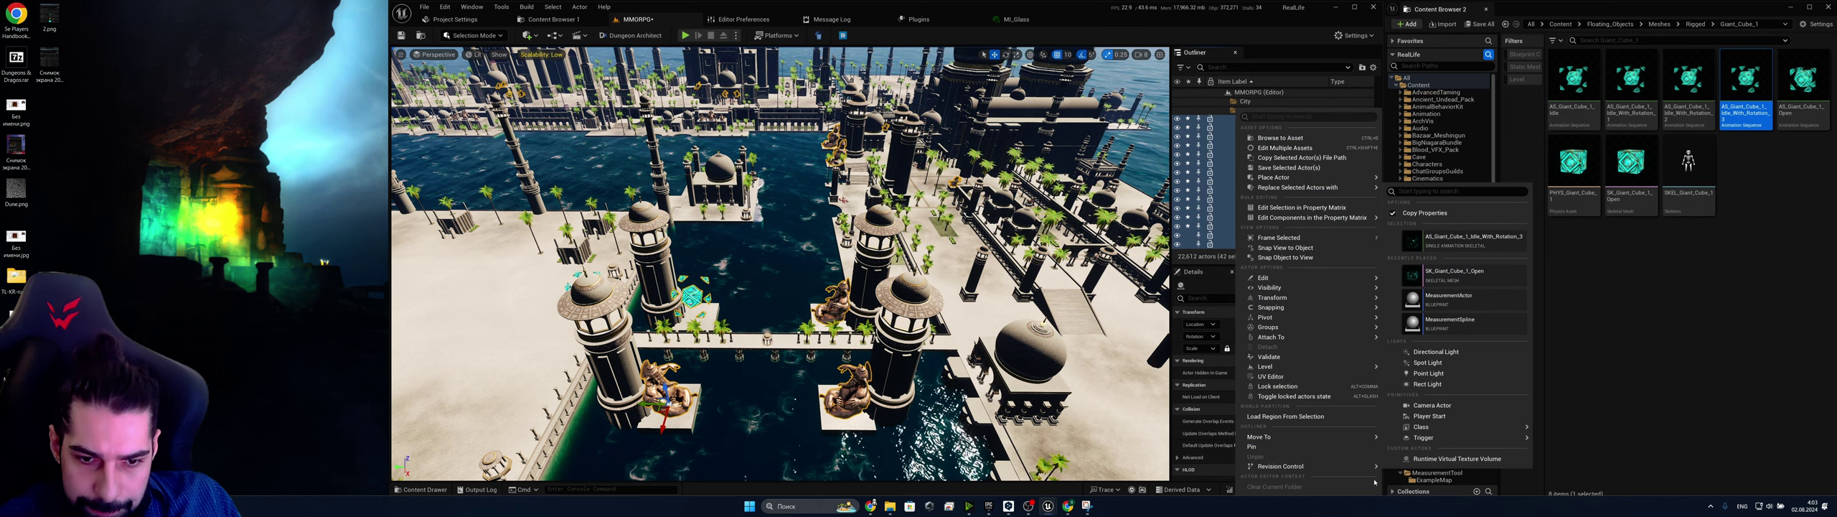
{"action": "mouse_move", "coordinate": [1336, 435]}
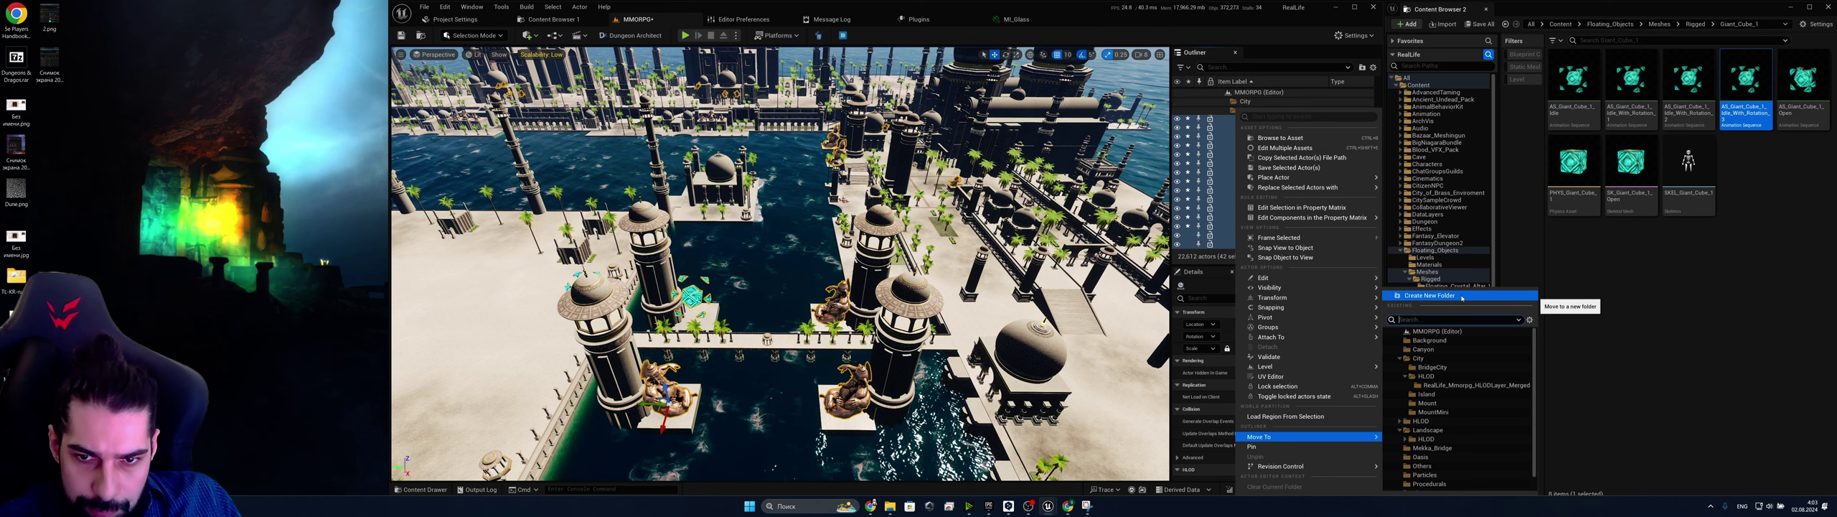
{"action": "left_click", "coordinate": [1429, 295]}
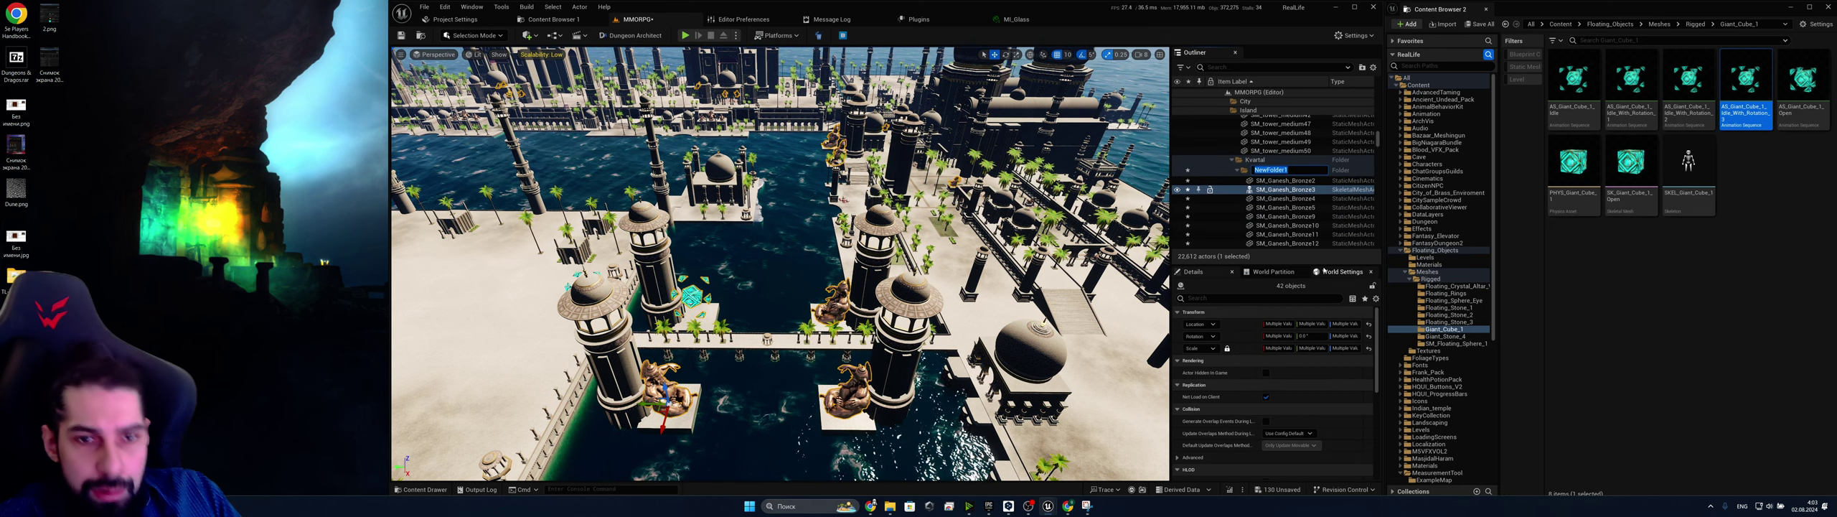
{"action": "type", "text": "Kube"}
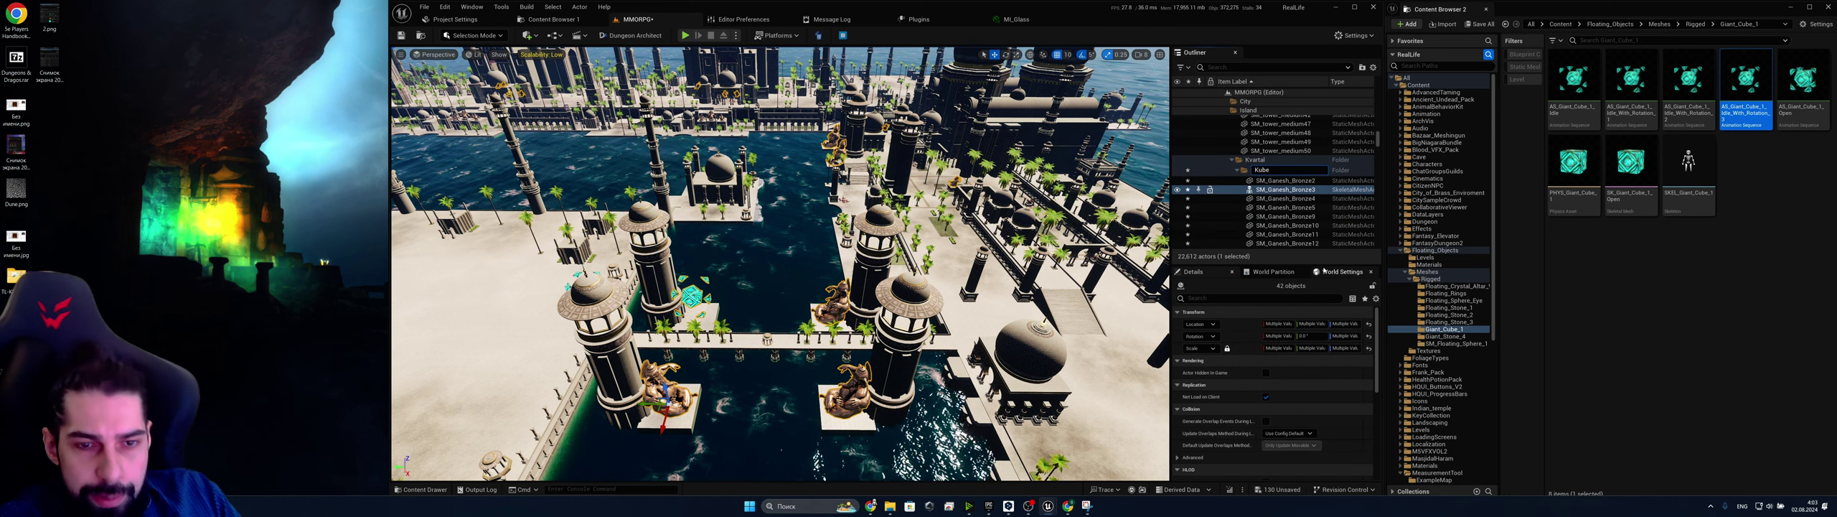
{"action": "key", "text": "Return"}
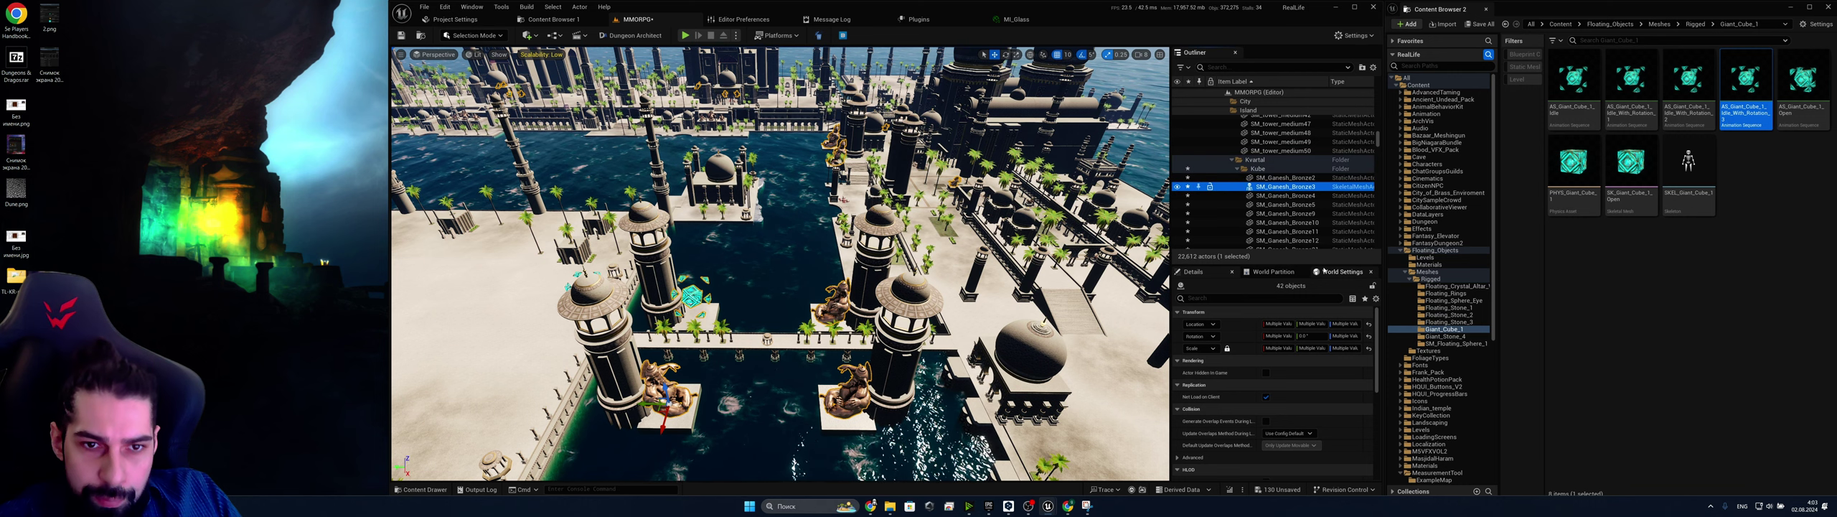
Replace all statues in the Kube folder, except the SM_Ganesh_Bronze3 cube, with the SK_Giant_Cube_1_Open skeletal mesh
{"action": "left_click", "coordinate": [1285, 170]}
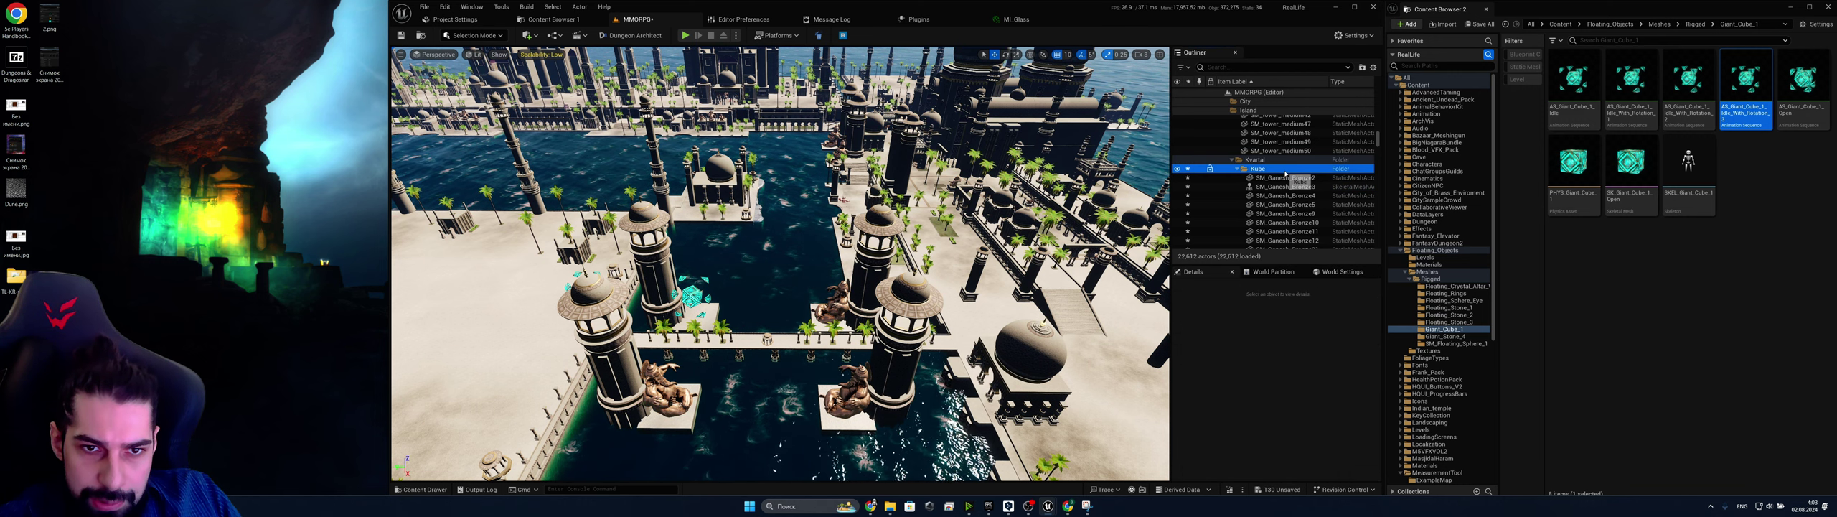
{"action": "scroll", "coordinate": [1296, 191], "scroll_direction": "down", "scroll_amount": 15}
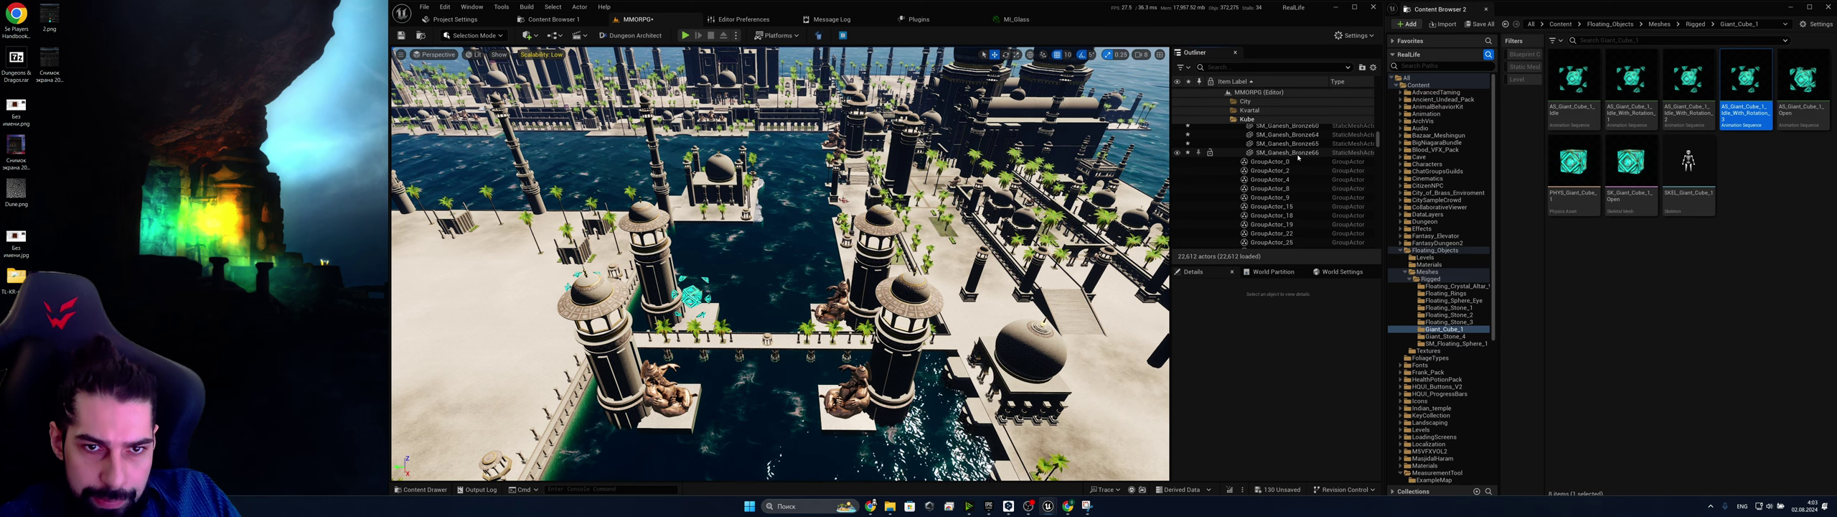
{"action": "left_click", "coordinate": [1295, 153], "text": "shift"}
{"action": "scroll", "coordinate": [1281, 208], "scroll_direction": "up", "scroll_amount": 15}
{"action": "scroll", "coordinate": [1278, 224], "scroll_direction": "up", "scroll_amount": 6}
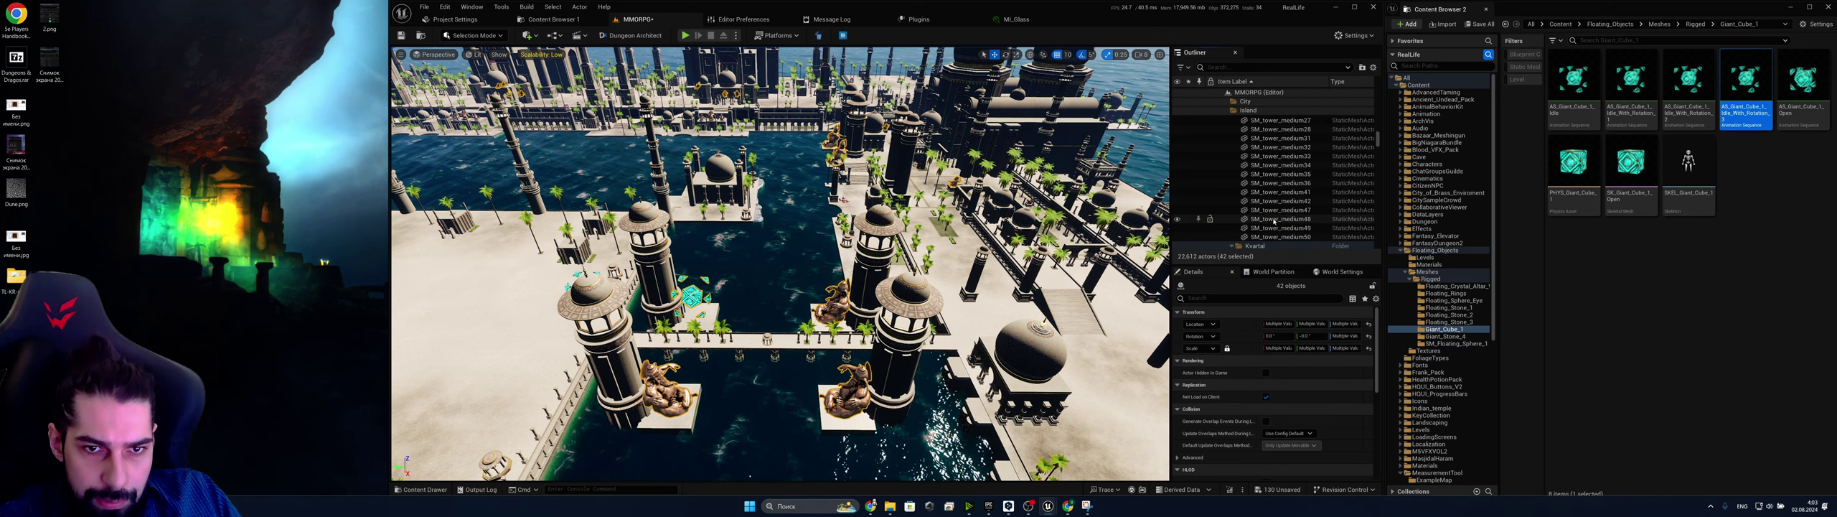
{"action": "scroll", "coordinate": [1280, 212], "scroll_direction": "down", "scroll_amount": 4}
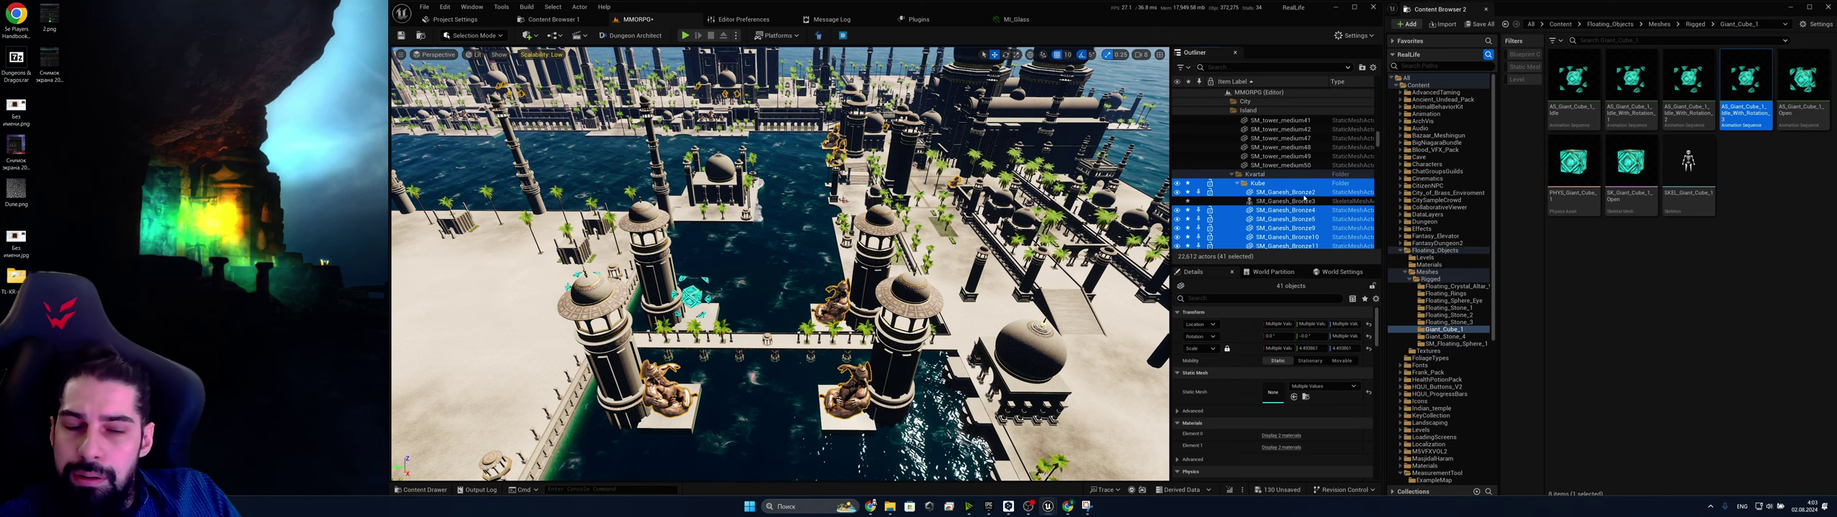
{"action": "right_click", "coordinate": [1282, 194]}
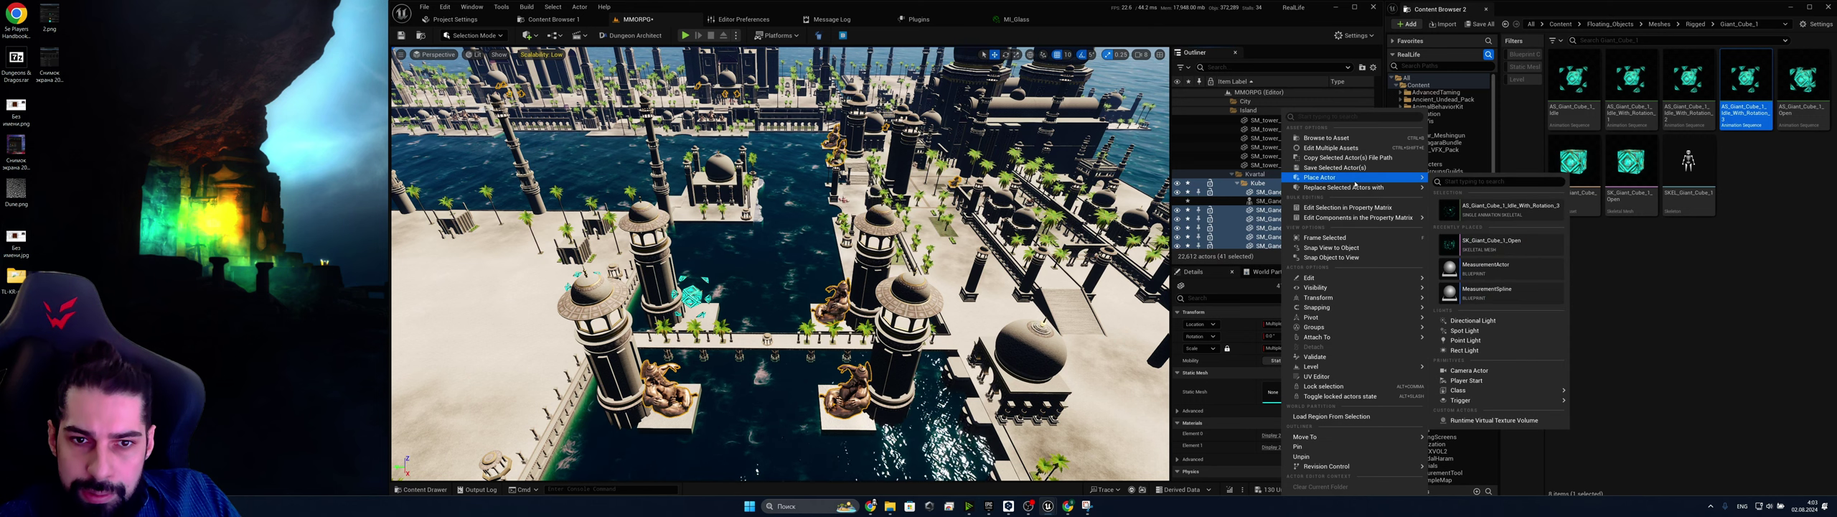
{"action": "mouse_move", "coordinate": [1344, 188]}
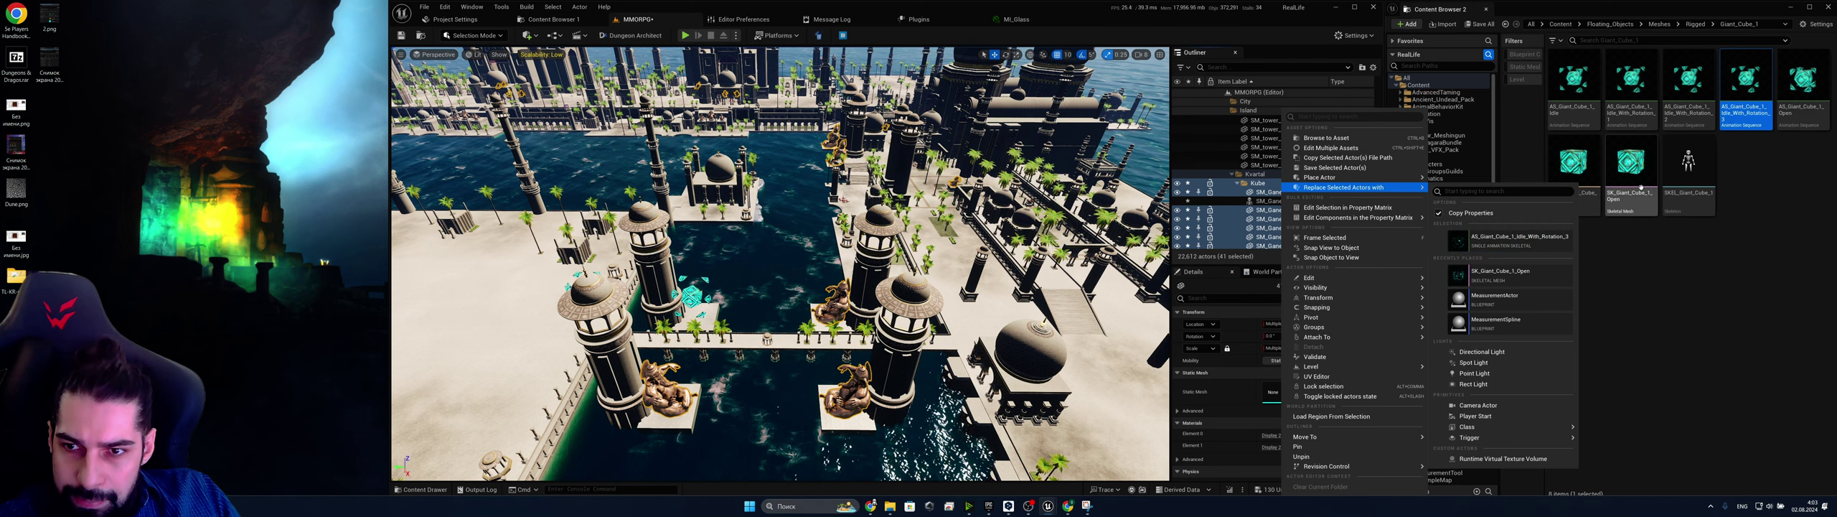
{"action": "mouse_move", "coordinate": [1641, 188]}
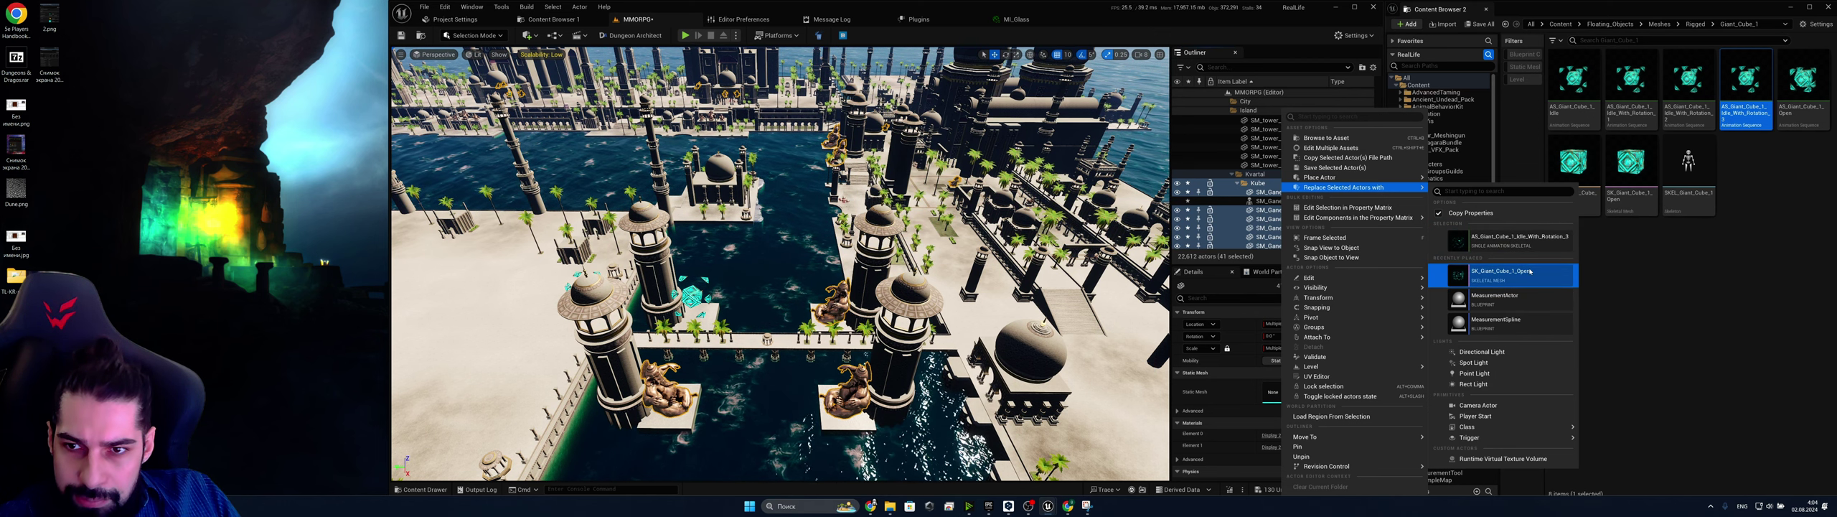
{"action": "left_click", "coordinate": [1531, 272]}
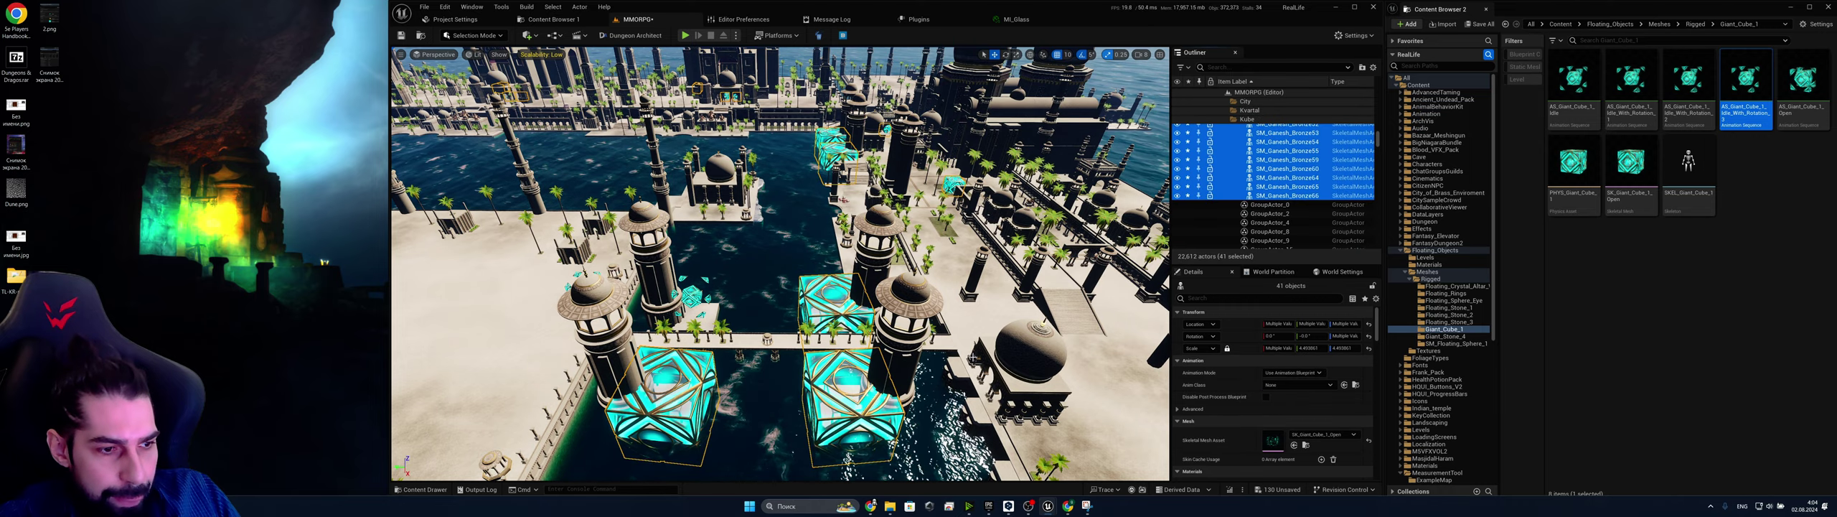
Reset the scale of the replaced cubes in the Kube folder to its default
{"action": "key", "text": "w"}
{"action": "right_click_drag", "start_coordinate": [974, 359], "coordinate": [948, 431]}
{"action": "key", "text": "w"}
{"action": "key", "text": "s"}
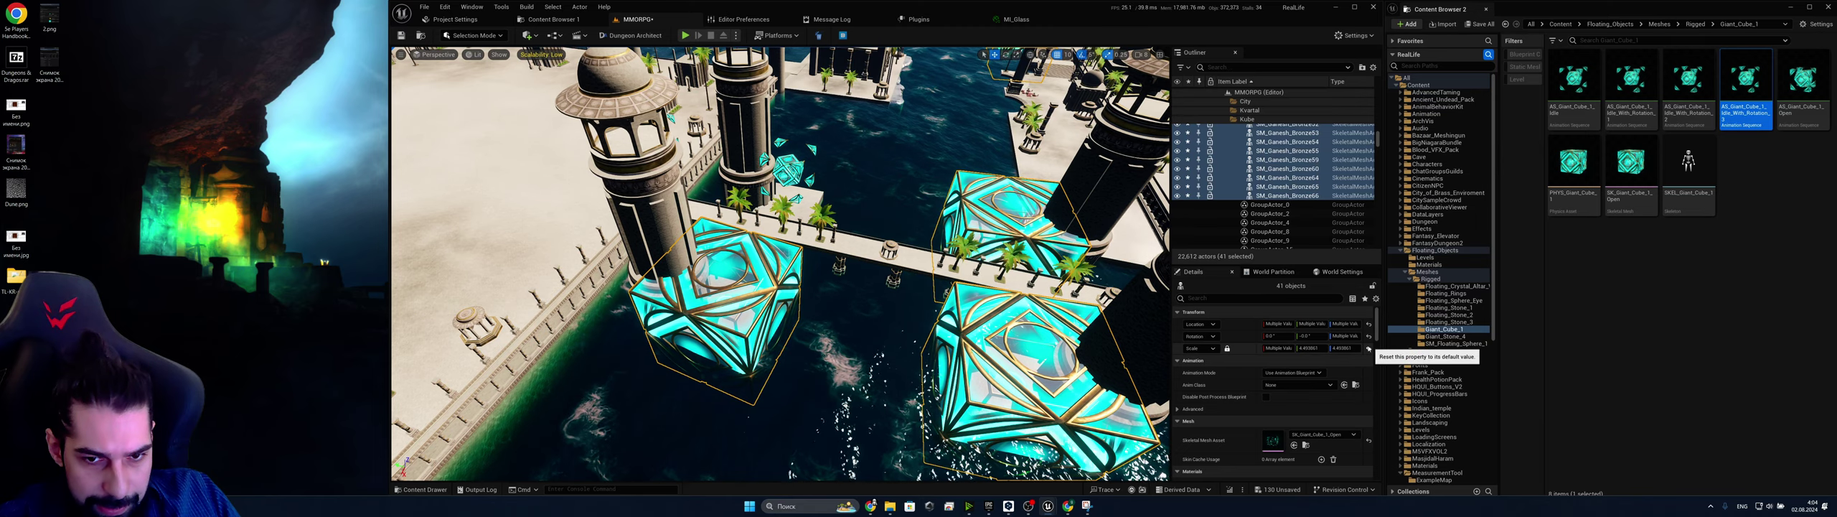
{"action": "left_click", "coordinate": [1369, 348]}
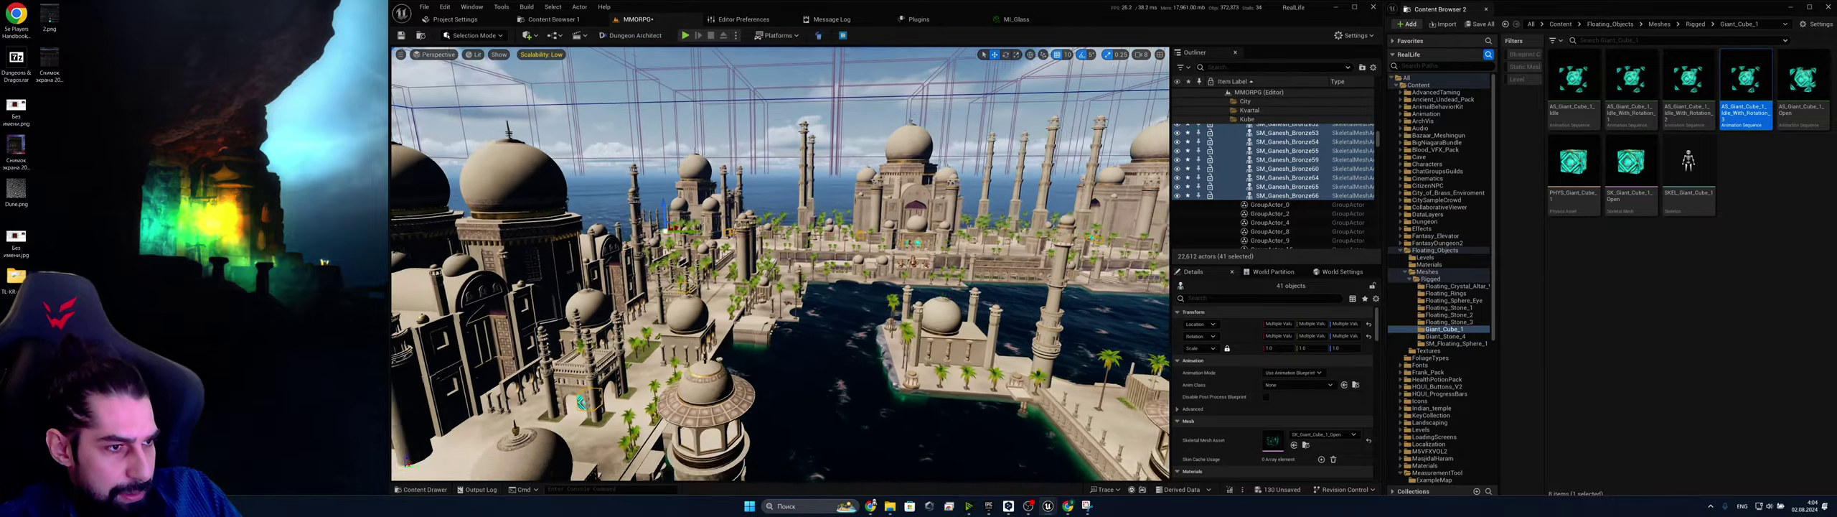
Set the selected cubes to Use Animation Asset and assign Idle_With_Rotation_3 as their Anim to Play
{"action": "right_click_drag", "start_coordinate": [780, 264], "coordinate": [768, 208]}
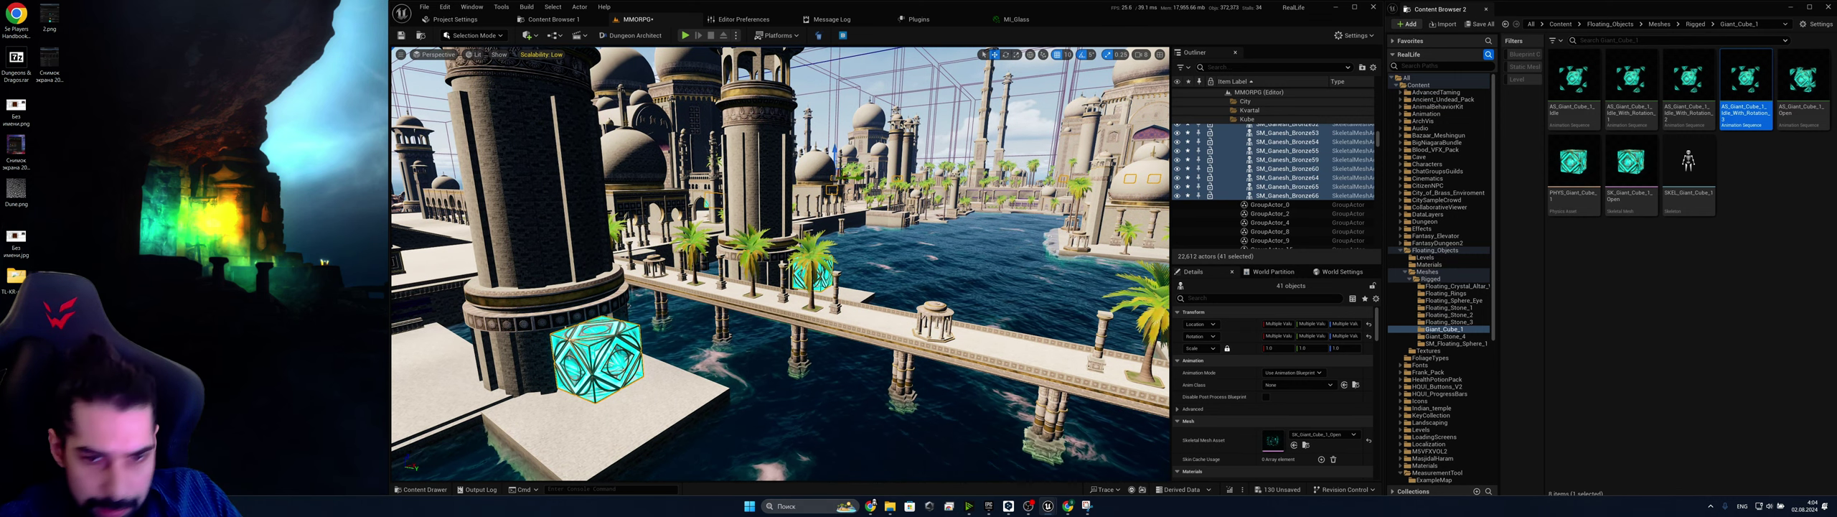
{"action": "left_click", "coordinate": [1294, 372]}
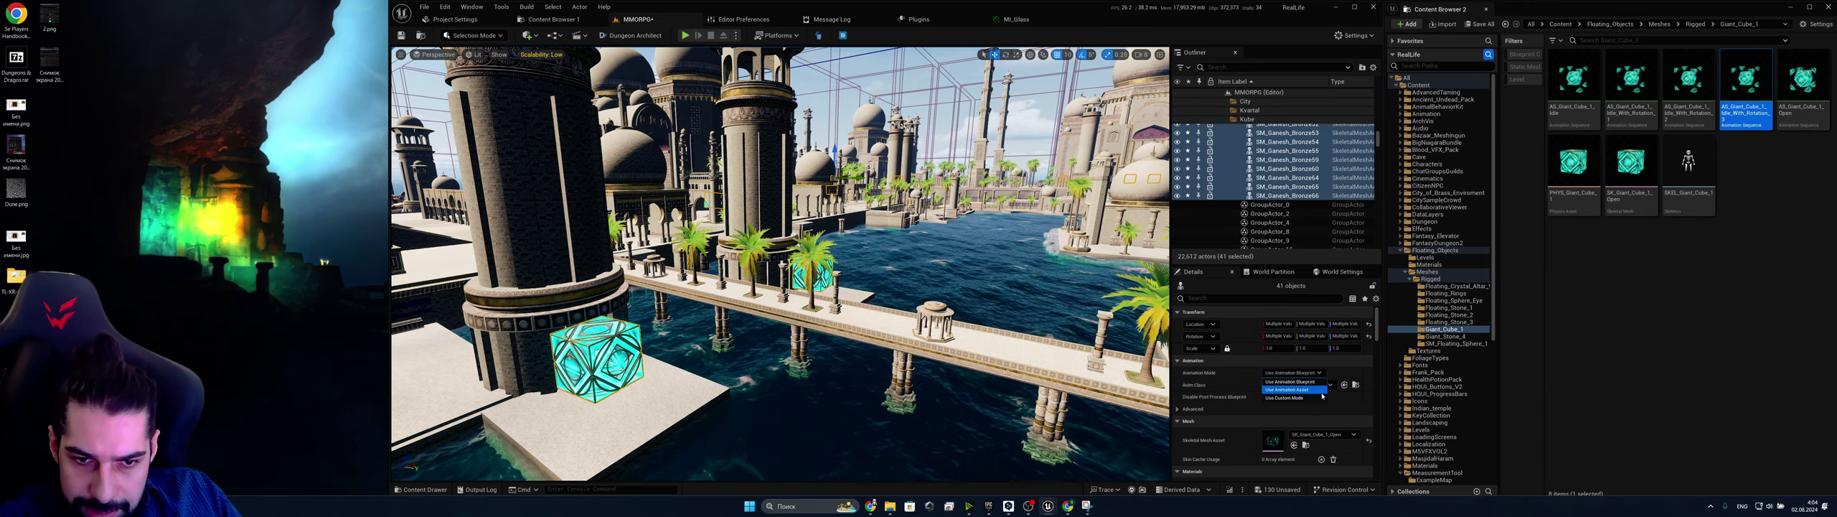
{"action": "left_click", "coordinate": [1308, 390]}
{"action": "left_click_drag", "start_coordinate": [1747, 82], "coordinate": [1301, 388]}
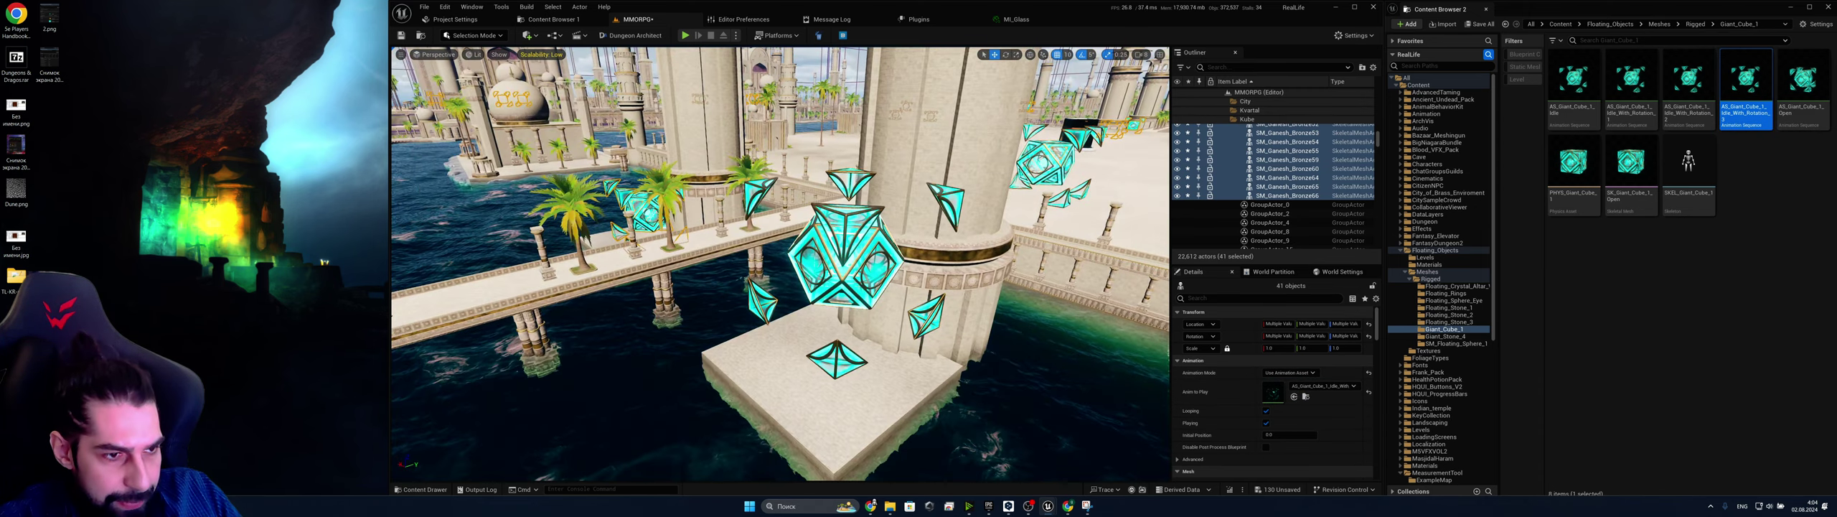
{"action": "key", "text": "w"}
{"action": "right_click_drag", "start_coordinate": [780, 265], "coordinate": [639, 181]}
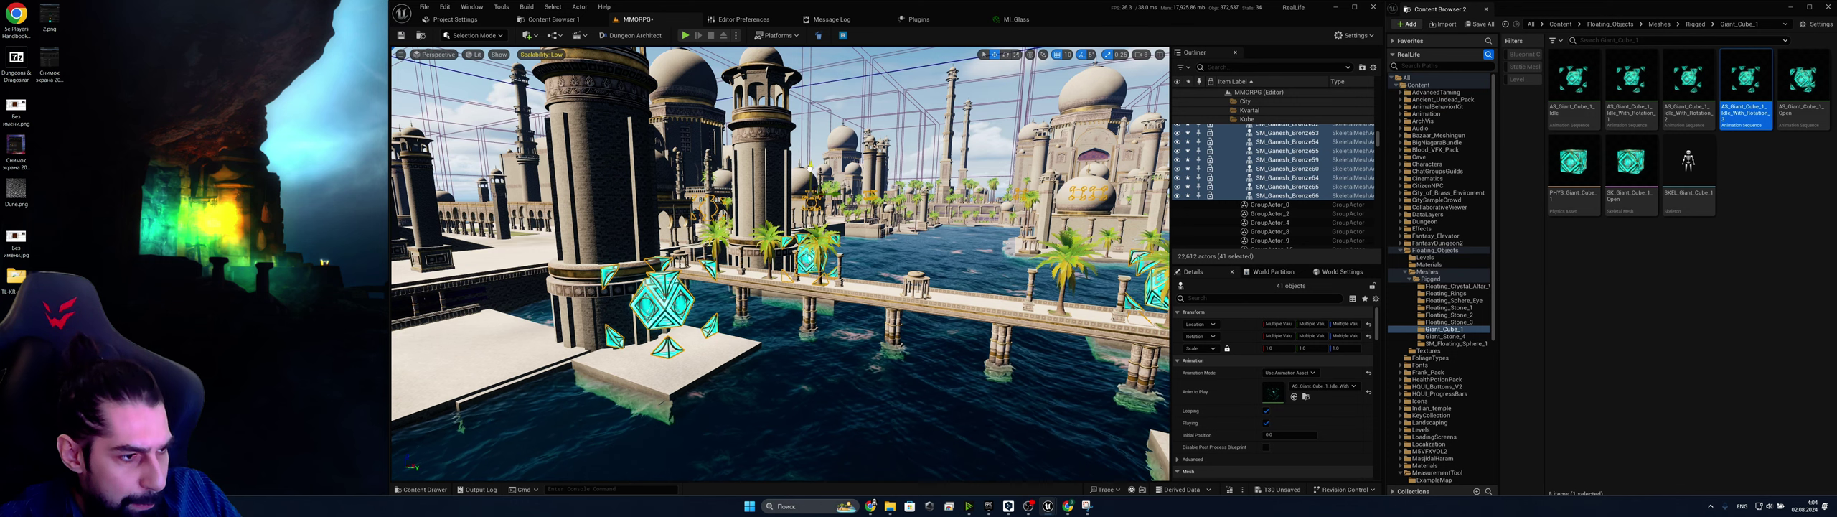
Try a uniform scale of 2 on the selected cubes, settle on 1.2, and check their fit on the pedestals
{"action": "left_click", "coordinate": [1277, 348]}
{"action": "type", "text": "2"}
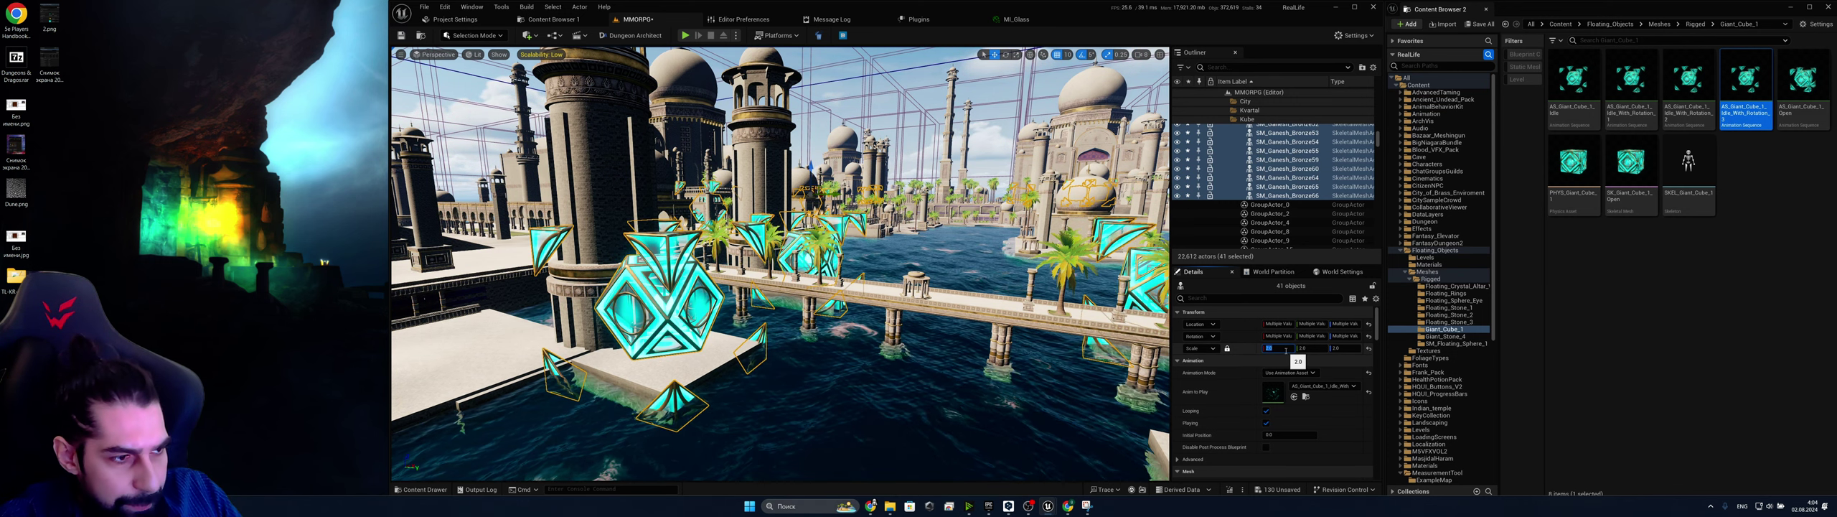
{"action": "type", "text": ".2"}
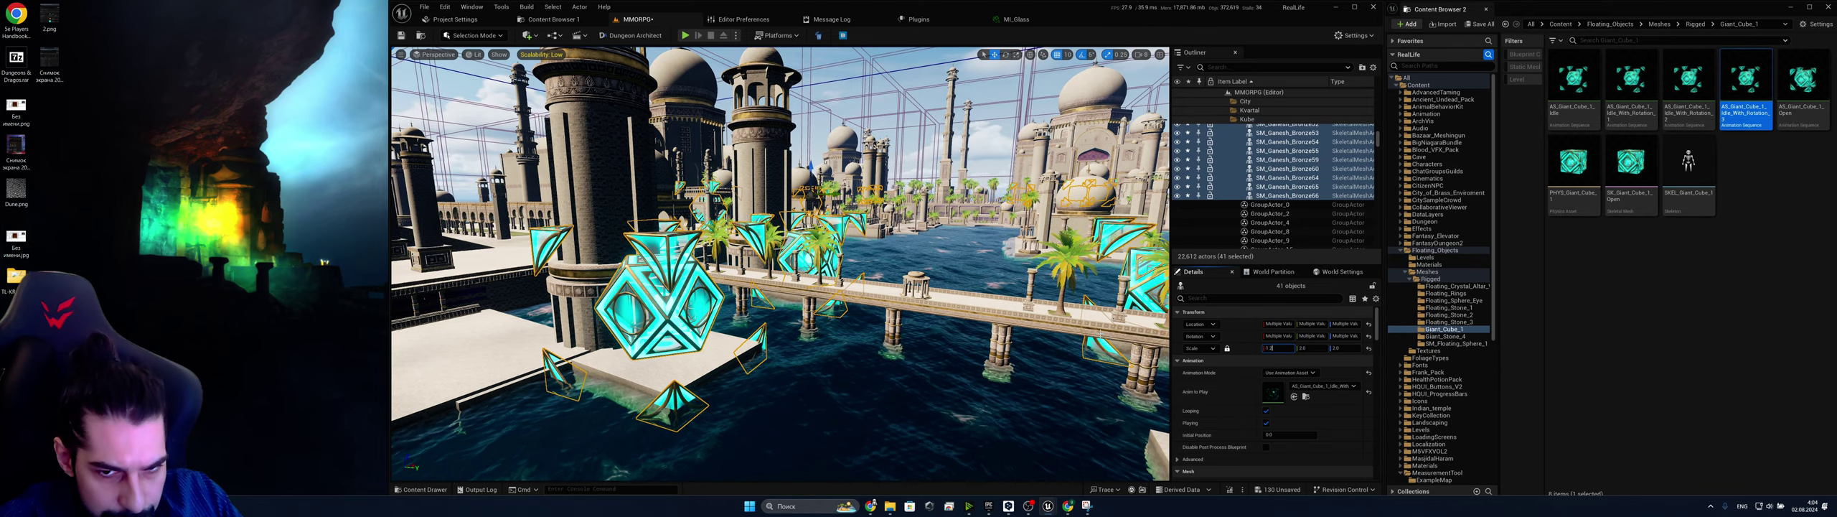
{"action": "mouse_move", "coordinate": [1101, 334]}
{"action": "right_mouse_down"}
{"action": "mouse_move", "coordinate": [1177, 338]}
{"action": "mouse_move", "coordinate": [1056, 377]}
{"action": "mouse_move", "coordinate": [997, 474]}
{"action": "mouse_move", "coordinate": [1155, 455]}
{"action": "mouse_move", "coordinate": [1098, 352]}
{"action": "right_mouse_up"}
{"action": "key", "text": "w"}
{"action": "key", "text": "w"}
{"action": "key", "text": "s"}
{"action": "key", "text": "s"}
{"action": "key", "text": "s"}
{"action": "left_click_drag", "start_coordinate": [876, 460], "coordinate": [894, 463], "text": "alt"}
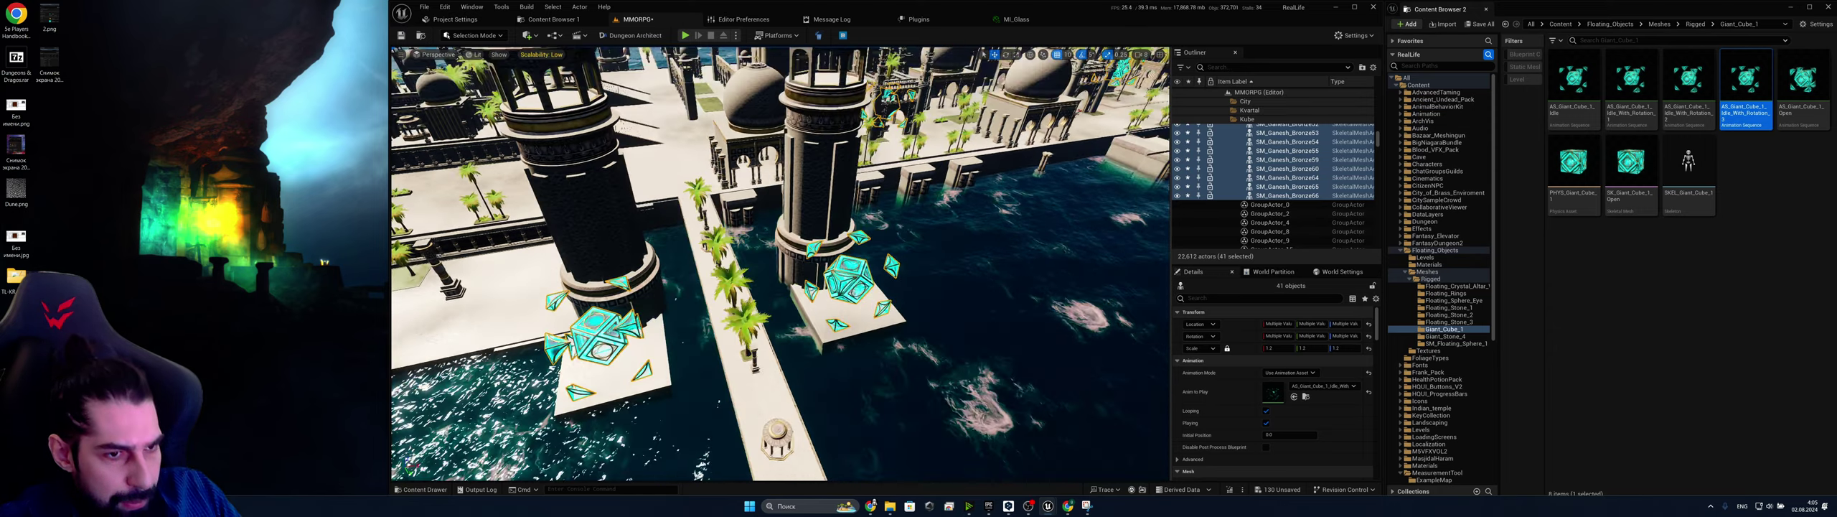
Check the selected cubes on the tower pedestals and beside the bridges, and undo the last element move
{"action": "key", "text": "w"}
{"action": "right_click_drag", "start_coordinate": [780, 265], "coordinate": [781, 294]}
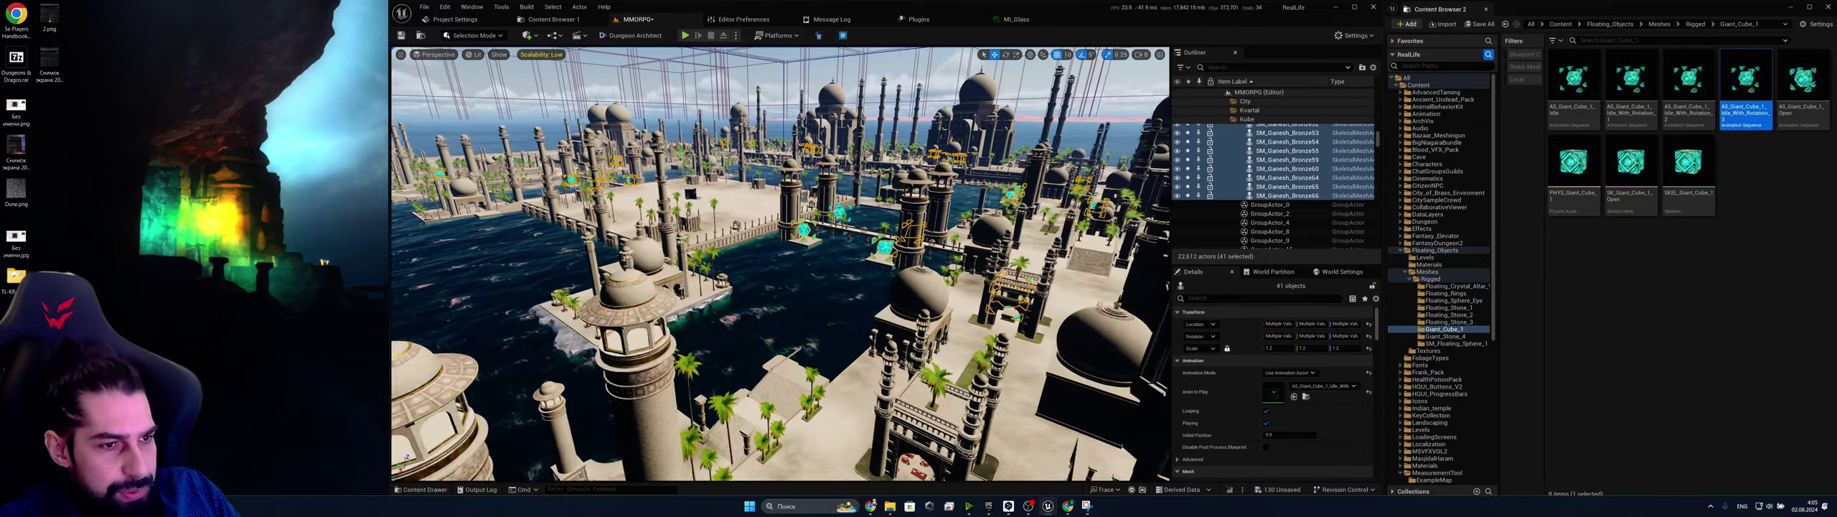
{"action": "right_click_drag", "start_coordinate": [781, 265], "coordinate": [826, 247]}
{"action": "key", "text": "w"}
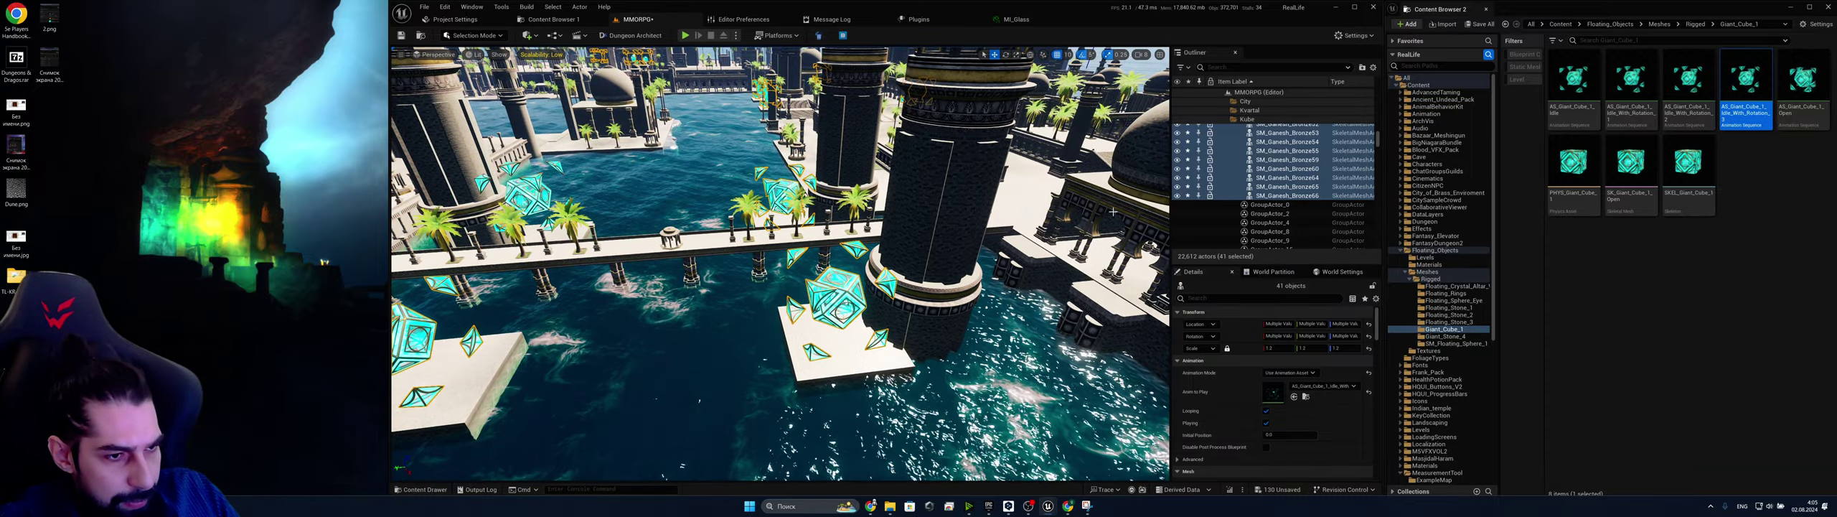
{"action": "key", "text": "ctrl+z"}
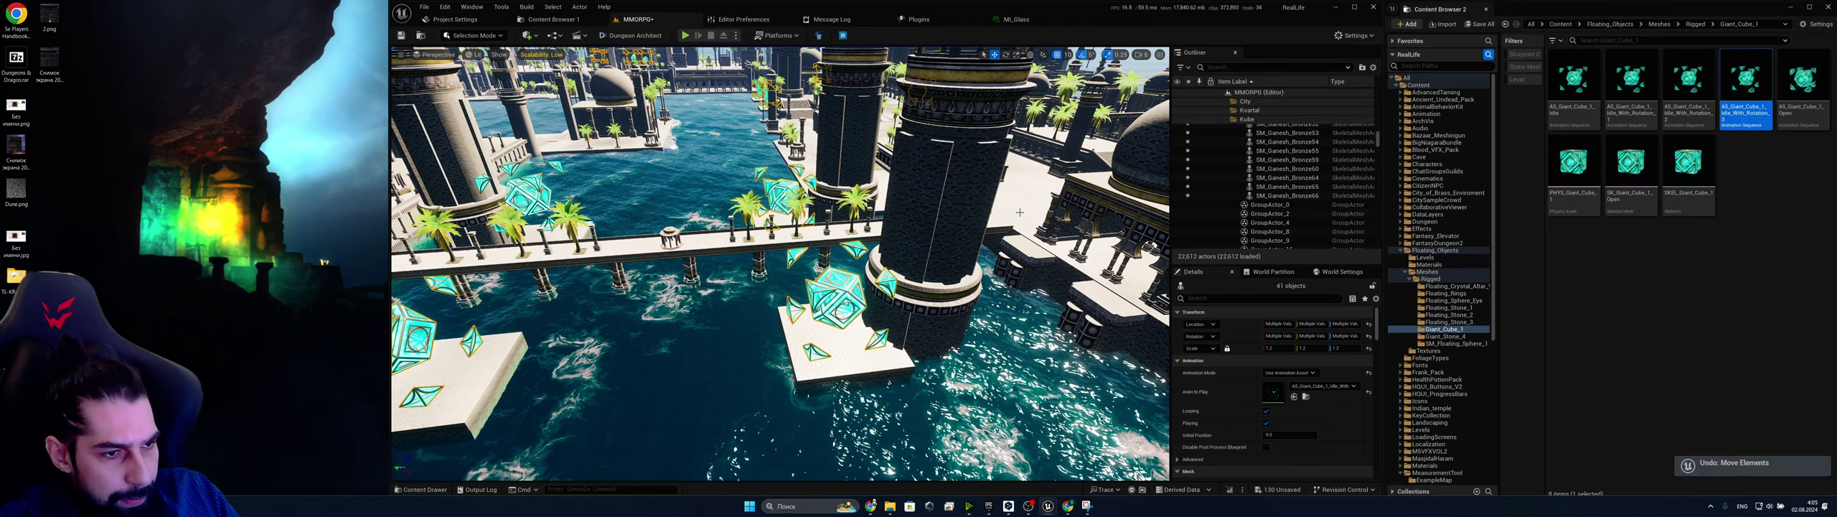
Examine how the cubes sit on their pedestals, on the pavilion and along the waterfront
{"action": "key", "text": "f"}
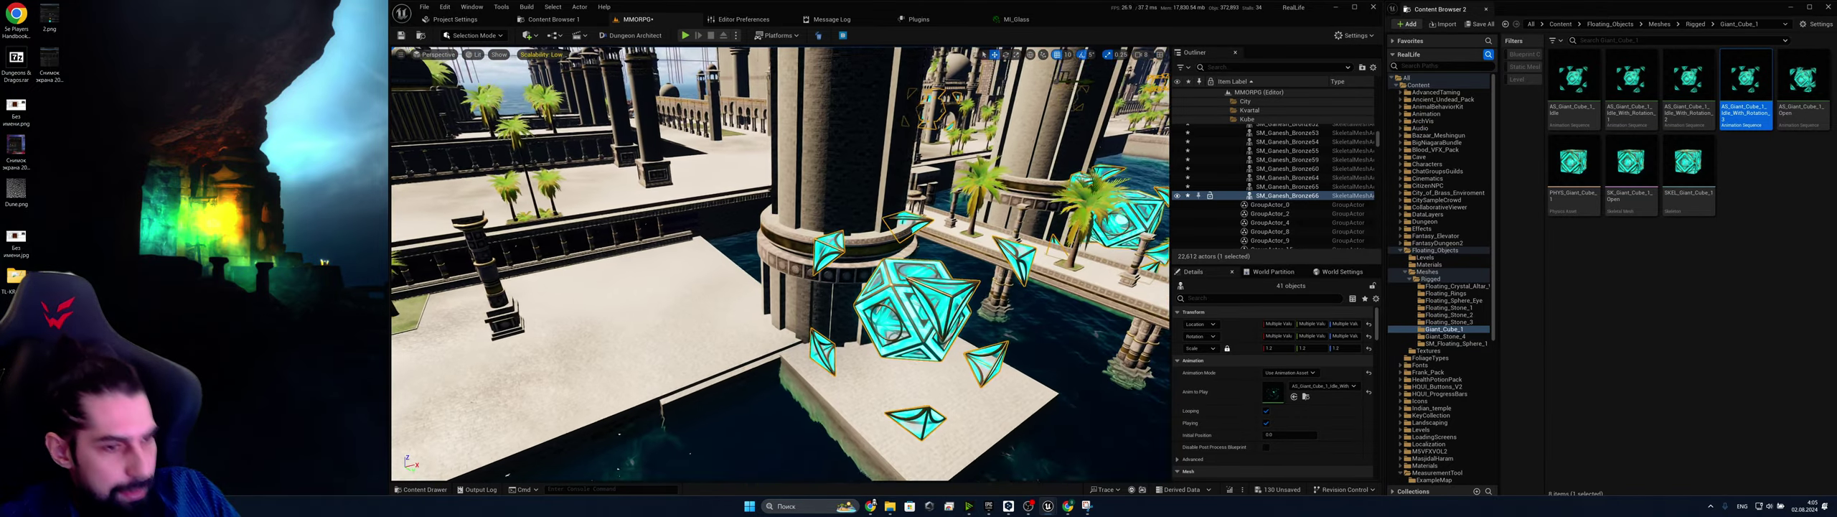
{"action": "right_click_drag", "start_coordinate": [781, 263], "coordinate": [883, 204]}
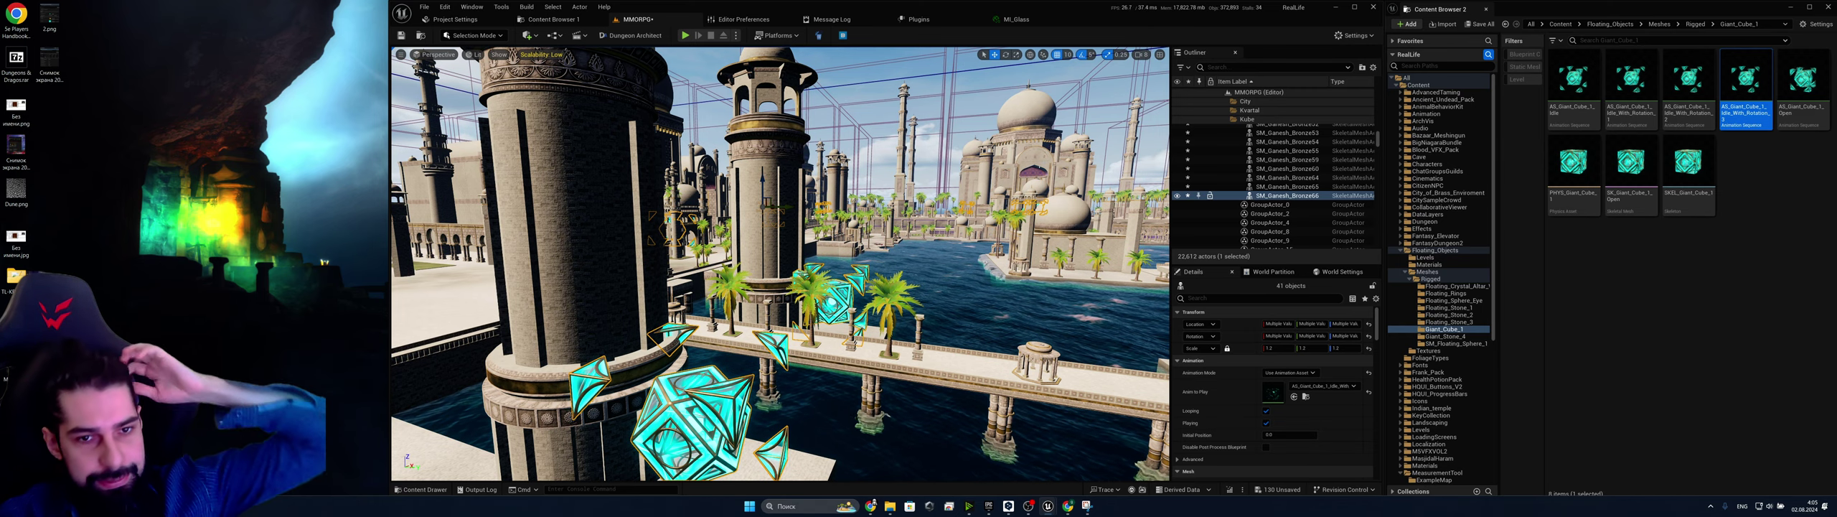
{"action": "right_click_drag", "start_coordinate": [781, 264], "coordinate": [991, 267]}
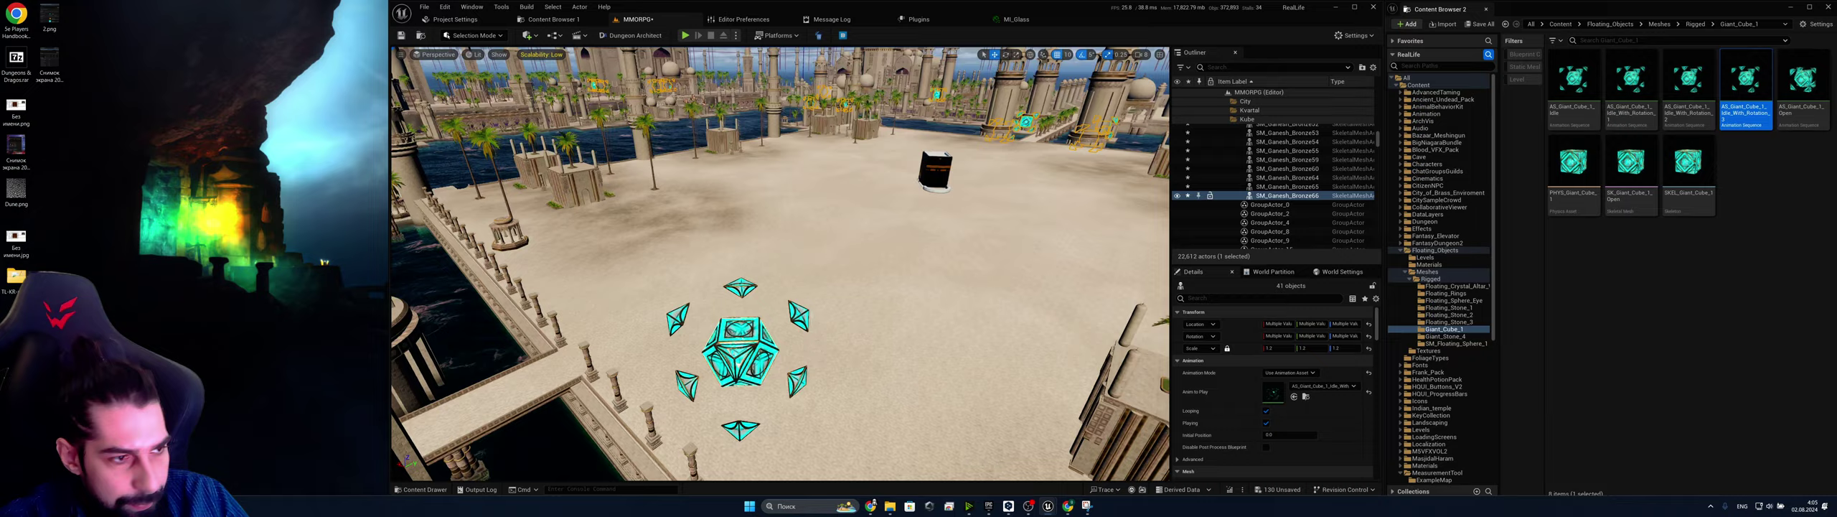
{"action": "right_click_drag", "start_coordinate": [781, 264], "coordinate": [786, 295]}
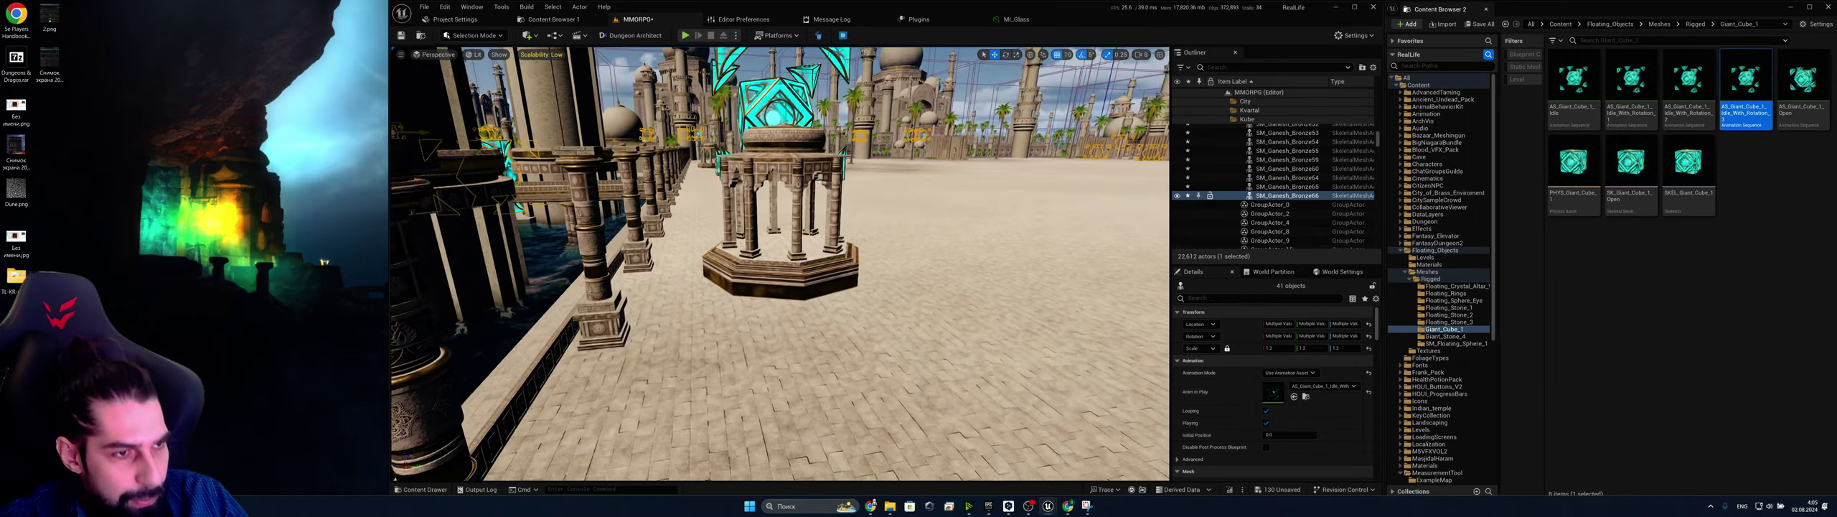
{"action": "right_click_drag", "start_coordinate": [781, 264], "coordinate": [783, 223]}
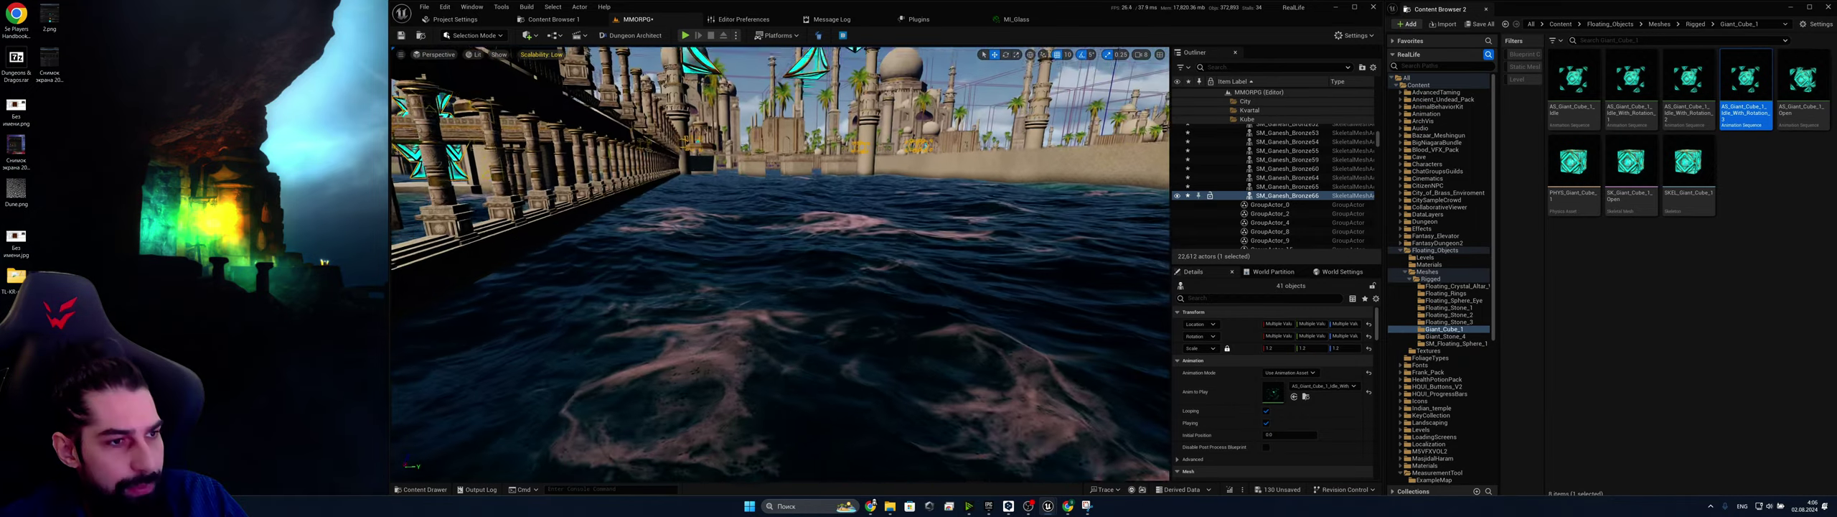
{"action": "key", "text": "f"}
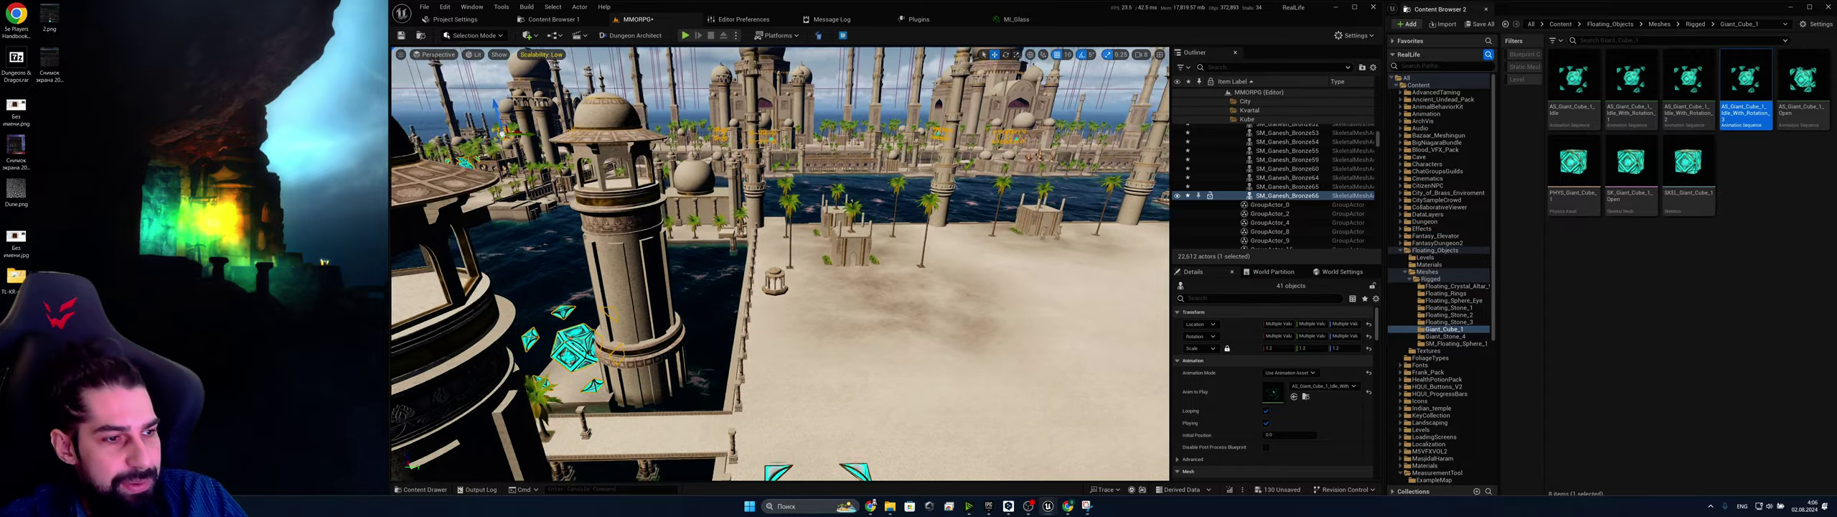
{"action": "right_click_drag", "start_coordinate": [781, 263], "coordinate": [689, 283]}
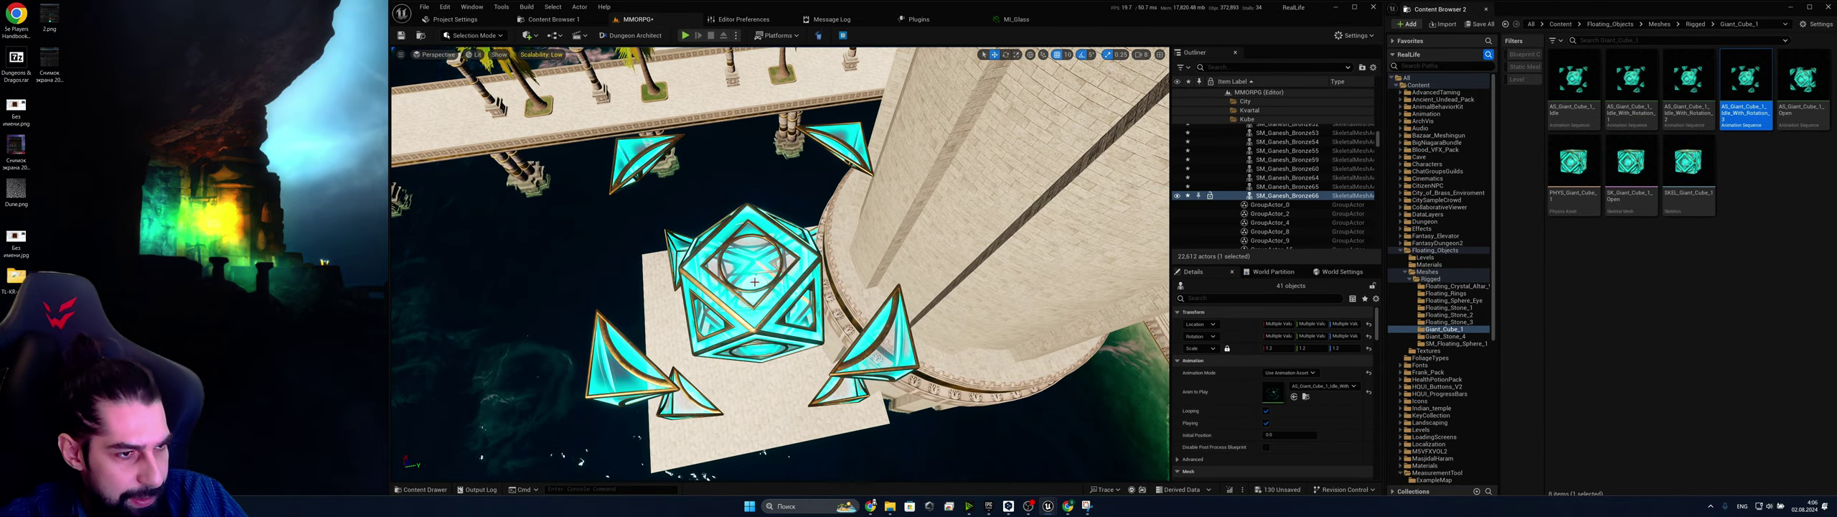
Center the SM_Ganesh_Bronze3 and SM_Ganesh_Bronze2 cubes over their square tower pedestals, working from above
{"action": "left_click", "coordinate": [755, 283]}
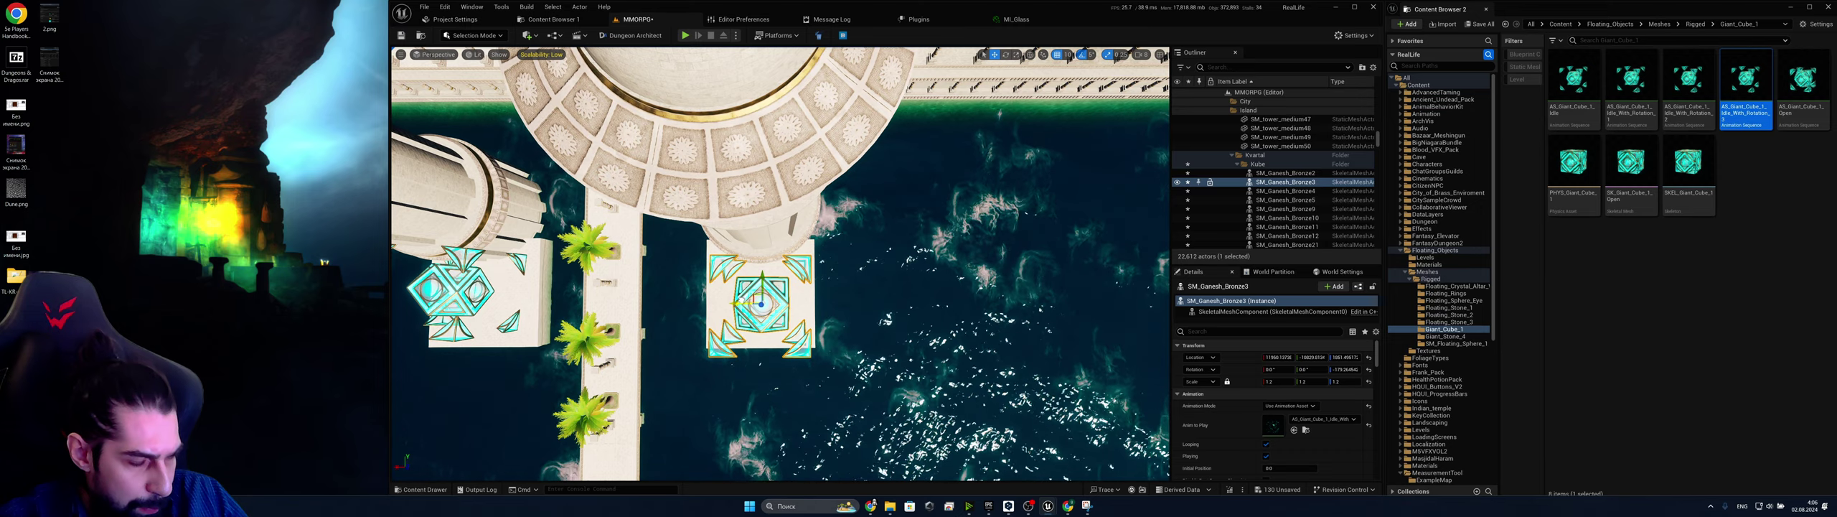
{"action": "right_click_drag", "start_coordinate": [757, 297], "coordinate": [760, 275]}
{"action": "key", "text": "w"}
{"action": "key", "text": "s"}
{"action": "key", "text": "d"}
{"action": "key", "text": "a"}
{"action": "left_click", "coordinate": [745, 268]}
{"action": "key", "text": "a"}
{"action": "key", "text": "e"}
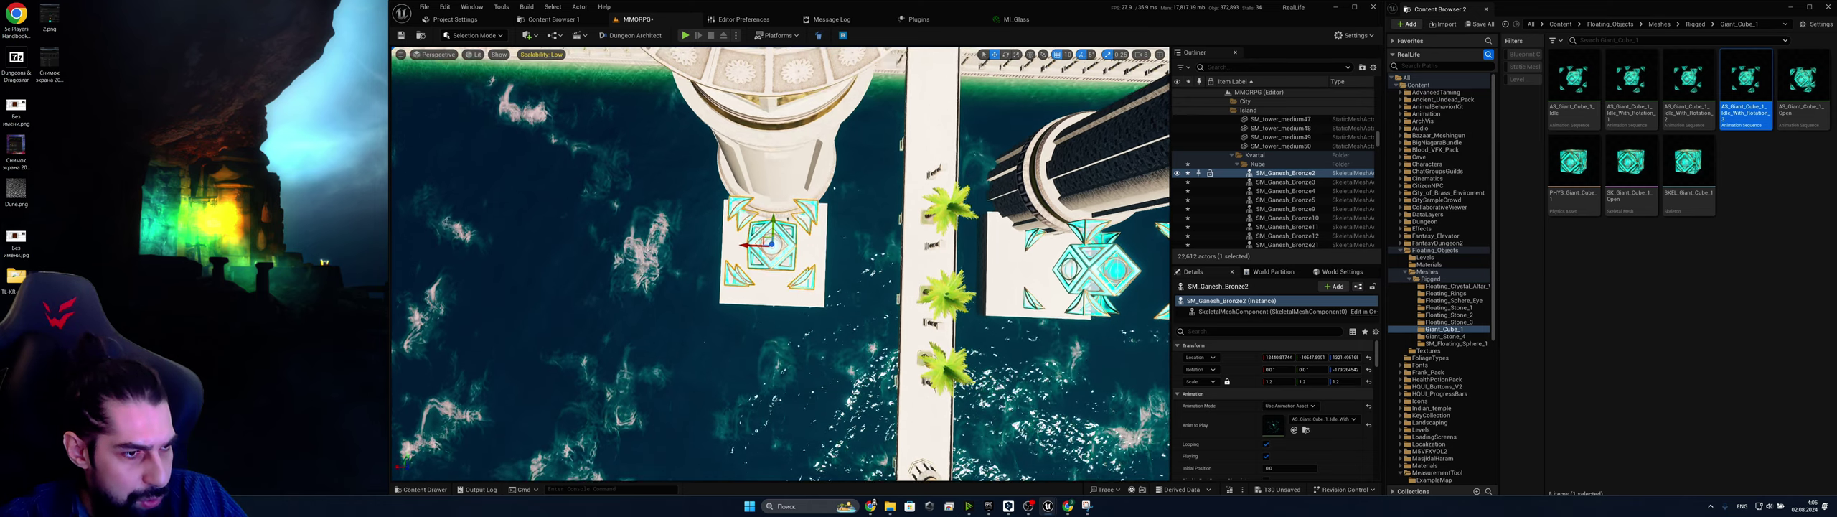
{"action": "scroll", "coordinate": [776, 231], "scroll_direction": "up", "scroll_amount": 3}
{"action": "scroll", "coordinate": [783, 225], "scroll_direction": "down", "scroll_amount": 5}
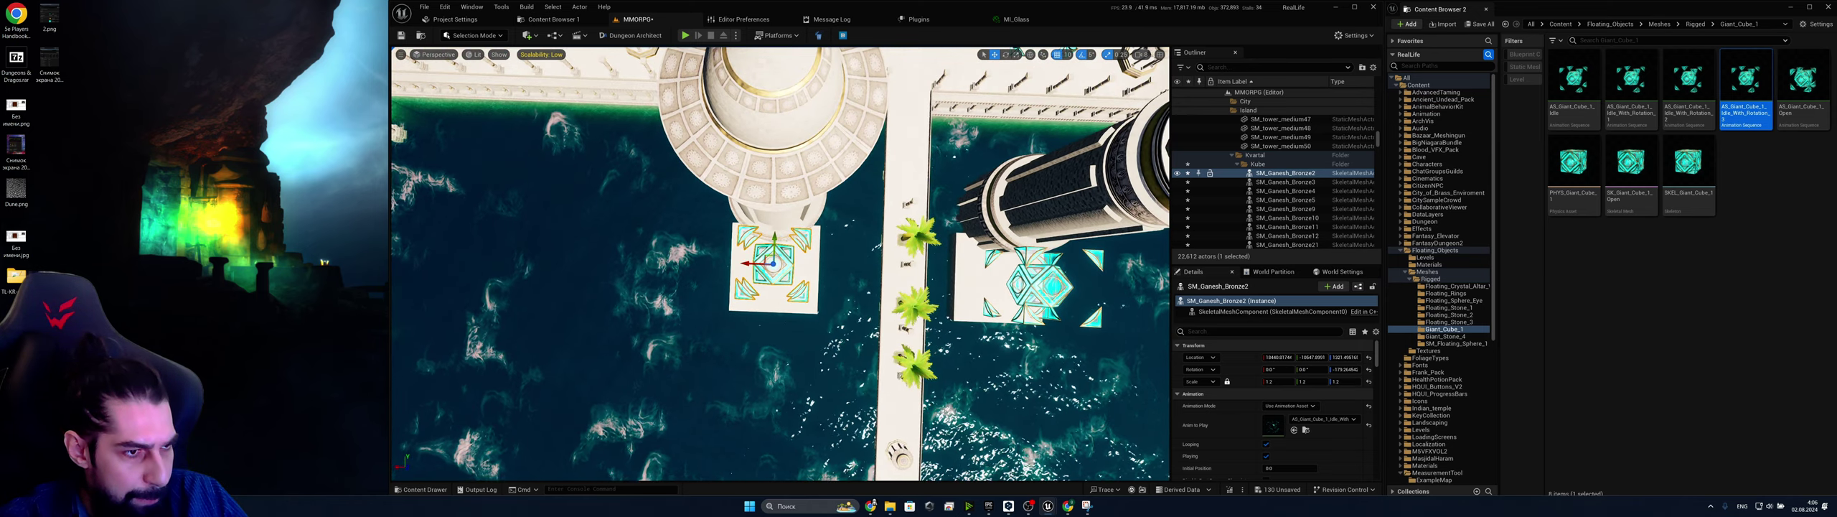
{"action": "right_click_drag", "start_coordinate": [783, 225], "coordinate": [780, 227]}
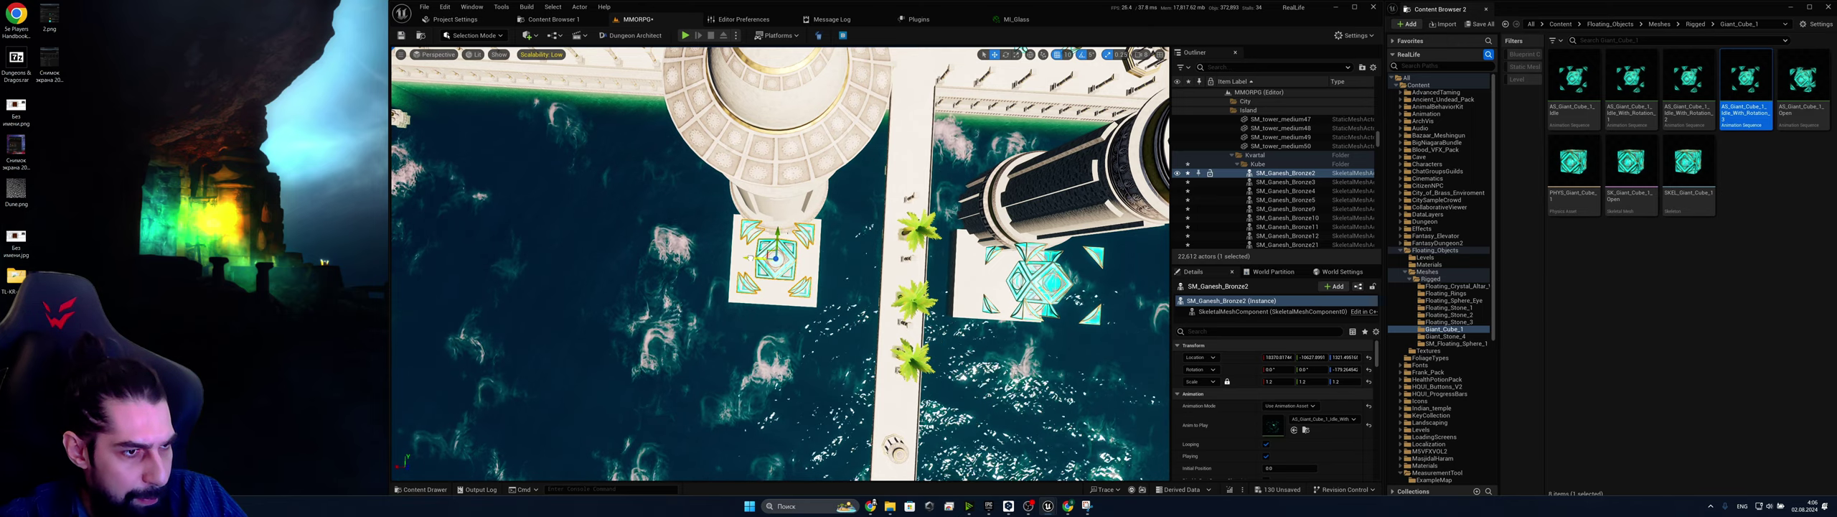
{"action": "right_click_drag", "start_coordinate": [752, 259], "coordinate": [801, 263]}
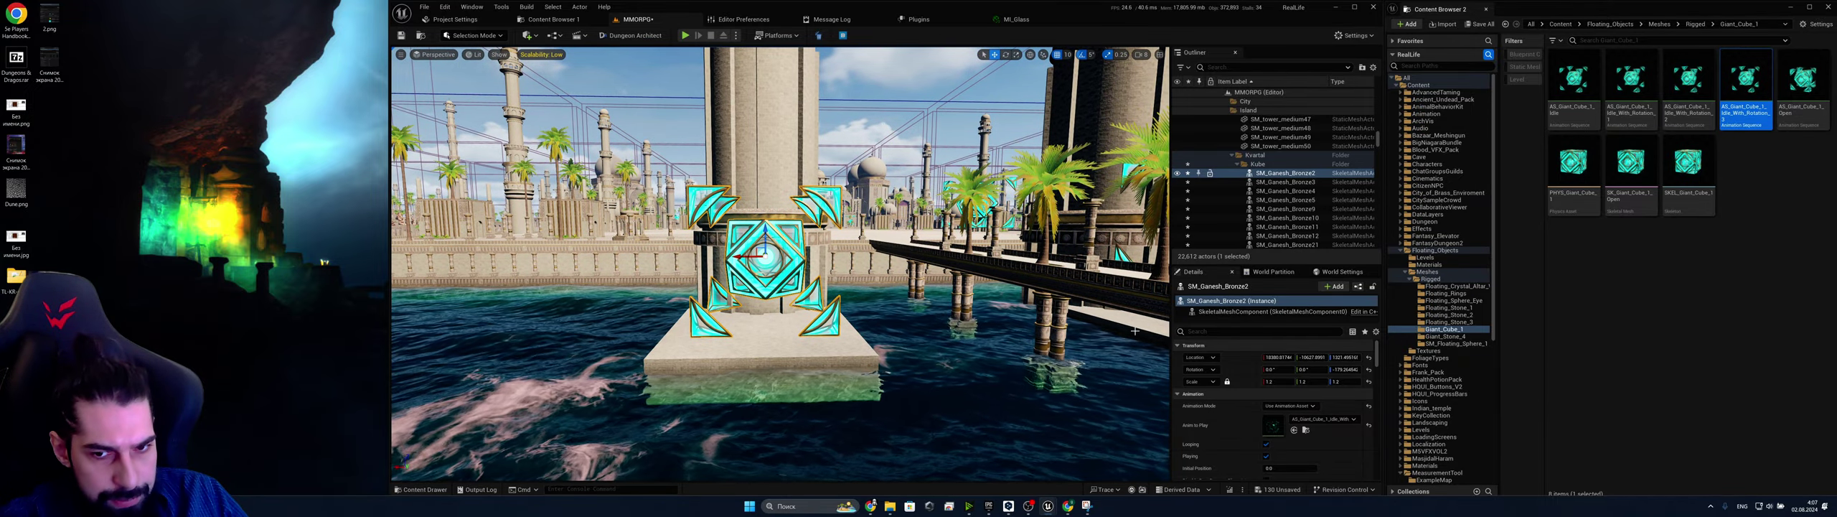
Copy the Z location of the SM_Ganesh_Bronze3 cube and apply it to the SM_Ganesh_Bronze2 cube
{"action": "right_click_drag", "start_coordinate": [1134, 331], "coordinate": [1080, 327]}
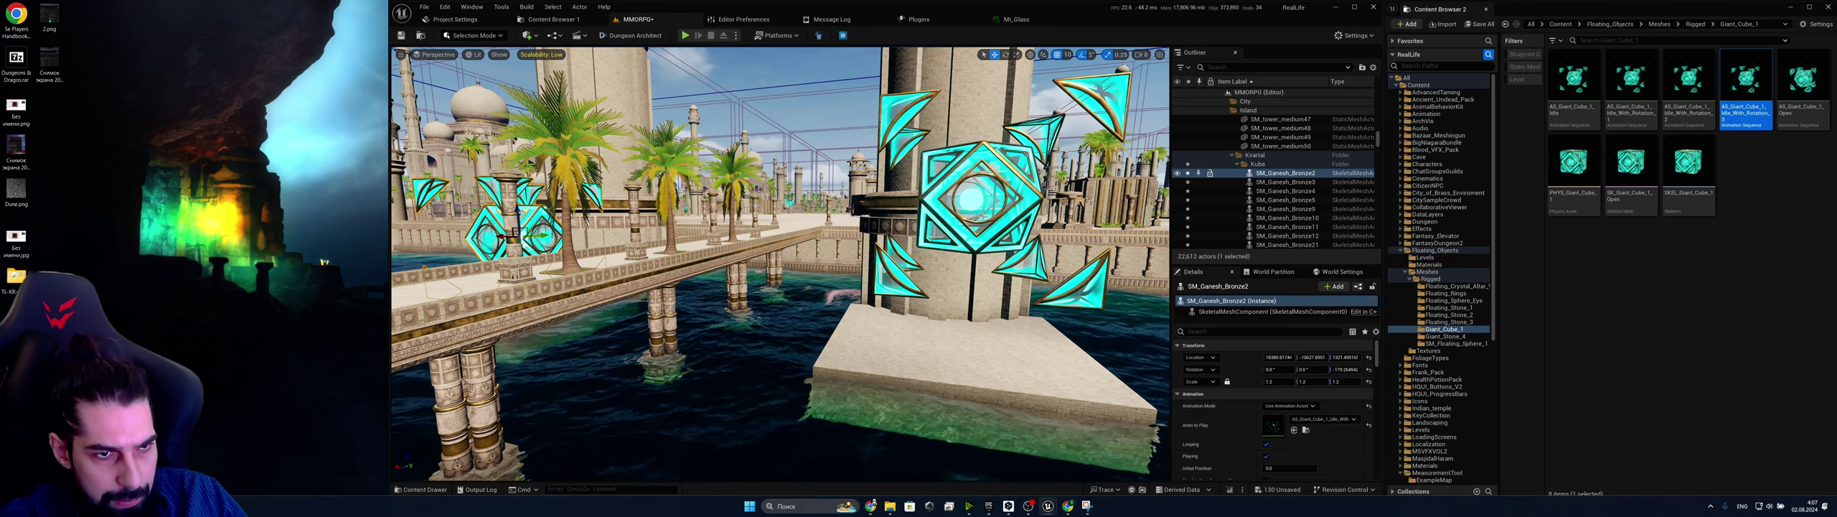
{"action": "left_click", "coordinate": [1286, 181]}
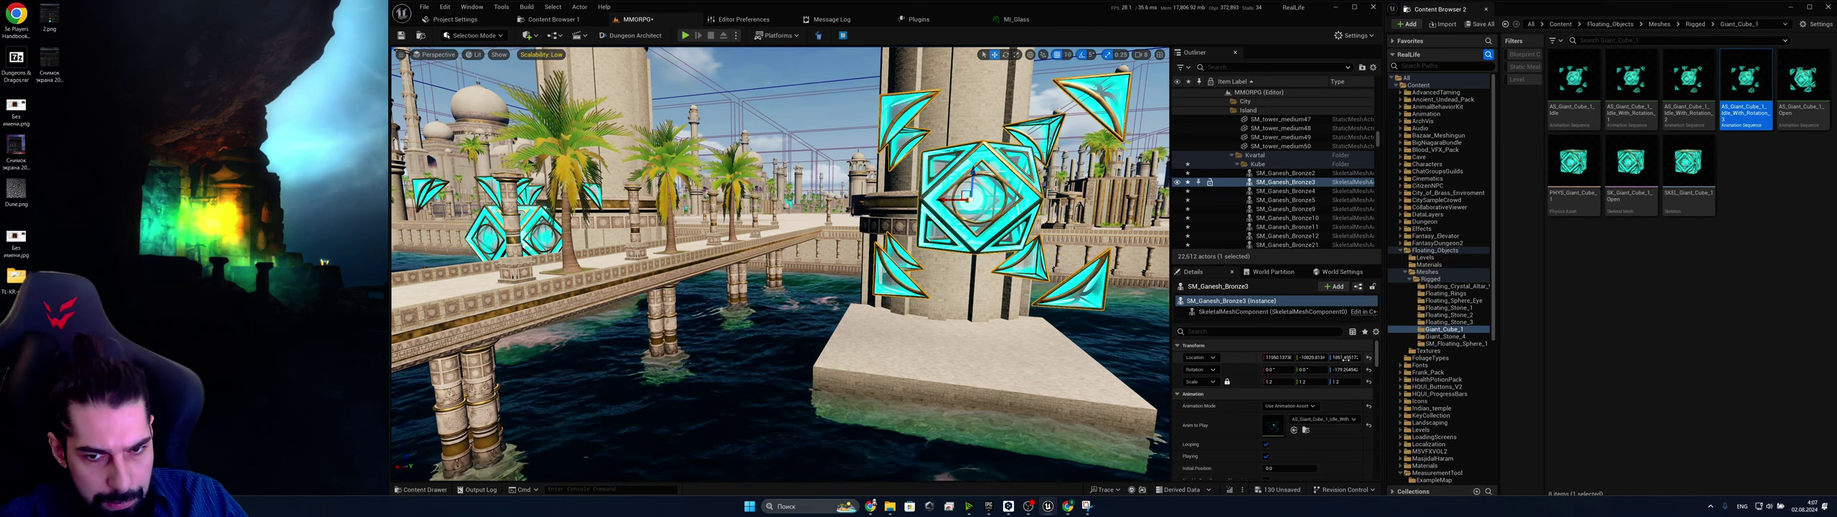
{"action": "left_click", "coordinate": [1346, 357]}
{"action": "key", "text": "ctrl+c"}
{"action": "right_click_drag", "start_coordinate": [847, 237], "coordinate": [763, 239]}
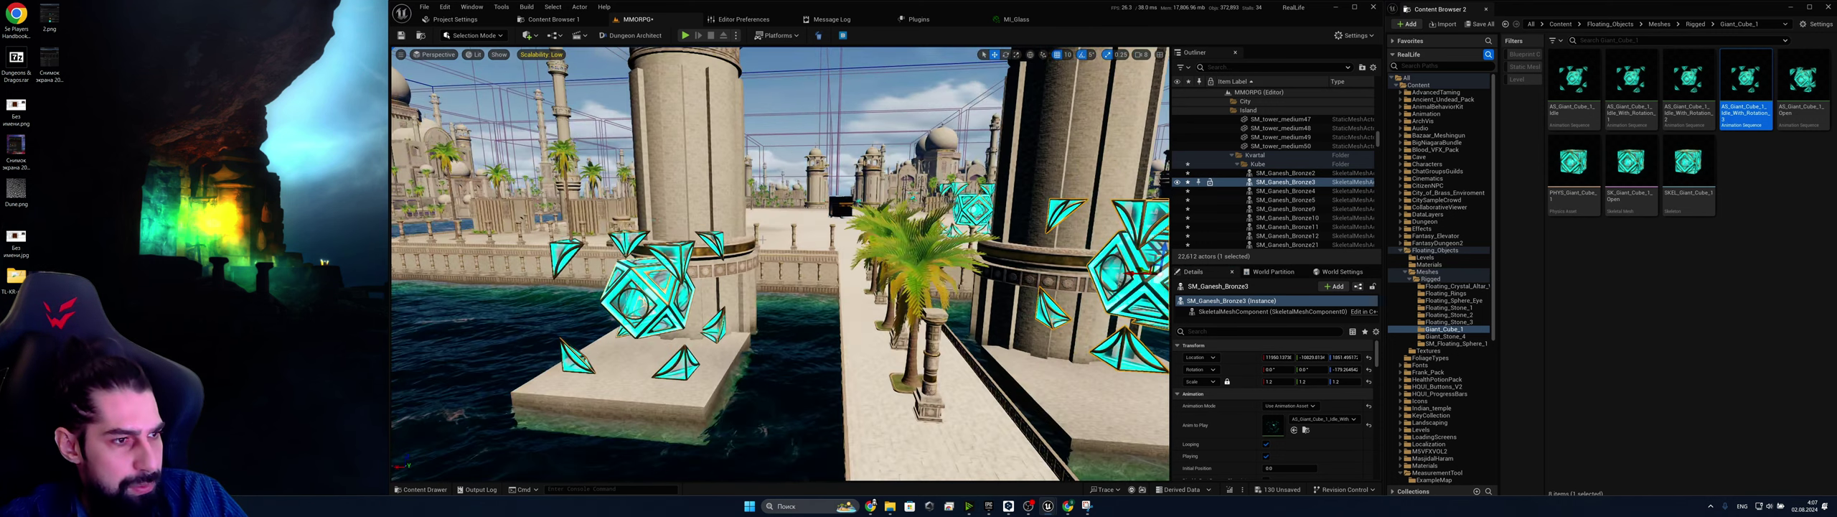
{"action": "left_click", "coordinate": [638, 309]}
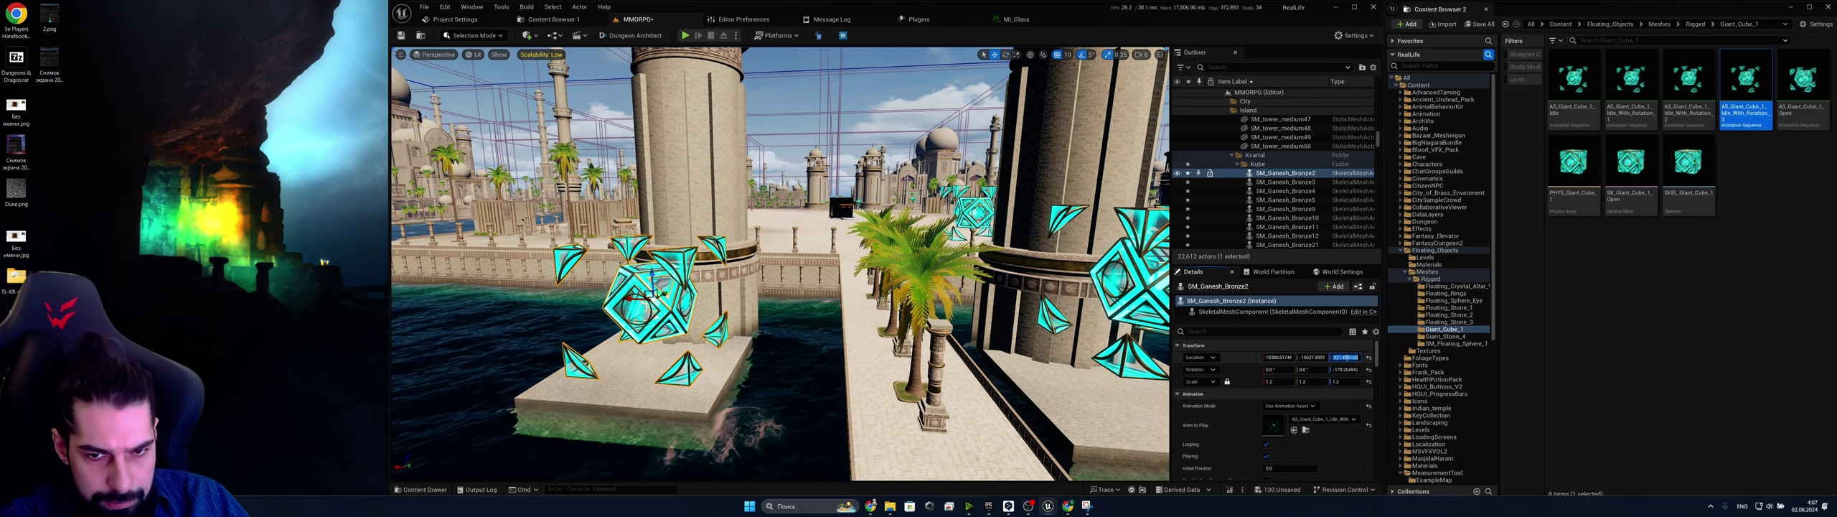
{"action": "key", "text": "ctrl+v"}
Apply the copied Z location to the SM_Ganesh_Bronze10 cube
{"action": "right_click_drag", "start_coordinate": [862, 287], "coordinate": [1113, 287]}
{"action": "left_click", "coordinate": [761, 322]}
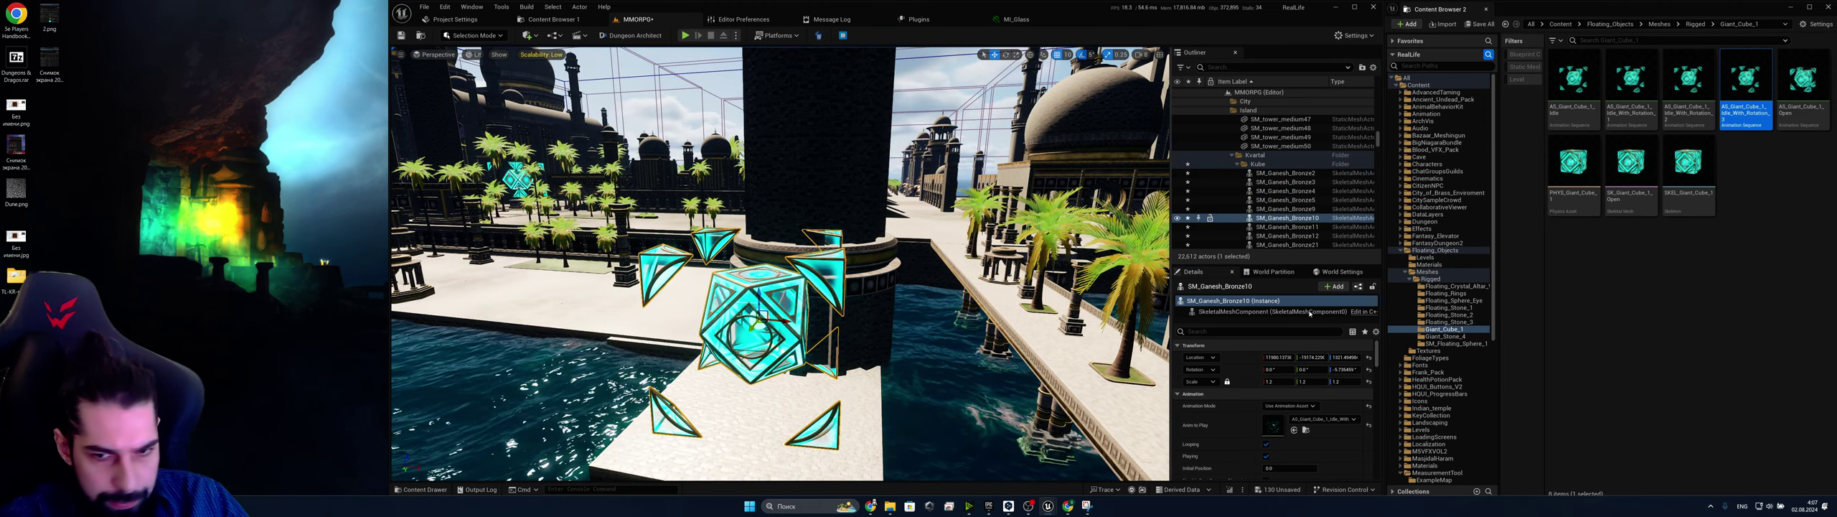
{"action": "left_click", "coordinate": [1350, 358]}
{"action": "key", "text": "ctrl+v"}
{"action": "key", "text": "Return"}
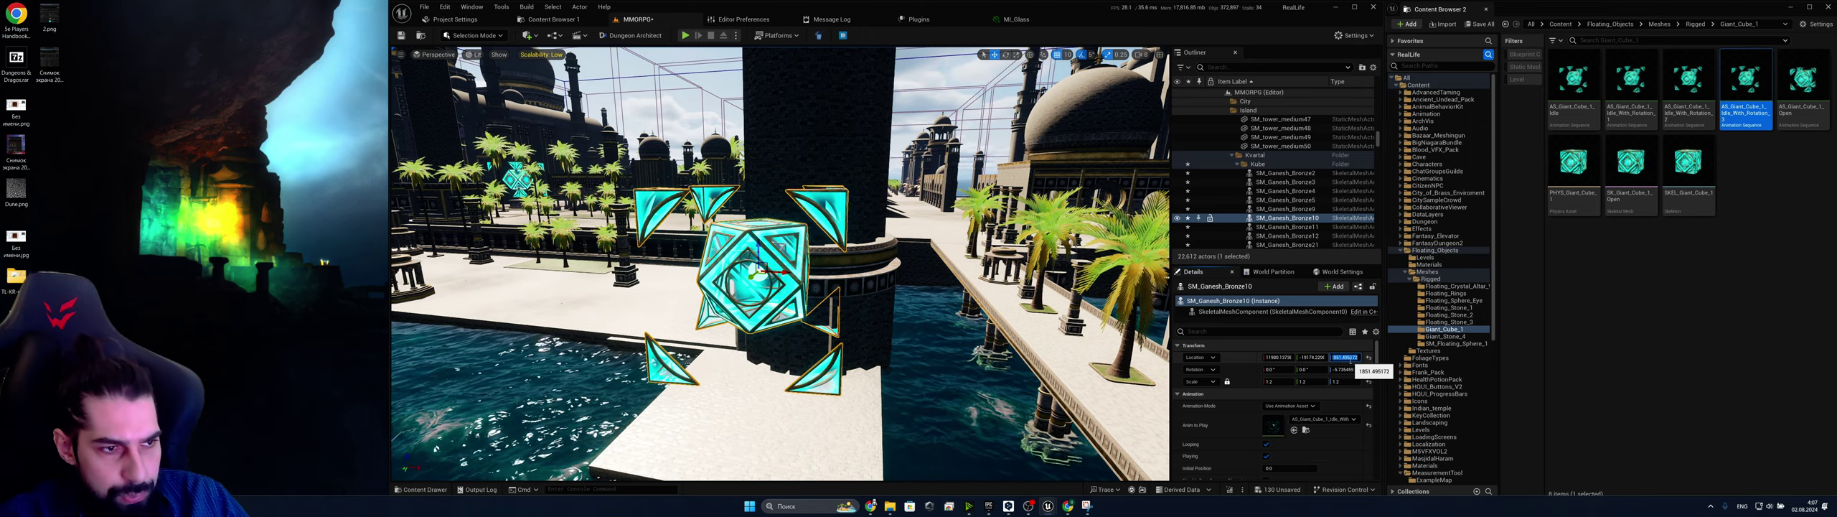
Apply the copied Z location to the cube across the walkway from SM_Ganesh_Bronze10
{"action": "right_click_drag", "start_coordinate": [933, 309], "coordinate": [1099, 315]}
{"action": "right_click_drag", "start_coordinate": [1129, 403], "coordinate": [1148, 409]}
{"action": "left_click", "coordinate": [1284, 209]}
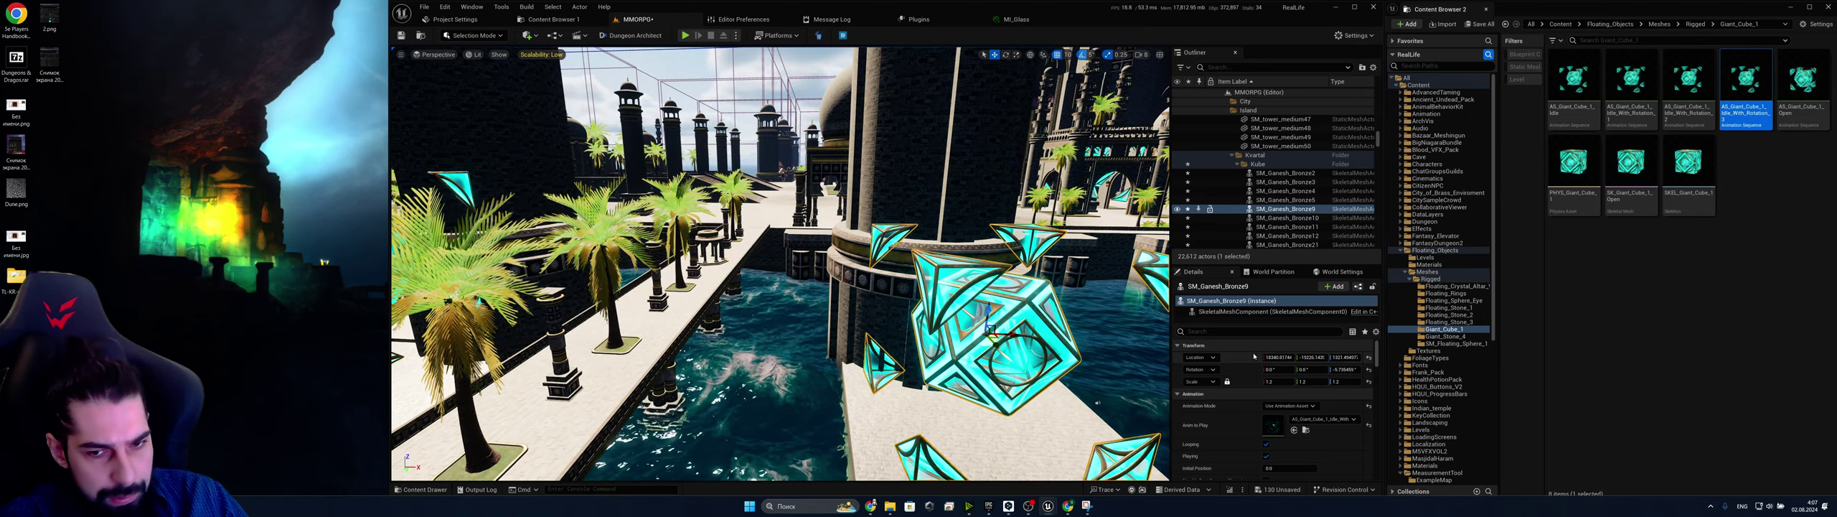
{"action": "left_click", "coordinate": [1345, 358]}
{"action": "key", "text": "ctrl+v"}
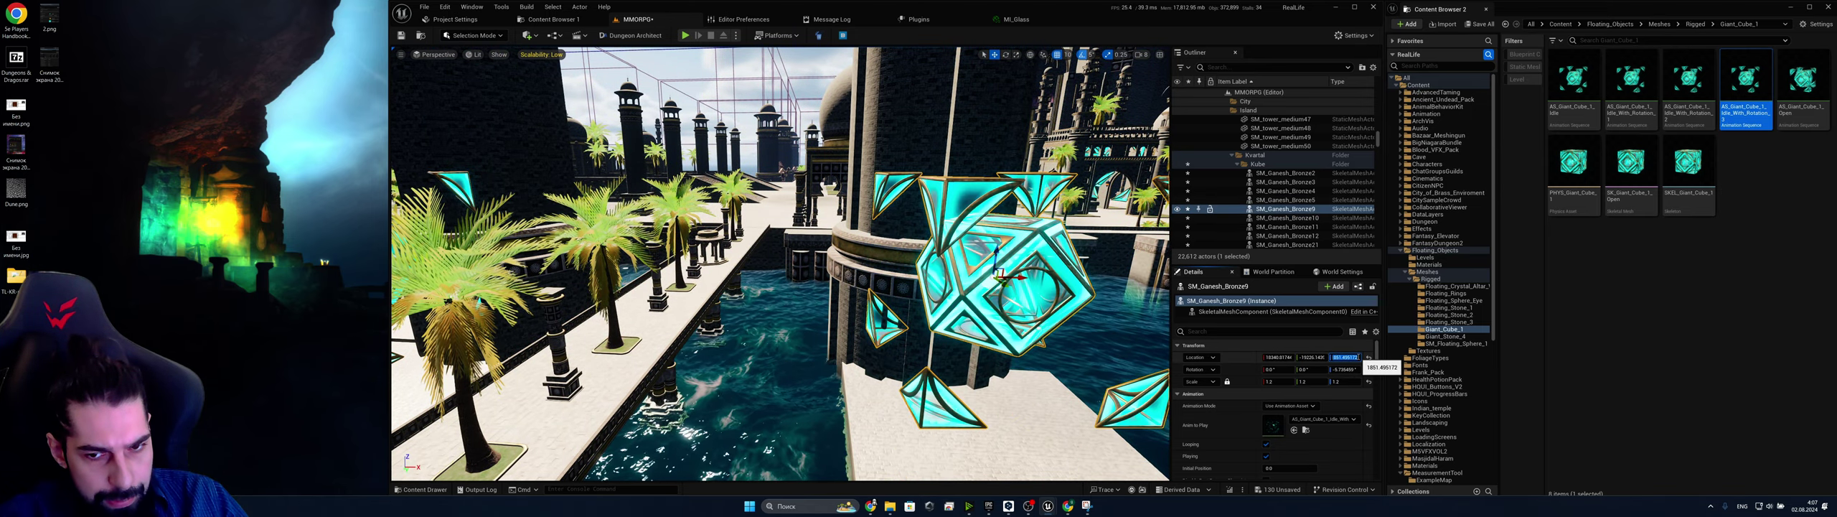
Shift this cube and the SM_Ganesh_Bronze10 cube toward the centers of their pedestals, working from above
{"action": "right_click_drag", "start_coordinate": [1076, 345], "coordinate": [1080, 466]}
{"action": "key", "text": "e"}
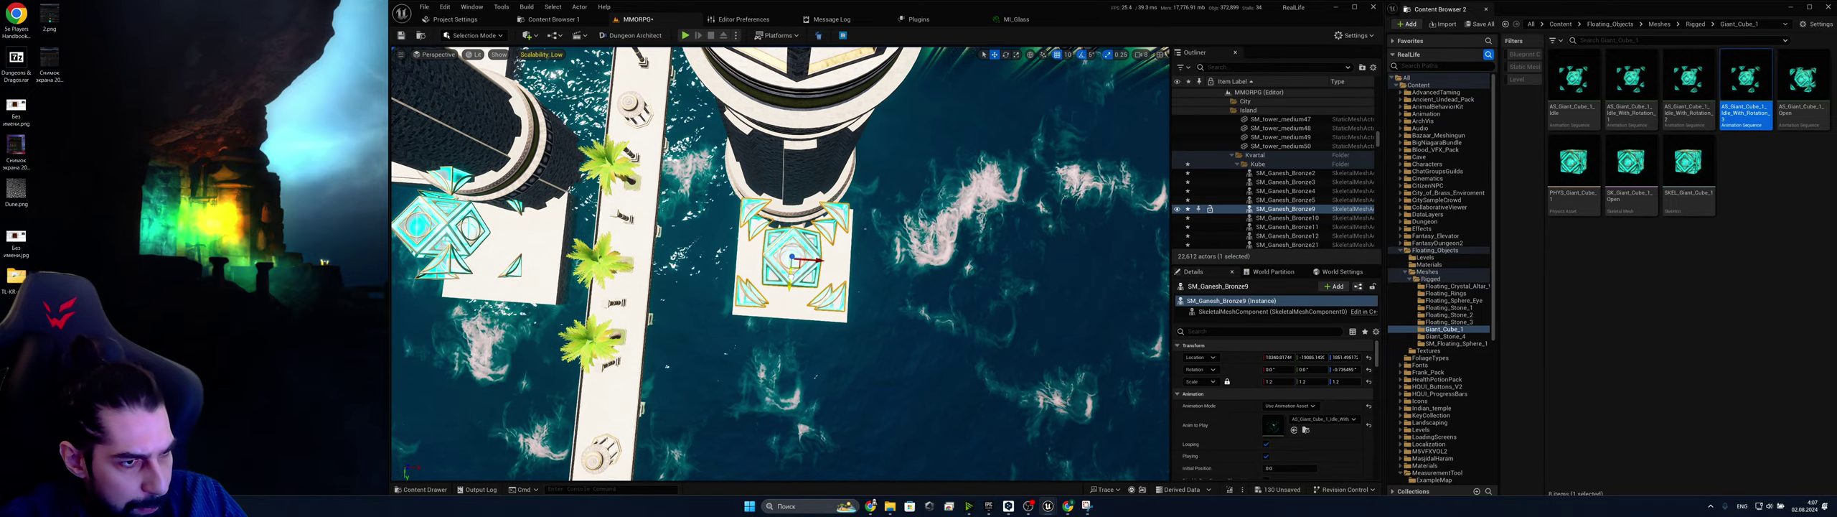
{"action": "left_click_drag", "start_coordinate": [790, 284], "coordinate": [791, 287]}
{"action": "right_click_drag", "start_coordinate": [796, 271], "coordinate": [783, 253]}
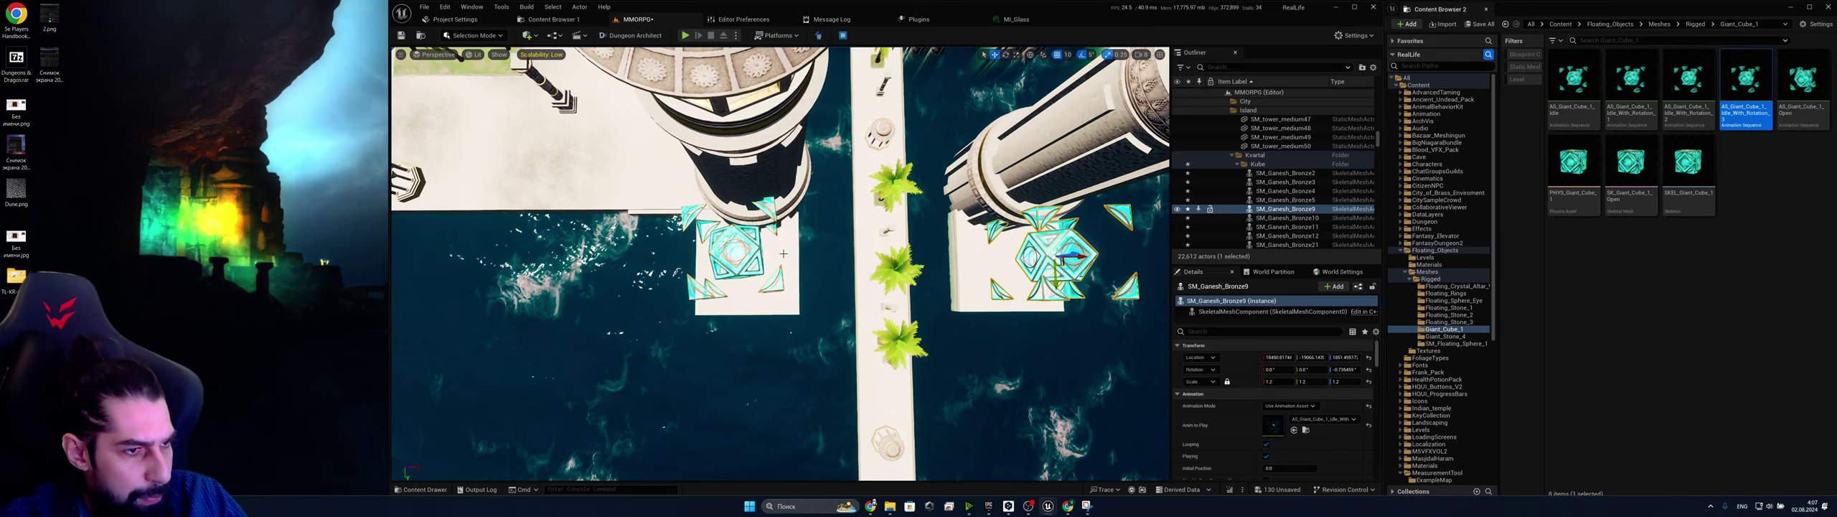
{"action": "left_click", "coordinate": [751, 284]}
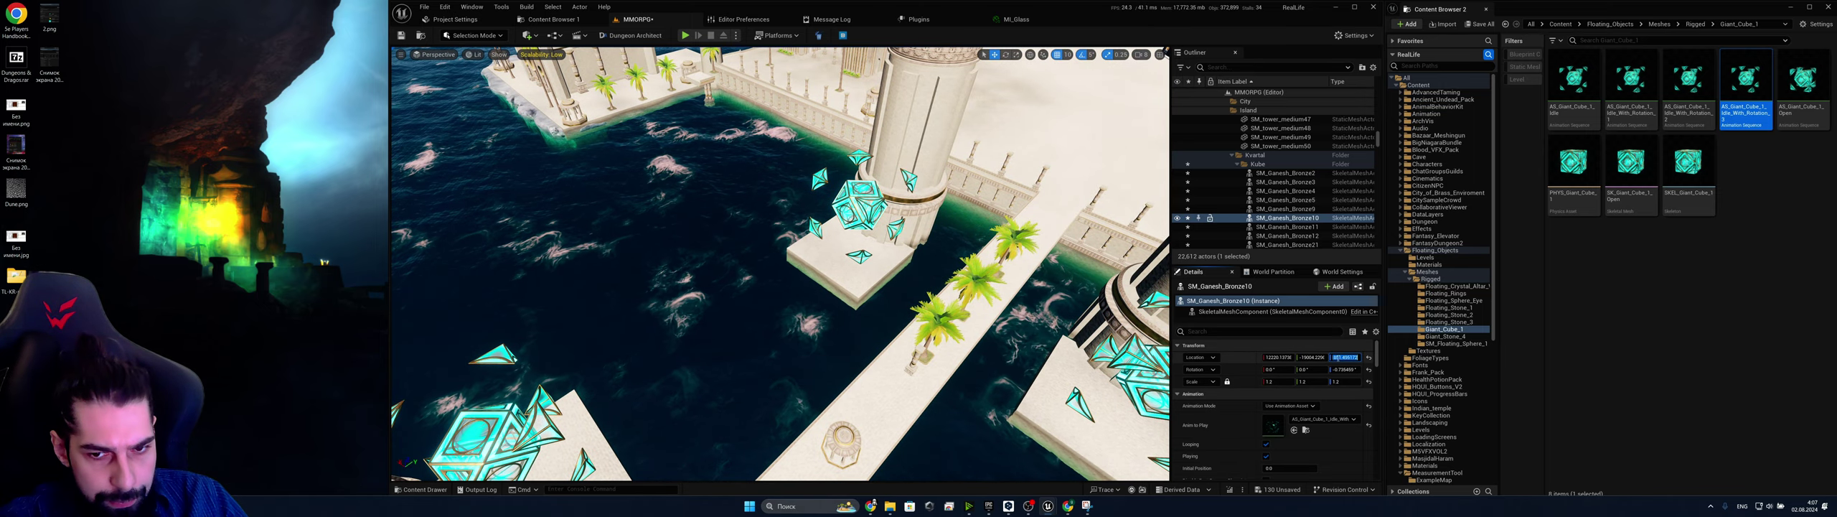
Select the SM_Ganesh_Bronze2 cube and check from above how it is aligned with its pedestal
{"action": "right_click_drag", "start_coordinate": [926, 280], "coordinate": [933, 230]}
{"action": "right_click_drag", "start_coordinate": [784, 253], "coordinate": [784, 253]}
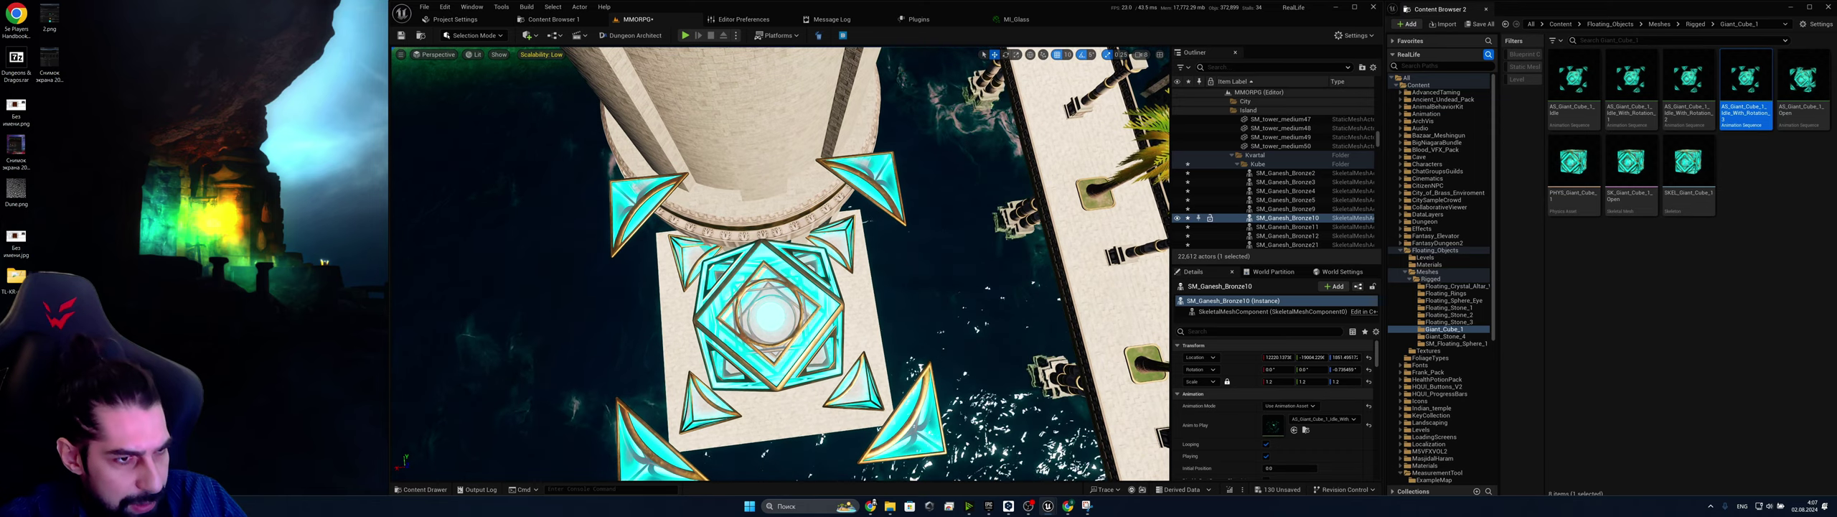
{"action": "left_click", "coordinate": [765, 316]}
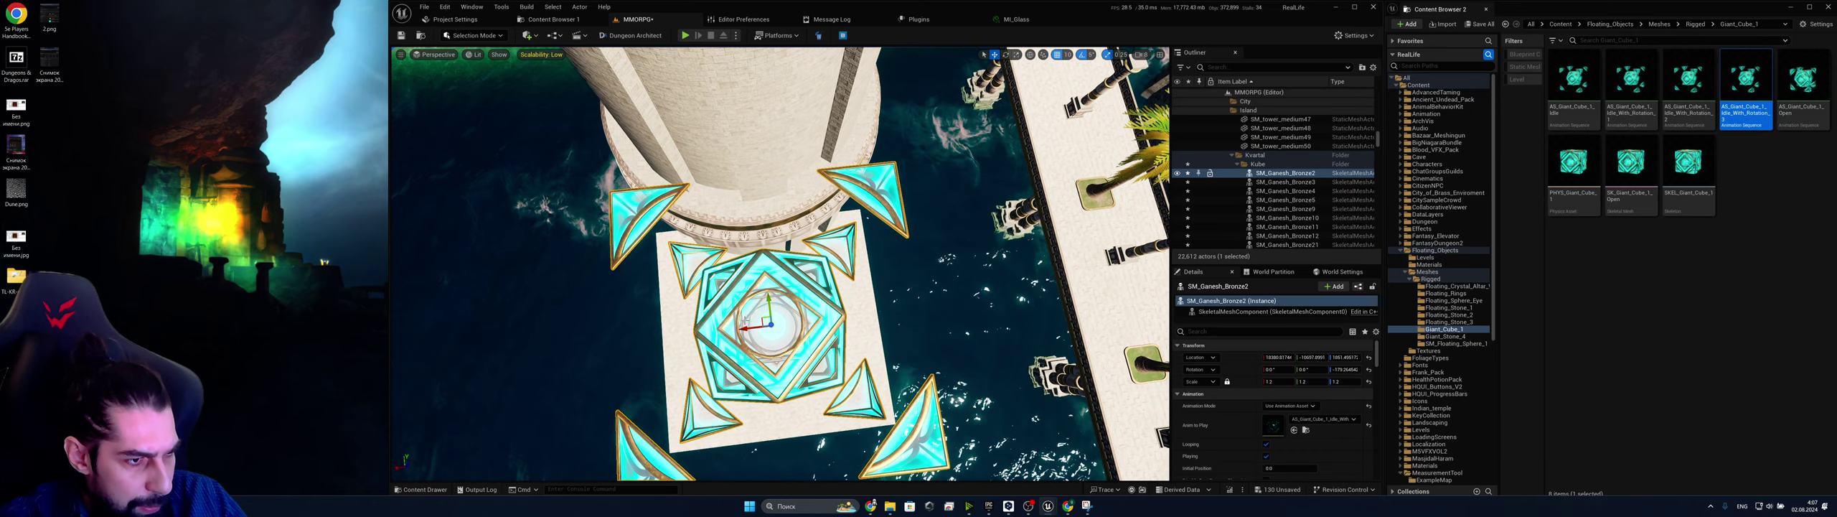
{"action": "right_click_drag", "start_coordinate": [783, 253], "coordinate": [784, 253]}
Move the cube across the walkway from SM_Ganesh_Bronze10 slightly outward along its pedestal, away from the tower
{"action": "left_click", "coordinate": [824, 366]}
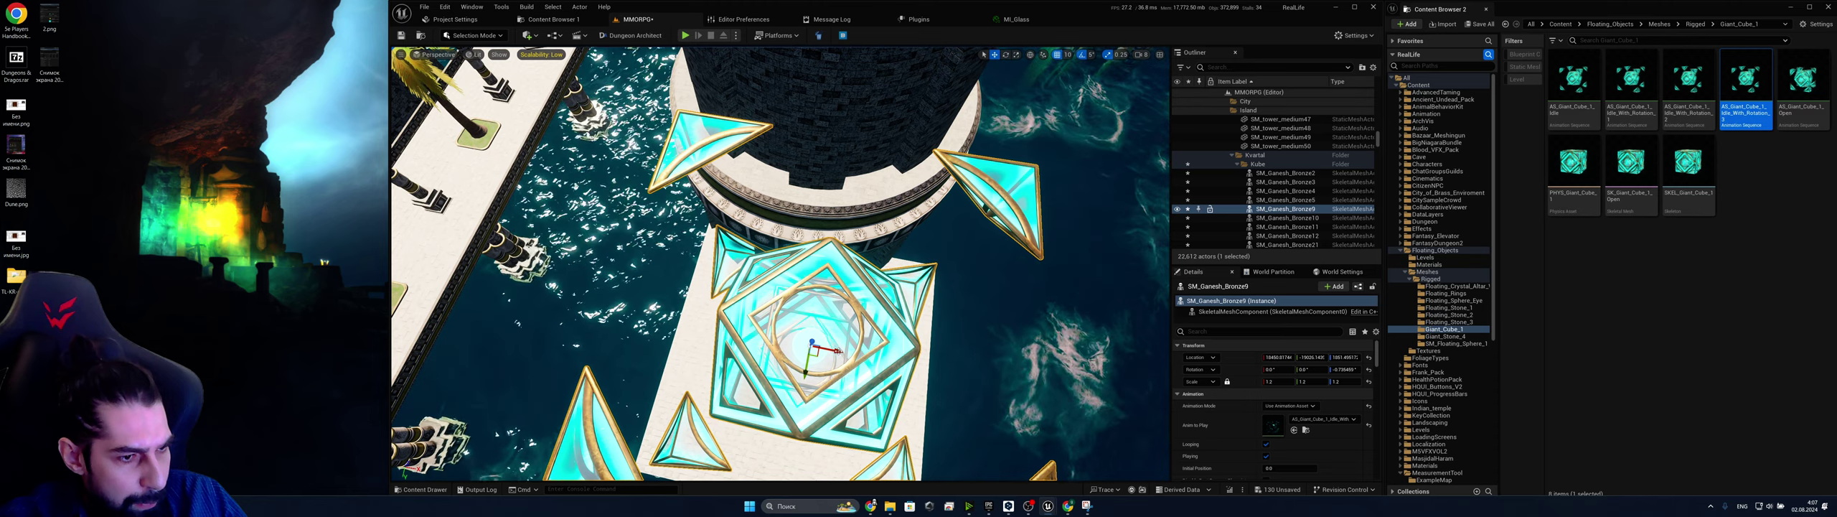
{"action": "left_click_drag", "start_coordinate": [801, 371], "coordinate": [800, 378]}
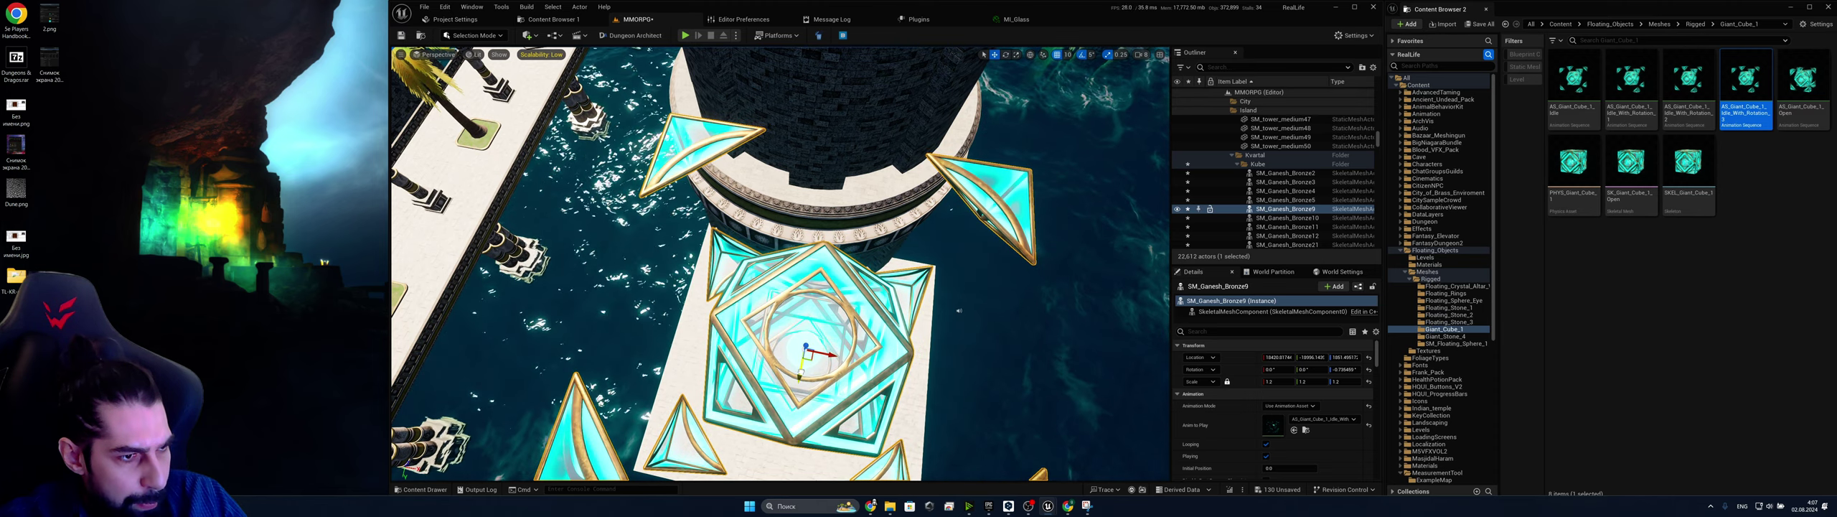
{"action": "right_click_drag", "start_coordinate": [801, 378], "coordinate": [800, 378]}
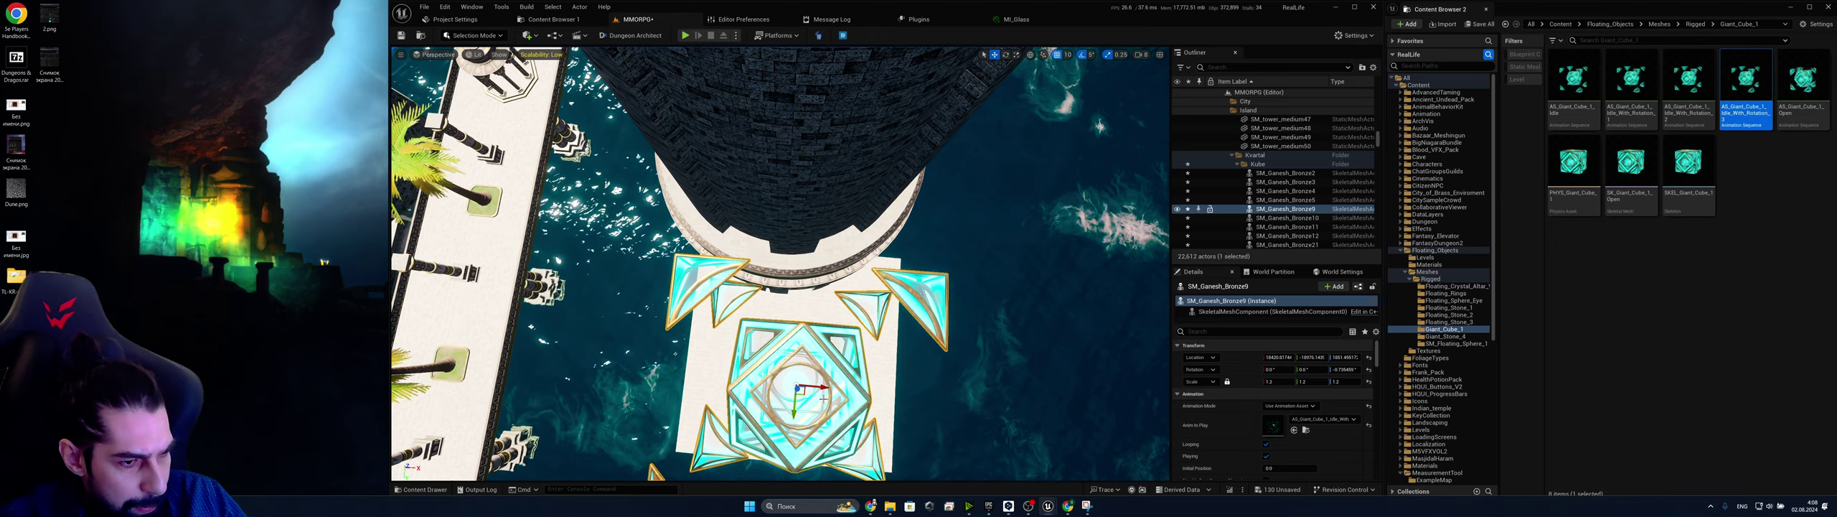
Match the Y location of the SM_Ganesh_Bronze10 cube to that of the cube across the walkway
{"action": "right_click_drag", "start_coordinate": [793, 413], "coordinate": [813, 391]}
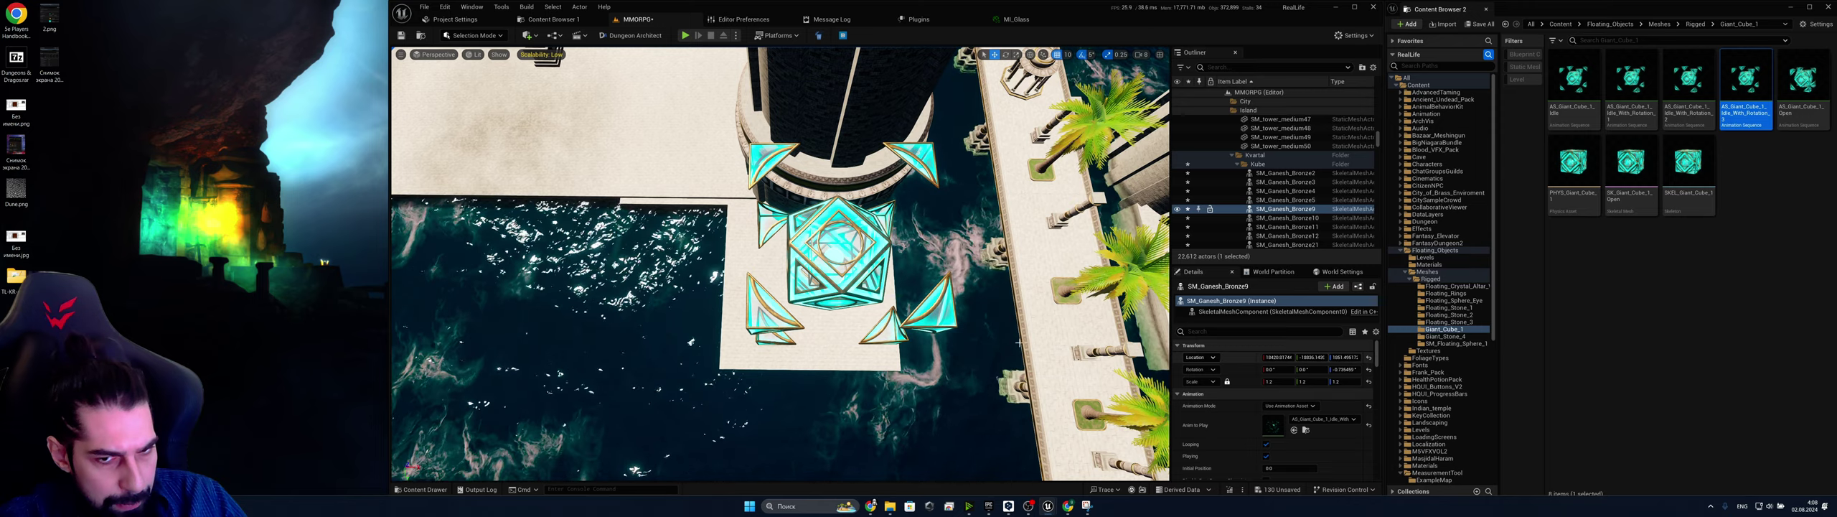
{"action": "key", "text": "d"}
{"action": "right_click_drag", "start_coordinate": [933, 374], "coordinate": [933, 373]}
{"action": "key", "text": "a"}
{"action": "right_click_drag", "start_coordinate": [928, 282], "coordinate": [928, 282]}
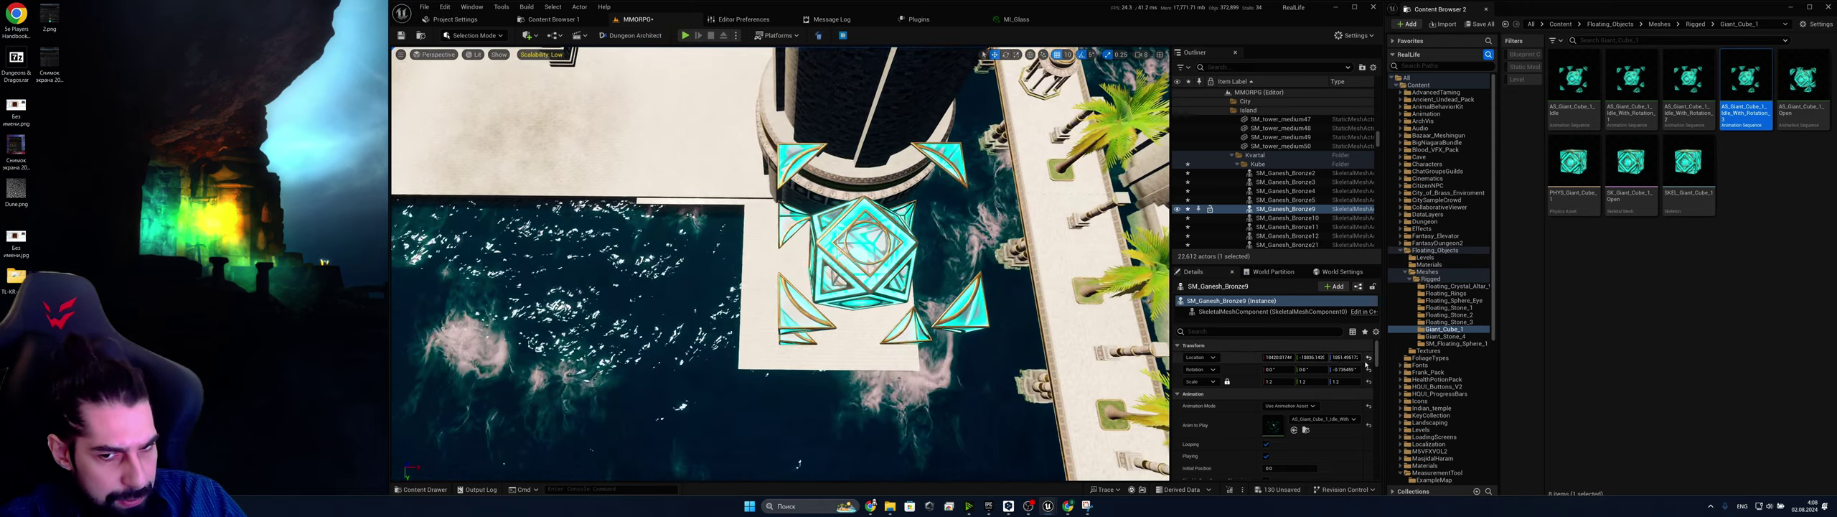
{"action": "left_click", "coordinate": [928, 283]}
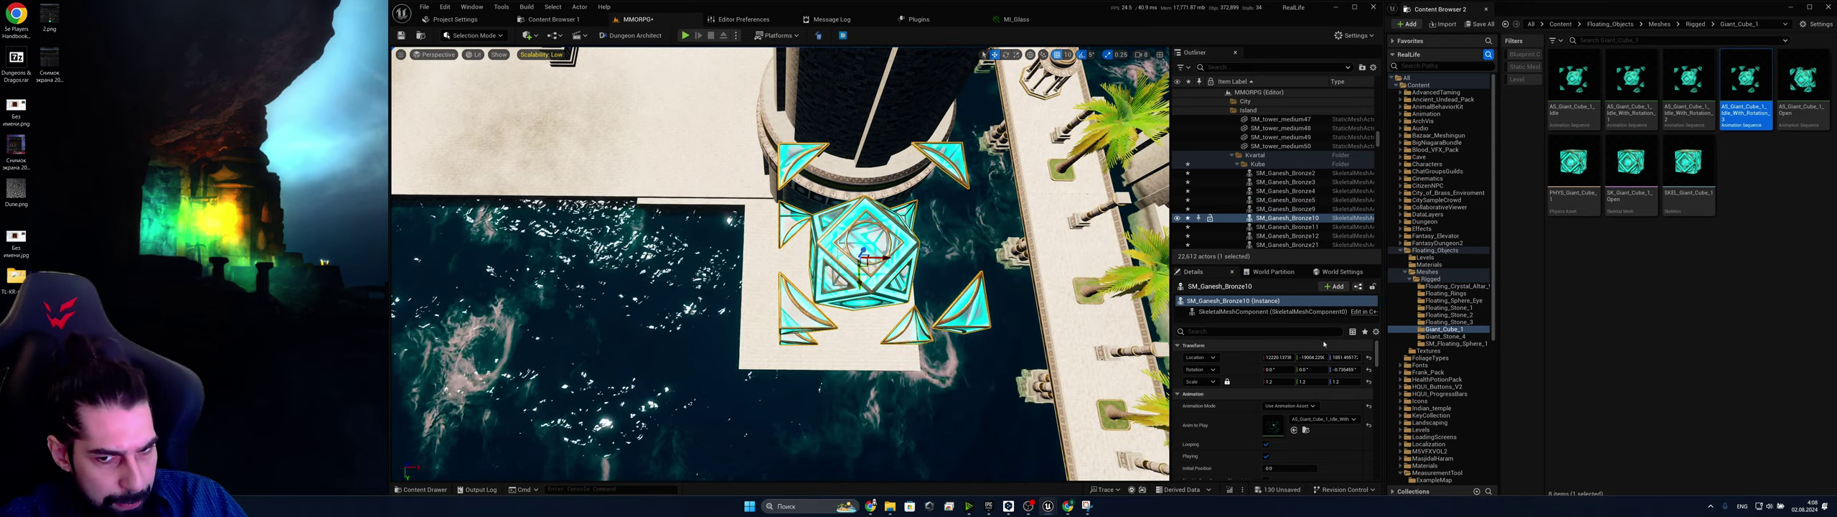
{"action": "left_click", "coordinate": [1311, 357]}
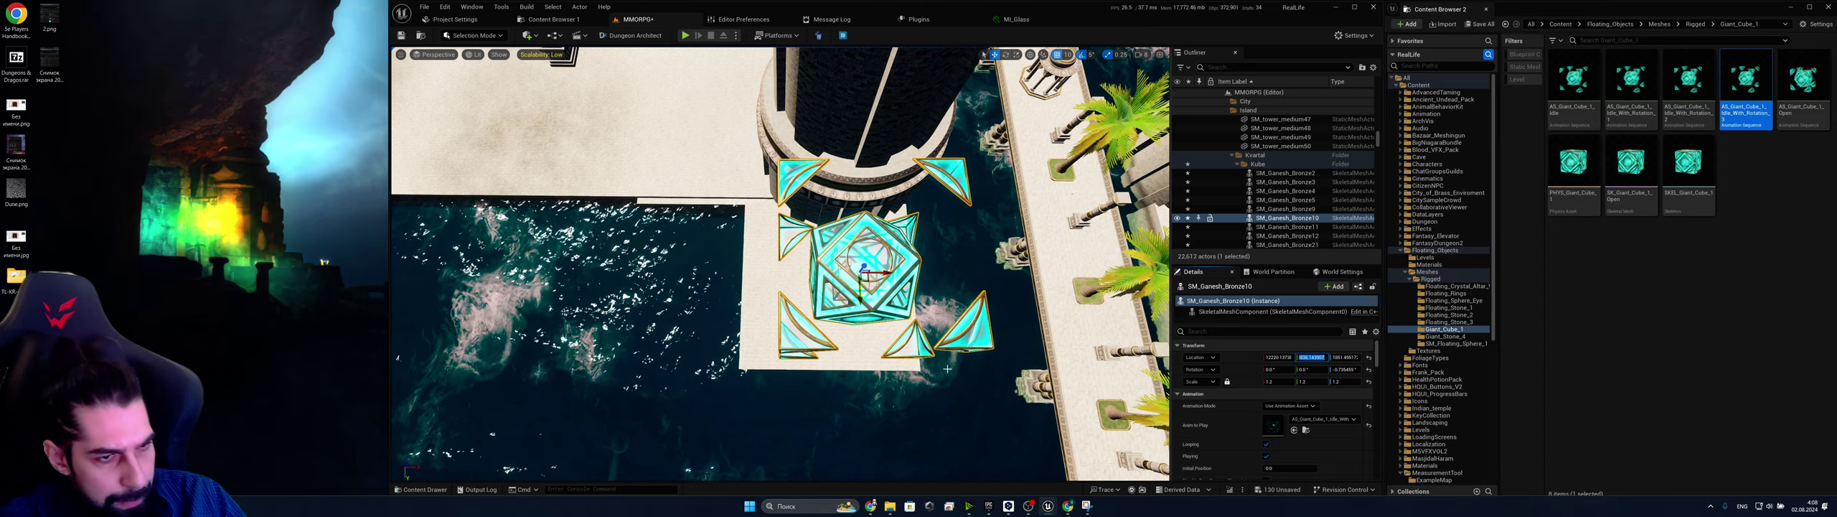
Select the SM_Ganesh_Bronze3 and SM_Ganesh_Bronze2 cubes in turn and check from above how they sit over their pedestals
{"action": "key", "text": "d"}
{"action": "right_click_drag", "start_coordinate": [1063, 309], "coordinate": [1062, 308]}
{"action": "key", "text": "a"}
{"action": "right_click_drag", "start_coordinate": [781, 264], "coordinate": [1033, 260]}
{"action": "key", "text": "w"}
{"action": "right_click_drag", "start_coordinate": [861, 323], "coordinate": [862, 323]}
{"action": "left_click", "coordinate": [740, 275]}
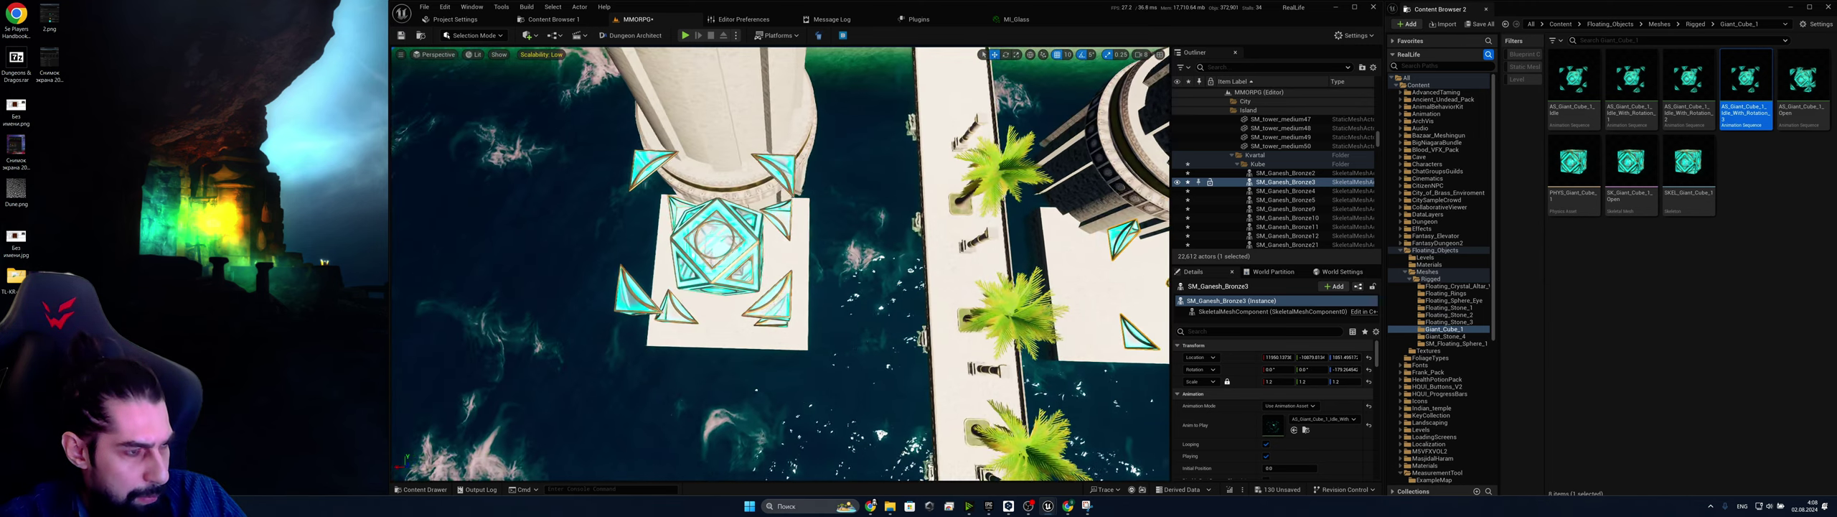
{"action": "left_click", "coordinate": [742, 241]}
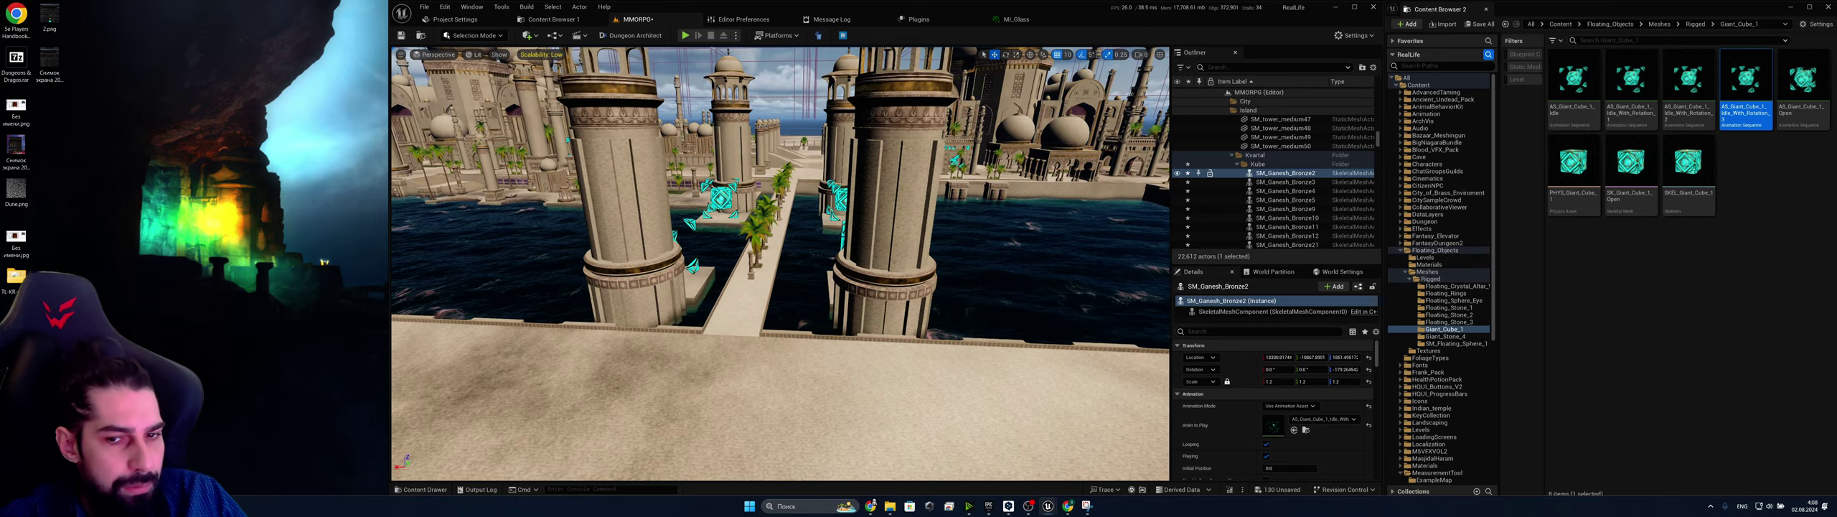
Give the SM_Ganesh_Bronze4, SM_Ganesh_Bronze5, SM_Ganesh_Bronze11 and SM_Ganesh_Bronze12 cubes the same Z location
{"action": "right_click_drag", "start_coordinate": [882, 287], "coordinate": [893, 320]}
{"action": "key", "text": "w"}
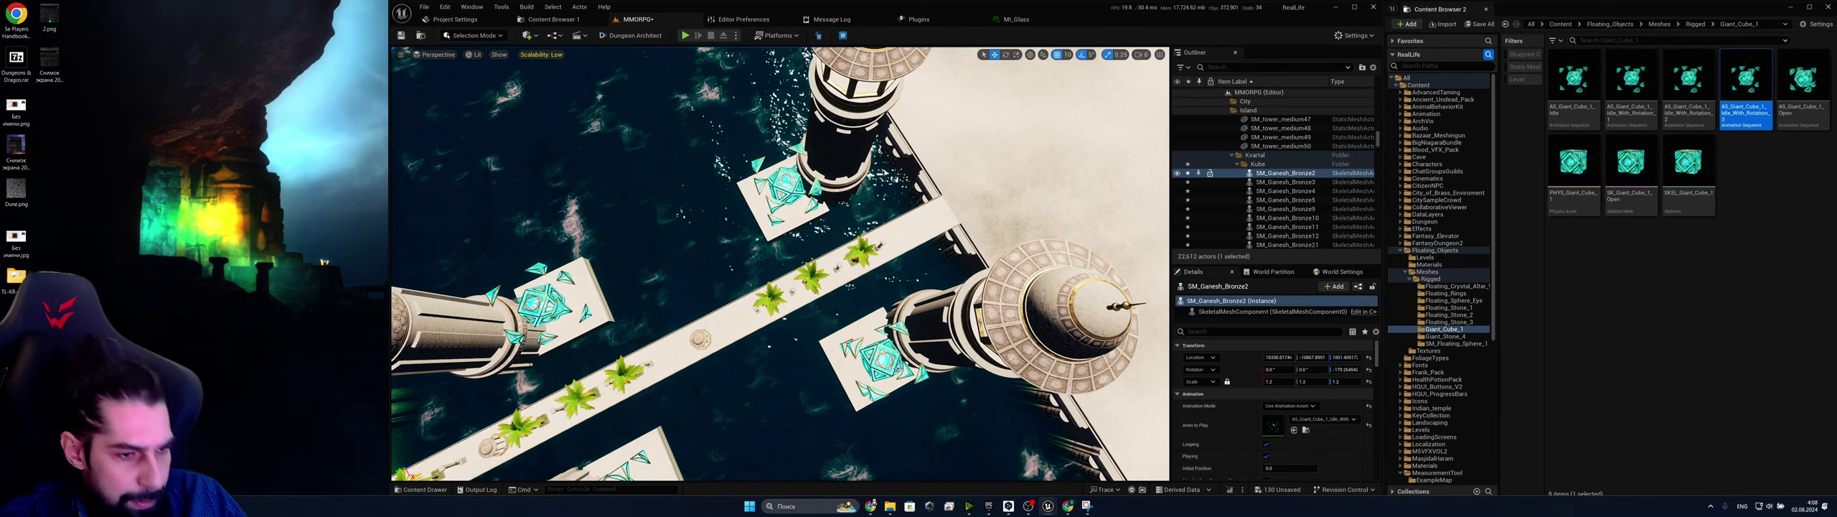
{"action": "left_click", "coordinate": [897, 369]}
{"action": "left_click", "coordinate": [786, 180], "text": "ctrl"}
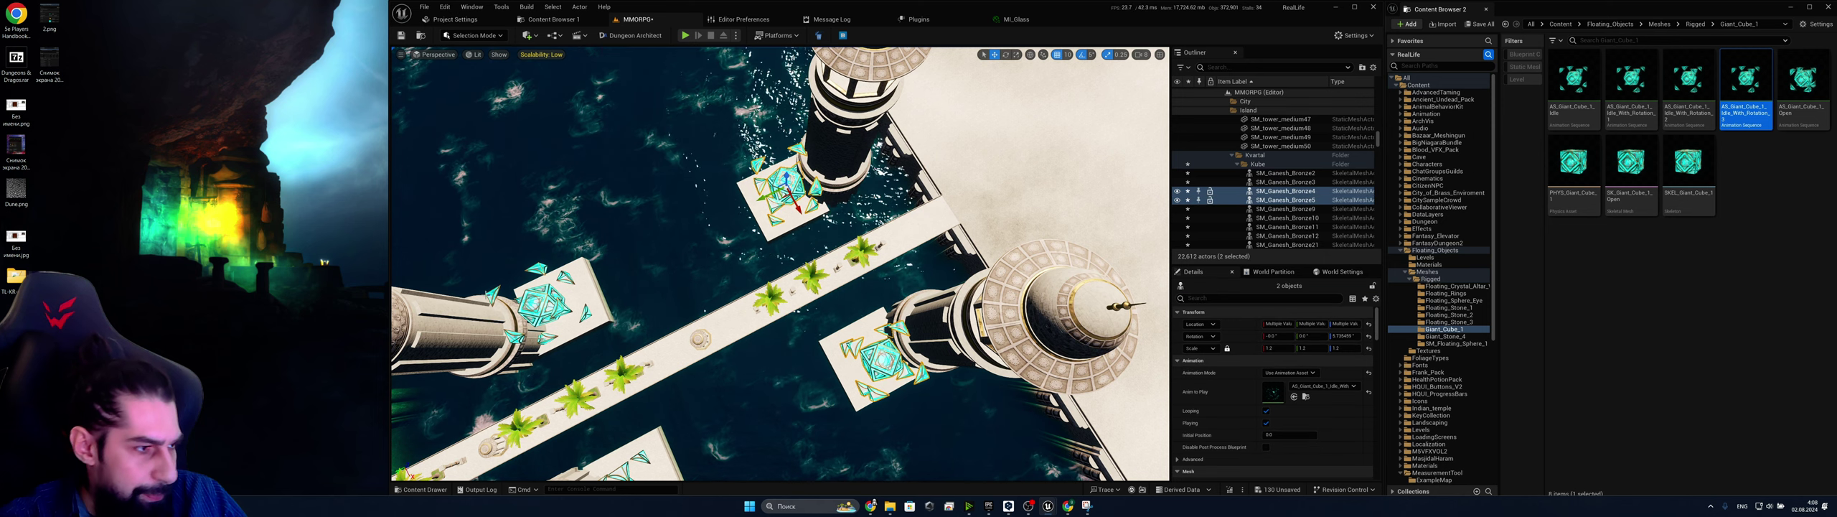
{"action": "left_click", "coordinate": [535, 305], "text": "ctrl"}
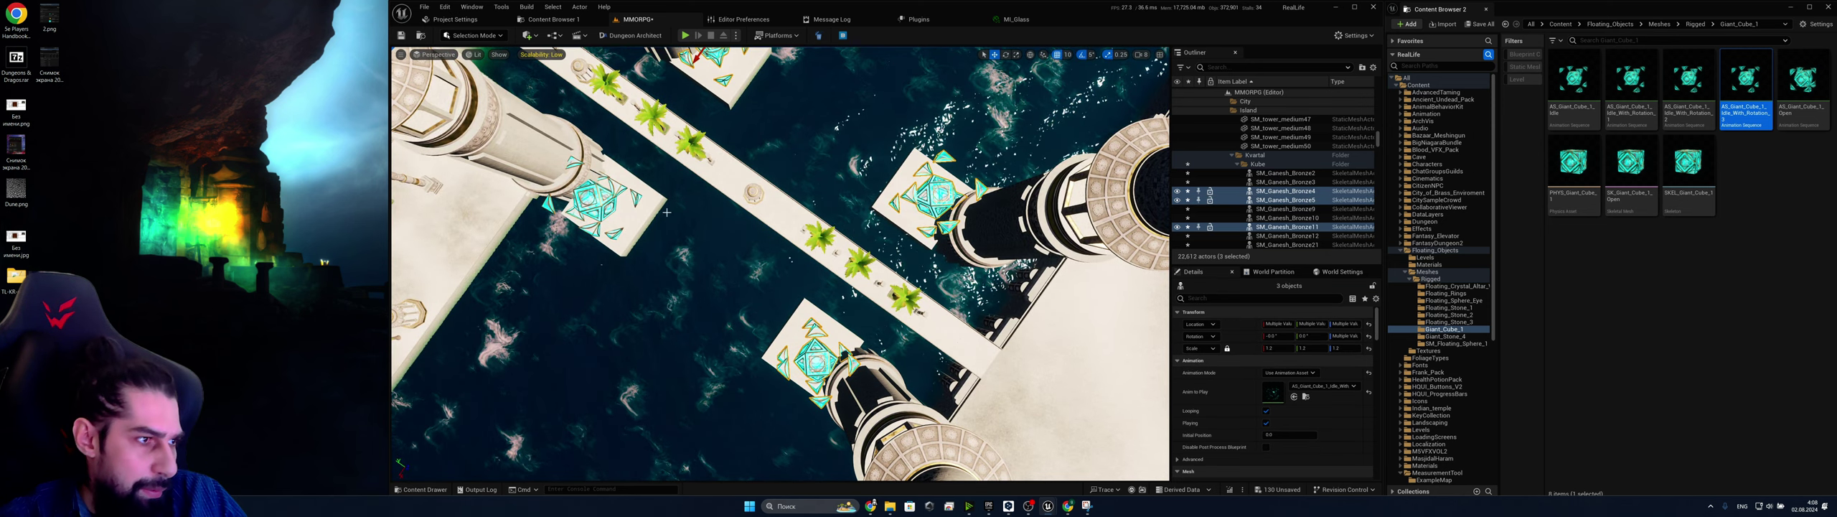
{"action": "left_click", "coordinate": [592, 201], "text": "ctrl"}
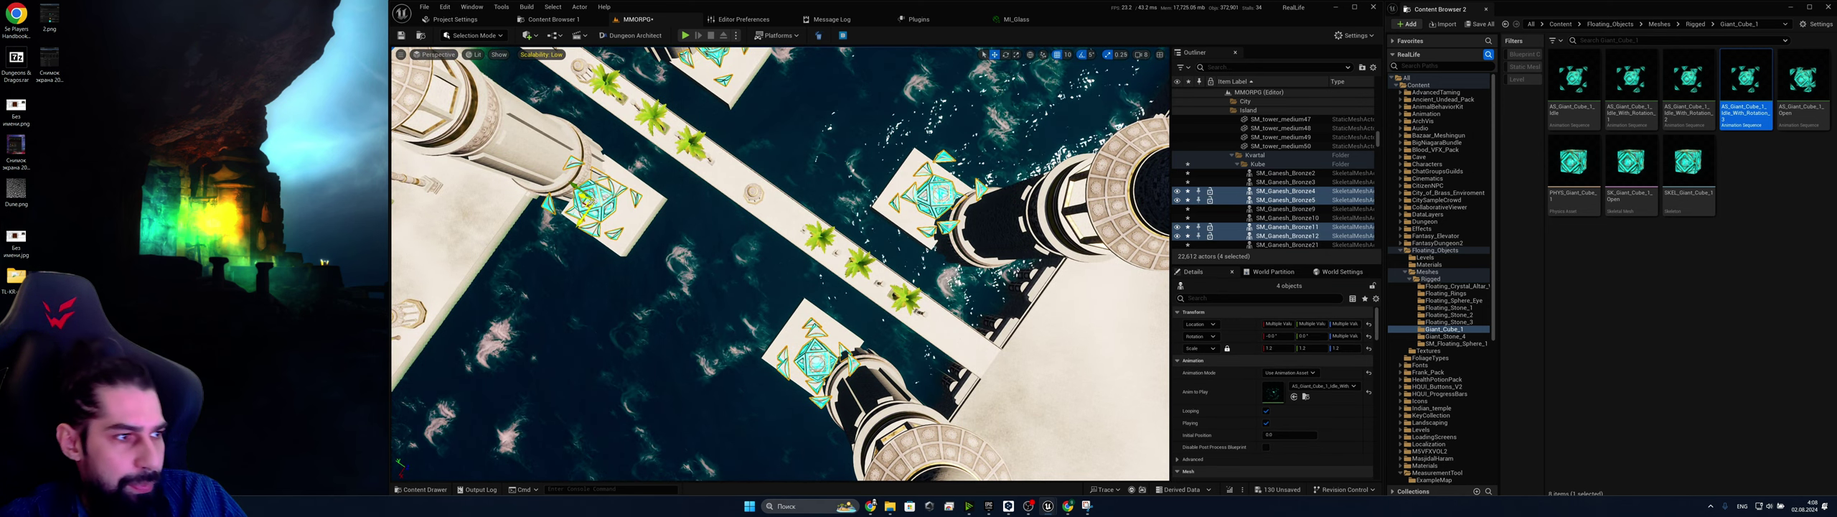
{"action": "left_click", "coordinate": [1345, 323]}
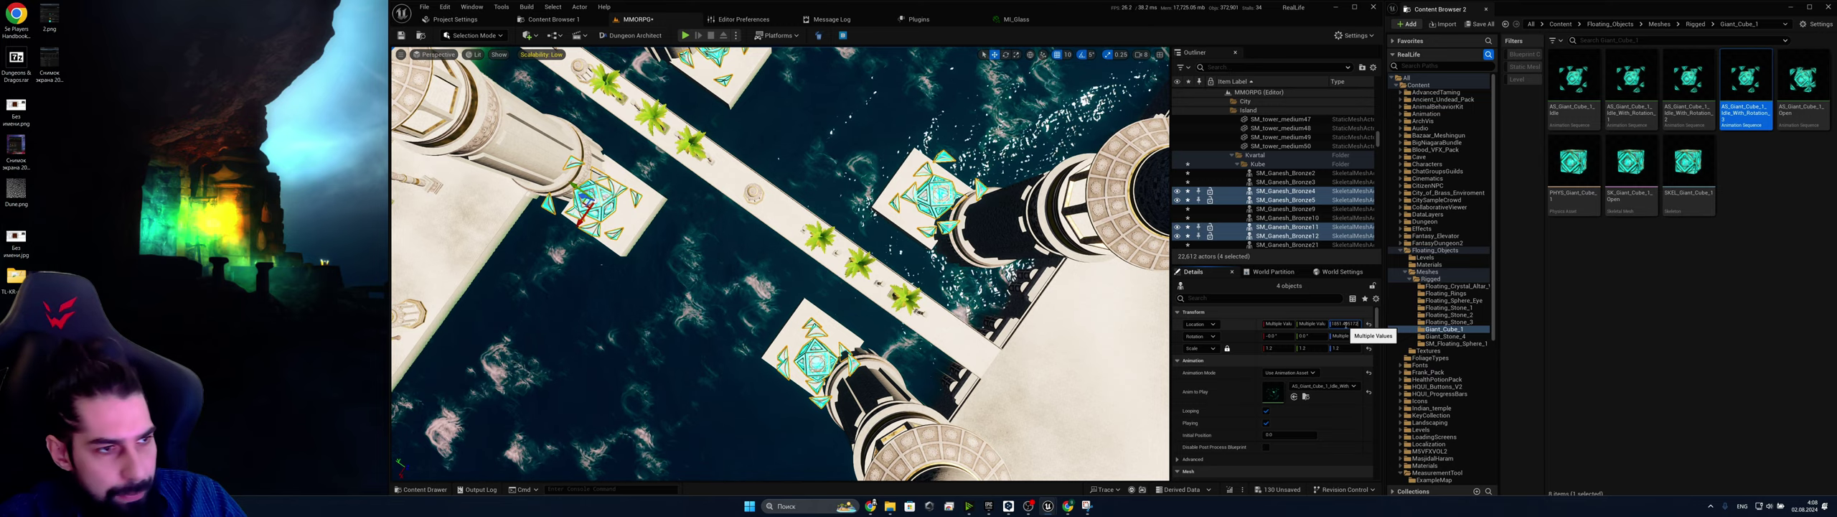
{"action": "key", "text": "Return"}
Try rotating the four selected cubes slightly, and undo the rotation
{"action": "right_click_drag", "start_coordinate": [933, 309], "coordinate": [897, 260]}
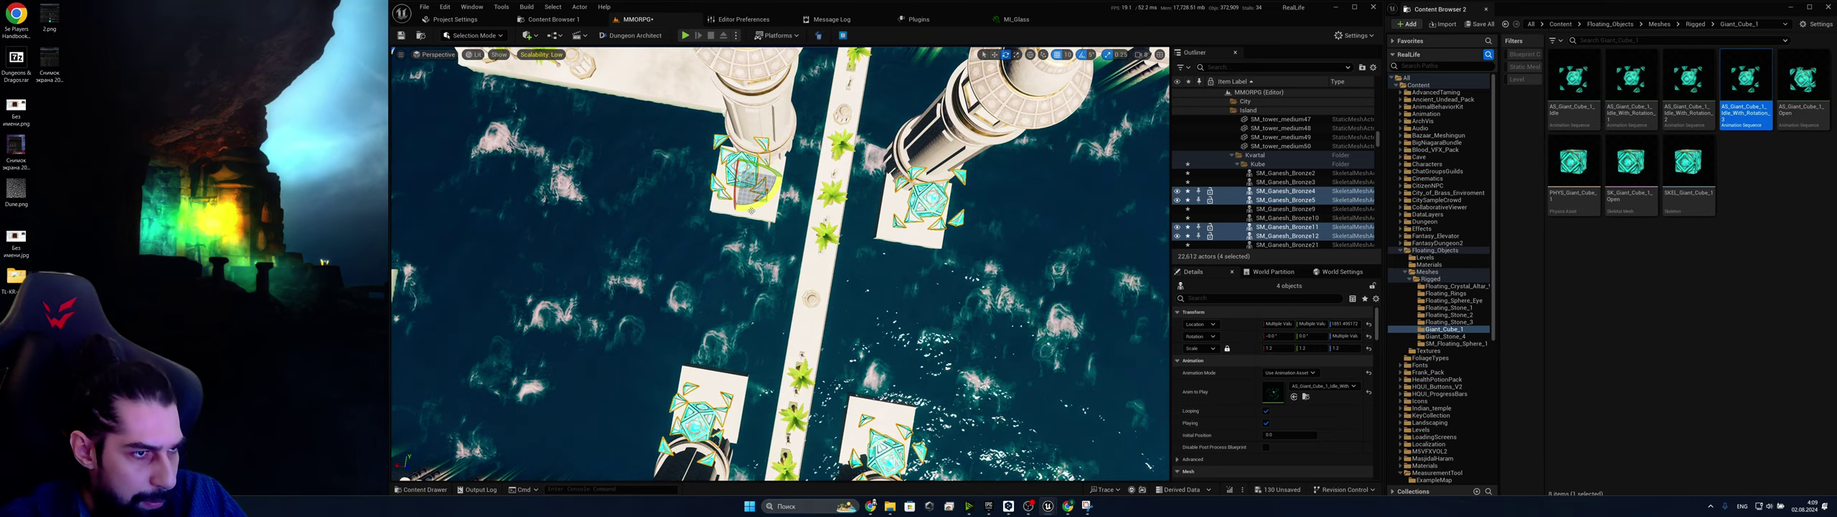
{"action": "mouse_move", "coordinate": [786, 264]}
{"action": "right_mouse_down"}
{"action": "mouse_move", "coordinate": [786, 201]}
{"action": "mouse_move", "coordinate": [768, 255]}
{"action": "mouse_move", "coordinate": [786, 264]}
{"action": "right_mouse_up"}
{"action": "key", "text": "w"}
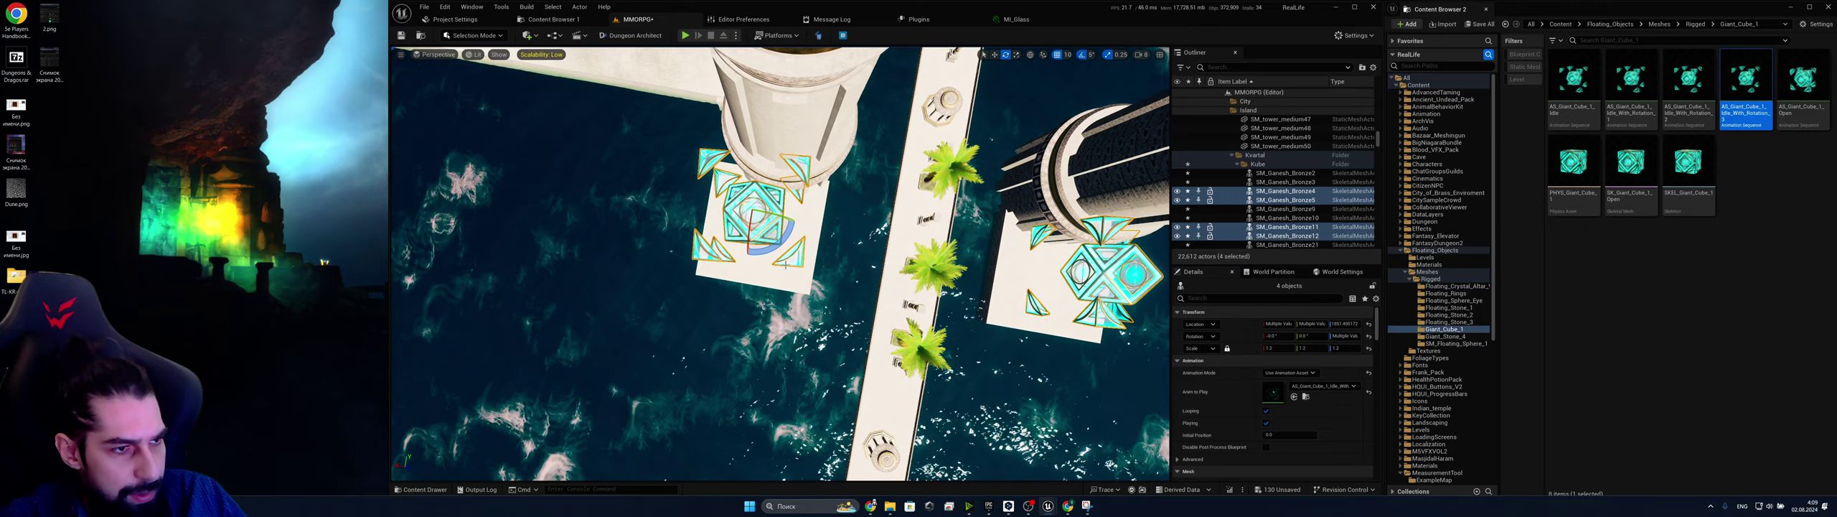
{"action": "left_click_drag", "start_coordinate": [779, 245], "coordinate": [772, 249]}
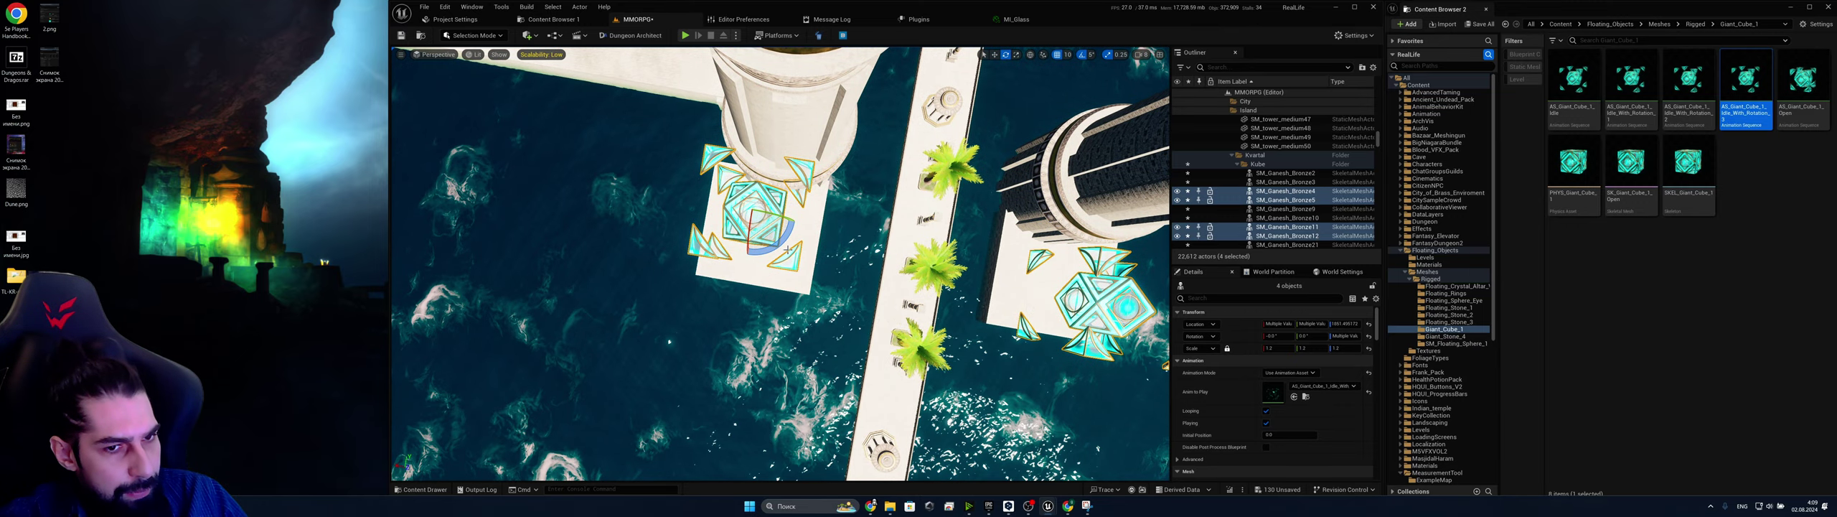
{"action": "key", "text": "ctrl+z"}
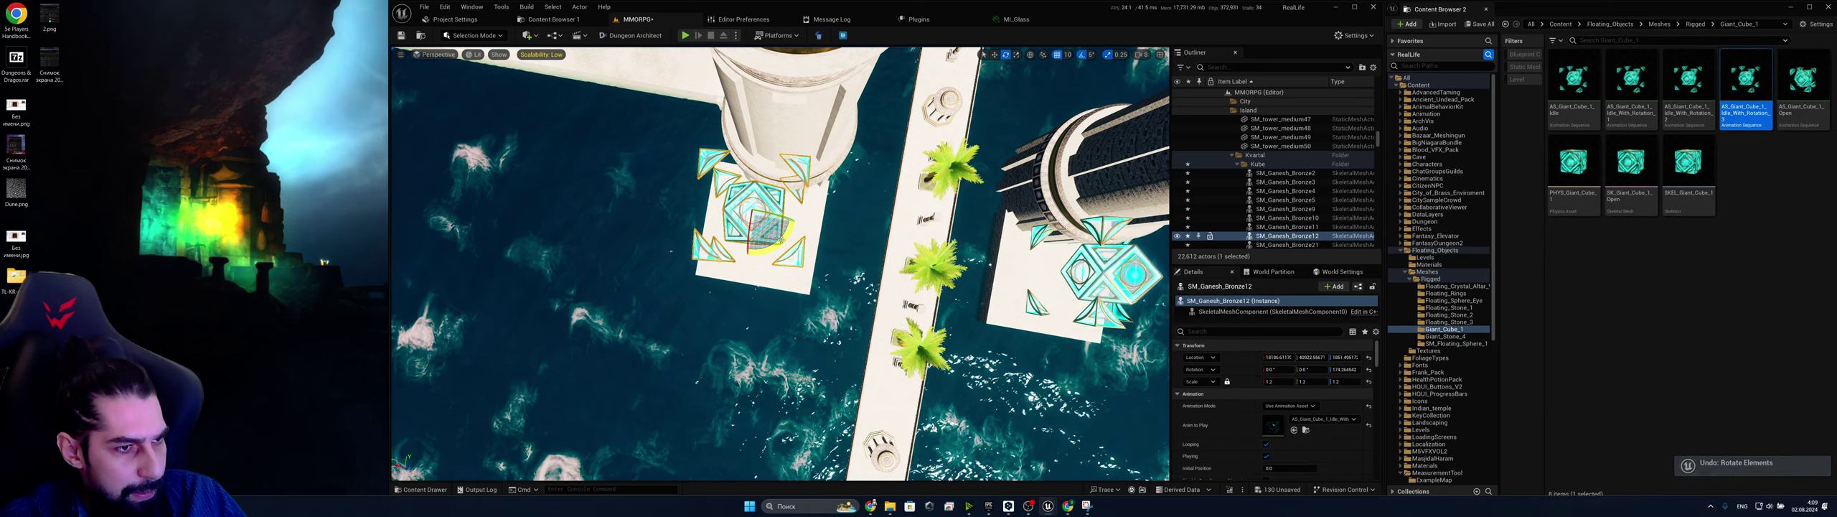
Move the SM_Ganesh_Bronze12 cube to the center of its pedestal, working from above
{"action": "key", "text": "w"}
{"action": "right_click_drag", "start_coordinate": [772, 249], "coordinate": [769, 208]}
{"action": "key", "text": "w"}
{"action": "key", "text": "f"}
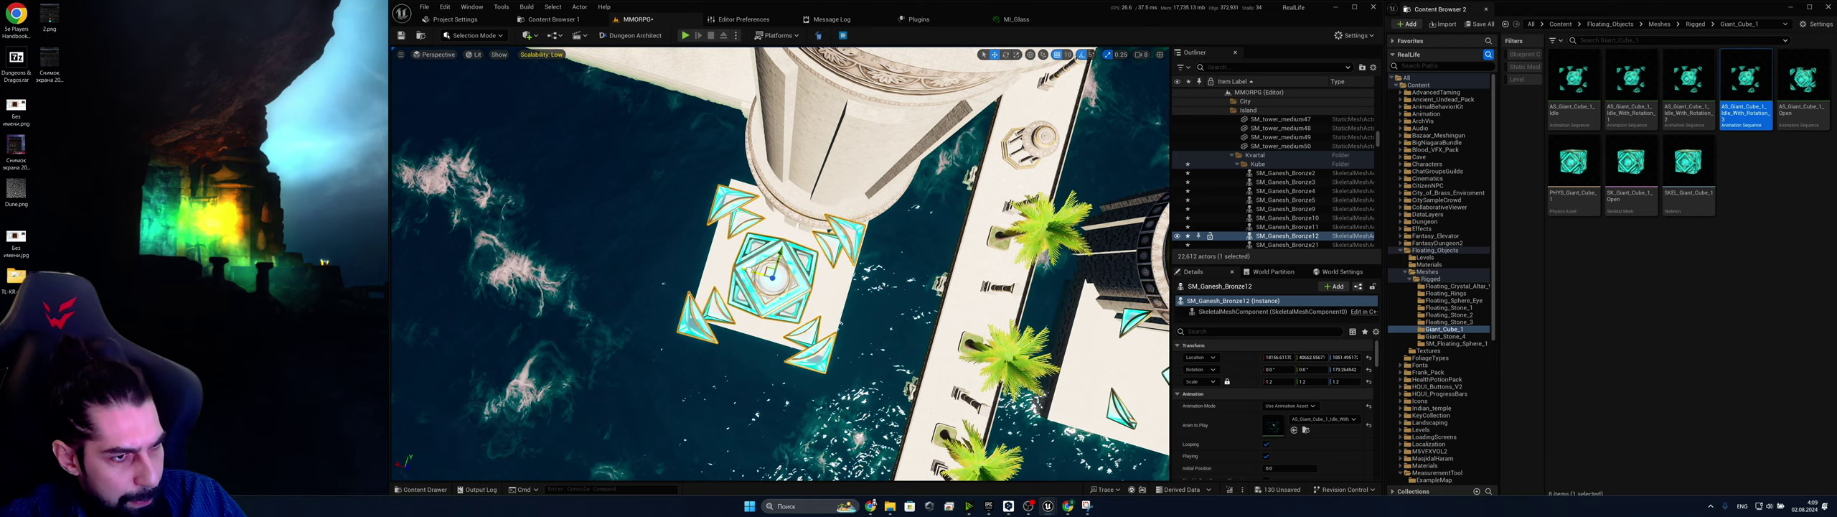
{"action": "key", "text": "s"}
{"action": "mouse_move", "coordinate": [761, 273]}
{"action": "right_mouse_down"}
{"action": "mouse_move", "coordinate": [824, 272]}
{"action": "mouse_move", "coordinate": [756, 262]}
{"action": "mouse_move", "coordinate": [743, 286]}
{"action": "right_mouse_up"}
{"action": "key", "text": "w"}
{"action": "key", "text": "d"}
{"action": "key", "text": "w"}
{"action": "key", "text": "s"}
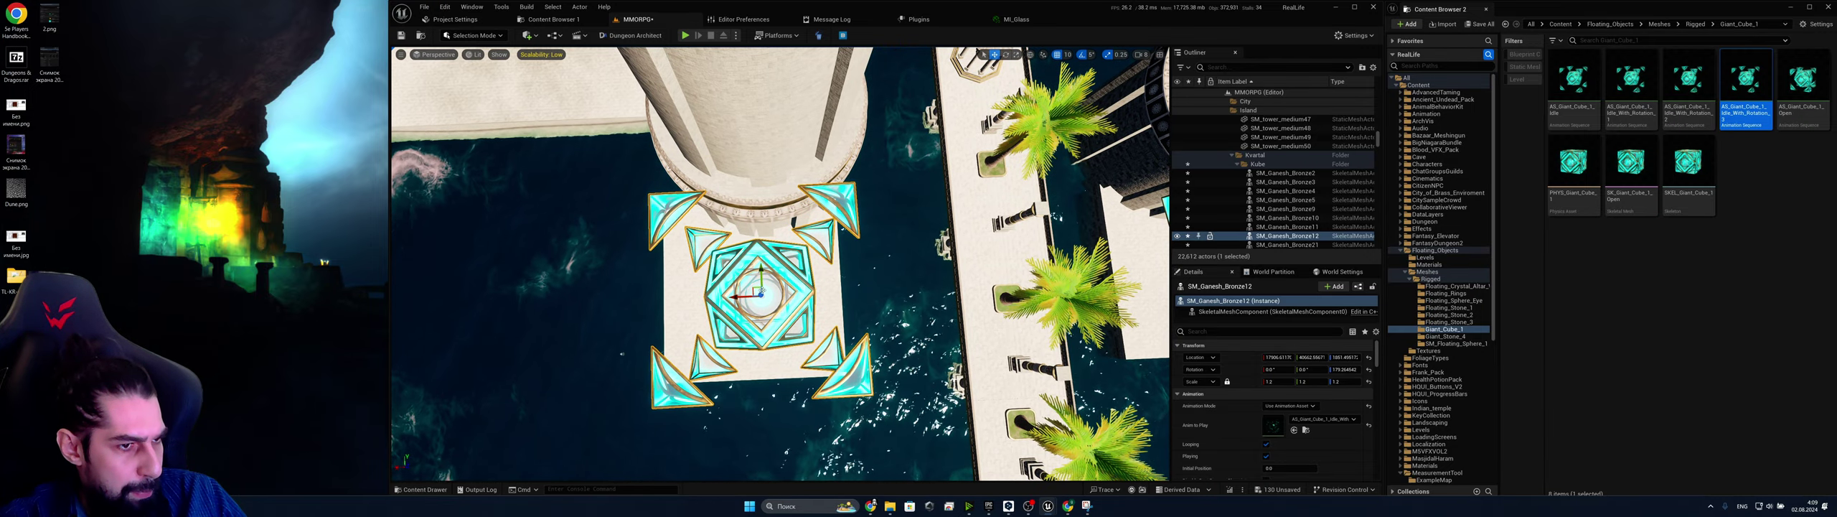
Select the SM_Ganesh_Bronze11 cube and check from above how it is centered on its pedestal
{"action": "key", "text": "s"}
{"action": "mouse_move", "coordinate": [762, 290]}
{"action": "right_mouse_down"}
{"action": "mouse_move", "coordinate": [754, 244]}
{"action": "mouse_move", "coordinate": [789, 237]}
{"action": "mouse_move", "coordinate": [721, 262]}
{"action": "mouse_move", "coordinate": [736, 281]}
{"action": "right_mouse_up"}
{"action": "key", "text": "w"}
{"action": "key", "text": "s"}
{"action": "key", "text": "w"}
{"action": "left_click", "coordinate": [736, 283]}
{"action": "key", "text": "e"}
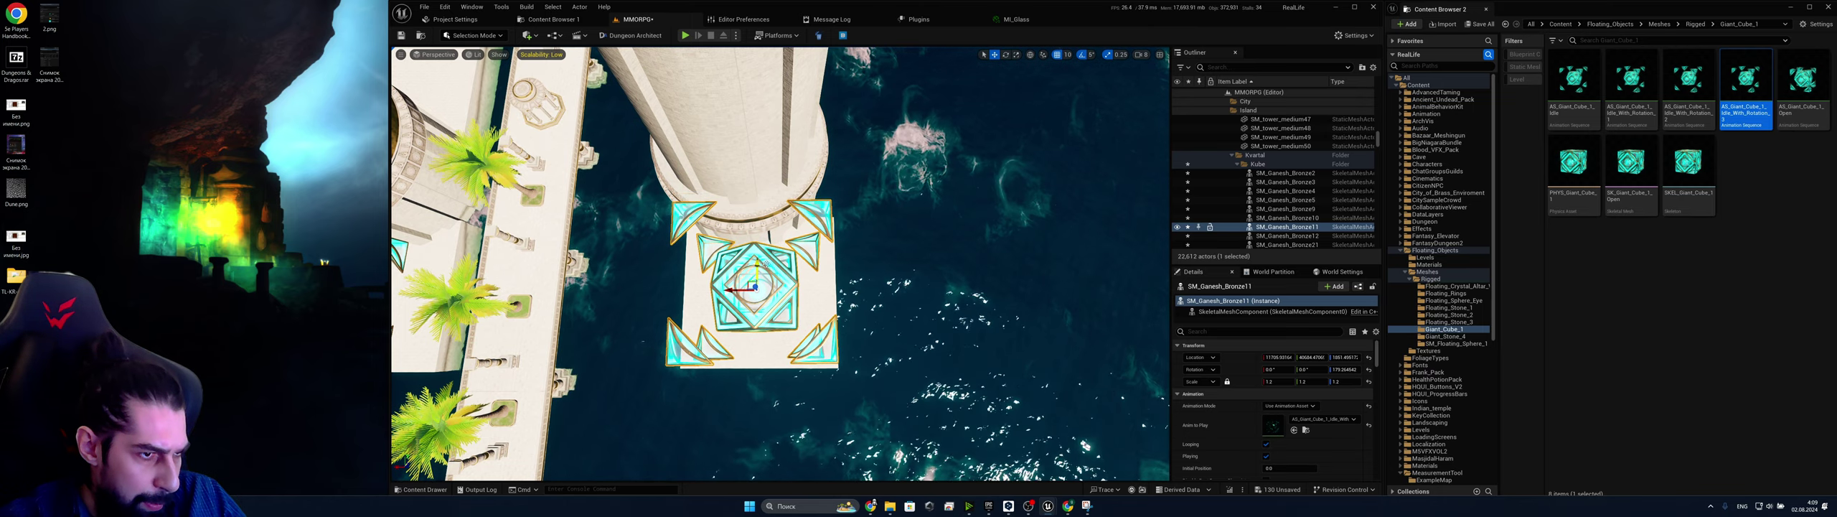
Shift the SM_Ganesh_Bronze5 cube slightly outward along its pedestal, away from the tower
{"action": "right_click_drag", "start_coordinate": [765, 264], "coordinate": [592, 277]}
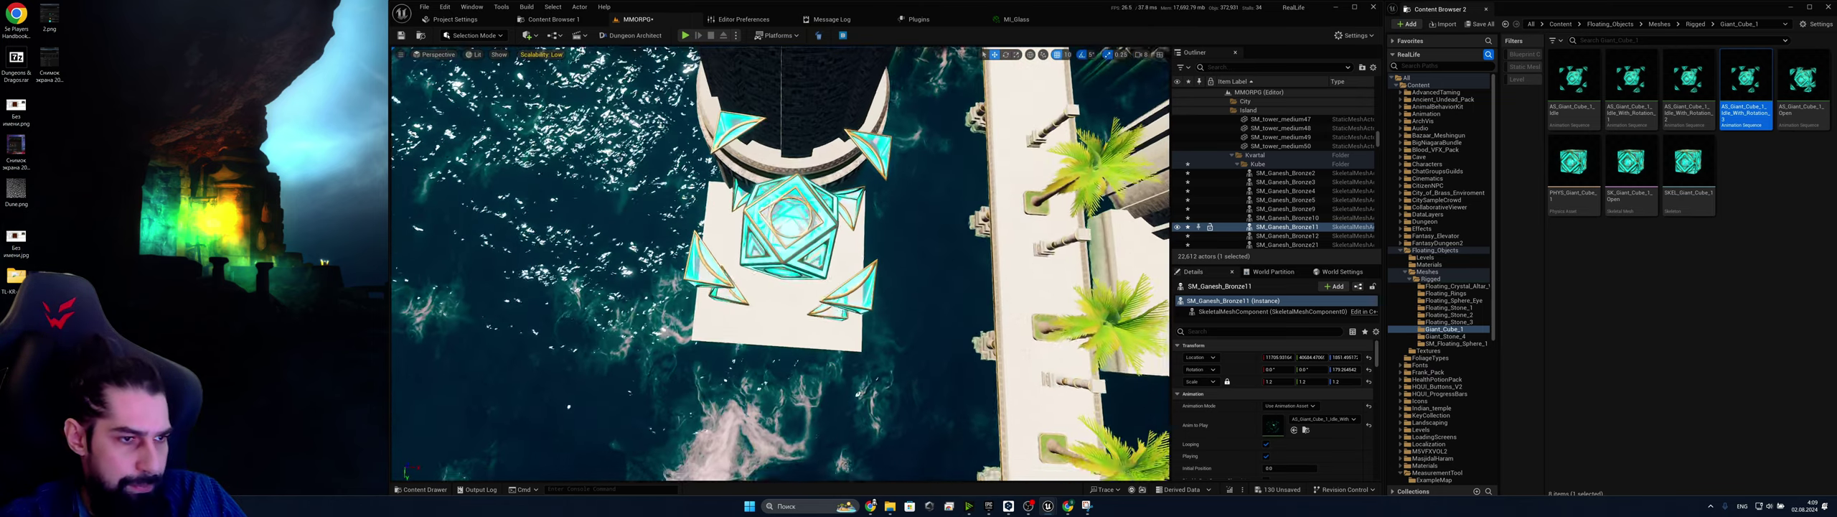
{"action": "left_click", "coordinate": [787, 294]}
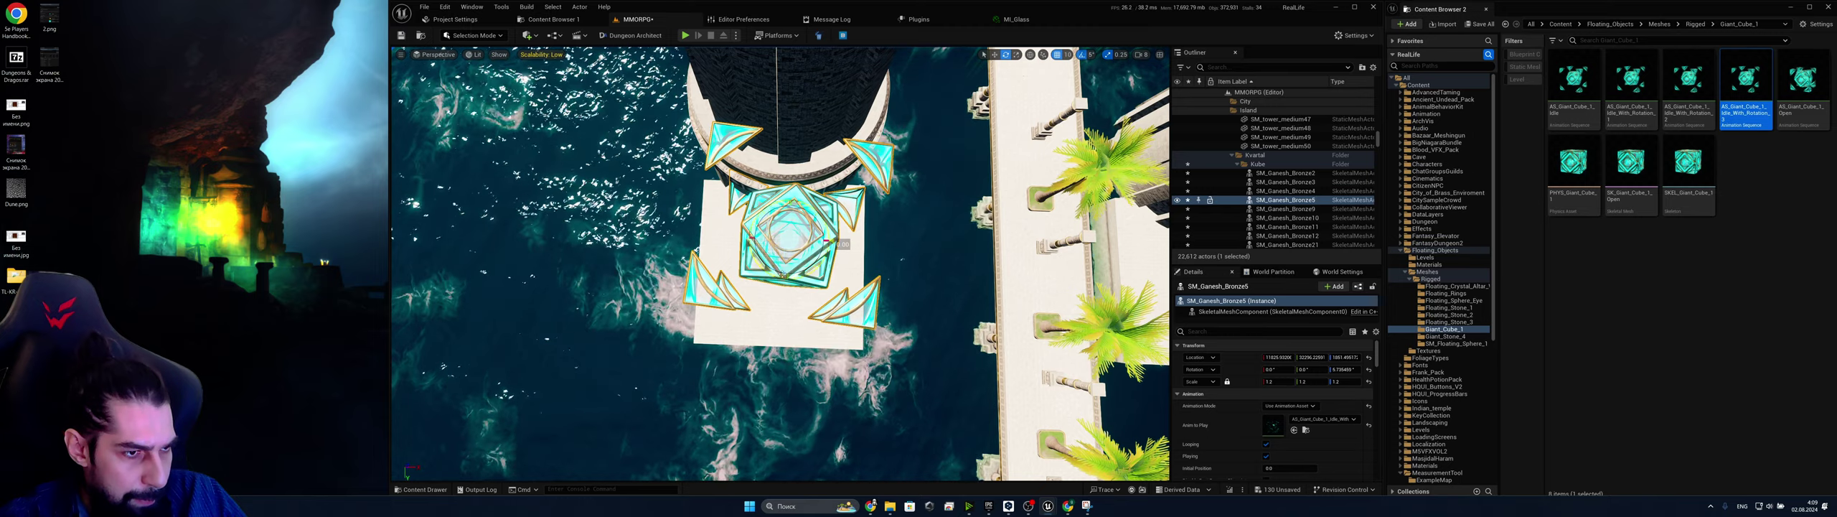
{"action": "left_click_drag", "start_coordinate": [788, 255], "coordinate": [792, 264]}
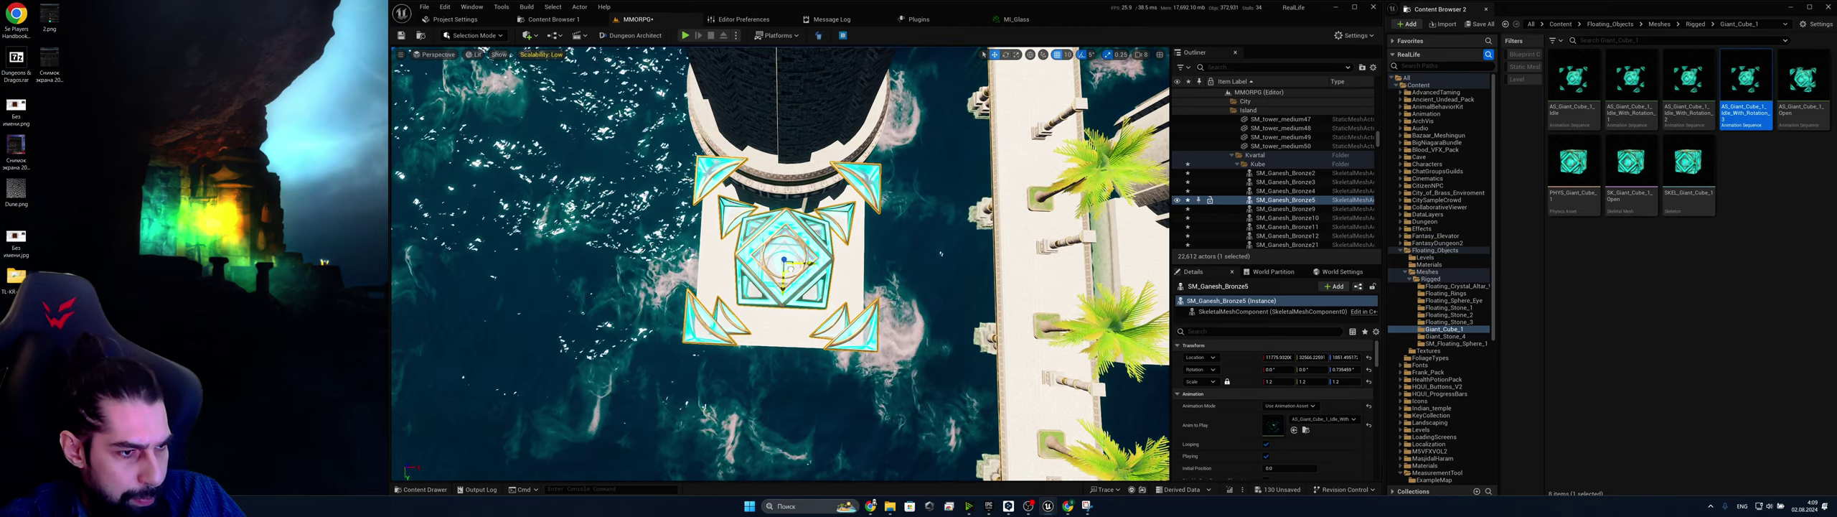
Shift the SM_Ganesh_Bronze4 cube slightly outward along its pedestal, toward the pedestal's center
{"action": "right_click_drag", "start_coordinate": [790, 269], "coordinate": [778, 250]}
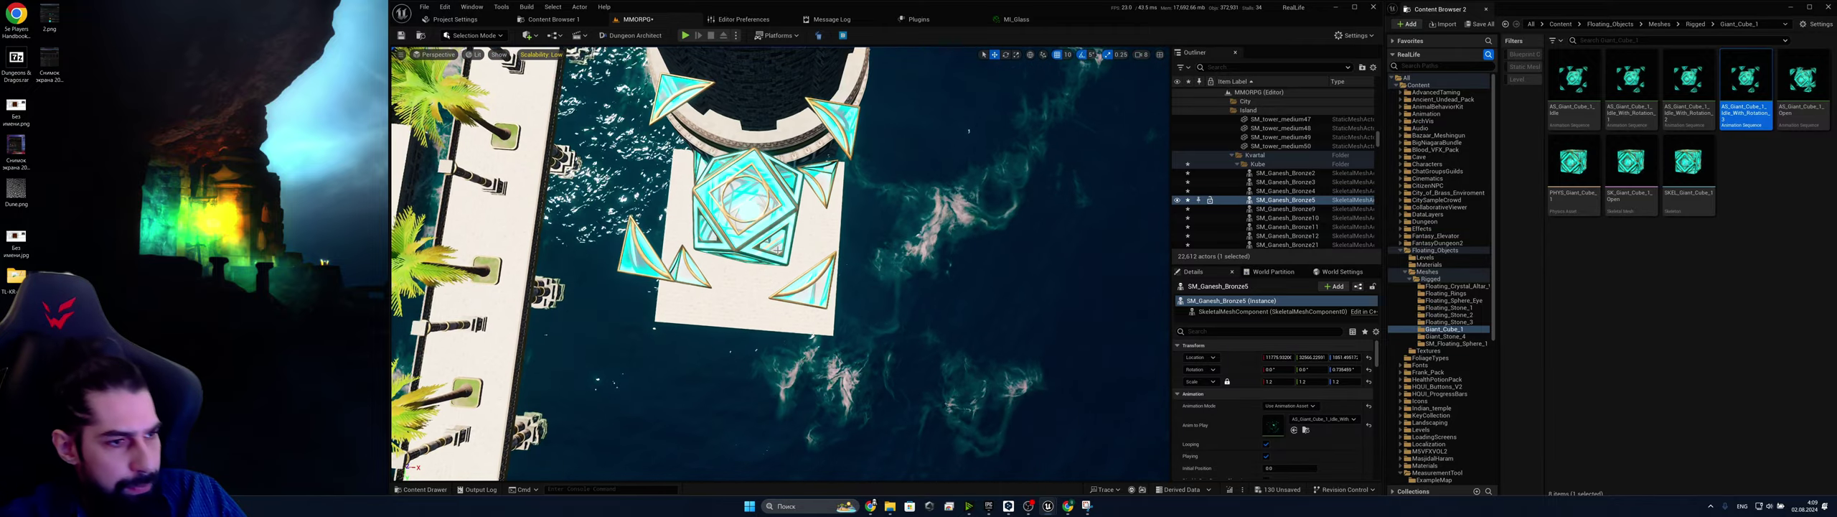
{"action": "key", "text": "e"}
{"action": "left_click", "coordinate": [755, 240]}
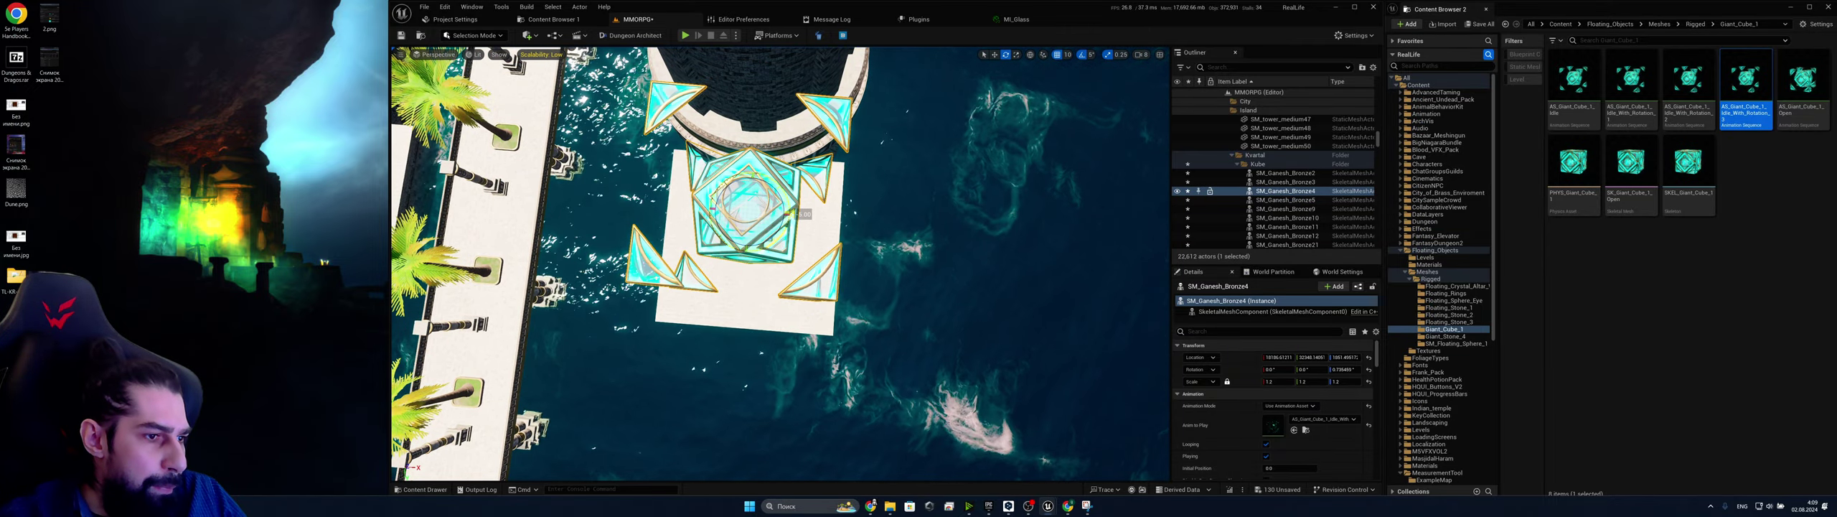
{"action": "left_click_drag", "start_coordinate": [753, 221], "coordinate": [756, 251]}
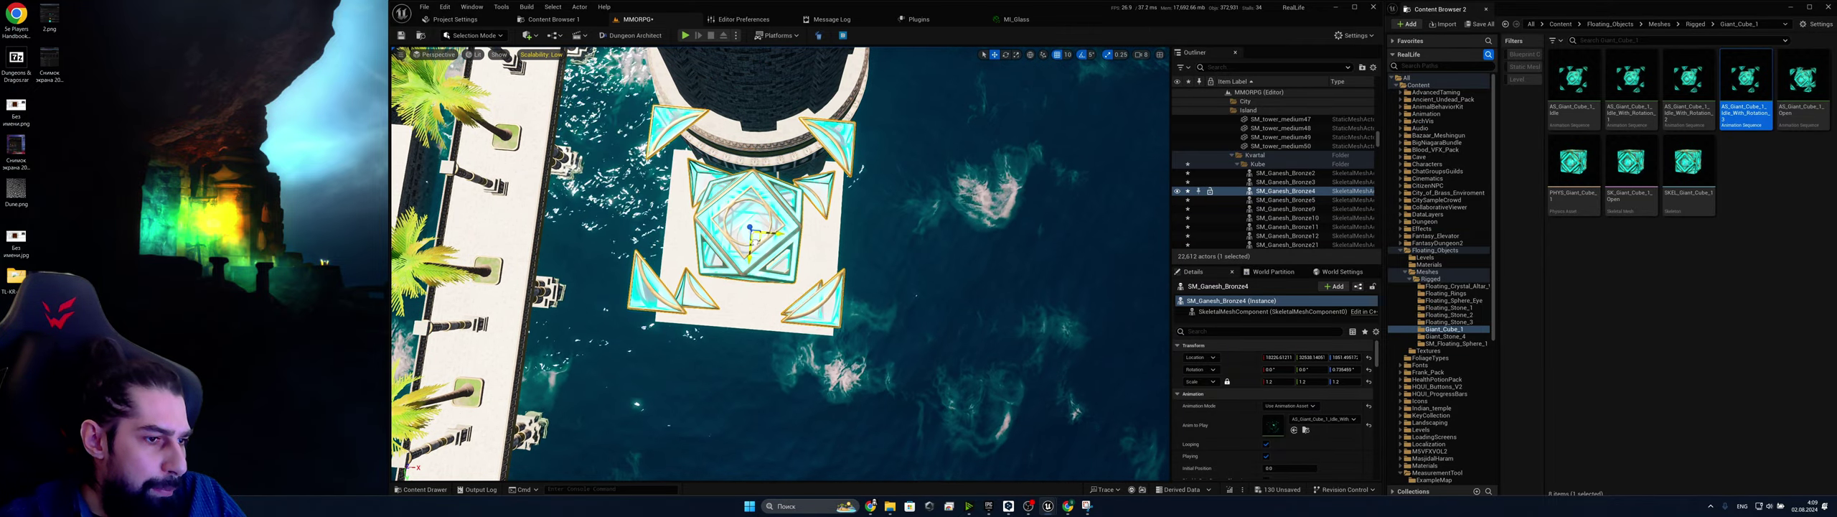
Set the level's GameMode Override to the third BP_FirstPersonGameMode offered when filtering the game modes for BP_First
{"action": "right_click_drag", "start_coordinate": [756, 251], "coordinate": [944, 219]}
{"action": "right_click_drag", "start_coordinate": [763, 196], "coordinate": [763, 195]}
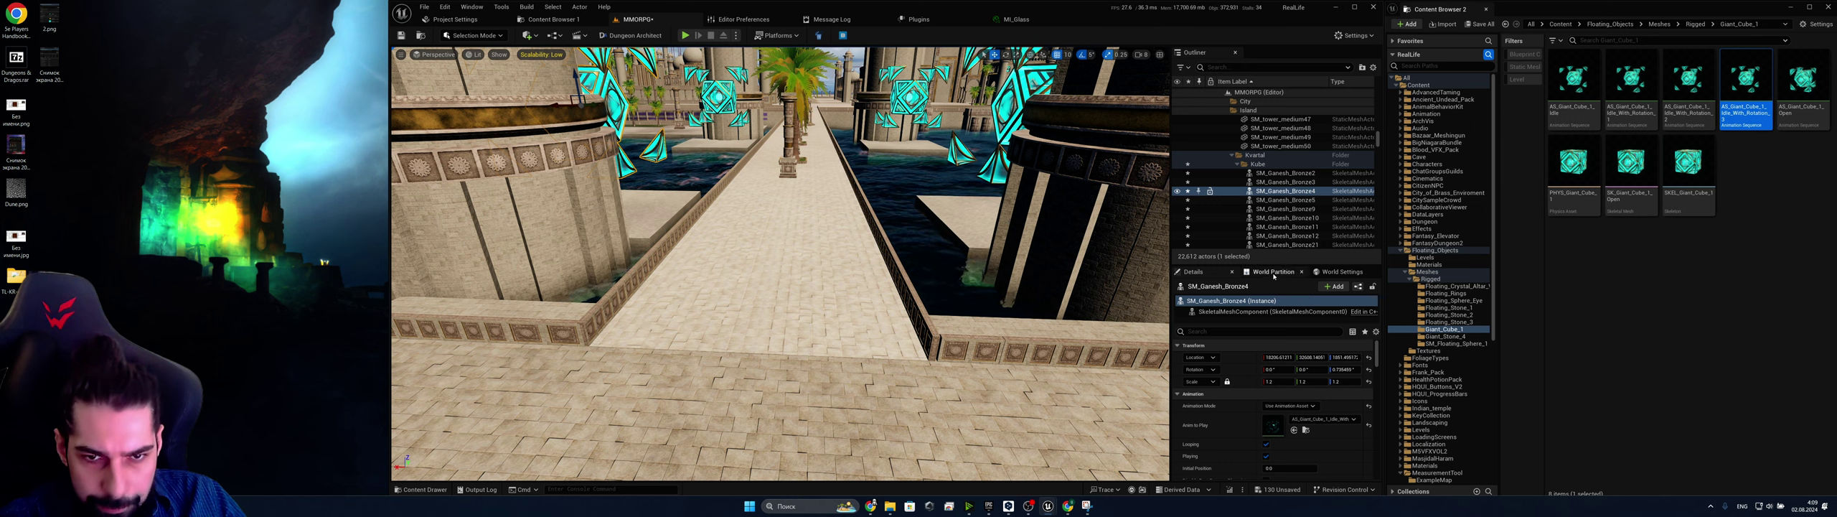
{"action": "left_click", "coordinate": [1270, 272]}
{"action": "left_click", "coordinate": [1339, 272]}
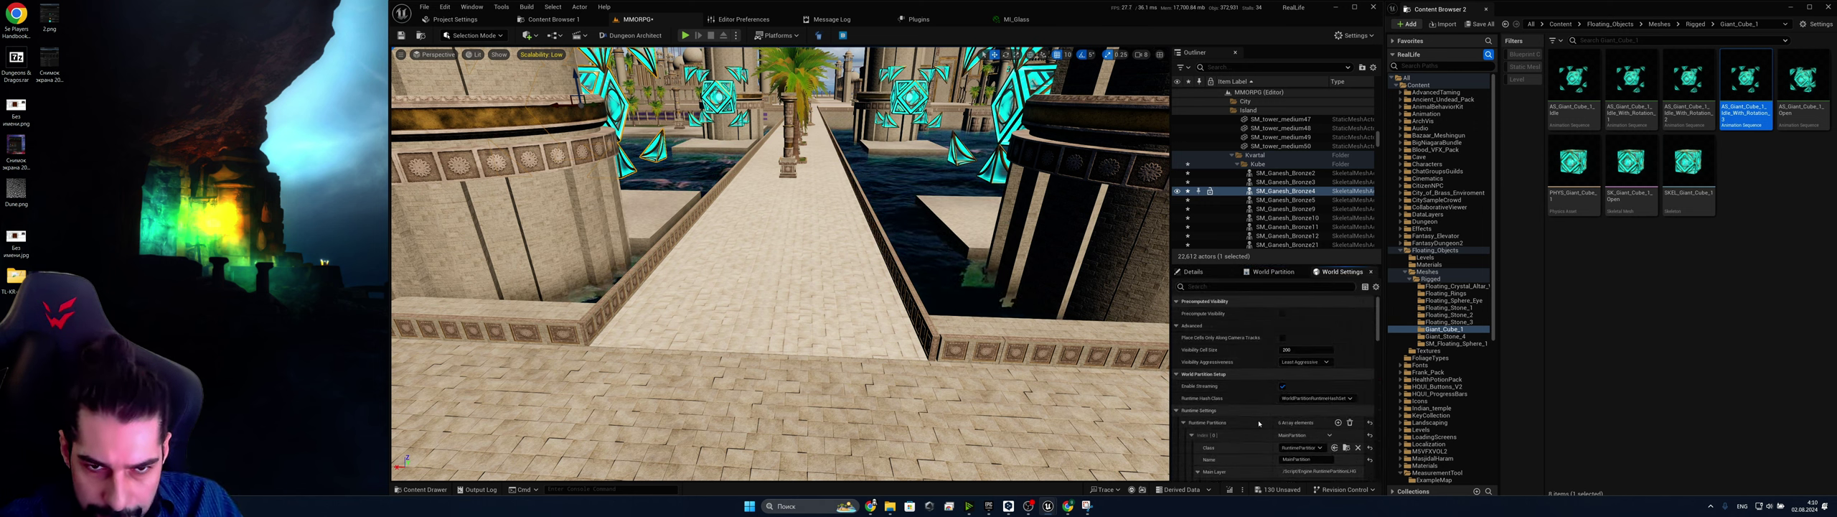
{"action": "scroll", "coordinate": [1220, 393], "scroll_direction": "down", "scroll_amount": 5}
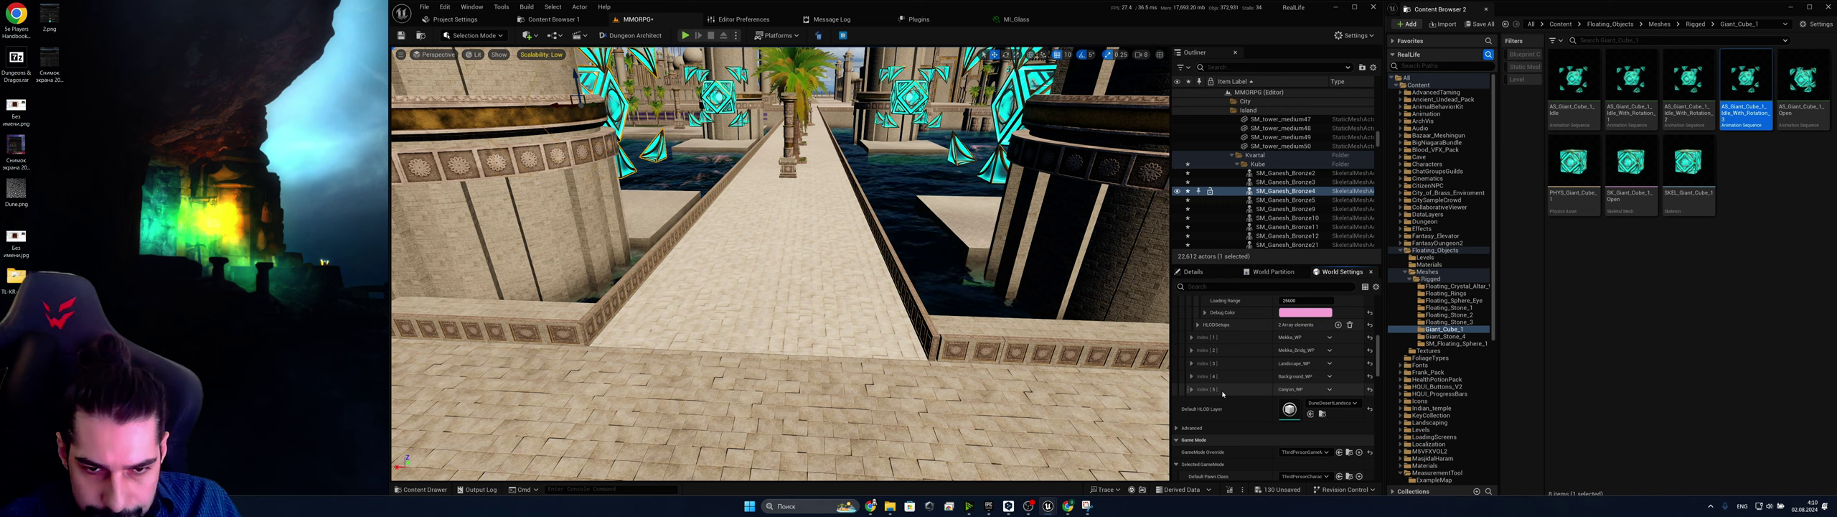
{"action": "scroll", "coordinate": [1224, 396], "scroll_direction": "down", "scroll_amount": 3}
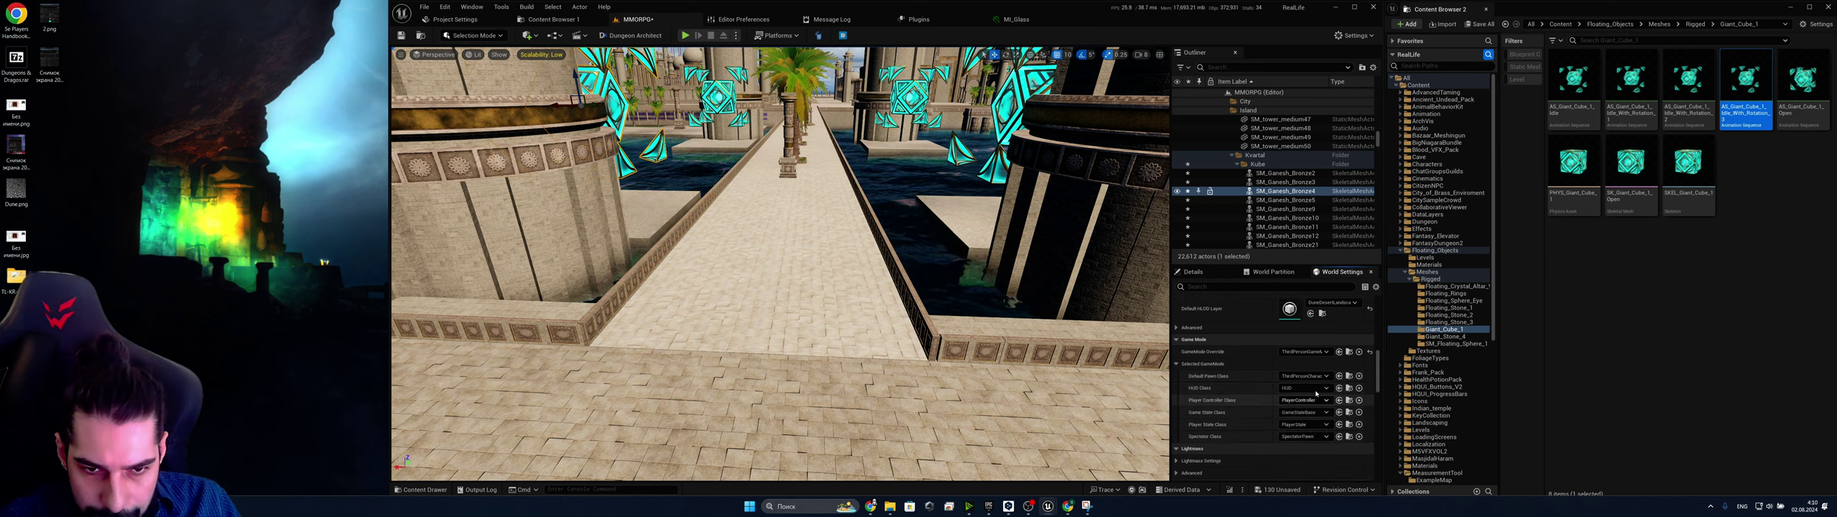
{"action": "left_click", "coordinate": [1318, 352]}
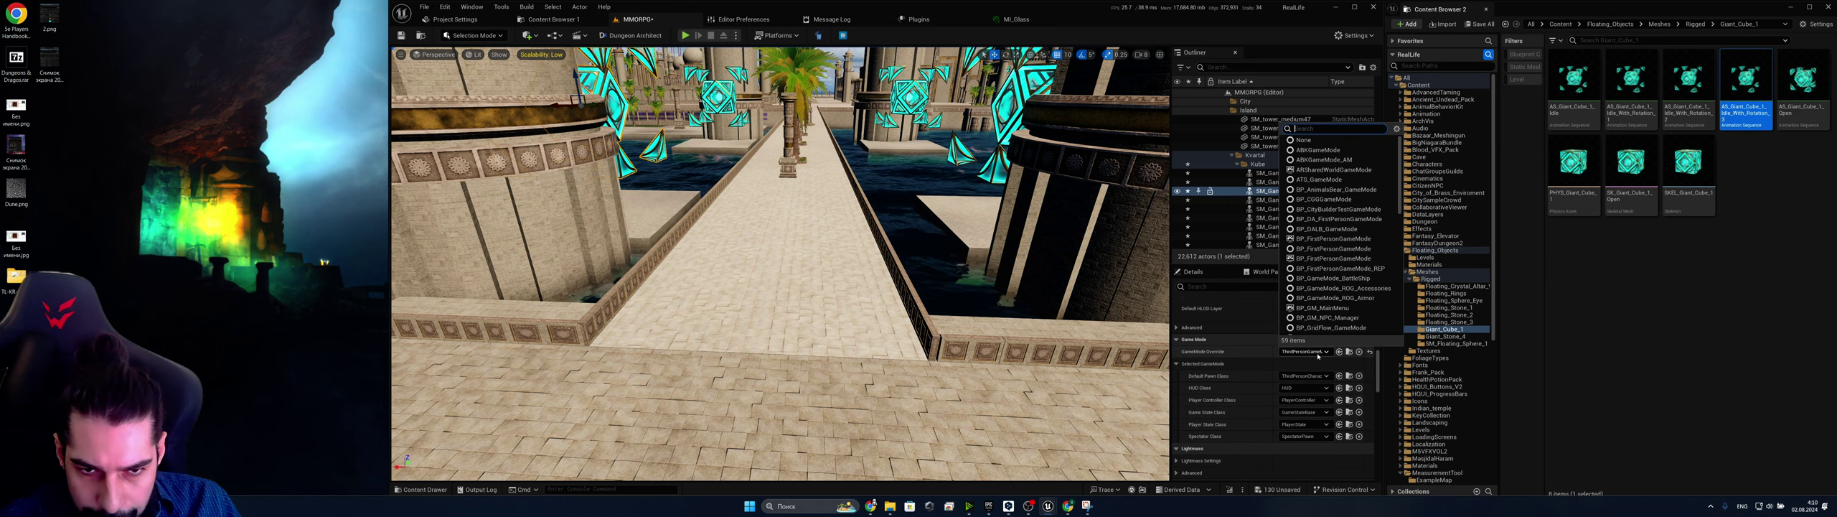
{"action": "type", "text": "BP"}
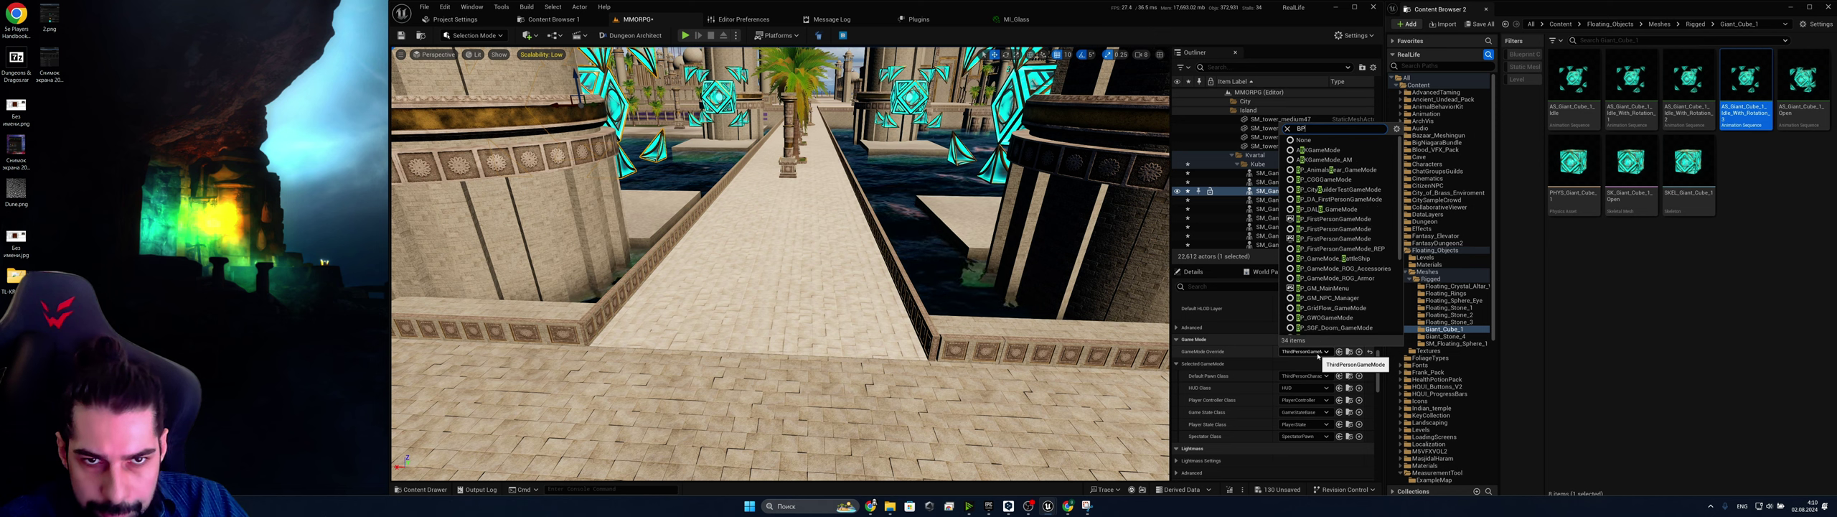
{"action": "type", "text": "_First"}
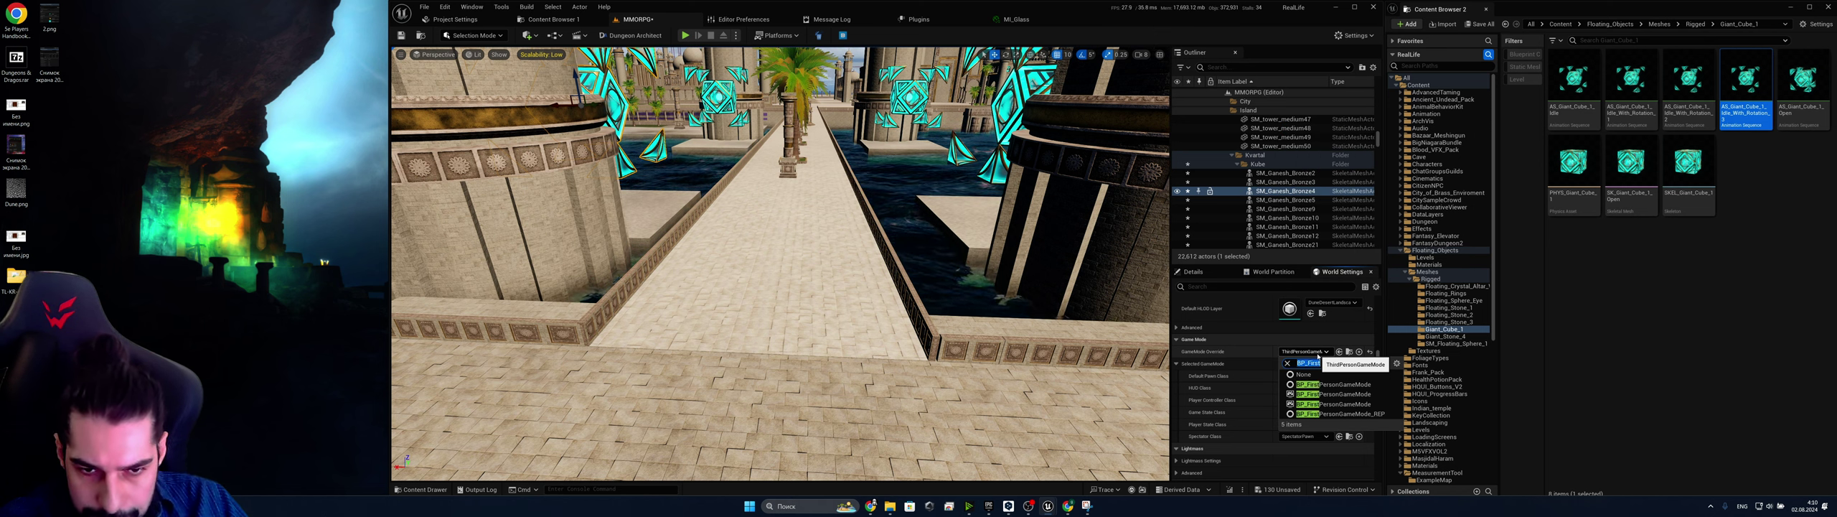
{"action": "left_click", "coordinate": [1368, 384]}
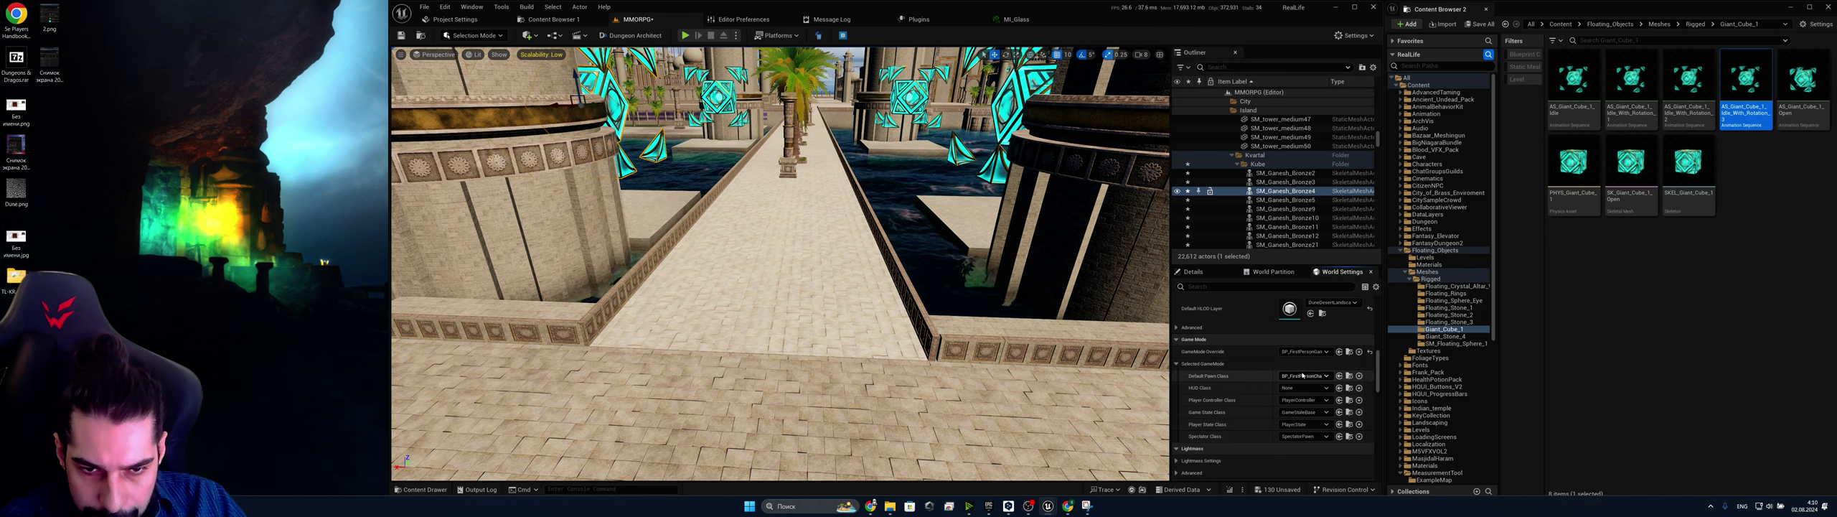
{"action": "left_click", "coordinate": [1316, 351]}
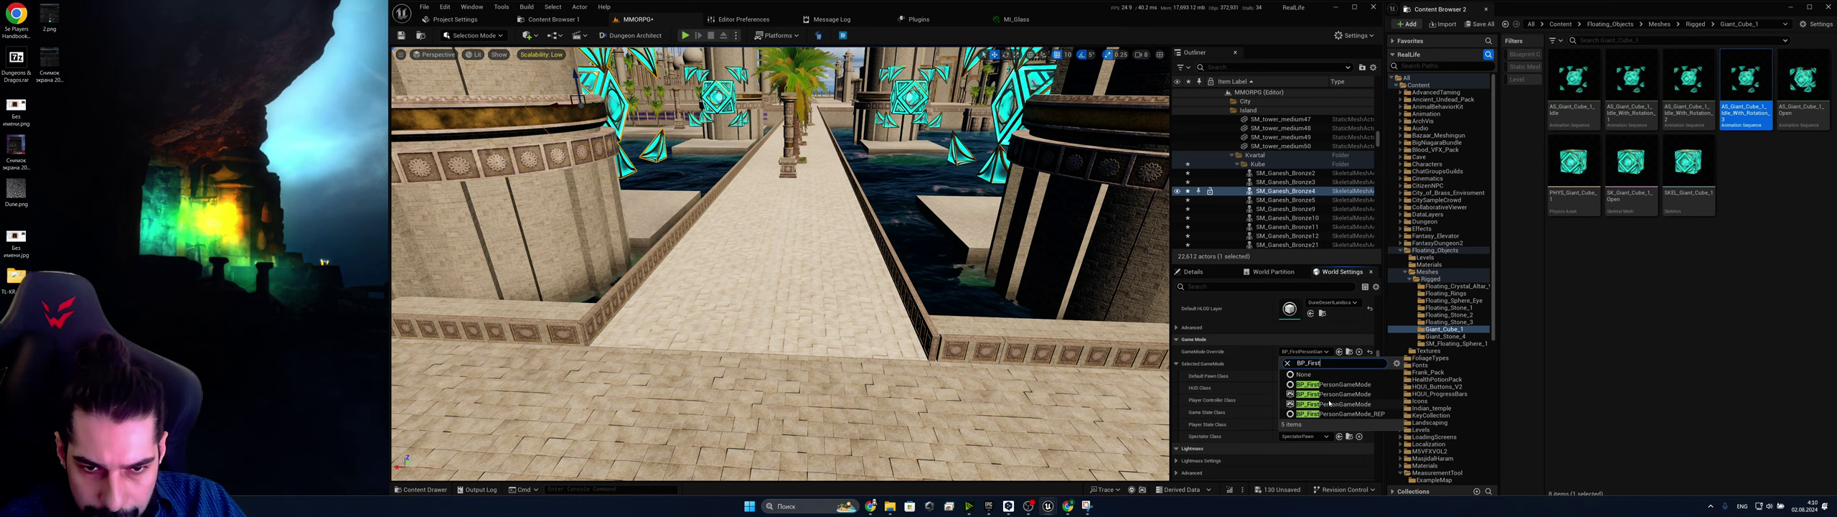
{"action": "left_click", "coordinate": [1330, 404]}
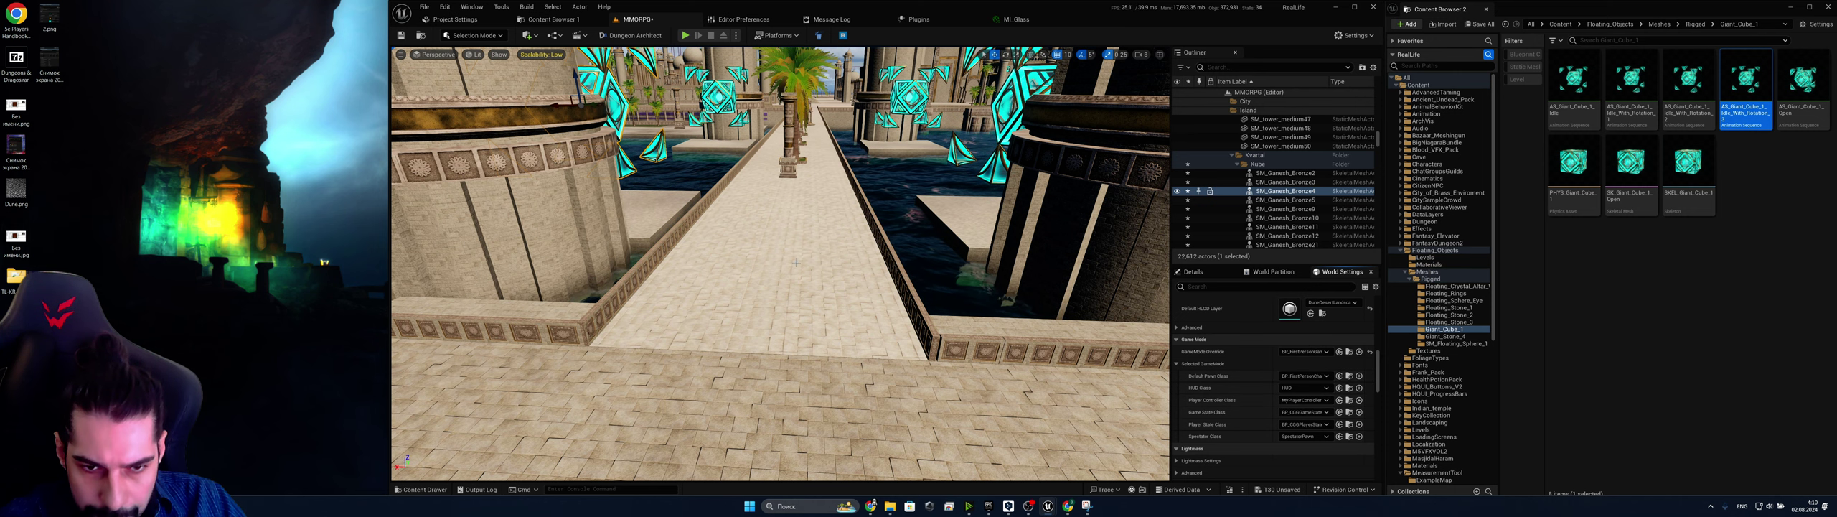
Save the MMORPG level
{"action": "right_click_drag", "start_coordinate": [795, 263], "coordinate": [797, 266]}
{"action": "key", "text": "ctrl+s"}
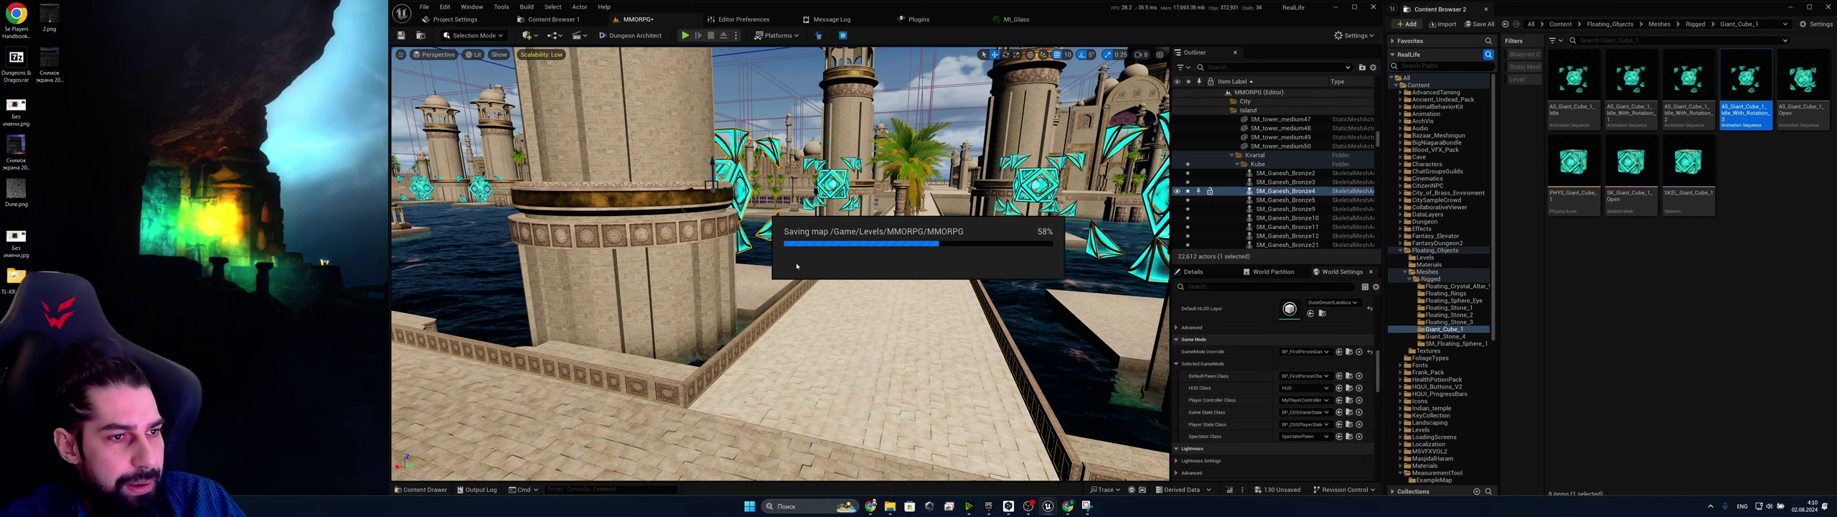
{"action": "mouse_move", "coordinate": [797, 267]}
{"action": "right_mouse_down"}
{"action": "mouse_move", "coordinate": [843, 272]}
{"action": "mouse_move", "coordinate": [883, 344]}
{"action": "mouse_move", "coordinate": [876, 427]}
{"action": "mouse_move", "coordinate": [1041, 409]}
{"action": "mouse_move", "coordinate": [811, 265]}
{"action": "right_mouse_up"}
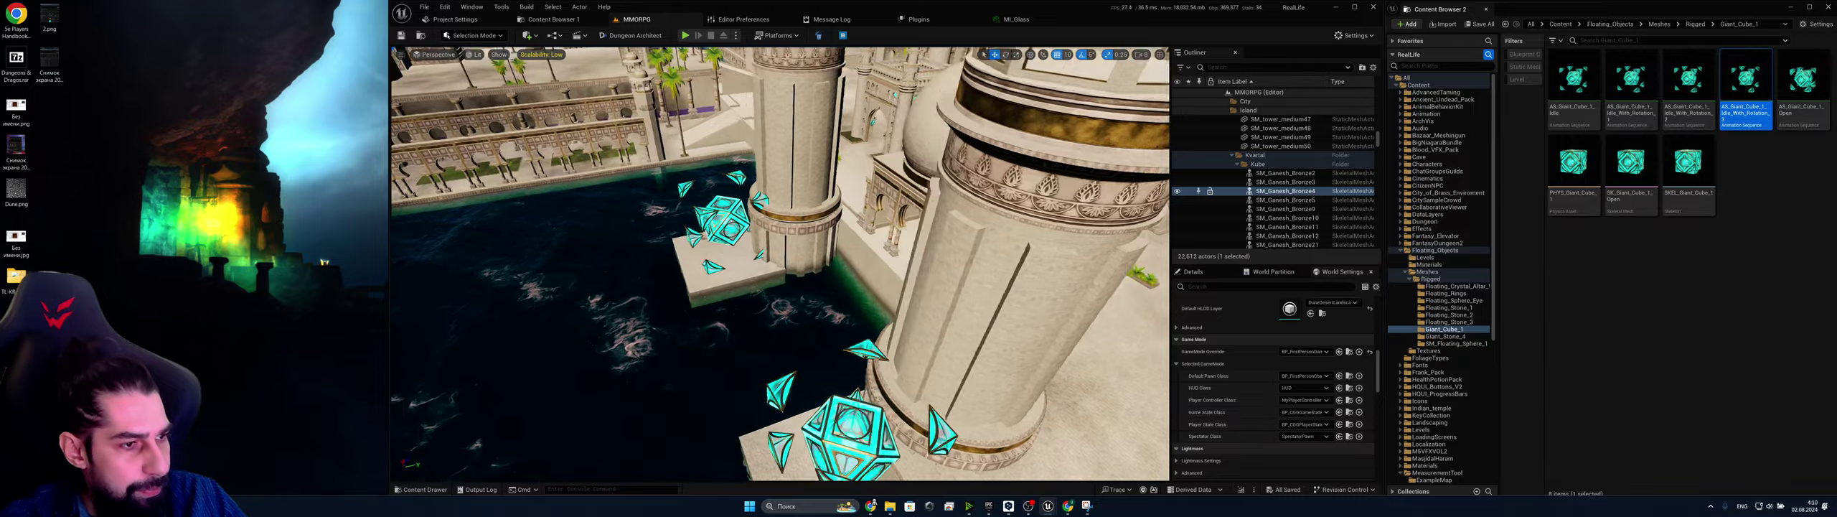
Start a playtest in the selected viewport from the camera location on the paved ground facing the walkway
{"action": "right_click_drag", "start_coordinate": [780, 264], "coordinate": [646, 269]}
{"action": "right_click_drag", "start_coordinate": [797, 287], "coordinate": [768, 326]}
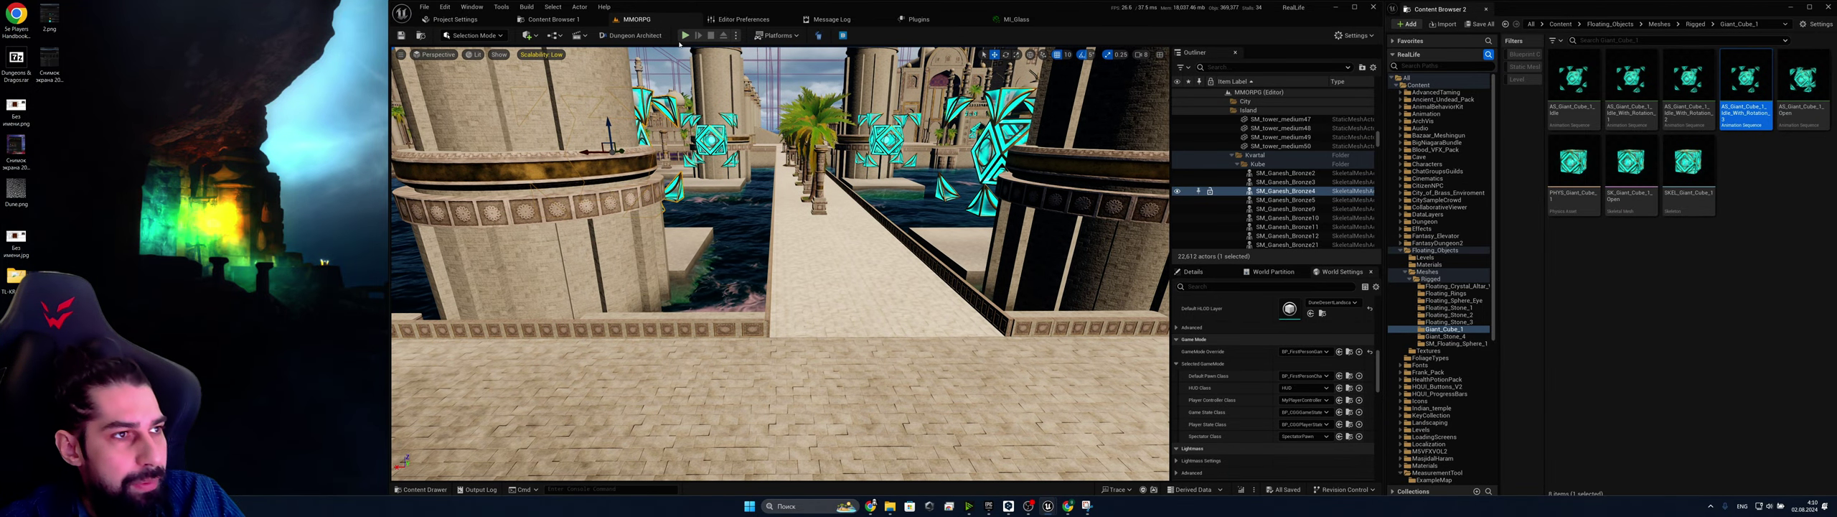
{"action": "left_click", "coordinate": [735, 36]}
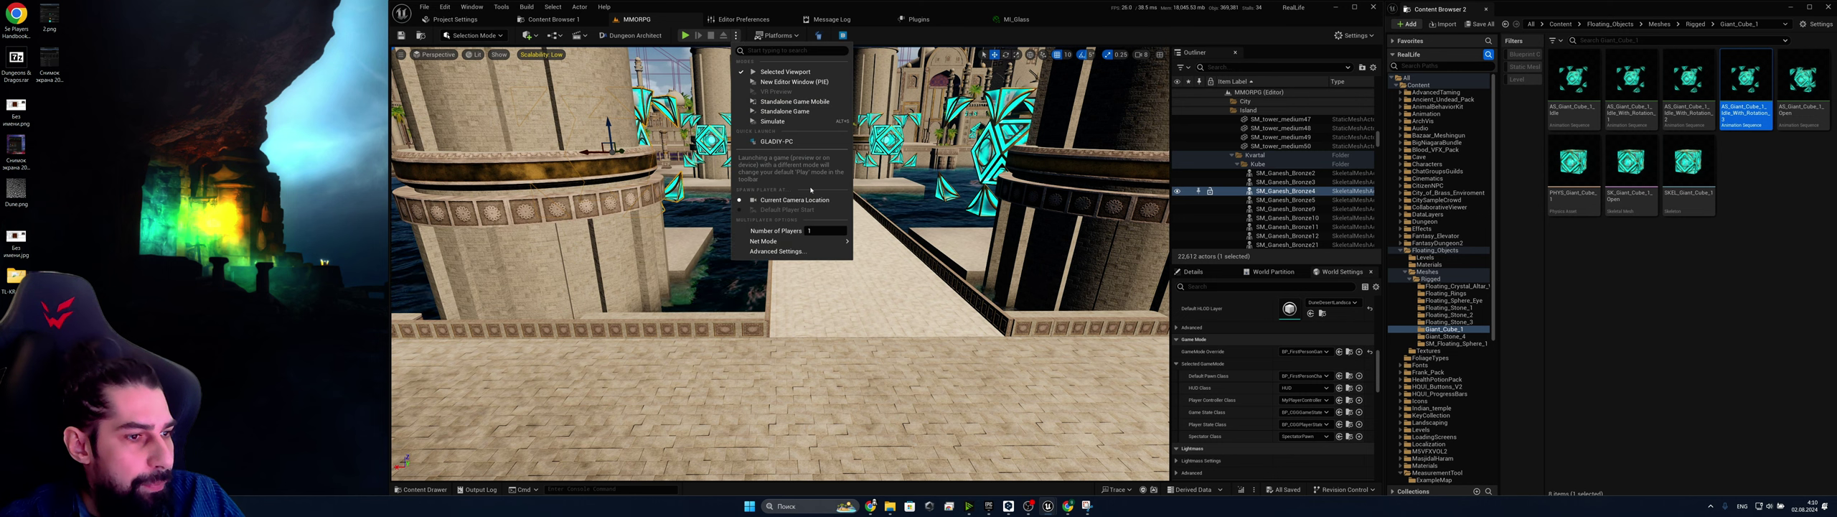
{"action": "left_click", "coordinate": [687, 41]}
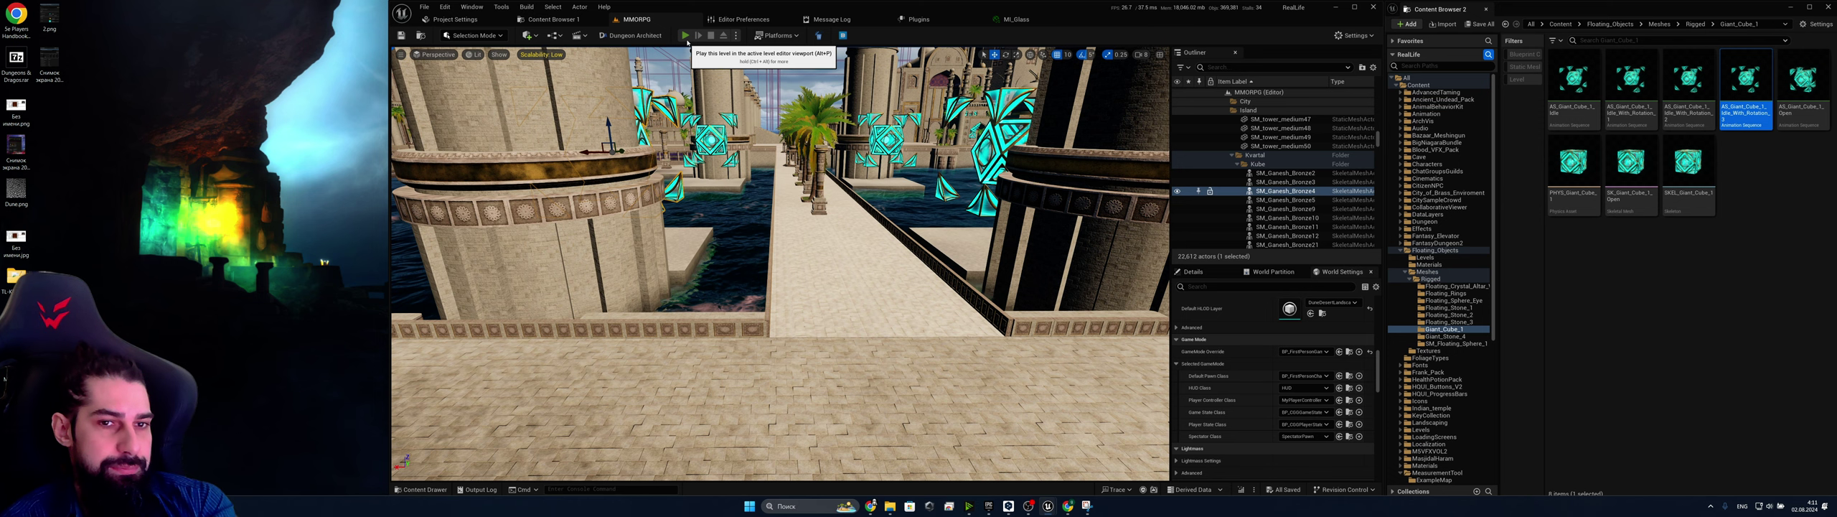
Playtest the level in first person, walking along the paved walkway to the giant cube beyond the black railing
{"action": "left_click", "coordinate": [687, 38]}
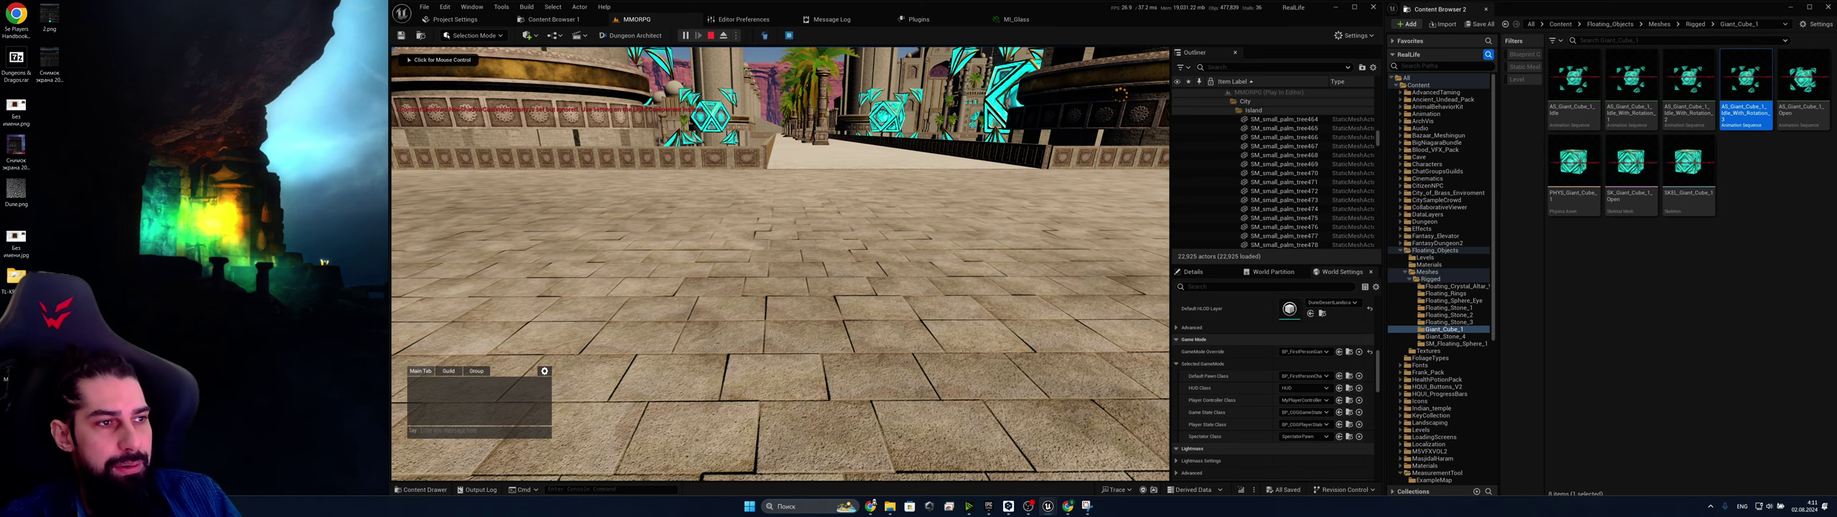
{"action": "left_click", "coordinate": [781, 263]}
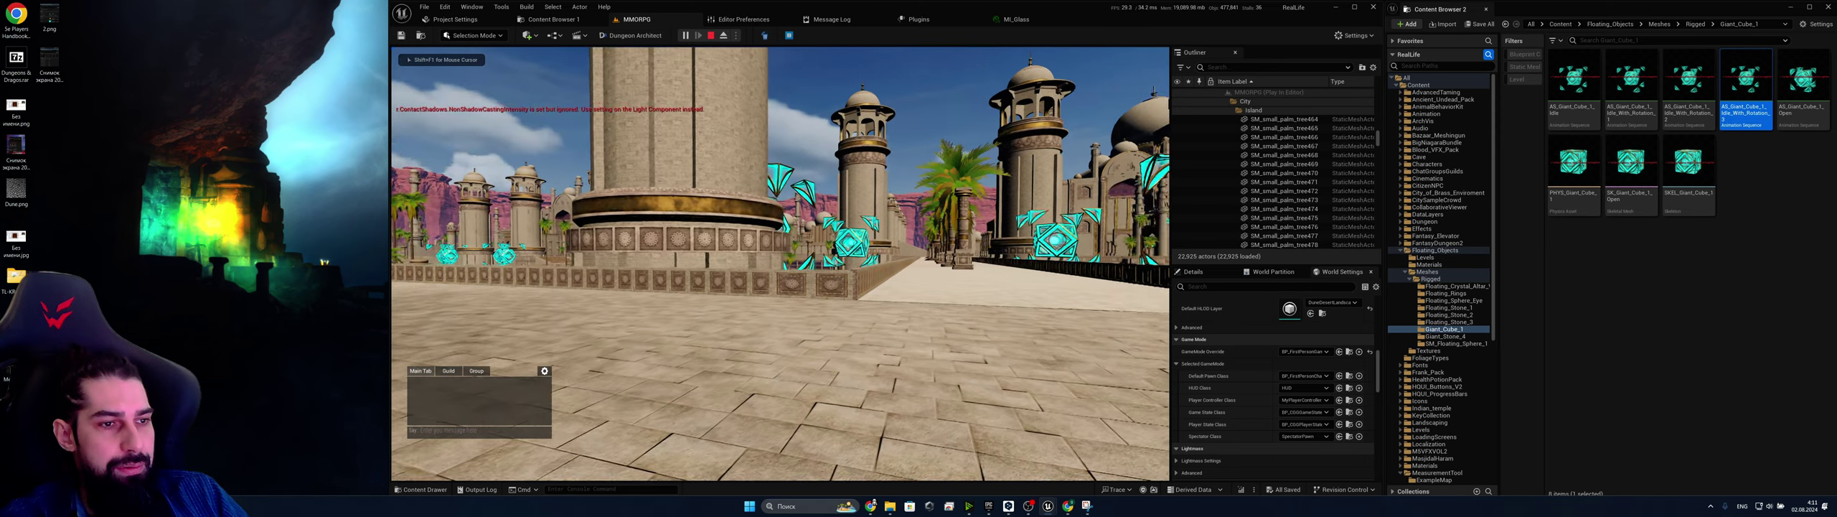
{"action": "key", "text": "w"}
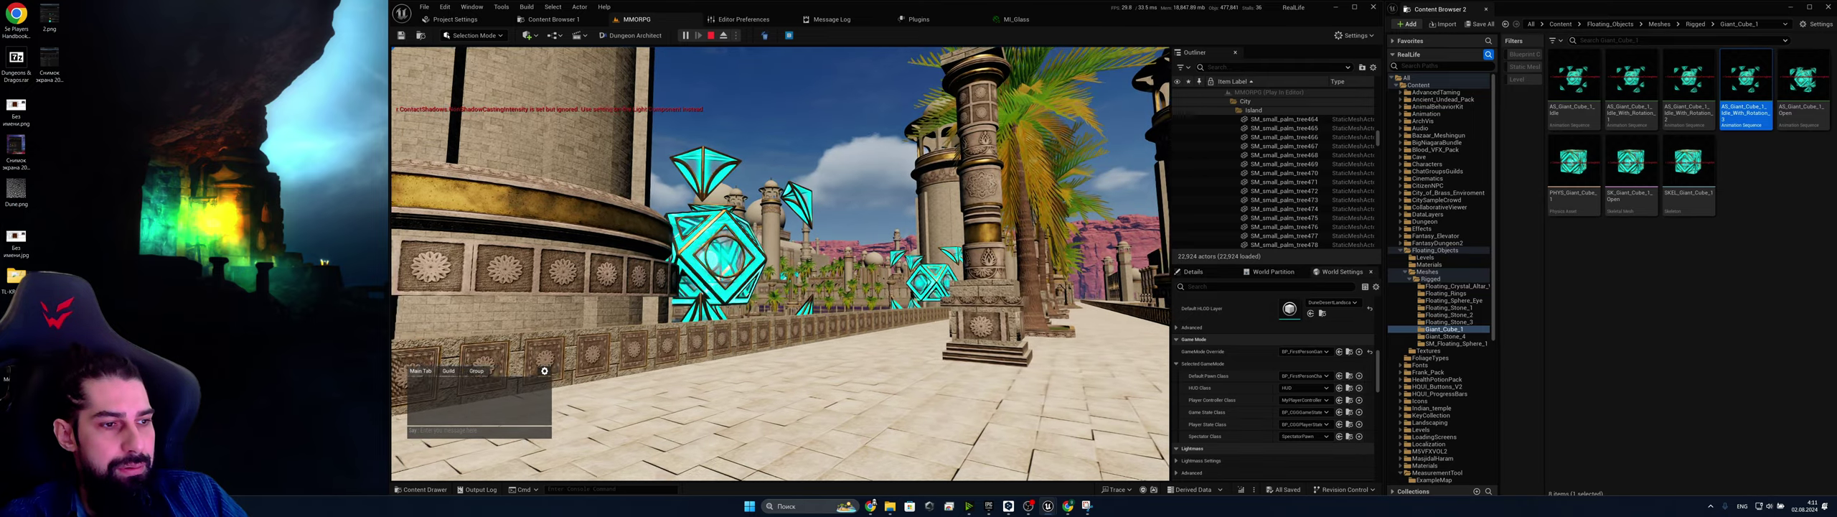
{"action": "key", "text": "w"}
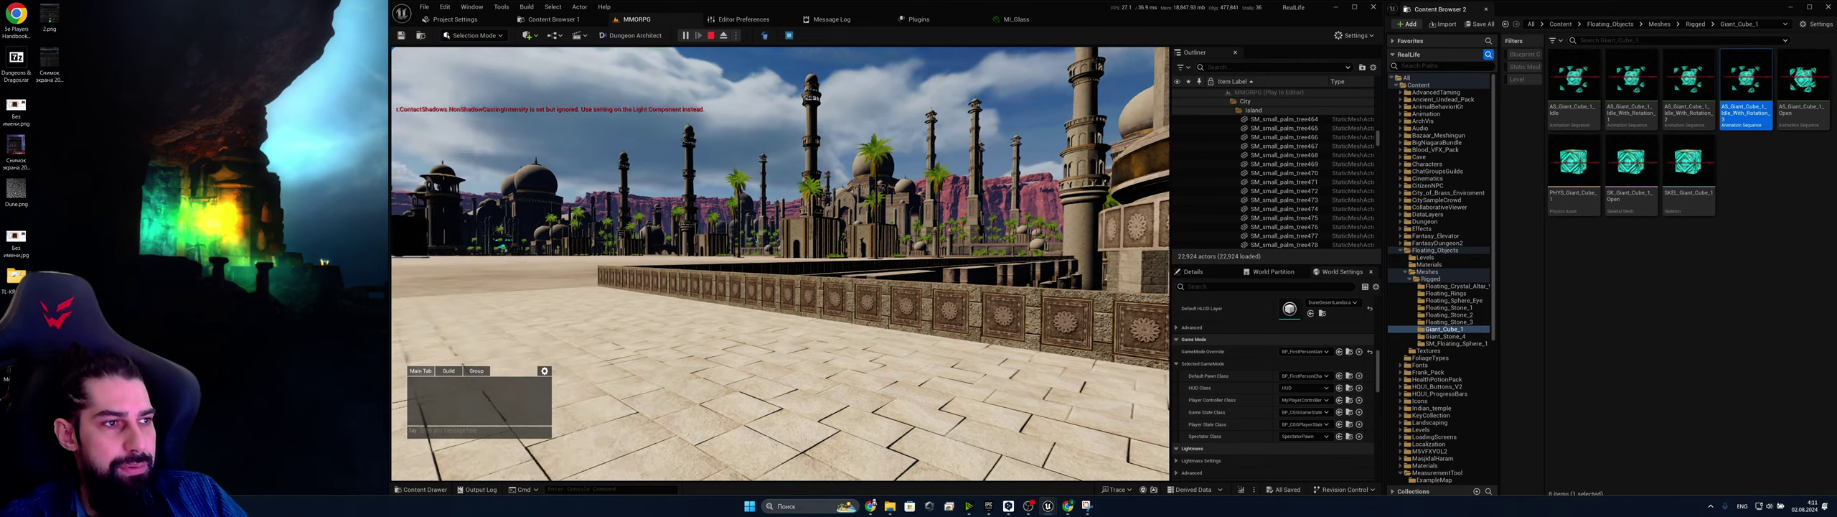
{"action": "key", "text": "w"}
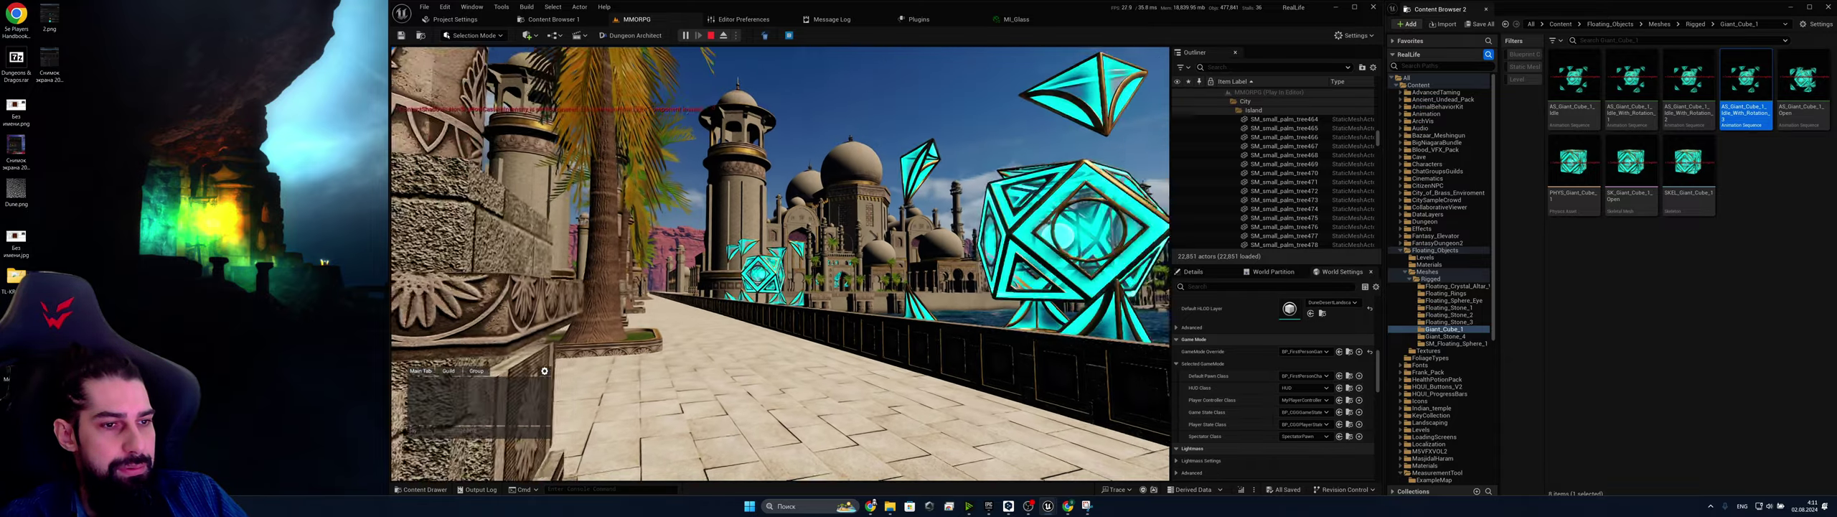
{"action": "key", "text": "w"}
{"action": "key", "text": "w"}
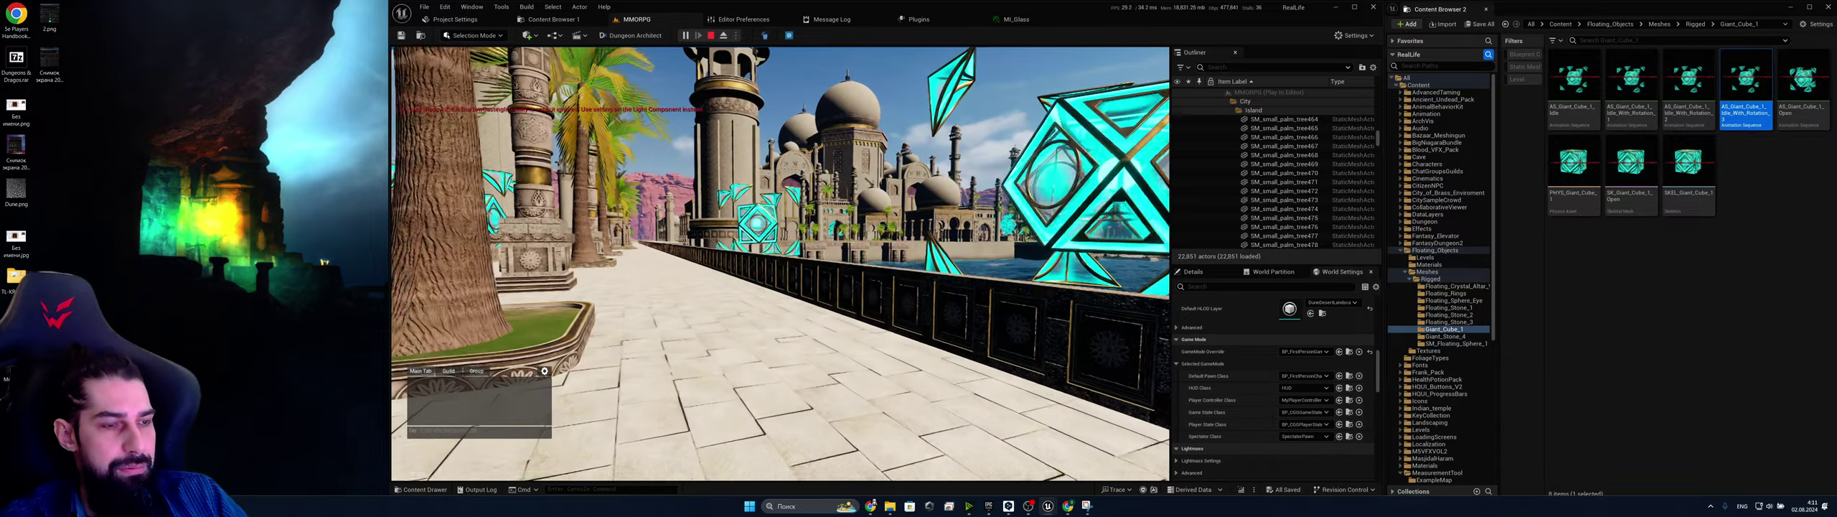
{"action": "key", "text": "w"}
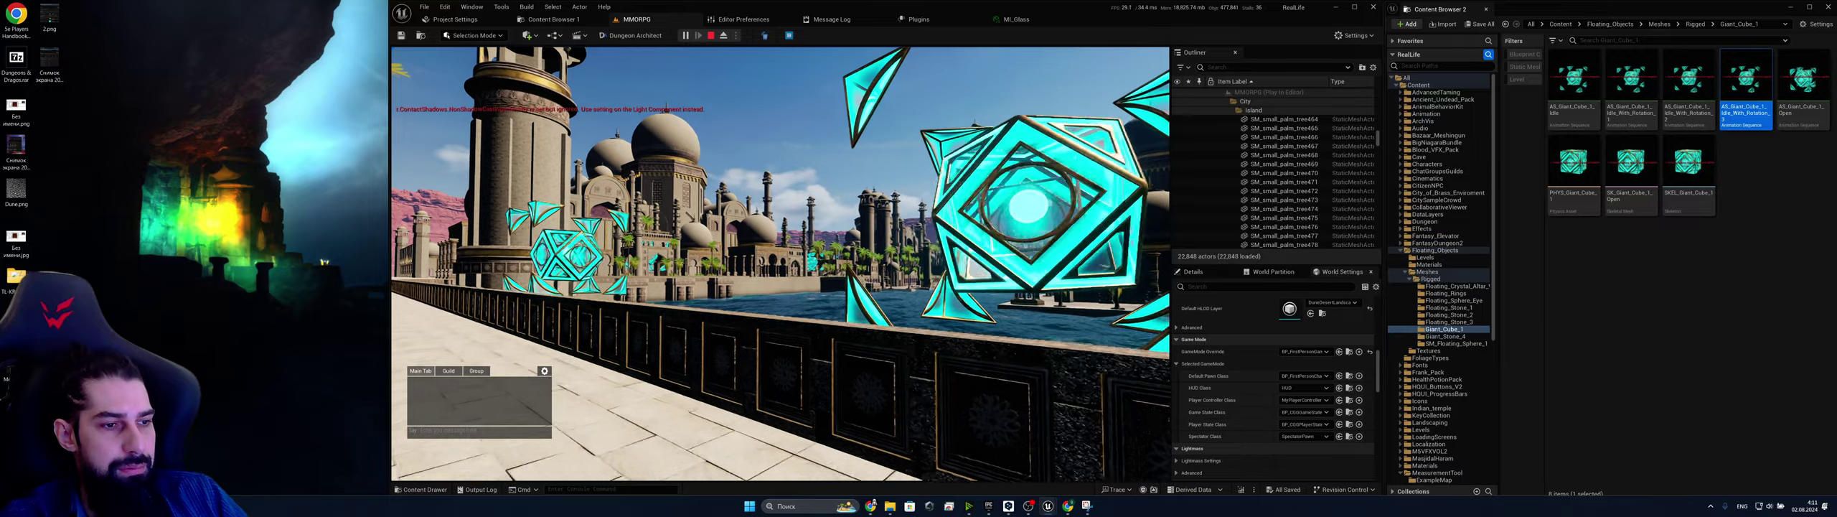
Walk up to the stone wall by the water and inspect the giant cube over its pedestal up close
{"action": "key", "text": "s"}
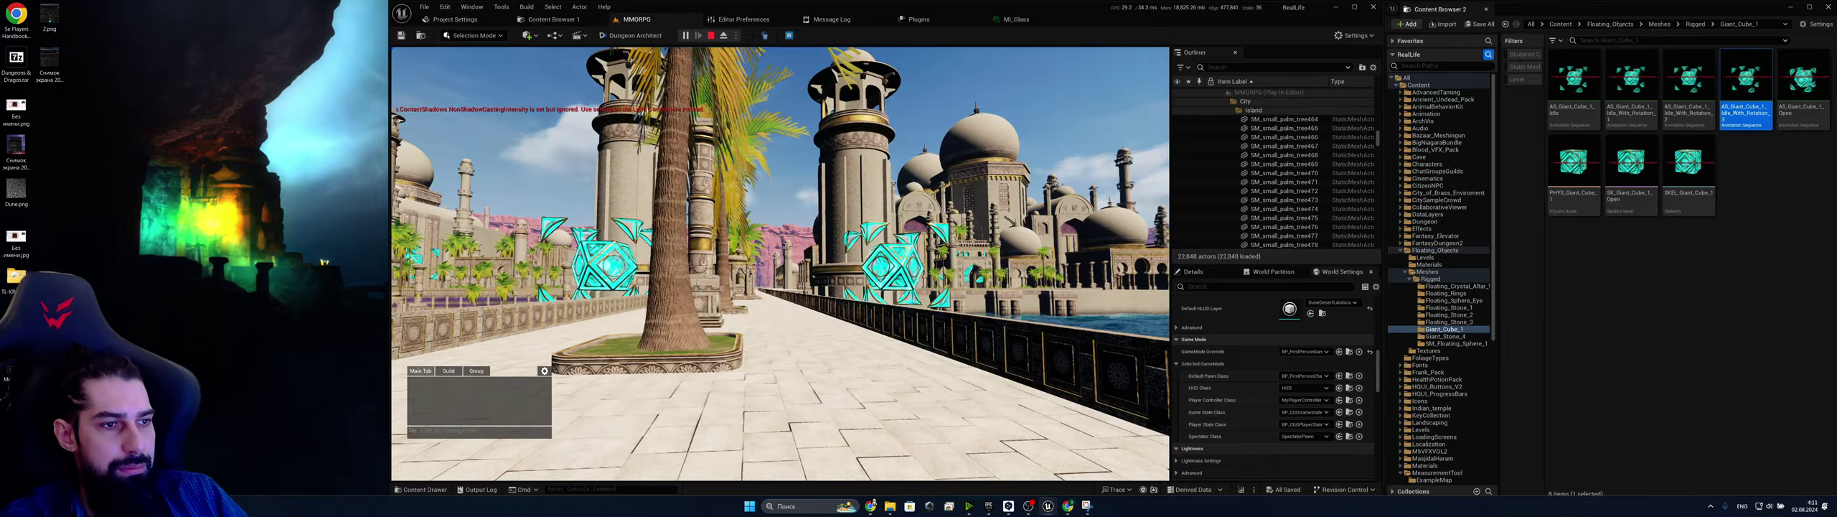
{"action": "key", "text": "w"}
{"action": "key", "text": "w"}
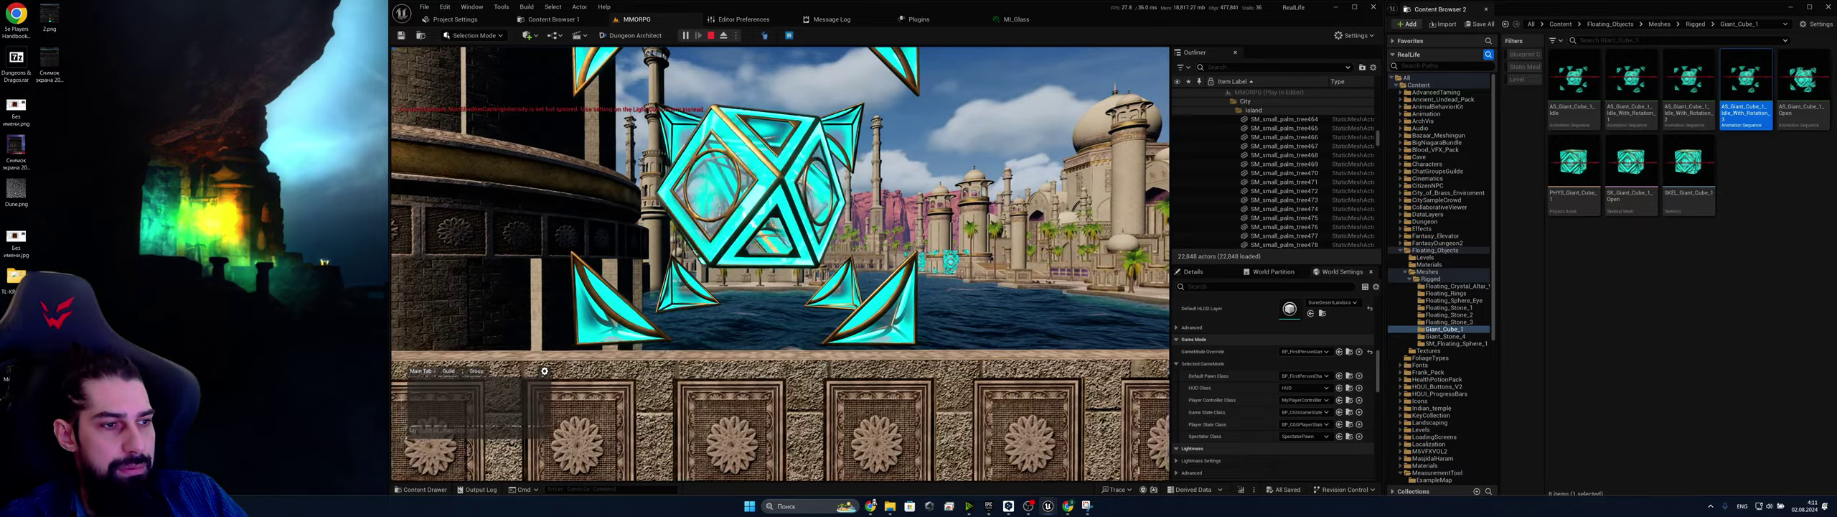
{"action": "key", "text": "w"}
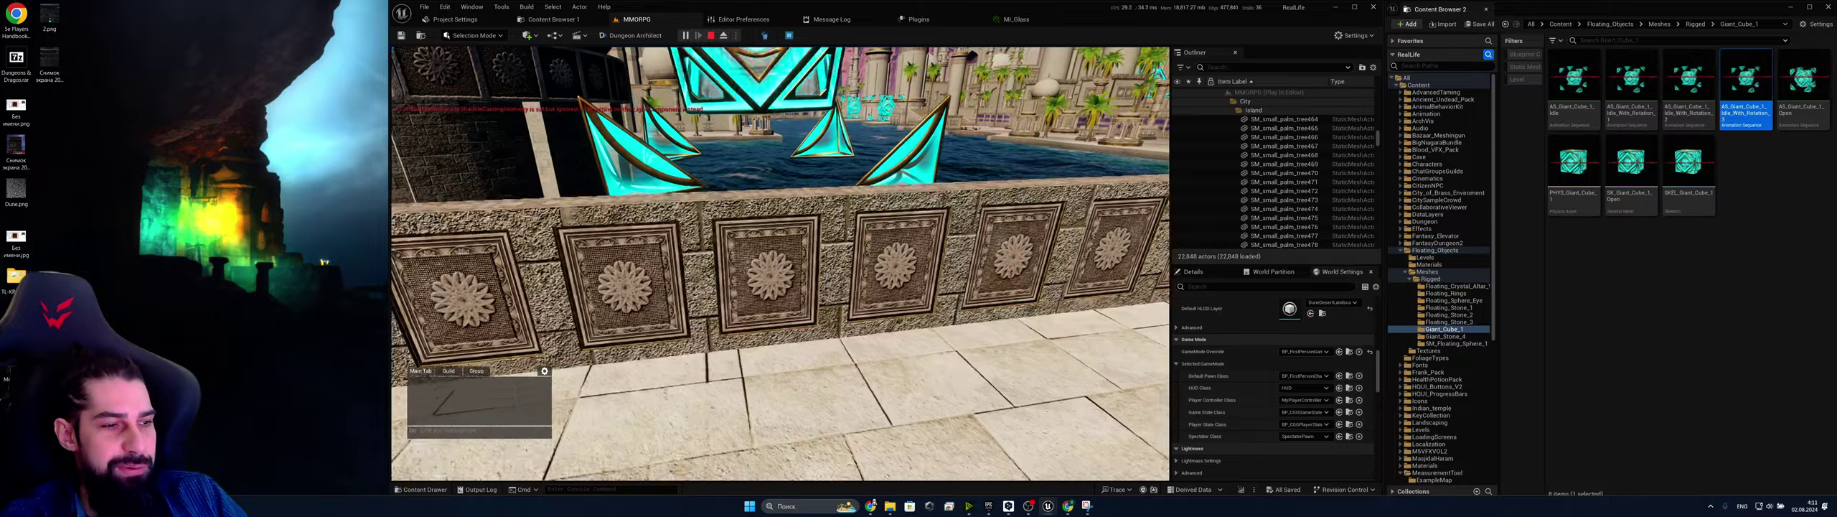
{"action": "key", "text": "s"}
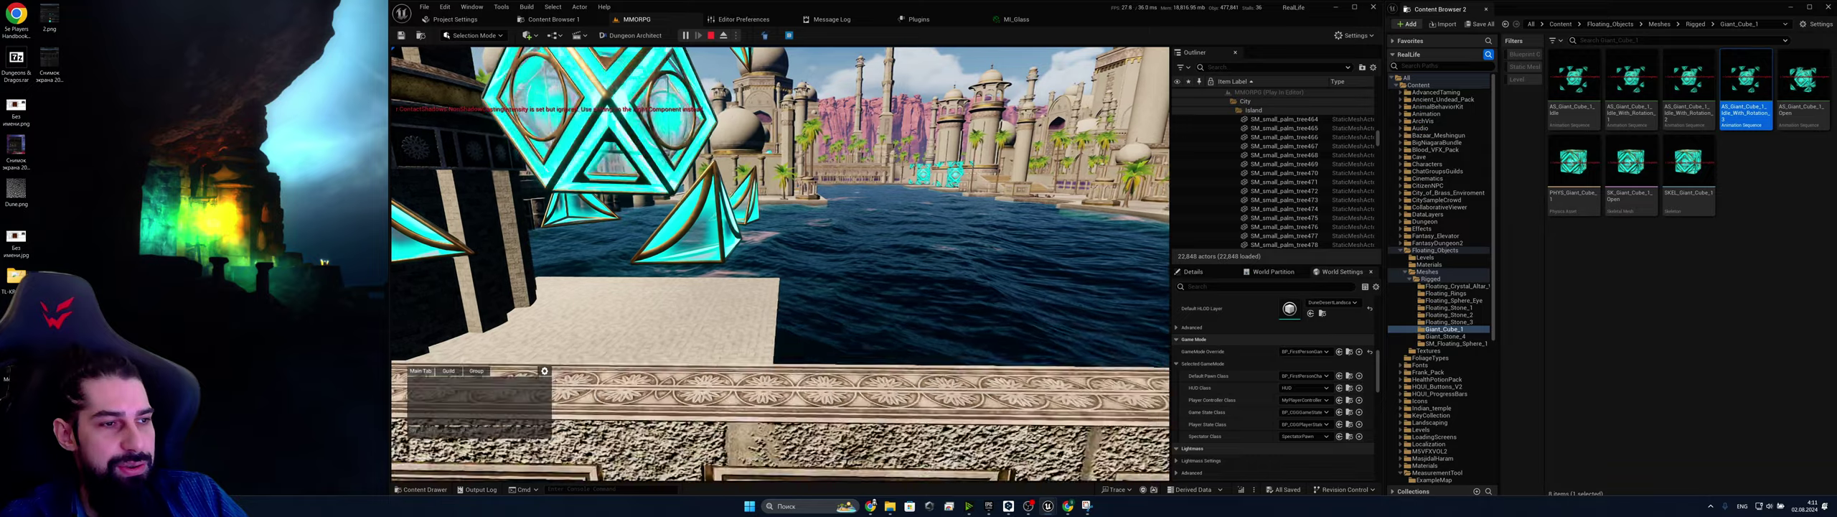
{"action": "key", "text": "s"}
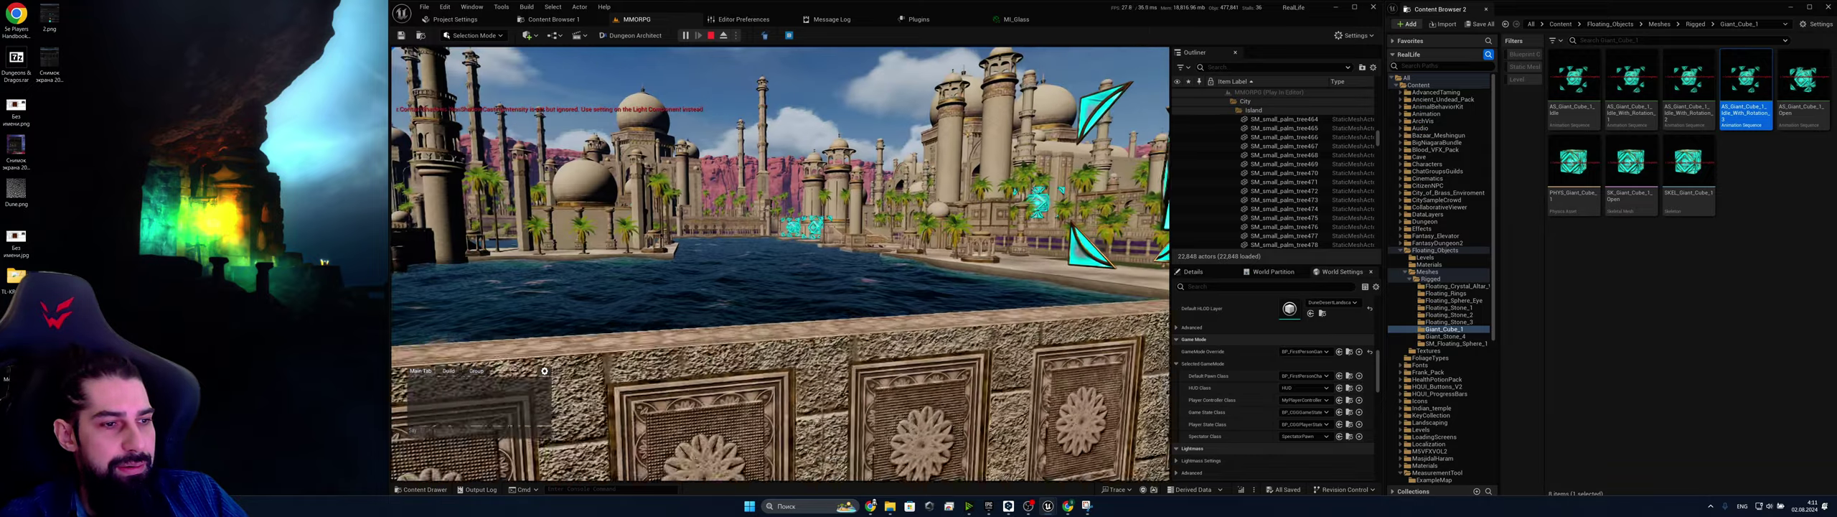
View the giant cube beside the large column from several spots along the stone wall, and end the playtest
{"action": "key", "text": "d"}
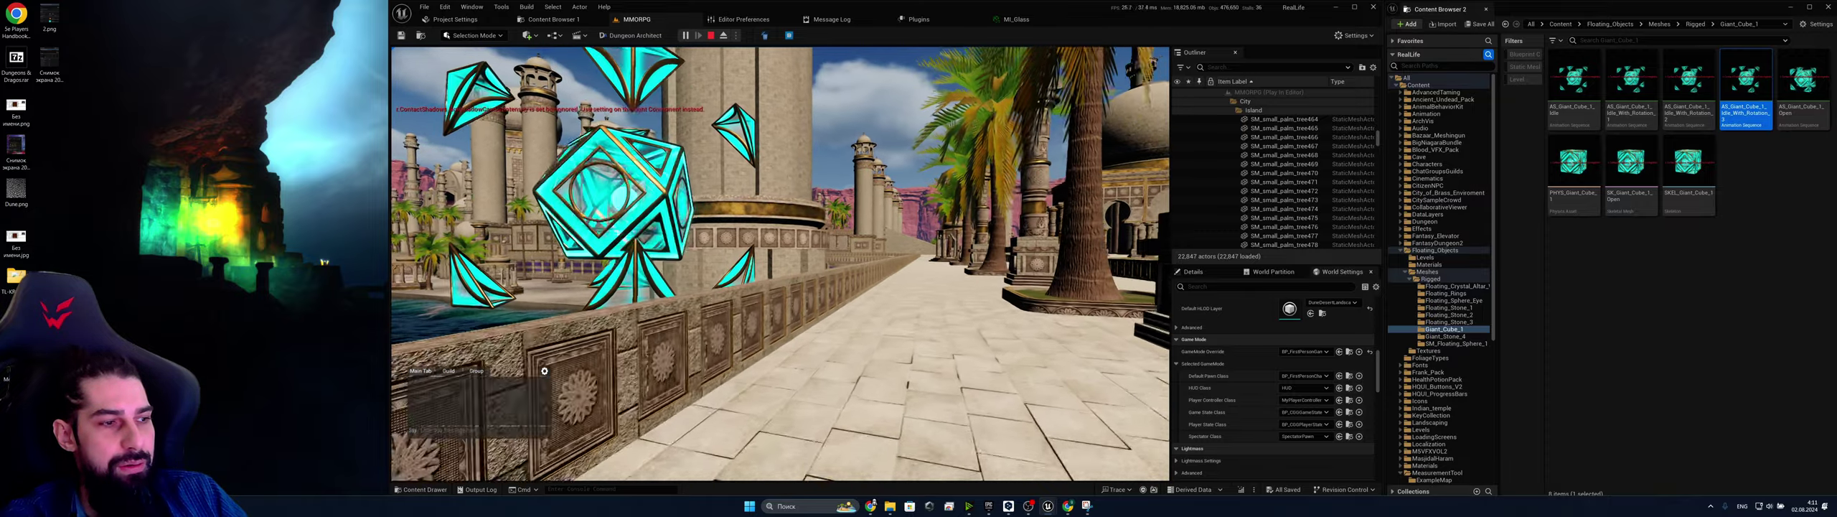
{"action": "key", "text": "w"}
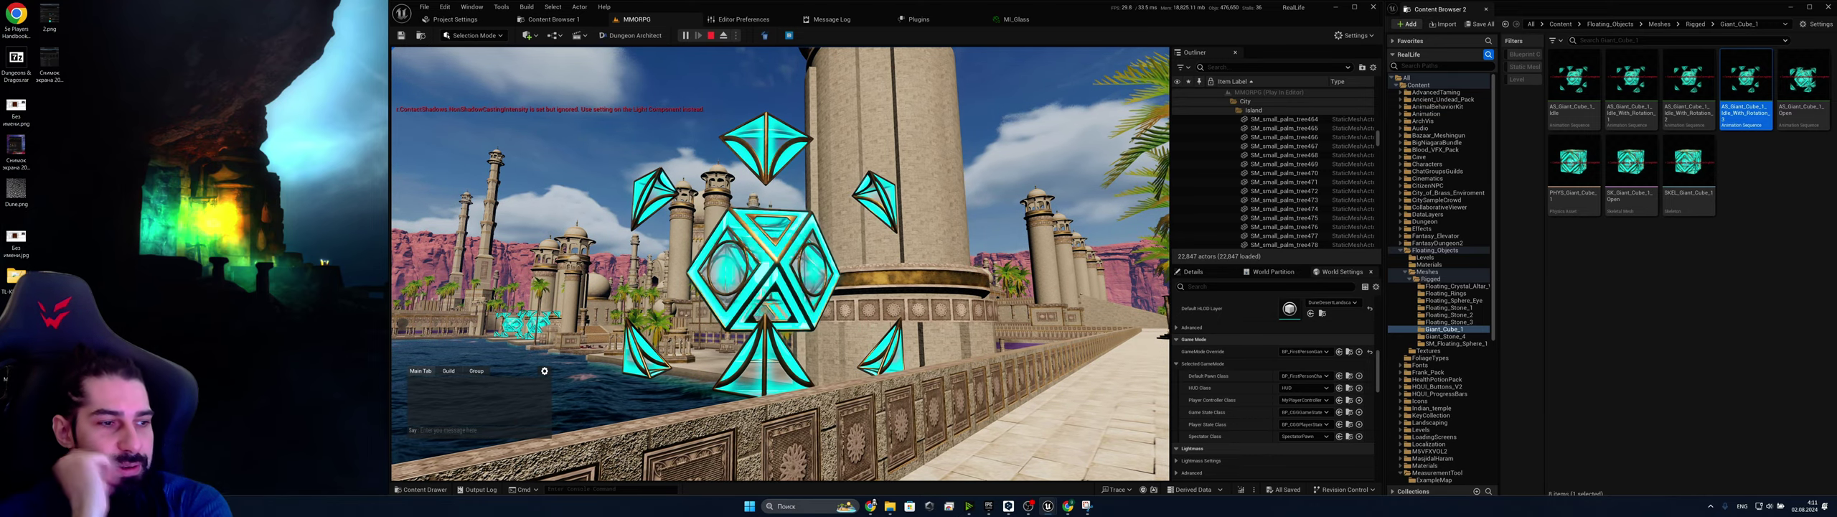
{"action": "key", "text": "d"}
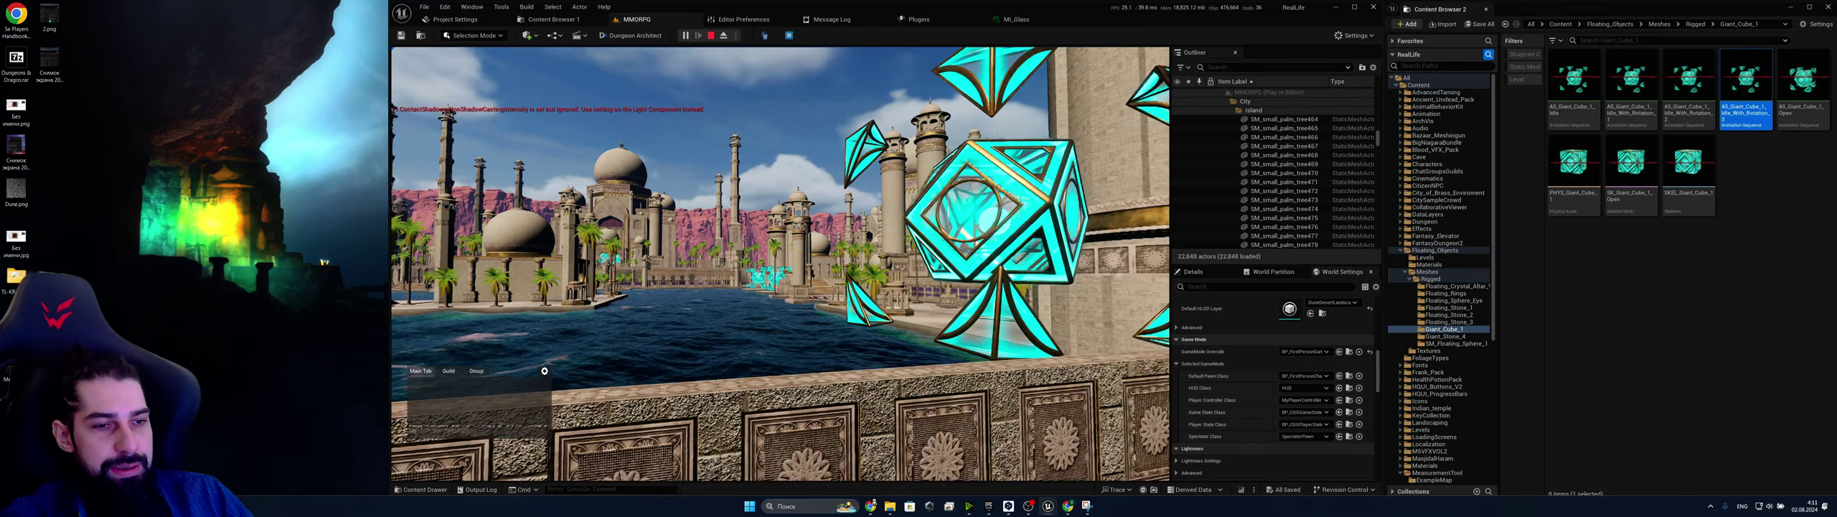
{"action": "key", "text": "shift+F1"}
{"action": "key", "text": "Escape"}
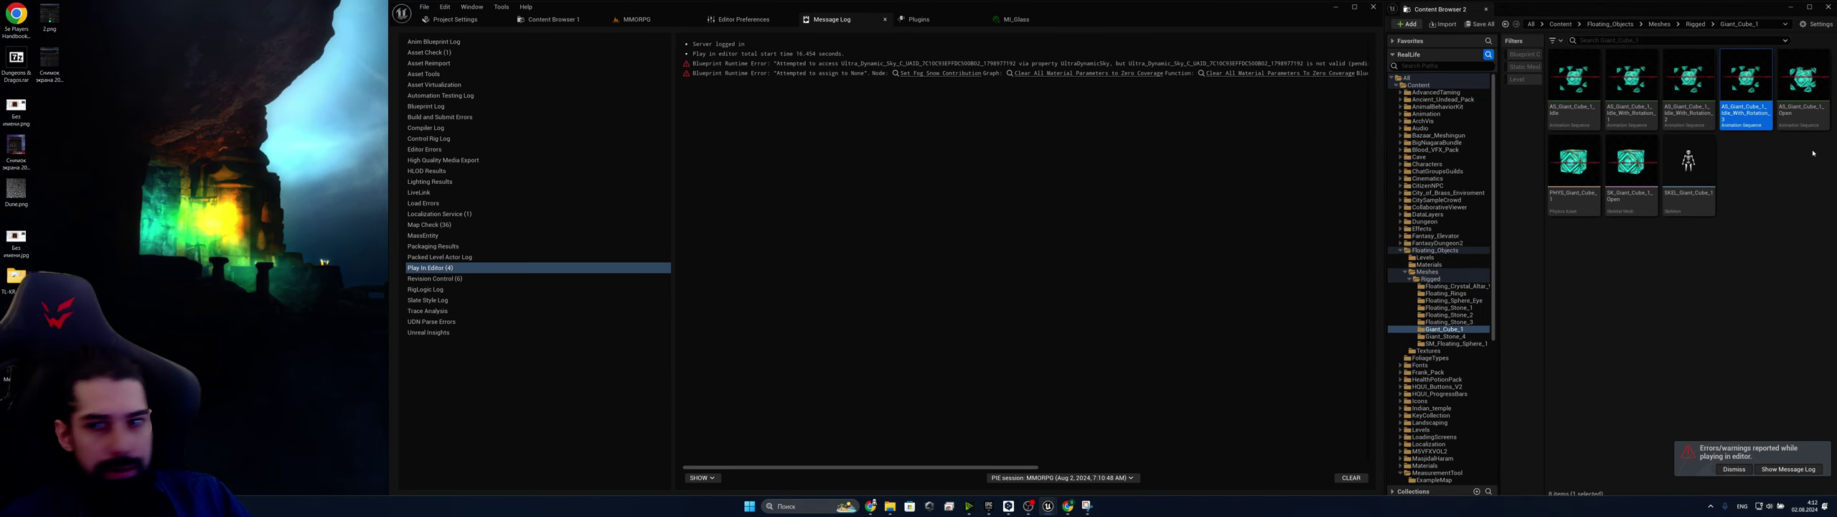
Open the SK_Giant_Cube_1_Open skeletal mesh and look through its asset details for an animation speed setting
{"action": "left_click", "coordinate": [1649, 178]}
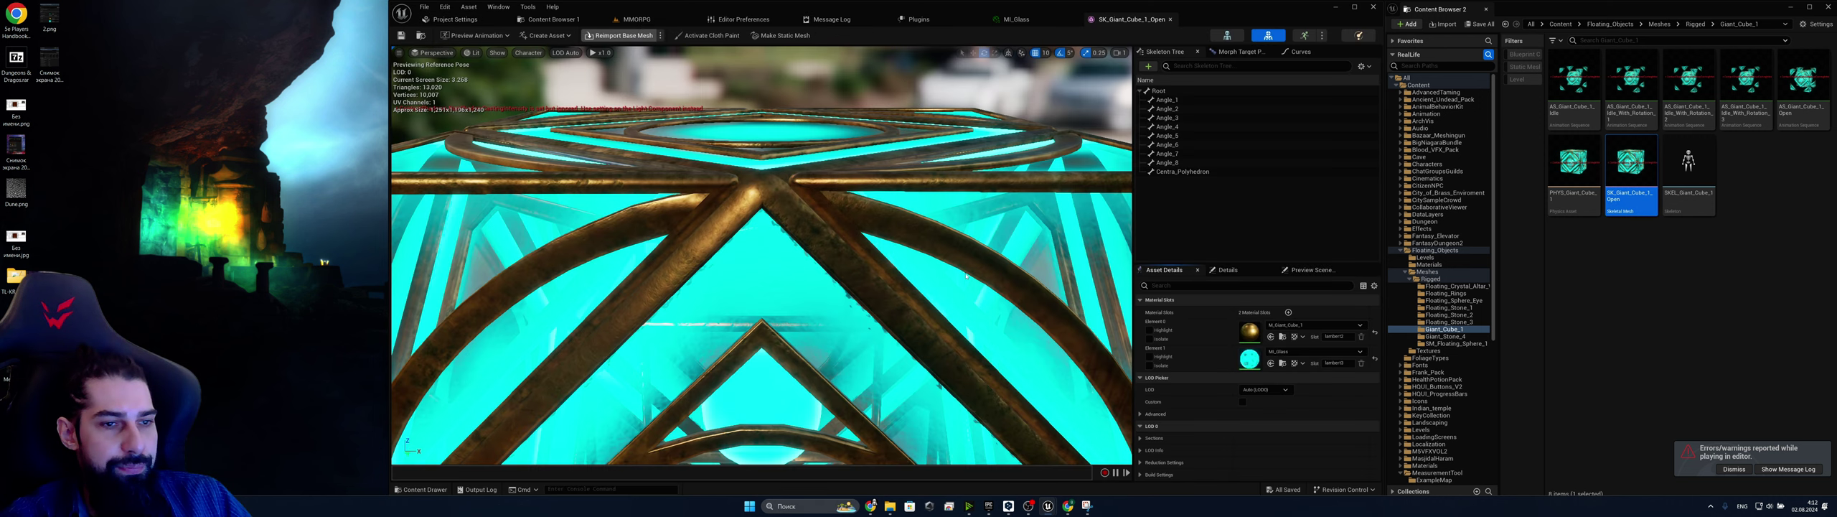
{"action": "scroll", "coordinate": [760, 237], "scroll_direction": "up", "scroll_amount": 2}
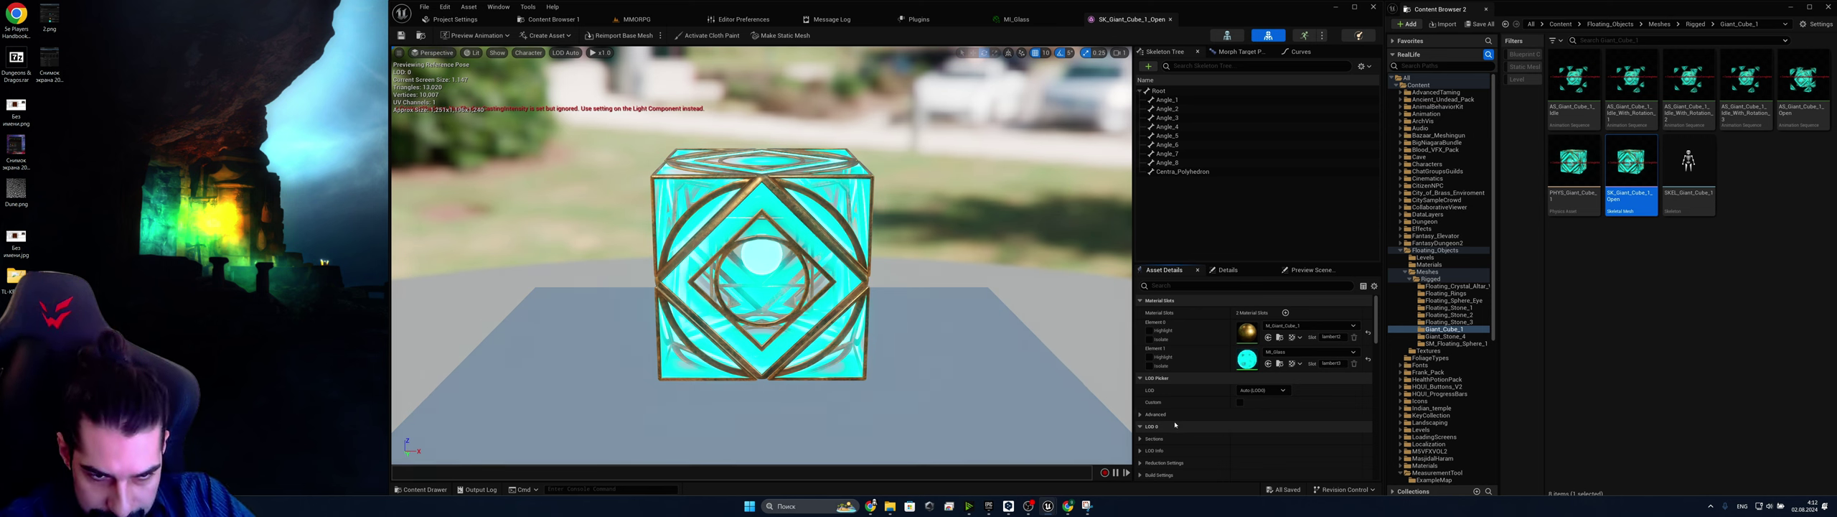
{"action": "scroll", "coordinate": [1175, 425], "scroll_direction": "down", "scroll_amount": 10}
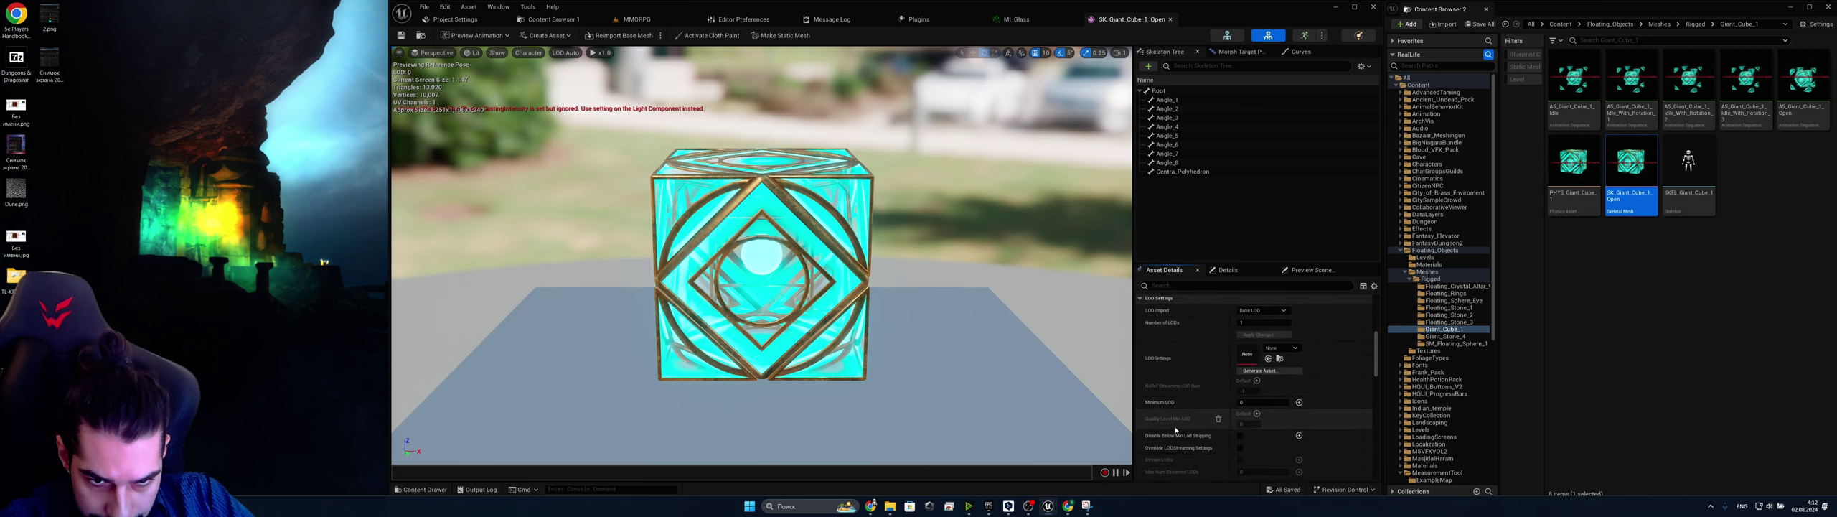
{"action": "left_click", "coordinate": [1216, 286]}
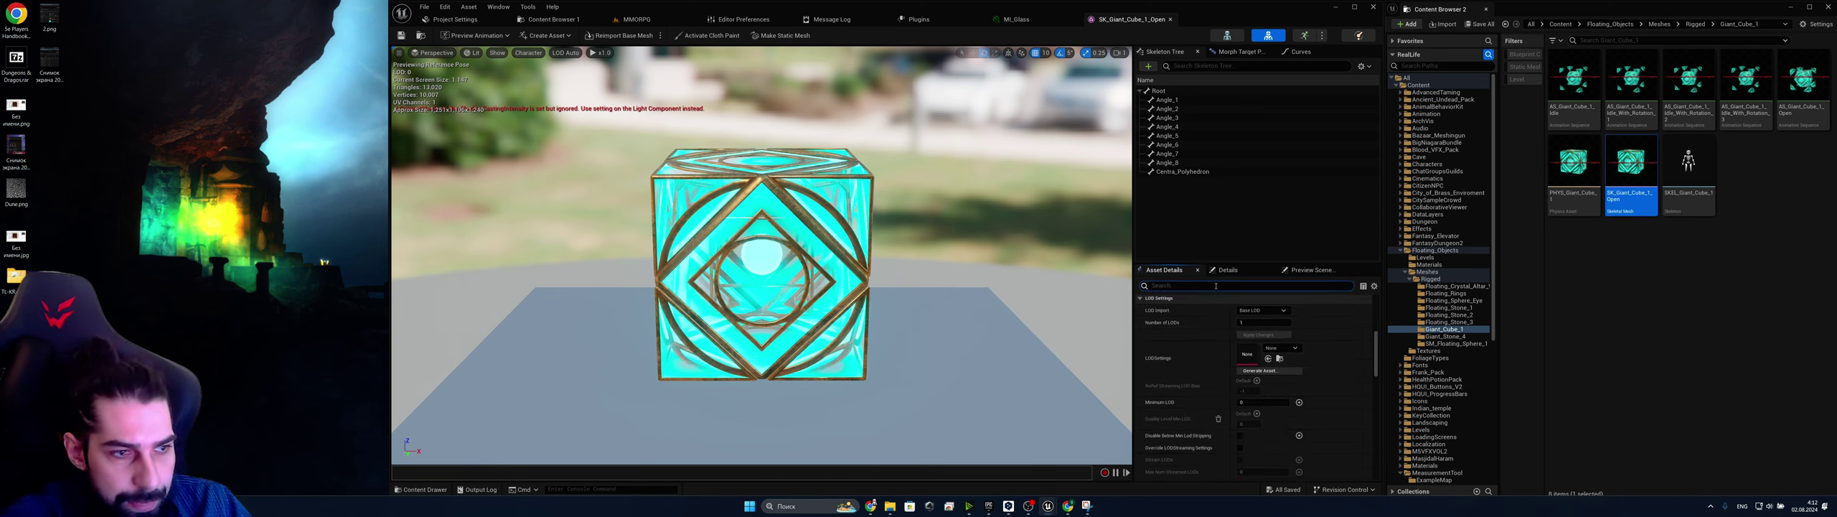
{"action": "type", "text": "spe"}
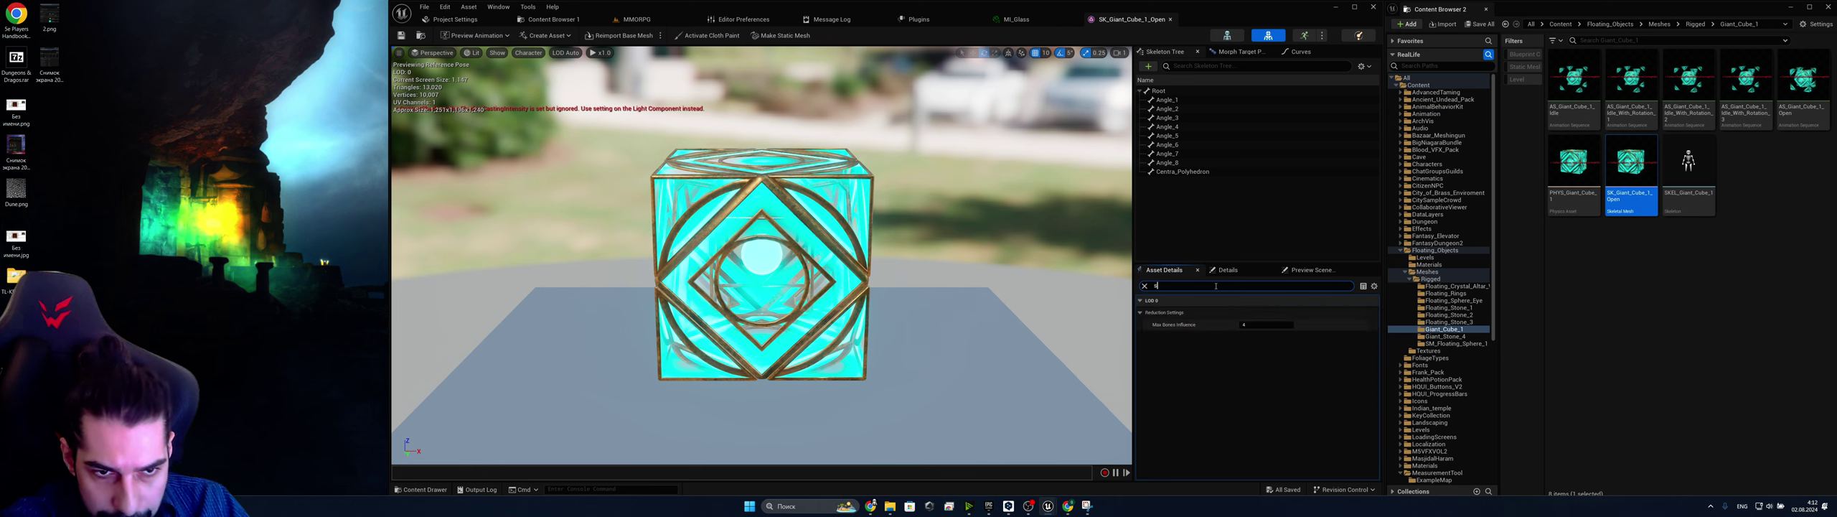
{"action": "key", "text": "BackSpace"}
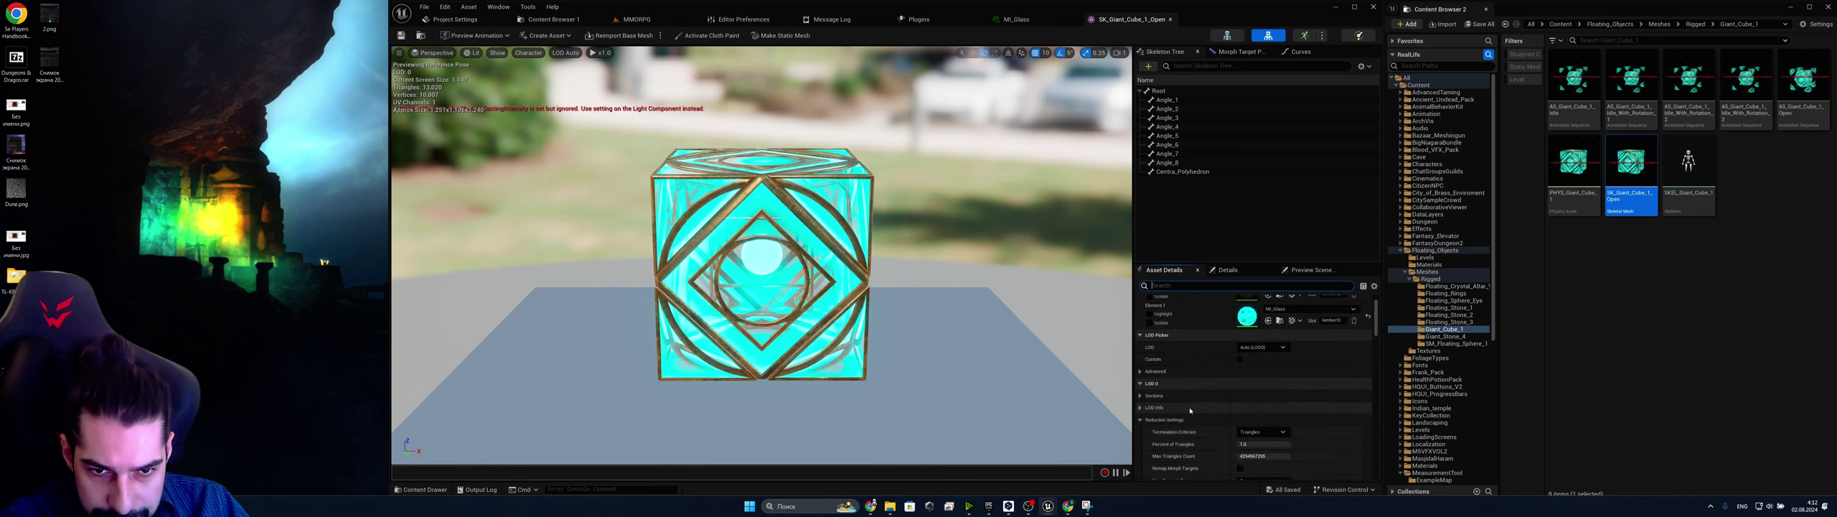
{"action": "scroll", "coordinate": [1190, 411], "scroll_direction": "down", "scroll_amount": 5}
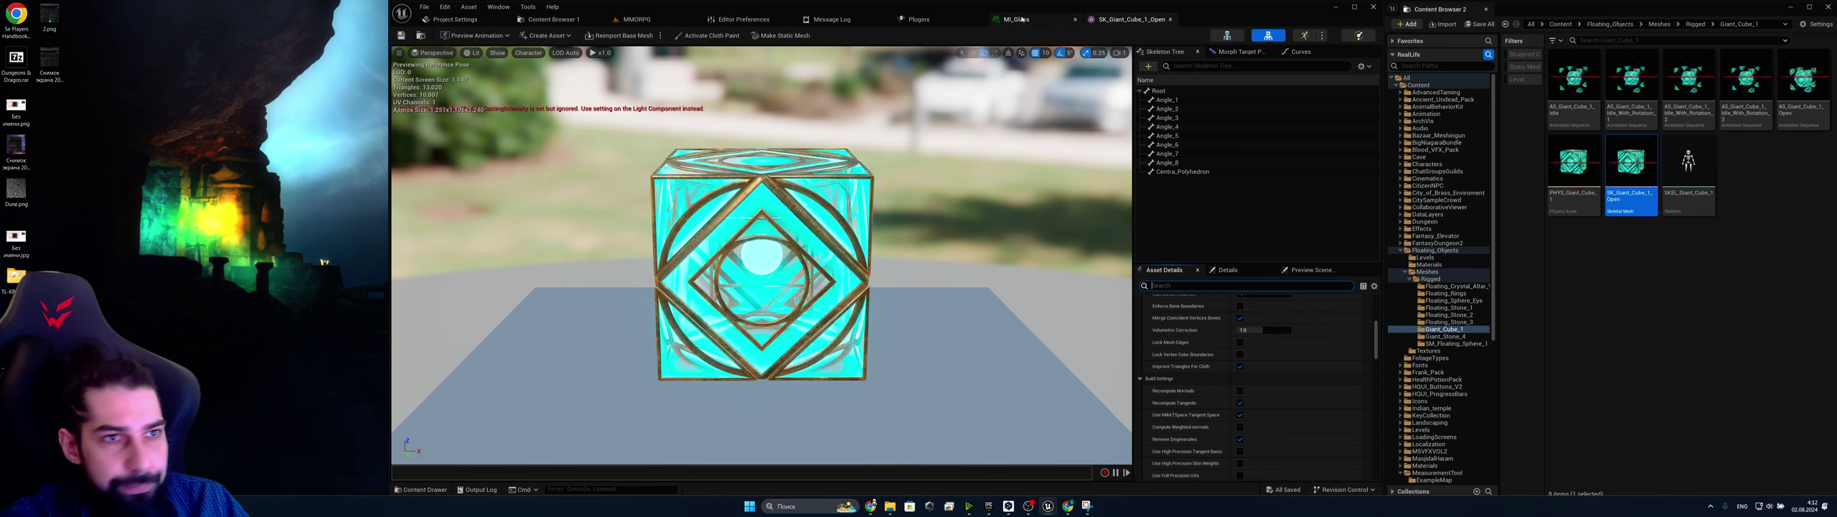
Return to the MMORPG level and look for a speed setting in the details of the SM_Ganesh_Bronze12 cube
{"action": "left_click", "coordinate": [636, 20]}
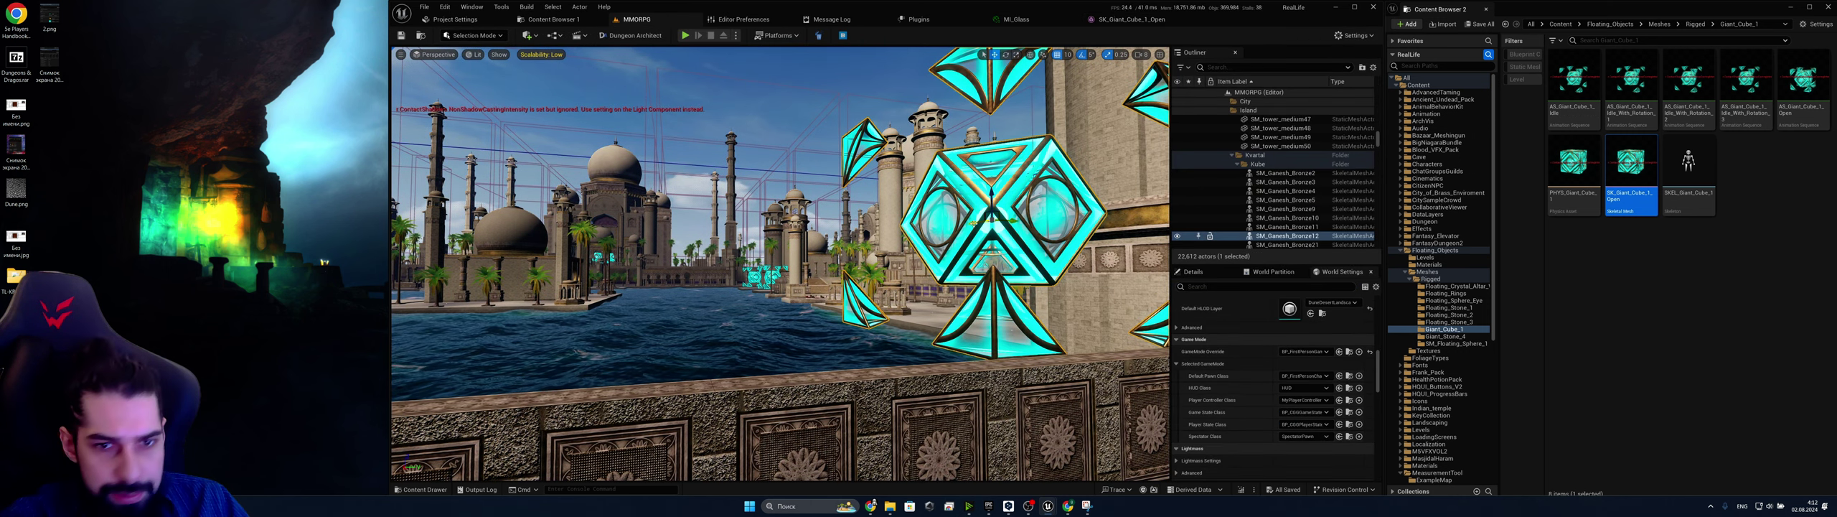
{"action": "left_click", "coordinate": [1192, 271]}
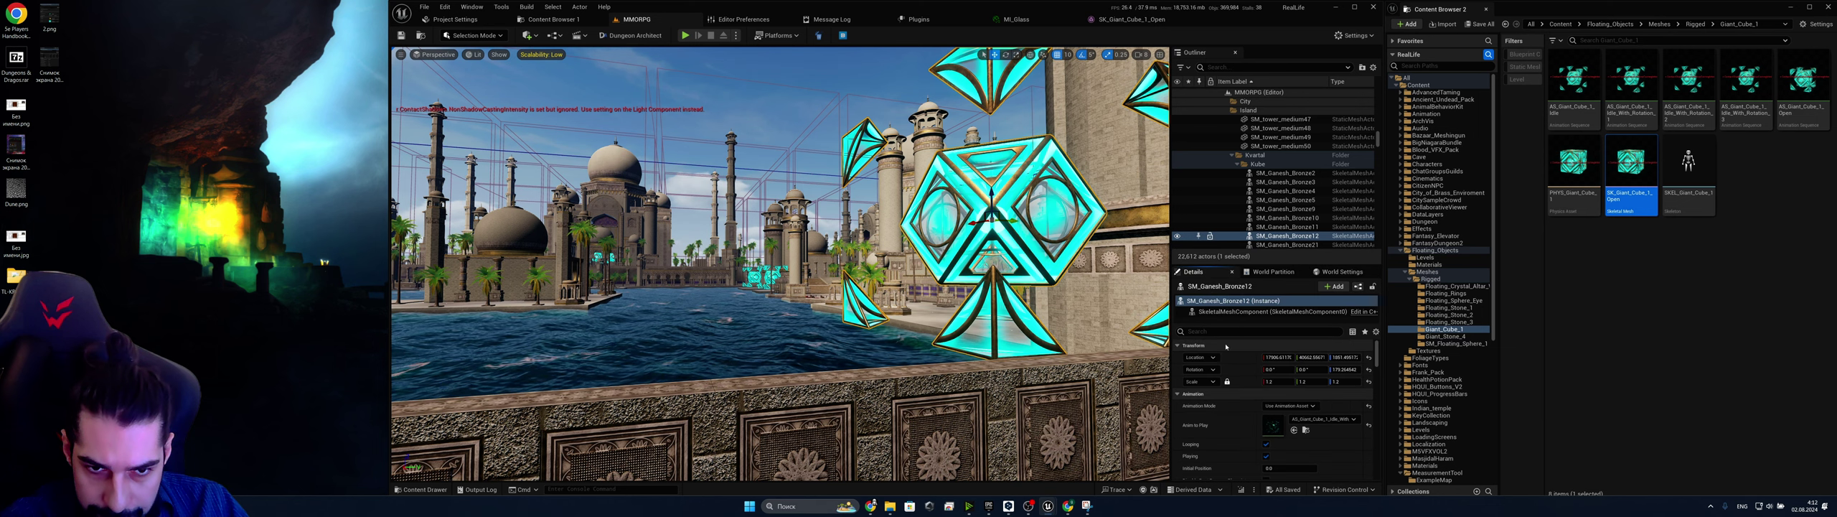
{"action": "scroll", "coordinate": [1227, 397], "scroll_direction": "down", "scroll_amount": 3}
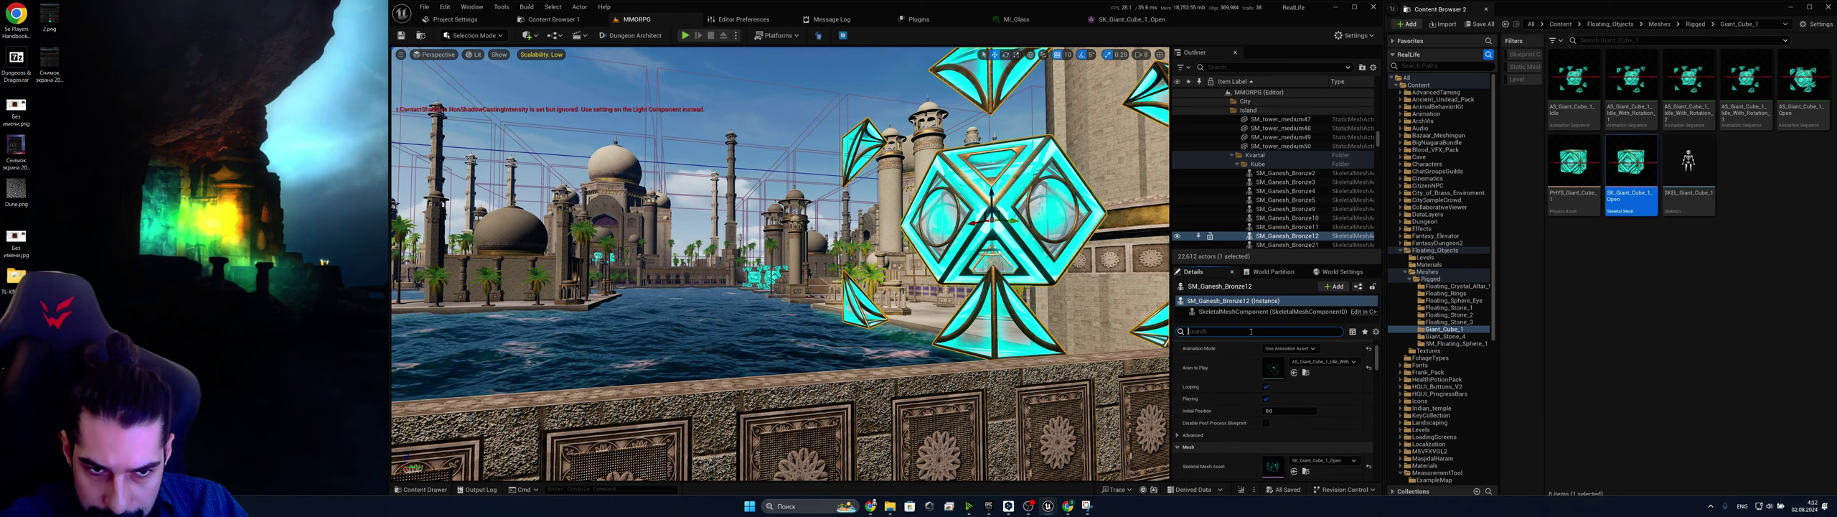
{"action": "type", "text": "spee"}
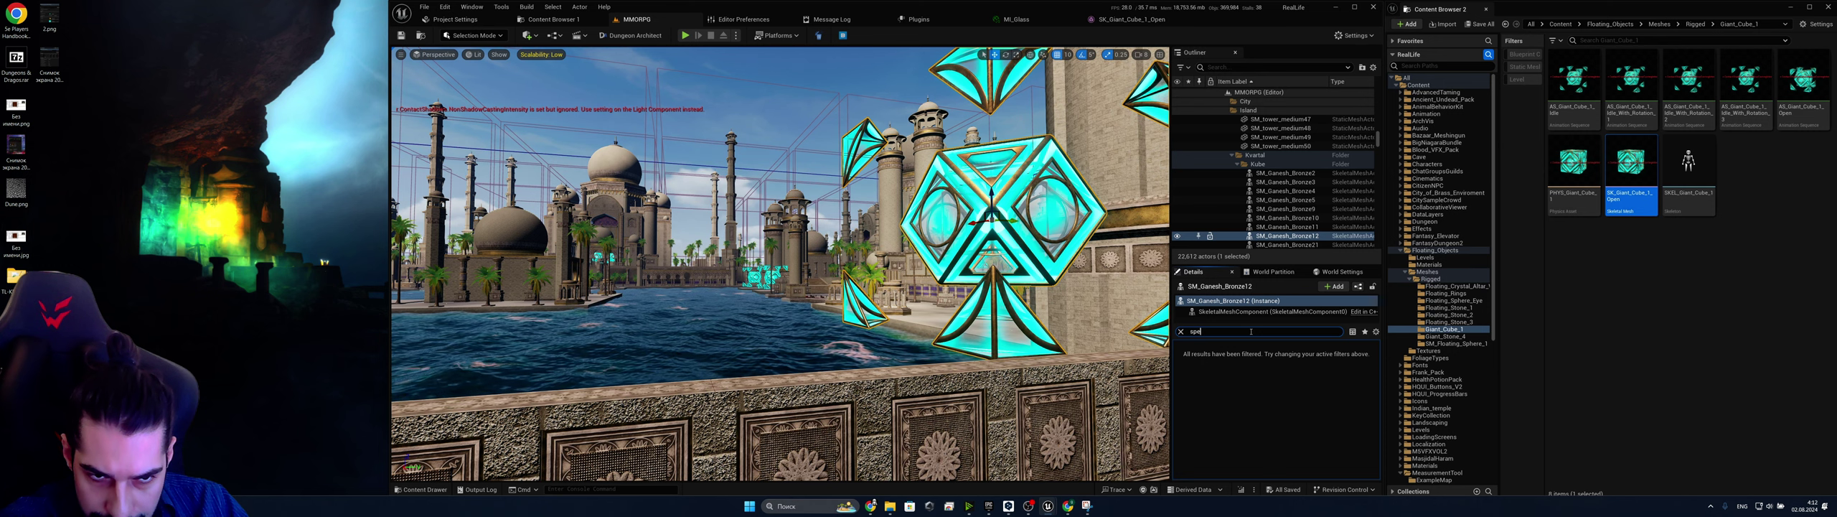
{"action": "key", "text": "BackSpace"}
{"action": "key", "text": "BackSpace"}
{"action": "key", "text": "BackSpace"}
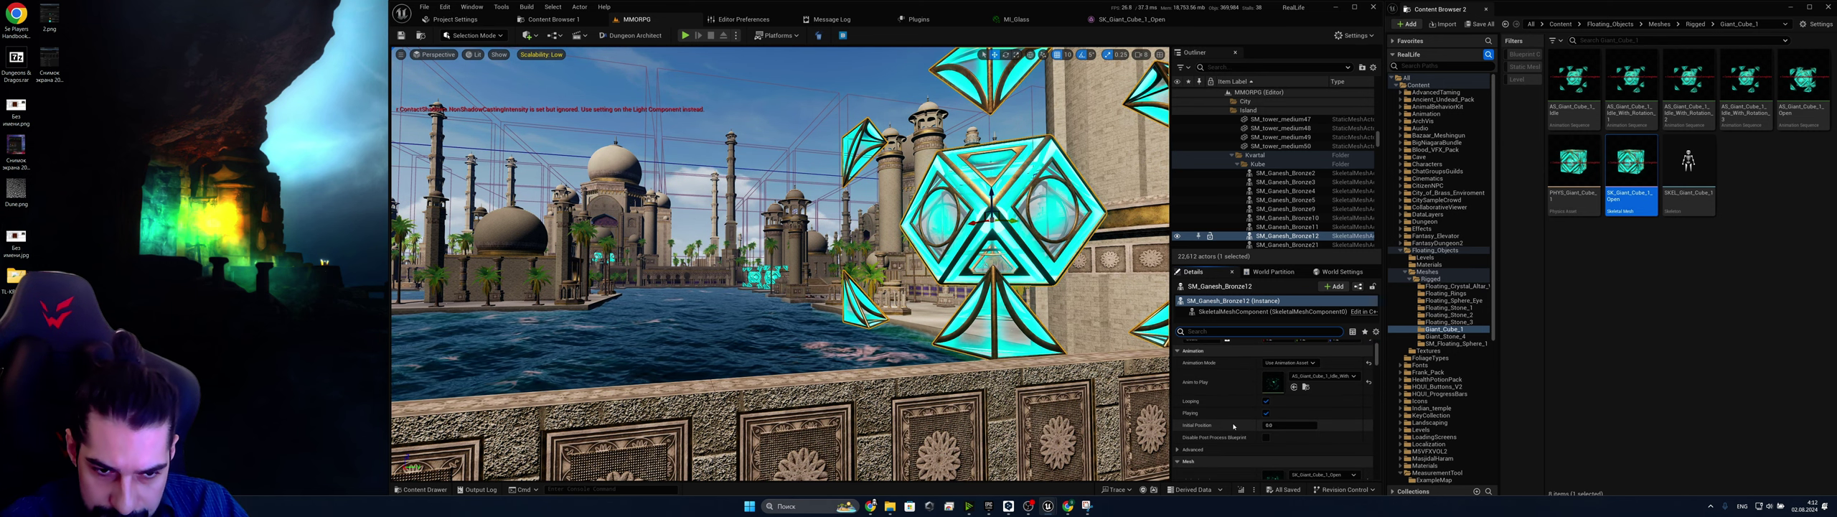
{"action": "scroll", "coordinate": [1233, 426], "scroll_direction": "down", "scroll_amount": 5}
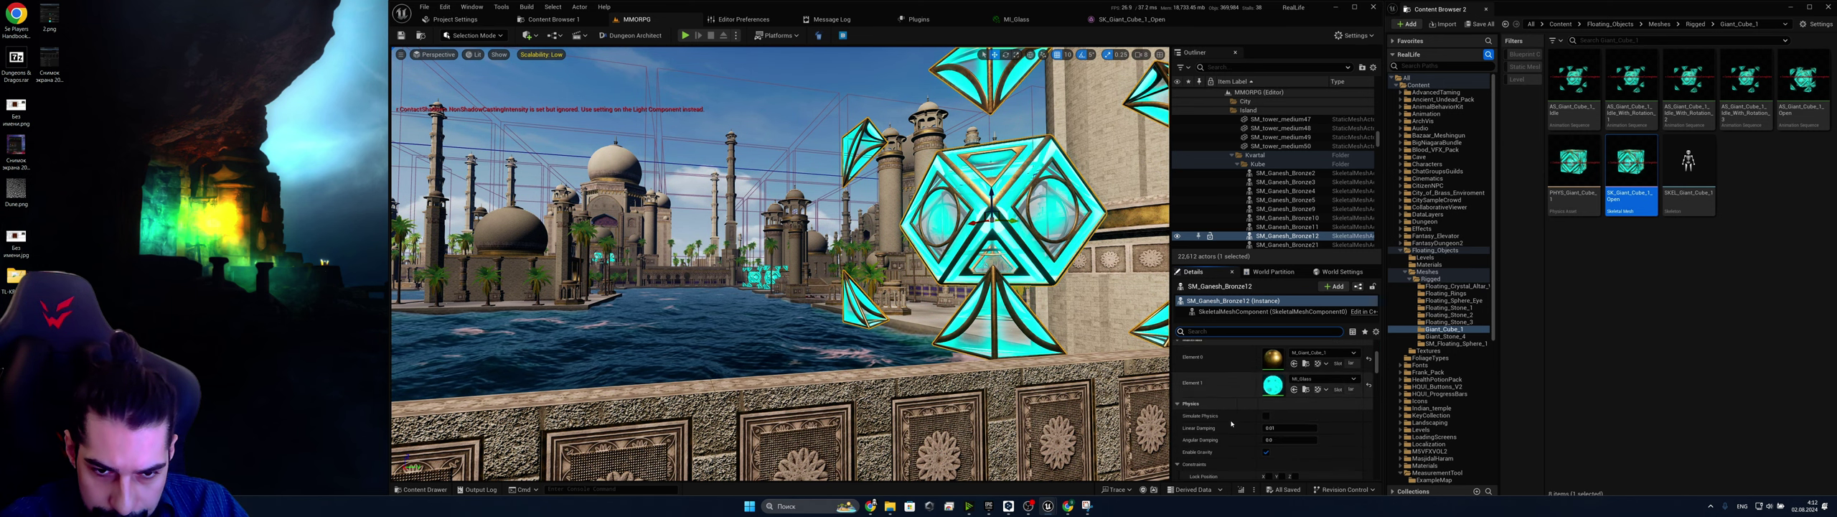
{"action": "scroll", "coordinate": [1231, 423], "scroll_direction": "down", "scroll_amount": 1}
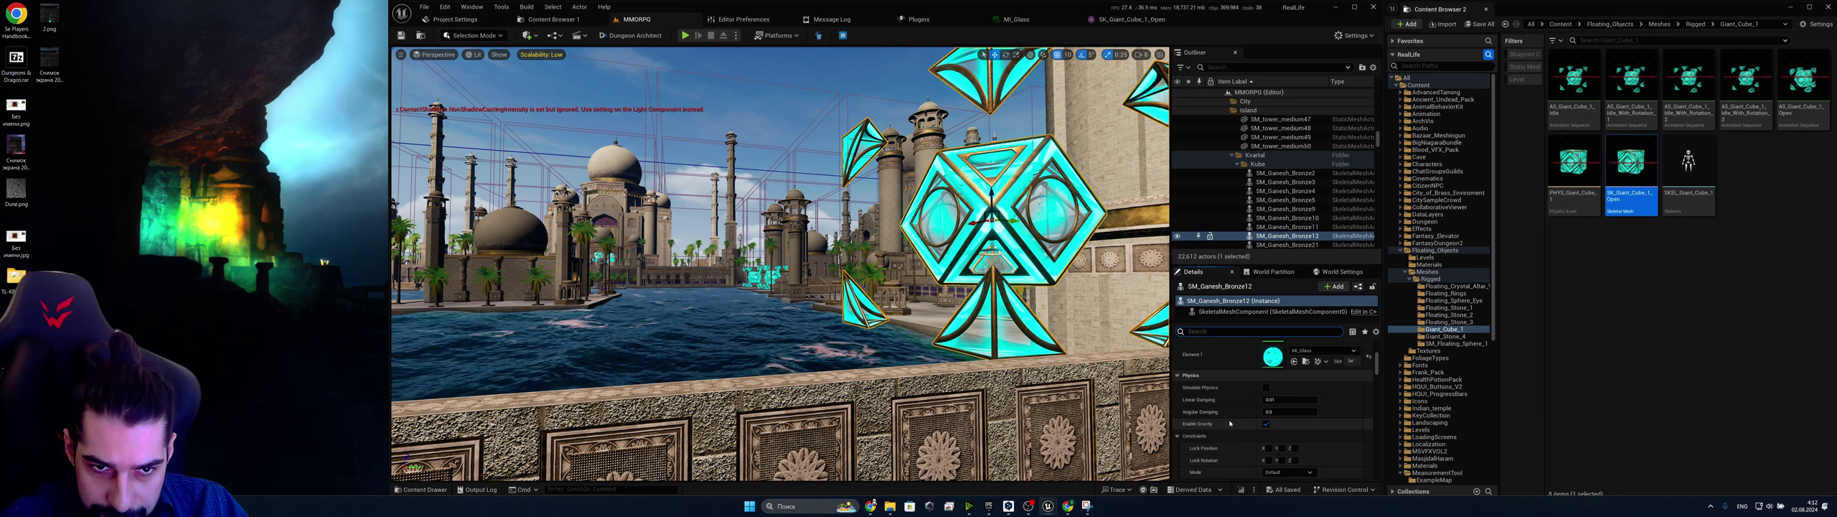
Check the animation settings of the SM_Ganesh_Bronze12 cube's SkeletalMeshComponent and return to the actor's own details
{"action": "left_click", "coordinate": [1253, 312]}
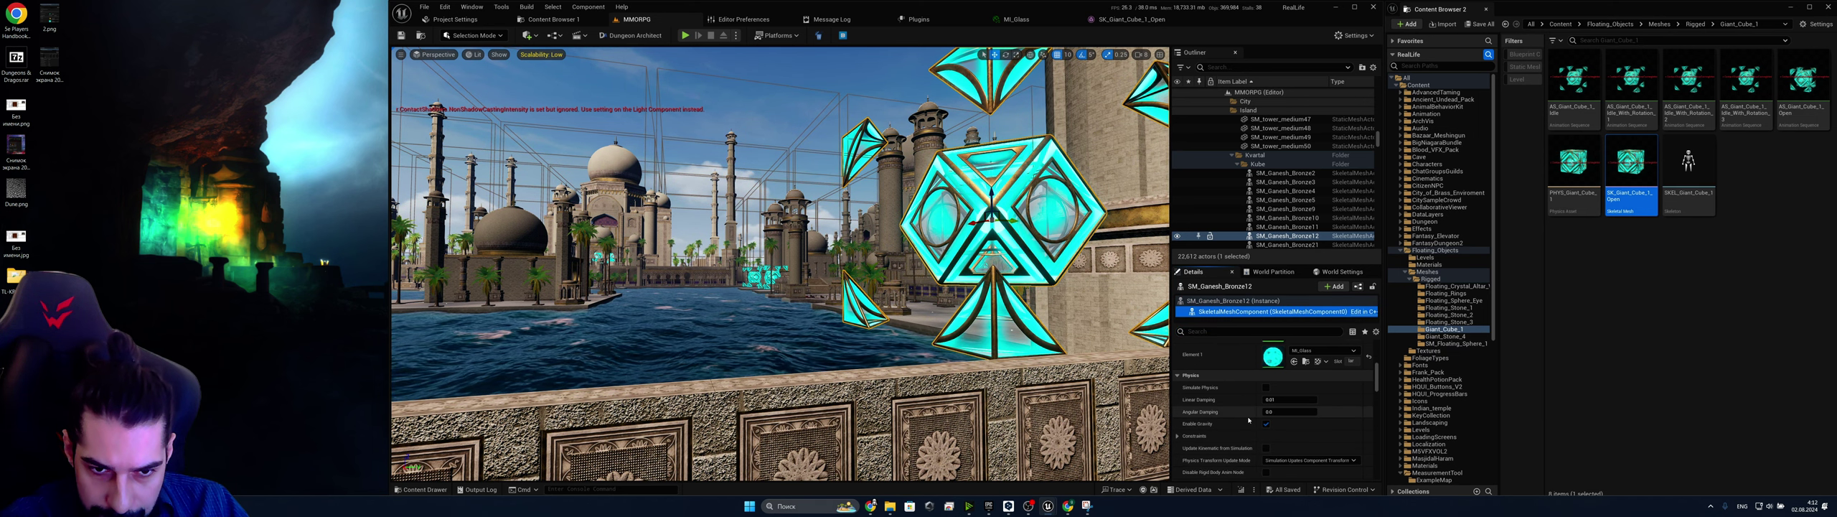
{"action": "scroll", "coordinate": [1226, 369], "scroll_direction": "up", "scroll_amount": 4}
{"action": "scroll", "coordinate": [1226, 369], "scroll_direction": "up", "scroll_amount": 4}
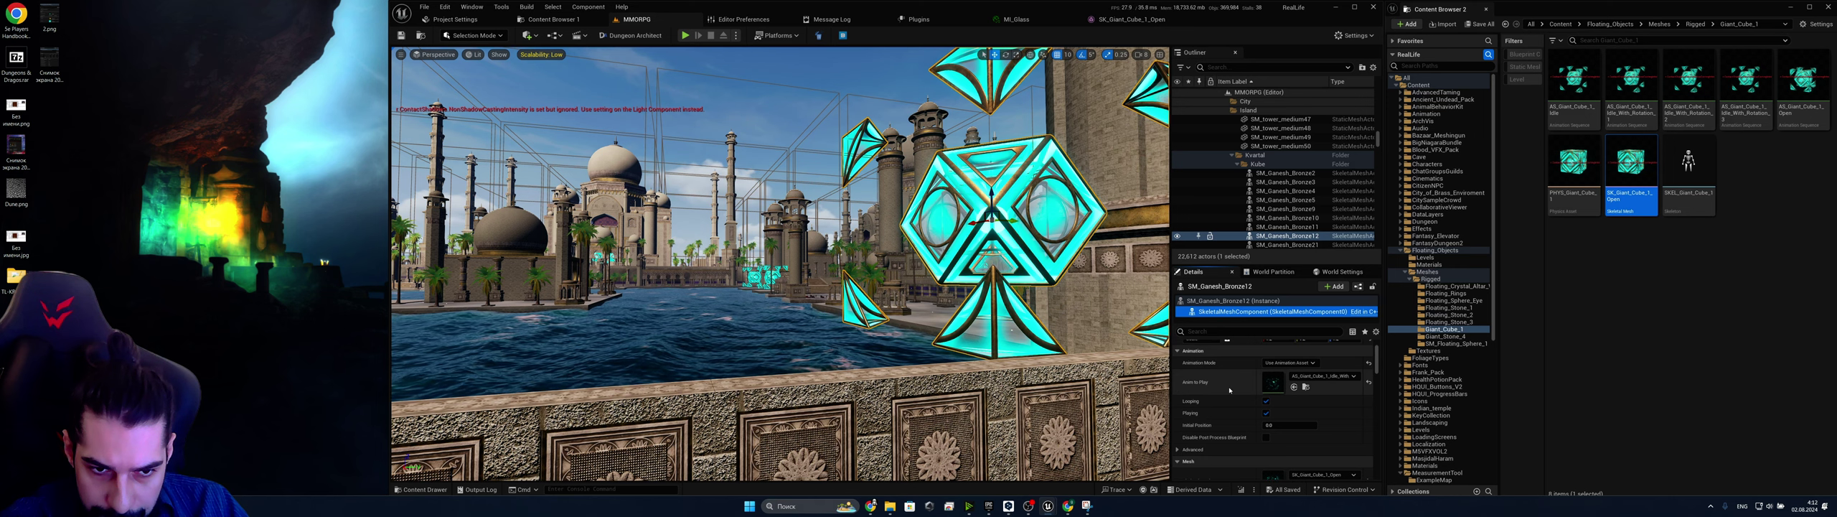
{"action": "left_click", "coordinate": [1238, 303]}
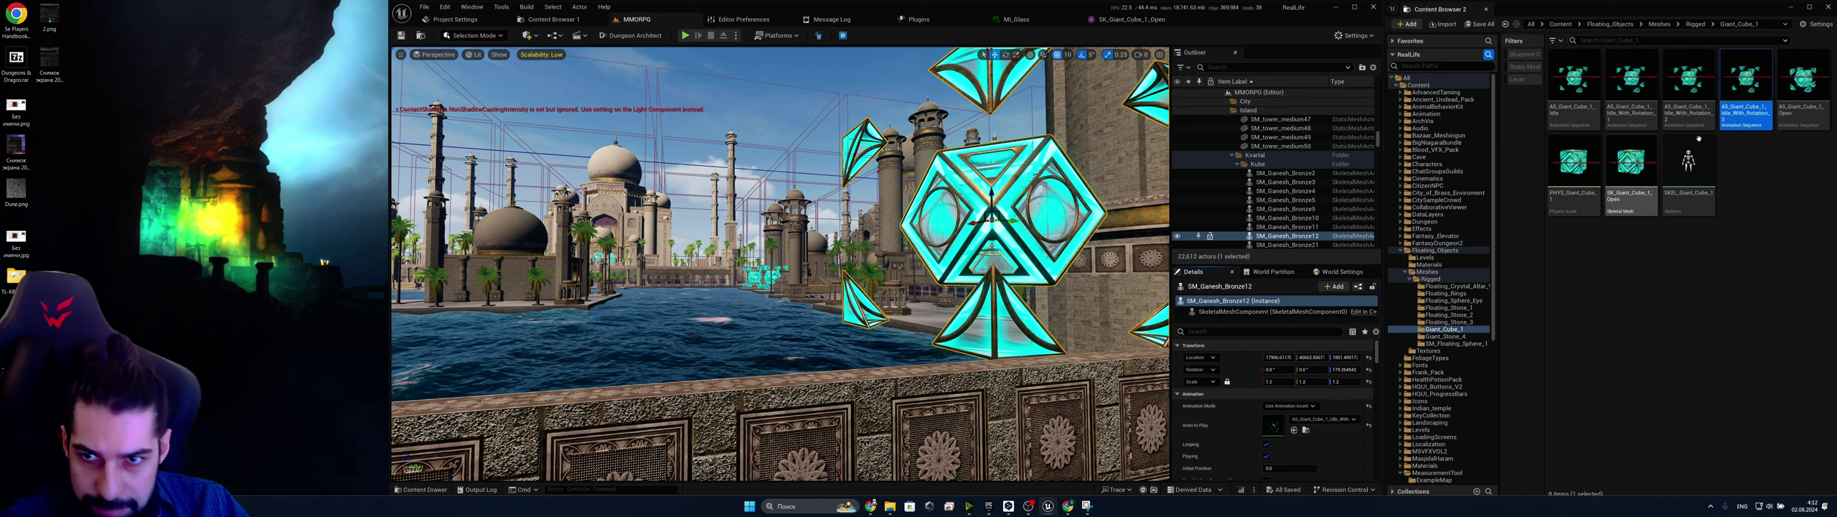
Open the selected rotating idle animation of Giant_Cube_1, lower its Rate Scale through 0.5 and 0.2 to 0.1, and save it
{"action": "left_click", "coordinate": [1757, 104]}
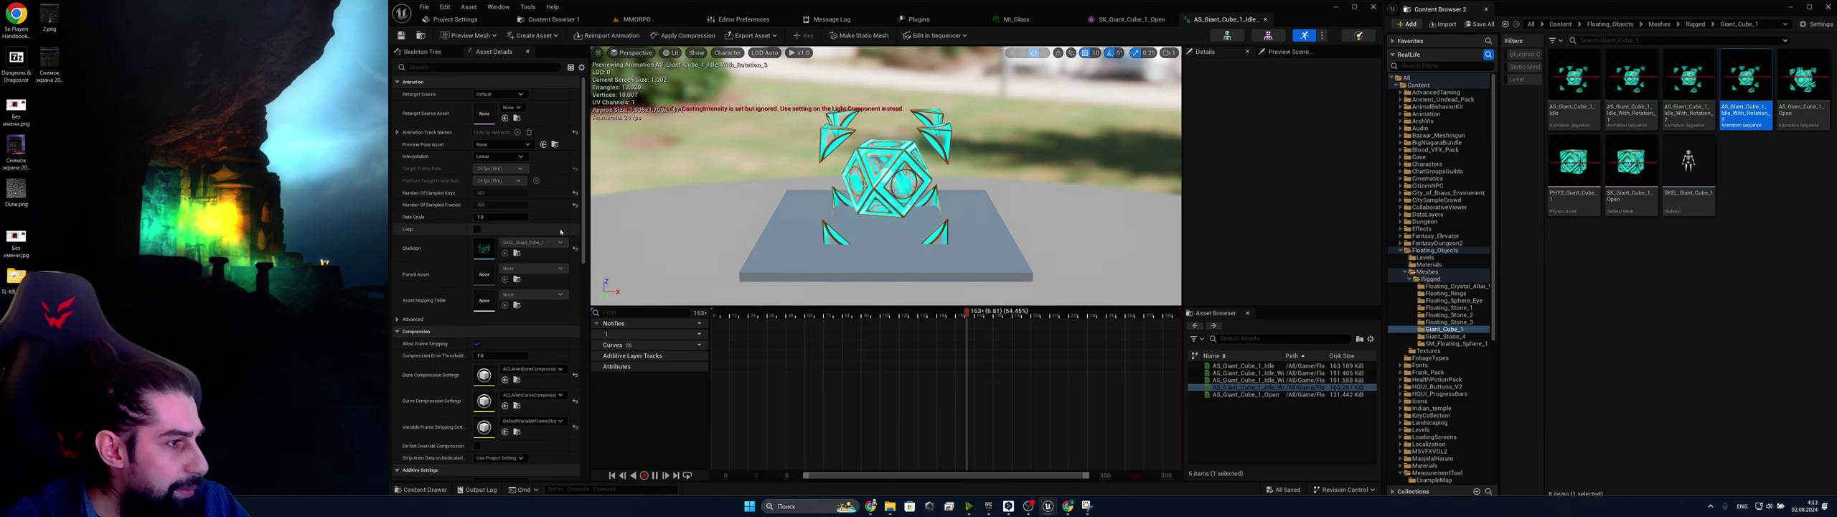
{"action": "left_click", "coordinate": [496, 217]}
{"action": "type", "text": "0"}
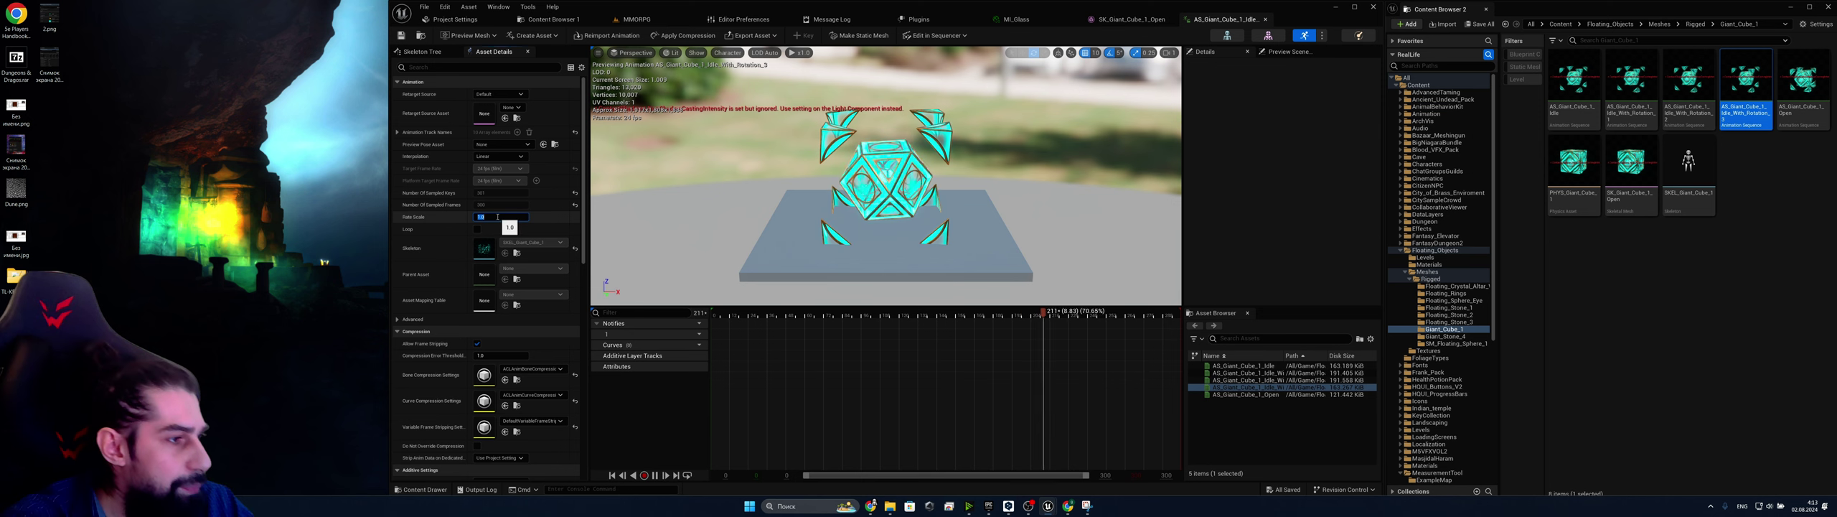
{"action": "type", "text": ".5"}
{"action": "key", "text": "Return"}
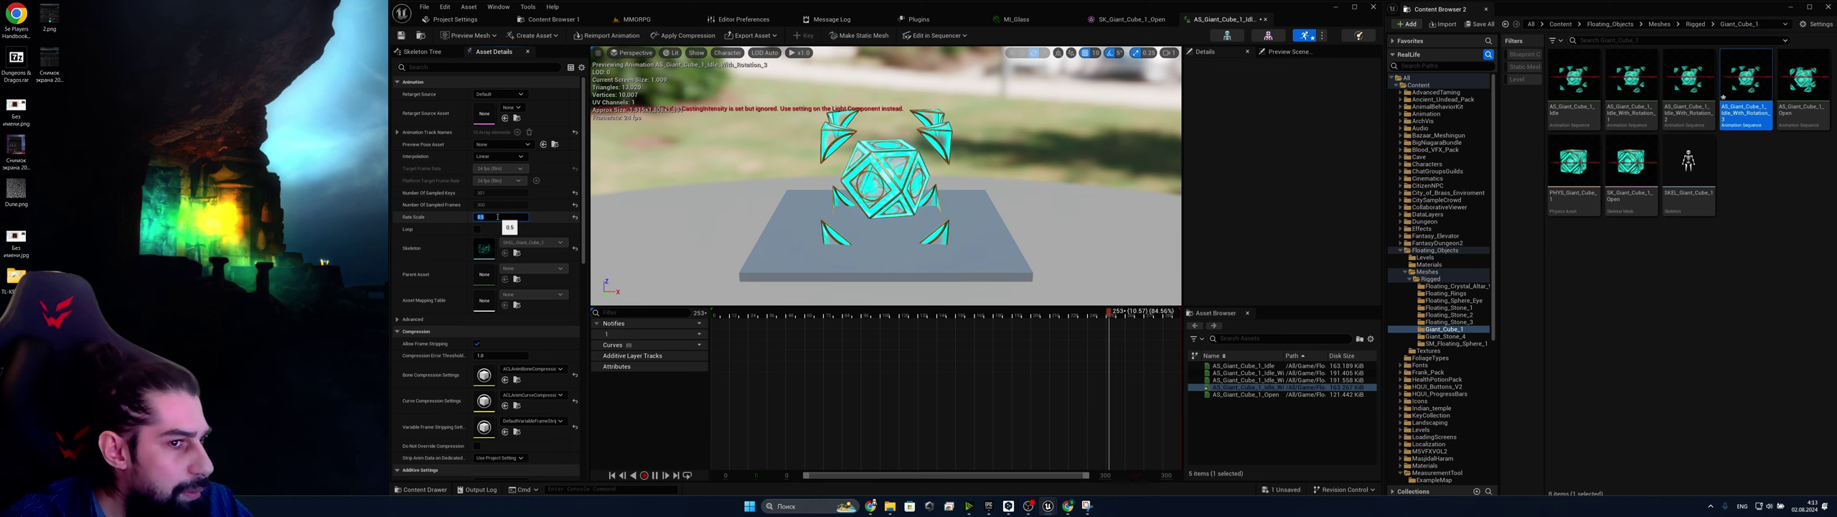
{"action": "key", "text": "BackSpace"}
{"action": "type", "text": "2"}
{"action": "key", "text": "Return"}
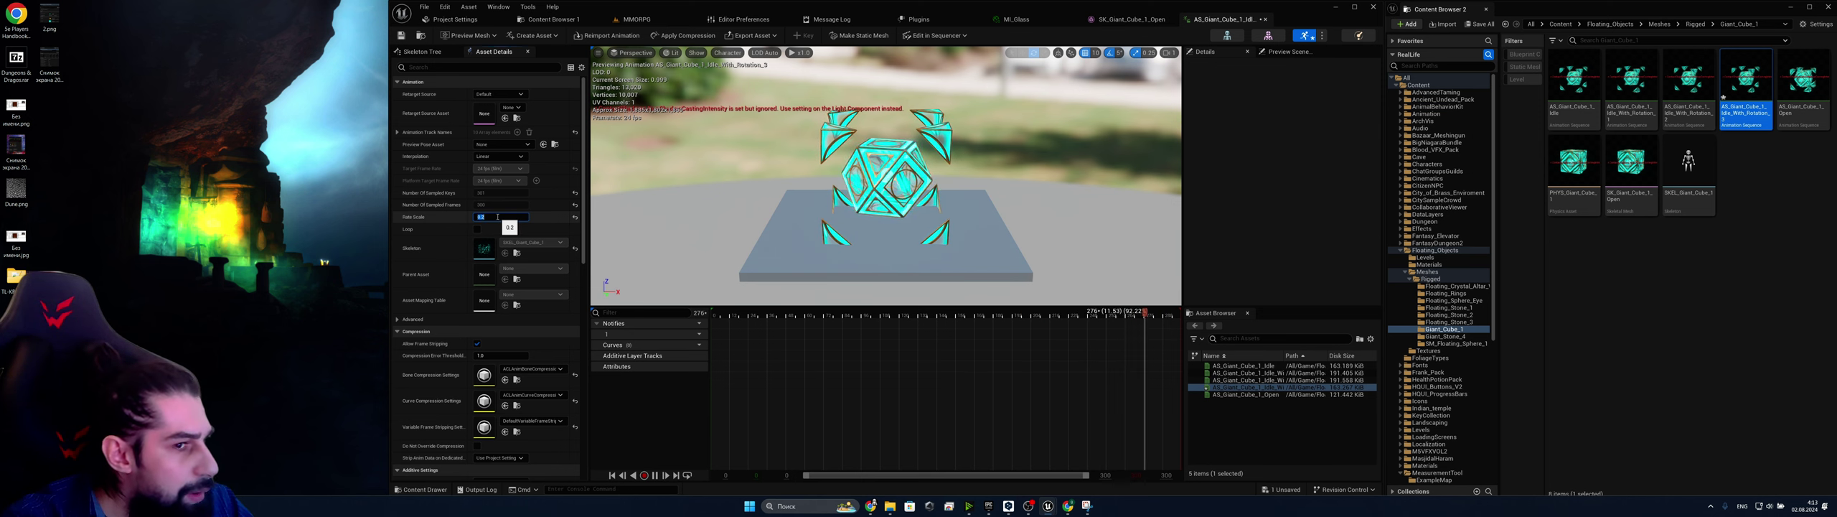
{"action": "key", "text": "BackSpace"}
{"action": "type", "text": "1"}
{"action": "key", "text": "Return"}
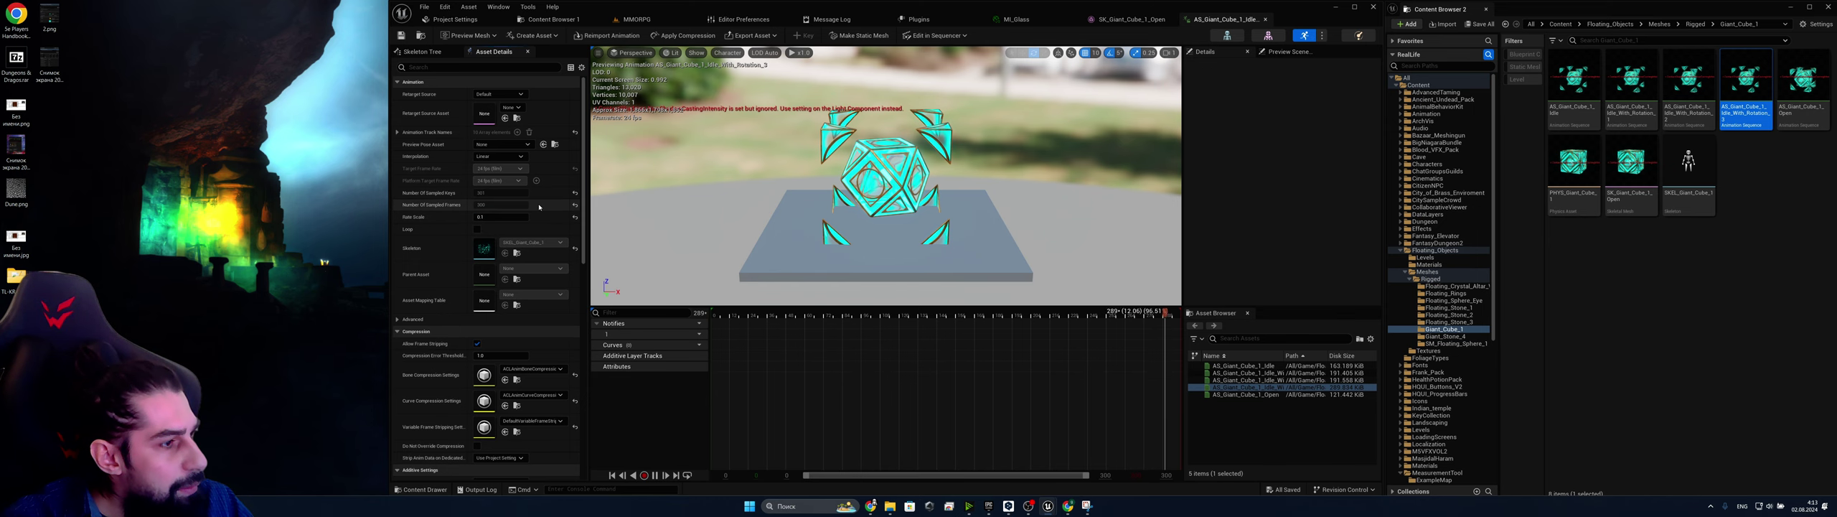
{"action": "left_click", "coordinate": [402, 36]}
Return to the MMORPG level, deselect the cube, and start a playtest by the stone wall near the giant cubes
{"action": "left_click", "coordinate": [636, 20]}
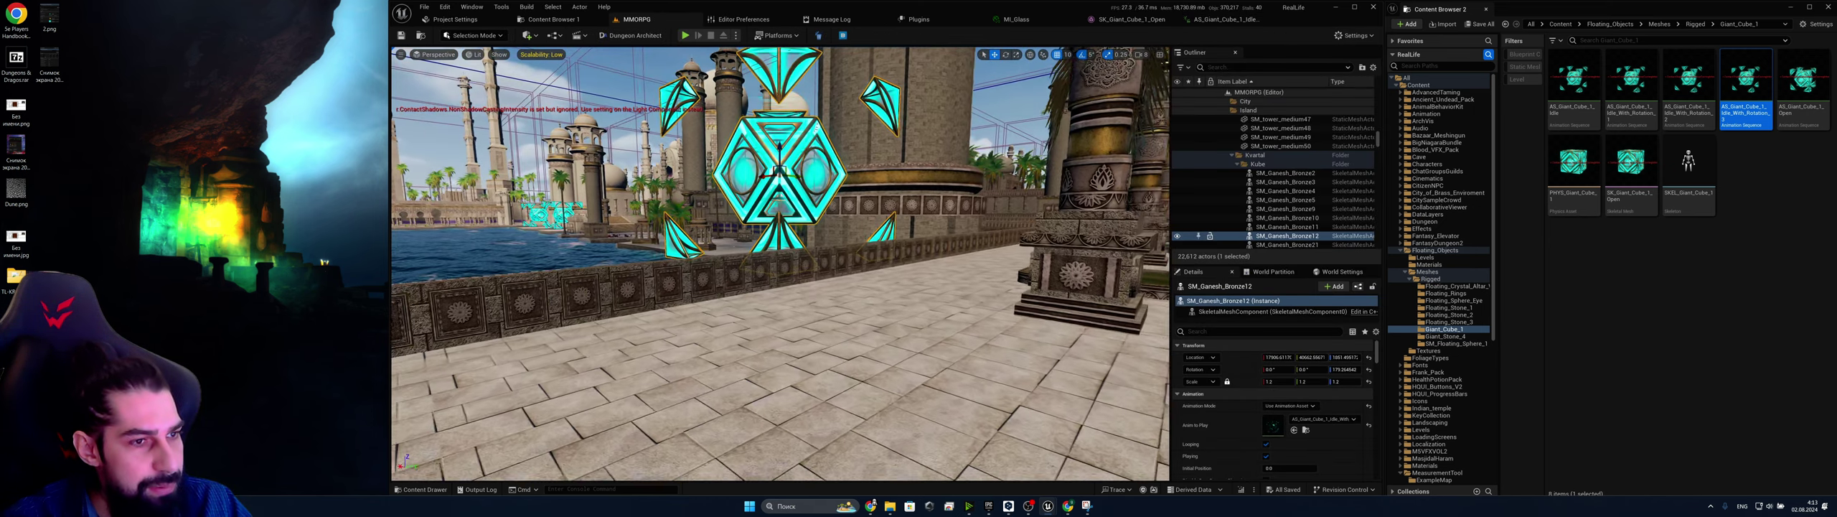
{"action": "right_click_drag", "start_coordinate": [817, 127], "coordinate": [747, 108]}
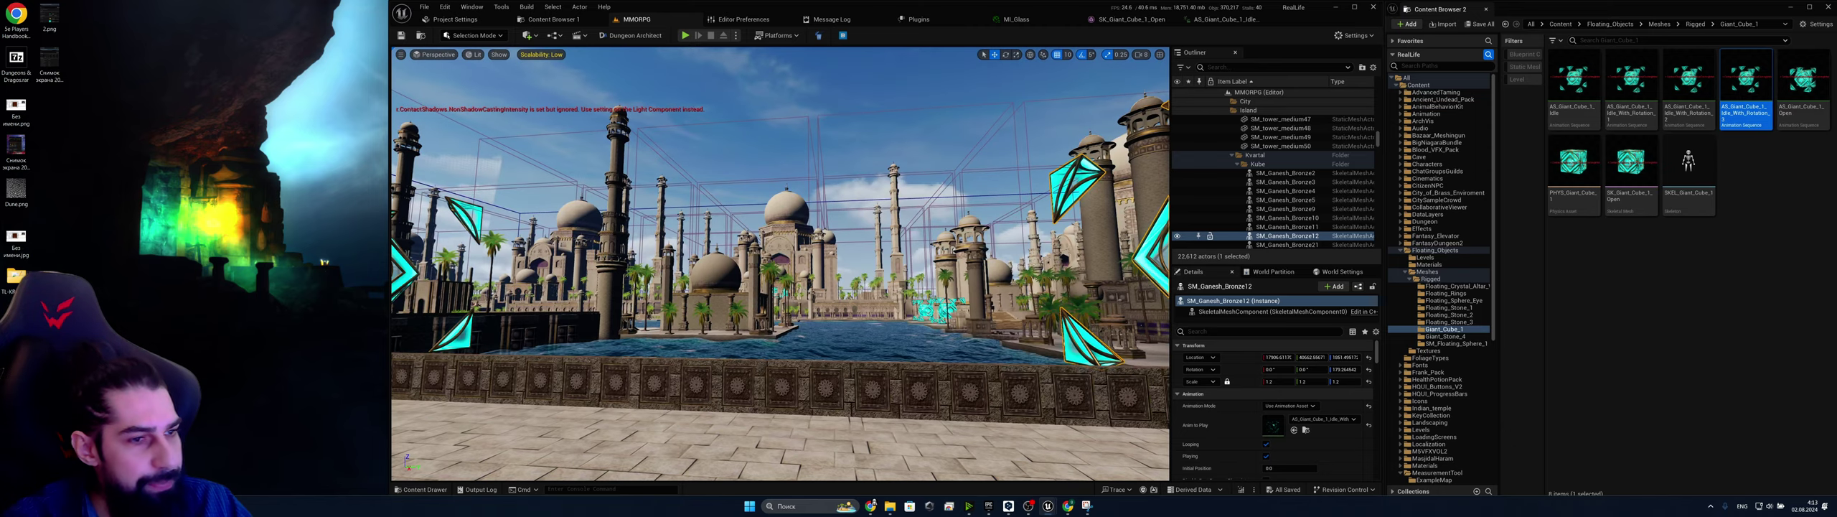
{"action": "left_click", "coordinate": [817, 127]}
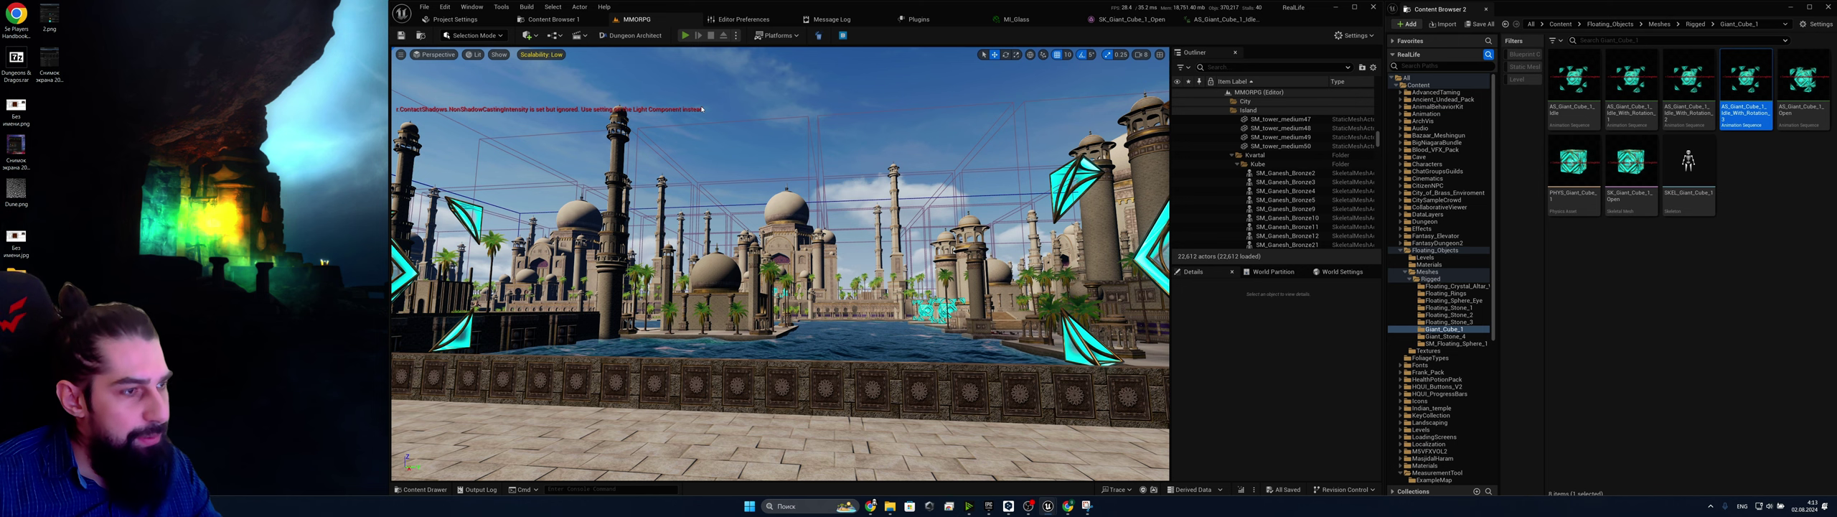
{"action": "key", "text": "alt+p"}
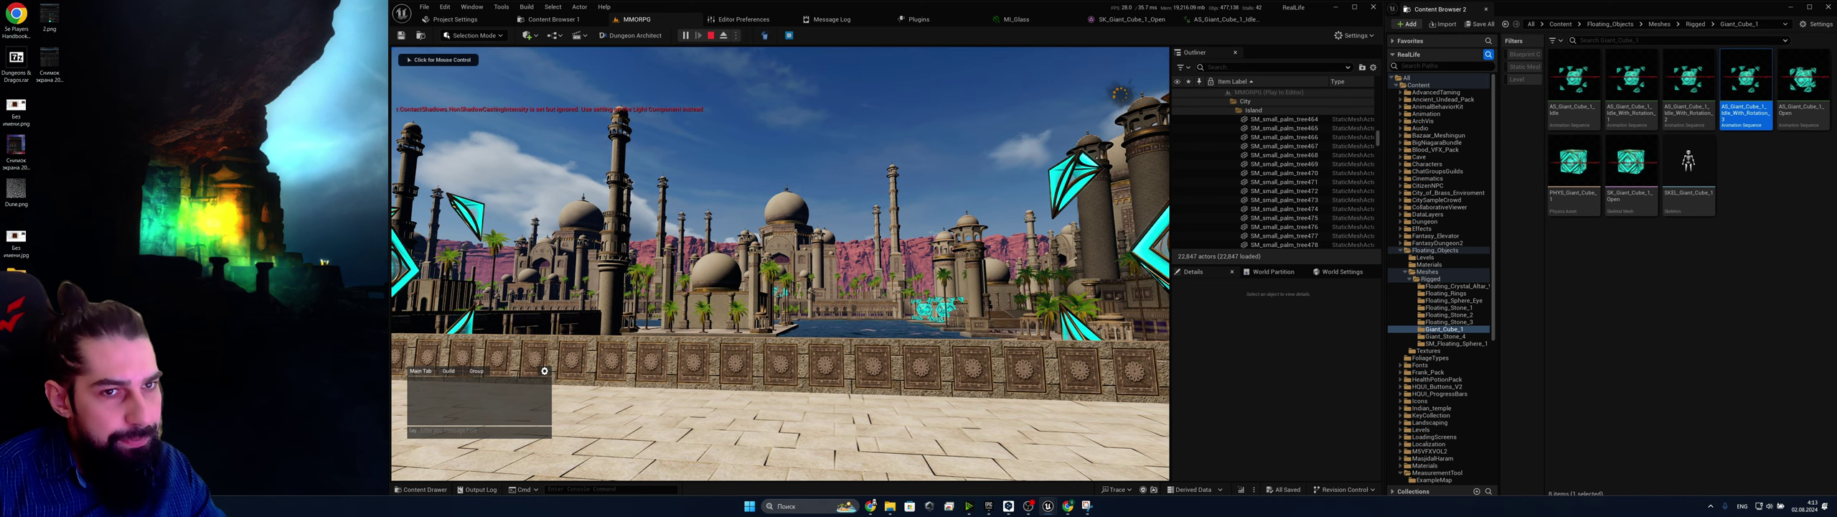
{"action": "left_click", "coordinate": [780, 263]}
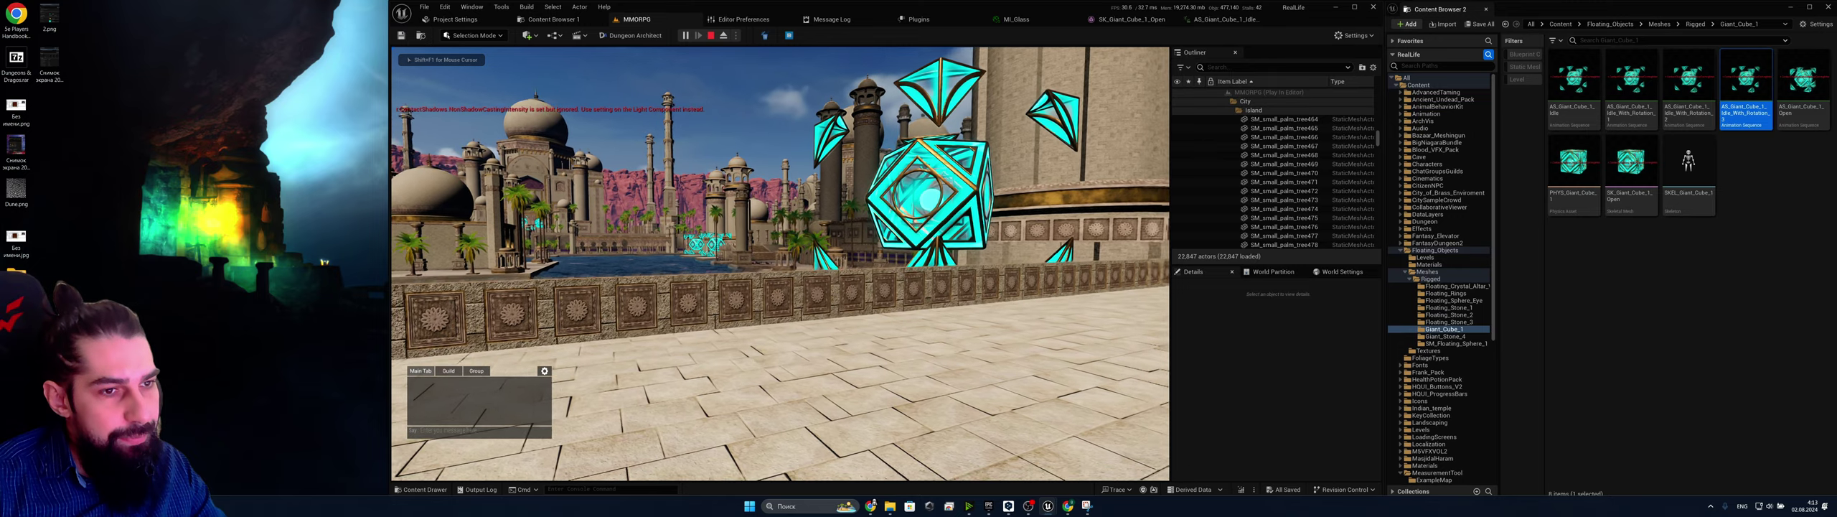
Walk along the stone wall to check the giant cubes' animation speed from several spots, end the playtest, and return to the level
{"action": "key", "text": "a"}
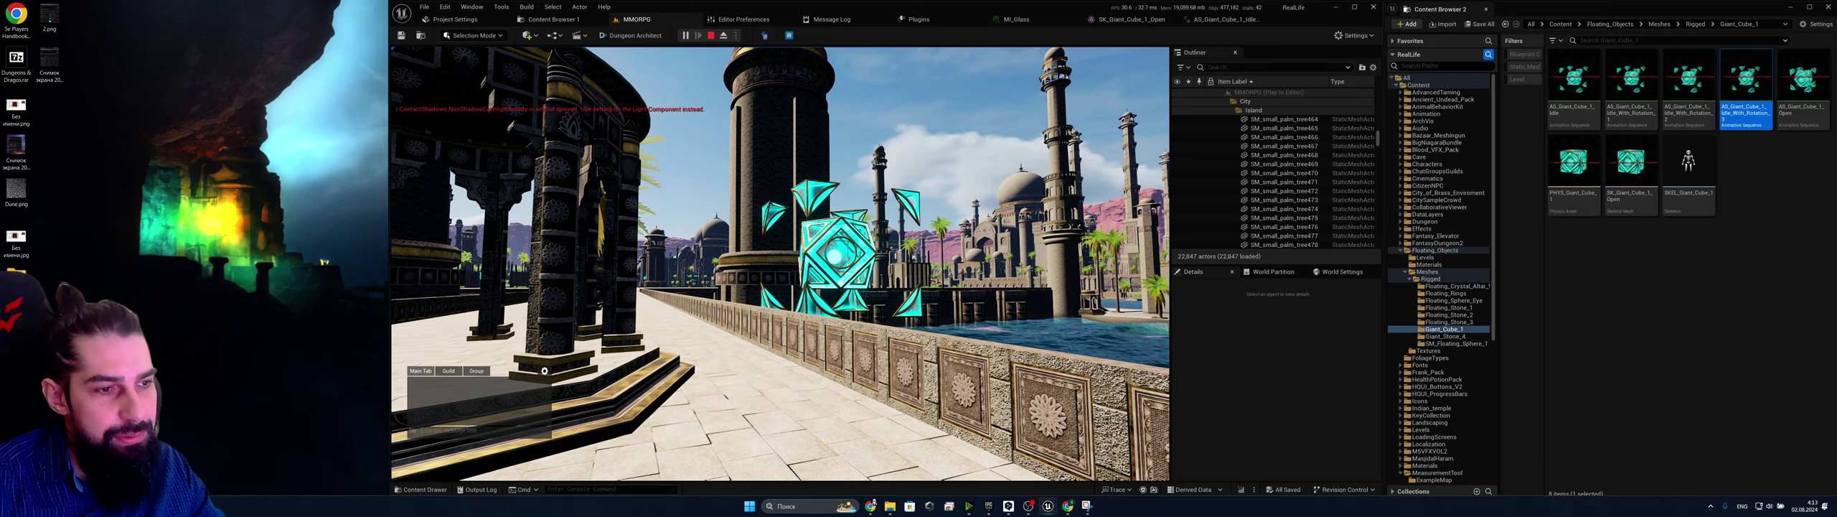
{"action": "key", "text": "w"}
{"action": "key", "text": "w"}
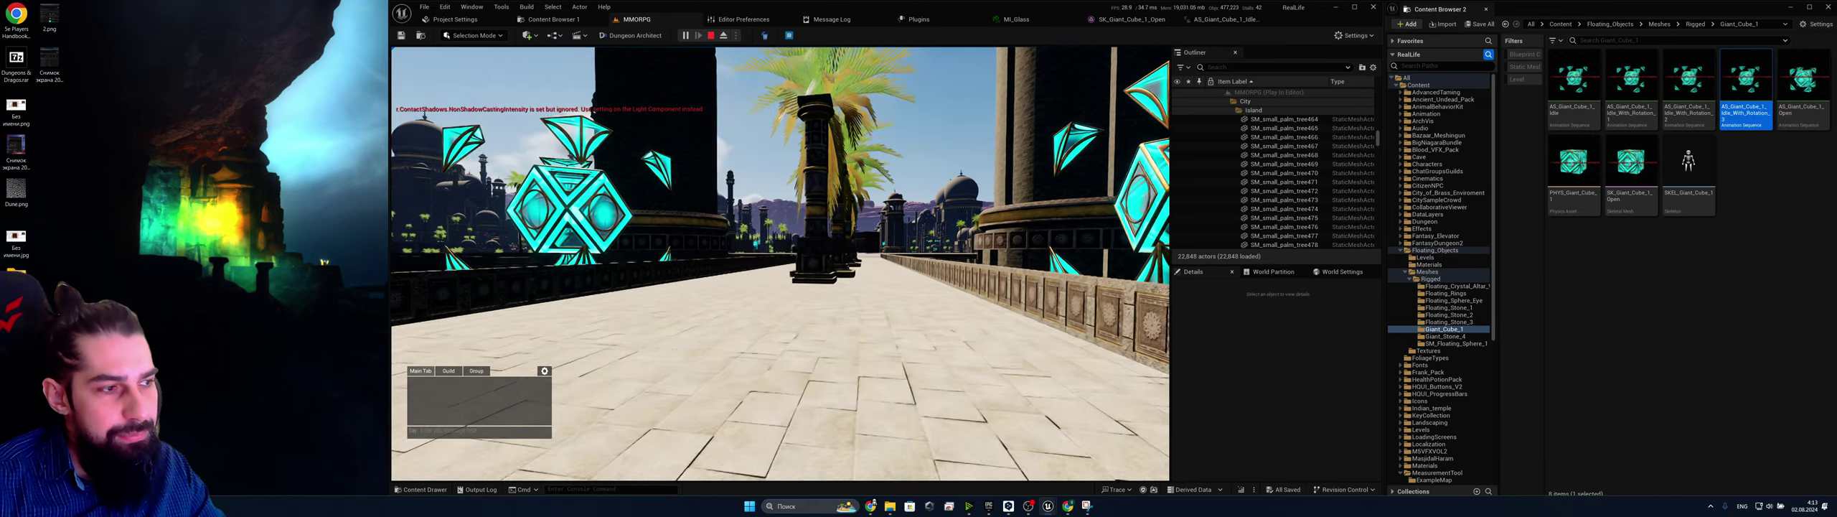
{"action": "key", "text": "w"}
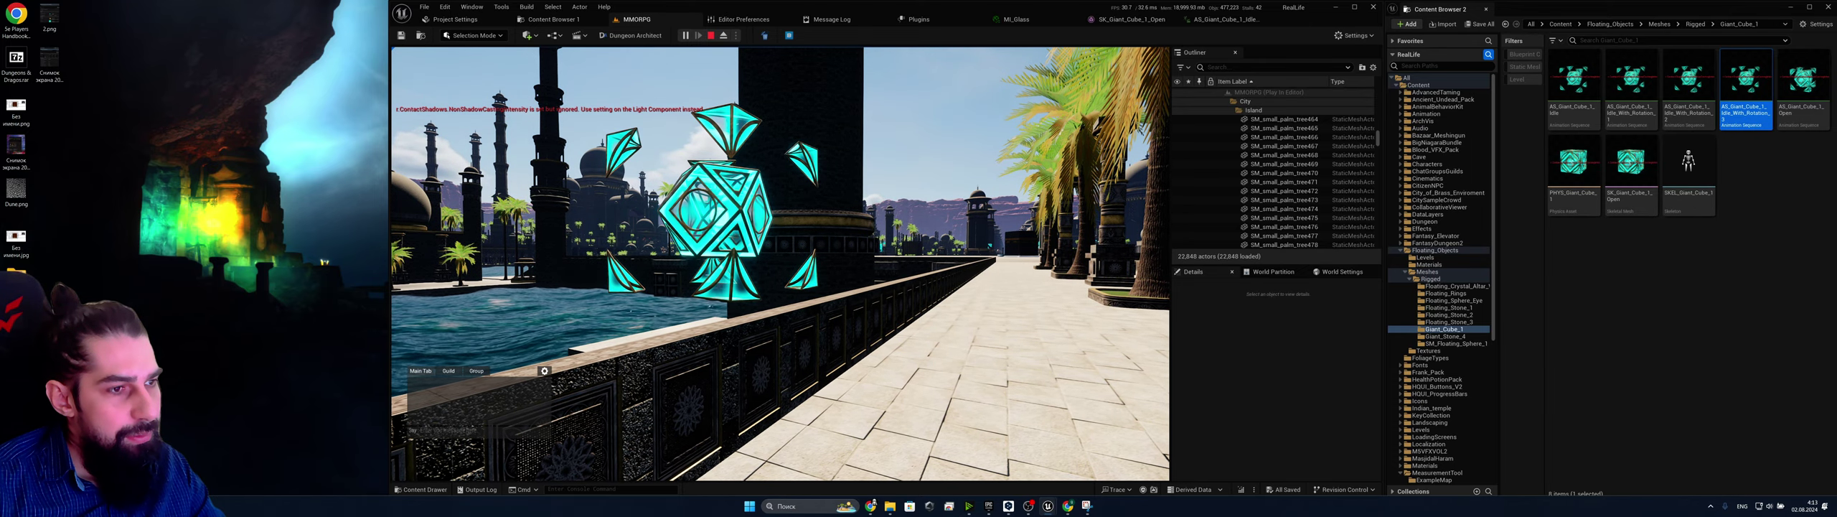
{"action": "key", "text": "w"}
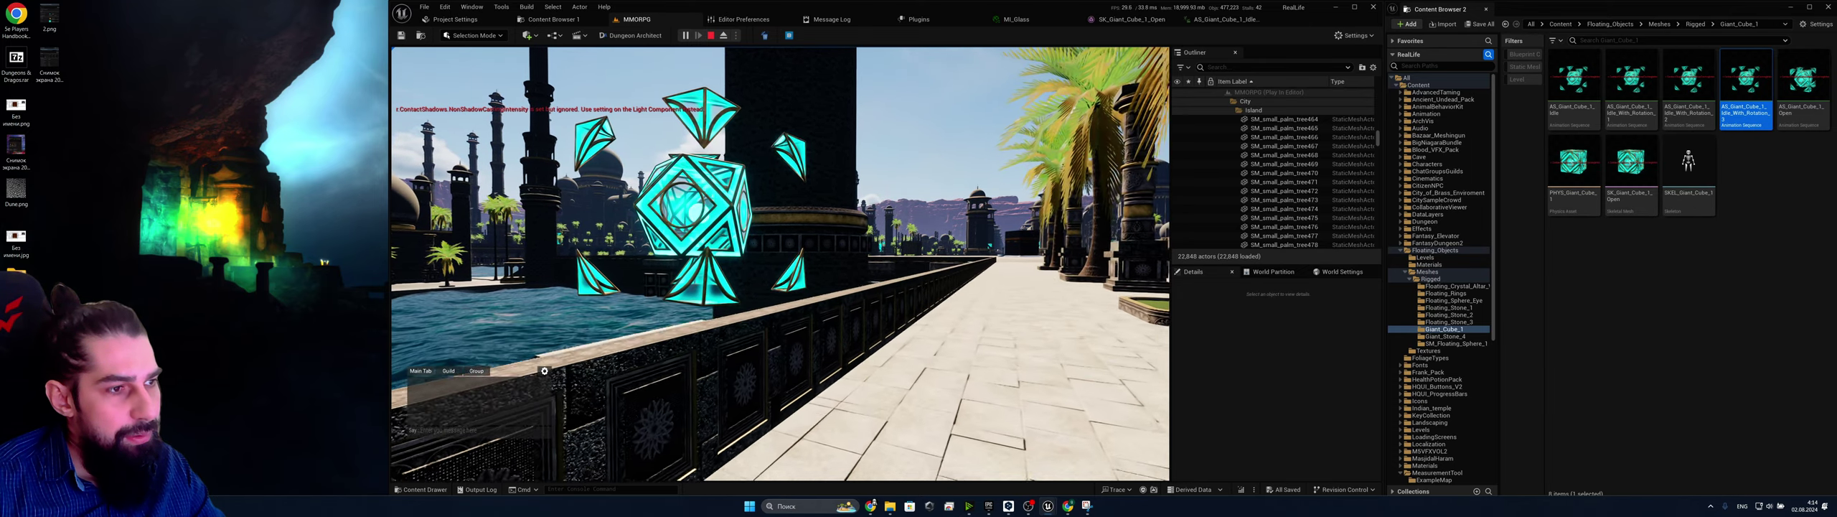
{"action": "key", "text": "w"}
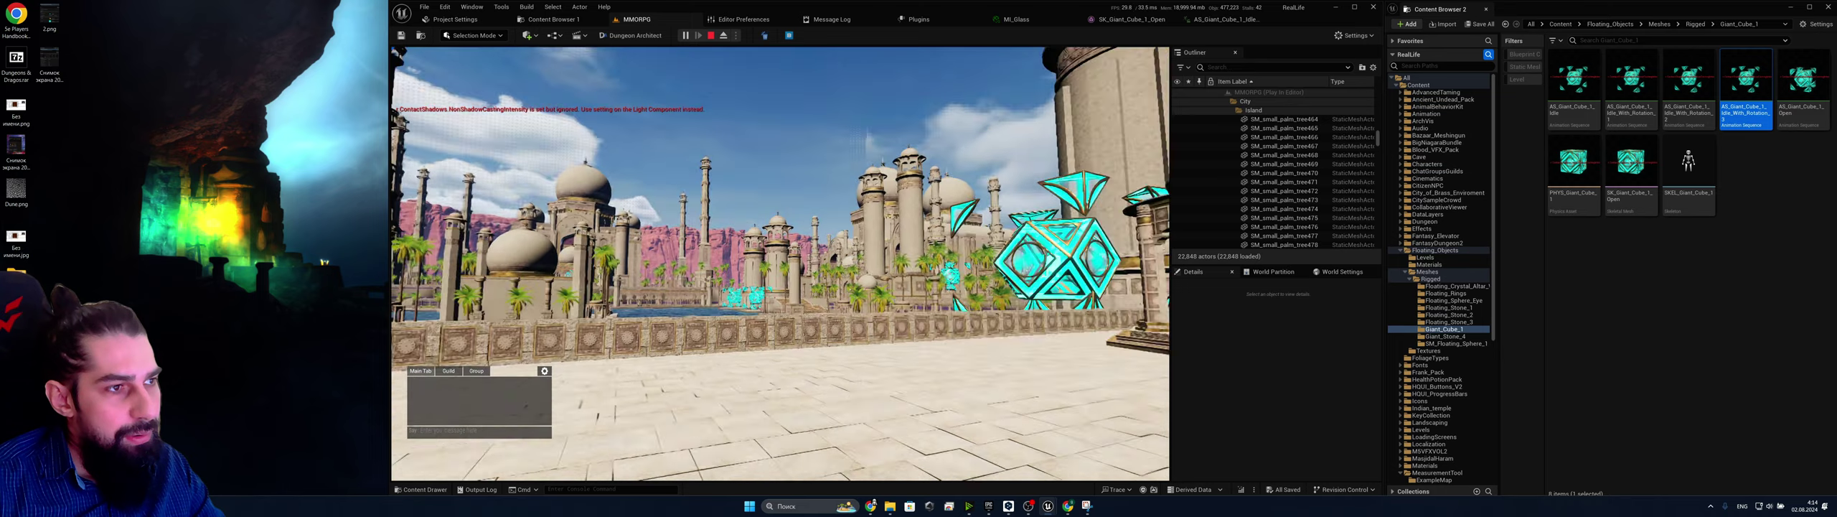
{"action": "key", "text": "w"}
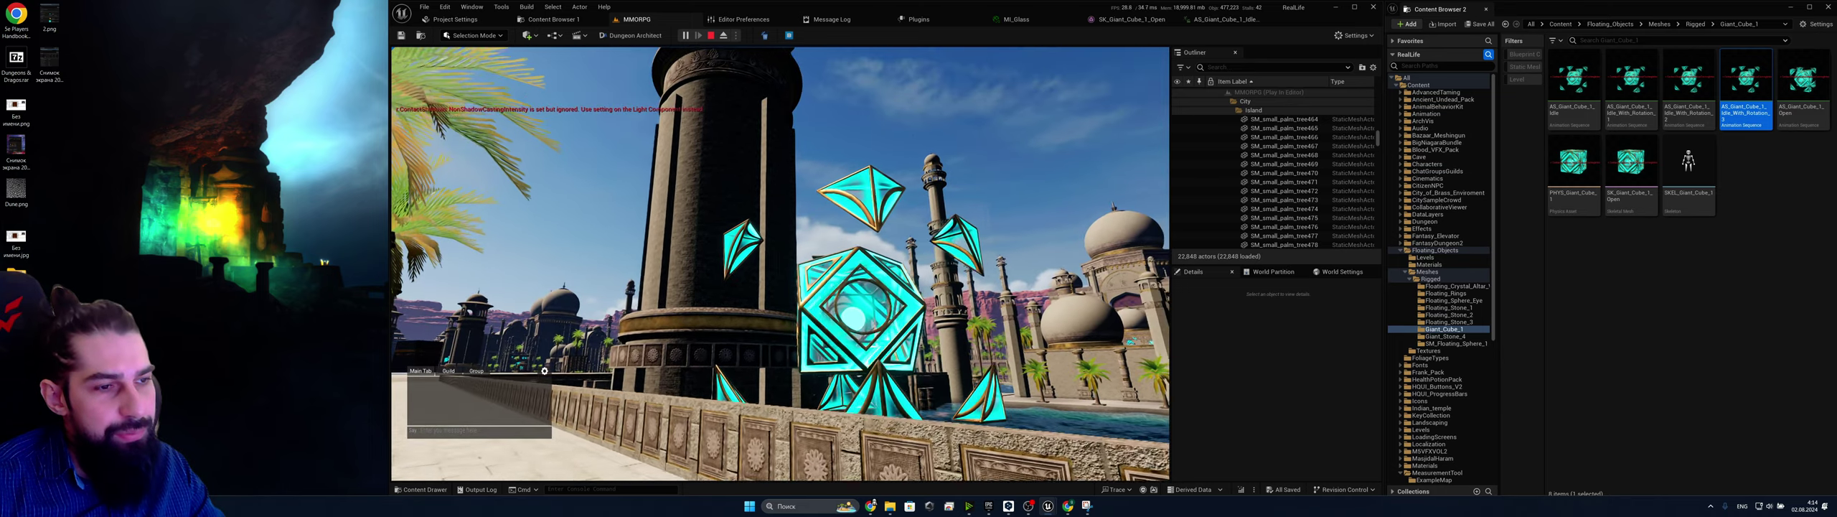
{"action": "key", "text": "w"}
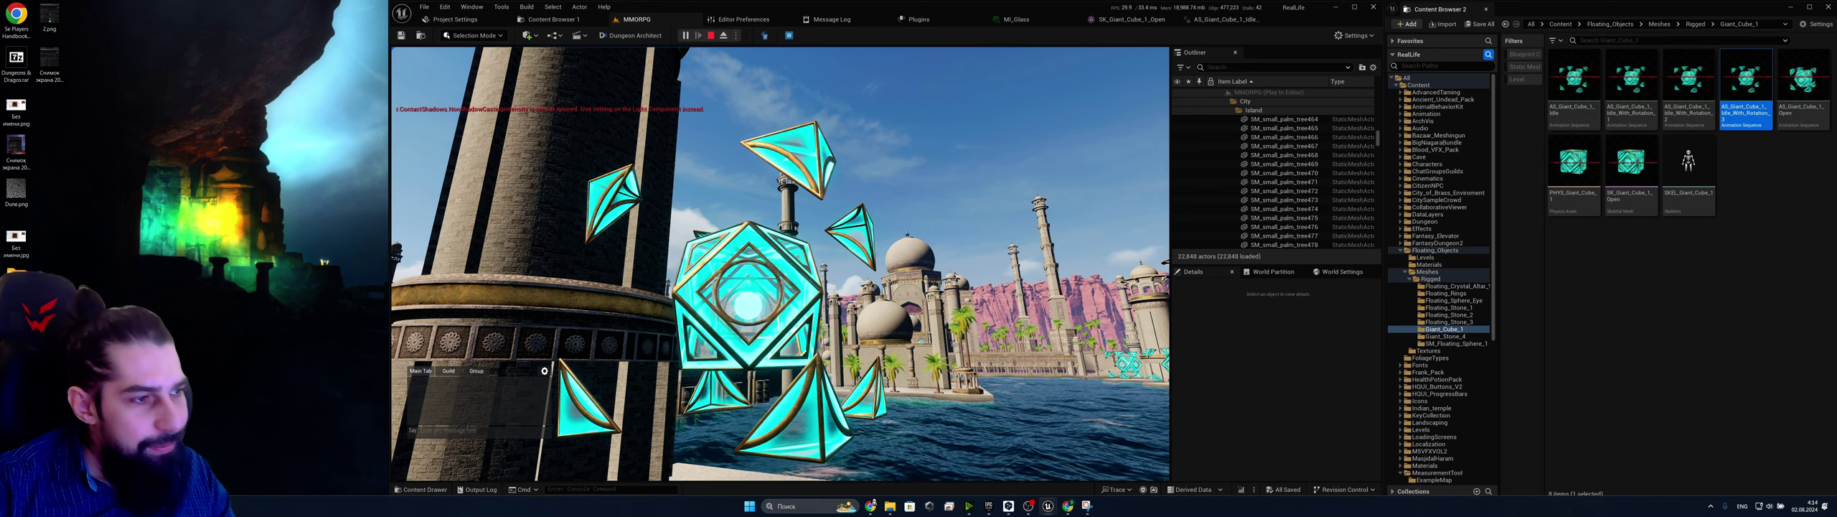
{"action": "key", "text": "Escape"}
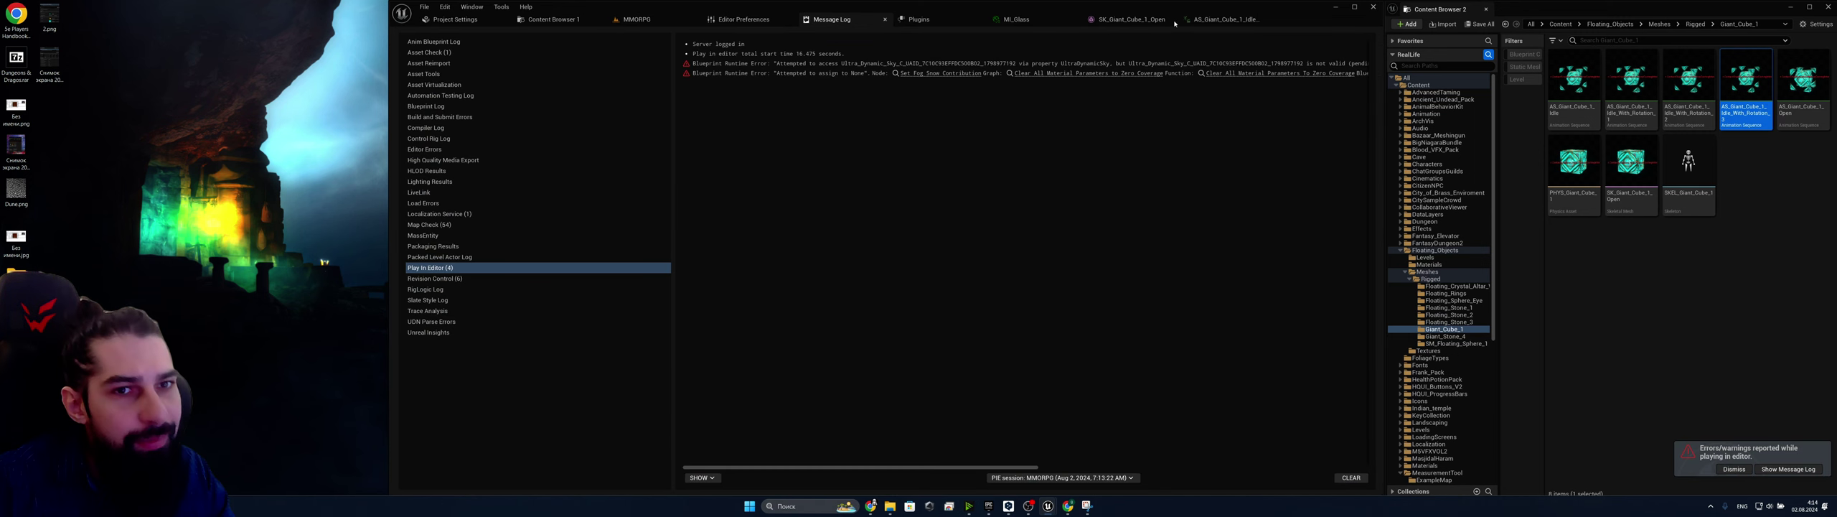
{"action": "left_click", "coordinate": [631, 28]}
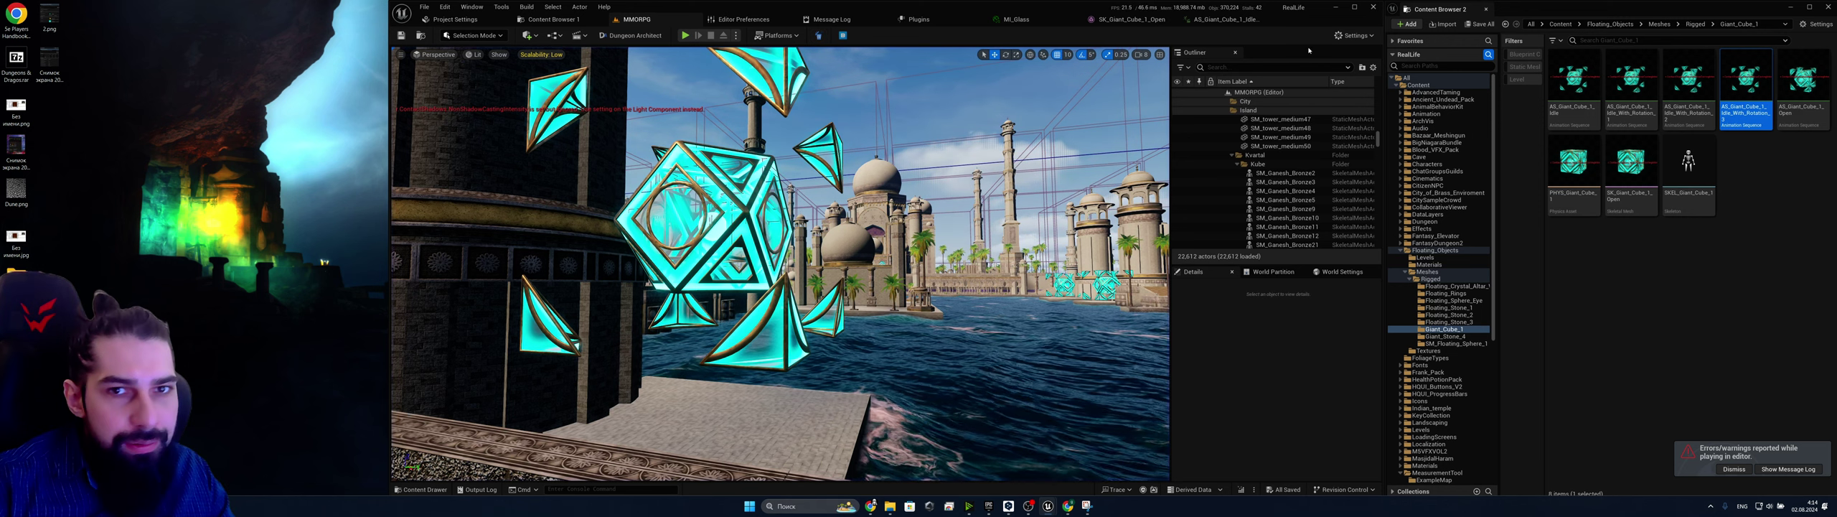
Go back to the rotating idle animation, try higher Rate Scale values including 1, and restore it to 0.1
{"action": "left_click", "coordinate": [1217, 20]}
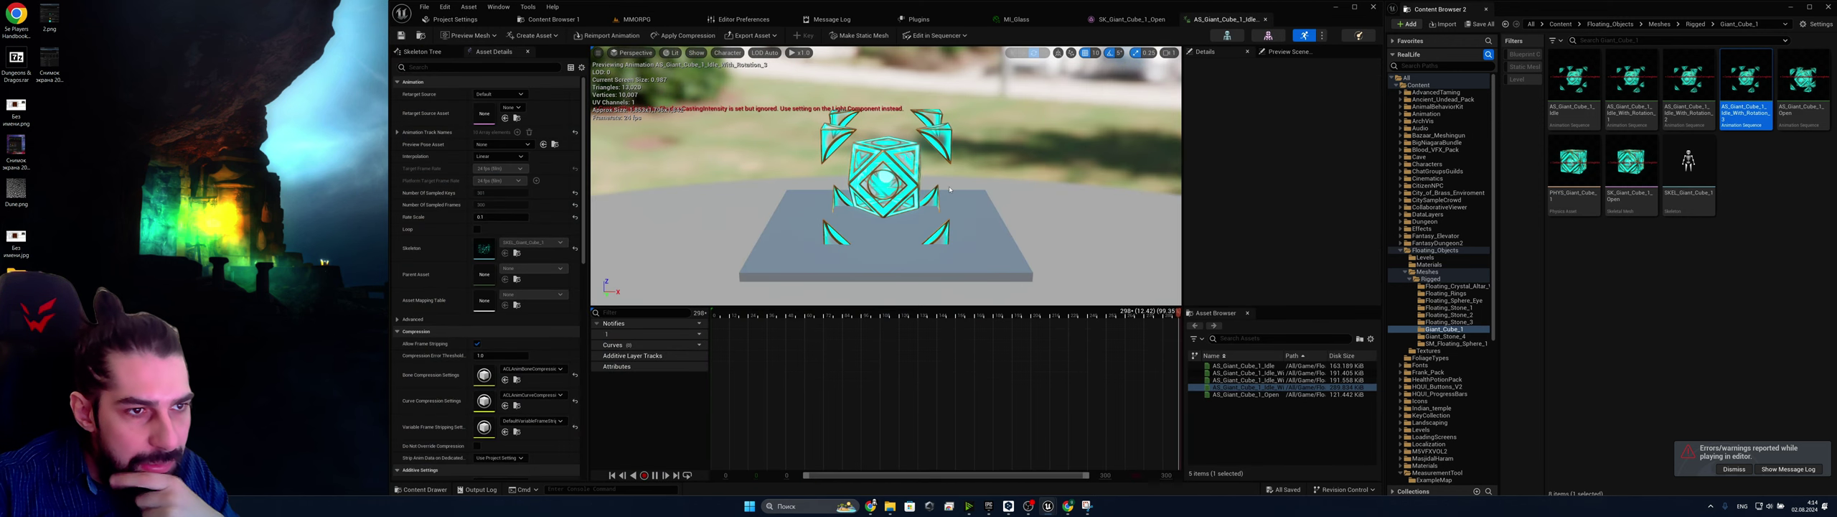
{"action": "left_click", "coordinate": [503, 217]}
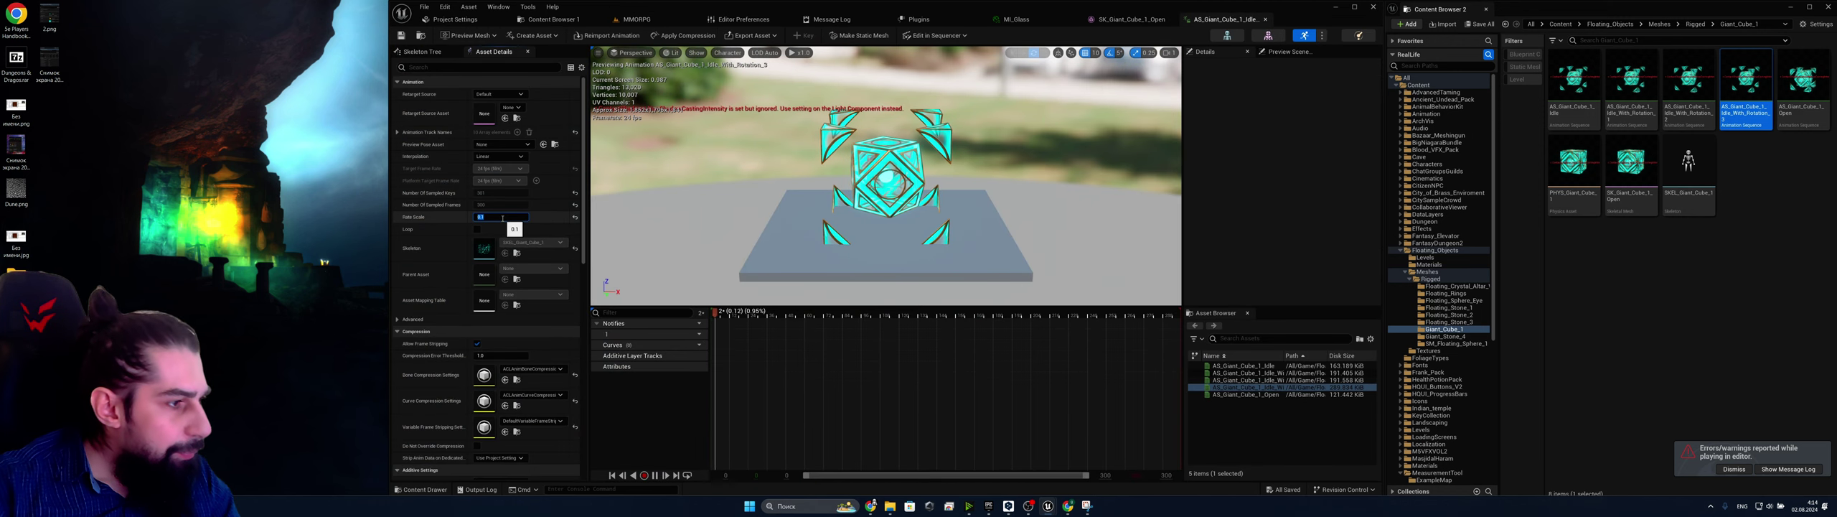
{"action": "type", "text": "3"}
{"action": "key", "text": "Return"}
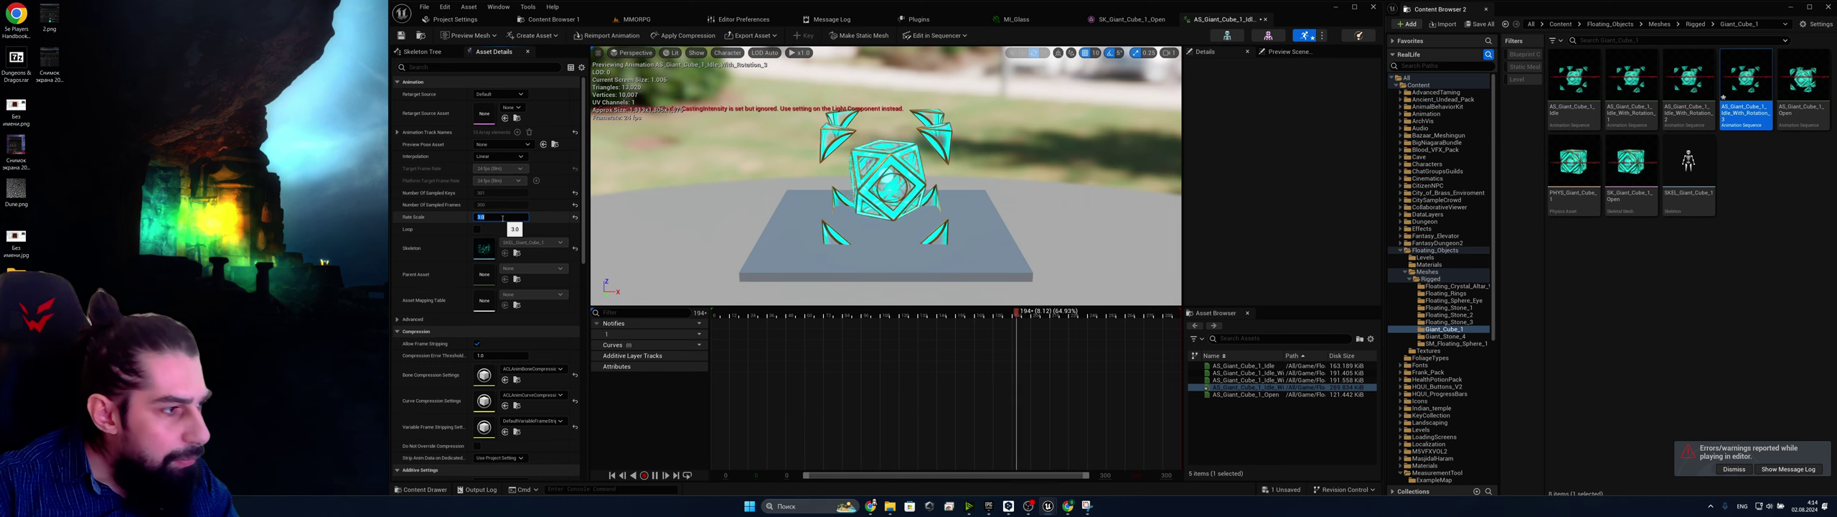
{"action": "type", "text": "1"}
{"action": "key", "text": "Return"}
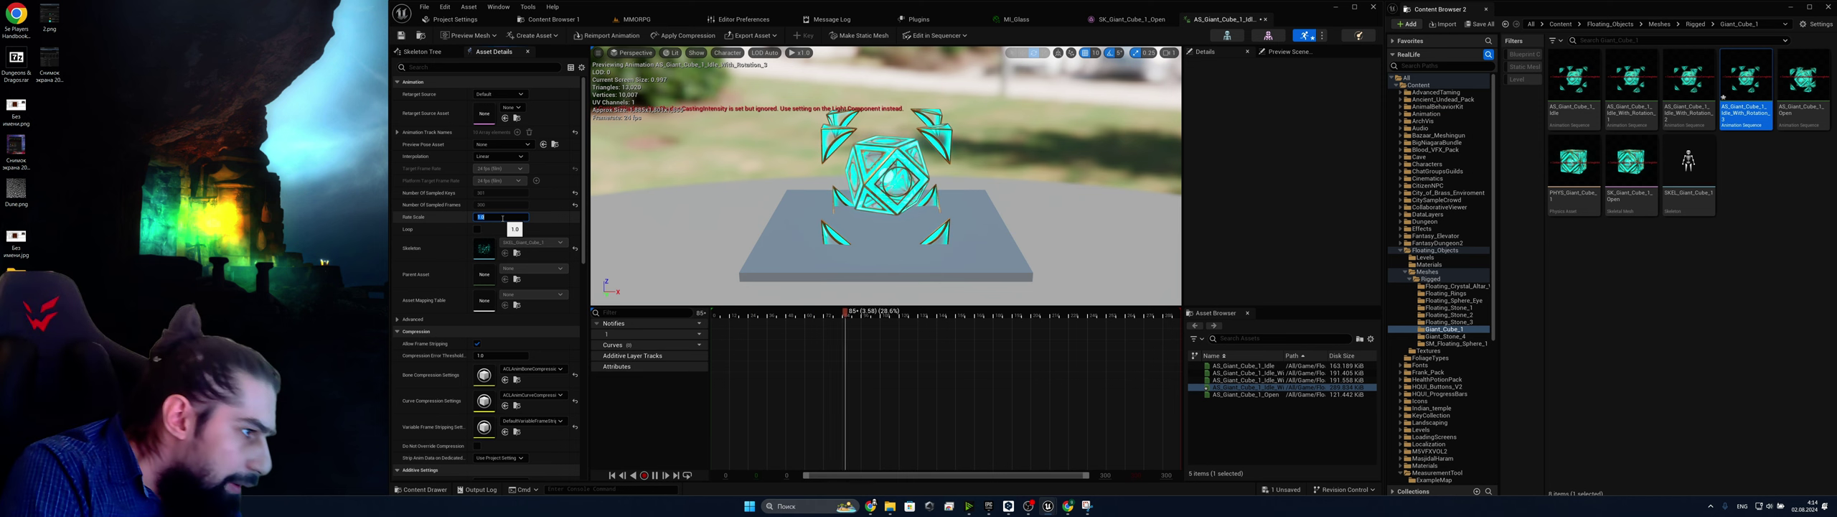
{"action": "type", "text": "0.1"}
{"action": "key", "text": "Return"}
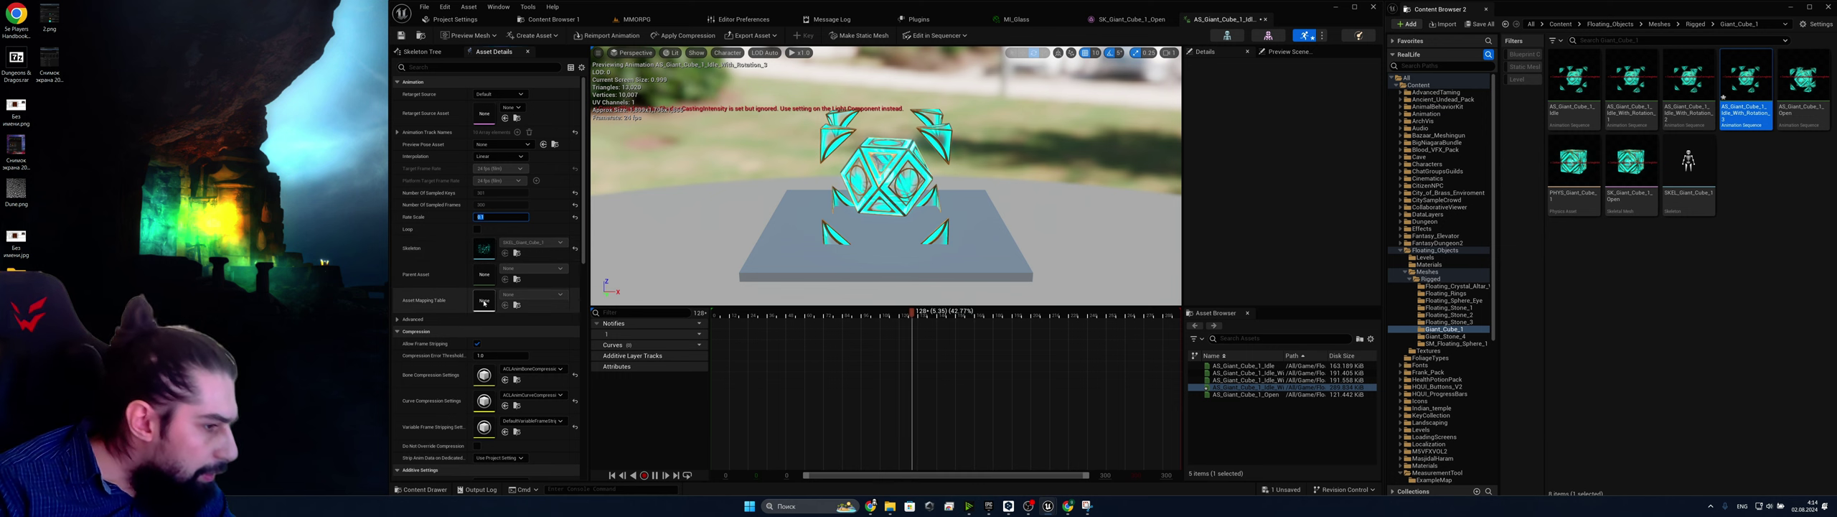
Look through the compression, root motion and import sections of the rotating idle animation's asset details
{"action": "scroll", "coordinate": [491, 316], "scroll_direction": "down", "scroll_amount": 4}
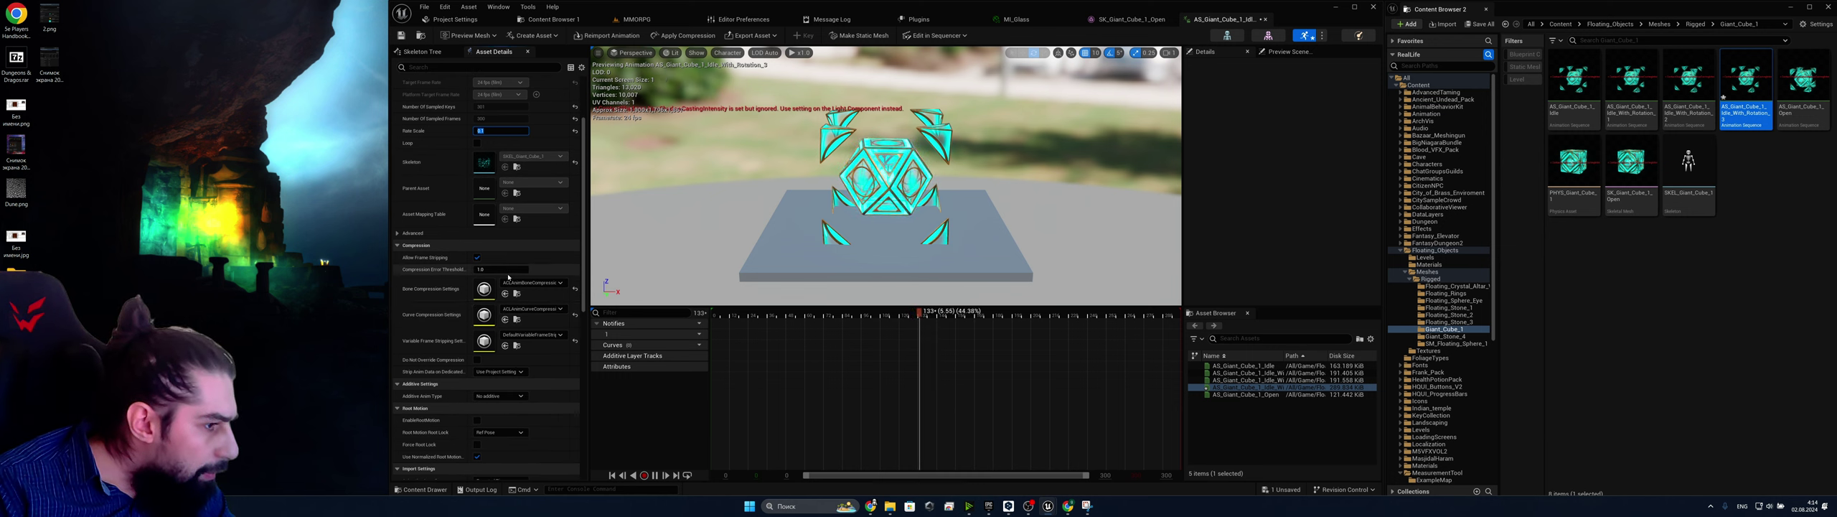
{"action": "scroll", "coordinate": [524, 286], "scroll_direction": "down", "scroll_amount": 4}
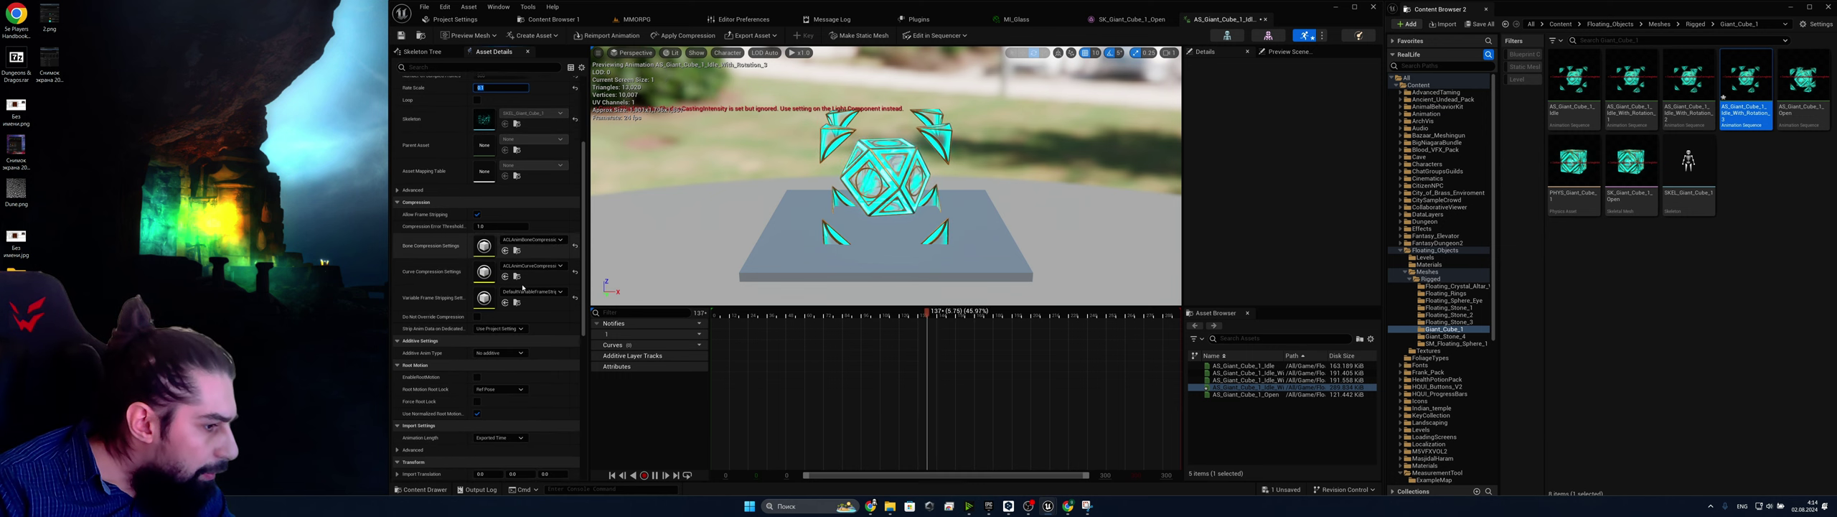
{"action": "scroll", "coordinate": [523, 290], "scroll_direction": "down", "scroll_amount": 10}
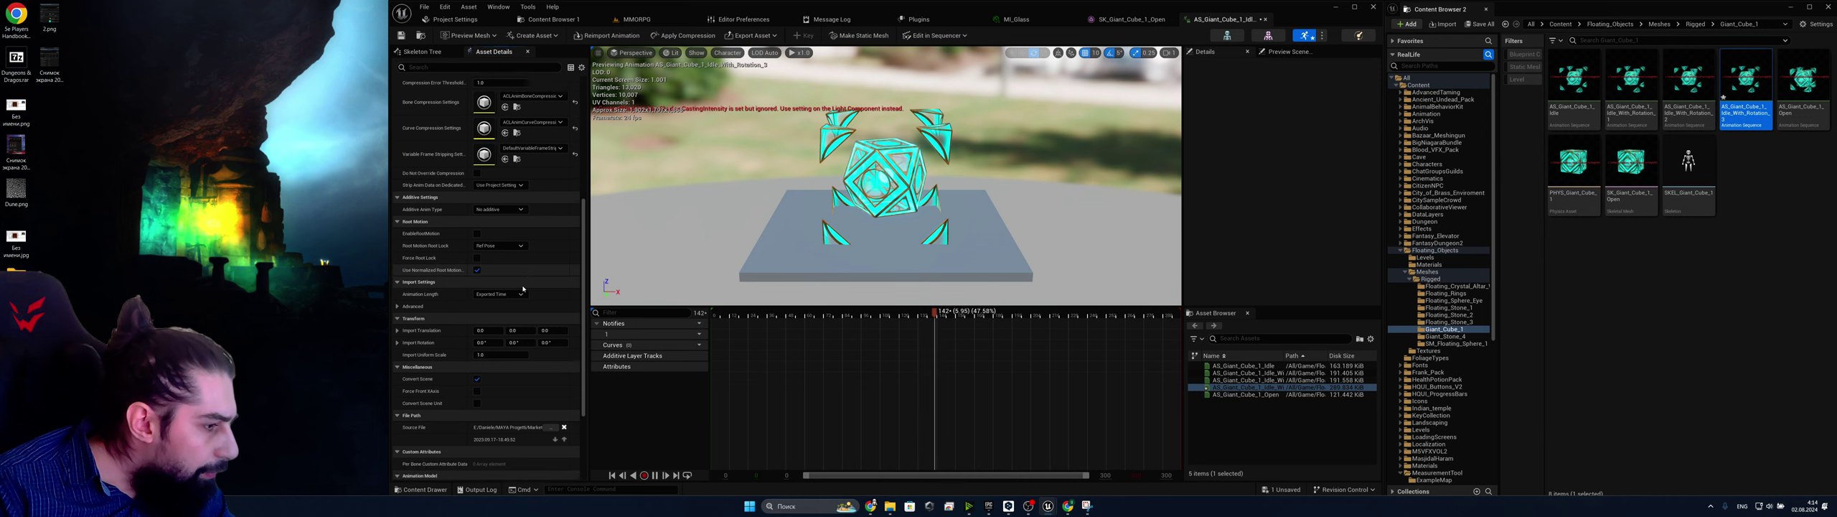
{"action": "scroll", "coordinate": [517, 296], "scroll_direction": "up", "scroll_amount": 13}
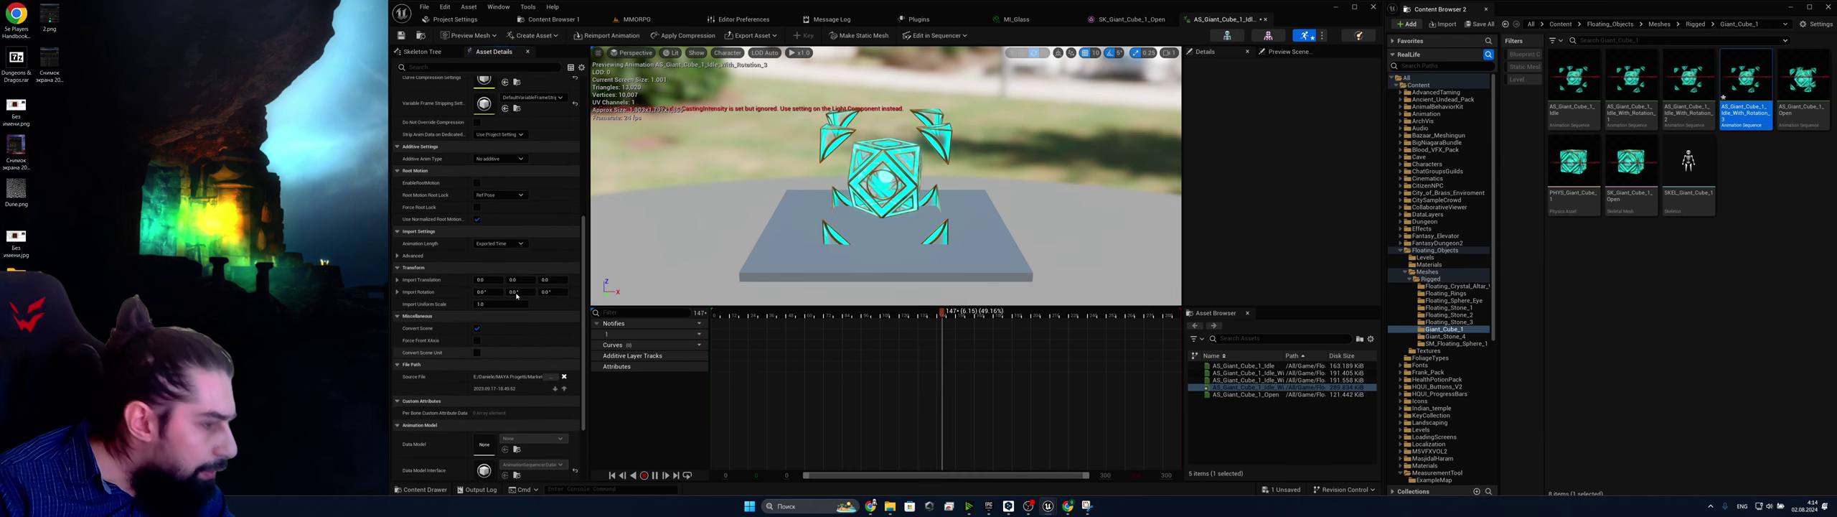
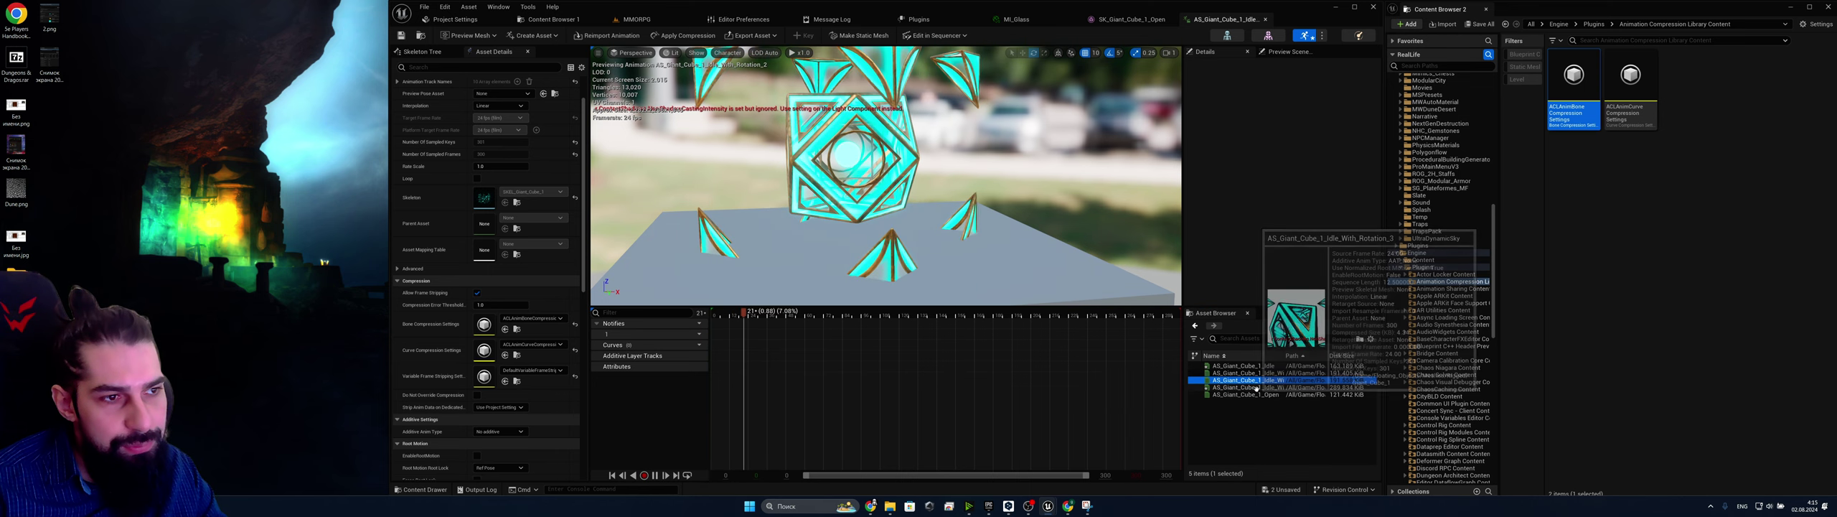
Preview the giant cube's other animations, ending with AS_Giant_Cube_1_Idle, and examine its motion up close
{"action": "left_click", "coordinate": [1257, 388]}
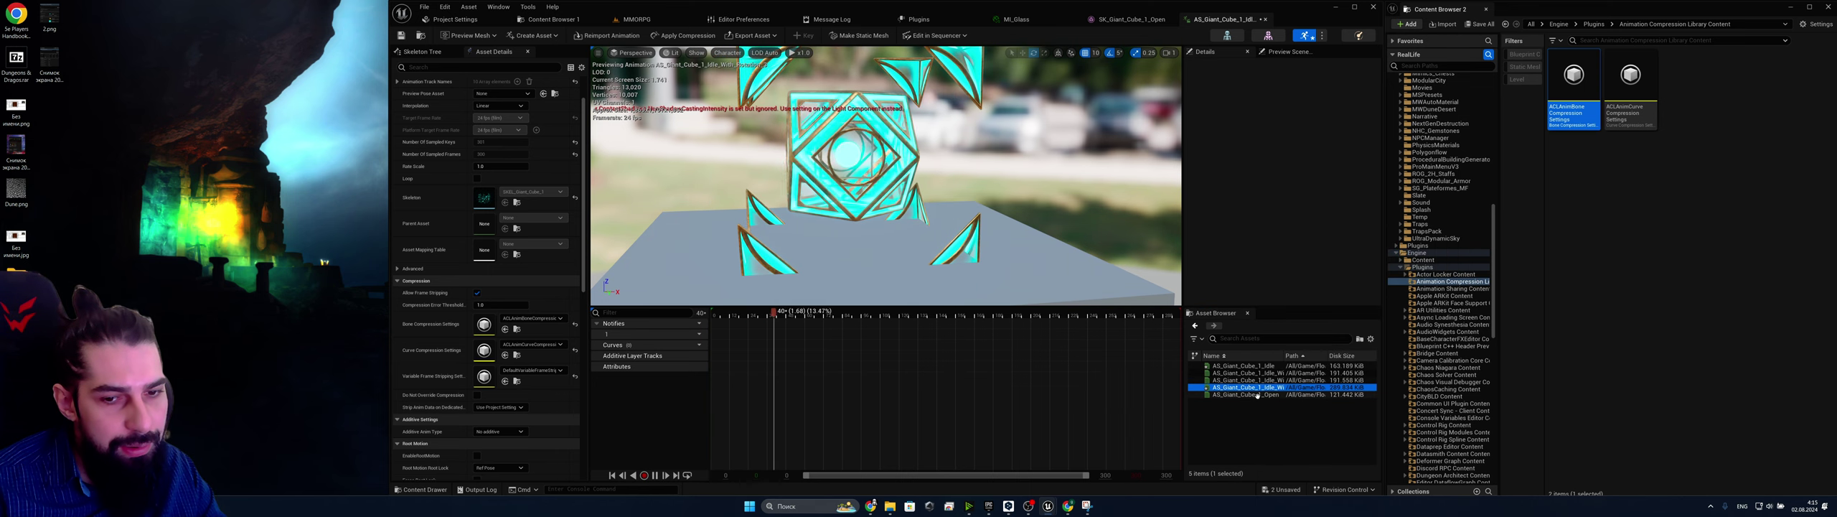
{"action": "left_click", "coordinate": [1257, 395]}
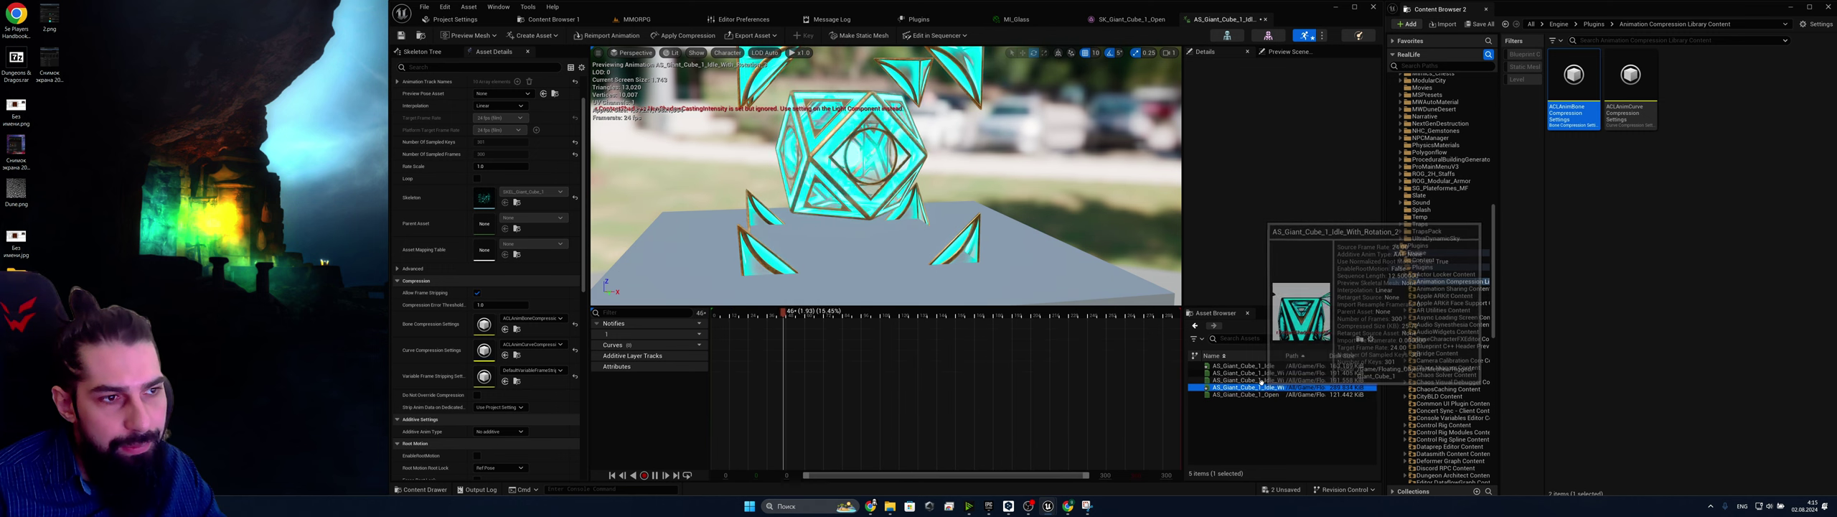
{"action": "left_click", "coordinate": [1261, 372]}
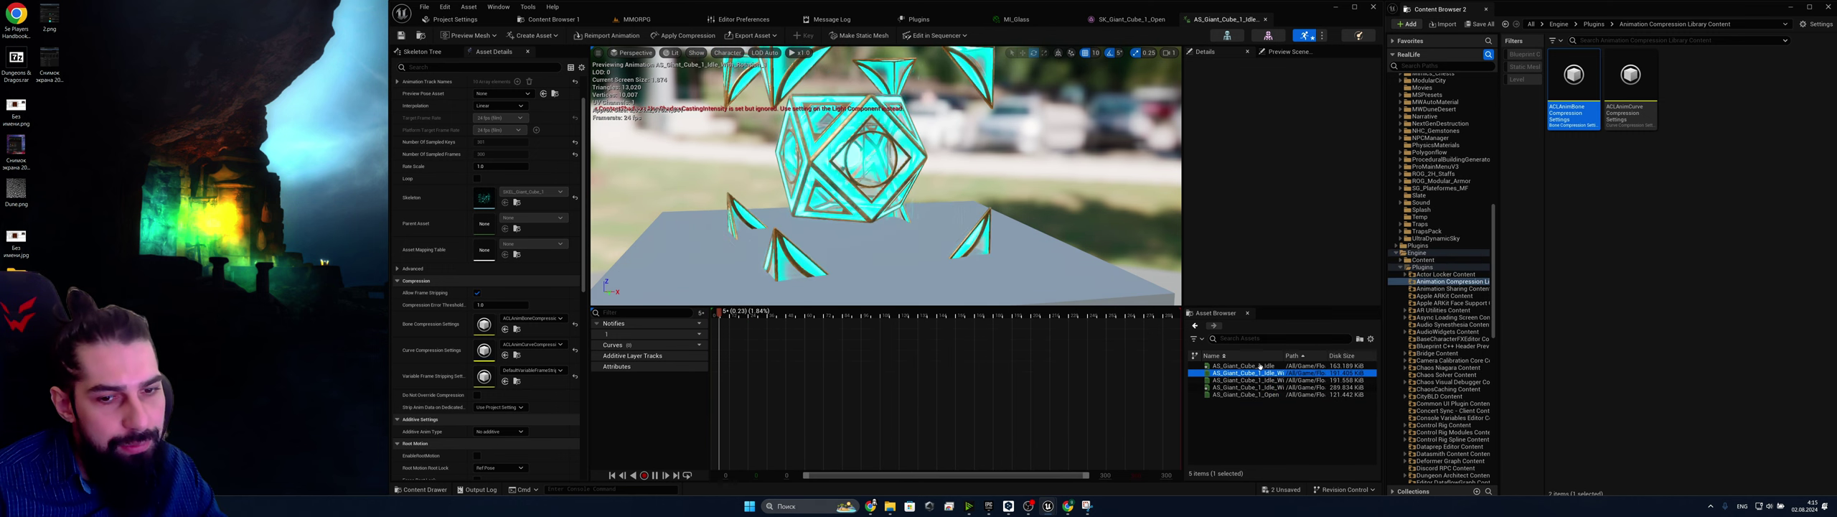
{"action": "left_click", "coordinate": [1260, 366]}
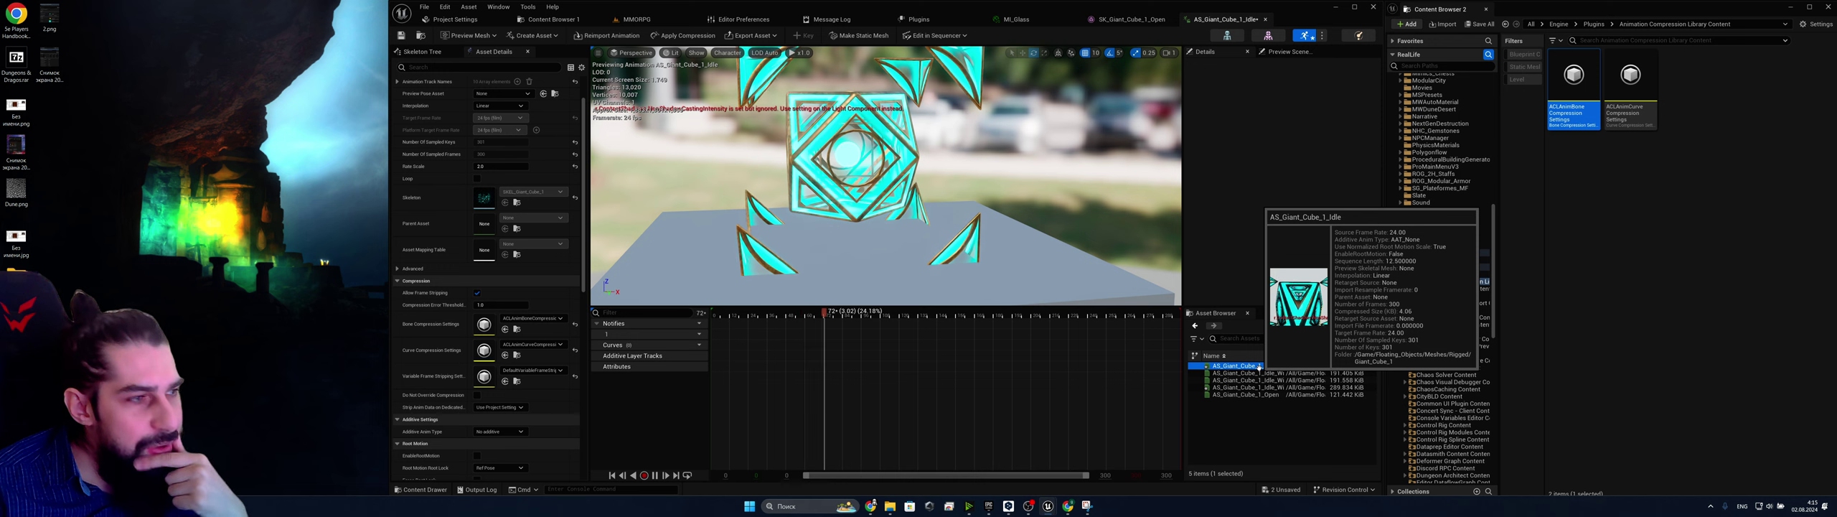
{"action": "right_click_drag", "start_coordinate": [956, 207], "coordinate": [981, 221]}
{"action": "key", "text": "w"}
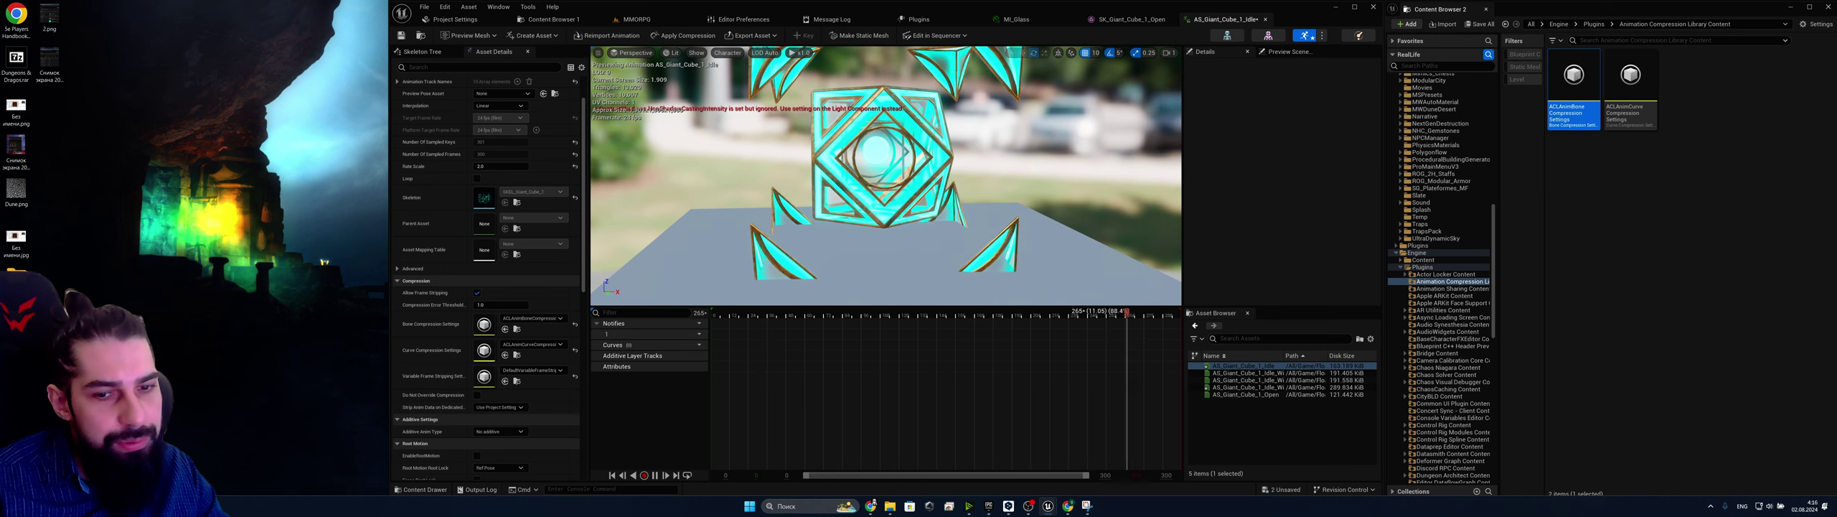
Locate AS_Giant_Cube_1_Idle in the content folders and assign it as the animation to play on all SM_Ganesh_Bronze actors in the MMORPG level
{"action": "right_click", "coordinate": [1269, 366]}
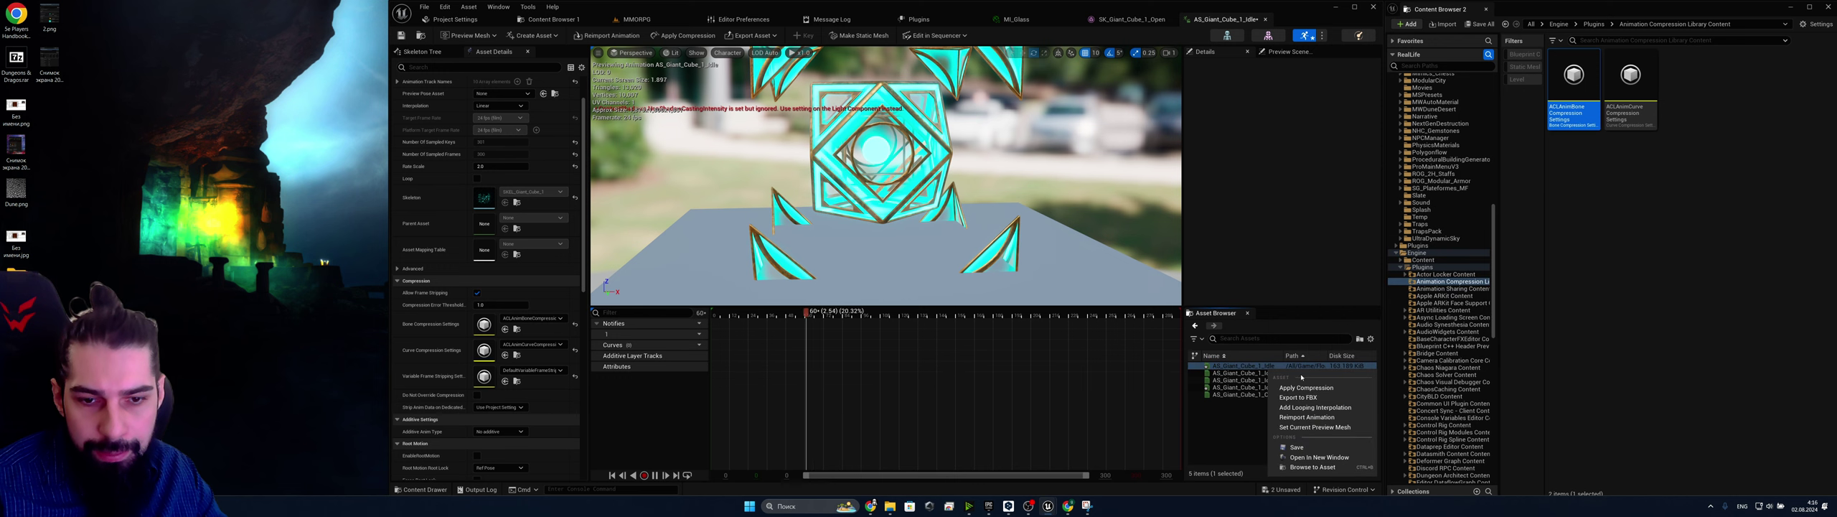
{"action": "left_click", "coordinate": [1316, 467]}
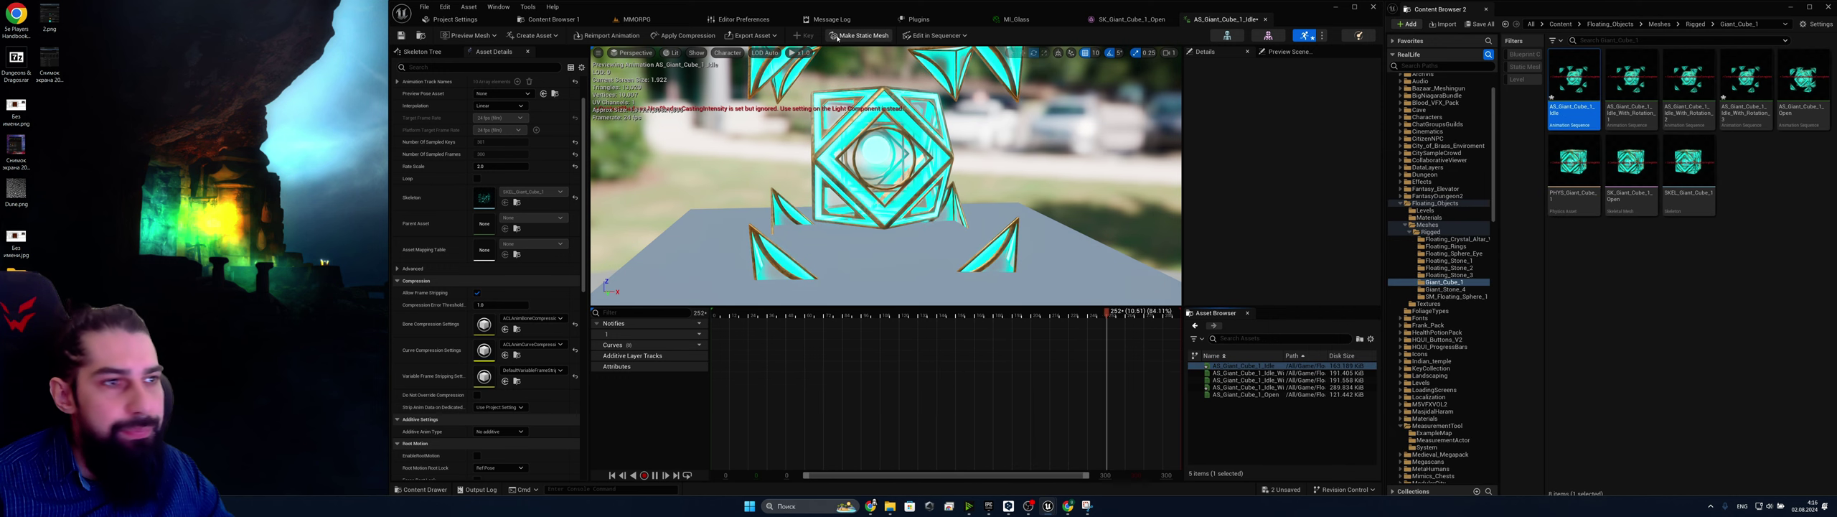
{"action": "left_click", "coordinate": [636, 19]}
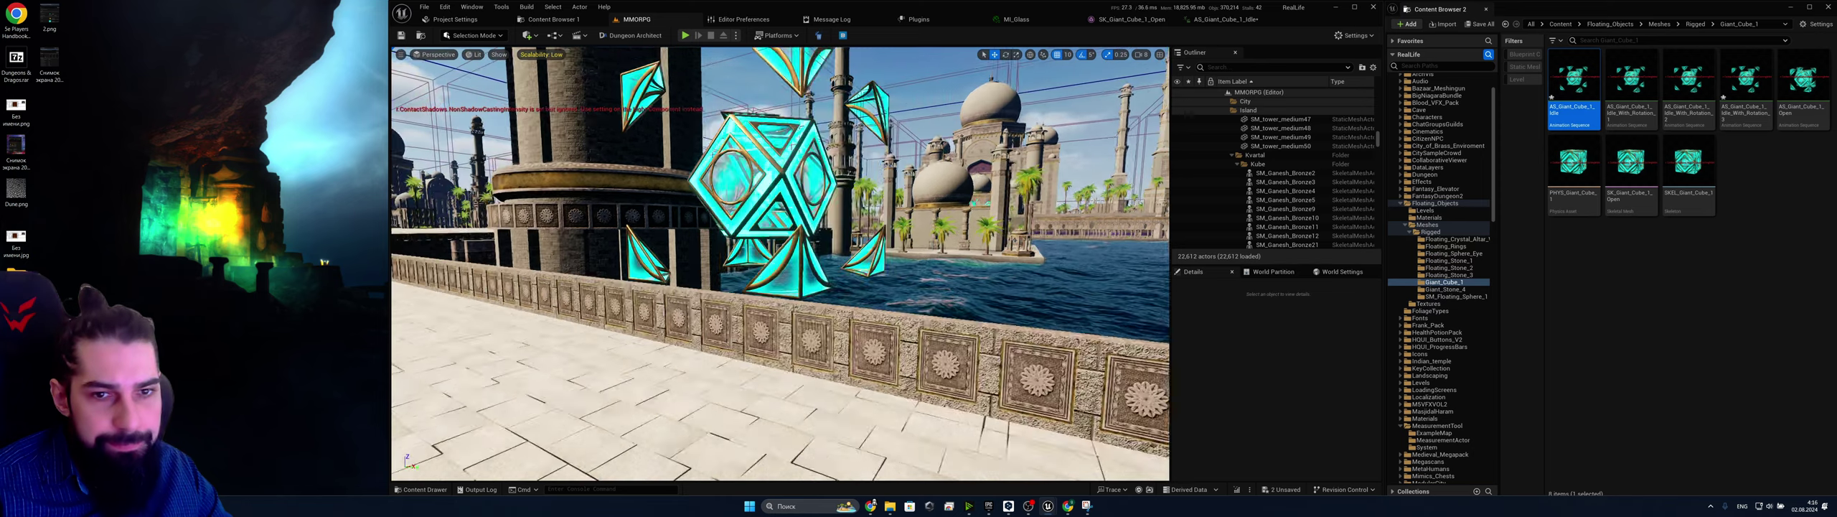
{"action": "left_click", "coordinate": [1285, 173]}
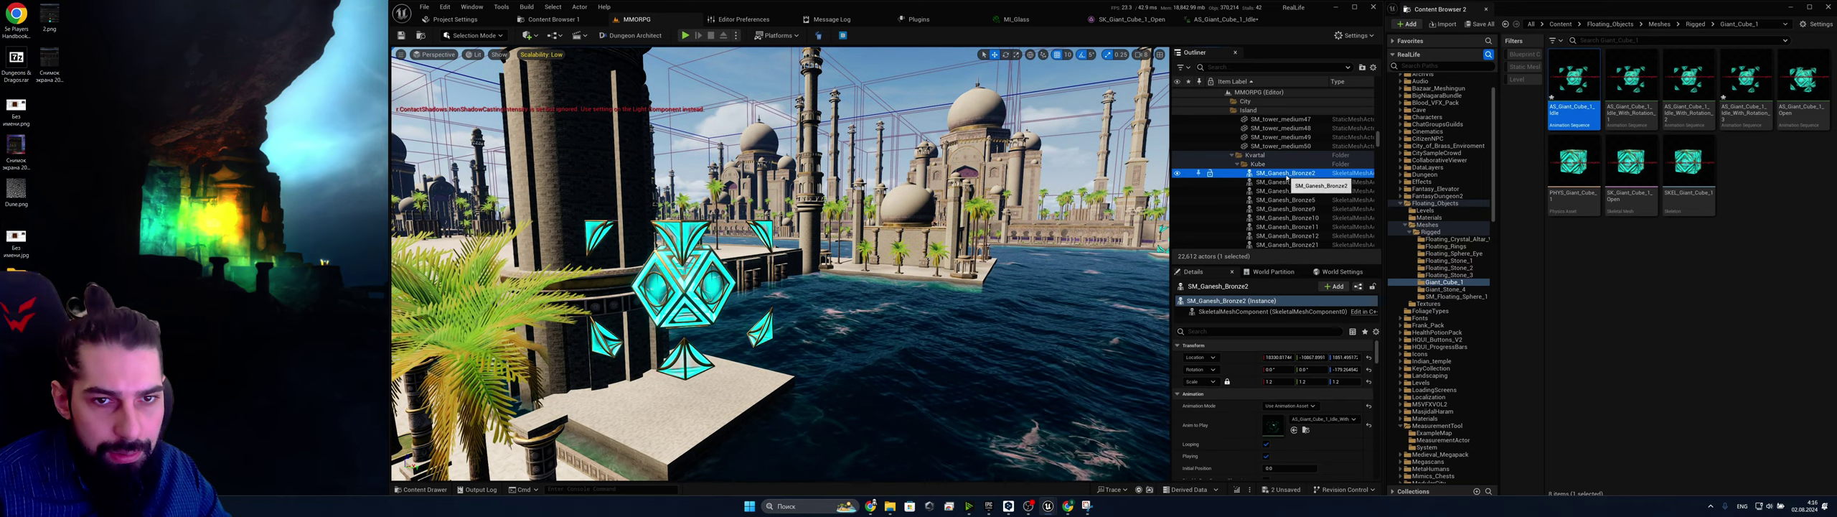
{"action": "scroll", "coordinate": [1292, 199], "scroll_direction": "down", "scroll_amount": 10}
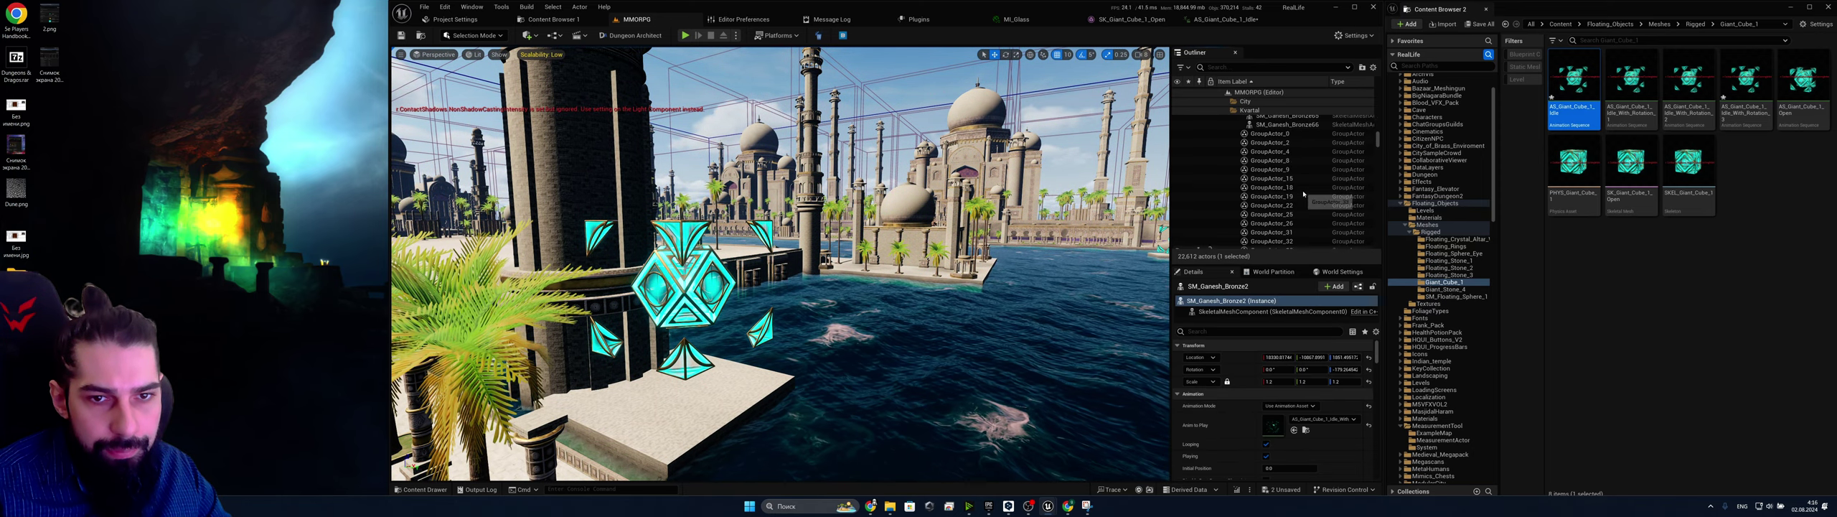
{"action": "left_click", "coordinate": [1288, 205], "text": "shift"}
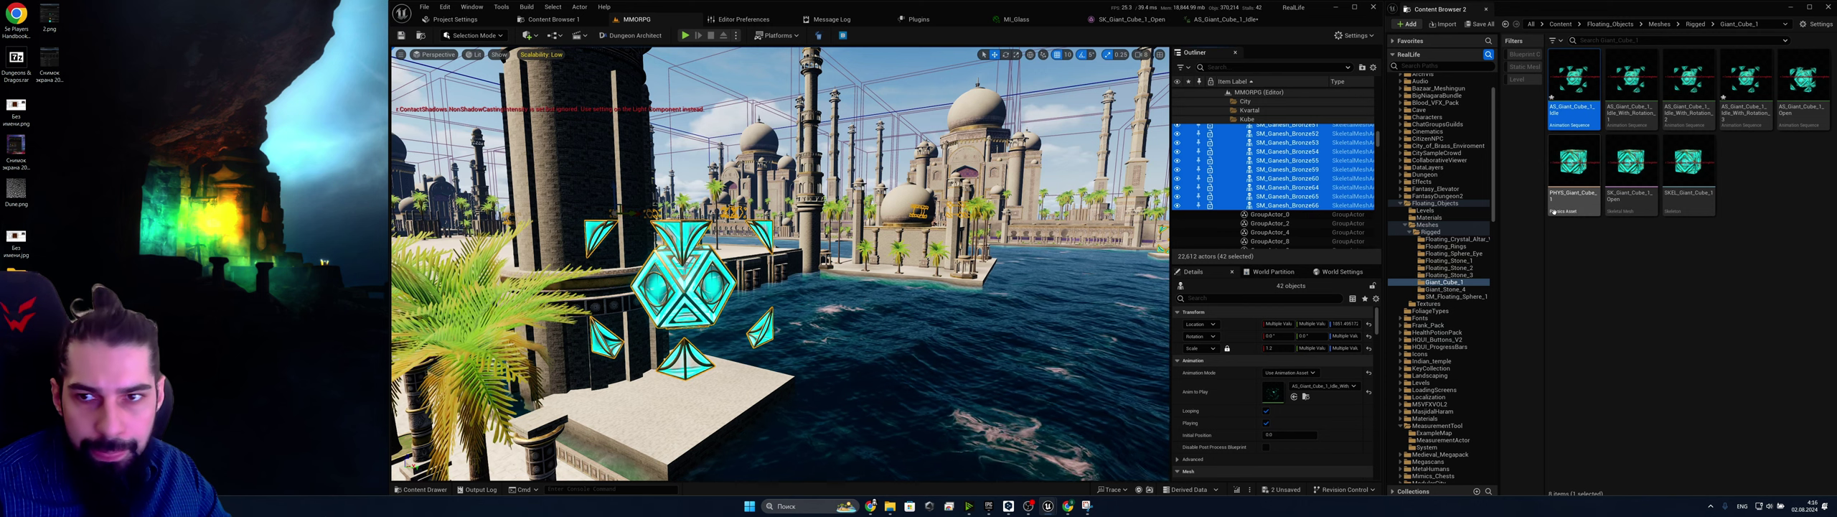
{"action": "left_click_drag", "start_coordinate": [1560, 93], "coordinate": [1326, 386]}
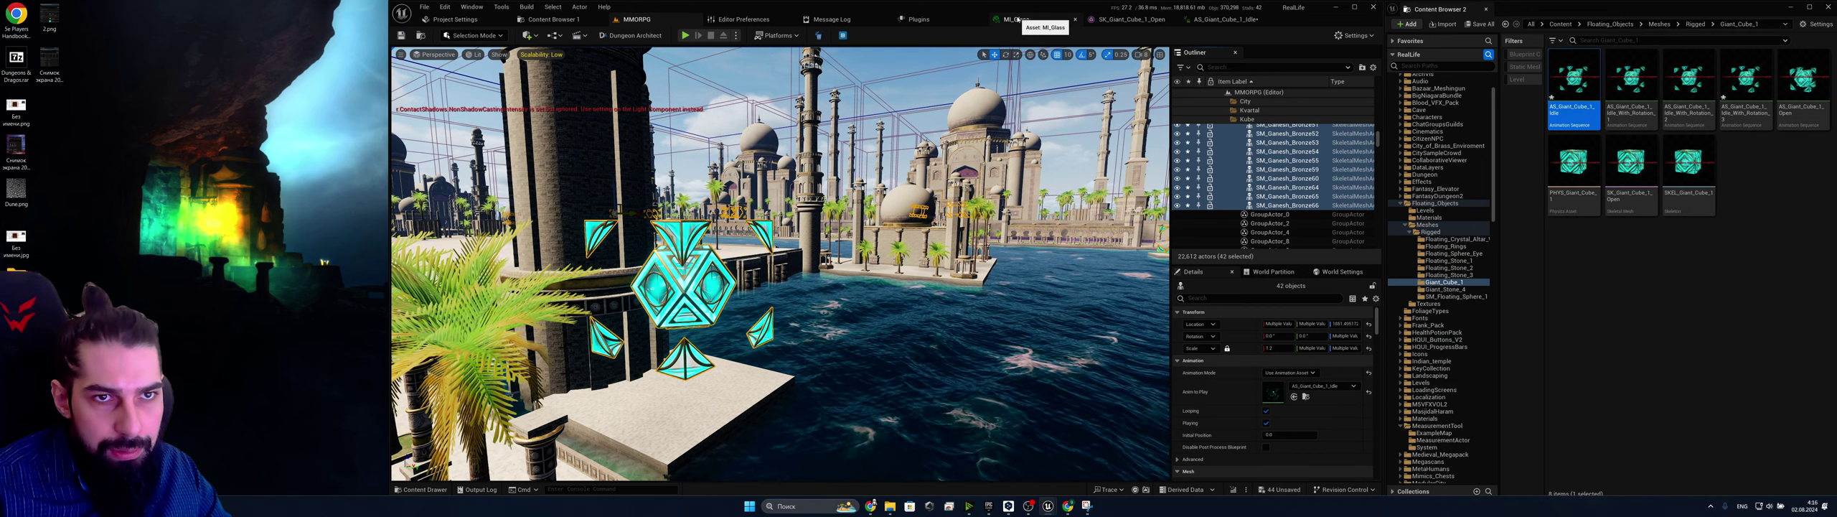
Open the AS_Giant_Cube_1_Idle animation assigned to the selected cubes, adjust its Rate Scale, save it, and return to the MMORPG level
{"action": "double_click", "coordinate": [1726, 128]}
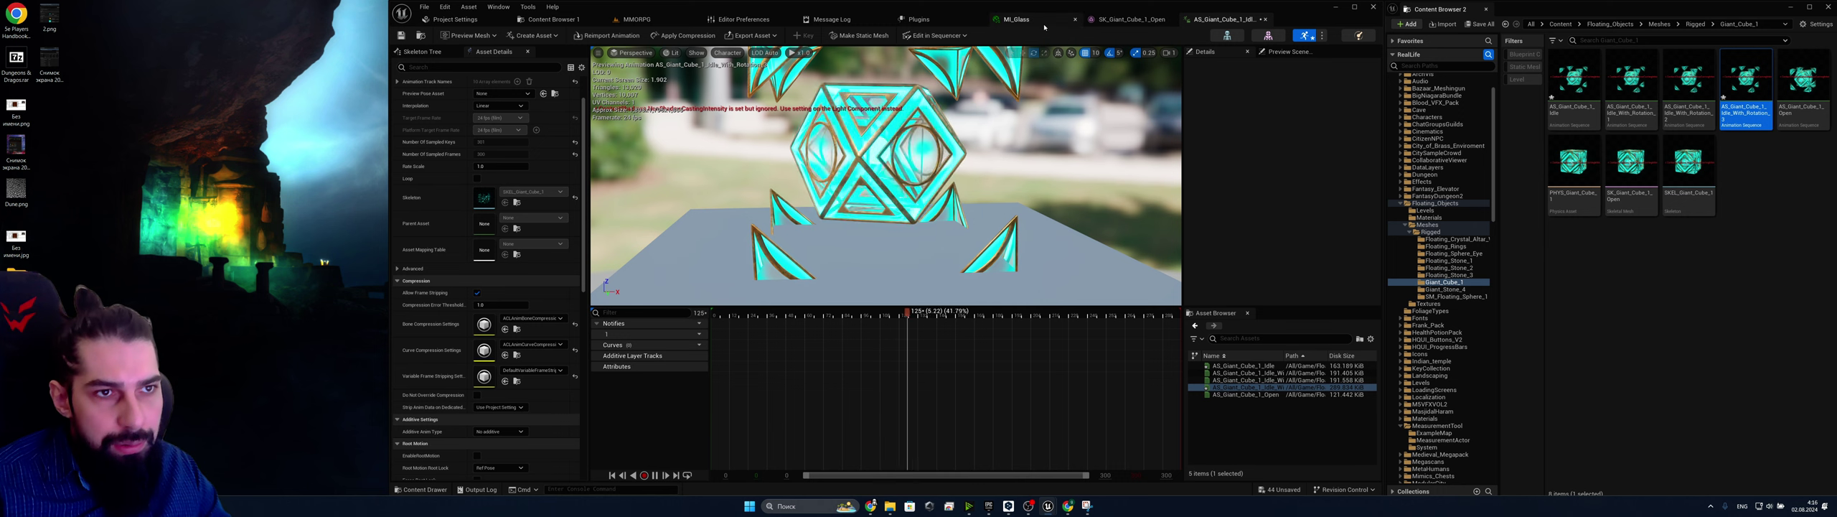
{"action": "left_click", "coordinate": [633, 20]}
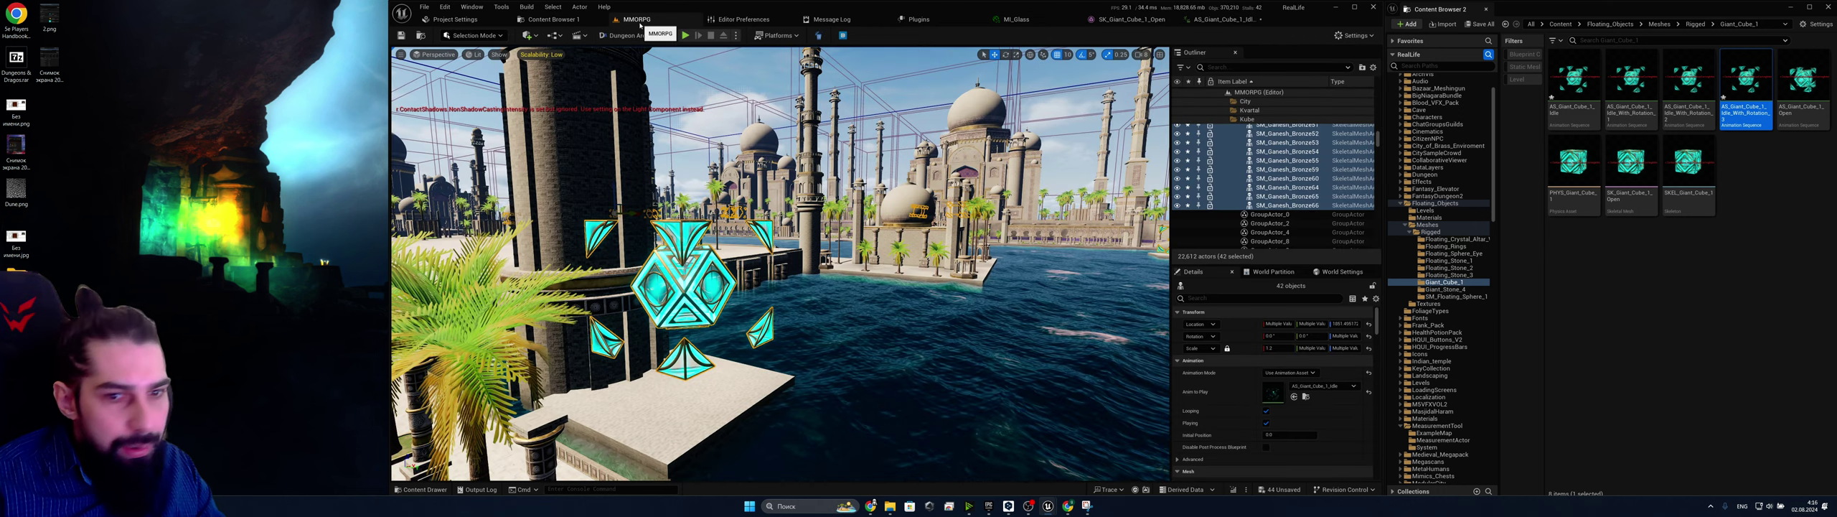
{"action": "left_click", "coordinate": [1306, 396]}
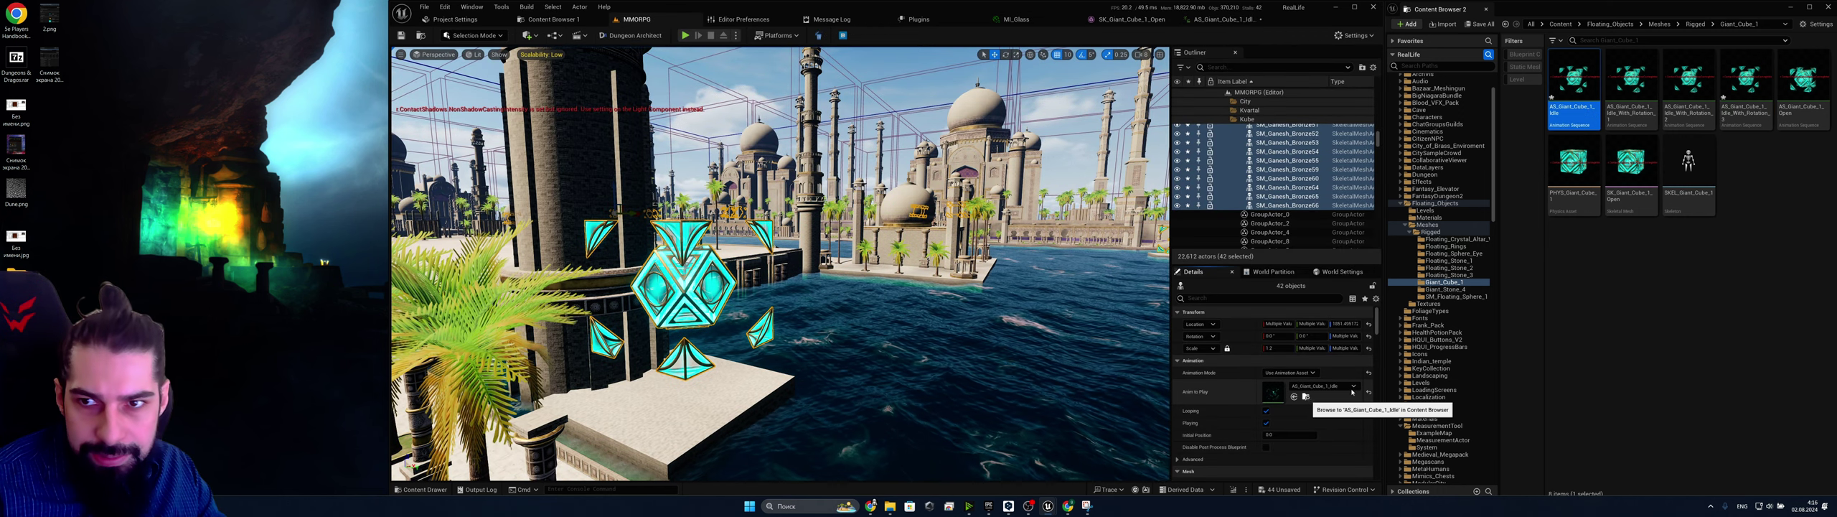
{"action": "double_click", "coordinate": [1574, 82]}
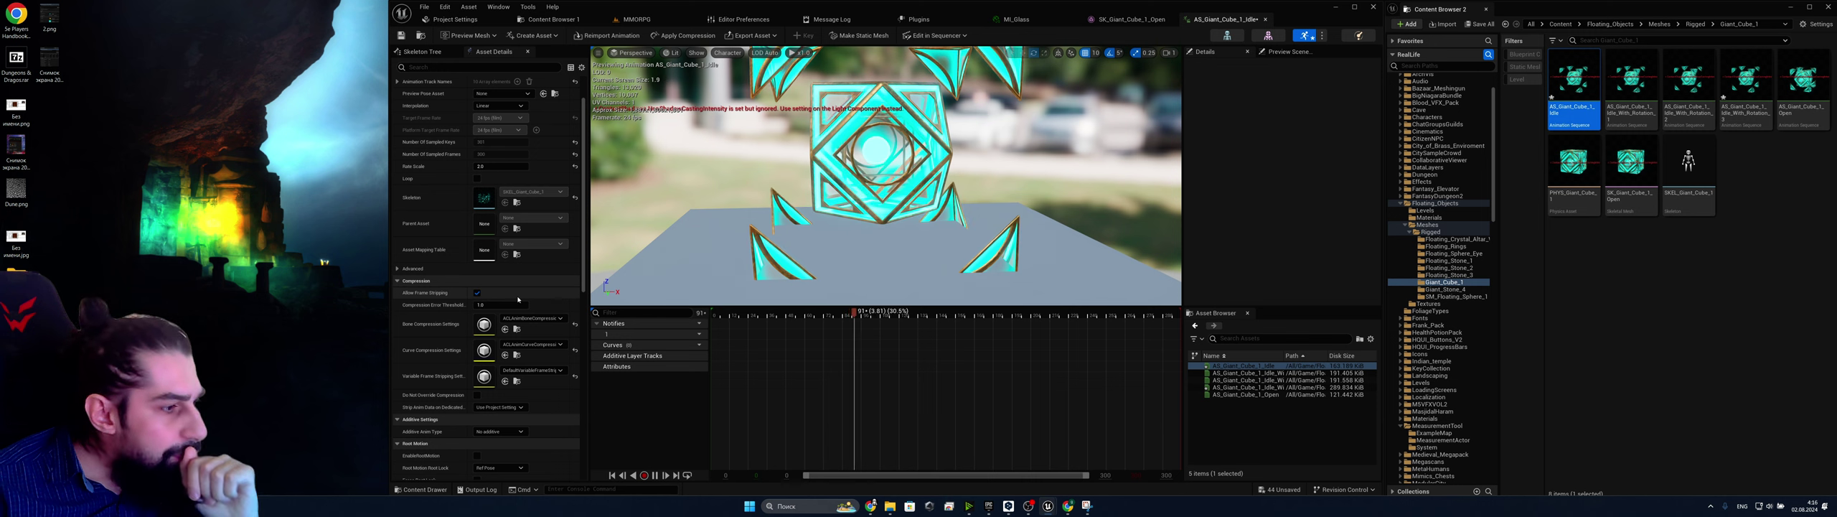
{"action": "left_click", "coordinate": [494, 167]}
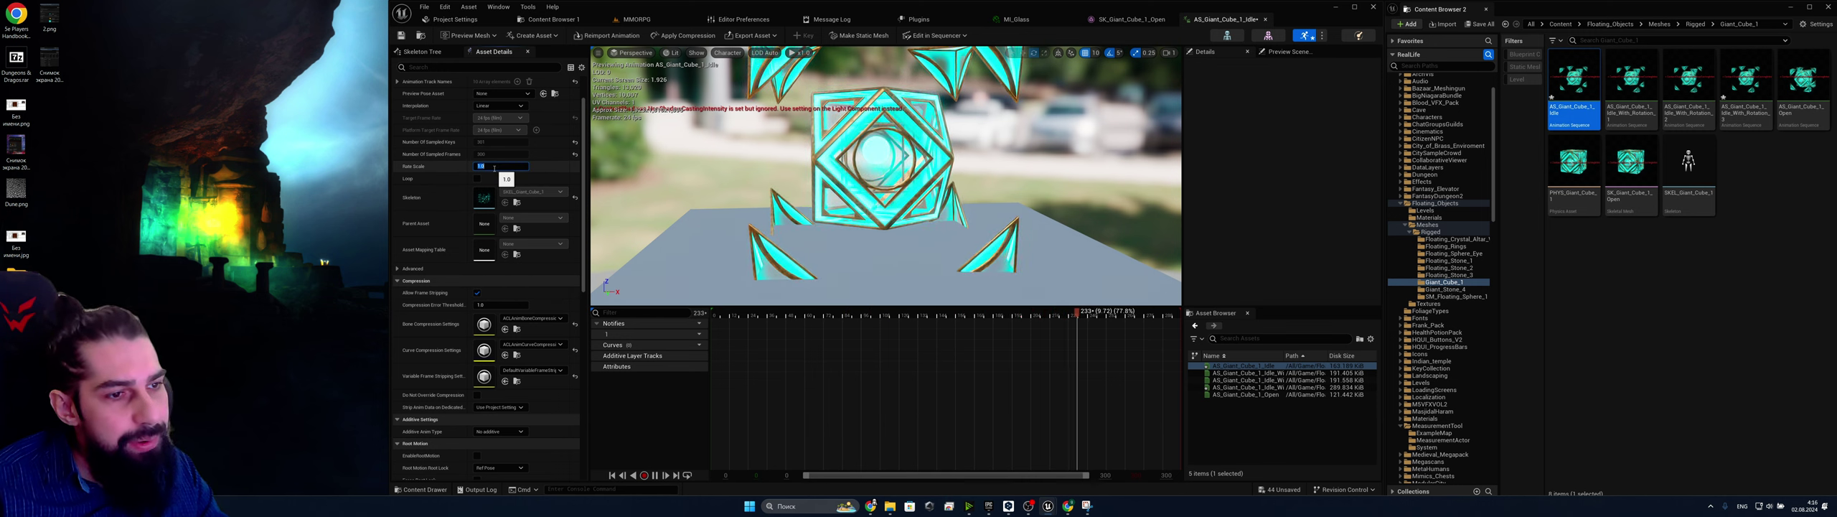
{"action": "key", "text": "Return"}
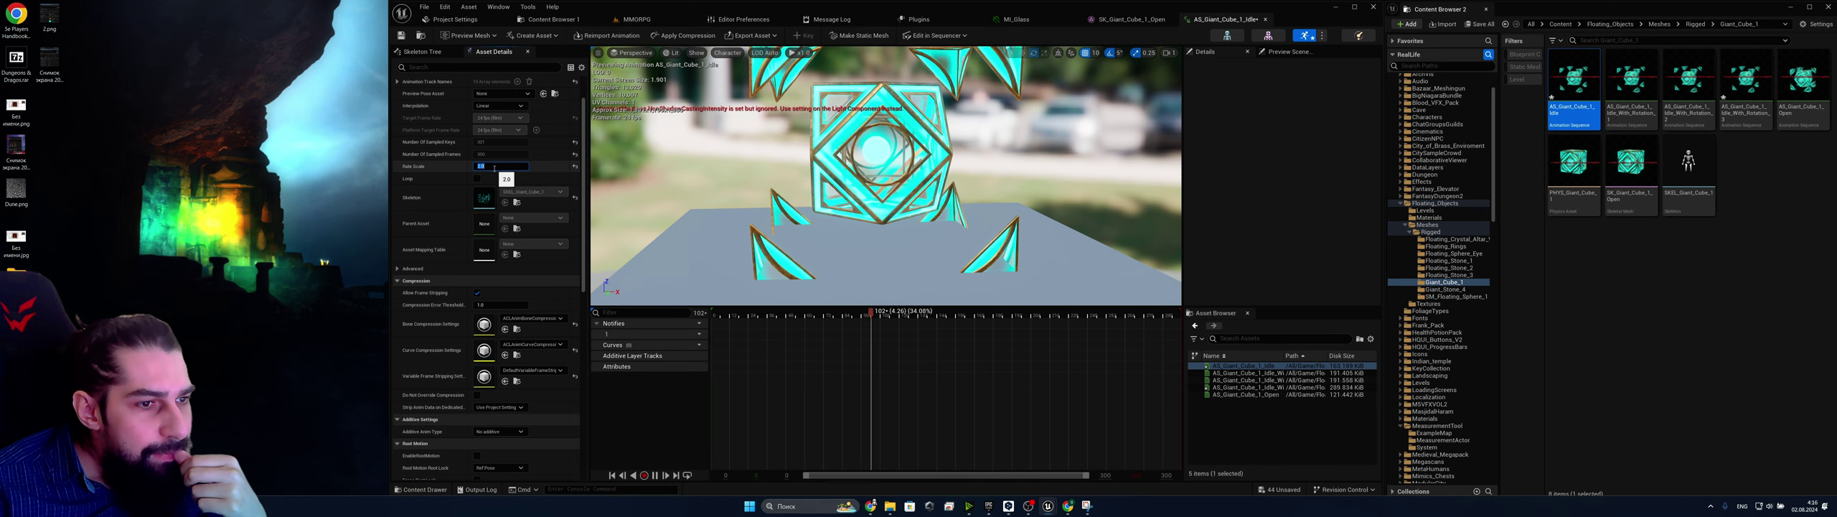
{"action": "left_click", "coordinate": [401, 36]}
{"action": "left_click", "coordinate": [636, 19]}
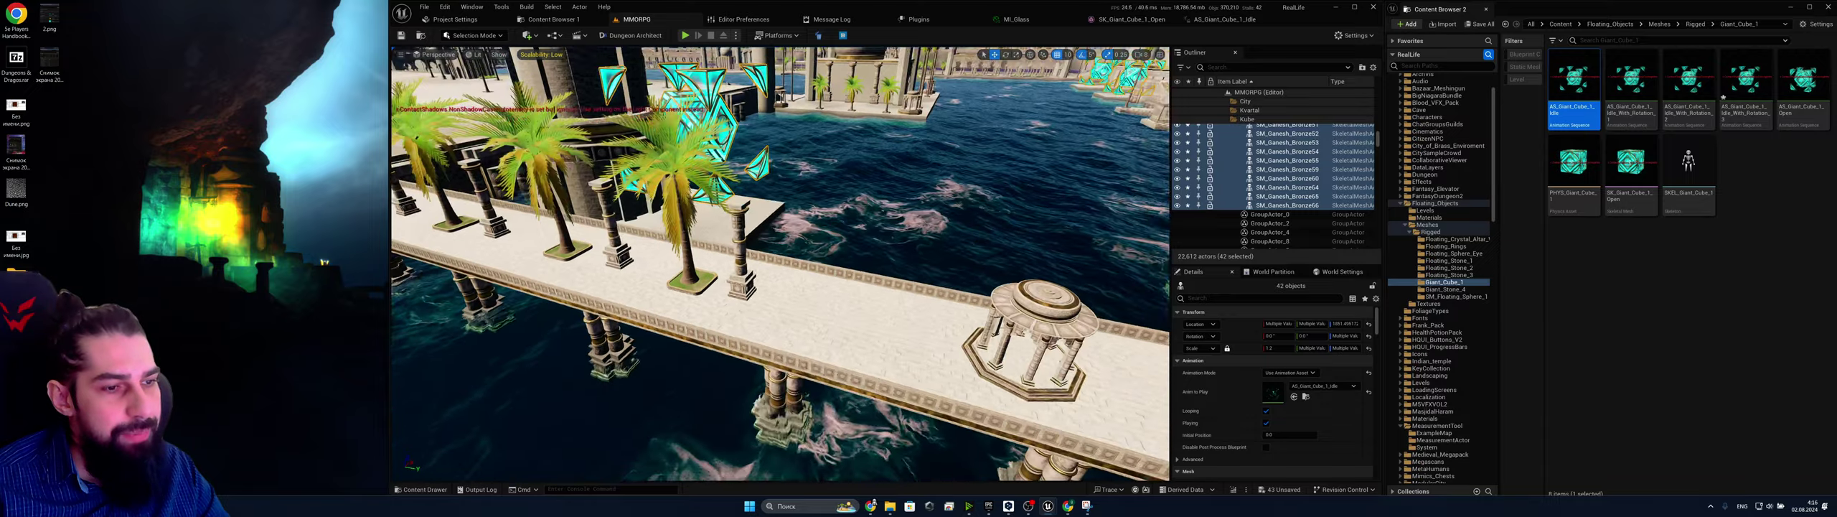
Set all engine scalability groups to Epic quality
{"action": "left_click", "coordinate": [1353, 35]}
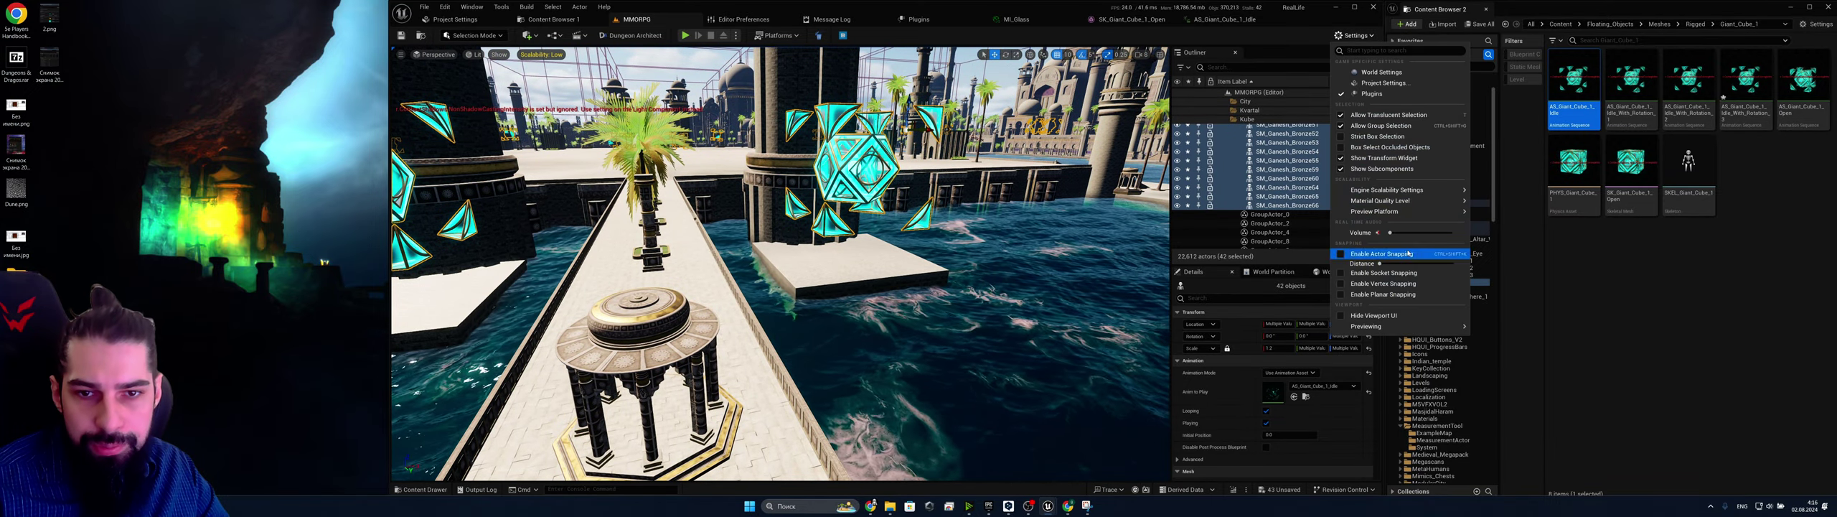
{"action": "mouse_move", "coordinate": [1393, 190]}
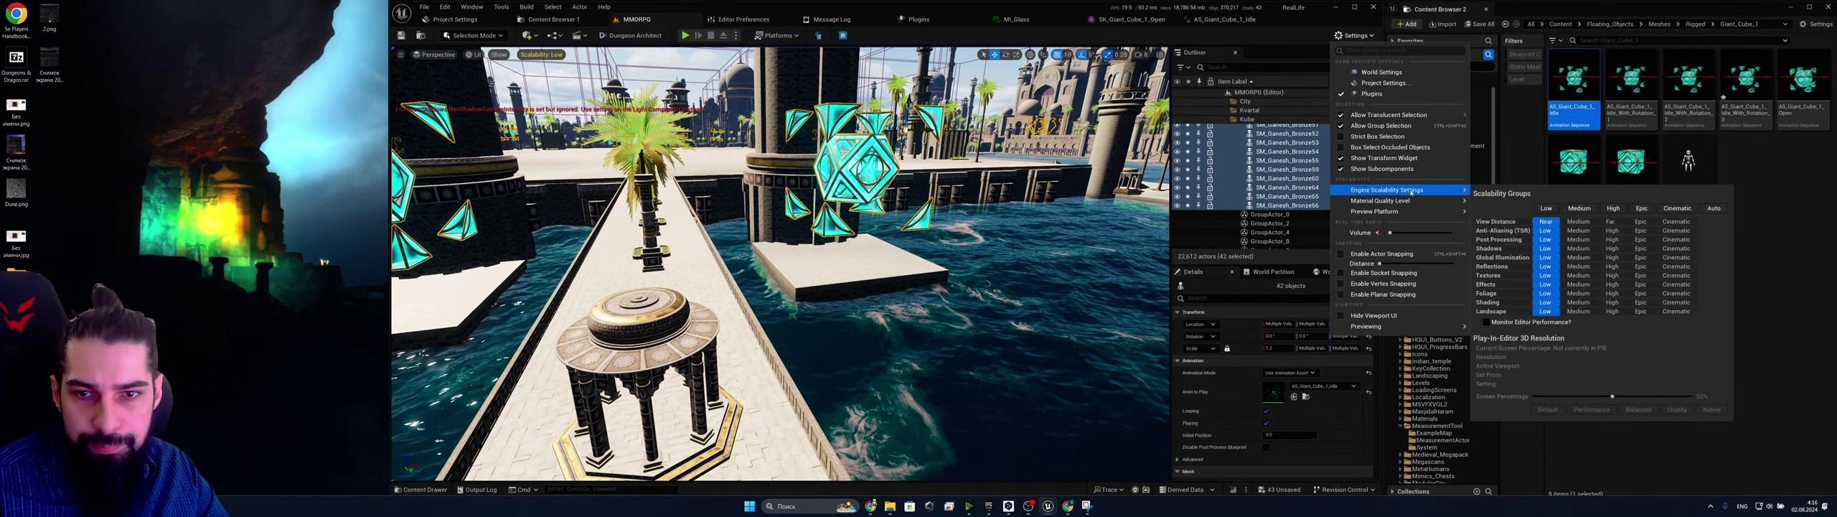
{"action": "left_click", "coordinate": [1642, 208]}
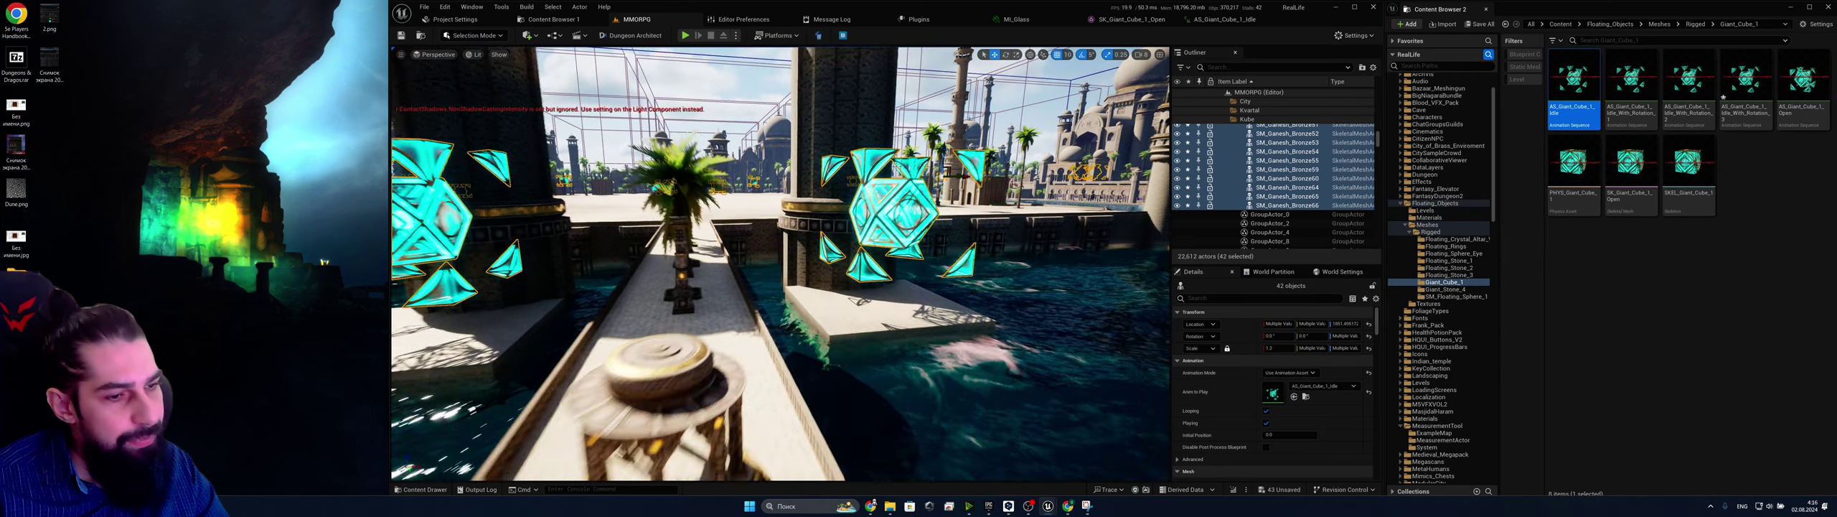
Playtest the level from the paved walkway, walk along the stone wall past the giant cubes to check their animation, and end the playtest
{"action": "key", "text": "w"}
{"action": "right_click_drag", "start_coordinate": [816, 61], "coordinate": [855, 92]}
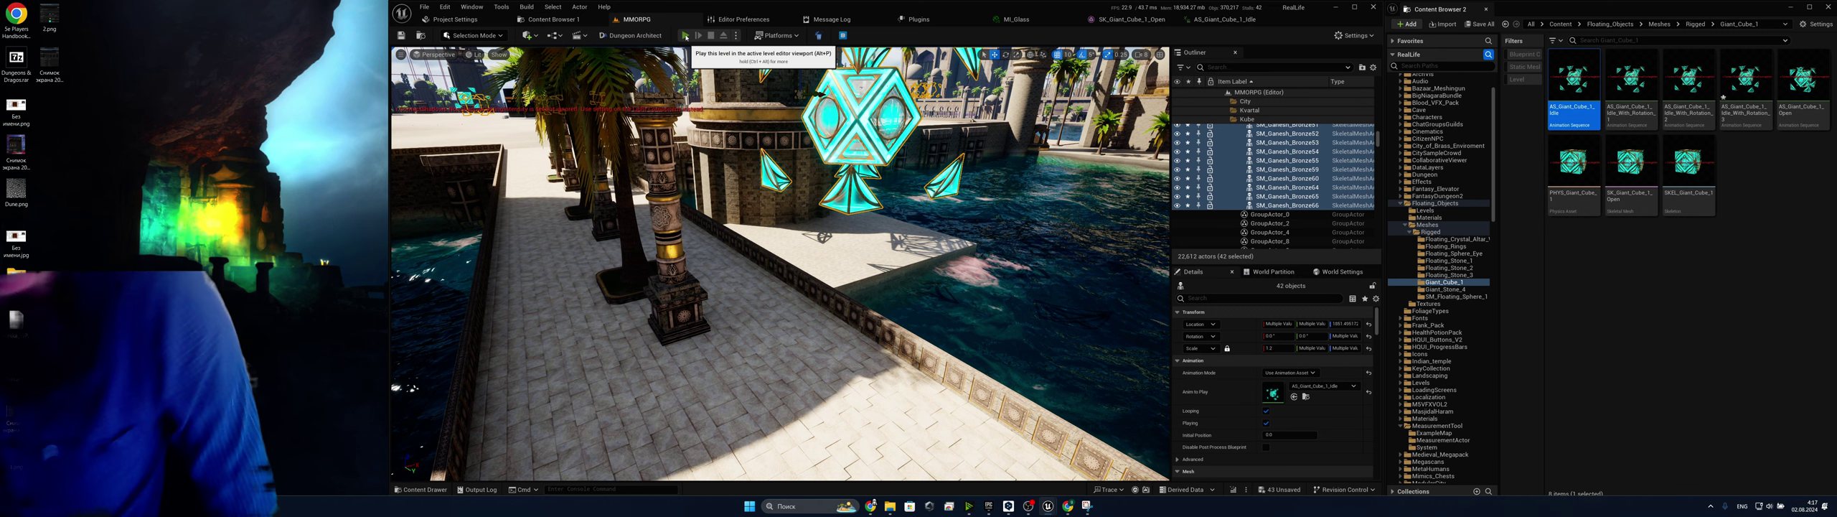
{"action": "key", "text": "alt+p"}
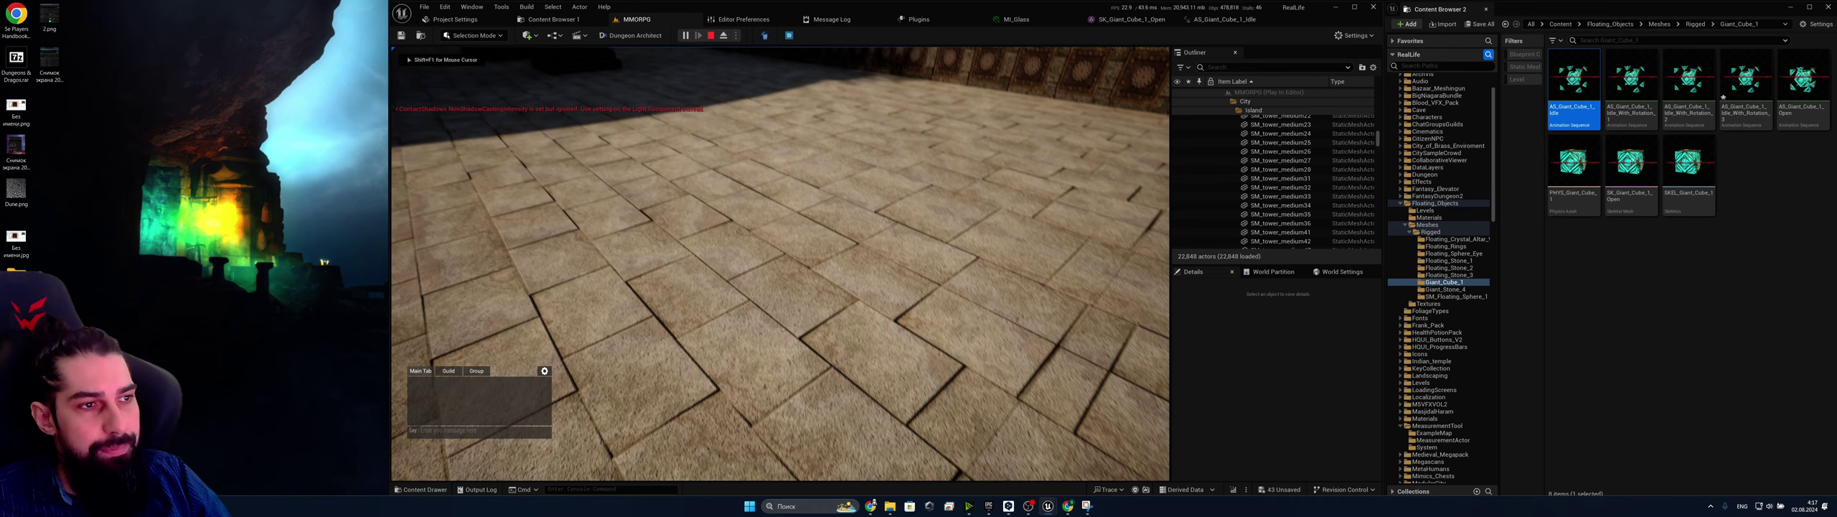
{"action": "key", "text": "w"}
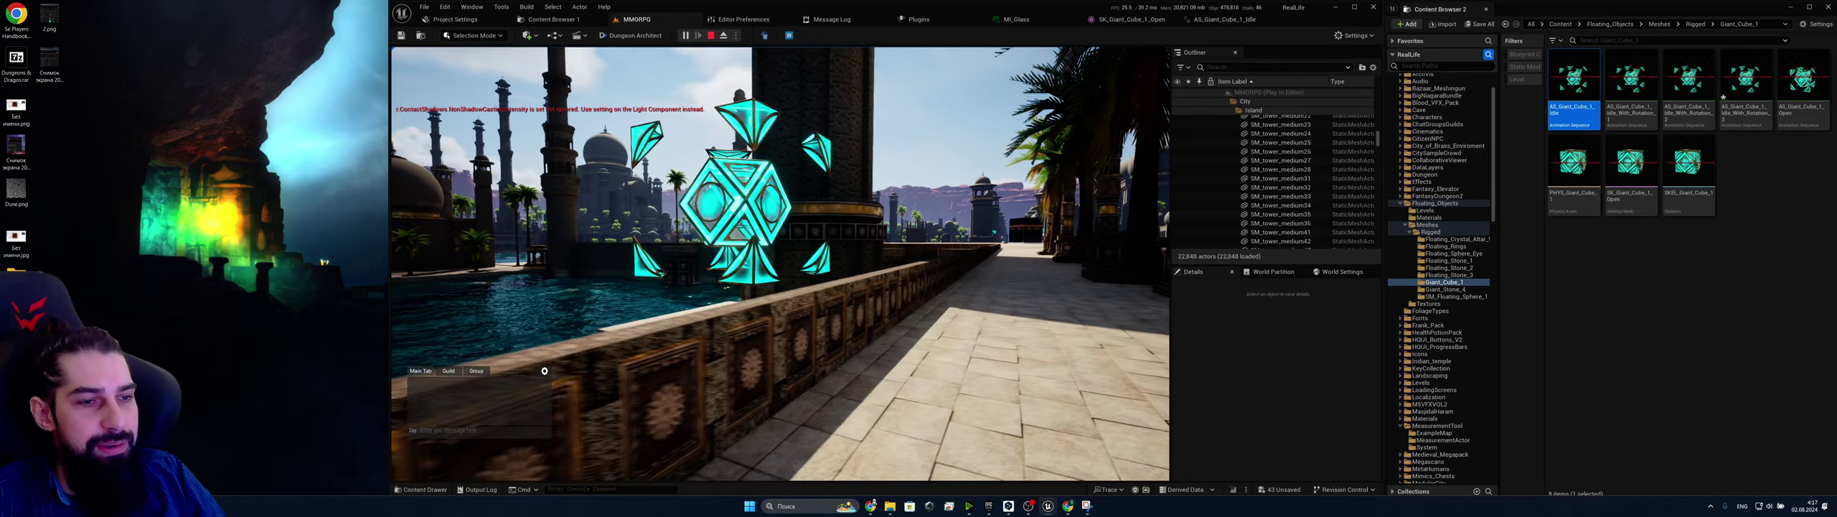
{"action": "key", "text": "w"}
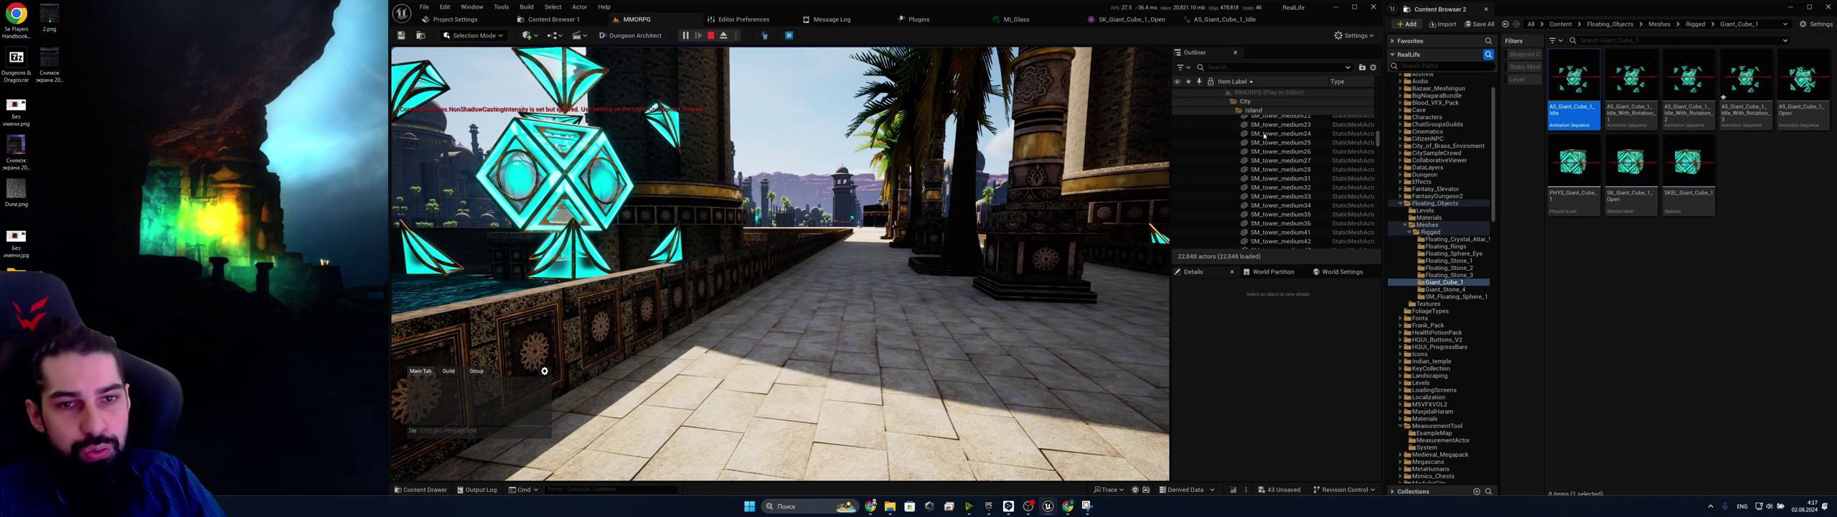
{"action": "key", "text": "Escape"}
{"action": "left_click", "coordinate": [622, 17]}
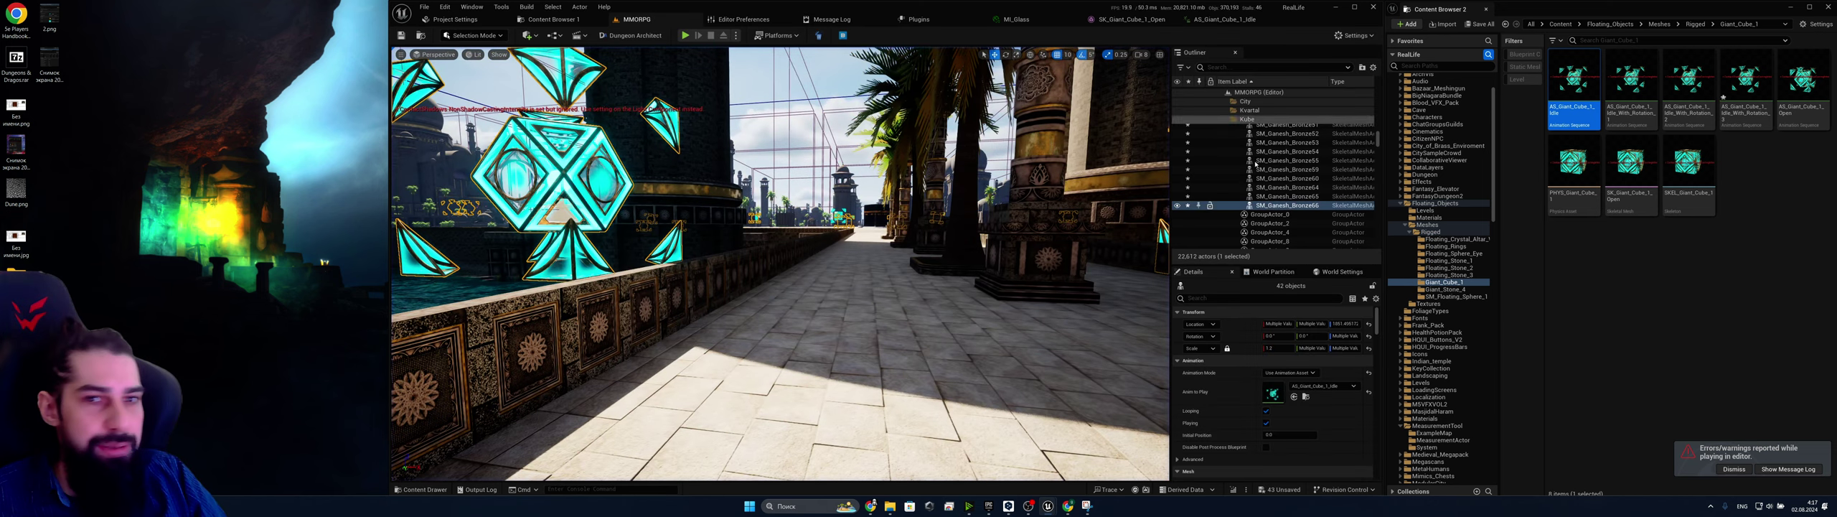
Search the level's actors for "sky", select Ultra_Dynamic_Sky, and raise its Time of Day to night
{"action": "left_click", "coordinate": [1249, 70]}
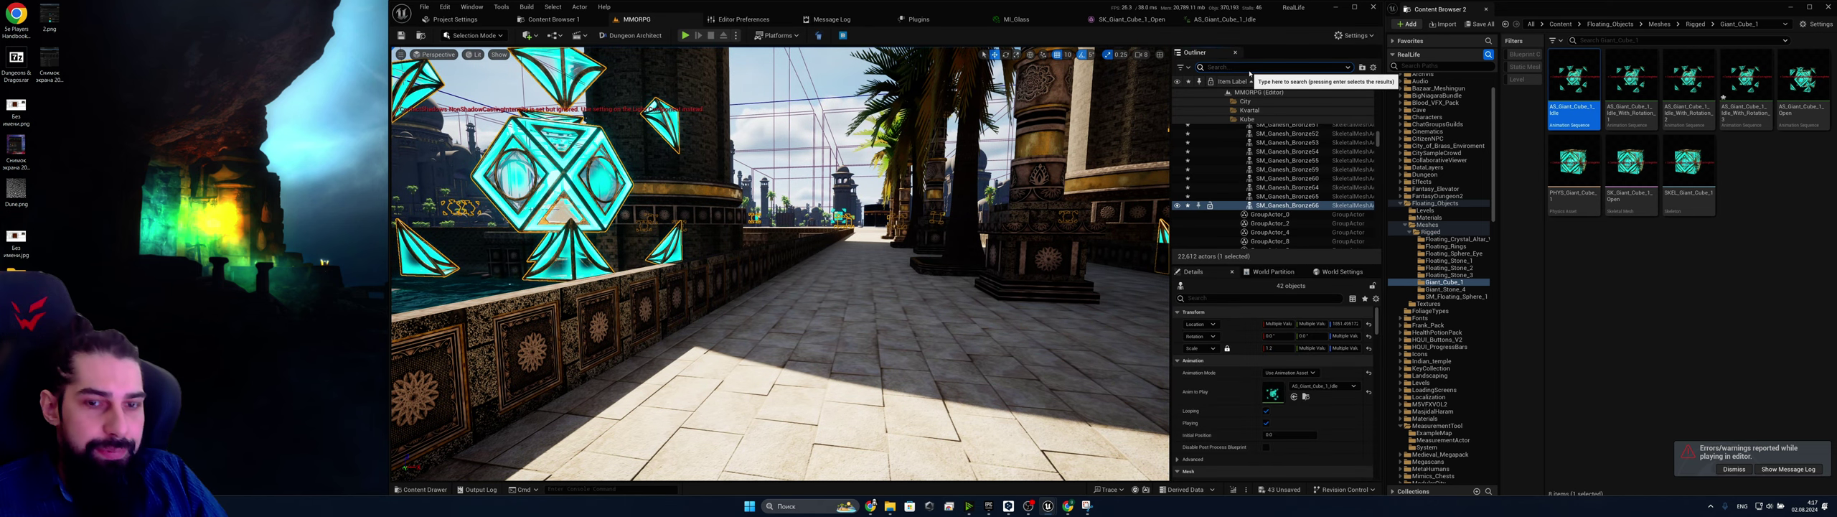
{"action": "type", "text": "sk"}
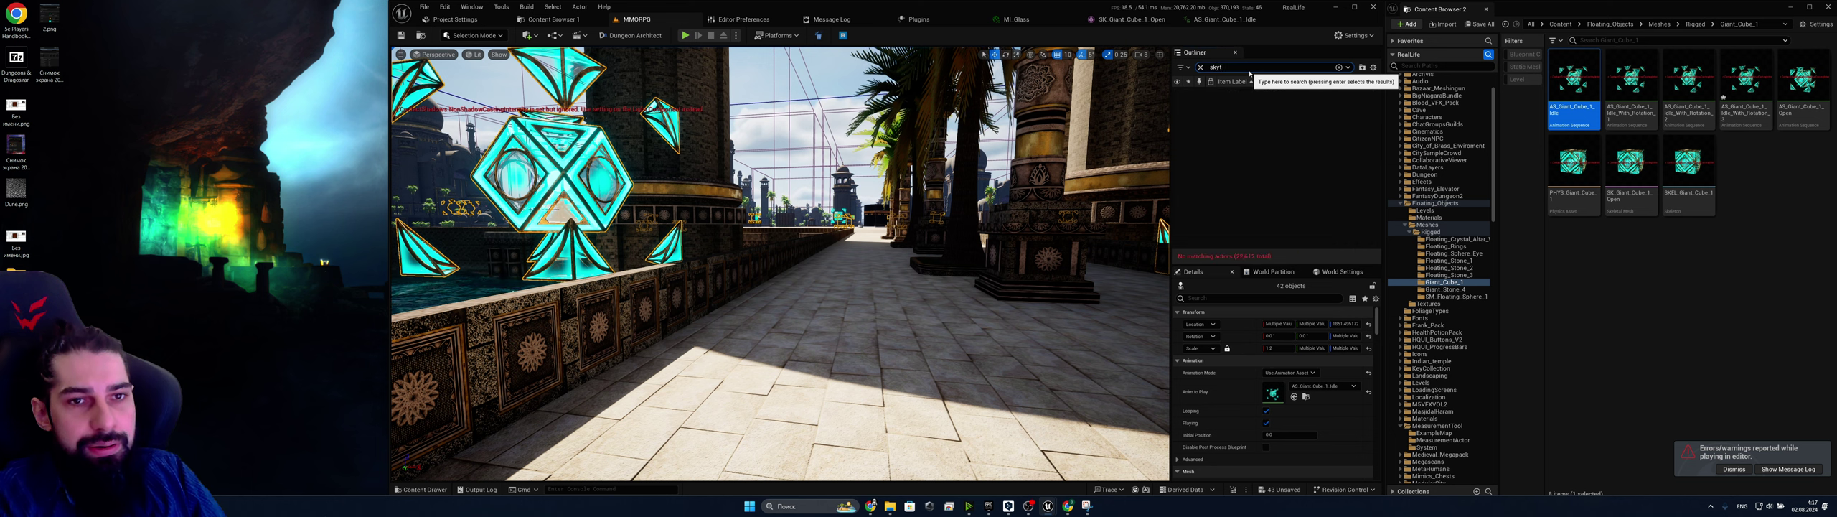
{"action": "type", "text": "y"}
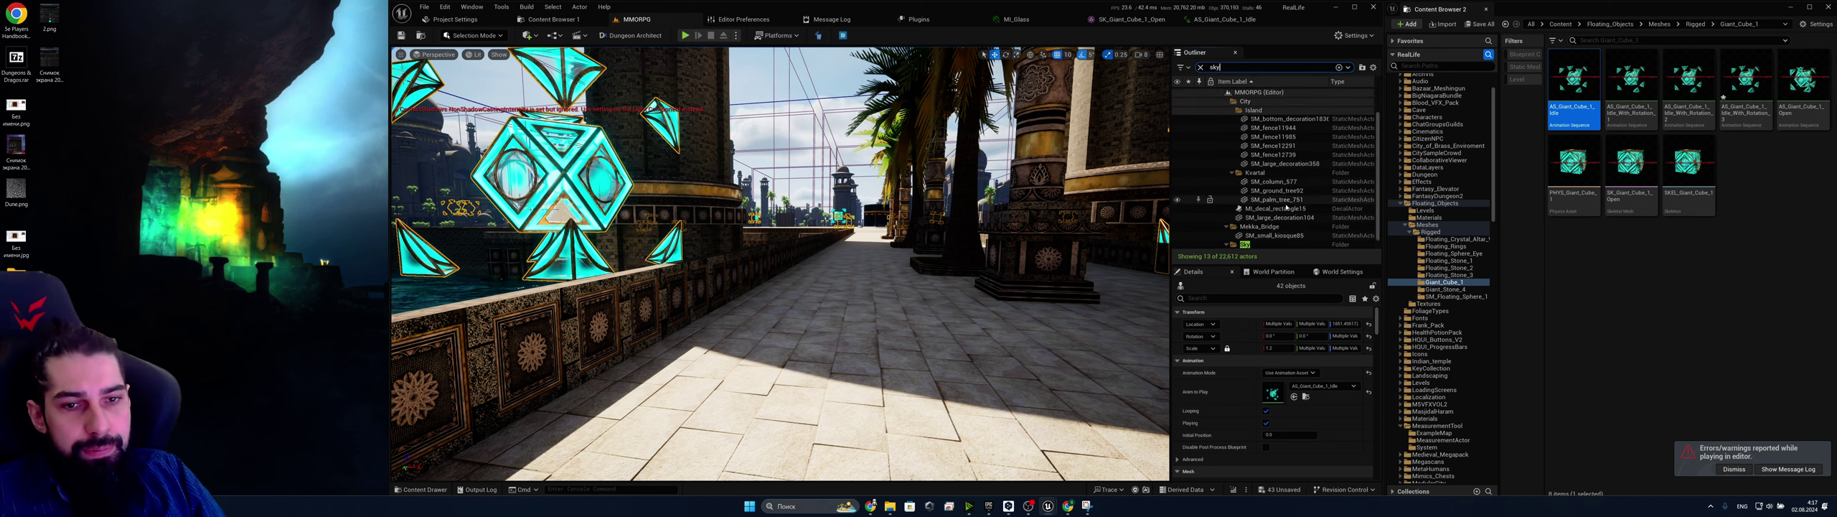
{"action": "left_click", "coordinate": [1270, 244]}
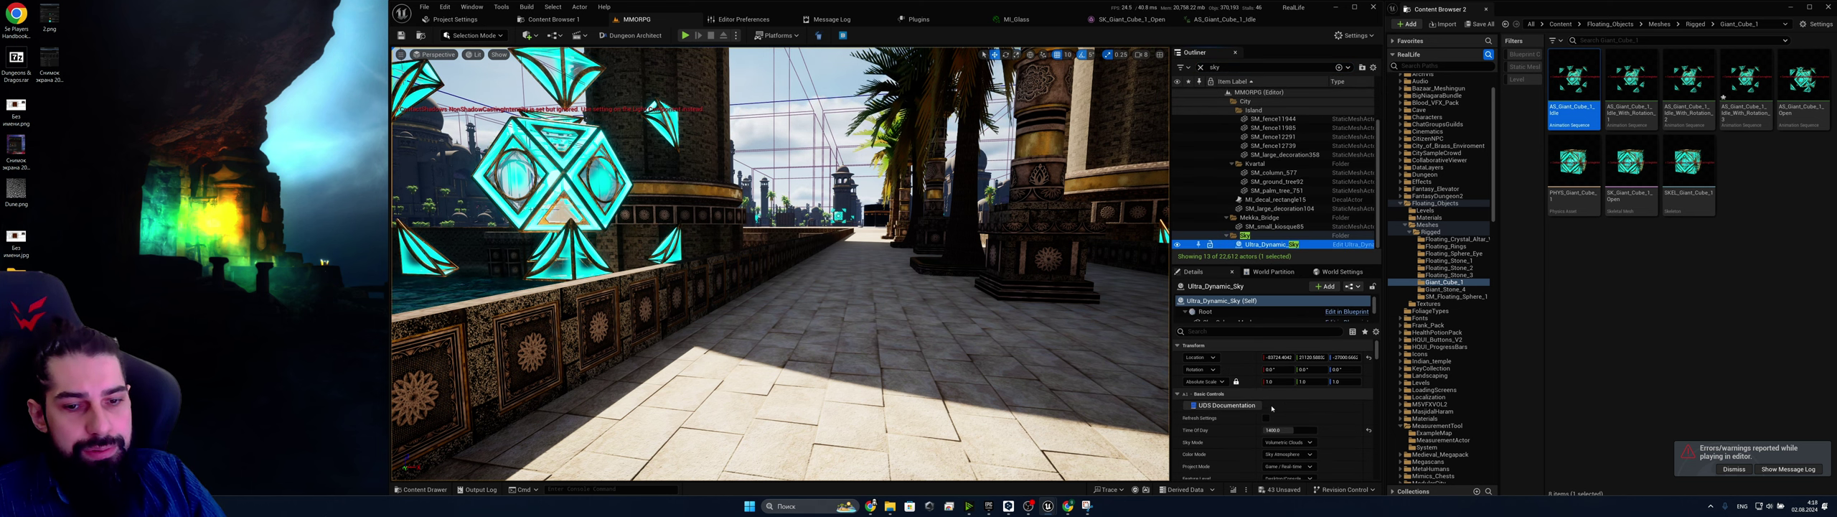
{"action": "left_click_drag", "start_coordinate": [1285, 431], "coordinate": [1320, 431]}
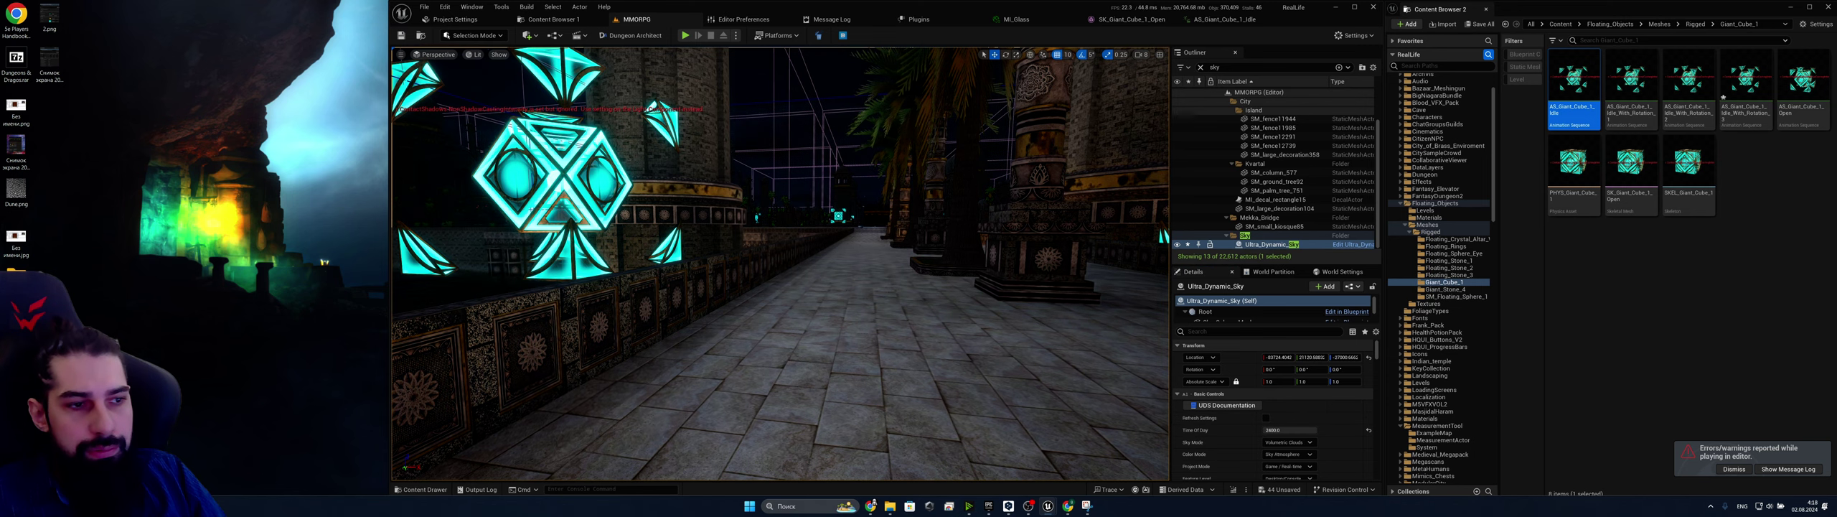
Start a night-time playtest on the paved ground by the pavilion near the giant cubes and take control of the character
{"action": "right_click_drag", "start_coordinate": [532, 210], "coordinate": [468, 222]}
{"action": "key", "text": "s"}
{"action": "key", "text": "d"}
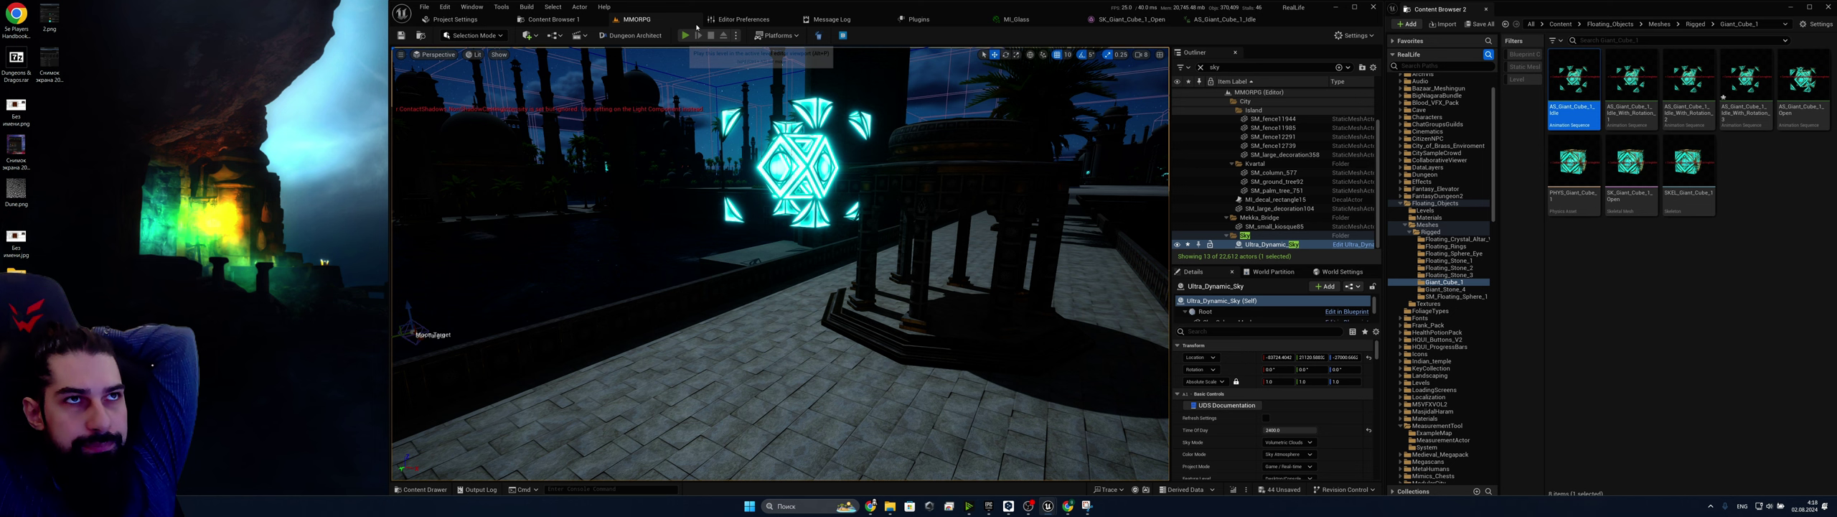
{"action": "left_click", "coordinate": [687, 35]}
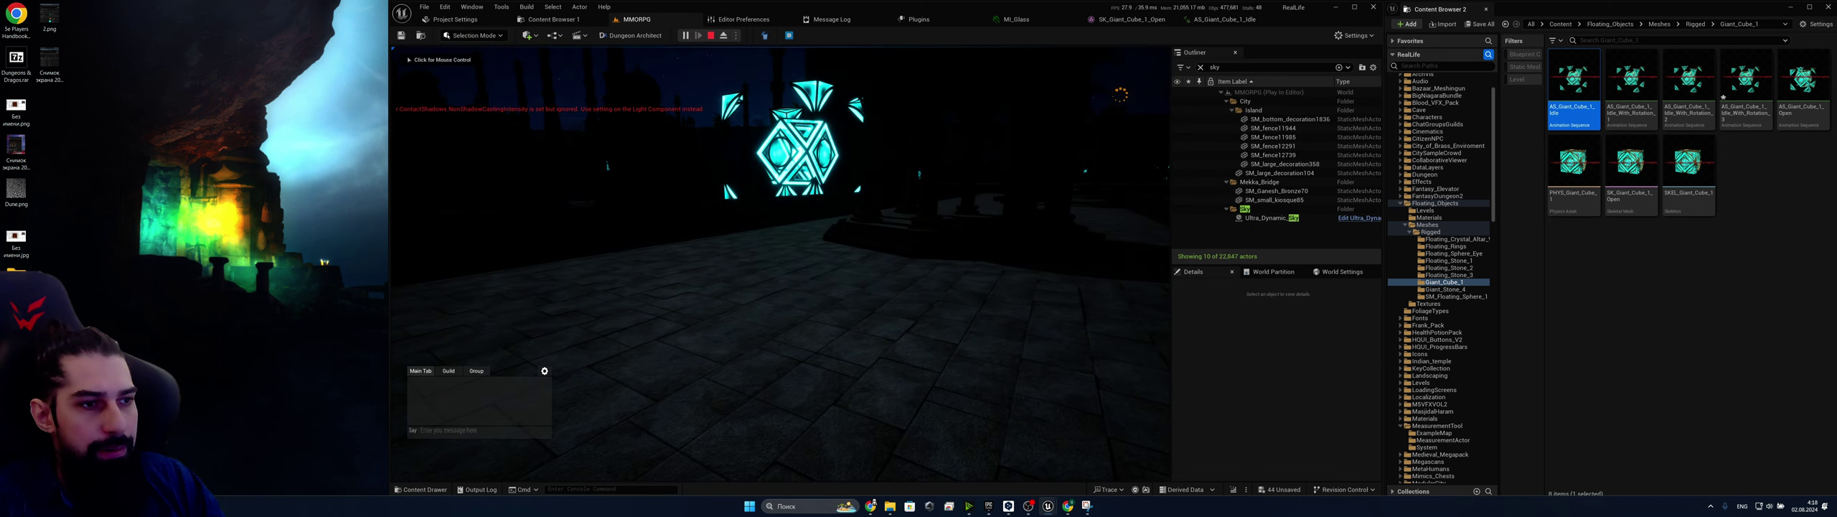
{"action": "left_click", "coordinate": [780, 264]}
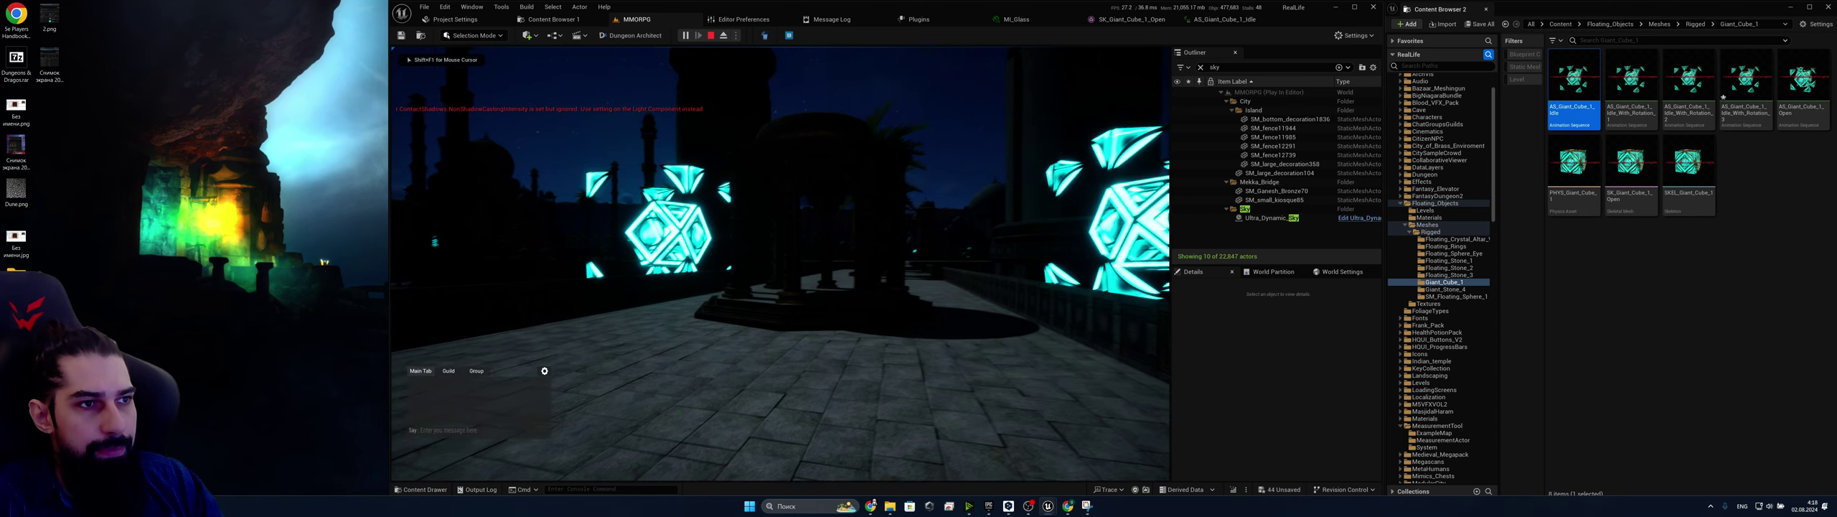
Walk past the glowing giant cubes in the night-time playtest, end the playtest, and return to the level
{"action": "key", "text": "w"}
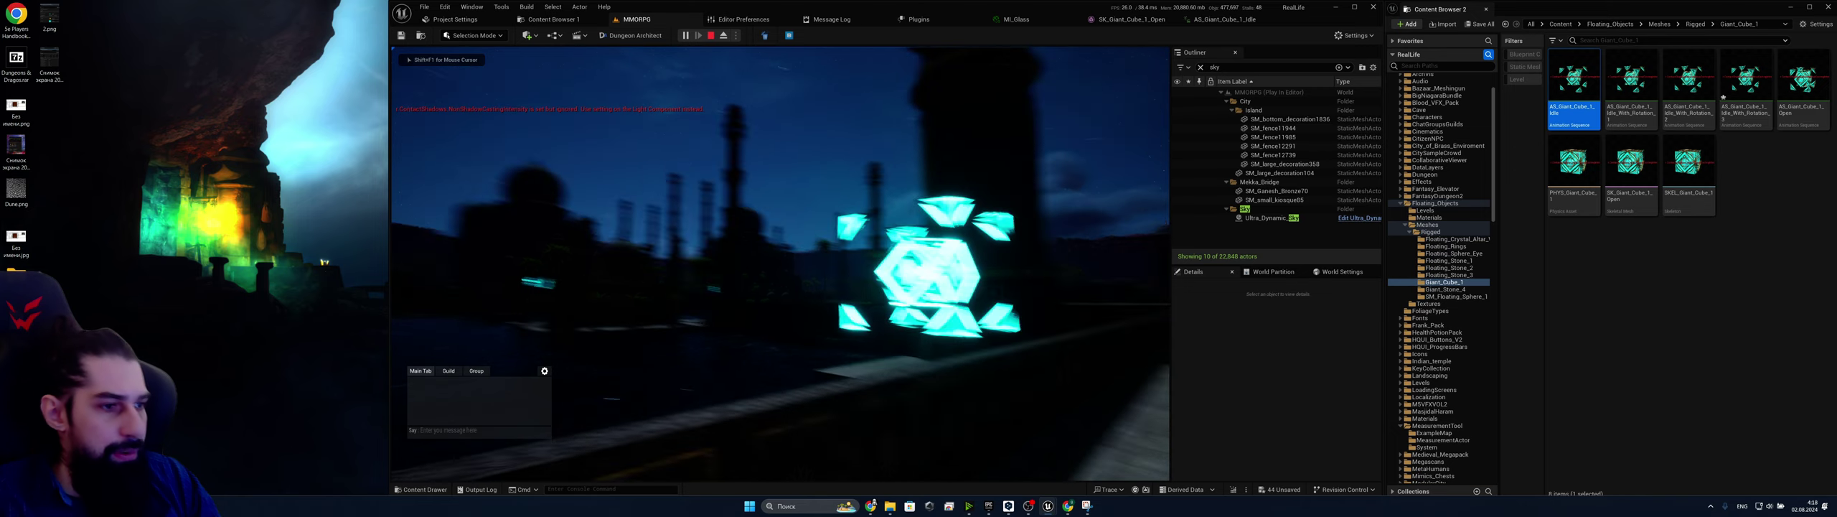
{"action": "key", "text": "Escape"}
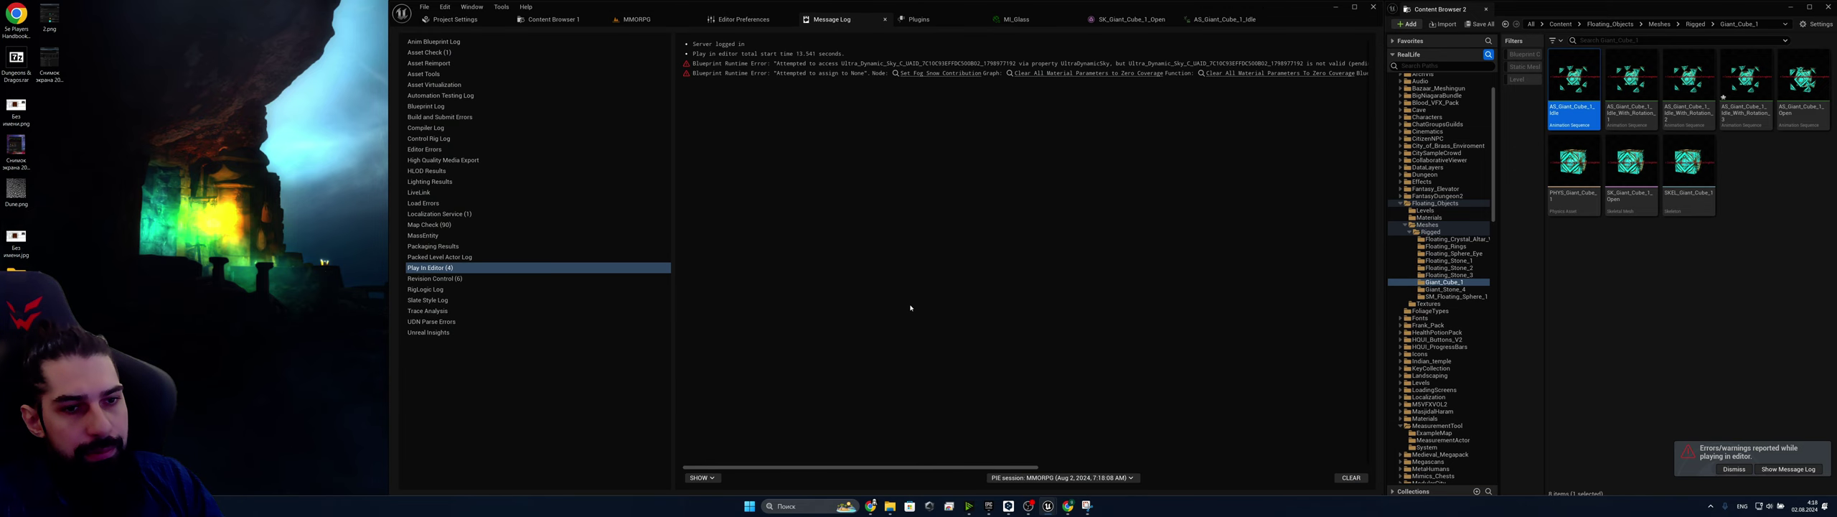
{"action": "left_click", "coordinate": [623, 23]}
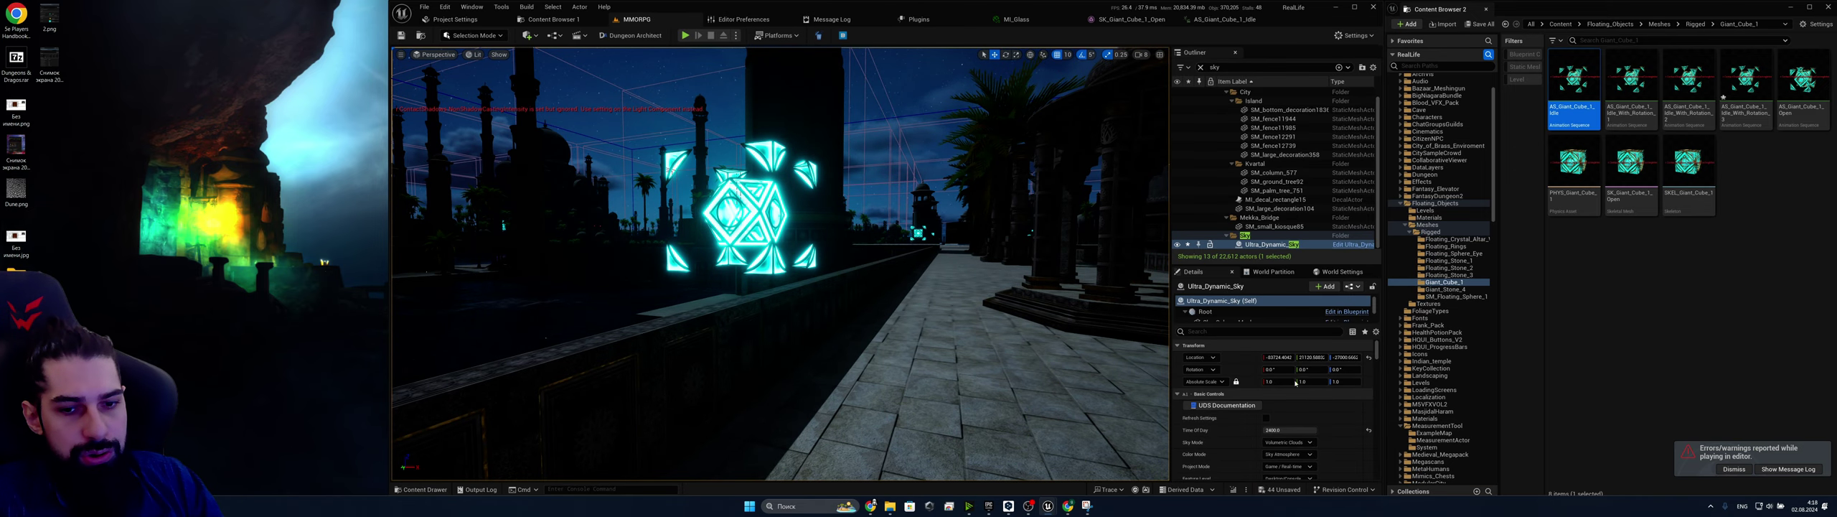
Raise Ultra_Dynamic_Sky's Time of Day back to daylight, check the cubes on the pillar platforms over the water, and save the level
{"action": "left_click_drag", "start_coordinate": [1285, 432], "coordinate": [1350, 431]}
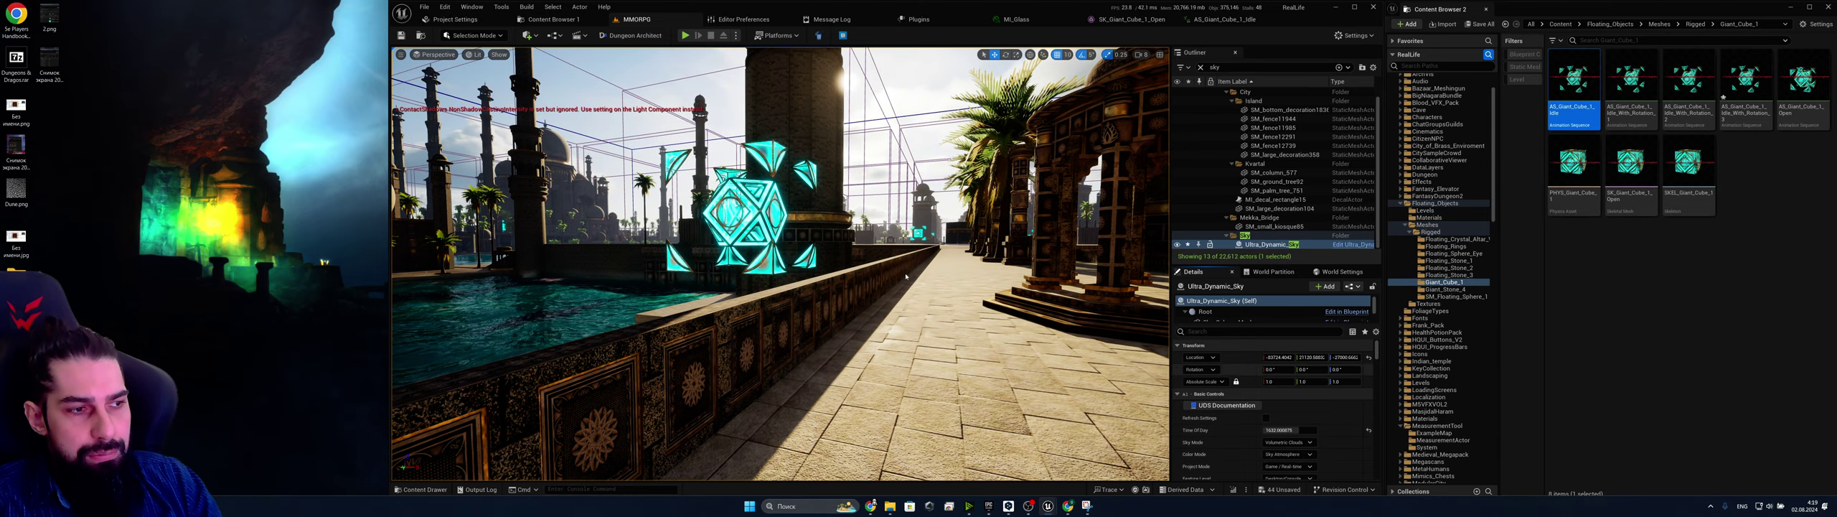
{"action": "key", "text": "w"}
{"action": "right_click_drag", "start_coordinate": [852, 253], "coordinate": [852, 252]}
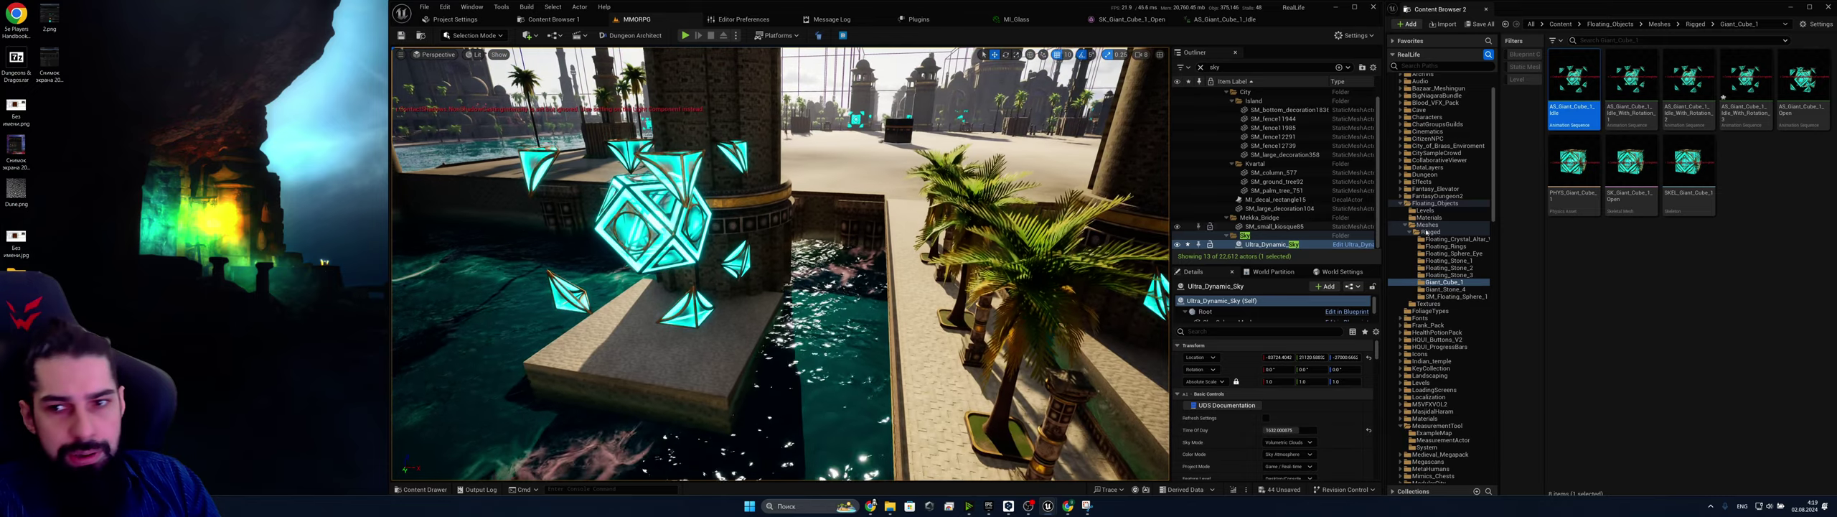
{"action": "key", "text": "d"}
{"action": "right_click_drag", "start_coordinate": [967, 256], "coordinate": [967, 255]}
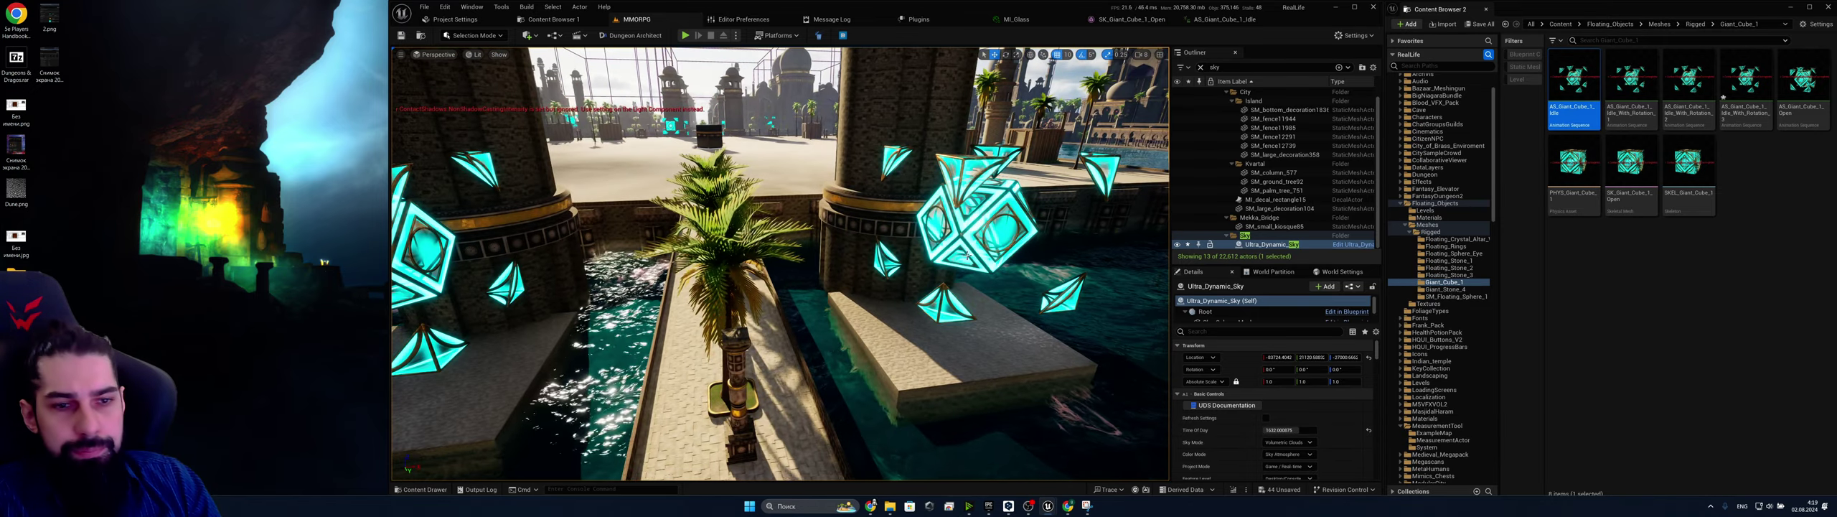
{"action": "key", "text": "ctrl+s"}
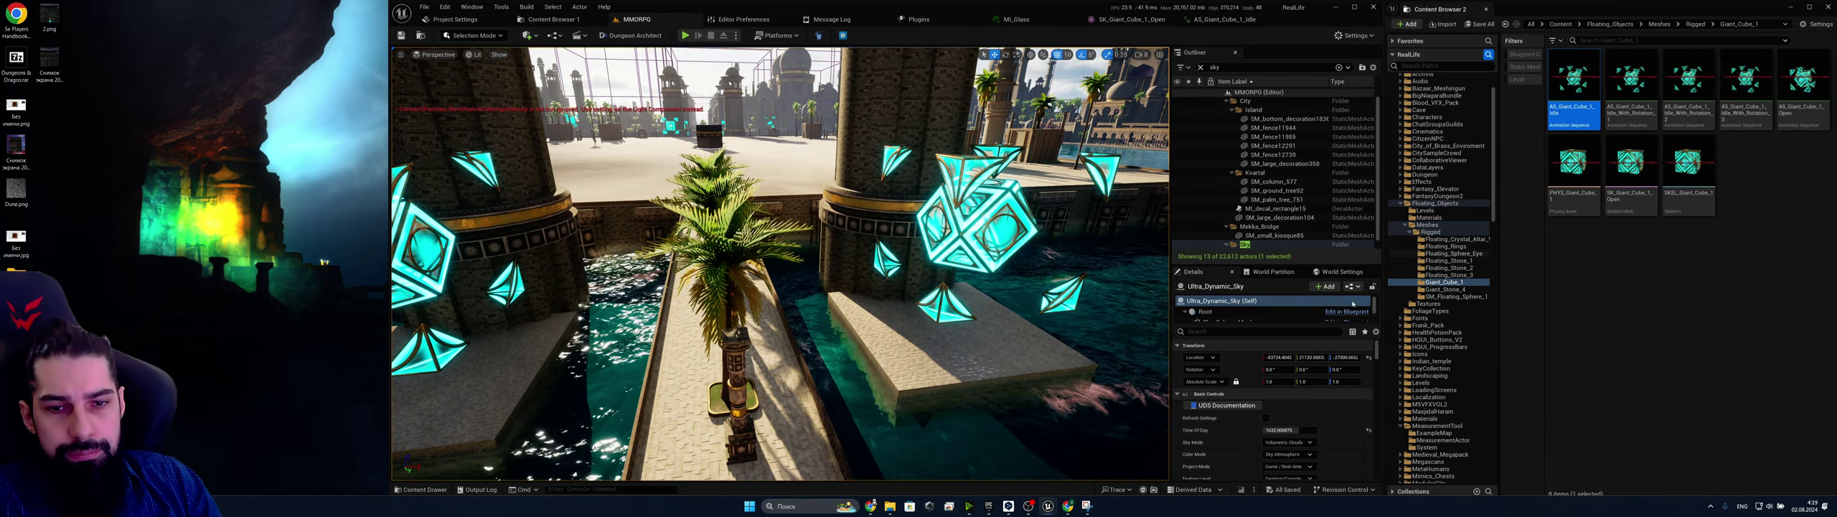
Locate the giant cube's glass material through the SK_Giant_Cube_1_Open skeletal mesh and open M_Glass in the material editor
{"action": "left_click", "coordinate": [1039, 216]}
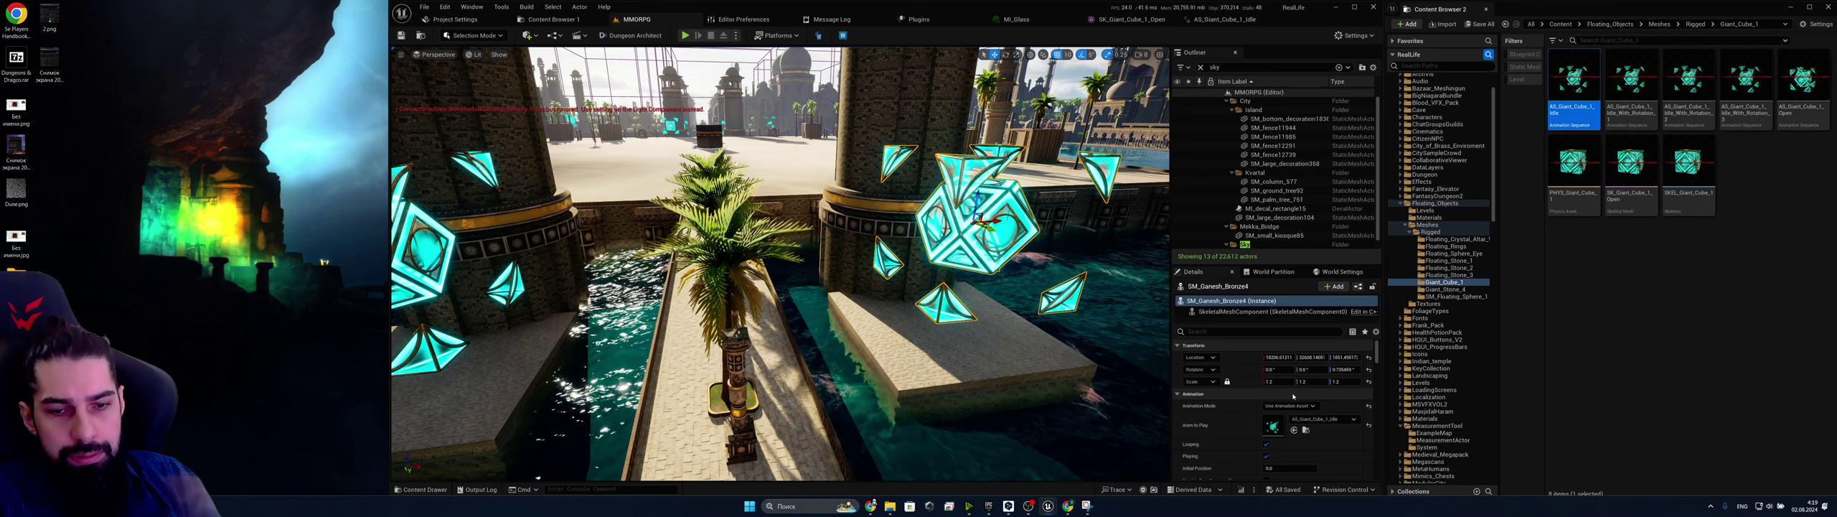
{"action": "double_click", "coordinate": [1562, 87]}
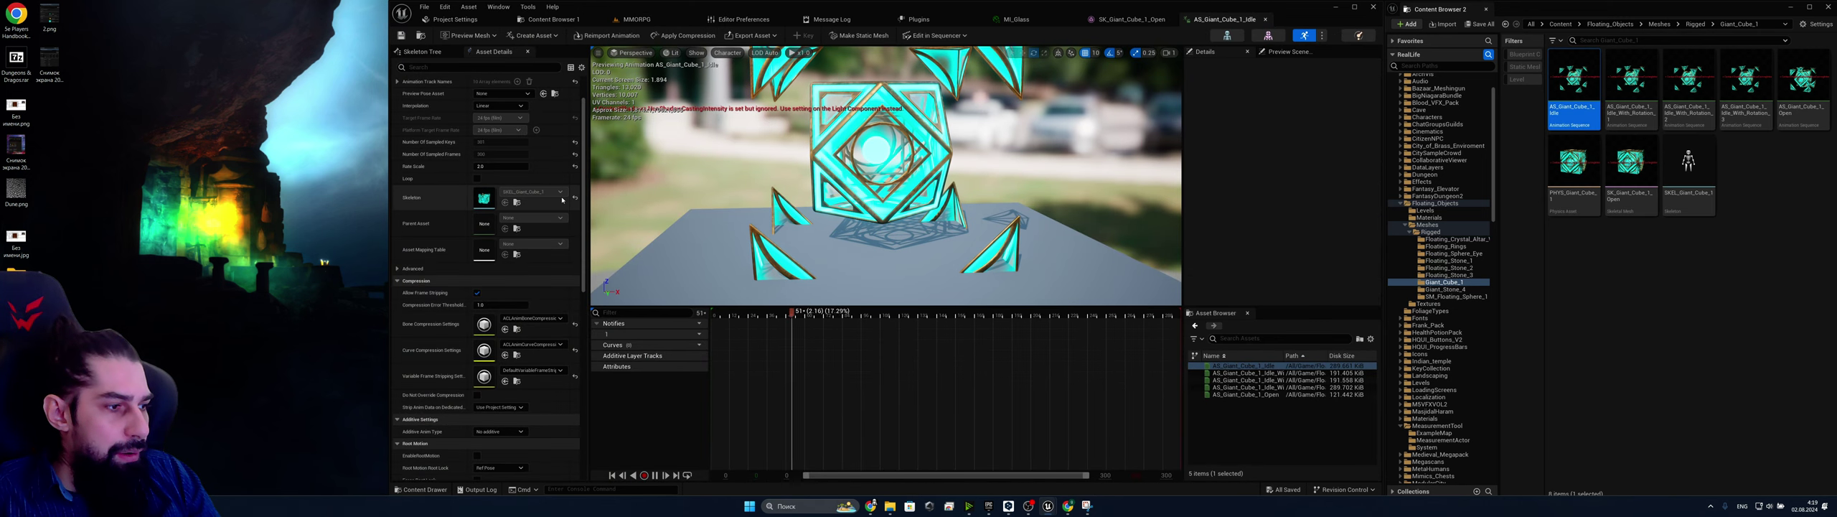
{"action": "double_click", "coordinate": [1642, 172]}
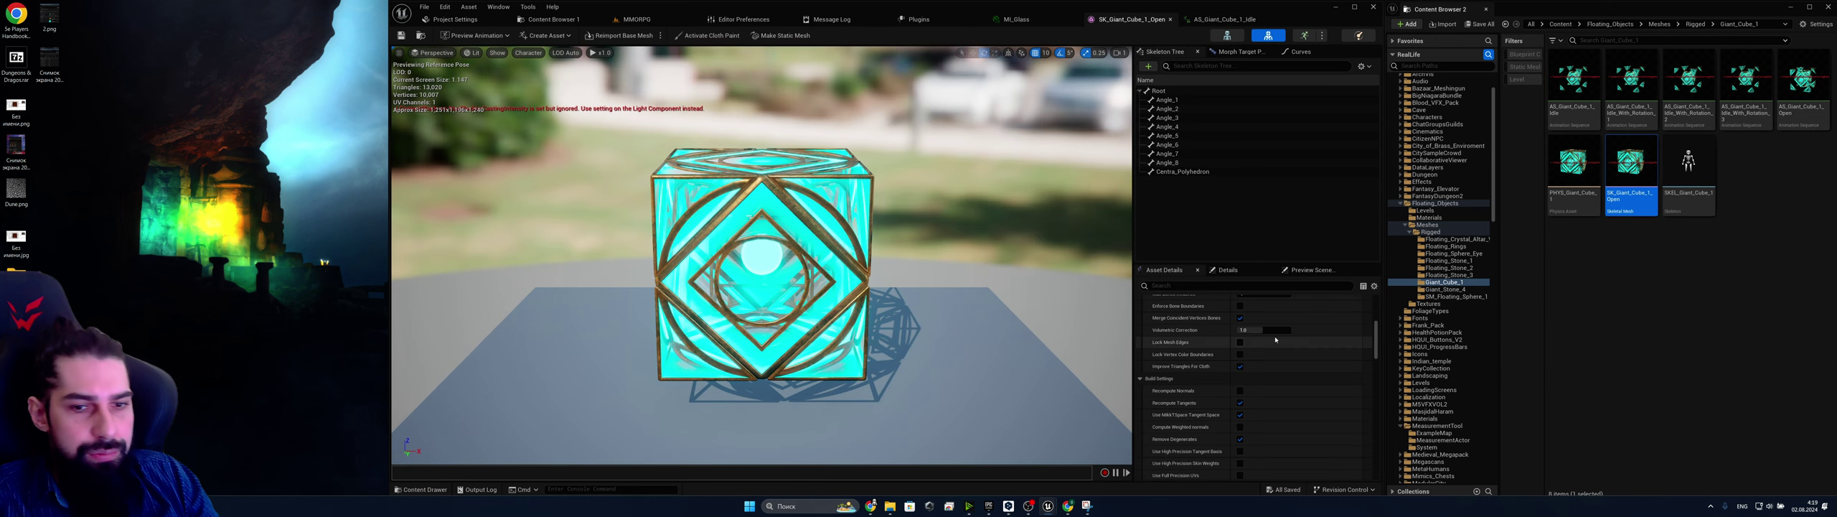
{"action": "scroll", "coordinate": [1276, 339], "scroll_direction": "up", "scroll_amount": 10}
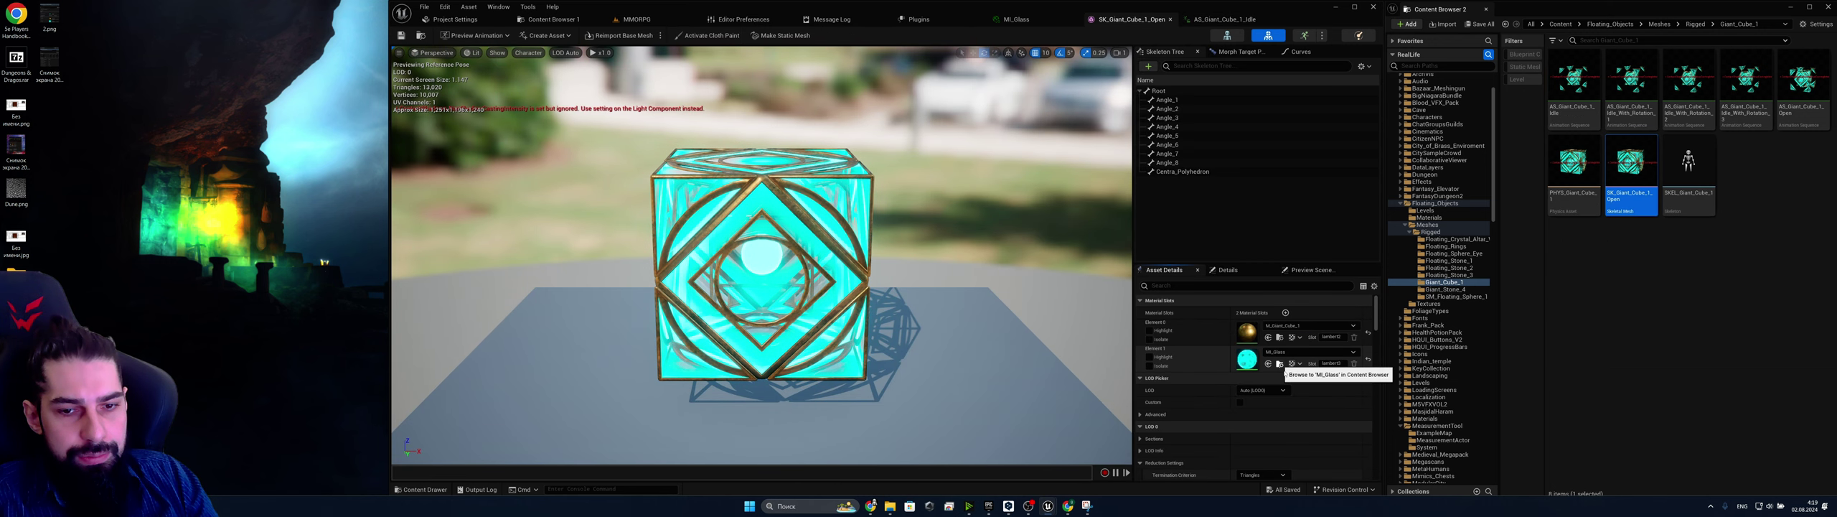
{"action": "left_click", "coordinate": [1280, 364]}
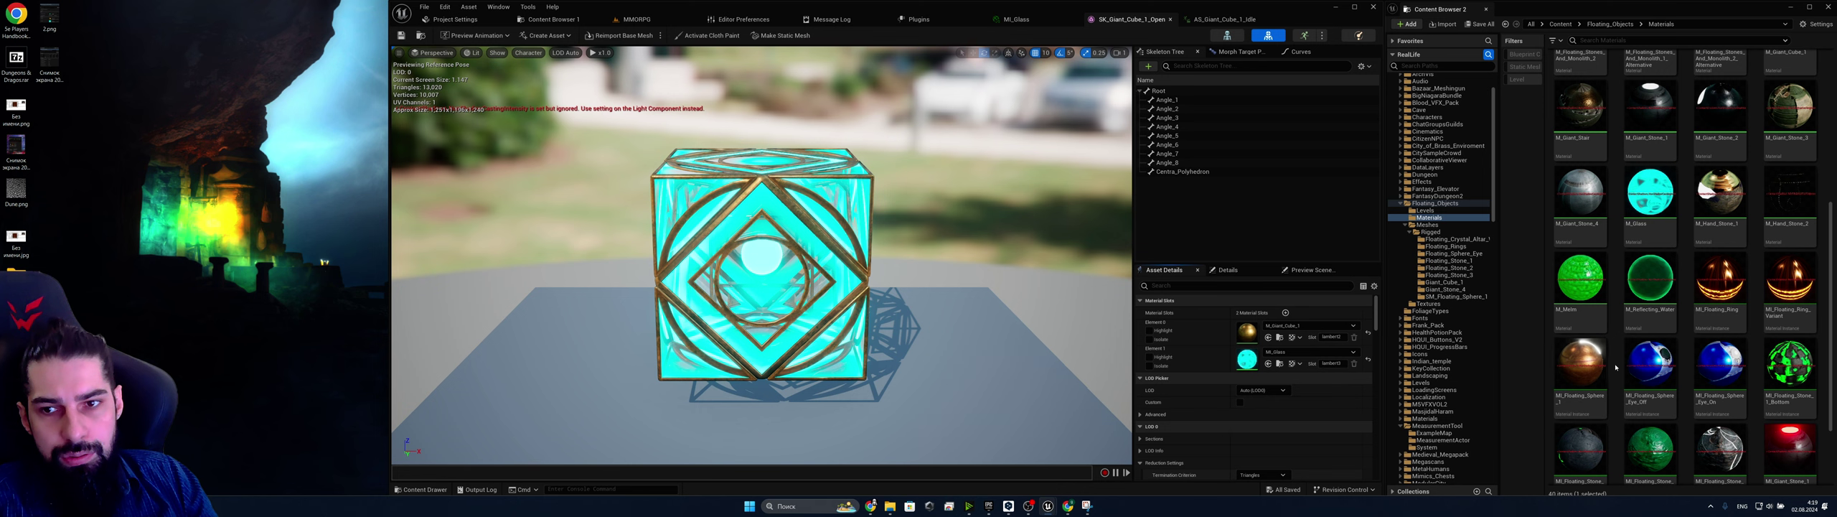
{"action": "scroll", "coordinate": [1616, 368], "scroll_direction": "down", "scroll_amount": 1}
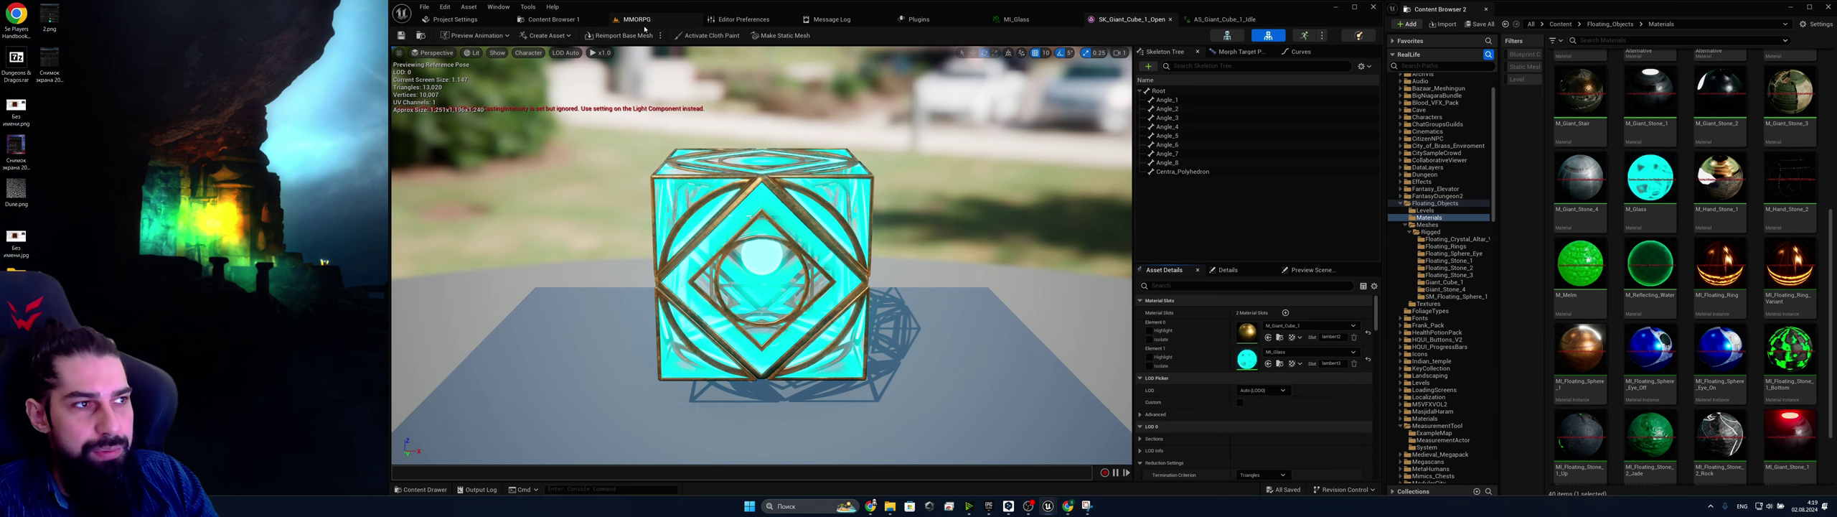
{"action": "left_click", "coordinate": [643, 25]}
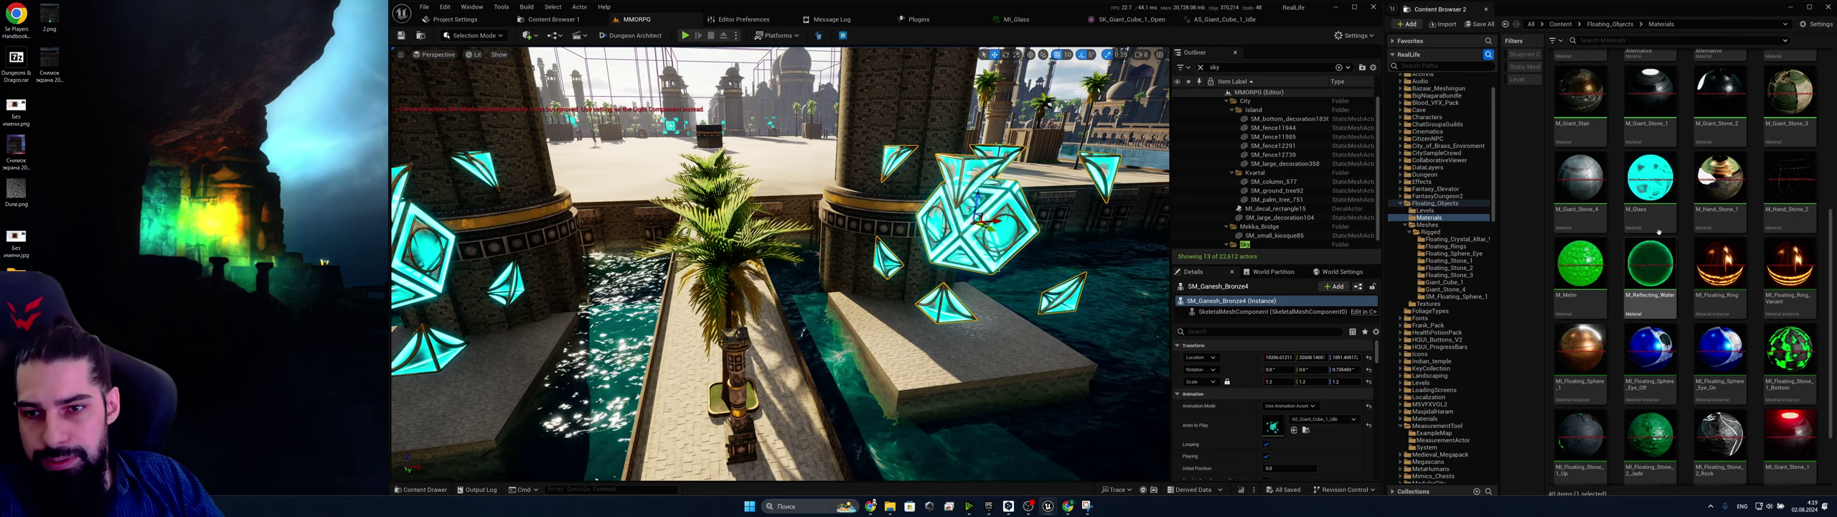
{"action": "scroll", "coordinate": [1317, 395], "scroll_direction": "down", "scroll_amount": 2}
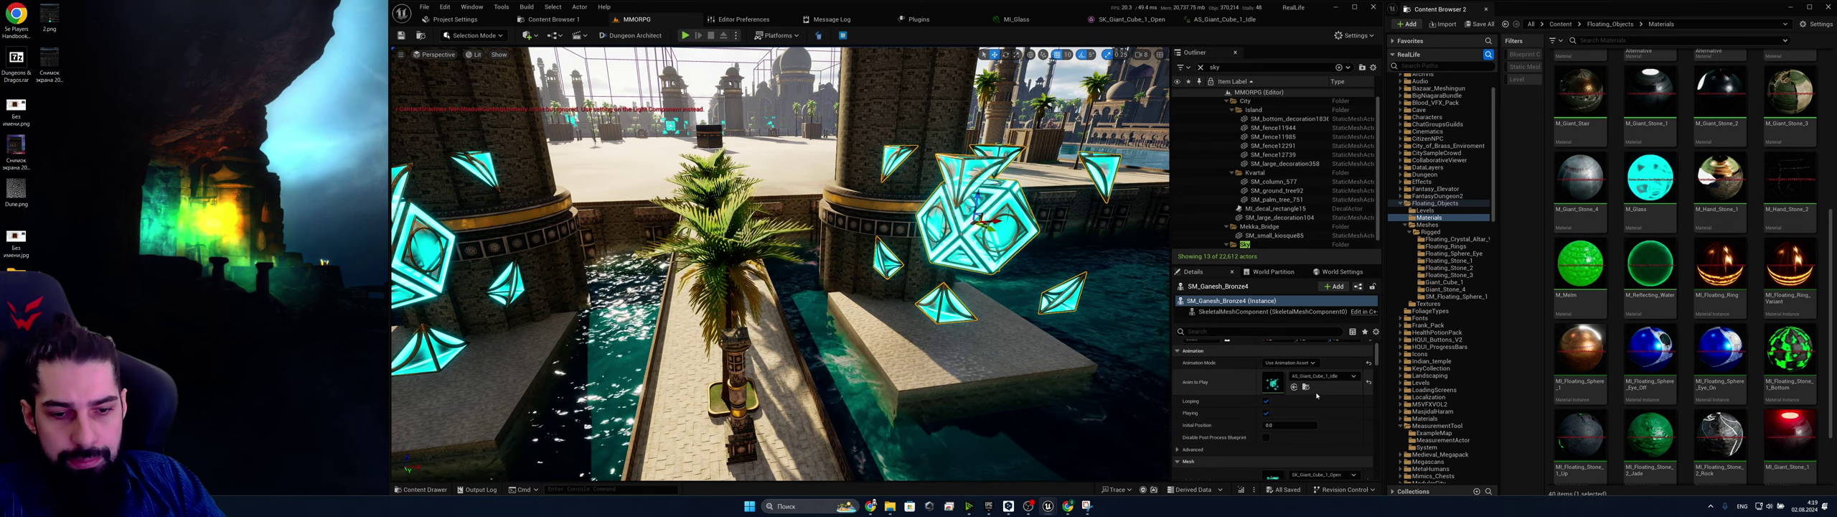
{"action": "scroll", "coordinate": [1317, 395], "scroll_direction": "up", "scroll_amount": 2}
{"action": "left_click", "coordinate": [1643, 185]}
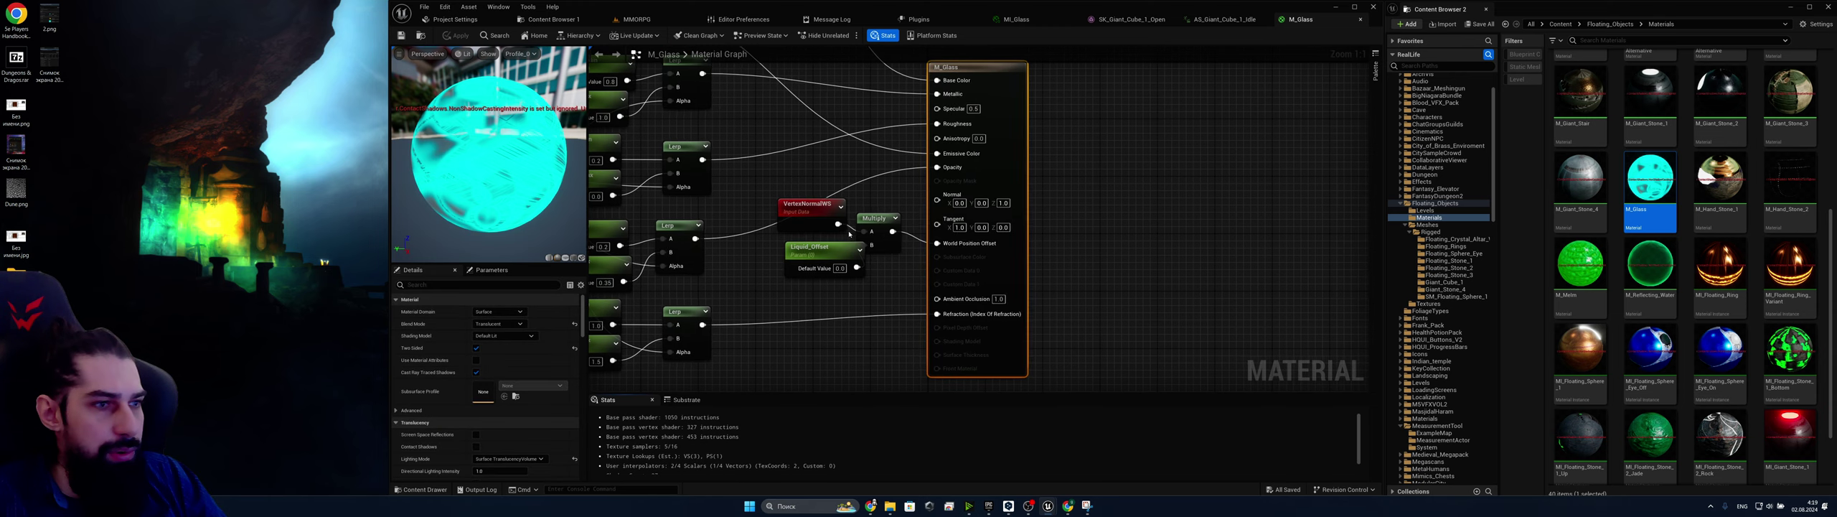
Darken the Emissive_Color default of the M_Glass material to a value of about 0.32, comparing against the cubes in the level
{"action": "scroll", "coordinate": [1025, 216], "scroll_direction": "down", "scroll_amount": 4}
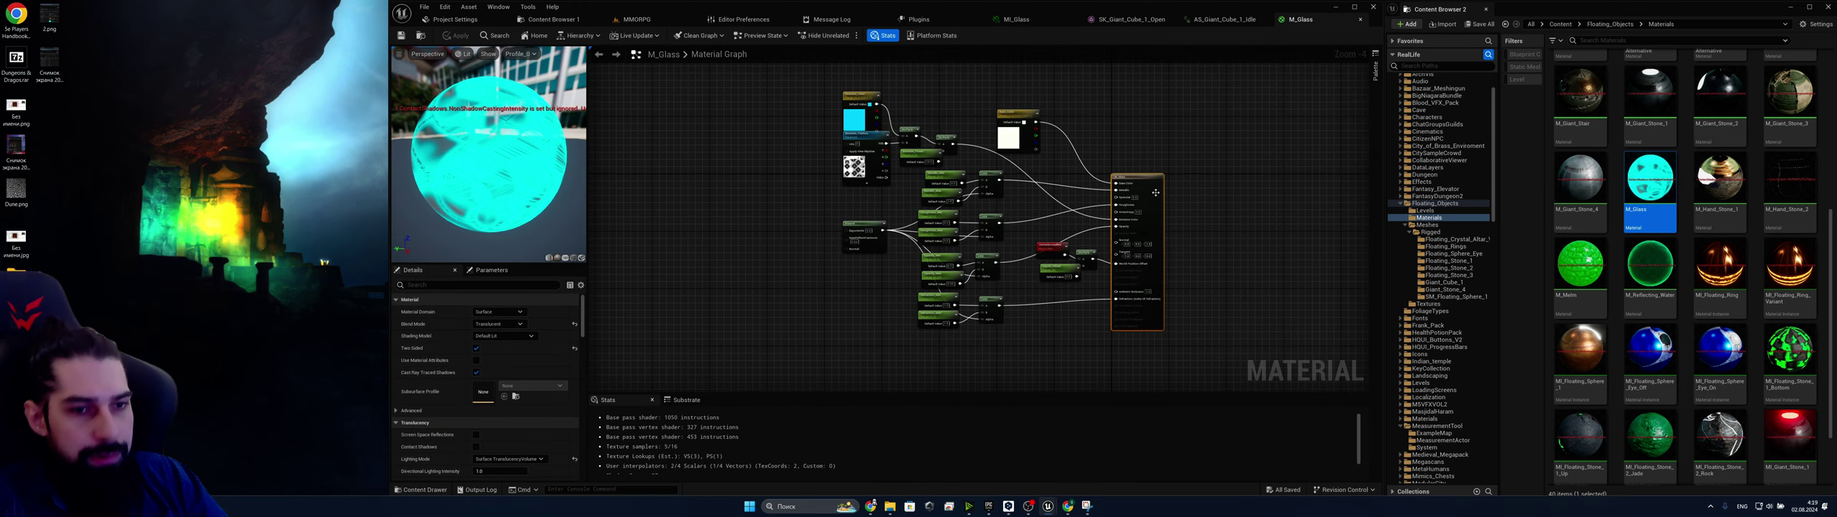
{"action": "scroll", "coordinate": [1013, 185], "scroll_direction": "up", "scroll_amount": 4}
{"action": "right_click_drag", "start_coordinate": [1033, 176], "coordinate": [1103, 294]}
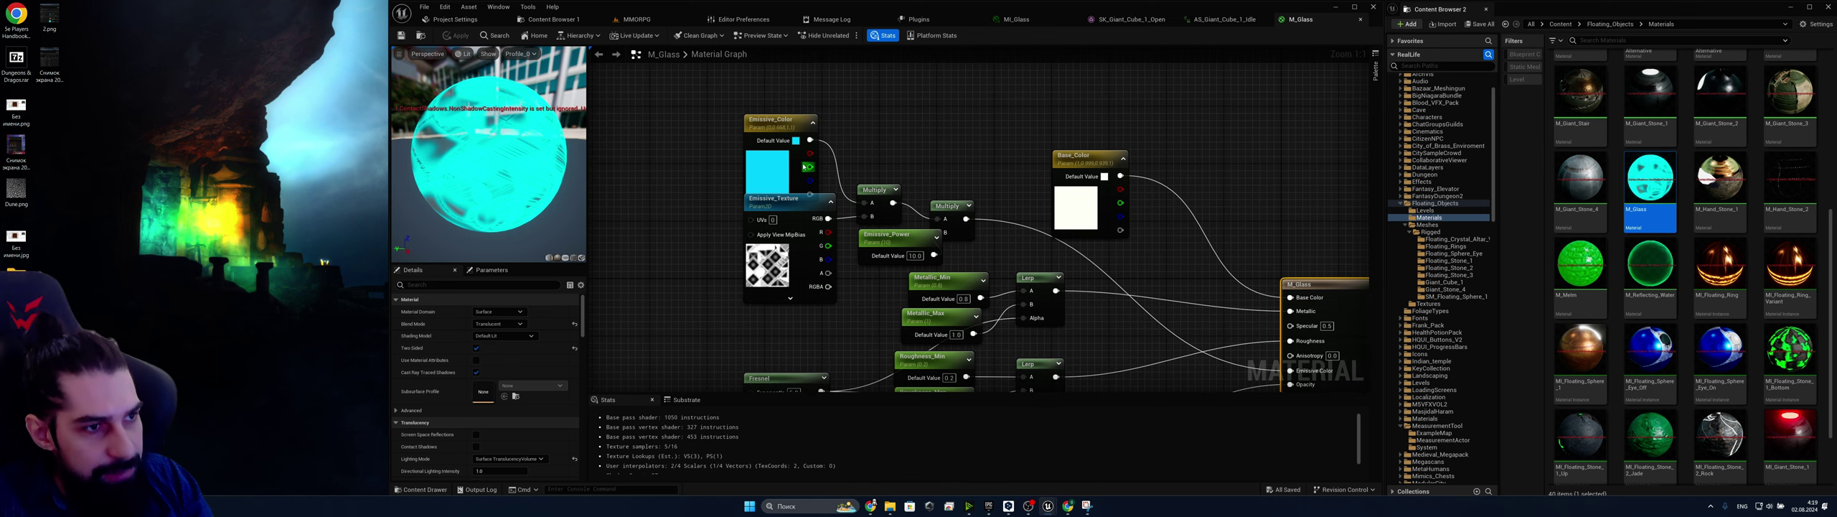
{"action": "left_click_drag", "start_coordinate": [781, 123], "coordinate": [795, 94]}
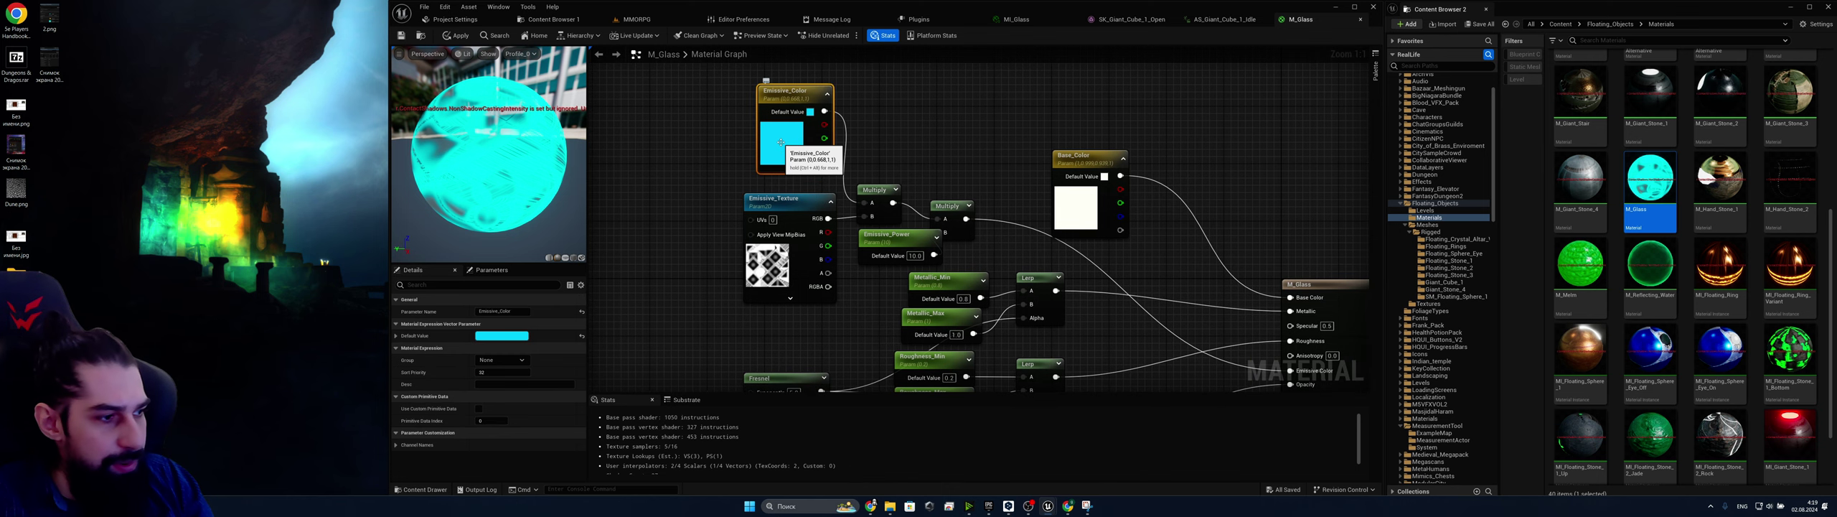
{"action": "left_click", "coordinate": [498, 335]}
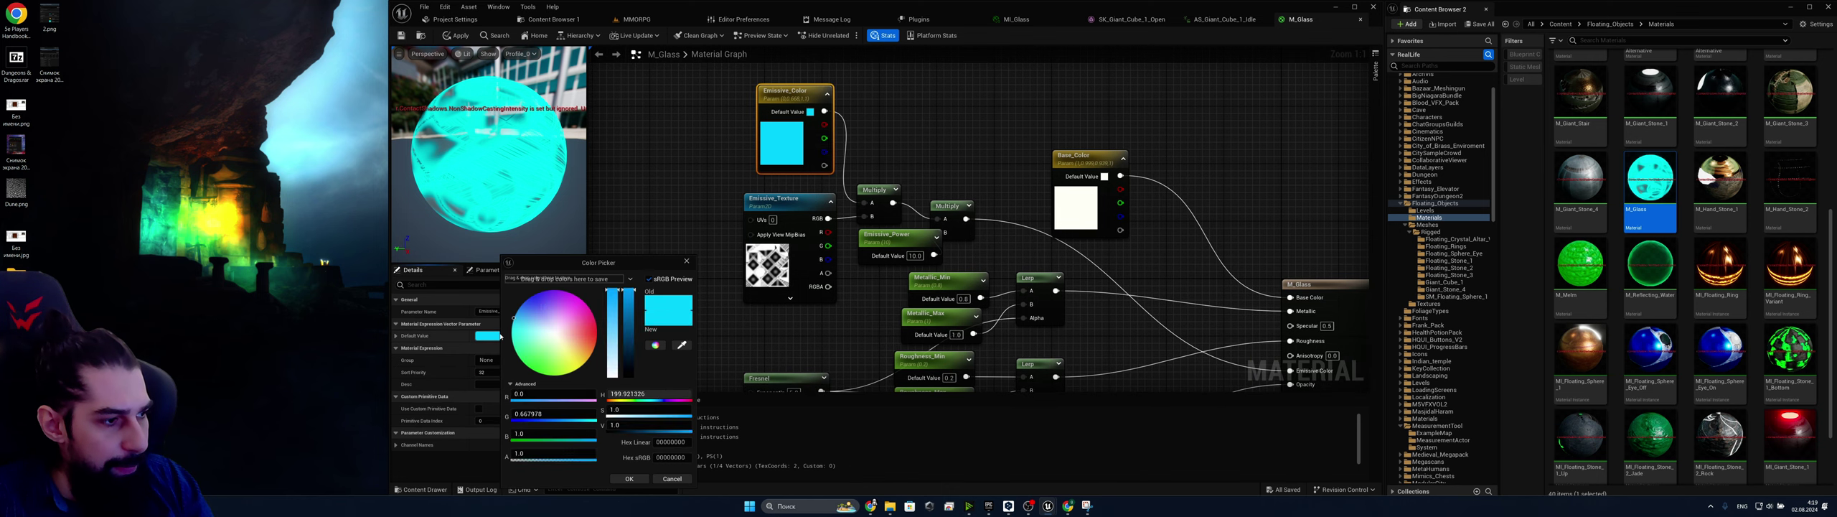
{"action": "left_click_drag", "start_coordinate": [630, 296], "coordinate": [632, 330]}
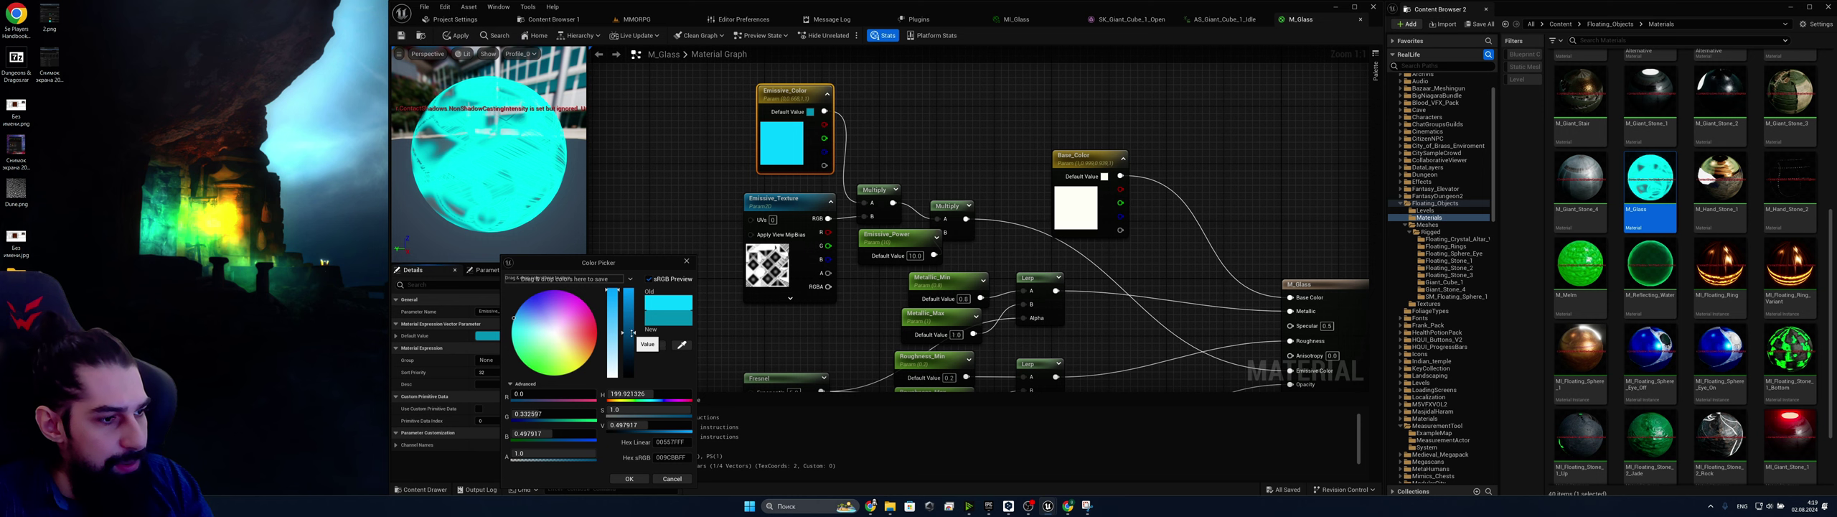
{"action": "left_click", "coordinate": [628, 478]}
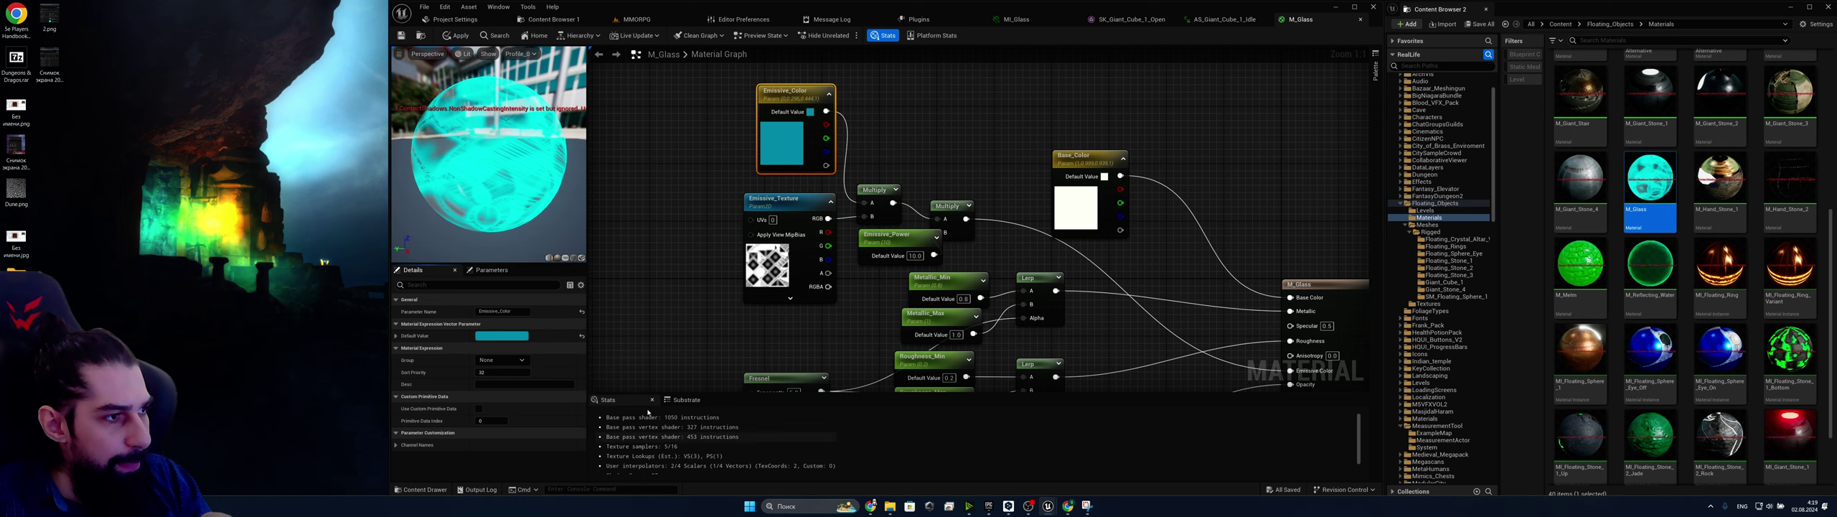
{"action": "left_click", "coordinate": [626, 27]}
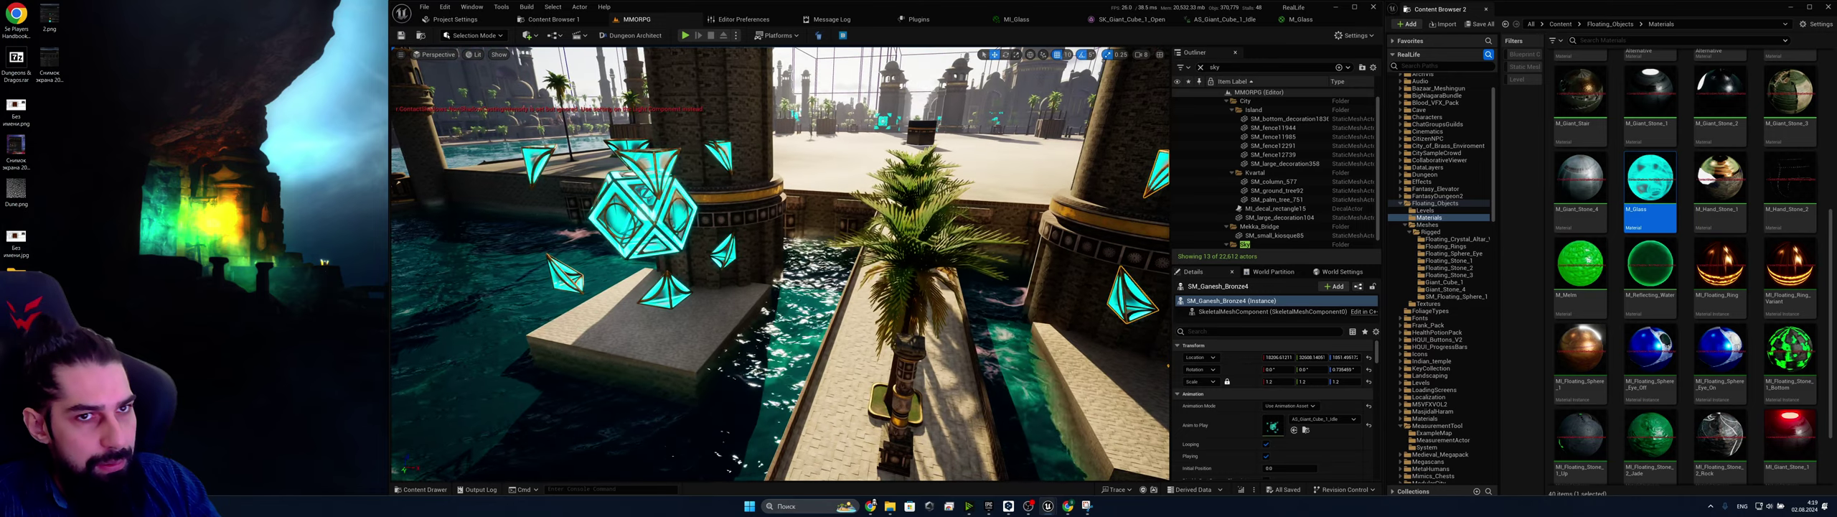
{"action": "left_click", "coordinate": [1289, 21]}
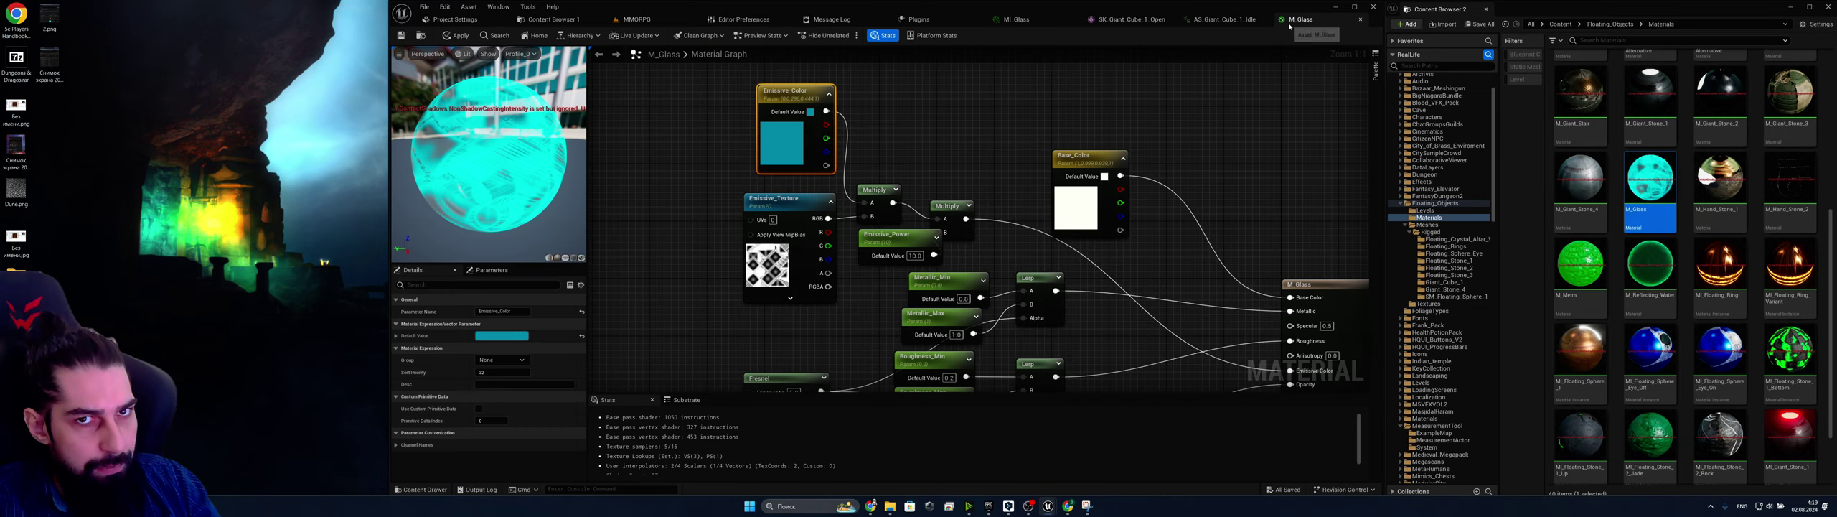
{"action": "left_click", "coordinate": [523, 337]}
{"action": "left_click_drag", "start_coordinate": [646, 354], "coordinate": [647, 349]}
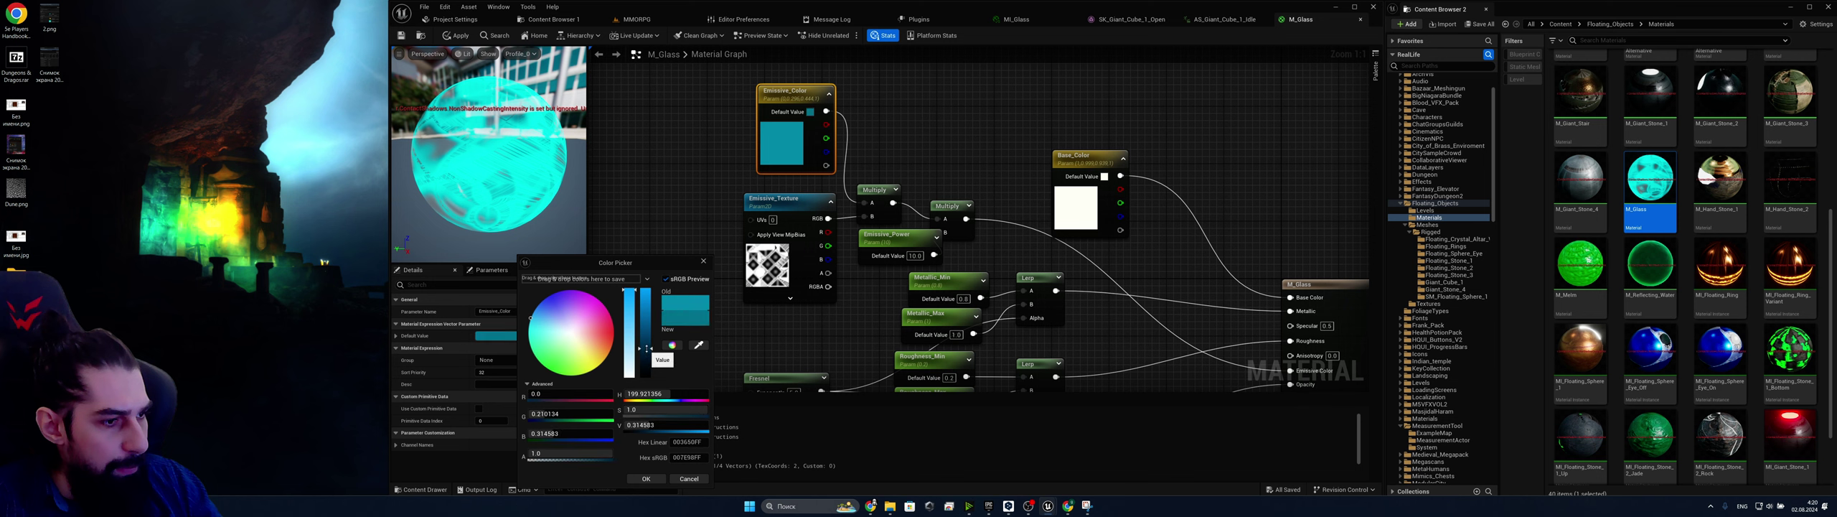
{"action": "left_click", "coordinate": [641, 478]}
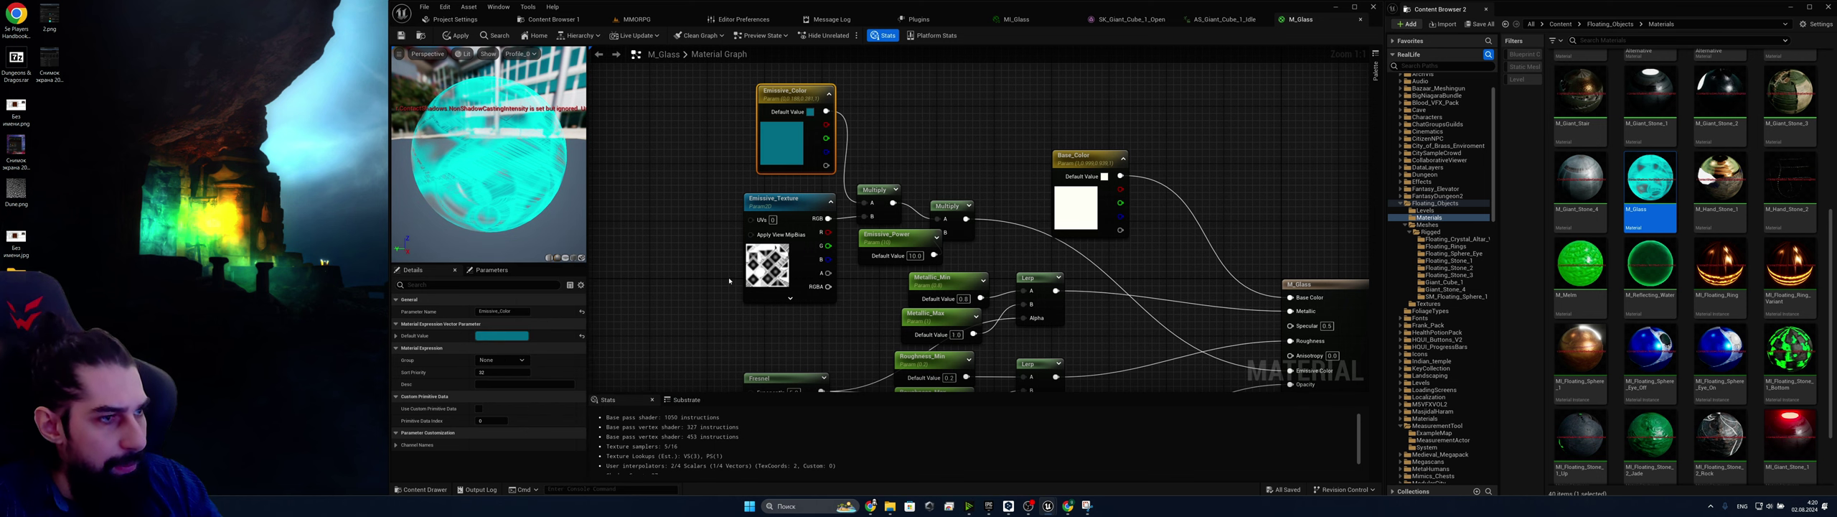
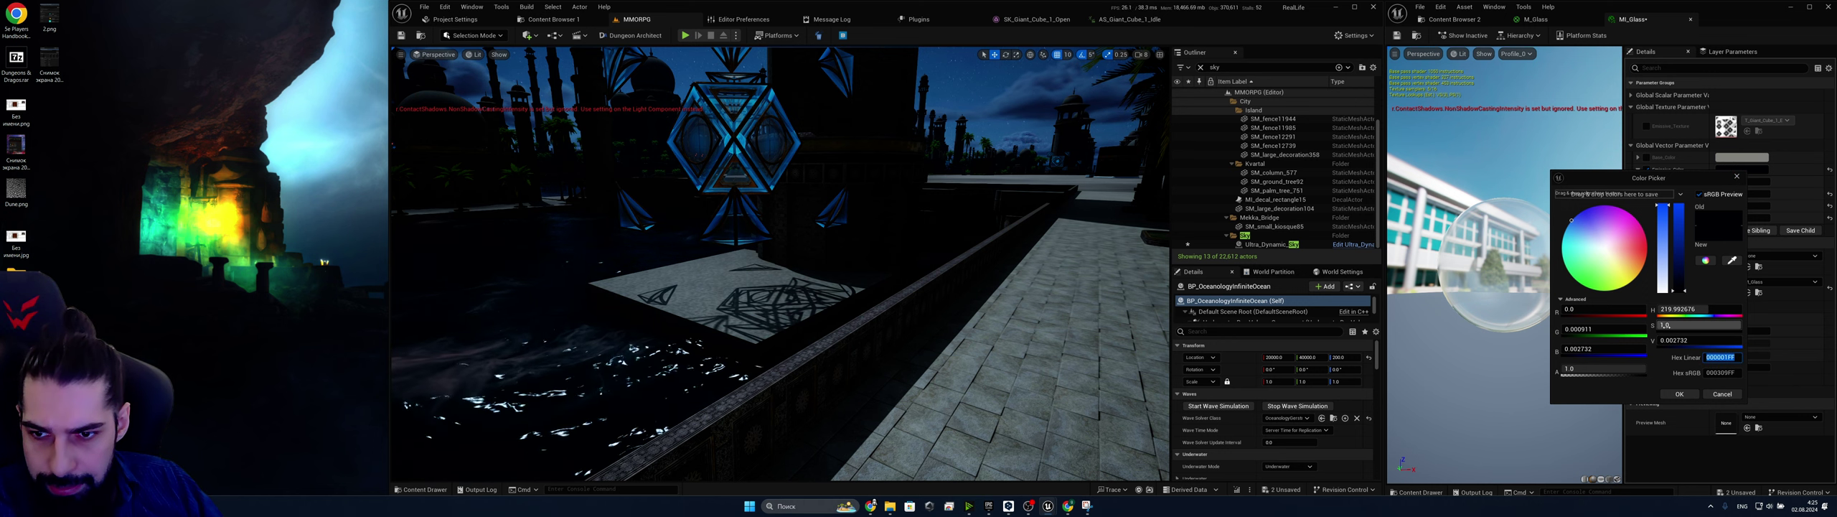
{"action": "left_click", "coordinate": [1666, 325]}
{"action": "left_click", "coordinate": [1666, 325]}
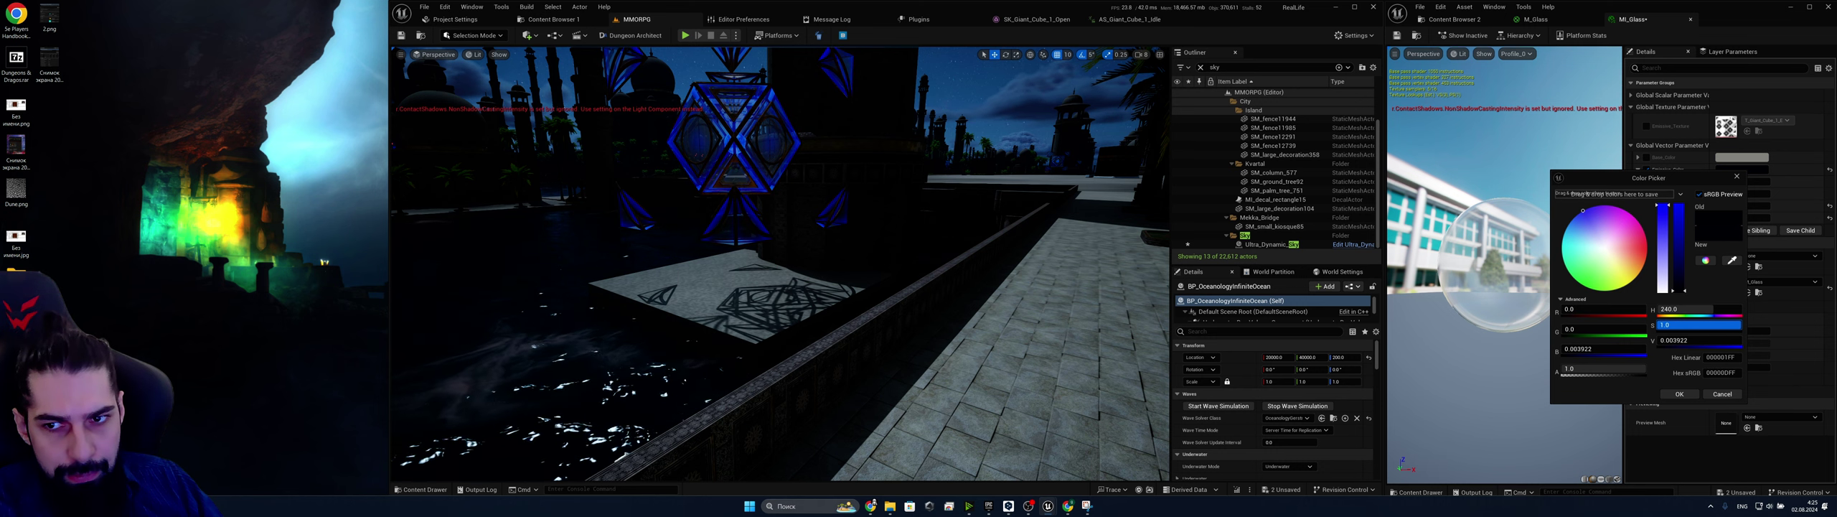
{"action": "key", "text": "Return"}
{"action": "key", "text": "BackSpace"}
{"action": "key", "text": "BackSpace"}
{"action": "key", "text": "BackSpace"}
{"action": "type", "text": "0.51"}
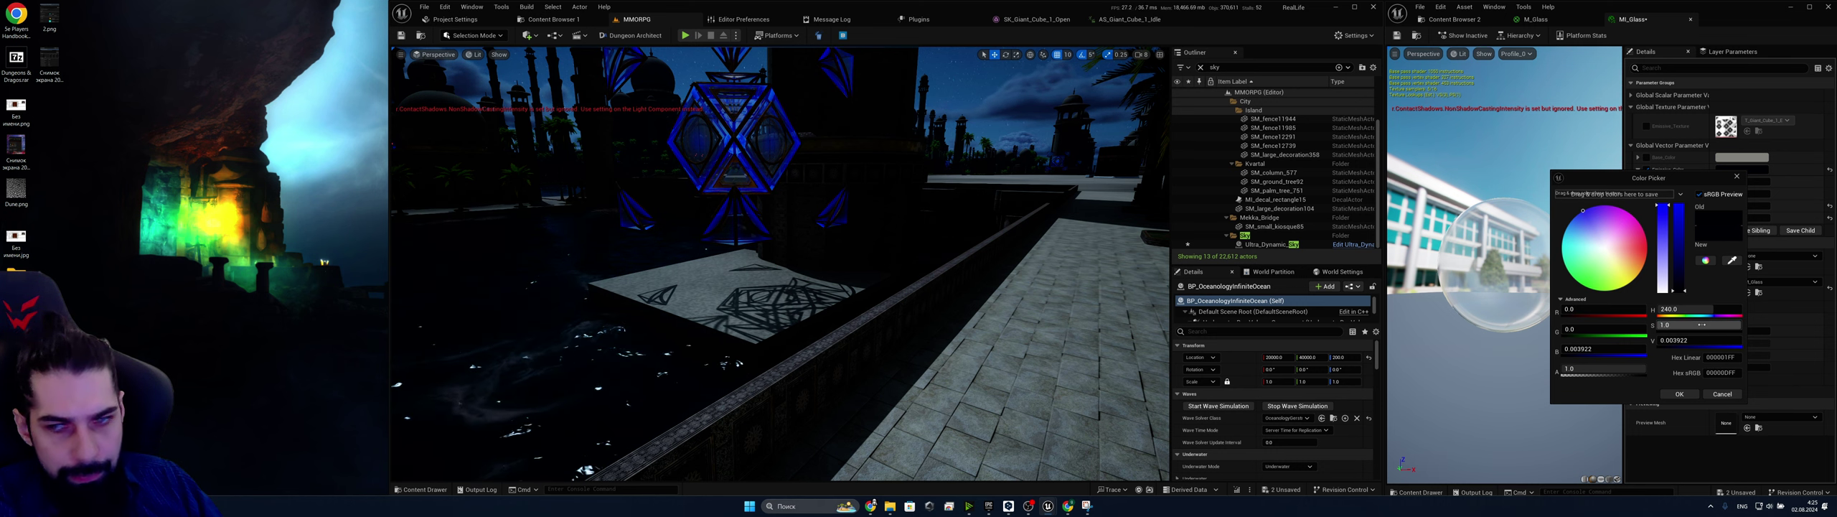
{"action": "key", "text": "Return"}
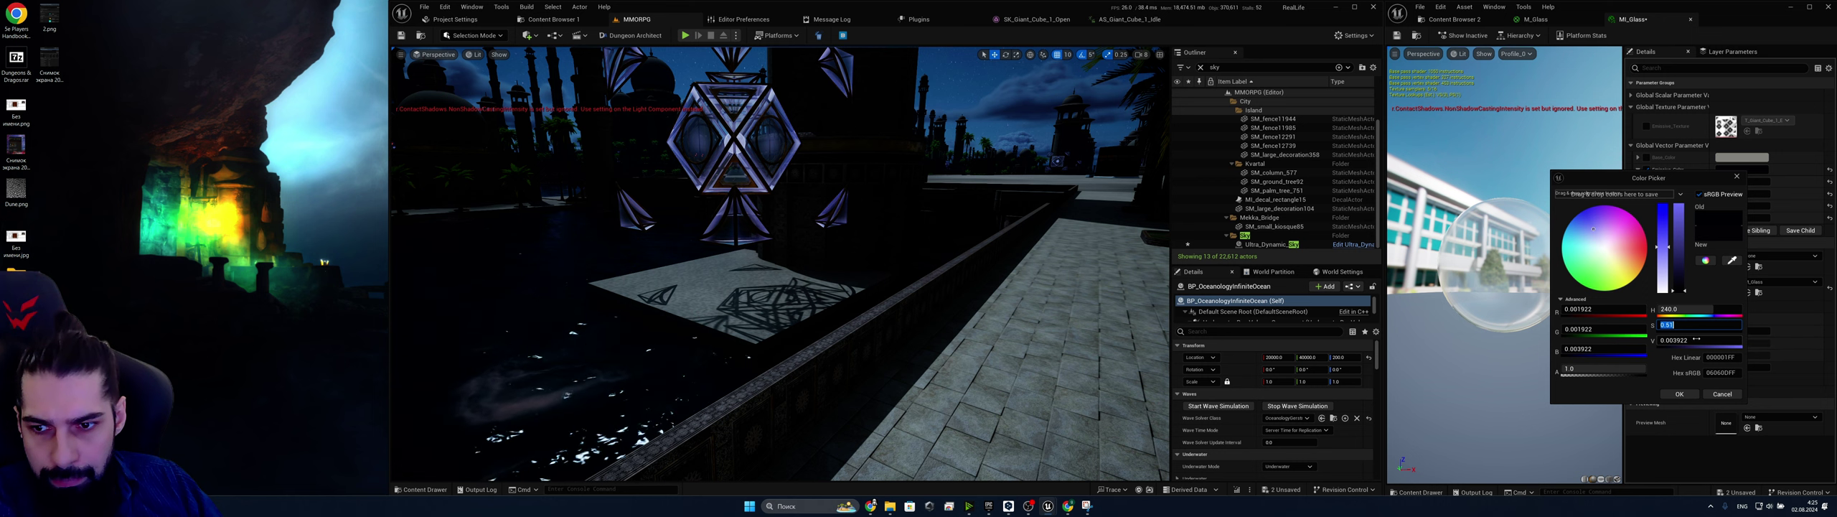
{"action": "mouse_move", "coordinate": [1676, 325]}
{"action": "left_mouse_down"}
{"action": "mouse_move", "coordinate": [1723, 328]}
{"action": "mouse_move", "coordinate": [1691, 341]}
{"action": "left_mouse_up"}
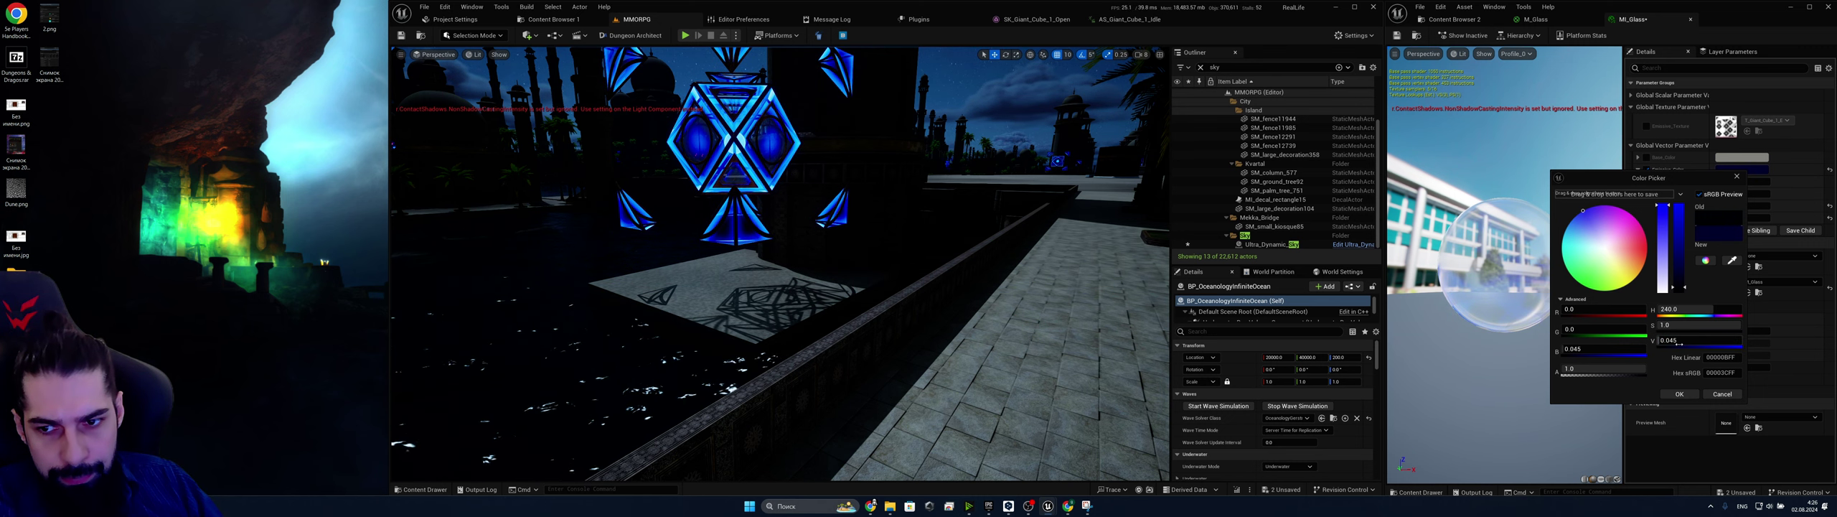
{"action": "left_click_drag", "start_coordinate": [1679, 341], "coordinate": [1665, 341]}
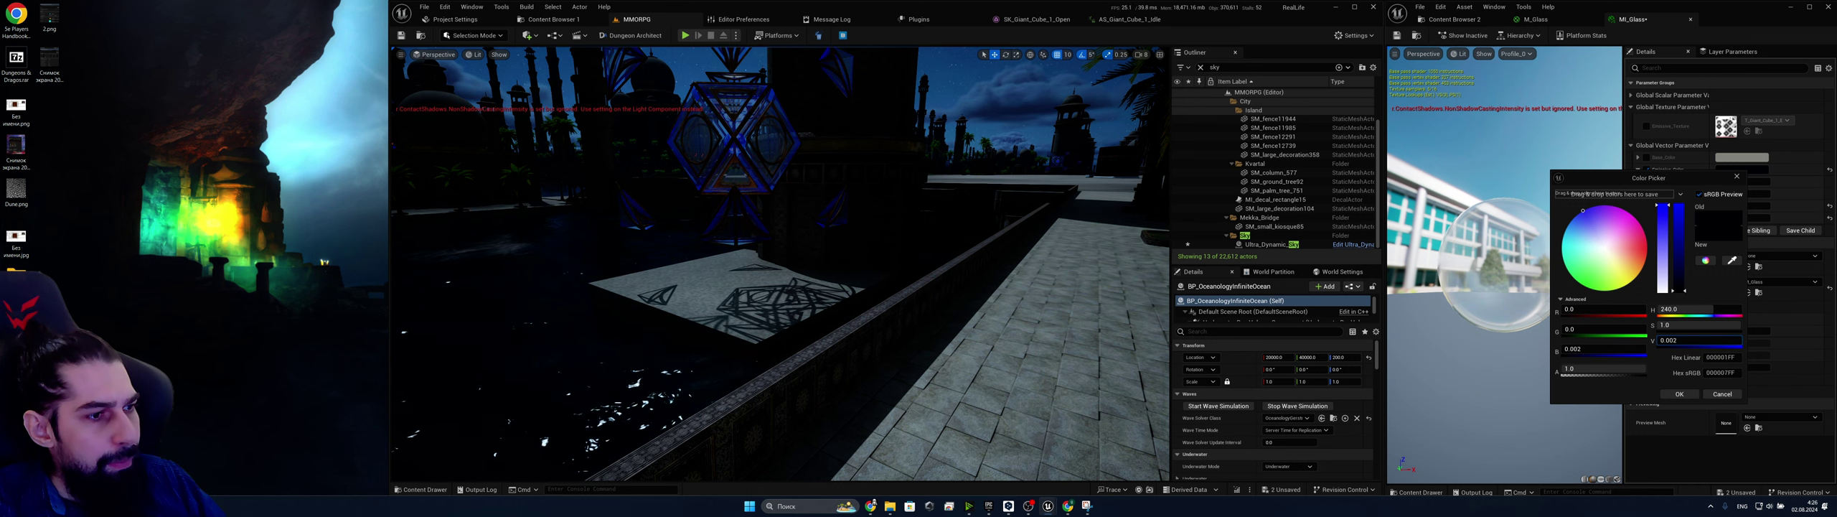
{"action": "left_click_drag", "start_coordinate": [1679, 341], "coordinate": [1679, 341]}
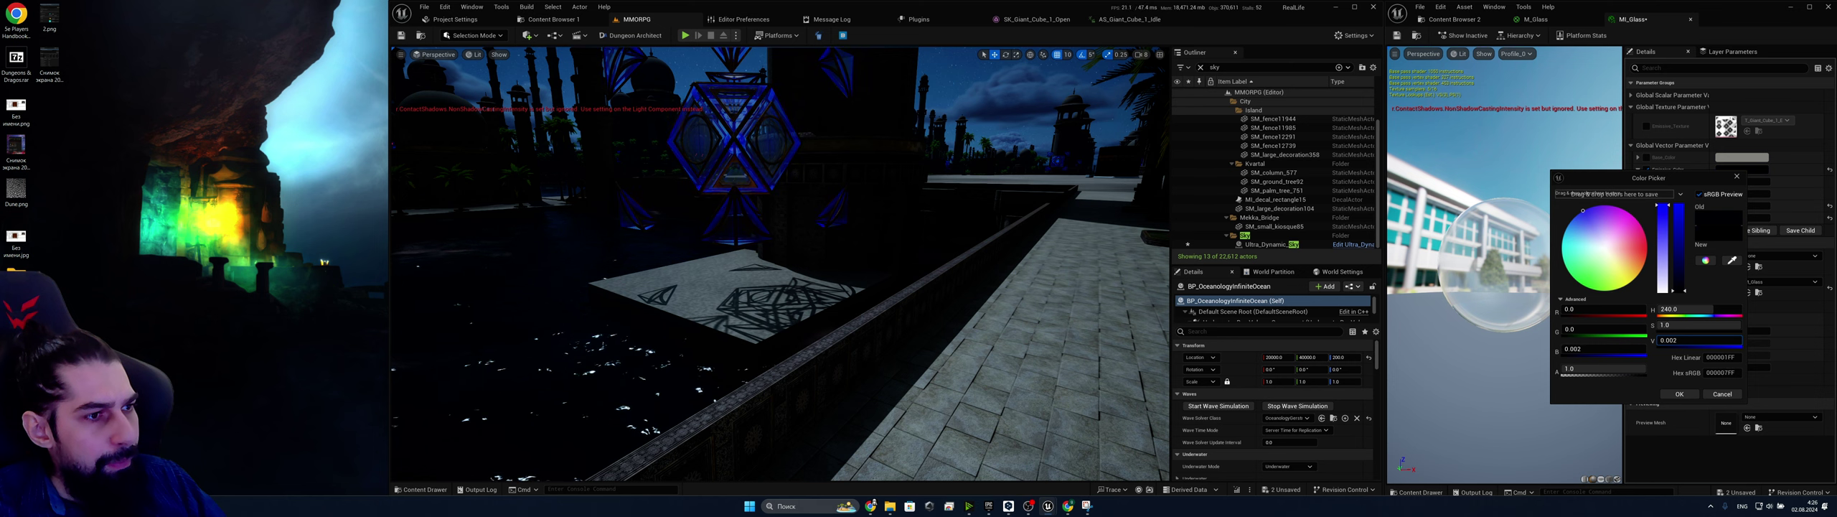
{"action": "left_click", "coordinate": [1720, 394]}
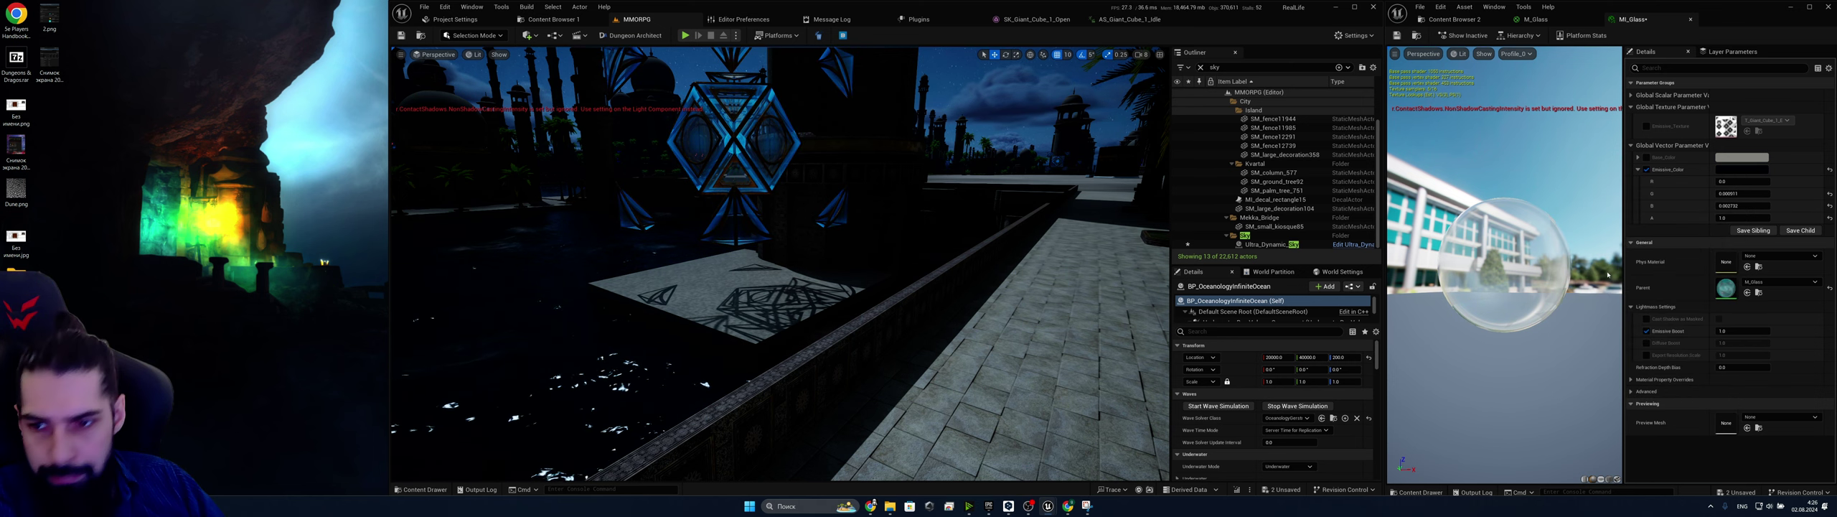
Try a value of 0.004 for the Emissive_Color of the glass material instance, then discard the change
{"action": "left_click", "coordinate": [1743, 169]}
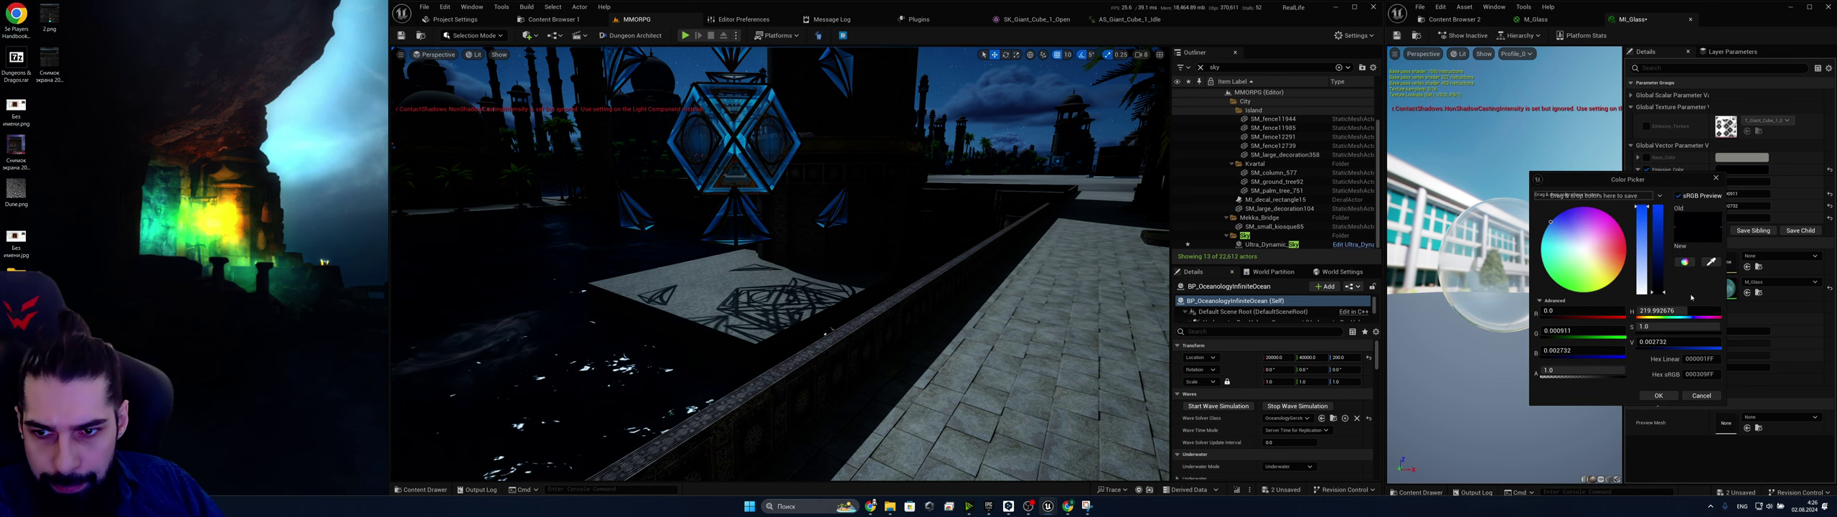
{"action": "left_click", "coordinate": [1676, 342]}
{"action": "type", "text": "0.007"}
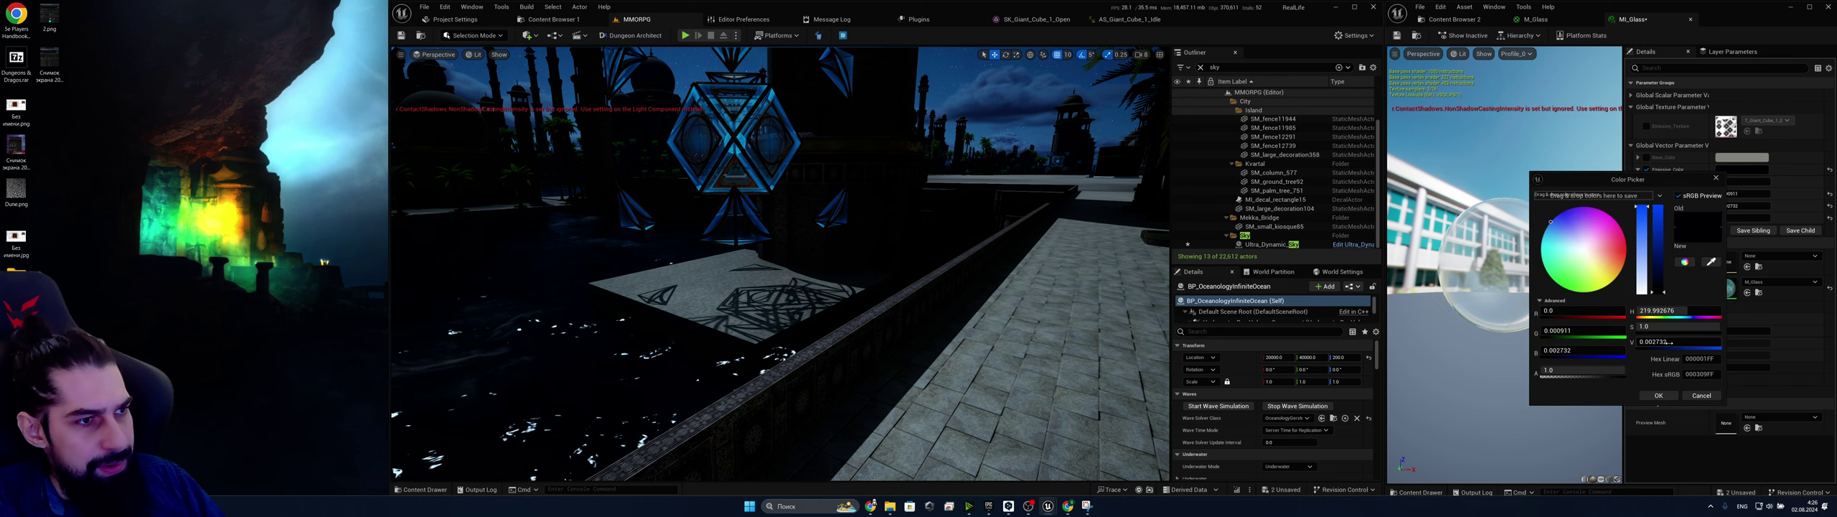
{"action": "left_click_drag", "start_coordinate": [1676, 343], "coordinate": [1676, 342]}
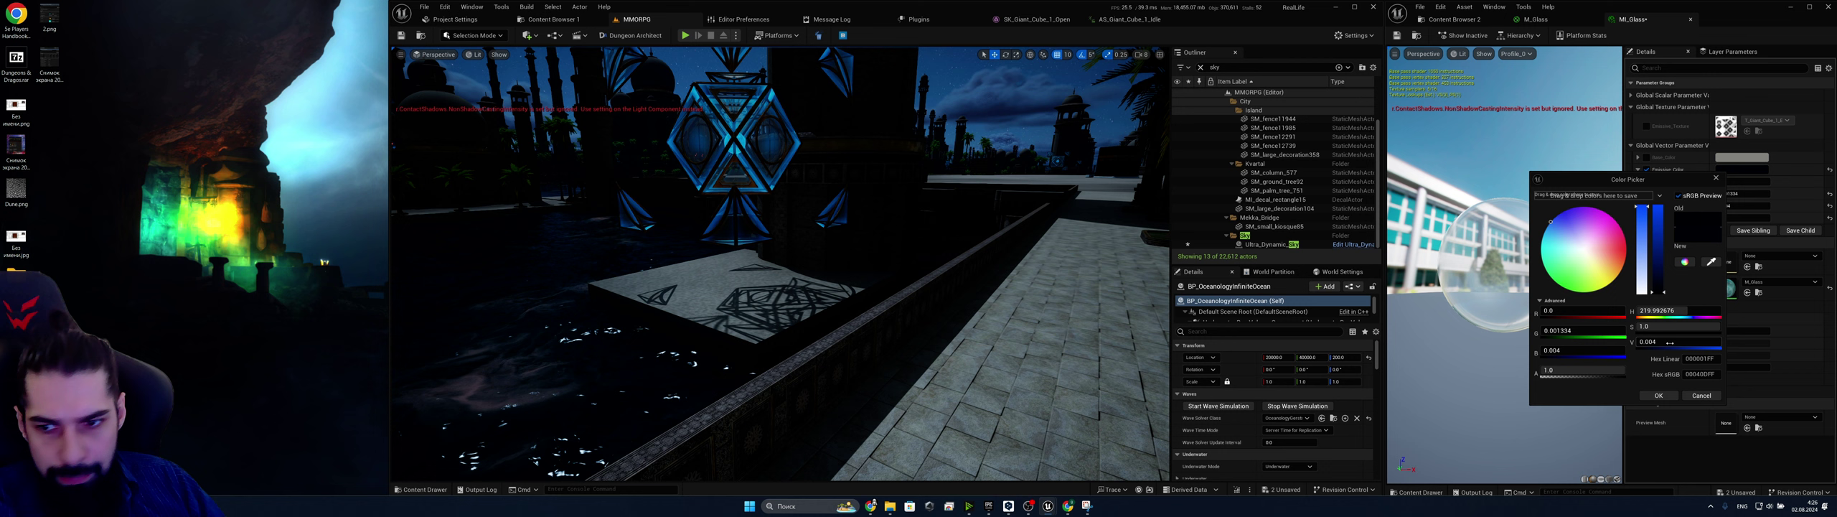
{"action": "left_click", "coordinate": [1695, 396]}
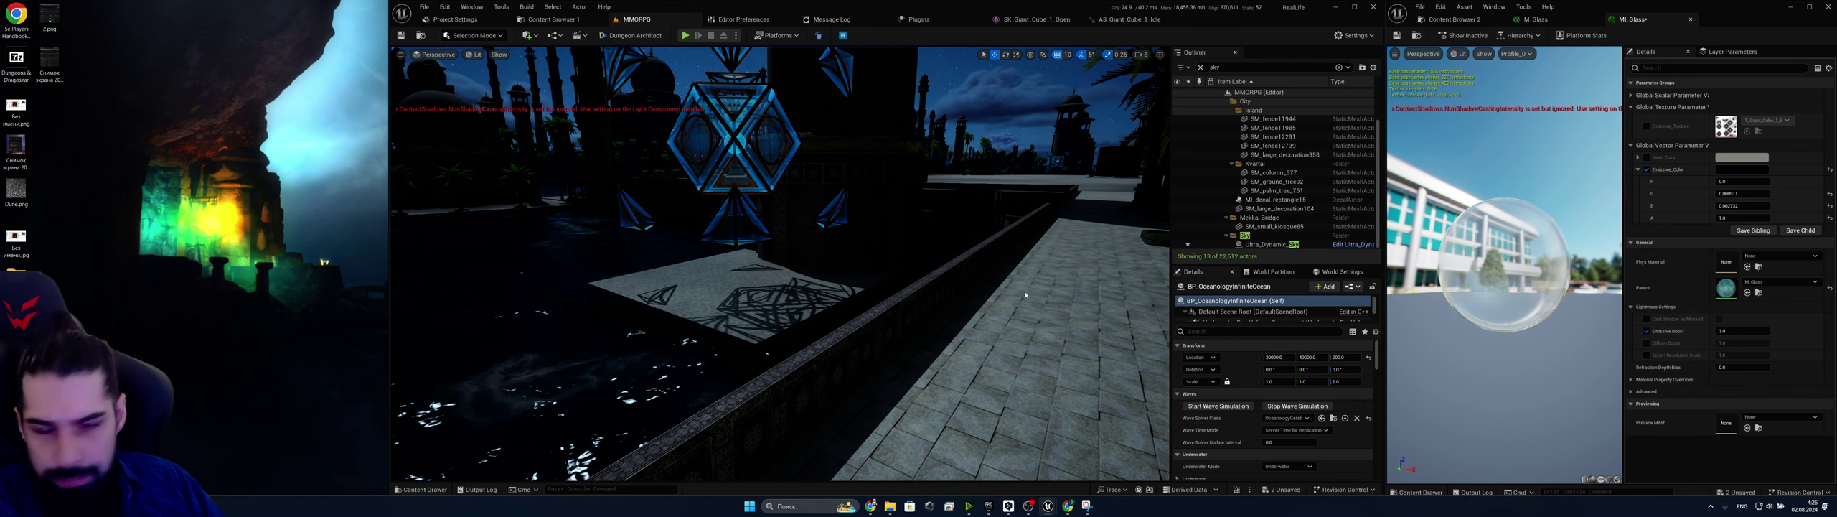
Playtest the level at night, walk along the promenade to examine the giant cubes' glow, and return to the level editor
{"action": "right_click_drag", "start_coordinate": [890, 266], "coordinate": [968, 287]}
{"action": "right_click_drag", "start_coordinate": [531, 251], "coordinate": [514, 260]}
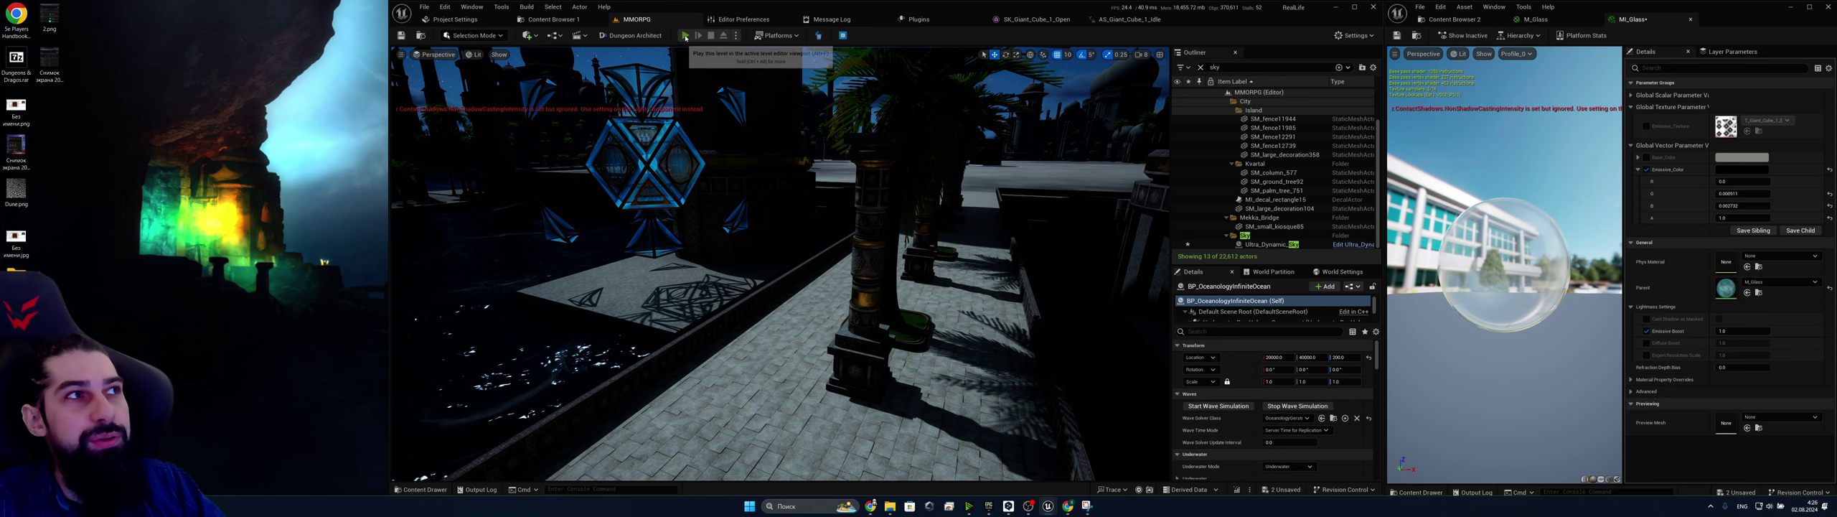
{"action": "left_click", "coordinate": [685, 35]}
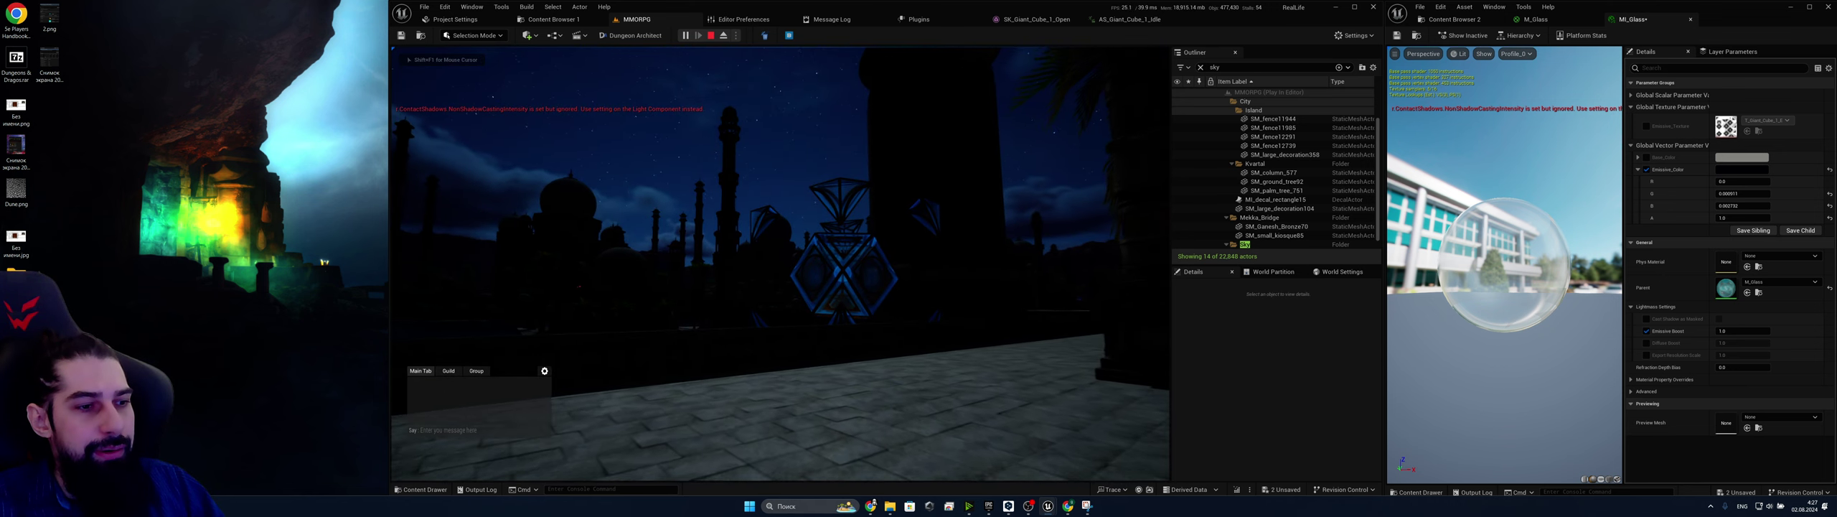
{"action": "key", "text": "w"}
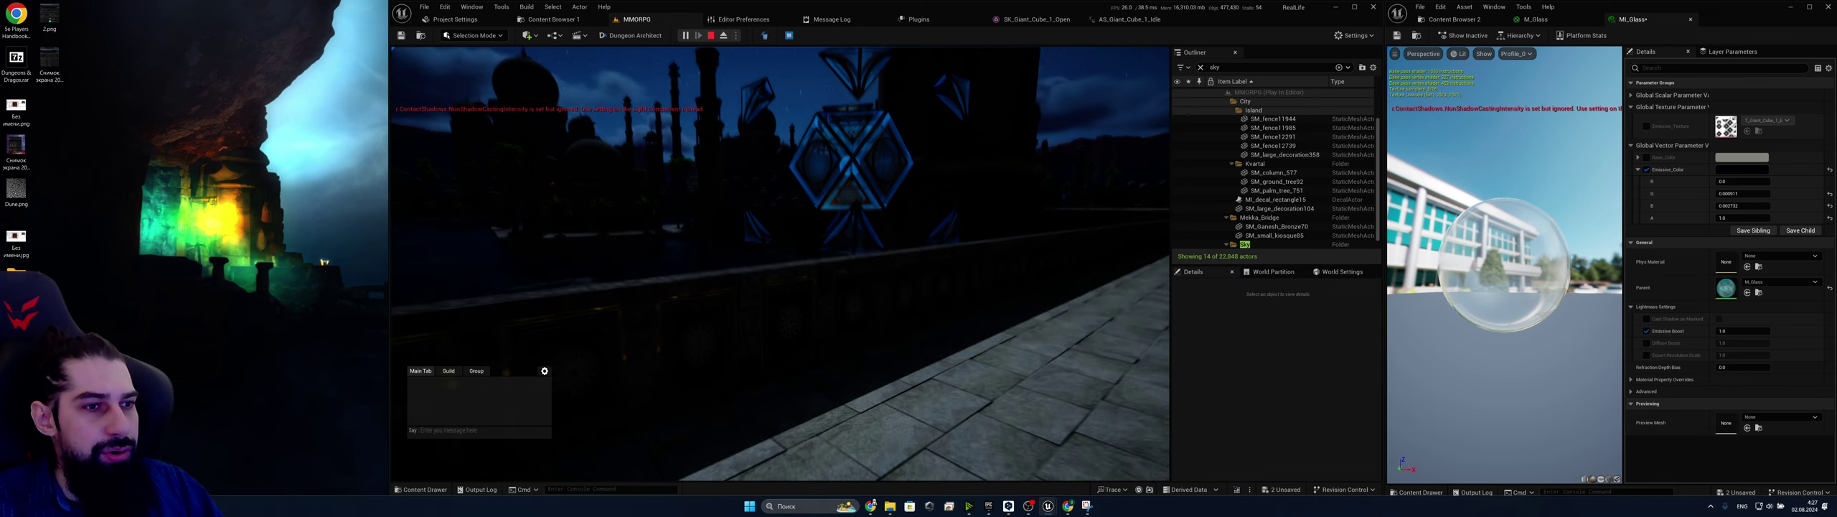
{"action": "key", "text": "d"}
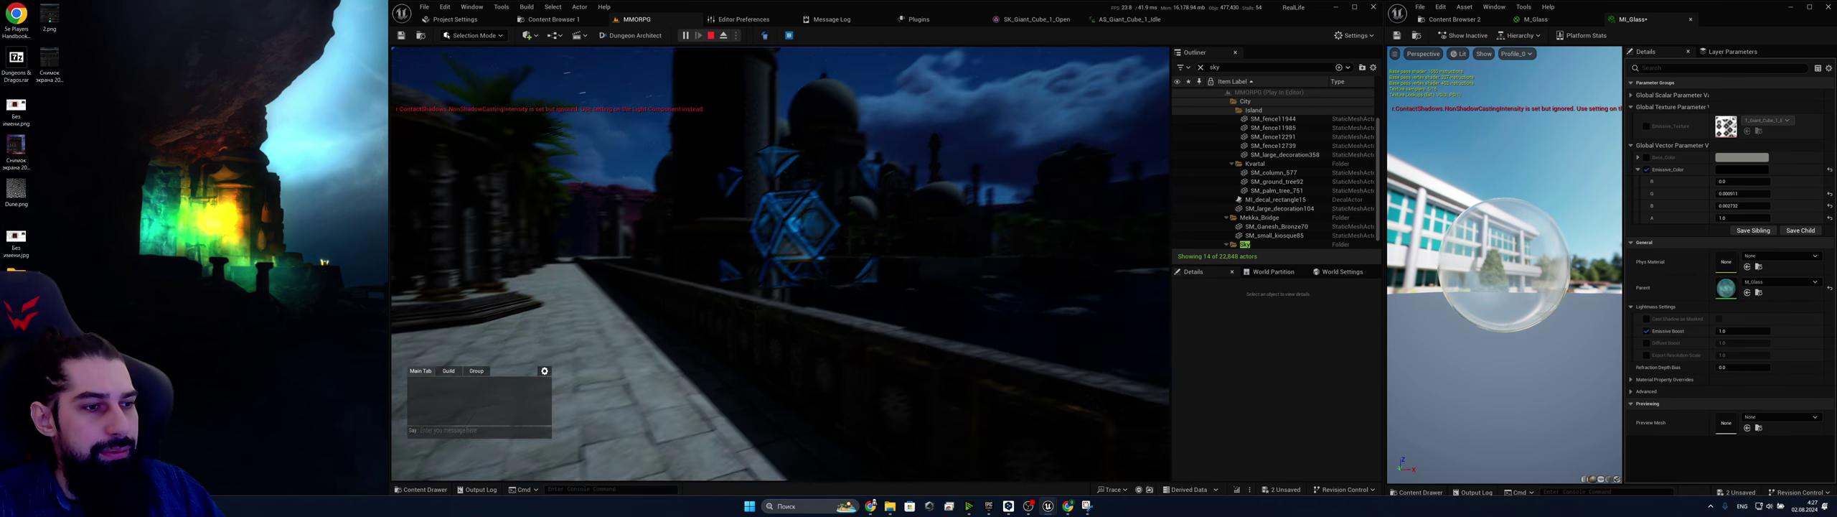
{"action": "key", "text": "a"}
{"action": "key", "text": "w"}
{"action": "key", "text": "space"}
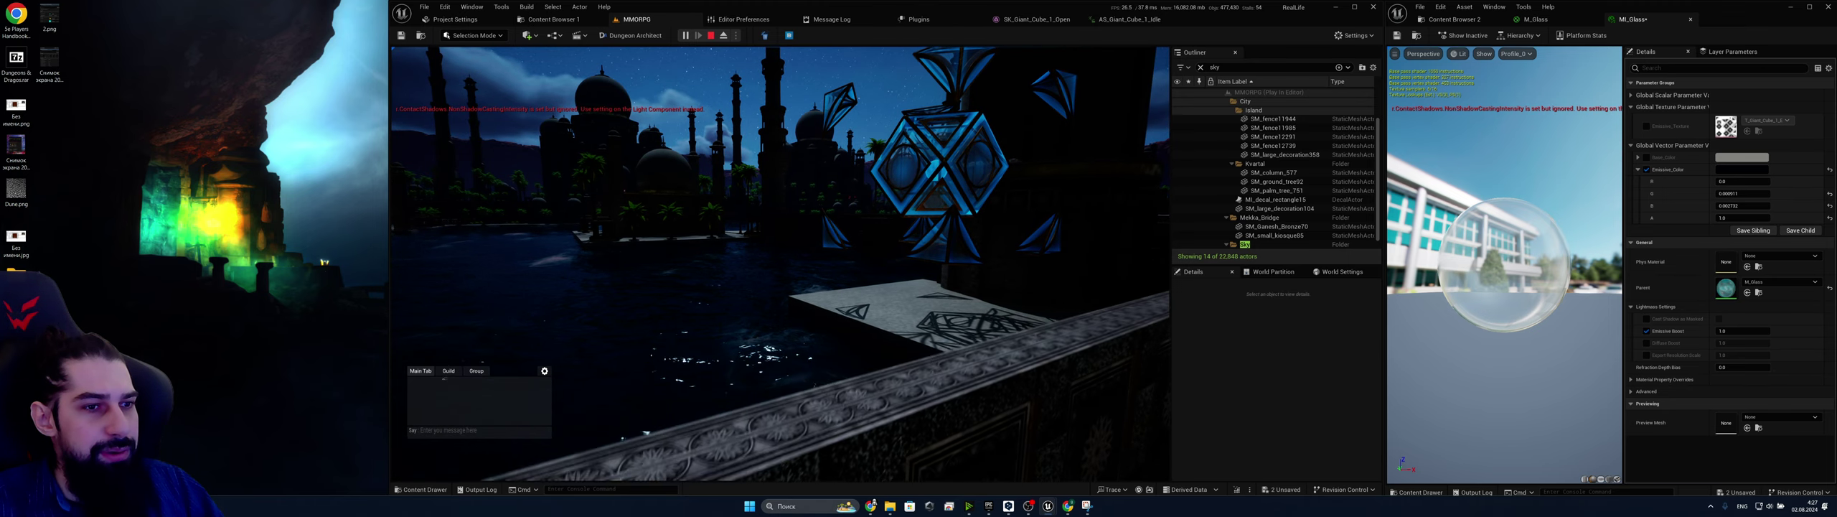
{"action": "key", "text": "d"}
{"action": "key", "text": "a"}
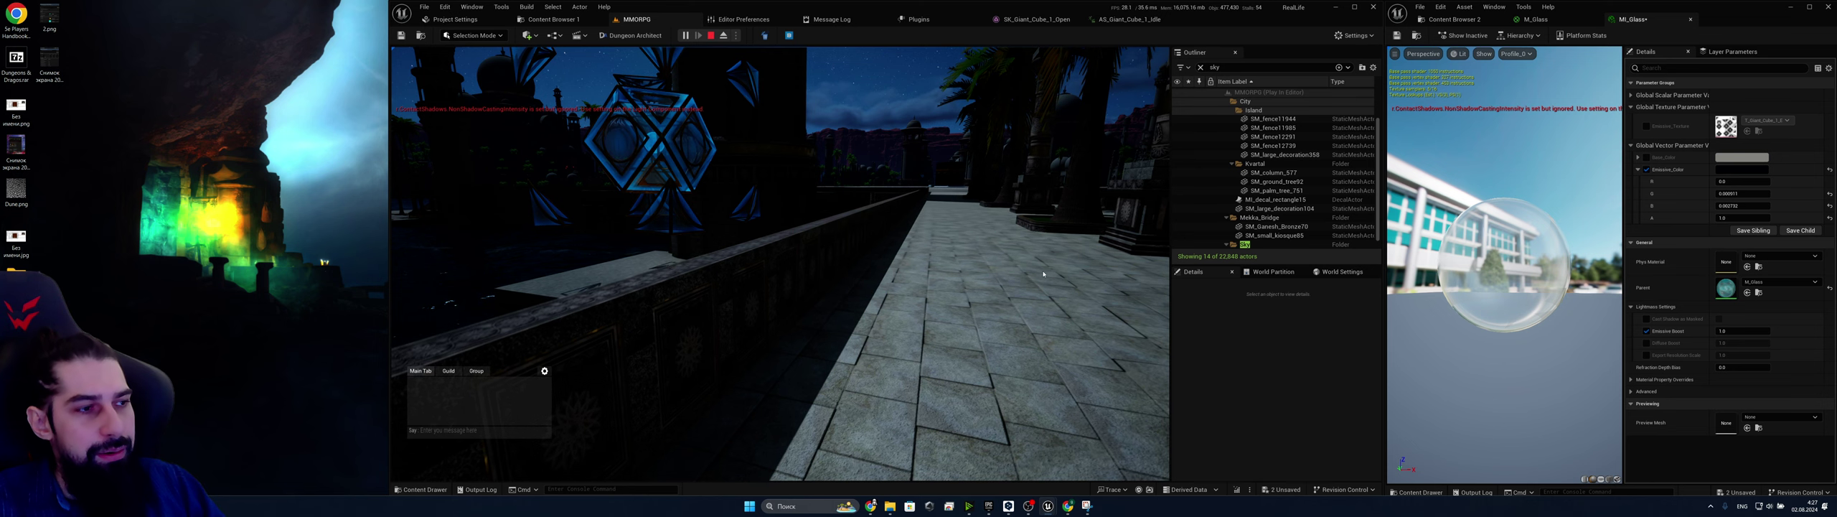
{"action": "key", "text": "Escape"}
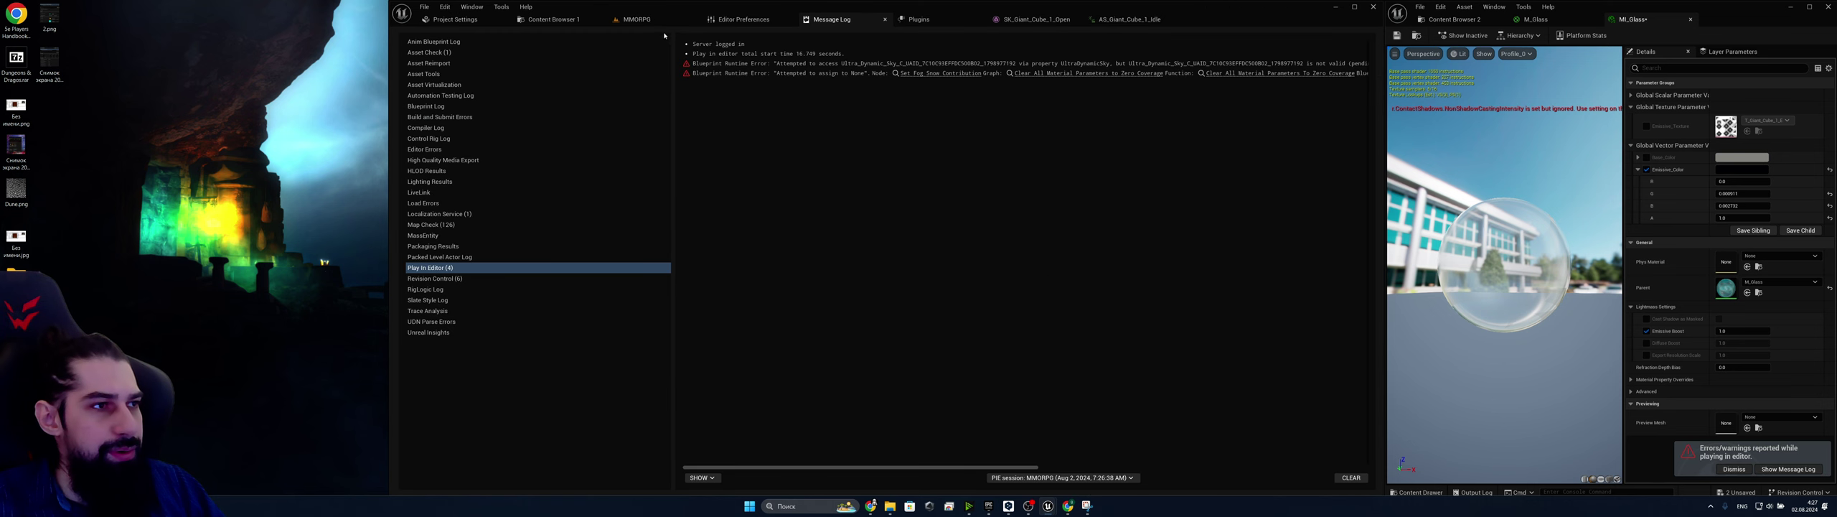
{"action": "left_click", "coordinate": [654, 21]}
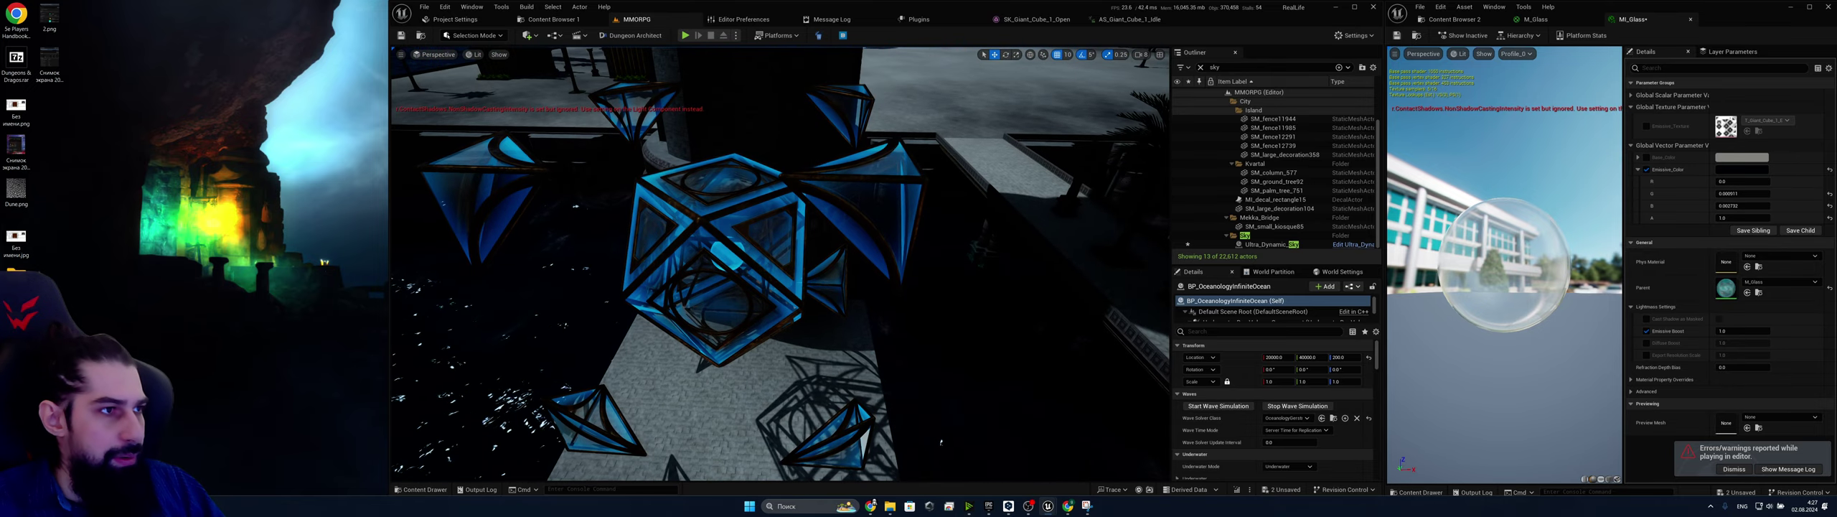
Try a much higher Emissive Boost on the glass material instance, then set it back to 1
{"action": "right_click_drag", "start_coordinate": [781, 265], "coordinate": [790, 298]}
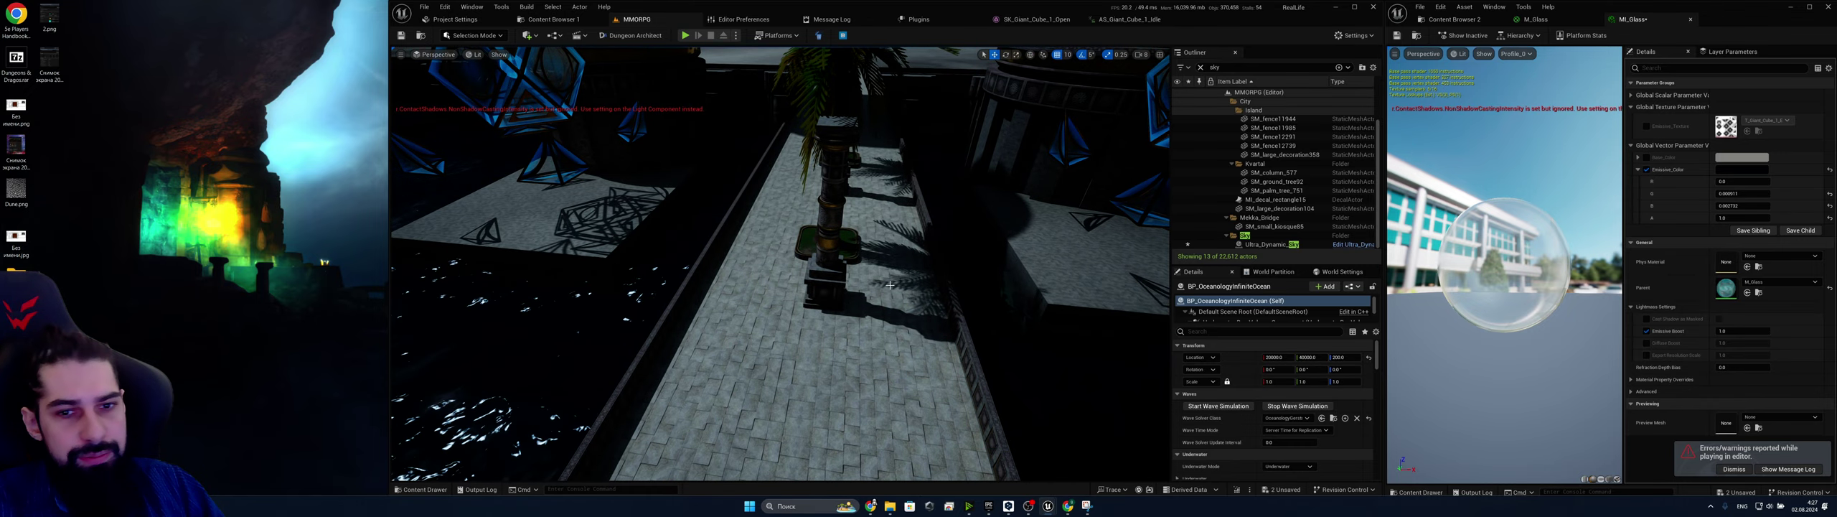
{"action": "right_click_drag", "start_coordinate": [890, 285], "coordinate": [850, 294]}
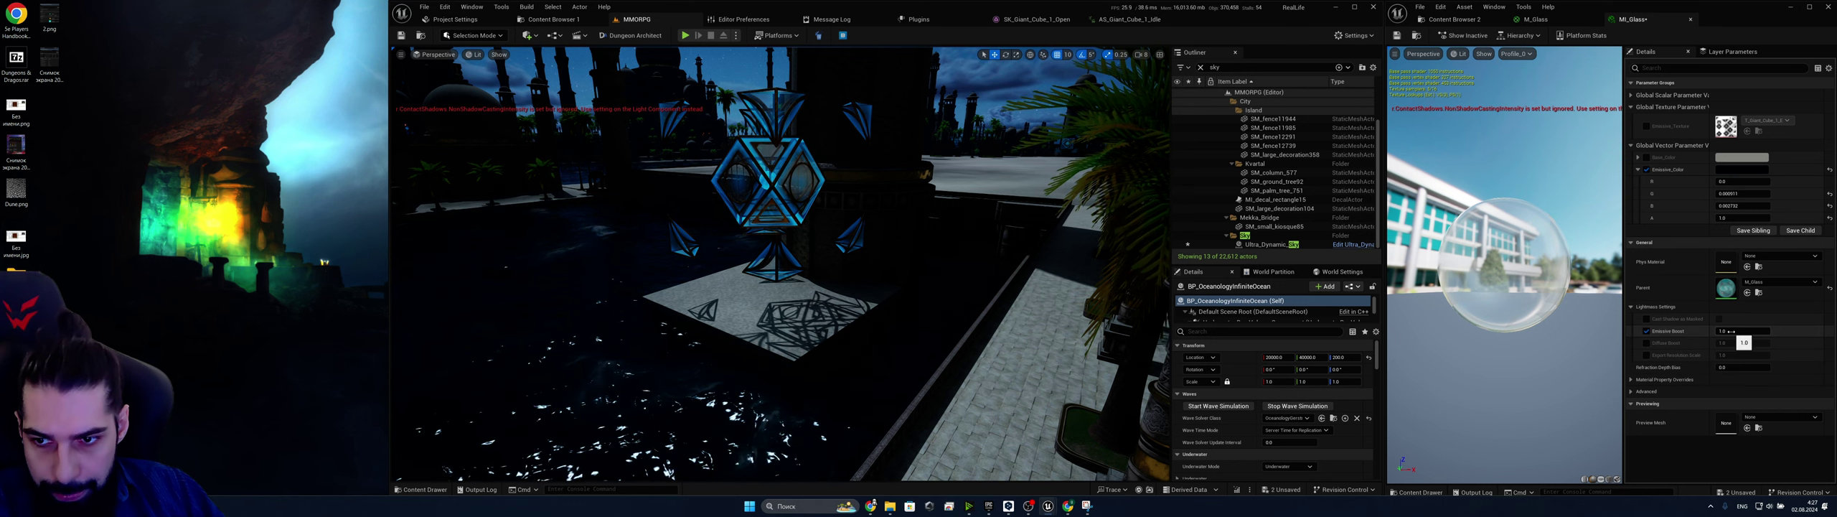
{"action": "left_click_drag", "start_coordinate": [1743, 330], "coordinate": [1758, 331]}
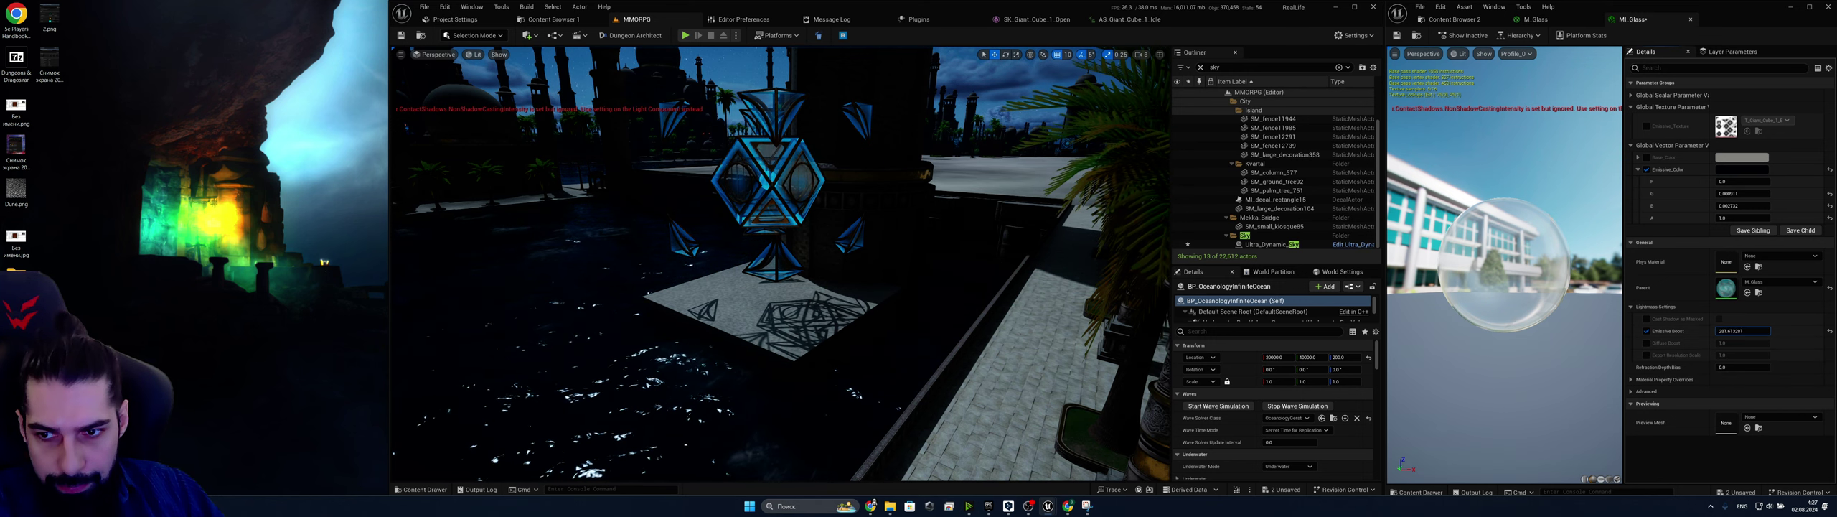
{"action": "left_click", "coordinate": [1753, 331]}
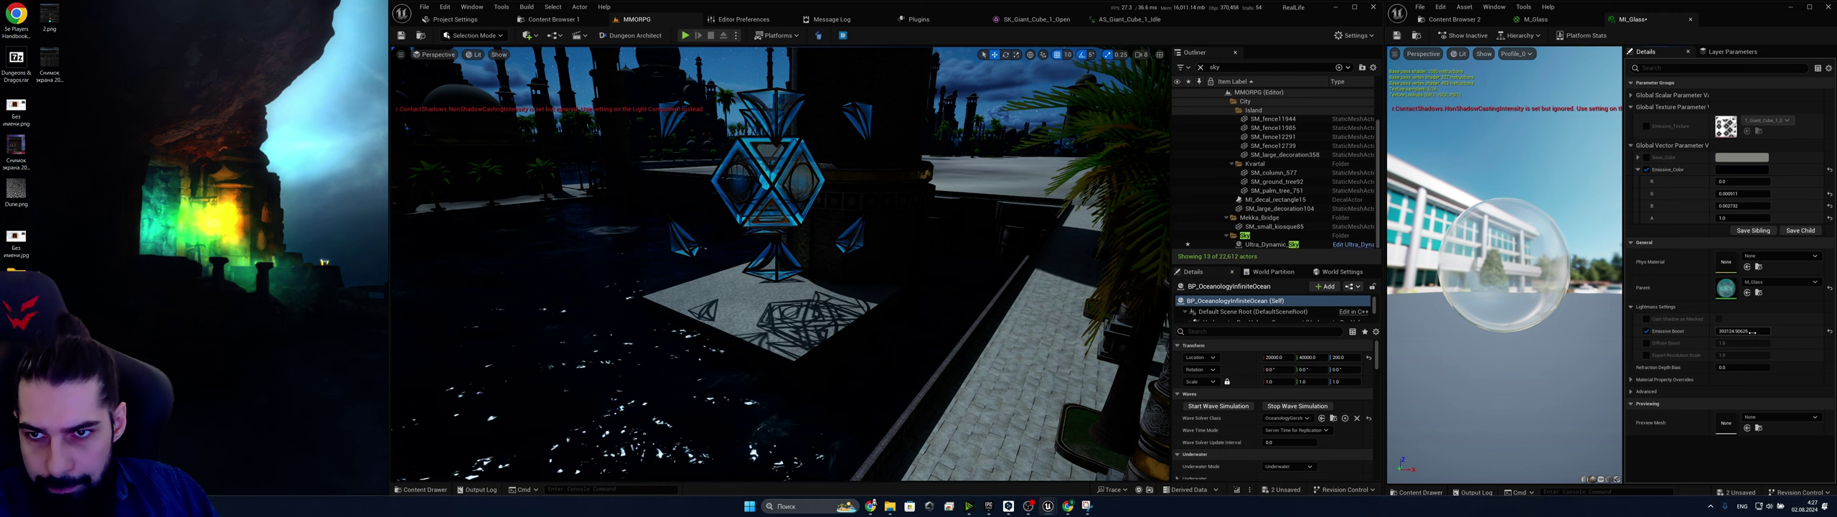
{"action": "type", "text": "1"}
{"action": "key", "text": "Return"}
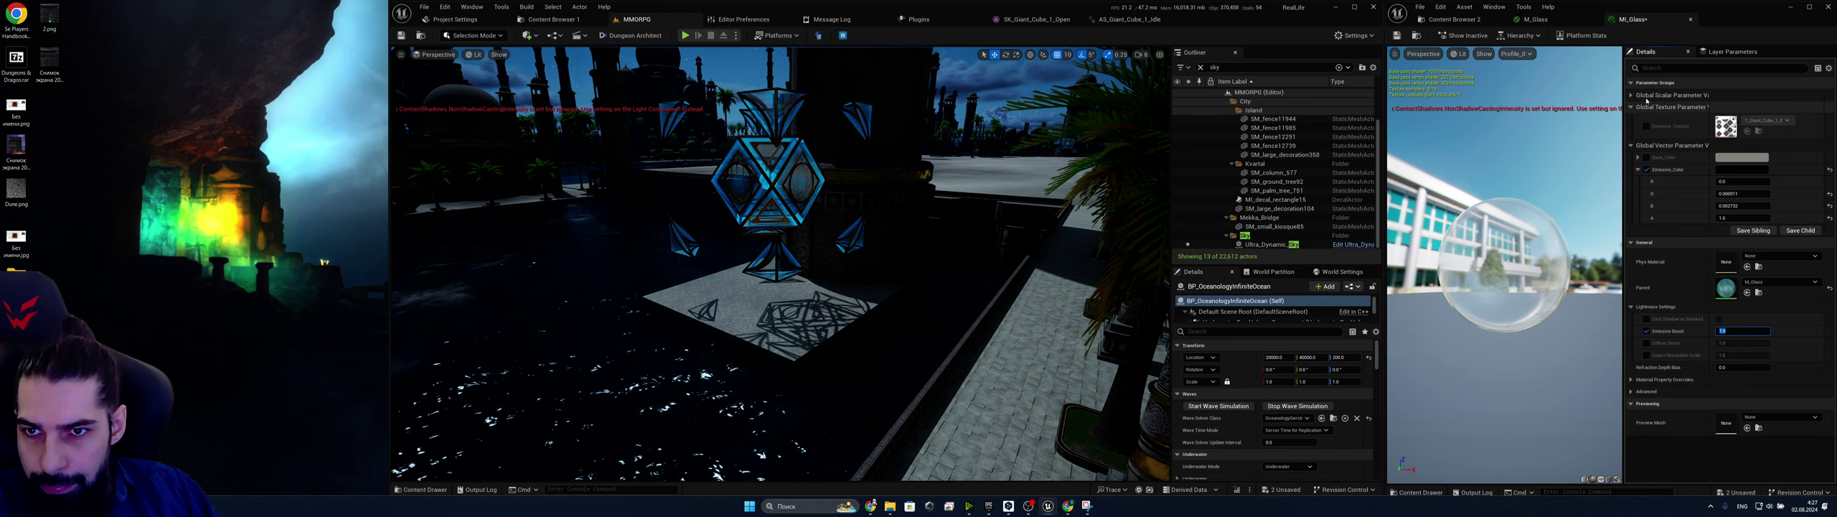
Try a different opacity value in the glass instance's global scalar parameters, comparing against the cube in the level, then restore it
{"action": "left_click", "coordinate": [1631, 95]}
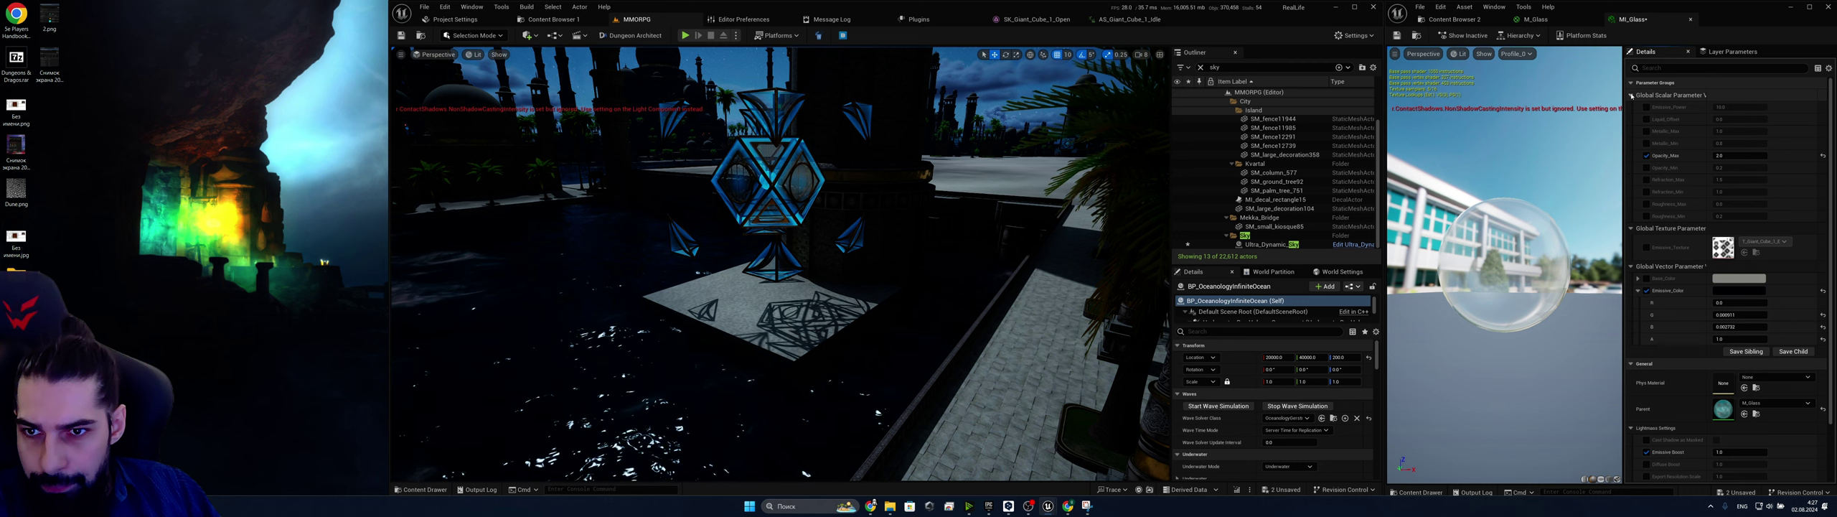
{"action": "mouse_move", "coordinate": [1730, 157]}
{"action": "left_mouse_down"}
{"action": "mouse_move", "coordinate": [1787, 157]}
{"action": "mouse_move", "coordinate": [1739, 157]}
{"action": "left_mouse_up"}
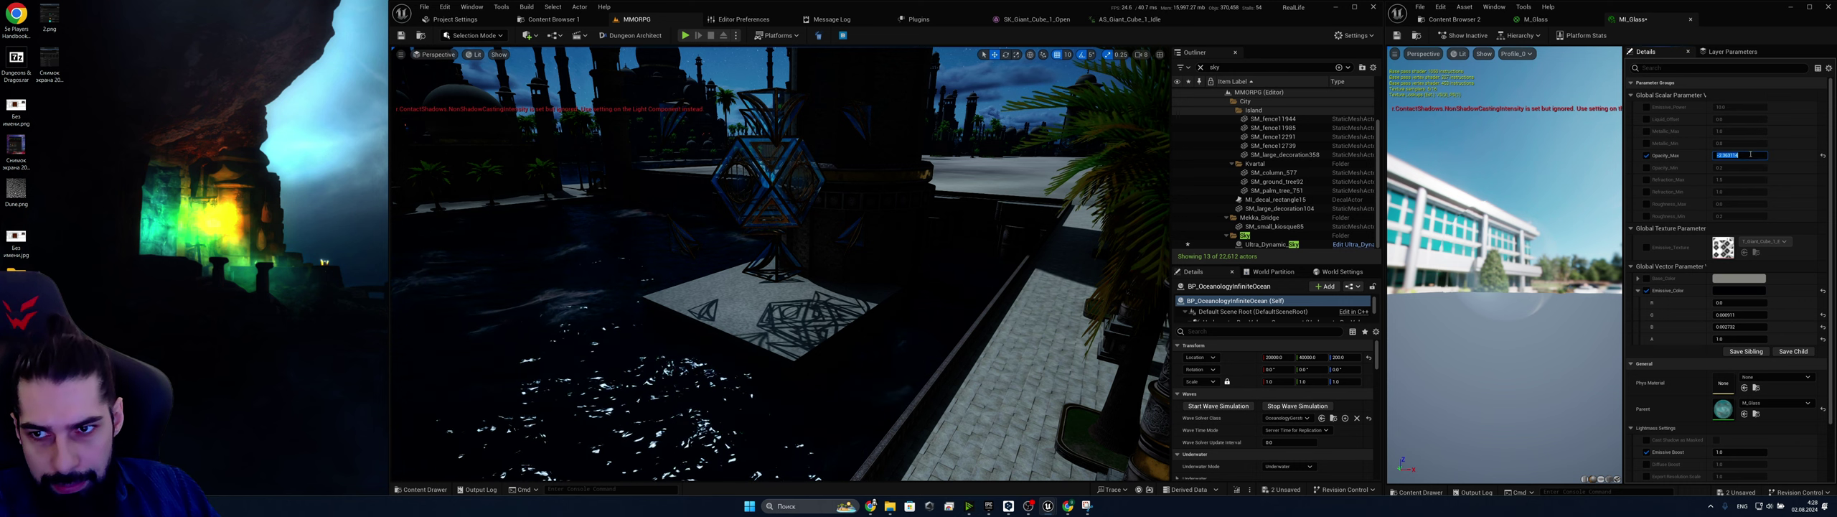
{"action": "type", "text": "2"}
{"action": "key", "text": "Return"}
Set the Time of Day of Ultra_Dynamic_Sky back to daylight and check the giant cube over the water
{"action": "left_click", "coordinate": [1282, 248]}
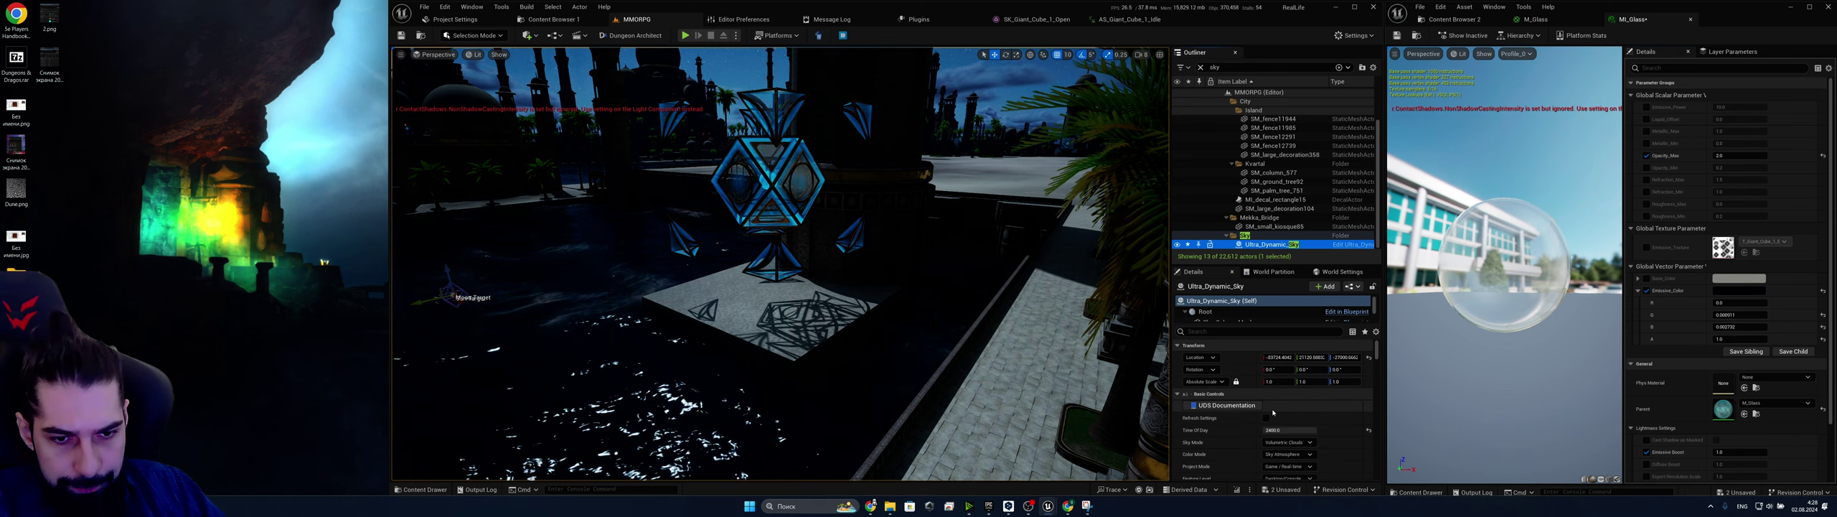
{"action": "scroll", "coordinate": [1274, 413], "scroll_direction": "down", "scroll_amount": 2}
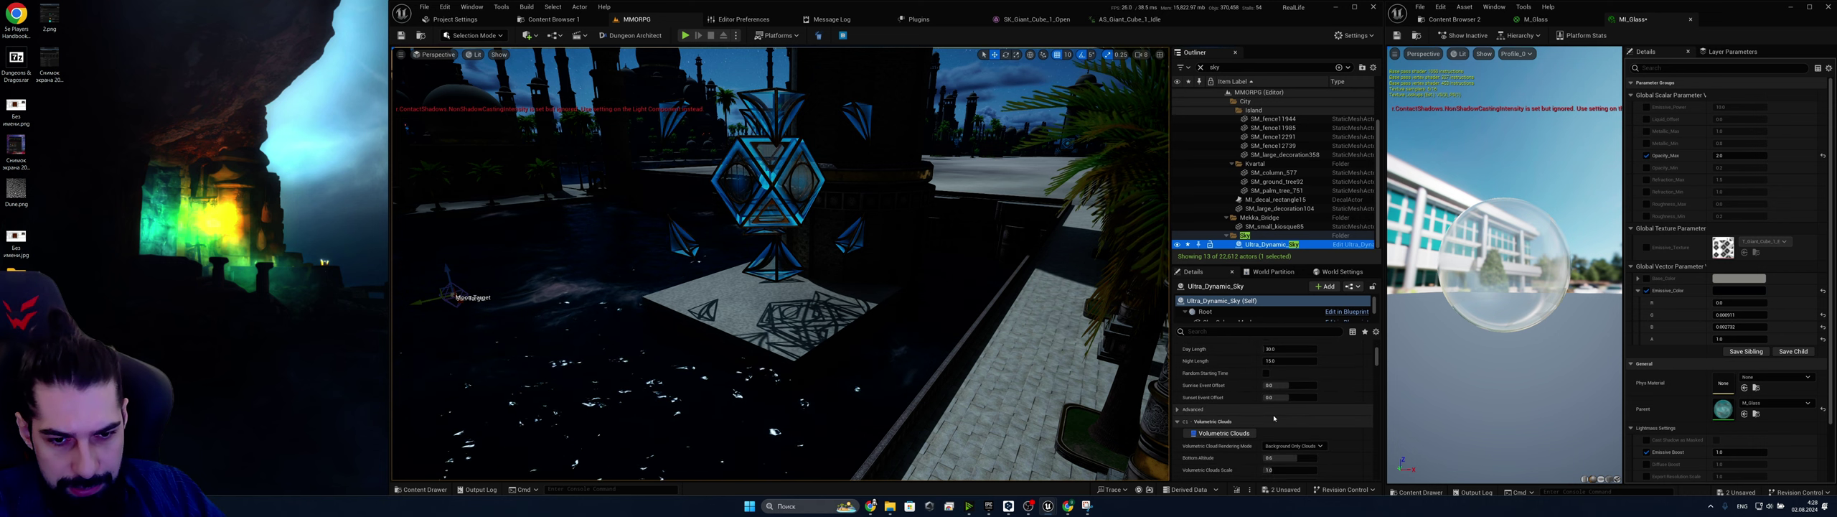
{"action": "scroll", "coordinate": [1249, 373], "scroll_direction": "up", "scroll_amount": 2}
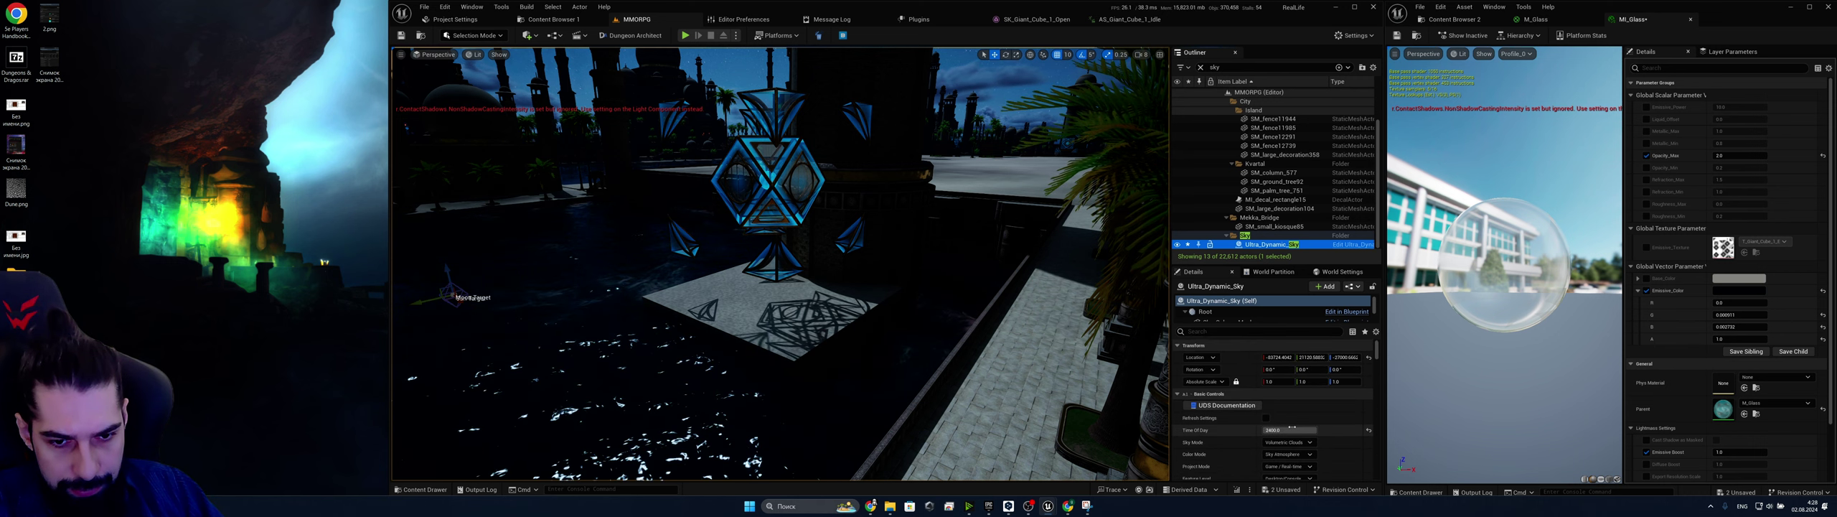
{"action": "left_click", "coordinate": [1293, 429]}
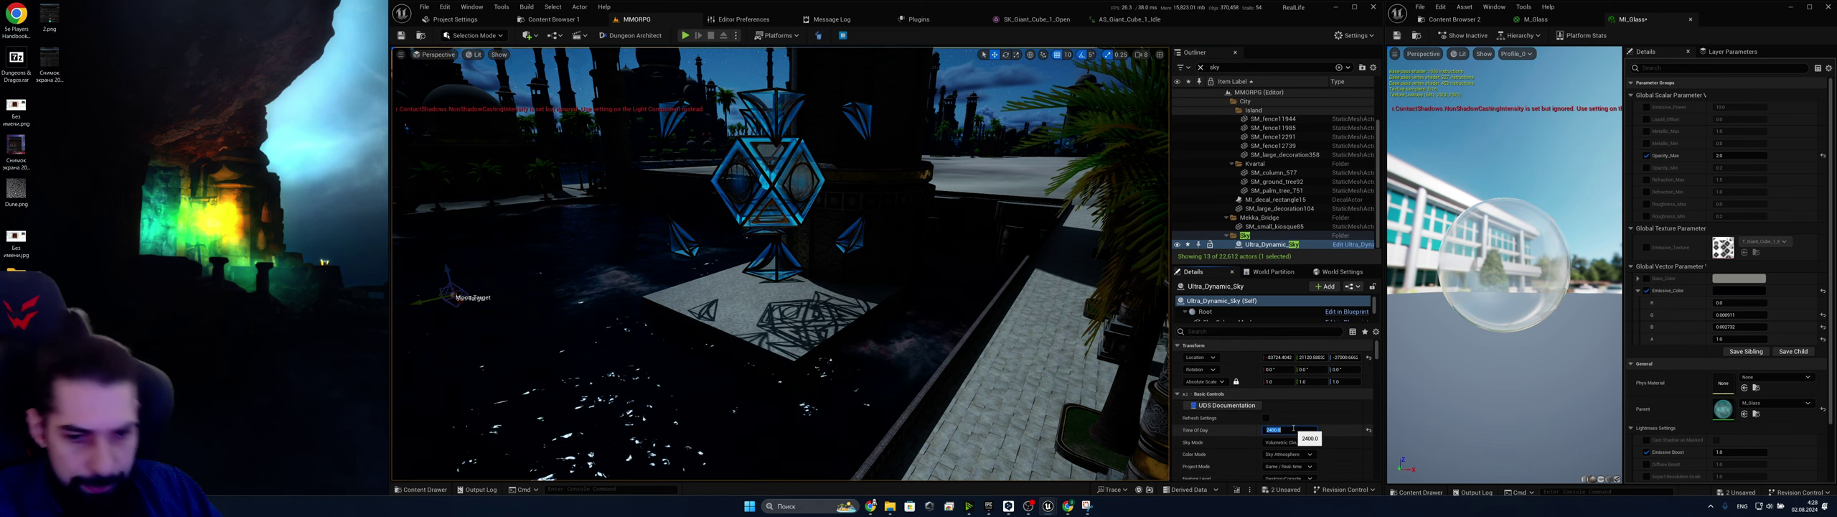
{"action": "key", "text": "Return"}
{"action": "left_click_drag", "start_coordinate": [1300, 431], "coordinate": [1277, 430]}
{"action": "mouse_move", "coordinate": [781, 264]}
{"action": "right_mouse_down"}
{"action": "mouse_move", "coordinate": [1162, 266]}
{"action": "mouse_move", "coordinate": [1091, 266]}
{"action": "mouse_move", "coordinate": [1109, 264]}
{"action": "mouse_move", "coordinate": [1120, 314]}
{"action": "mouse_move", "coordinate": [772, 265]}
{"action": "right_mouse_up"}
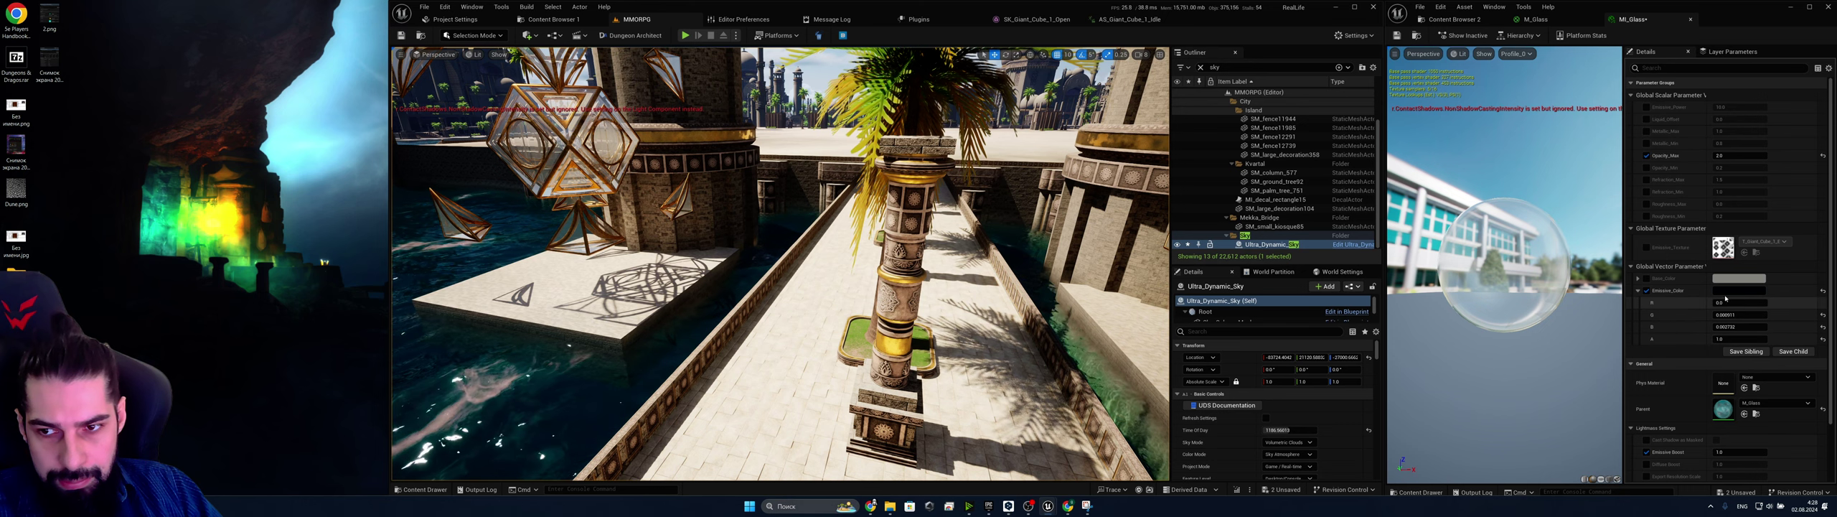
{"action": "right_click_drag", "start_coordinate": [782, 251], "coordinate": [772, 249]}
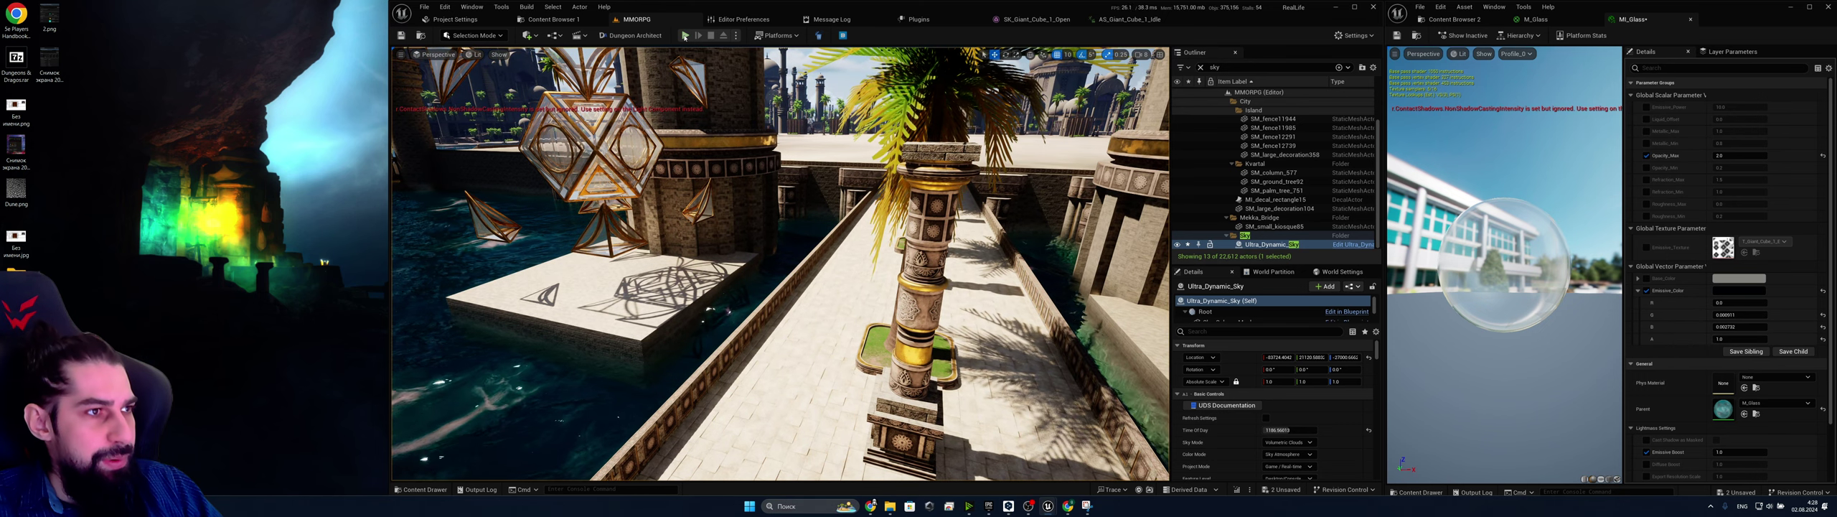
Playtest the level in daylight, walk along the balustrade to examine the cubes, and return to the level editor
{"action": "left_click", "coordinate": [684, 37]}
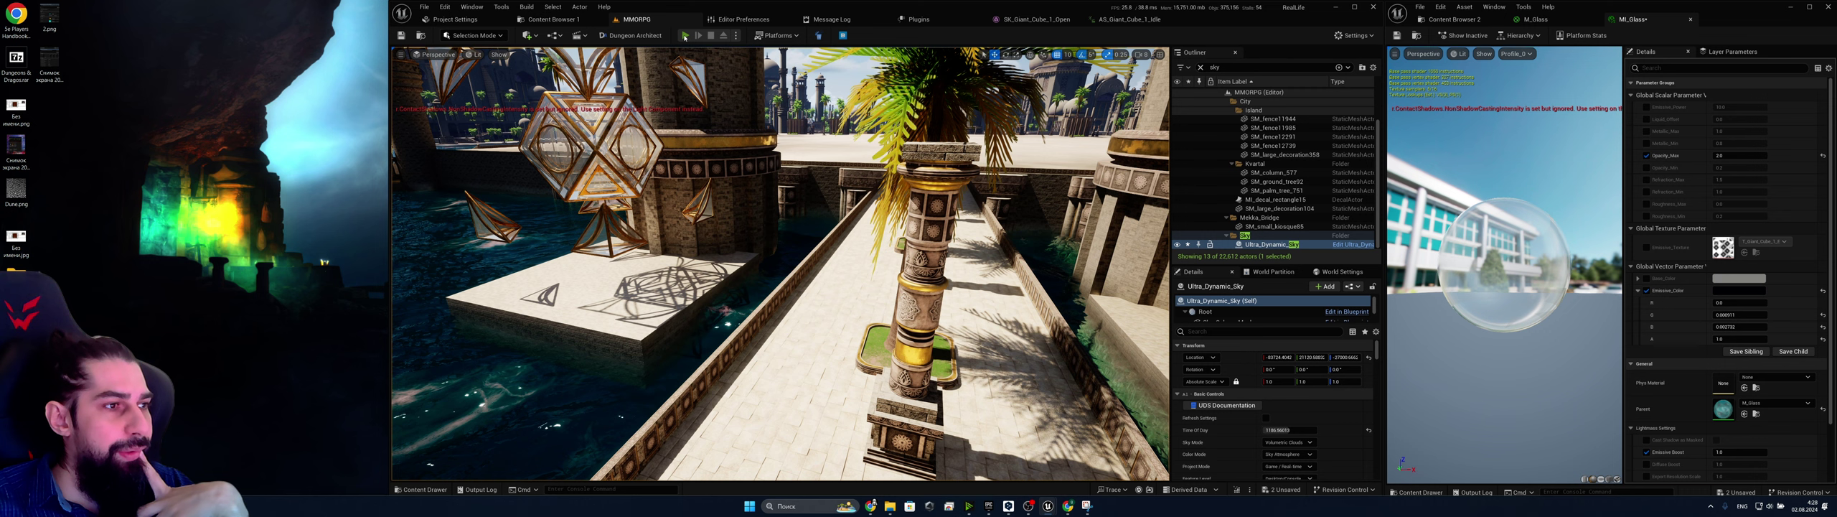
{"action": "left_click", "coordinate": [686, 36]}
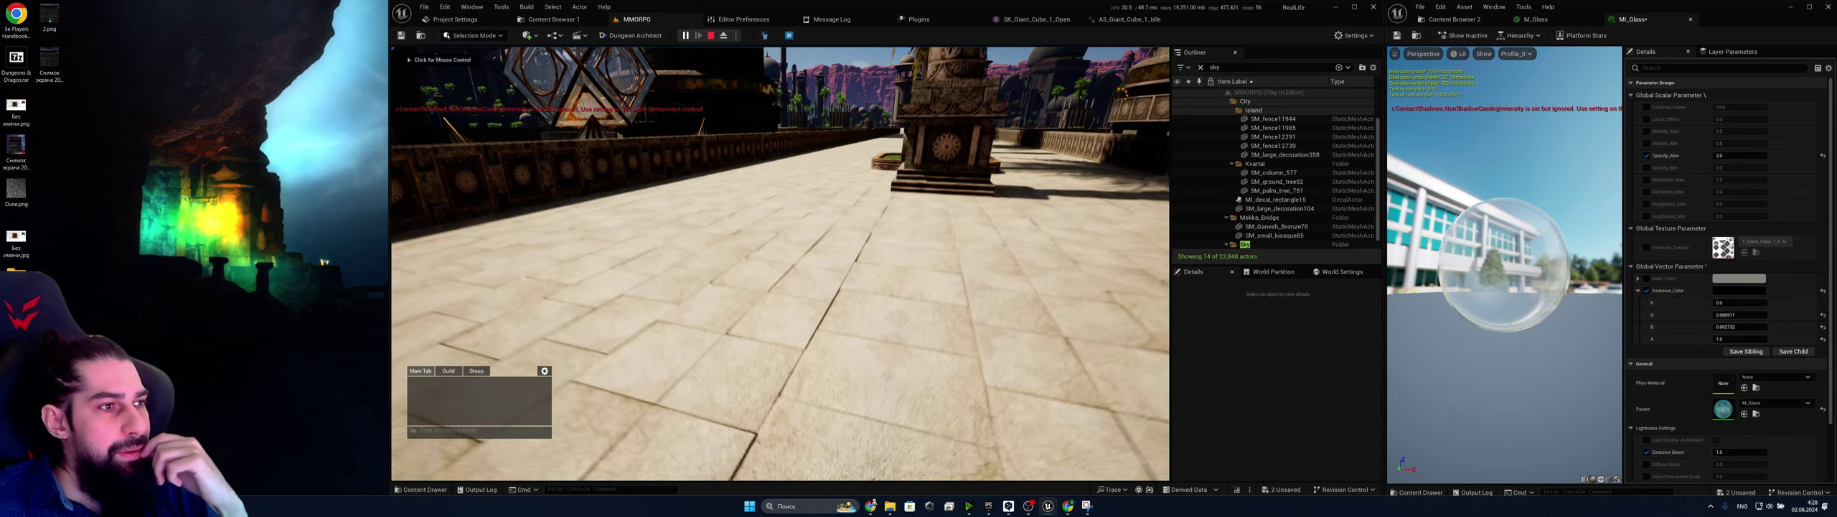
{"action": "left_click", "coordinate": [780, 263]}
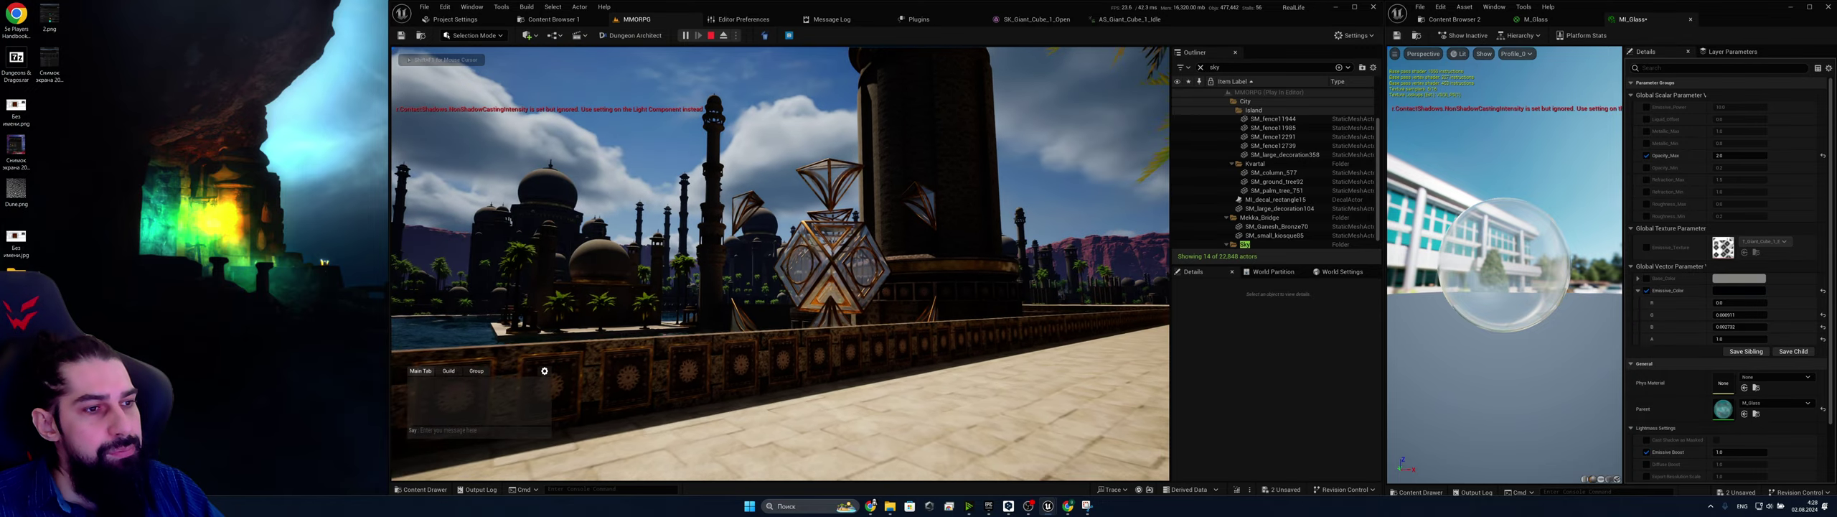
{"action": "key", "text": "w"}
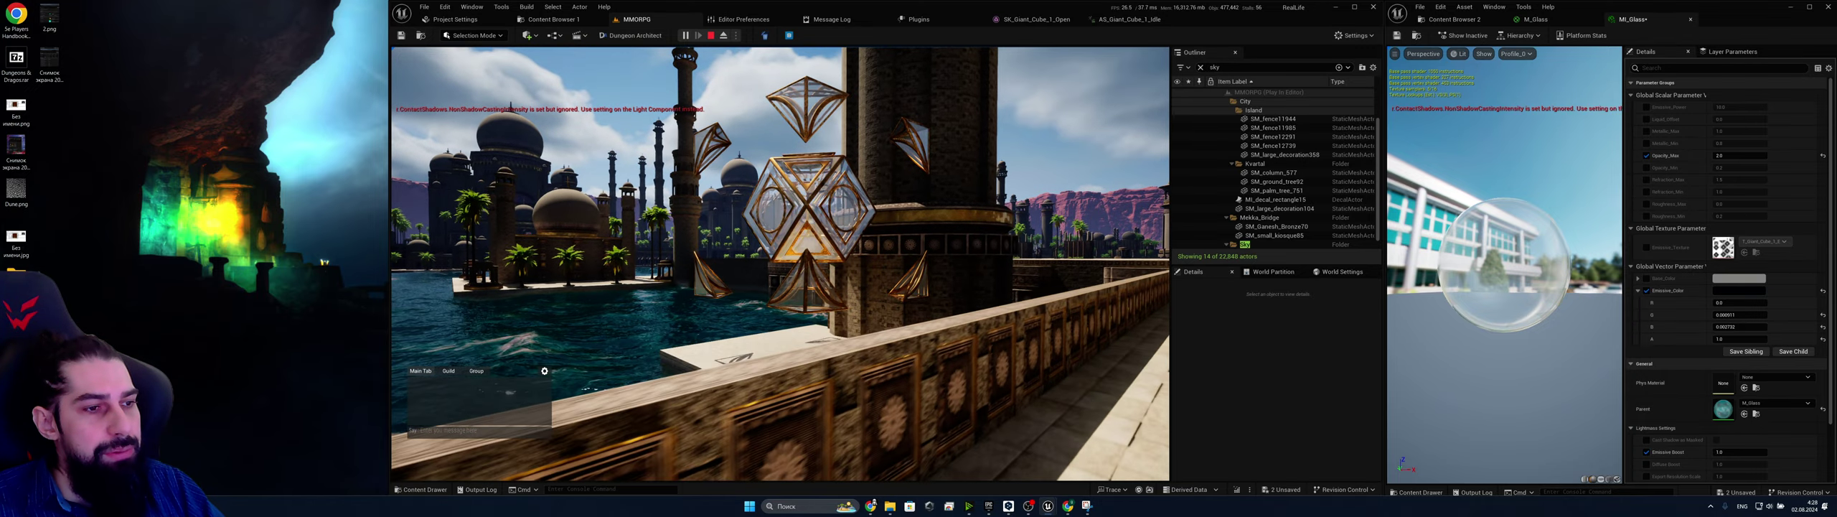
{"action": "key", "text": "w"}
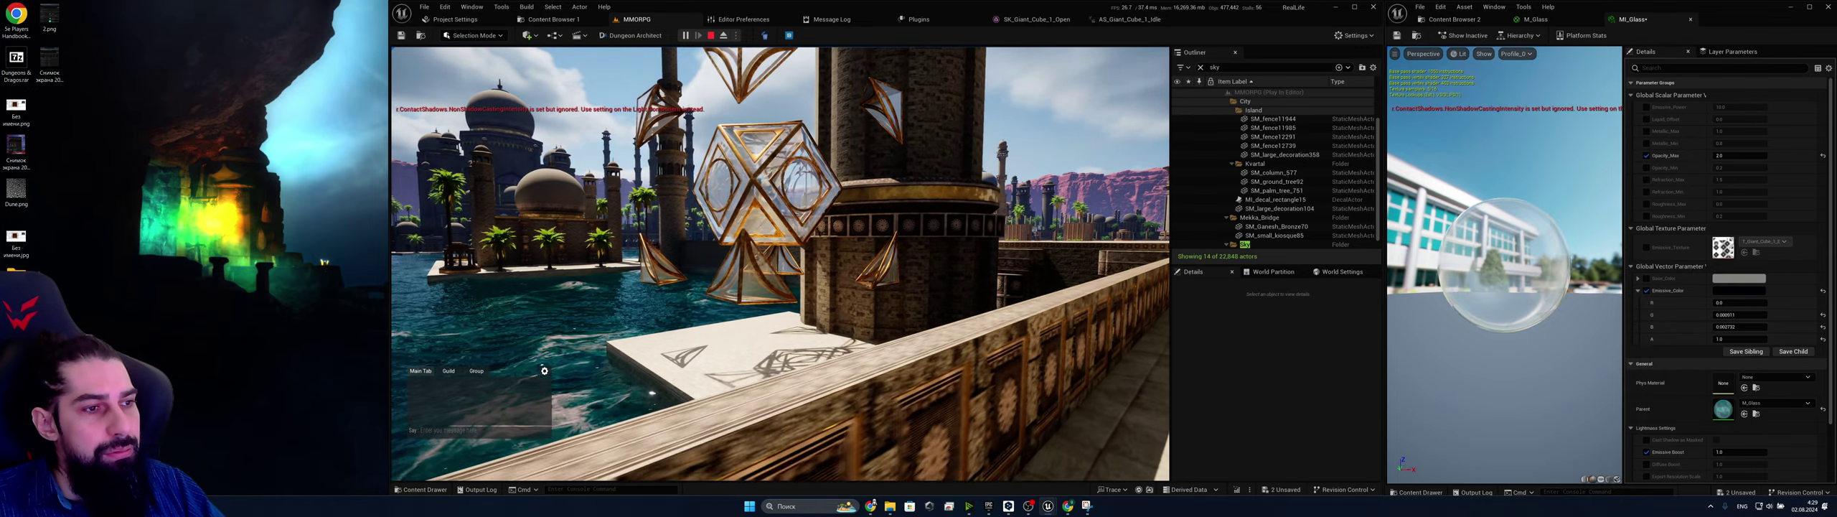
{"action": "key", "text": "d"}
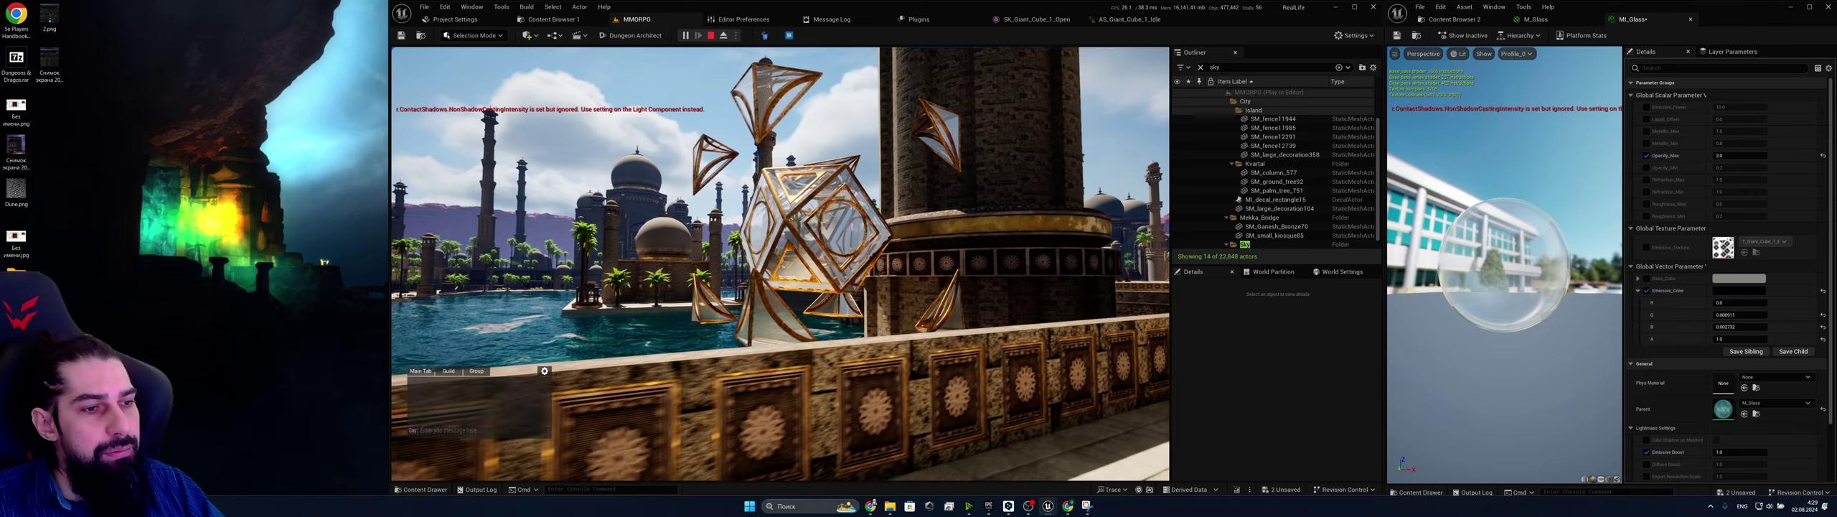
{"action": "key", "text": "d"}
{"action": "key", "text": "w"}
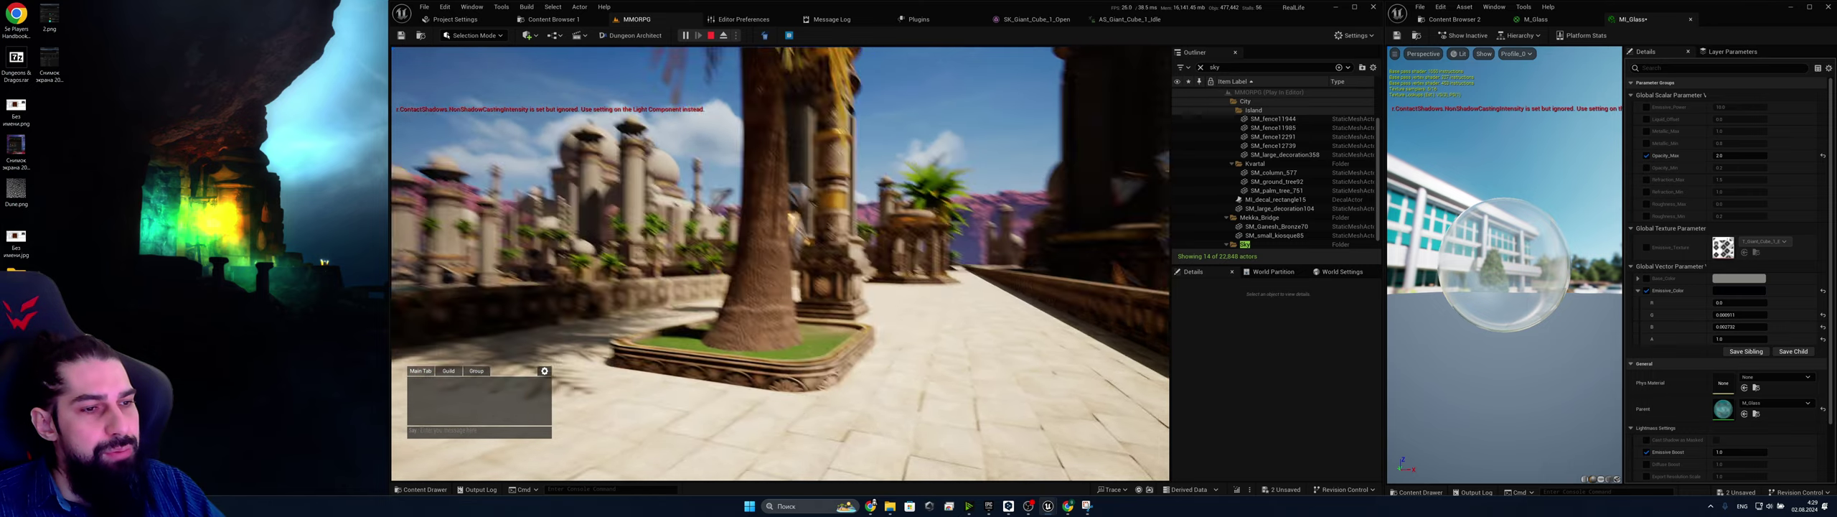
{"action": "key", "text": "s"}
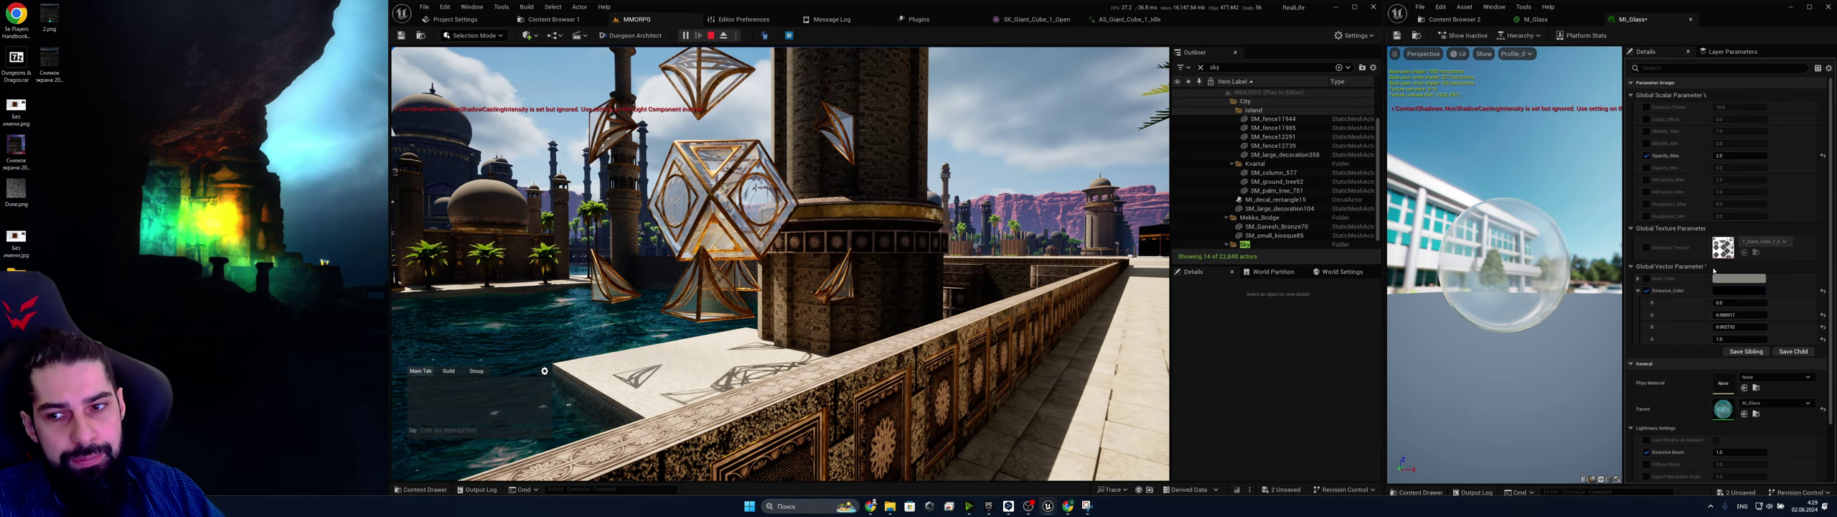
{"action": "key", "text": "Escape"}
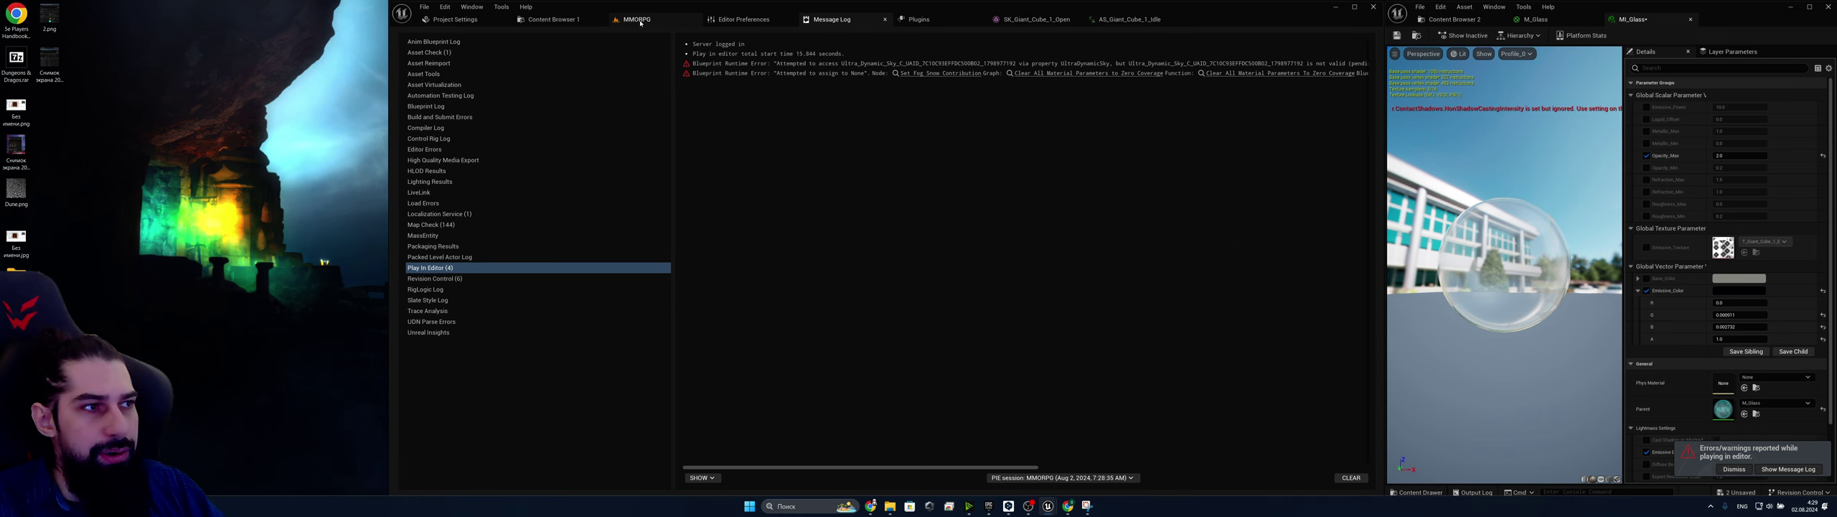
{"action": "left_click", "coordinate": [635, 19]}
Open the glass instance's Emissive Color for editing and set its brightness value to about 0.127, judging the glow on the giant cube
{"action": "left_click", "coordinate": [1738, 291]}
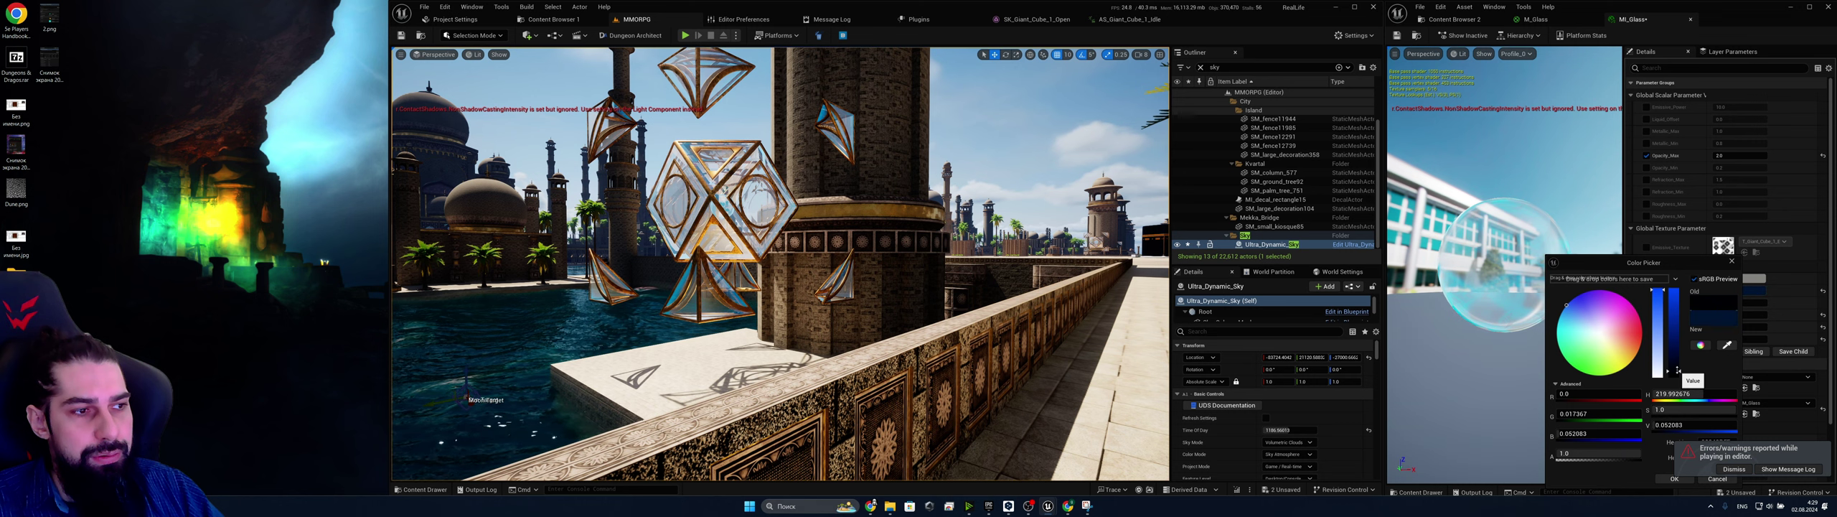
{"action": "left_click_drag", "start_coordinate": [1678, 370], "coordinate": [1679, 372]}
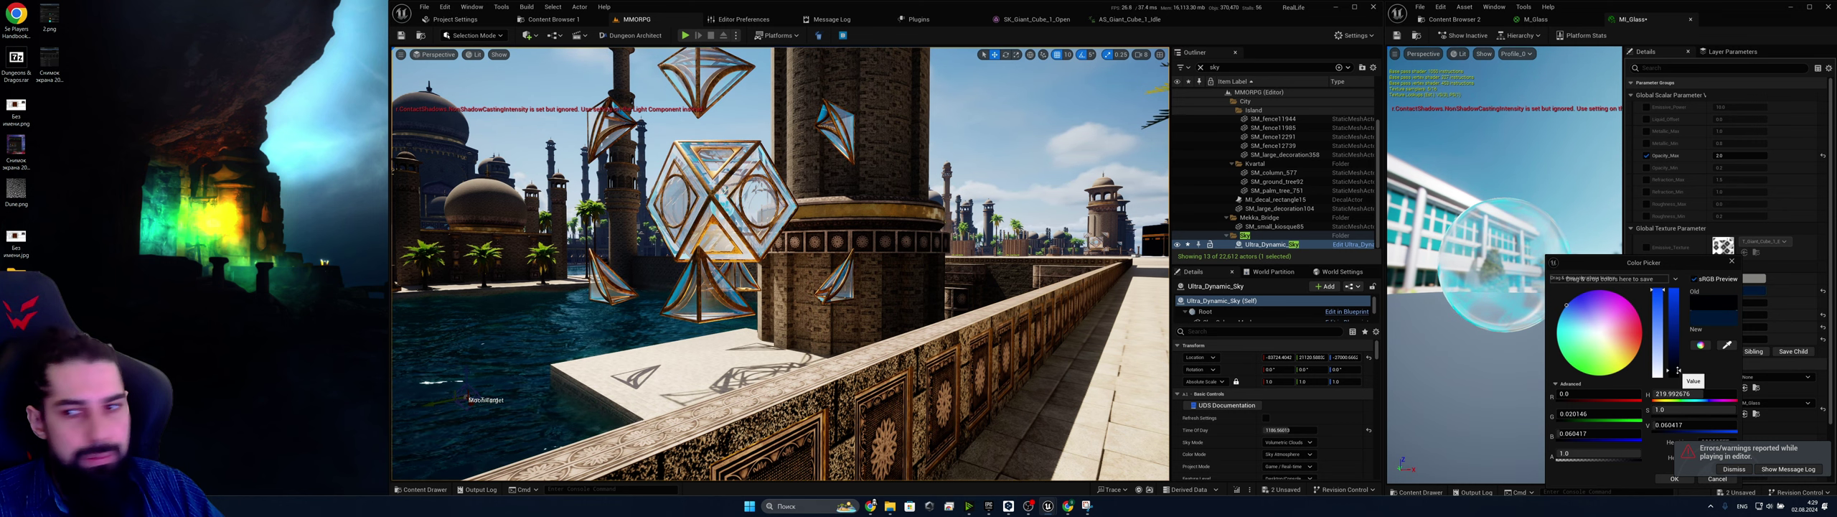
{"action": "key", "text": "s"}
{"action": "right_click_drag", "start_coordinate": [1039, 222], "coordinate": [1106, 234]}
{"action": "key", "text": "w"}
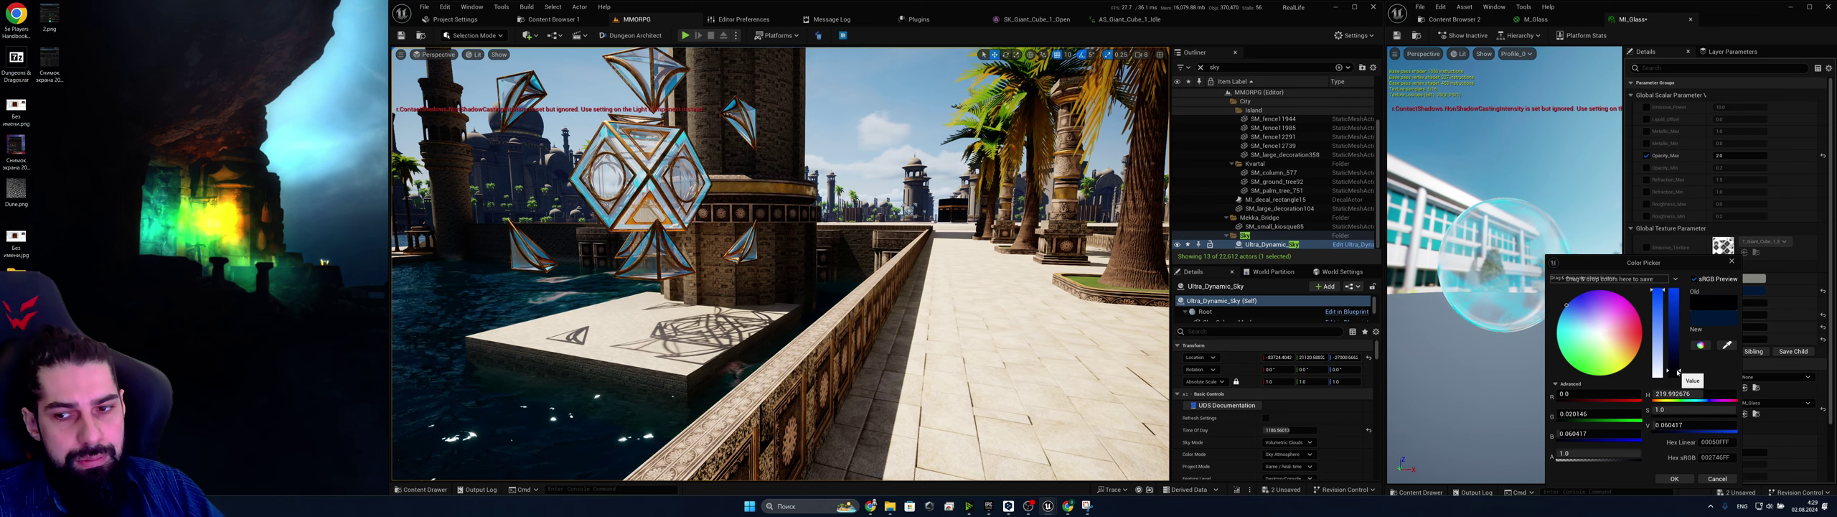
{"action": "left_click_drag", "start_coordinate": [1679, 372], "coordinate": [1675, 365]}
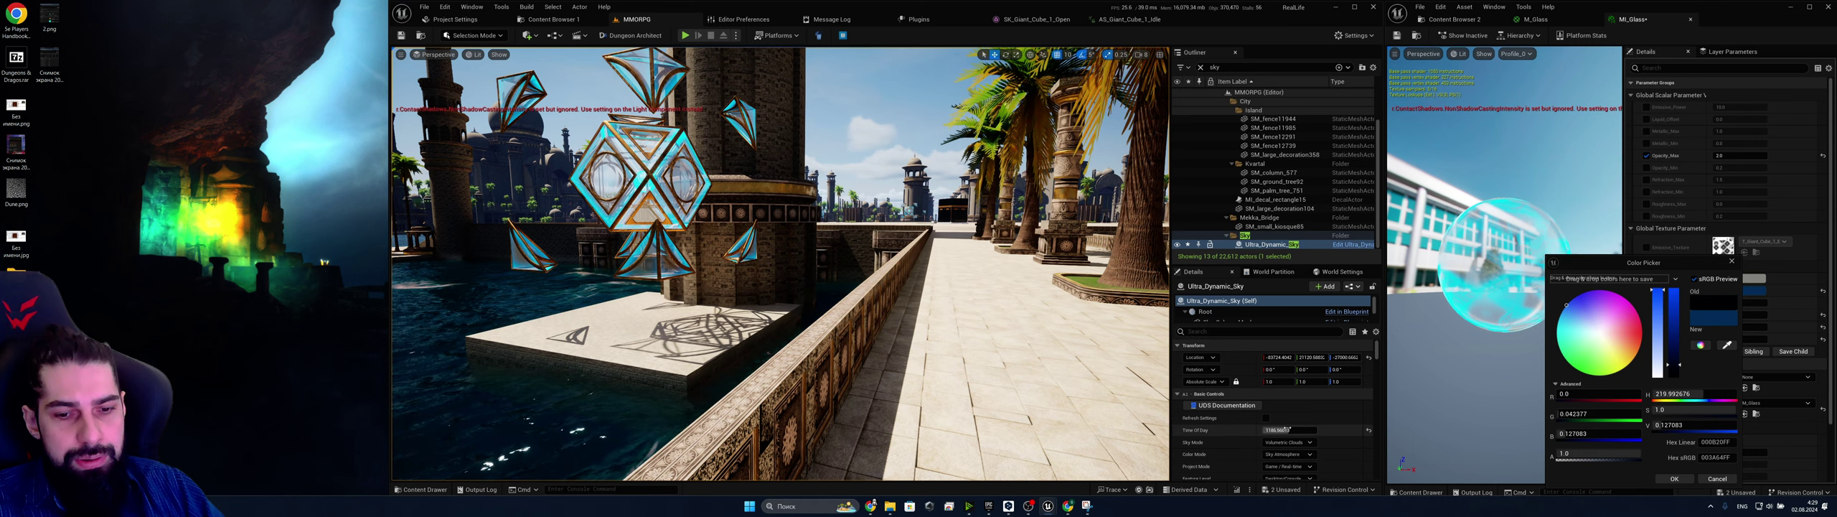
Set the Time of Day of Ultra_Dynamic_Sky to 2400 and view the glowing cube at night
{"action": "left_click", "coordinate": [1288, 430]}
{"action": "type", "text": "2400"}
{"action": "key", "text": "Return"}
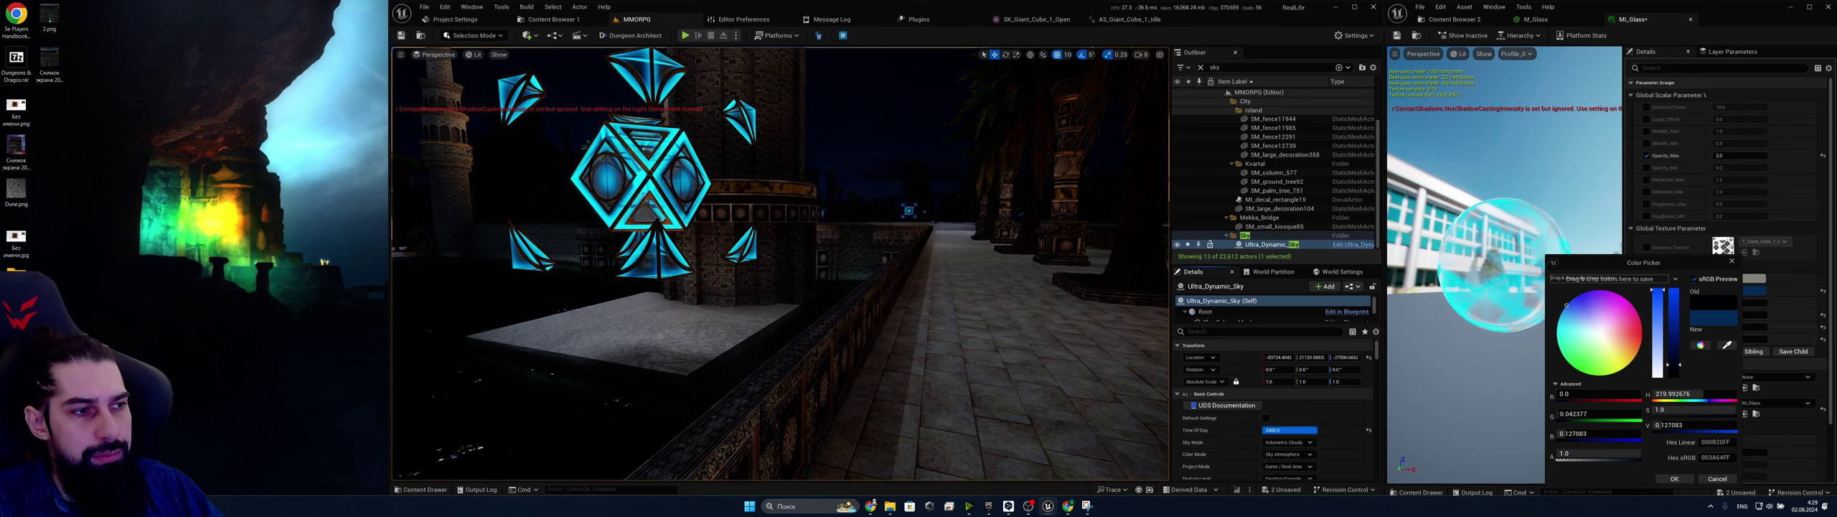
{"action": "right_click_drag", "start_coordinate": [861, 287], "coordinate": [675, 294]}
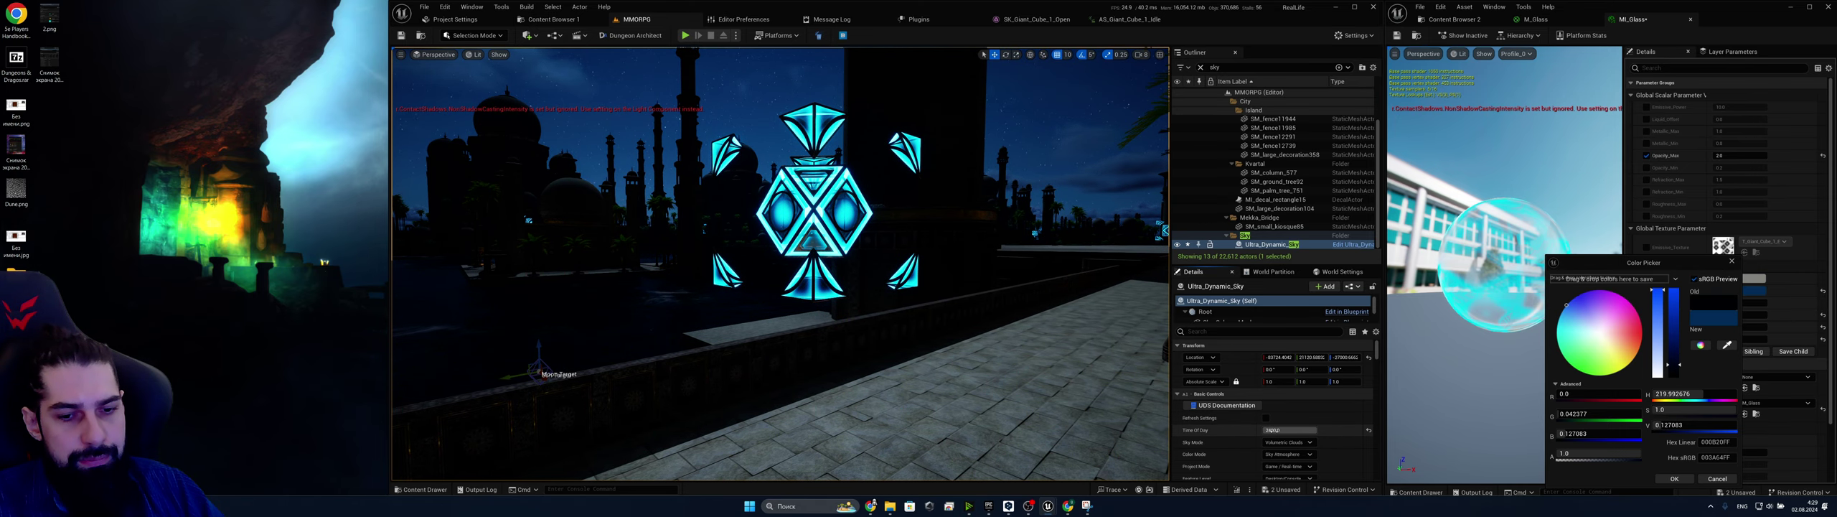
Switch the Time of Day to daylight to compare the cube's glow, then return it to 2400
{"action": "left_click_drag", "start_coordinate": [1290, 430], "coordinate": [1290, 430]}
{"action": "right_click_drag", "start_coordinate": [984, 309], "coordinate": [1055, 323]}
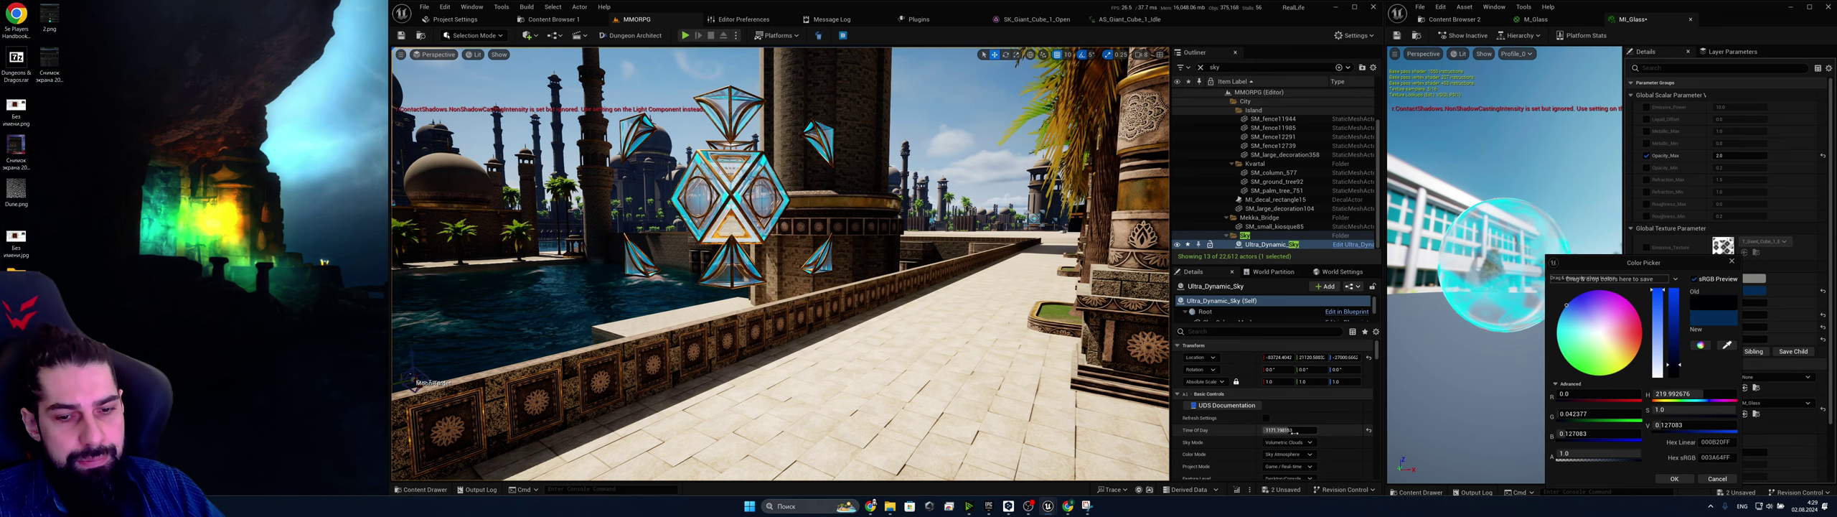
{"action": "left_click_drag", "start_coordinate": [1290, 430], "coordinate": [1320, 430]}
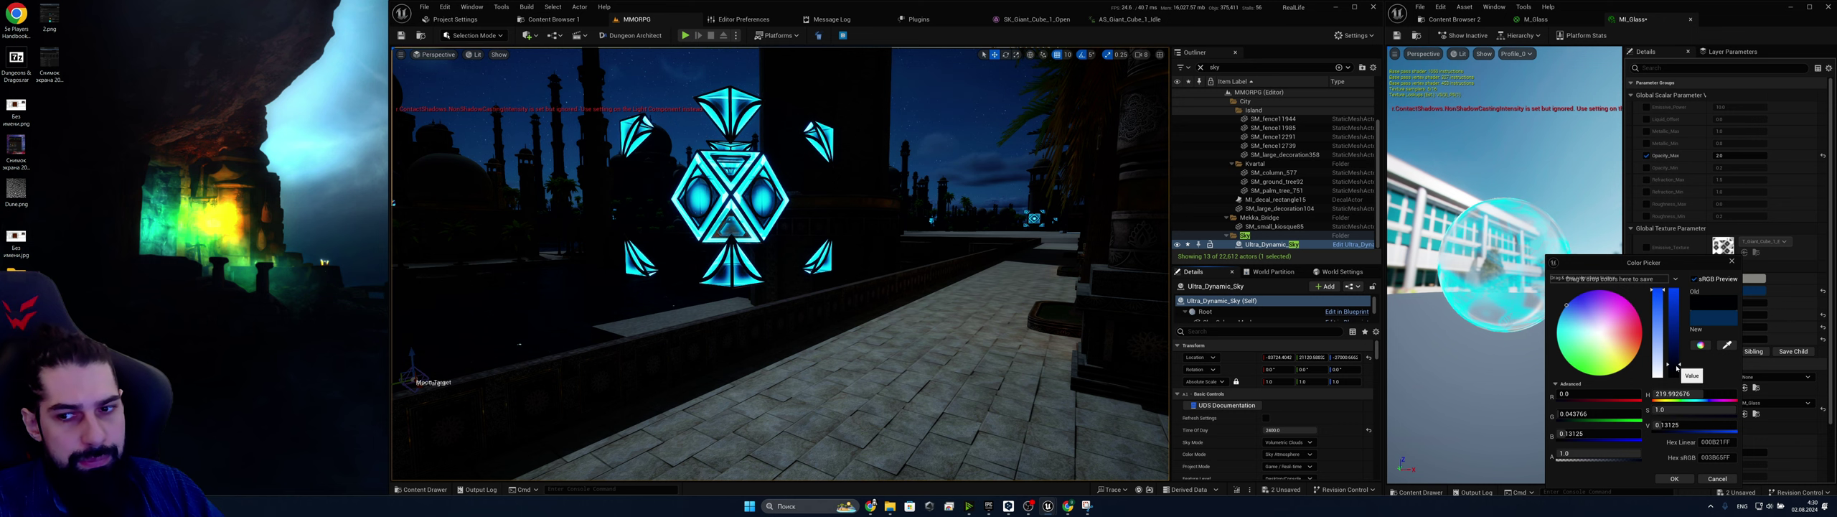
Try several darker brightness values for the emissive color against the cube at night, settling on 0.00625
{"action": "left_click_drag", "start_coordinate": [1677, 367], "coordinate": [1678, 374]}
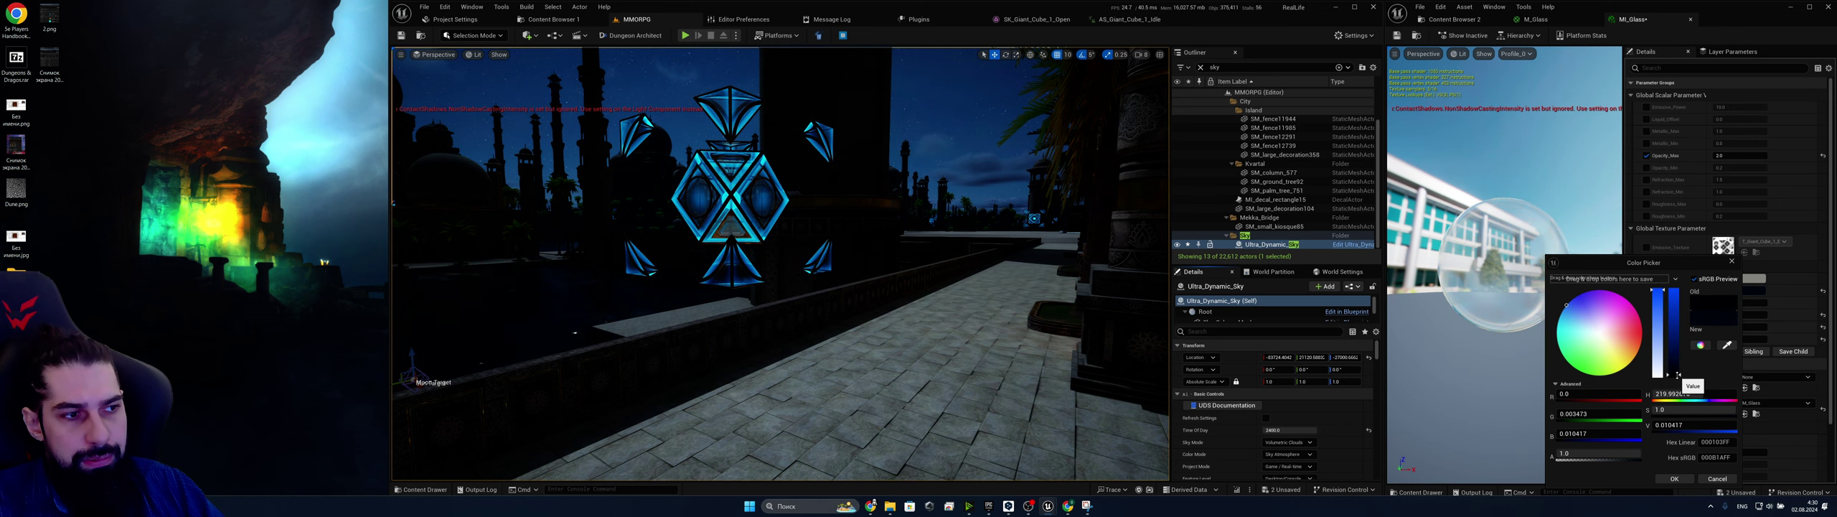
{"action": "key", "text": "a"}
{"action": "mouse_move", "coordinate": [979, 378]}
{"action": "right_mouse_down"}
{"action": "mouse_move", "coordinate": [1019, 378]}
{"action": "mouse_move", "coordinate": [986, 377]}
{"action": "right_mouse_up"}
{"action": "key", "text": "d"}
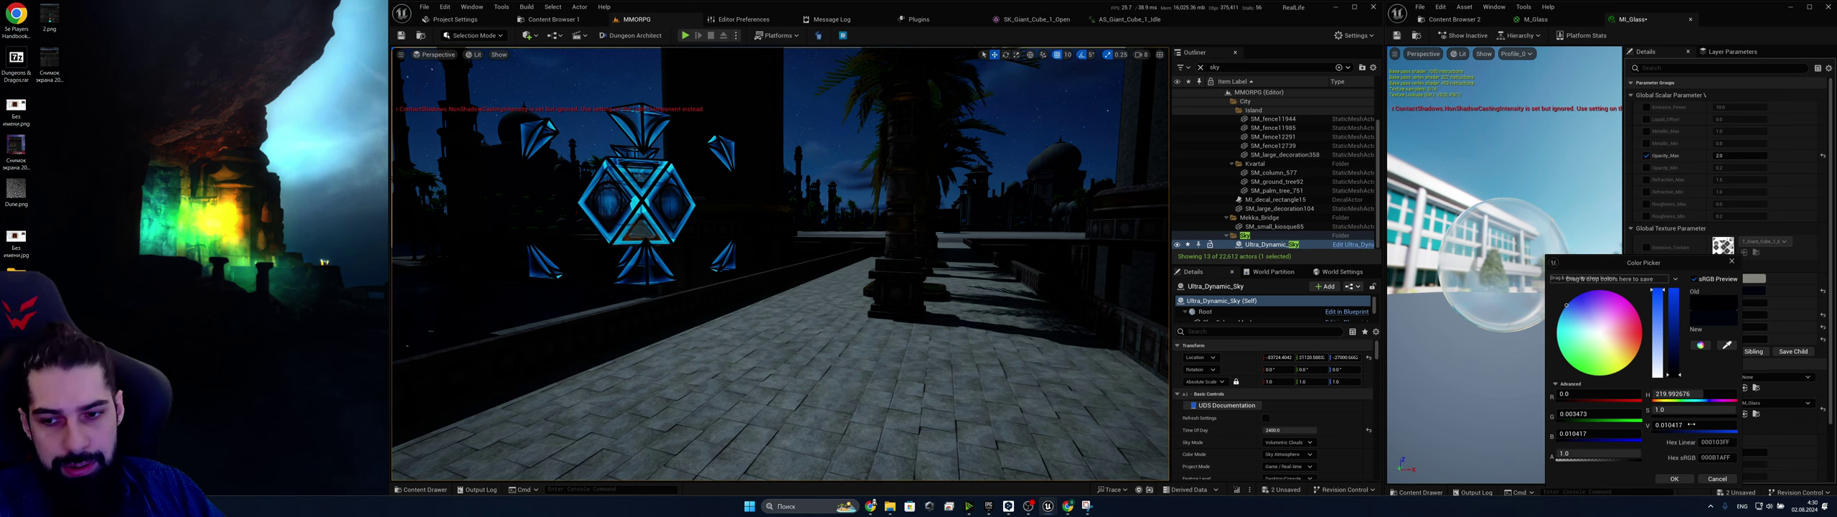
{"action": "left_click_drag", "start_coordinate": [1680, 424], "coordinate": [1663, 424]}
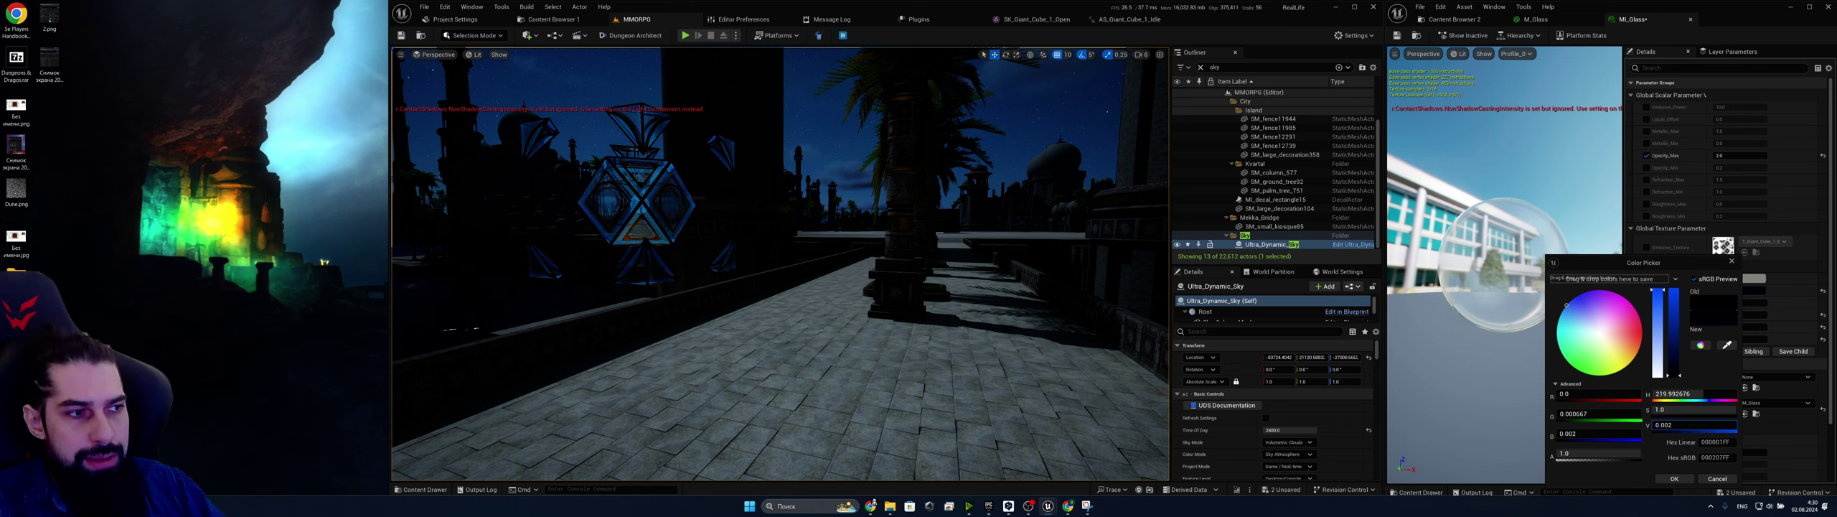
{"action": "left_click", "coordinate": [1678, 374]}
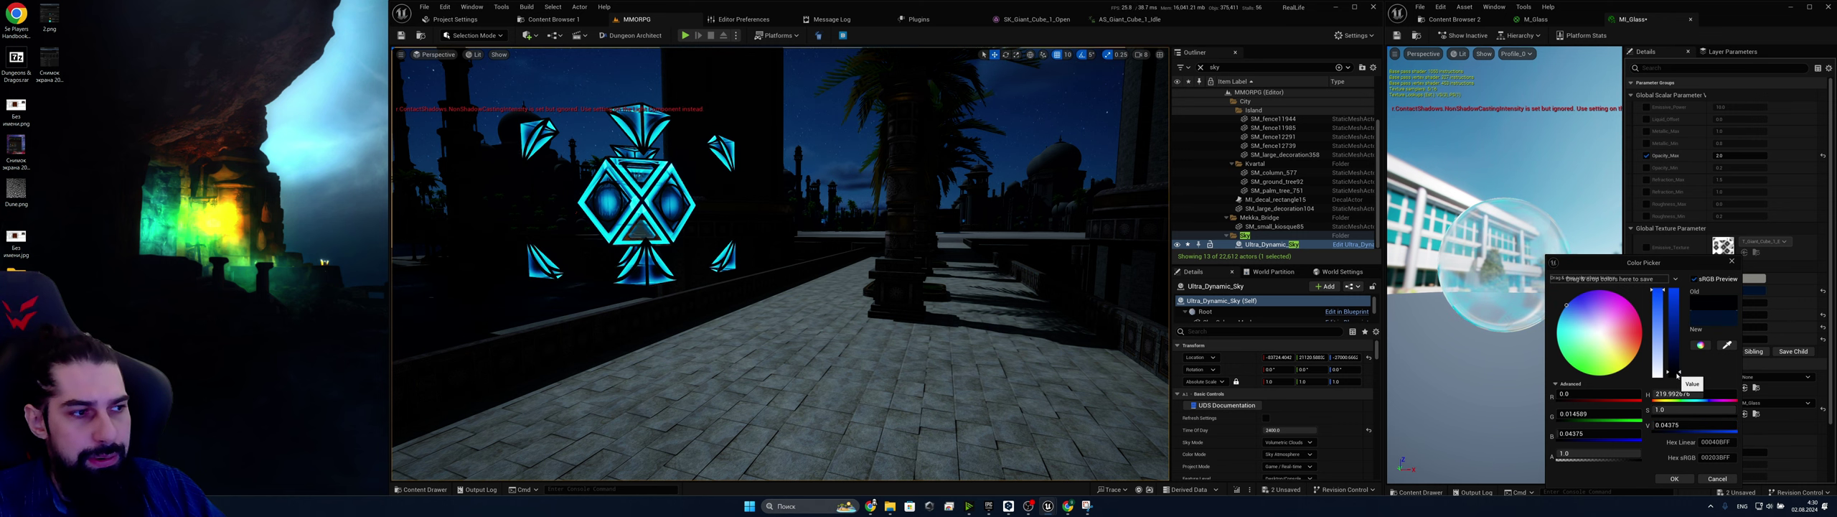
{"action": "left_click_drag", "start_coordinate": [1678, 372], "coordinate": [1679, 375]}
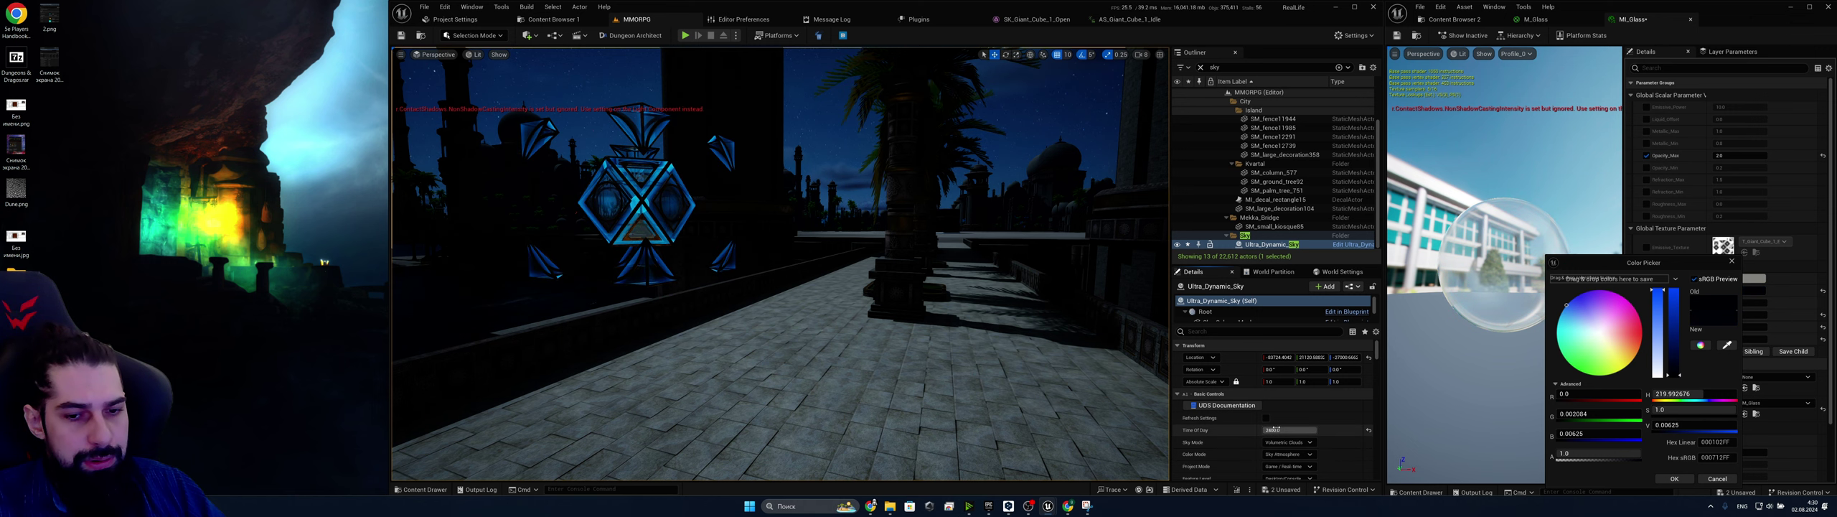
Set the Time of Day back to daylight and examine the cube over the water with the dimmer glow
{"action": "left_click_drag", "start_coordinate": [1275, 429], "coordinate": [1249, 429]}
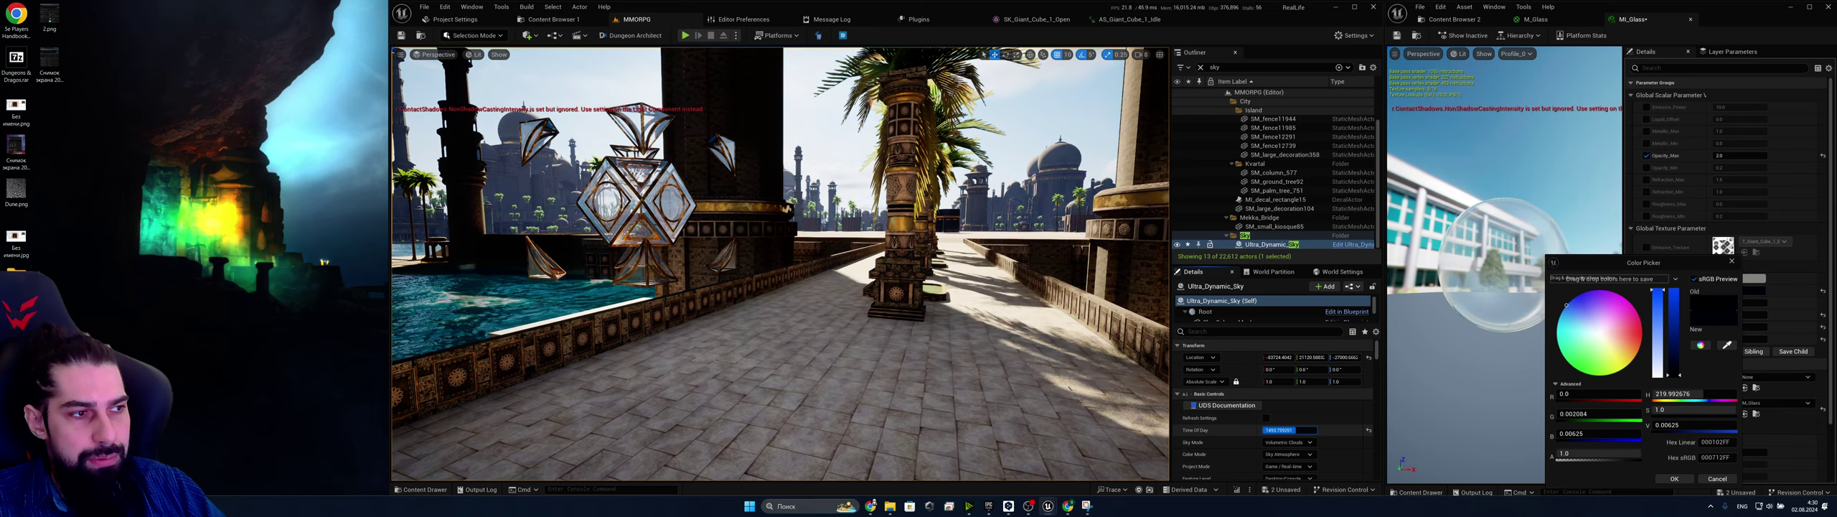
{"action": "key", "text": "w"}
{"action": "right_click_drag", "start_coordinate": [933, 287], "coordinate": [817, 288]}
{"action": "key", "text": "w"}
{"action": "key", "text": "s"}
{"action": "key", "text": "w"}
{"action": "key", "text": "s"}
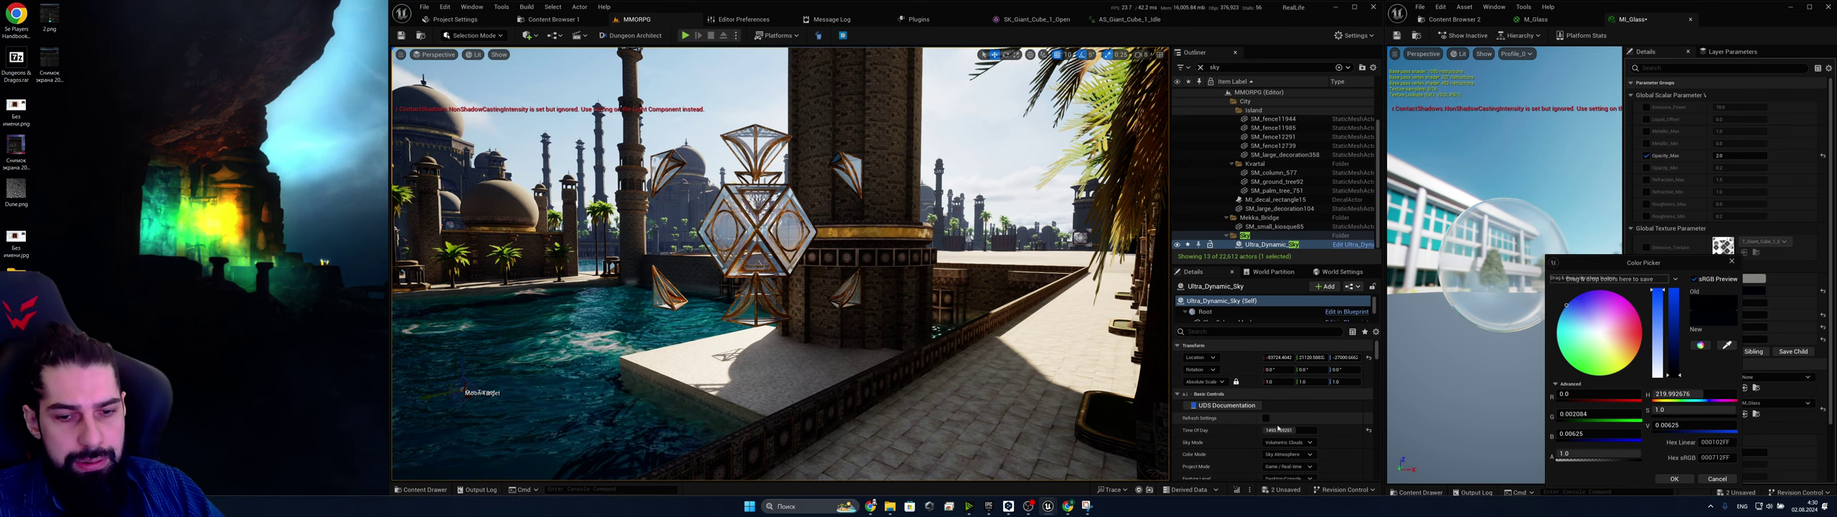
Return the Time of Day to 2400 and lower the emissive color's brightness value to about 0.004
{"action": "left_click_drag", "start_coordinate": [1278, 429], "coordinate": [1337, 429]}
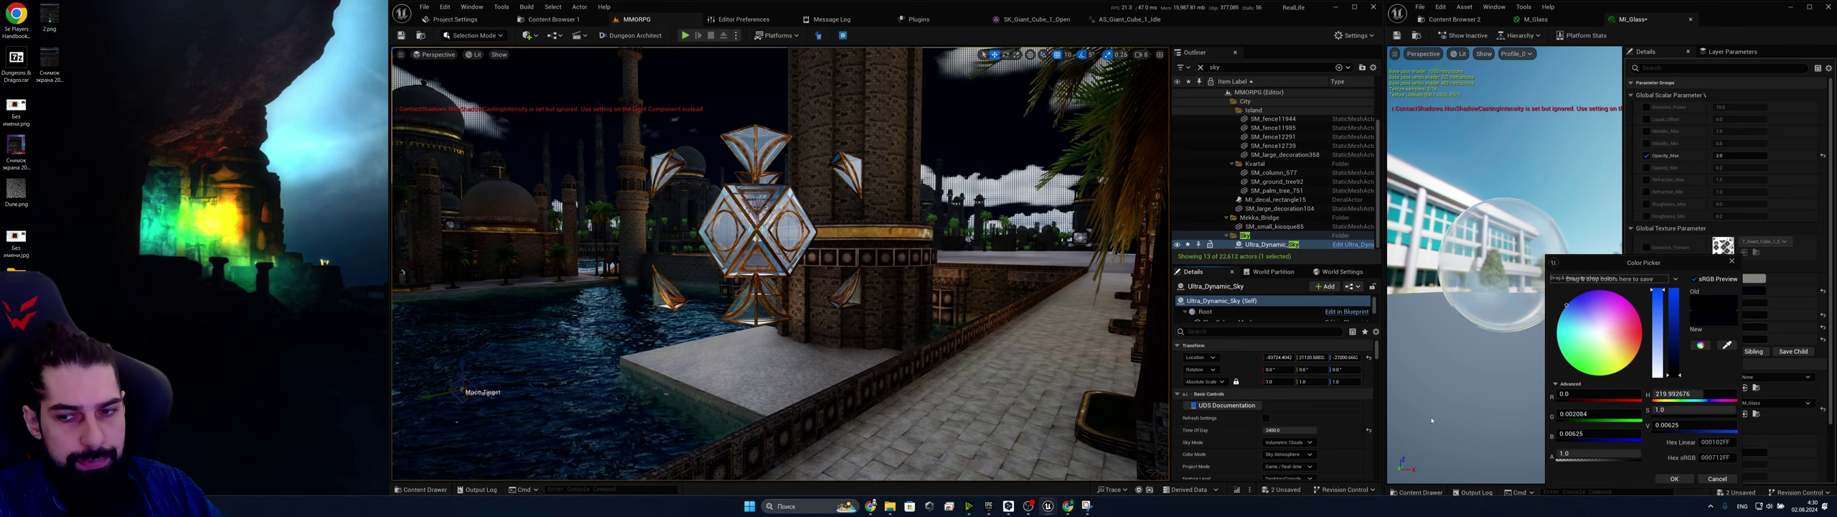
{"action": "left_click", "coordinate": [1676, 368]}
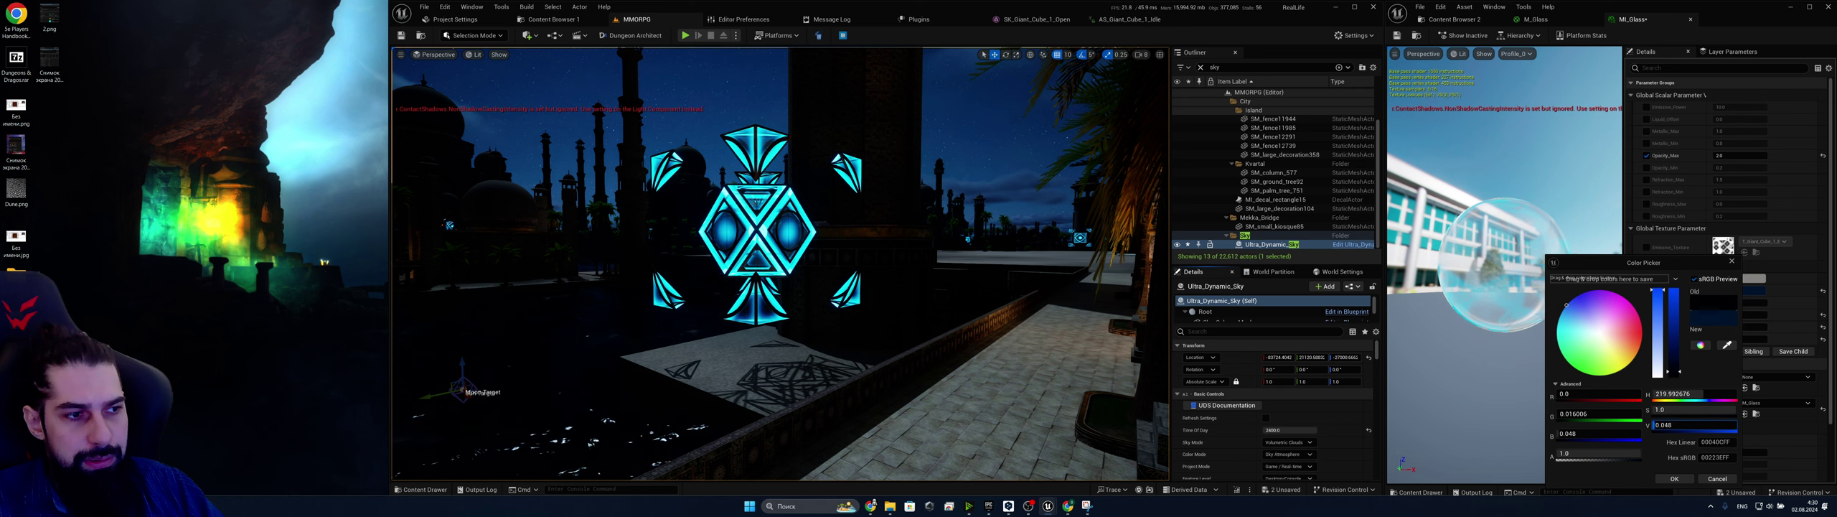
{"action": "left_click_drag", "start_coordinate": [1677, 371], "coordinate": [1677, 375]}
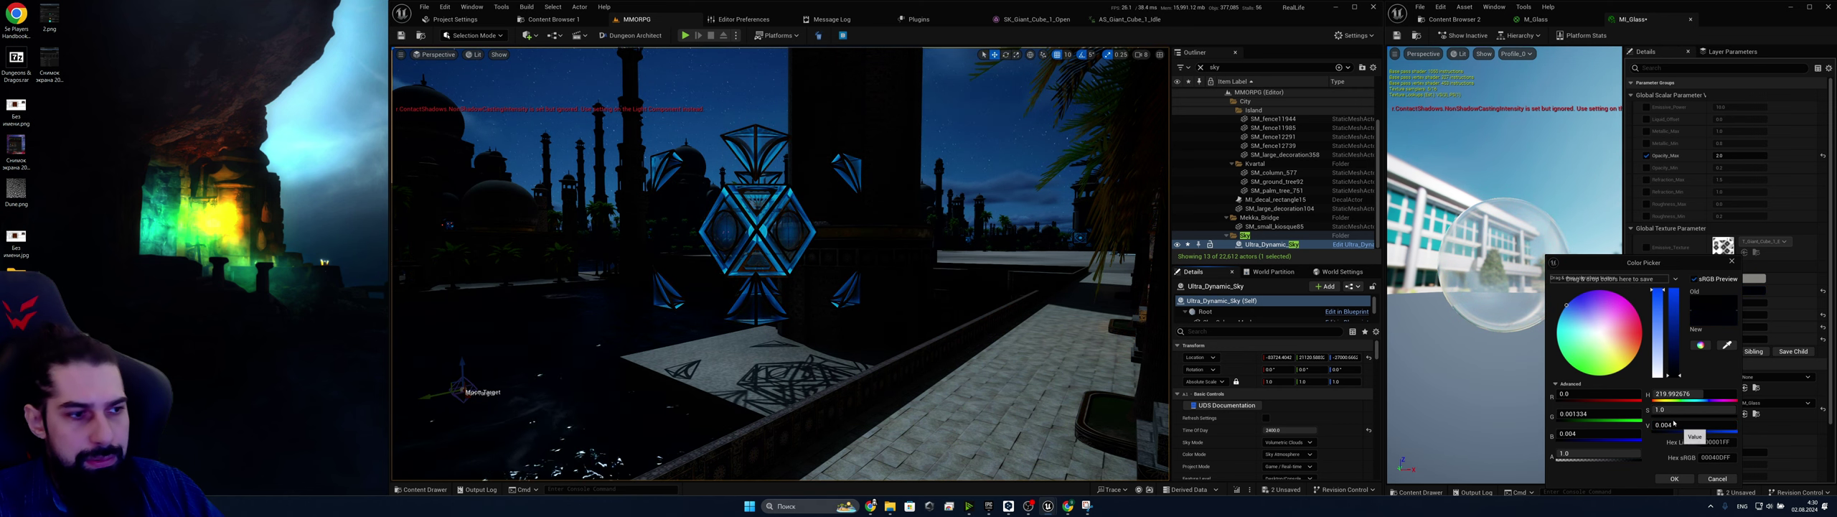
{"action": "left_click", "coordinate": [1290, 430]}
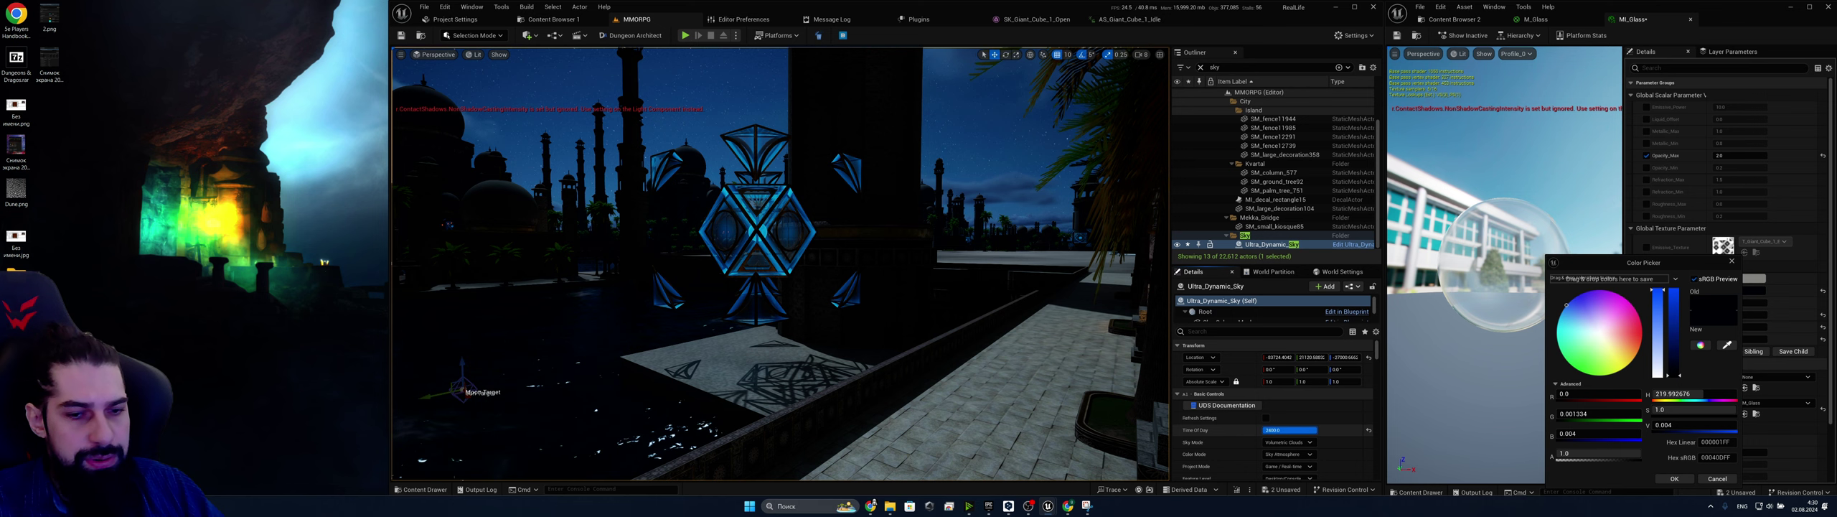
{"action": "mouse_move", "coordinate": [1316, 430]}
{"action": "left_mouse_down"}
{"action": "mouse_move", "coordinate": [1283, 430]}
{"action": "mouse_move", "coordinate": [1317, 430]}
{"action": "left_mouse_up"}
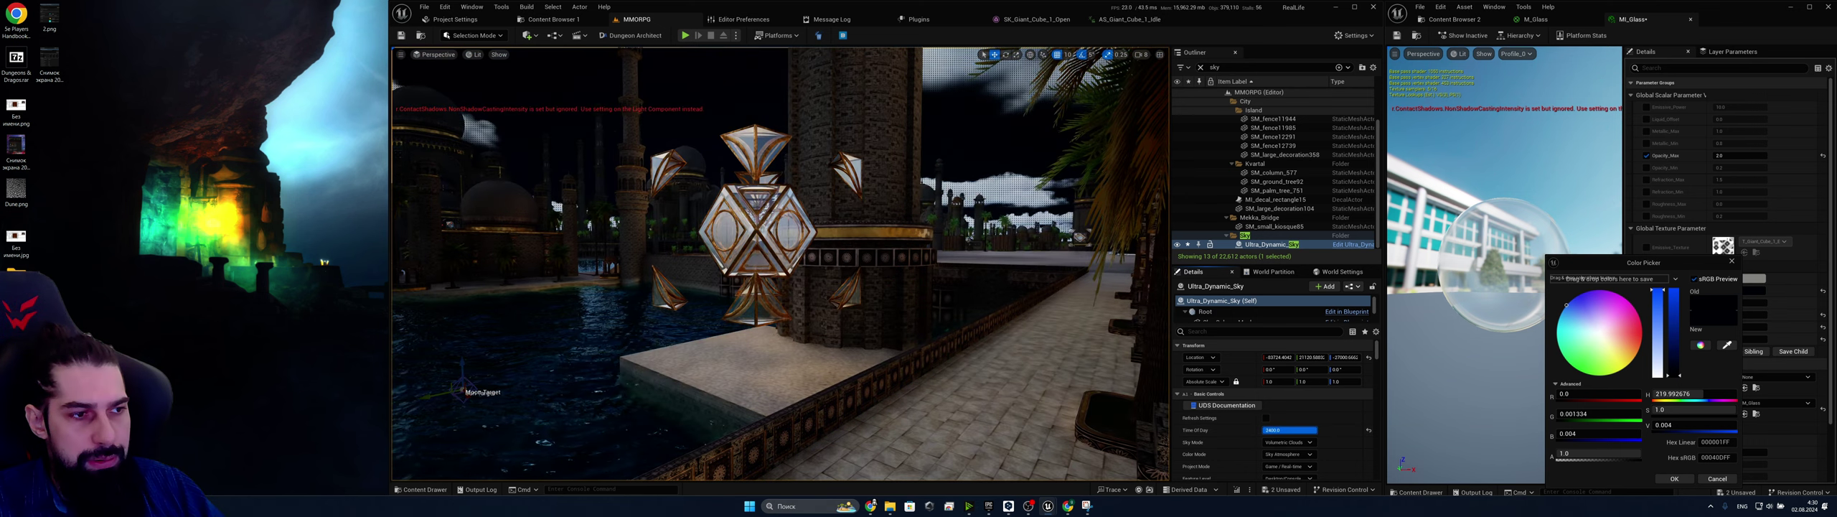
{"action": "key", "text": "ctrl+z"}
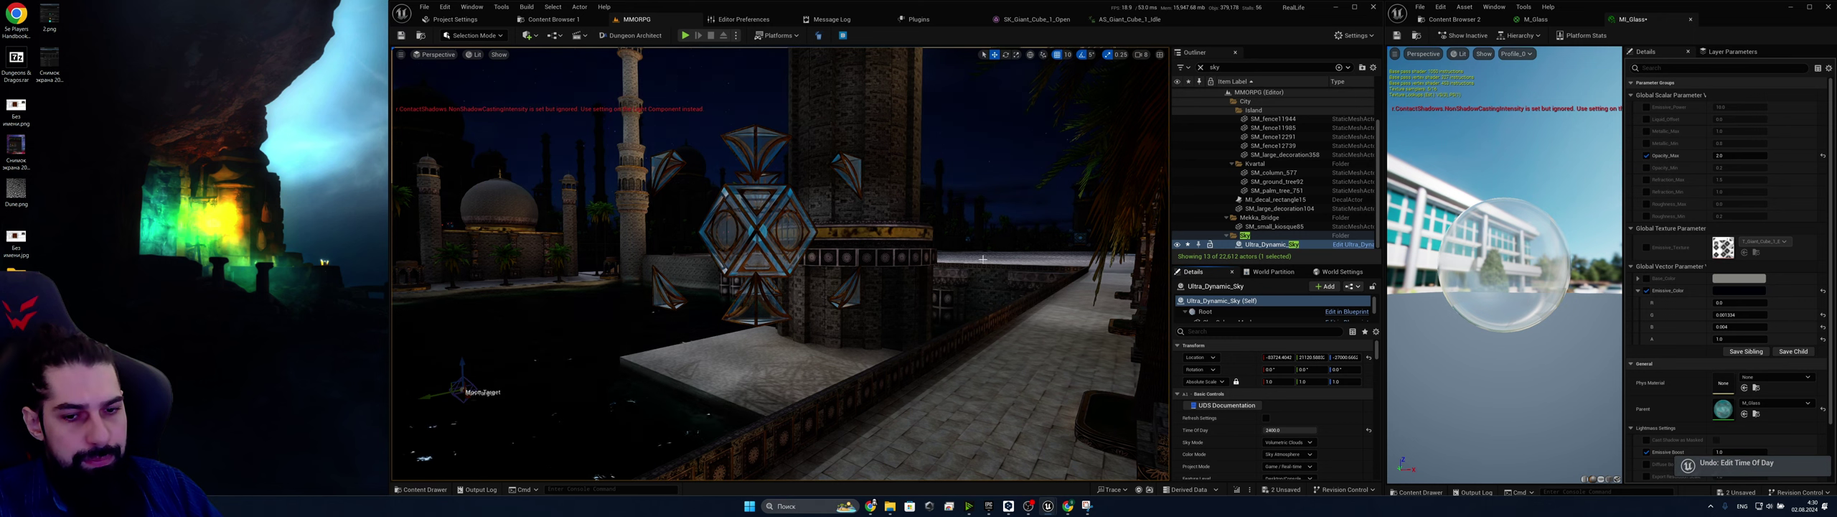
{"action": "mouse_move", "coordinate": [897, 287]}
{"action": "right_mouse_down"}
{"action": "mouse_move", "coordinate": [847, 290]}
{"action": "mouse_move", "coordinate": [890, 299]}
{"action": "right_mouse_up"}
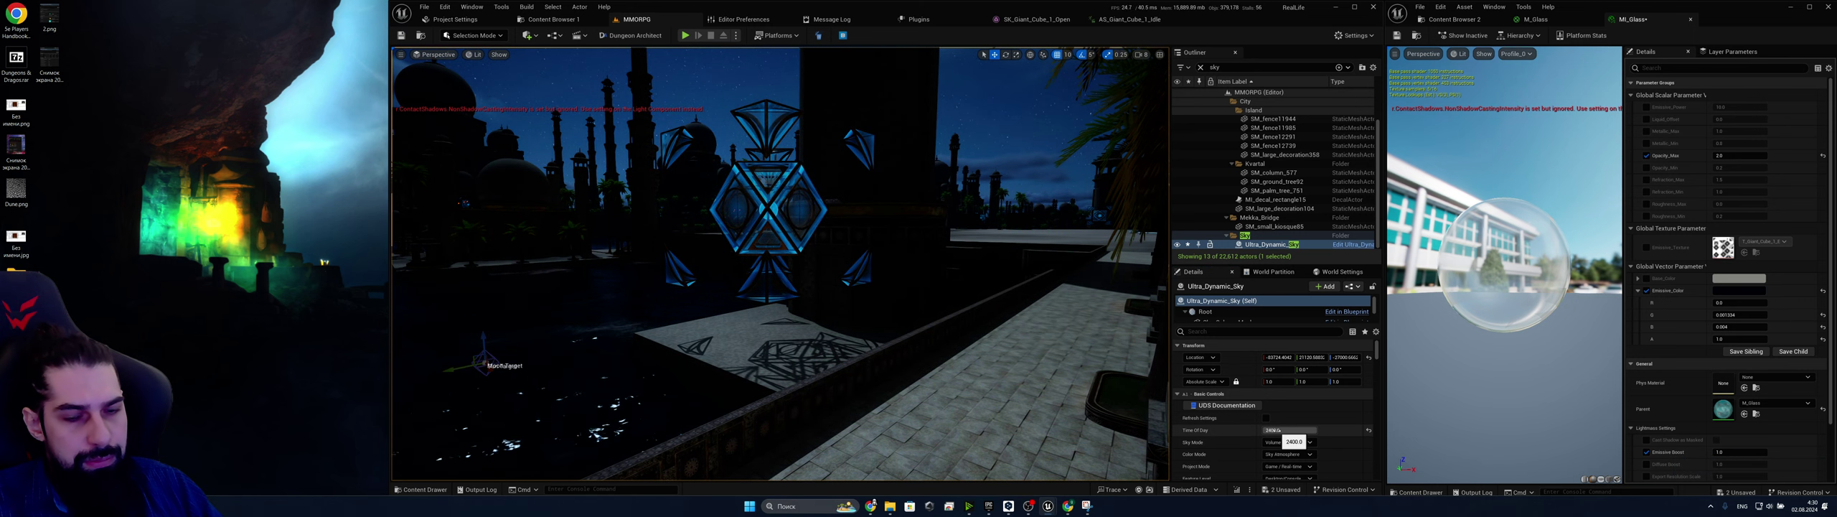
Set the Ultra Dynamic Sky's Time of Day to 1200 and inspect the floating glass cube in daylight
{"action": "left_click", "coordinate": [1279, 430]}
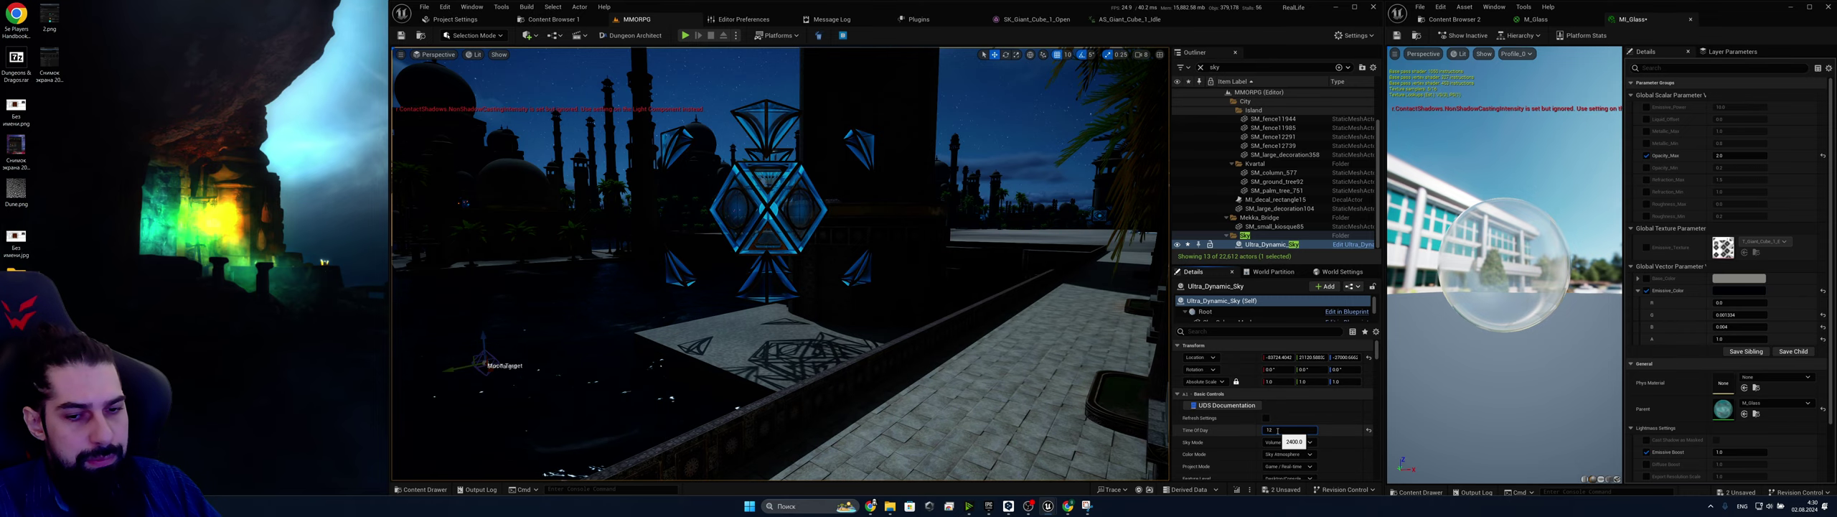
{"action": "type", "text": "1200"}
{"action": "key", "text": "Return"}
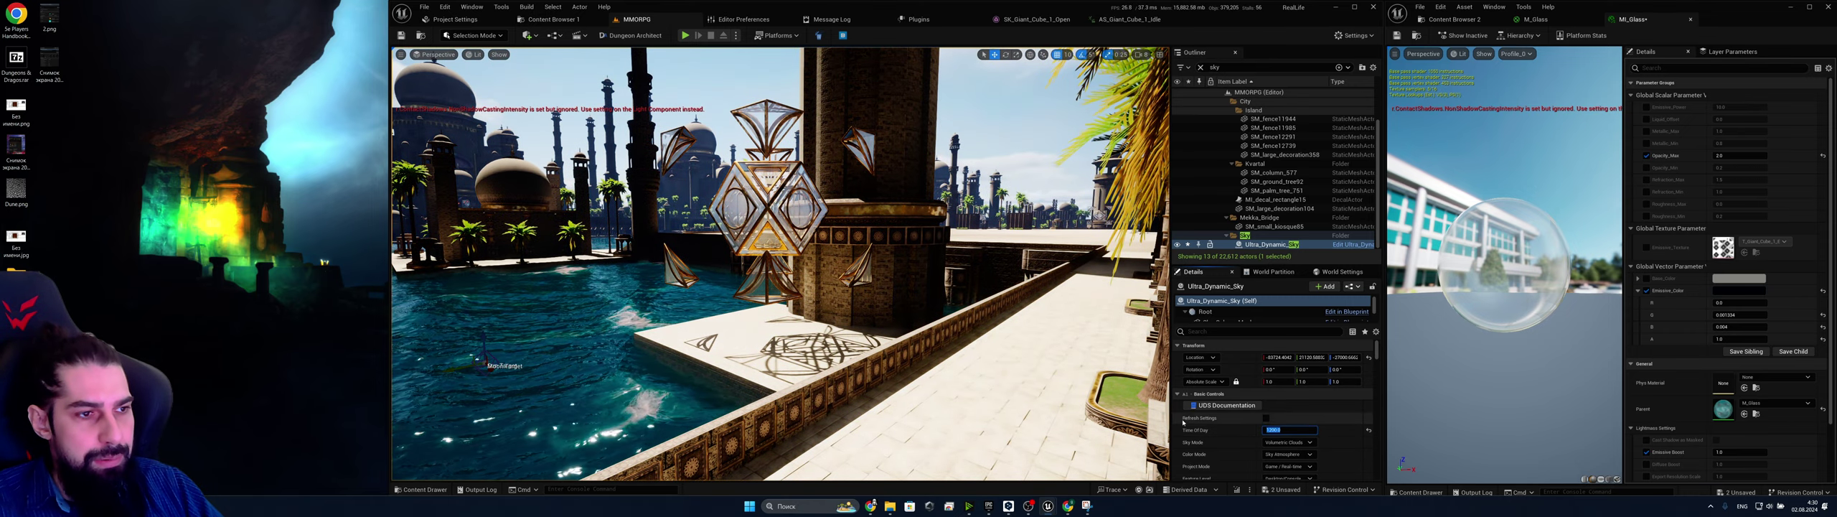
{"action": "key", "text": "a"}
{"action": "right_click_drag", "start_coordinate": [781, 264], "coordinate": [991, 264]}
{"action": "key", "text": "a"}
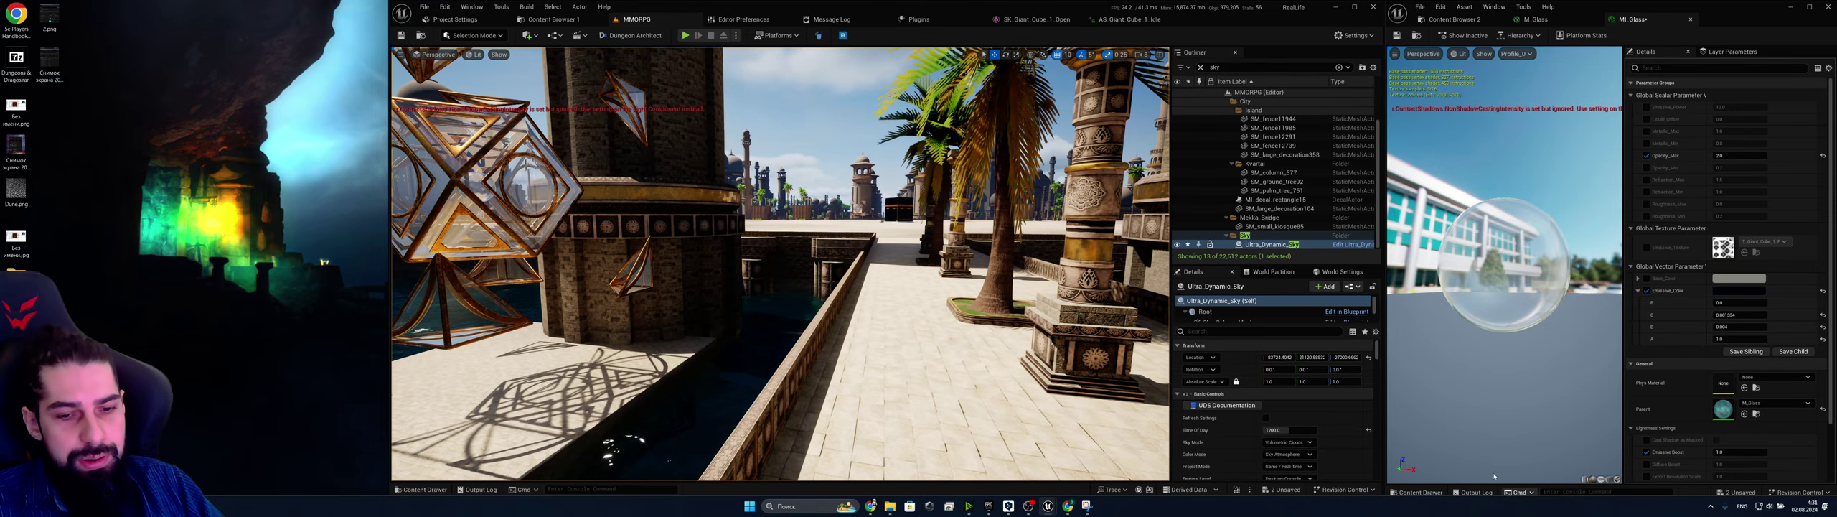
Switch the sky's Time of Day to night hours and inspect the floating cube's blue emissive look in the dark
{"action": "left_click", "coordinate": [1274, 430]}
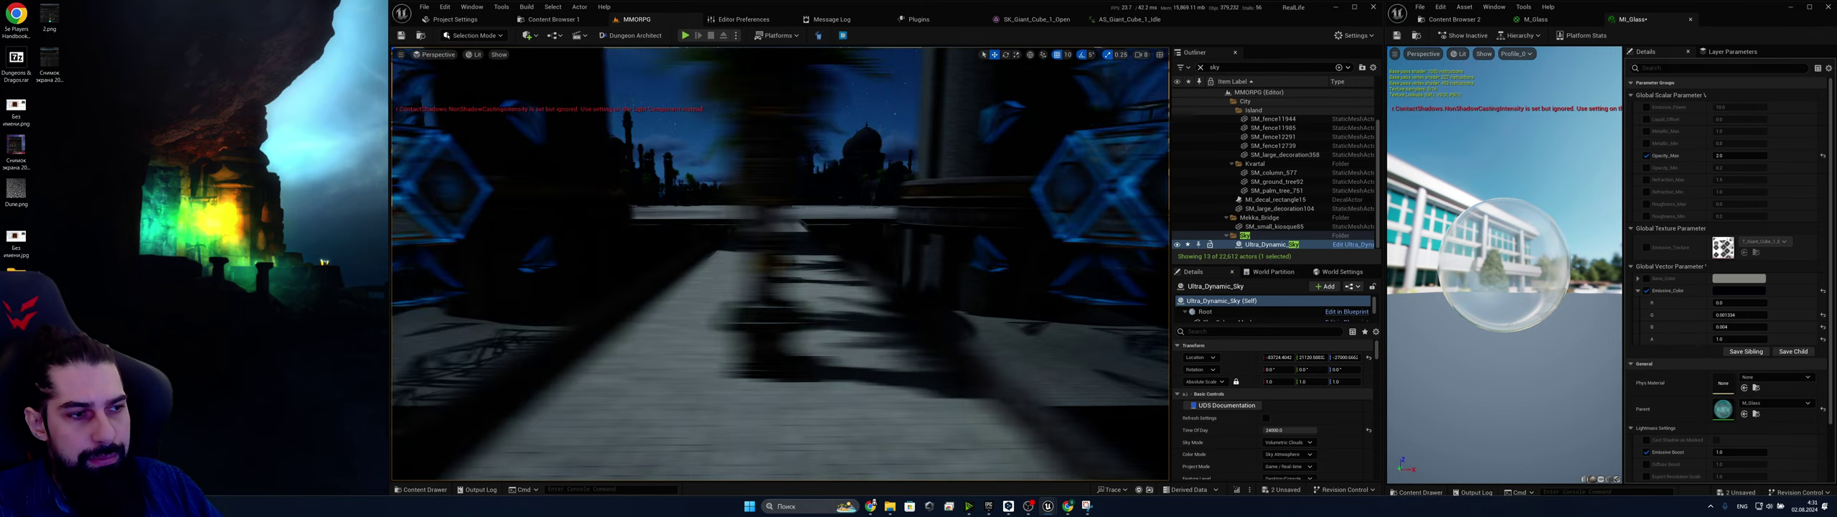
{"action": "right_click_drag", "start_coordinate": [780, 263], "coordinate": [739, 262]}
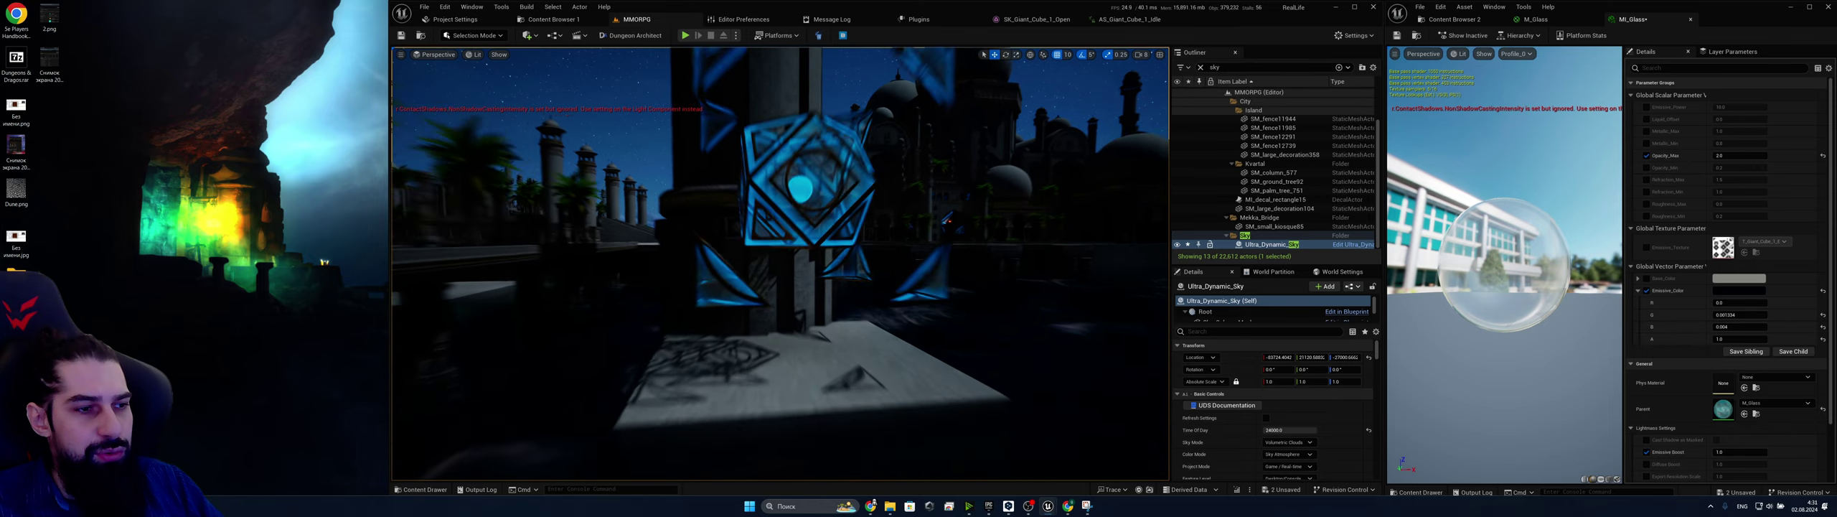
{"action": "right_click_drag", "start_coordinate": [668, 266], "coordinate": [664, 266]}
{"action": "left_click", "coordinate": [1299, 430]}
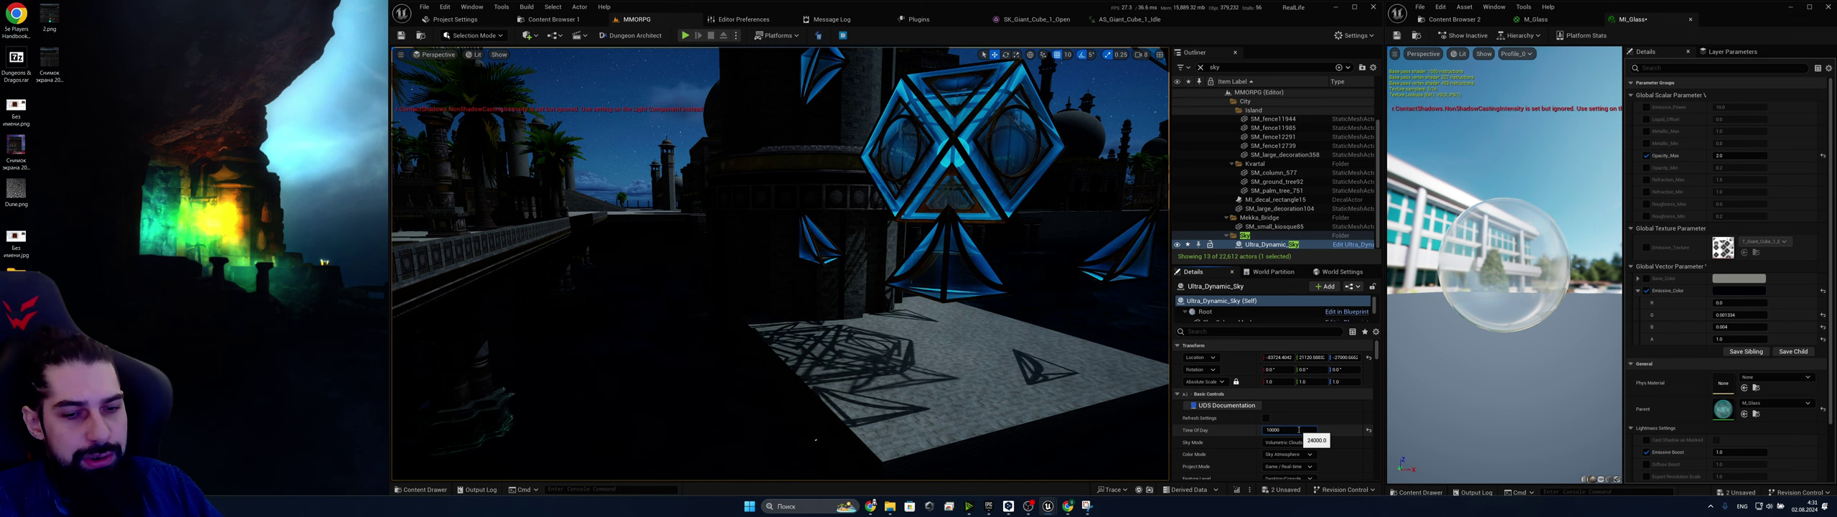
{"action": "key", "text": "Return"}
{"action": "right_click_drag", "start_coordinate": [933, 309], "coordinate": [962, 309]}
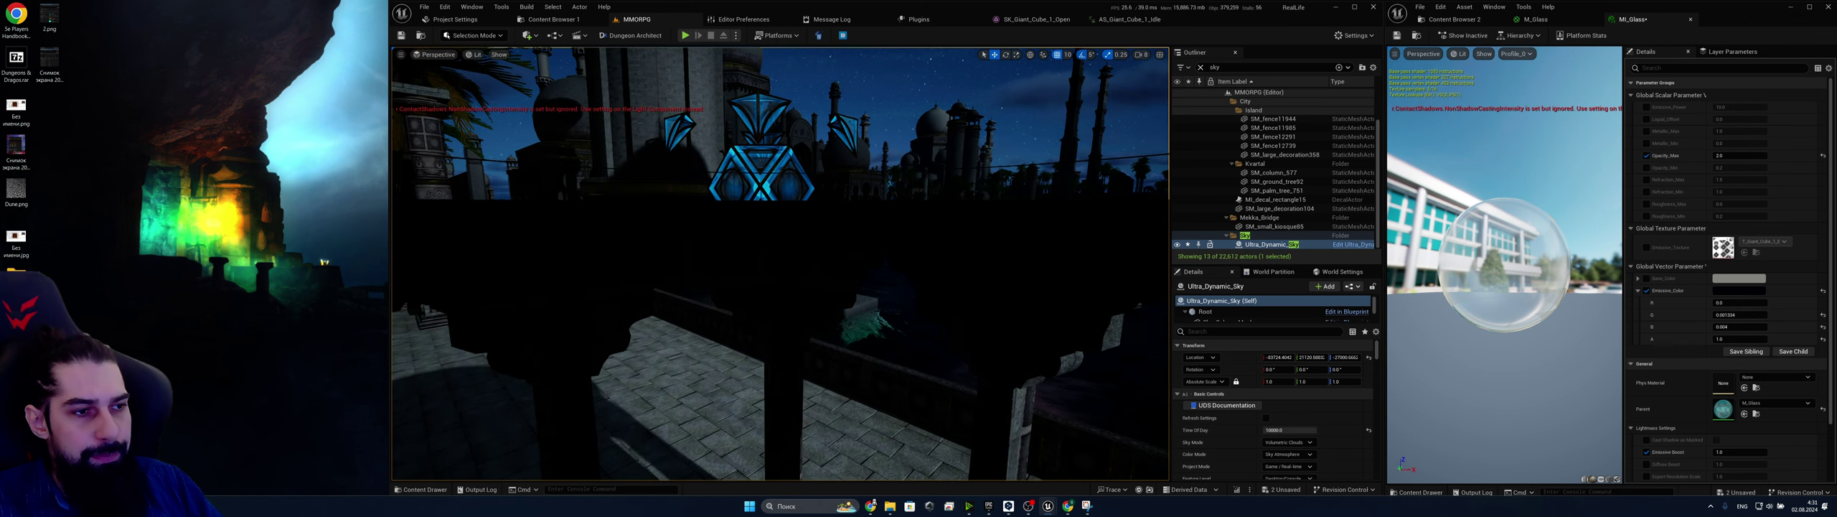
Set the sky's Time of Day to 1000 for a morning view of the cube and save the changes
{"action": "left_click", "coordinate": [1274, 430]}
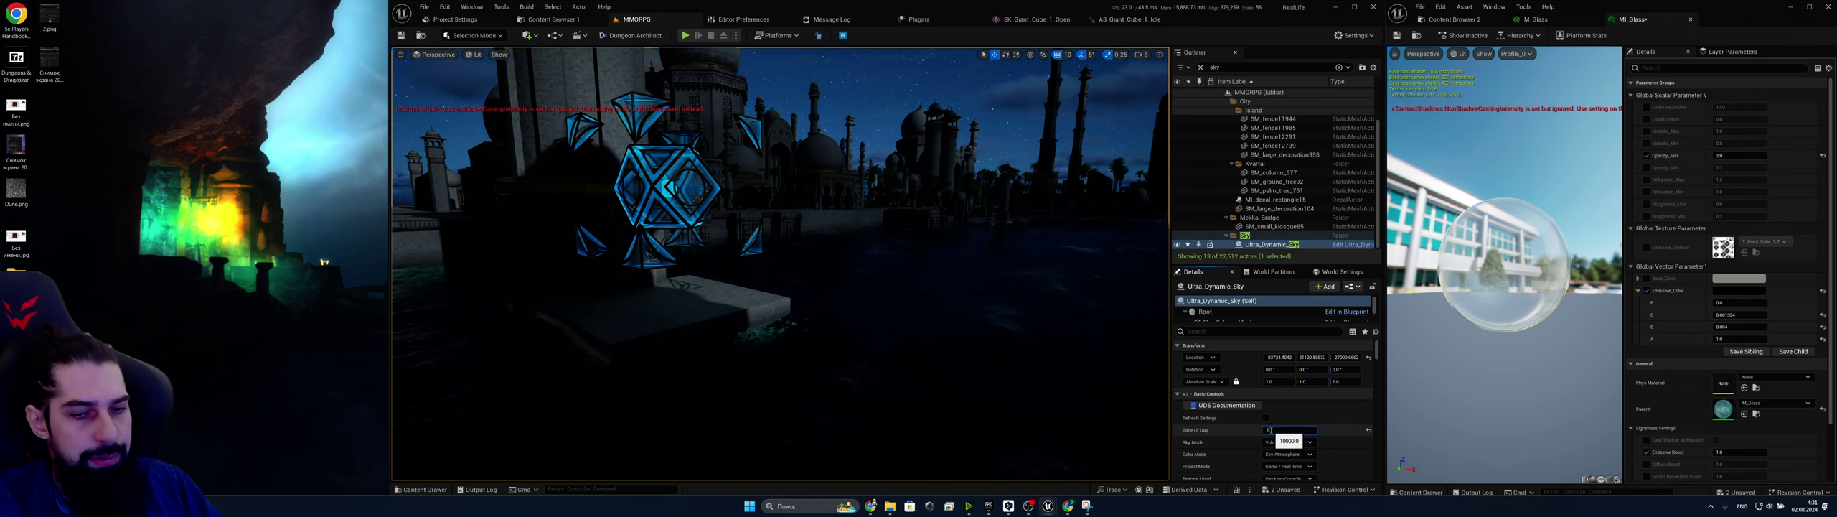
{"action": "type", "text": "1000"}
{"action": "key", "text": "Return"}
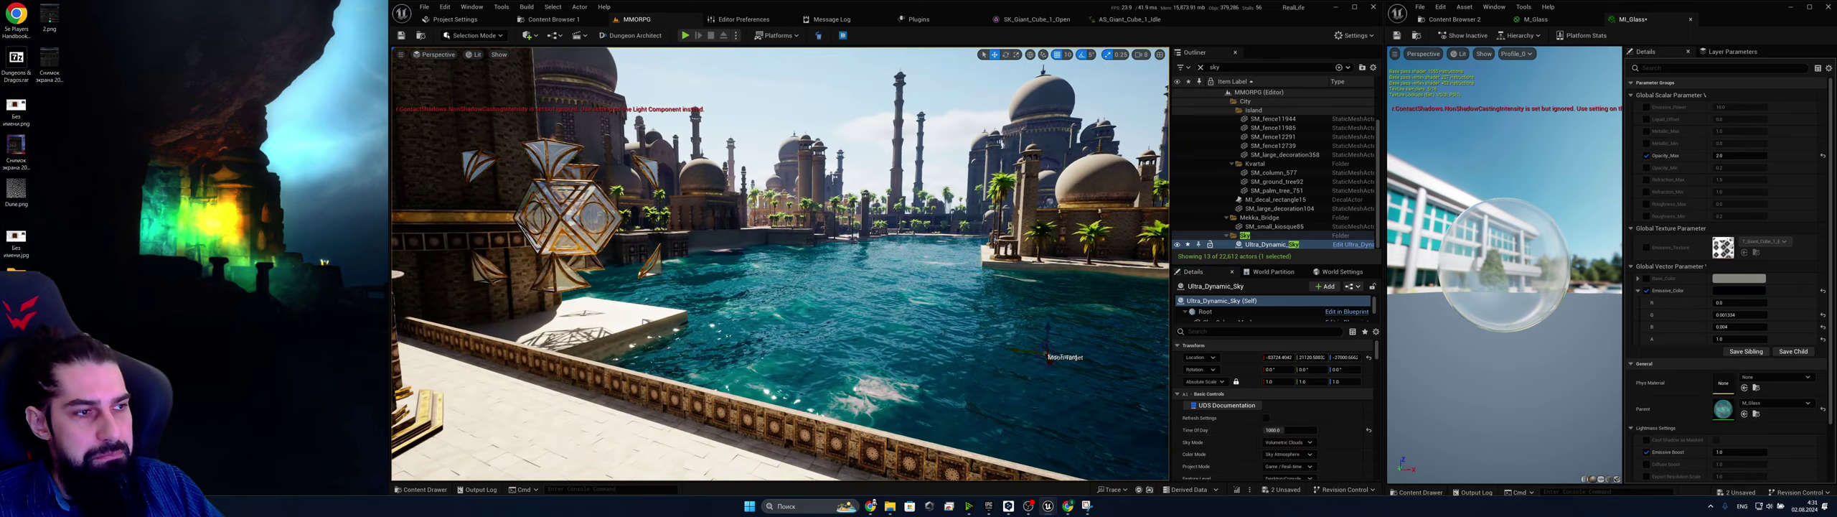
{"action": "right_click_drag", "start_coordinate": [933, 309], "coordinate": [779, 312]}
{"action": "right_click_drag", "start_coordinate": [739, 268], "coordinate": [732, 270]}
{"action": "key", "text": "ctrl+s"}
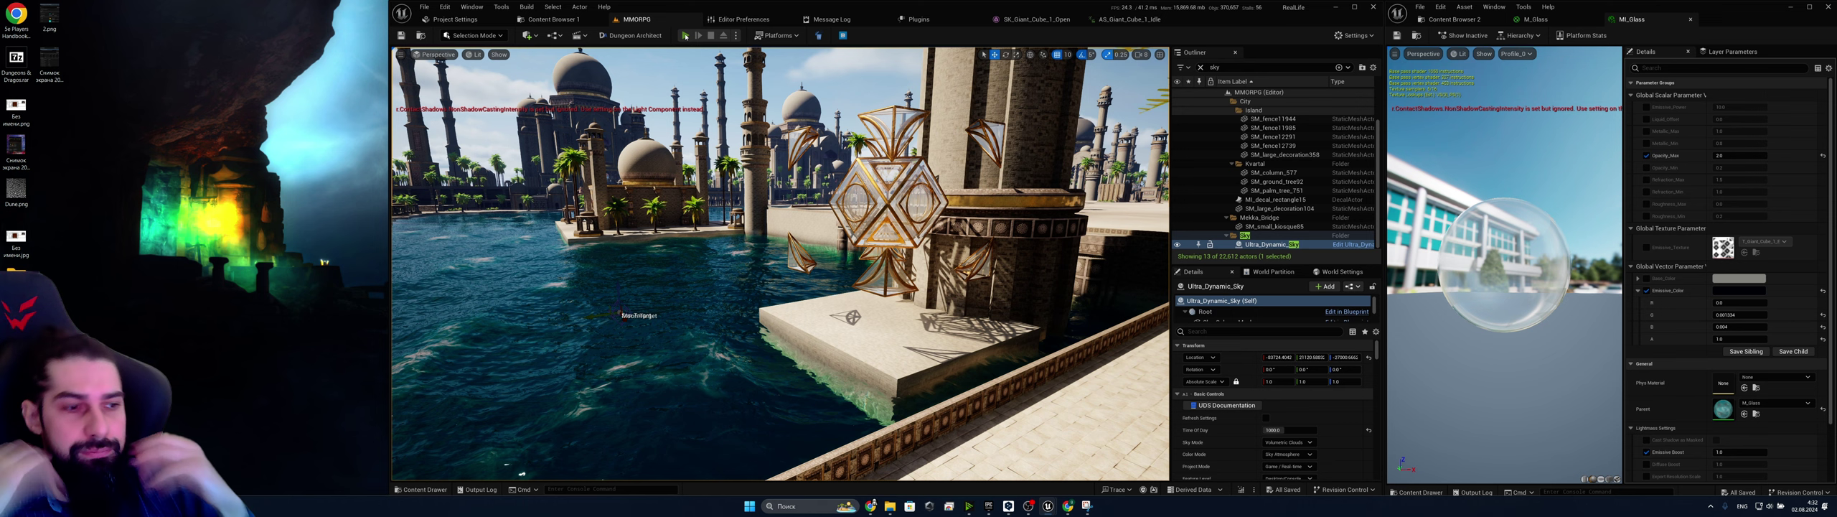
Play the level in the editor, examine the floating cube in daylight from several distances and angles, and return to the level
{"action": "left_click", "coordinate": [686, 36]}
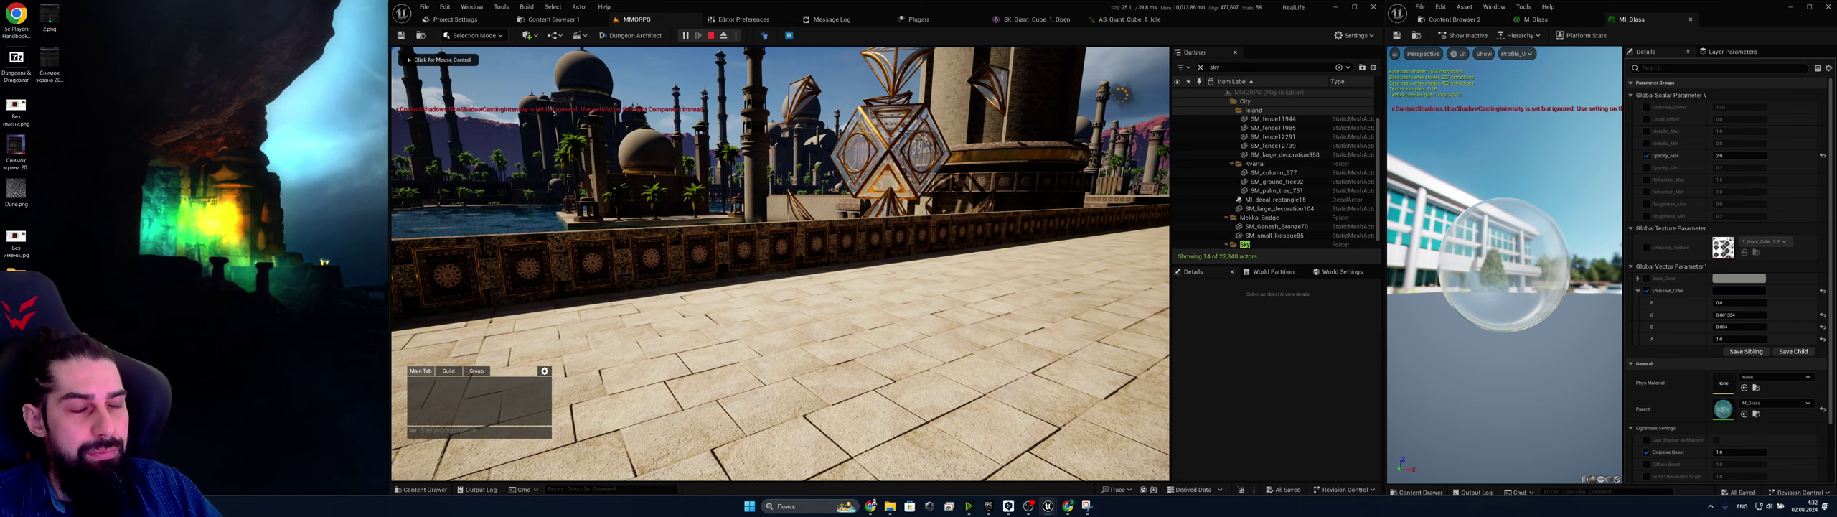
{"action": "left_click", "coordinate": [553, 111]}
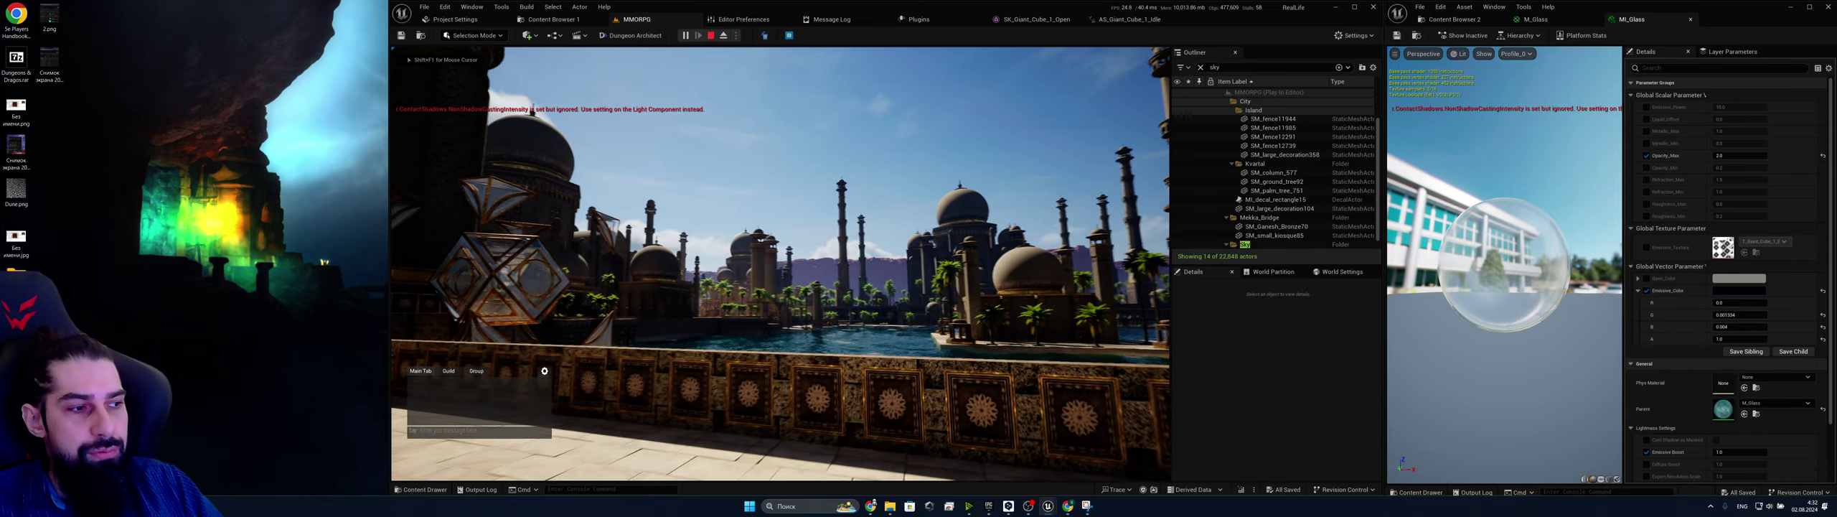
{"action": "key", "text": "w"}
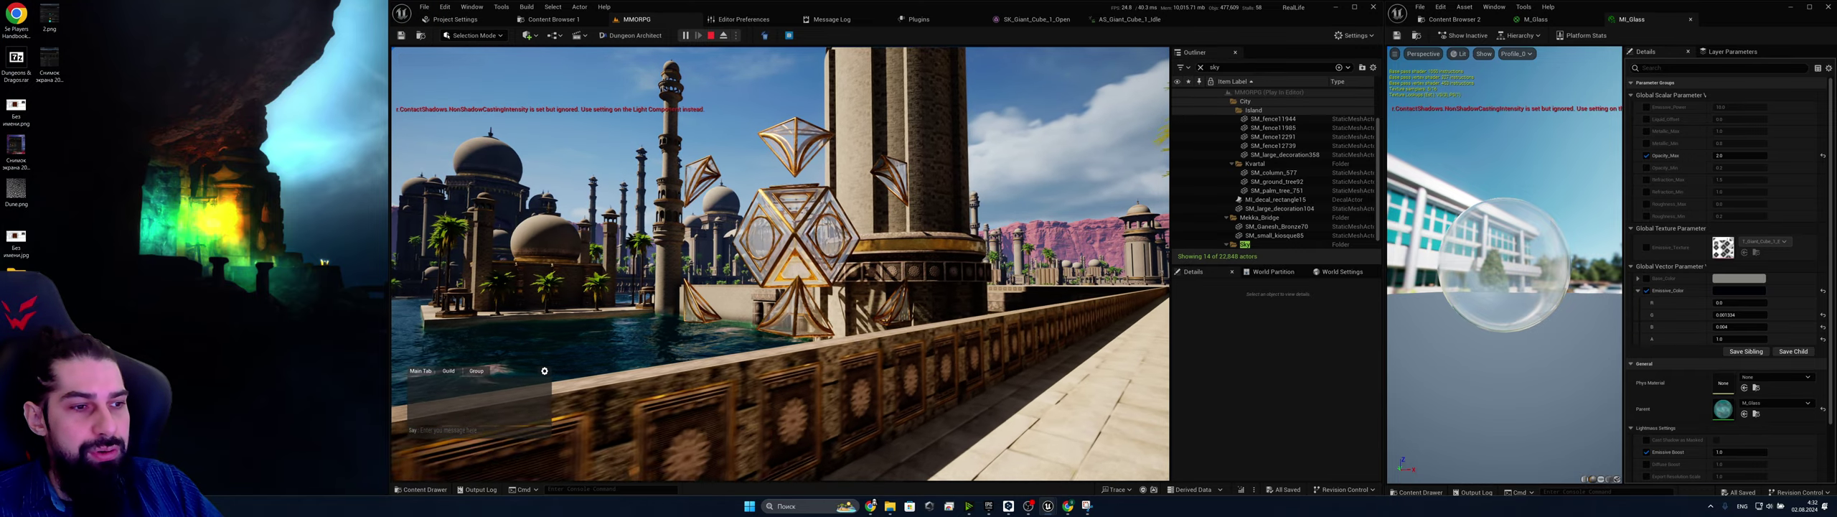
{"action": "key", "text": "w"}
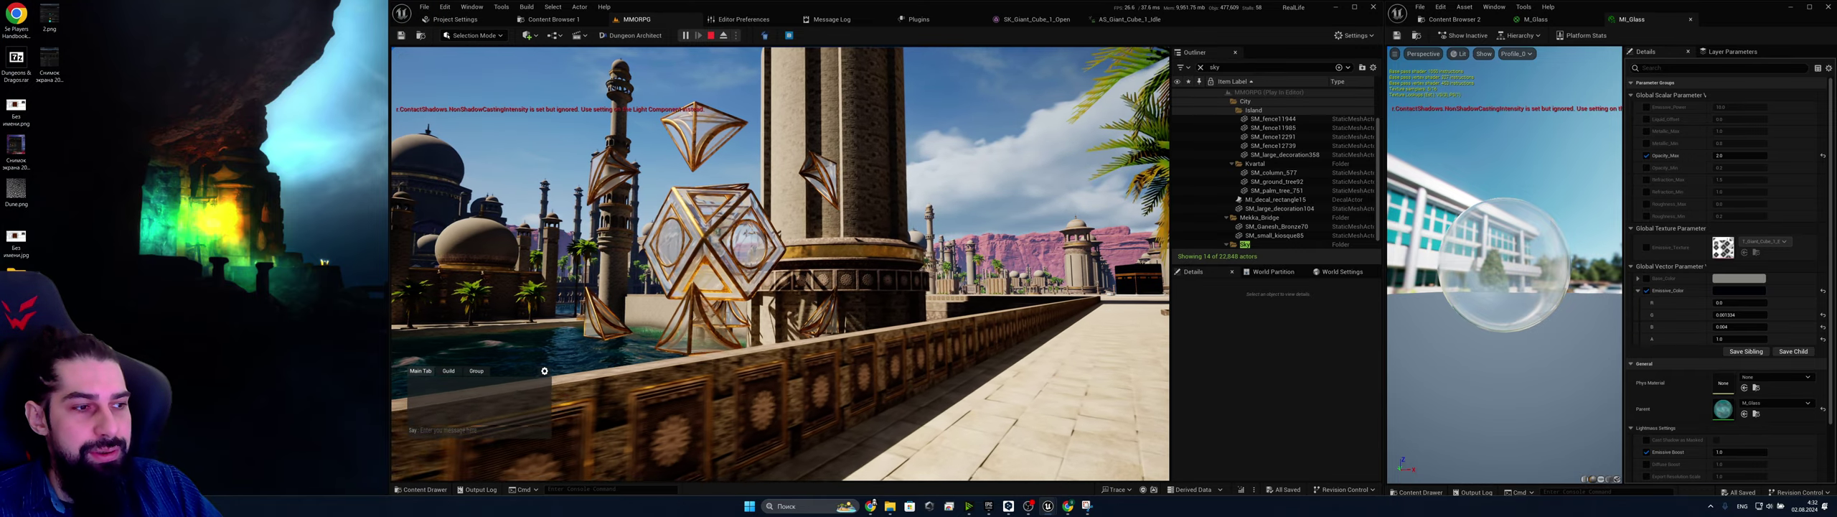
{"action": "key", "text": "d"}
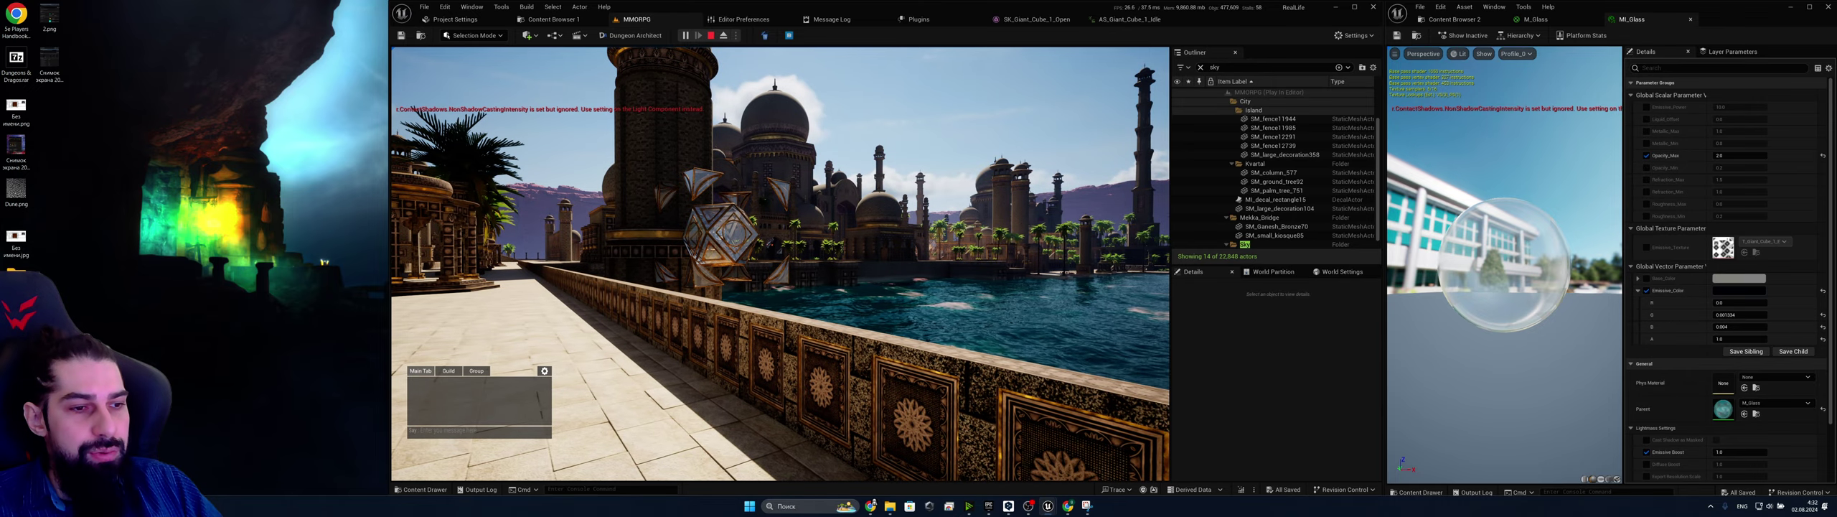
{"action": "key", "text": "w"}
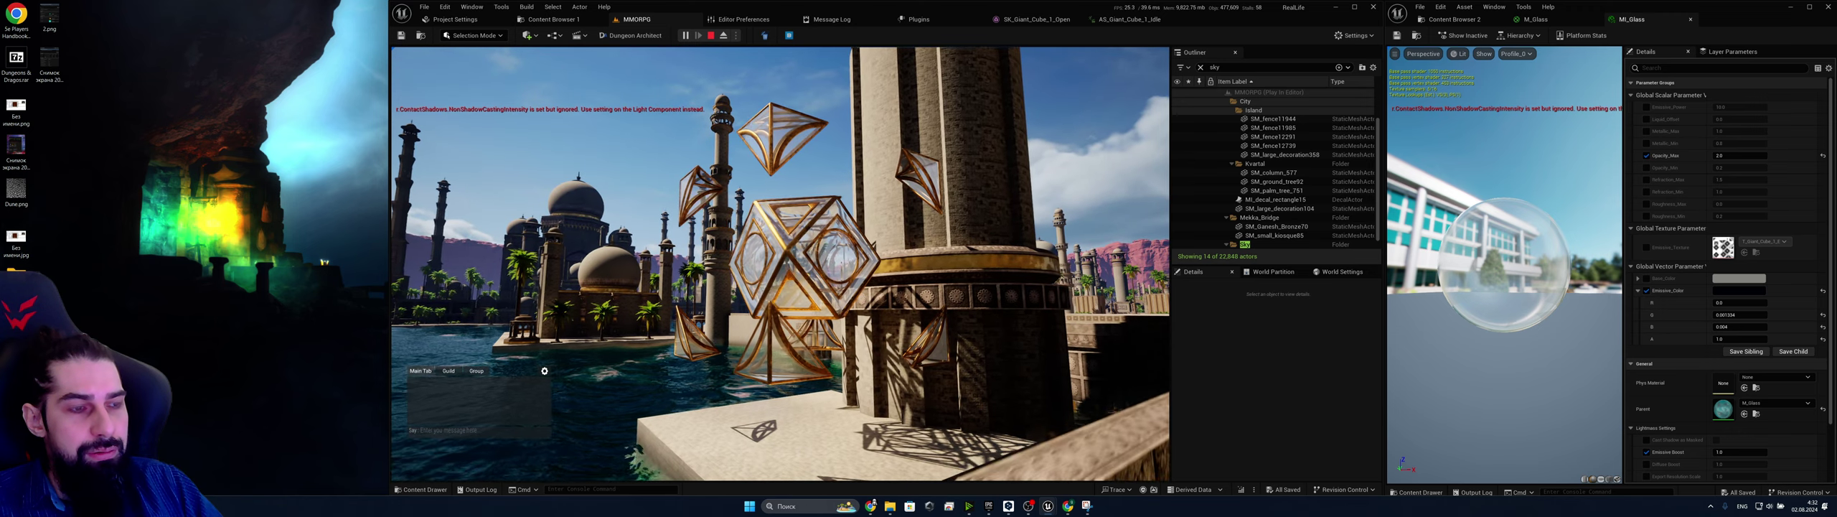
{"action": "key", "text": "d"}
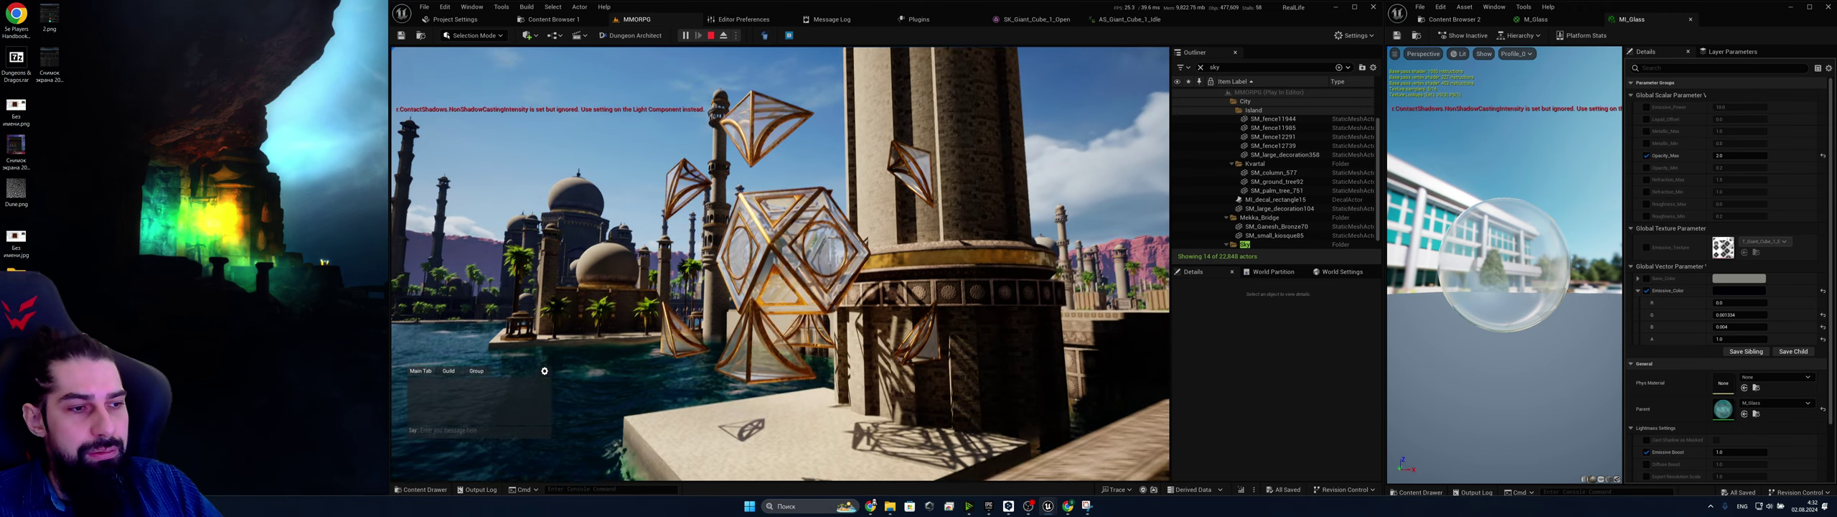
{"action": "key", "text": "w"}
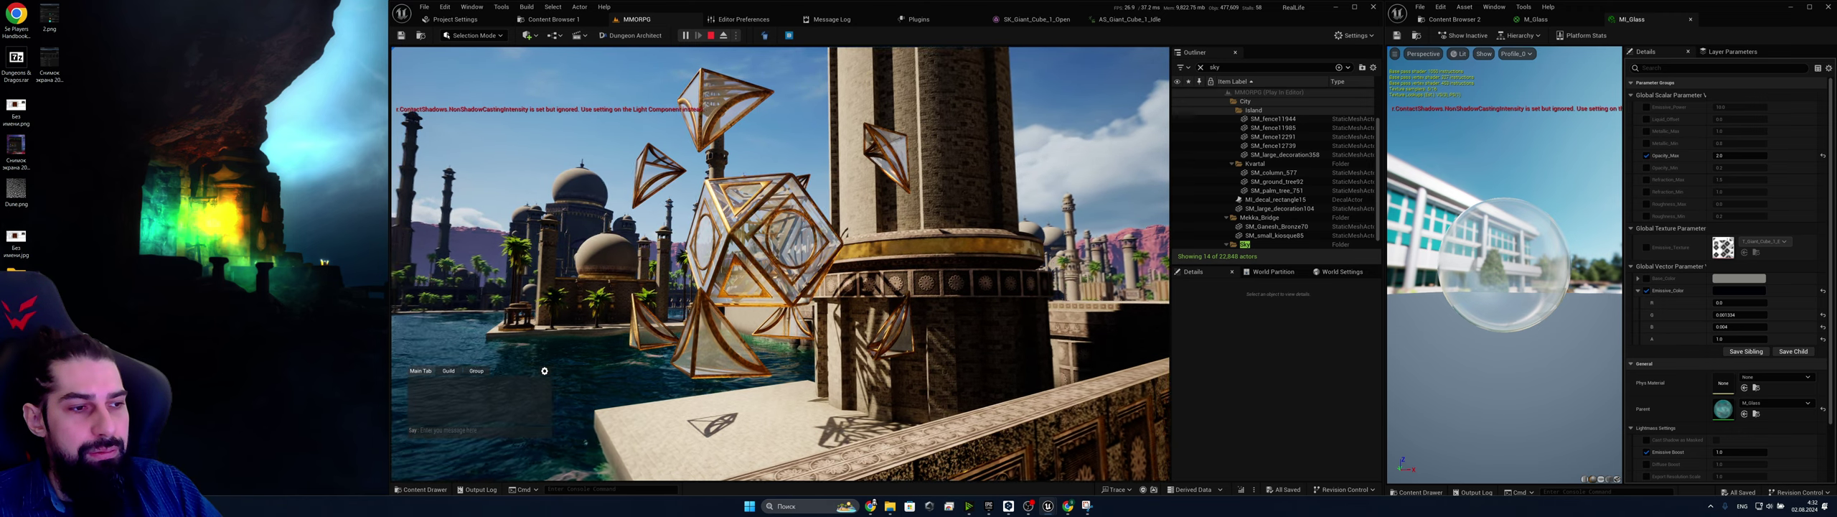
{"action": "key", "text": "w"}
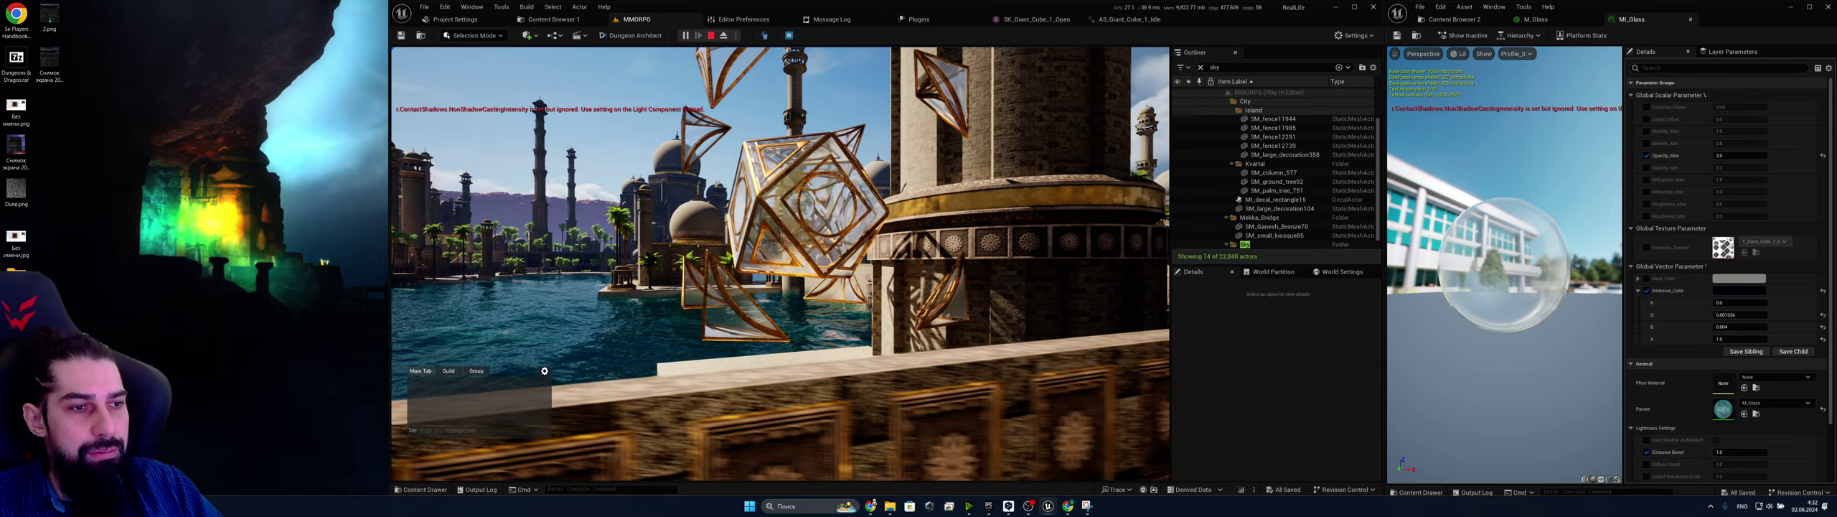
{"action": "key", "text": "s"}
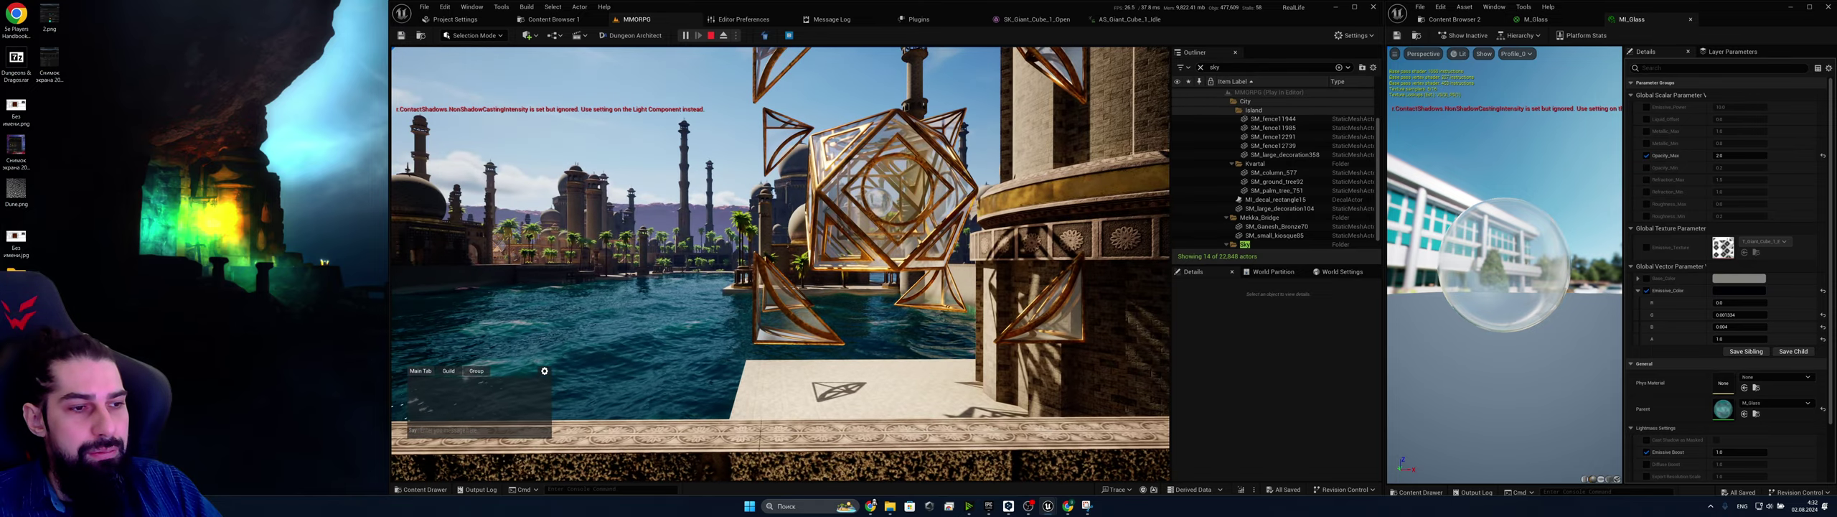
{"action": "key", "text": "w"}
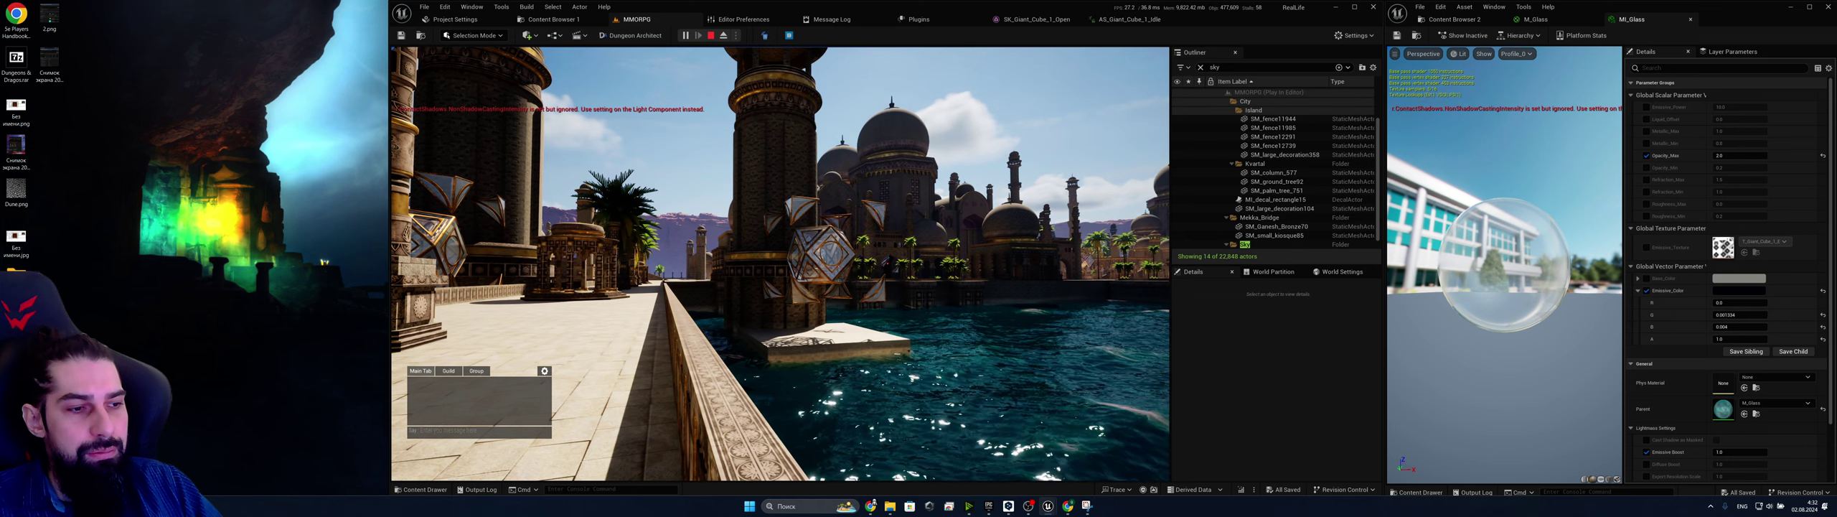
{"action": "key", "text": "w"}
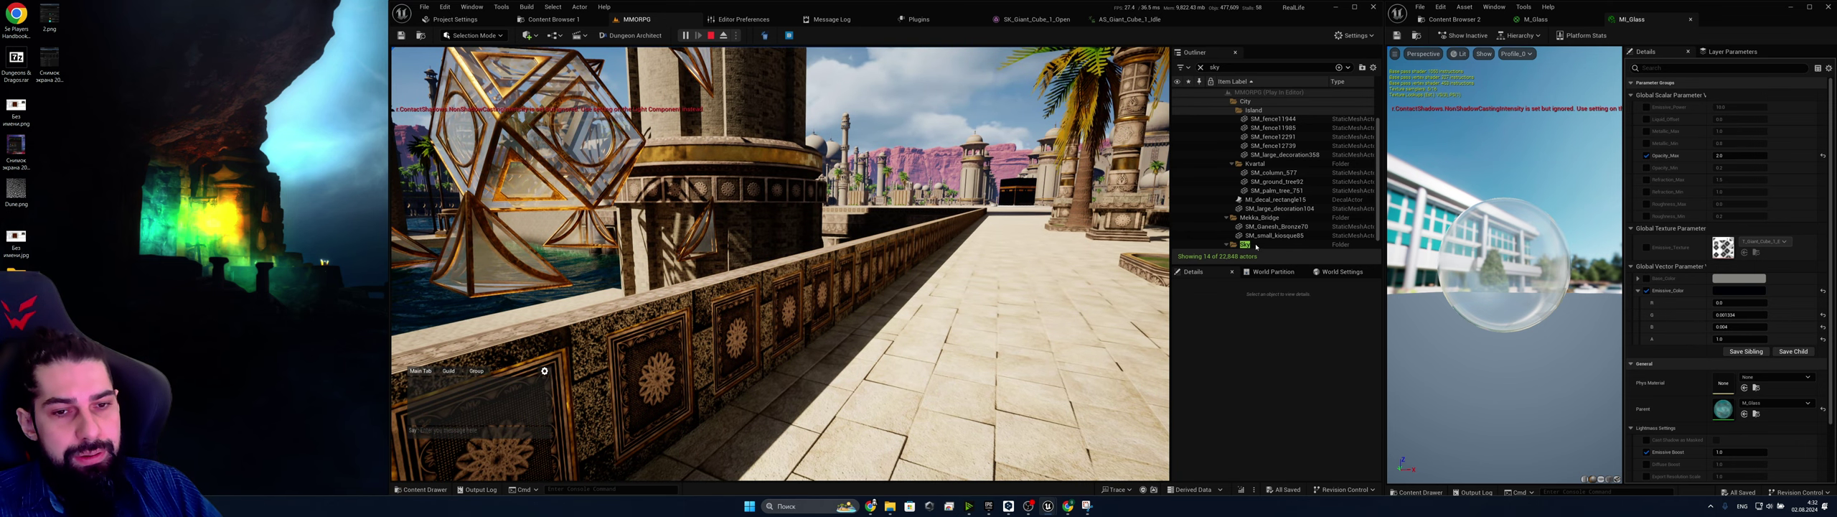
{"action": "key", "text": "Escape"}
{"action": "left_click", "coordinate": [636, 20]}
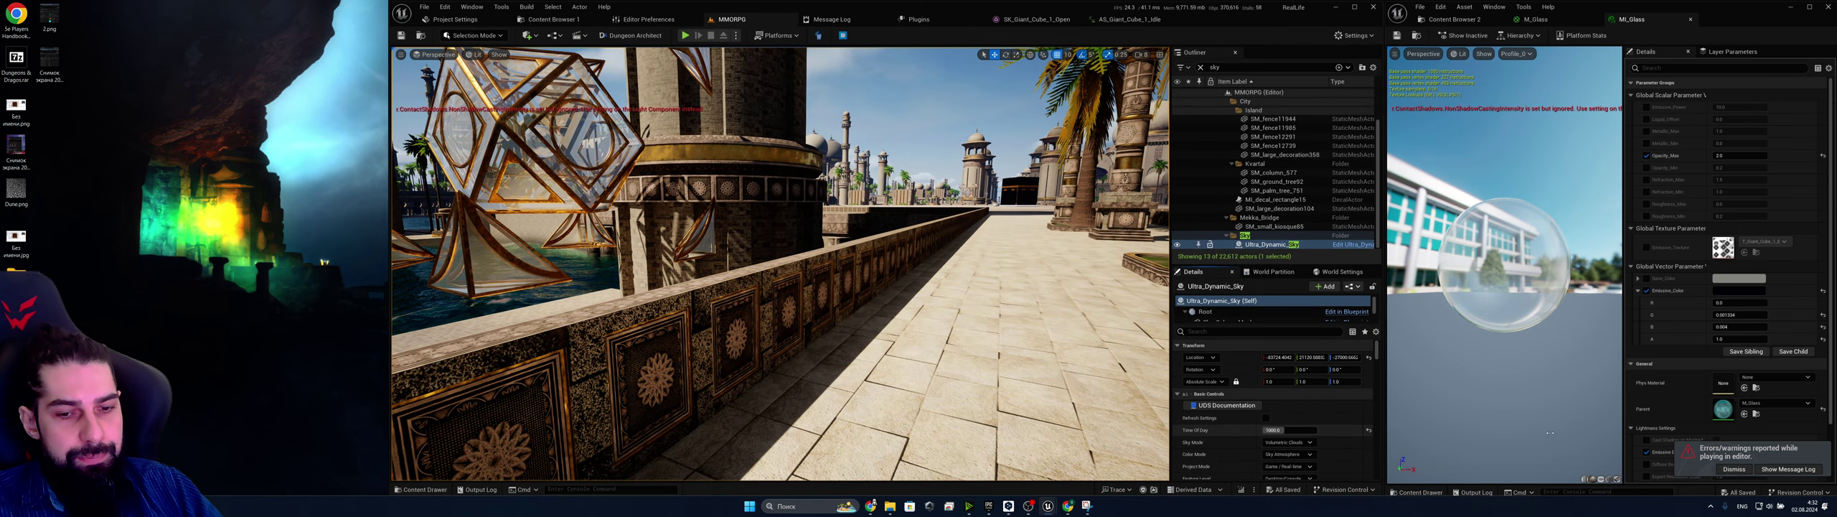
Set the sky's Time of Day to 2400 and start playing the level in the editor
{"action": "left_click_drag", "start_coordinate": [1279, 430], "coordinate": [1322, 430]}
{"action": "right_click_drag", "start_coordinate": [991, 323], "coordinate": [804, 320]}
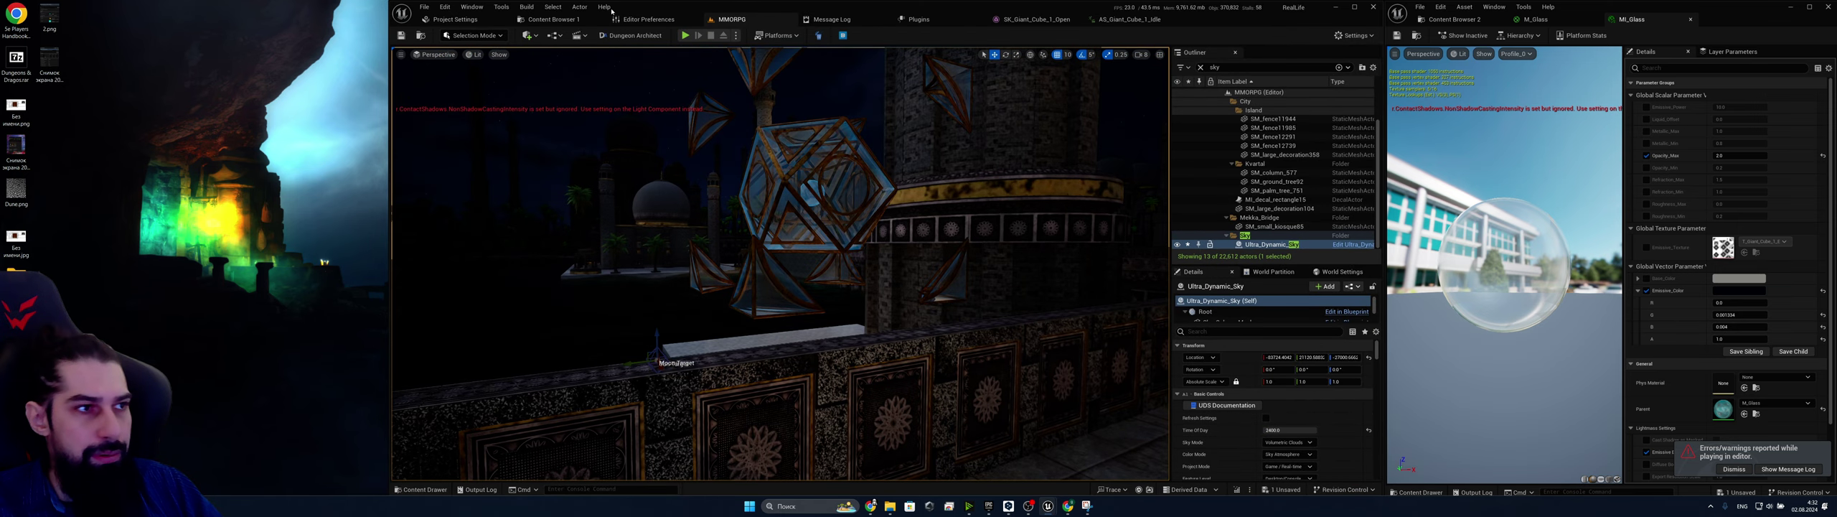
{"action": "left_click", "coordinate": [684, 39]}
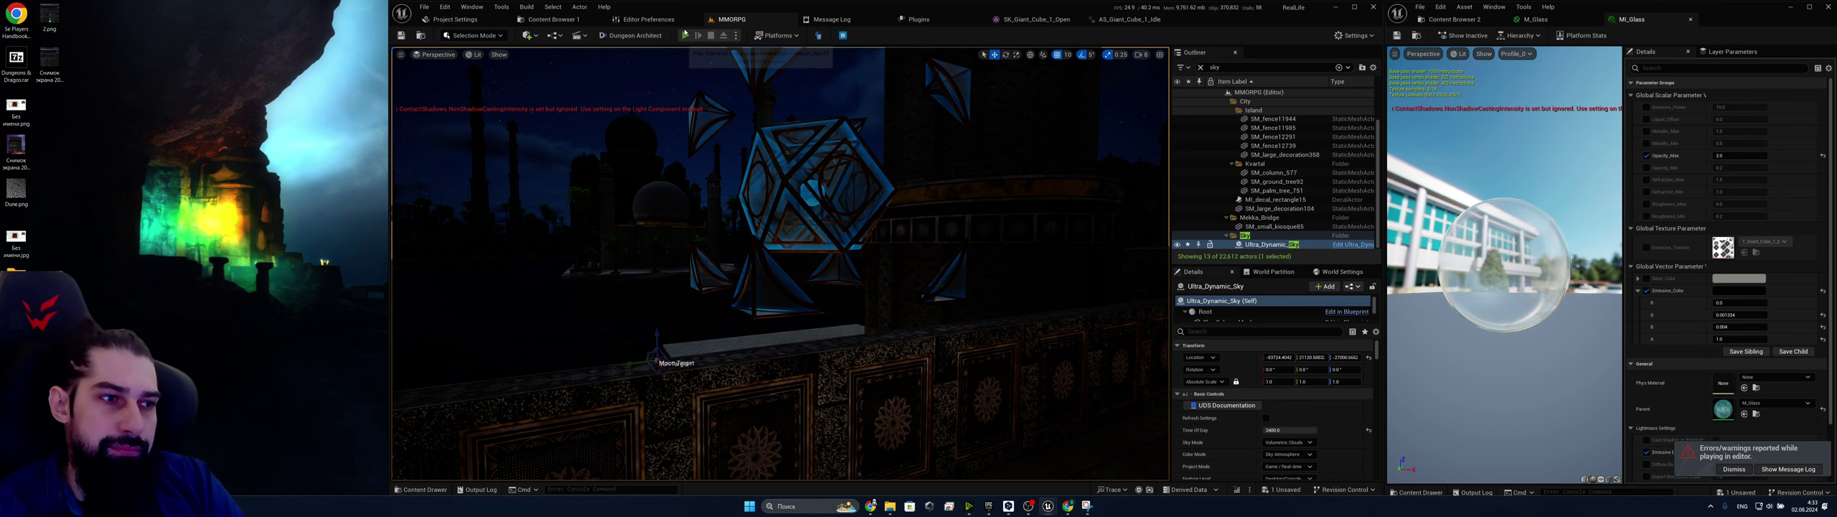
{"action": "left_click", "coordinate": [685, 34]}
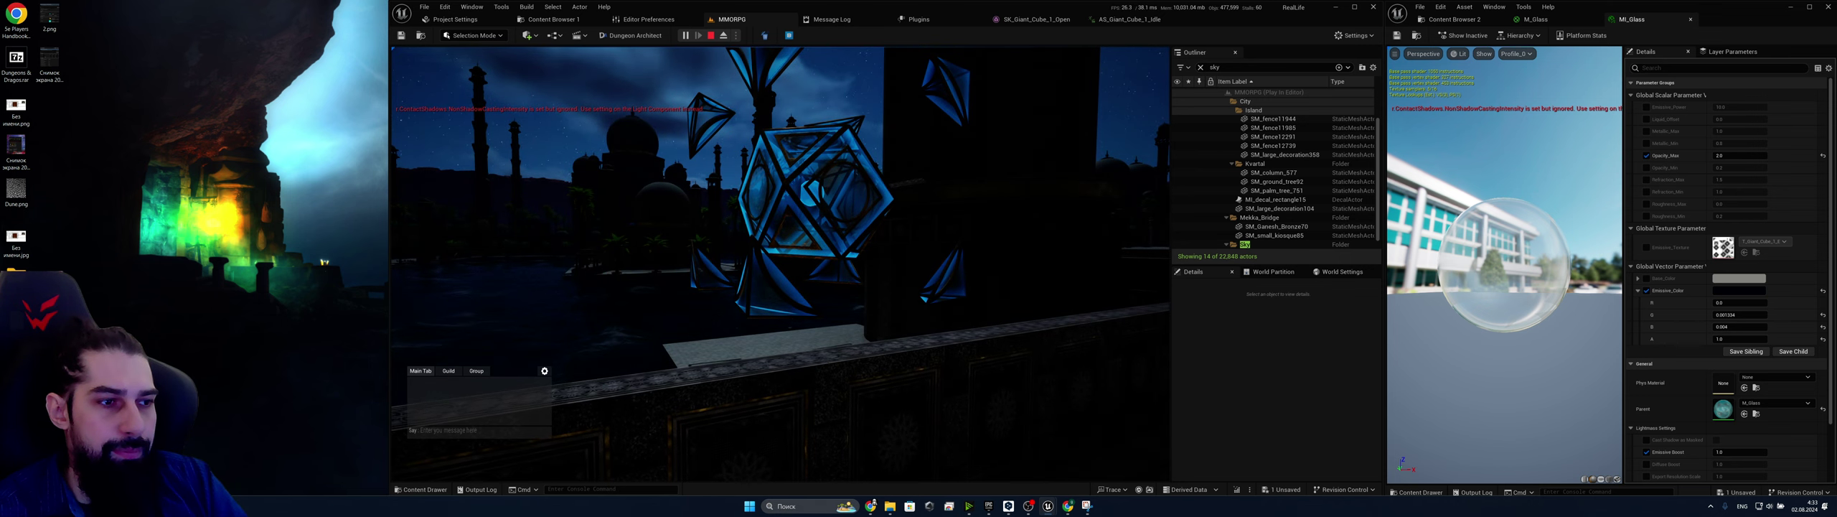
Walk around the floating cube in the night play session to examine its glow, then stop playing and return to the level
{"action": "left_click", "coordinate": [781, 264]}
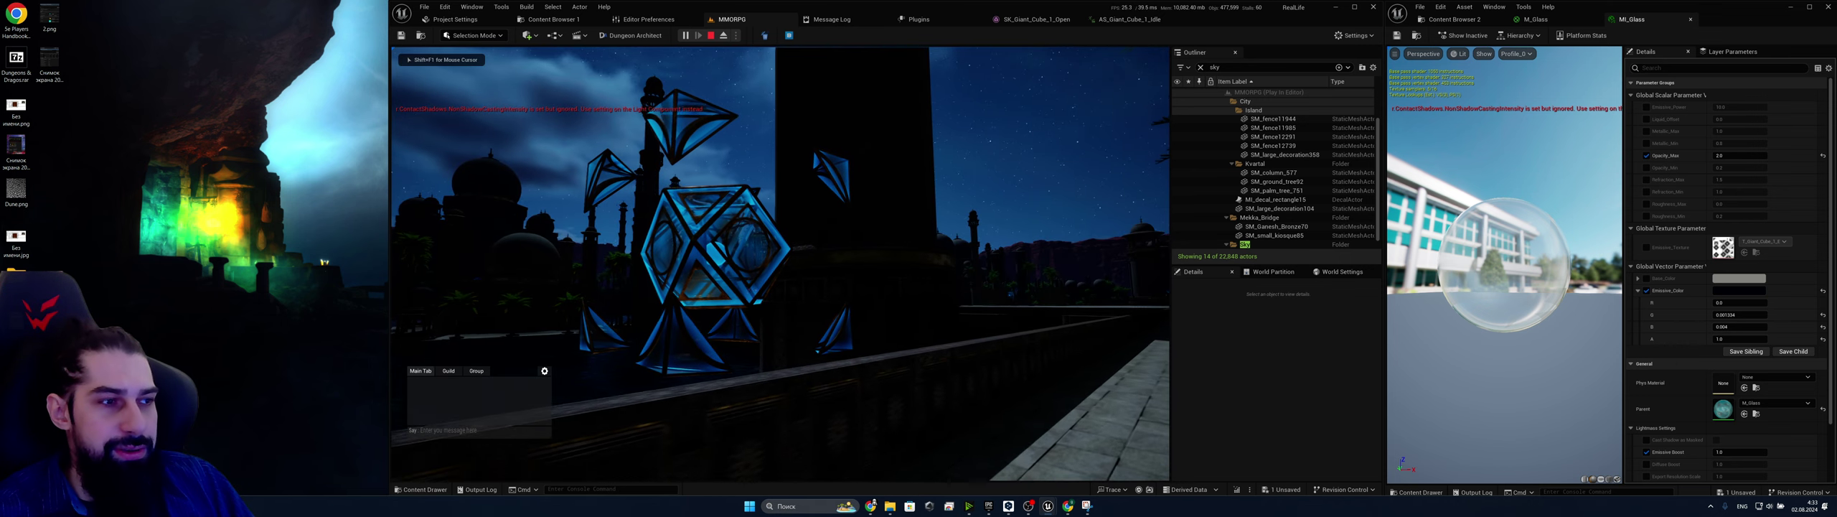
{"action": "key", "text": "a"}
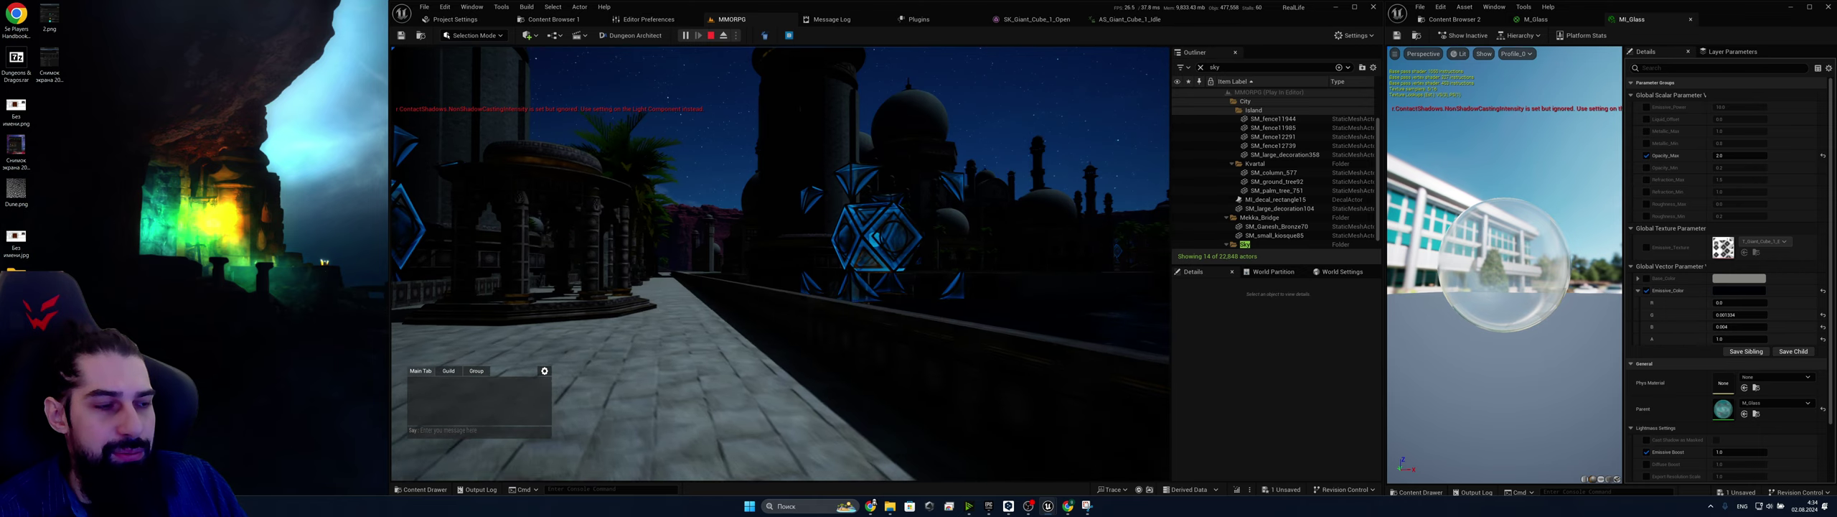
{"action": "key", "text": "w"}
{"action": "key", "text": "w"}
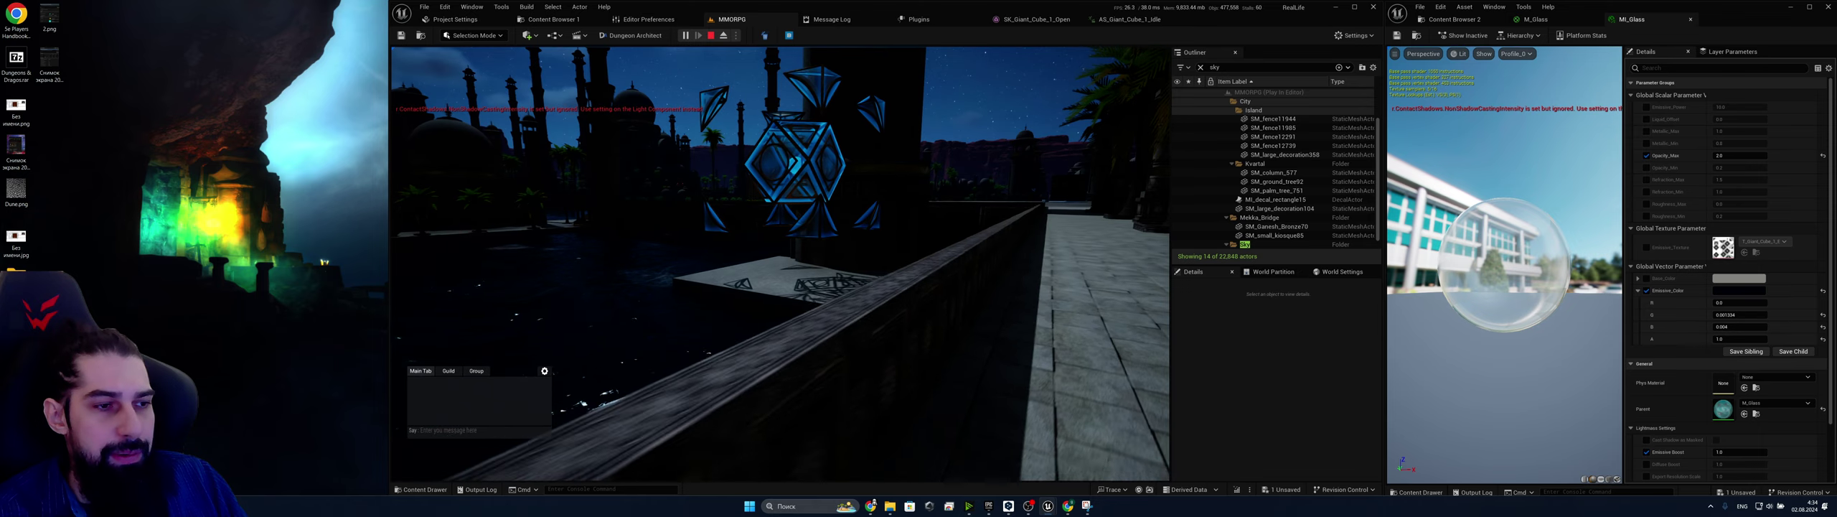
{"action": "key", "text": "Escape"}
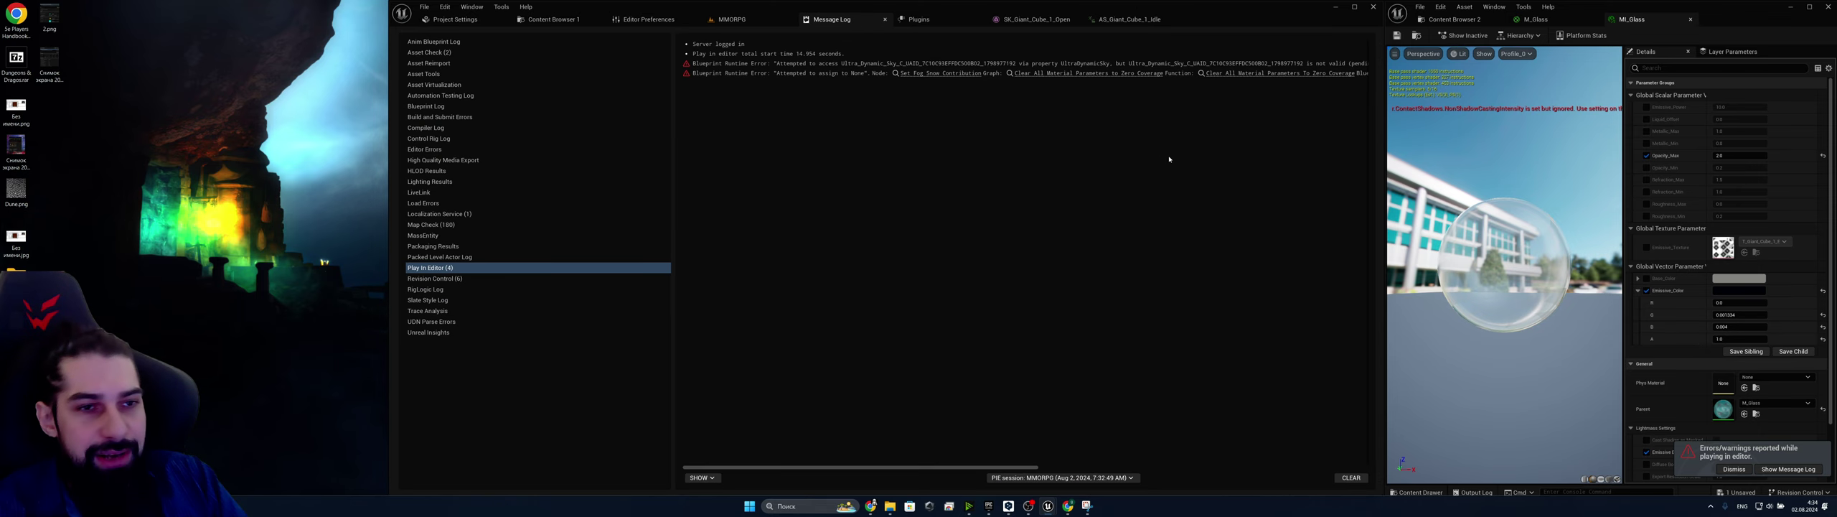
{"action": "left_click", "coordinate": [735, 20]}
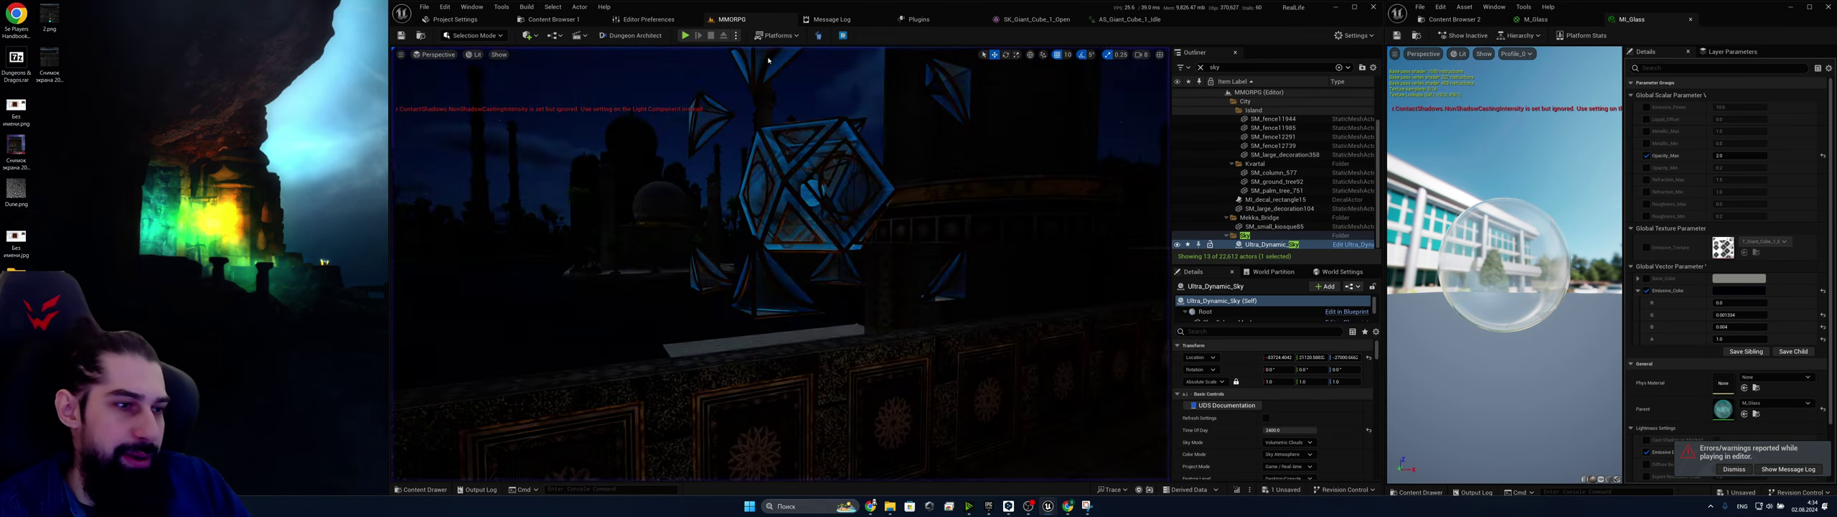
Set the sky's Time of Day to a daytime value so the level is lit by bright sunlight
{"action": "left_click", "coordinate": [1282, 429]}
{"action": "type", "text": "1"}
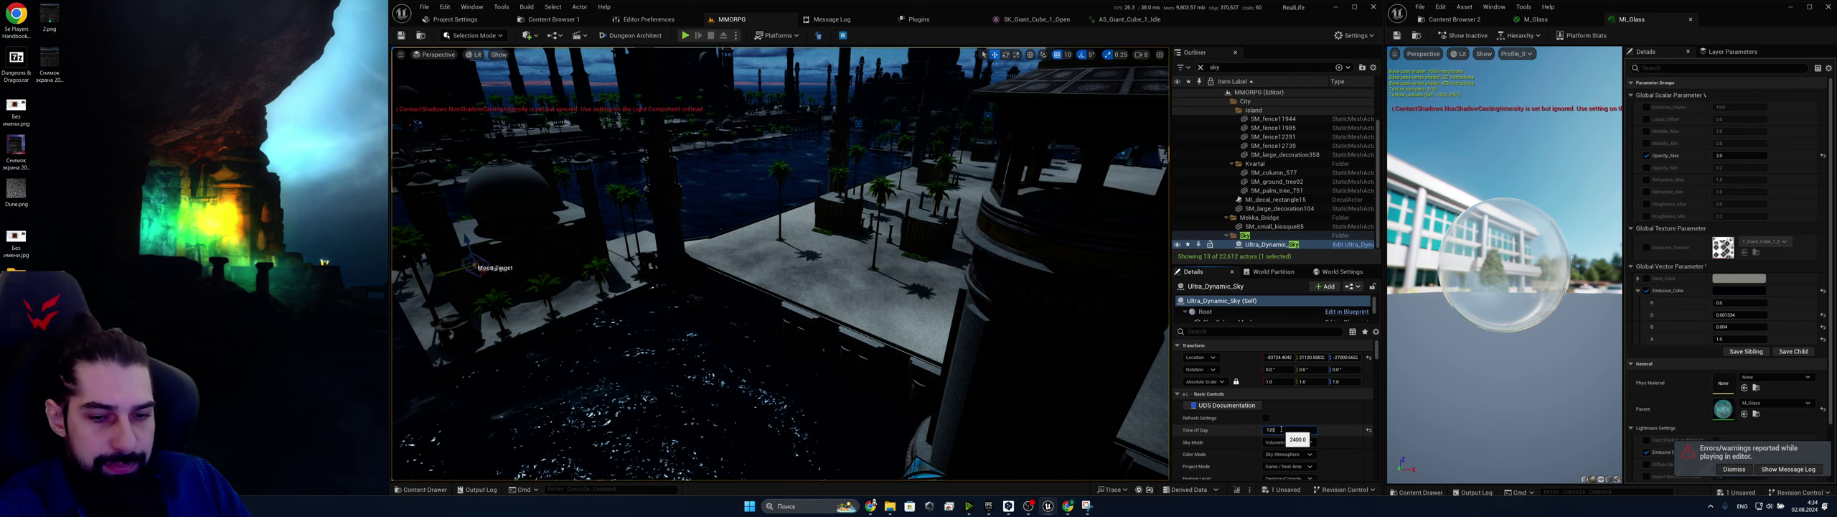
{"action": "type", "text": "2000"}
{"action": "key", "text": "Return"}
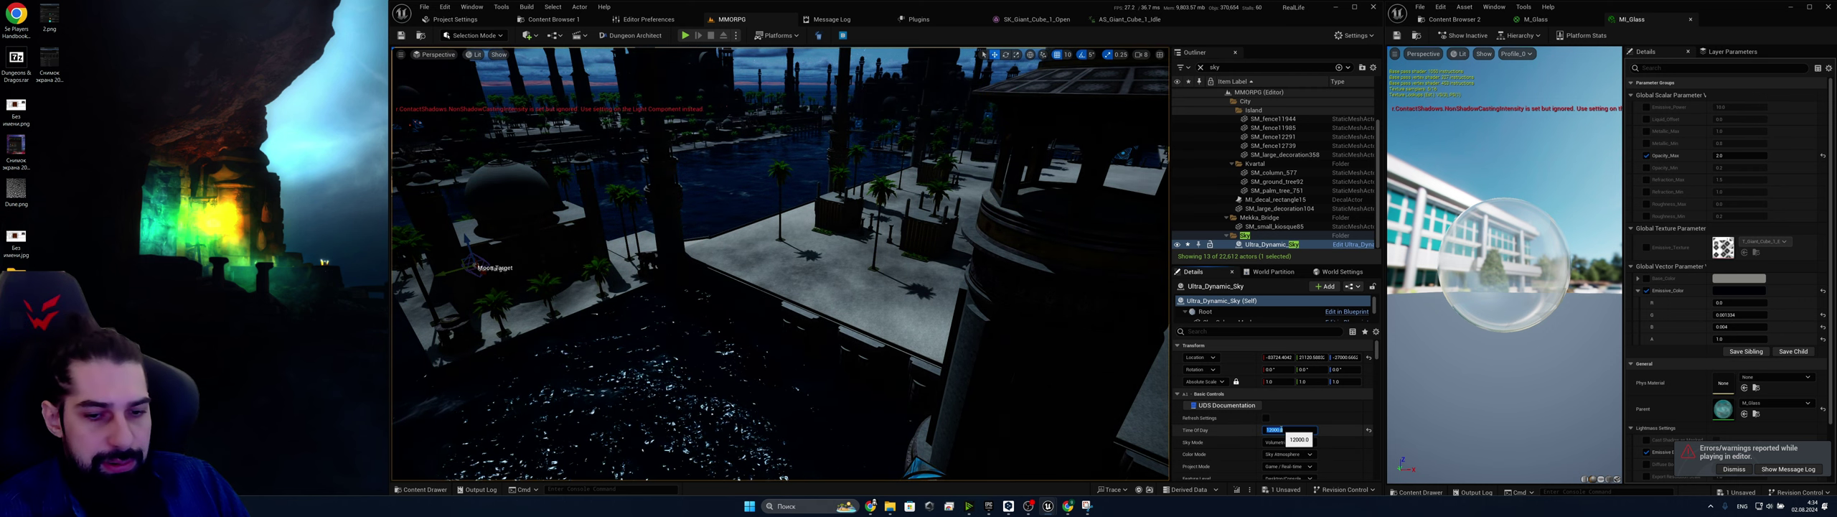
{"action": "right_click_drag", "start_coordinate": [933, 337], "coordinate": [969, 323]}
{"action": "key", "text": "s"}
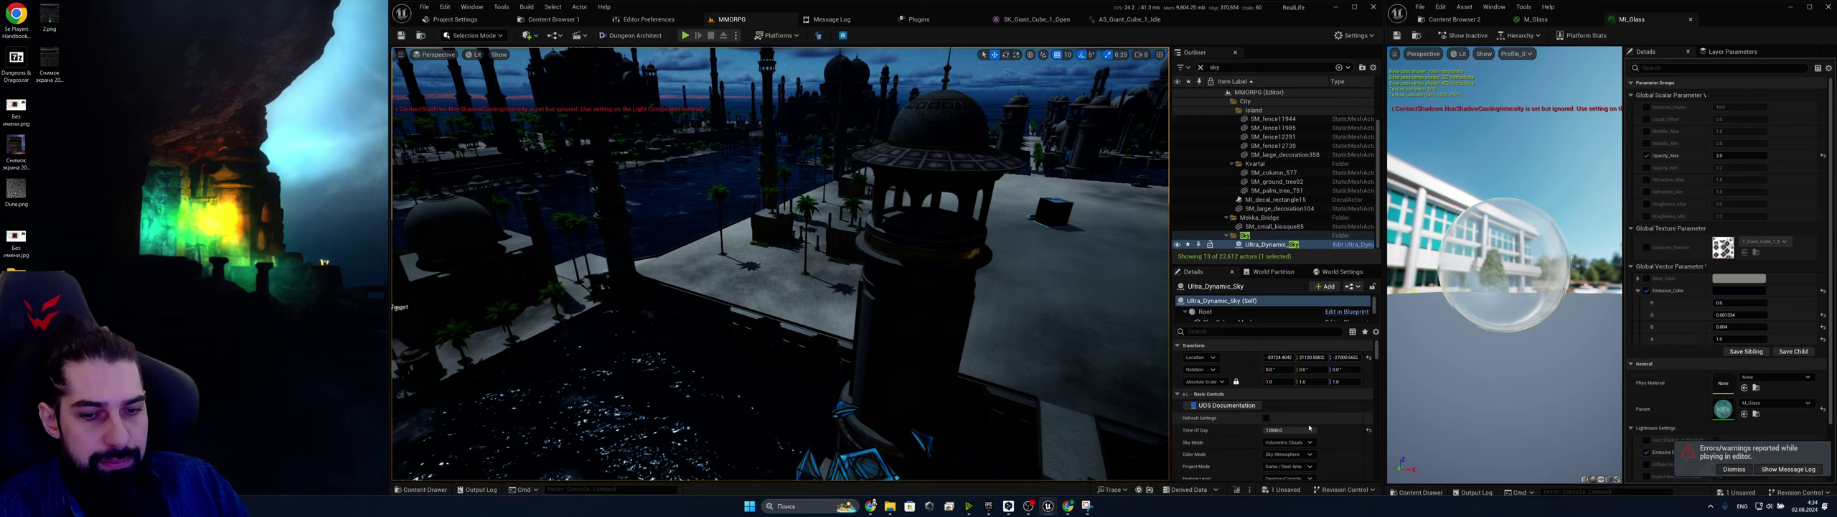
{"action": "left_click_drag", "start_coordinate": [1308, 430], "coordinate": [1288, 430]}
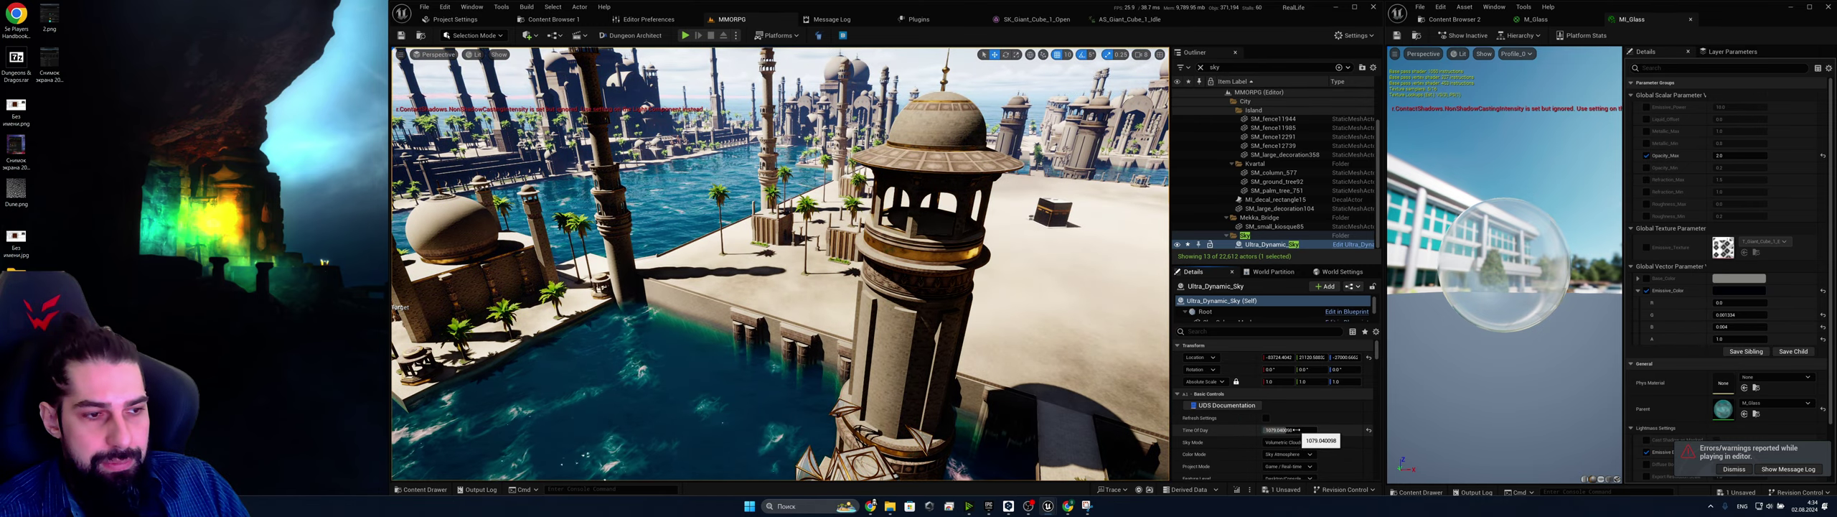
Fly through the level to examine the floating cube and the surrounding city in daylight from near and far
{"action": "right_click_drag", "start_coordinate": [890, 287], "coordinate": [1005, 258]}
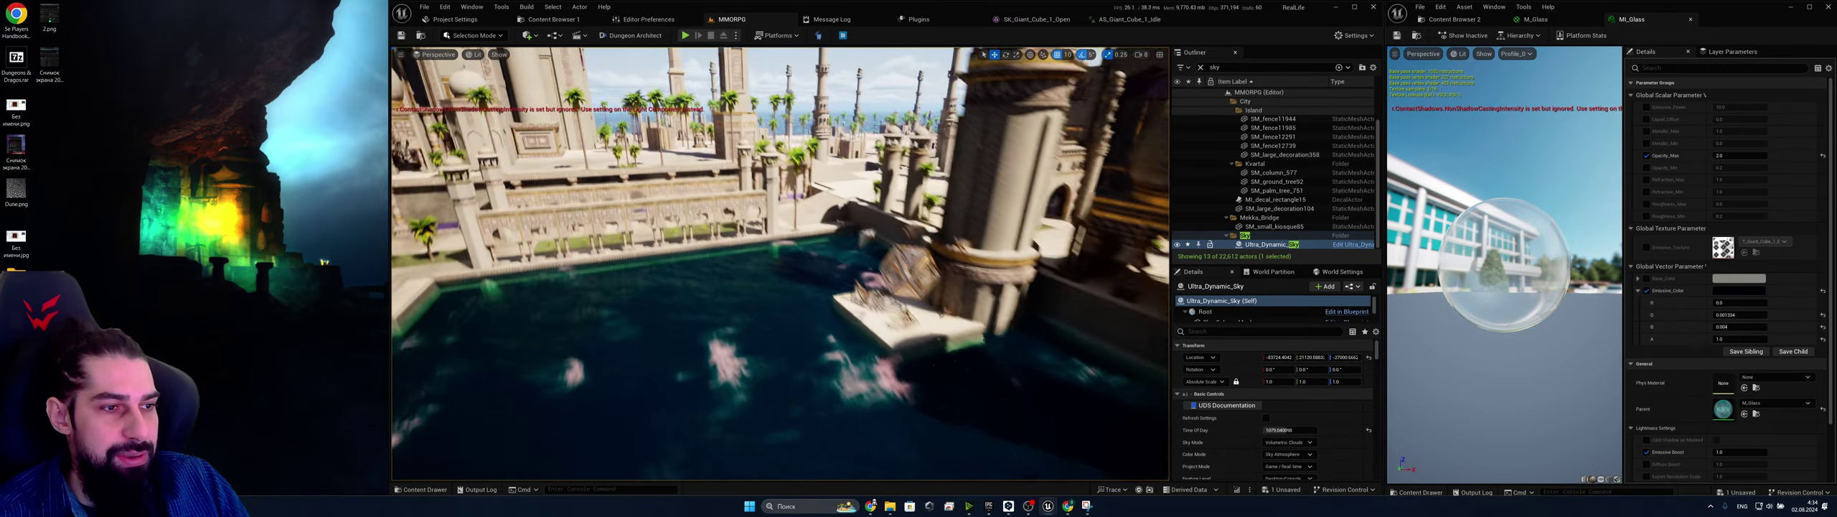
{"action": "mouse_move", "coordinate": [779, 266]}
{"action": "right_mouse_down"}
{"action": "mouse_move", "coordinate": [517, 269]}
{"action": "mouse_move", "coordinate": [782, 270]}
{"action": "right_mouse_up"}
{"action": "key", "text": "w"}
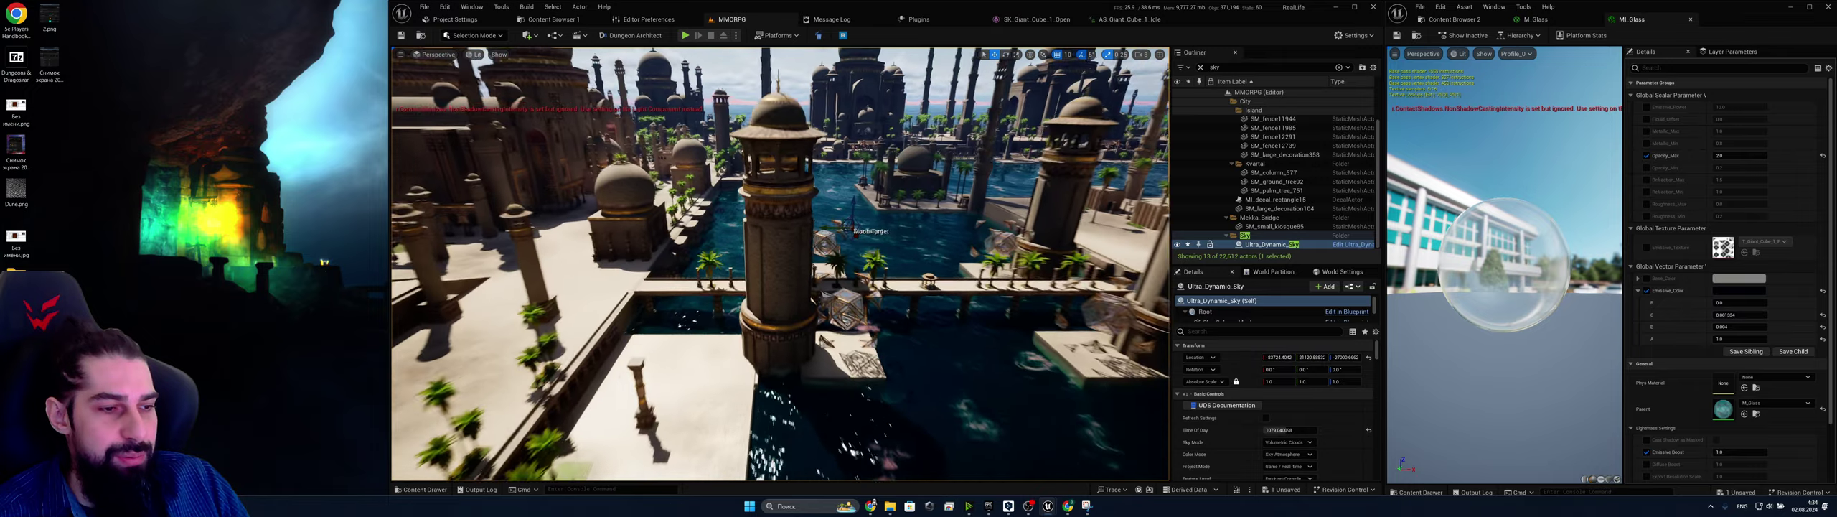
{"action": "right_click_drag", "start_coordinate": [782, 270], "coordinate": [782, 270]}
{"action": "key", "text": "w"}
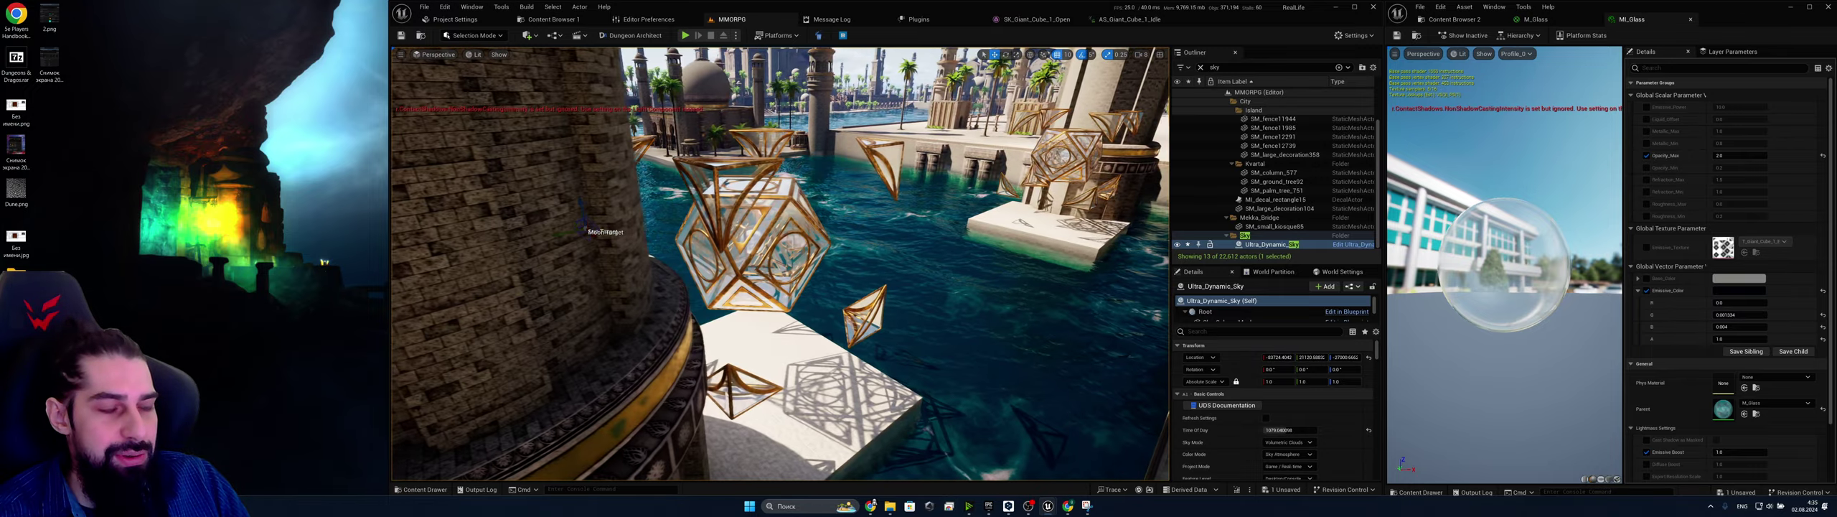
{"action": "right_click_drag", "start_coordinate": [783, 270], "coordinate": [854, 251]}
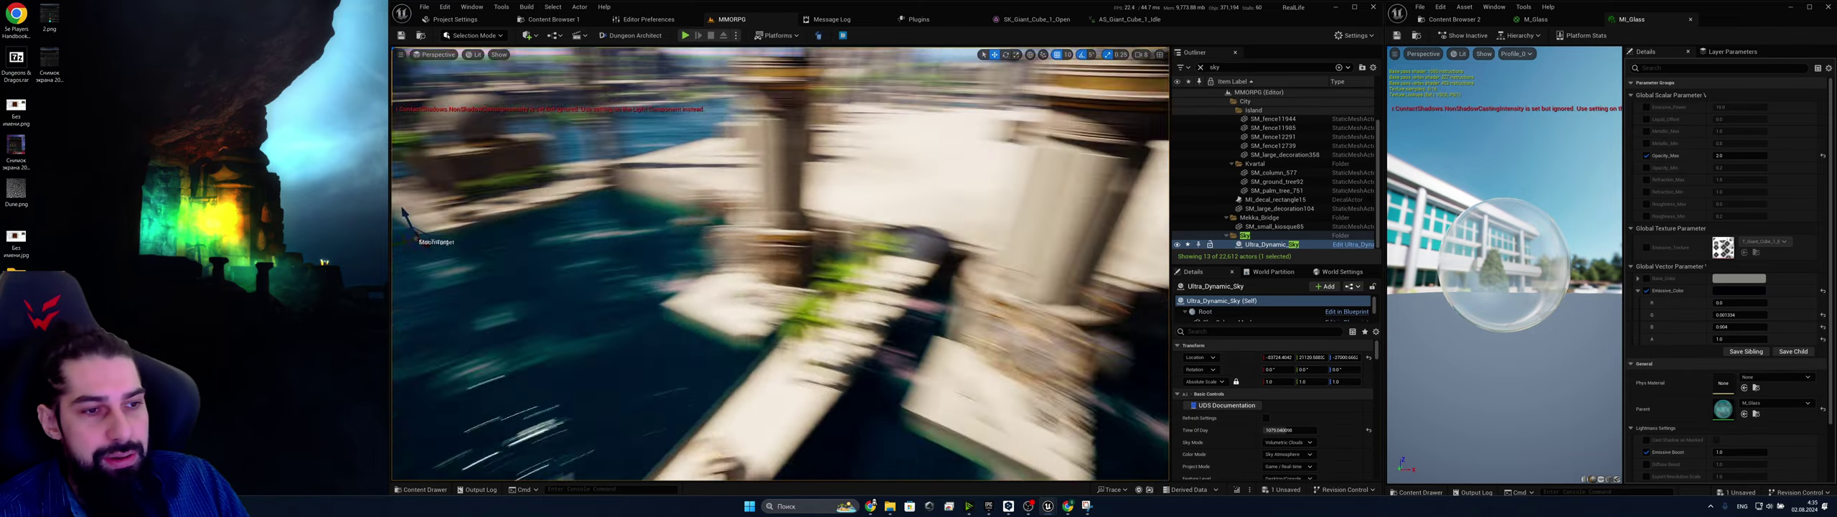
{"action": "right_click_drag", "start_coordinate": [781, 264], "coordinate": [854, 237]}
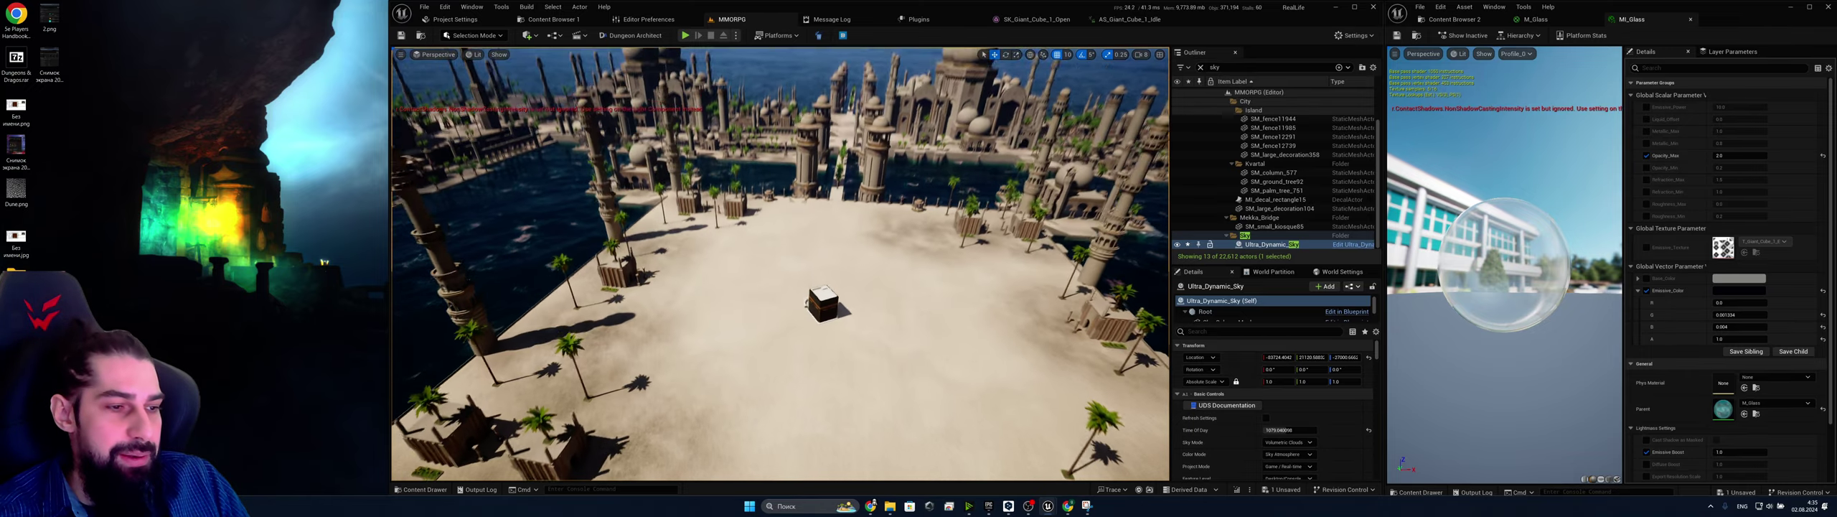
{"action": "right_click_drag", "start_coordinate": [781, 264], "coordinate": [761, 330]}
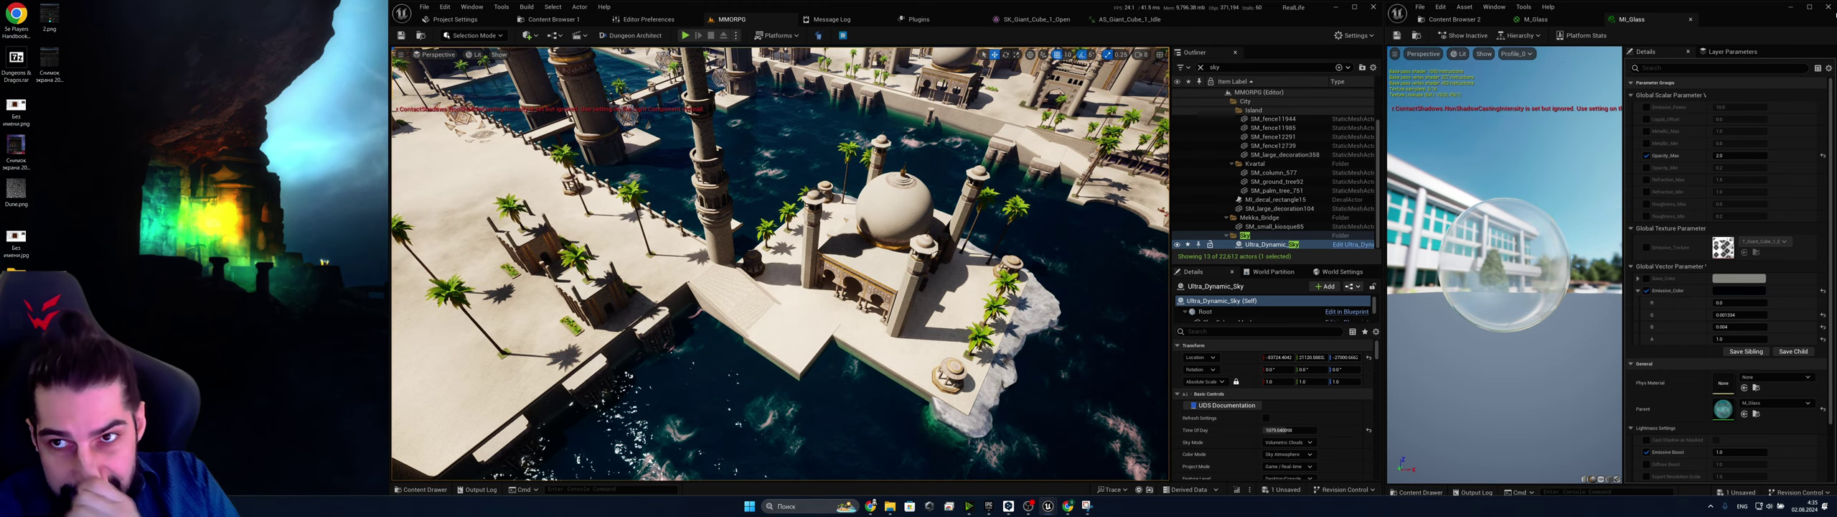
Close the MI_Glass material editor window and minimize the second project's editor window behind it
{"action": "left_click", "coordinate": [1826, 7]}
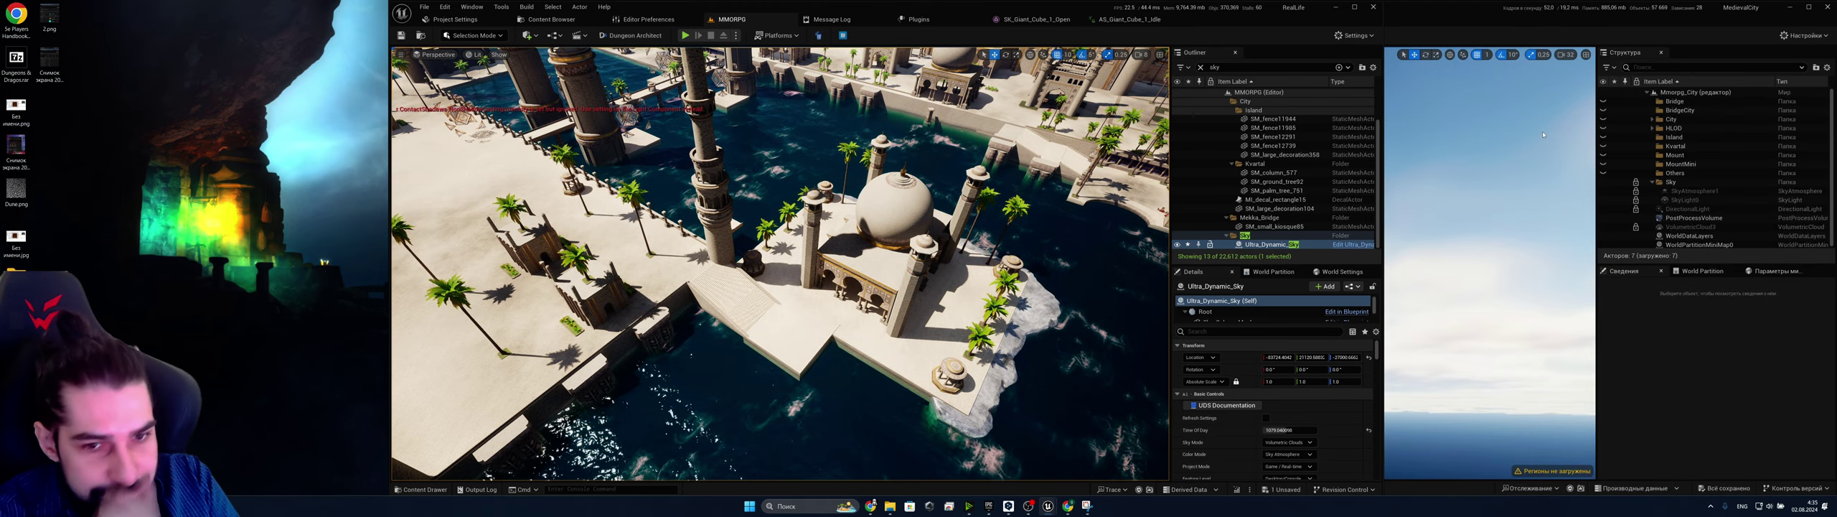
{"action": "left_click", "coordinate": [1495, 31]}
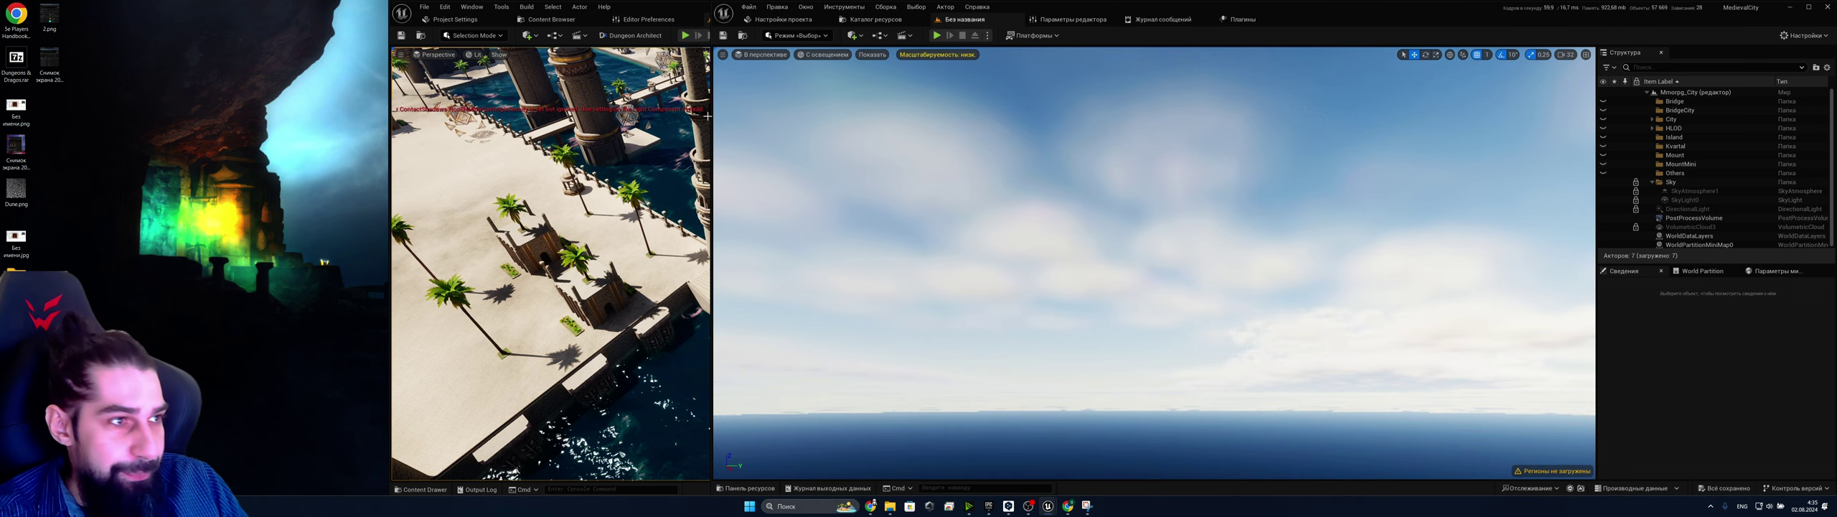
{"action": "left_click_drag", "start_coordinate": [711, 115], "coordinate": [1242, 144]}
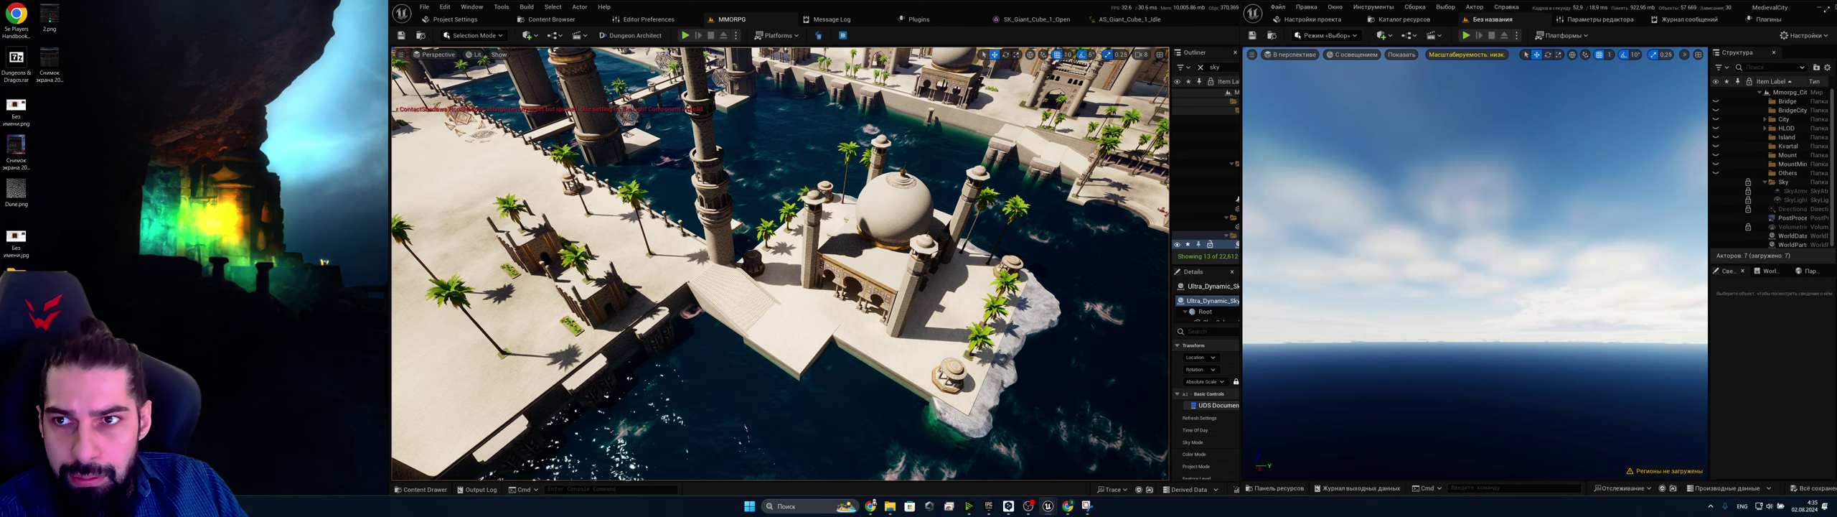
{"action": "left_click", "coordinate": [1828, 7]}
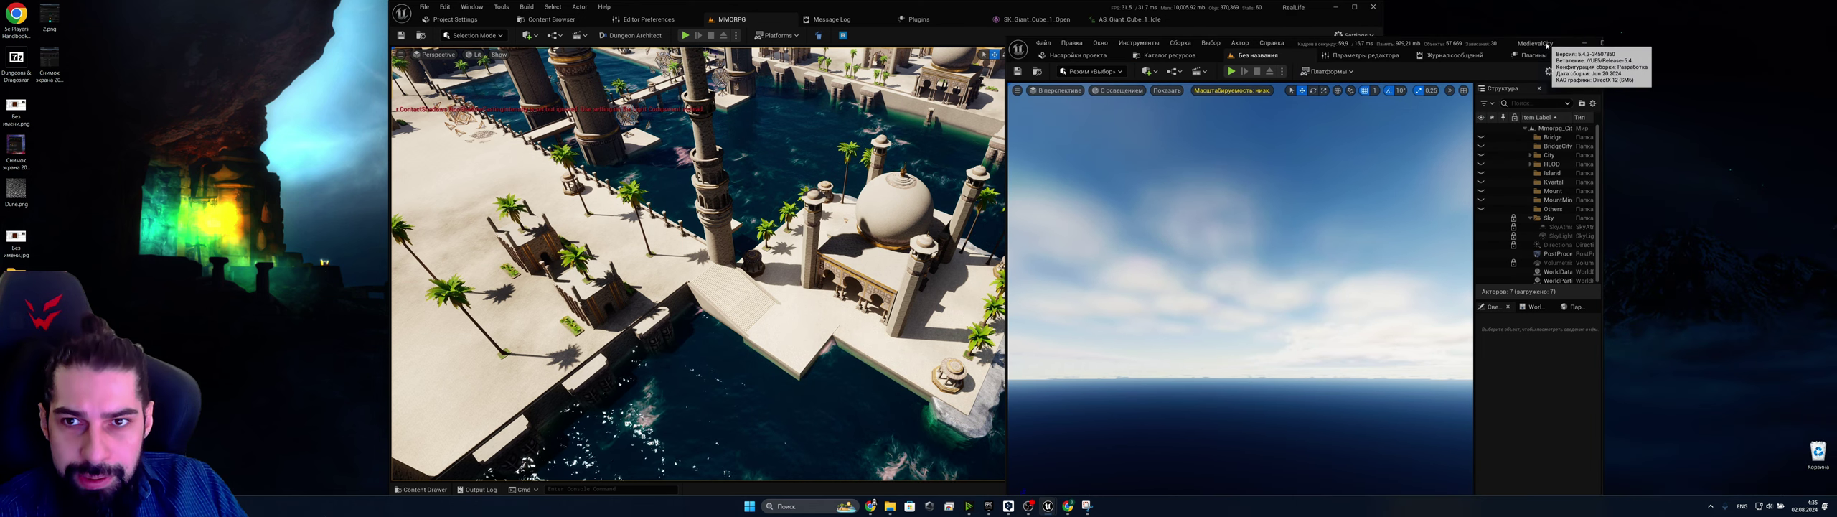
{"action": "left_click_drag", "start_coordinate": [1547, 44], "coordinate": [1498, 76]}
{"action": "left_click", "coordinate": [1454, 59]}
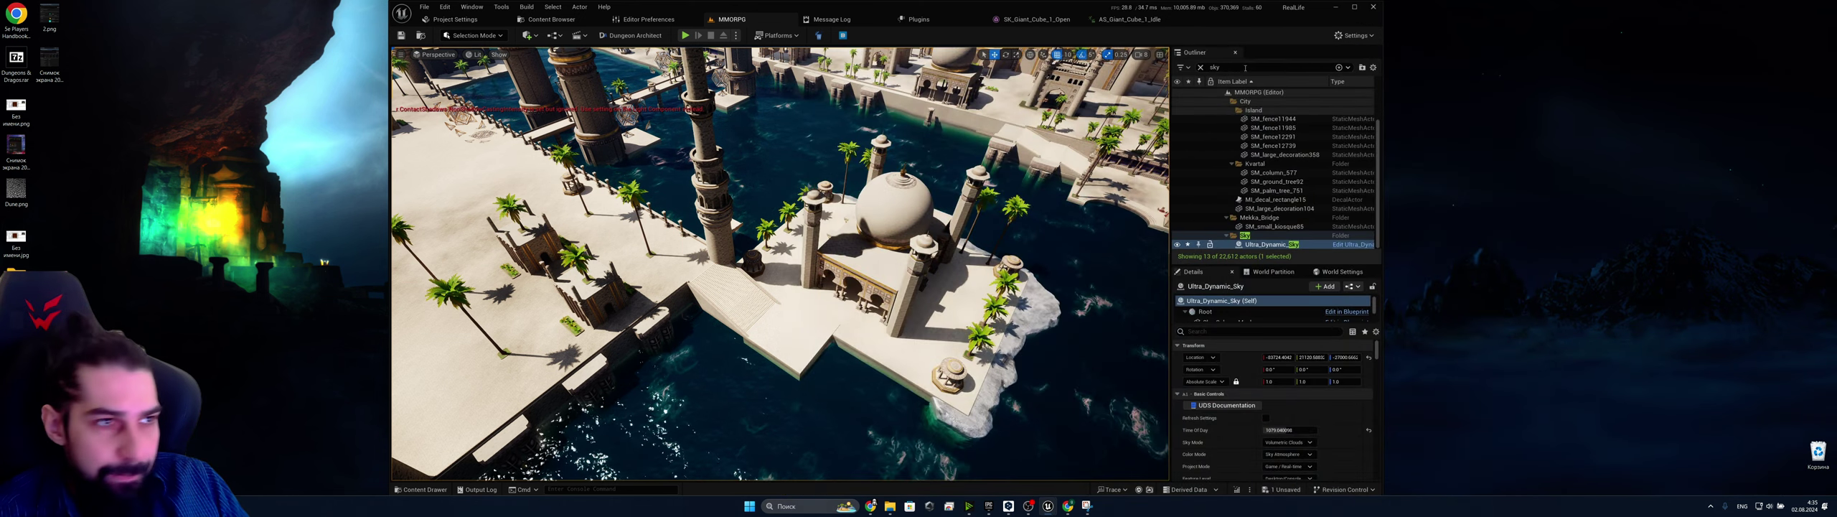
Open Content Browser 2 and display the contents of the Floating_Objects folder
{"action": "left_click", "coordinate": [471, 7]}
{"action": "mouse_move", "coordinate": [522, 66]}
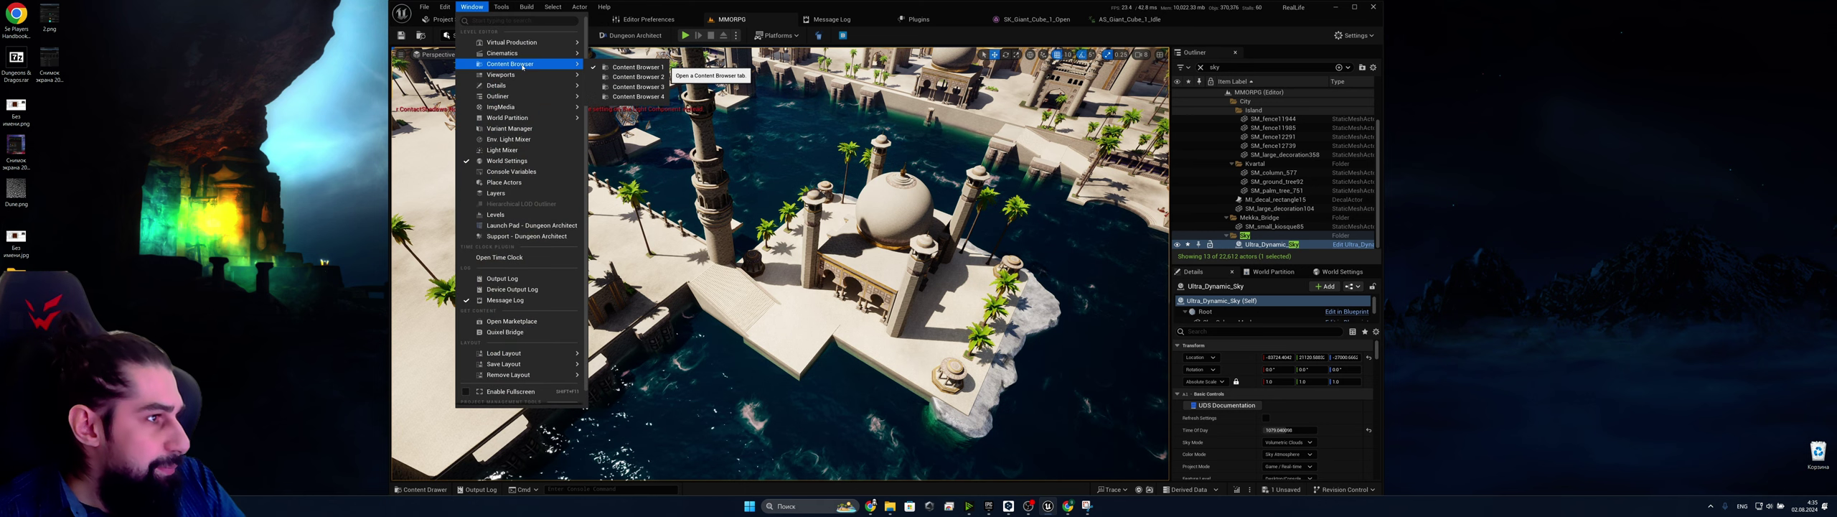
{"action": "left_click", "coordinate": [638, 77]}
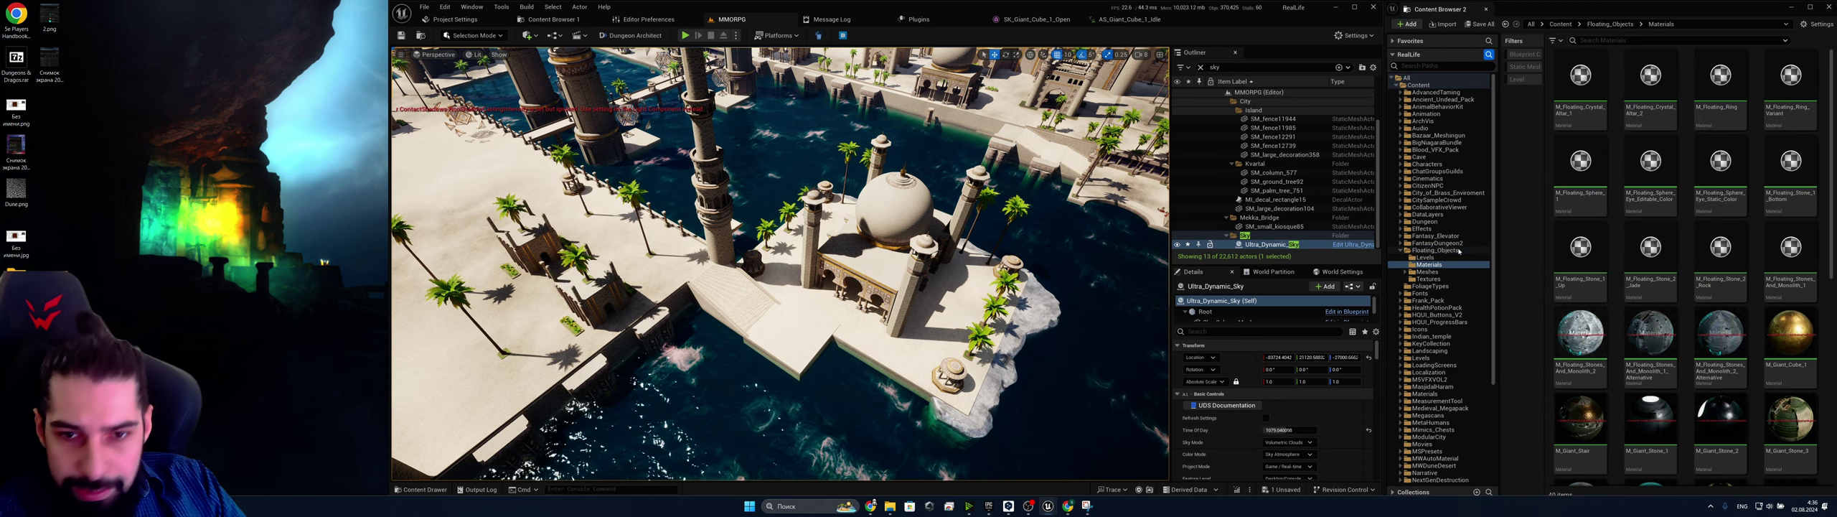
{"action": "left_click", "coordinate": [1436, 250]}
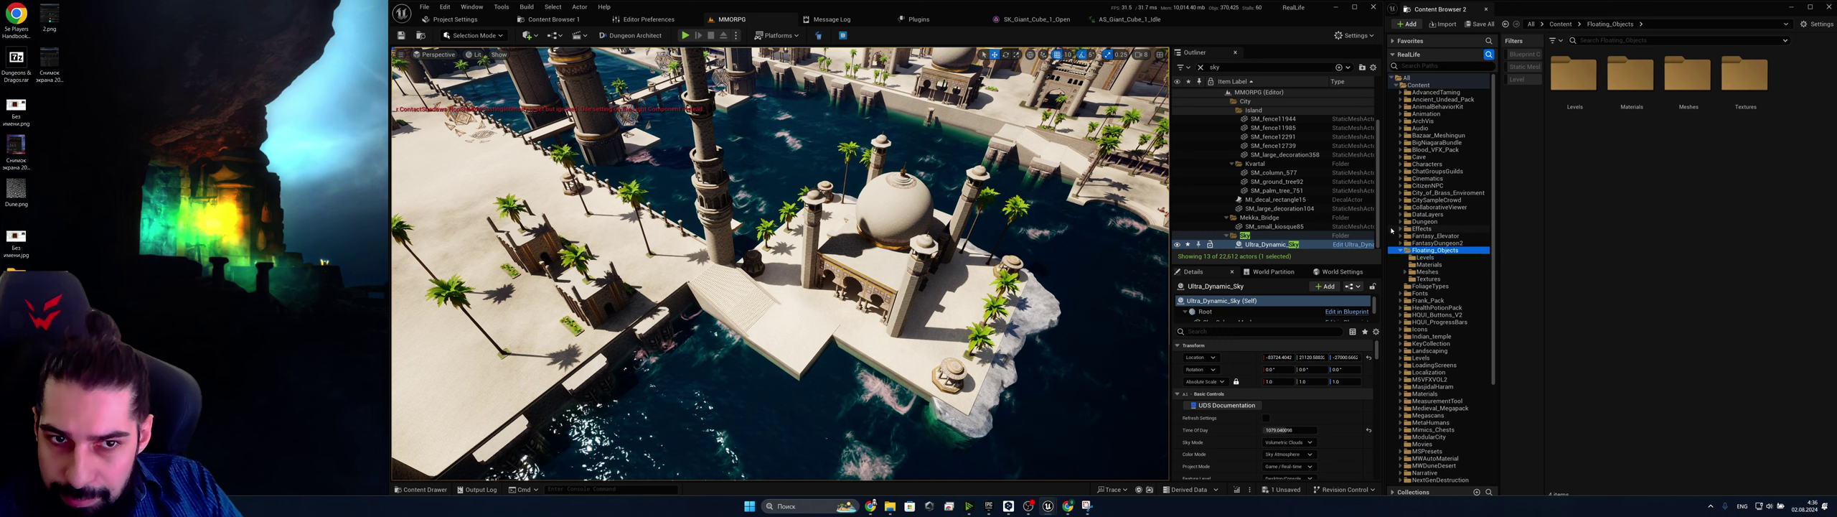
Look through the Meshes, Materials and Textures folders of the Floating_Objects pack
{"action": "right_click_drag", "start_coordinate": [898, 288], "coordinate": [970, 309]}
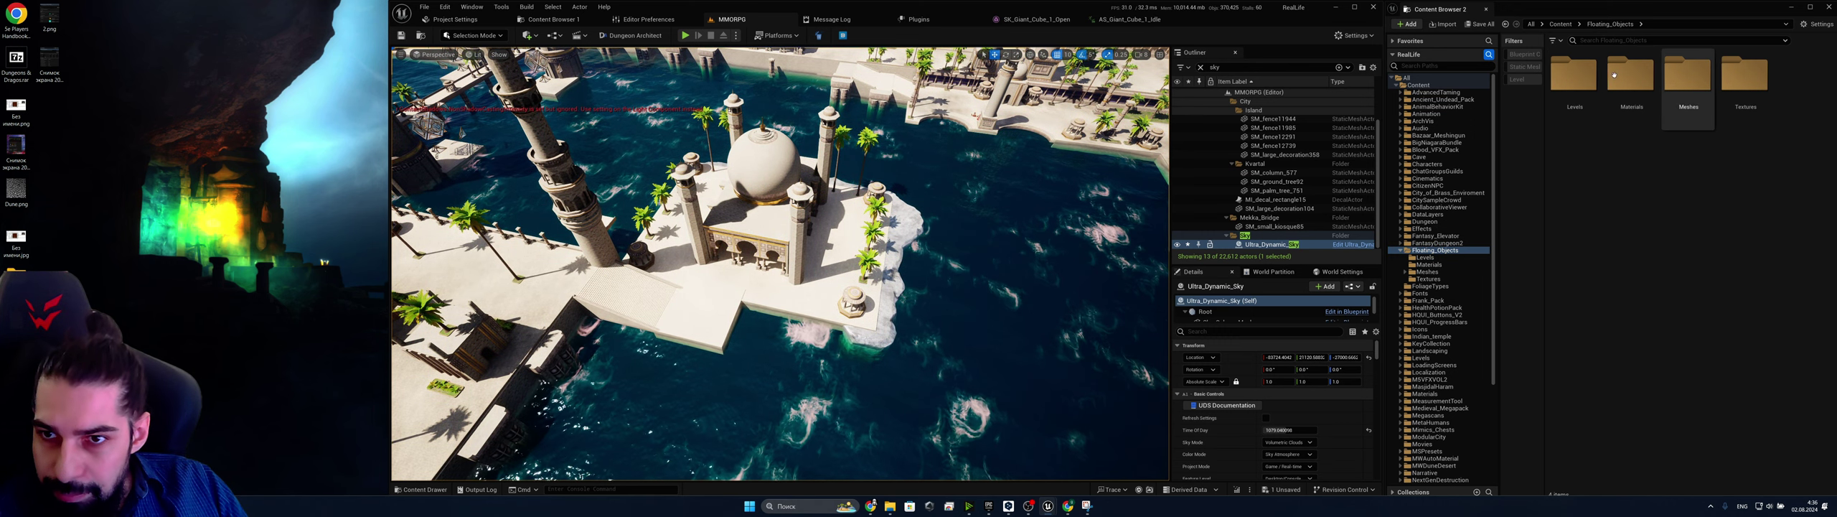
{"action": "double_click", "coordinate": [1691, 90]}
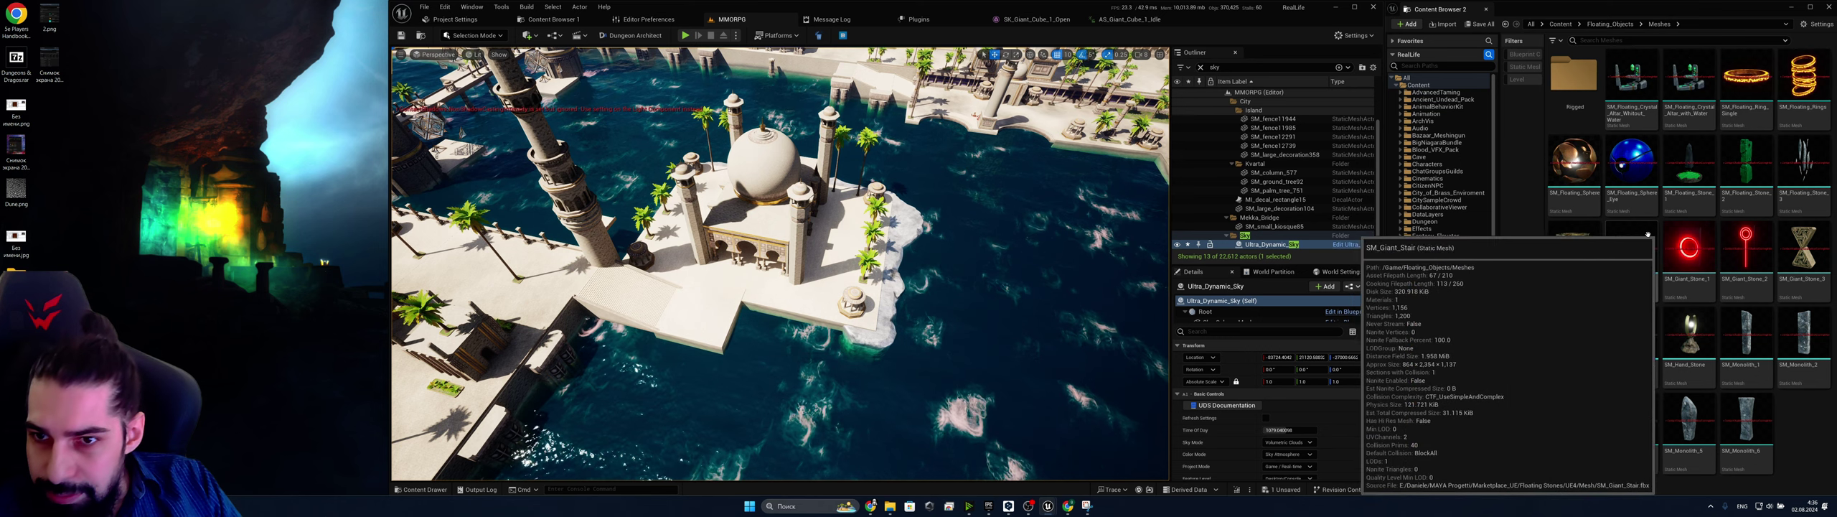
{"action": "right_click_drag", "start_coordinate": [898, 287], "coordinate": [793, 233]}
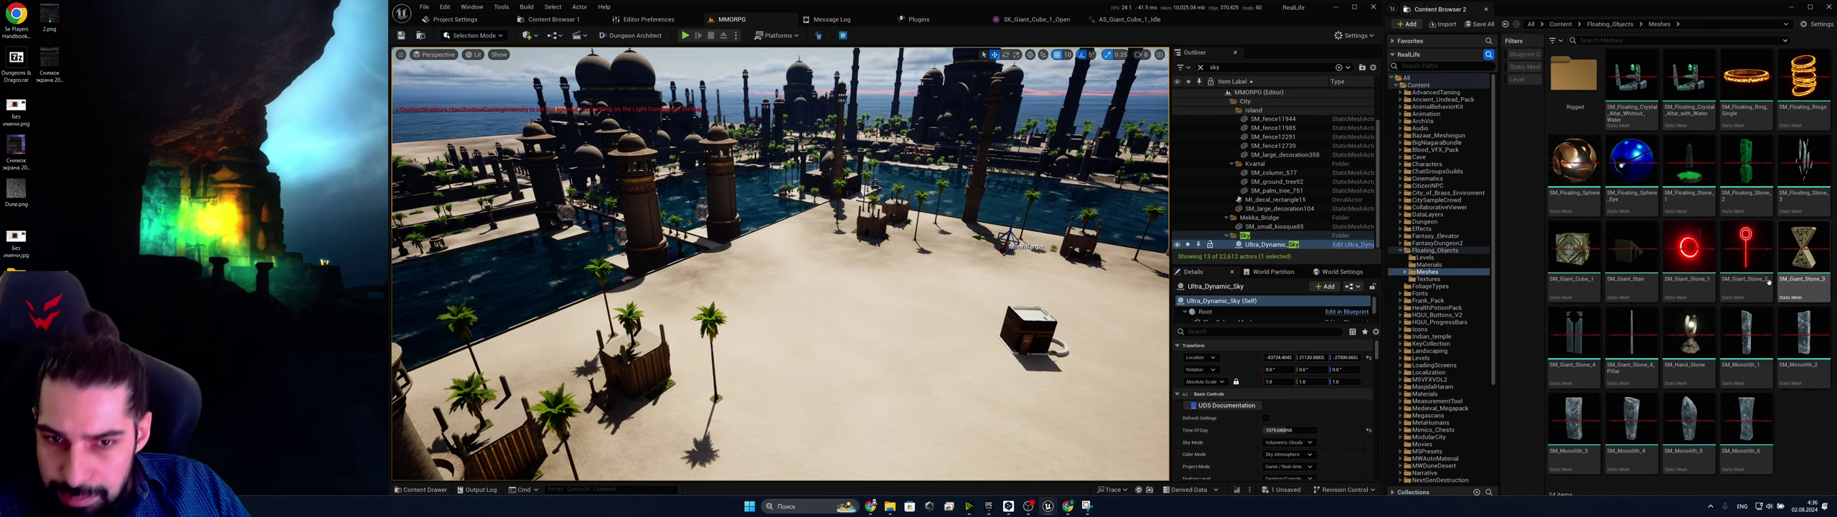
{"action": "left_click", "coordinate": [1479, 259]}
{"action": "left_click", "coordinate": [1470, 266]}
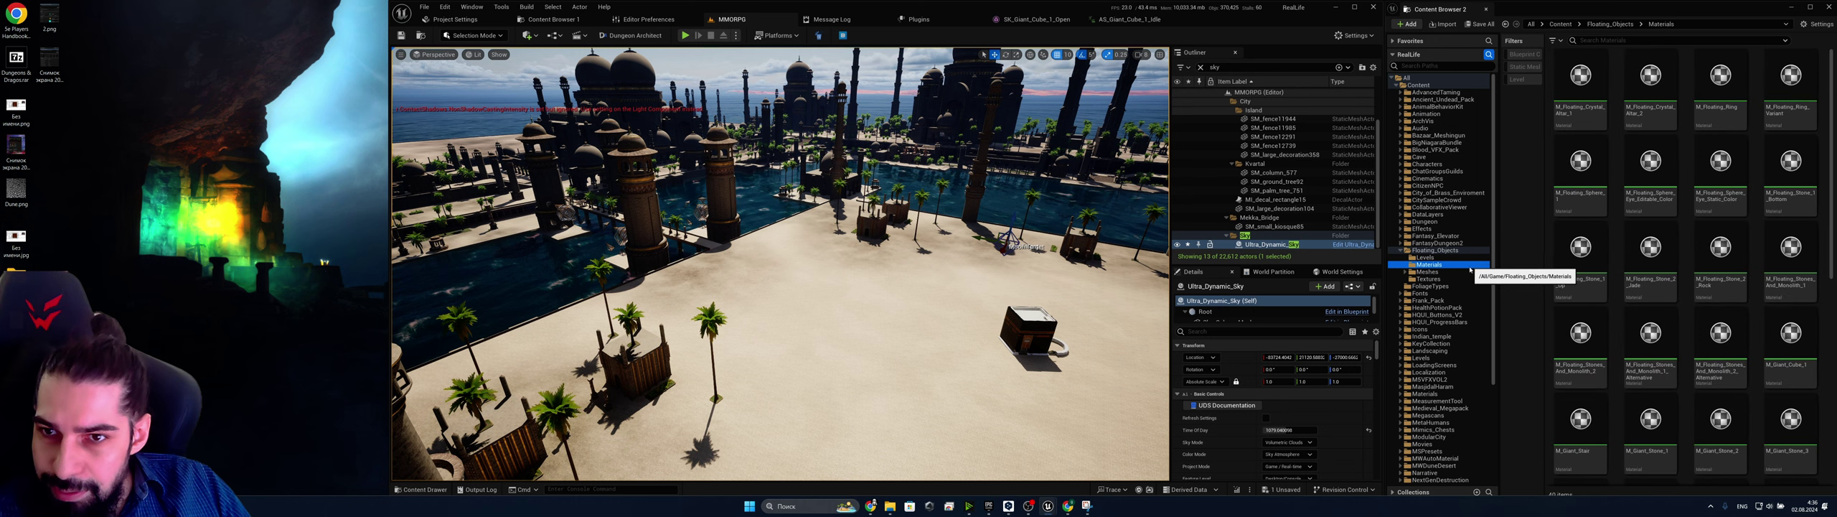
{"action": "left_click", "coordinate": [1431, 279]}
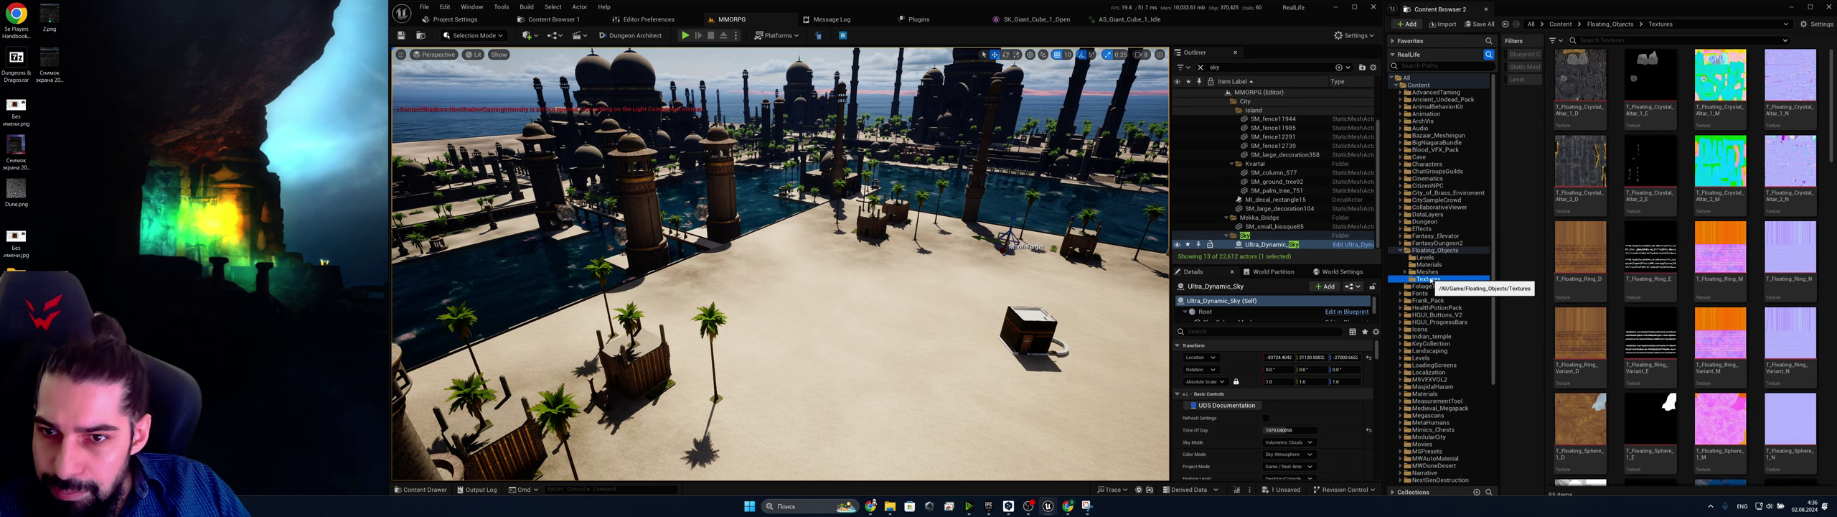
{"action": "left_click", "coordinate": [1428, 264]}
{"action": "scroll", "coordinate": [1601, 284], "scroll_direction": "down", "scroll_amount": 6}
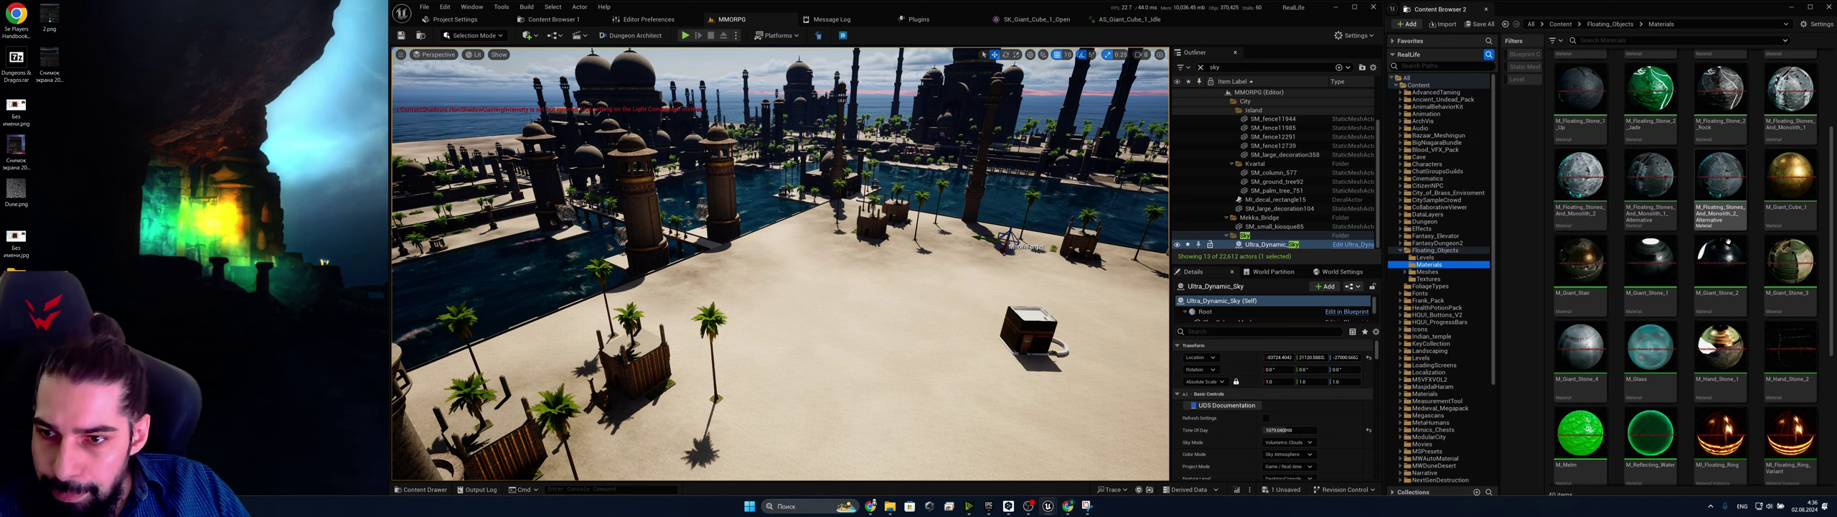
Expand Meshes and its Rigged folder, inspect the floating ring, stone, cube and sphere subfolders, and return to the Textures folder
{"action": "left_click", "coordinate": [1405, 272]}
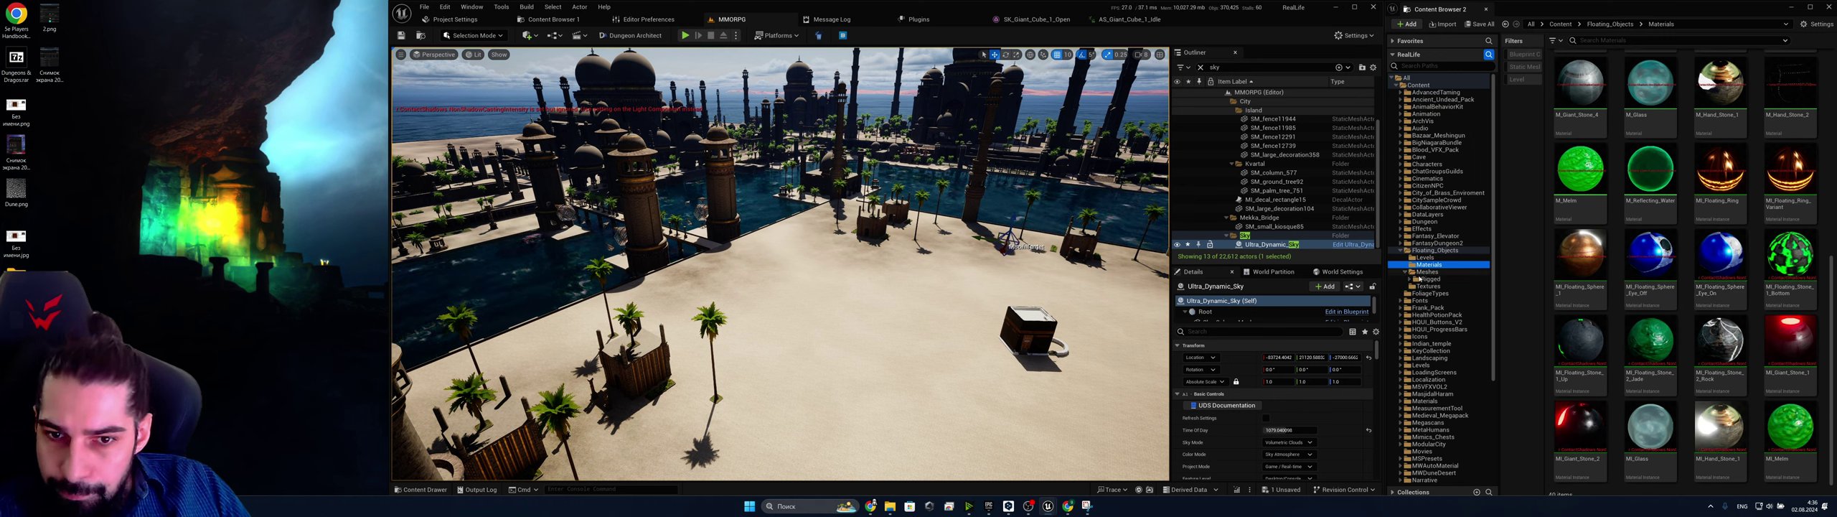
{"action": "left_click", "coordinate": [1429, 279]}
{"action": "left_click", "coordinate": [1410, 280]}
{"action": "left_click", "coordinate": [1433, 287]}
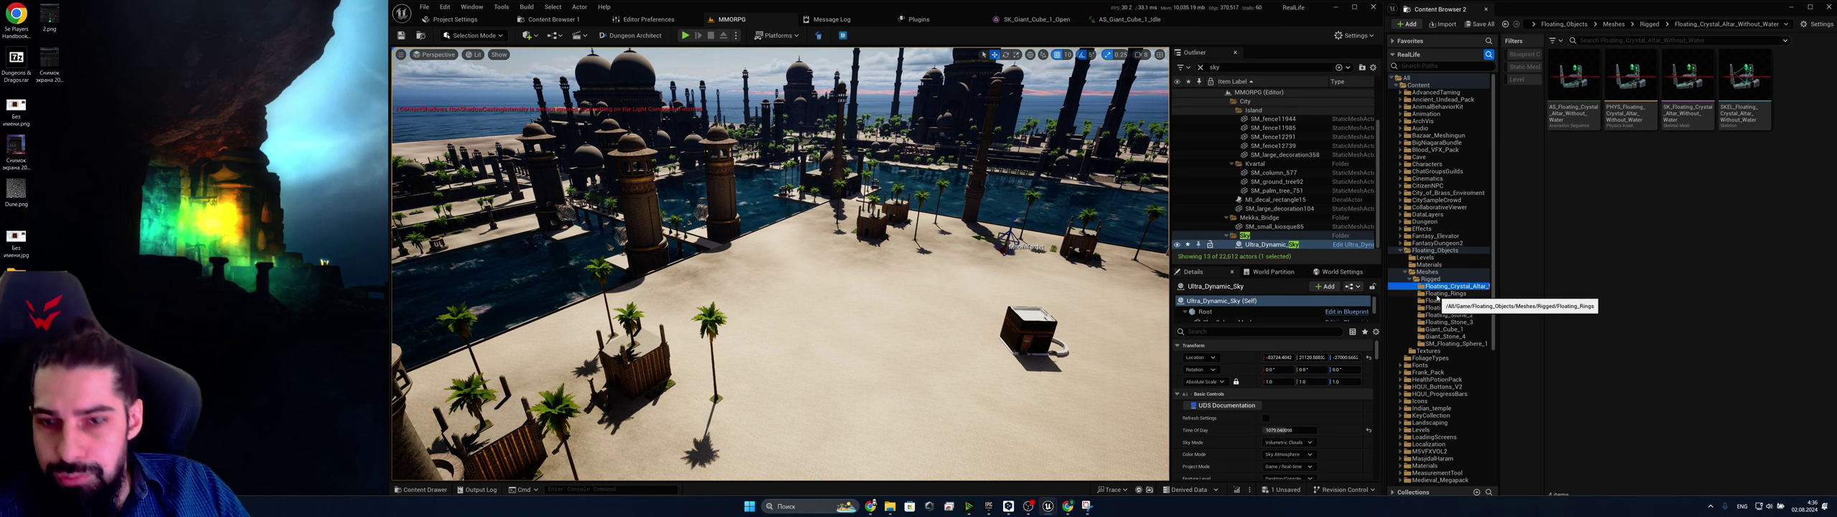
{"action": "left_click", "coordinate": [1439, 293]}
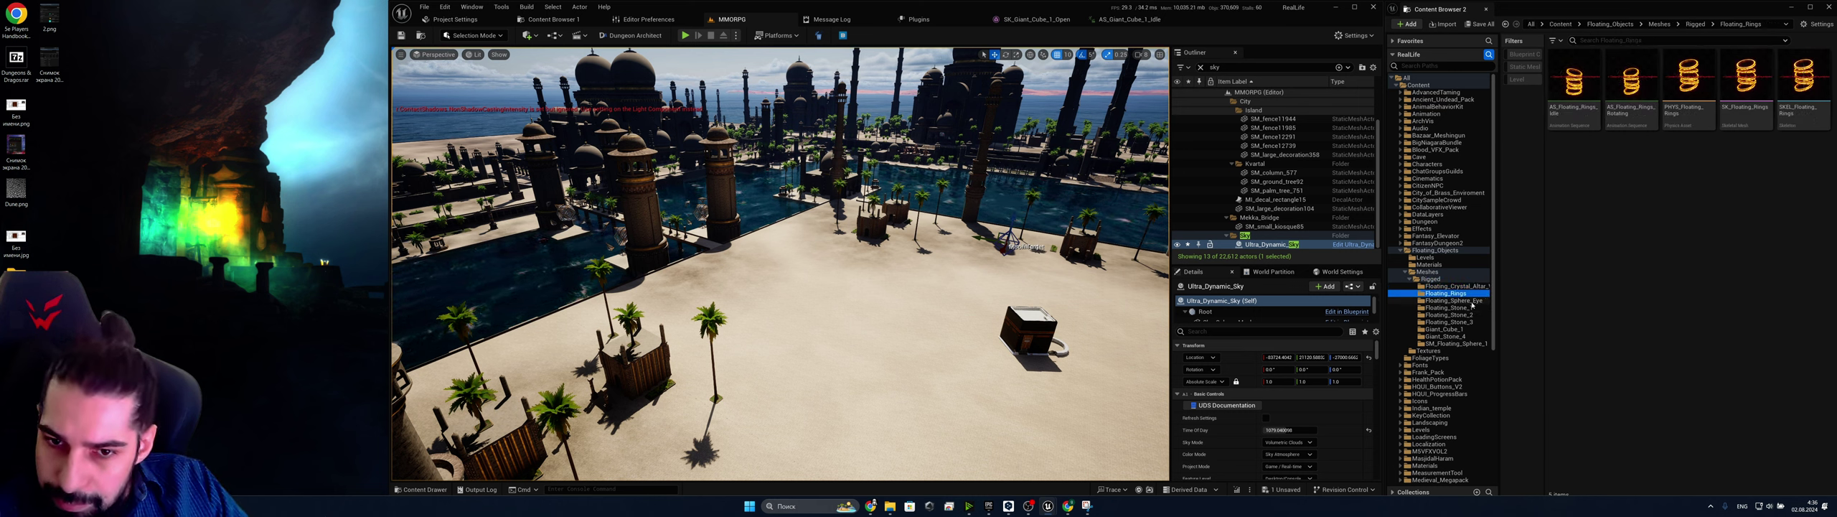
{"action": "left_click", "coordinate": [1471, 307]}
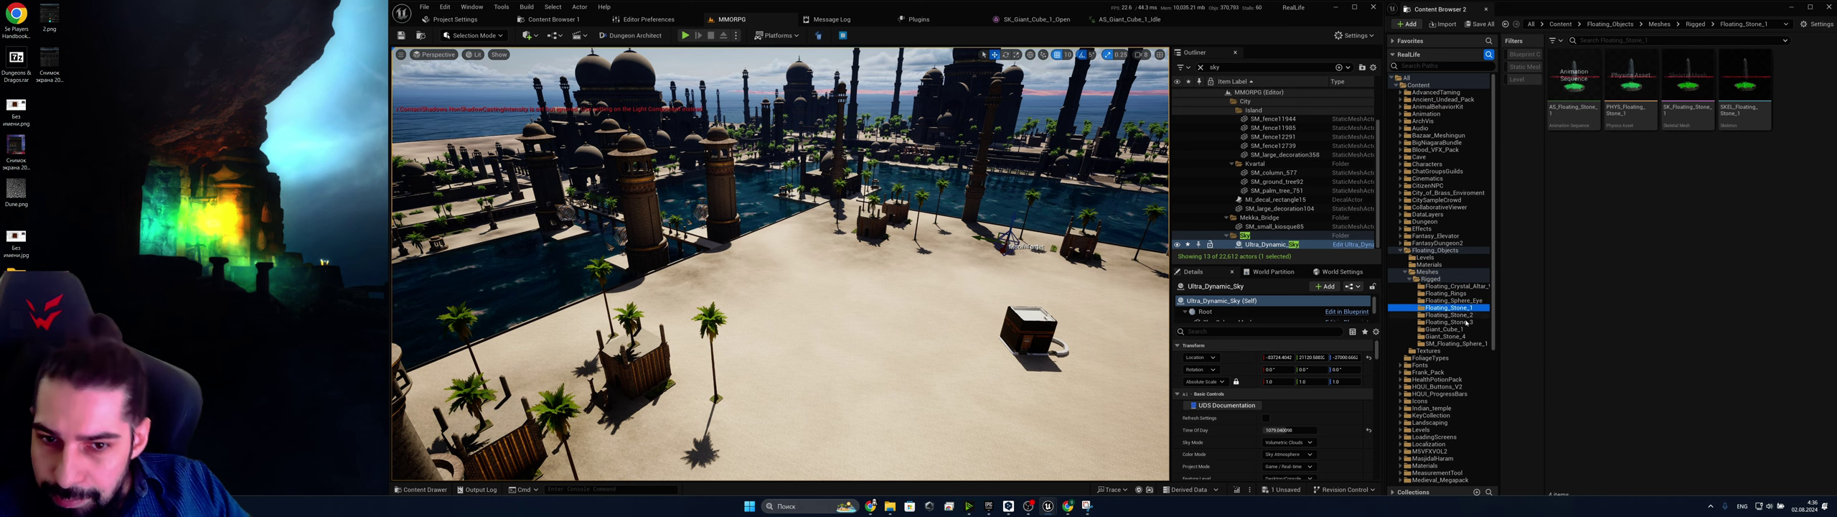
{"action": "left_click", "coordinate": [1464, 323]}
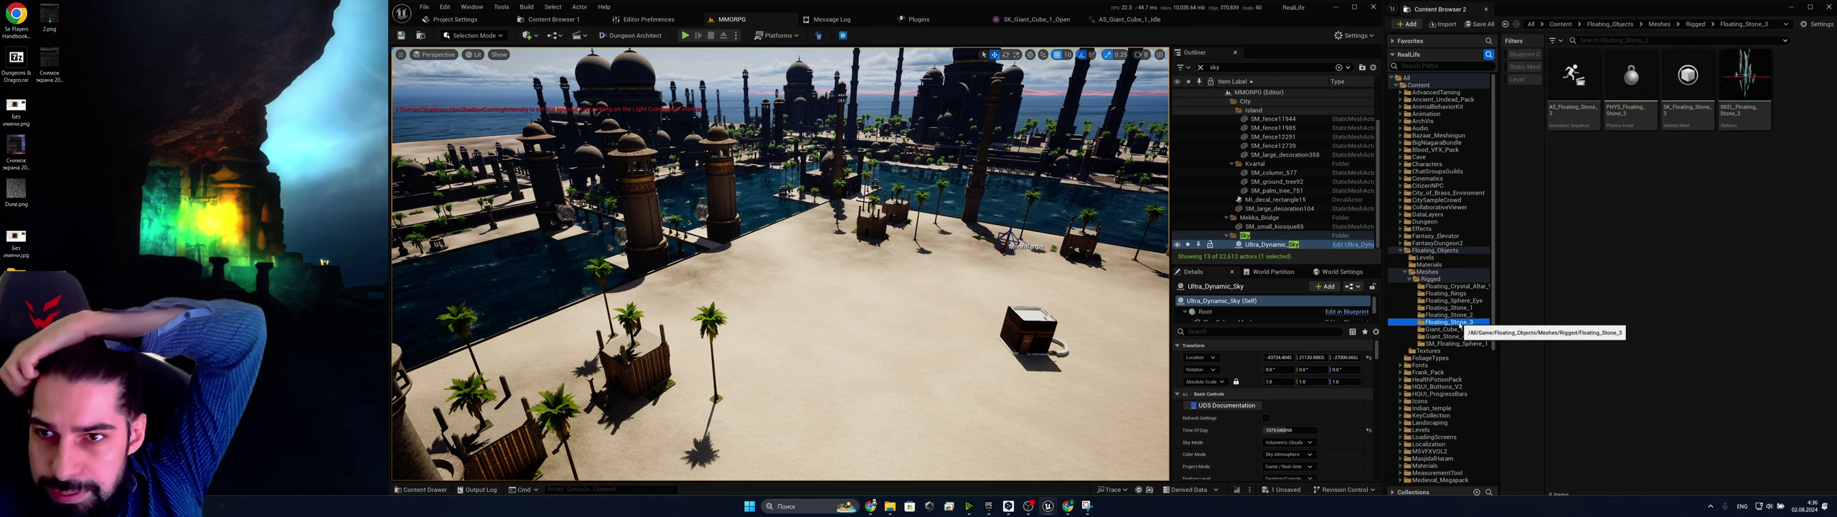
{"action": "left_click", "coordinate": [1457, 330]}
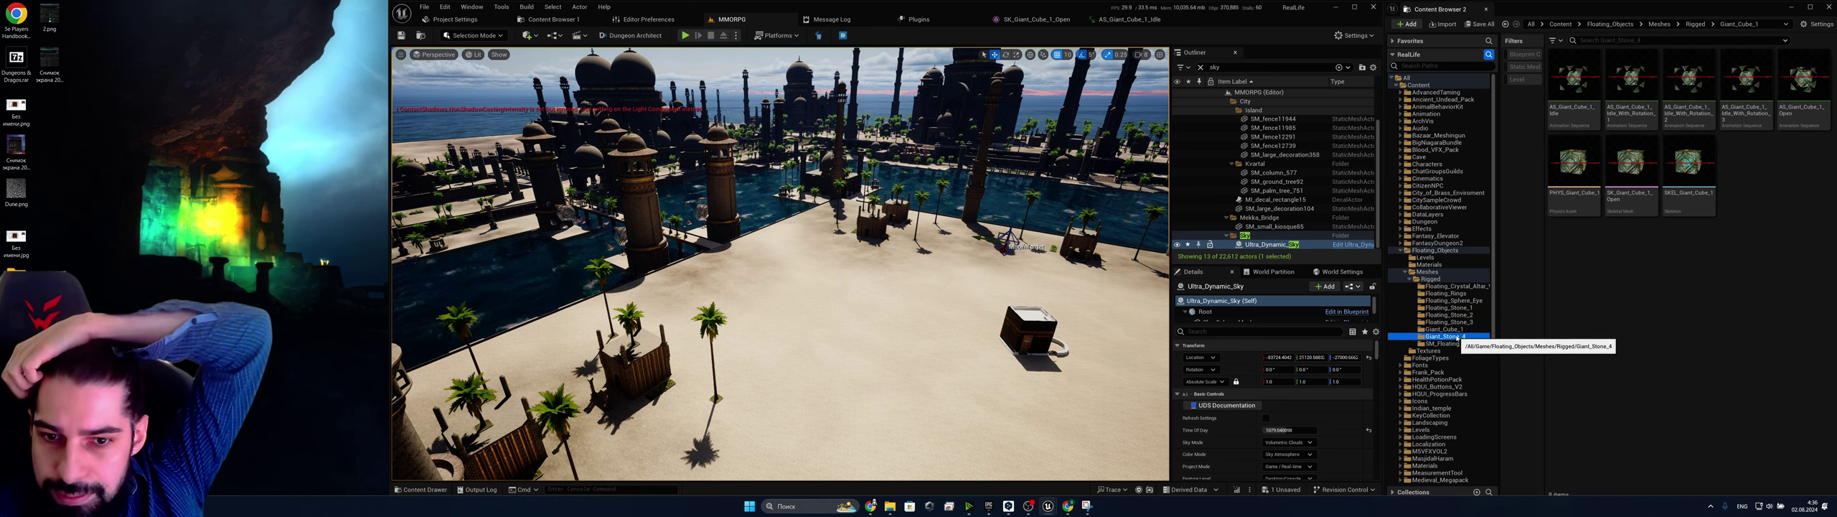
{"action": "left_click", "coordinate": [1457, 336]}
{"action": "left_click", "coordinate": [1458, 344]}
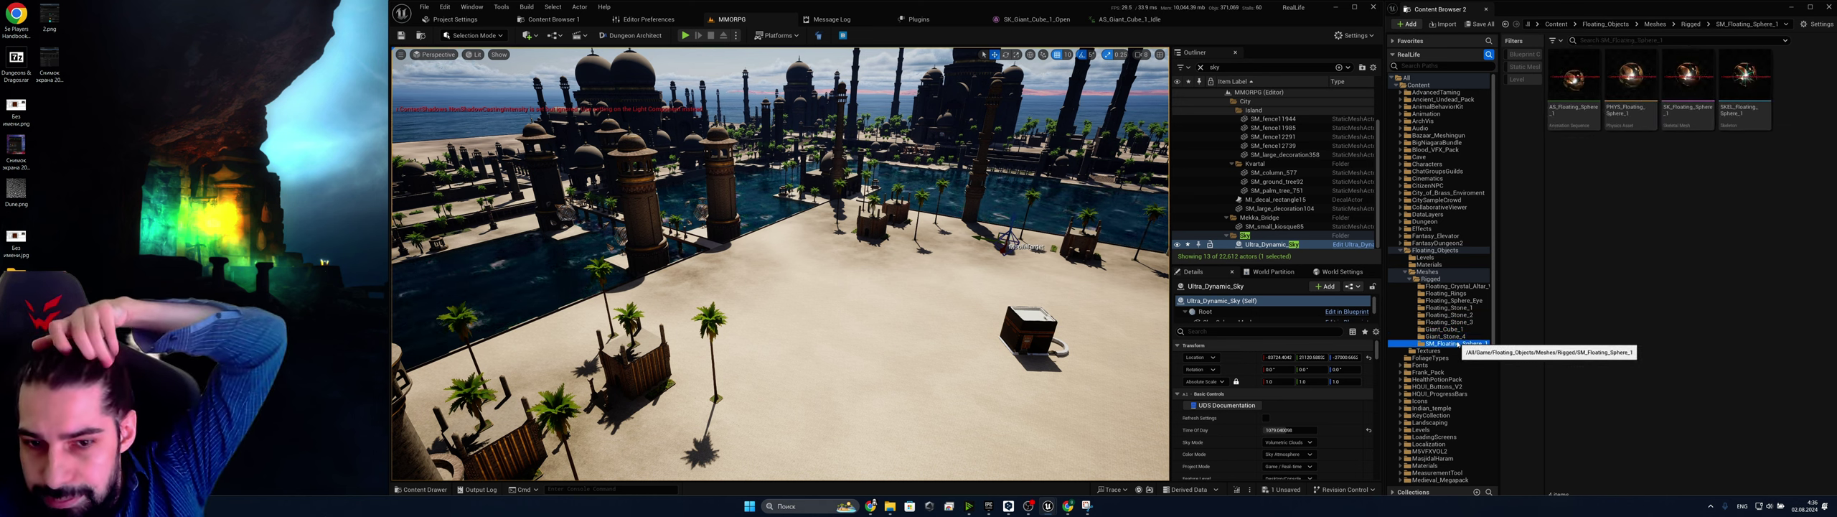
{"action": "left_click", "coordinate": [1446, 337]}
{"action": "left_click", "coordinate": [1445, 322]}
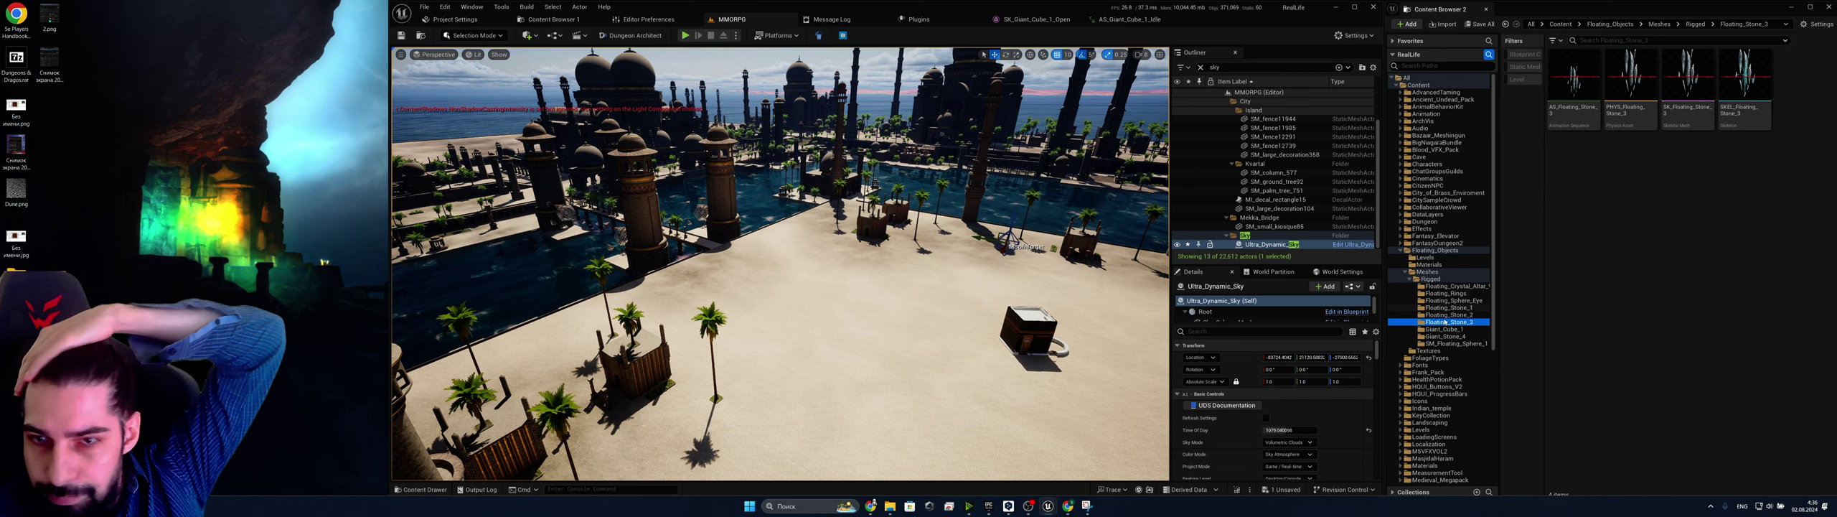
{"action": "left_click", "coordinate": [1428, 351]}
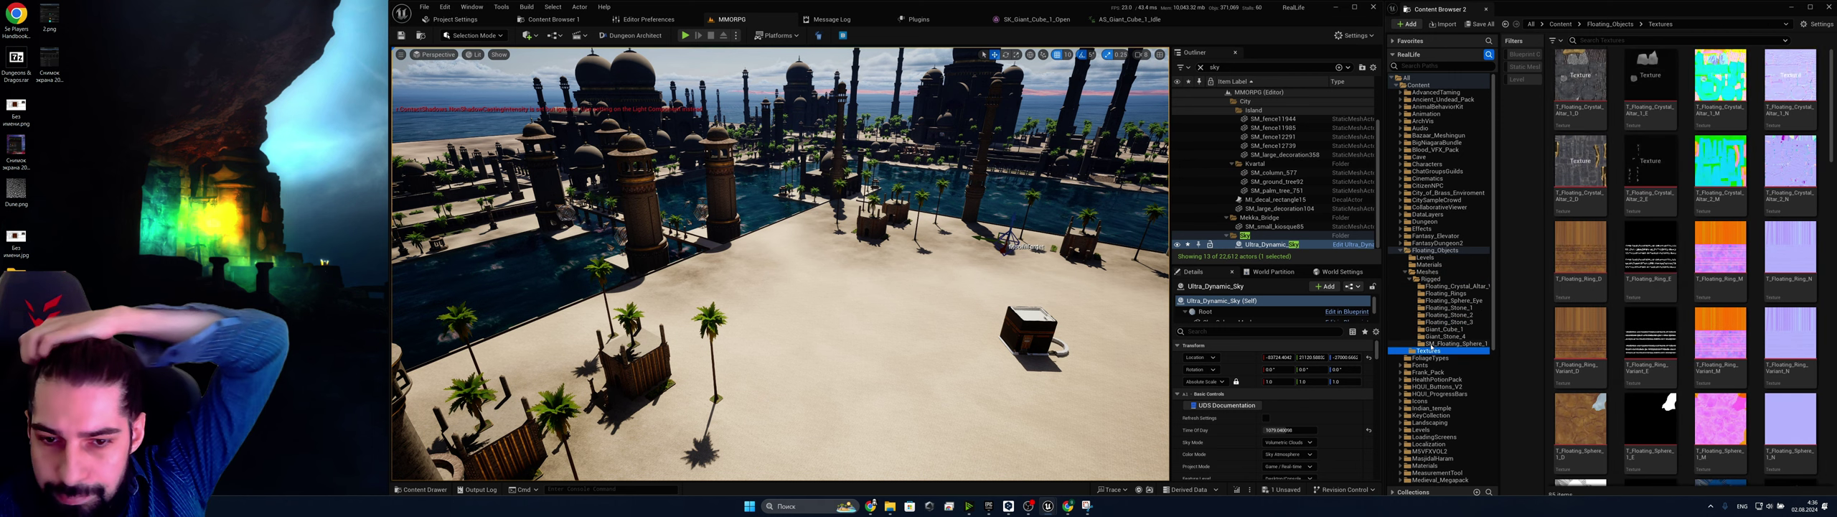
Turn the level view toward the crate on the sandy island and save the level
{"action": "right_click_drag", "start_coordinate": [974, 253], "coordinate": [1069, 250]}
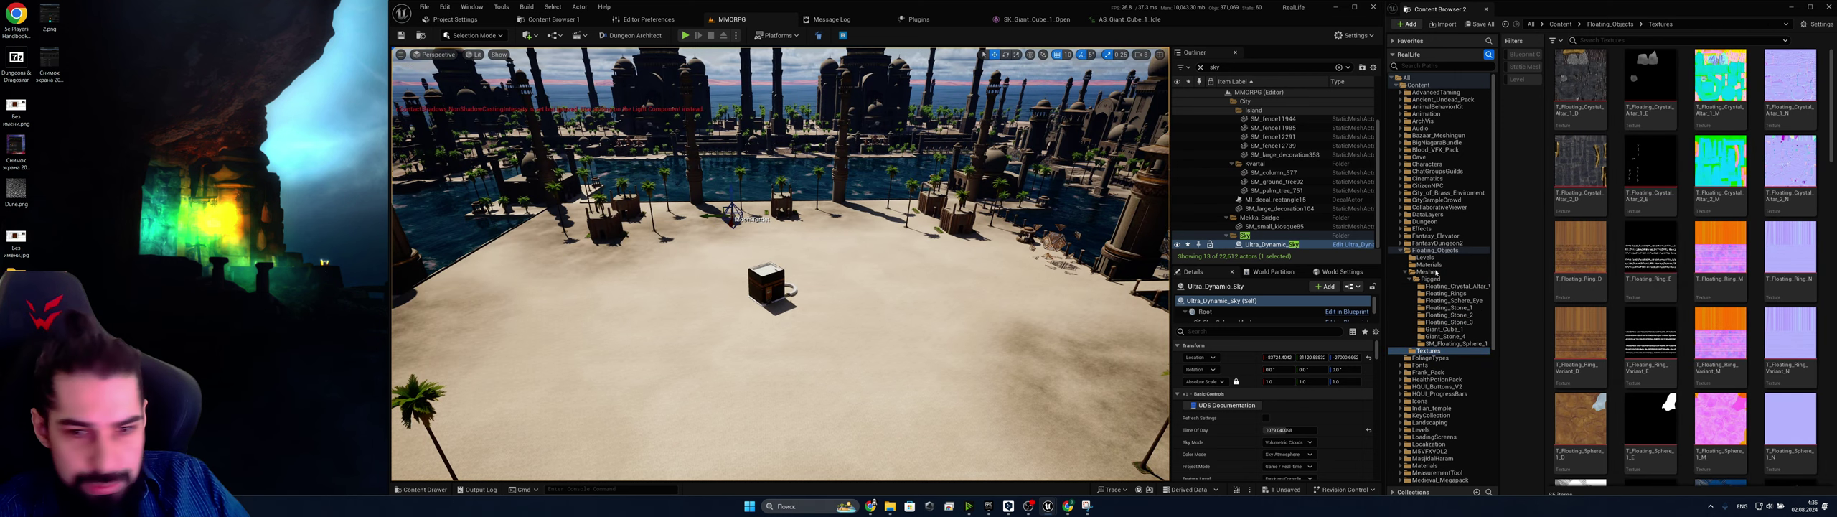
{"action": "key", "text": "ctrl+s"}
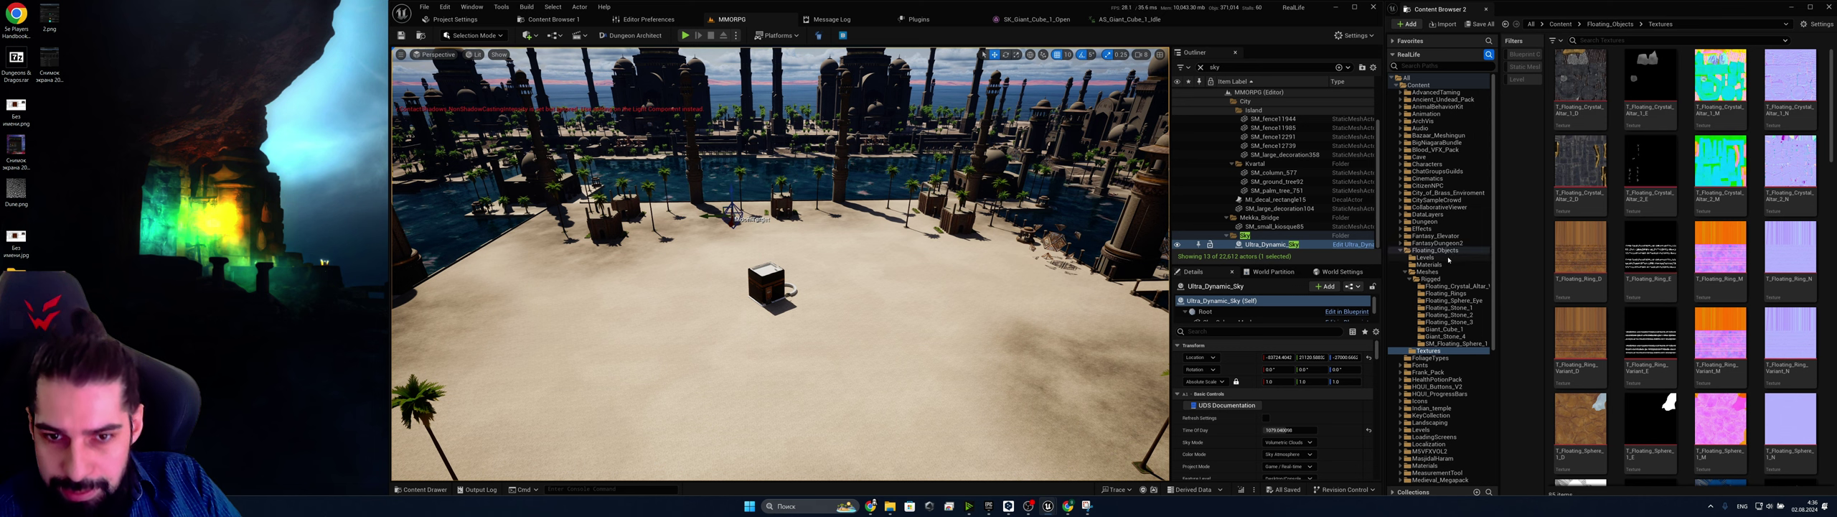
Open the Overview level in the Floating_Objects Levels folder and look over the displayed cubes, stones and other pack assets
{"action": "left_click", "coordinate": [1448, 257]}
{"action": "double_click", "coordinate": [1574, 83]}
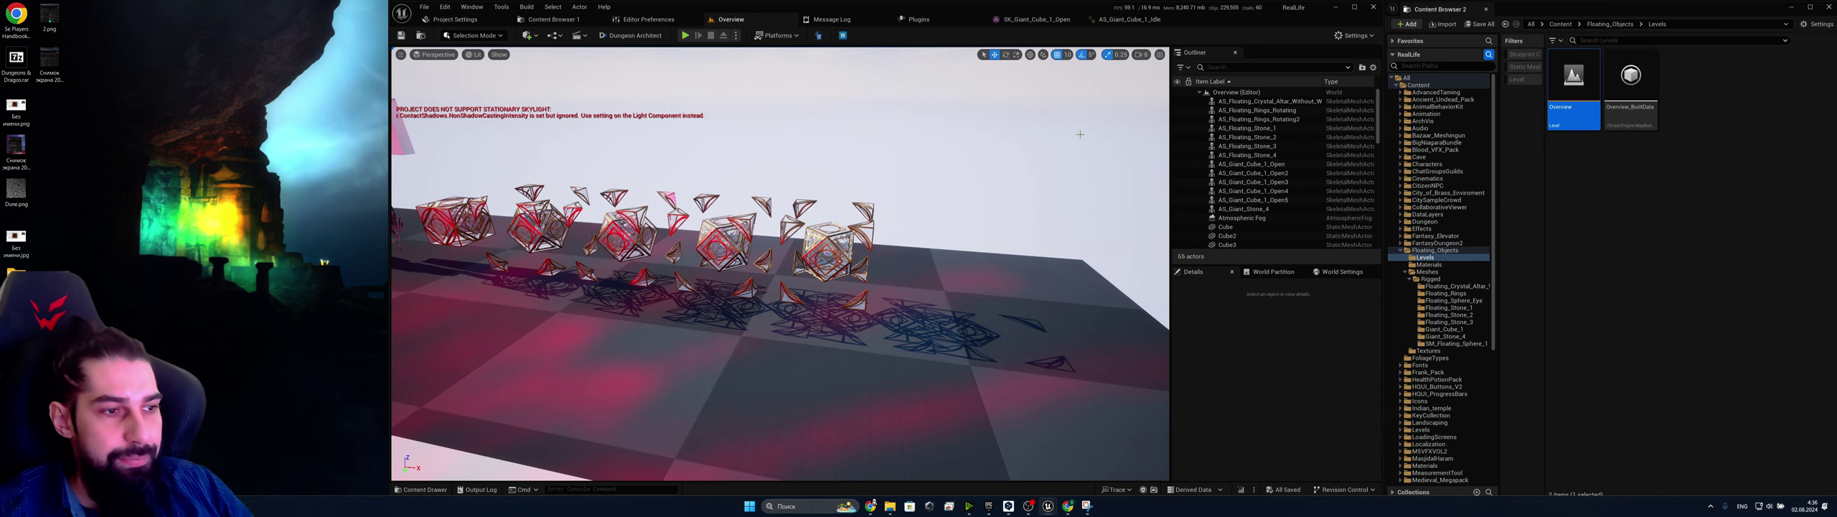
{"action": "right_click_drag", "start_coordinate": [882, 258], "coordinate": [646, 251]}
{"action": "mouse_move", "coordinate": [1031, 140]}
{"action": "right_mouse_down"}
{"action": "mouse_move", "coordinate": [1148, 169]}
{"action": "mouse_move", "coordinate": [1055, 162]}
{"action": "mouse_move", "coordinate": [1031, 140]}
{"action": "right_mouse_up"}
{"action": "left_click", "coordinate": [905, 327]}
{"action": "right_click_drag", "start_coordinate": [906, 326], "coordinate": [789, 359]}
{"action": "mouse_move", "coordinate": [888, 199]}
{"action": "right_mouse_down"}
{"action": "mouse_move", "coordinate": [862, 205]}
{"action": "mouse_move", "coordinate": [940, 183]}
{"action": "mouse_move", "coordinate": [883, 180]}
{"action": "mouse_move", "coordinate": [862, 205]}
{"action": "right_mouse_up"}
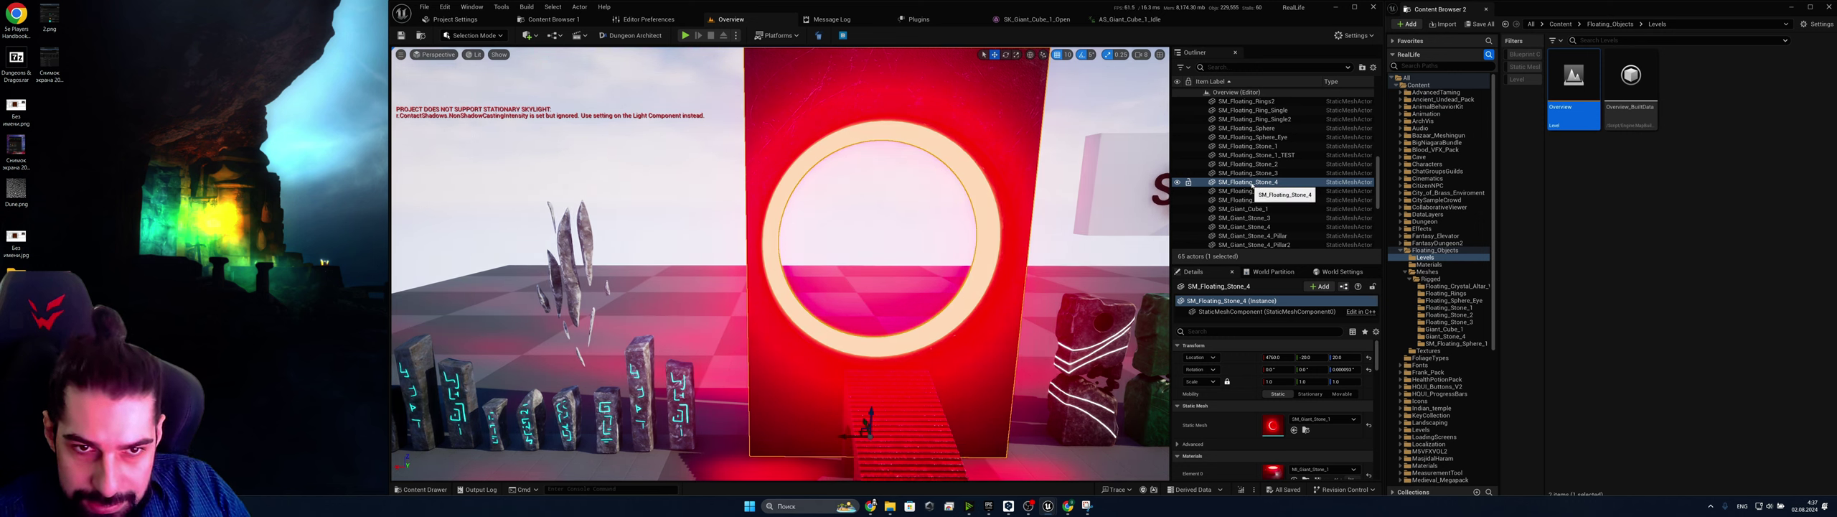
Locate the mesh of the giant red ring stone in the Meshes folder and inspect the stone and its stairs in the Overview level
{"action": "left_click", "coordinate": [1267, 174]}
{"action": "left_click", "coordinate": [1272, 183]}
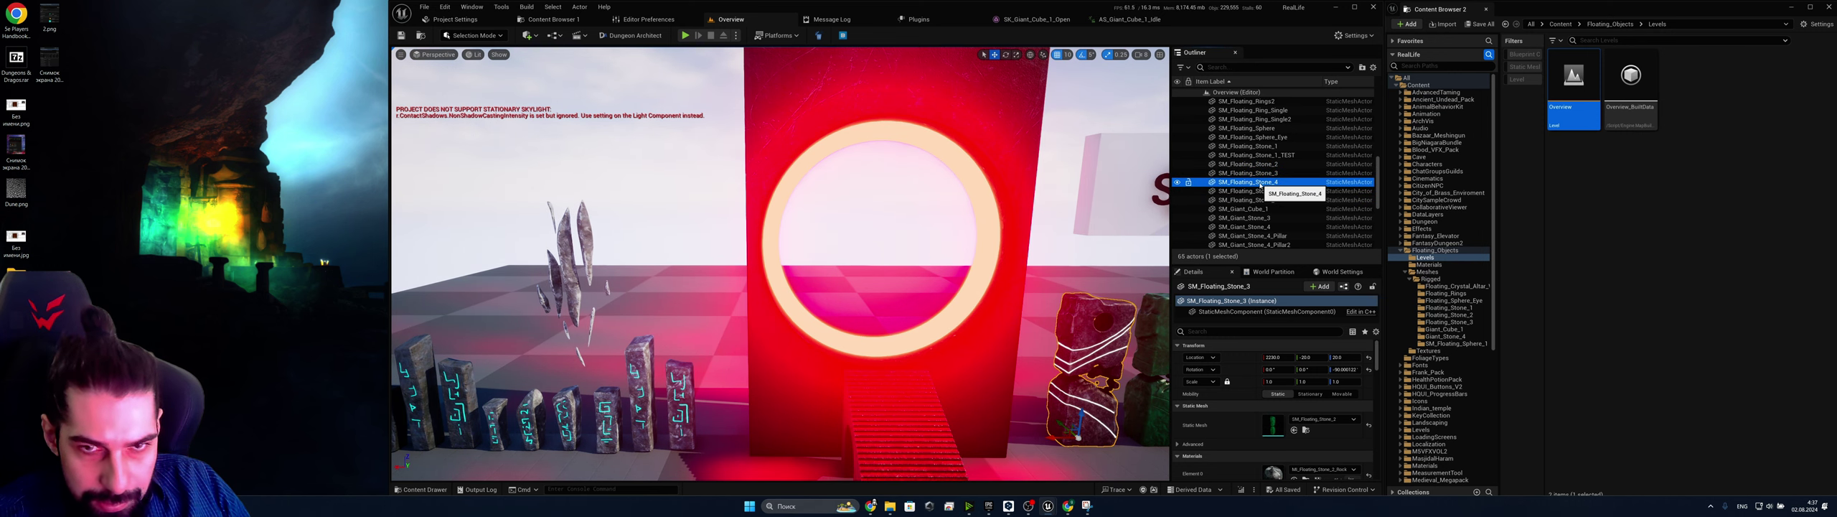
{"action": "left_click", "coordinate": [1306, 429]}
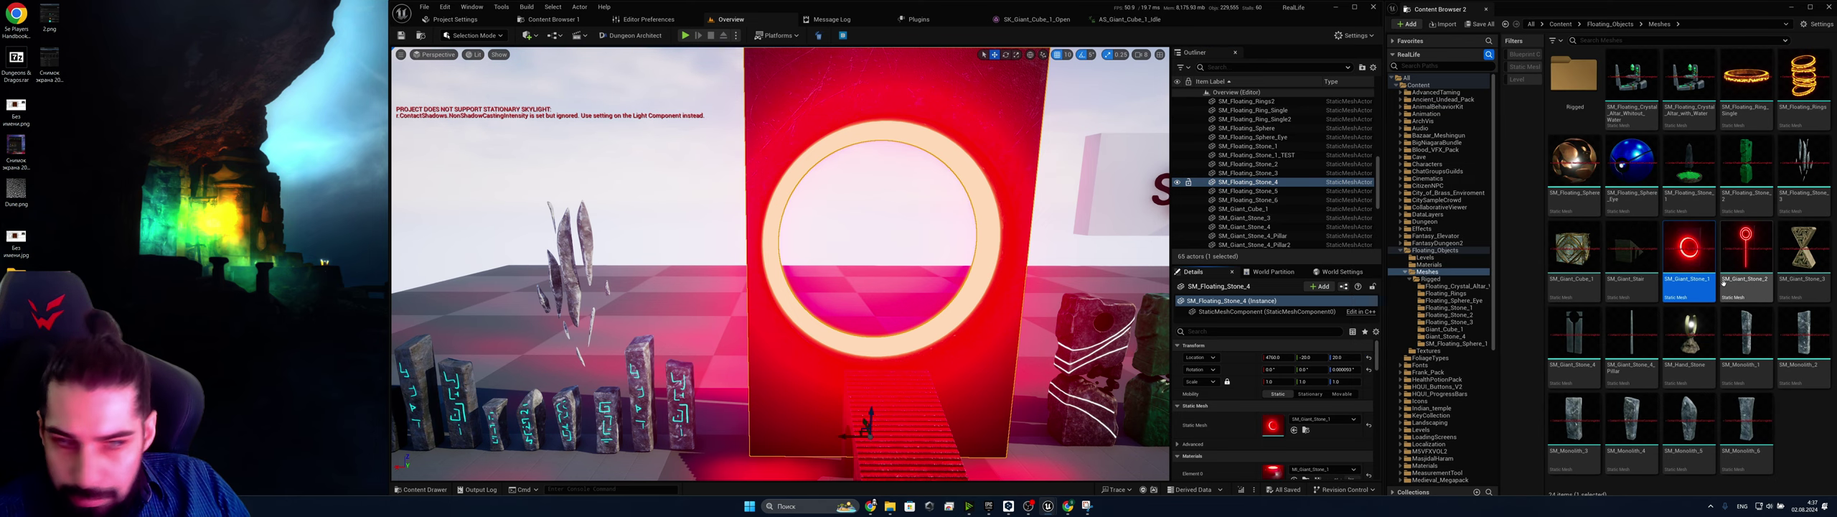
{"action": "key", "text": "s"}
{"action": "right_click_drag", "start_coordinate": [1140, 202], "coordinate": [1140, 201]}
{"action": "key", "text": "w"}
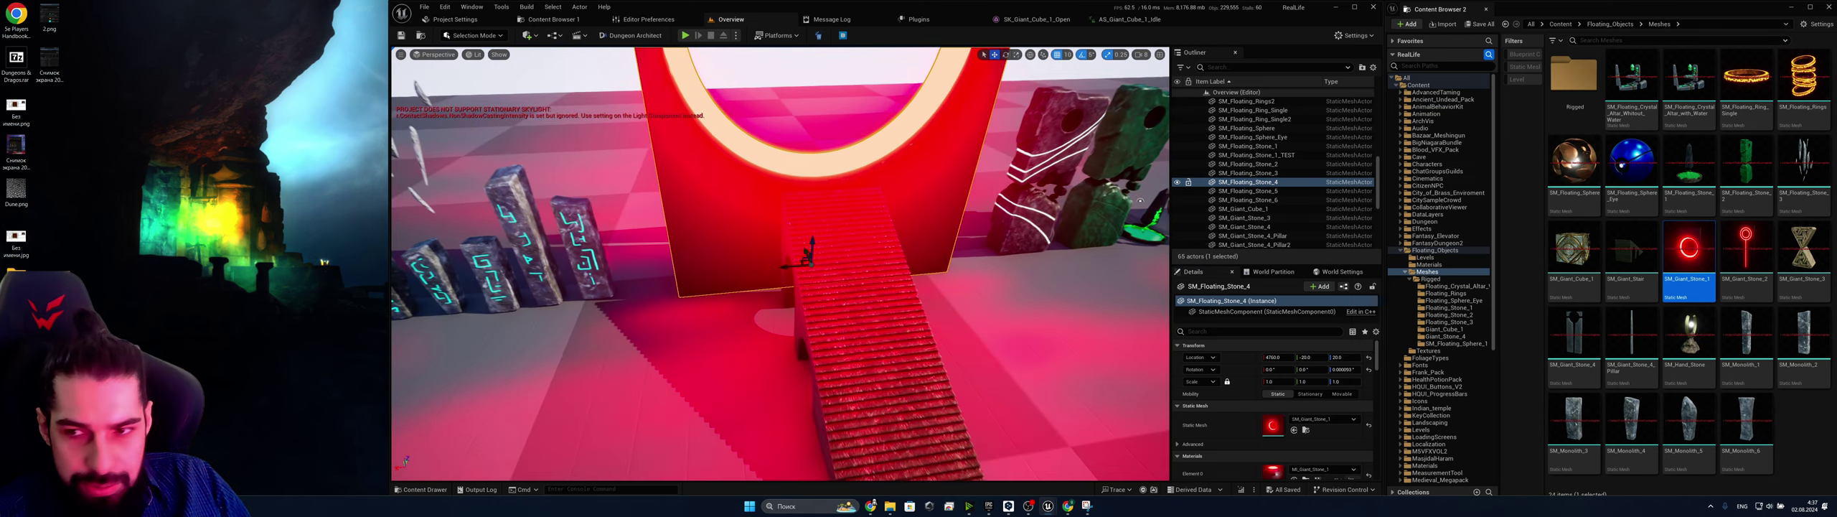
{"action": "key", "text": "s"}
{"action": "right_click_drag", "start_coordinate": [930, 249], "coordinate": [930, 249]}
{"action": "key", "text": "w"}
Go to the project's main Levels folder, filter it to Level assets and open the MMORPG level
{"action": "key", "text": "ctrl+space"}
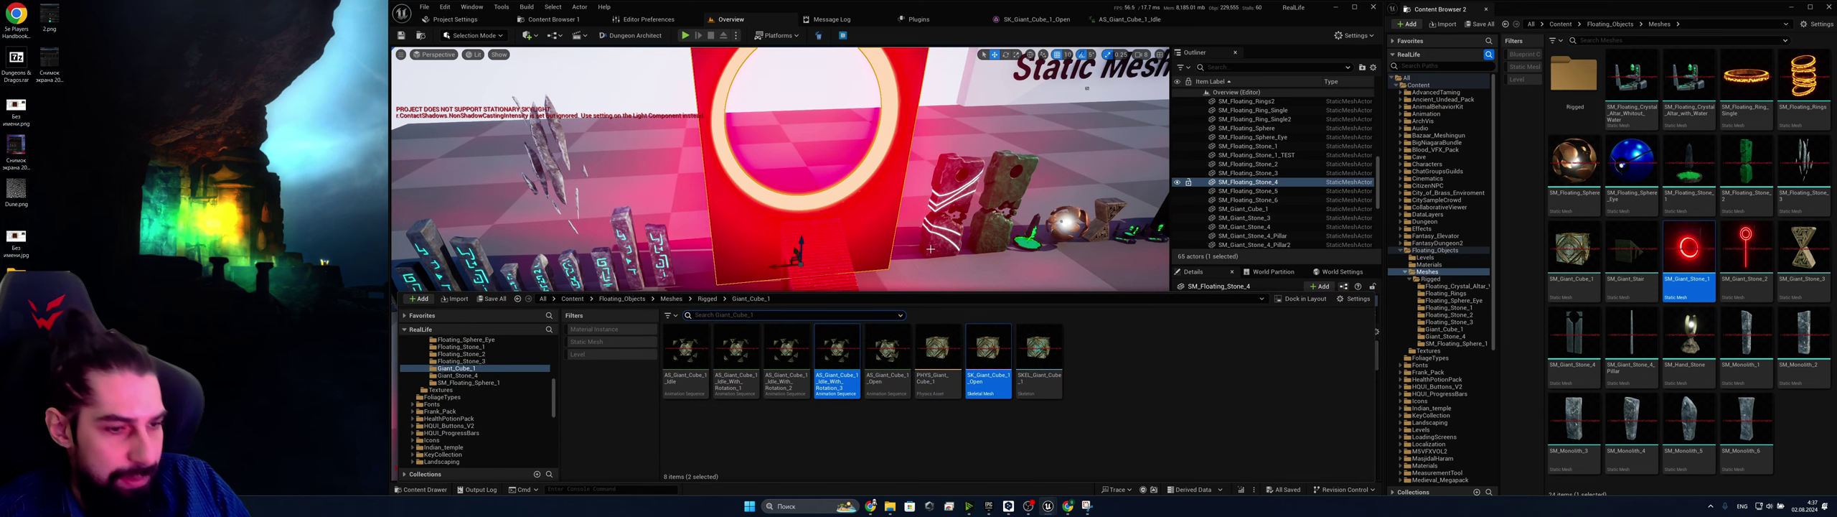
{"action": "scroll", "coordinate": [441, 402], "scroll_direction": "up", "scroll_amount": 6}
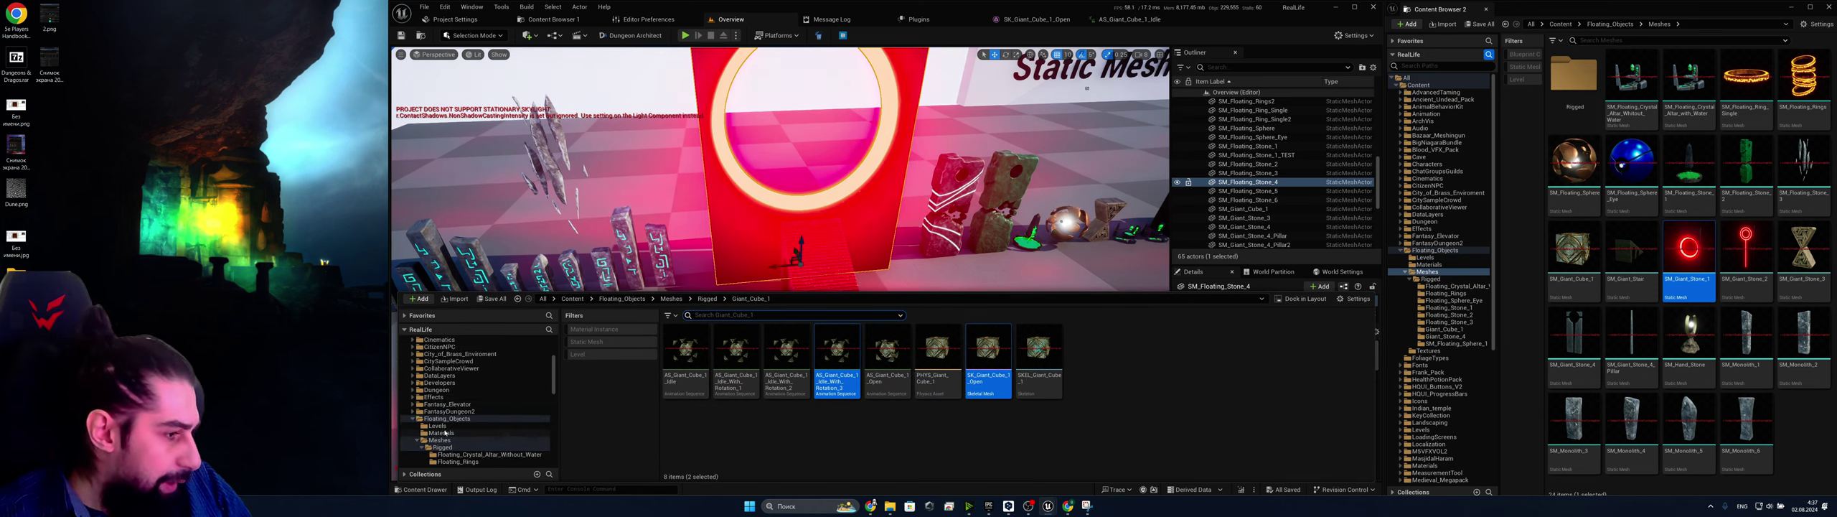
{"action": "scroll", "coordinate": [445, 431], "scroll_direction": "down", "scroll_amount": 2}
{"action": "left_click", "coordinate": [413, 385]}
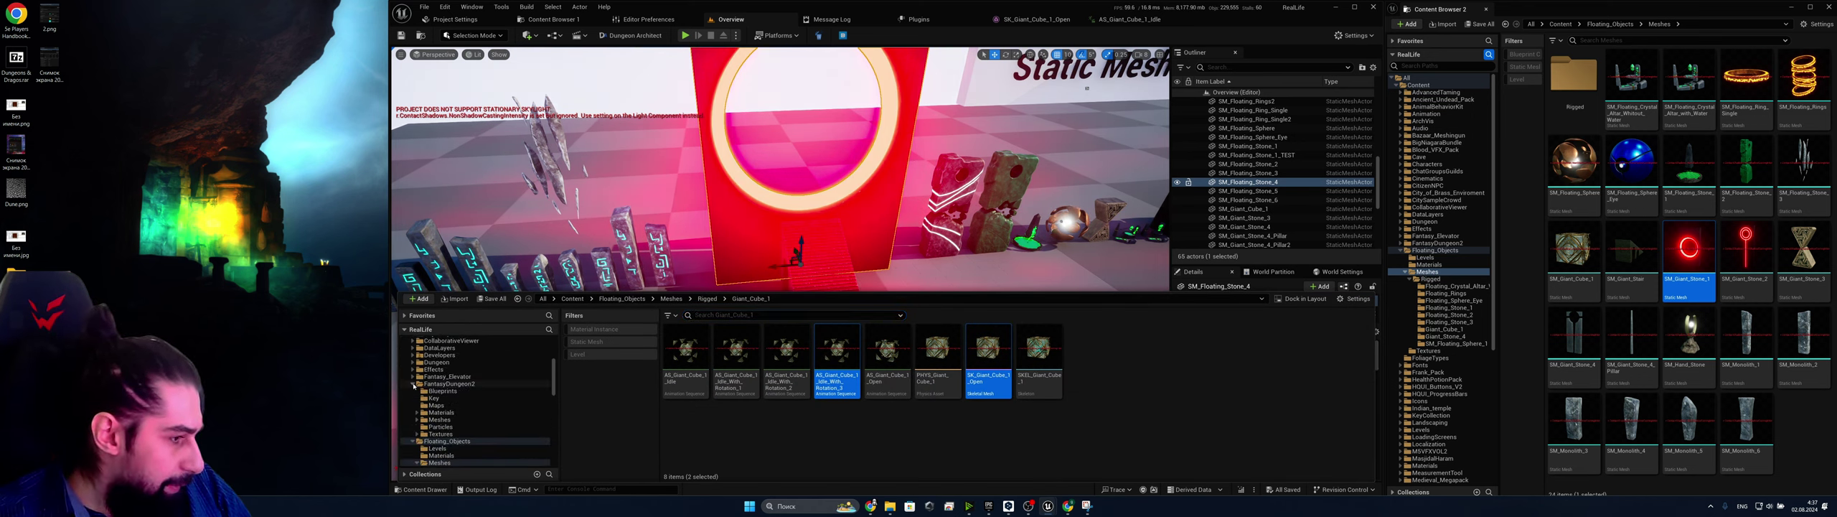
{"action": "left_click", "coordinate": [413, 385]}
{"action": "left_click", "coordinate": [430, 390]}
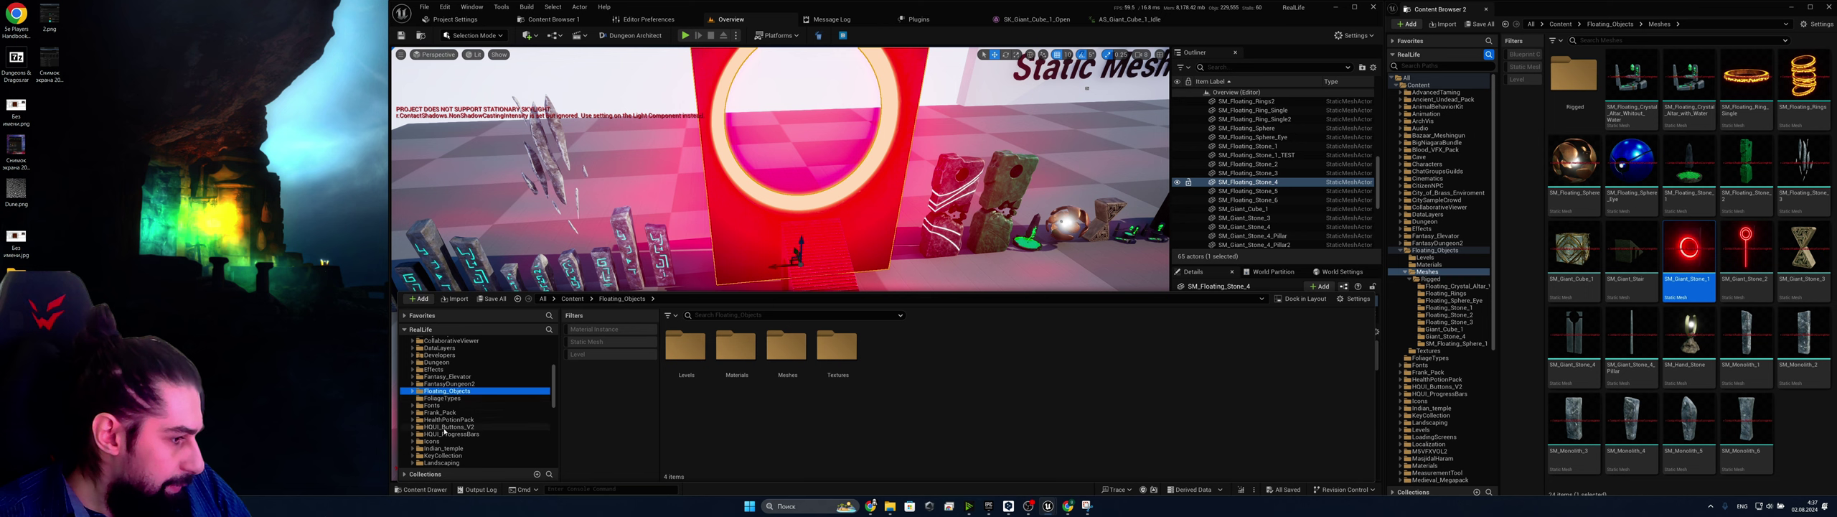
{"action": "scroll", "coordinate": [446, 453], "scroll_direction": "down", "scroll_amount": 2}
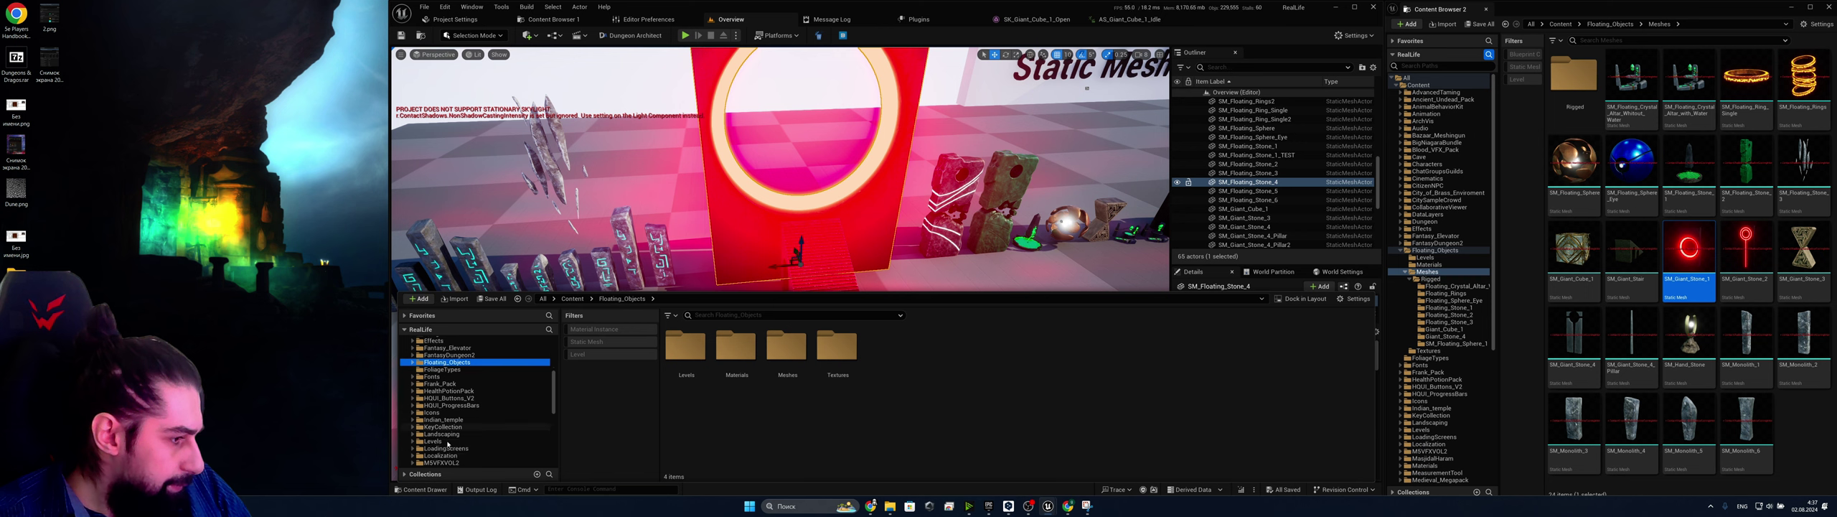
{"action": "left_click", "coordinate": [439, 427]}
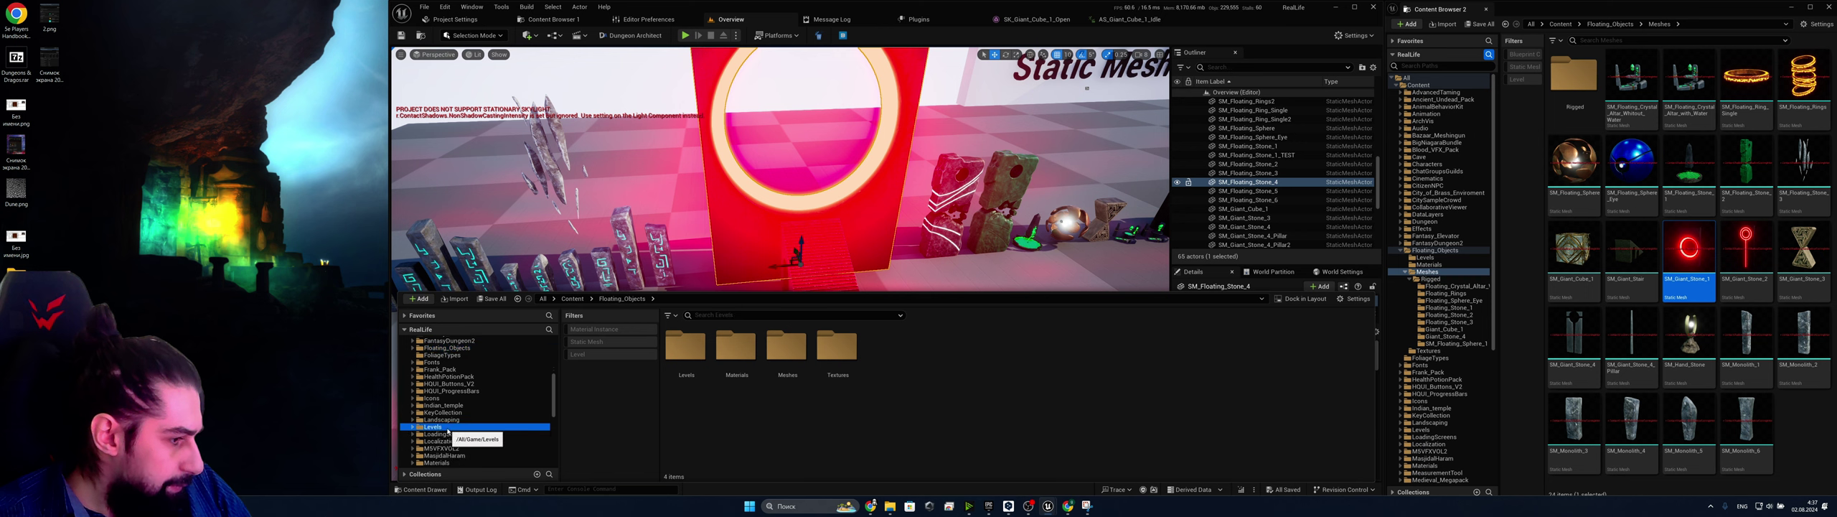
{"action": "left_click", "coordinate": [612, 354]}
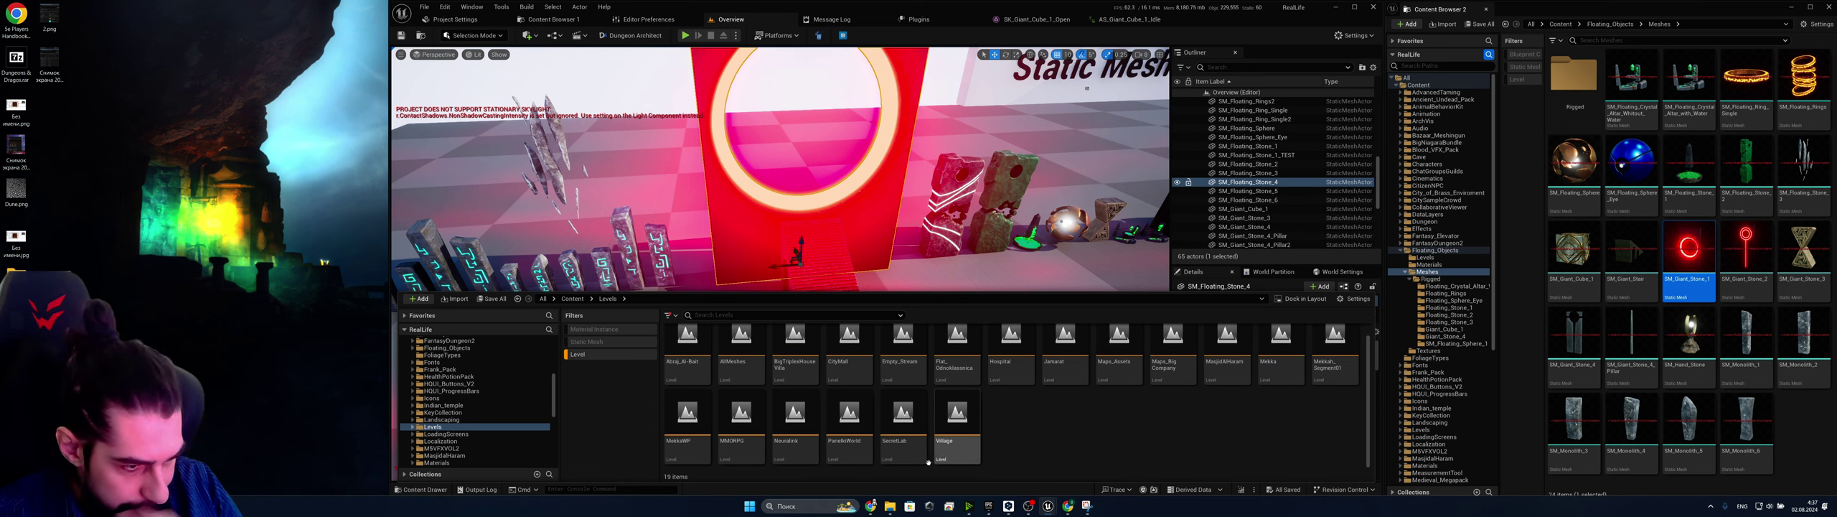
{"action": "double_click", "coordinate": [746, 427]}
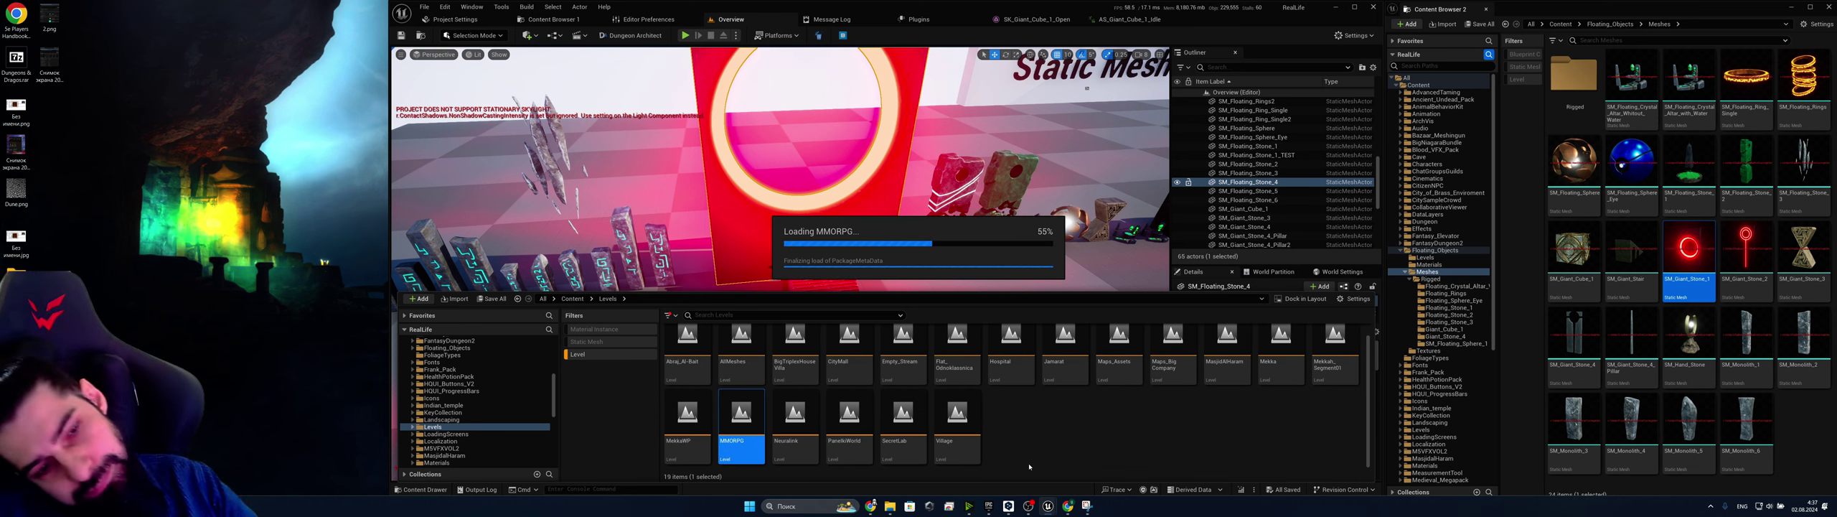
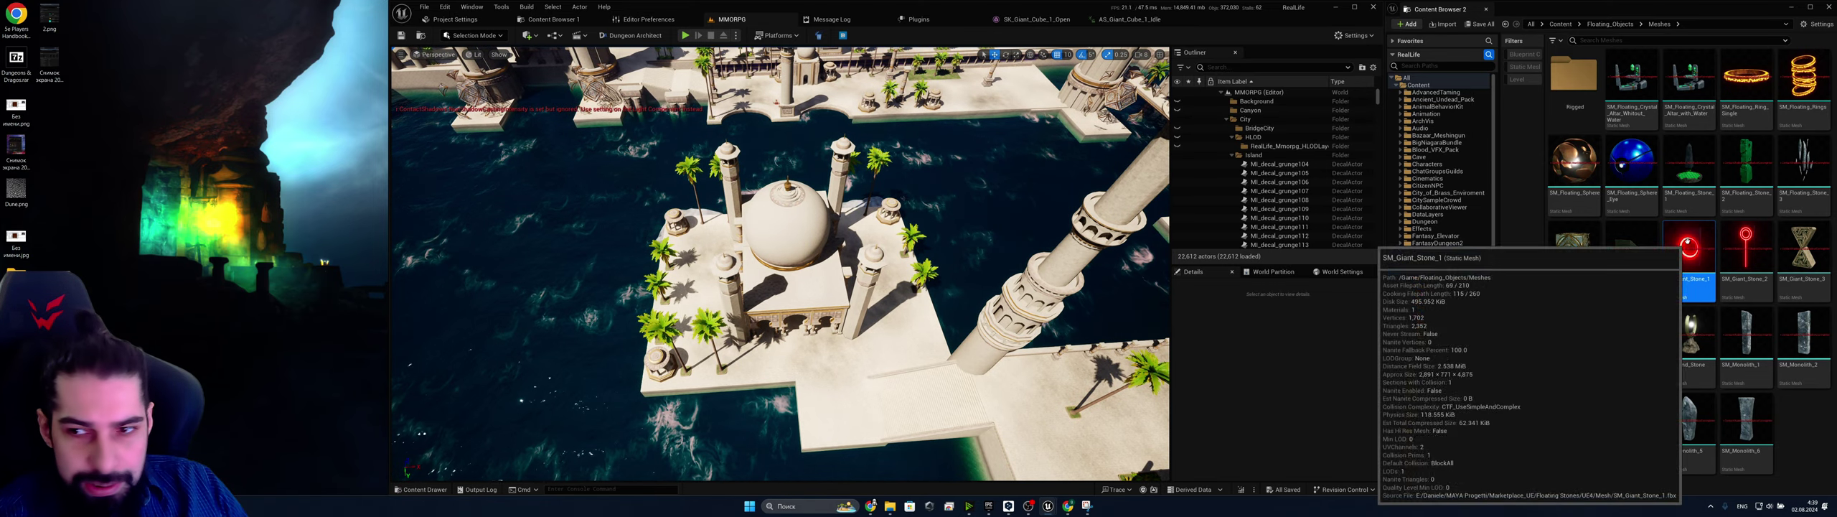
Place the SM_Giant_Stone_1 mesh behind the domed building on the island and check its placement from several sides
{"action": "left_click_drag", "start_coordinate": [1689, 247], "coordinate": [890, 210]}
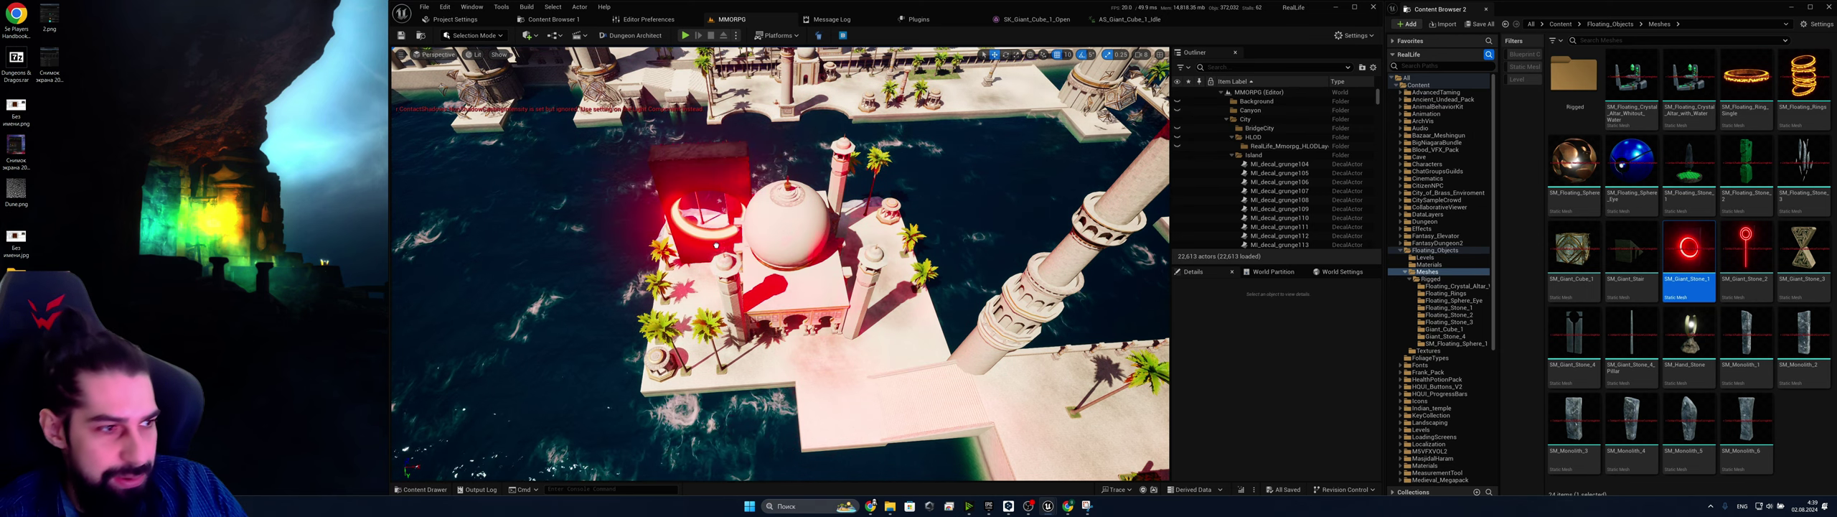
{"action": "left_click_drag", "start_coordinate": [717, 225], "coordinate": [717, 225]}
{"action": "right_click_drag", "start_coordinate": [717, 225], "coordinate": [839, 211]}
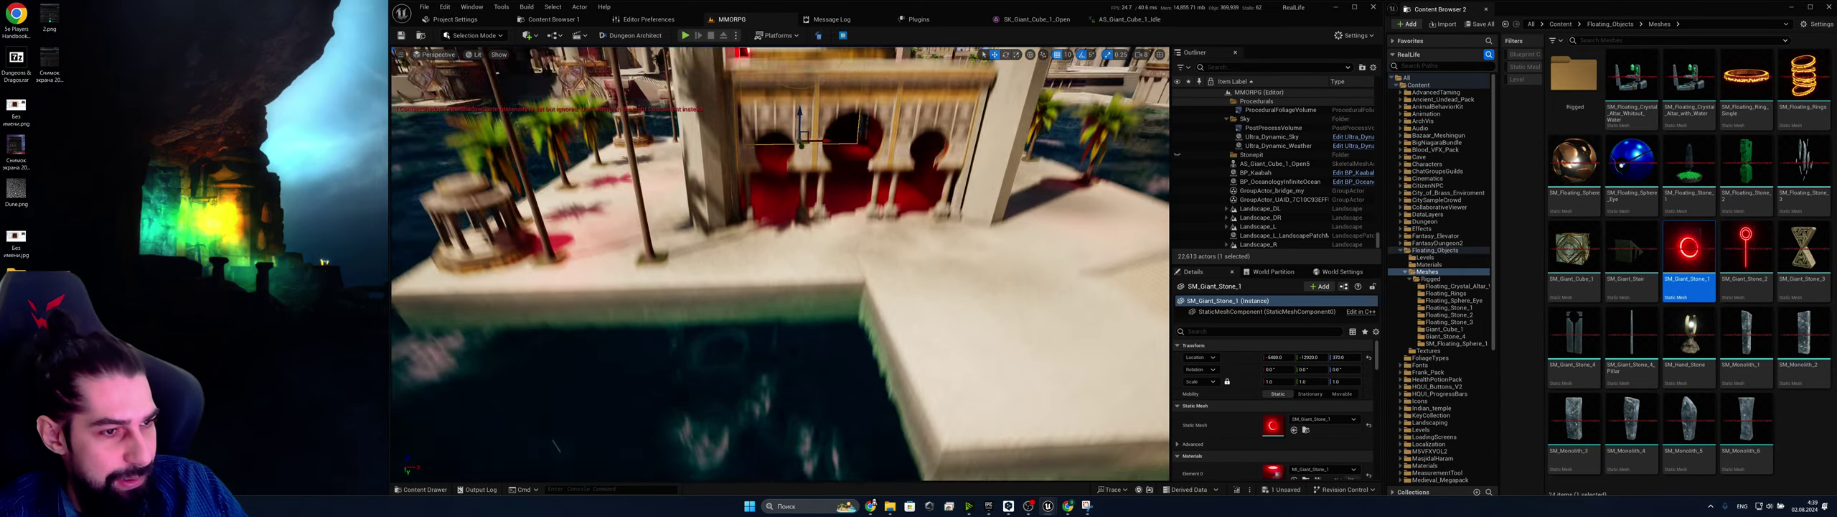
{"action": "key", "text": "s"}
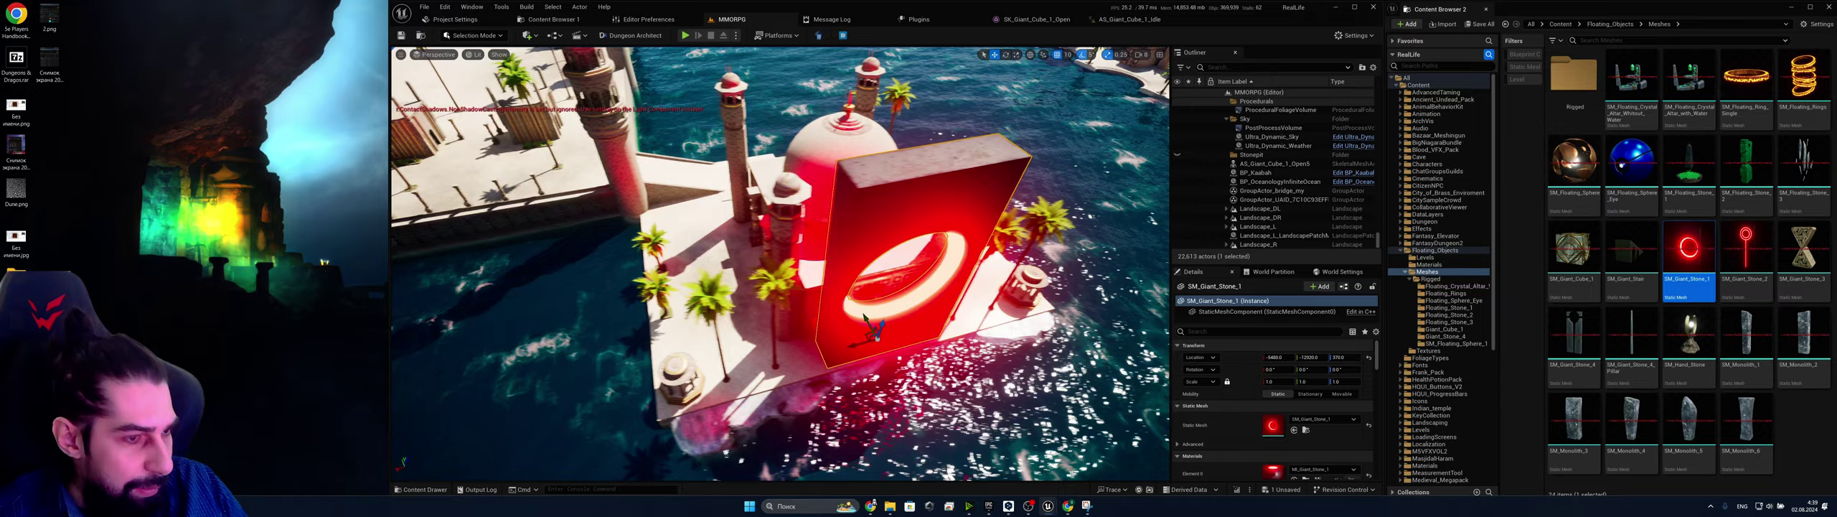
{"action": "mouse_move", "coordinate": [872, 437]}
{"action": "right_mouse_down"}
{"action": "mouse_move", "coordinate": [844, 453]}
{"action": "mouse_move", "coordinate": [872, 438]}
{"action": "right_mouse_up"}
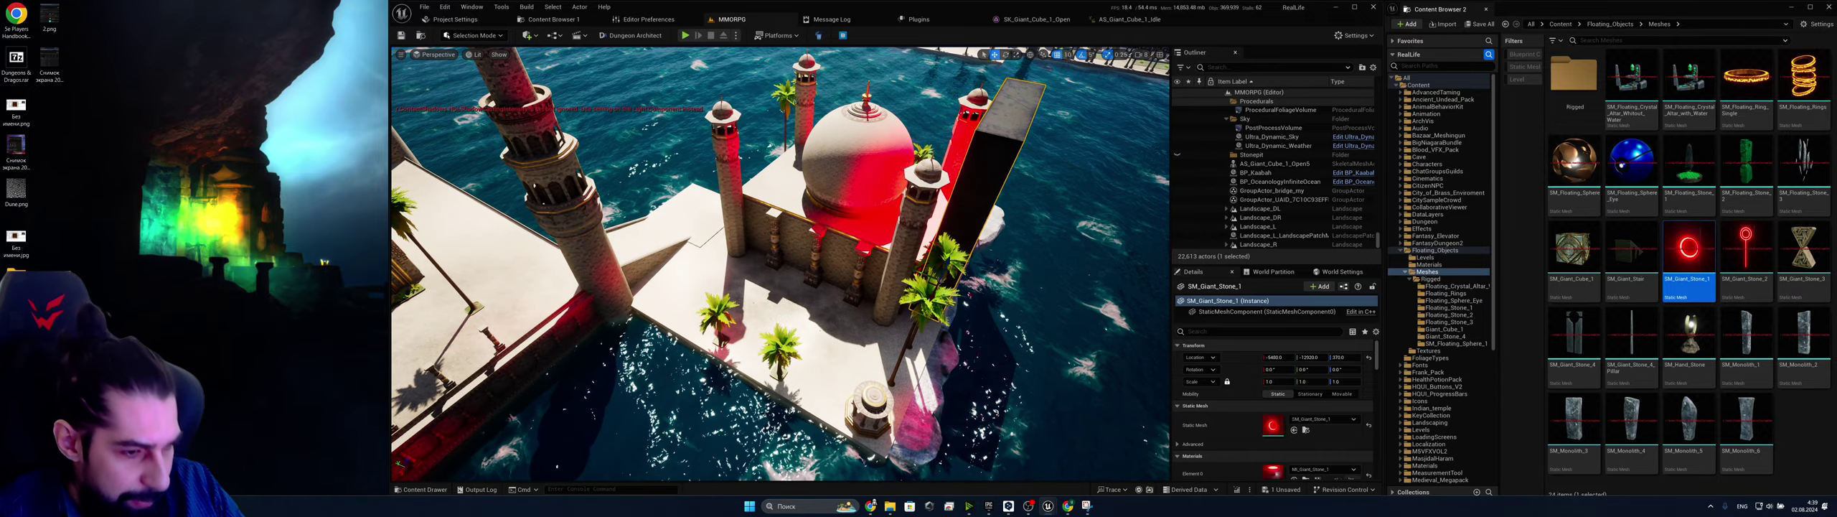
Delete the small corner pavilion and the two palm trees on the platform in front of the domed building
{"action": "left_click", "coordinate": [871, 431]}
{"action": "left_click", "coordinate": [775, 372], "text": "ctrl"}
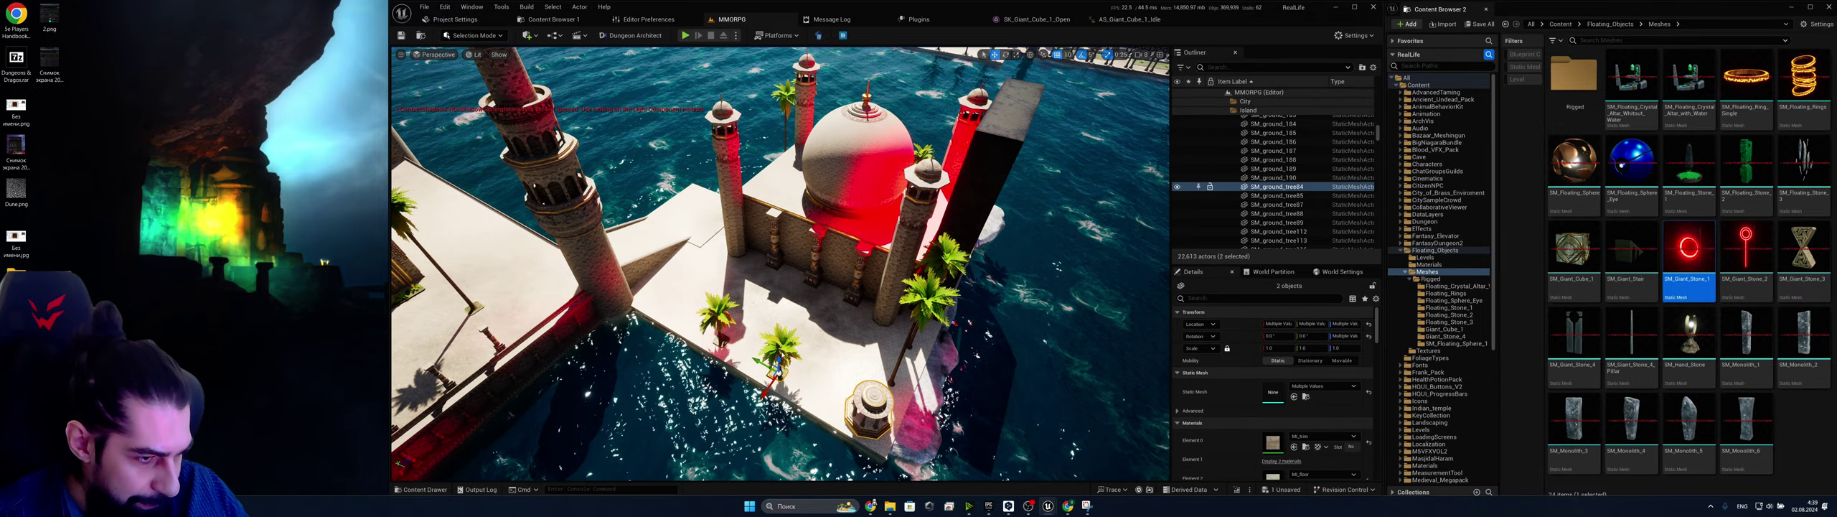
{"action": "left_click", "coordinate": [718, 327], "text": "ctrl"}
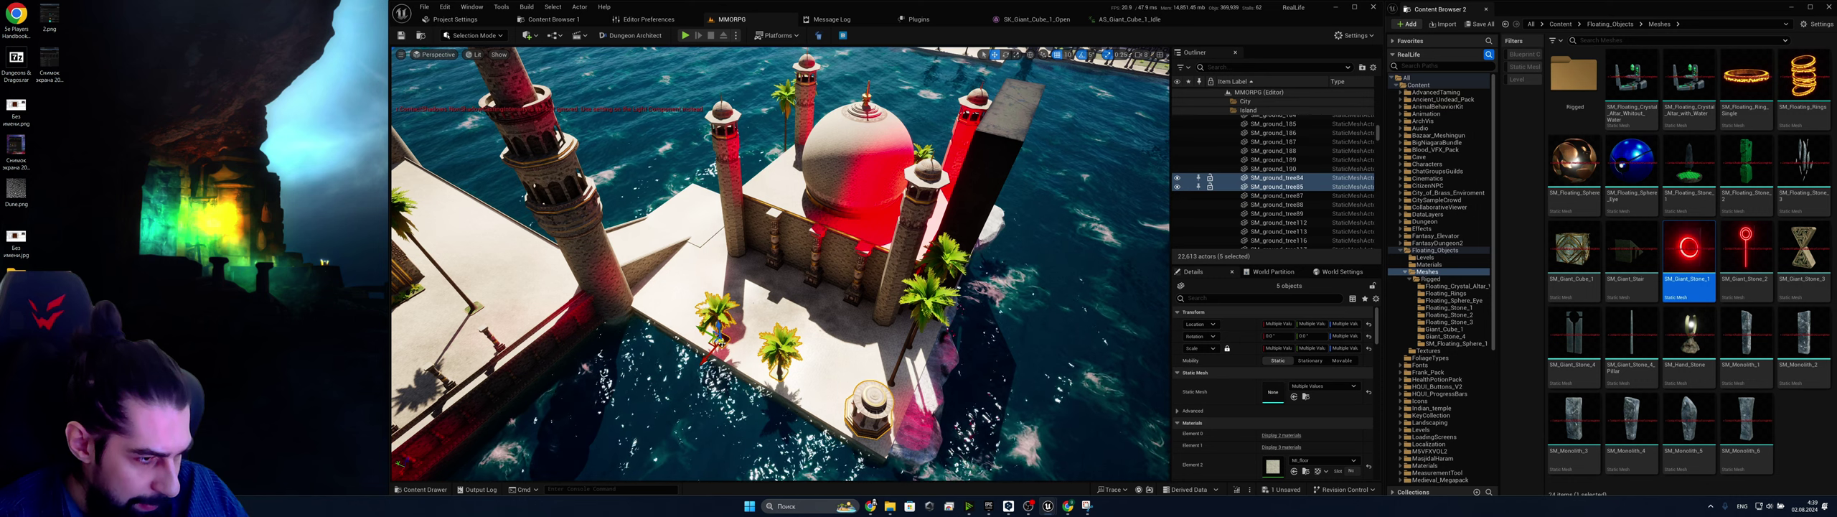
{"action": "key", "text": "Delete"}
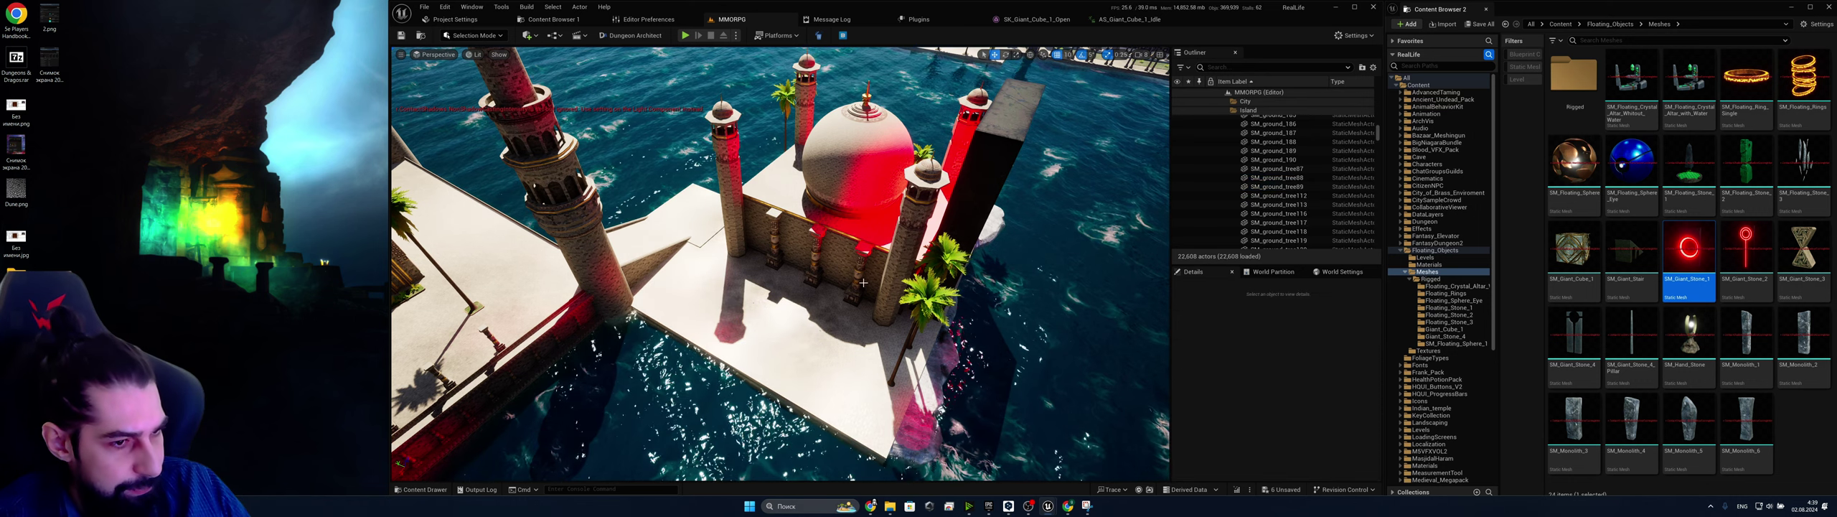
Select the domed building's front columns, facade pieces and corner towers together and move them outward to the edge of the platform
{"action": "left_click", "coordinate": [856, 264]}
{"action": "left_click", "coordinate": [816, 254], "text": "ctrl"}
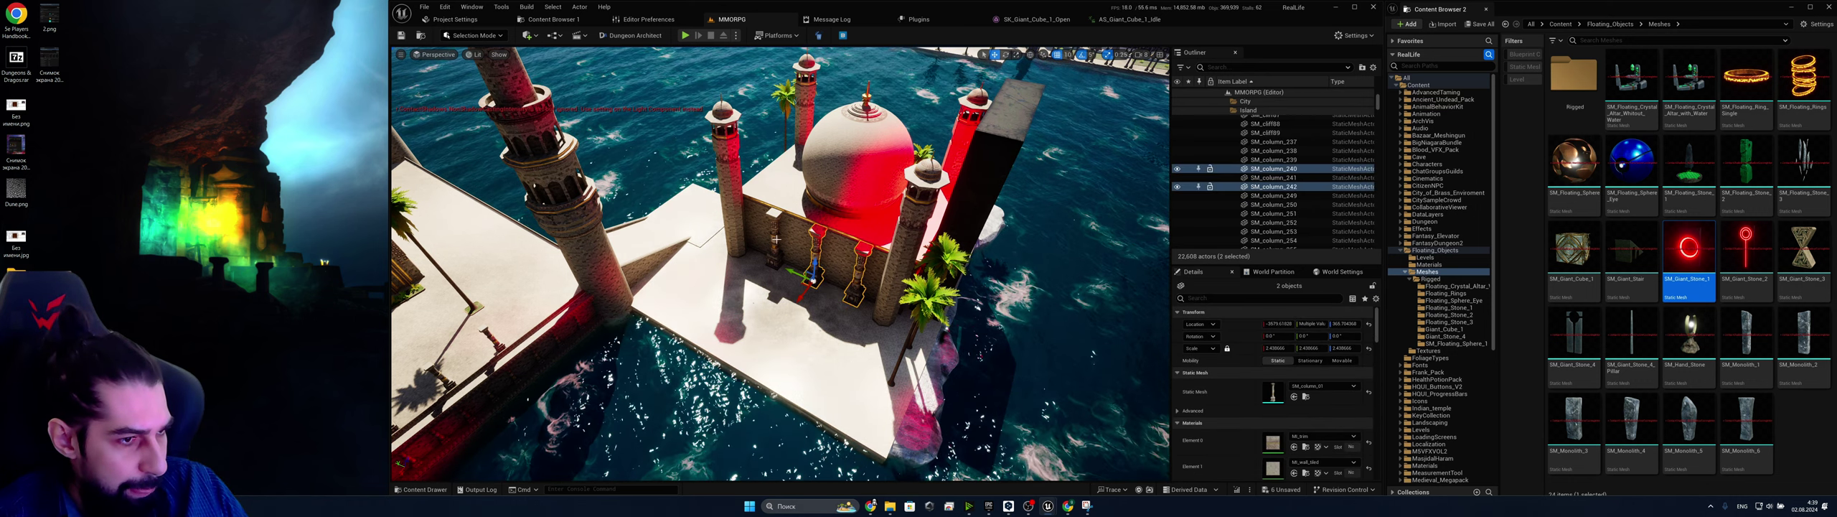
{"action": "left_click", "coordinate": [775, 233], "text": "ctrl"}
{"action": "left_click", "coordinate": [733, 205], "text": "ctrl"}
{"action": "left_click", "coordinate": [858, 262], "text": "ctrl"}
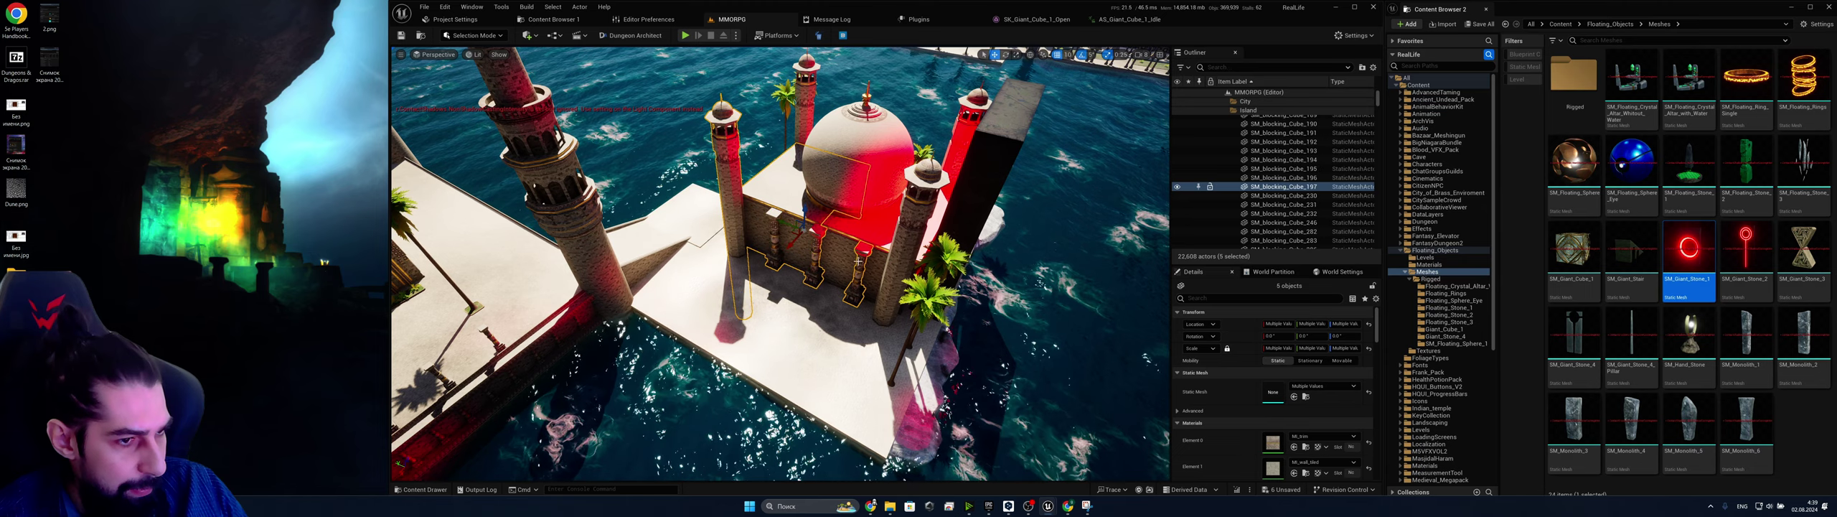
{"action": "left_click", "coordinate": [889, 278], "text": "ctrl"}
{"action": "left_click", "coordinate": [877, 237], "text": "ctrl"}
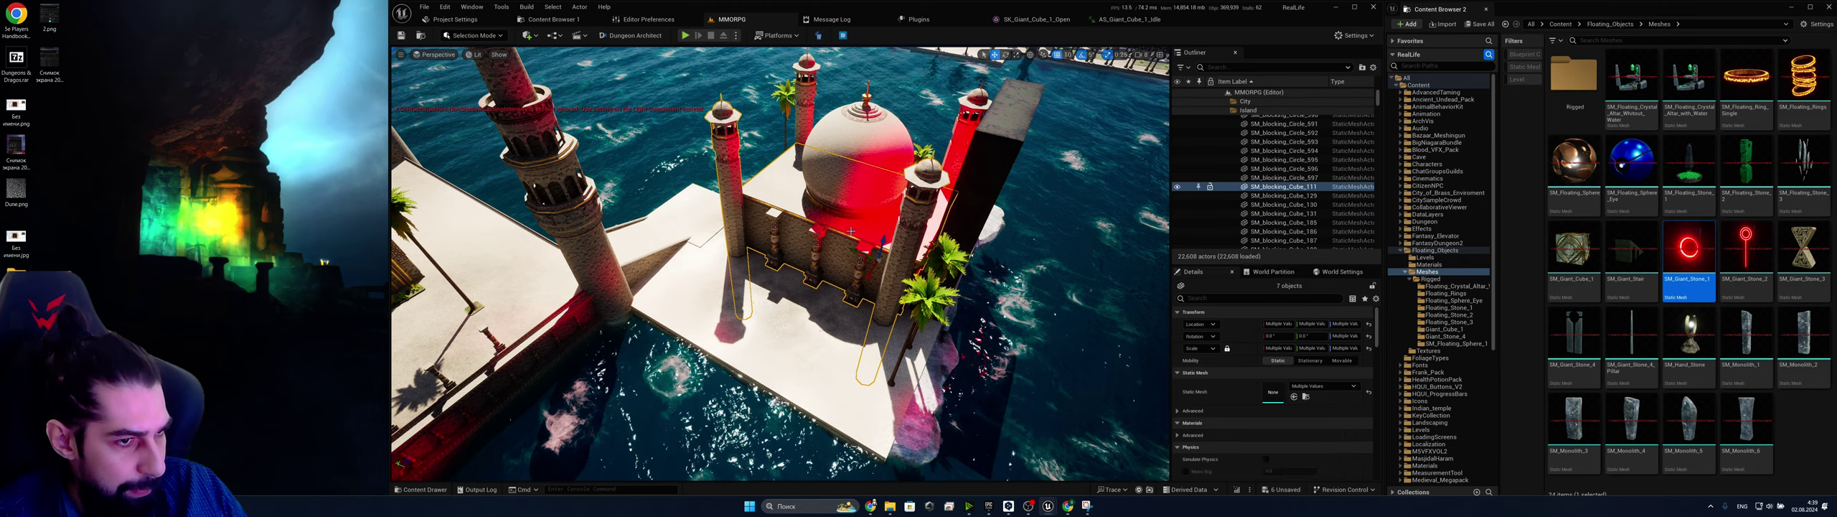
{"action": "left_click", "coordinate": [871, 149], "text": "ctrl"}
{"action": "right_click_drag", "start_coordinate": [870, 148], "coordinate": [1019, 147]}
{"action": "left_click", "coordinate": [762, 287], "text": "ctrl"}
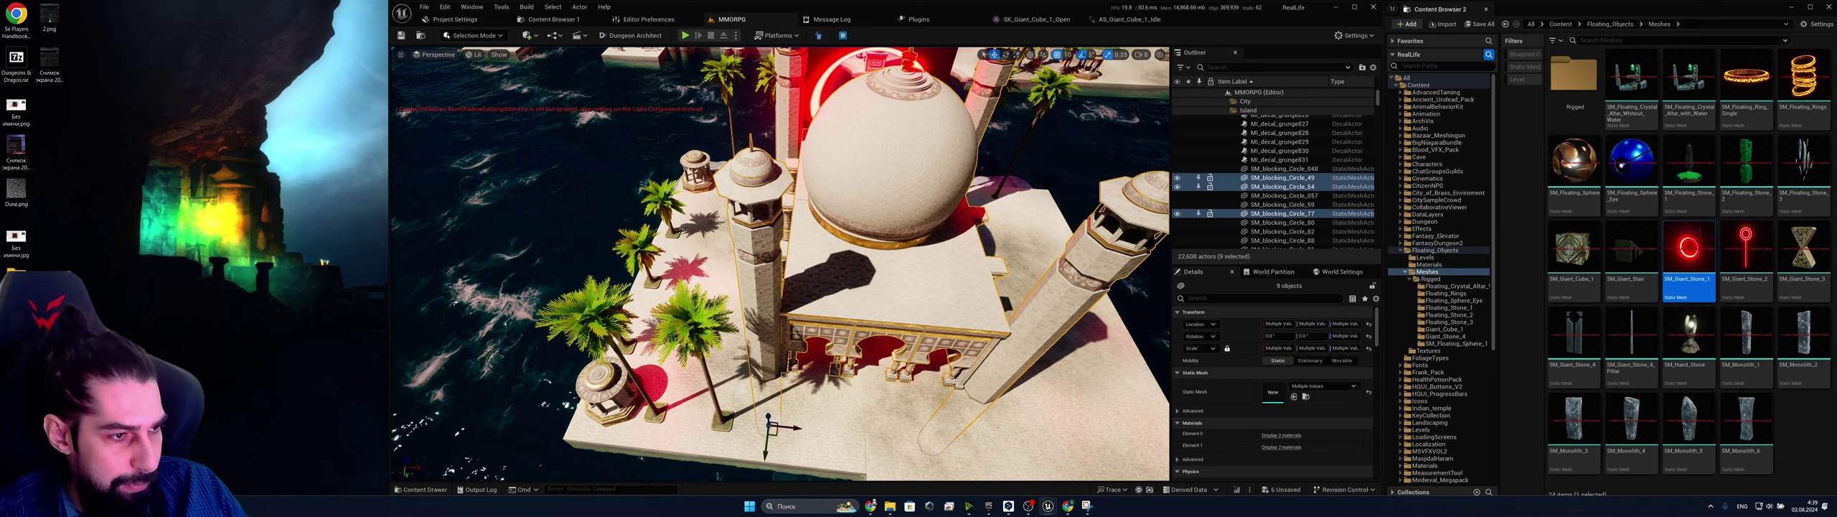
{"action": "right_click_drag", "start_coordinate": [762, 287], "coordinate": [879, 282]}
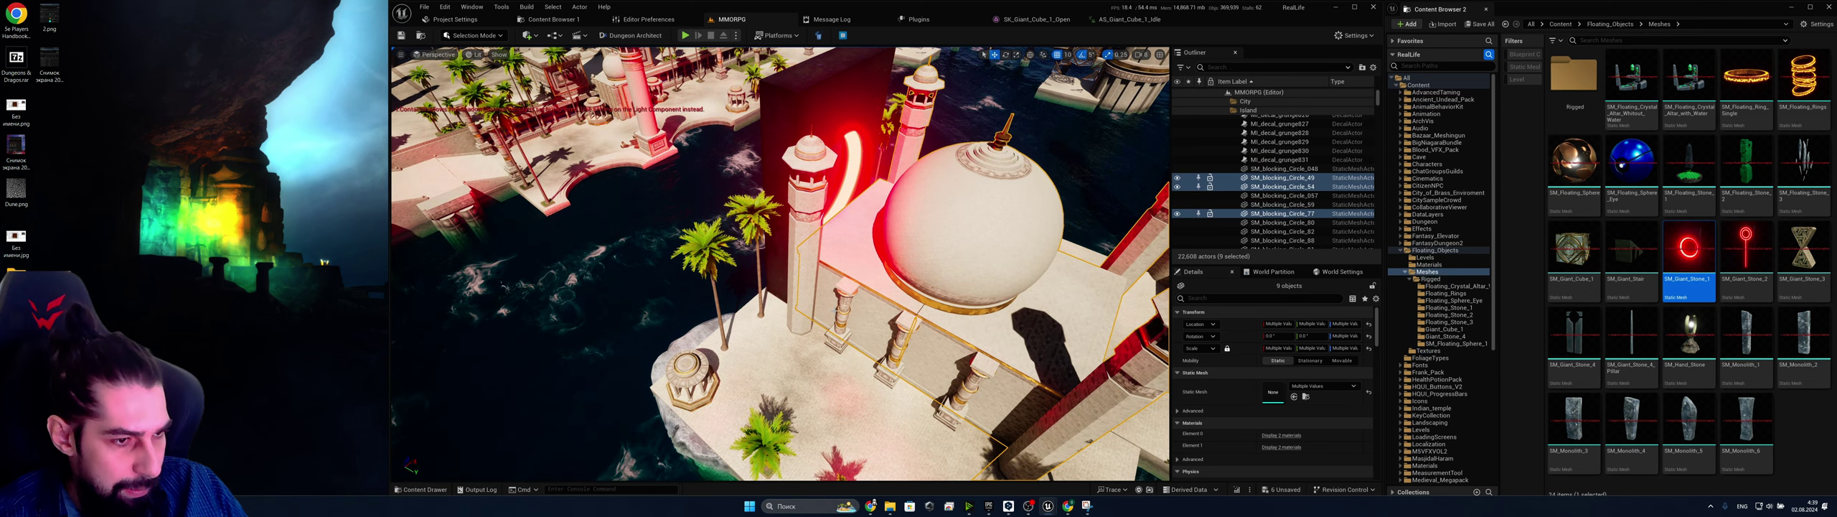
{"action": "left_click", "coordinate": [843, 323], "text": "ctrl"}
{"action": "left_click", "coordinate": [903, 346], "text": "ctrl"}
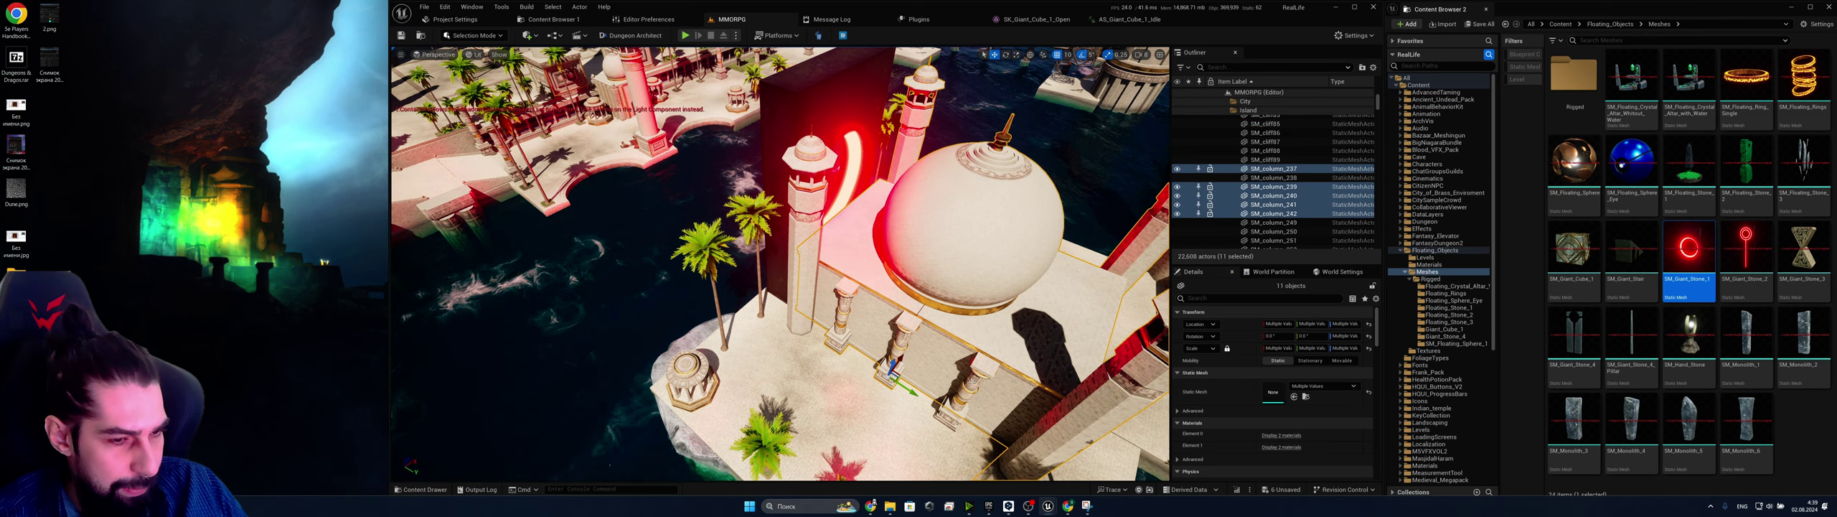
{"action": "left_click", "coordinate": [971, 386], "text": "ctrl"}
{"action": "left_click", "coordinate": [811, 298], "text": "ctrl"}
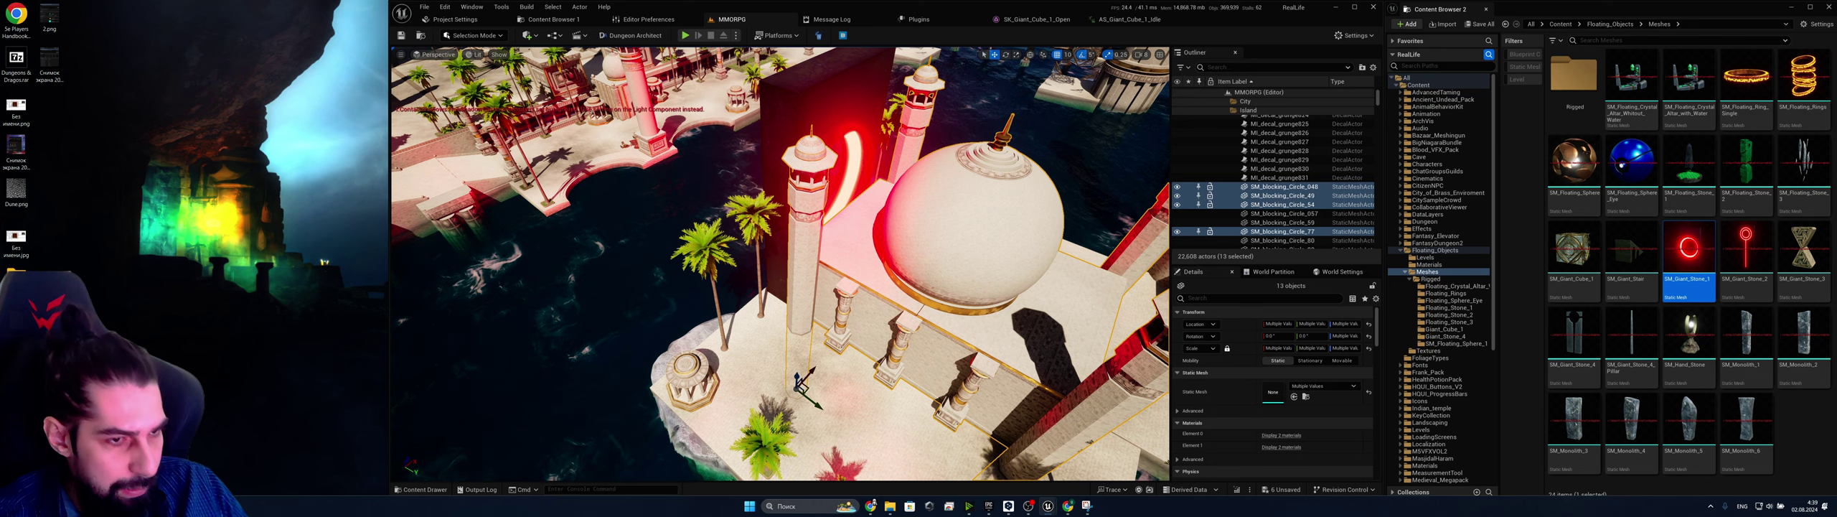
{"action": "right_click_drag", "start_coordinate": [811, 298], "coordinate": [740, 305]}
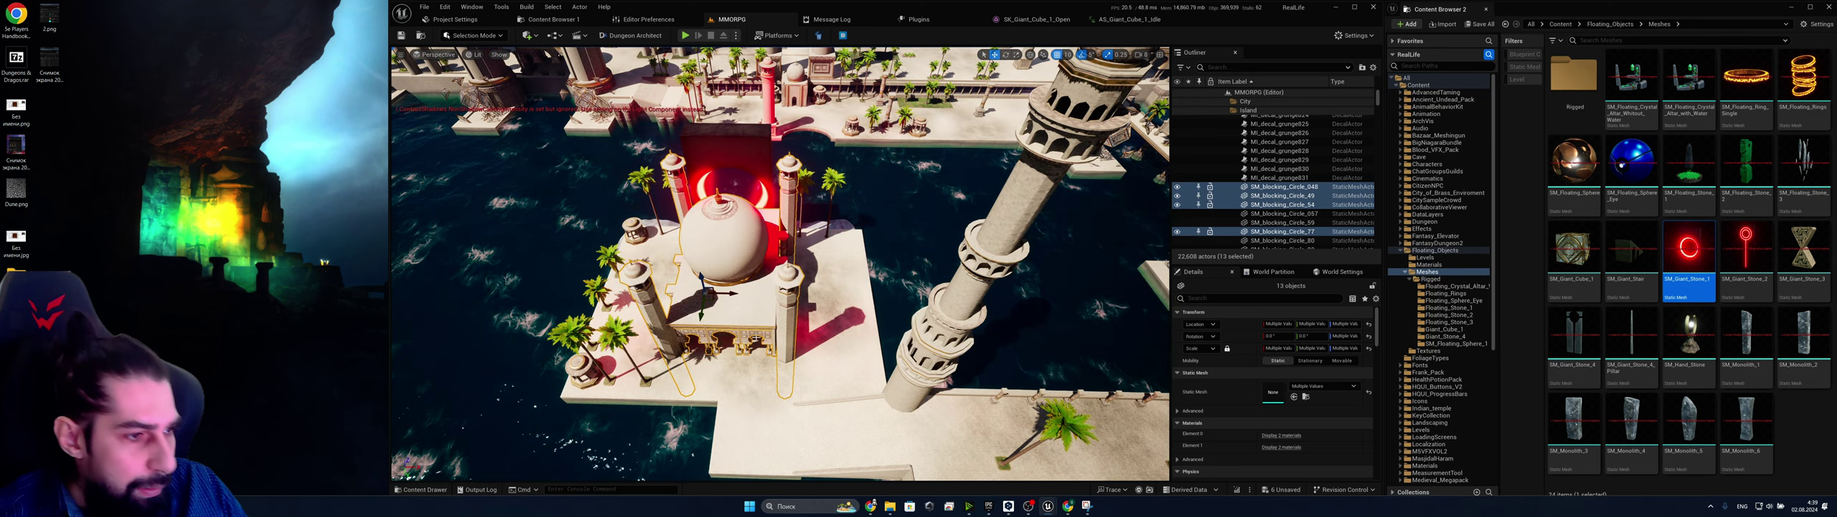
{"action": "left_click_drag", "start_coordinate": [735, 292], "coordinate": [764, 300]}
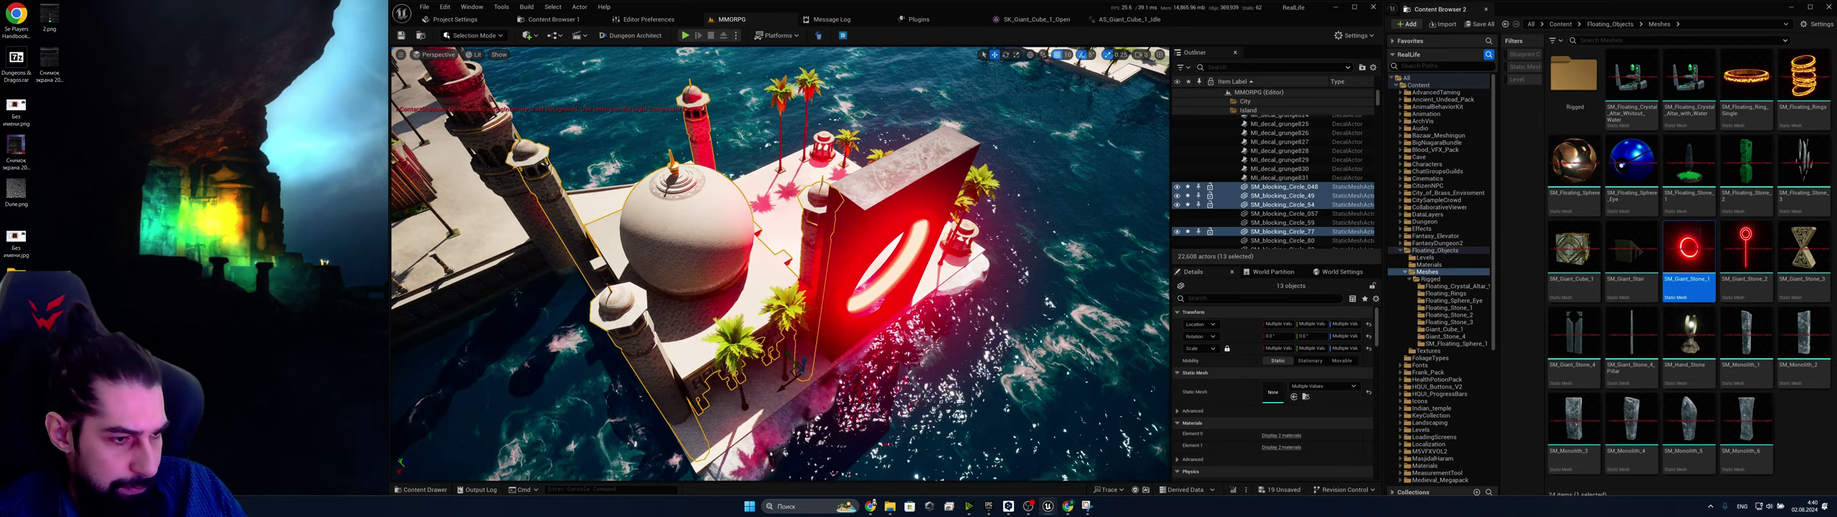
Examine the moved facade and corner towers from above and close up along the waterline
{"action": "right_click_drag", "start_coordinate": [780, 263], "coordinate": [624, 222]}
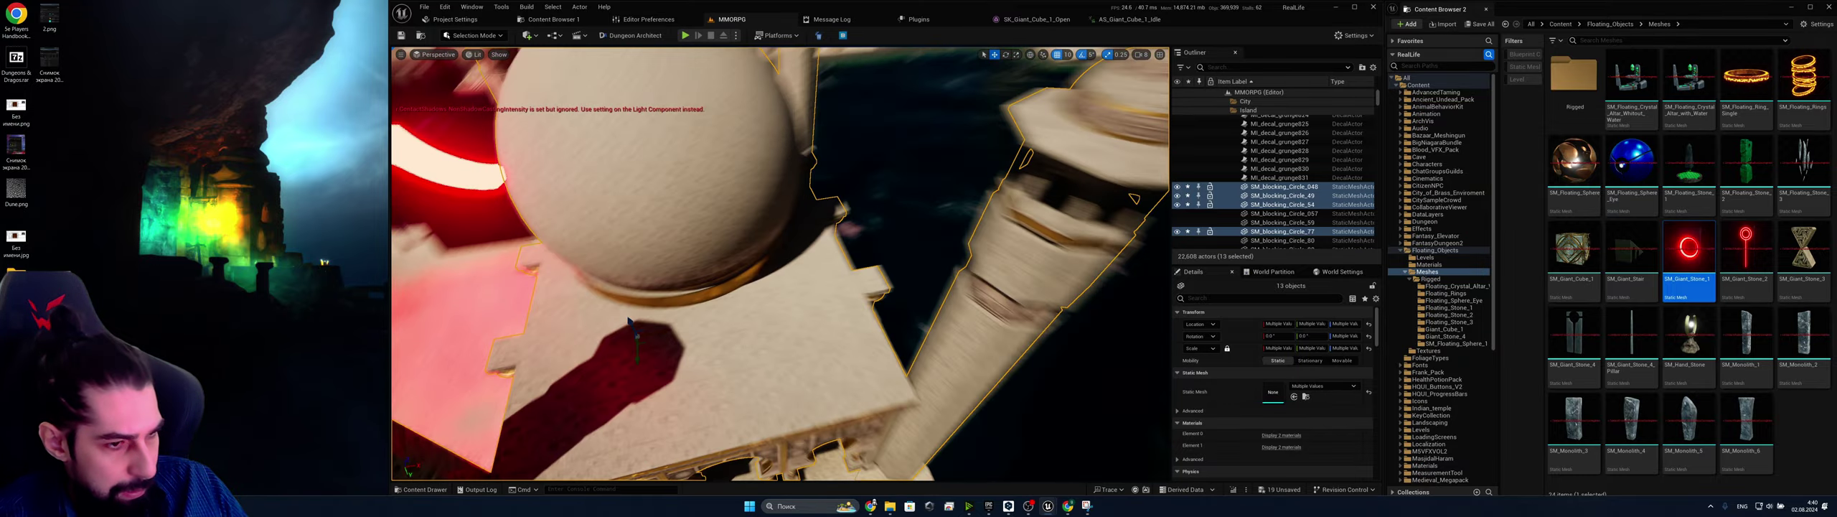
{"action": "right_click_drag", "start_coordinate": [780, 264], "coordinate": [674, 248]}
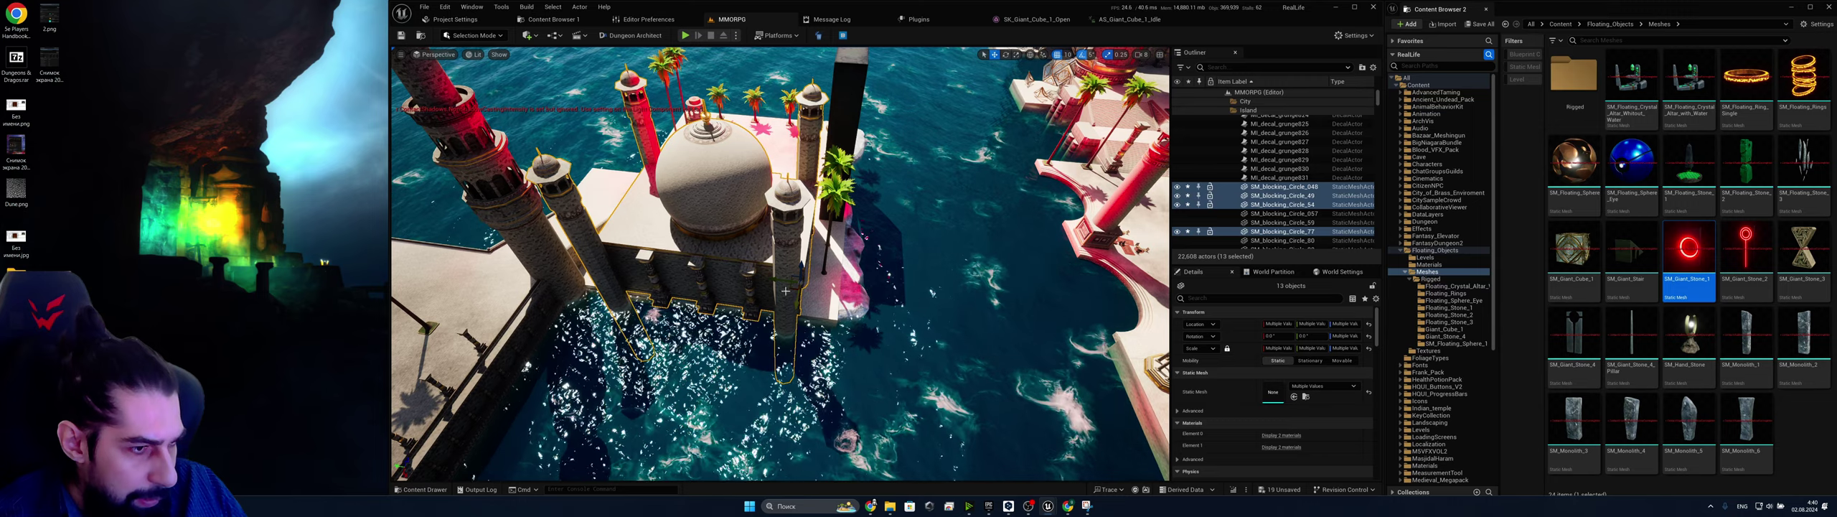
{"action": "right_click_drag", "start_coordinate": [804, 287], "coordinate": [625, 294]}
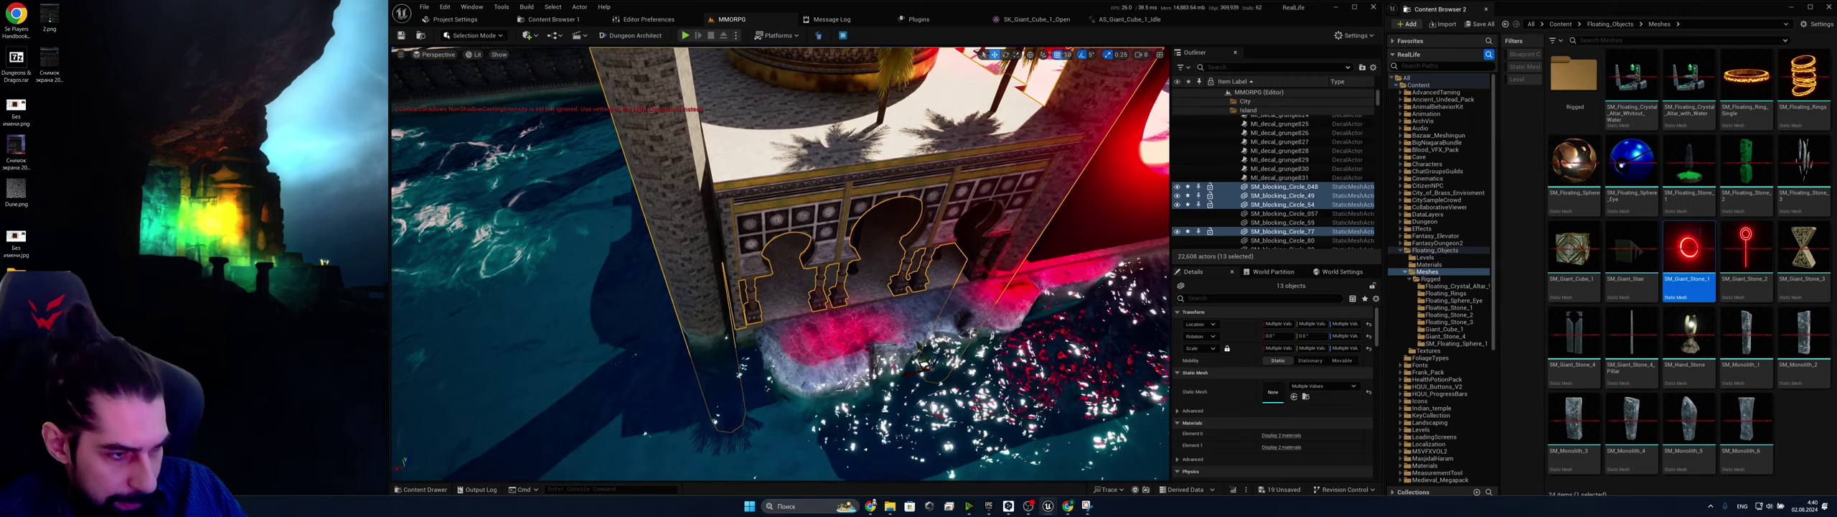
{"action": "right_click_drag", "start_coordinate": [894, 308], "coordinate": [896, 305]}
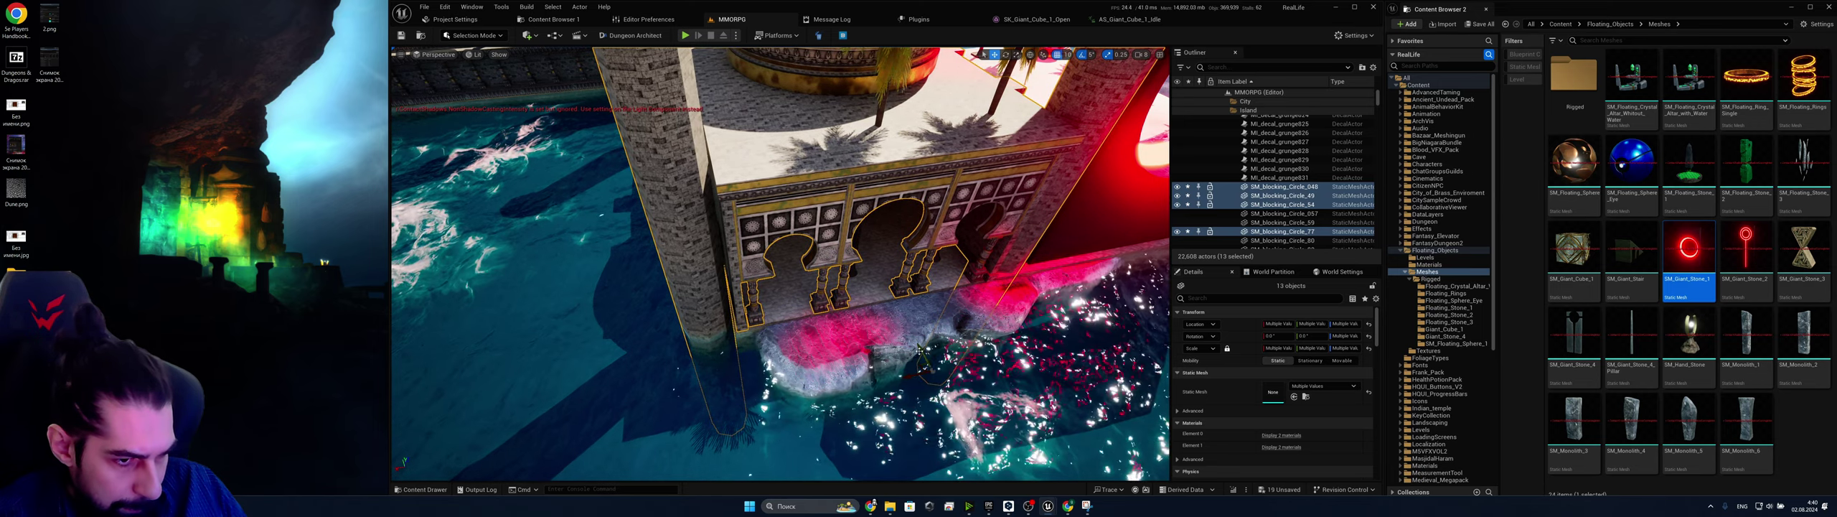
{"action": "right_click_drag", "start_coordinate": [751, 291], "coordinate": [858, 296]}
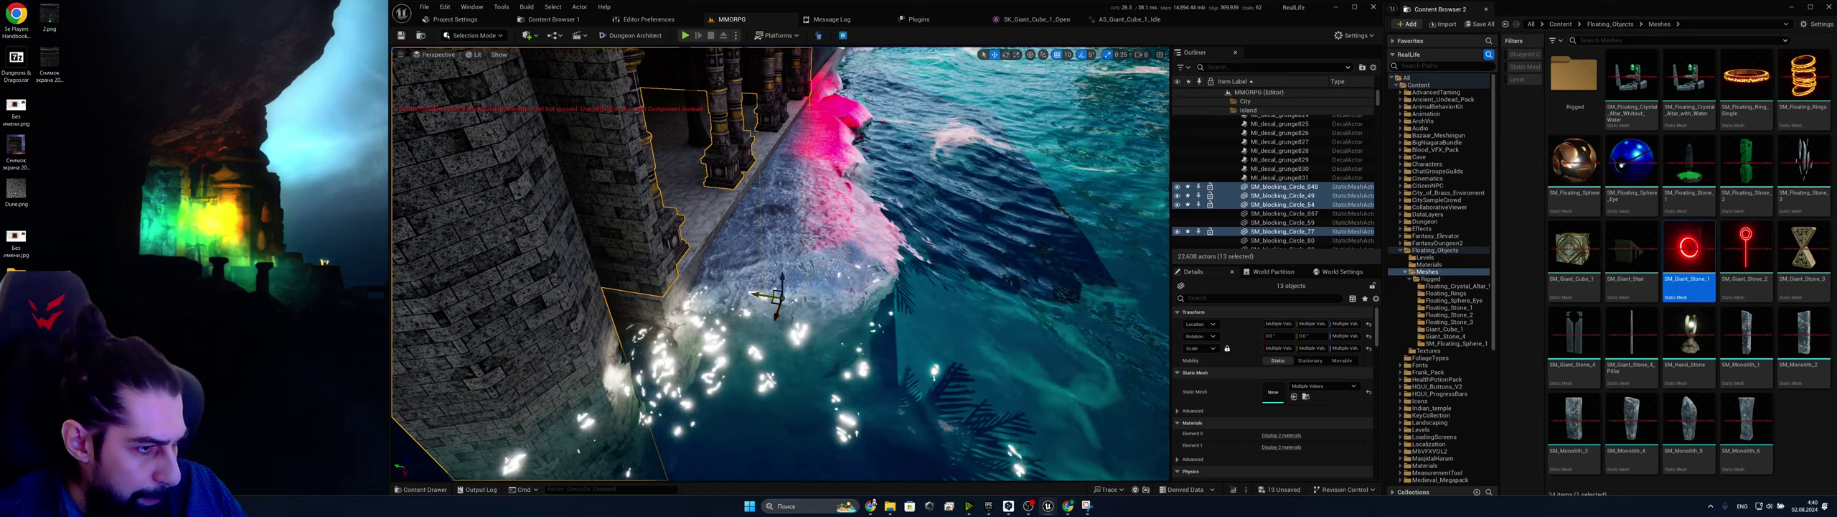
Duplicate the three columns on the moved outer wall and place the copies below them in the water
{"action": "right_click_drag", "start_coordinate": [782, 287], "coordinate": [642, 319]}
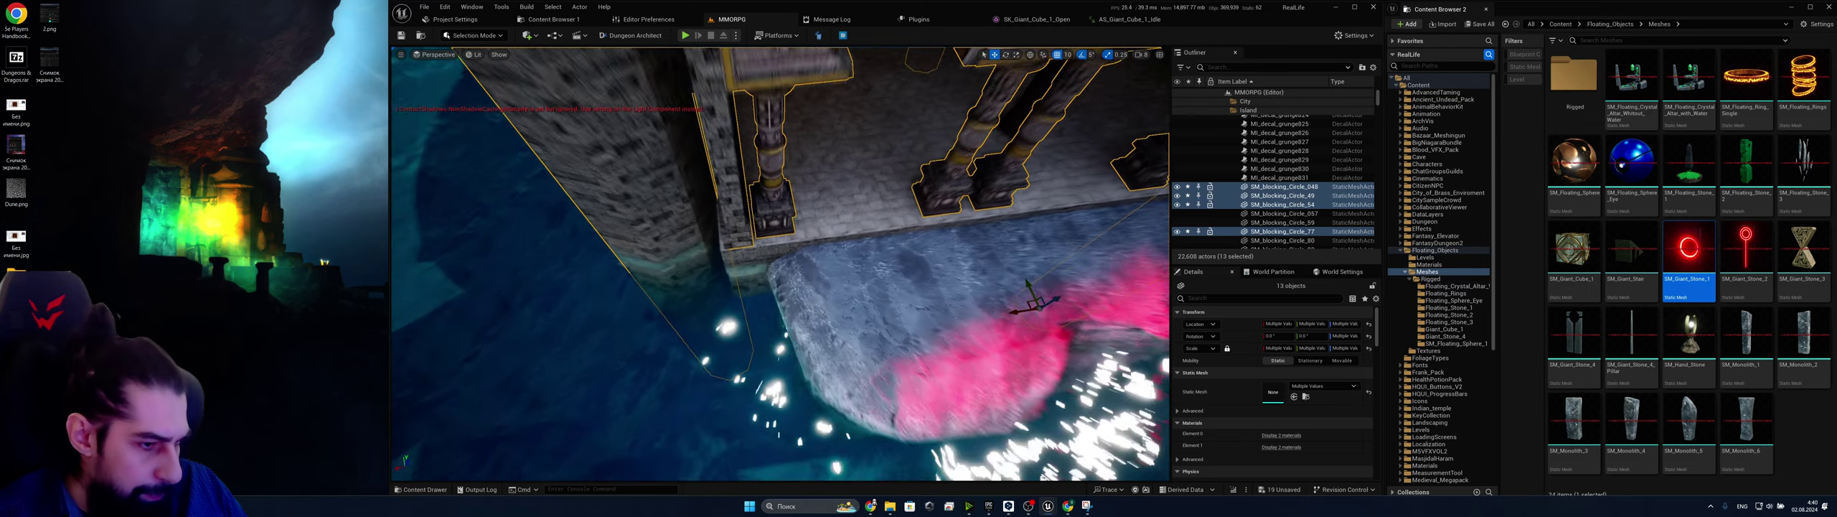
{"action": "right_click_drag", "start_coordinate": [971, 300], "coordinate": [971, 300]}
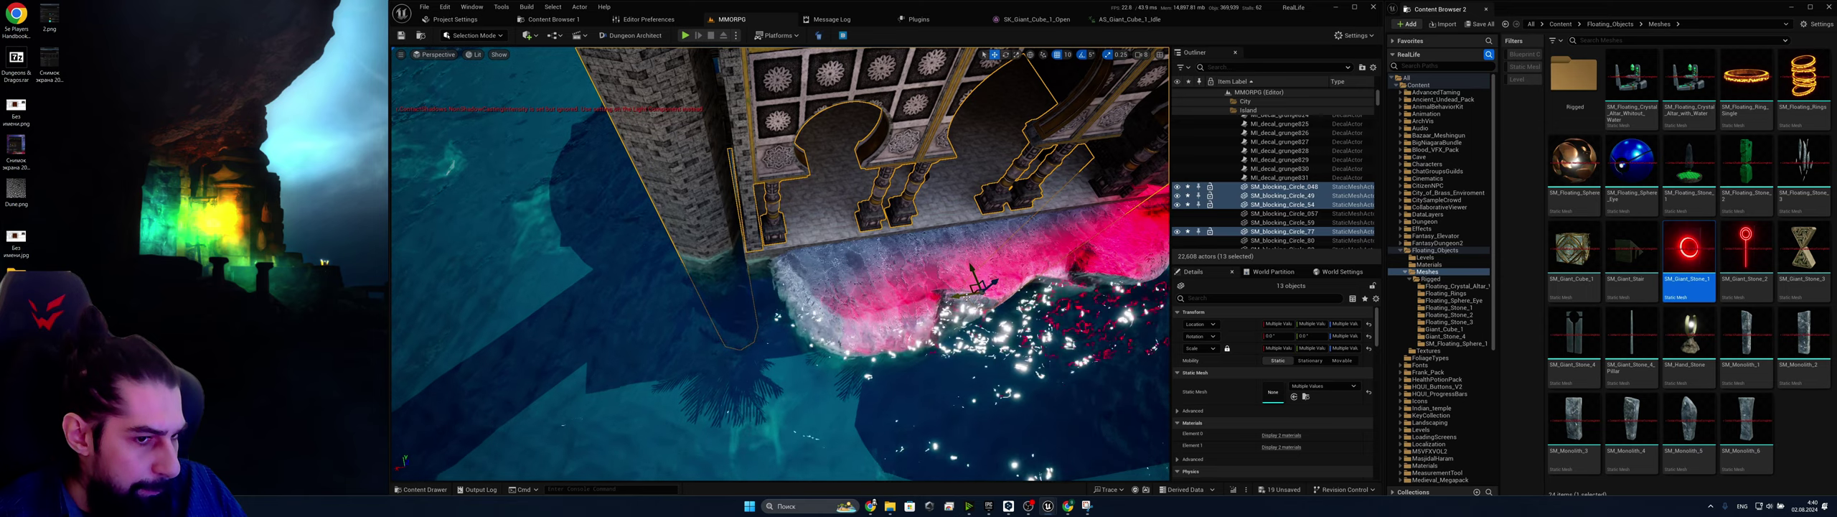
{"action": "right_click_drag", "start_coordinate": [895, 245], "coordinate": [807, 74]}
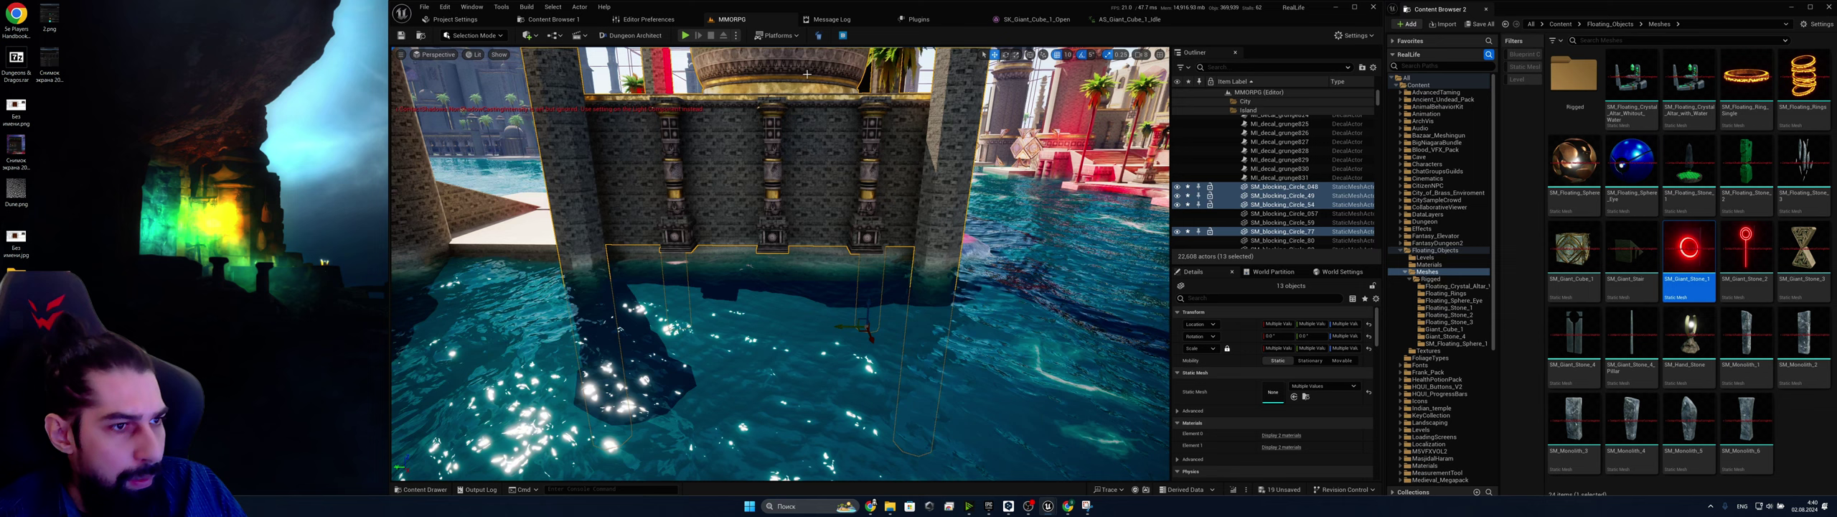
{"action": "left_click", "coordinate": [870, 208]}
{"action": "left_click", "coordinate": [772, 202], "text": "ctrl"}
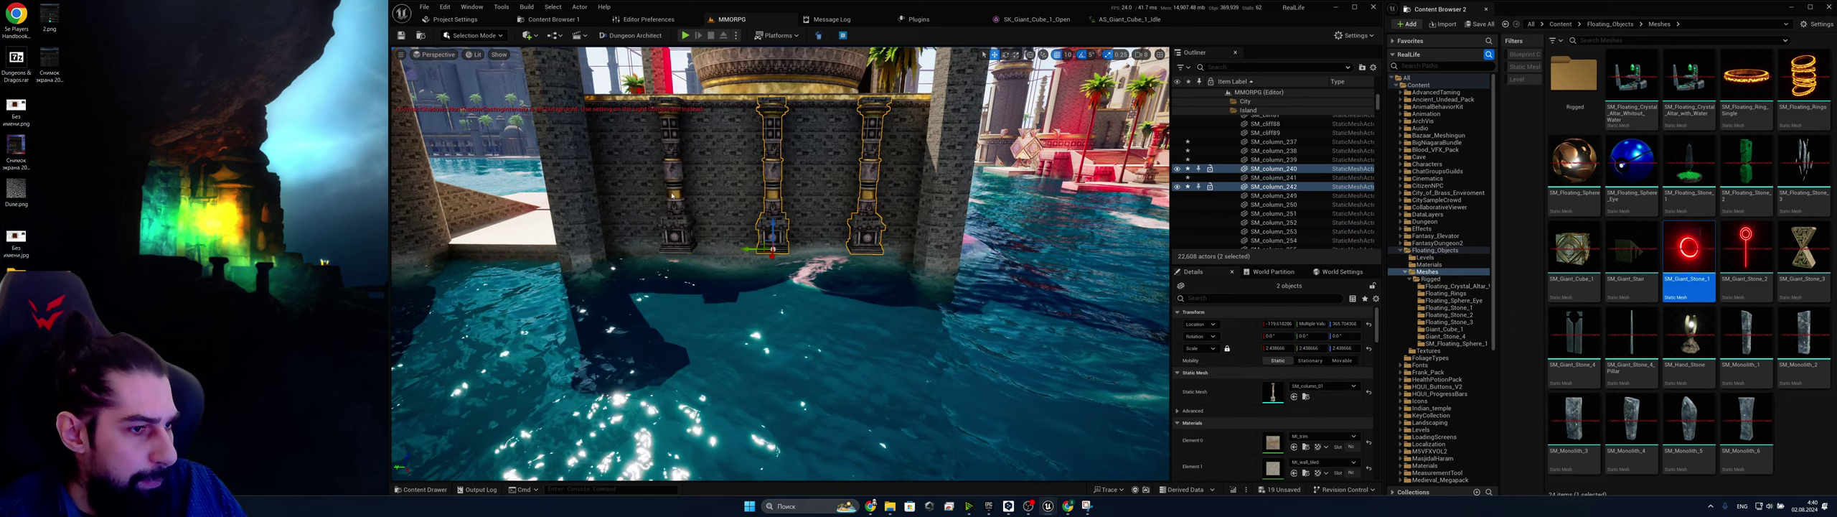
{"action": "left_click", "coordinate": [672, 194], "text": "ctrl"}
{"action": "left_click_drag", "start_coordinate": [677, 223], "coordinate": [678, 330], "text": "alt"}
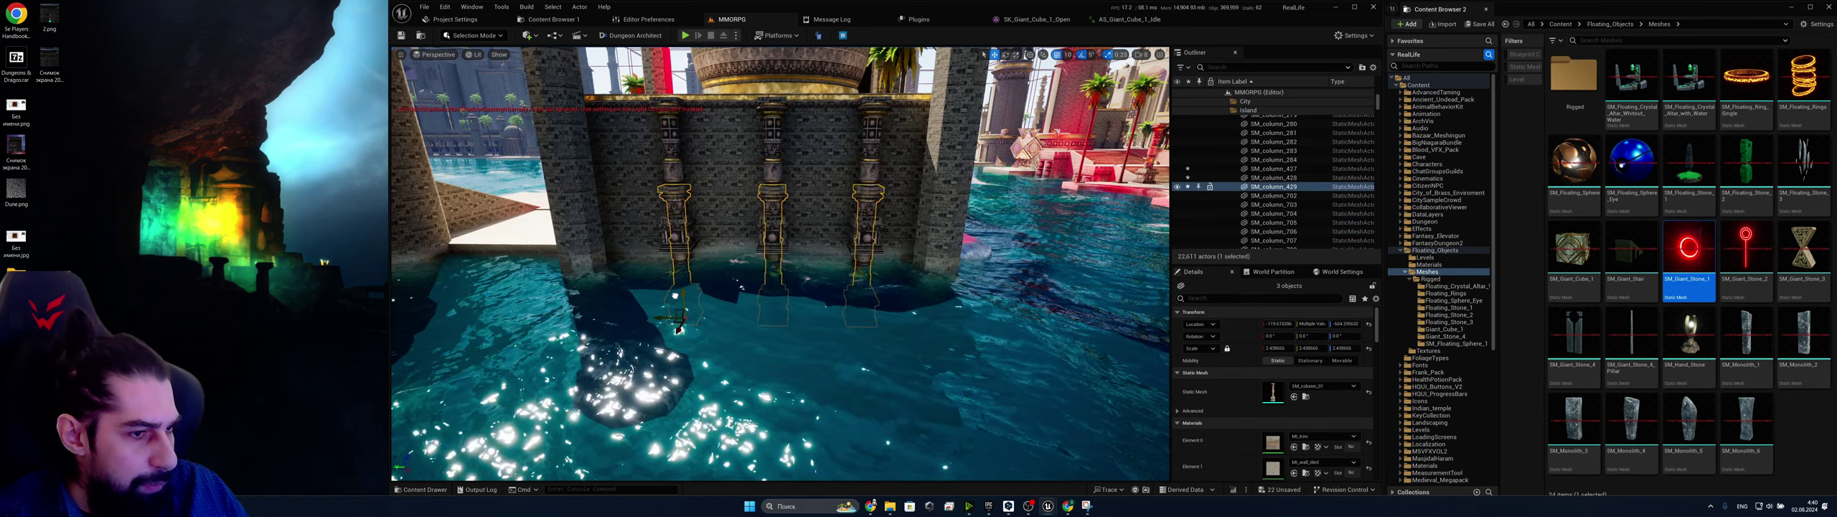
{"action": "key", "text": "w"}
{"action": "mouse_move", "coordinate": [678, 355]}
{"action": "right_mouse_down"}
{"action": "mouse_move", "coordinate": [653, 343]}
{"action": "mouse_move", "coordinate": [656, 361]}
{"action": "right_mouse_up"}
{"action": "mouse_move", "coordinate": [695, 442]}
{"action": "left_mouse_down", "text": "shift"}
{"action": "mouse_move", "coordinate": [695, 421]}
{"action": "mouse_move", "coordinate": [695, 438]}
{"action": "left_mouse_up", "text": "shift"}
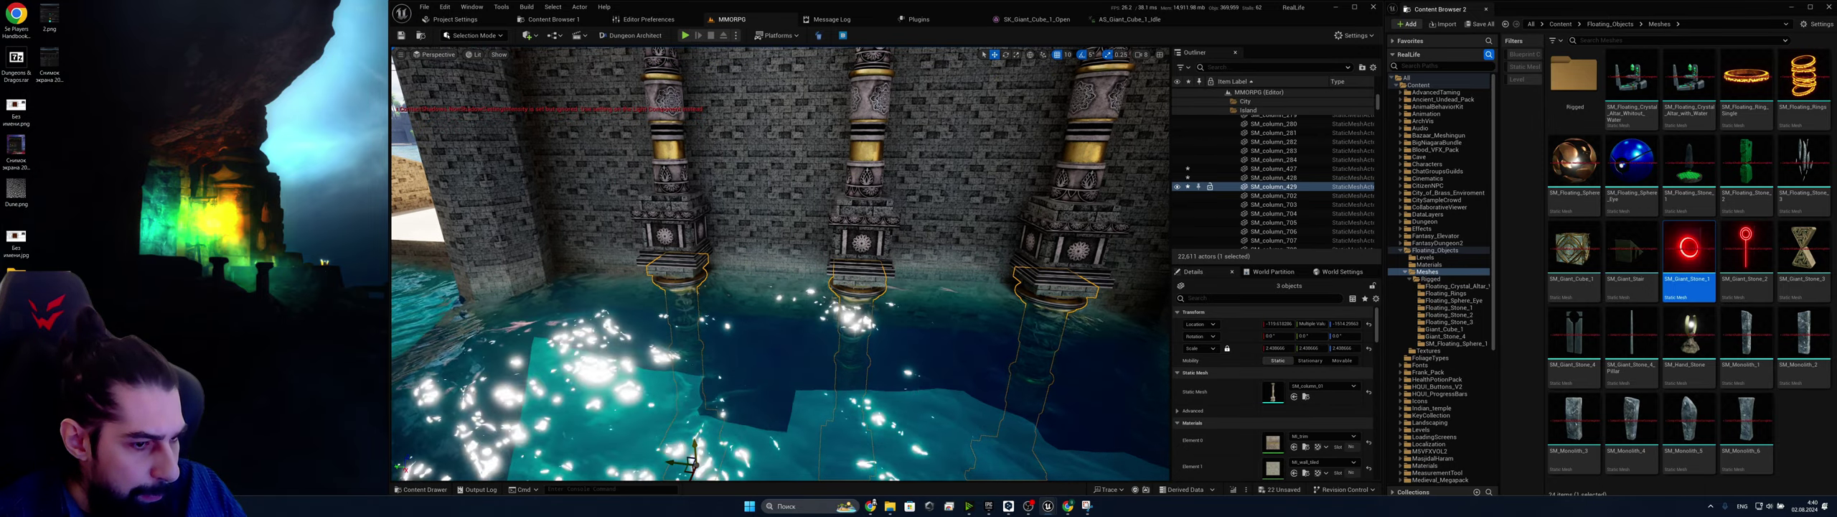
Rotate the three column copies upside down and move them beneath the original columns at the waterline
{"action": "scroll", "coordinate": [725, 426], "scroll_direction": "down", "scroll_amount": 4}
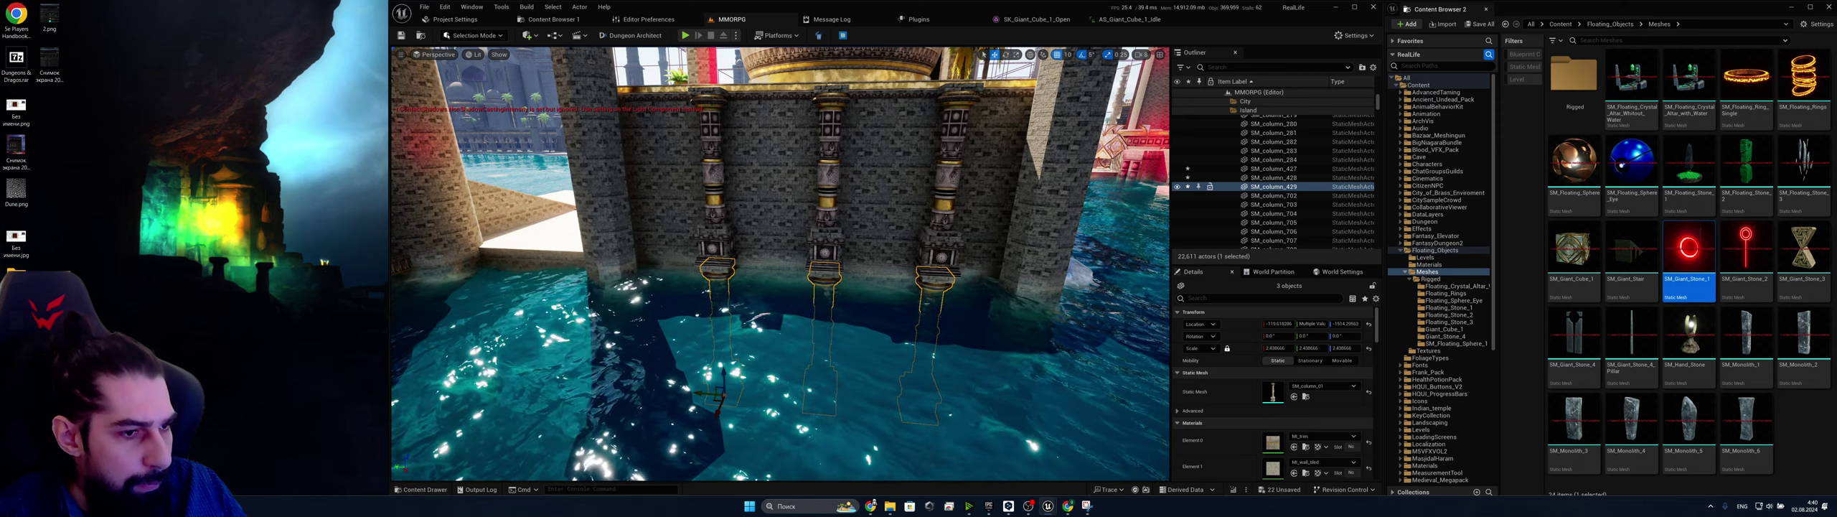
{"action": "key", "text": "w"}
{"action": "right_click_drag", "start_coordinate": [870, 387], "coordinate": [871, 388]}
{"action": "key", "text": "s"}
{"action": "key", "text": "s"}
{"action": "key", "text": "e"}
{"action": "left_click_drag", "start_coordinate": [687, 301], "coordinate": [676, 313]}
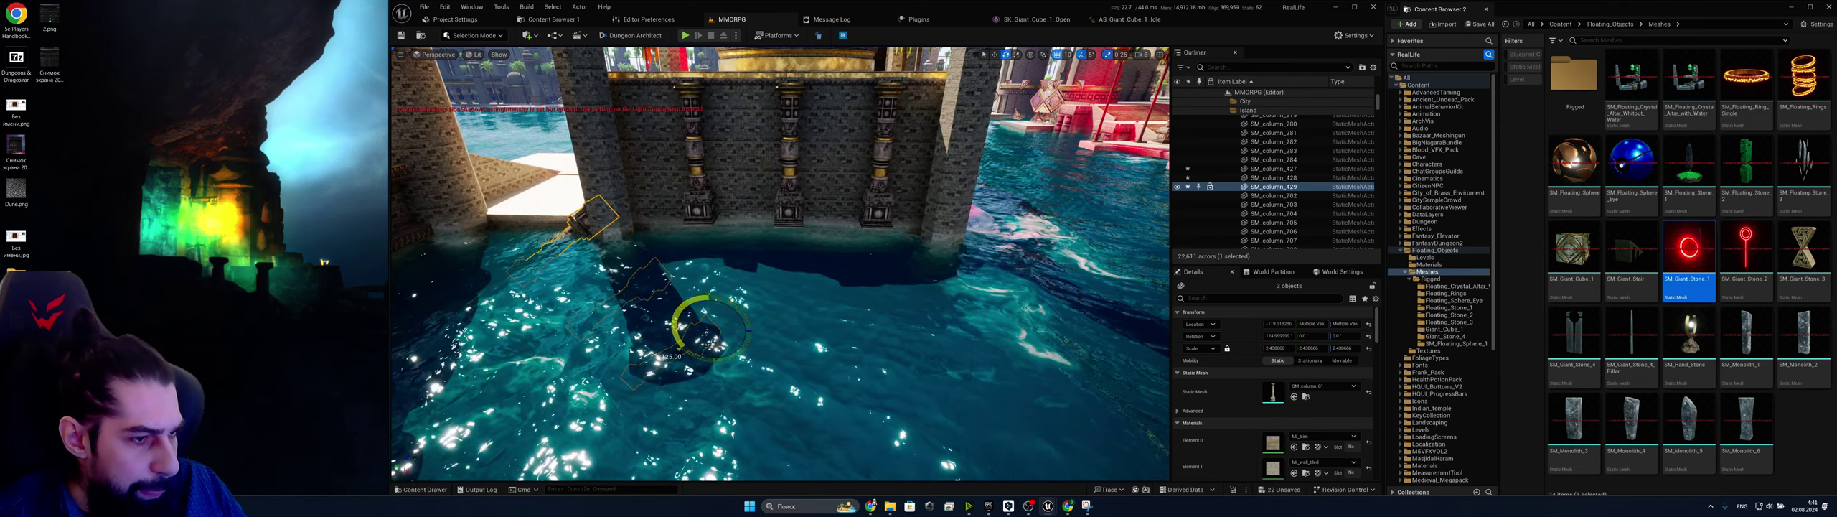
{"action": "left_click_drag", "start_coordinate": [715, 361], "coordinate": [812, 346]}
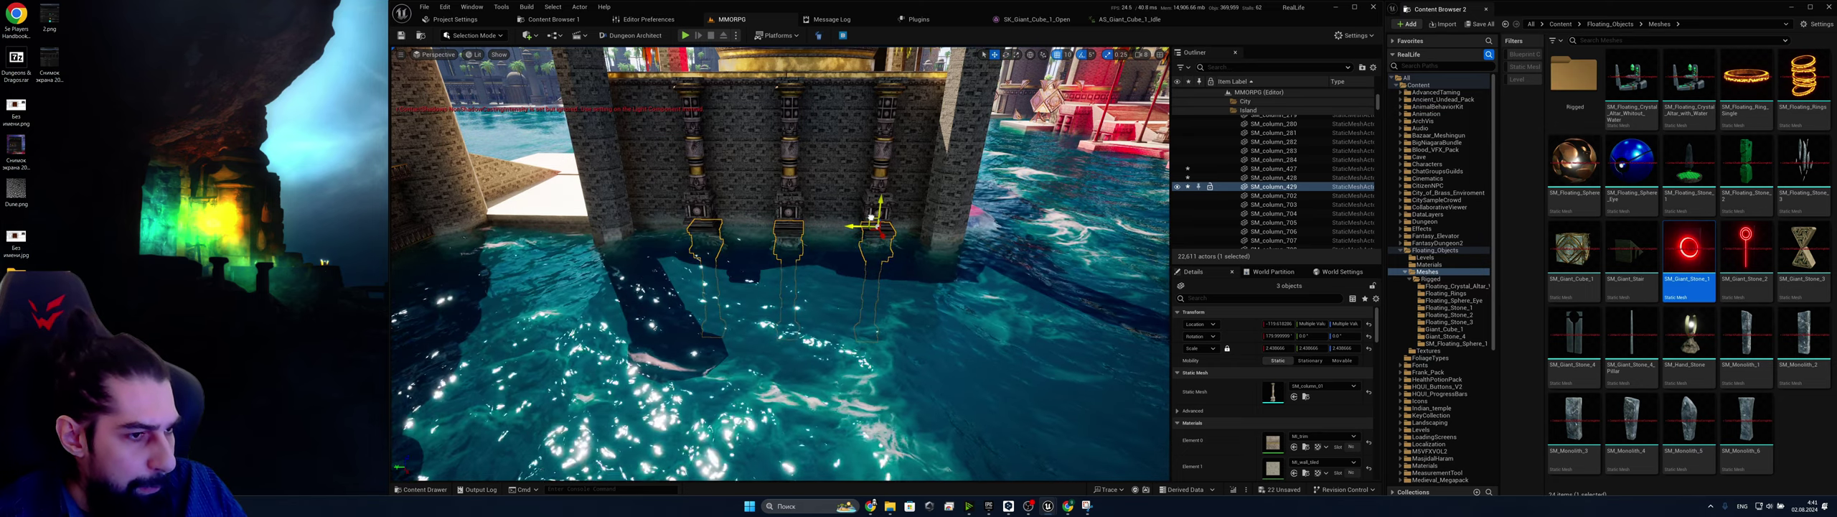
Fine-tune the flipped copies against the original column bases, nudging the end column's copy separately
{"action": "key", "text": "f"}
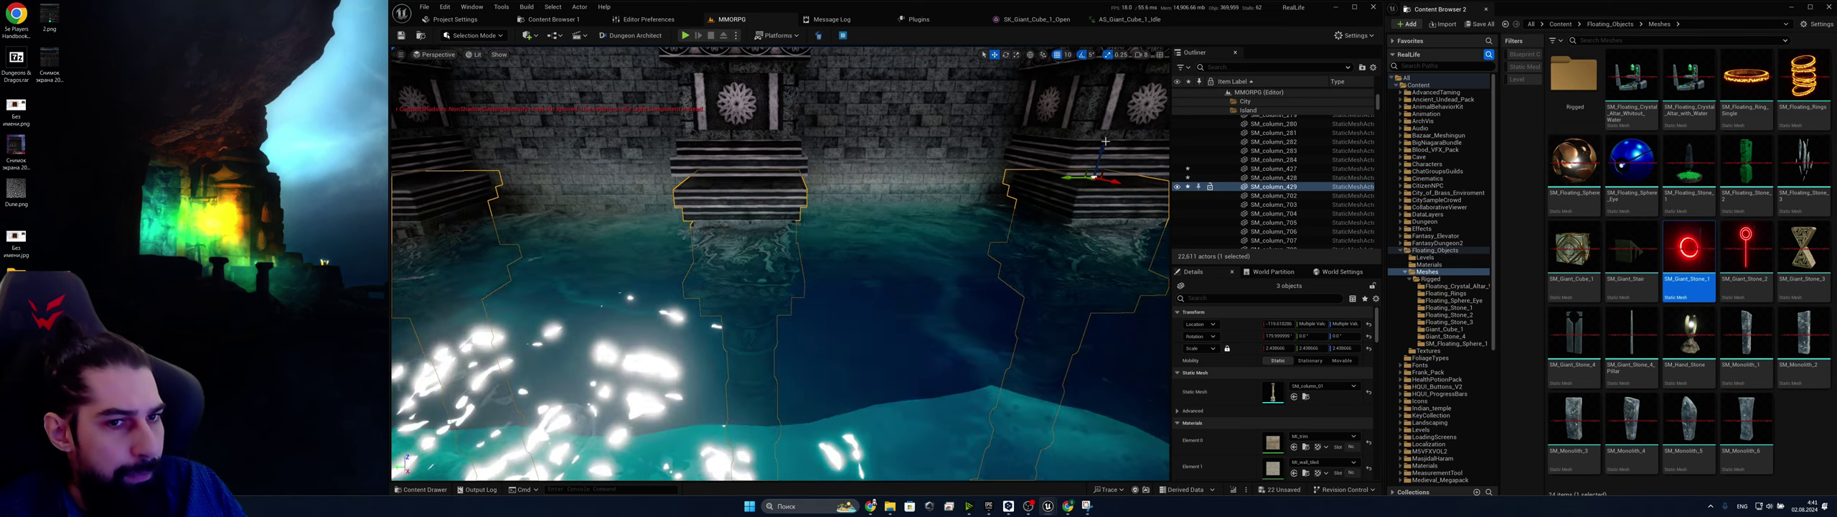
{"action": "left_click_drag", "start_coordinate": [1103, 148], "coordinate": [1103, 130], "text": "shift"}
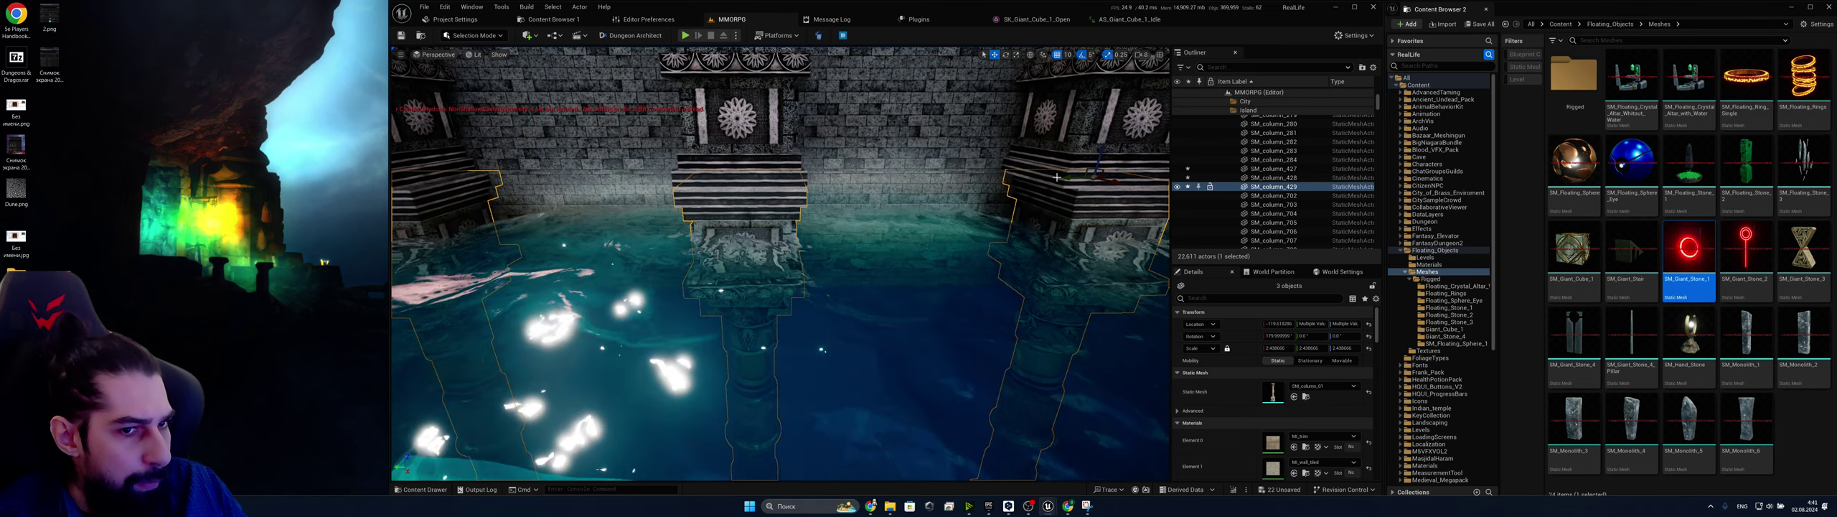
{"action": "left_click_drag", "start_coordinate": [1074, 178], "coordinate": [1078, 179], "text": "shift"}
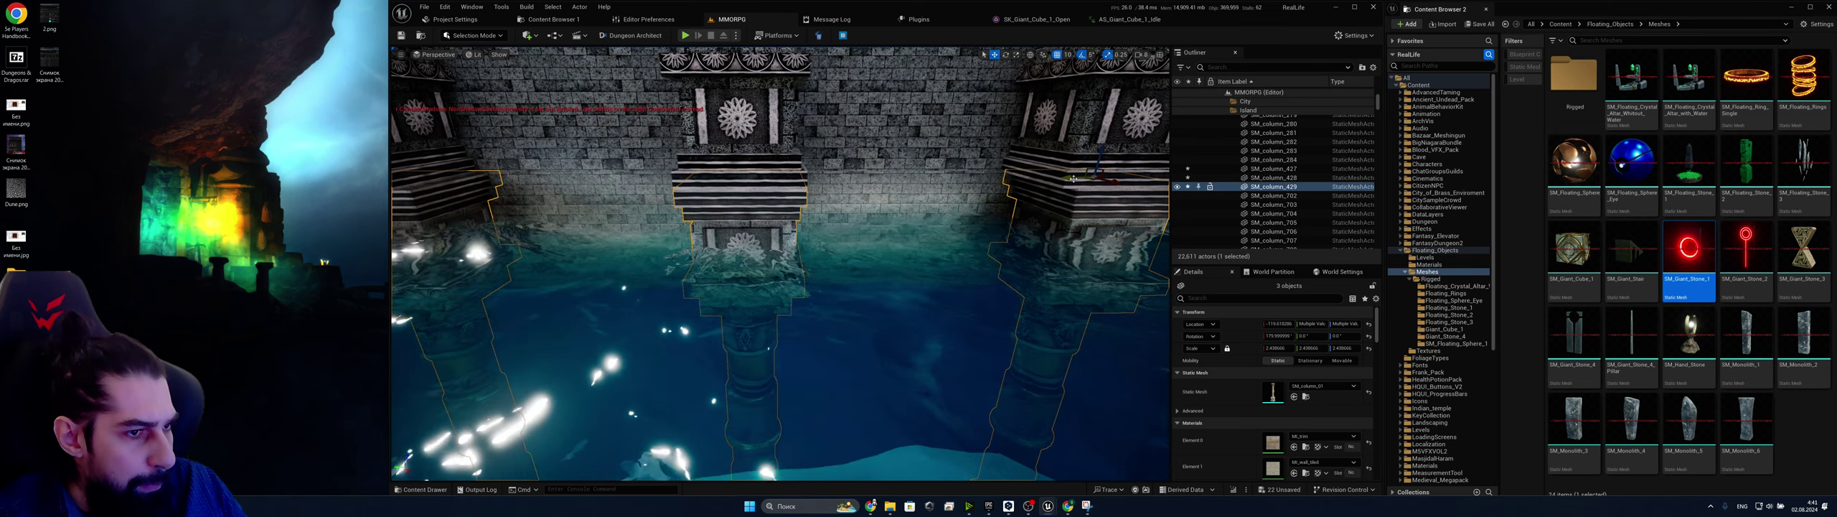
{"action": "right_click_drag", "start_coordinate": [966, 204], "coordinate": [1012, 203]}
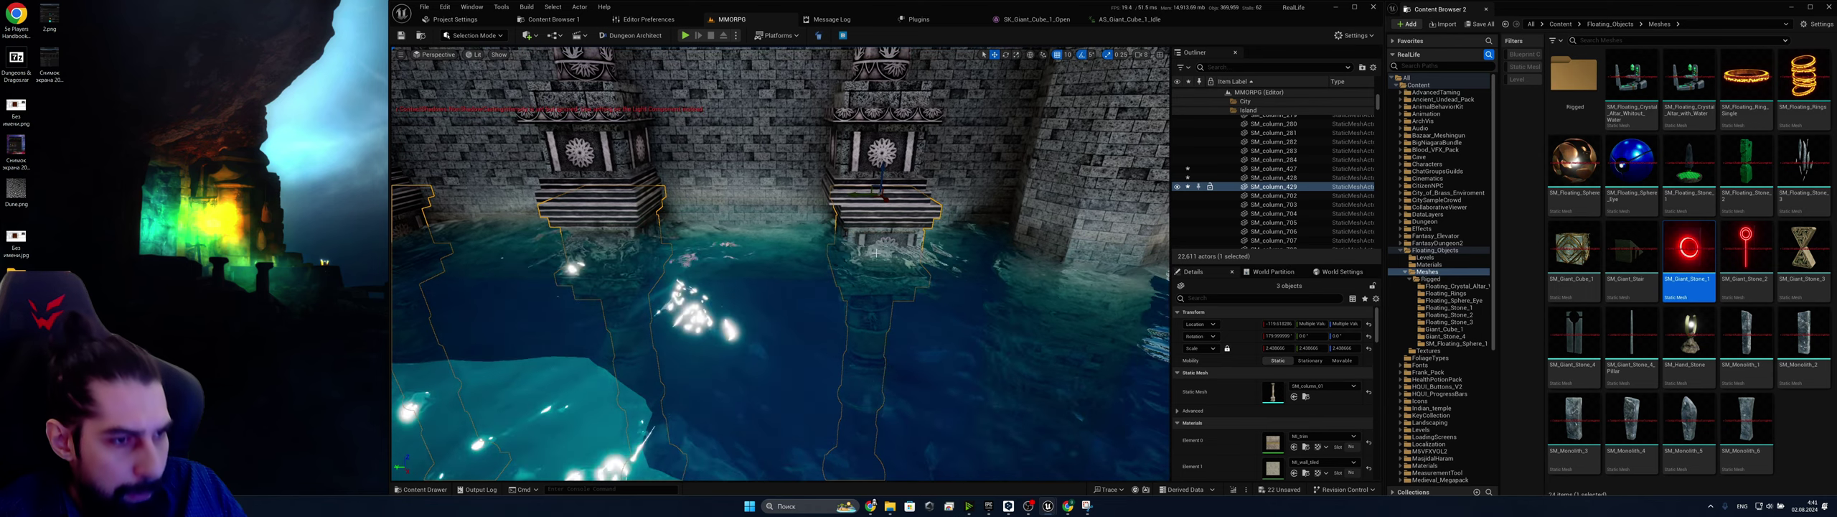
{"action": "left_click", "coordinate": [871, 206]}
{"action": "left_click", "coordinate": [871, 195]}
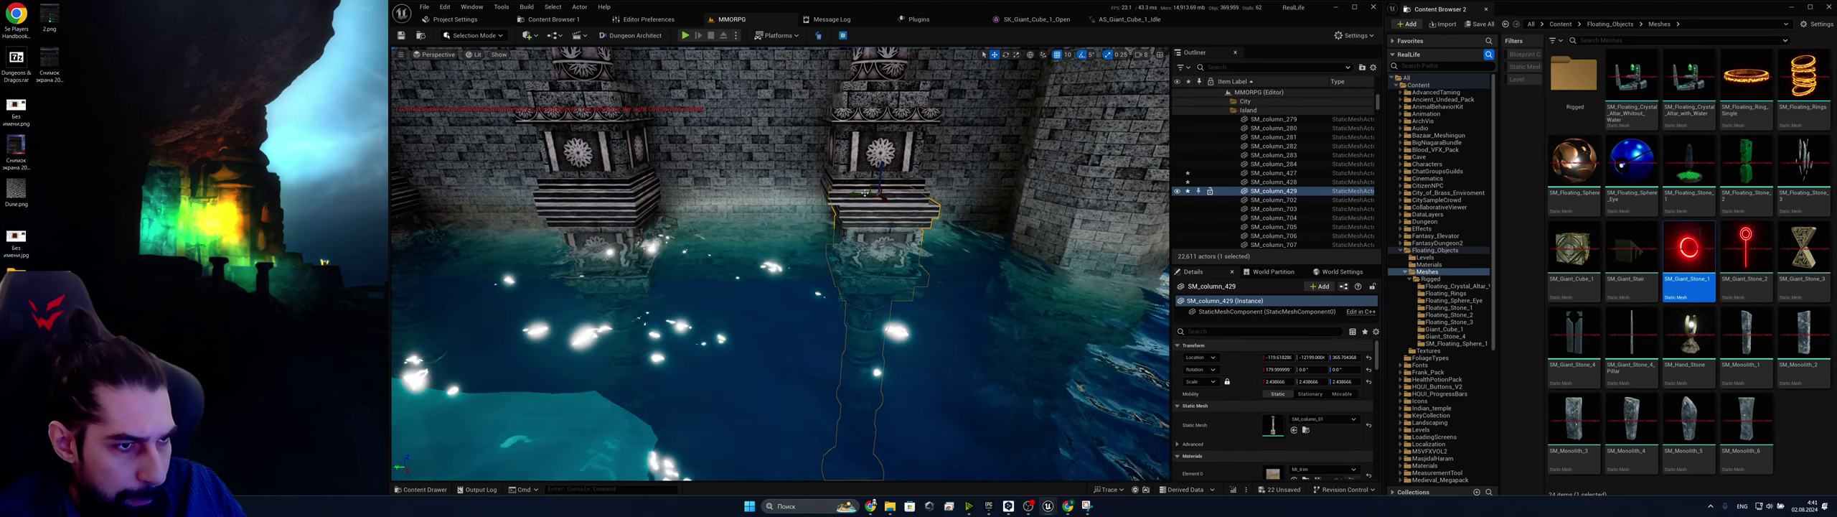
{"action": "left_click_drag", "start_coordinate": [865, 193], "coordinate": [859, 193], "text": "shift"}
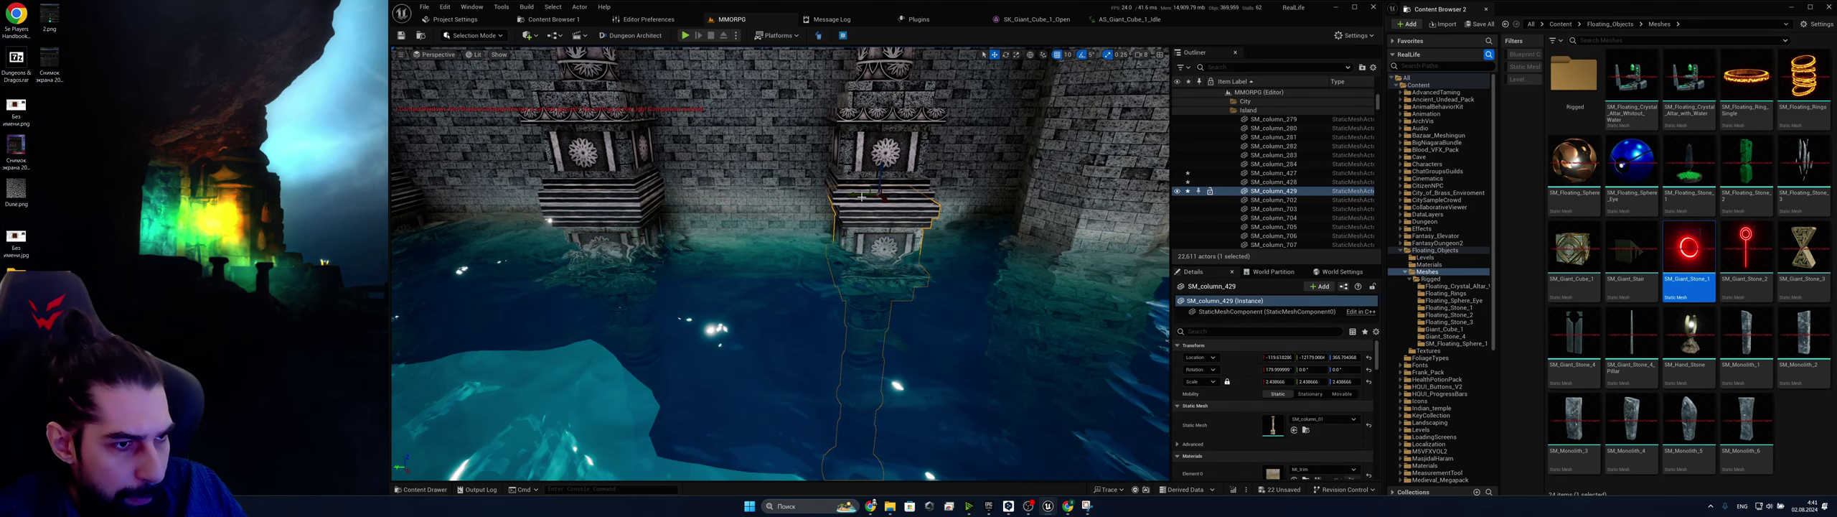
Delete the three columns on the domed building's side wall beside the giant red ring
{"action": "right_click_drag", "start_coordinate": [861, 196], "coordinate": [820, 220]}
{"action": "key", "text": "a"}
{"action": "left_click", "coordinate": [838, 219]}
{"action": "key", "text": "s"}
{"action": "key", "text": "Escape"}
{"action": "key", "text": "s"}
{"action": "key", "text": "w"}
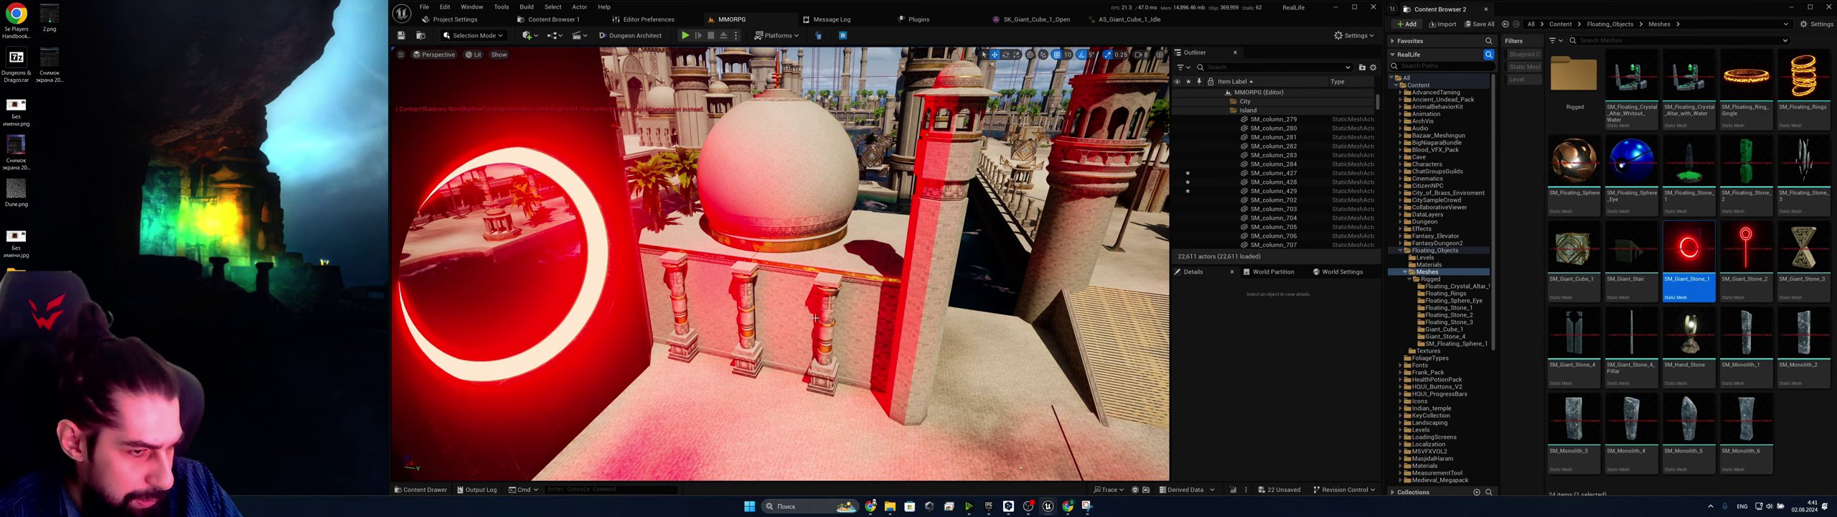
{"action": "left_click", "coordinate": [826, 359]}
{"action": "key", "text": "Delete"}
{"action": "left_click", "coordinate": [745, 328]}
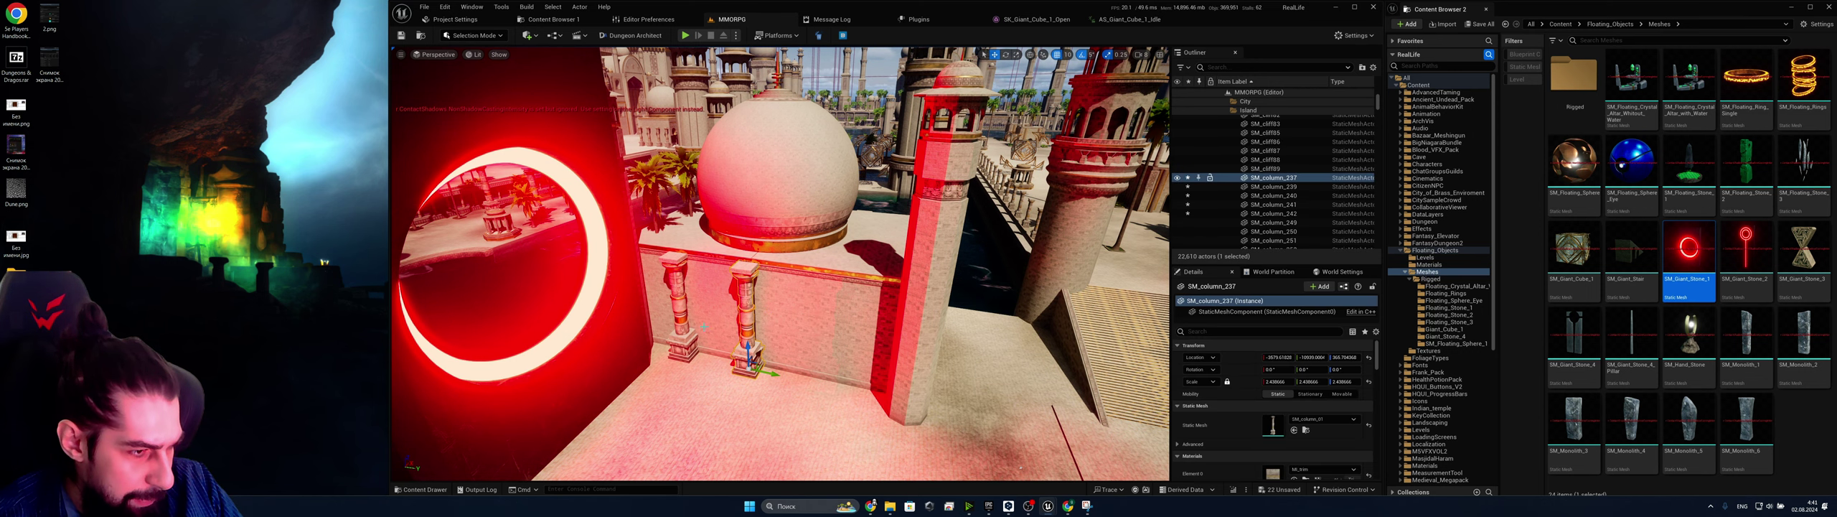
{"action": "key", "text": "Delete"}
{"action": "left_click", "coordinate": [679, 320]}
{"action": "key", "text": "Delete"}
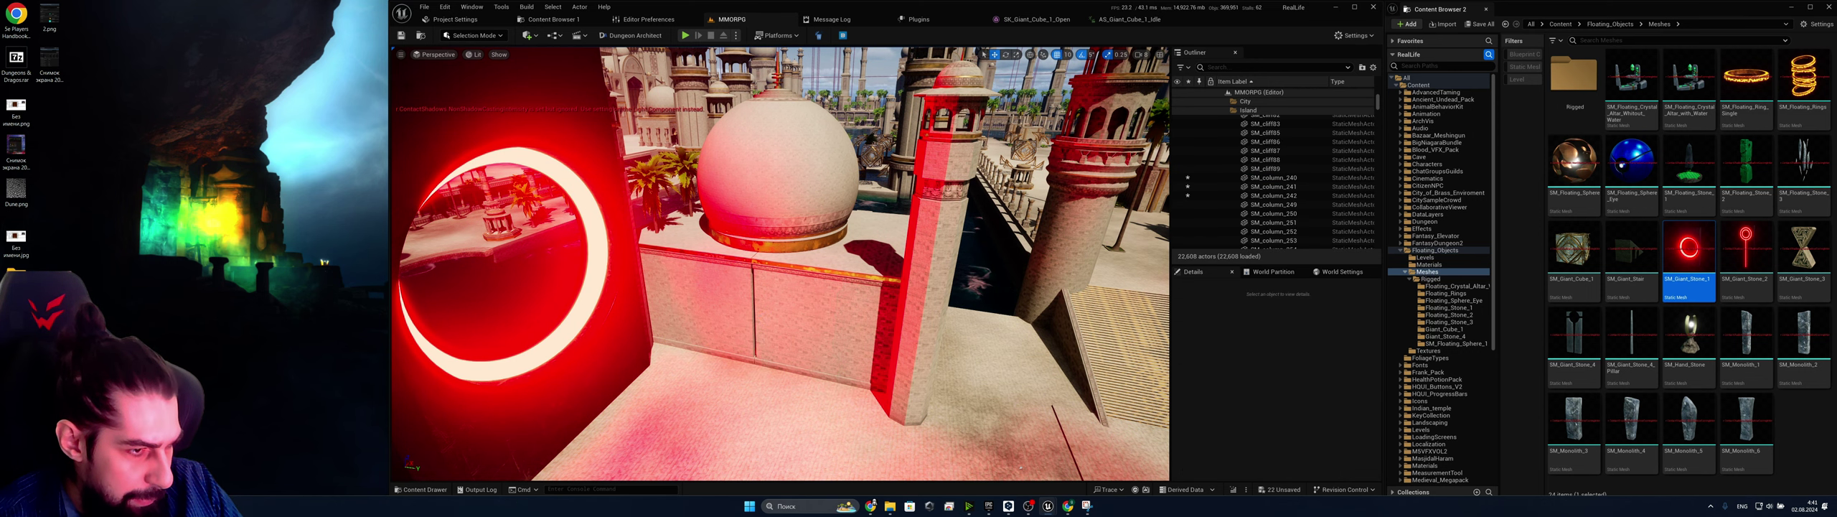
Delete the palm trees standing inside the arched hall under the dome
{"action": "left_click", "coordinate": [770, 317]}
{"action": "right_click_drag", "start_coordinate": [881, 344], "coordinate": [940, 323]}
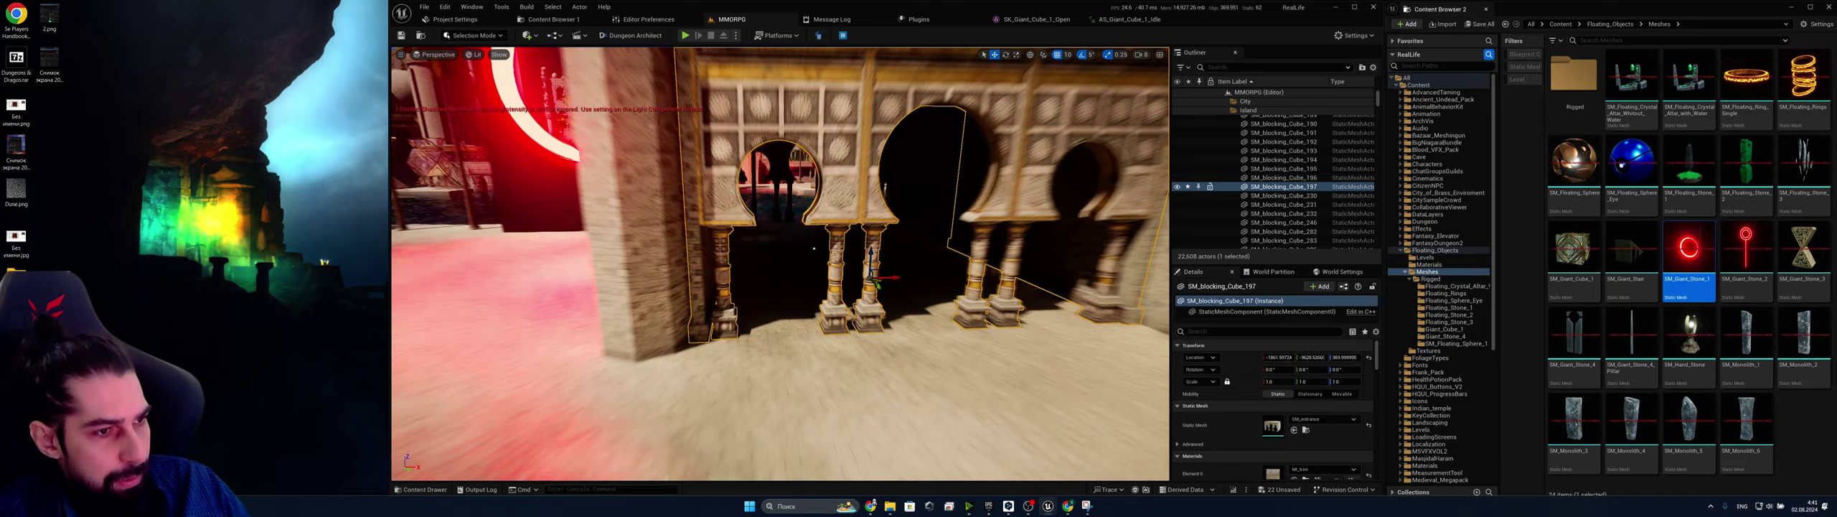
{"action": "key", "text": "s"}
{"action": "key", "text": "d"}
{"action": "right_click_drag", "start_coordinate": [814, 248], "coordinate": [733, 248]}
{"action": "key", "text": "s"}
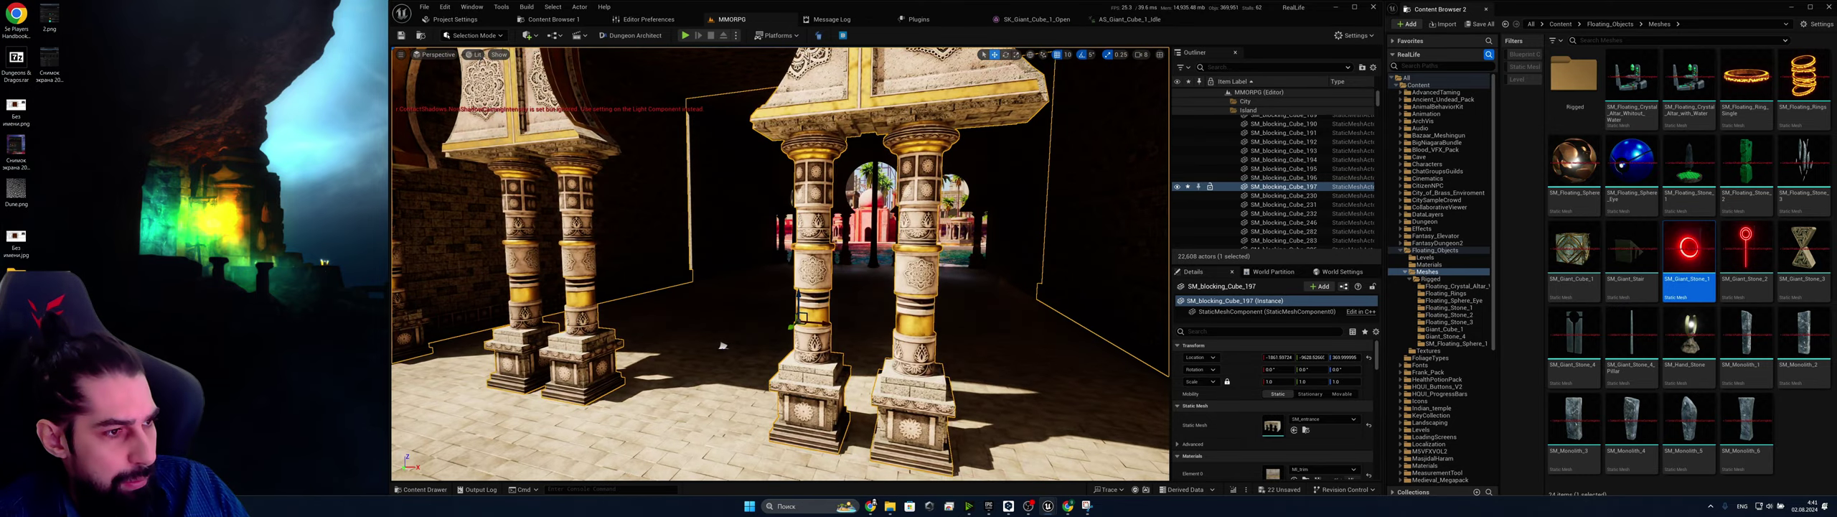
{"action": "right_click_drag", "start_coordinate": [720, 428], "coordinate": [806, 468]}
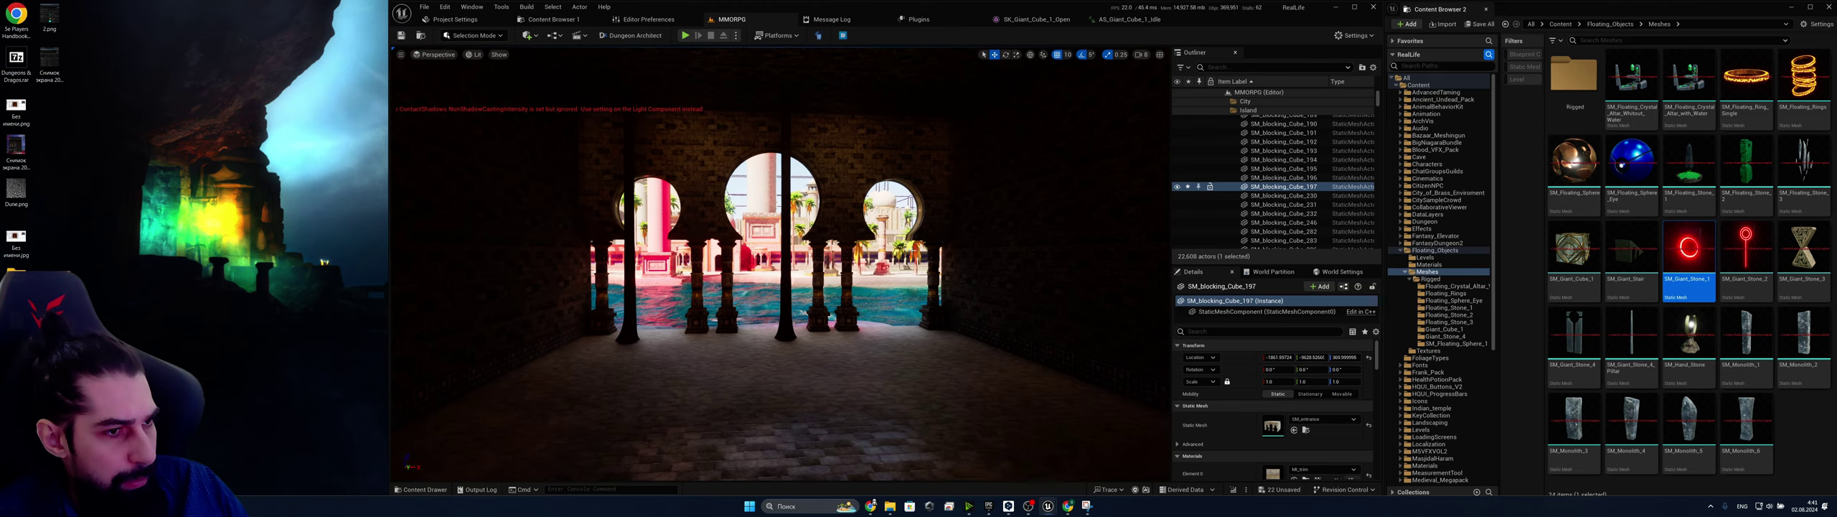
{"action": "left_click", "coordinate": [865, 213]}
{"action": "key", "text": "w"}
{"action": "right_click_drag", "start_coordinate": [854, 273], "coordinate": [860, 327]}
{"action": "left_click", "coordinate": [847, 316]}
{"action": "key", "text": "Delete"}
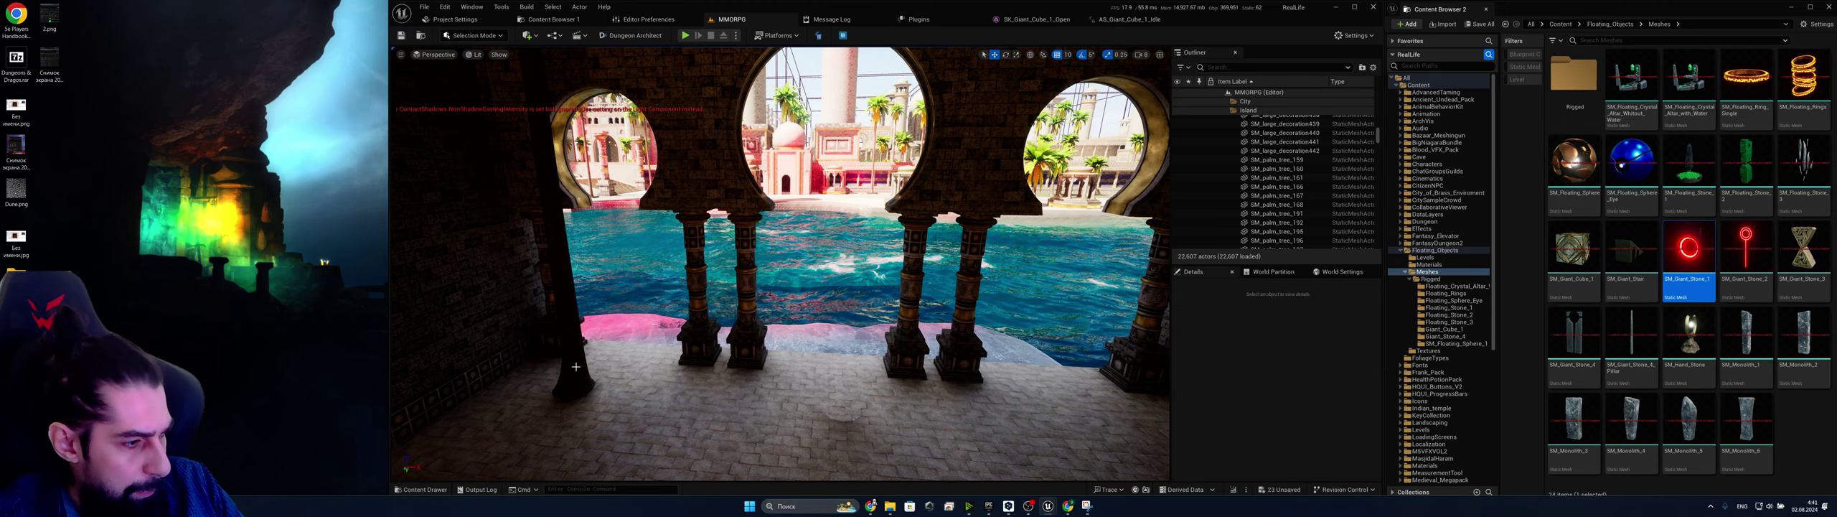
{"action": "left_click", "coordinate": [564, 354]}
{"action": "key", "text": "Delete"}
Locate the arched entrance's mesh in the content browser and look through the Indian_temple Meshes folders
{"action": "key", "text": "s"}
{"action": "right_click_drag", "start_coordinate": [574, 355], "coordinate": [626, 358]}
{"action": "key", "text": "s"}
{"action": "key", "text": "w"}
{"action": "right_click_drag", "start_coordinate": [804, 266], "coordinate": [815, 270]}
{"action": "left_click", "coordinate": [892, 340]}
{"action": "key", "text": "s"}
{"action": "right_click_drag", "start_coordinate": [892, 340], "coordinate": [830, 344]}
{"action": "key", "text": "w"}
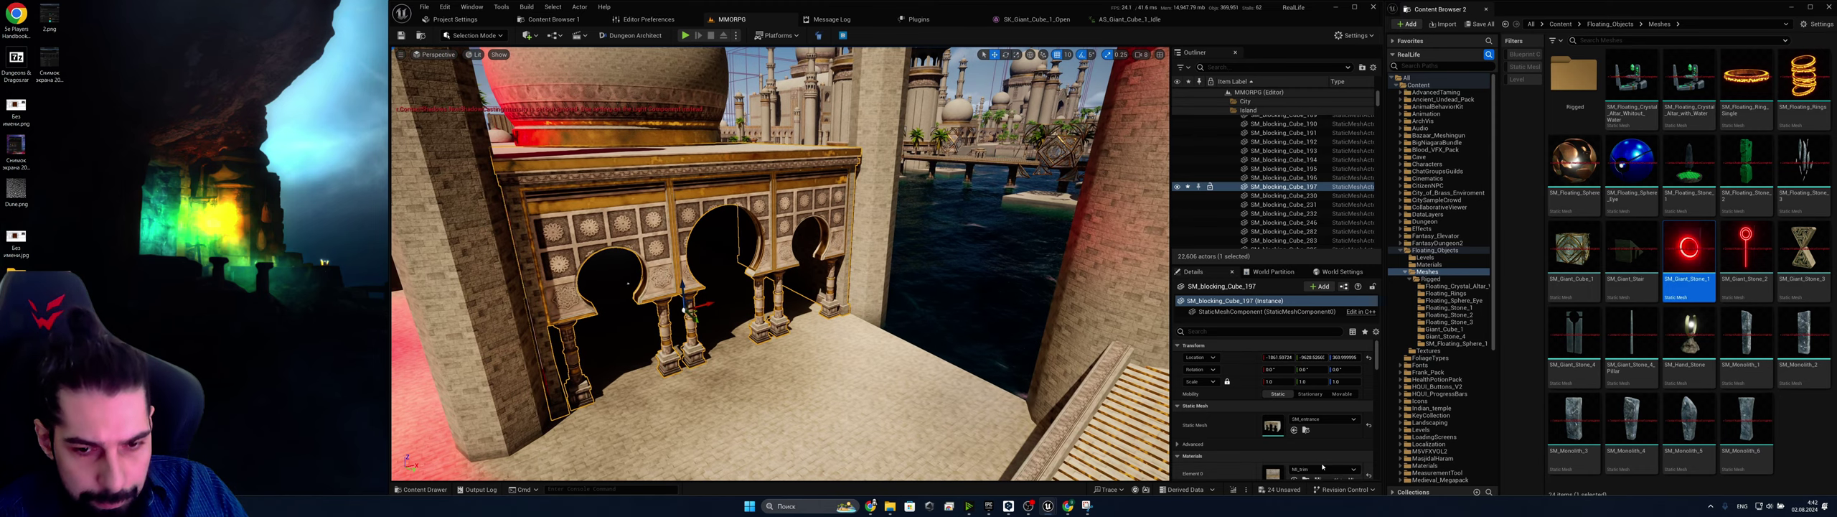
{"action": "scroll", "coordinate": [1322, 466], "scroll_direction": "down", "scroll_amount": 2}
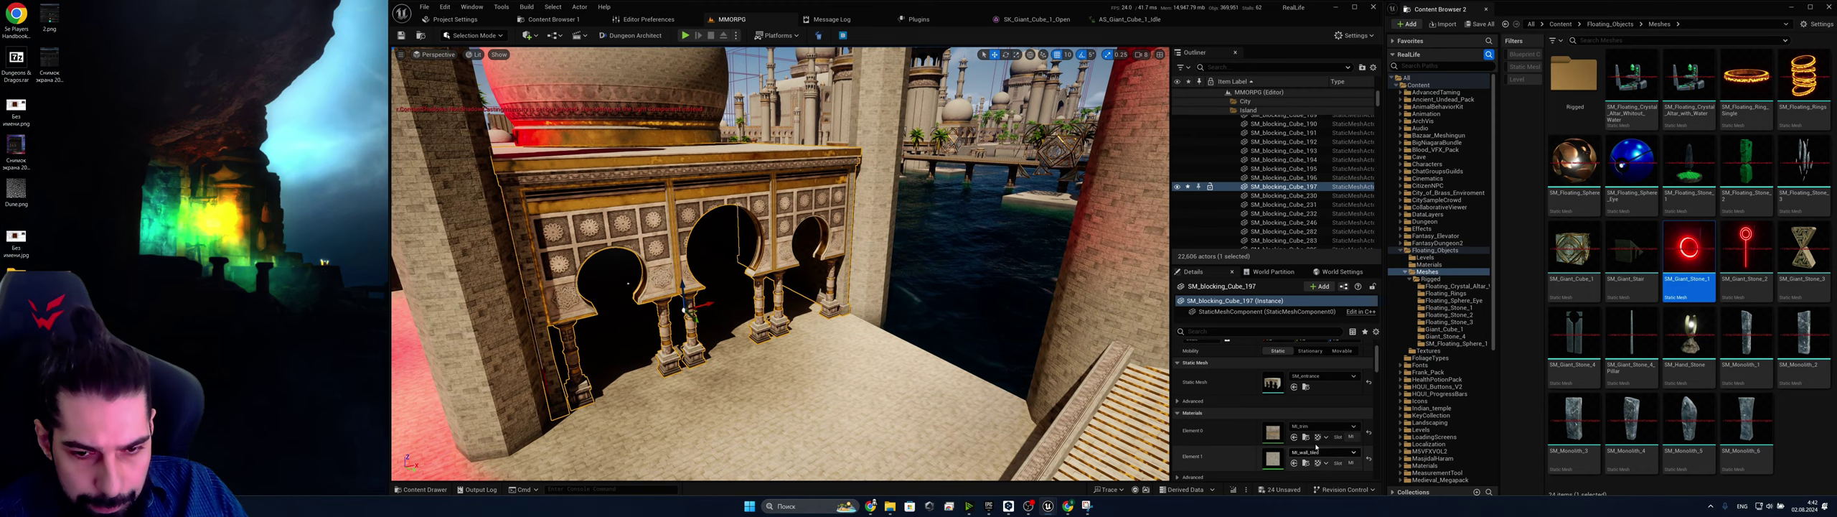
{"action": "left_click", "coordinate": [1306, 387]}
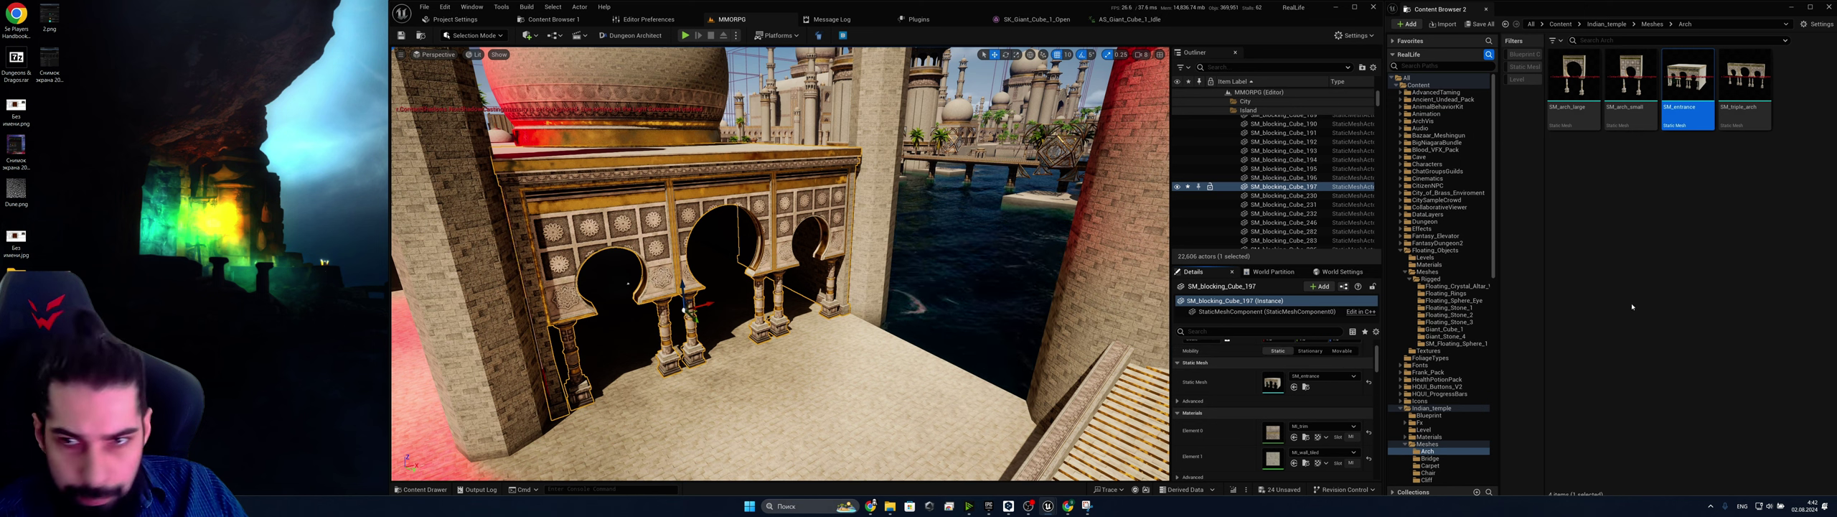
{"action": "left_click", "coordinate": [1444, 444]}
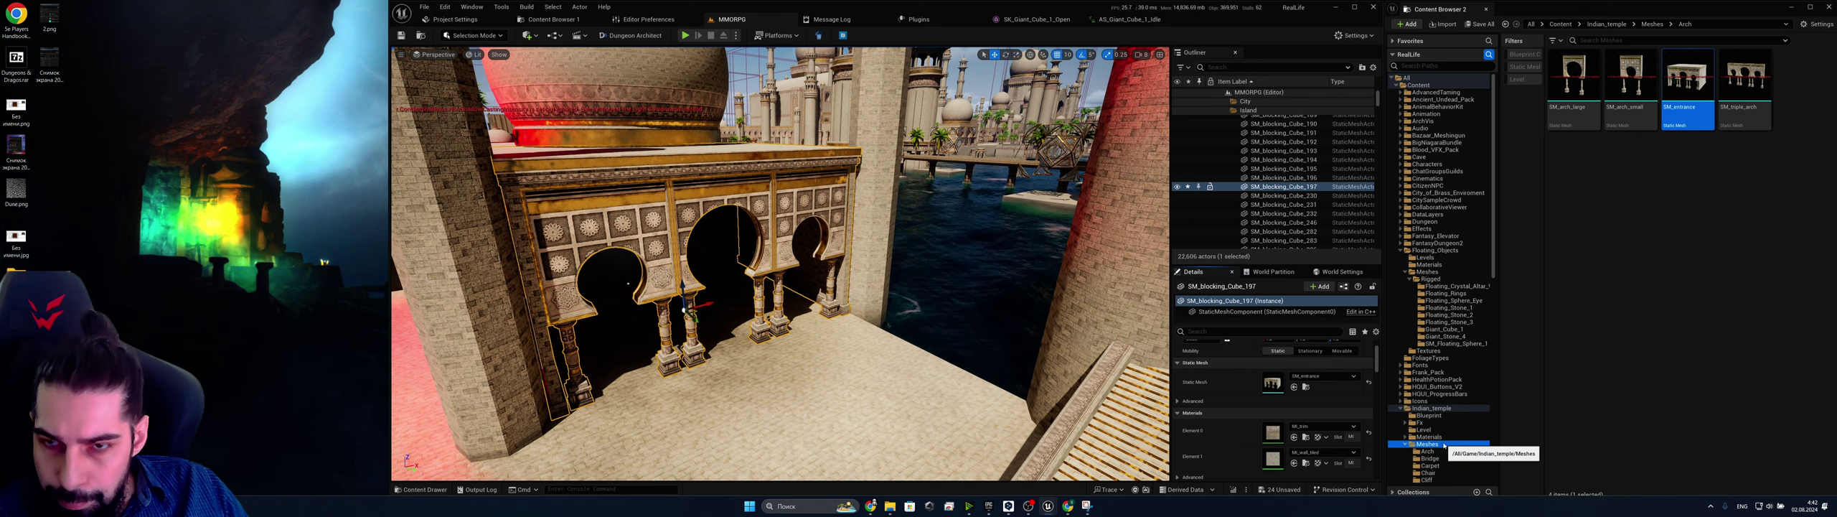
{"action": "scroll", "coordinate": [1441, 438], "scroll_direction": "down", "scroll_amount": 2}
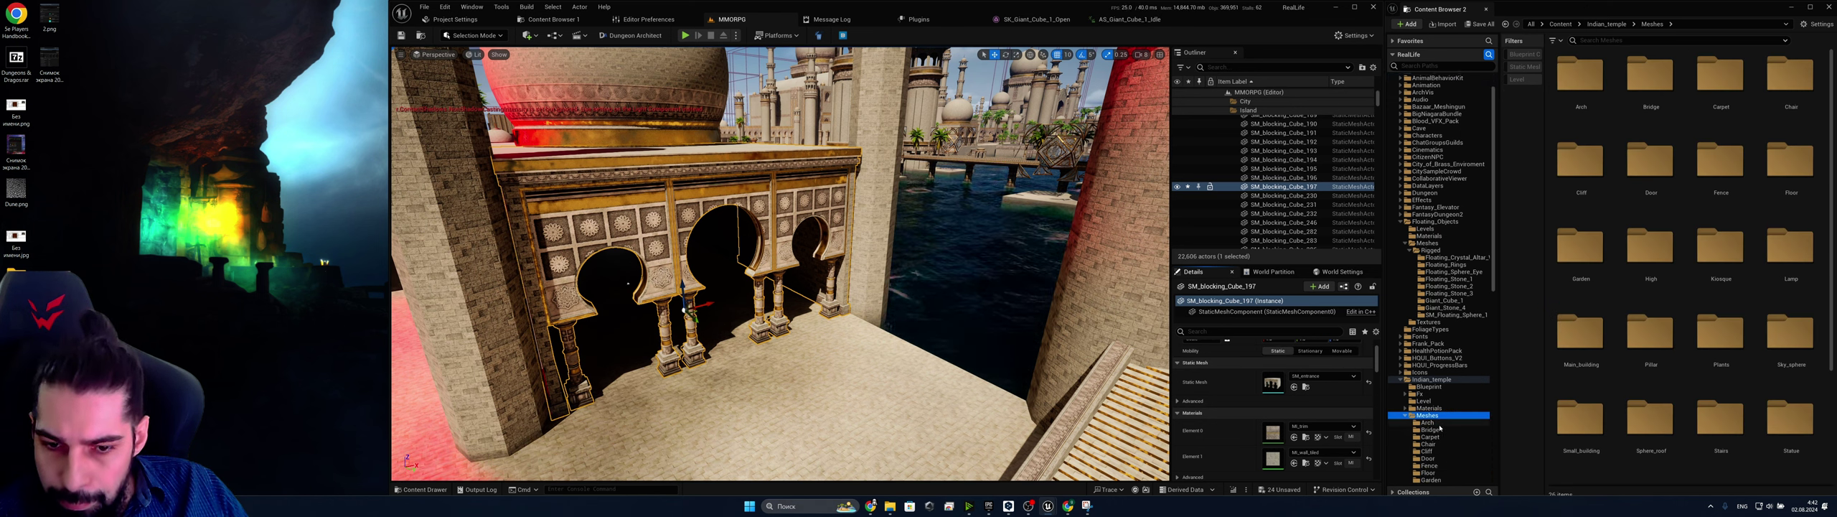
{"action": "scroll", "coordinate": [1440, 428], "scroll_direction": "down", "scroll_amount": 5}
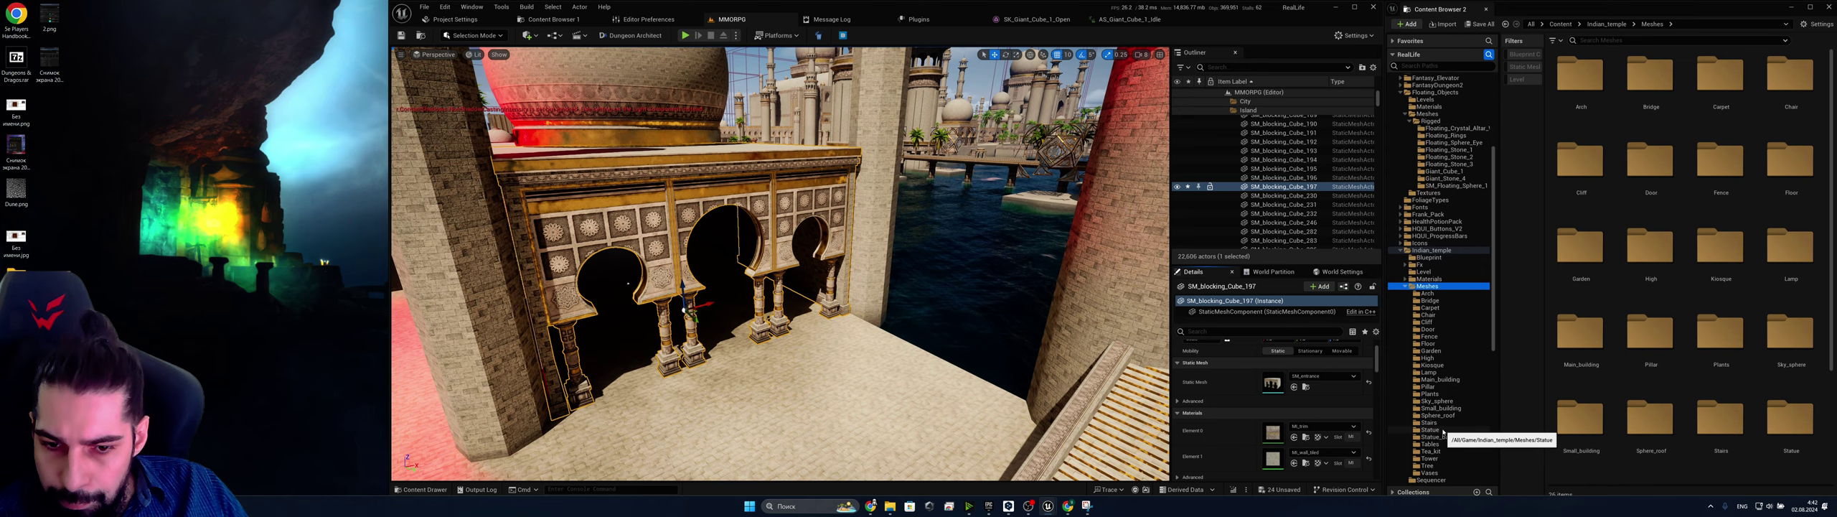
Delete the arched entrance block SM_blocking_Cube_197 in front of the dome
{"action": "key", "text": "w"}
{"action": "right_click_drag", "start_coordinate": [936, 345], "coordinate": [725, 460]}
{"action": "key", "text": "s"}
{"action": "key", "text": "w"}
{"action": "key", "text": "e"}
{"action": "key", "text": "s"}
{"action": "key", "text": "w"}
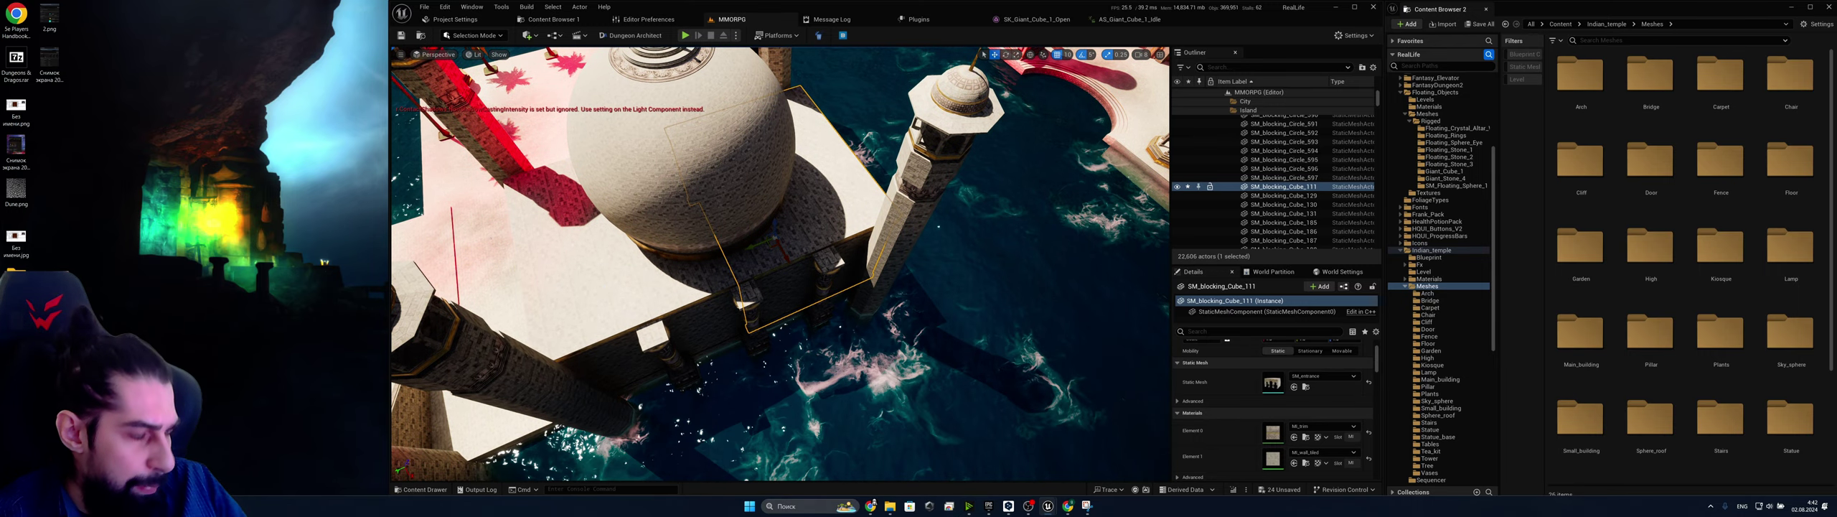
{"action": "left_click", "coordinate": [851, 243]}
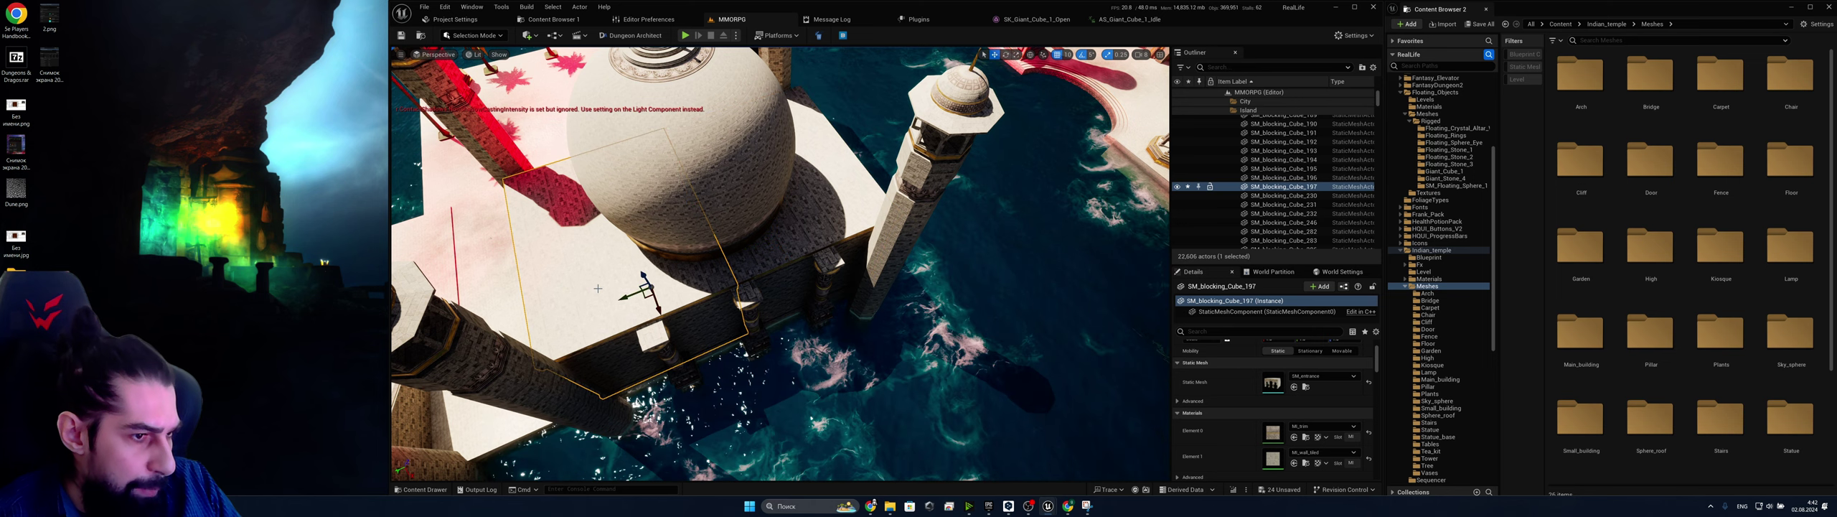
{"action": "key", "text": "Delete"}
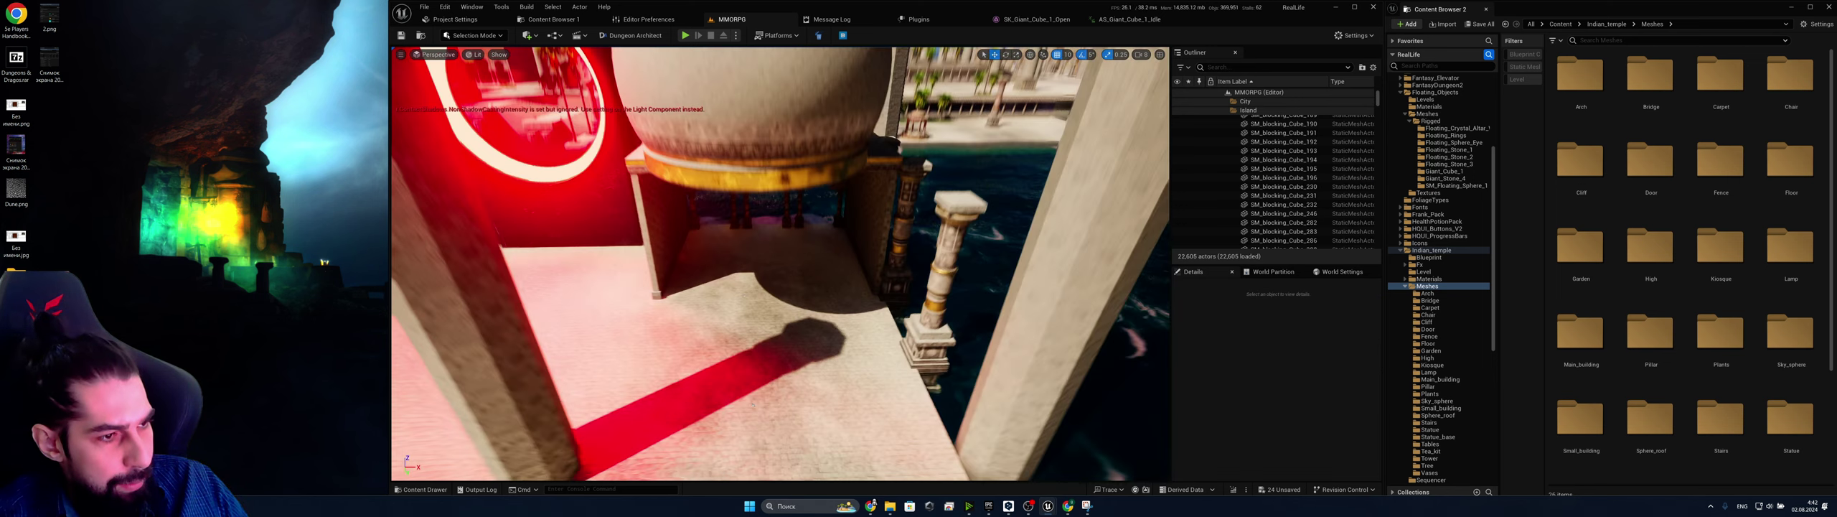
Move the large dome over the remaining building block and check how it sits there
{"action": "key", "text": "a"}
{"action": "right_click_drag", "start_coordinate": [790, 345], "coordinate": [747, 330]}
{"action": "right_click_drag", "start_coordinate": [769, 263], "coordinate": [847, 278]}
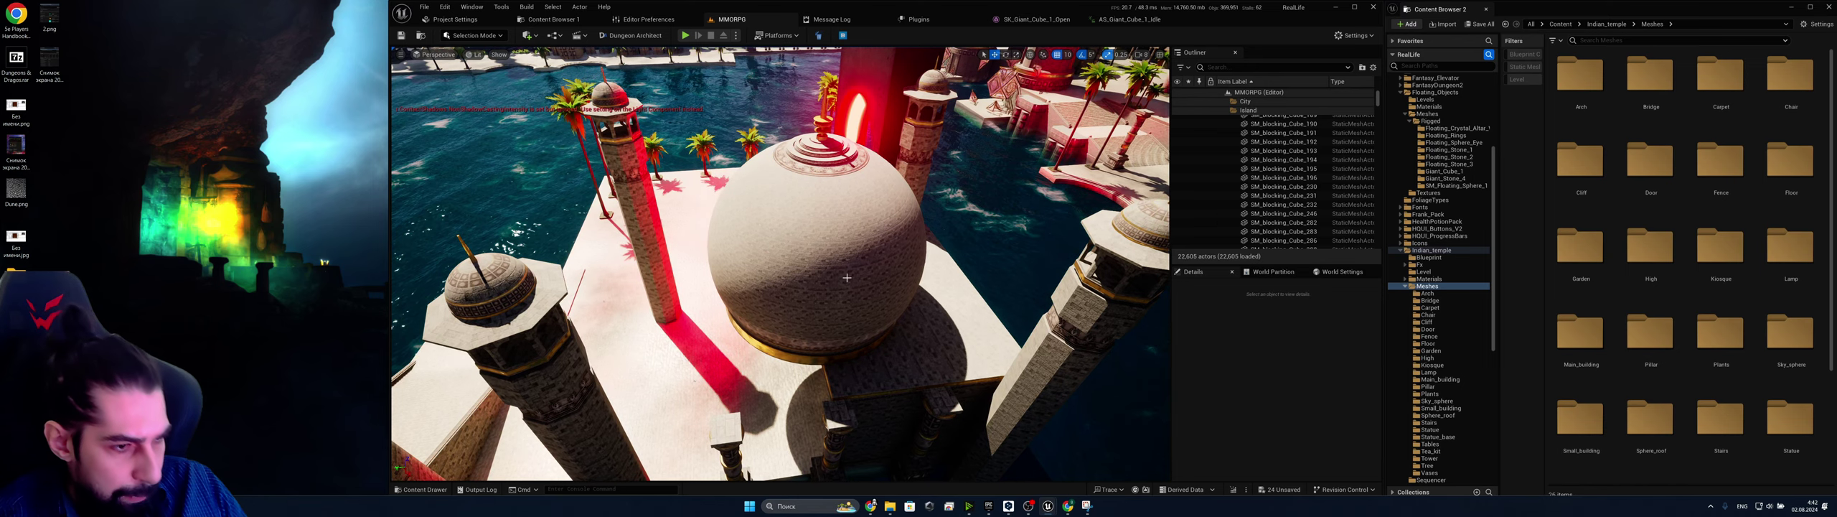
{"action": "left_click", "coordinate": [804, 302]}
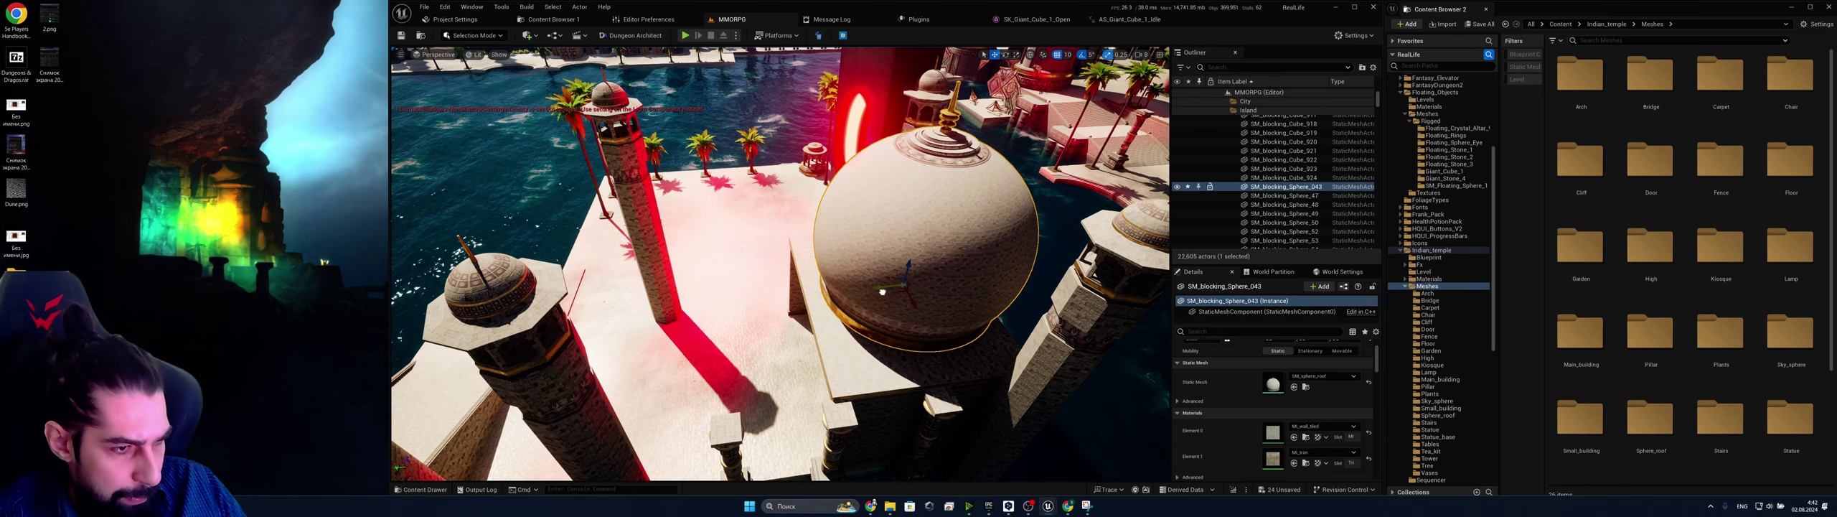
{"action": "right_click_drag", "start_coordinate": [880, 292], "coordinate": [877, 291]}
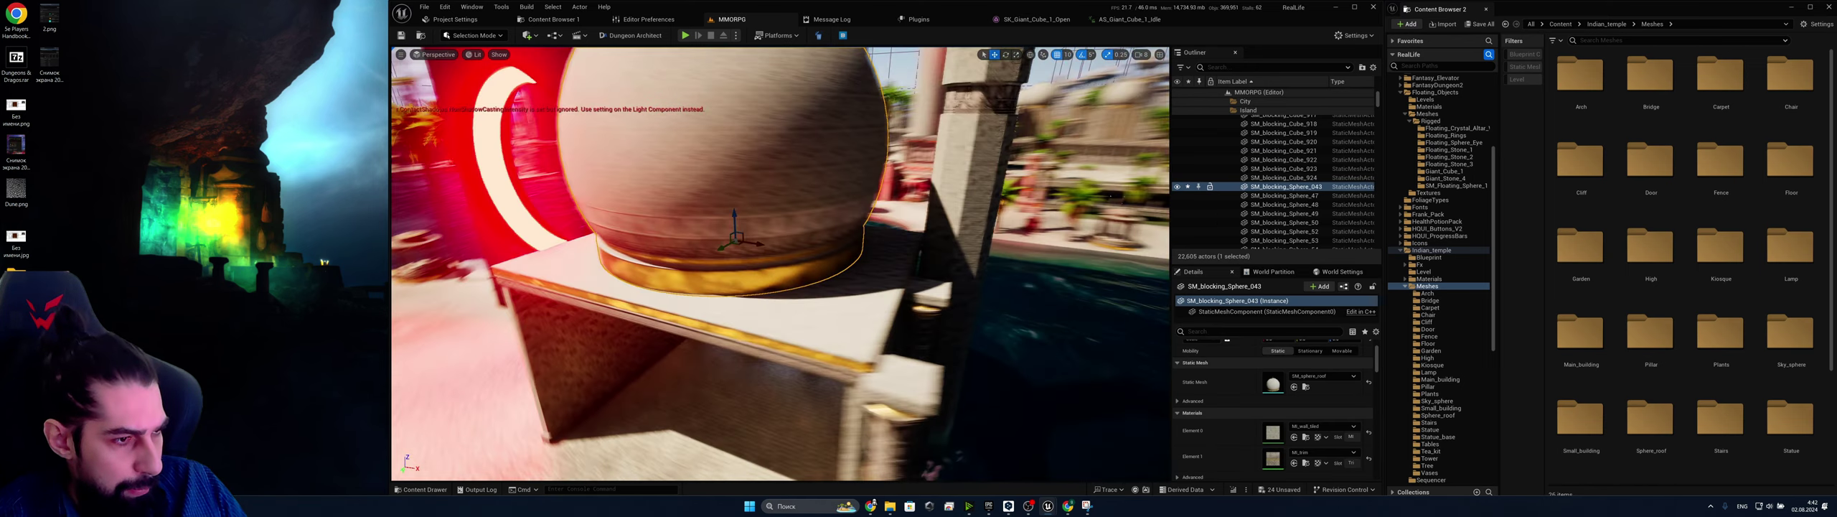
{"action": "right_click_drag", "start_coordinate": [1110, 196], "coordinate": [832, 403]}
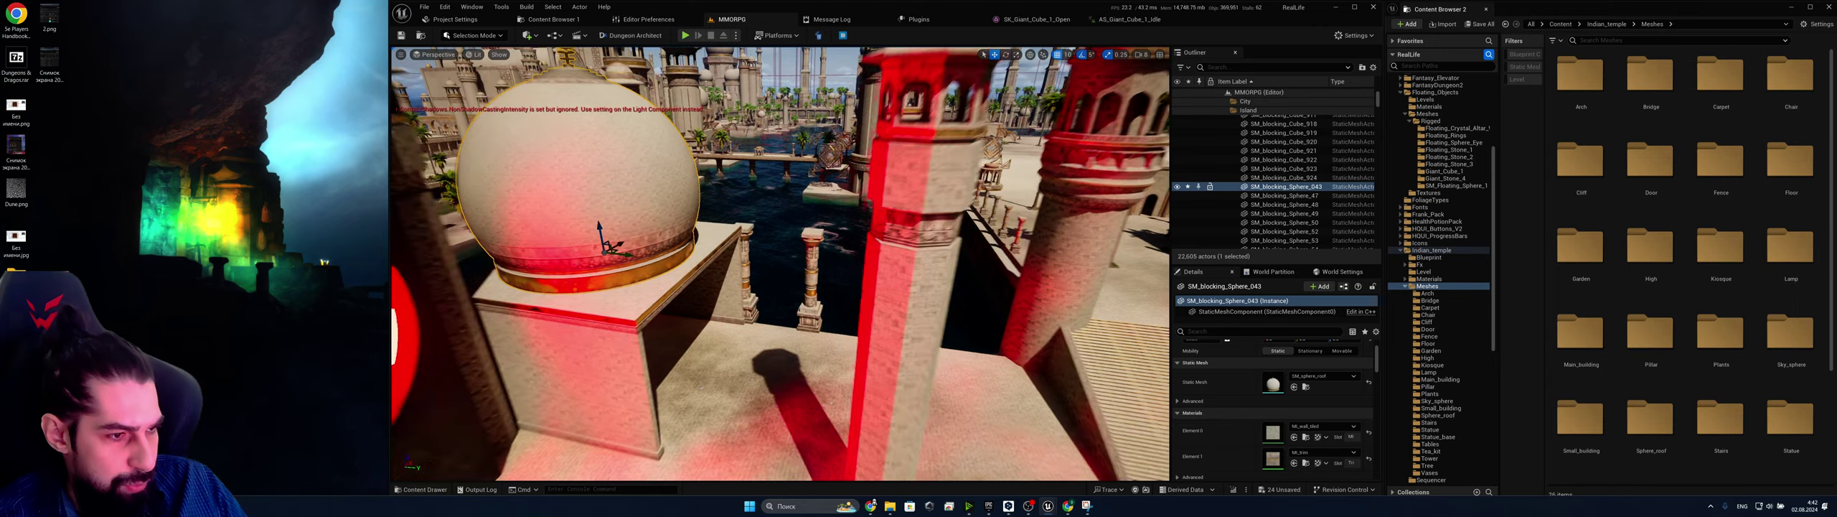
Duplicate the building block under the dome, set the copy beside the original and try rotating it
{"action": "right_click_drag", "start_coordinate": [858, 218], "coordinate": [726, 312]}
{"action": "left_click", "coordinate": [706, 273]}
{"action": "right_click_drag", "start_coordinate": [707, 273], "coordinate": [711, 366]}
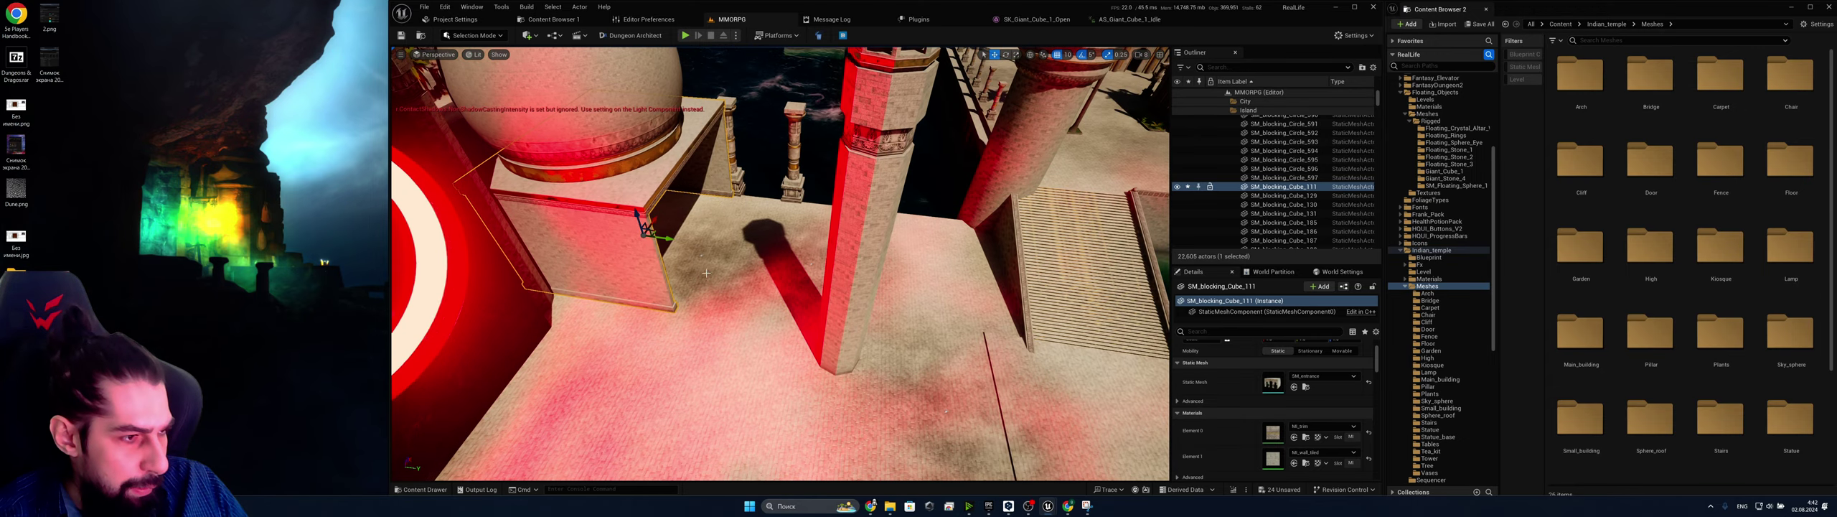
{"action": "left_click_drag", "start_coordinate": [665, 238], "coordinate": [790, 267], "text": "alt"}
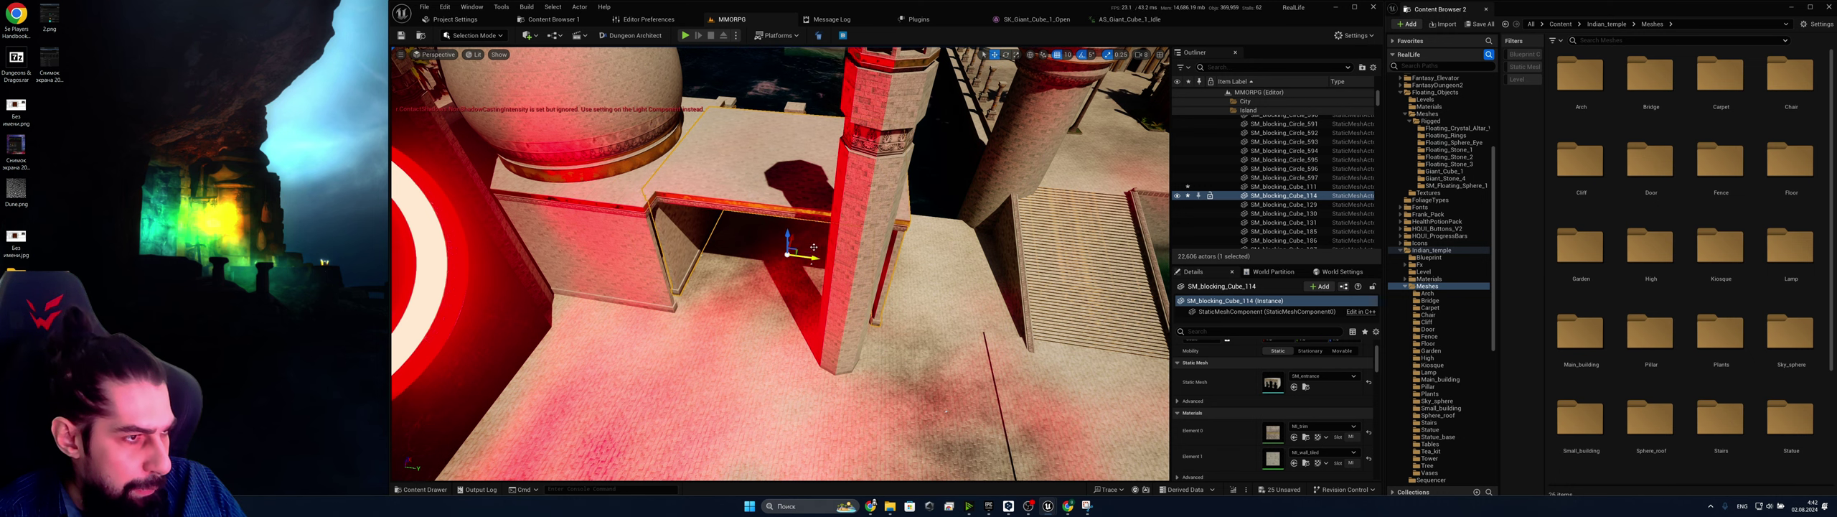
{"action": "right_click_drag", "start_coordinate": [814, 247], "coordinate": [717, 239]}
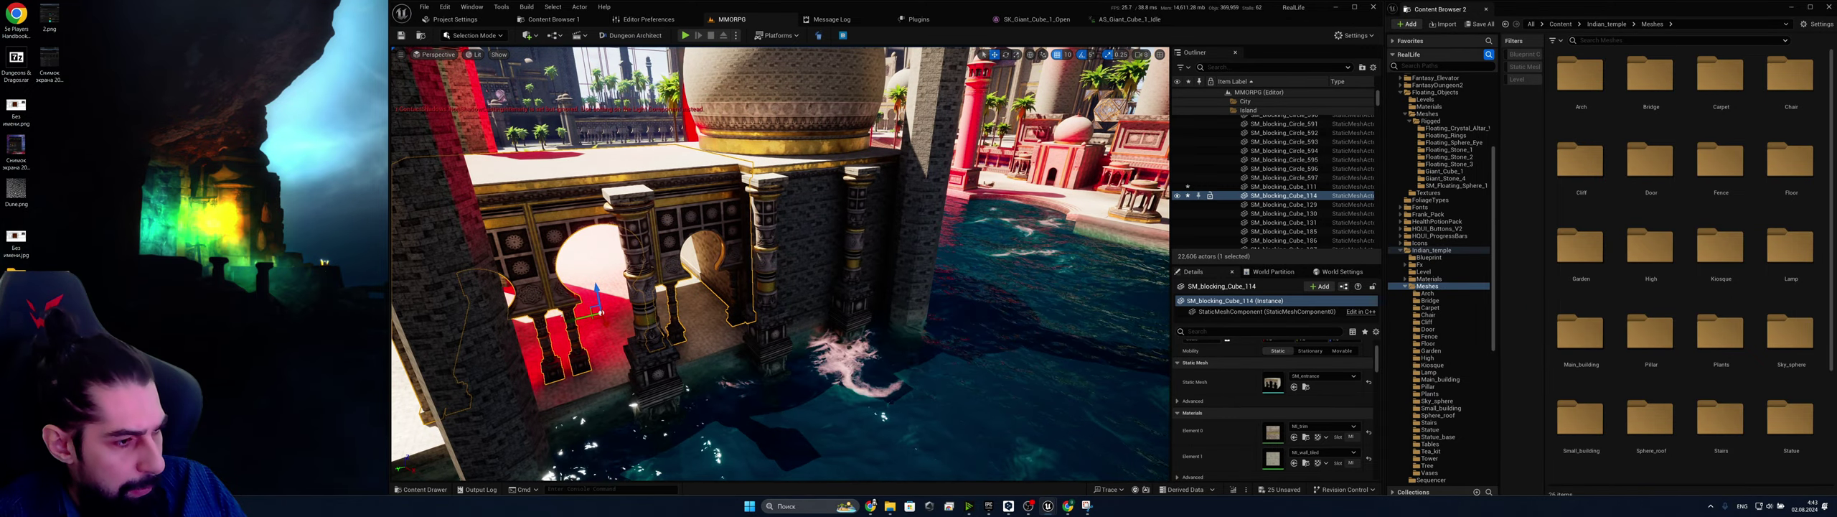
{"action": "right_click_drag", "start_coordinate": [762, 284], "coordinate": [763, 320]}
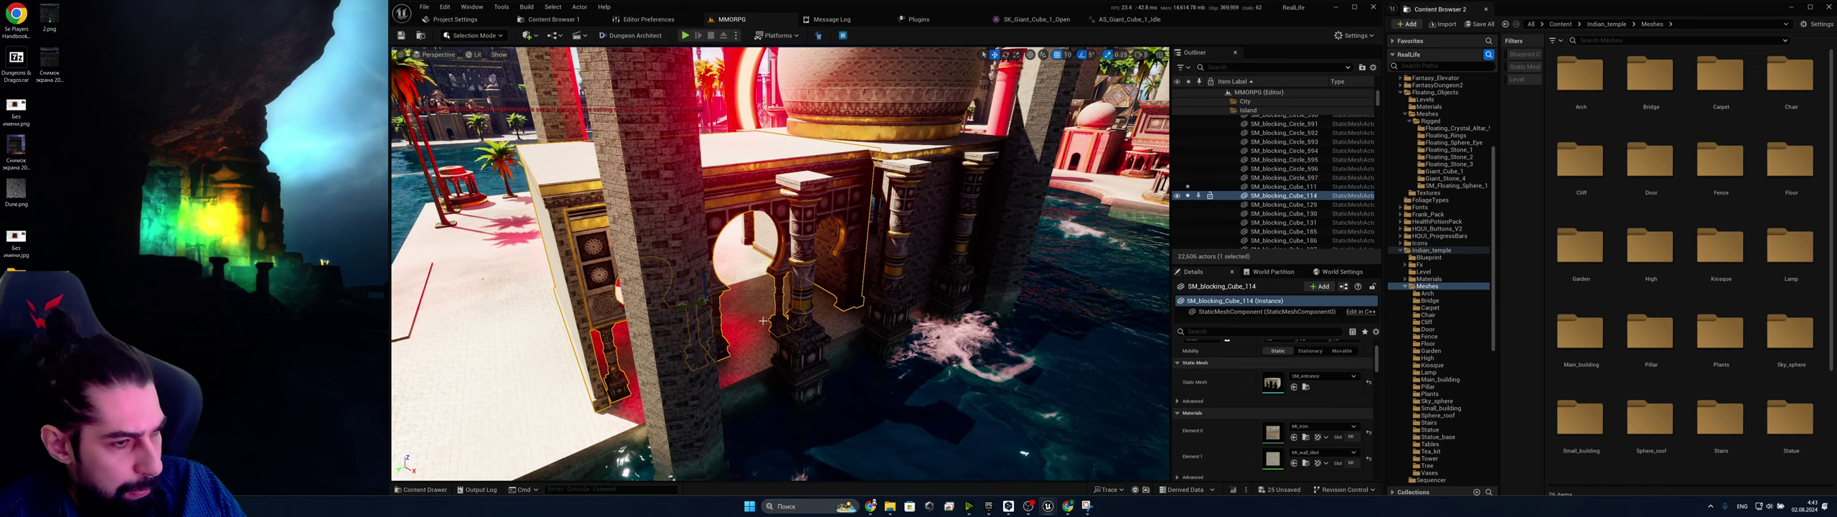
{"action": "key", "text": "e"}
{"action": "left_click_drag", "start_coordinate": [717, 318], "coordinate": [730, 317]}
{"action": "mouse_move", "coordinate": [1068, 348]}
{"action": "right_mouse_down"}
{"action": "mouse_move", "coordinate": [1084, 334]}
{"action": "mouse_move", "coordinate": [1068, 347]}
{"action": "right_mouse_up"}
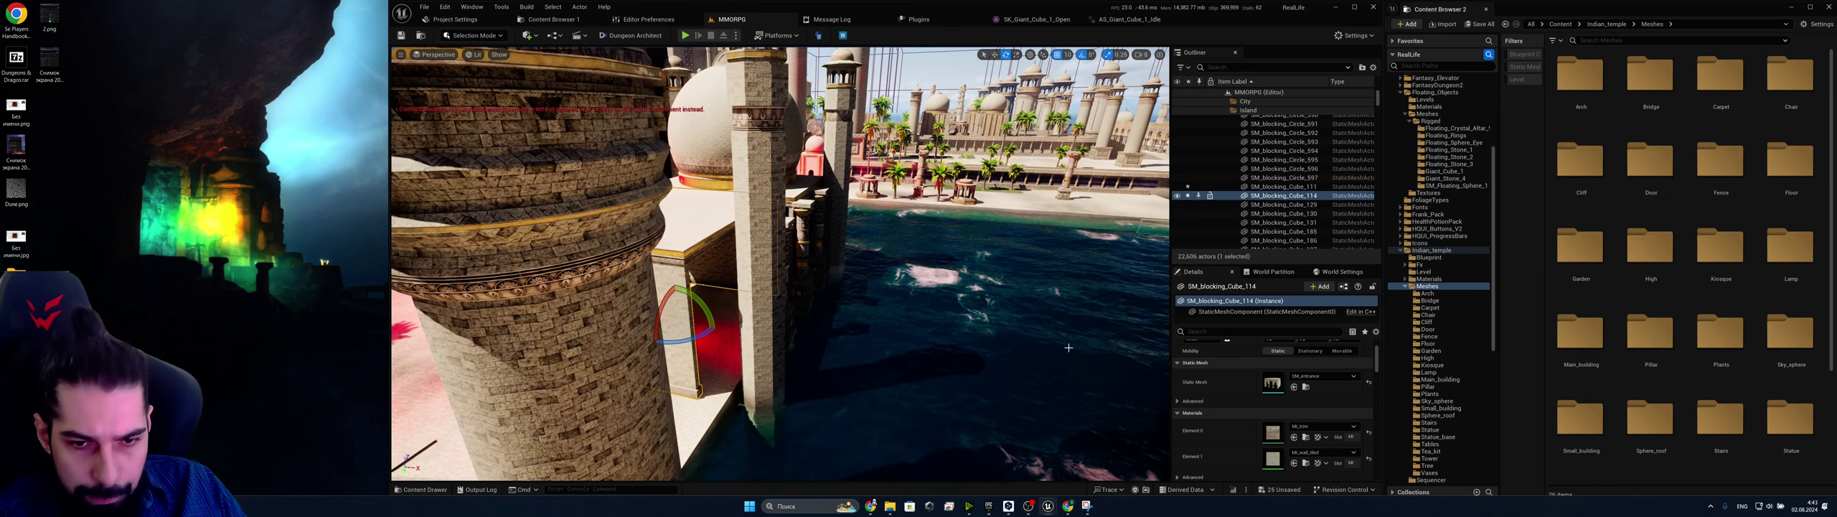
Delete the duplicated block and browse the Indian_temple Meshes folder filtered to static meshes
{"action": "left_click", "coordinate": [1306, 387]}
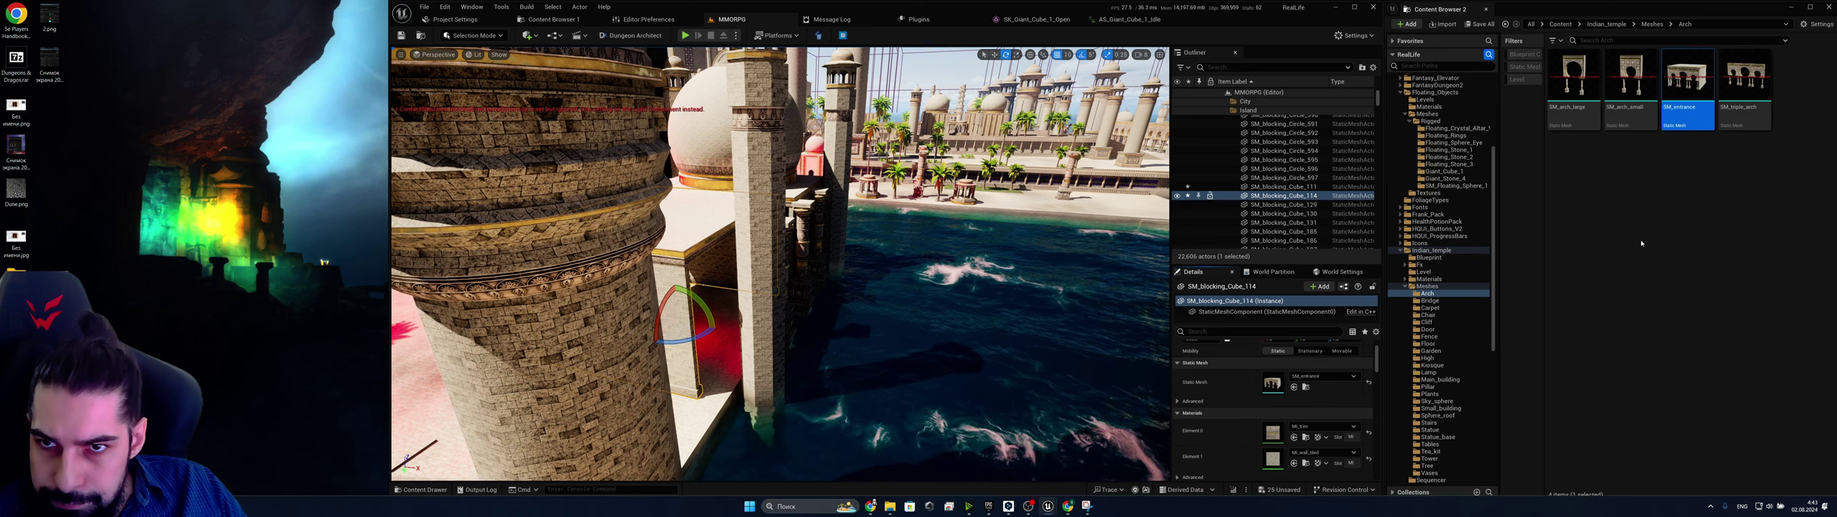
{"action": "left_click", "coordinate": [1427, 286]}
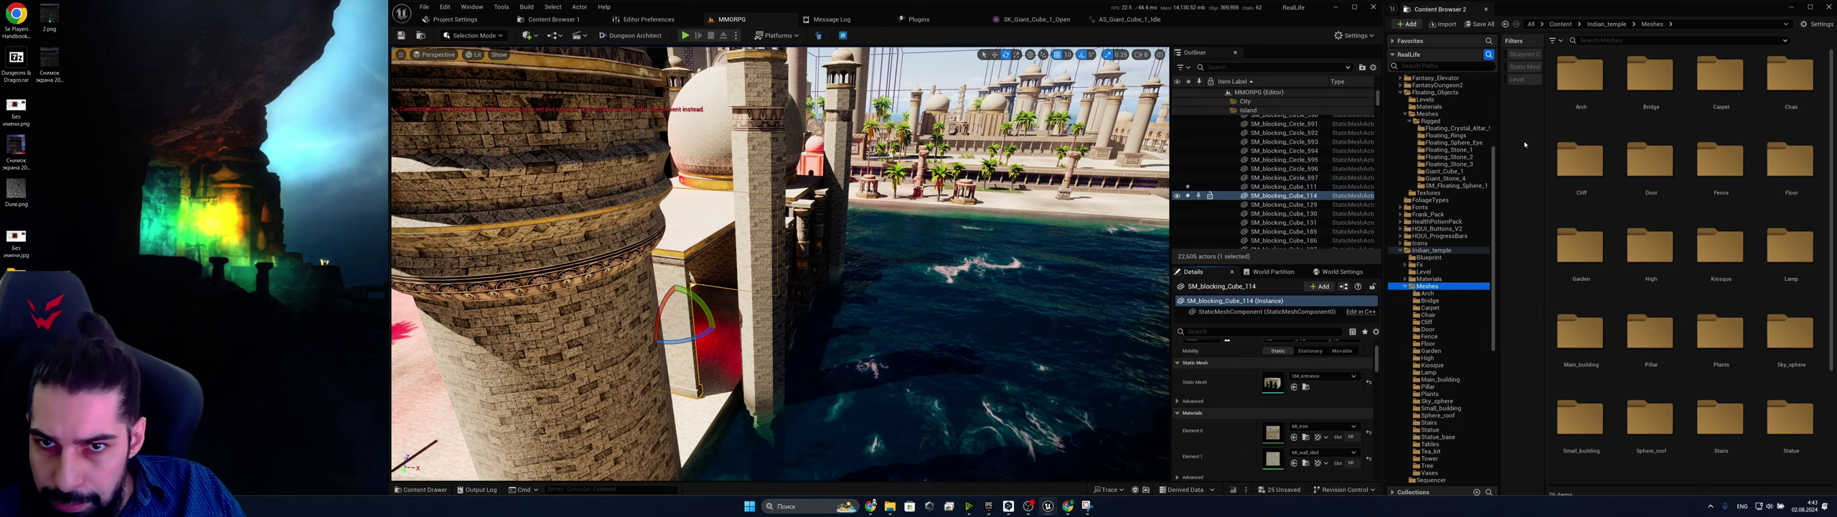
{"action": "left_click", "coordinate": [1524, 67]}
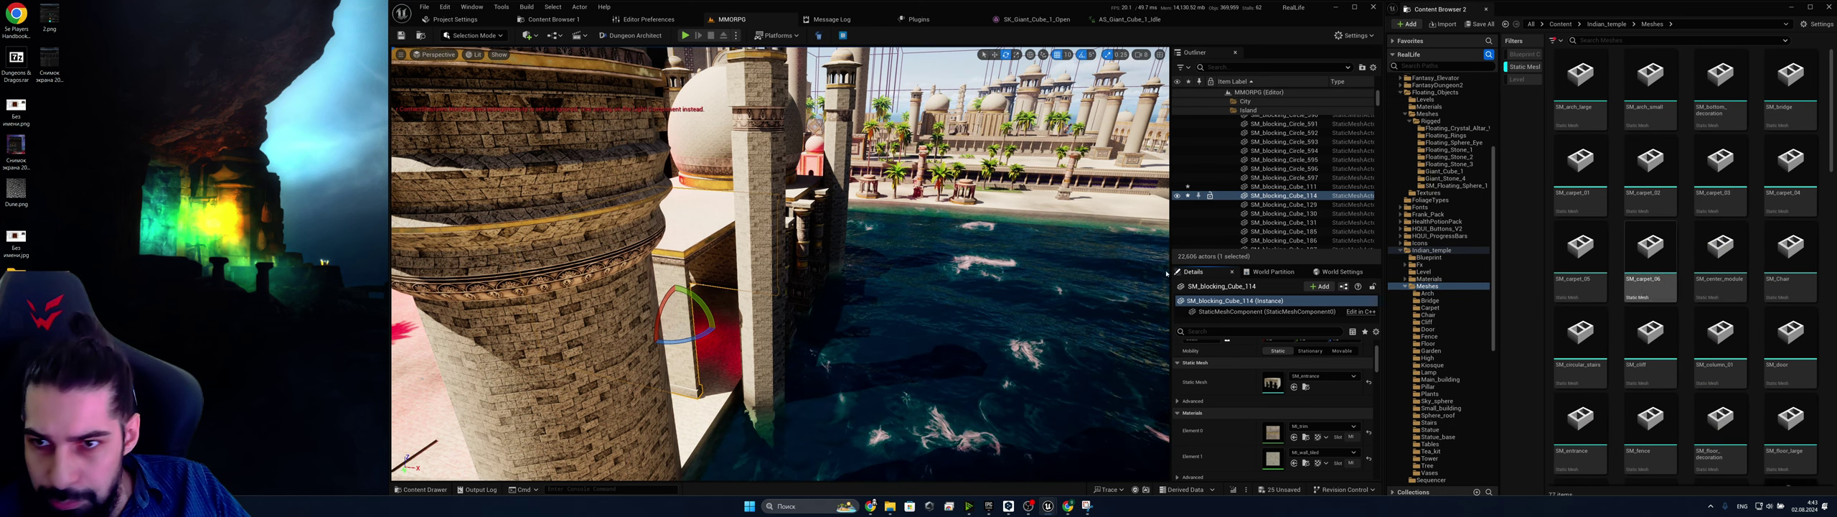
{"action": "key", "text": "Delete"}
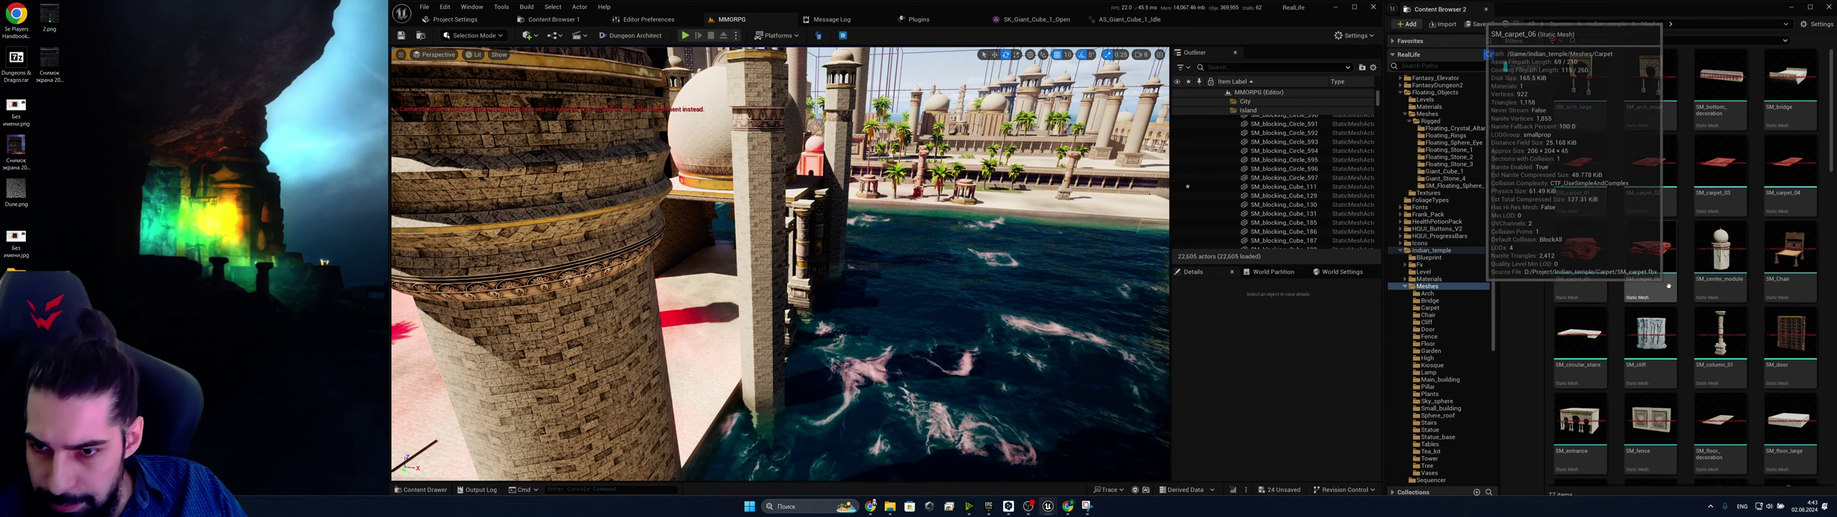
{"action": "scroll", "coordinate": [1669, 285], "scroll_direction": "down", "scroll_amount": 1}
{"action": "scroll", "coordinate": [1669, 285], "scroll_direction": "down", "scroll_amount": 1}
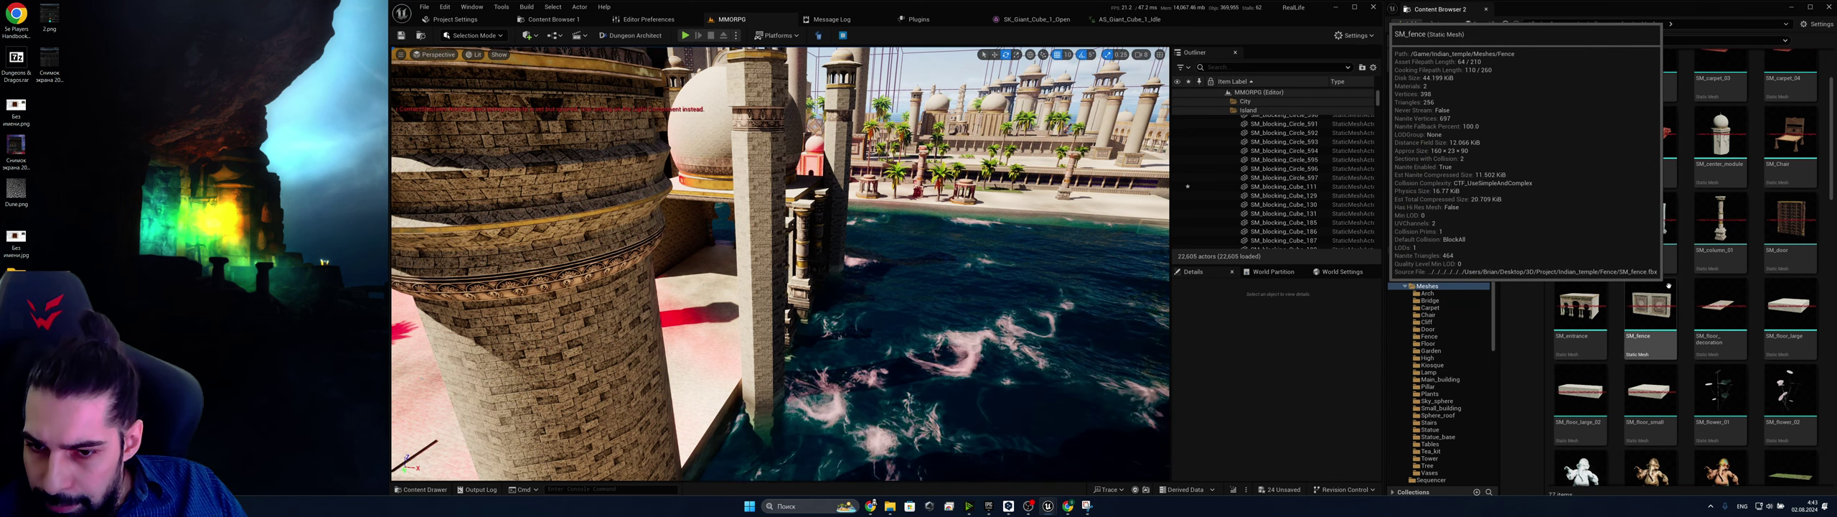
{"action": "scroll", "coordinate": [1669, 285], "scroll_direction": "down", "scroll_amount": 1}
{"action": "scroll", "coordinate": [1669, 284], "scroll_direction": "down", "scroll_amount": 1}
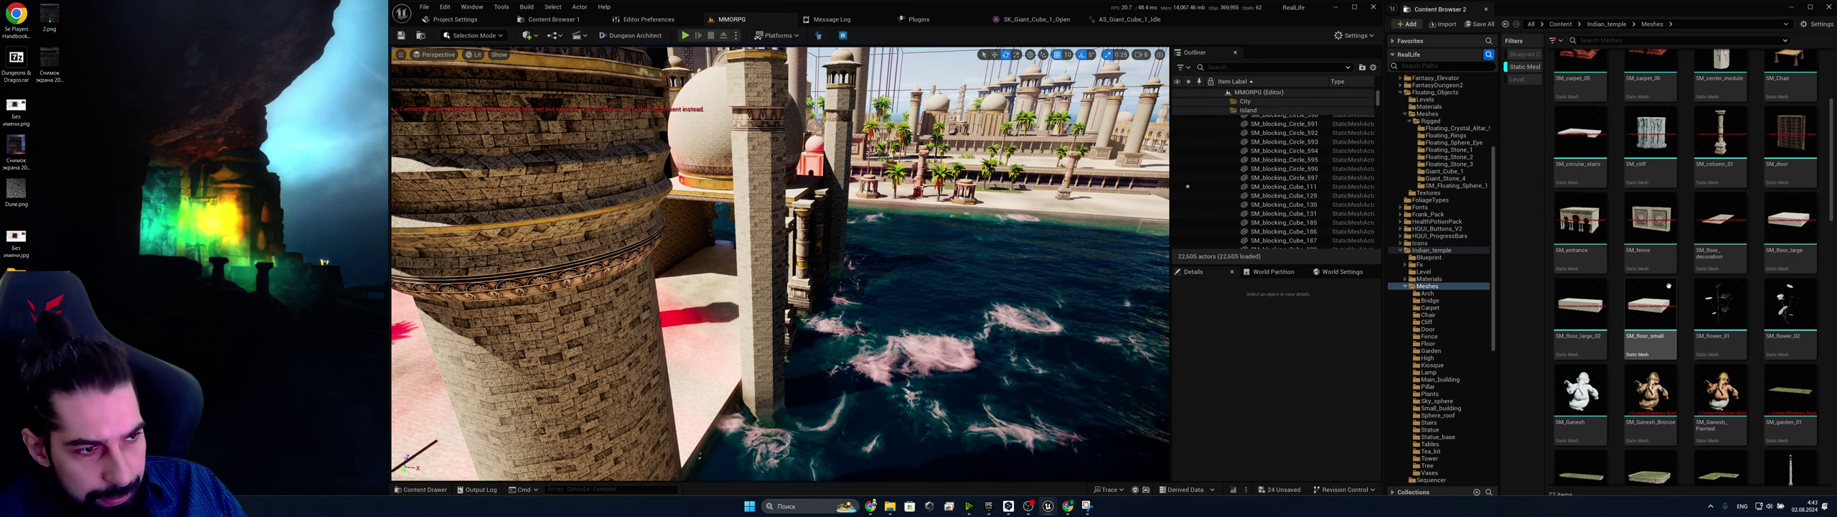
Rotate the original block SM_blocking_Cube_111 under the dome and check its orientation beside the ring stone
{"action": "key", "text": "w"}
{"action": "right_click_drag", "start_coordinate": [926, 280], "coordinate": [783, 266]}
{"action": "key", "text": "w"}
{"action": "key", "text": "s"}
{"action": "key", "text": "w"}
{"action": "right_click_drag", "start_coordinate": [860, 344], "coordinate": [861, 345]}
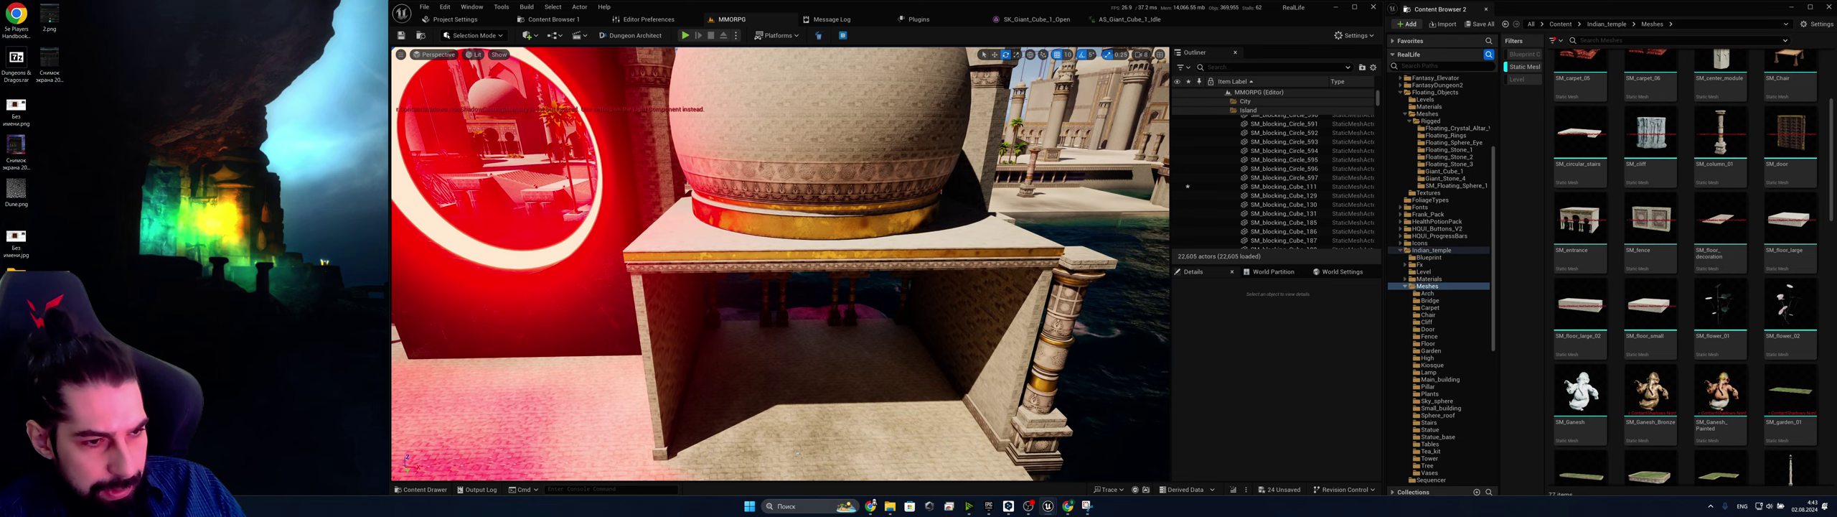
{"action": "left_click", "coordinate": [951, 317]}
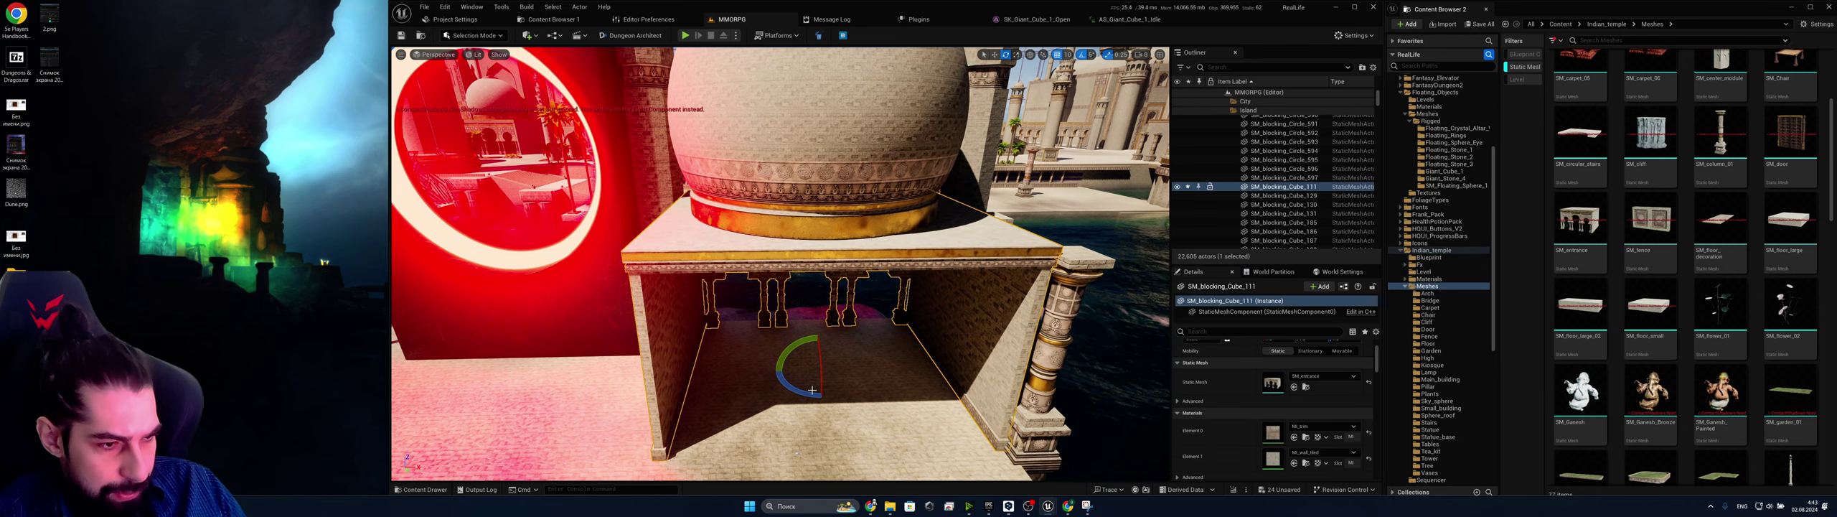
{"action": "left_click_drag", "start_coordinate": [812, 391], "coordinate": [824, 396]}
{"action": "key", "text": "s"}
{"action": "right_click_drag", "start_coordinate": [824, 396], "coordinate": [865, 402]}
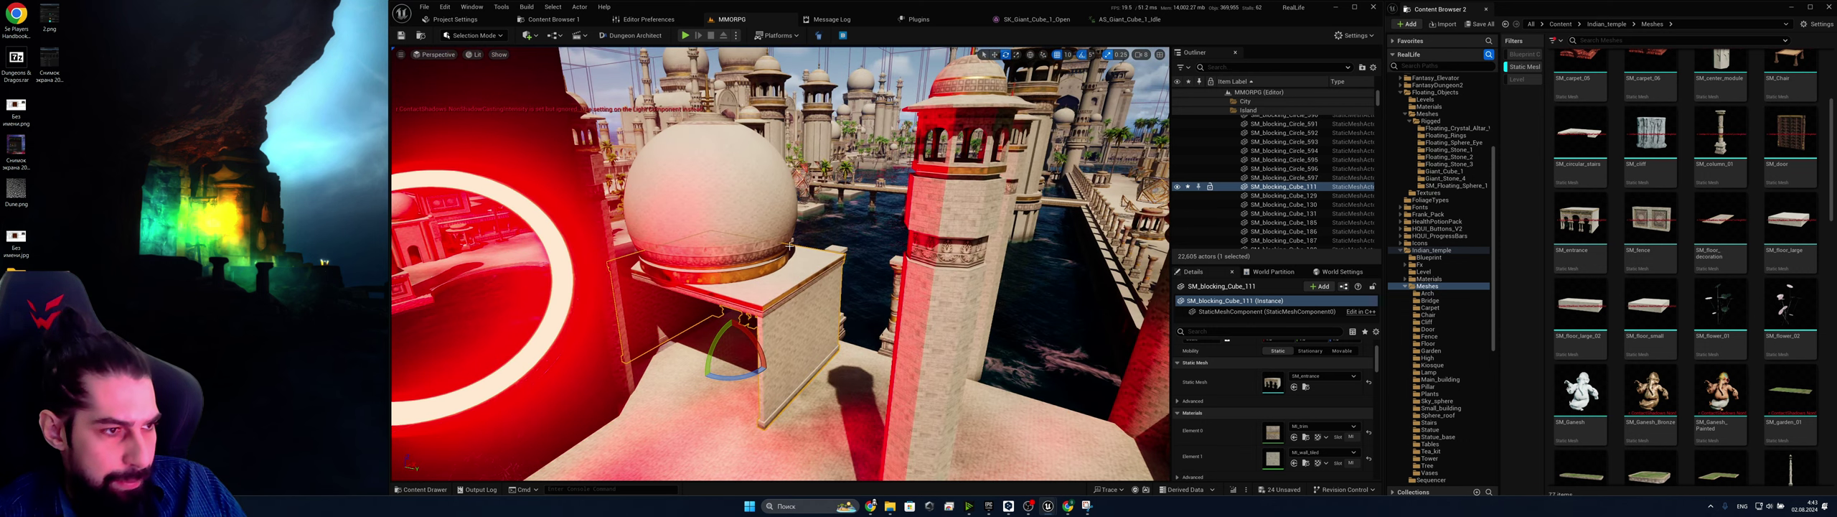
Open the giant ring stone's material instance MI_Giant_Stone_1 beside the MMORPG level viewport and close the AS_Giant_Cube_1_Idle animation
{"action": "left_click", "coordinate": [707, 219]}
{"action": "left_click", "coordinate": [539, 237]}
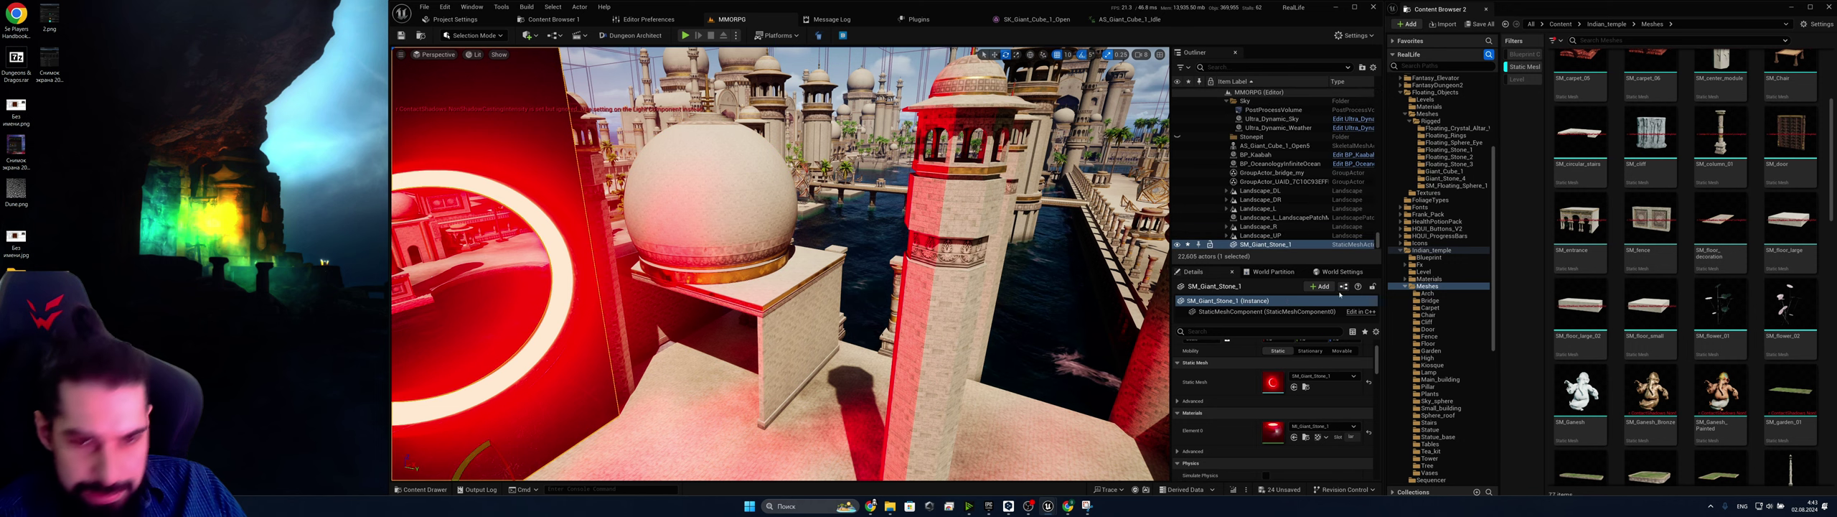
{"action": "key", "text": "f"}
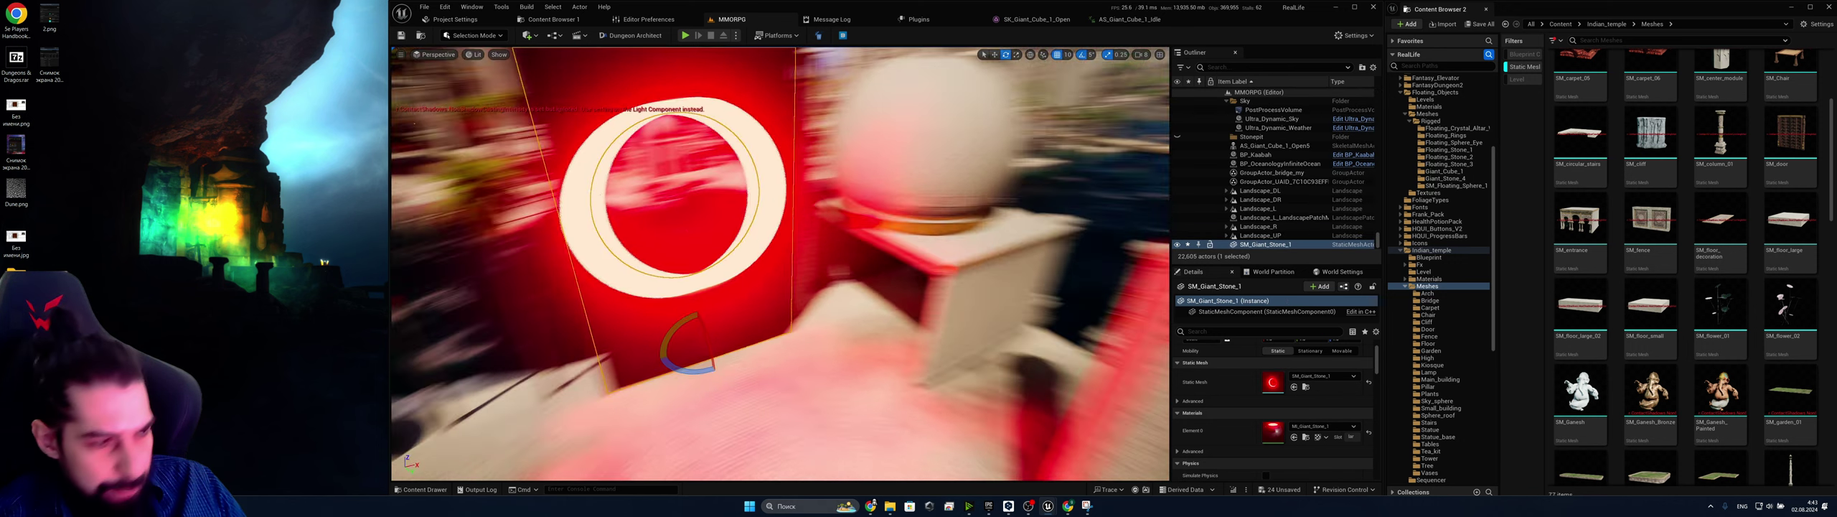
{"action": "left_click", "coordinate": [1307, 437]}
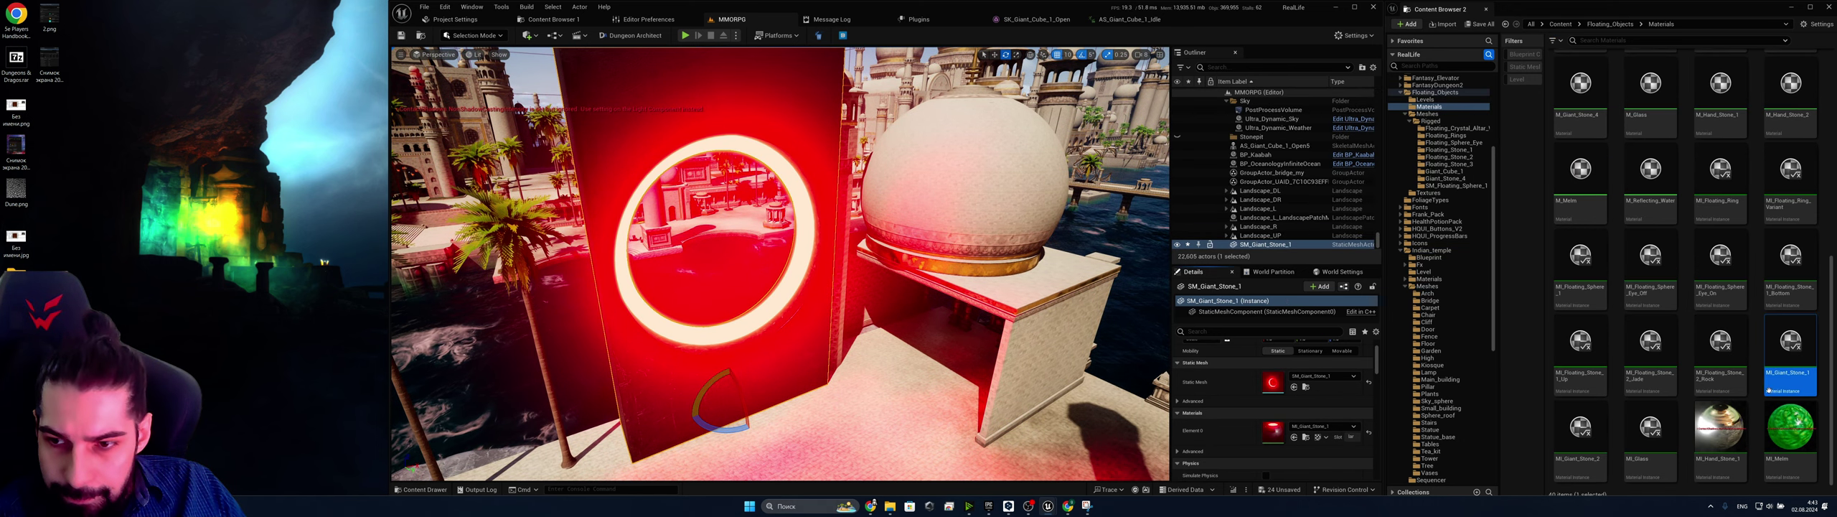
{"action": "double_click", "coordinate": [1792, 341]}
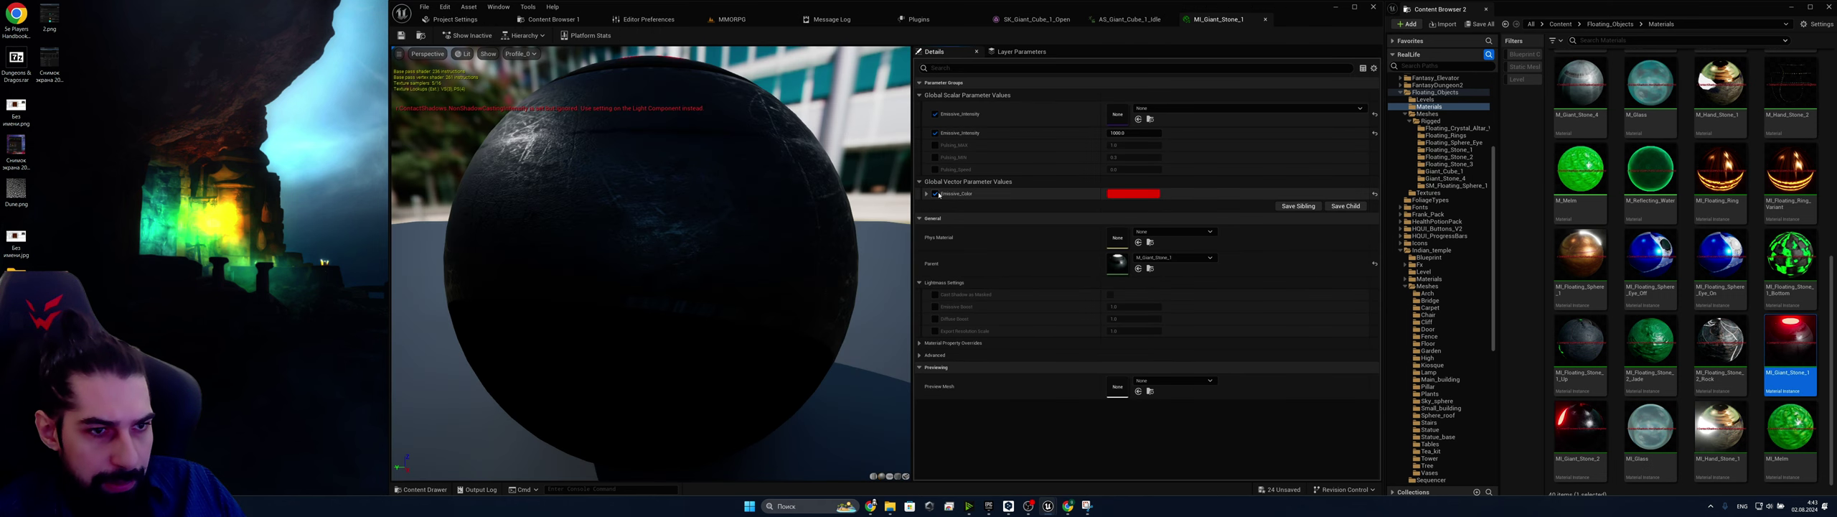
{"action": "left_click_drag", "start_coordinate": [1252, 21], "coordinate": [1550, 20]}
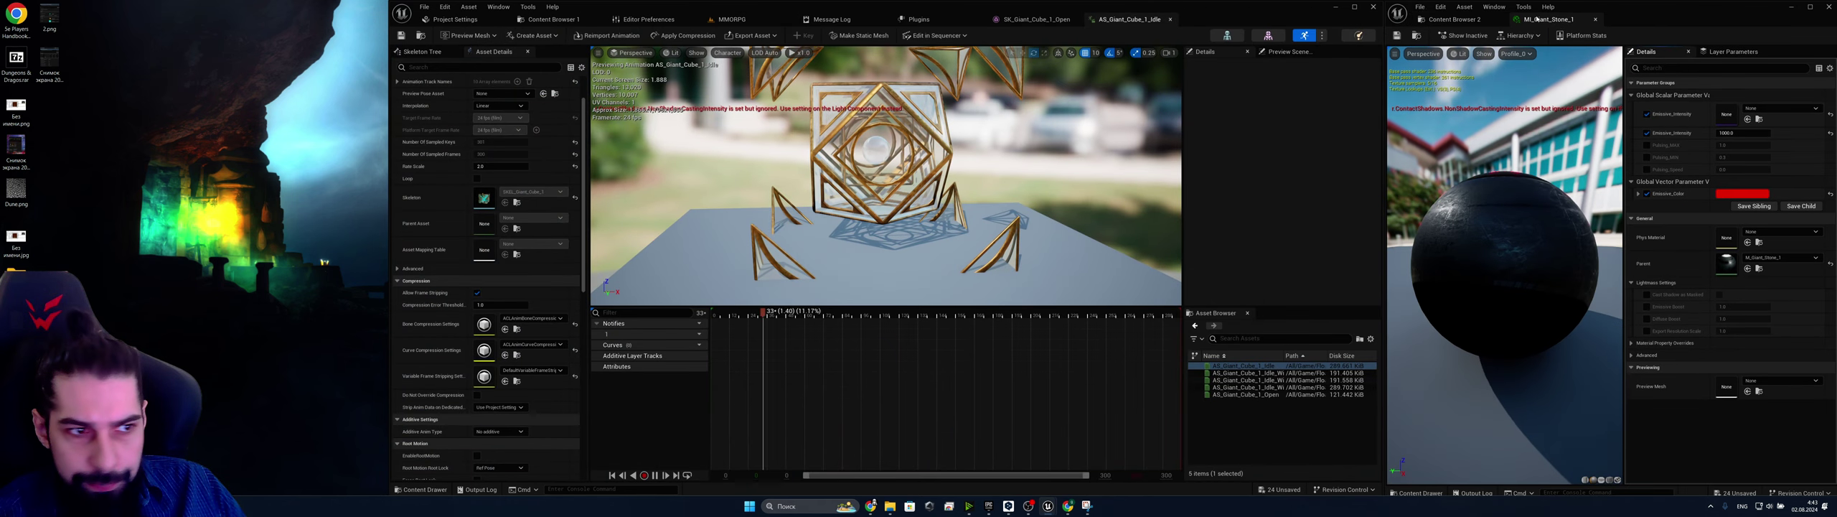
{"action": "middle_click", "coordinate": [1130, 20]}
{"action": "left_click", "coordinate": [747, 20]}
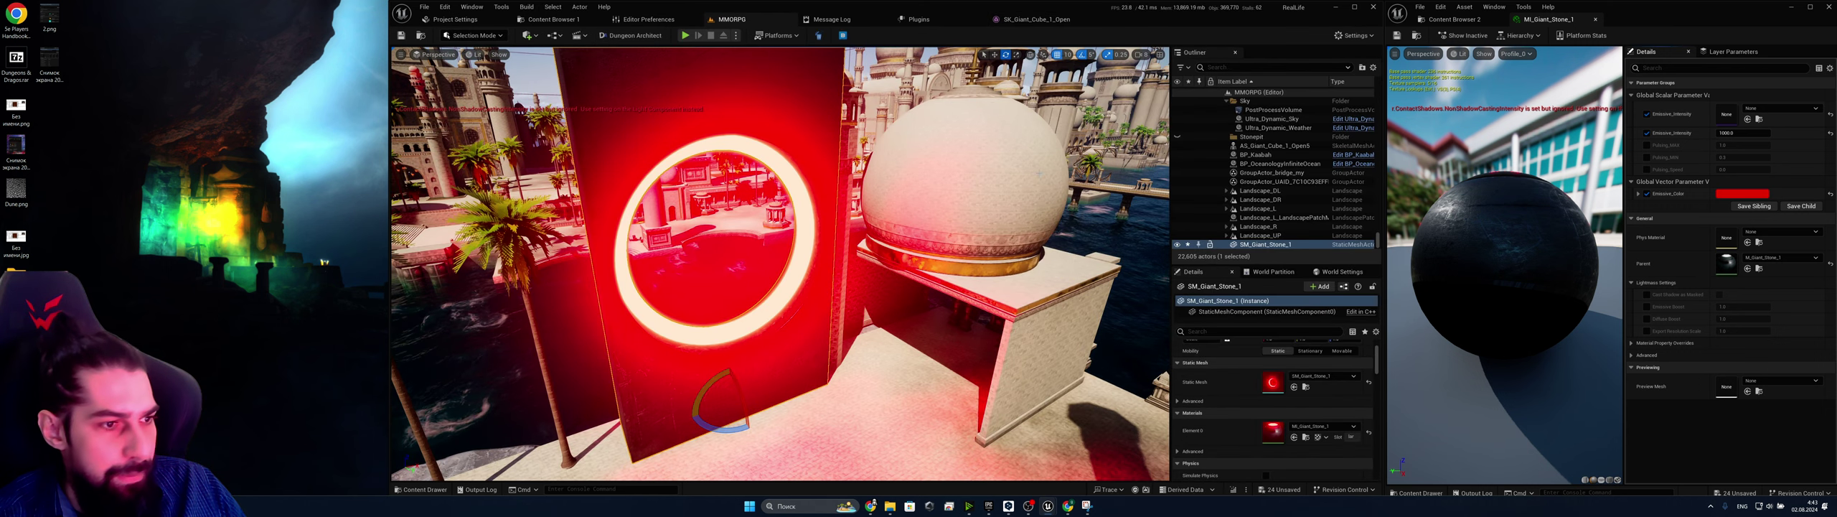
Switch the material's emissive color and emissive intensity overrides off and back on to compare the stone's glow
{"action": "left_click", "coordinate": [1648, 193]}
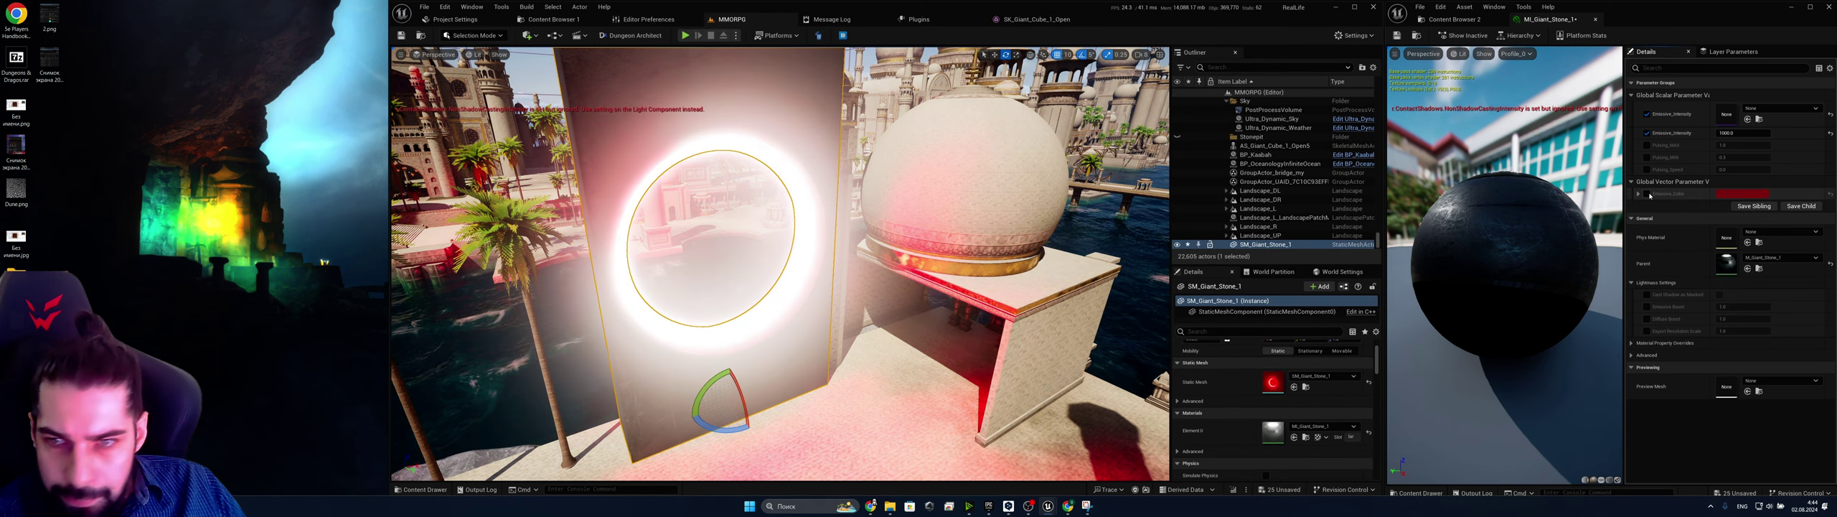
{"action": "left_click", "coordinate": [1648, 194]}
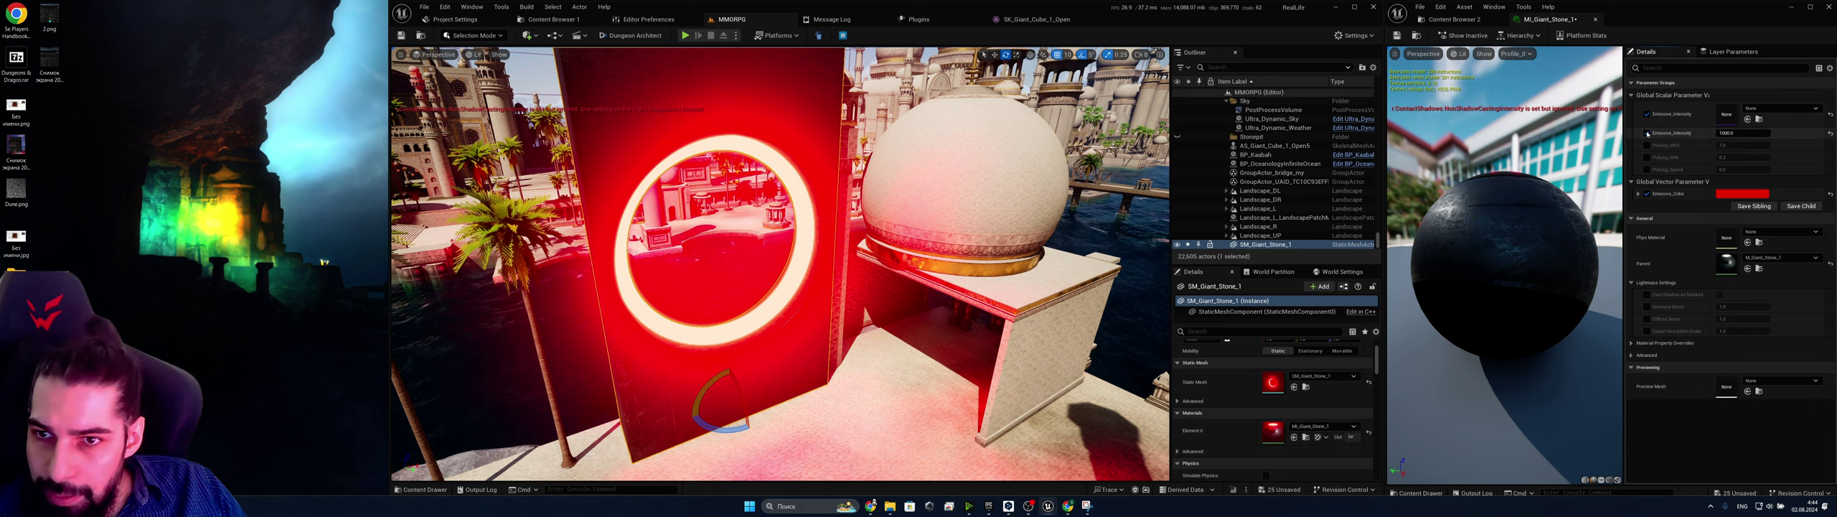
{"action": "left_click", "coordinate": [1648, 133]}
{"action": "left_click", "coordinate": [1647, 133]}
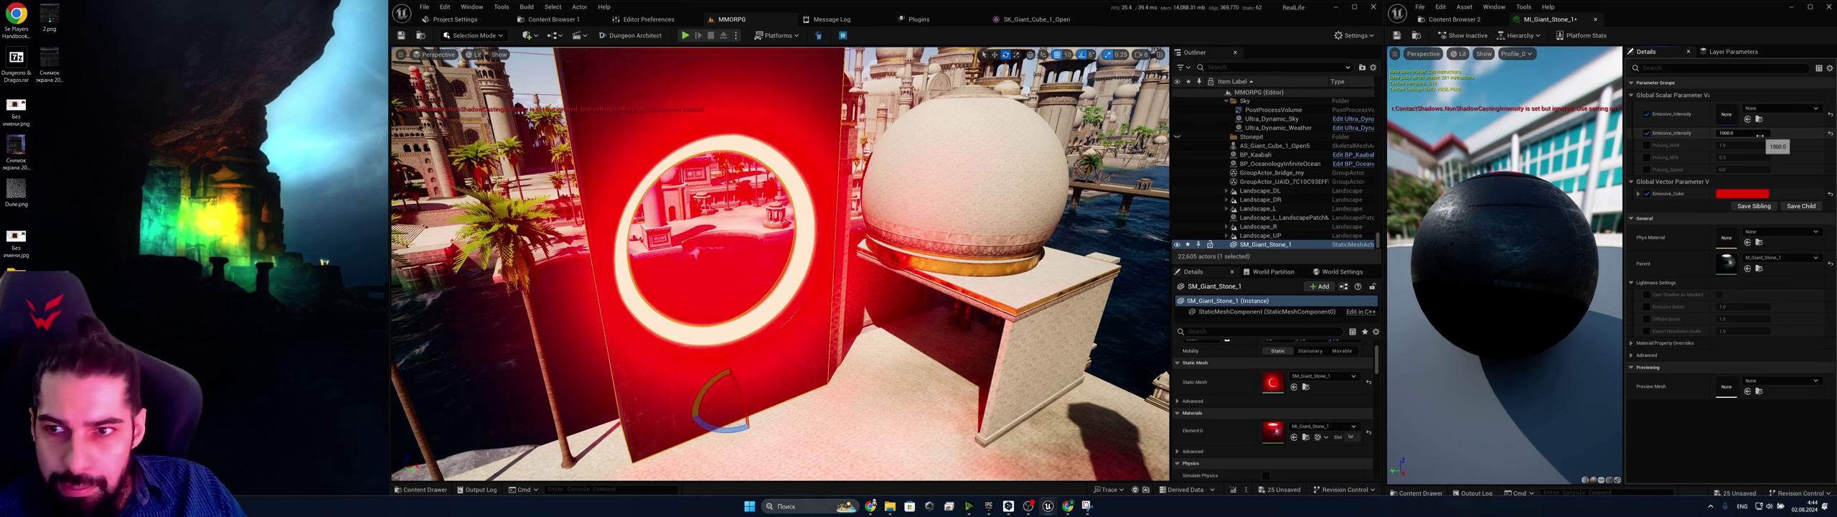
Try emissive intensities of 1, 20 and 100 on the ring stone's material, and settle on 10
{"action": "left_click", "coordinate": [1761, 135]}
{"action": "type", "text": "1"}
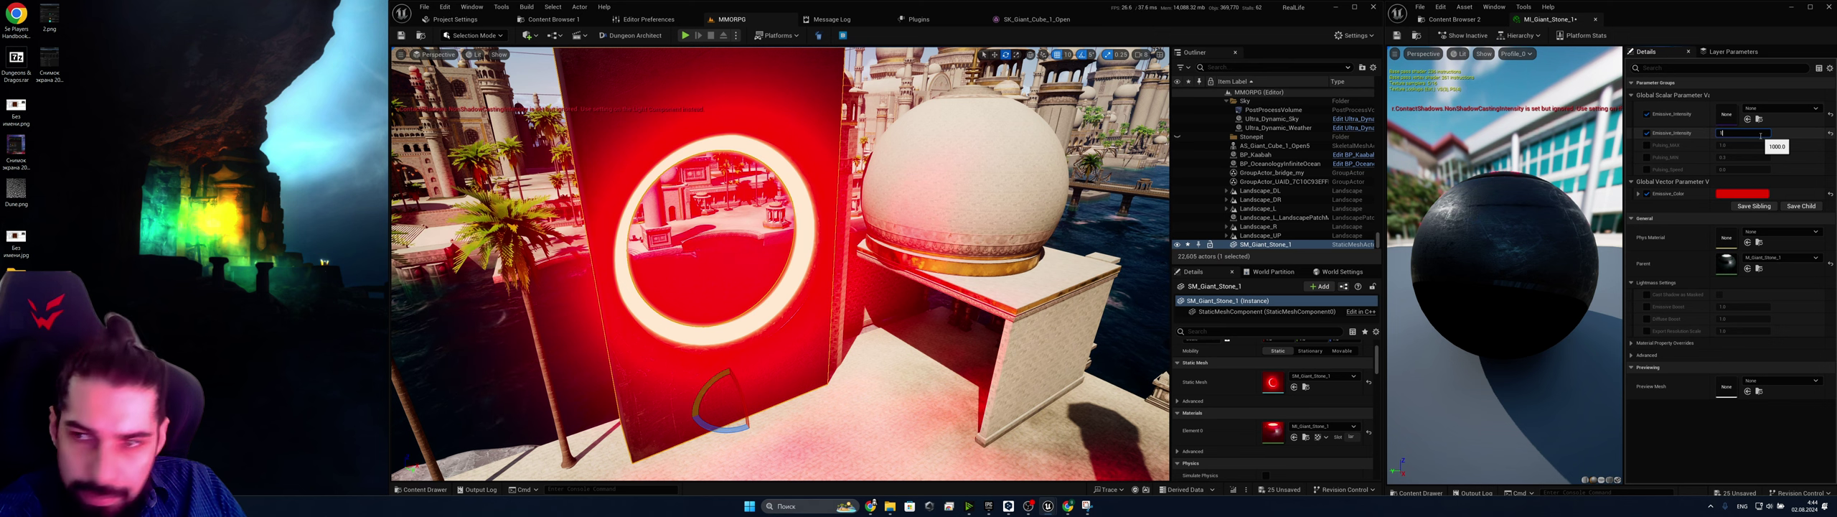
{"action": "key", "text": "Return"}
{"action": "type", "text": "20"}
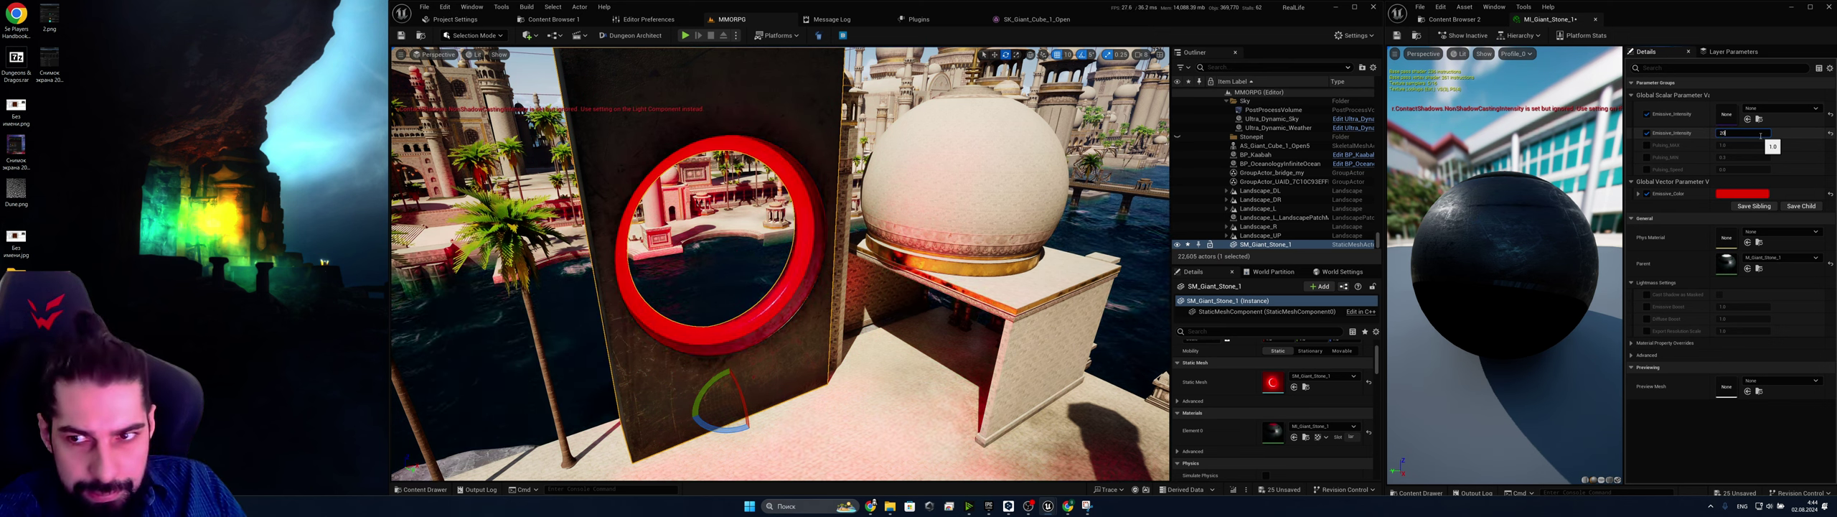
{"action": "key", "text": "Return"}
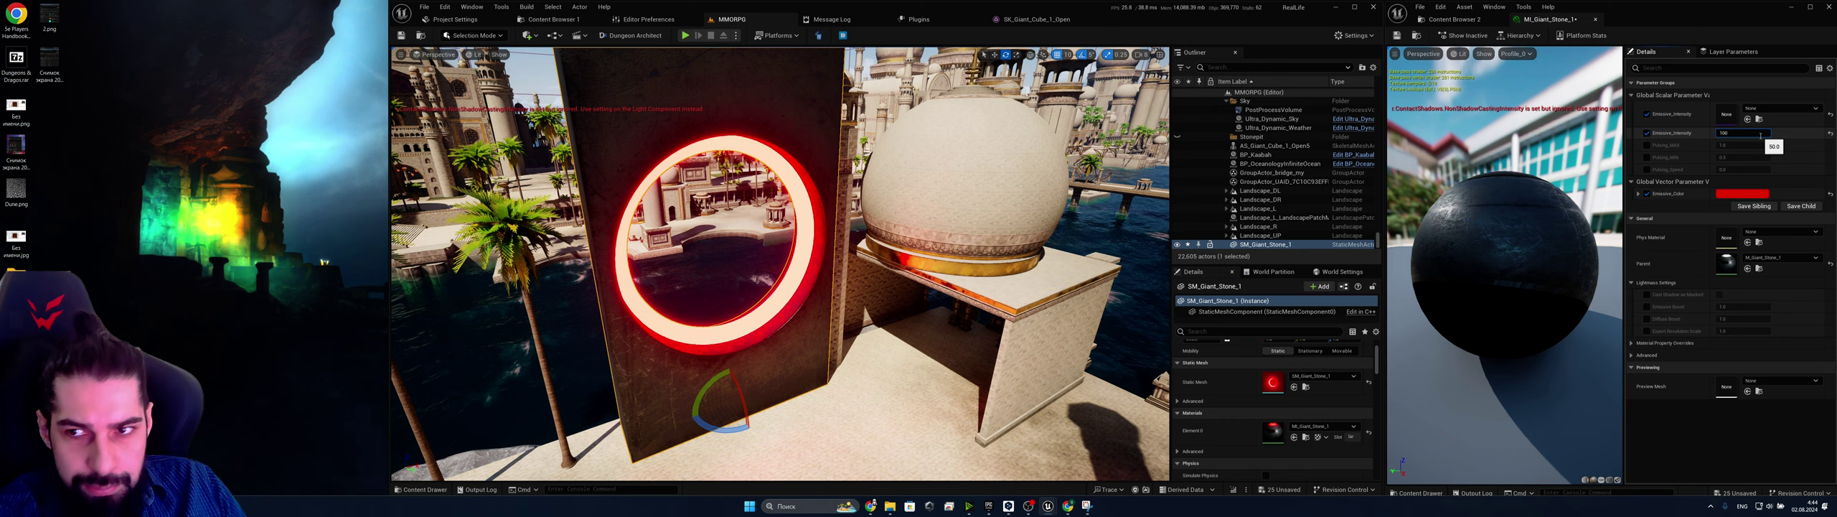
{"action": "type", "text": "100"}
{"action": "key", "text": "Return"}
{"action": "type", "text": "10"}
{"action": "key", "text": "Return"}
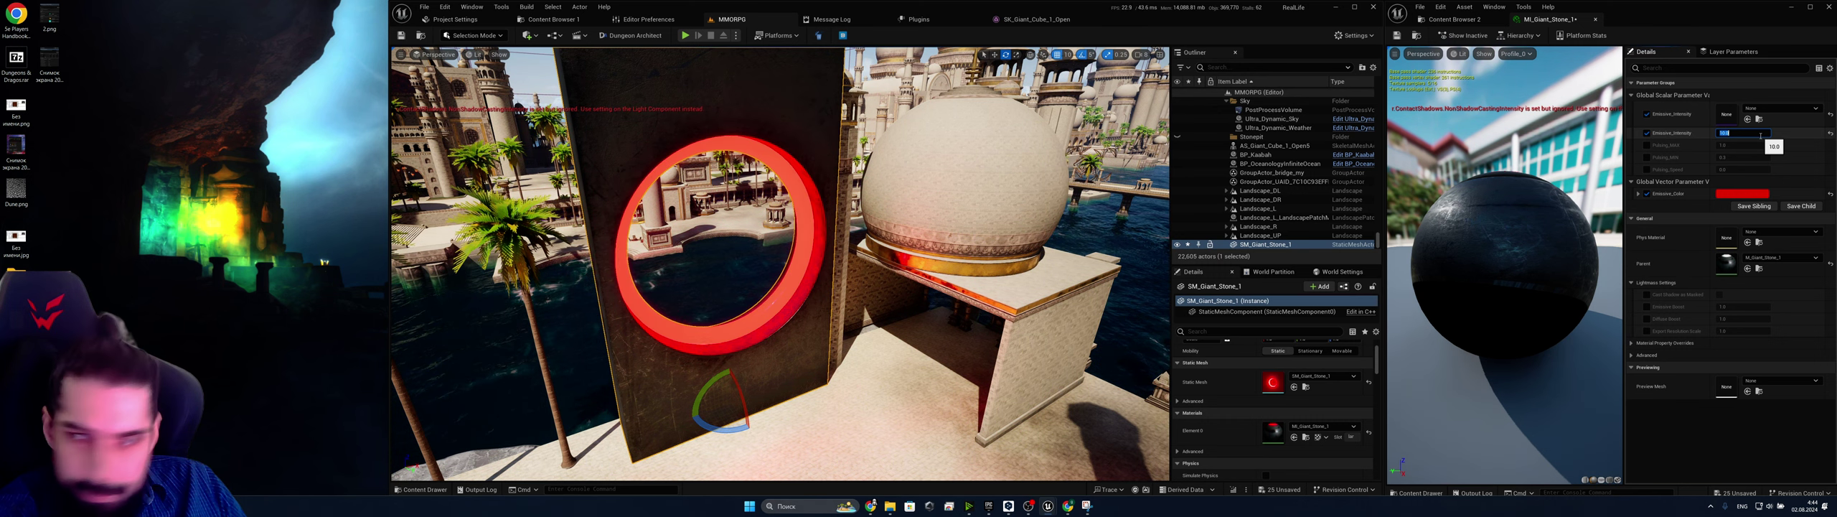
Scale the block SM_blocking_Cube_111 under the dome to 2 on all axes
{"action": "key", "text": "s"}
{"action": "right_click_drag", "start_coordinate": [1148, 434], "coordinate": [1084, 337]}
{"action": "key", "text": "w"}
{"action": "key", "text": "w"}
{"action": "right_click_drag", "start_coordinate": [797, 287], "coordinate": [933, 295]}
{"action": "right_click_drag", "start_coordinate": [744, 318], "coordinate": [998, 217]}
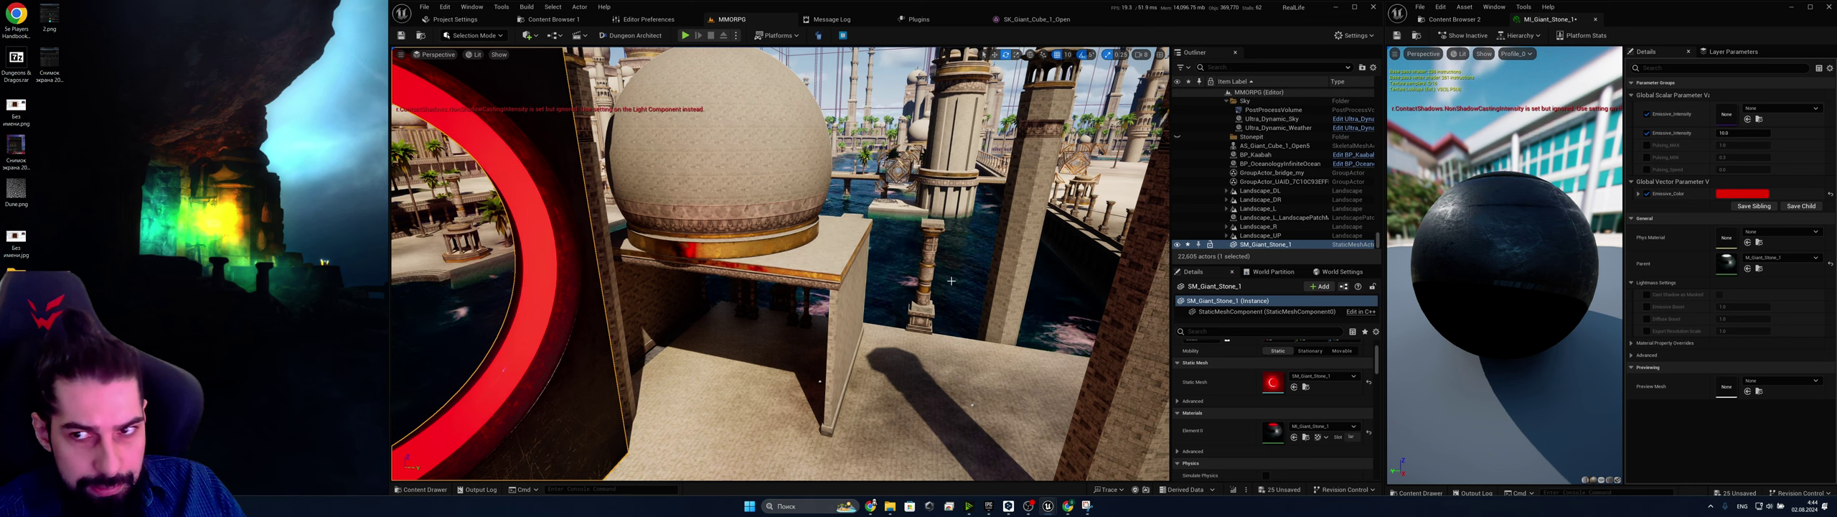
{"action": "left_click", "coordinate": [838, 296]}
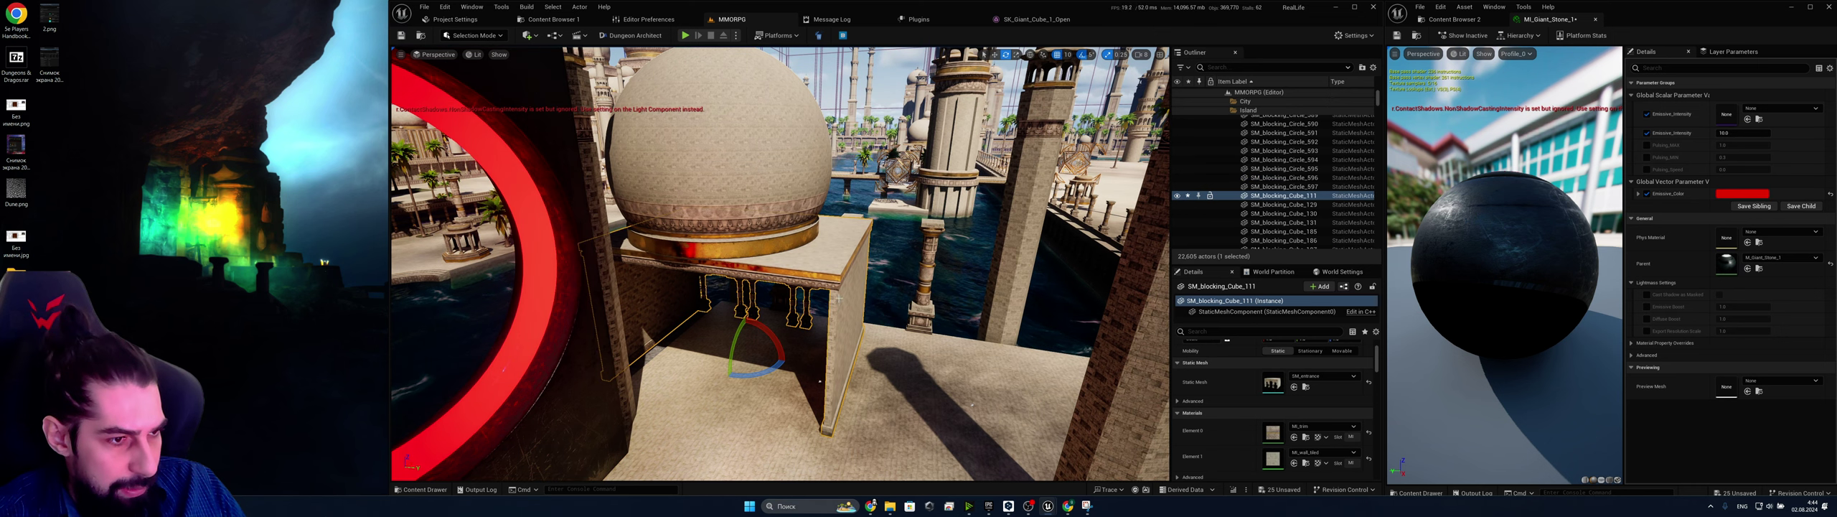
{"action": "key", "text": "w"}
{"action": "scroll", "coordinate": [1263, 388], "scroll_direction": "up", "scroll_amount": 2}
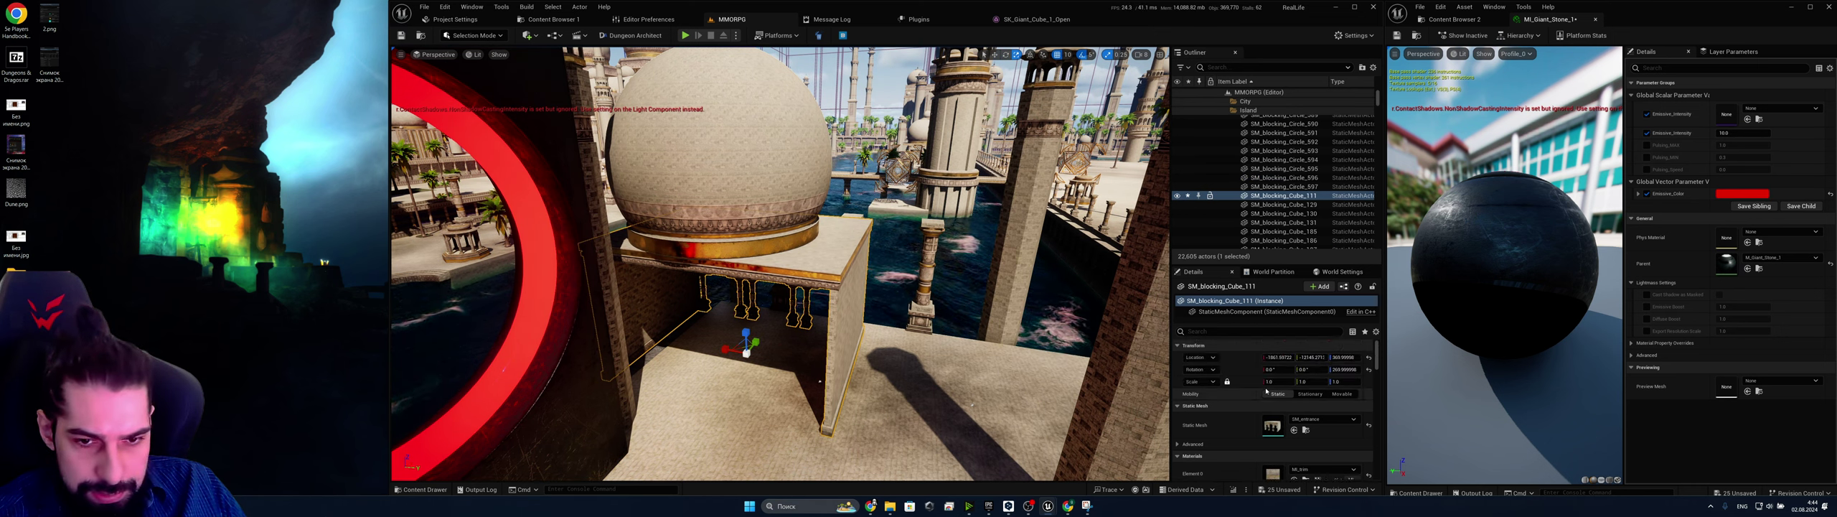
{"action": "left_click", "coordinate": [1281, 382]}
{"action": "type", "text": "2"}
{"action": "key", "text": "Return"}
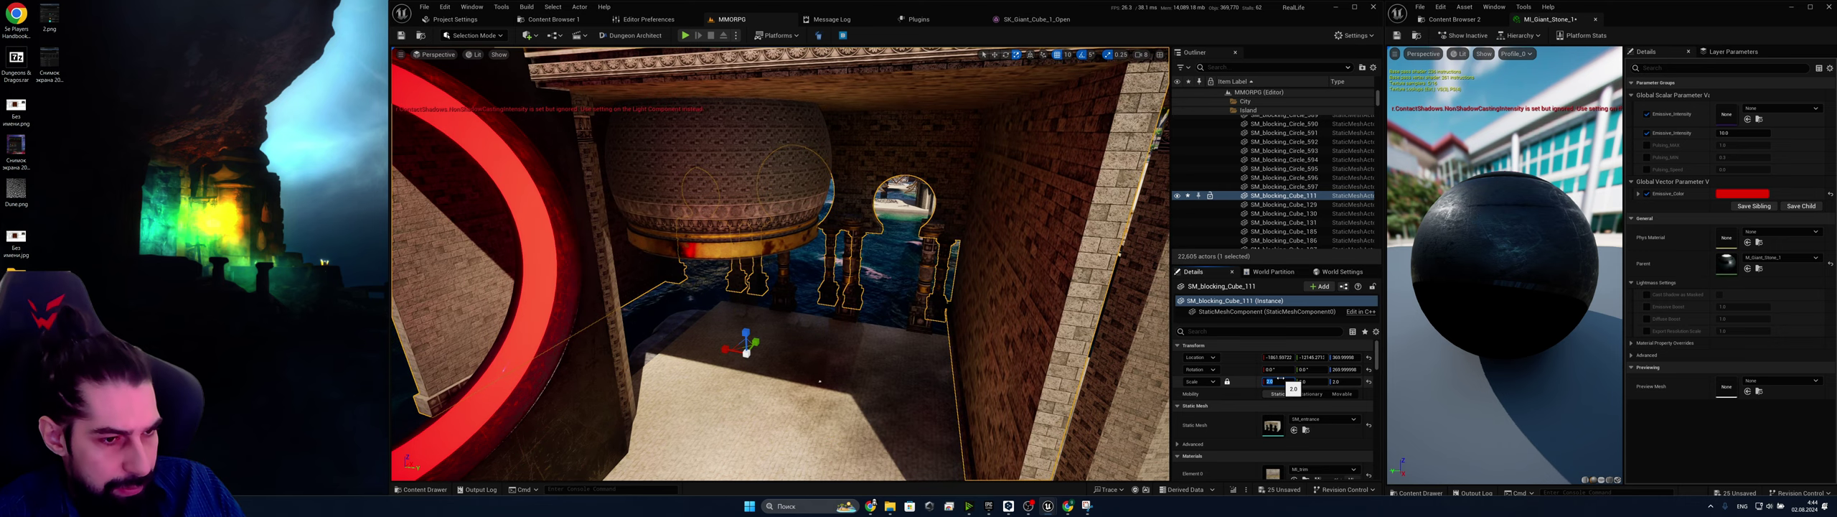
Inspect the enlarged block beside the ring stone from farther away and open its scale for editing
{"action": "key", "text": "s"}
{"action": "mouse_move", "coordinate": [862, 287]}
{"action": "right_mouse_down"}
{"action": "mouse_move", "coordinate": [778, 284]}
{"action": "mouse_move", "coordinate": [851, 291]}
{"action": "right_mouse_up"}
{"action": "key", "text": "a"}
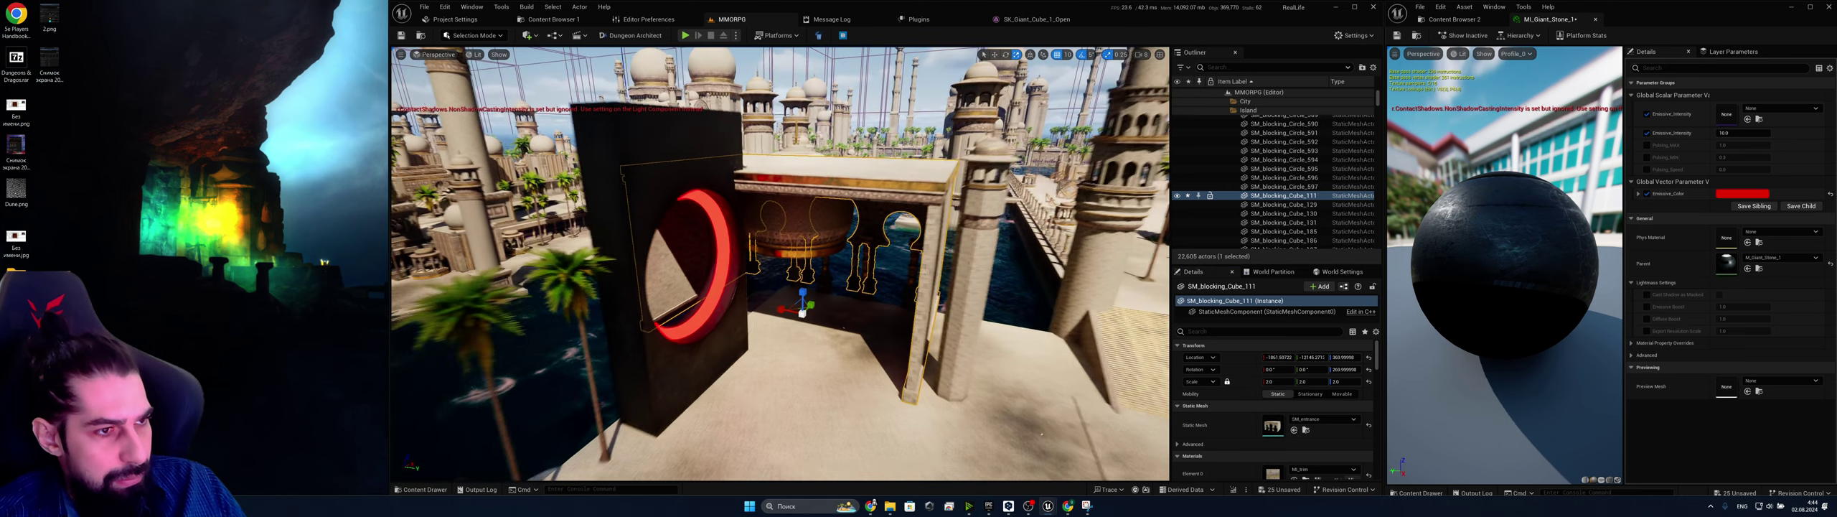
{"action": "left_click", "coordinate": [1268, 381]}
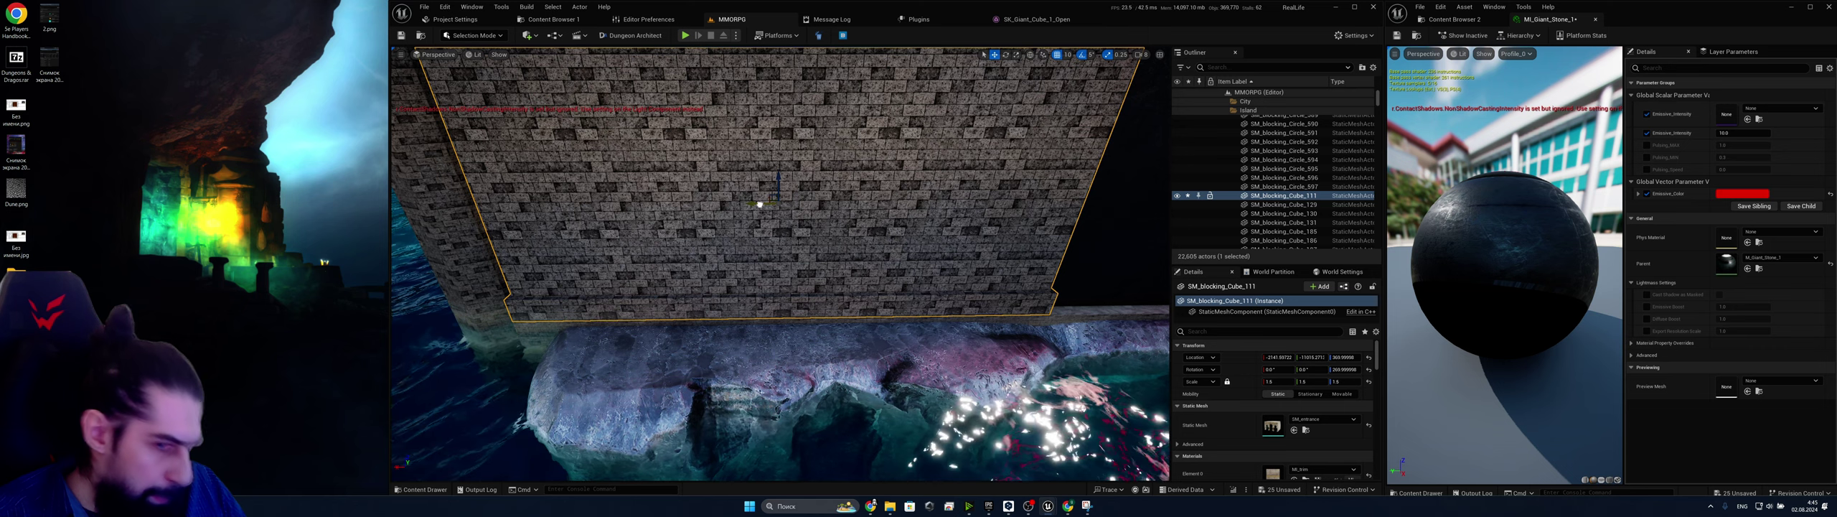
Move the giant ring stone sideways along the island's rocky shore edge
{"action": "right_click_drag", "start_coordinate": [760, 203], "coordinate": [847, 204]}
{"action": "left_click", "coordinate": [692, 260]}
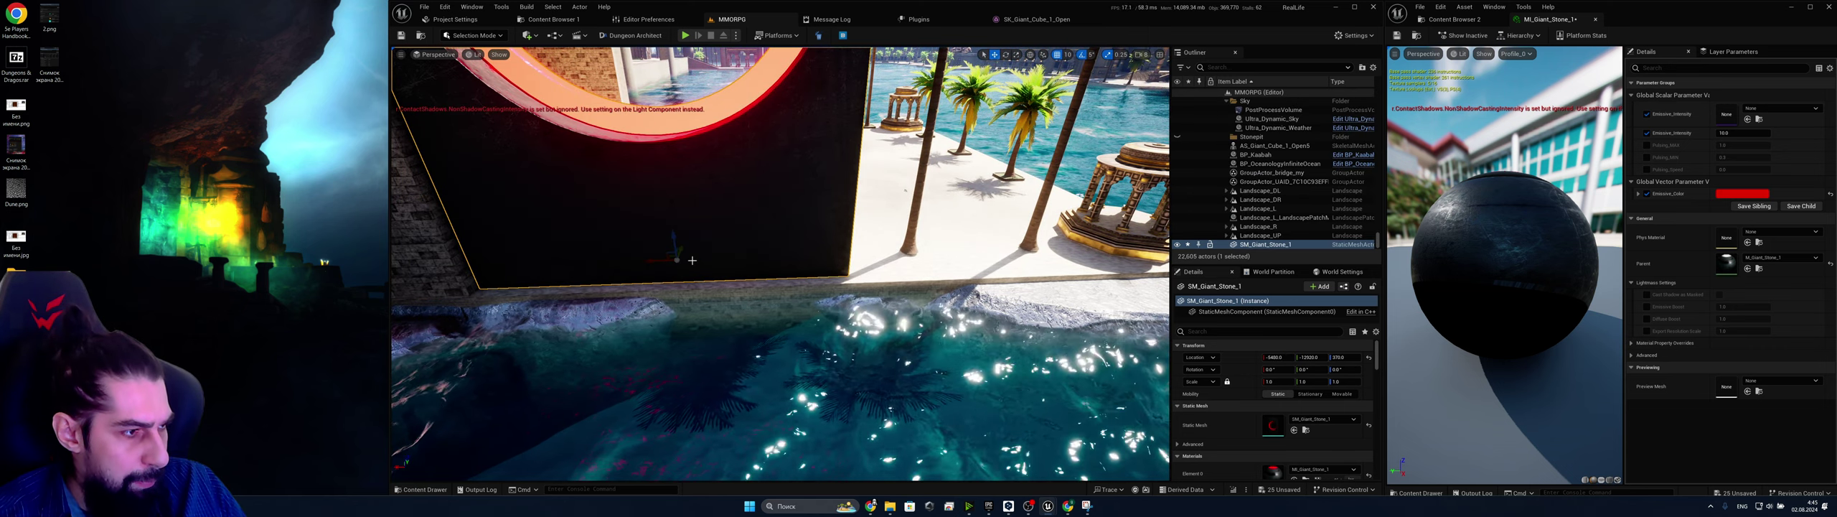
{"action": "left_click_drag", "start_coordinate": [653, 263], "coordinate": [710, 263]}
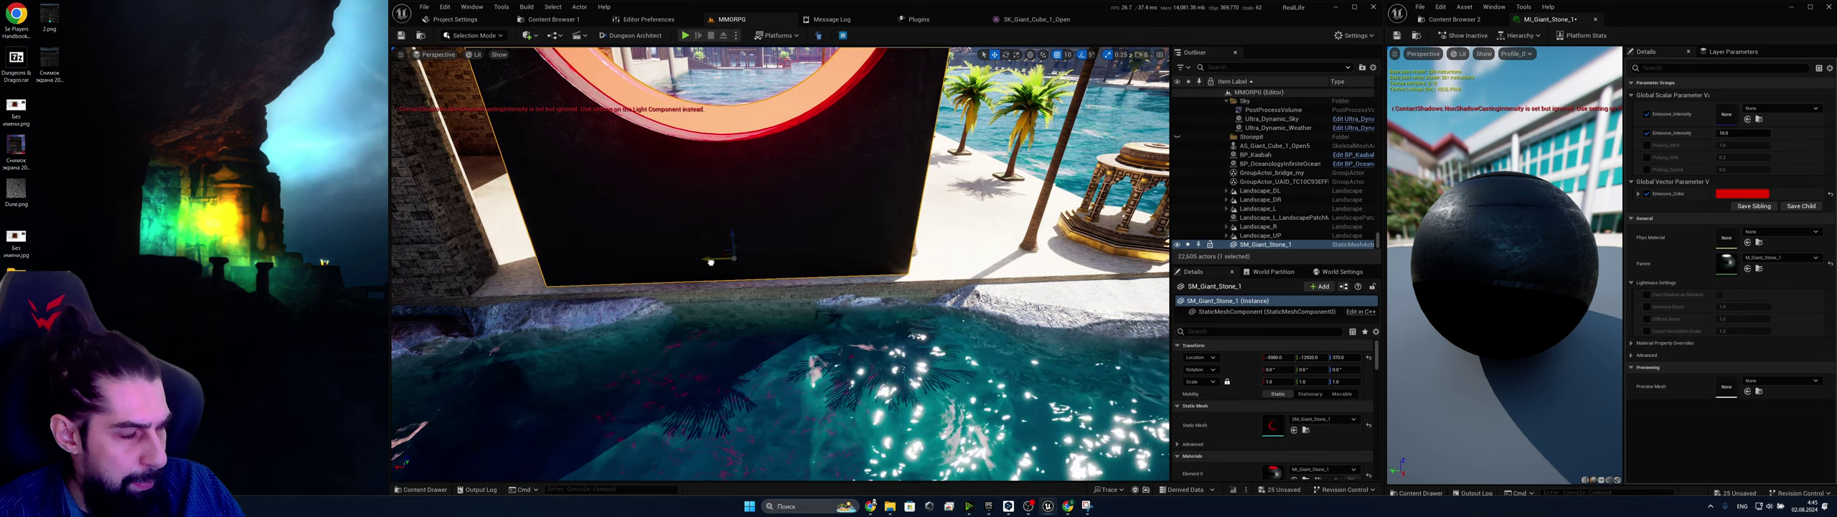
Move and rotate the corner tower SM_blocking_Circle_49 beside the columned domed building
{"action": "right_click_drag", "start_coordinate": [537, 256], "coordinate": [615, 252]}
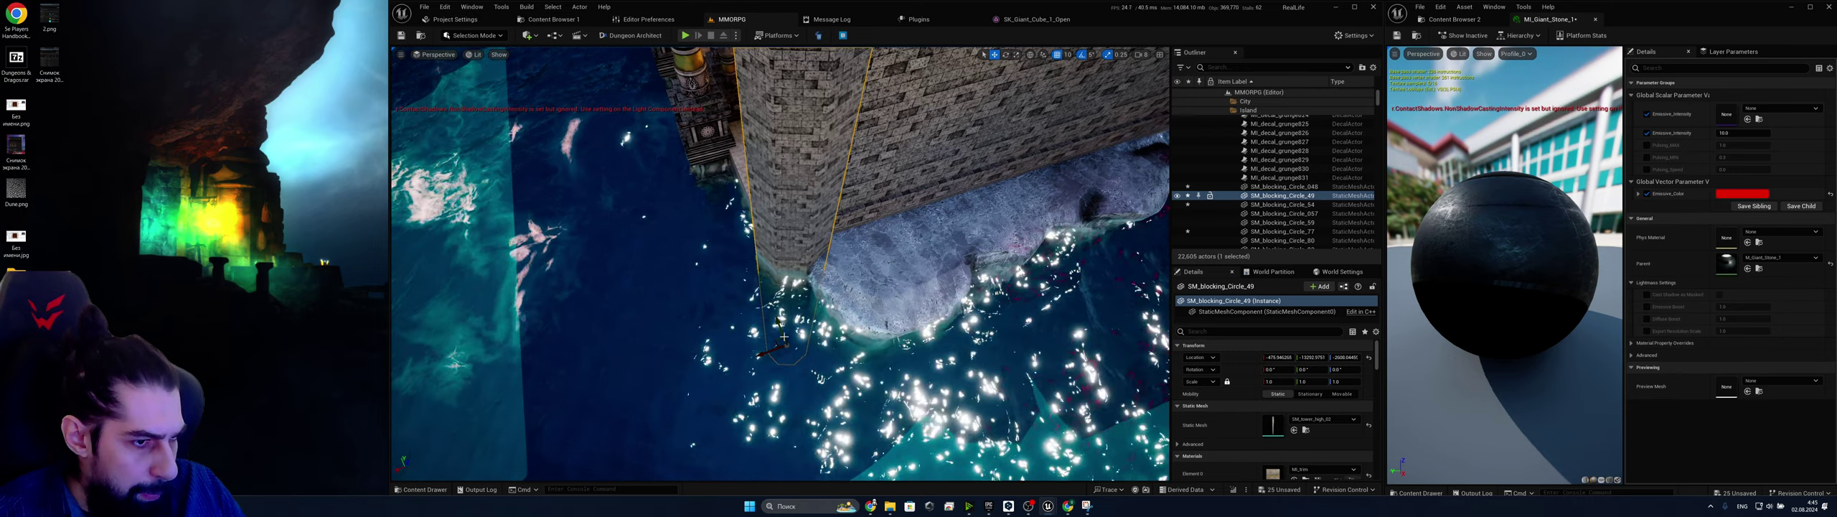
{"action": "right_click_drag", "start_coordinate": [781, 264], "coordinate": [890, 247]}
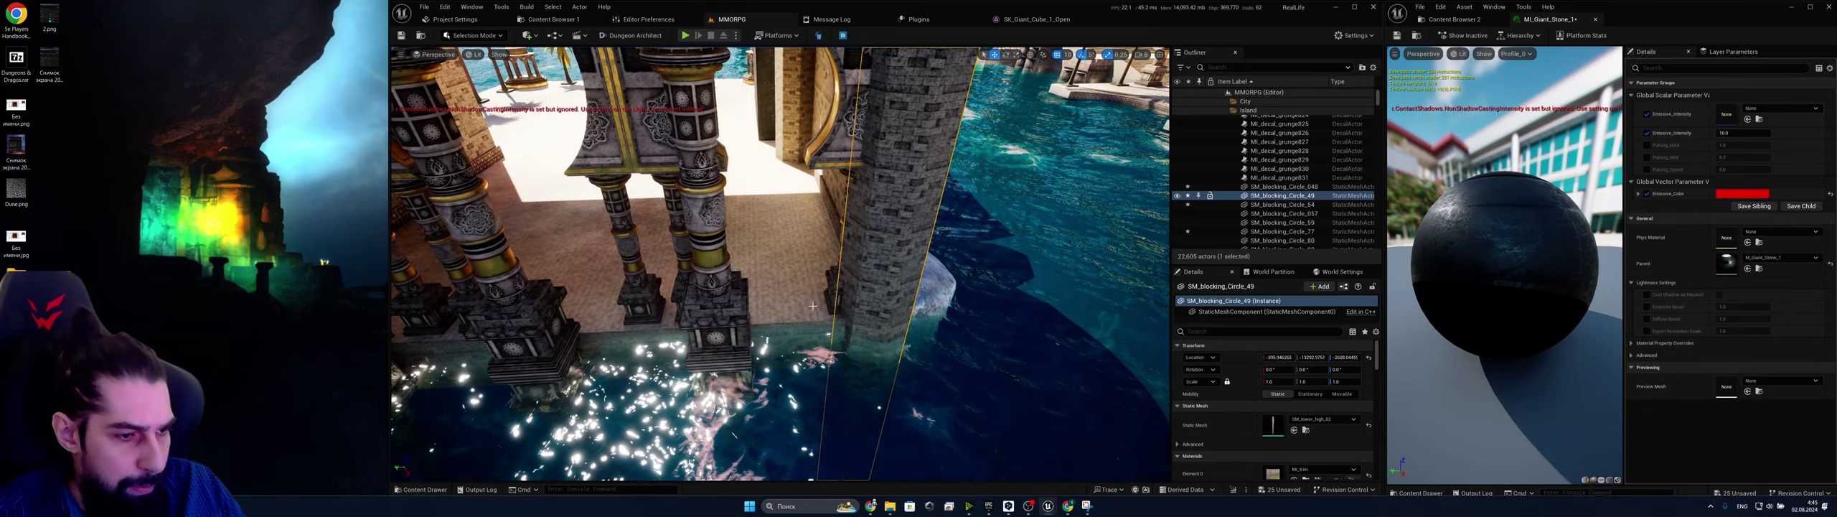
{"action": "right_click_drag", "start_coordinate": [813, 306], "coordinate": [810, 286]}
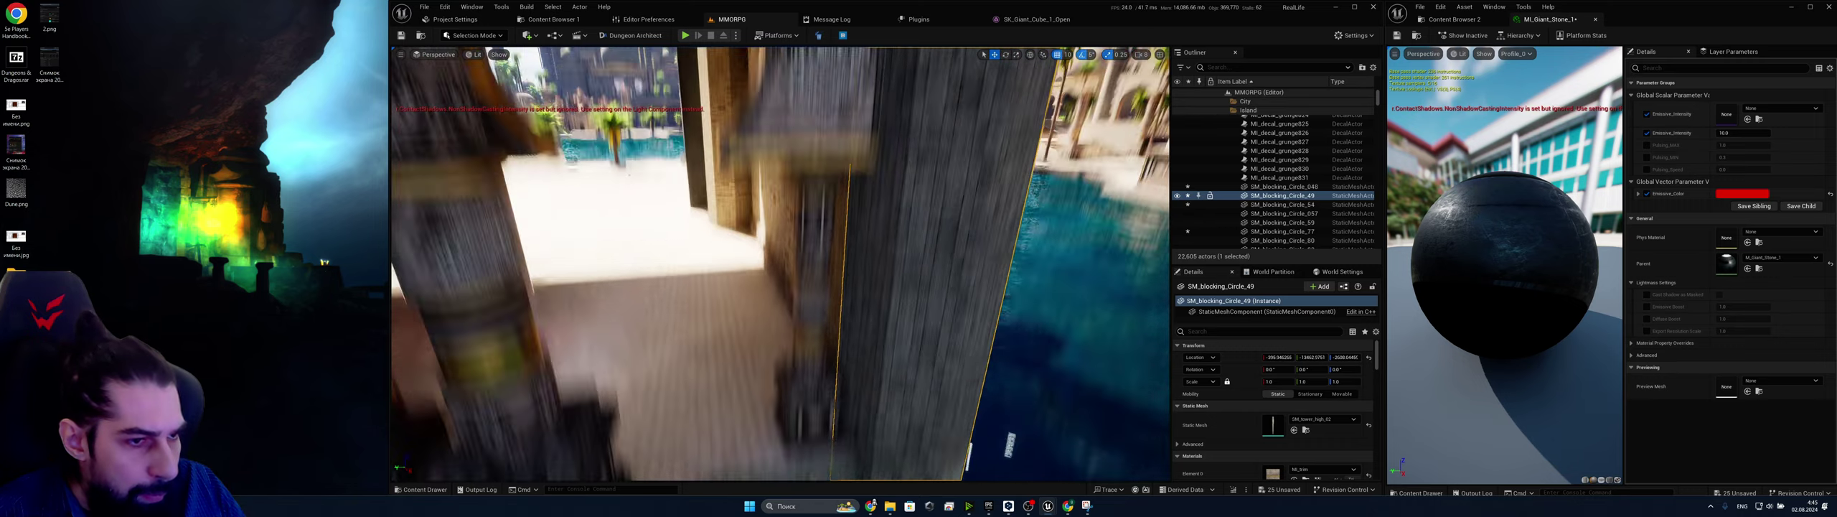
{"action": "right_click_drag", "start_coordinate": [781, 264], "coordinate": [783, 337]}
{"action": "key", "text": "e"}
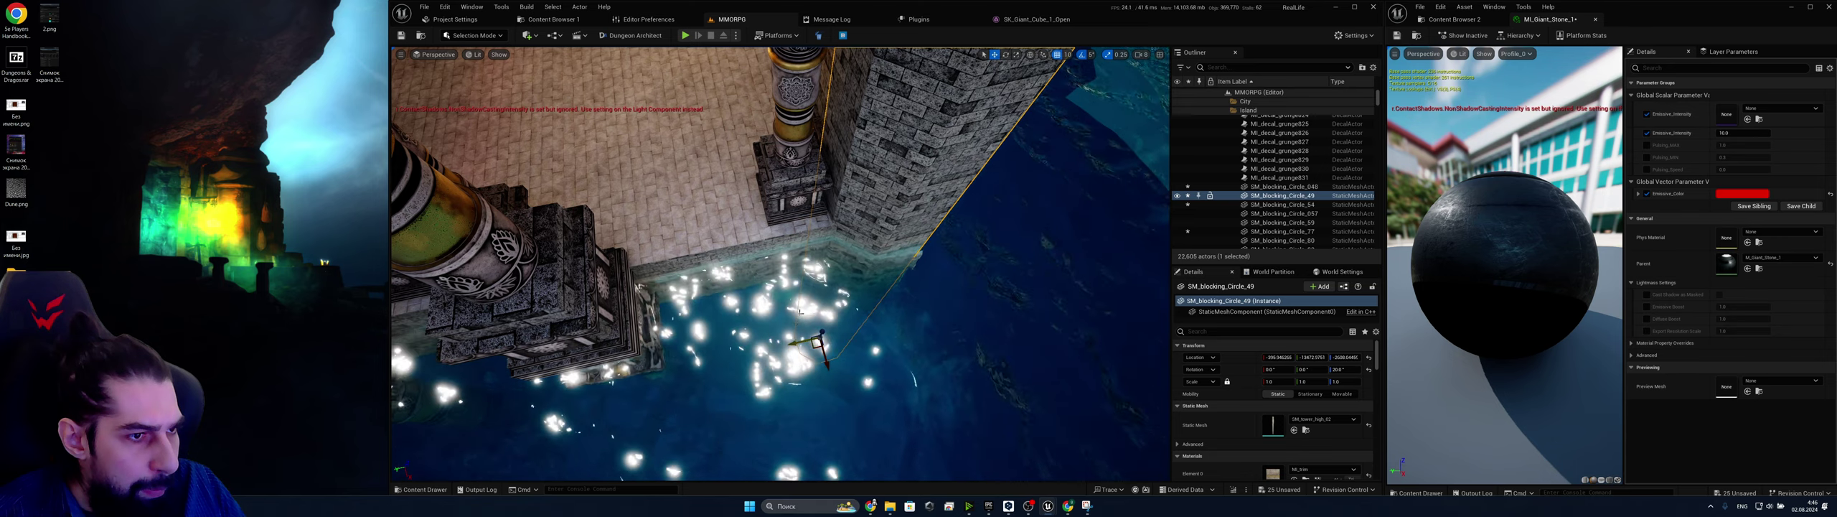
{"action": "right_click_drag", "start_coordinate": [801, 312], "coordinate": [801, 187]}
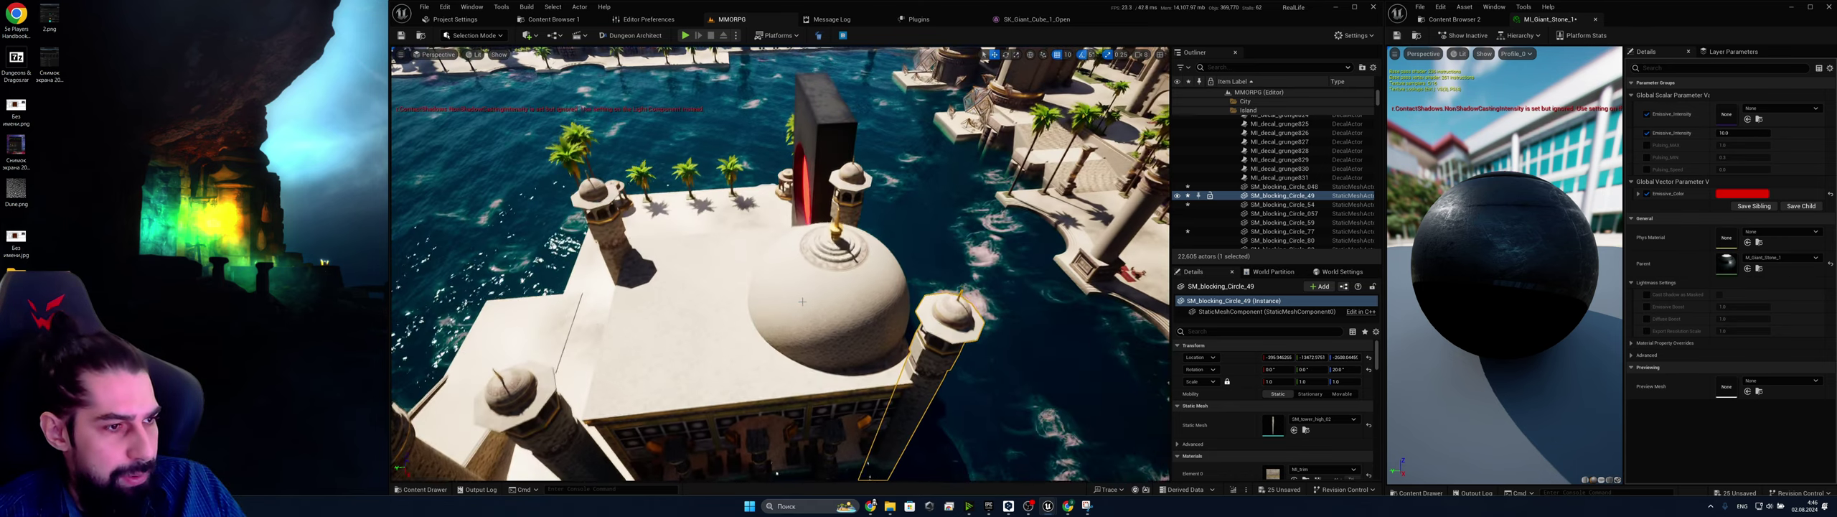
Examine the selected dome, the building beneath it and the ring stone from close up and from high above the city
{"action": "left_click", "coordinate": [822, 332]}
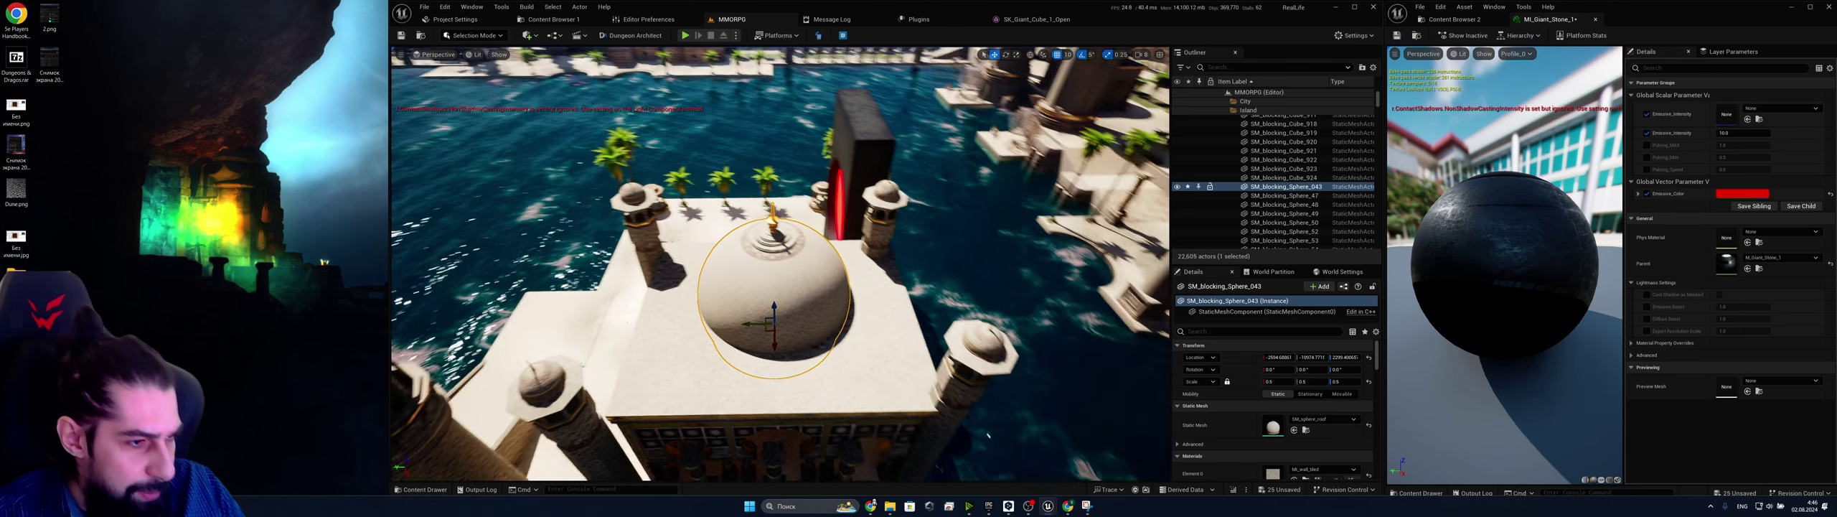
{"action": "right_click_drag", "start_coordinate": [822, 332], "coordinate": [818, 424]}
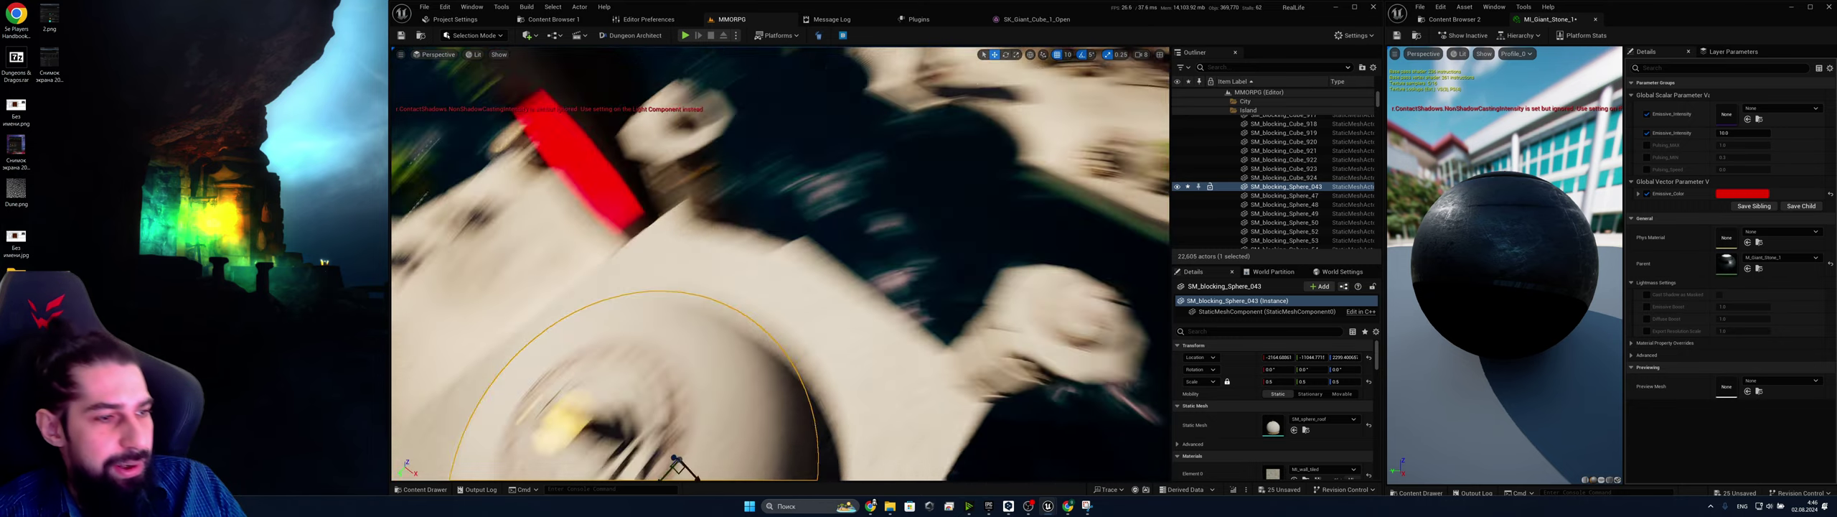
{"action": "right_click_drag", "start_coordinate": [818, 330], "coordinate": [883, 330]}
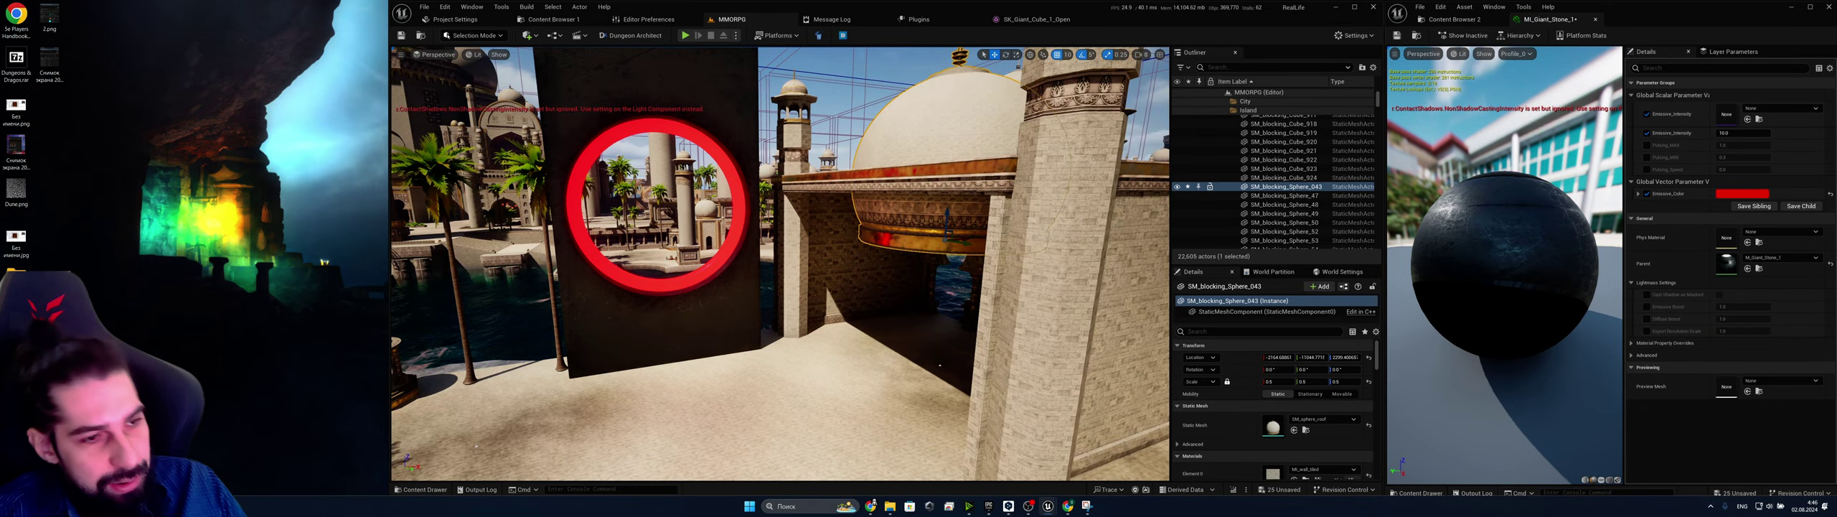
{"action": "right_click_drag", "start_coordinate": [819, 287], "coordinate": [1005, 344]}
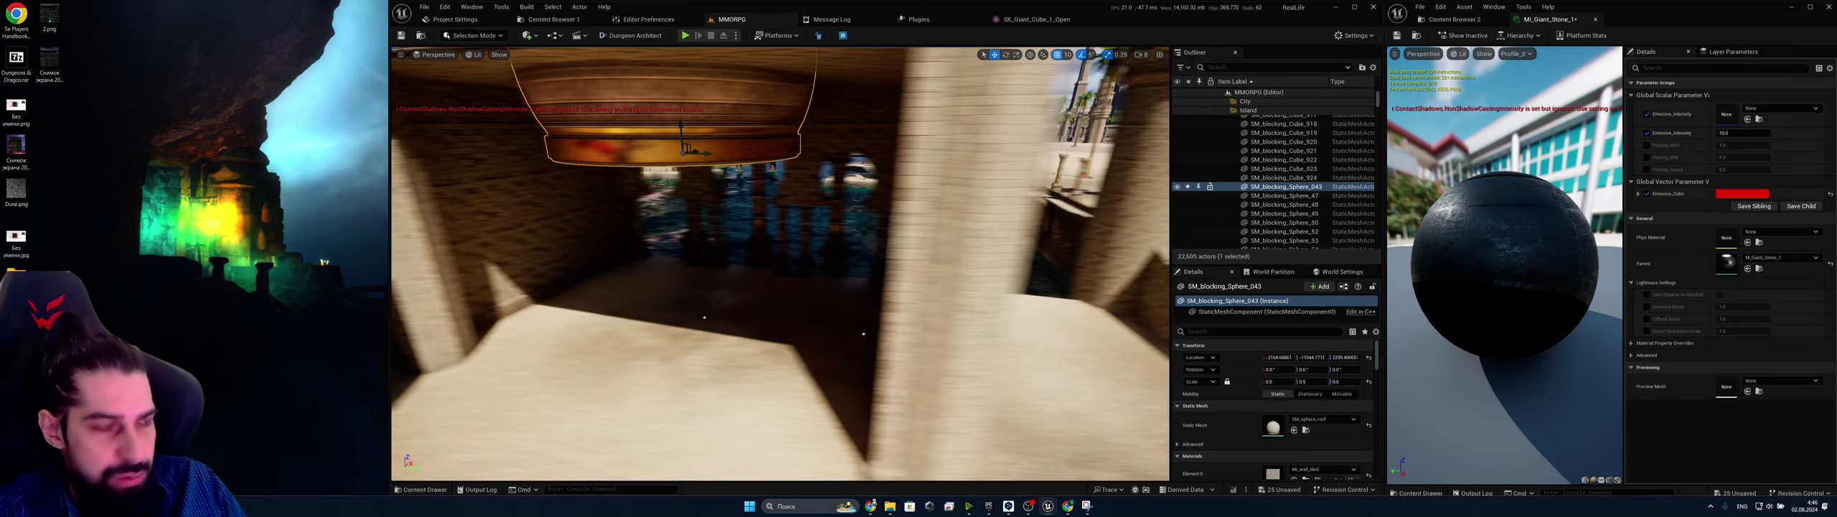
{"action": "right_click_drag", "start_coordinate": [767, 370], "coordinate": [833, 391]}
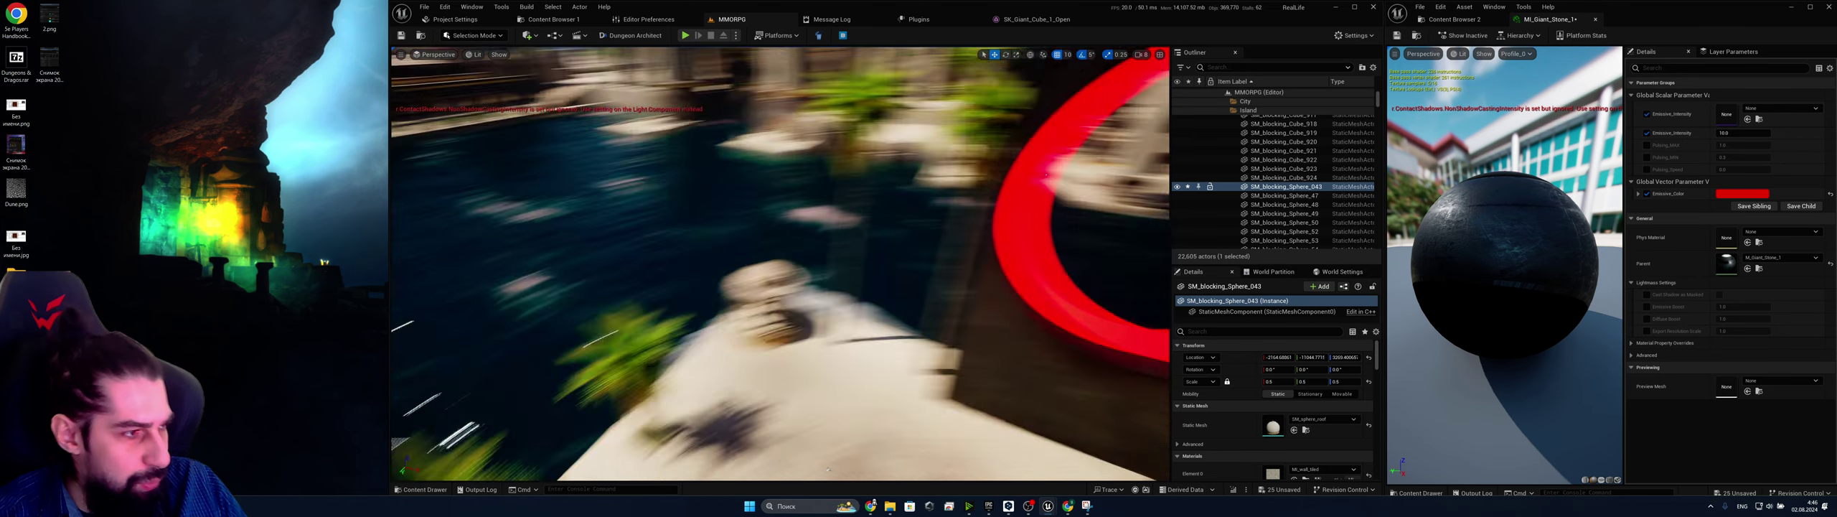
{"action": "right_click_drag", "start_coordinate": [780, 264], "coordinate": [562, 146]}
{"action": "right_click_drag", "start_coordinate": [551, 192], "coordinate": [506, 233]}
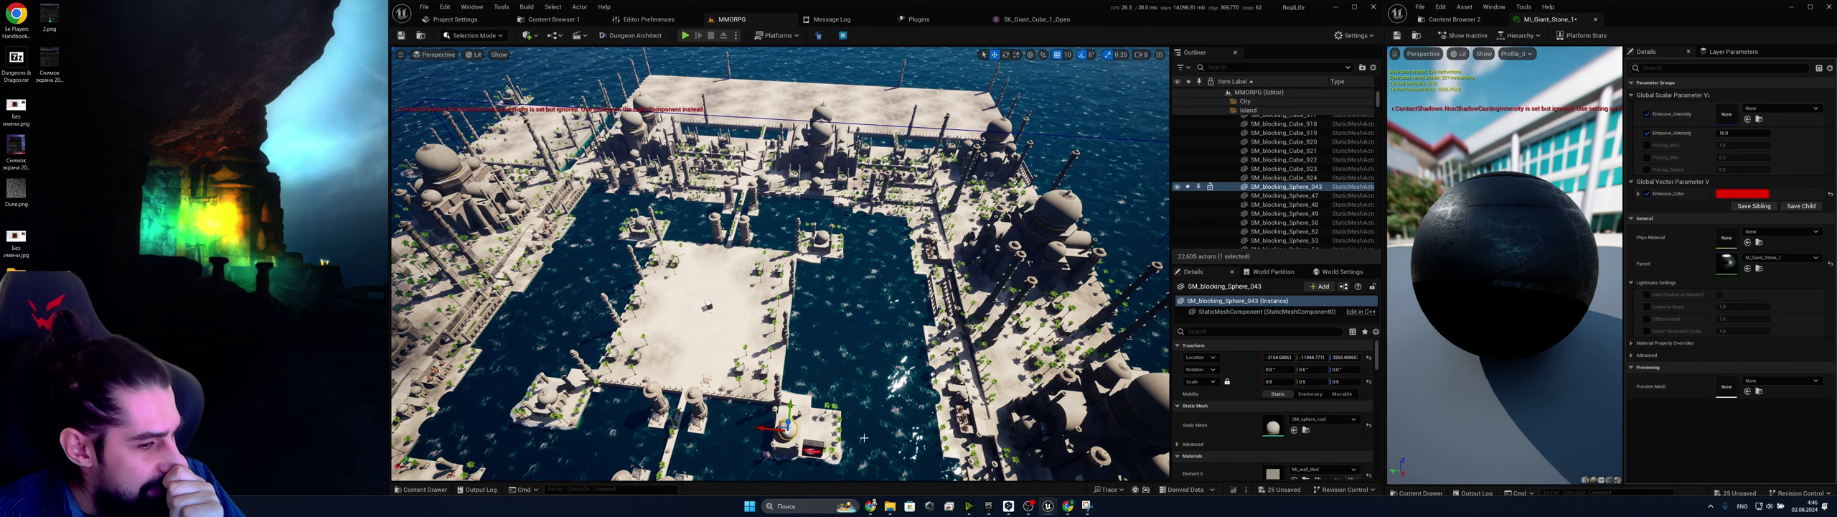
{"action": "right_click_drag", "start_coordinate": [865, 437], "coordinate": [667, 442]}
{"action": "right_click_drag", "start_coordinate": [924, 171], "coordinate": [924, 186]}
Undo the recent tower, ring stone and block transforms along with the latest emissive intensity changes
{"action": "key", "text": "ctrl+z"}
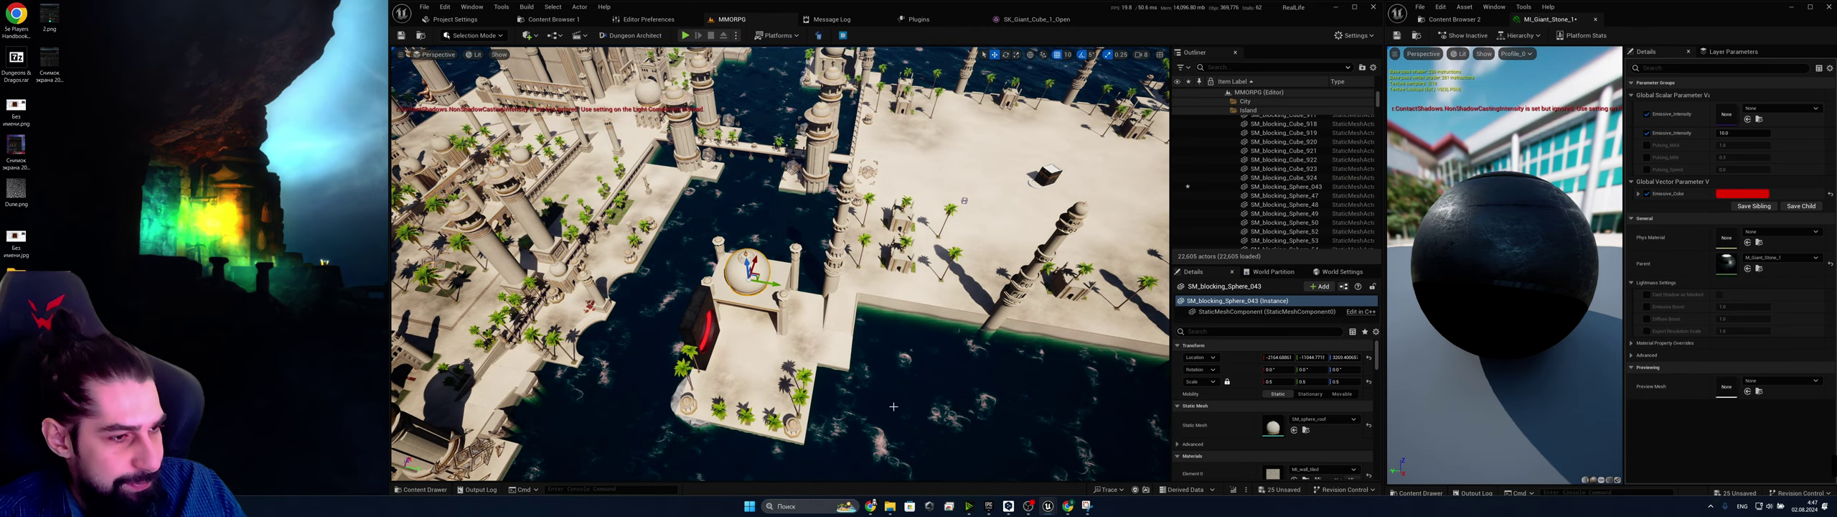
{"action": "key", "text": "ctrl+z"}
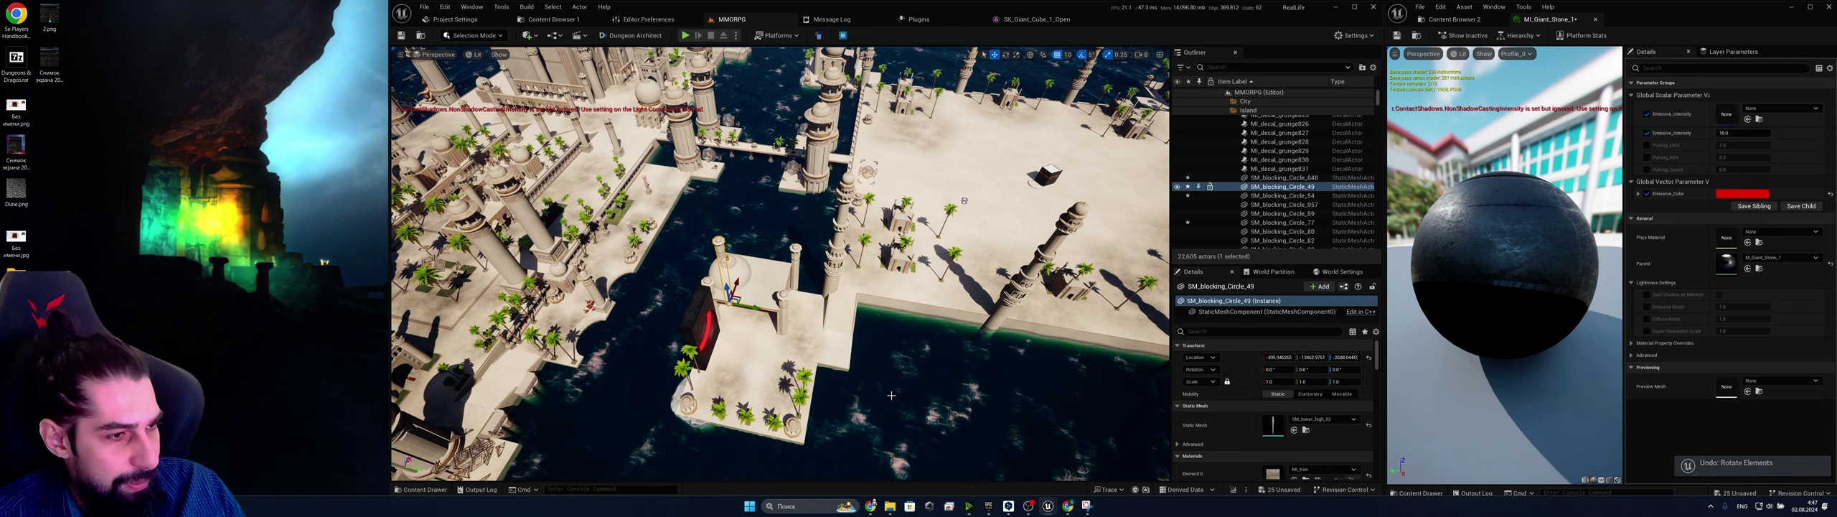
{"action": "key", "text": "ctrl+z"}
{"action": "key", "text": "ctrl+z"}
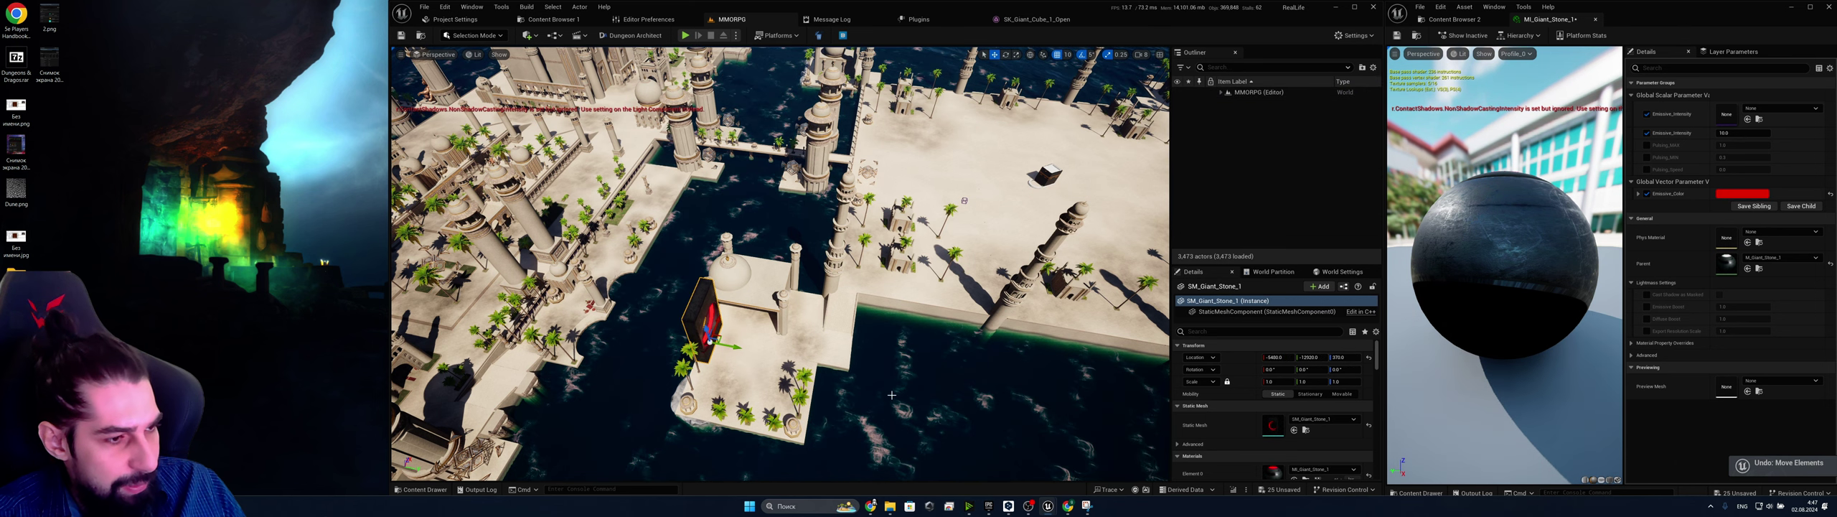
{"action": "key", "text": "ctrl+z"}
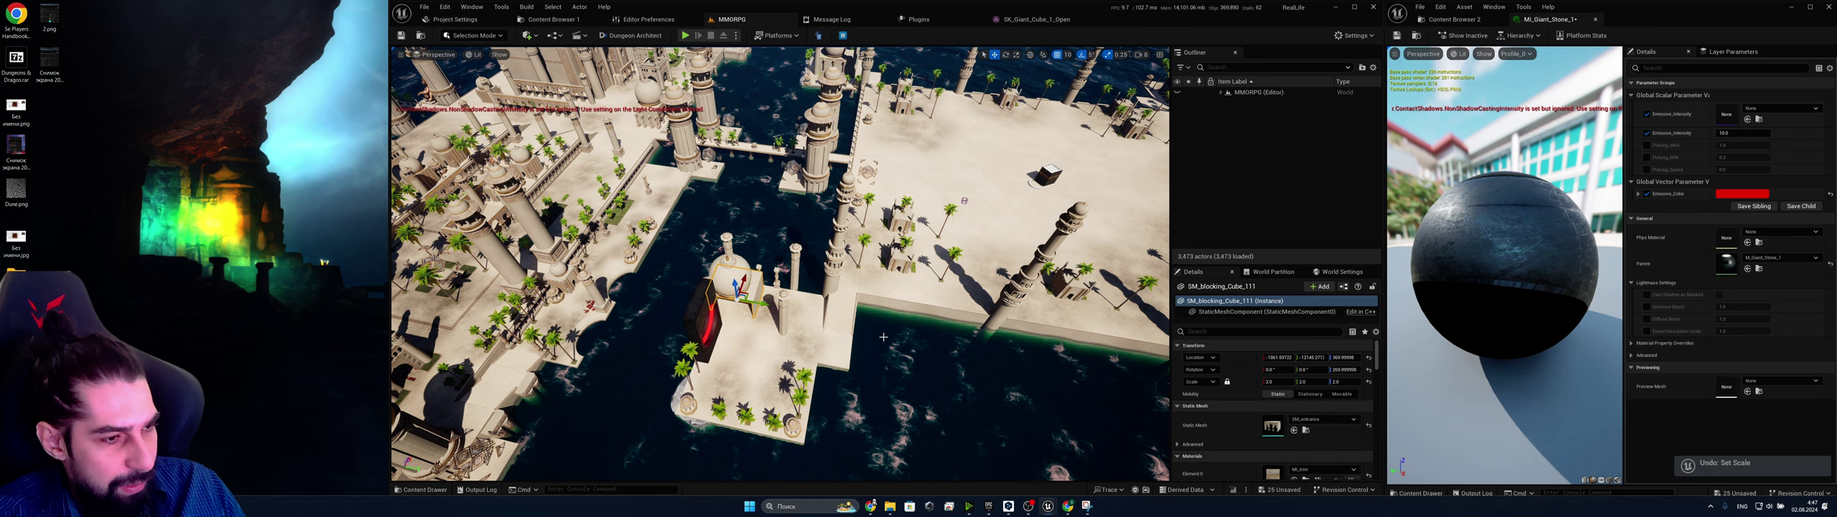
{"action": "key", "text": "ctrl+z"}
{"action": "right_click_drag", "start_coordinate": [870, 333], "coordinate": [883, 333]}
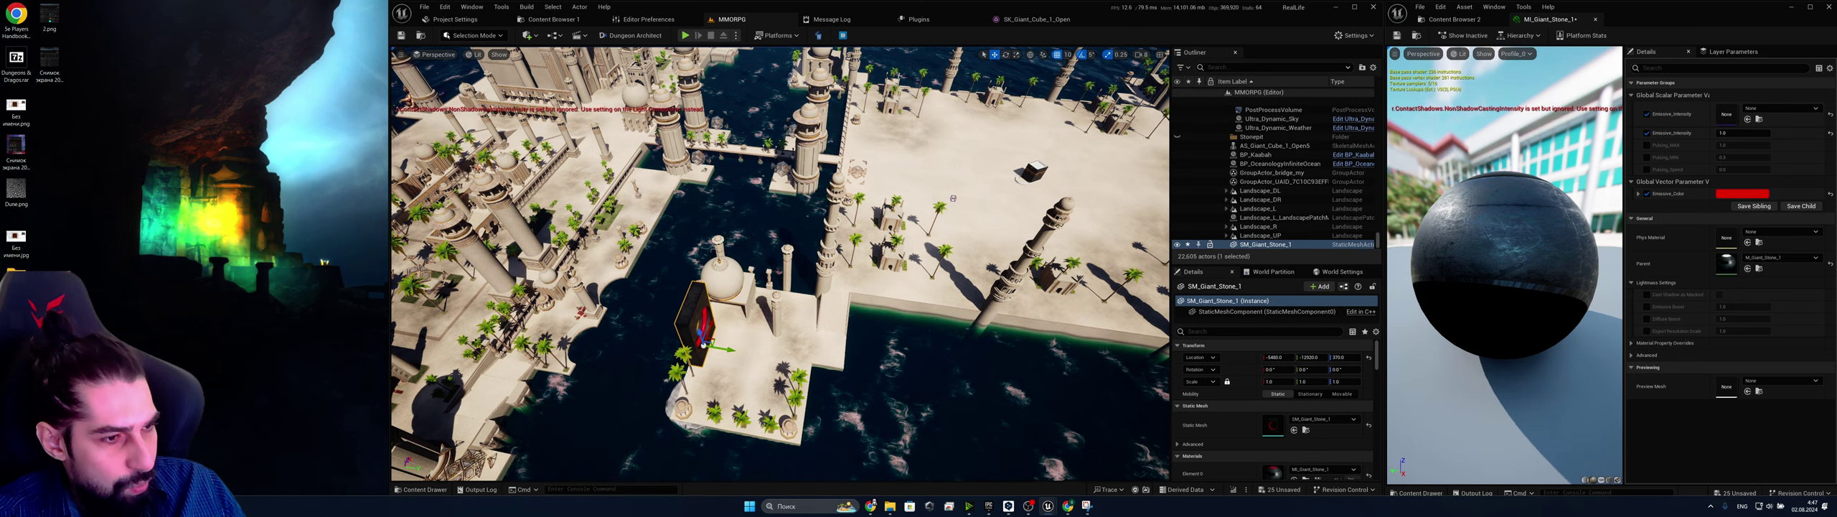
{"action": "key", "text": "ctrl+z"}
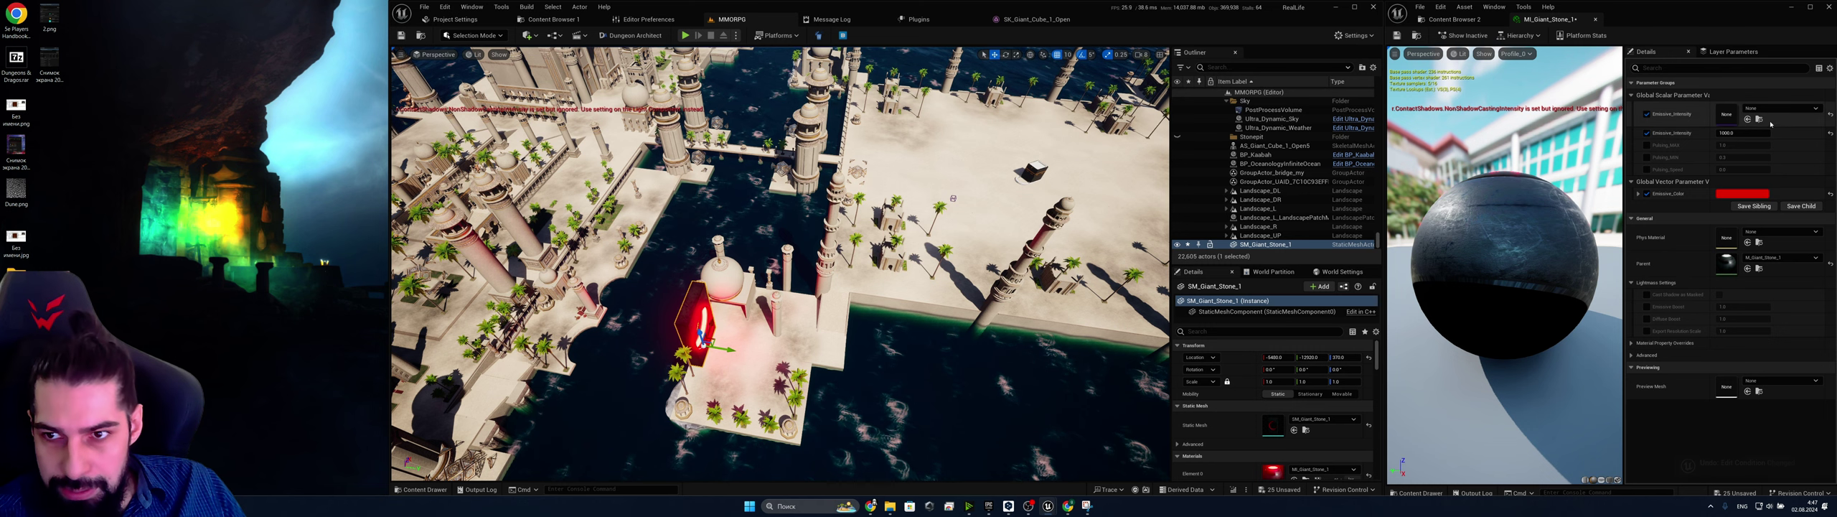
Set the ring stone material's emissive intensity to 10 and move the stone away from the domed building's island
{"action": "left_click", "coordinate": [1736, 132]}
{"action": "type", "text": "10"}
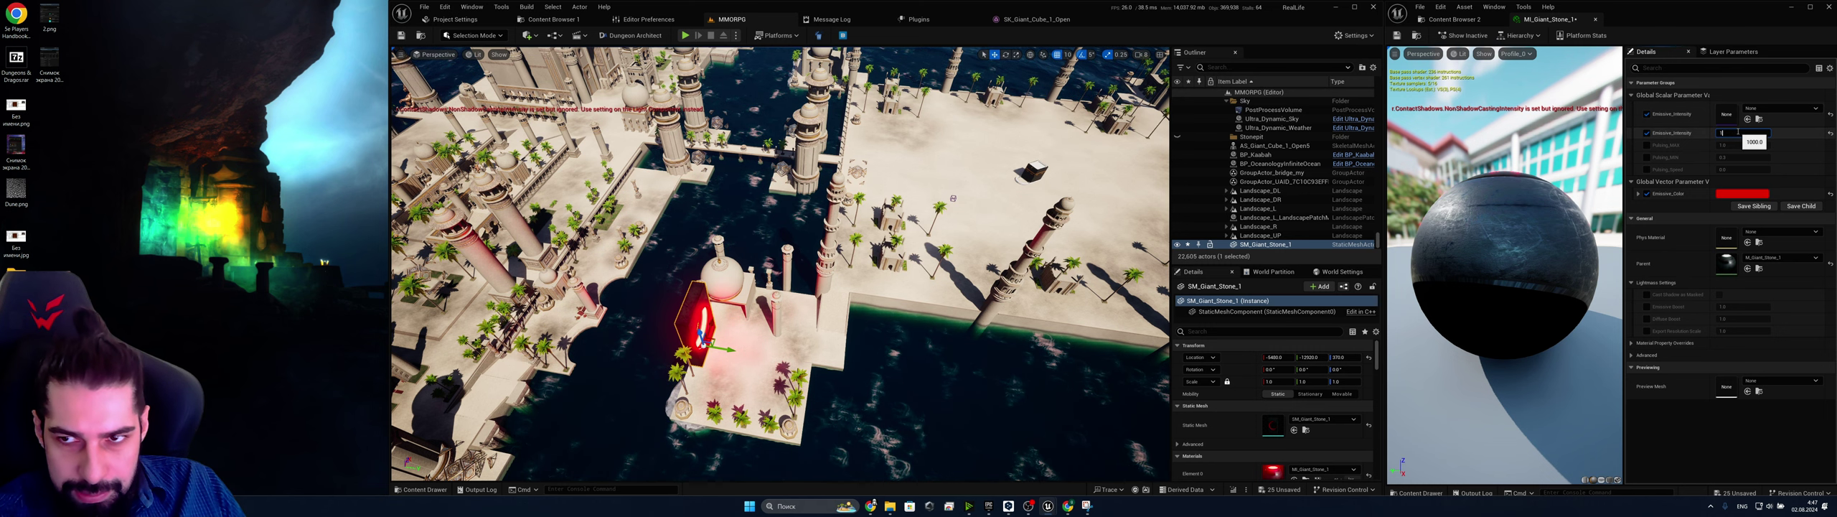
{"action": "key", "text": "Return"}
{"action": "right_click_drag", "start_coordinate": [991, 287], "coordinate": [1078, 266]}
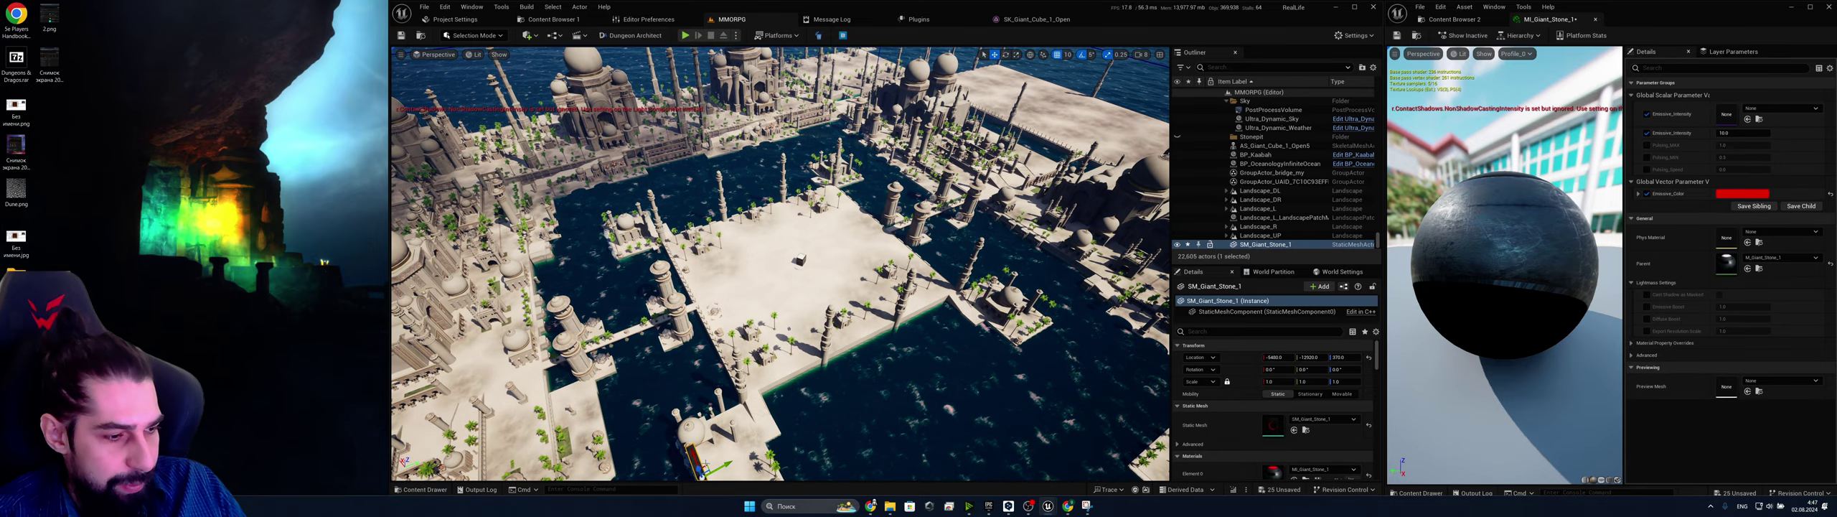
{"action": "left_click_drag", "start_coordinate": [704, 468], "coordinate": [847, 171]}
Delete the dome SM_blocking_Sphere_043 and the block SM_blocking_Cube_111 beneath it
{"action": "right_click_drag", "start_coordinate": [866, 173], "coordinate": [725, 205]}
{"action": "scroll", "coordinate": [781, 264], "scroll_direction": "up", "scroll_amount": 5}
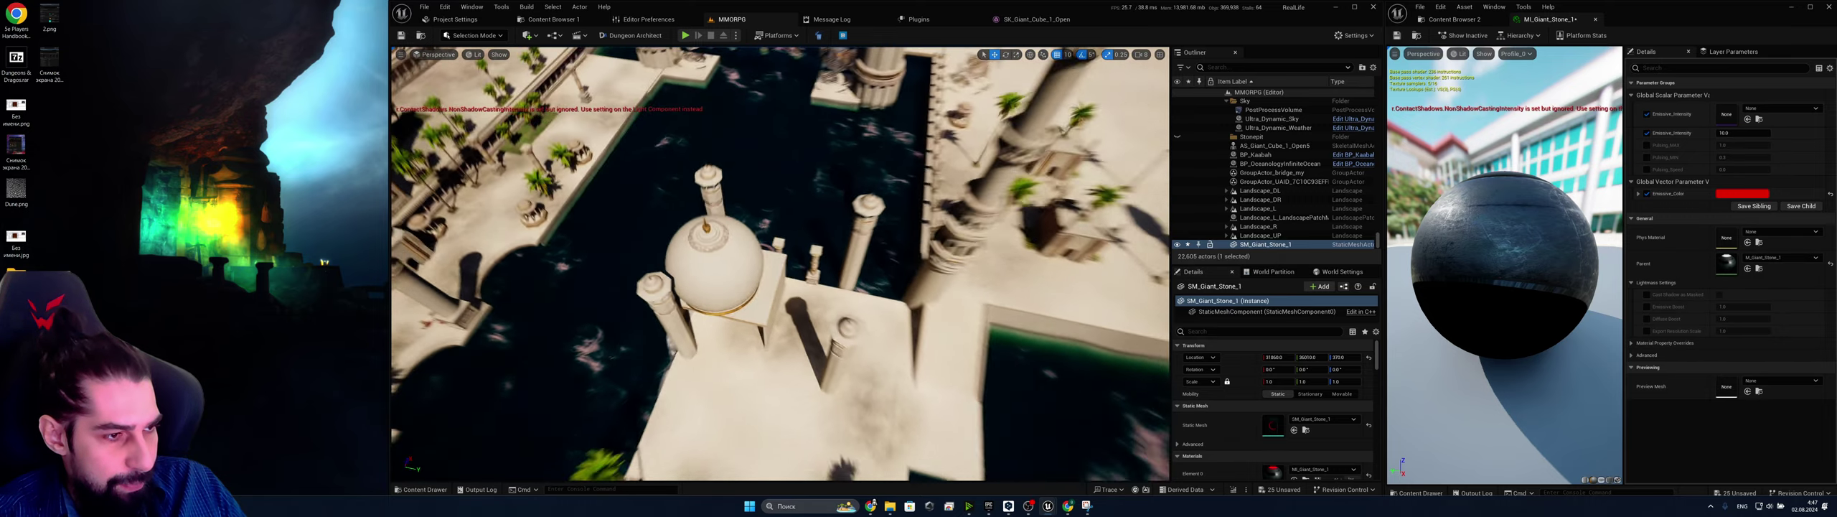
{"action": "left_click", "coordinate": [764, 266]}
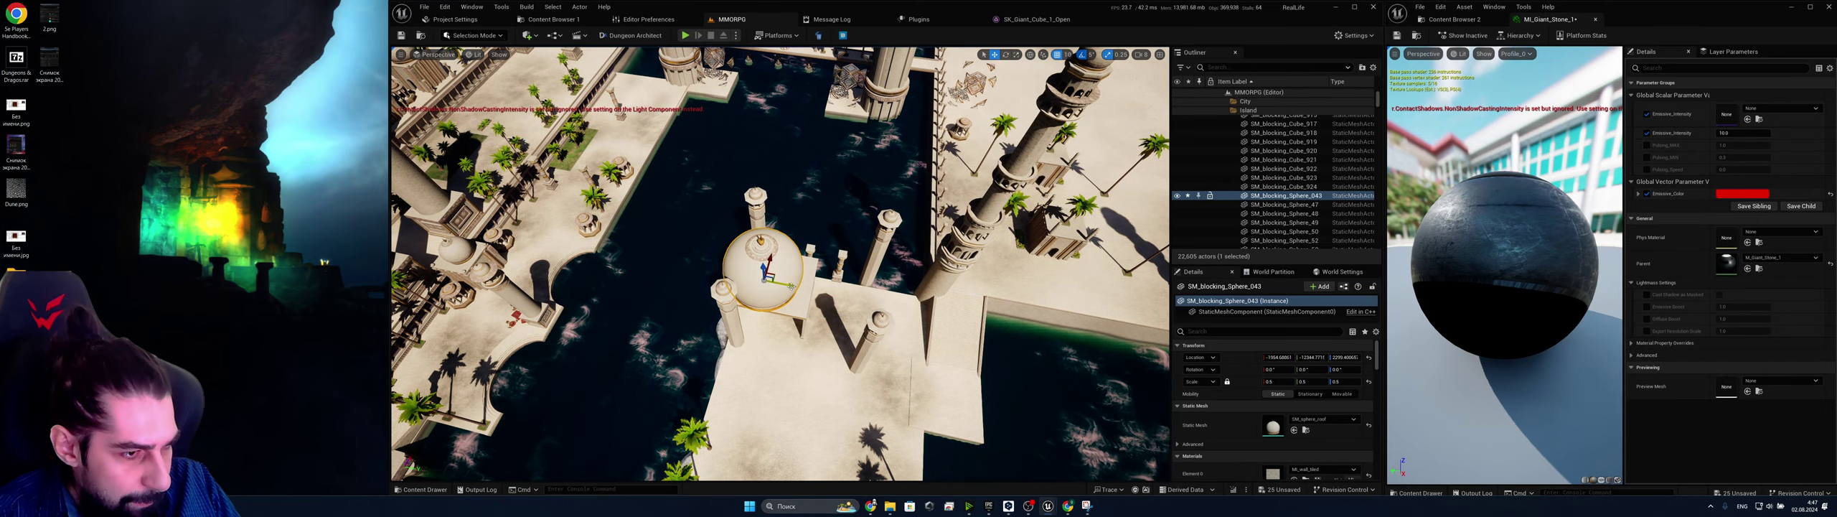
{"action": "left_click_drag", "start_coordinate": [789, 286], "coordinate": [807, 291]}
{"action": "right_click_drag", "start_coordinate": [807, 290], "coordinate": [820, 327]}
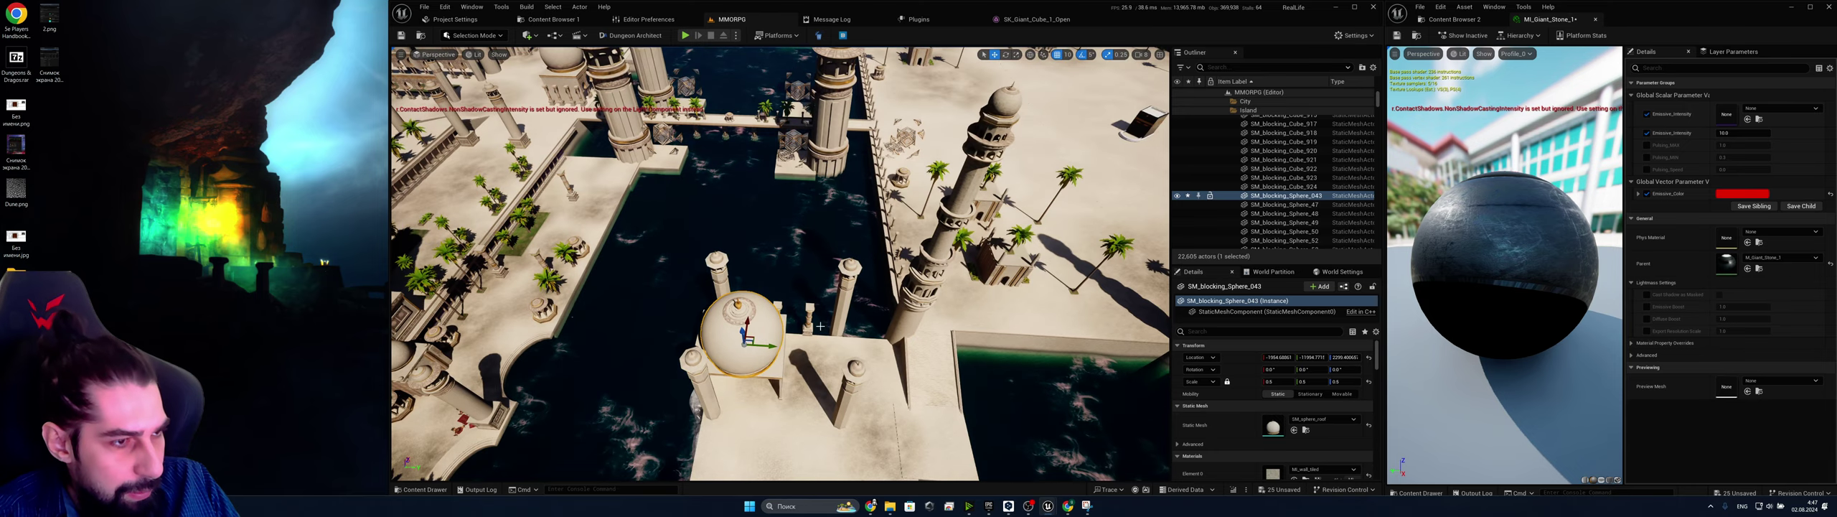
{"action": "key", "text": "Delete"}
{"action": "left_click", "coordinate": [766, 343]}
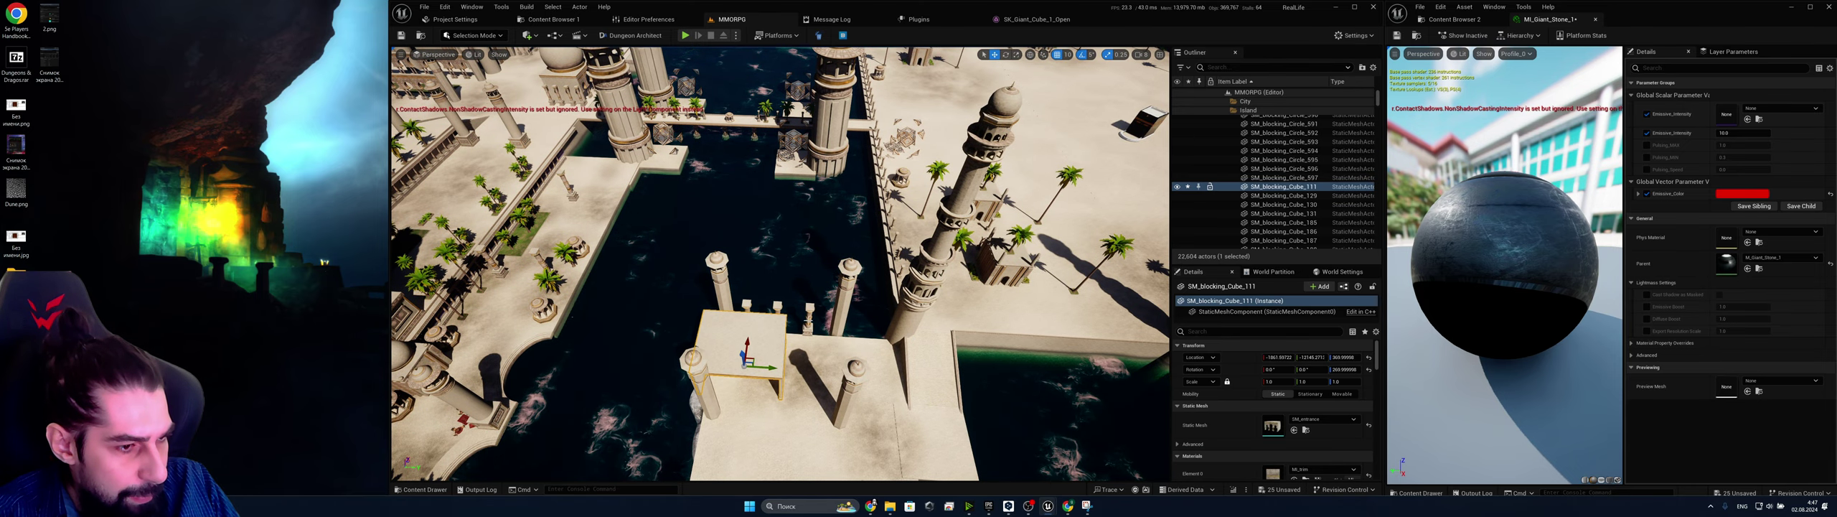
{"action": "key", "text": "Delete"}
Delete the three small columns standing at the platform's edge where the block stood
{"action": "left_click", "coordinate": [808, 321]}
{"action": "key", "text": "Delete"}
{"action": "left_click", "coordinate": [778, 322]}
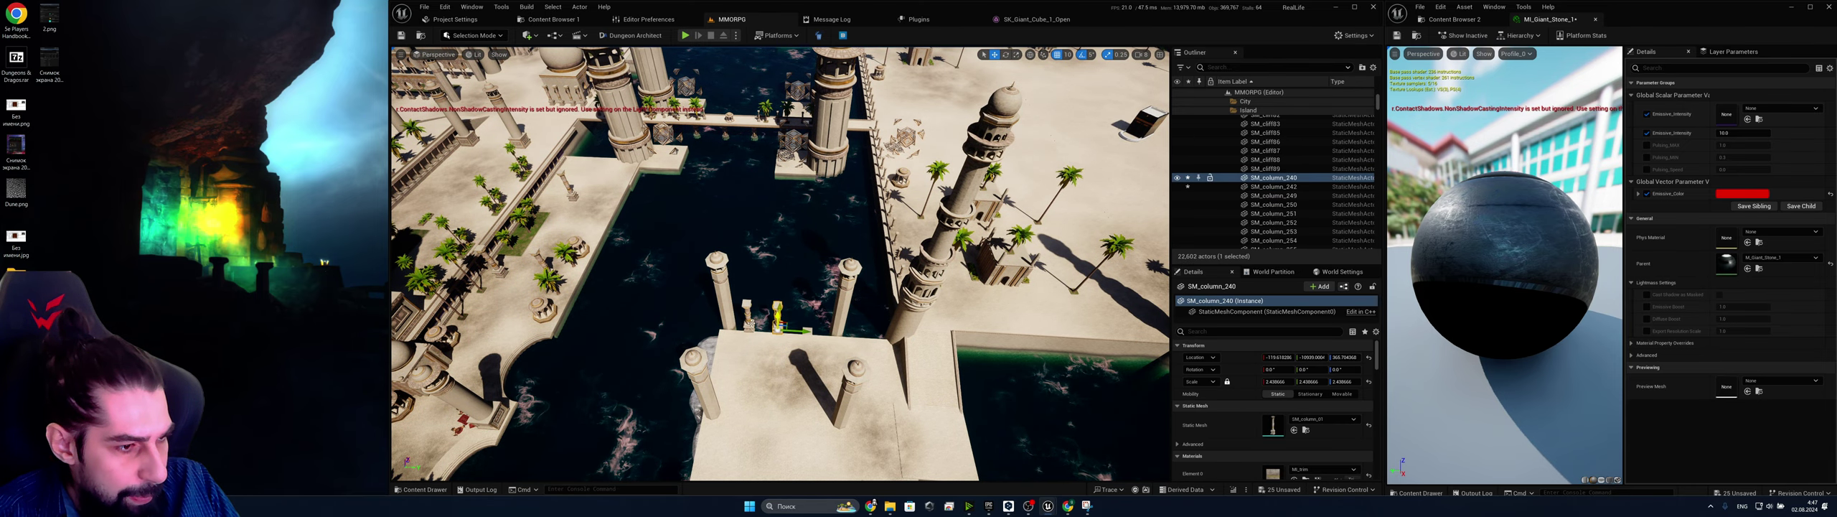
{"action": "key", "text": "Delete"}
{"action": "left_click", "coordinate": [749, 319]}
{"action": "key", "text": "Delete"}
Delete the two corner towers standing in the middle of the island platform
{"action": "mouse_move", "coordinate": [748, 319]}
{"action": "right_mouse_down"}
{"action": "mouse_move", "coordinate": [800, 376]}
{"action": "mouse_move", "coordinate": [750, 330]}
{"action": "right_mouse_up"}
{"action": "key", "text": "s"}
{"action": "left_click", "coordinate": [853, 280]}
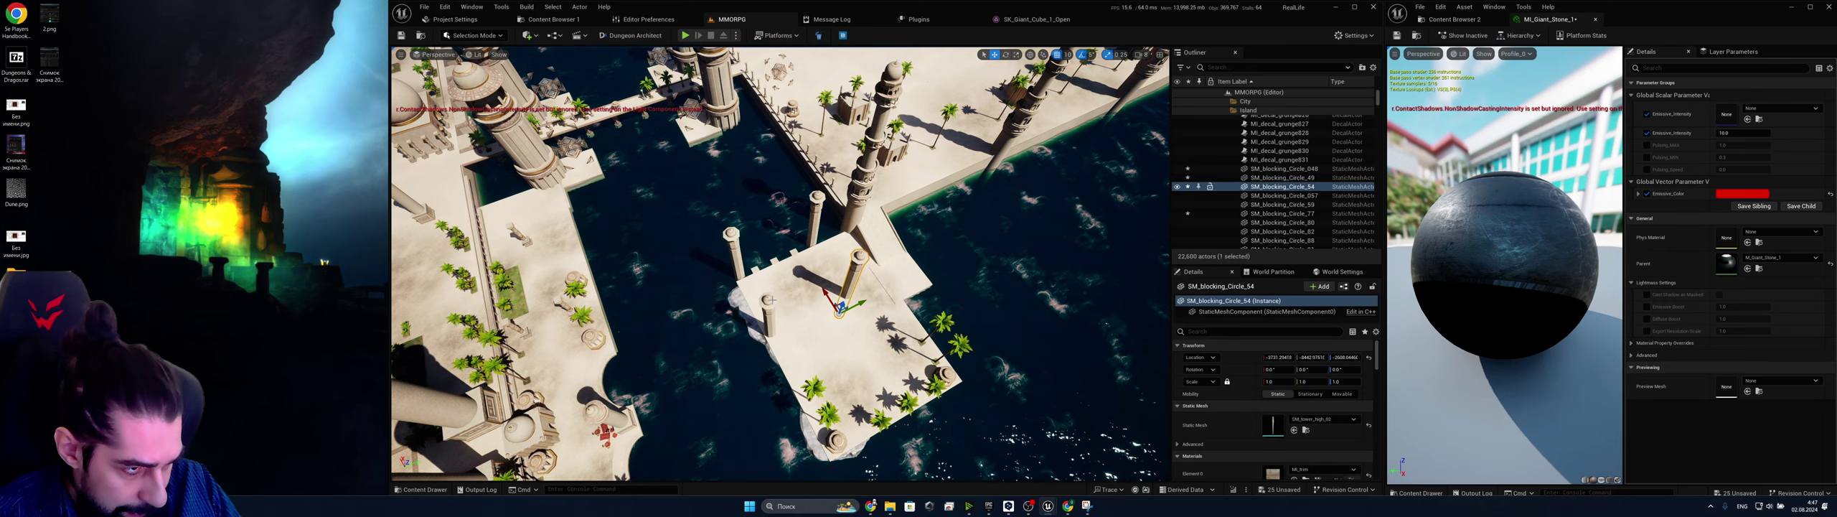
{"action": "key", "text": "Delete"}
{"action": "left_click", "coordinate": [769, 301]}
{"action": "key", "text": "Delete"}
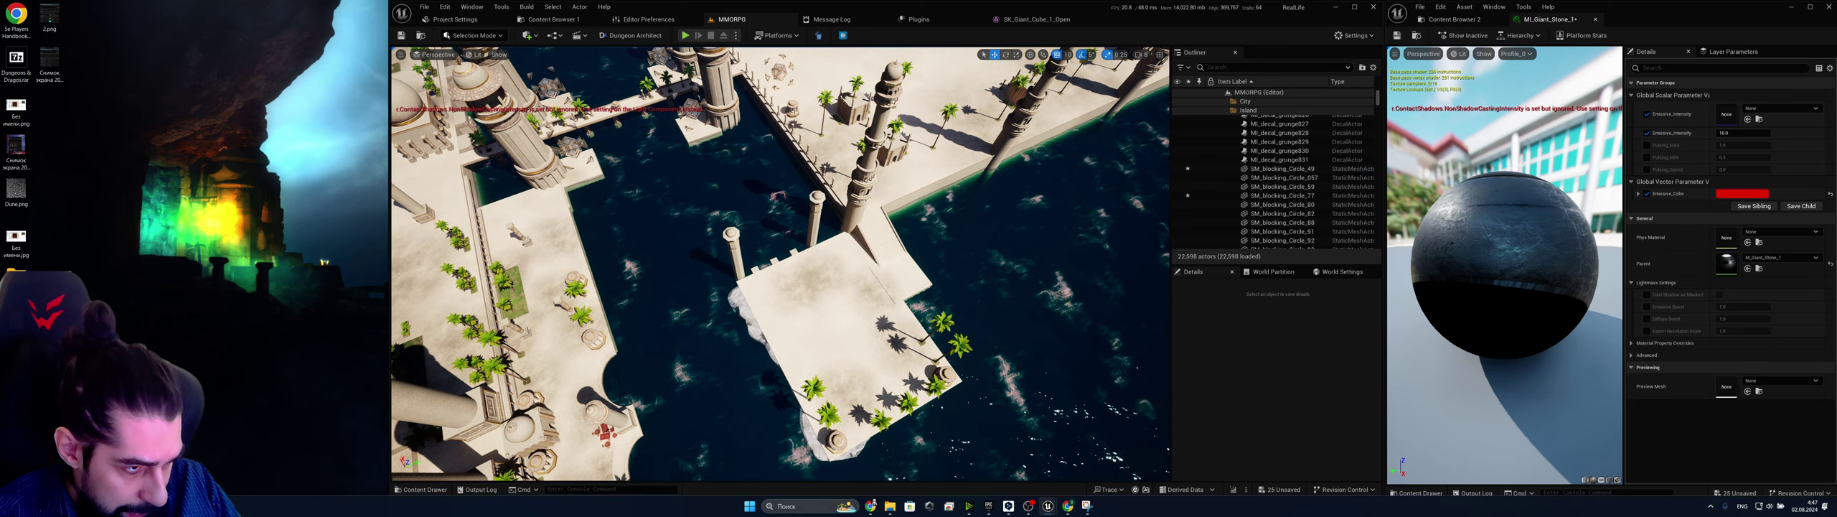
Delete the remaining small columns along the platform's water-side edge
{"action": "left_click", "coordinate": [775, 263]}
{"action": "key", "text": "Delete"}
{"action": "left_click", "coordinate": [775, 262]}
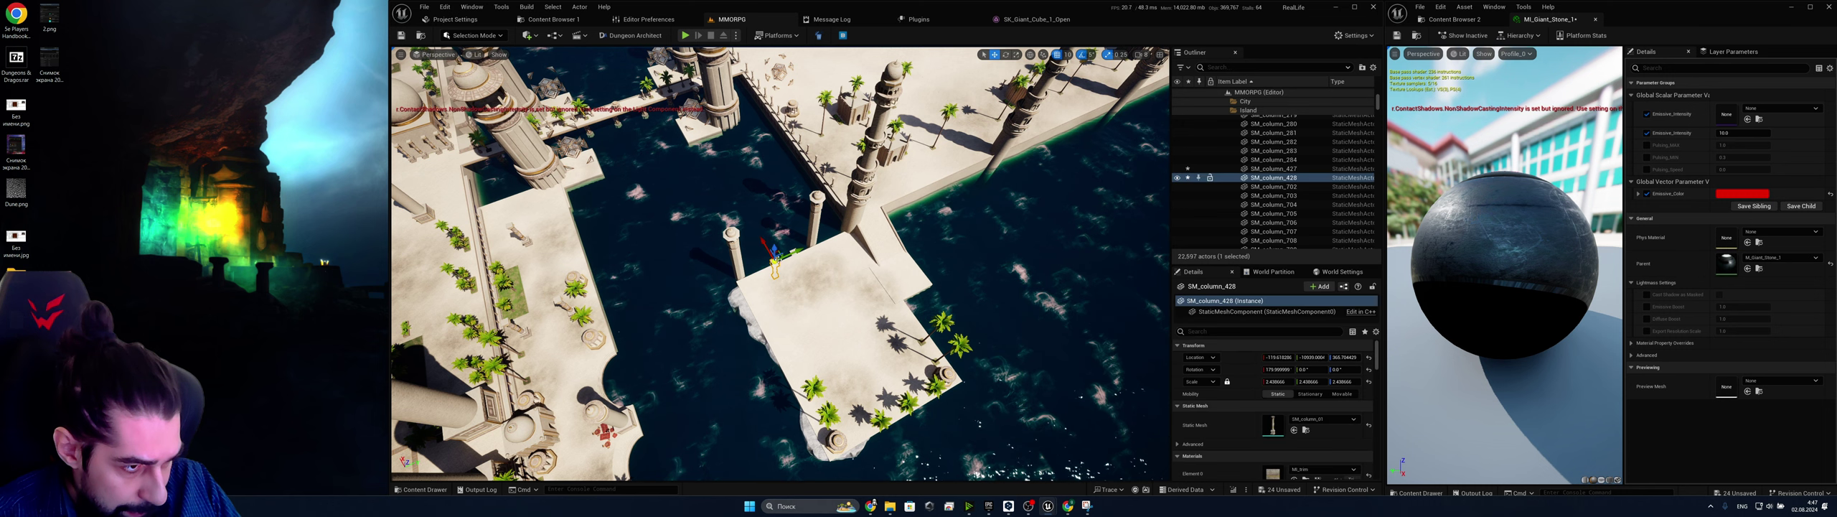
{"action": "key", "text": "Delete"}
{"action": "left_click", "coordinate": [794, 254]}
{"action": "key", "text": "Delete"}
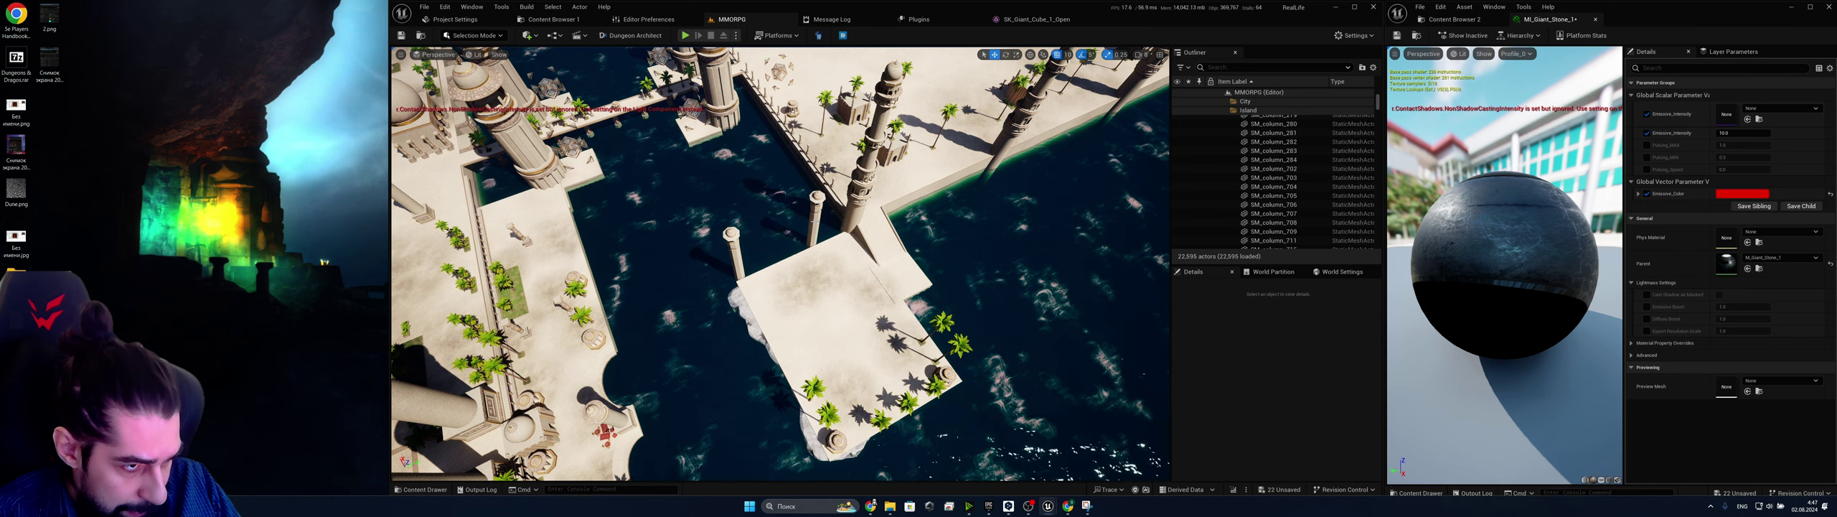
Delete the last two towers at the platform's outer corners, clearing the building from the island
{"action": "left_click", "coordinate": [816, 215]}
{"action": "key", "text": "Delete"}
{"action": "left_click", "coordinate": [743, 256]}
{"action": "key", "text": "Delete"}
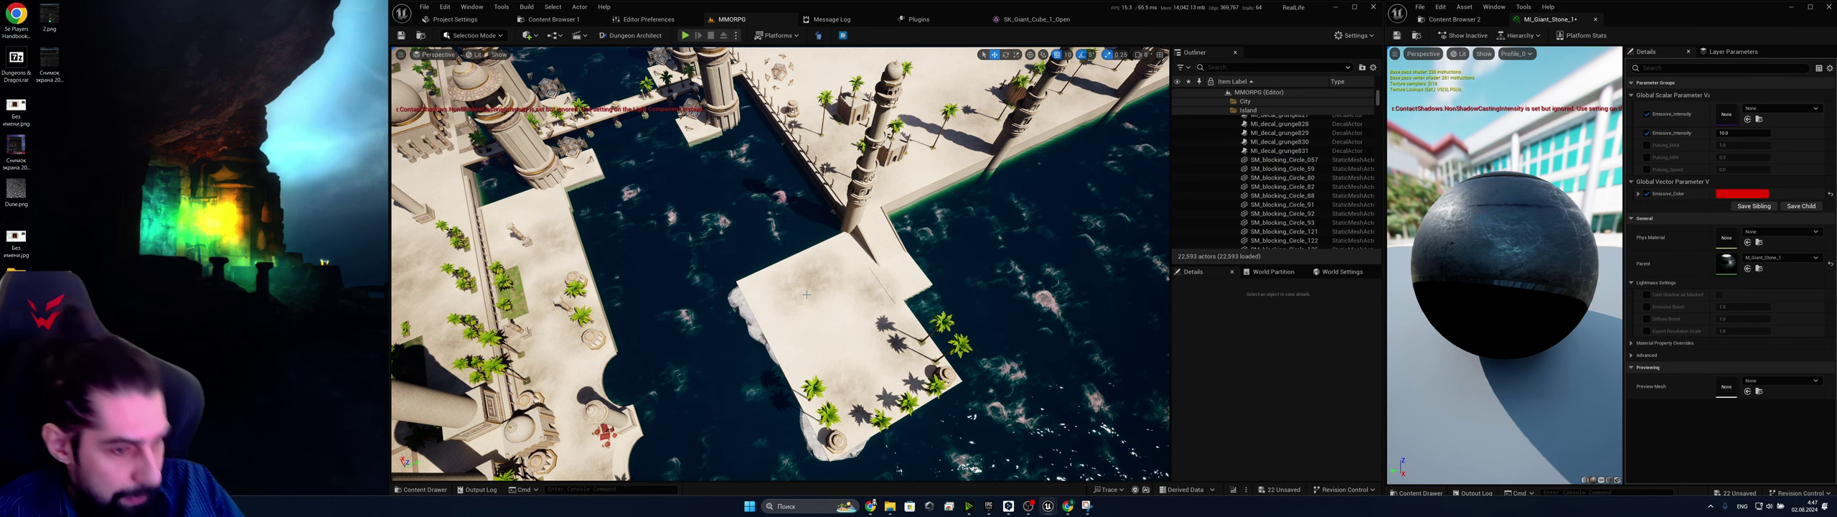
Select the wall blocks and the three small facade columns of the domed building on the rocky island
{"action": "right_click_drag", "start_coordinate": [743, 256], "coordinate": [805, 315]}
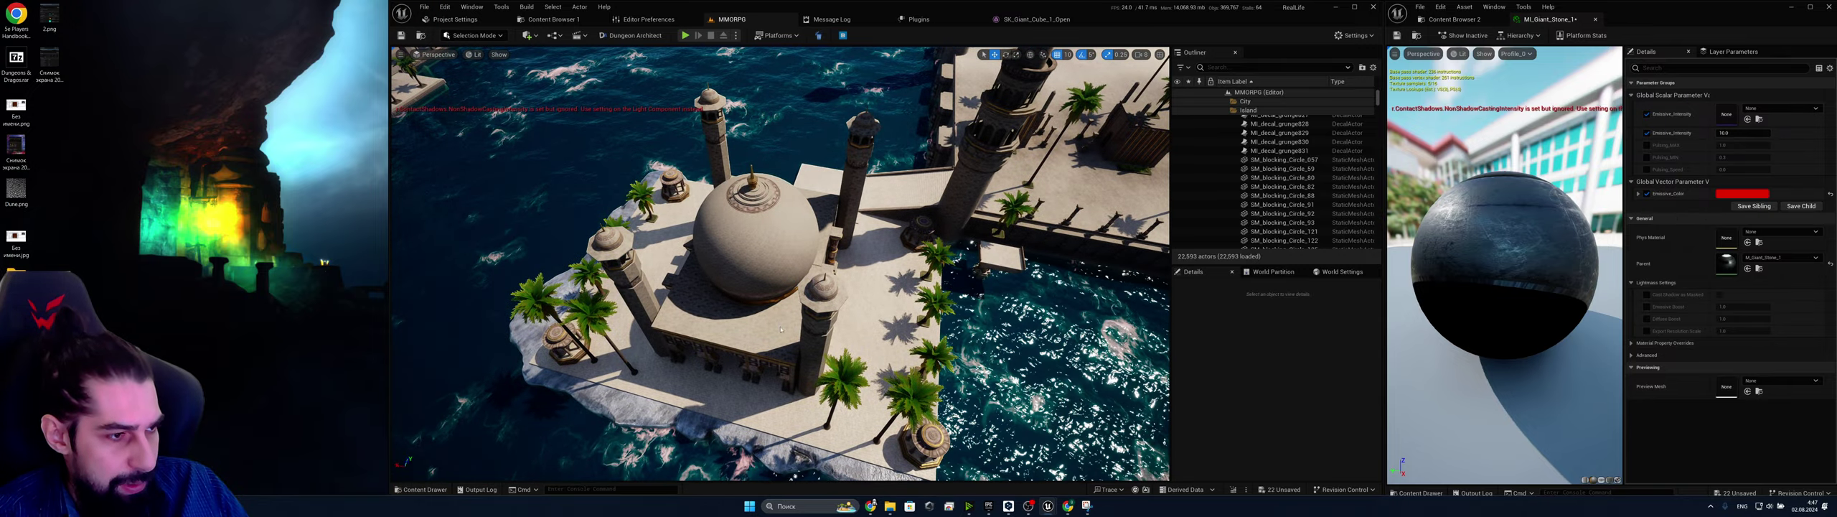
{"action": "left_click", "coordinate": [781, 330]}
{"action": "scroll", "coordinate": [746, 337], "scroll_direction": "up", "scroll_amount": 5}
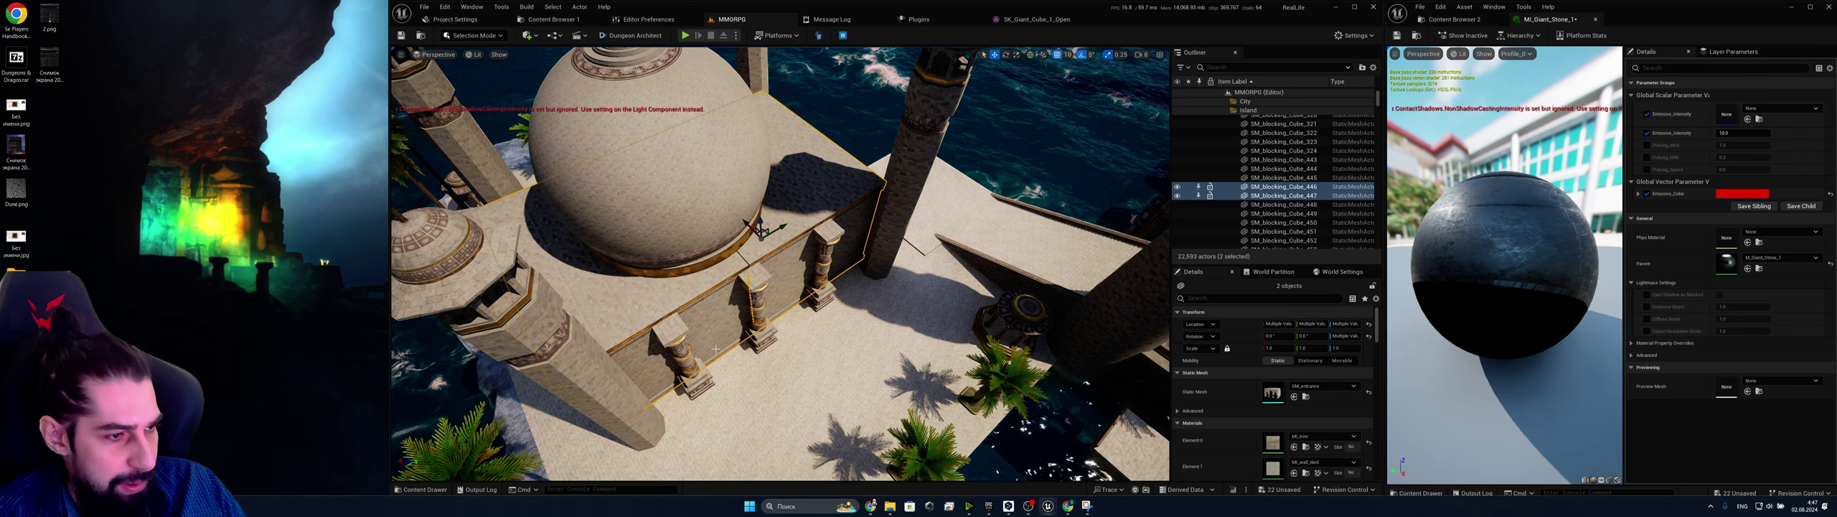
{"action": "left_click", "coordinate": [697, 381], "text": "ctrl"}
{"action": "left_click", "coordinate": [757, 320], "text": "ctrl"}
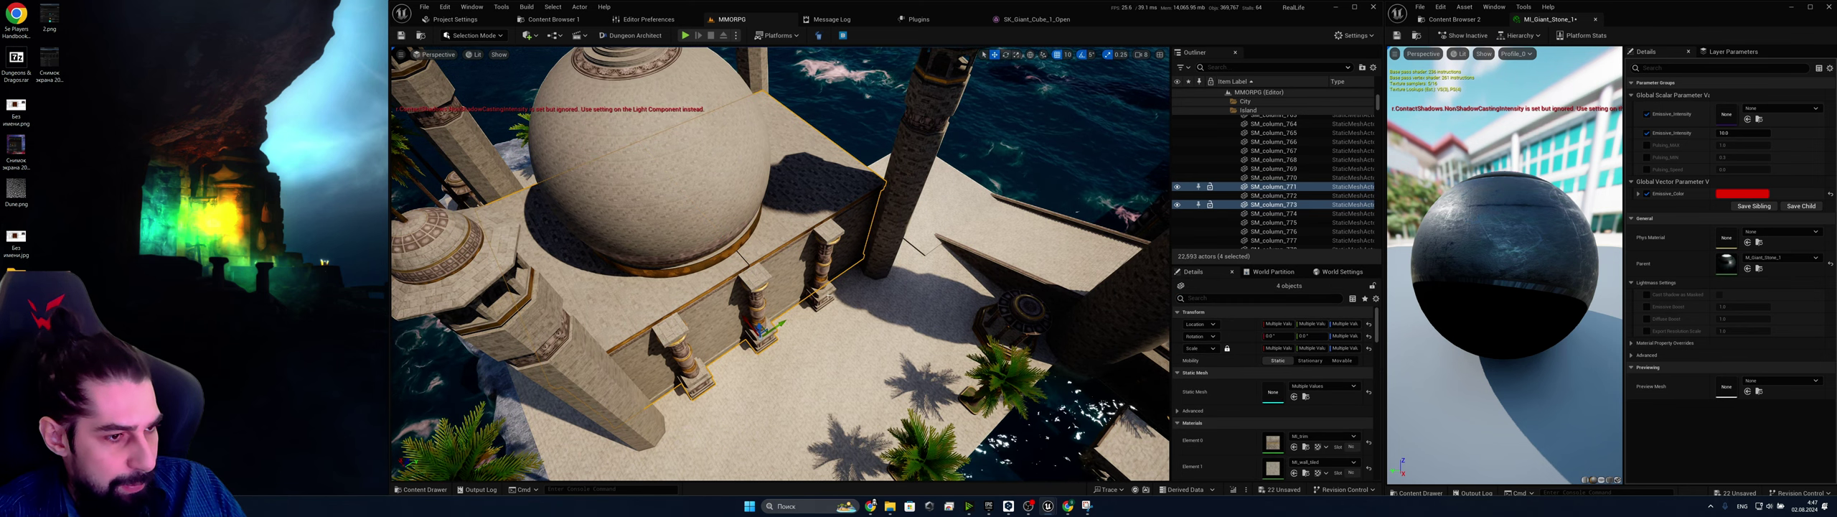
{"action": "left_click", "coordinate": [827, 296], "text": "ctrl"}
Add the corner towers, dome and remaining facade columns of the rocky island's domed building to the selection
{"action": "left_click", "coordinate": [885, 245], "text": "ctrl"}
{"action": "left_click", "coordinate": [599, 404], "text": "ctrl"}
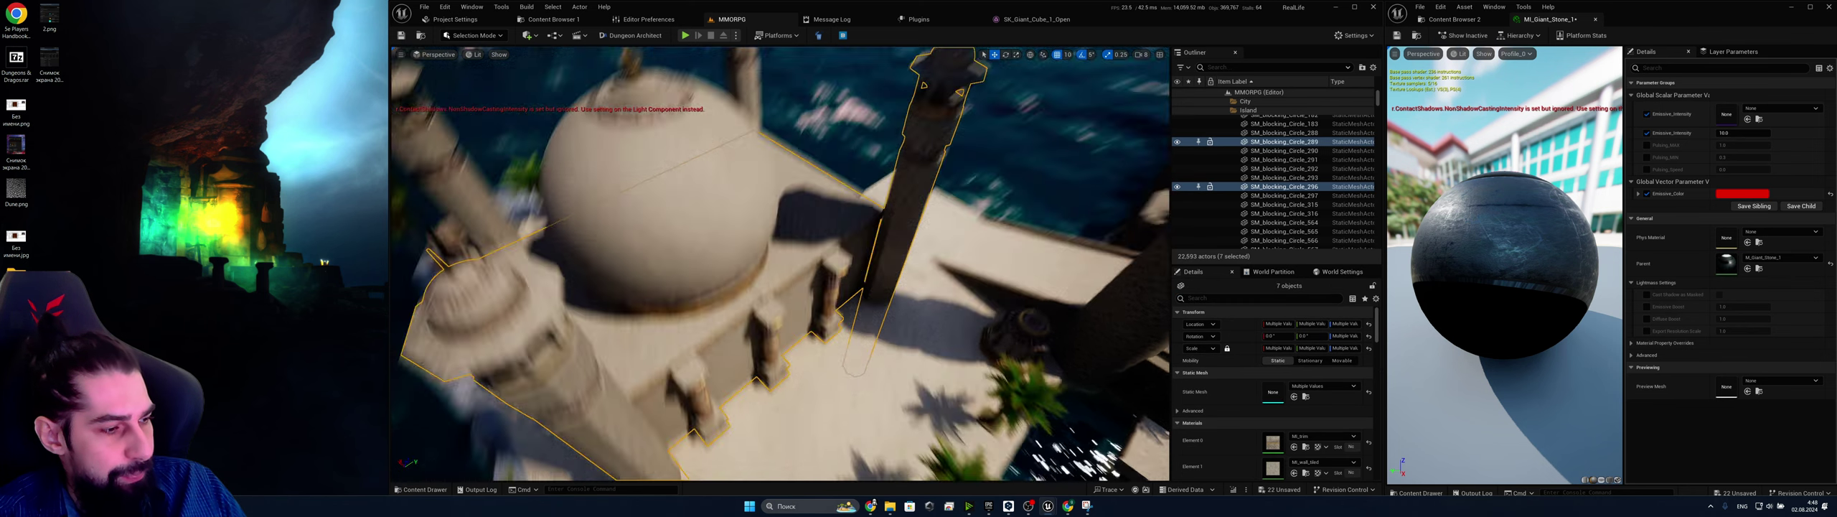
{"action": "left_click", "coordinate": [897, 391], "text": "ctrl"}
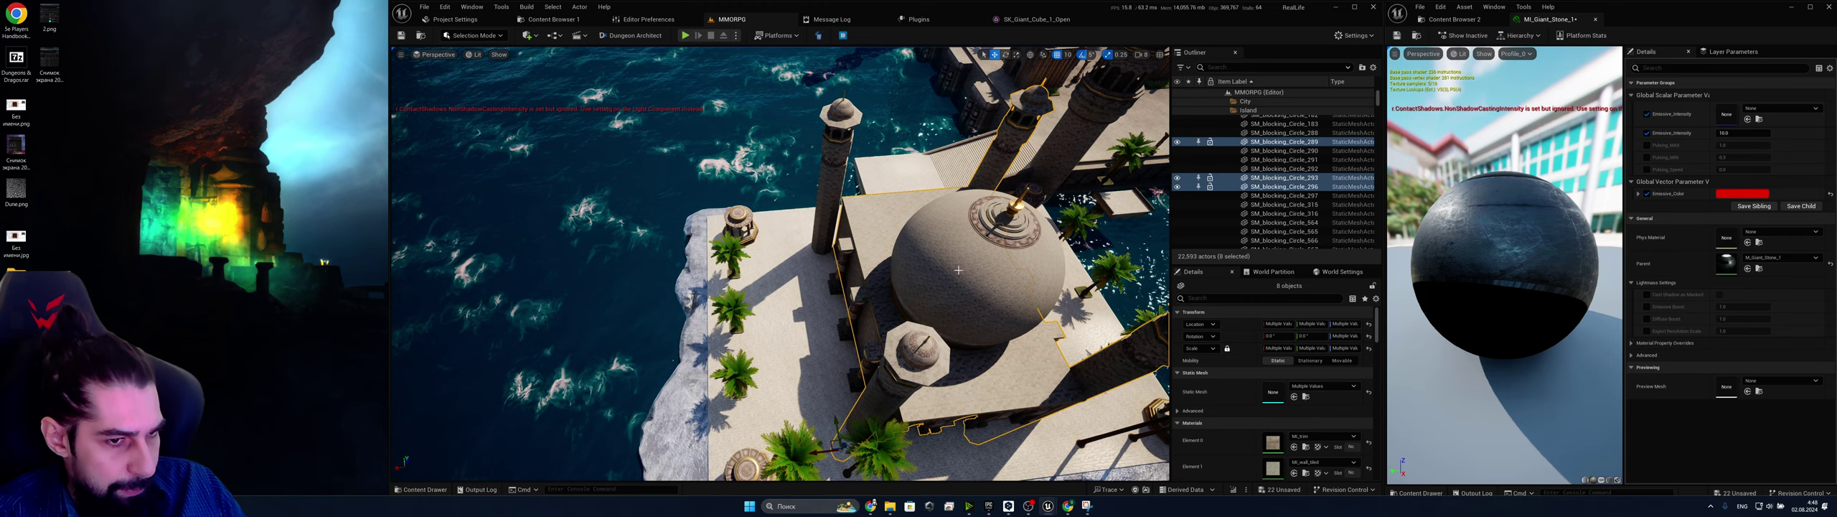
{"action": "left_click", "coordinate": [931, 287], "text": "ctrl"}
{"action": "left_click", "coordinate": [848, 254], "text": "ctrl"}
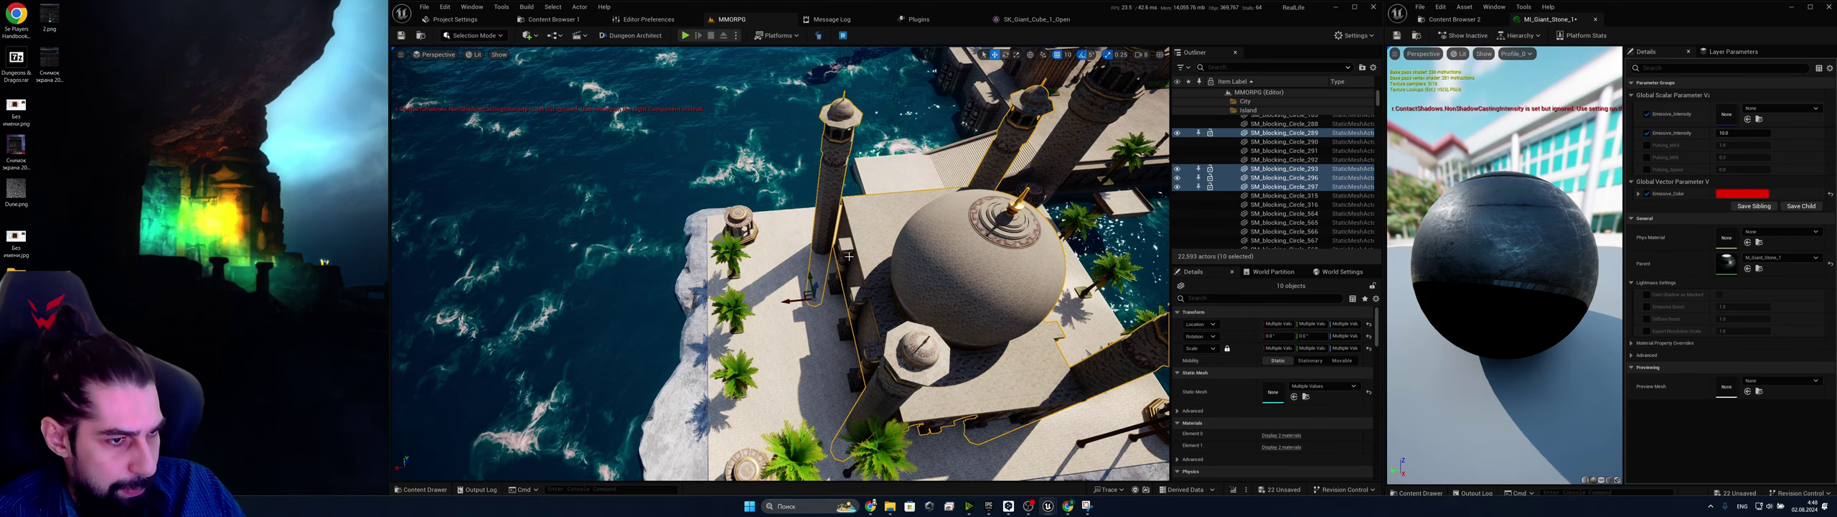
{"action": "left_click", "coordinate": [849, 256], "text": "ctrl"}
{"action": "left_click", "coordinate": [855, 300], "text": "ctrl"}
{"action": "left_click", "coordinate": [865, 359], "text": "ctrl"}
Duplicate the selected domed building onto the cleared island platform across the water
{"action": "right_click_drag", "start_coordinate": [866, 358], "coordinate": [883, 353]}
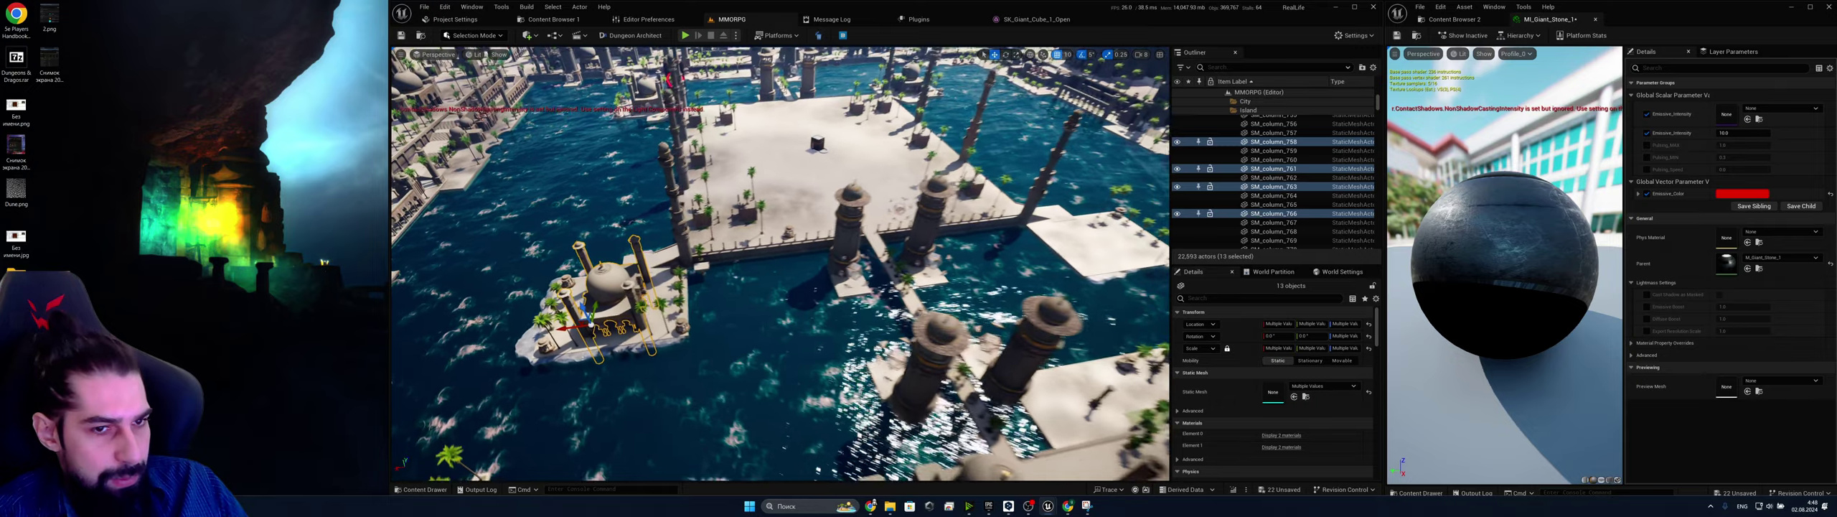
{"action": "left_click_drag", "start_coordinate": [552, 325], "coordinate": [921, 273], "text": "alt"}
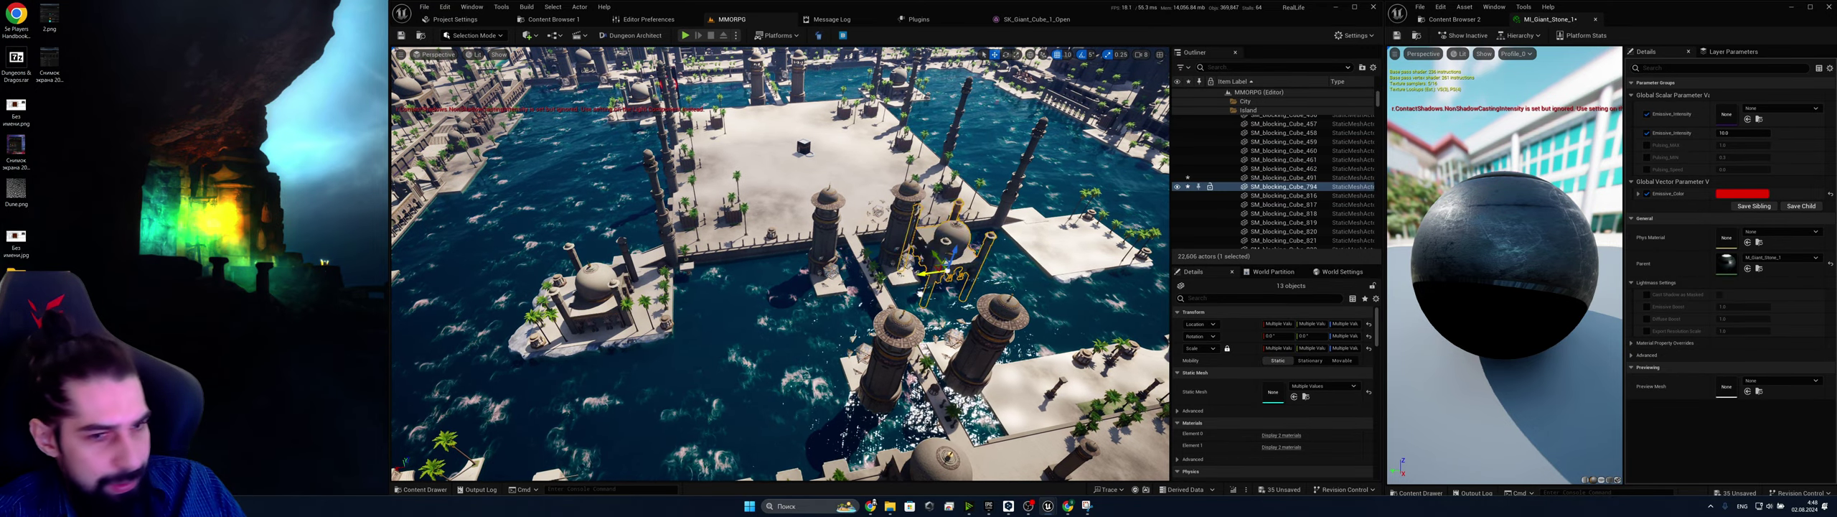
{"action": "right_click_drag", "start_coordinate": [1065, 254], "coordinate": [1005, 224]}
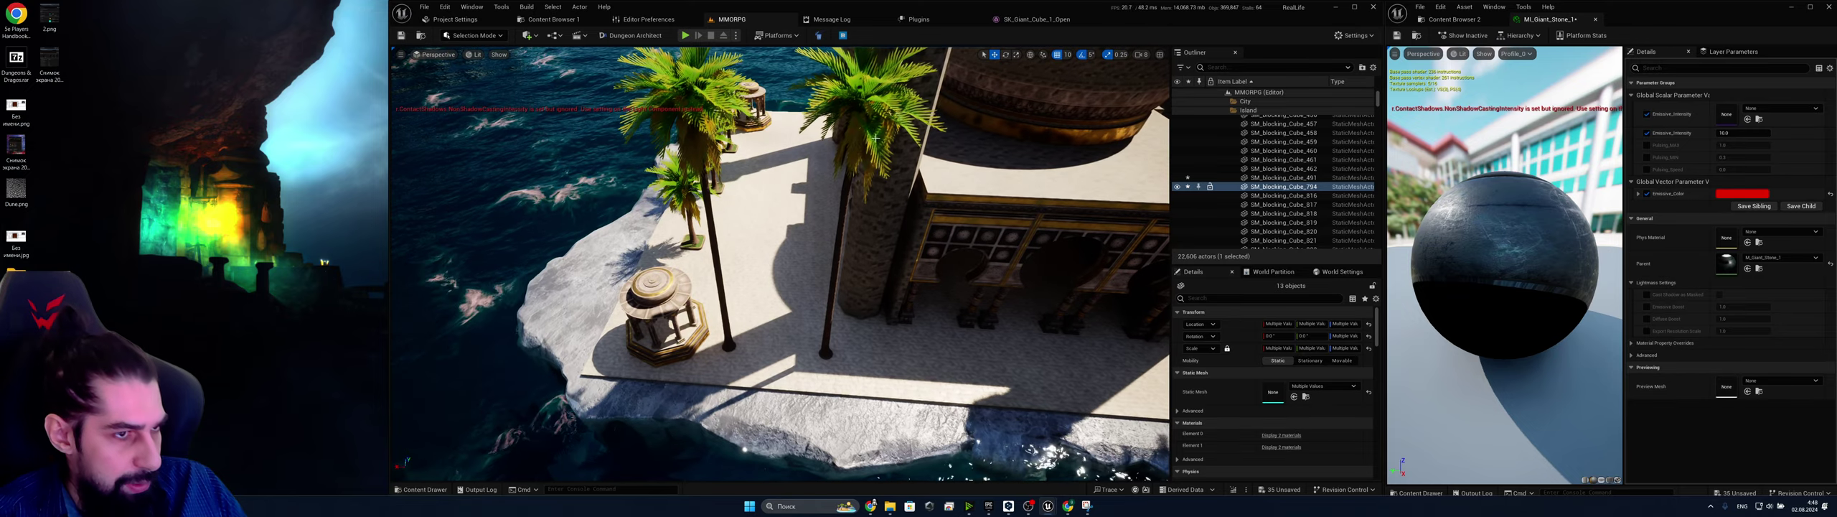
Select the palm trees, their ground planters and the two small pavilions along the original rocky island's edges
{"action": "left_click", "coordinate": [865, 112]}
{"action": "left_click", "coordinate": [697, 126], "text": "ctrl"}
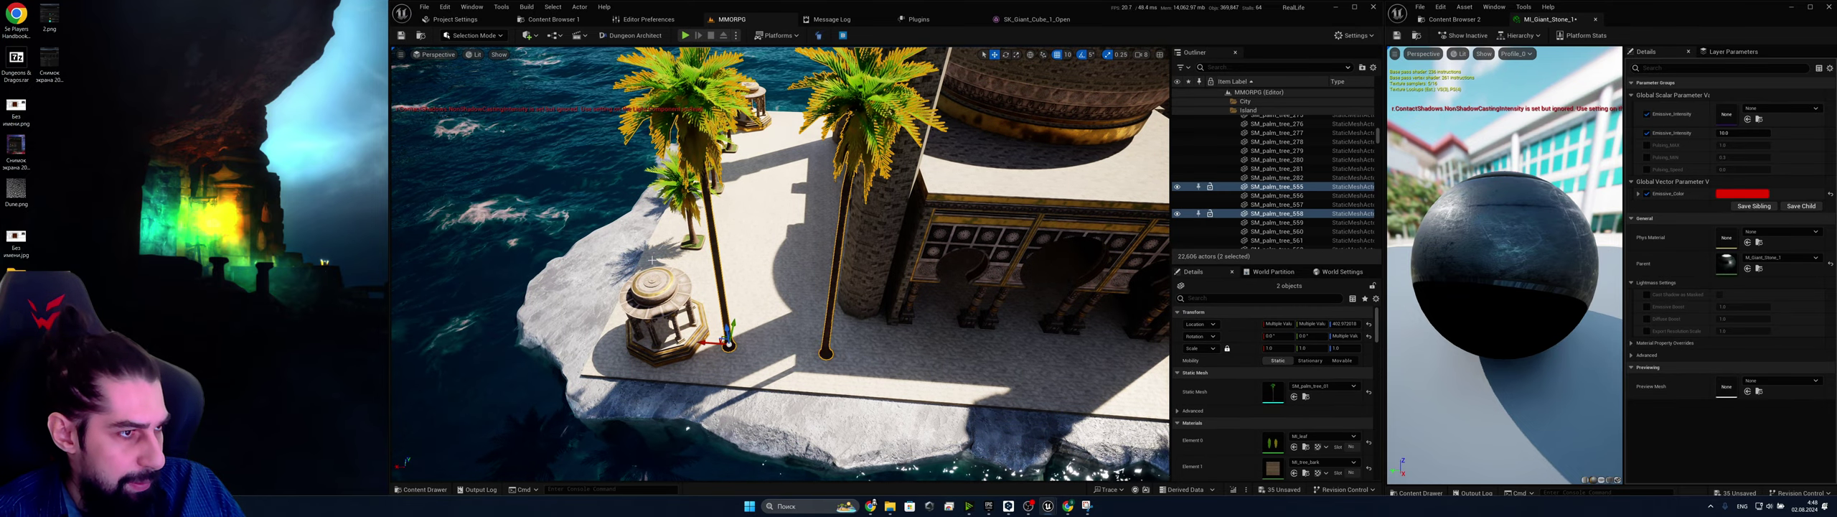
{"action": "left_click", "coordinate": [652, 309], "text": "ctrl"}
{"action": "right_click_drag", "start_coordinate": [652, 309], "coordinate": [603, 251]}
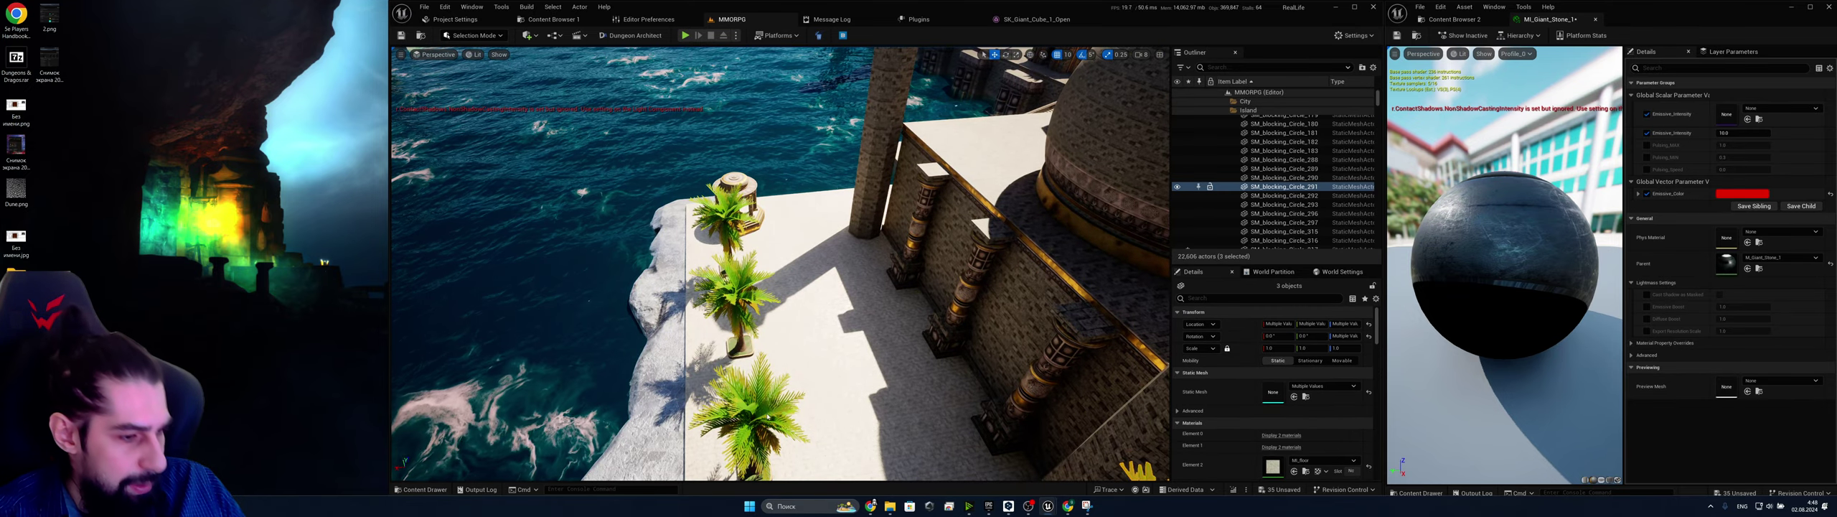
{"action": "left_click", "coordinate": [731, 308], "text": "ctrl"}
{"action": "left_click", "coordinate": [741, 299], "text": "ctrl"}
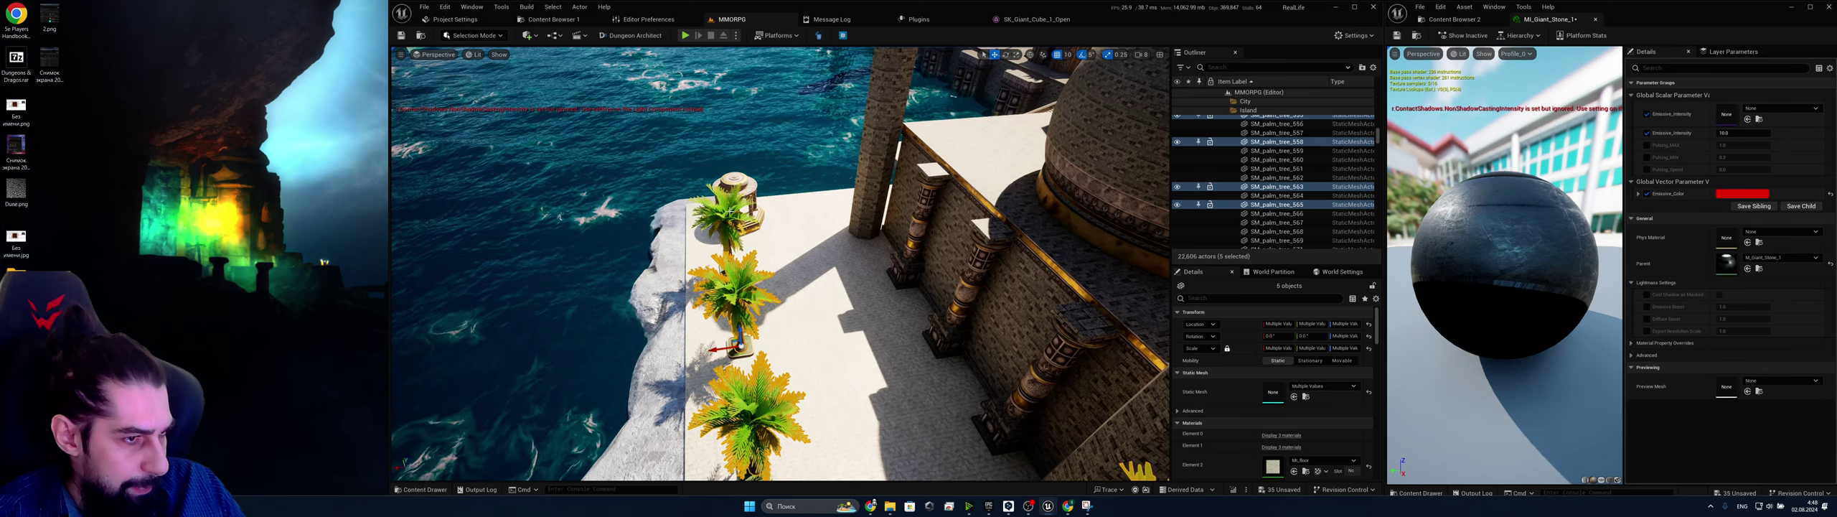
{"action": "left_click", "coordinate": [730, 213], "text": "ctrl"}
{"action": "left_click", "coordinate": [761, 211], "text": "ctrl"}
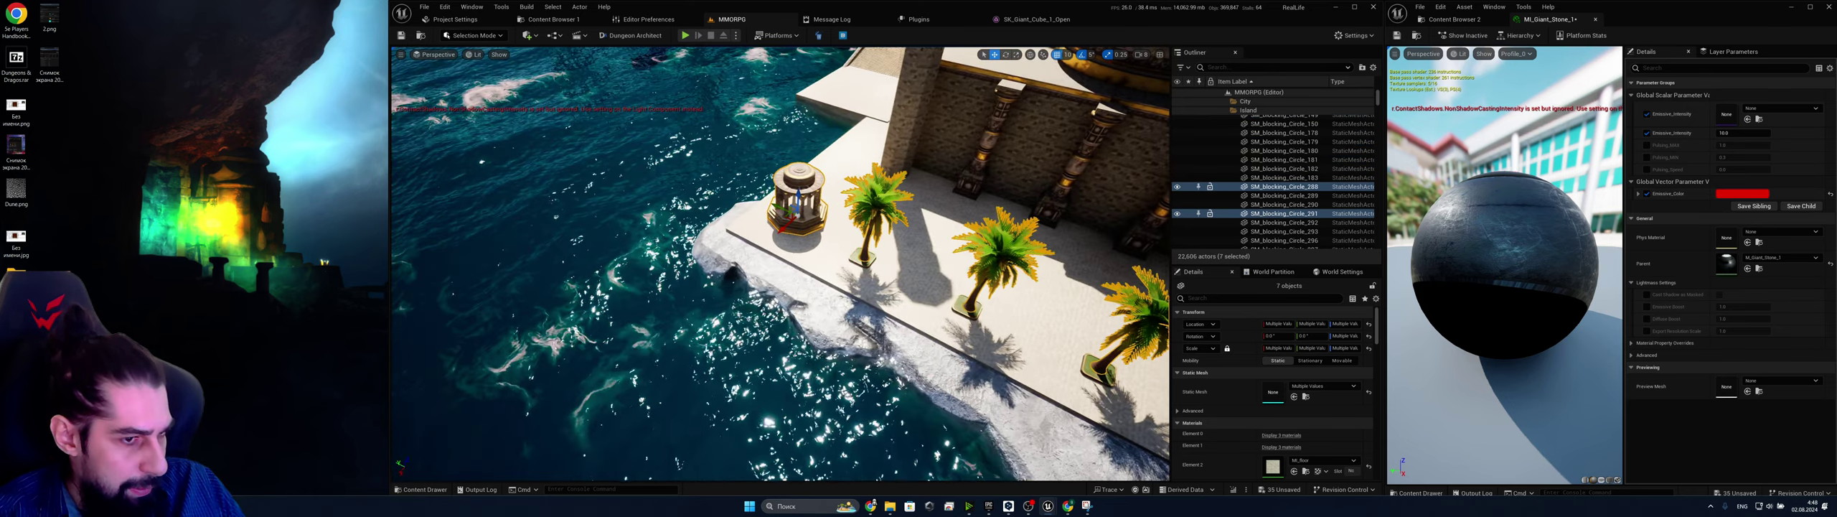
{"action": "left_click", "coordinate": [862, 229], "text": "ctrl"}
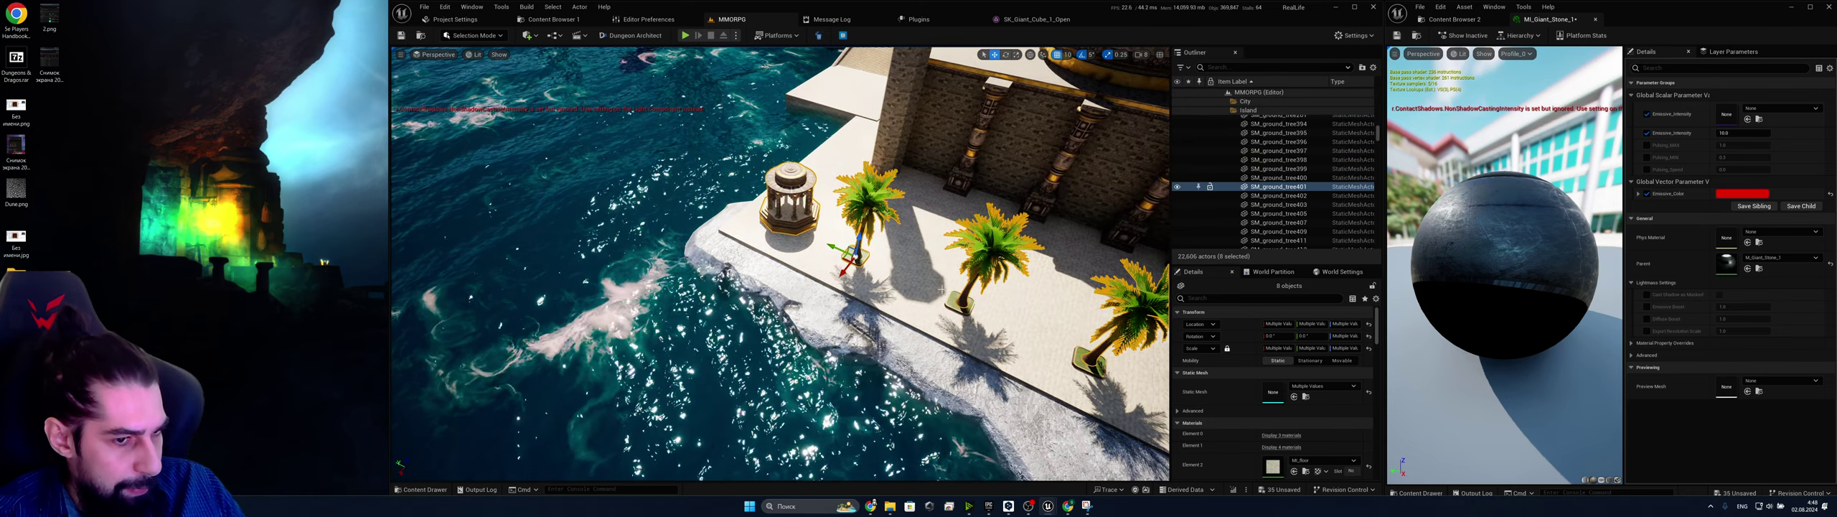
{"action": "left_click", "coordinate": [959, 304], "text": "ctrl"}
{"action": "left_click", "coordinate": [1088, 363], "text": "ctrl"}
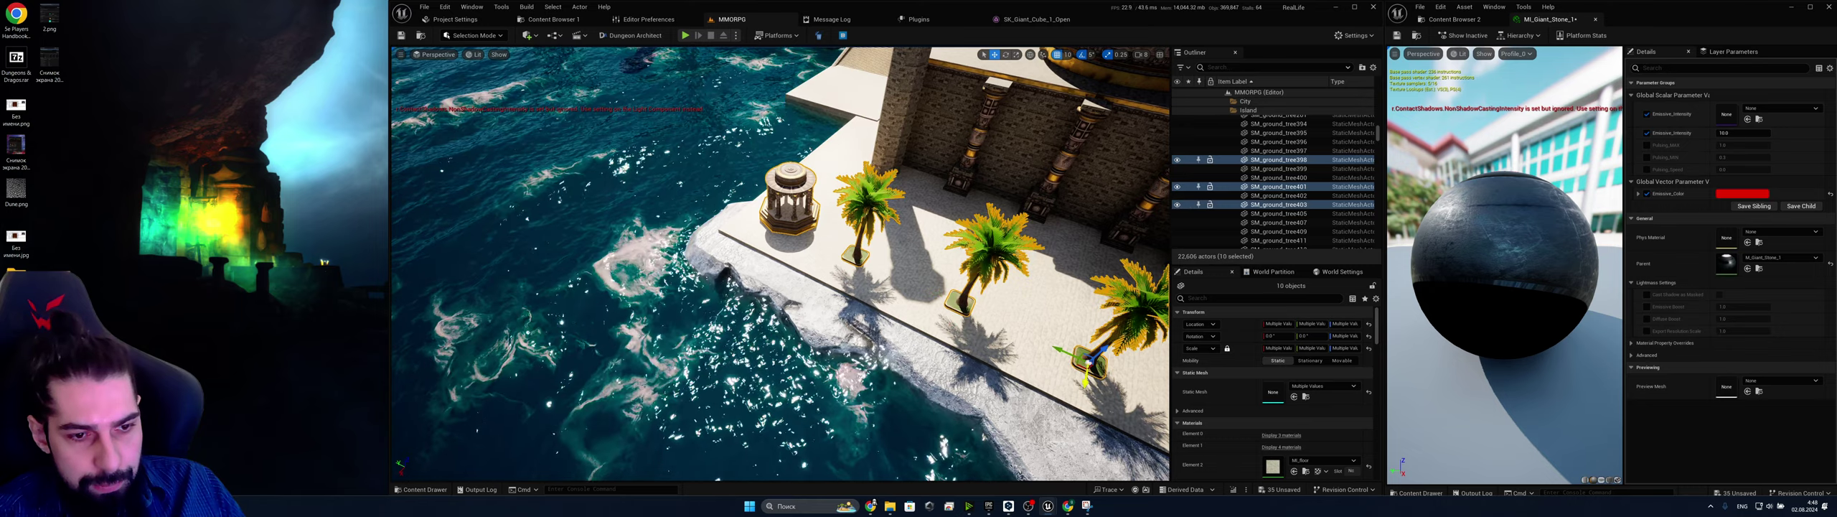
Duplicate the selected palms, planters and pavilions onto the platform that holds the copied domed building
{"action": "right_click_drag", "start_coordinate": [1089, 363], "coordinate": [1005, 298]}
{"action": "key", "text": "s"}
{"action": "right_click_drag", "start_coordinate": [757, 274], "coordinate": [685, 357]}
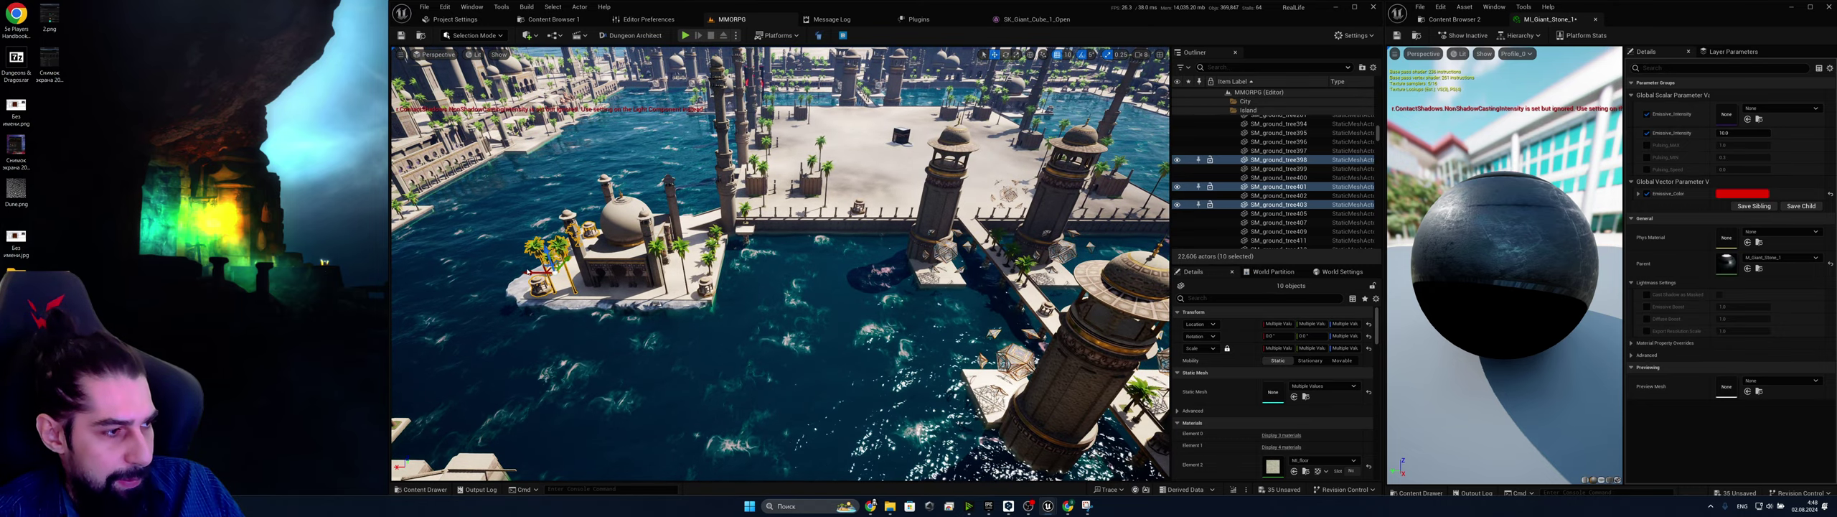
{"action": "key", "text": "Escape"}
{"action": "key", "text": "ctrl+z"}
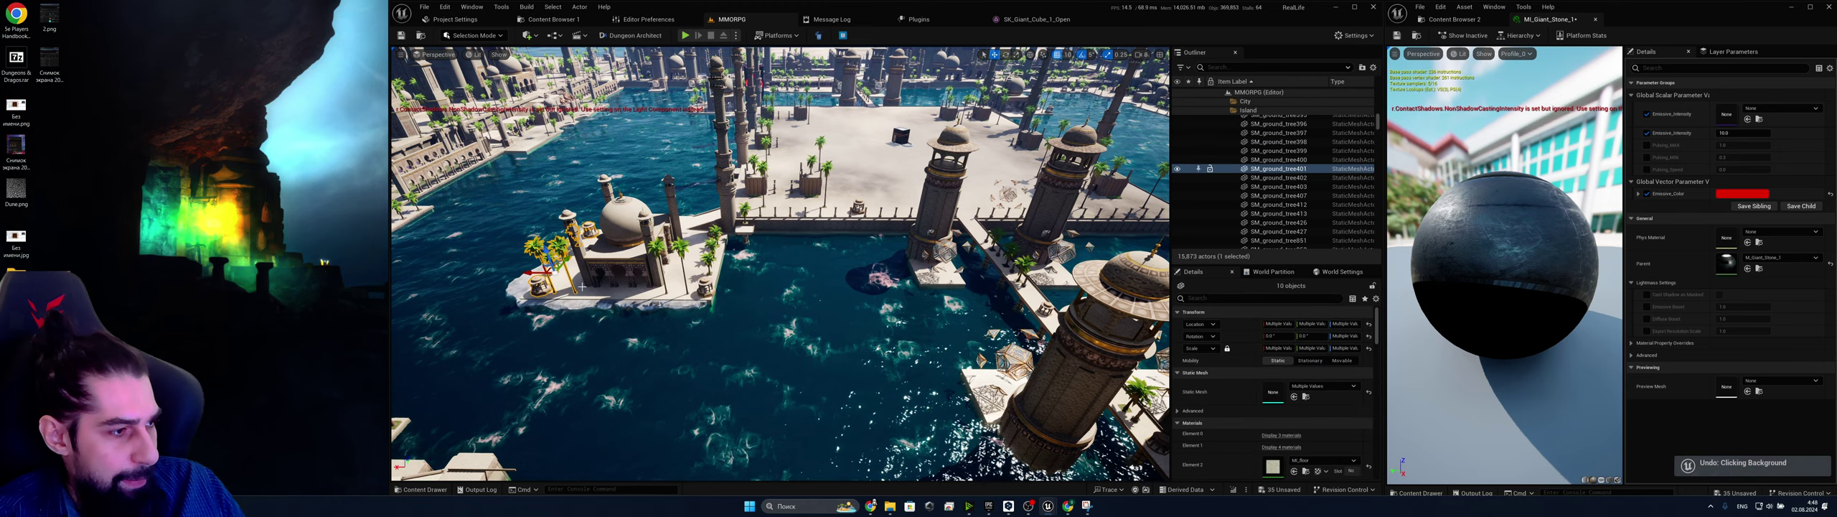
{"action": "left_click_drag", "start_coordinate": [530, 273], "coordinate": [1105, 270], "text": "alt"}
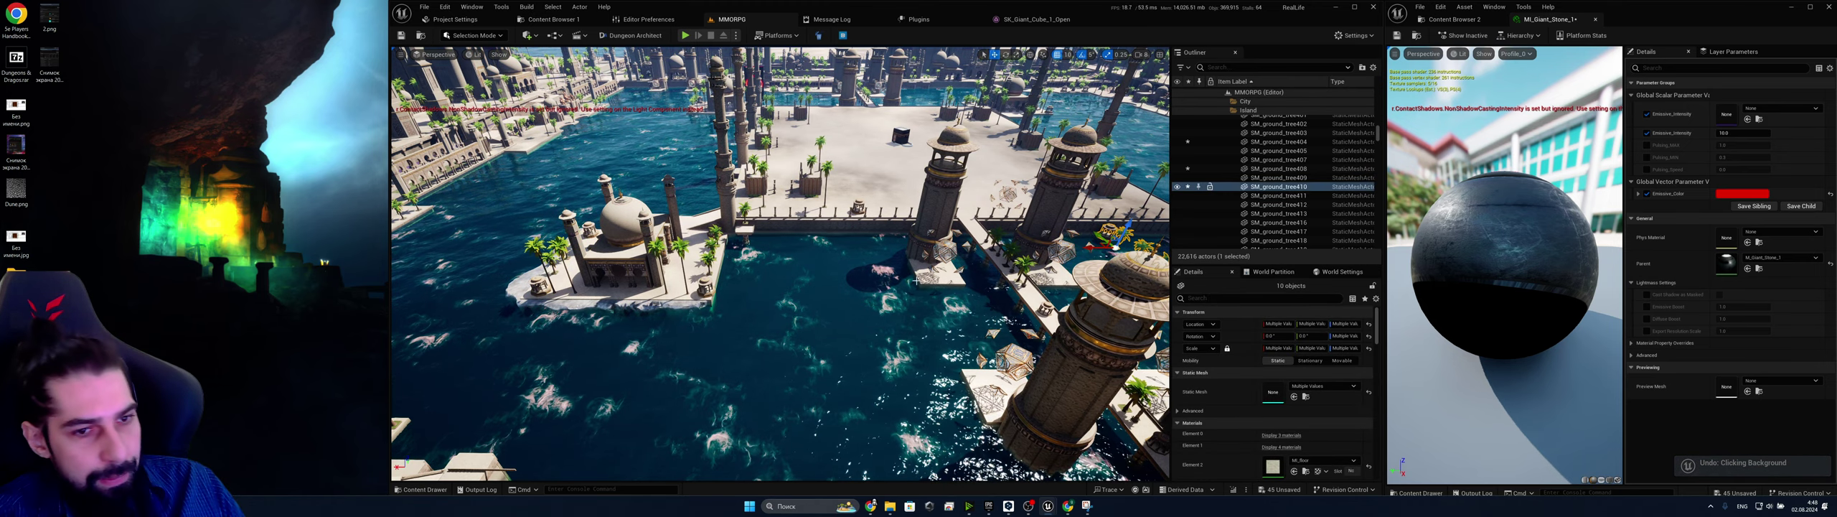
{"action": "right_click_drag", "start_coordinate": [1005, 273], "coordinate": [1141, 208]}
Examine the reworked island and the red ring stone from several angles against the surrounding city
{"action": "key", "text": "f"}
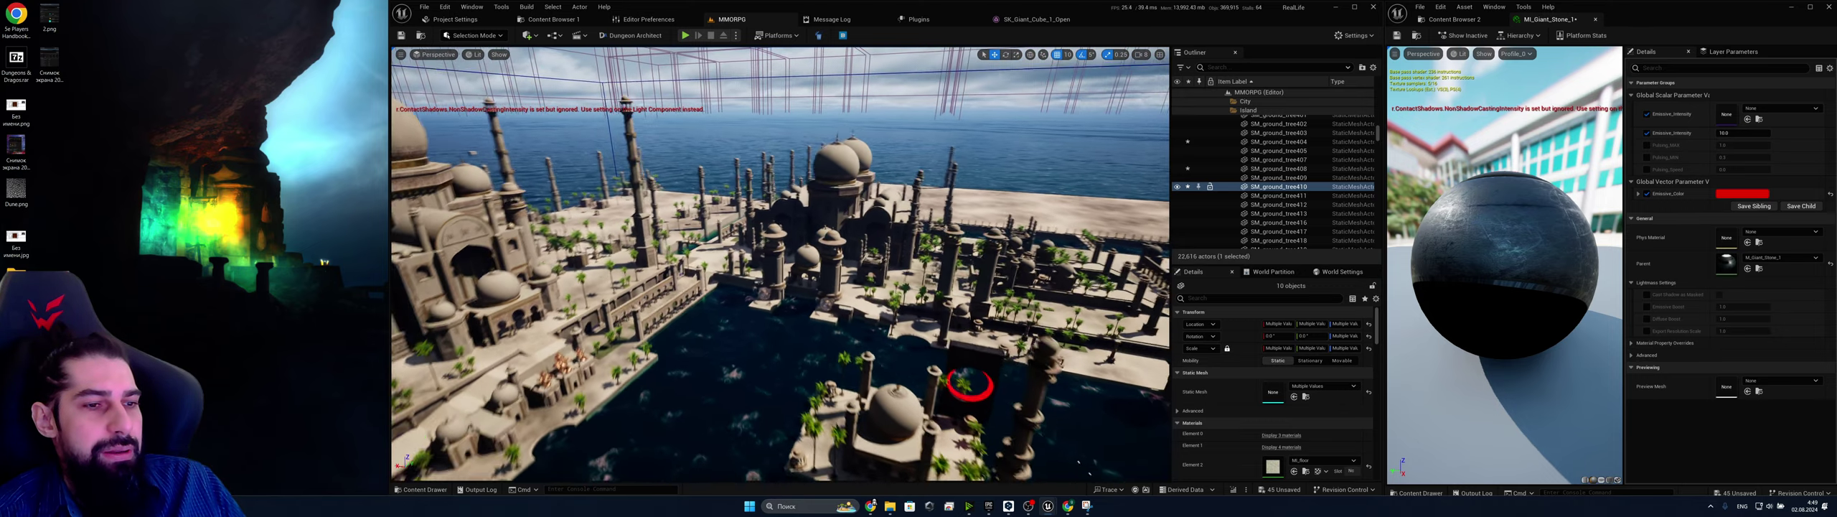
{"action": "left_click_drag", "start_coordinate": [910, 232], "coordinate": [1040, 248]}
{"action": "right_click_drag", "start_coordinate": [1041, 247], "coordinate": [912, 287]}
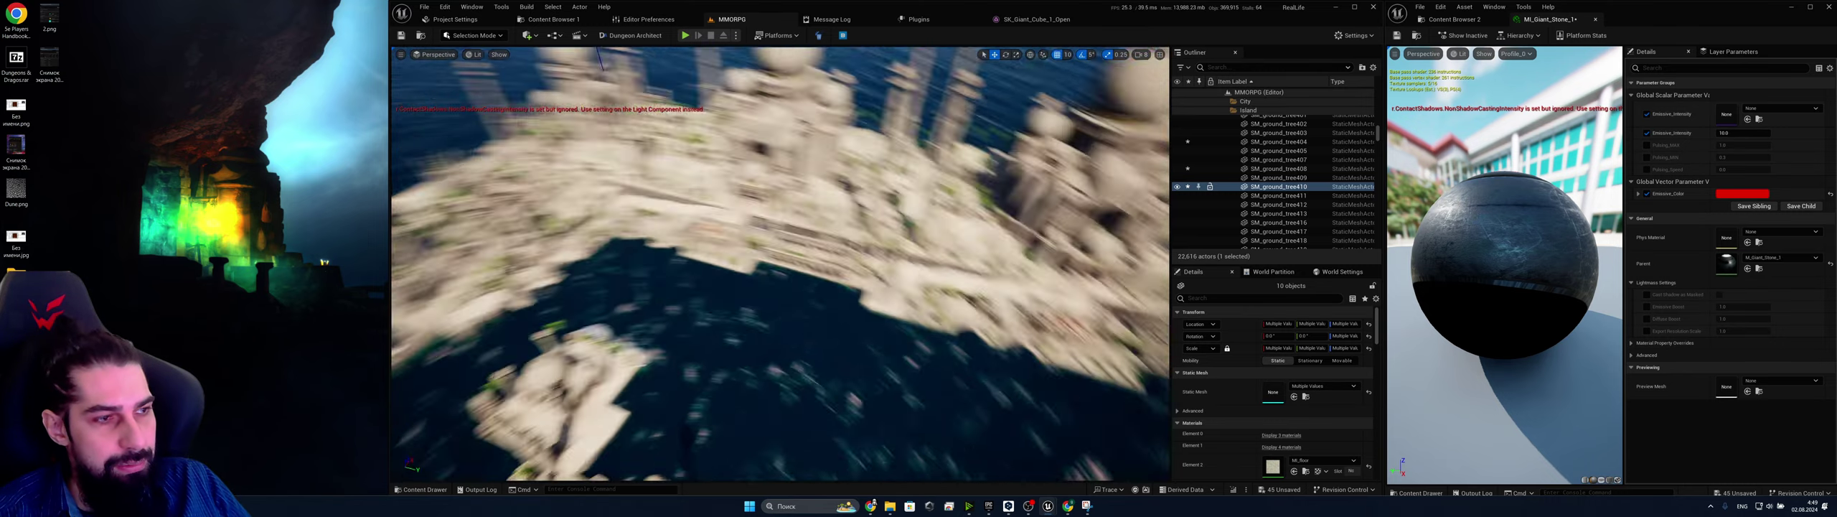
{"action": "right_click_drag", "start_coordinate": [862, 258], "coordinate": [861, 251]}
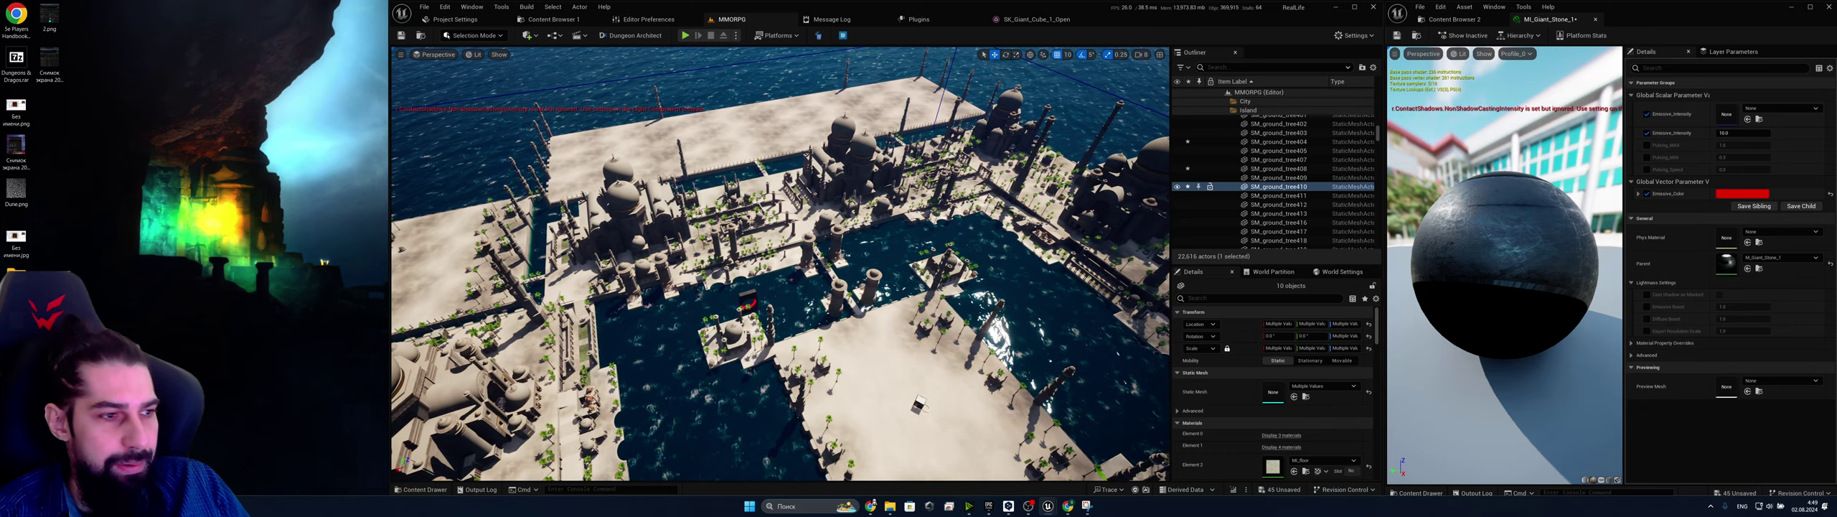
{"action": "right_click_drag", "start_coordinate": [861, 258], "coordinate": [819, 257]}
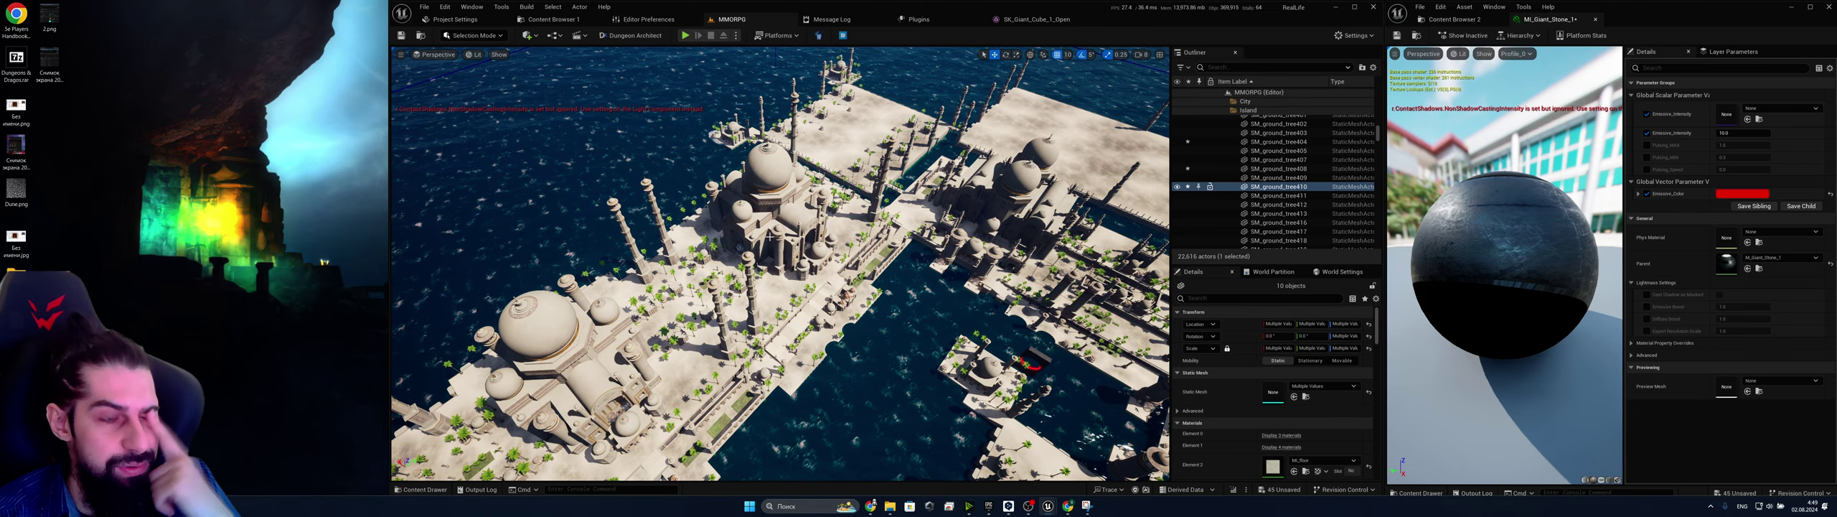
{"action": "right_click_drag", "start_coordinate": [781, 263], "coordinate": [926, 267]}
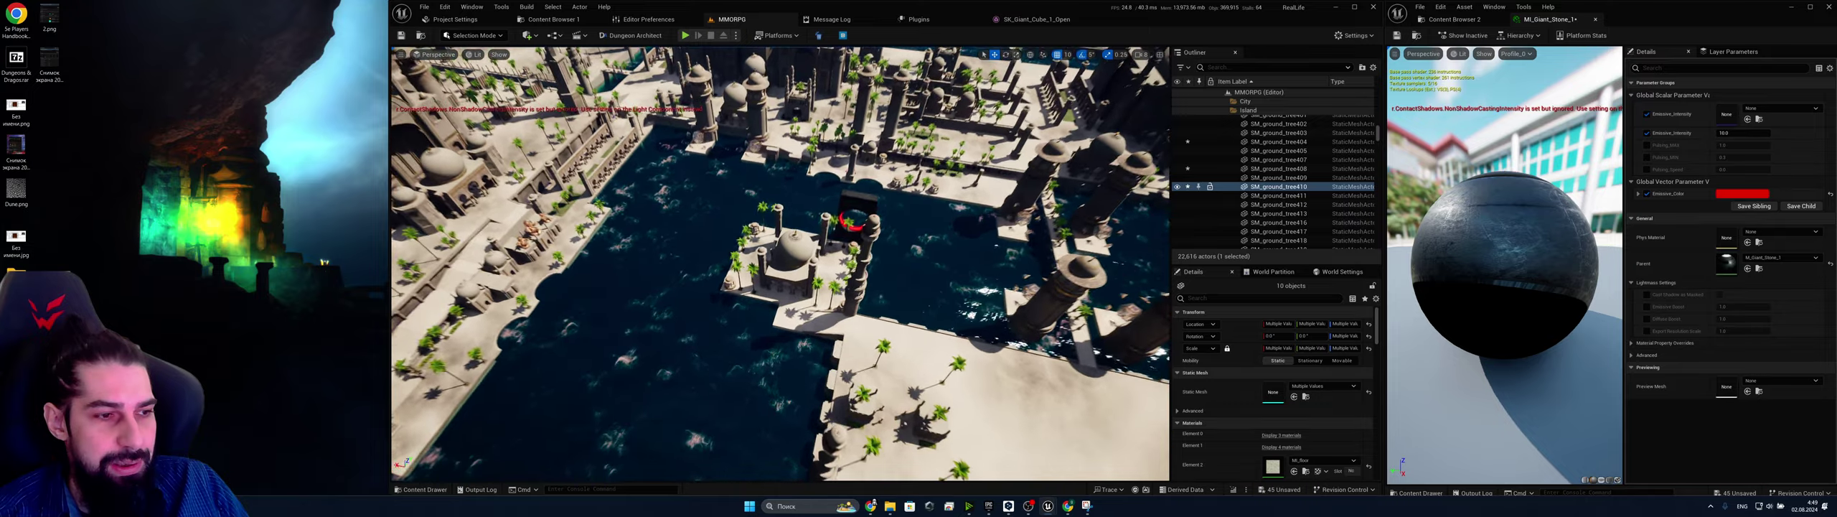
{"action": "right_click_drag", "start_coordinate": [781, 263], "coordinate": [666, 313]}
{"action": "right_click_drag", "start_coordinate": [1082, 168], "coordinate": [1071, 192]}
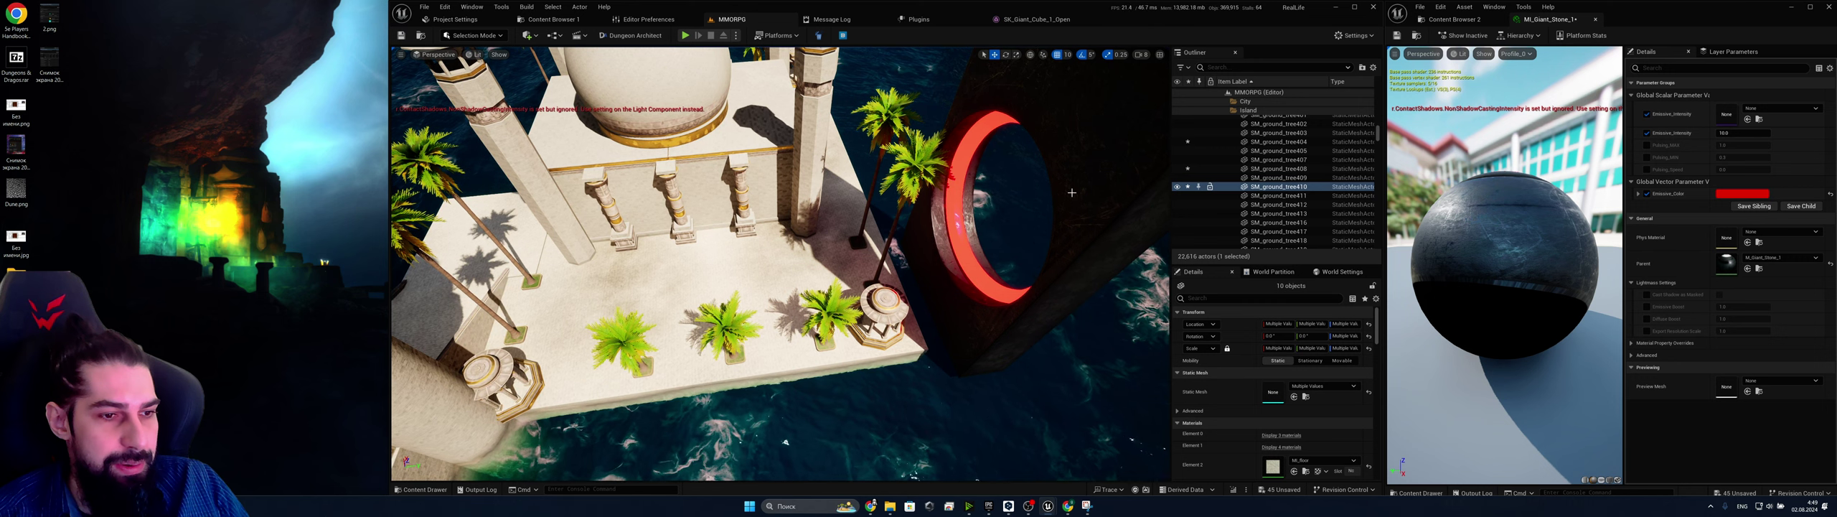
Delete the small corner pavilion and the palm tree standing closest to the red ring stone
{"action": "key", "text": "Delete"}
{"action": "left_click", "coordinate": [872, 287]}
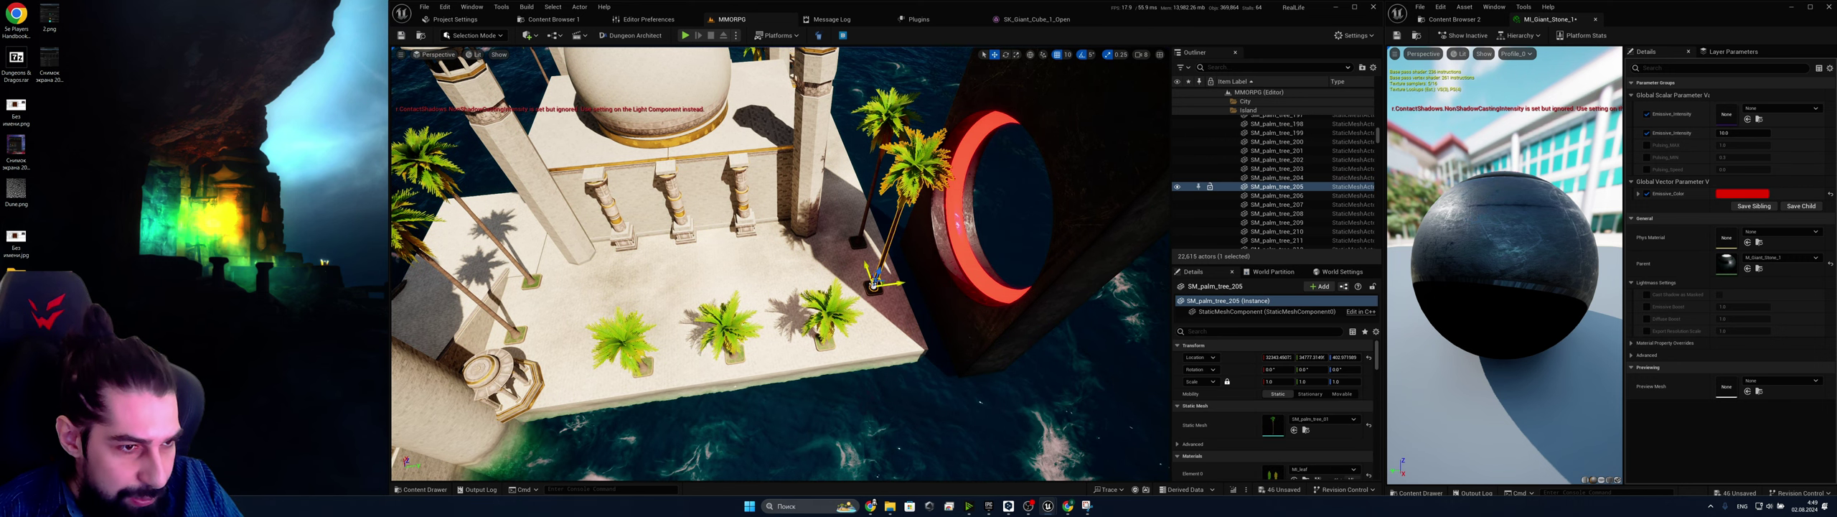
{"action": "key", "text": "Delete"}
Delete the remaining tall palm, the three small palms and their ground planters along the platform edge beside the ring stone
{"action": "left_click", "coordinate": [874, 287]}
{"action": "left_click", "coordinate": [861, 237], "text": "ctrl"}
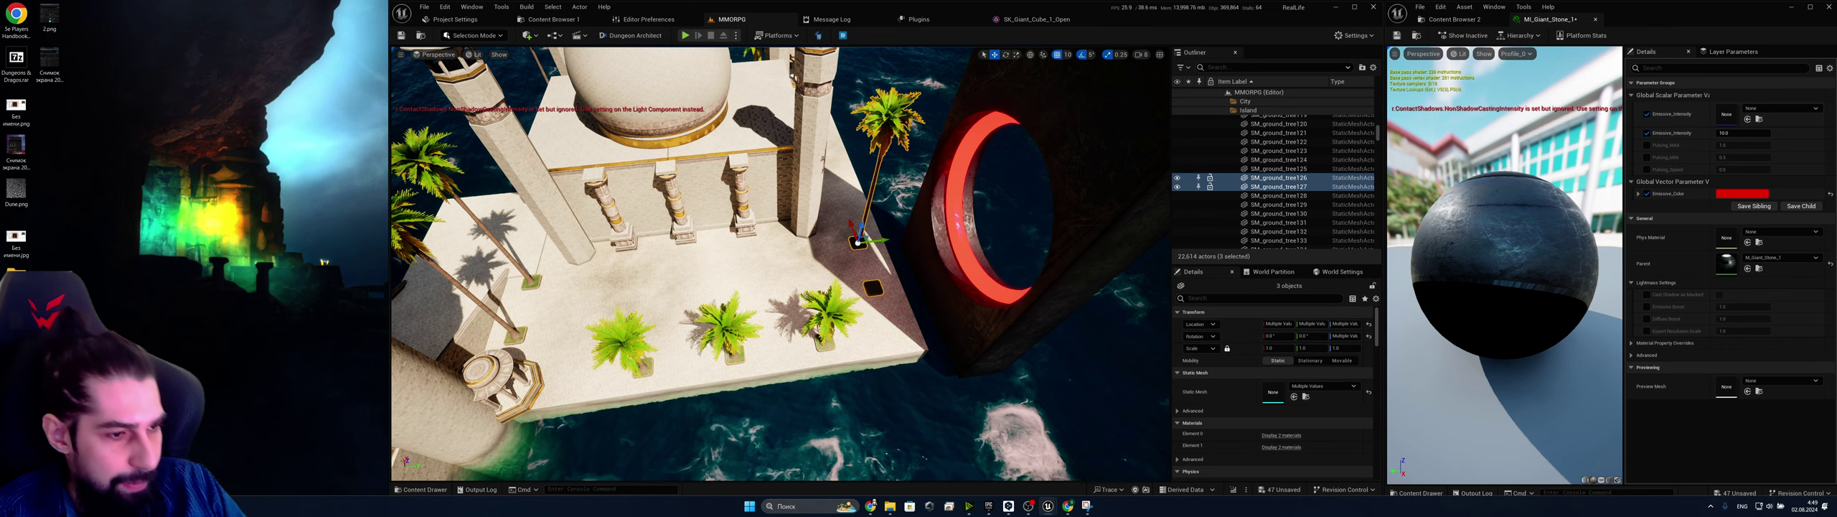
{"action": "left_click", "coordinate": [829, 344], "text": "ctrl"}
{"action": "left_click", "coordinate": [829, 346], "text": "ctrl"}
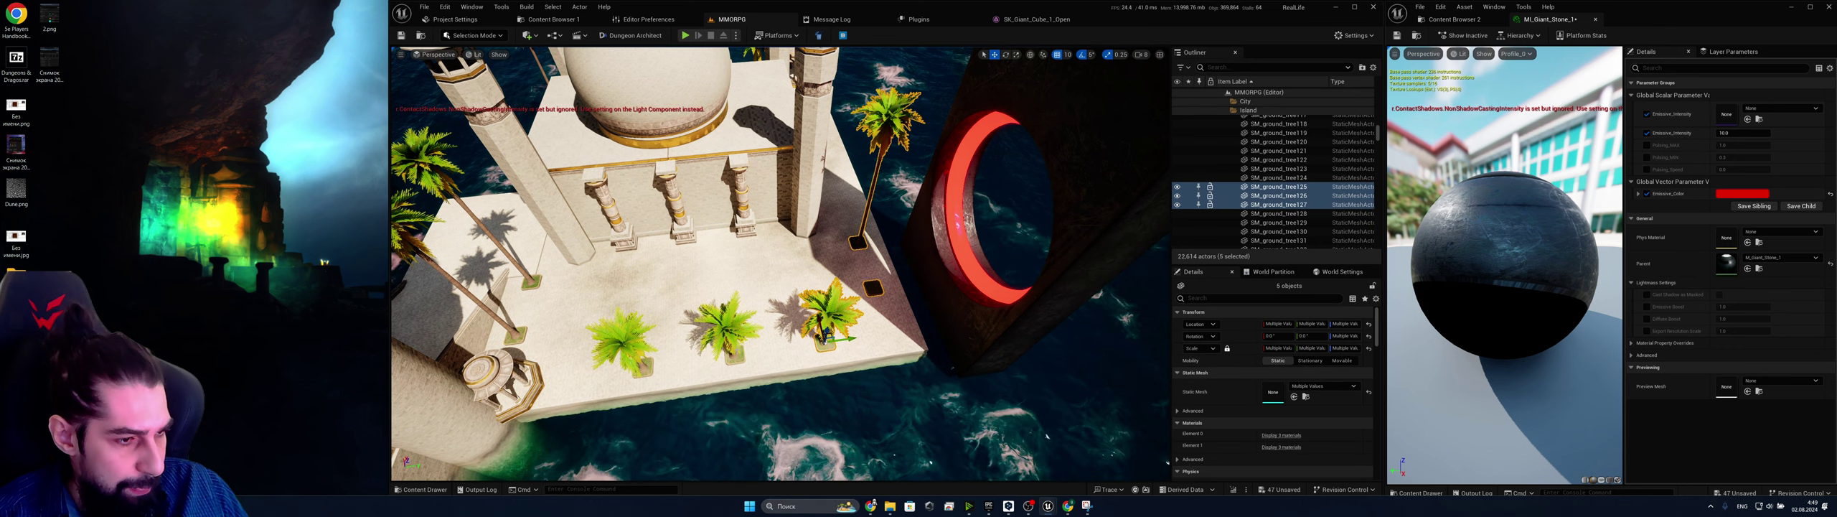
{"action": "left_click", "coordinate": [741, 359], "text": "ctrl"}
{"action": "left_click", "coordinate": [731, 344], "text": "ctrl"}
{"action": "left_click", "coordinate": [628, 343], "text": "ctrl"}
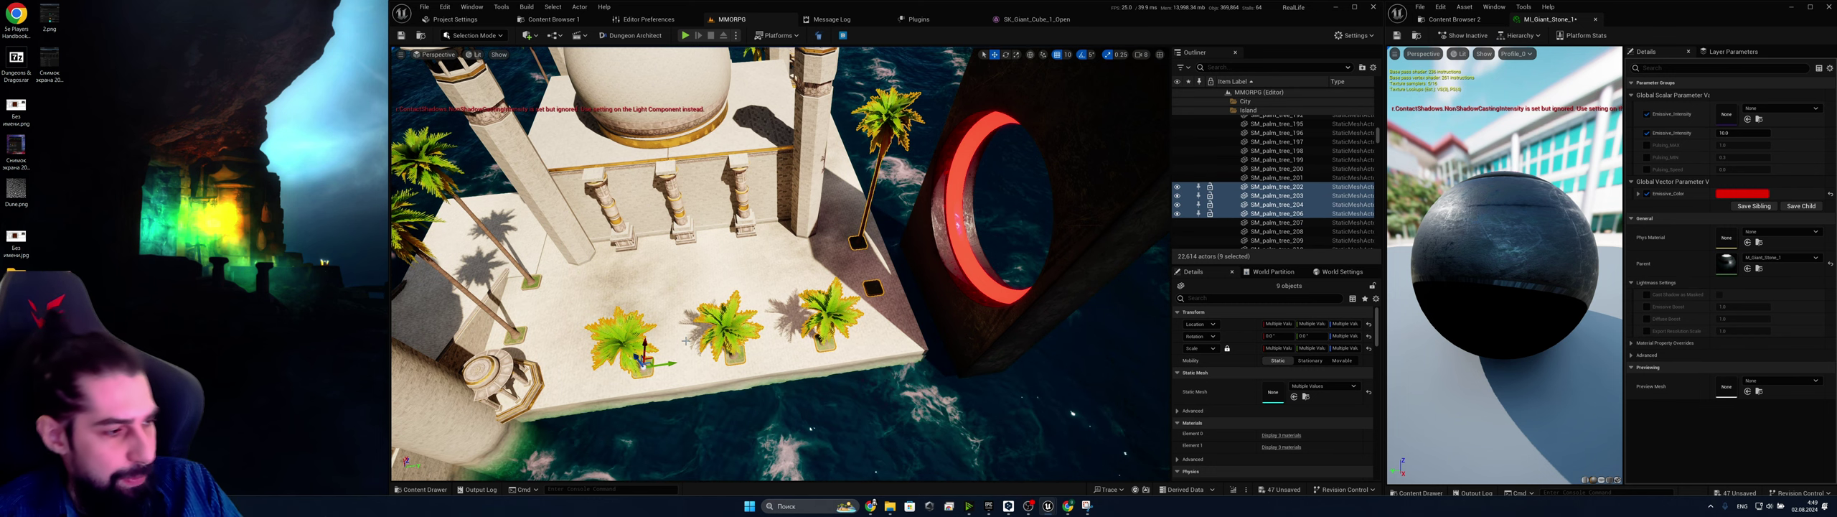
{"action": "key", "text": "Delete"}
{"action": "left_click", "coordinate": [859, 243]}
{"action": "key", "text": "Delete"}
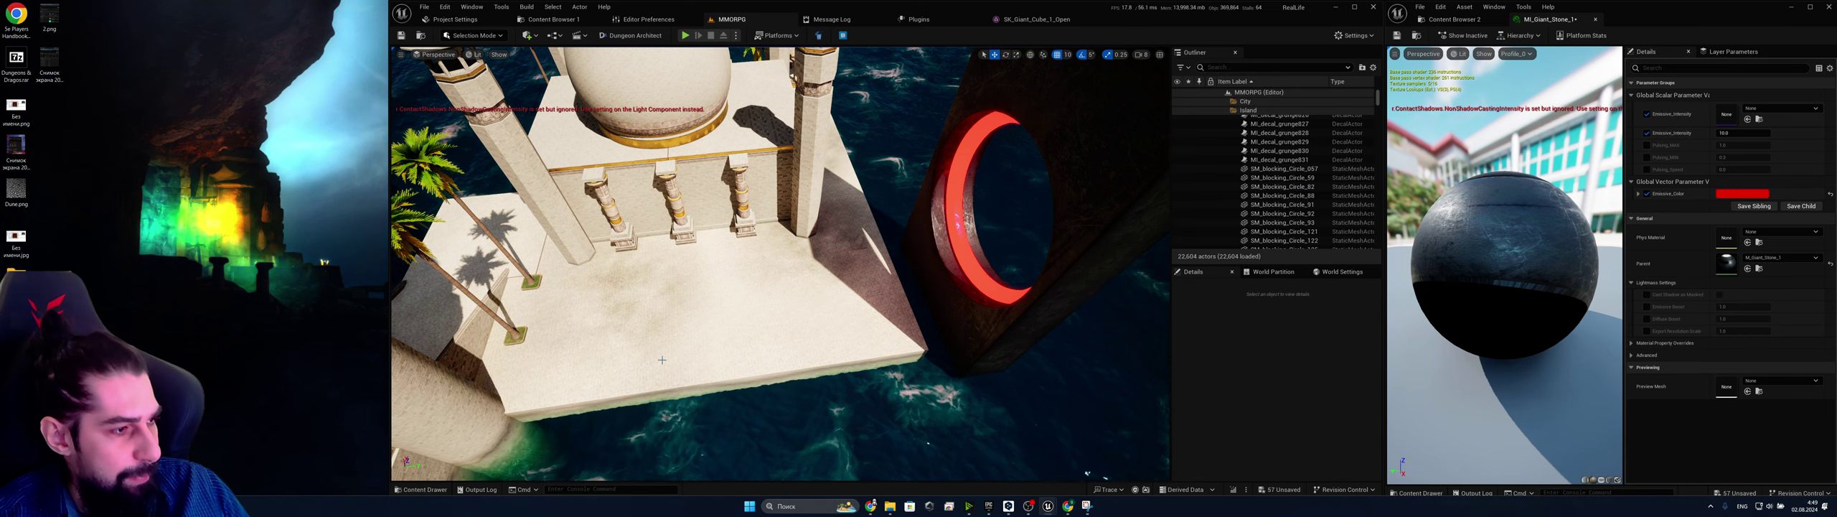
Select the two nearer corner towers, the facade columns and the wall blocks of the domed building beside the ring stone
{"action": "right_click_drag", "start_coordinate": [859, 243], "coordinate": [587, 362]}
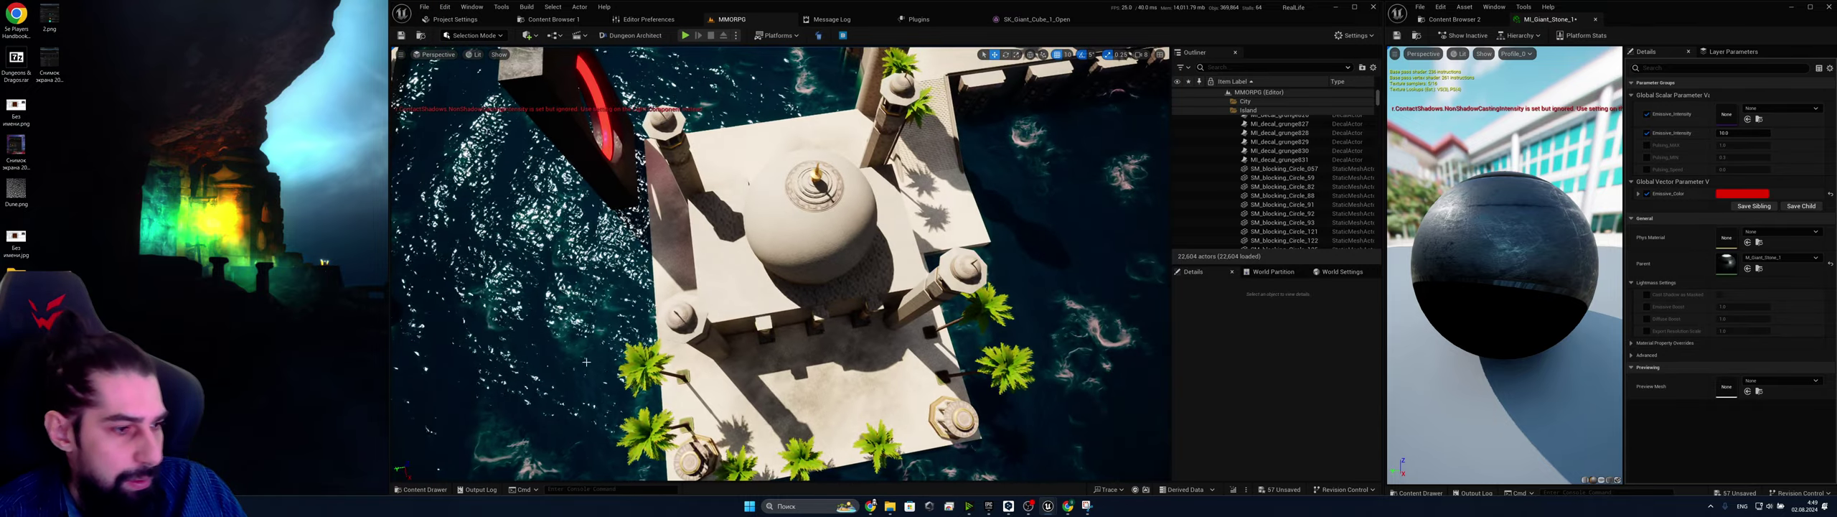
{"action": "left_click", "coordinate": [705, 345]}
{"action": "left_click", "coordinate": [767, 328], "text": "ctrl"}
{"action": "left_click", "coordinate": [817, 322], "text": "ctrl"}
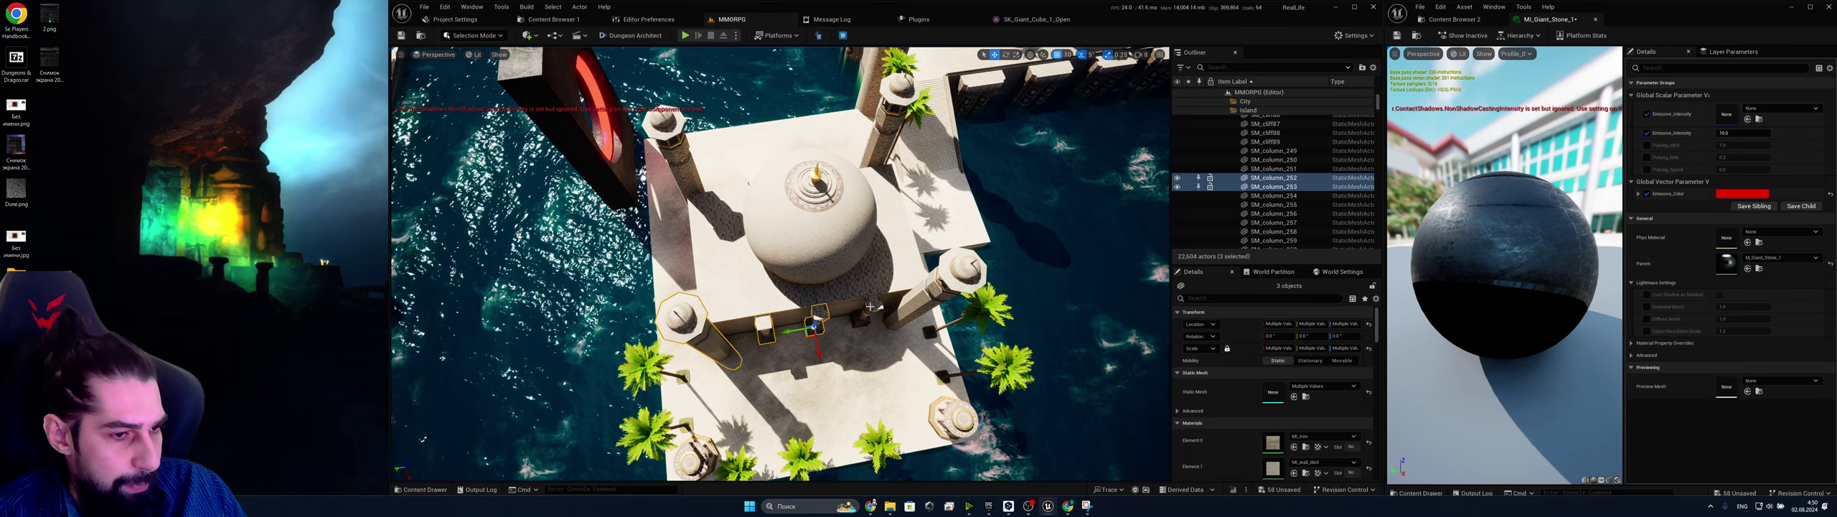
{"action": "left_click", "coordinate": [863, 315], "text": "ctrl"}
{"action": "left_click", "coordinate": [908, 305], "text": "ctrl"}
{"action": "left_click", "coordinate": [887, 284], "text": "ctrl"}
{"action": "left_click", "coordinate": [860, 276], "text": "ctrl"}
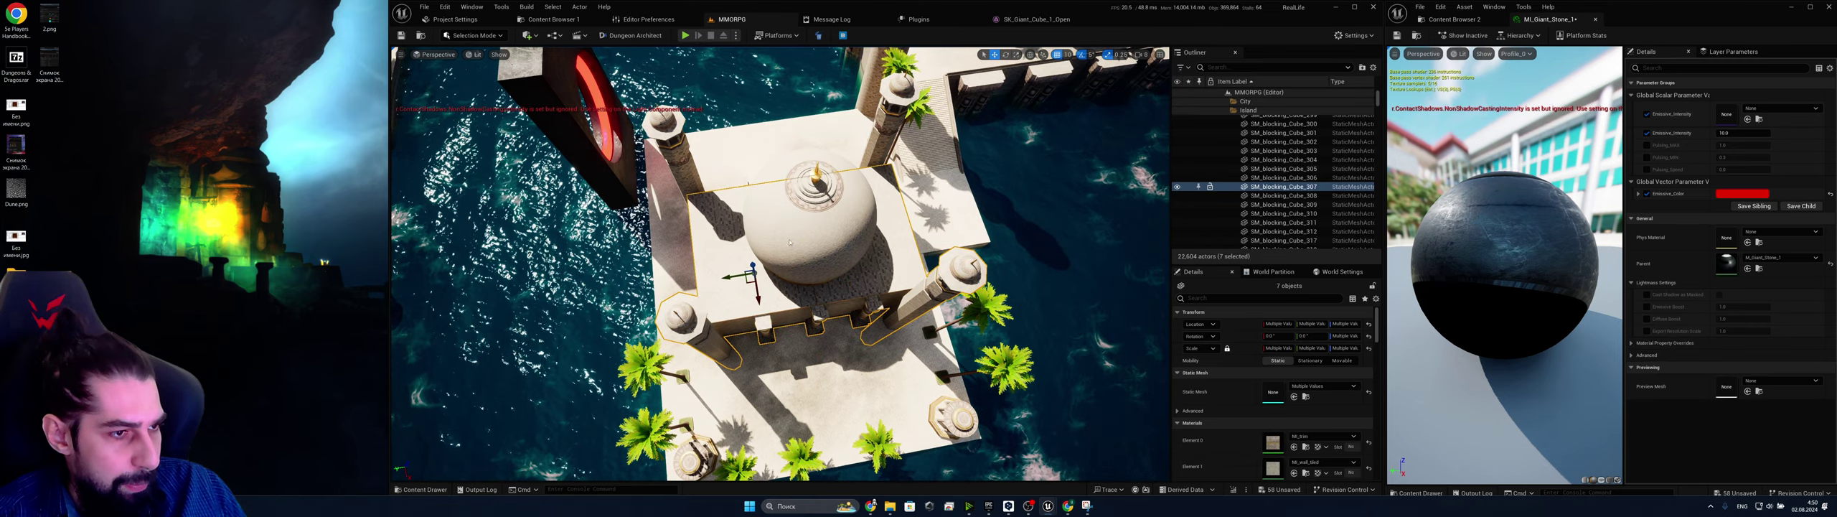
Add the dome and the two far corner towers of the domed building to the selection
{"action": "left_click", "coordinate": [834, 240], "text": "ctrl"}
{"action": "key", "text": "w"}
{"action": "right_click_drag", "start_coordinate": [834, 241], "coordinate": [775, 251]}
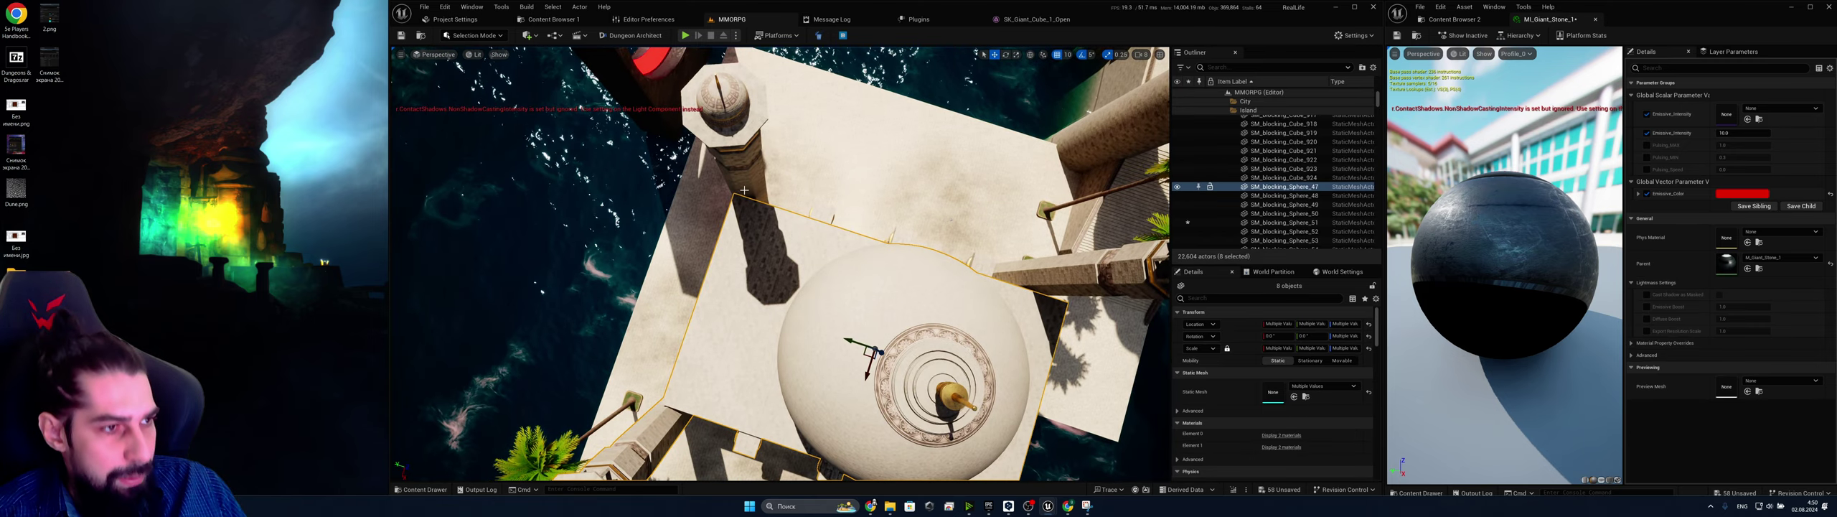
{"action": "left_click", "coordinate": [746, 164], "text": "ctrl"}
{"action": "left_click", "coordinate": [1064, 271], "text": "ctrl"}
{"action": "right_click_drag", "start_coordinate": [1064, 271], "coordinate": [892, 285]}
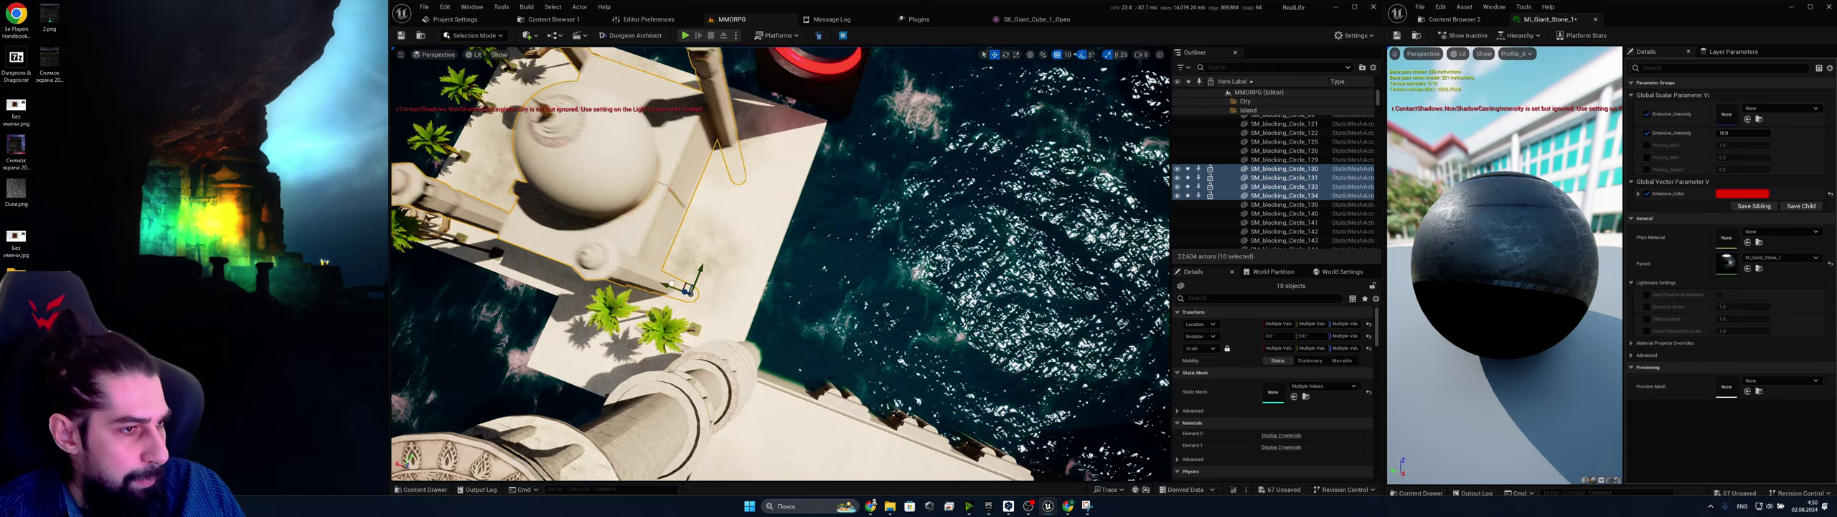
Undo the last move of the building pieces and add the opposite facade's three small columns to the selection
{"action": "key", "text": "ctrl+z"}
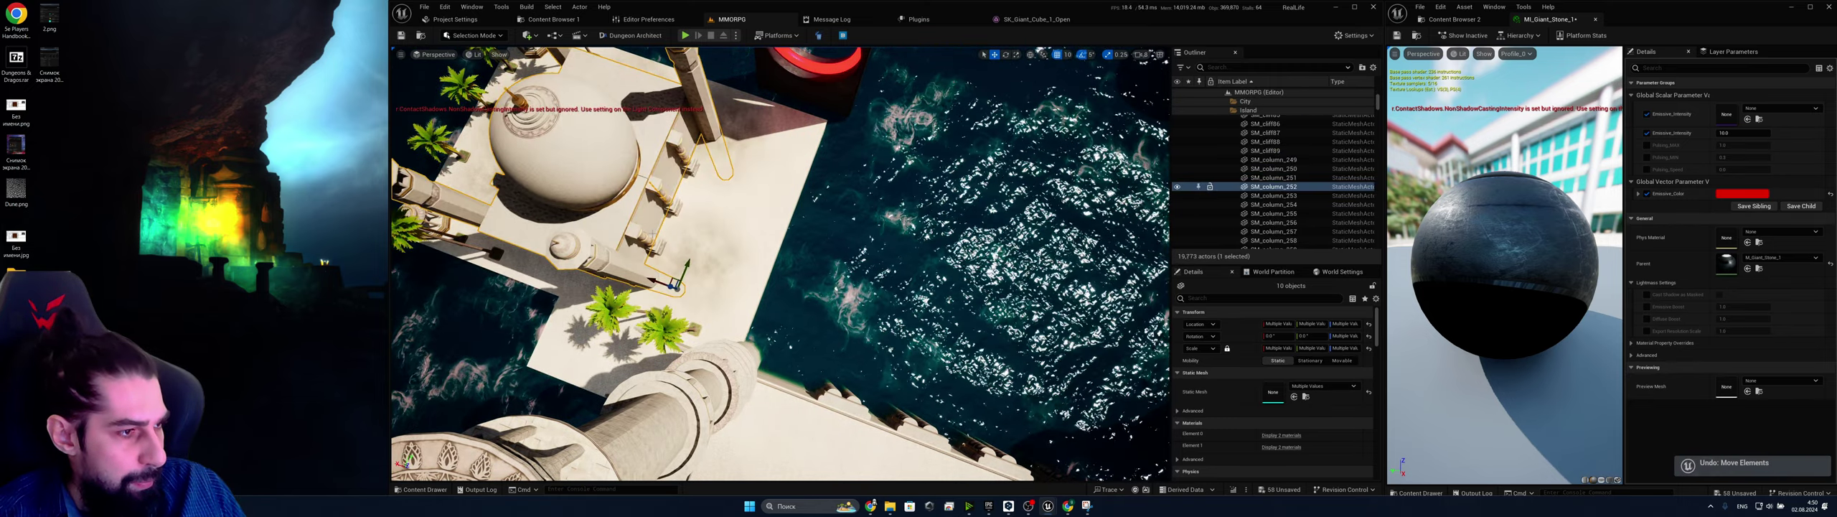
{"action": "left_click", "coordinate": [644, 239], "text": "ctrl"}
{"action": "left_click", "coordinate": [661, 198], "text": "ctrl"}
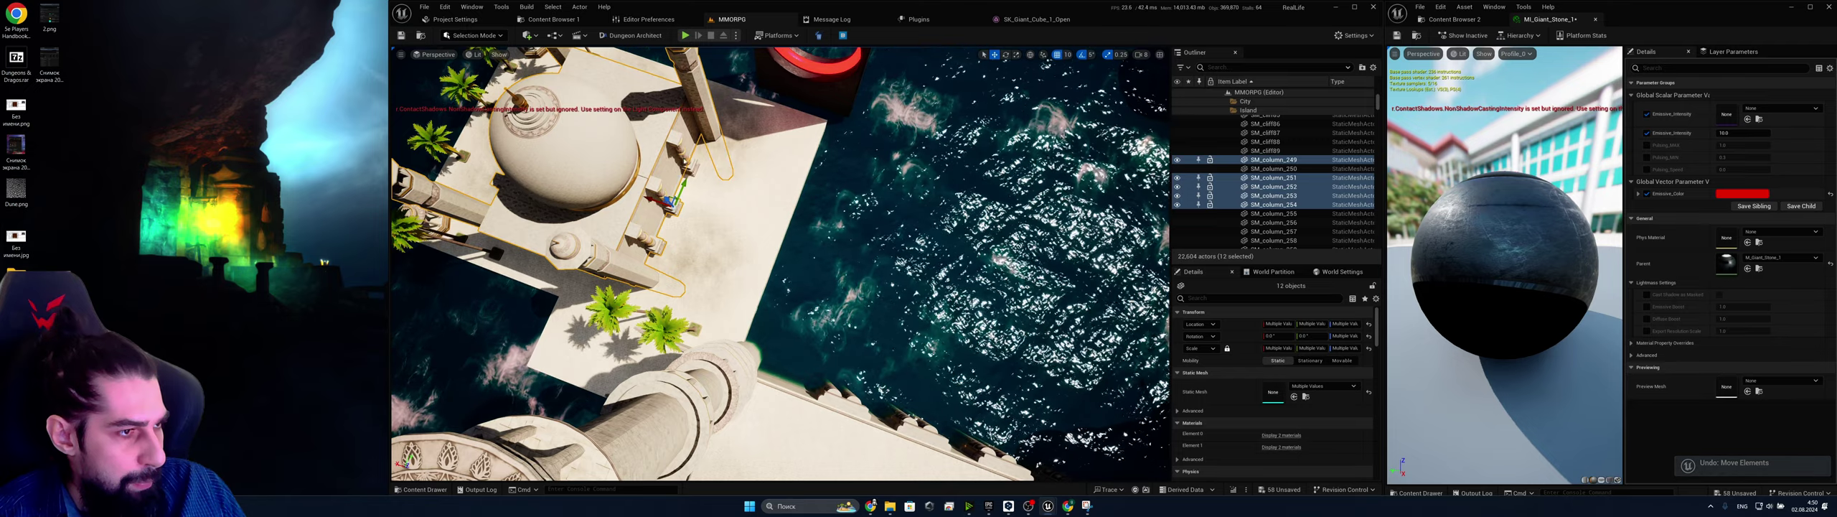
{"action": "left_click", "coordinate": [681, 155], "text": "ctrl"}
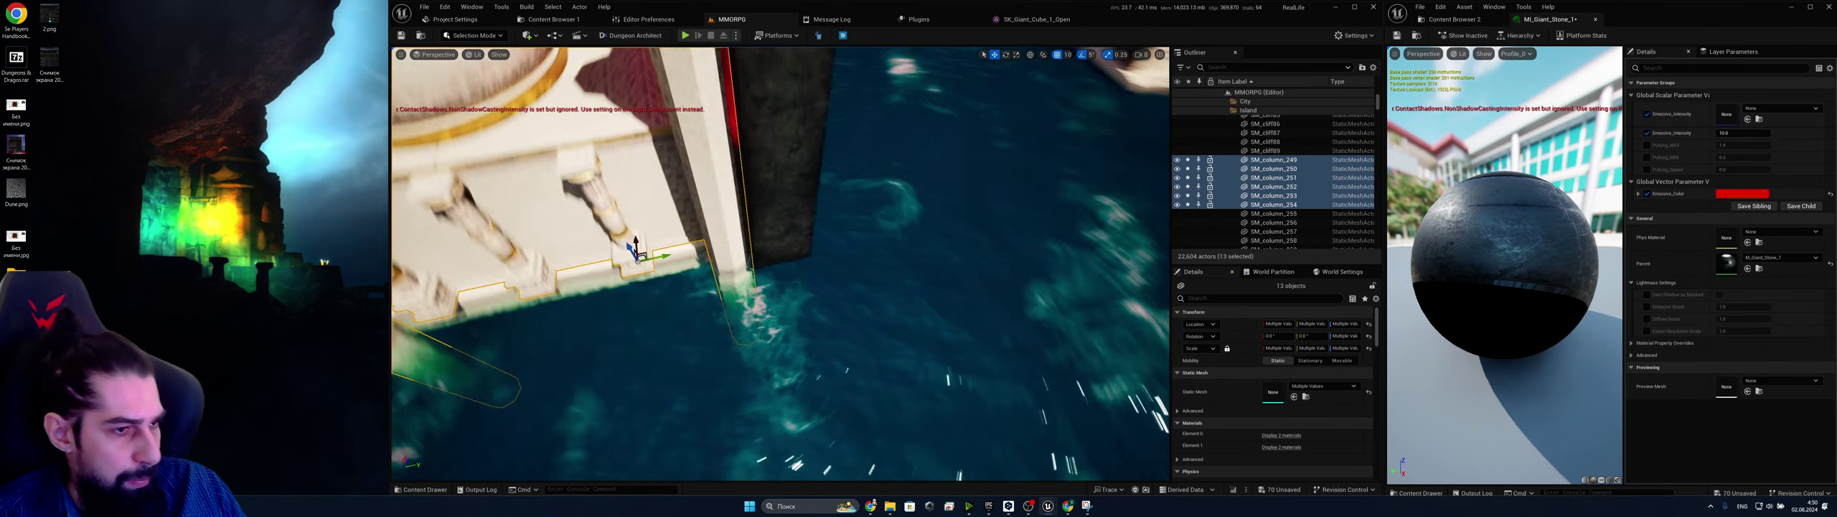
{"action": "right_click_drag", "start_coordinate": [781, 263], "coordinate": [675, 264]}
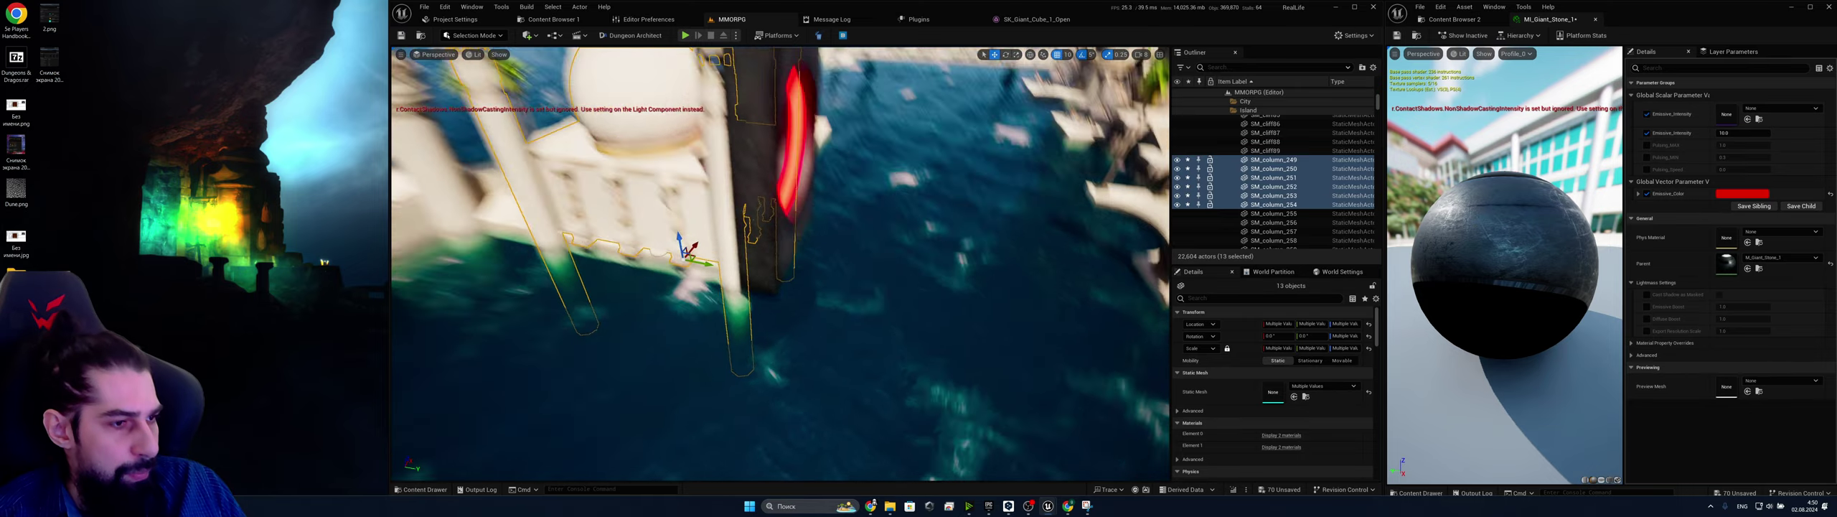
Delete the two tall palms, their ground planters and the small domed ornament at the platform edge beside the ring stone
{"action": "left_click", "coordinate": [794, 361]}
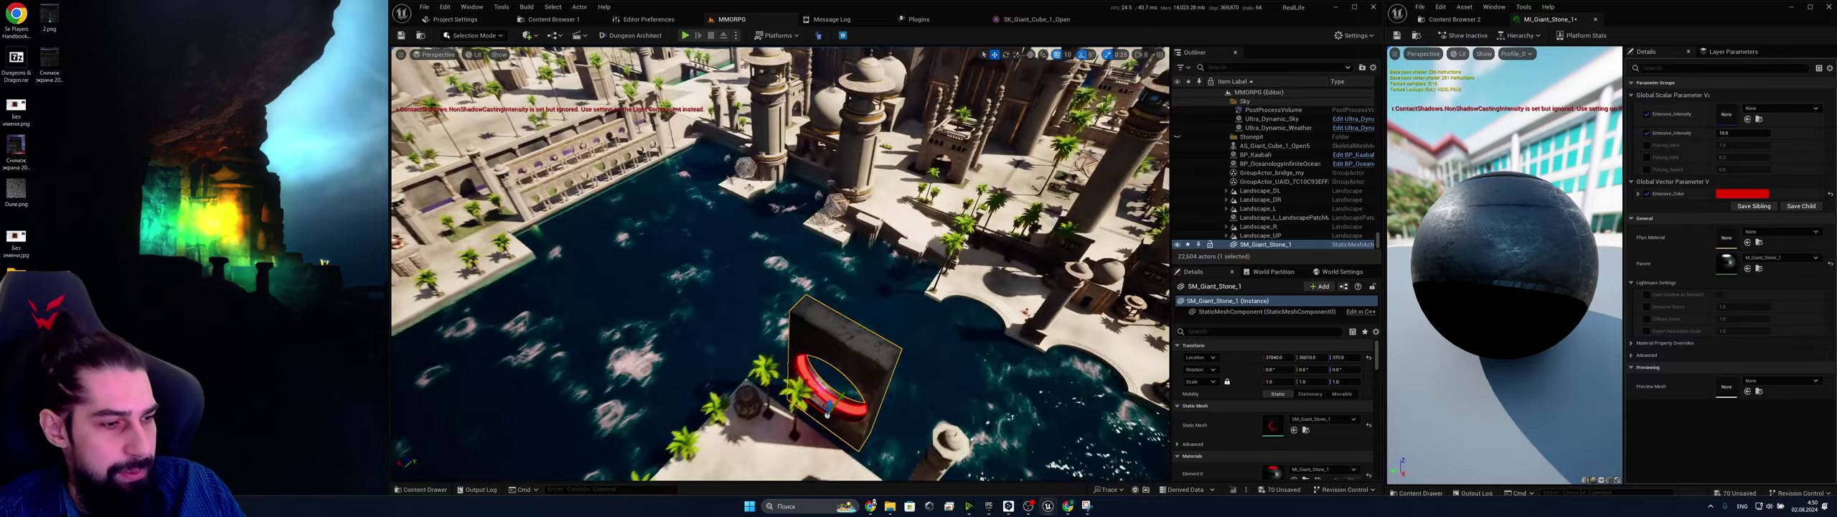
{"action": "right_click_drag", "start_coordinate": [780, 263], "coordinate": [782, 316]}
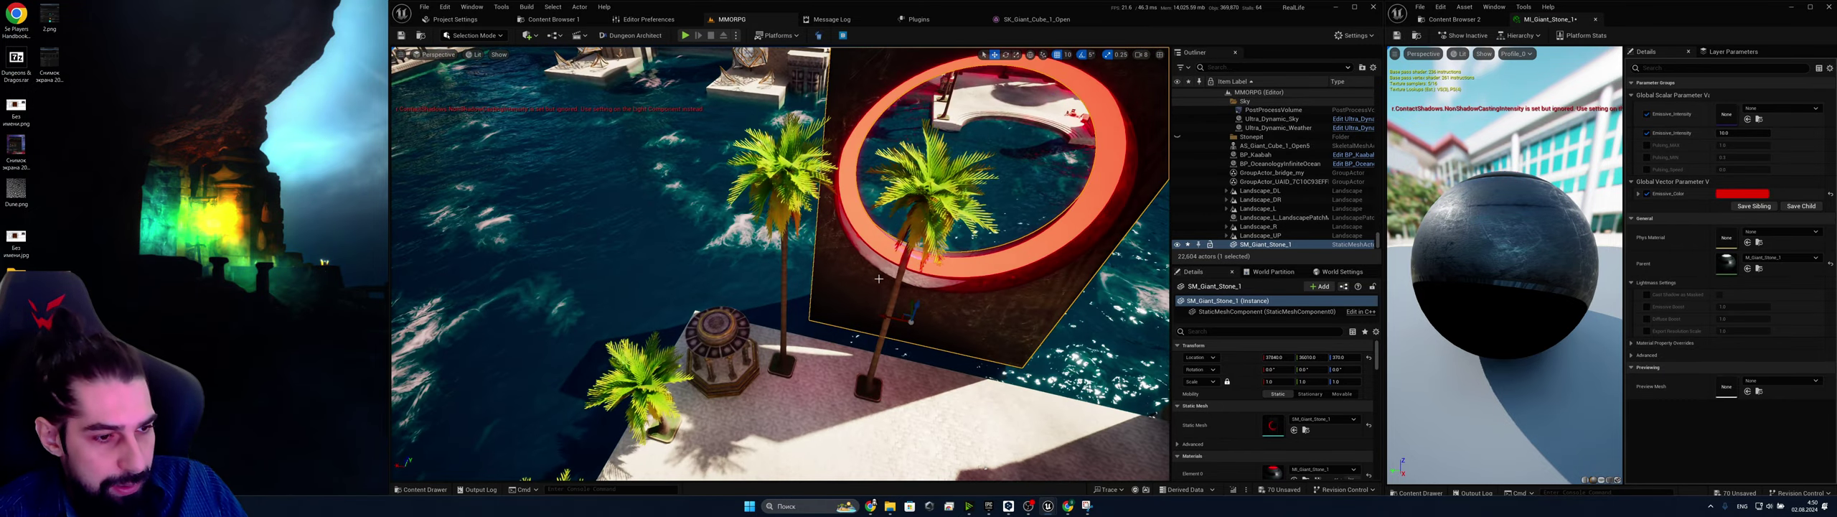
{"action": "left_click", "coordinate": [873, 386]}
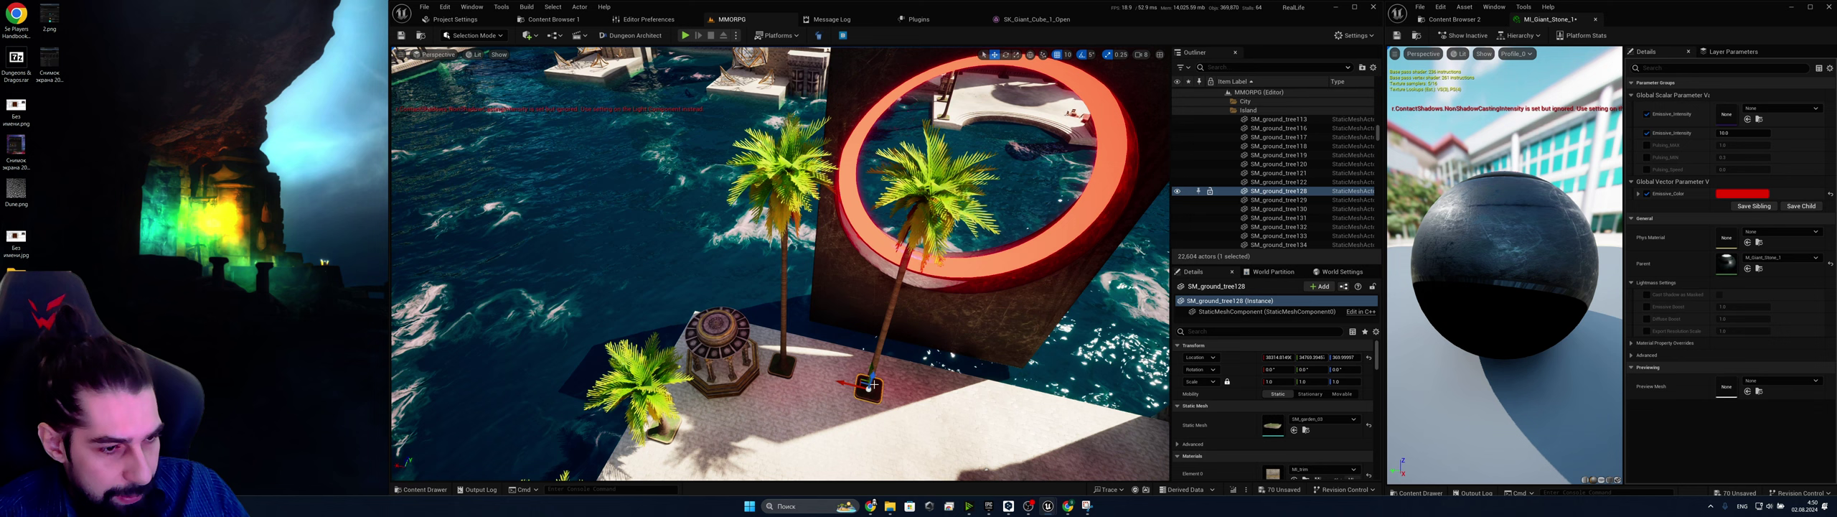
{"action": "left_click", "coordinate": [877, 348]}
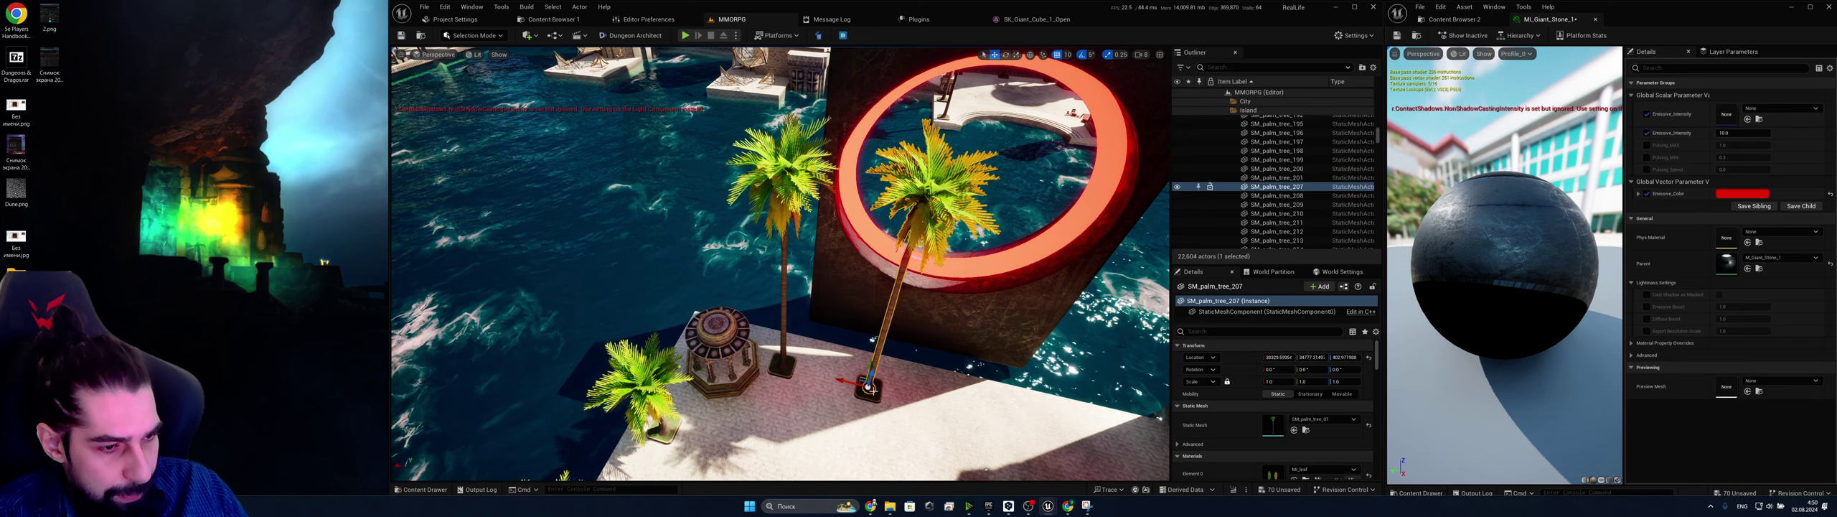
{"action": "left_click", "coordinate": [872, 389], "text": "ctrl"}
{"action": "left_click", "coordinate": [785, 370], "text": "ctrl"}
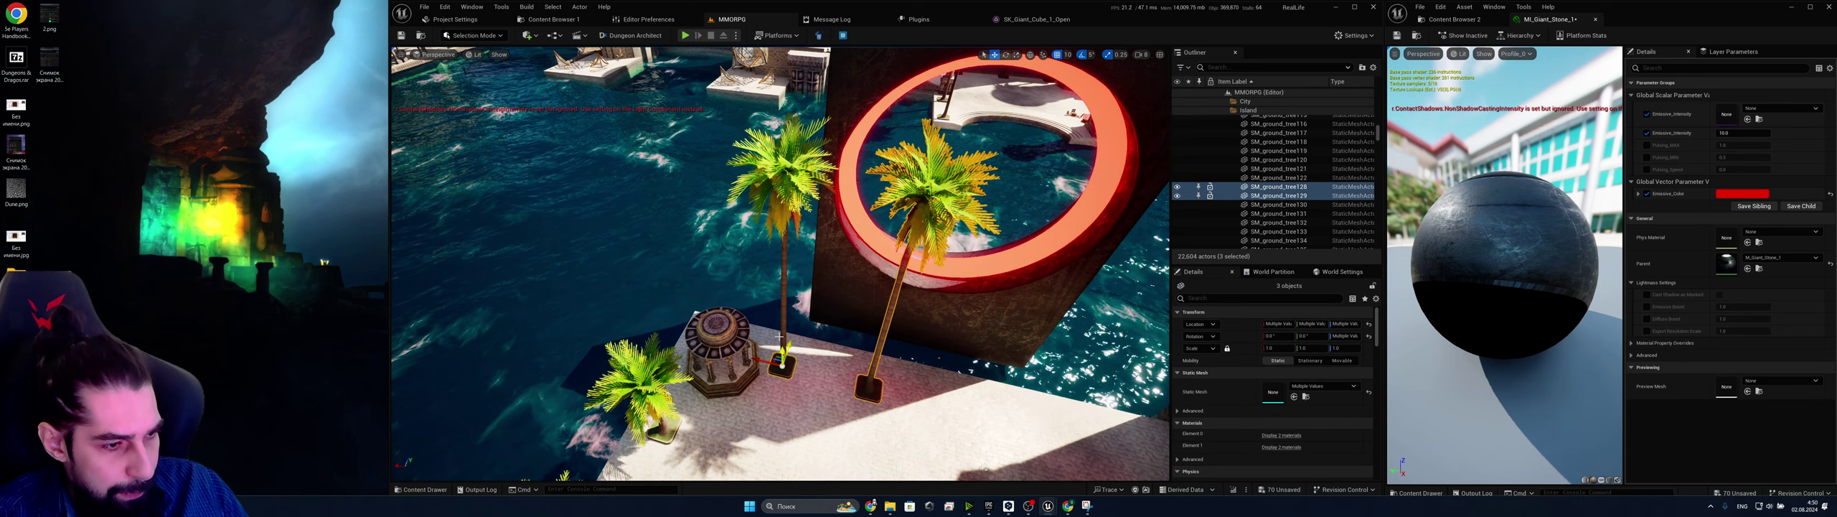
{"action": "left_click", "coordinate": [746, 362], "text": "ctrl"}
{"action": "left_click", "coordinate": [721, 330], "text": "ctrl"}
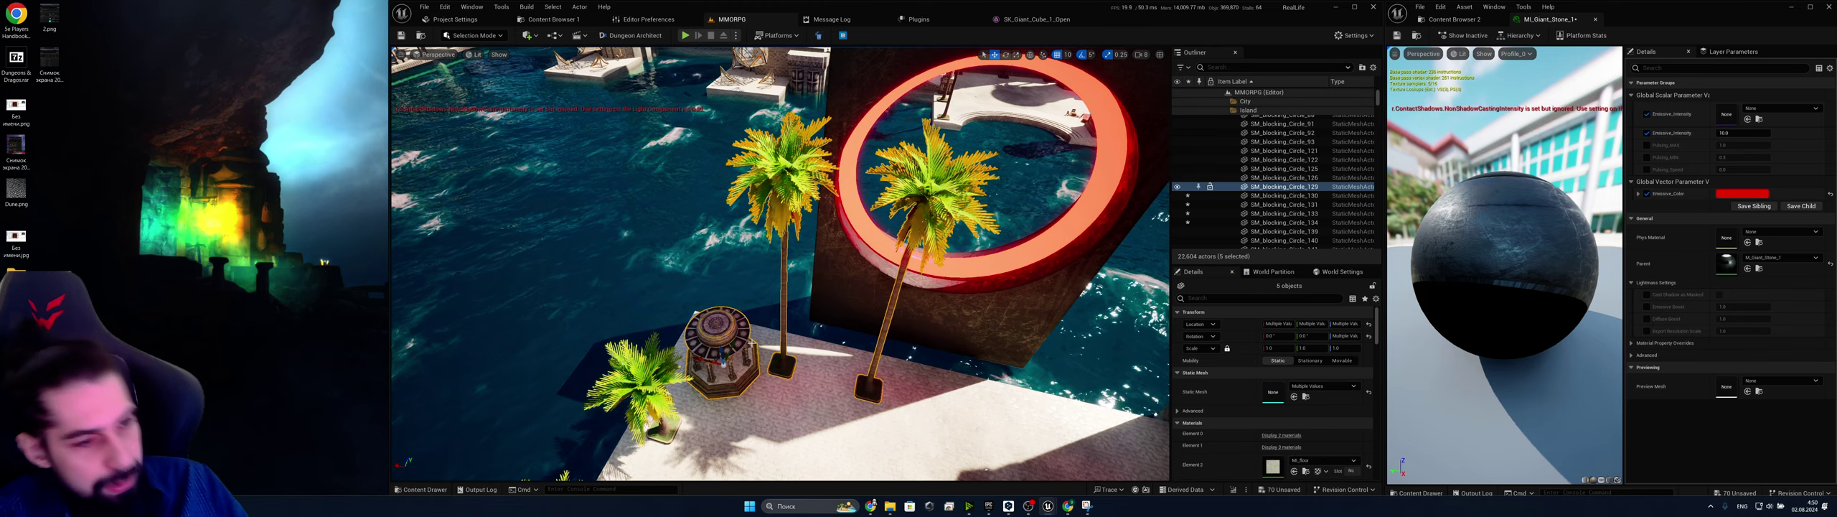
{"action": "right_click_drag", "start_coordinate": [722, 331], "coordinate": [890, 388]}
{"action": "key", "text": "Delete"}
Locate the ring stone's mesh in the project content and list all static meshes of the Floating_Objects folder
{"action": "left_click", "coordinate": [847, 330]}
{"action": "right_click_drag", "start_coordinate": [847, 330], "coordinate": [1005, 330]}
{"action": "right_click_drag", "start_coordinate": [757, 322], "coordinate": [705, 344]}
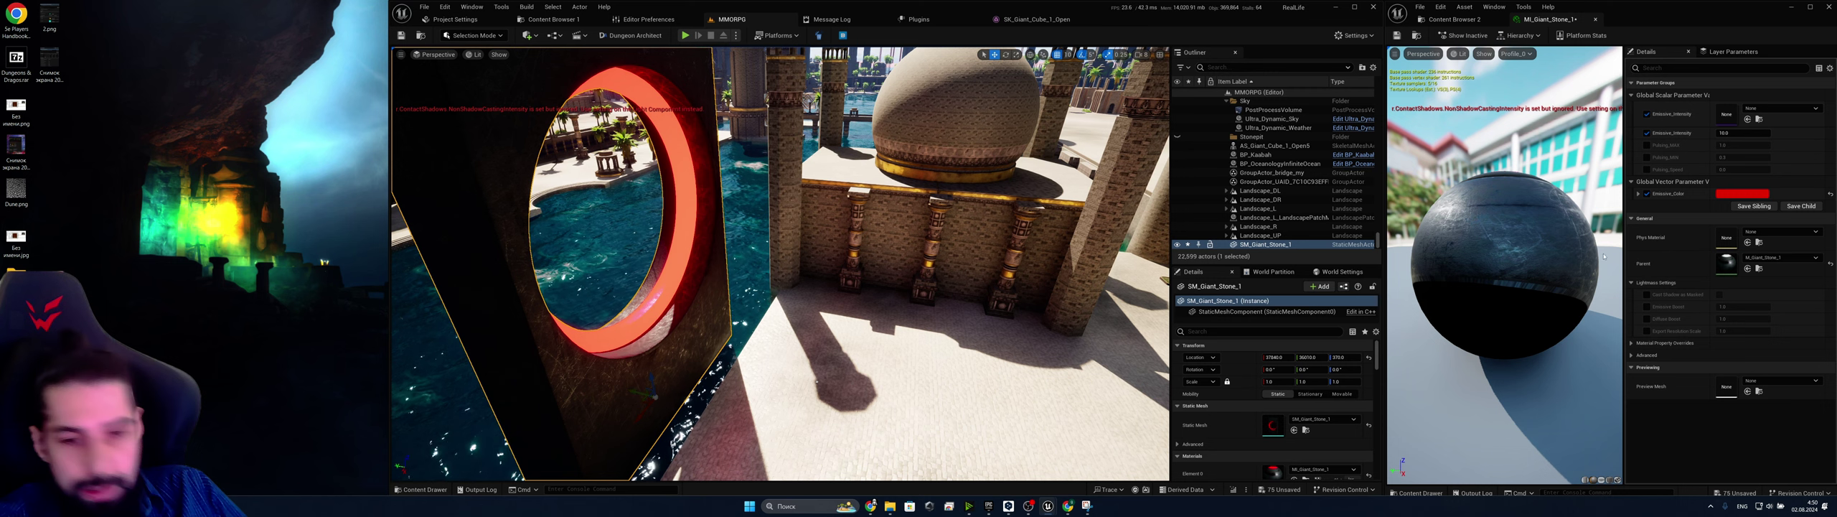
{"action": "left_click", "coordinate": [1306, 430]}
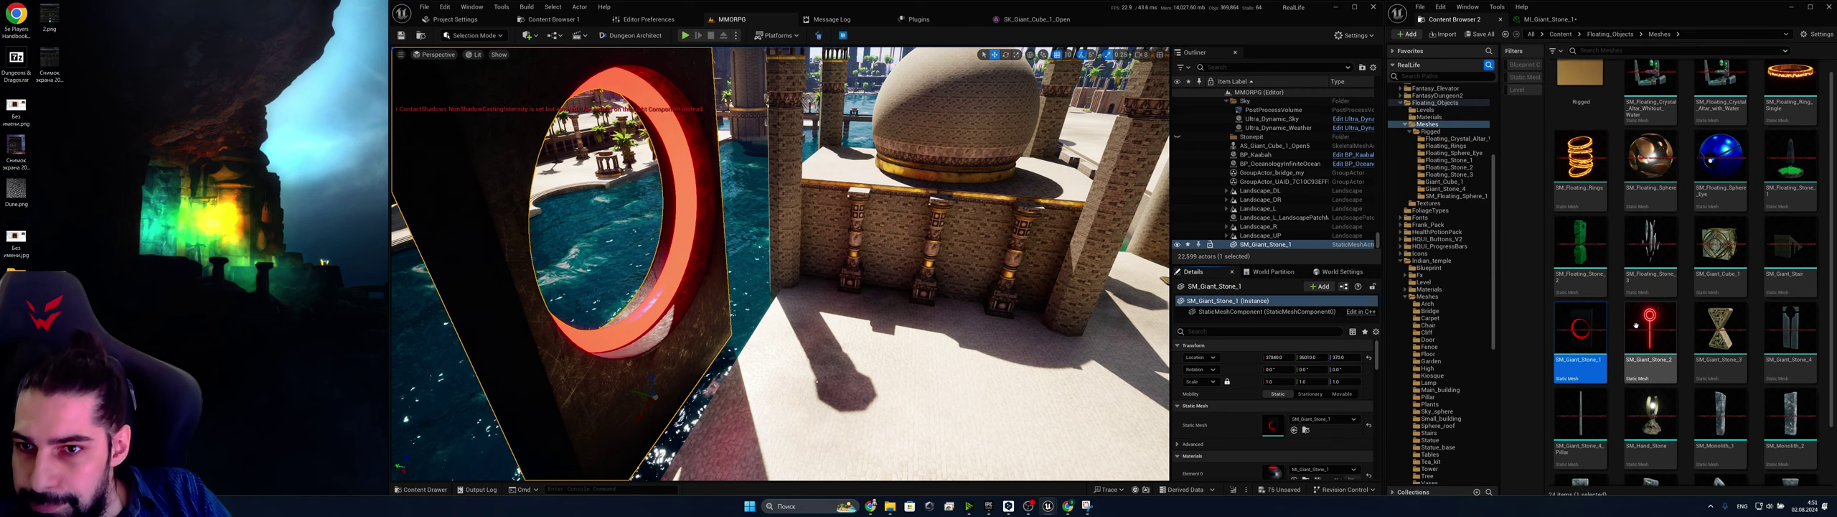
{"action": "scroll", "coordinate": [1664, 248], "scroll_direction": "down", "scroll_amount": 1}
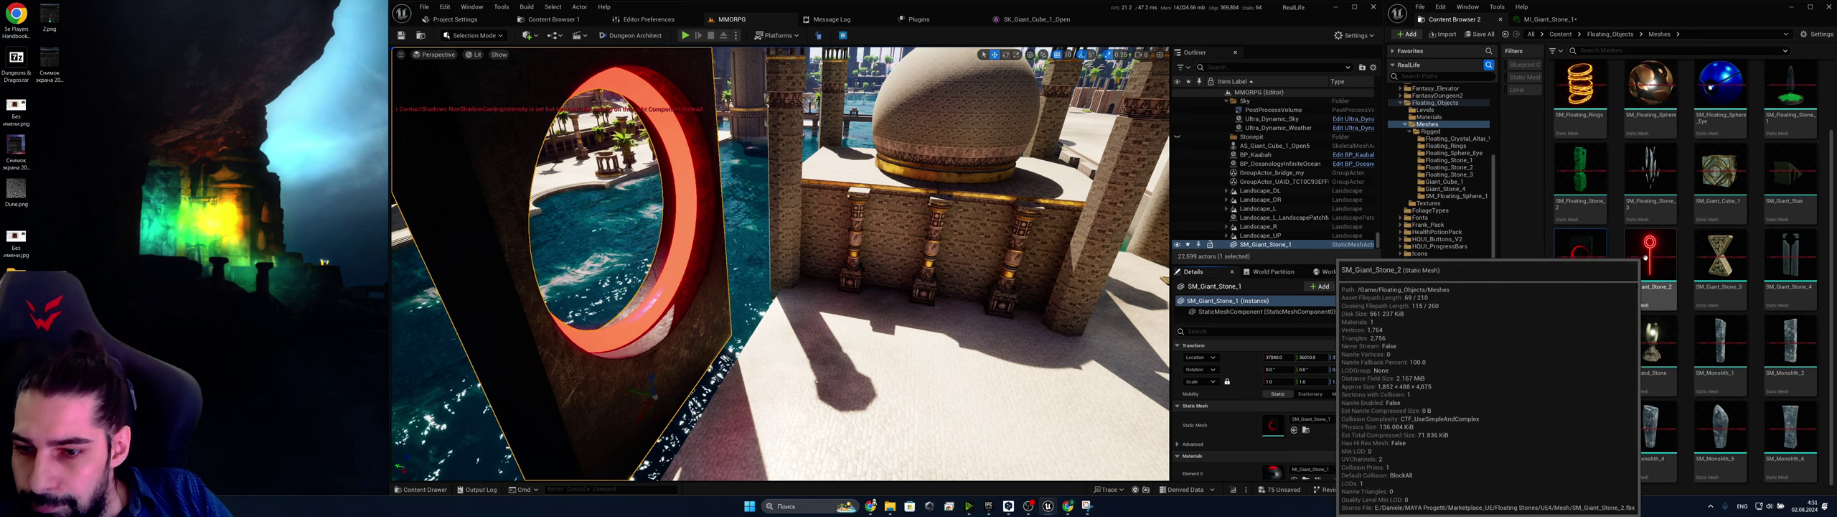
{"action": "scroll", "coordinate": [1666, 241], "scroll_direction": "up", "scroll_amount": 1}
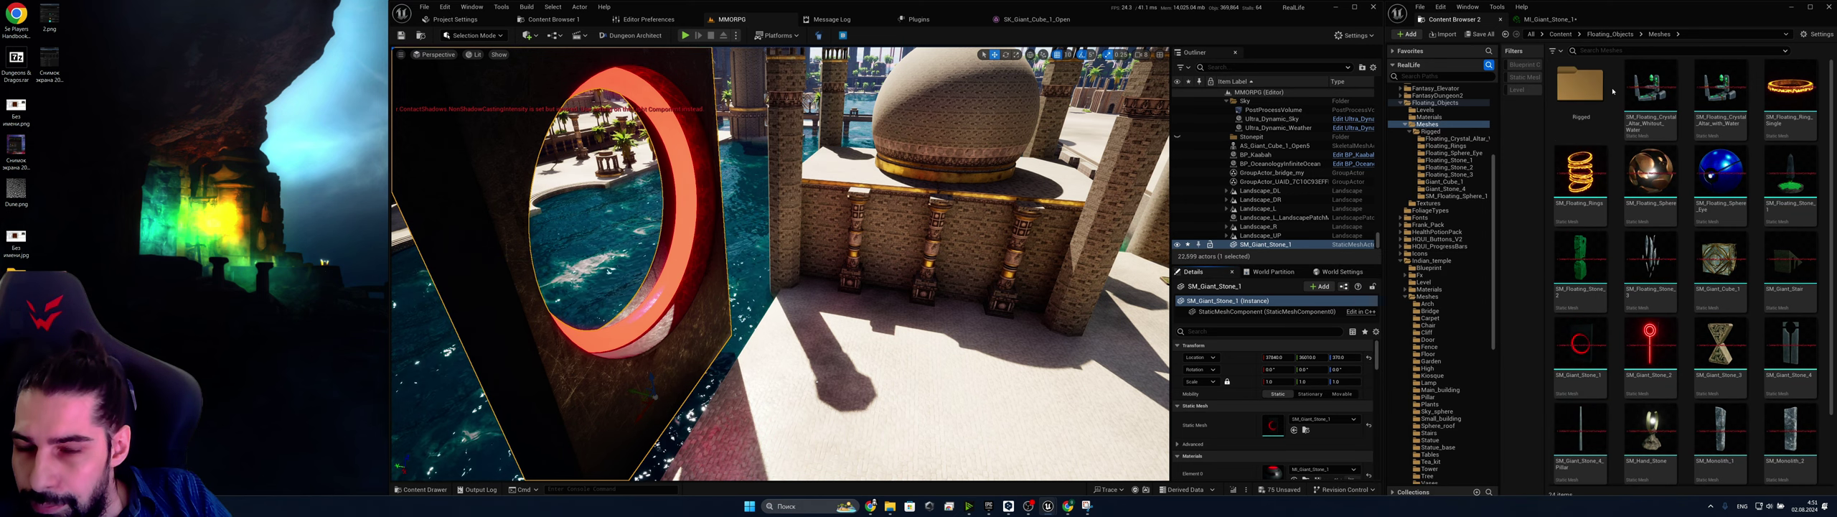
{"action": "double_click", "coordinate": [1581, 86]}
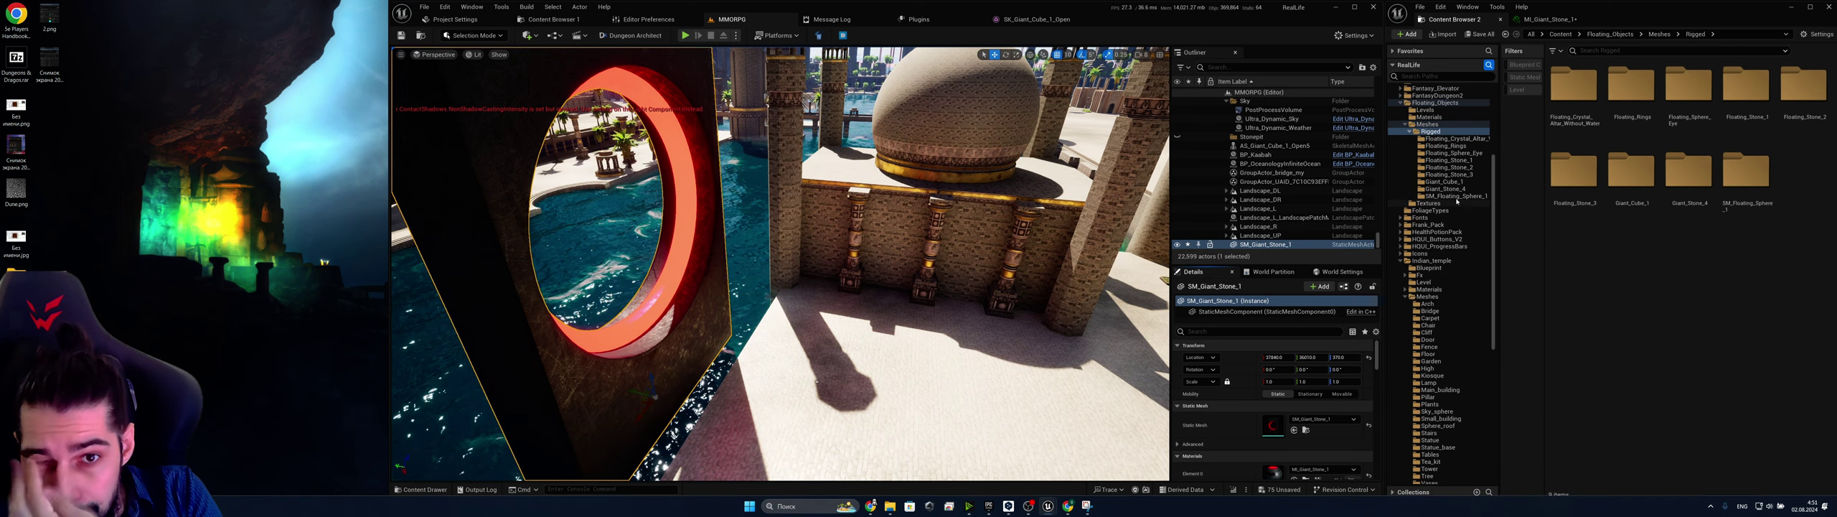
{"action": "left_click", "coordinate": [1436, 103]}
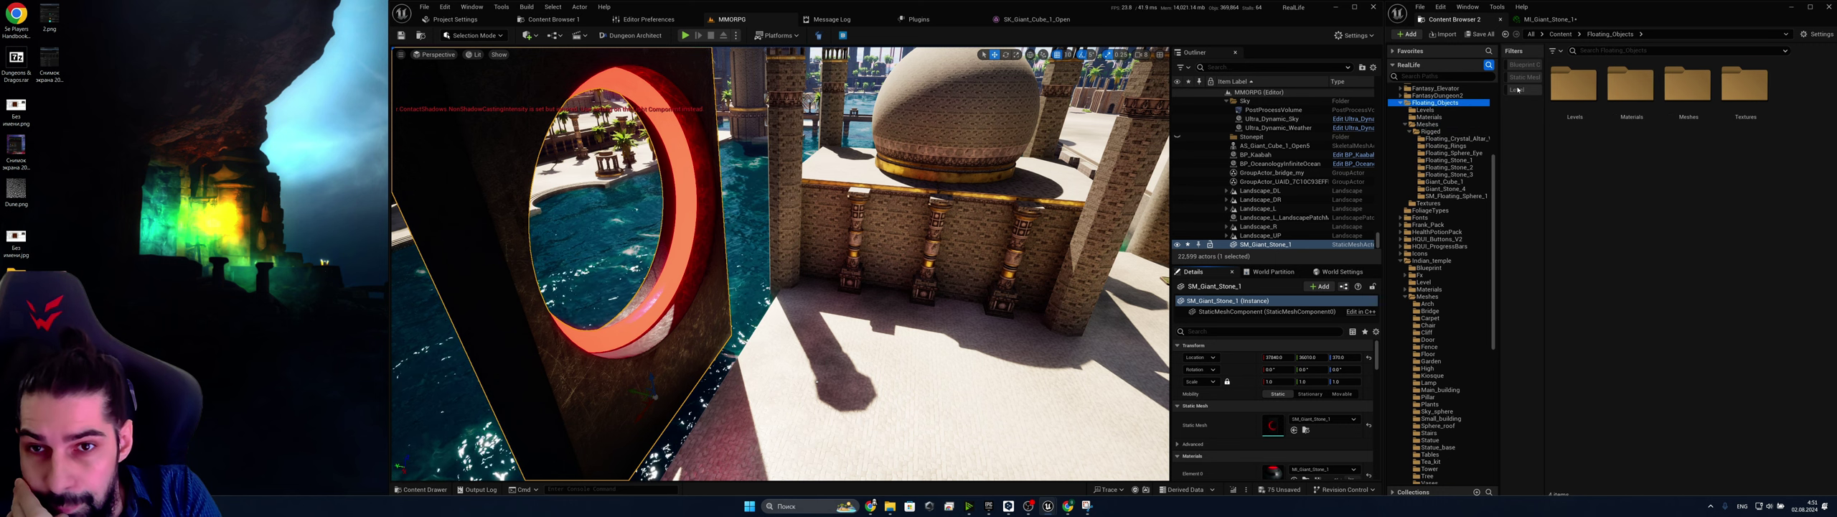
{"action": "left_click", "coordinate": [1524, 79]}
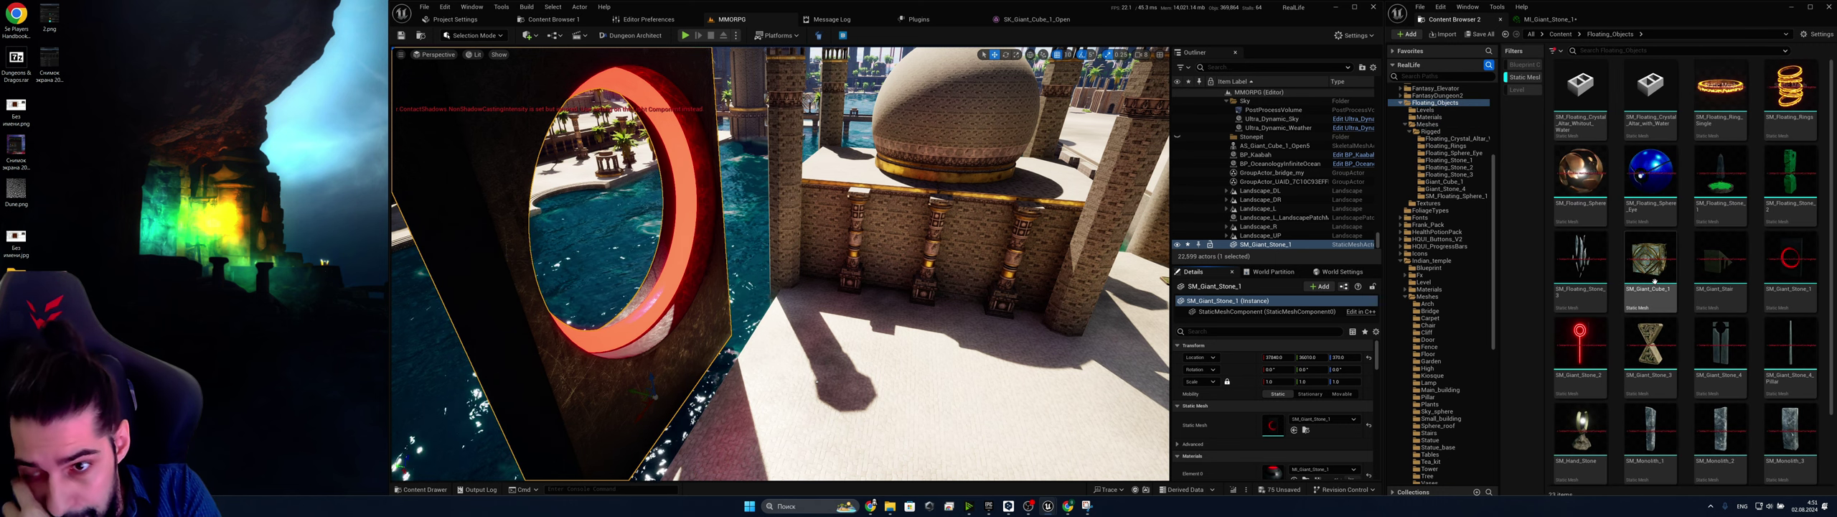
Place the SM_Giant_Stair mesh on the paved platform beside the ring stone and adjust its height to the paving
{"action": "left_click_drag", "start_coordinate": [1721, 265], "coordinate": [816, 411]}
{"action": "key", "text": "d"}
{"action": "right_click_drag", "start_coordinate": [815, 412], "coordinate": [898, 395]}
{"action": "key", "text": "a"}
{"action": "right_click_drag", "start_coordinate": [833, 344], "coordinate": [880, 386]}
{"action": "left_click_drag", "start_coordinate": [889, 336], "coordinate": [895, 388]}
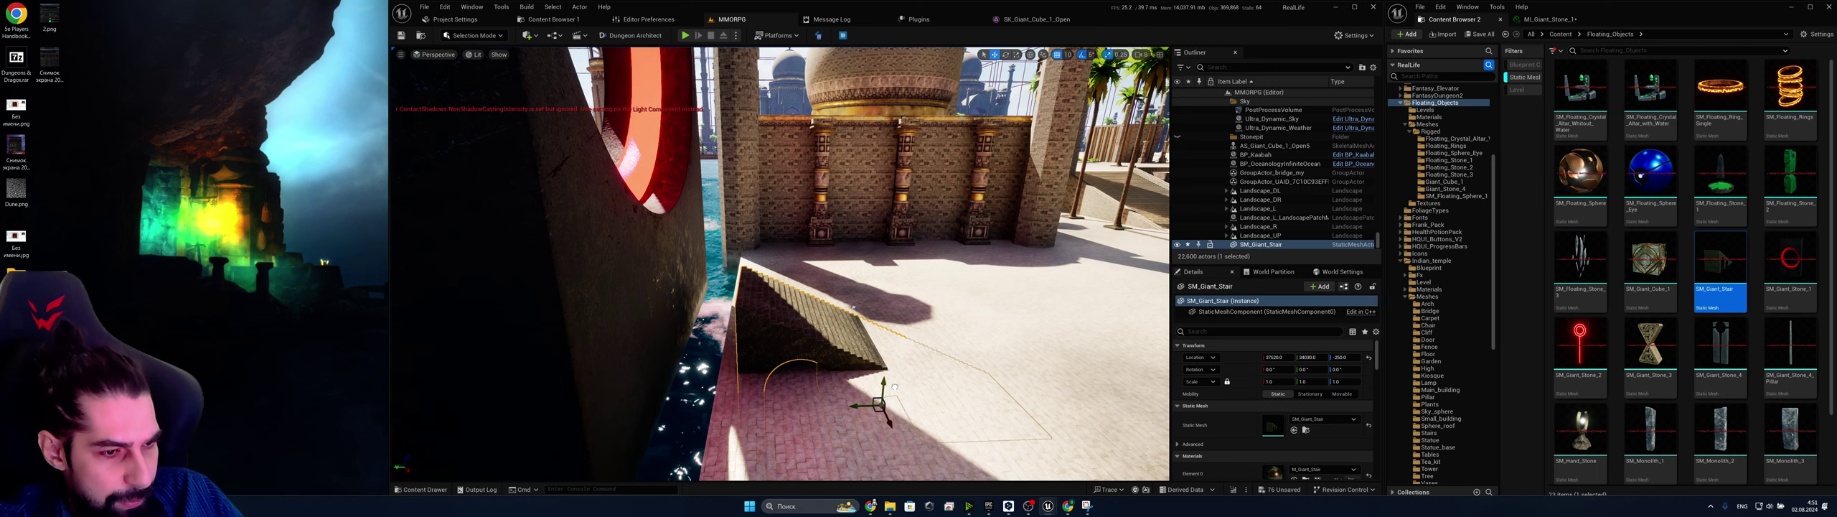
Move the giant stair across the paving toward the platform edge facing the ring stone
{"action": "left_click", "coordinate": [628, 334]}
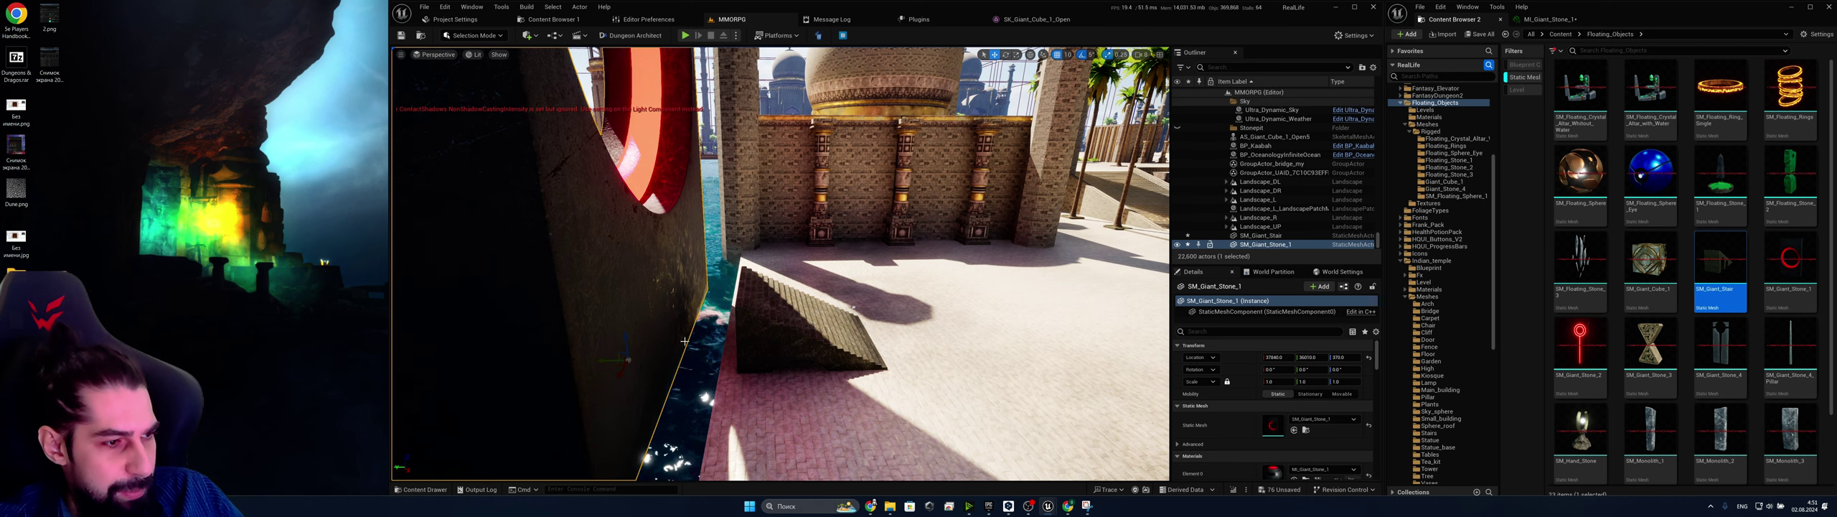
{"action": "key", "text": "w"}
{"action": "right_click_drag", "start_coordinate": [956, 337], "coordinate": [956, 362]}
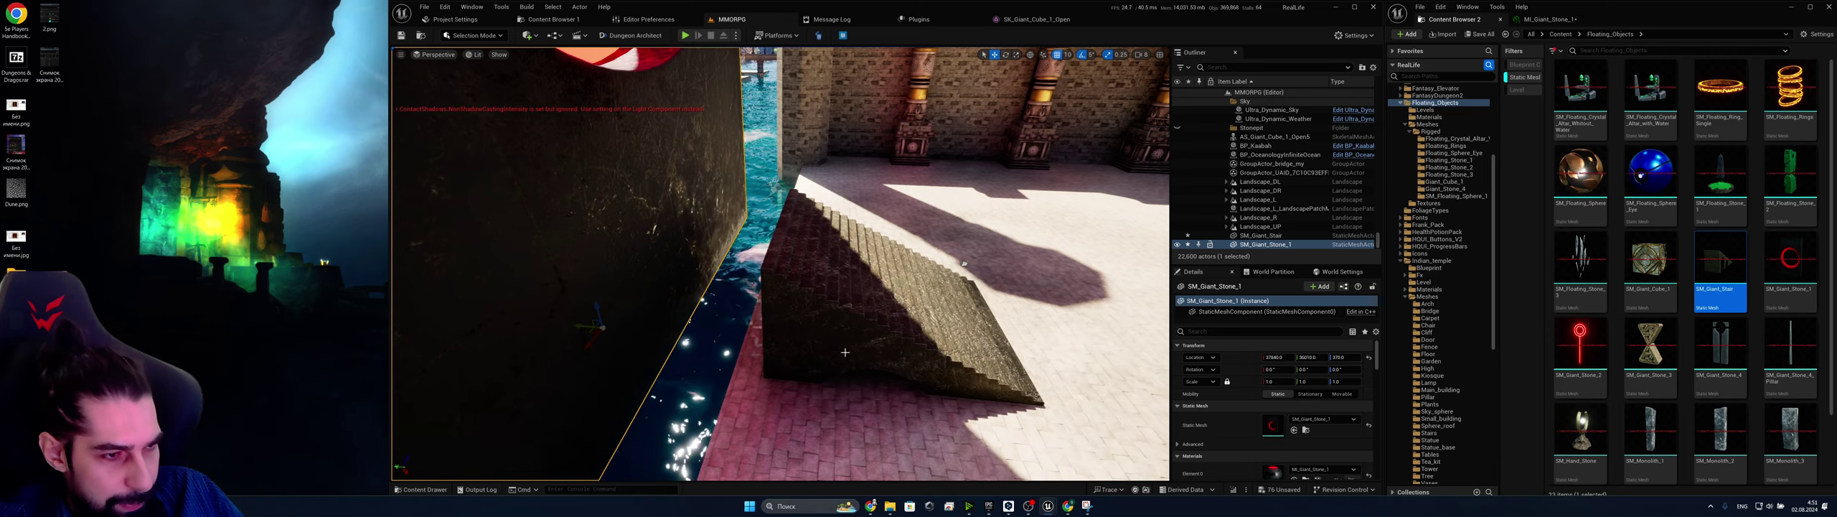
{"action": "left_click", "coordinate": [963, 264]}
{"action": "left_click_drag", "start_coordinate": [977, 423], "coordinate": [924, 414]}
{"action": "key", "text": "w"}
{"action": "mouse_move", "coordinate": [925, 414]}
{"action": "right_mouse_down"}
{"action": "mouse_move", "coordinate": [879, 405]}
{"action": "mouse_move", "coordinate": [925, 424]}
{"action": "right_mouse_up"}
{"action": "right_click_drag", "start_coordinate": [808, 113], "coordinate": [995, 124]}
Reduce the viewport camera speed and nudge the giant stair's position at the platform edge
{"action": "left_click", "coordinate": [1142, 55]}
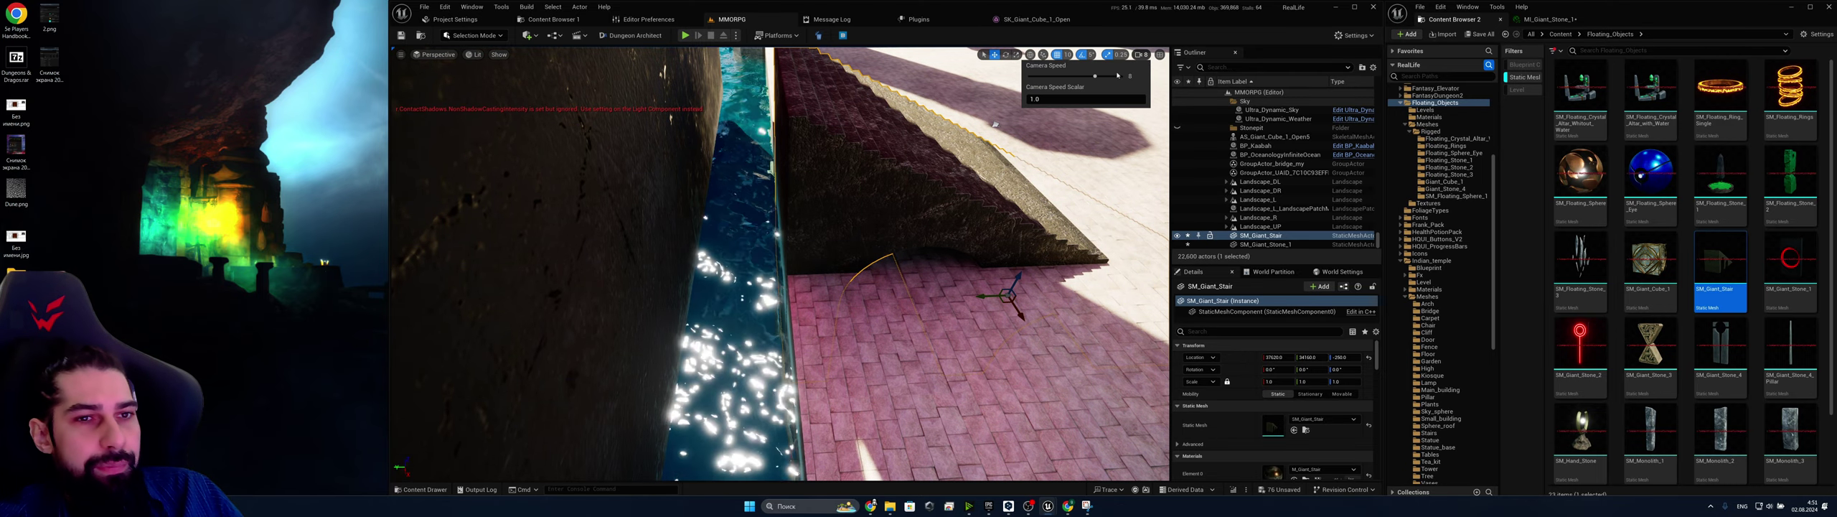
{"action": "left_click", "coordinate": [1048, 76]}
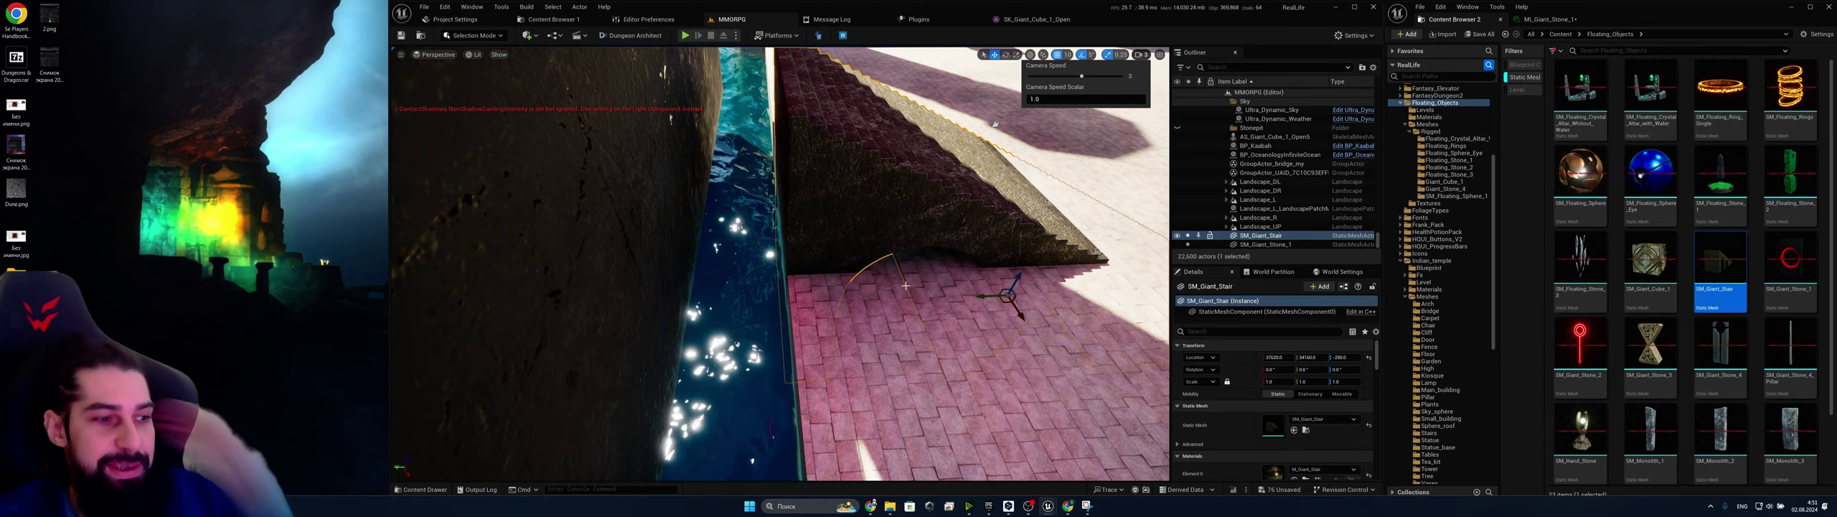
{"action": "right_click_drag", "start_coordinate": [984, 196], "coordinate": [1013, 223]}
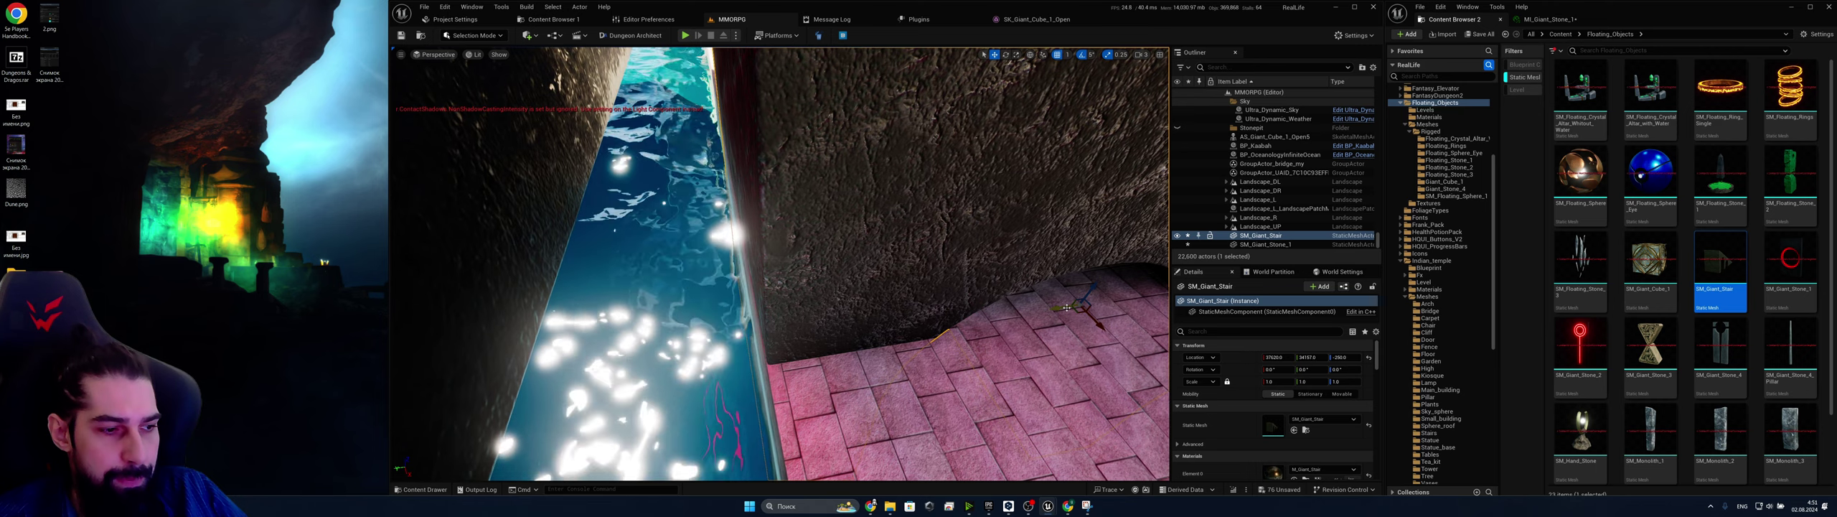
{"action": "left_click_drag", "start_coordinate": [1067, 308], "coordinate": [1070, 308]}
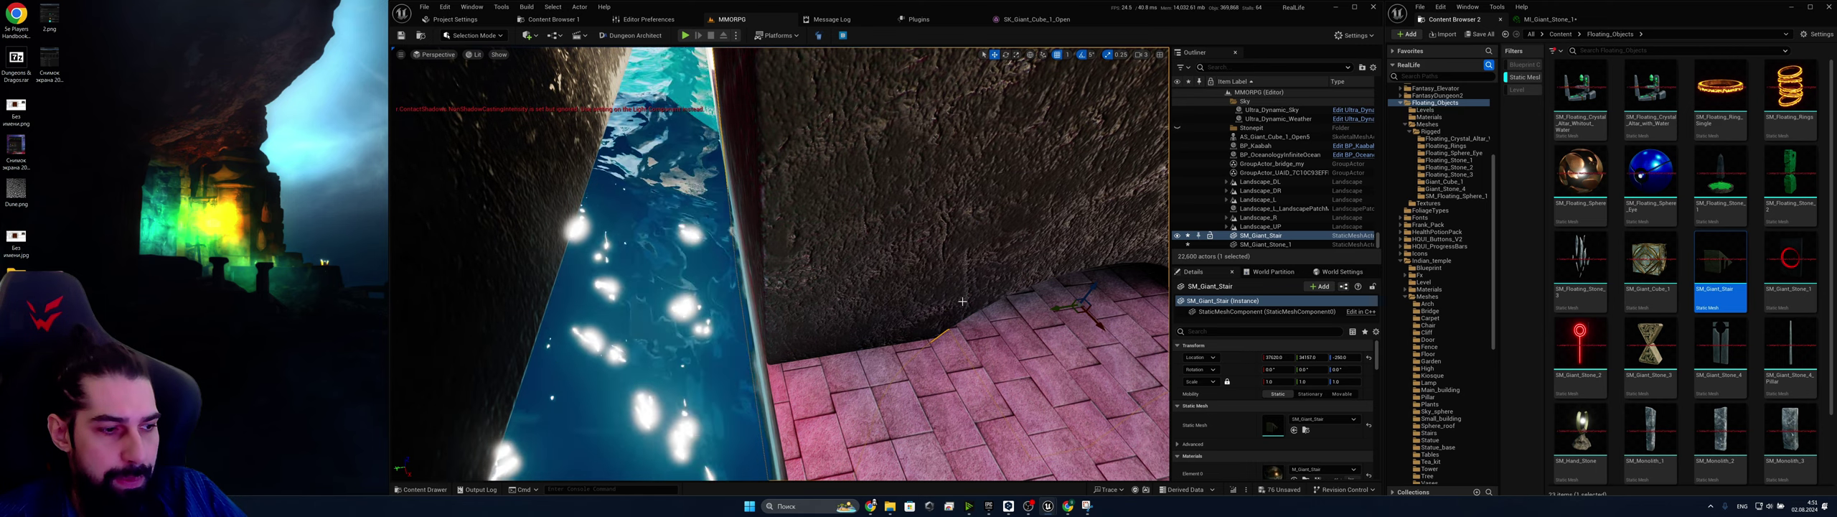
{"action": "right_click_drag", "start_coordinate": [1070, 308], "coordinate": [1005, 320]}
Move the ring stone against the back of the giant stair and lower it into the water toward the stair's top
{"action": "left_click", "coordinate": [615, 245]}
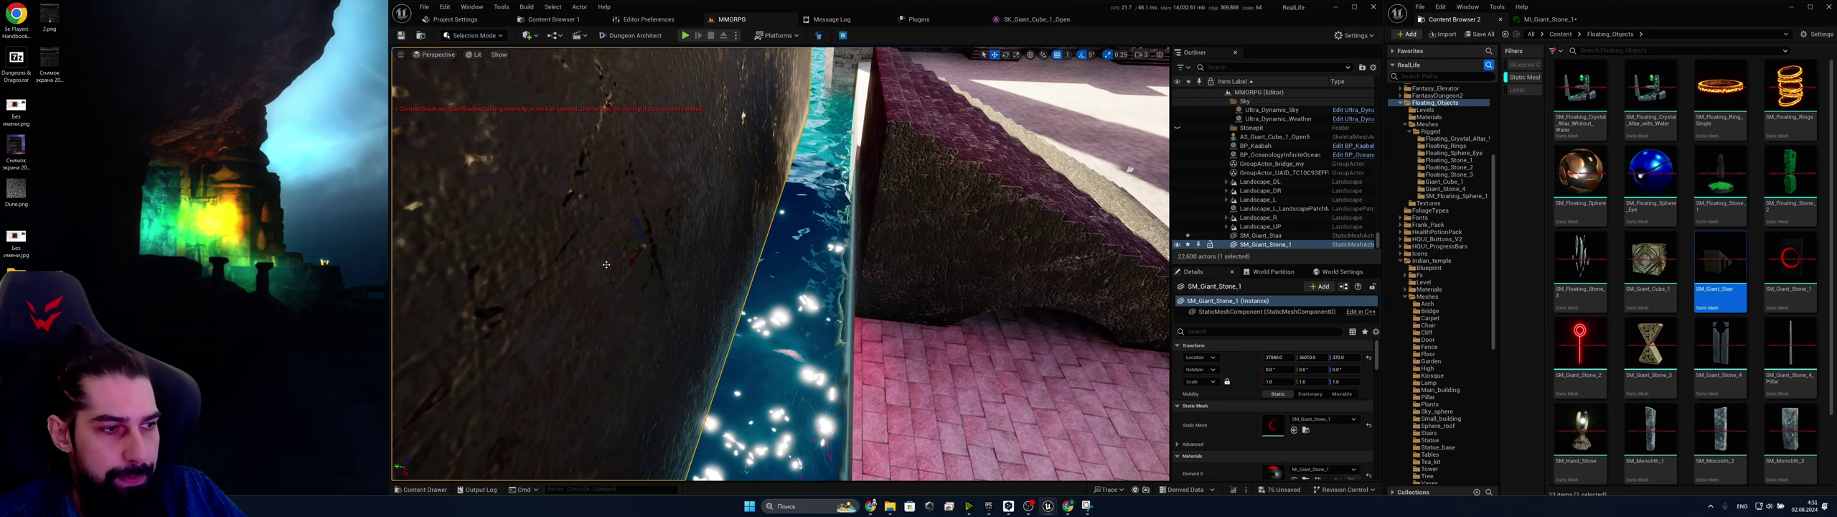
{"action": "left_click_drag", "start_coordinate": [618, 245], "coordinate": [757, 247], "text": "shift"}
{"action": "left_click_drag", "start_coordinate": [1064, 164], "coordinate": [1058, 164], "text": "shift"}
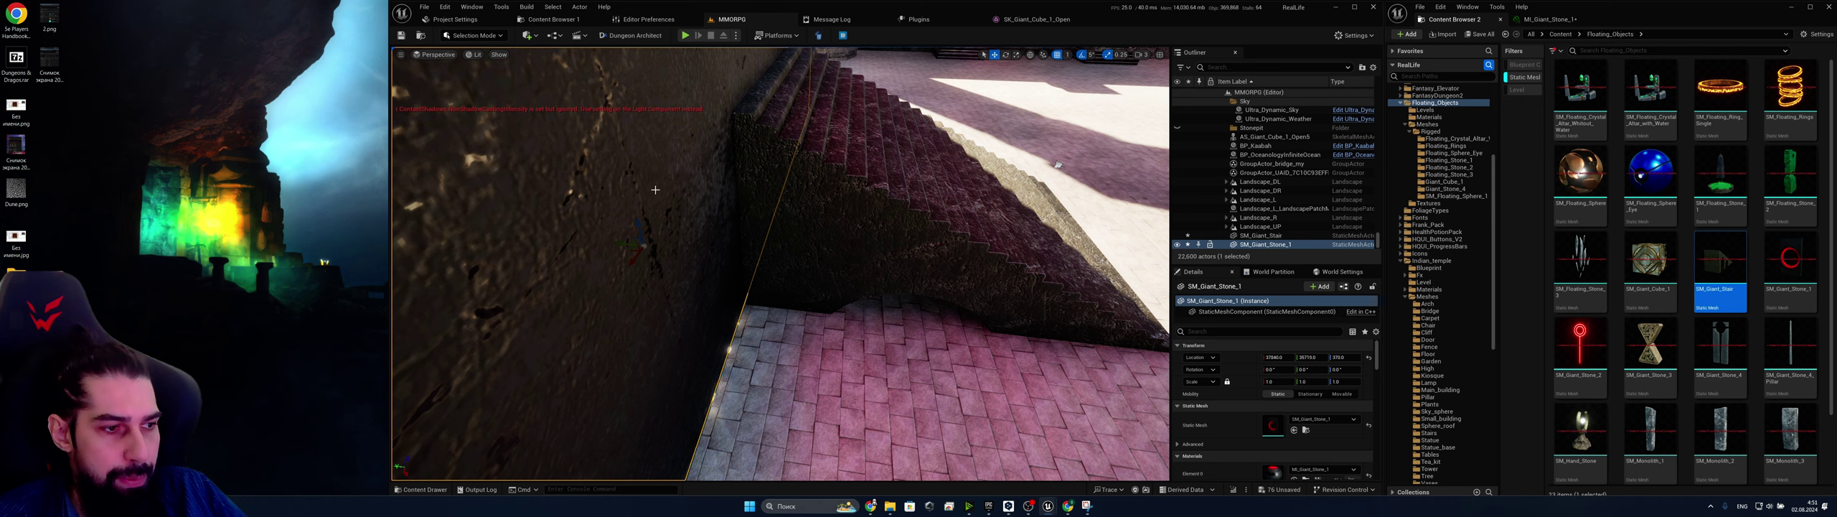
{"action": "right_click_drag", "start_coordinate": [1058, 165], "coordinate": [807, 307]}
{"action": "key", "text": "w"}
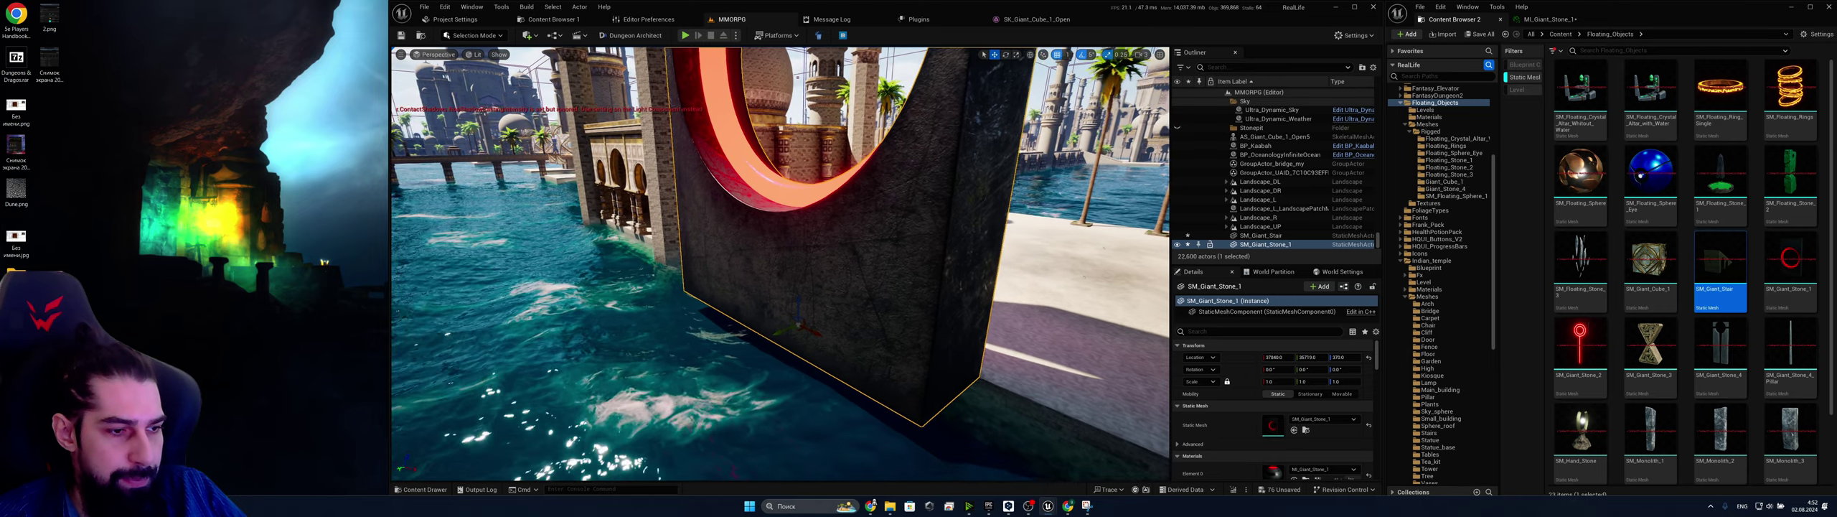
{"action": "scroll", "coordinate": [805, 302], "scroll_direction": "down", "scroll_amount": 1}
{"action": "left_click_drag", "start_coordinate": [800, 291], "coordinate": [810, 368]}
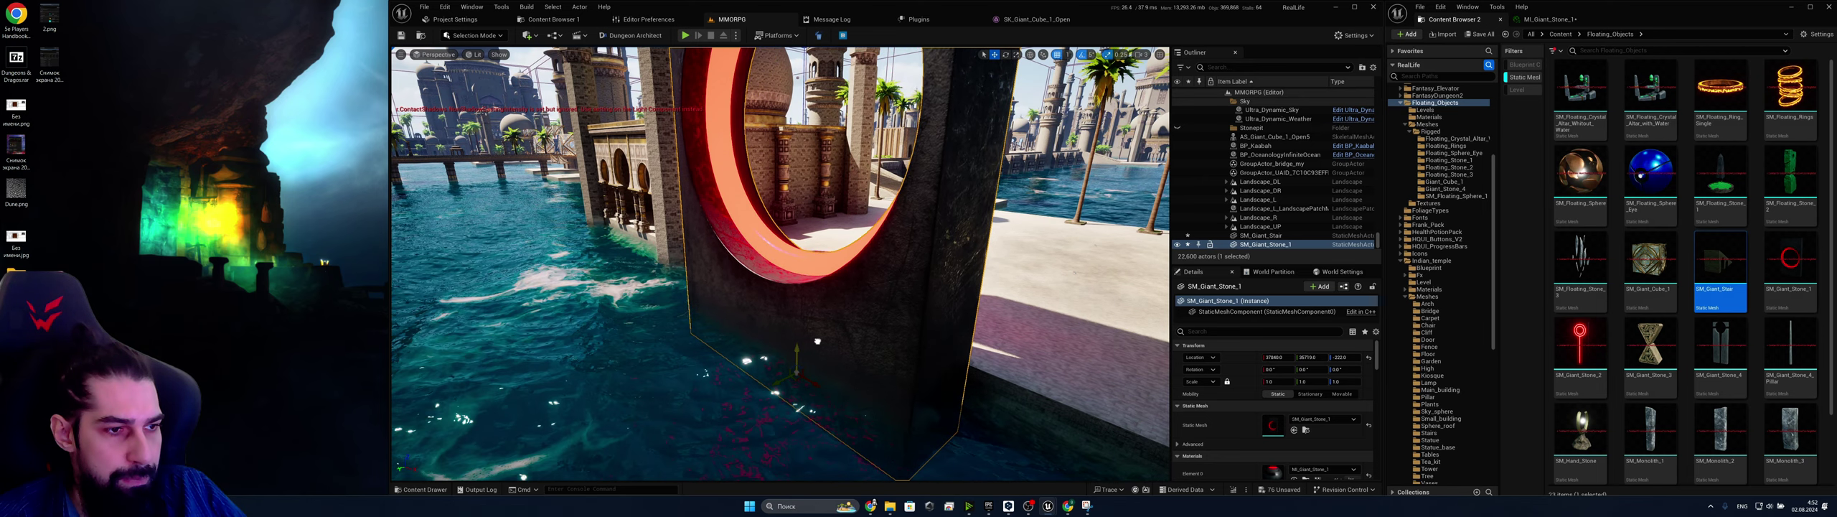
Examine the giant stair's alignment with the ring opening from the platform, from close up and from above the island
{"action": "key", "text": "w"}
{"action": "right_click_drag", "start_coordinate": [918, 310], "coordinate": [714, 244]}
{"action": "key", "text": "s"}
{"action": "key", "text": "w"}
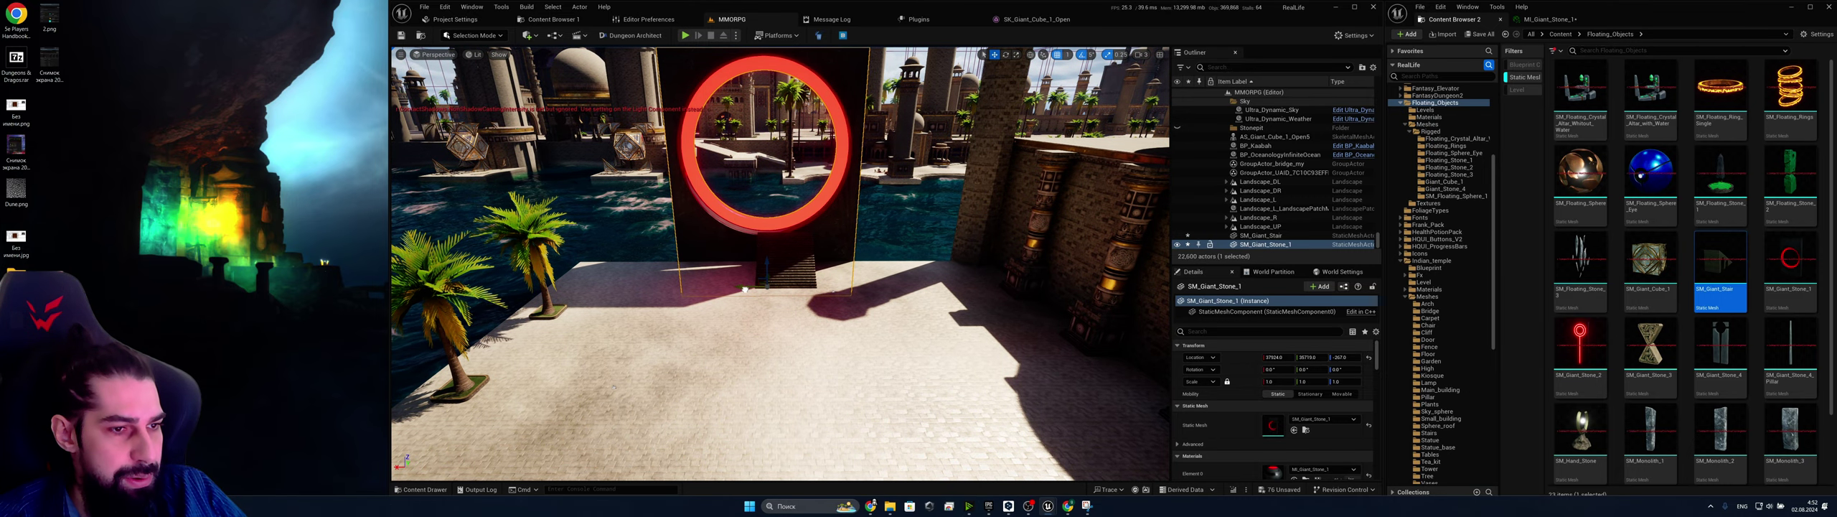
{"action": "left_click", "coordinate": [763, 282]}
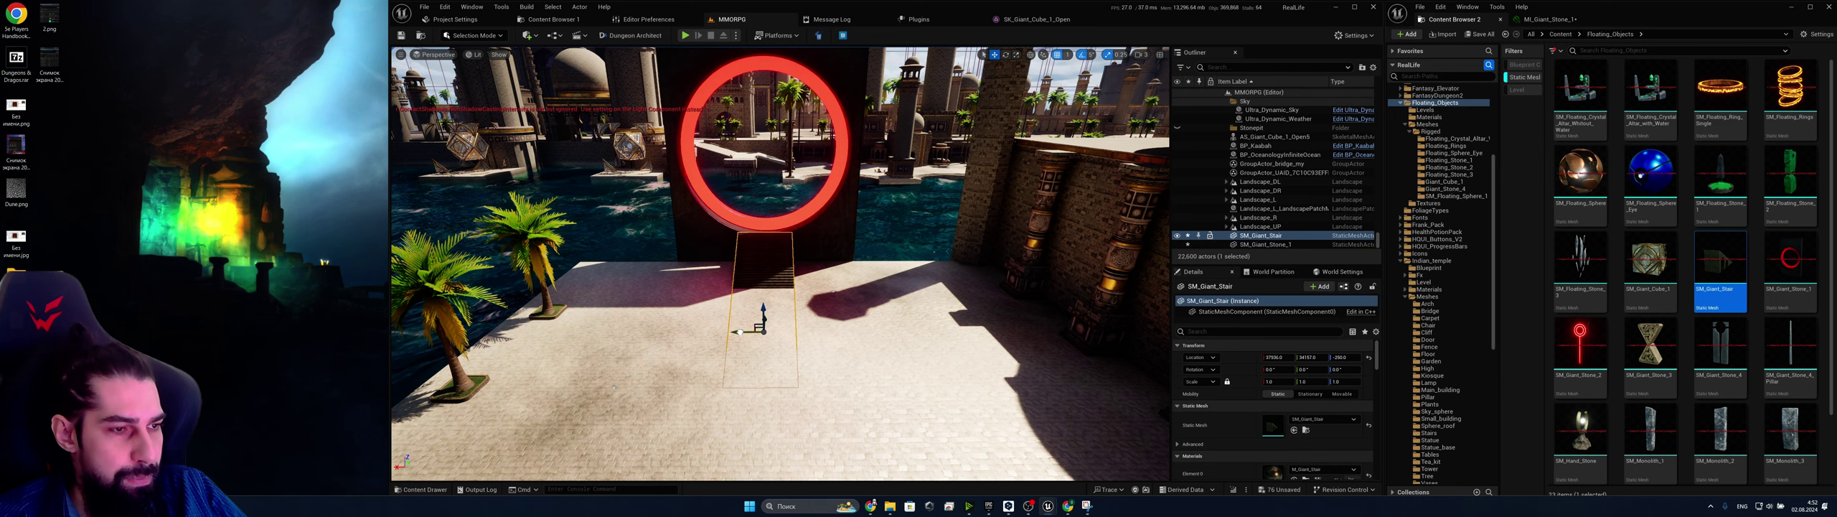
{"action": "key", "text": "w"}
{"action": "right_click_drag", "start_coordinate": [739, 332], "coordinate": [934, 385]}
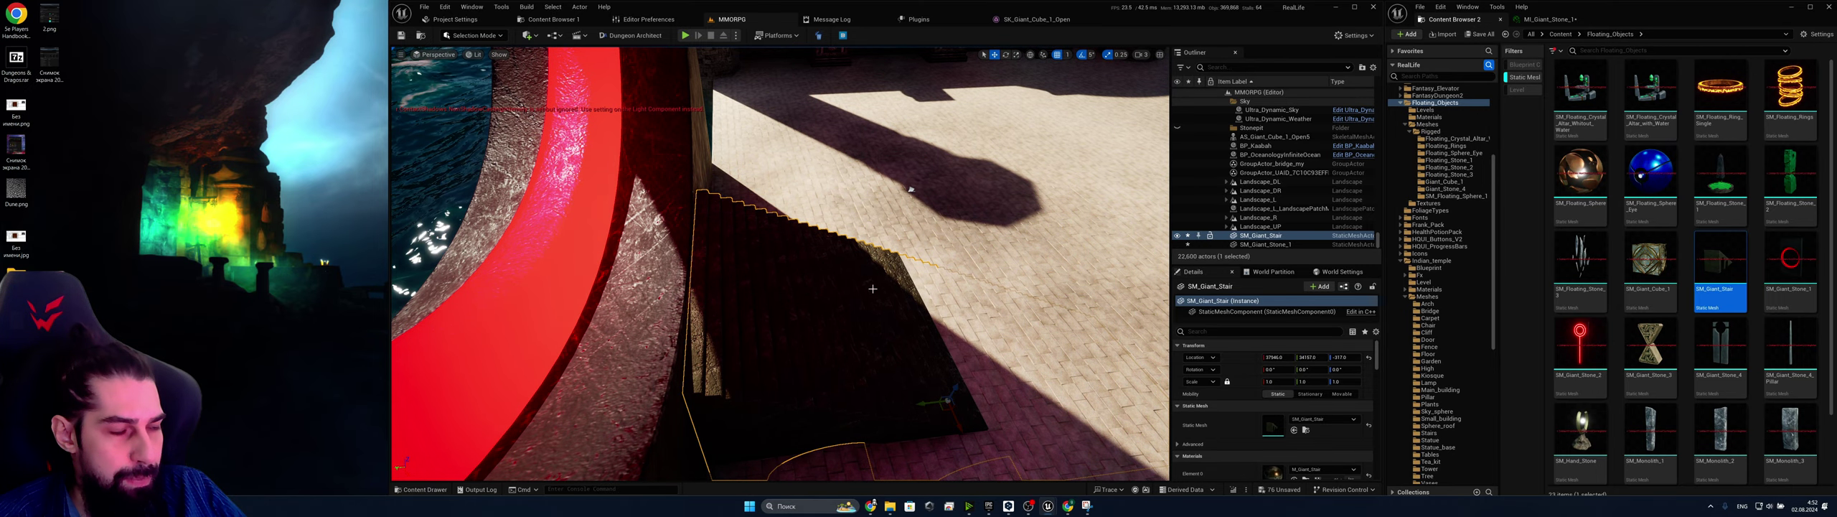
{"action": "key", "text": "s"}
{"action": "right_click_drag", "start_coordinate": [872, 289], "coordinate": [678, 259]}
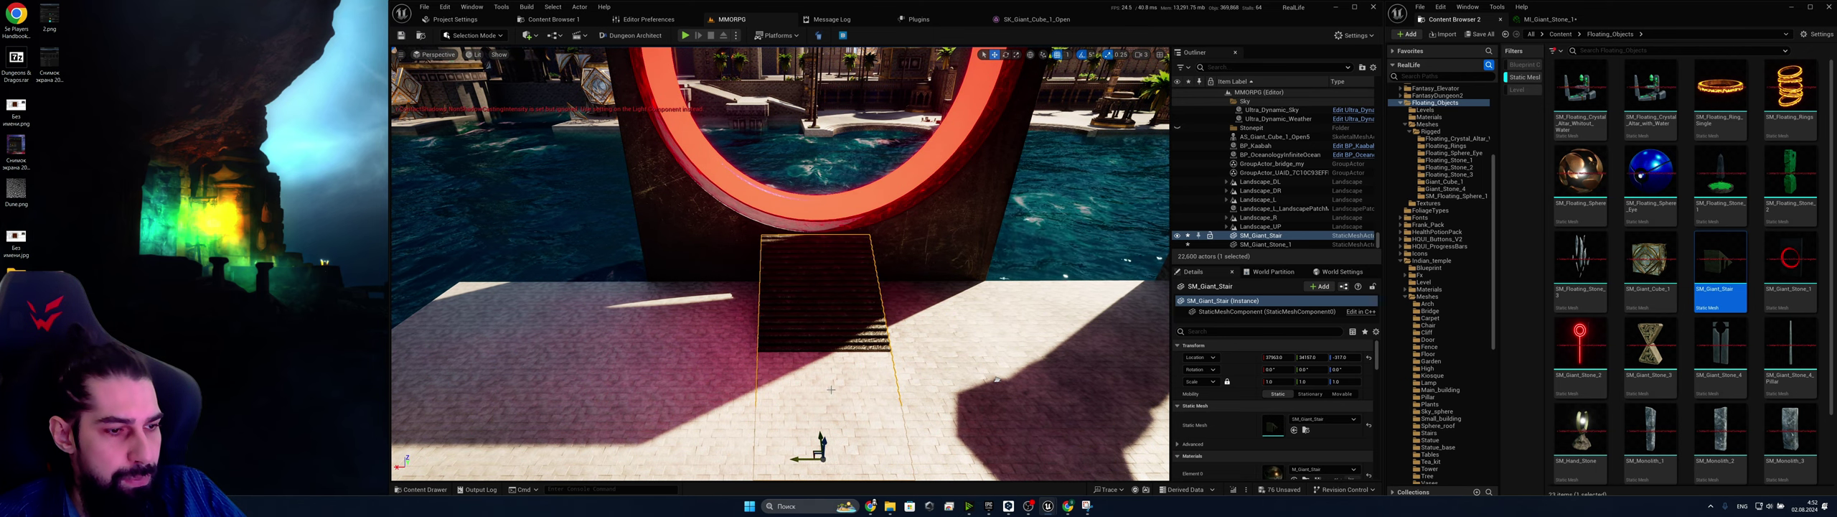
{"action": "right_click_drag", "start_coordinate": [1011, 225], "coordinate": [1010, 224]}
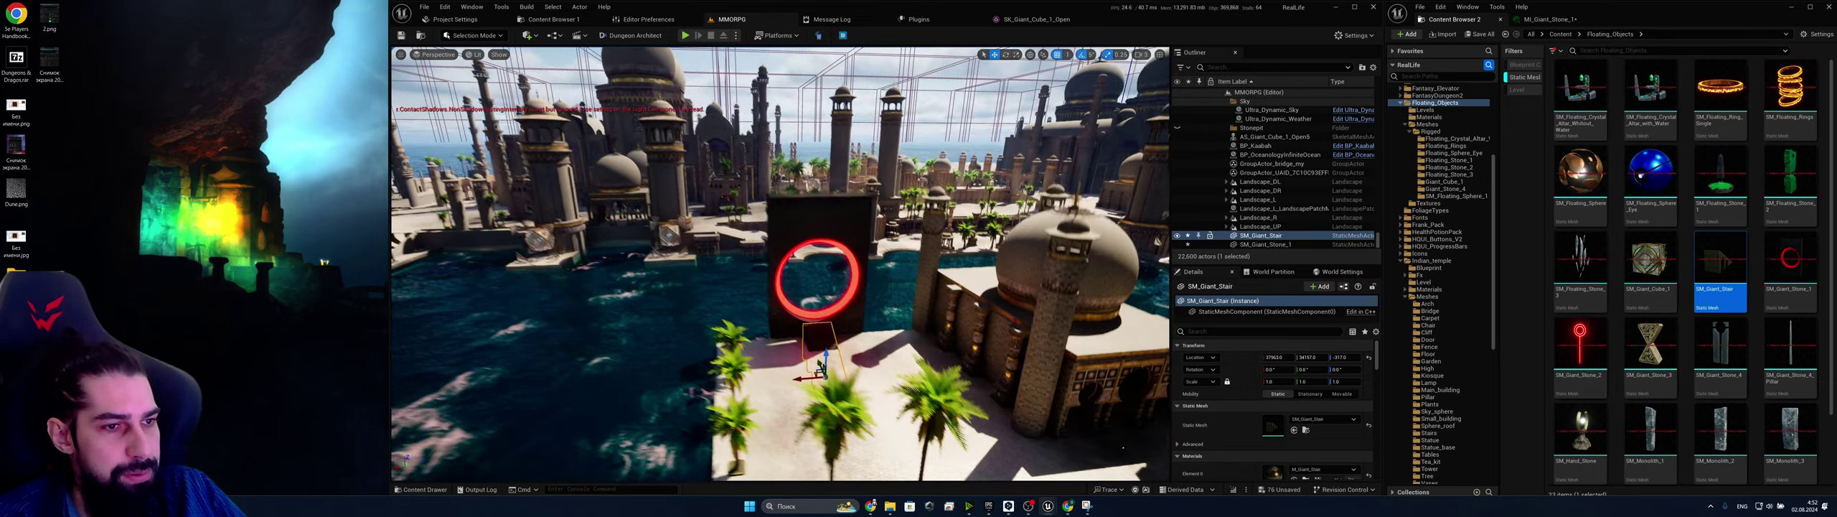
{"action": "right_click_drag", "start_coordinate": [781, 265], "coordinate": [1005, 248]}
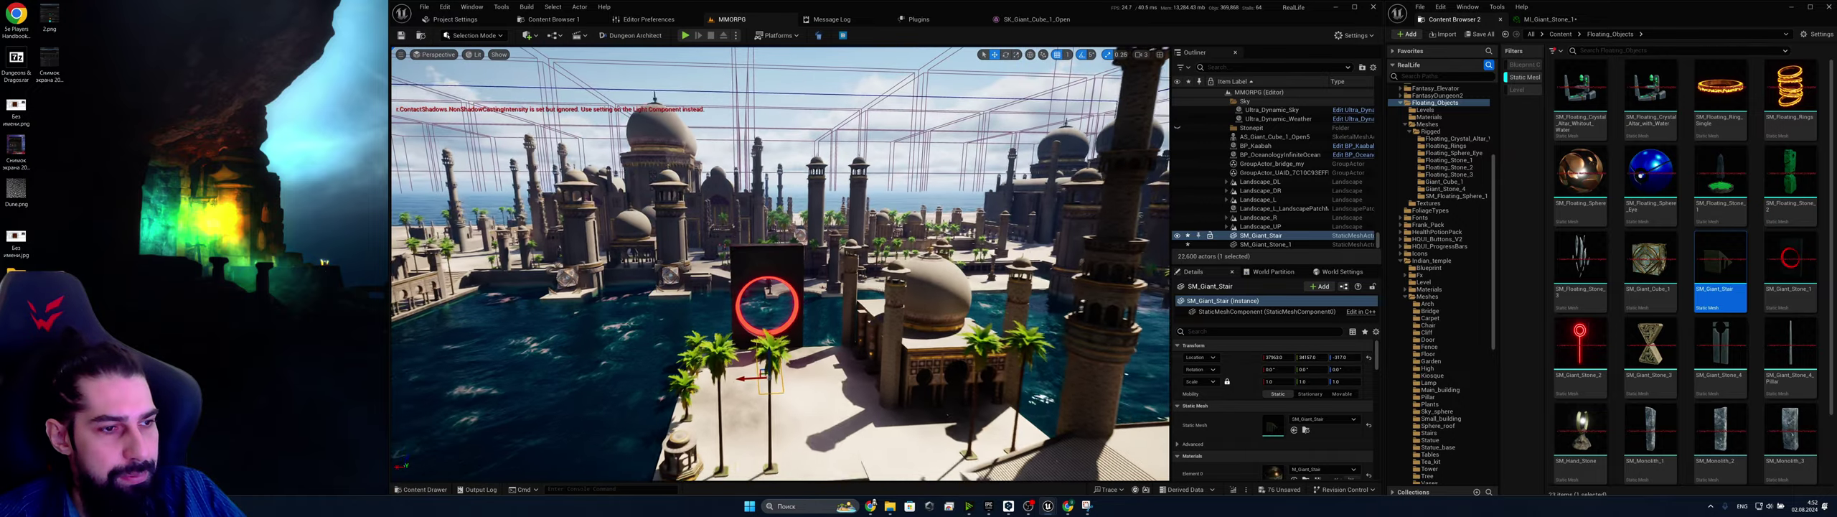
Delete the three small columns and the wall block on the near facade of the domed building
{"action": "key", "text": "w"}
{"action": "right_click_drag", "start_coordinate": [780, 264], "coordinate": [901, 334]}
{"action": "right_click_drag", "start_coordinate": [1011, 224], "coordinate": [1010, 224]}
{"action": "key", "text": "Delete"}
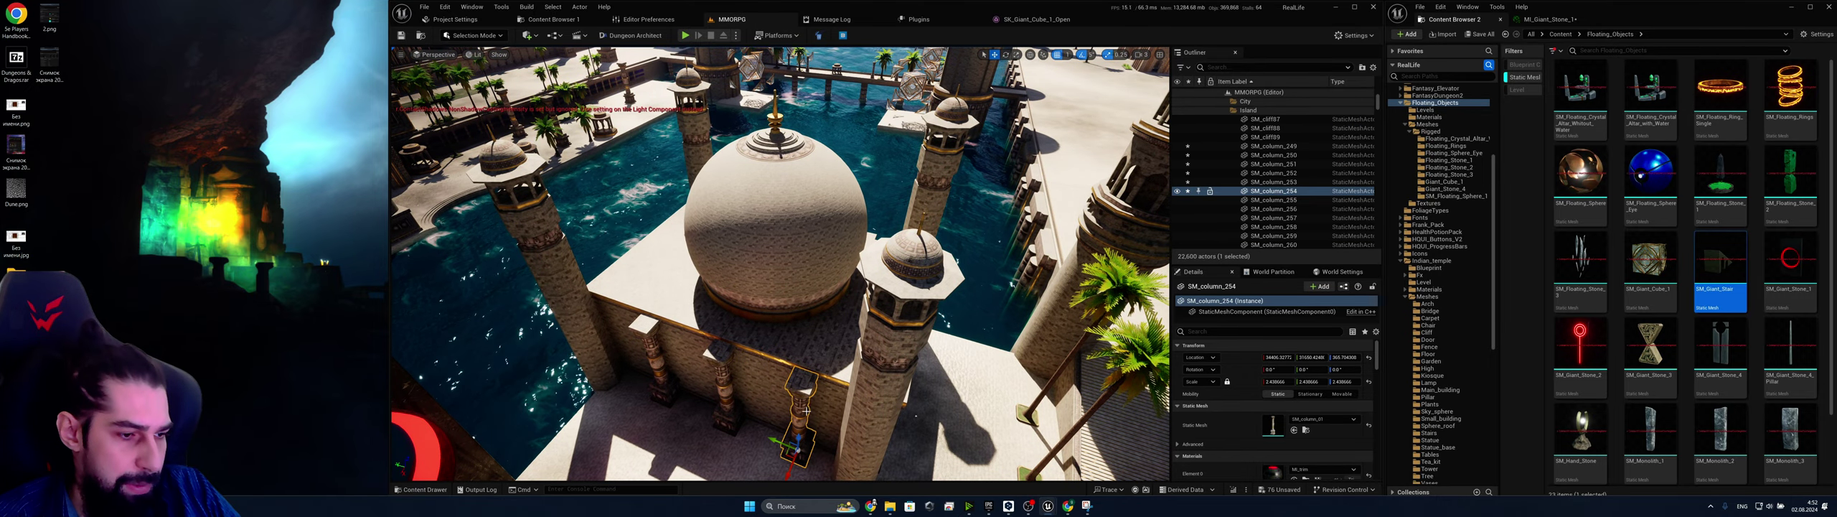
{"action": "left_click", "coordinate": [725, 396]}
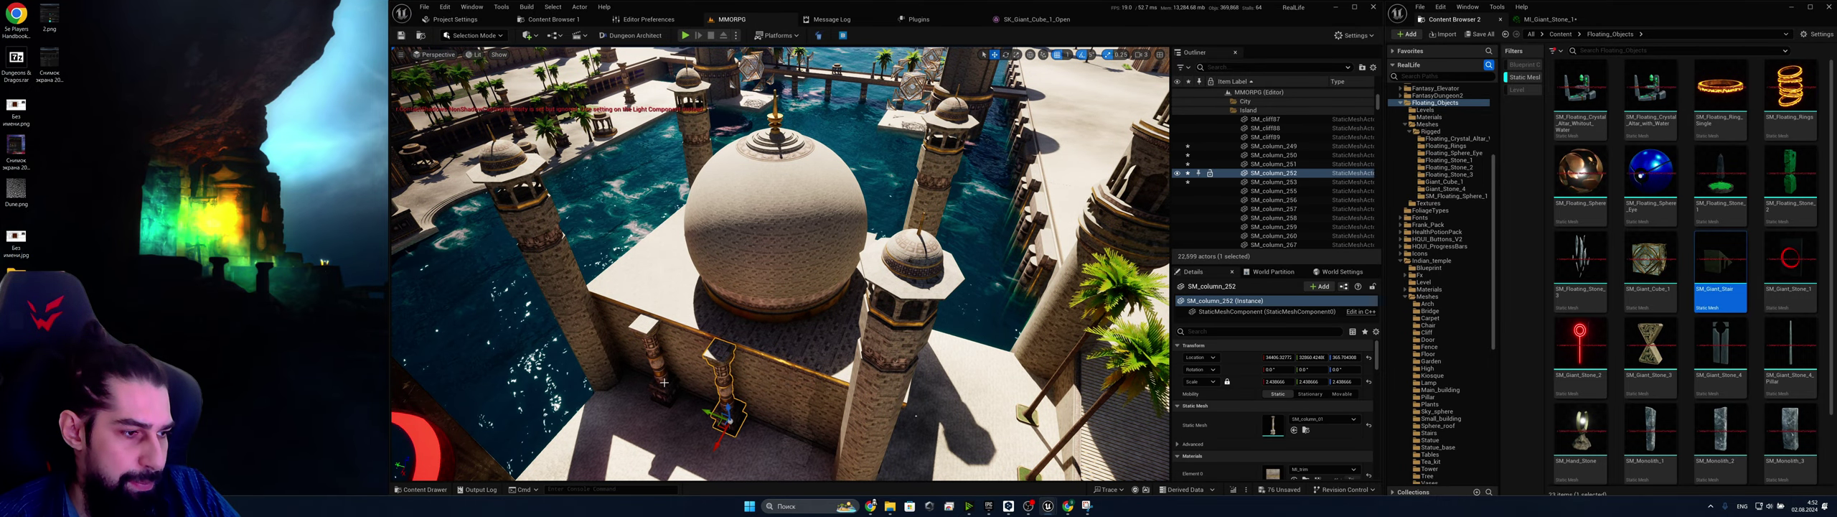
{"action": "key", "text": "Delete"}
{"action": "left_click", "coordinate": [663, 382]}
{"action": "key", "text": "Delete"}
{"action": "left_click", "coordinate": [752, 381]}
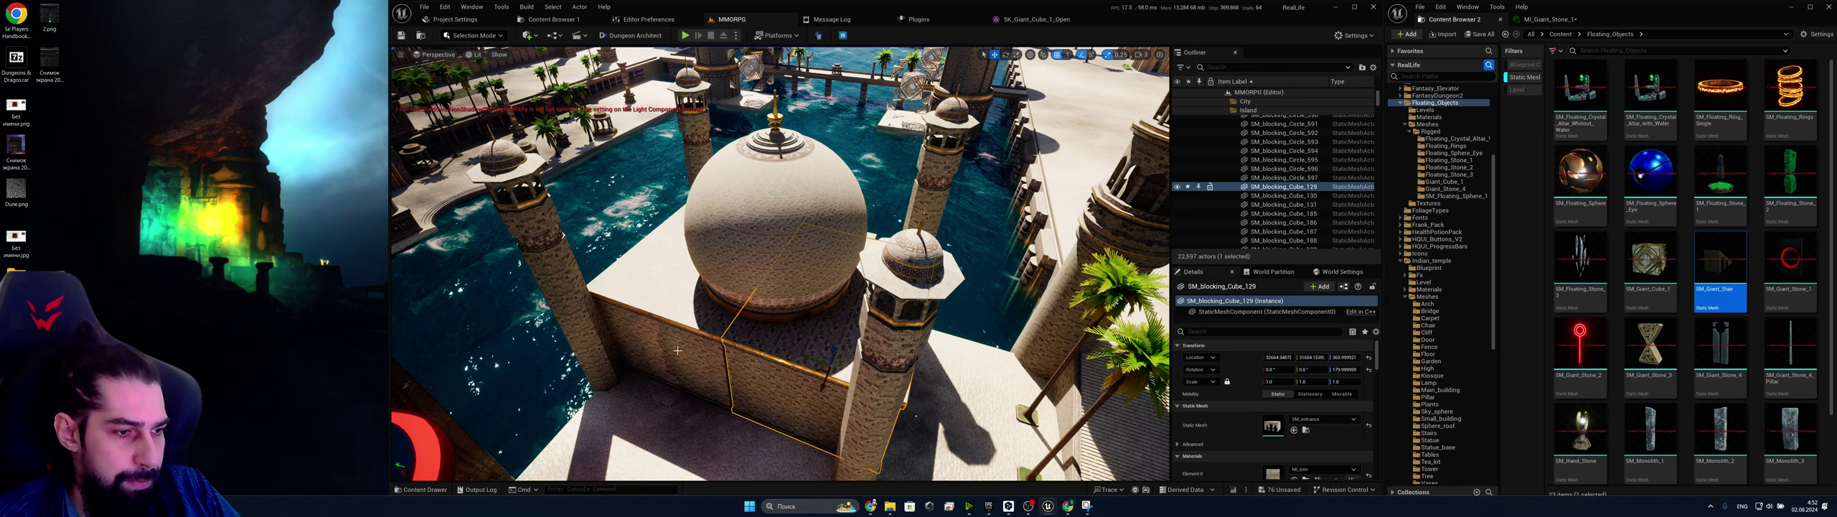
{"action": "key", "text": "Delete"}
Raise the dome above the building and set the scale of the wall block beneath it to 1
{"action": "left_click", "coordinate": [776, 249]}
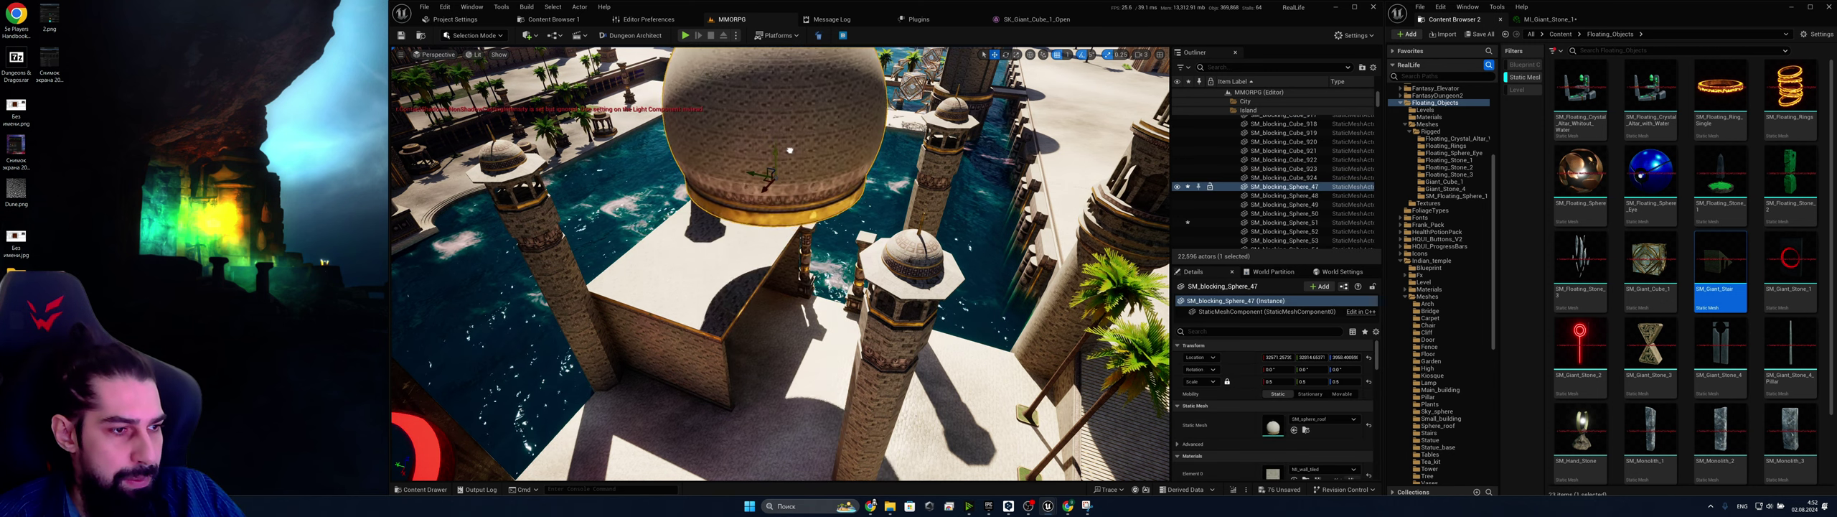
{"action": "left_click", "coordinate": [664, 289]}
{"action": "left_click", "coordinate": [1277, 381]}
{"action": "type", "text": "1"}
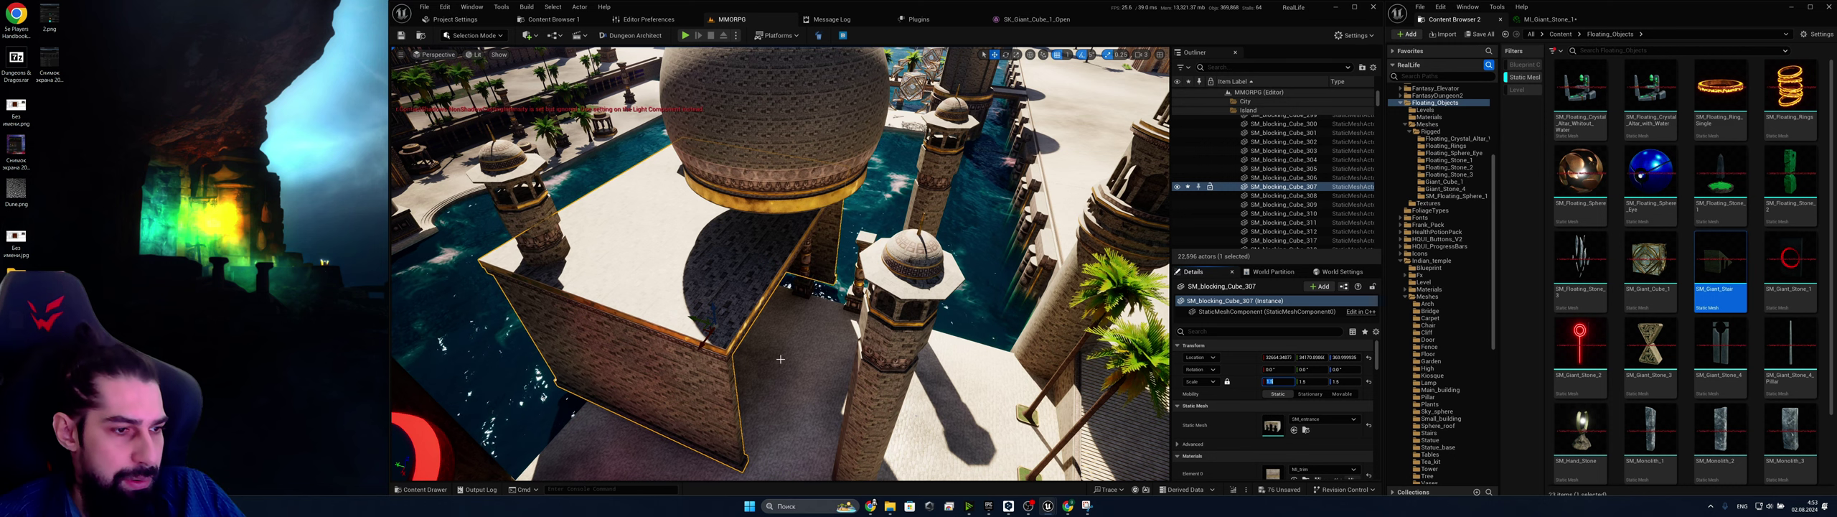
Rotate the wall block beneath the dome about its vertical axis and slide it into place between the corner columns
{"action": "right_click_drag", "start_coordinate": [798, 354], "coordinate": [739, 352]}
{"action": "key", "text": "e"}
{"action": "left_click_drag", "start_coordinate": [810, 348], "coordinate": [782, 367]}
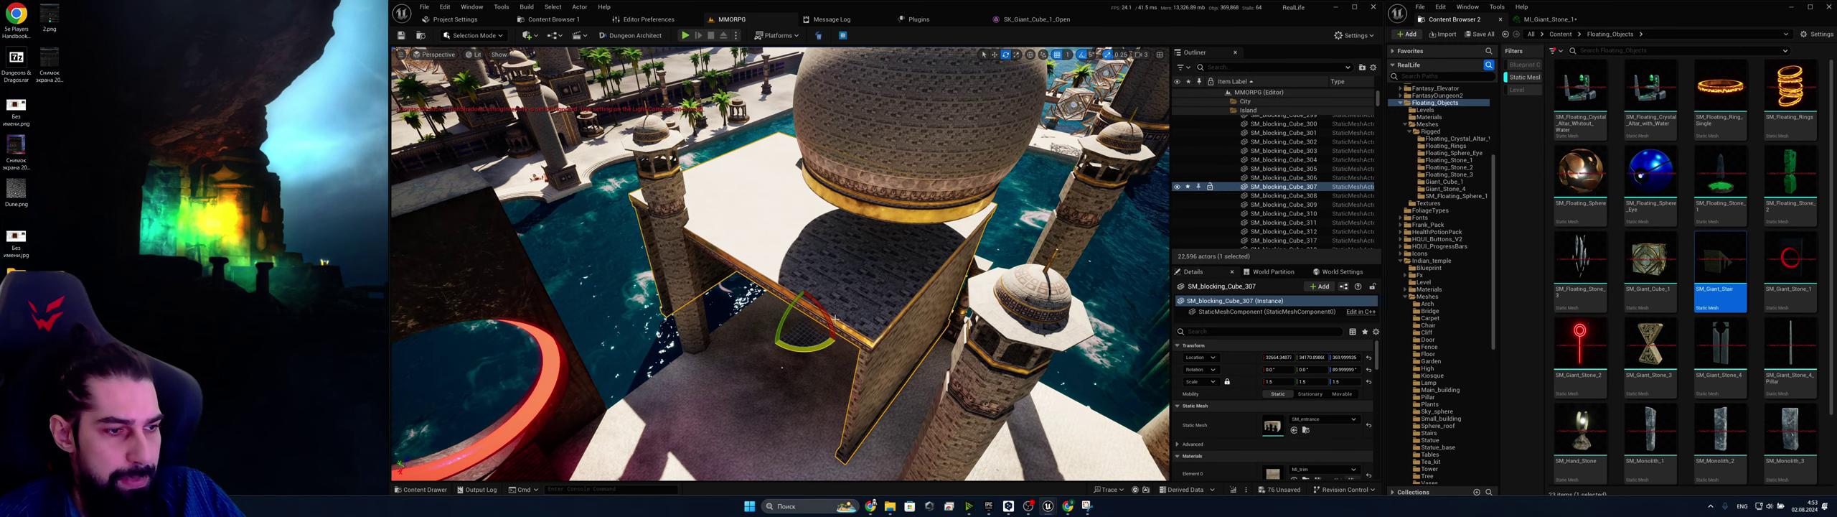
{"action": "key", "text": "w"}
{"action": "left_click_drag", "start_coordinate": [793, 313], "coordinate": [872, 359]}
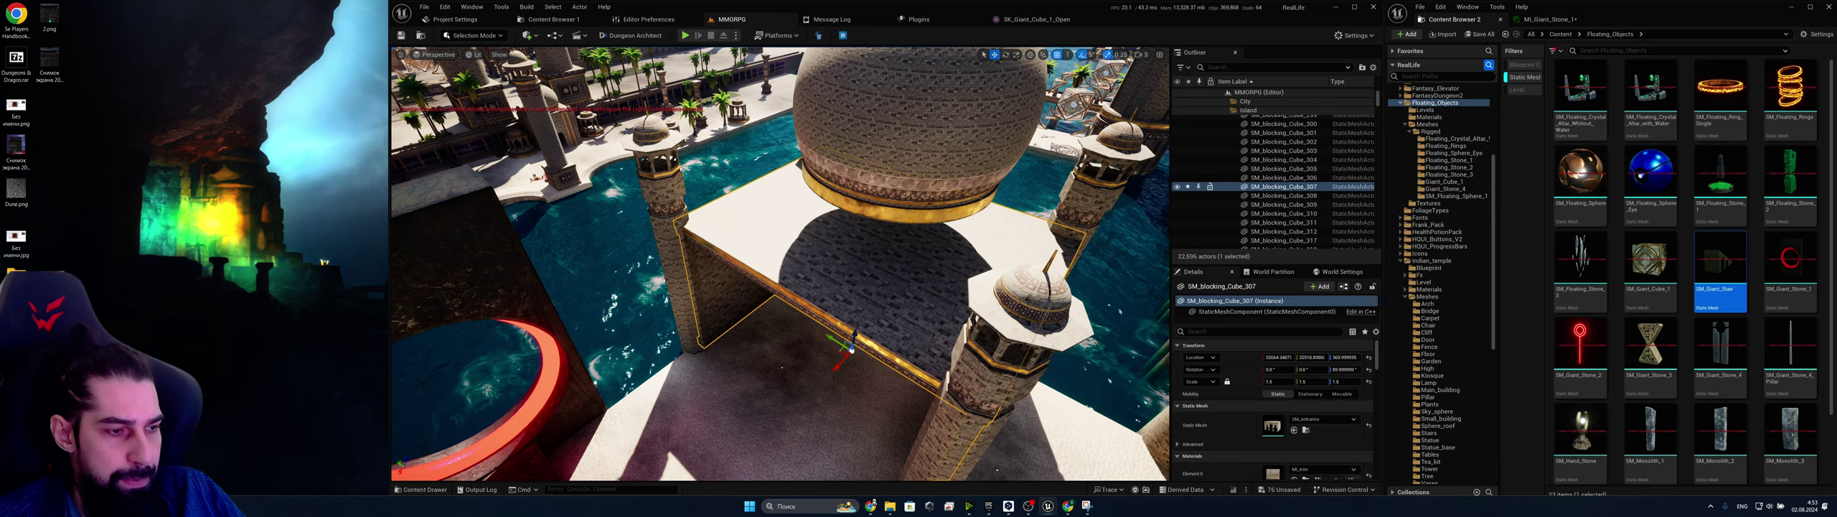
Fine-adjust the wall block so its outer face and base trim line up with the platform wall above the water
{"action": "right_click_drag", "start_coordinate": [872, 359], "coordinate": [811, 406]}
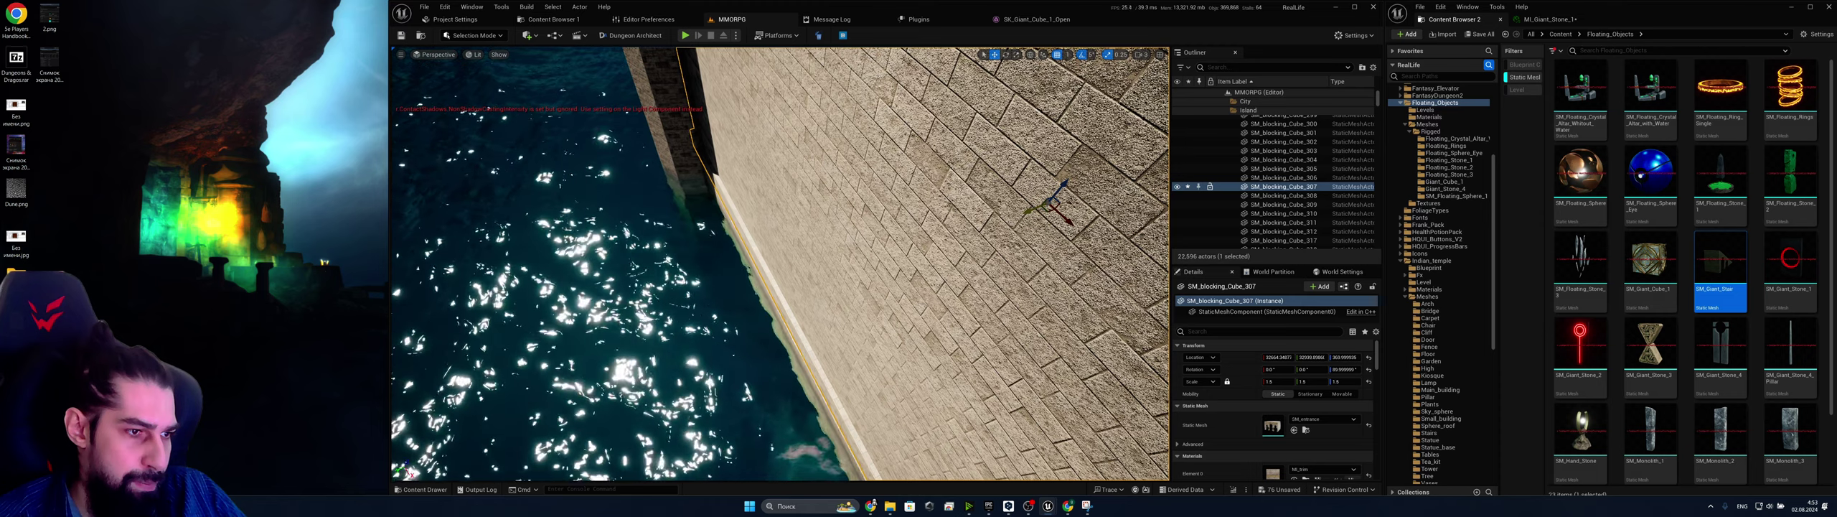
{"action": "left_click_drag", "start_coordinate": [1032, 210], "coordinate": [1037, 208]}
{"action": "right_click_drag", "start_coordinate": [862, 258], "coordinate": [811, 171]}
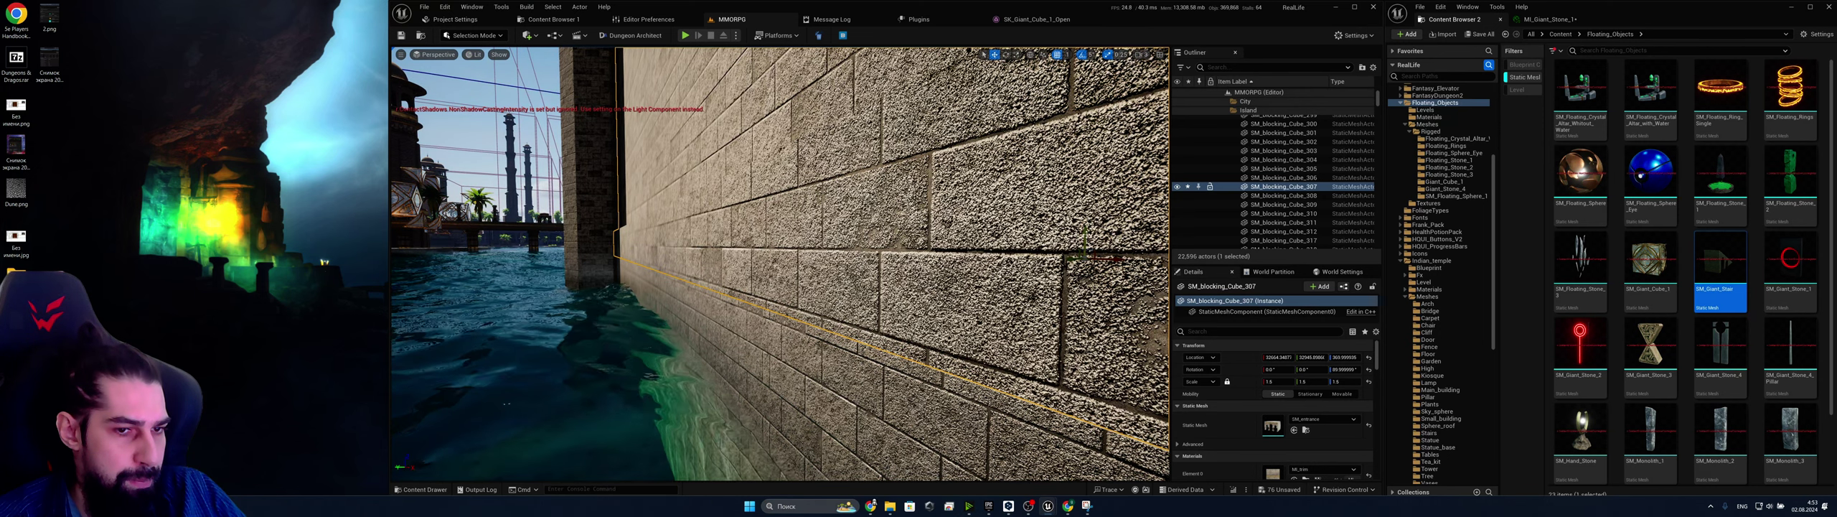
{"action": "left_click_drag", "start_coordinate": [1085, 237], "coordinate": [1085, 240]}
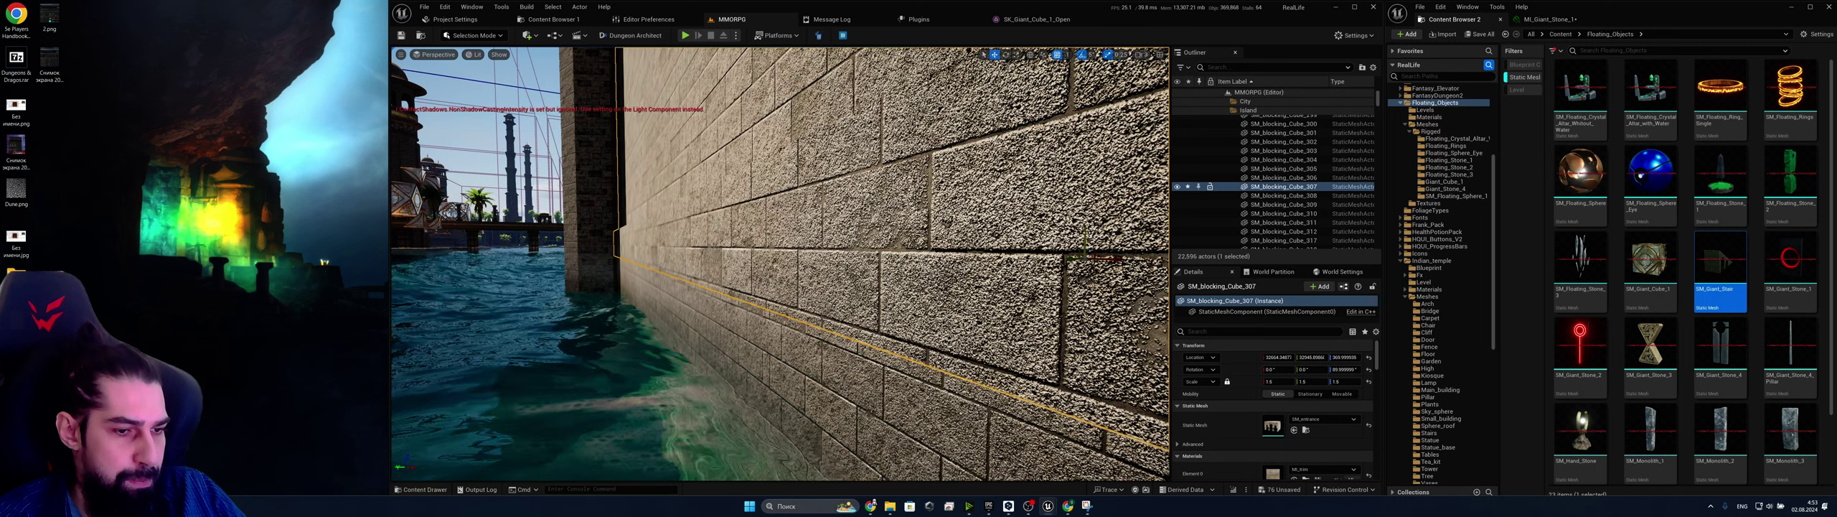
Set the wall block's Z location to 370, trying 372 and 371 on the way
{"action": "left_click_drag", "start_coordinate": [1347, 358], "coordinate": [1352, 357]}
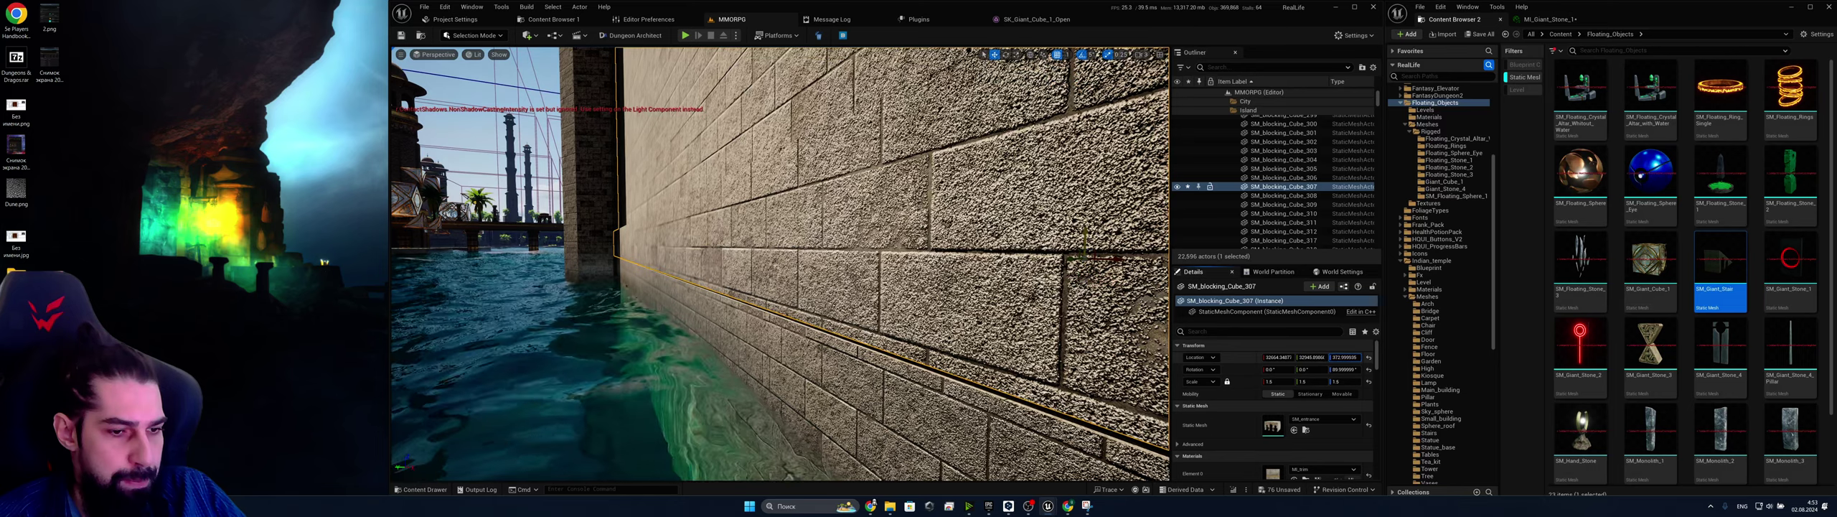
{"action": "left_click", "coordinate": [1344, 357]}
{"action": "type", "text": "03"}
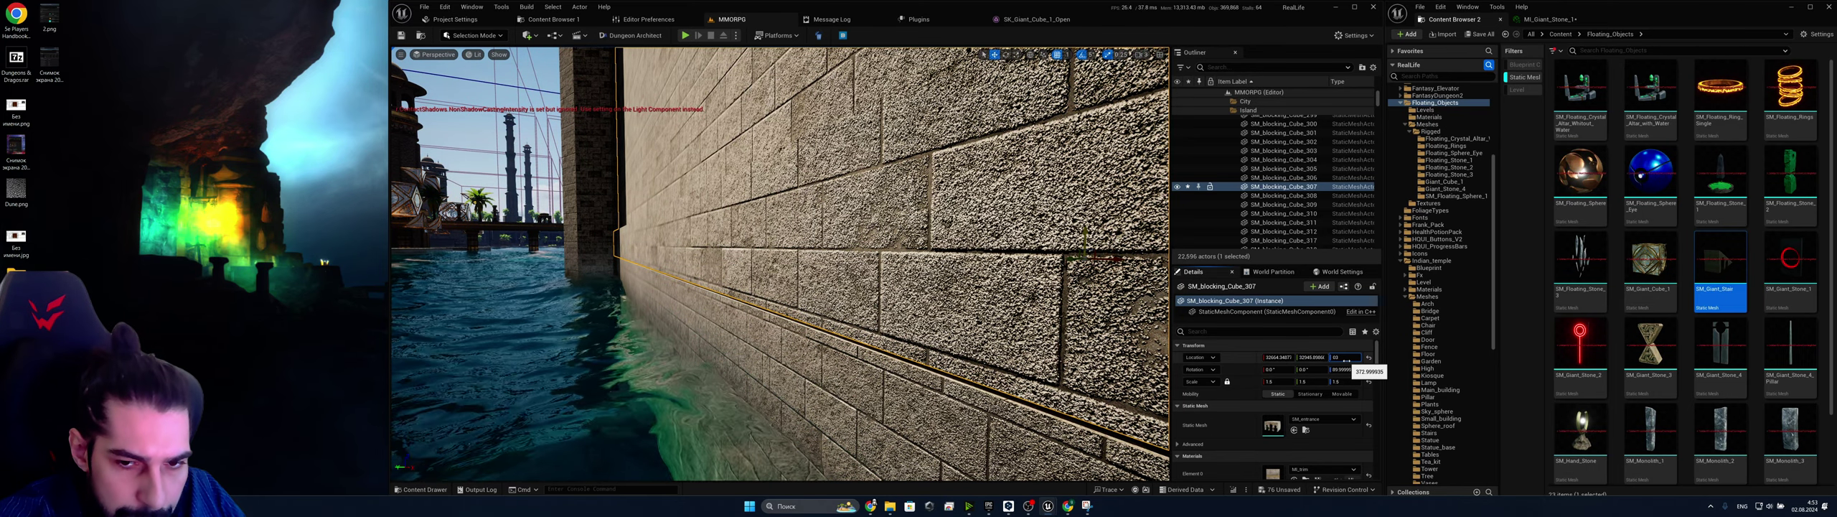
{"action": "double_click", "coordinate": [1347, 357]}
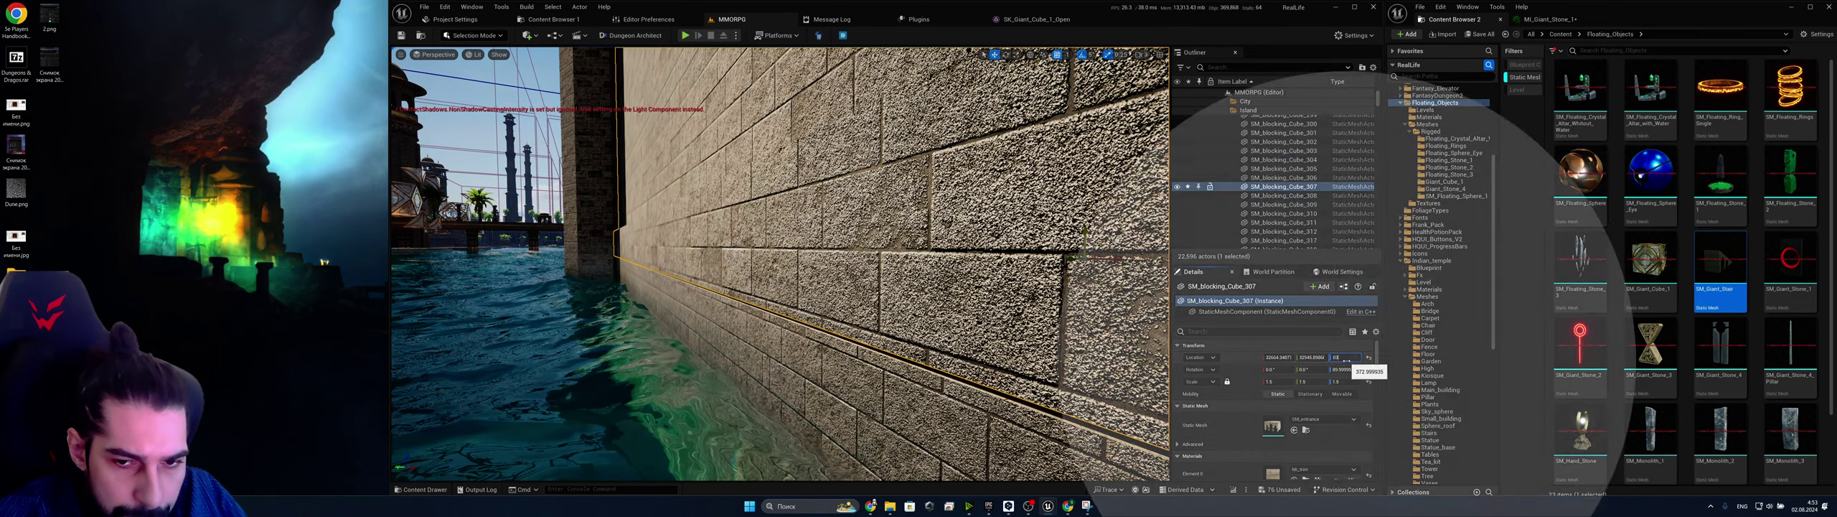
{"action": "type", "text": "372"}
{"action": "key", "text": "Return"}
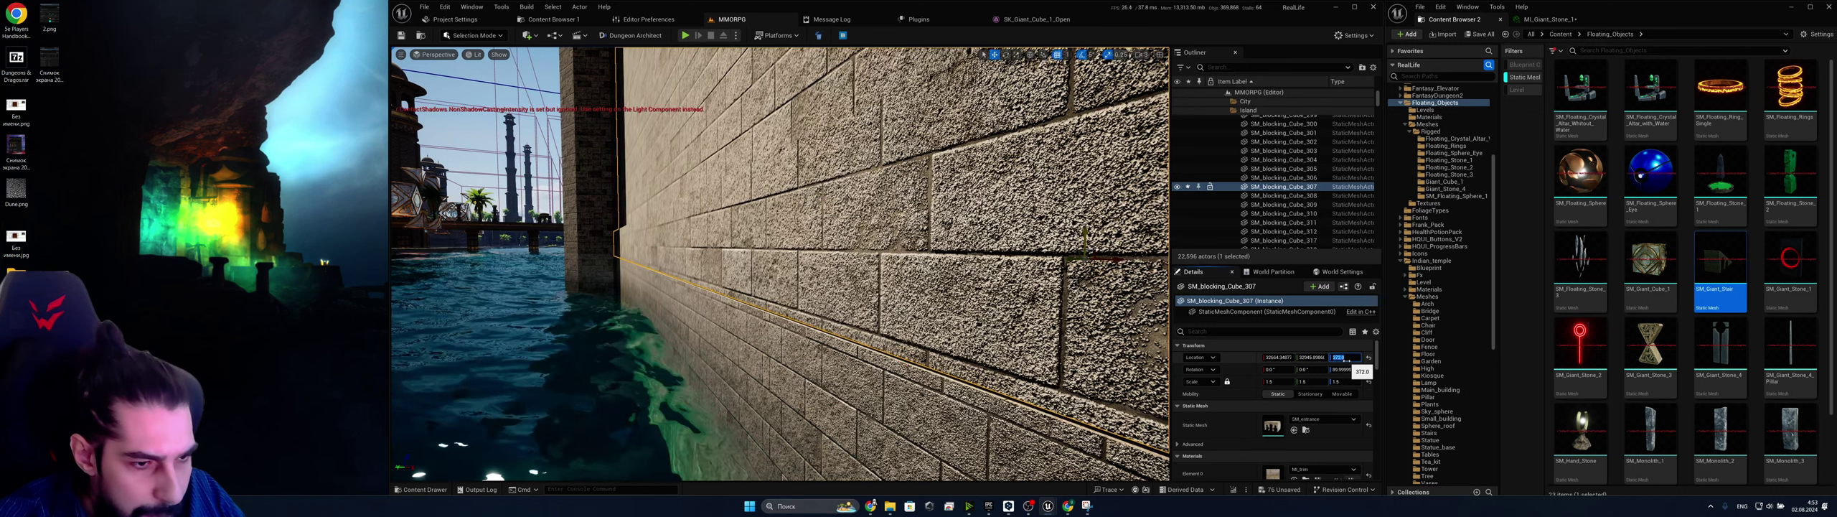
{"action": "type", "text": "37"}
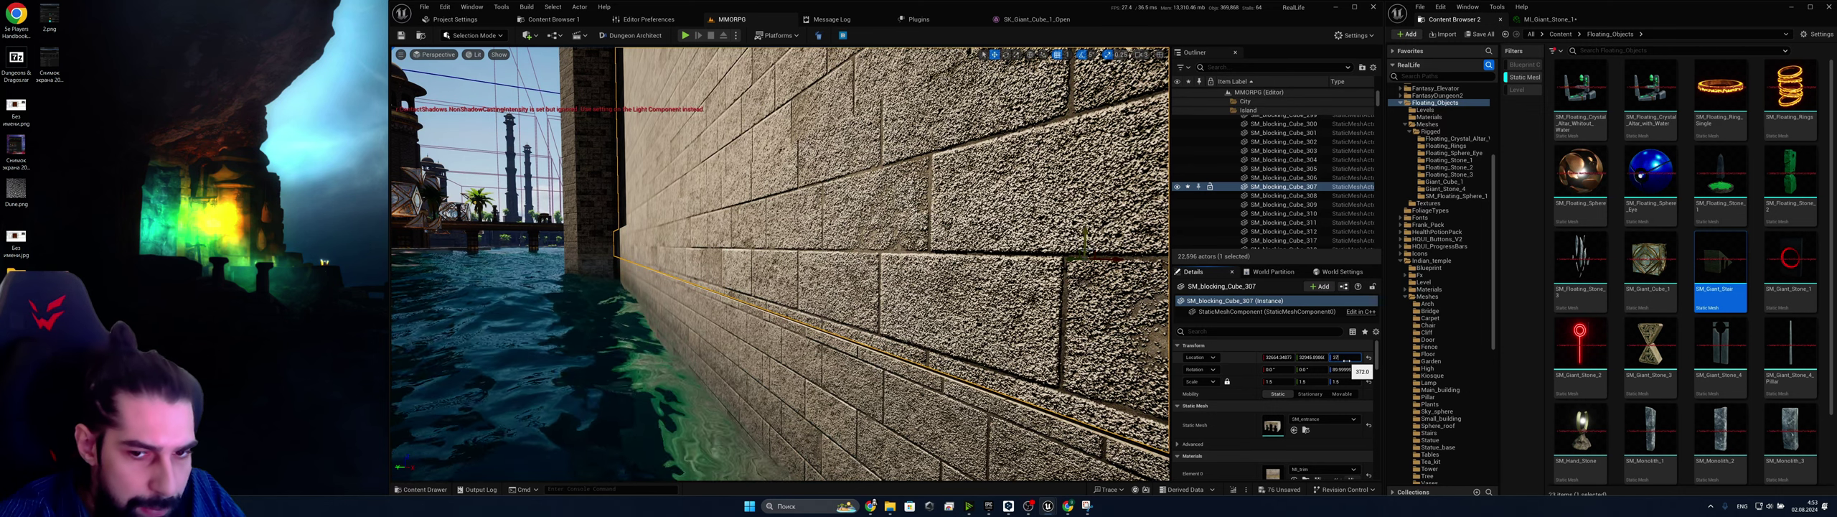
{"action": "type", "text": "1"}
{"action": "key", "text": "Return"}
{"action": "type", "text": "3"}
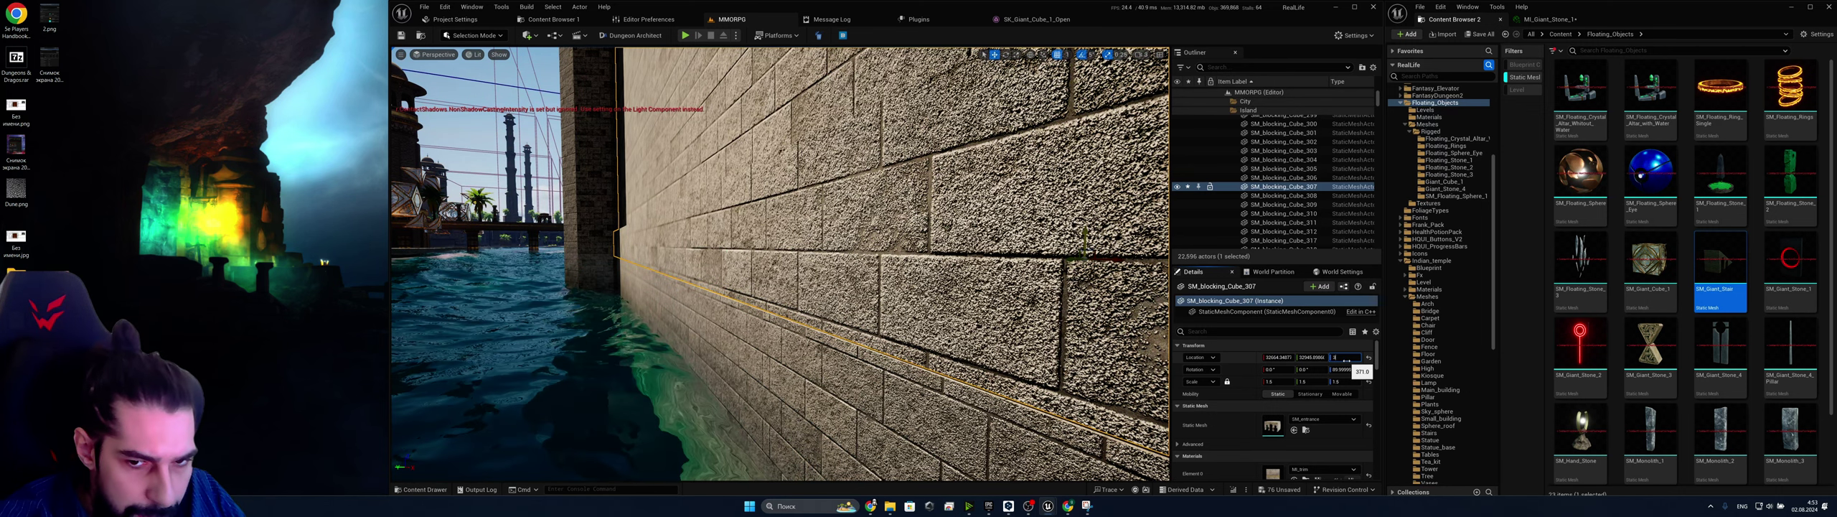
{"action": "type", "text": "70"}
{"action": "key", "text": "Return"}
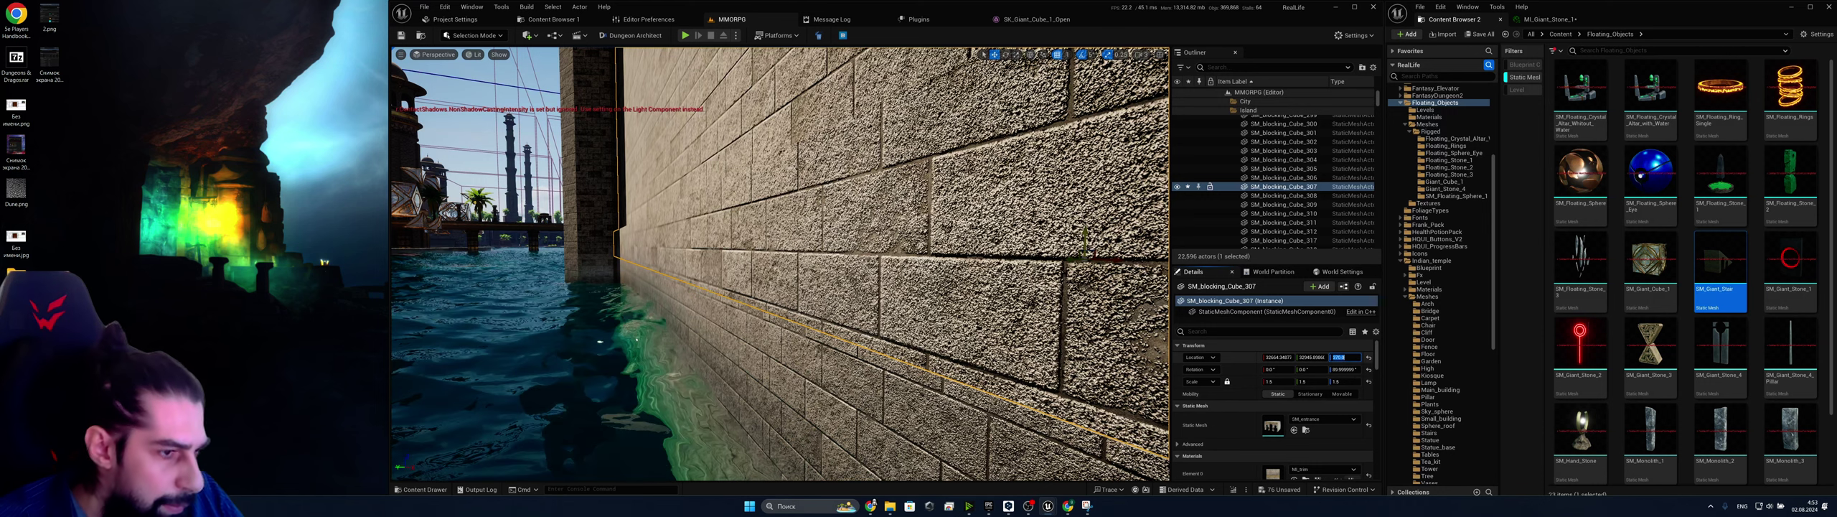
Nudge the wall block horizontally to align its water-side end with the platform wall beneath it
{"action": "right_click_drag", "start_coordinate": [780, 264], "coordinate": [727, 280]}
{"action": "left_click", "coordinate": [700, 237]}
{"action": "left_click_drag", "start_coordinate": [792, 357], "coordinate": [703, 311]}
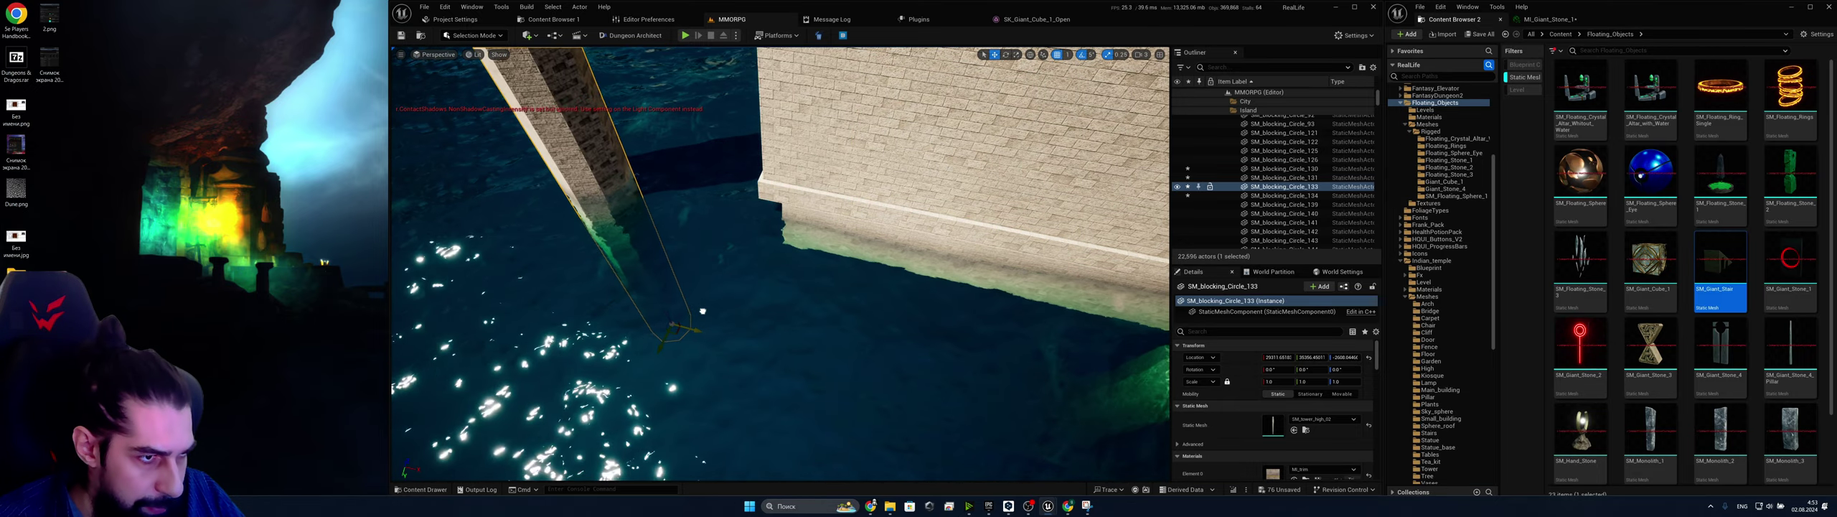
{"action": "left_click", "coordinate": [872, 144]}
{"action": "key", "text": "w"}
{"action": "right_click_drag", "start_coordinate": [872, 143], "coordinate": [904, 100]}
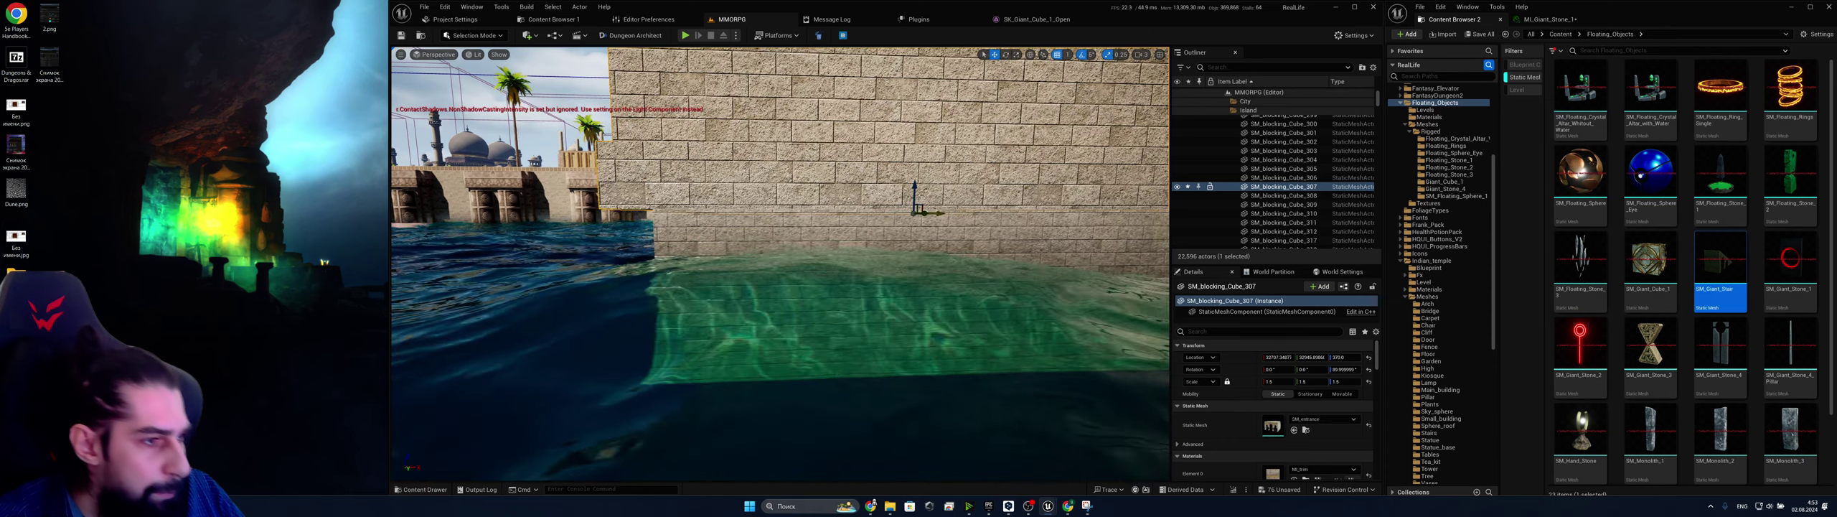
{"action": "key", "text": "w"}
{"action": "right_click_drag", "start_coordinate": [899, 209], "coordinate": [877, 241]}
{"action": "left_click_drag", "start_coordinate": [971, 167], "coordinate": [975, 167]}
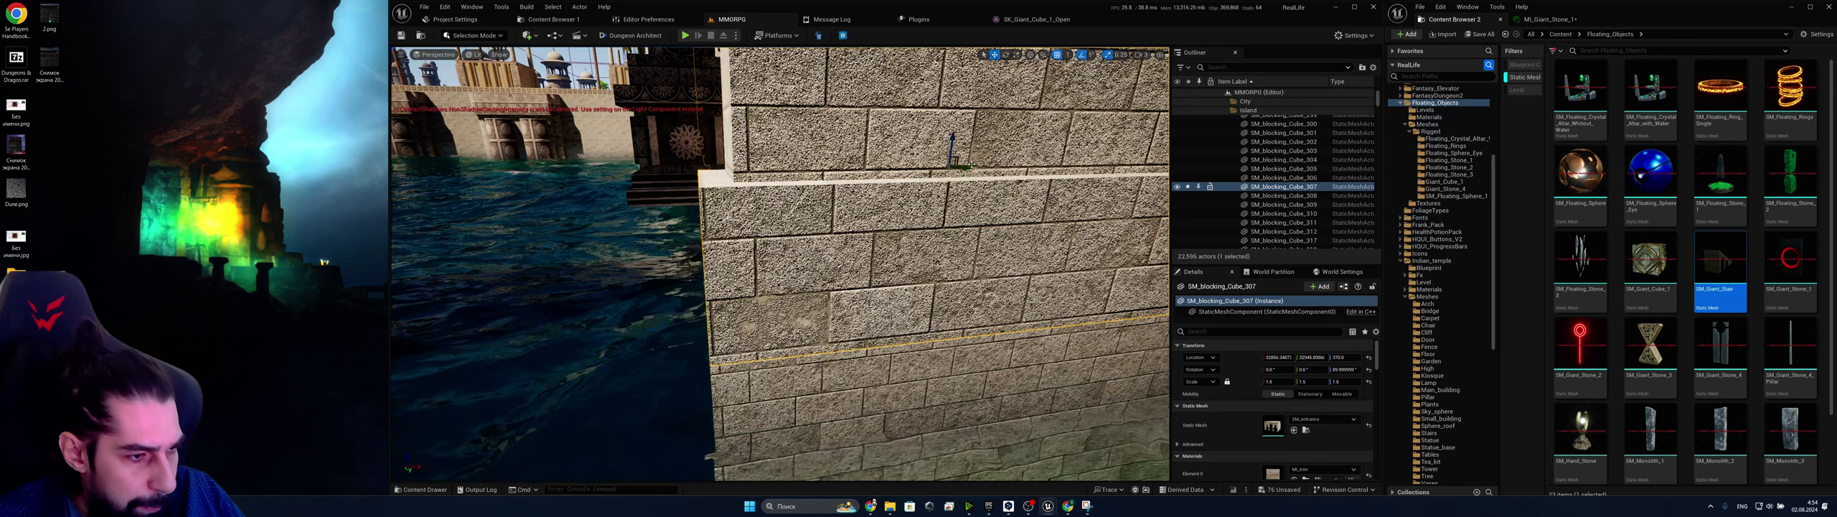
{"action": "key", "text": "w"}
{"action": "right_click_drag", "start_coordinate": [975, 167], "coordinate": [1161, 188]}
{"action": "key", "text": "s"}
{"action": "right_click_drag", "start_coordinate": [816, 212], "coordinate": [827, 210]}
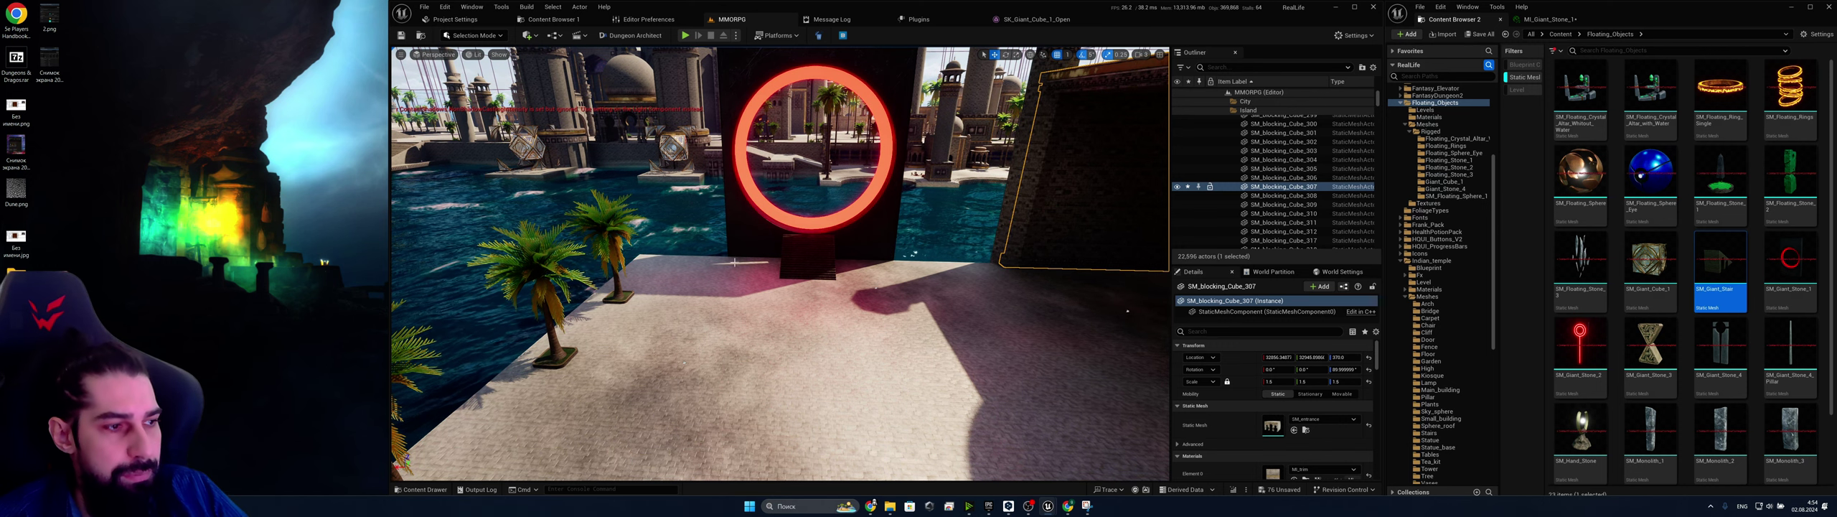
{"action": "left_click", "coordinate": [821, 256]}
{"action": "left_click", "coordinate": [810, 276], "text": "ctrl"}
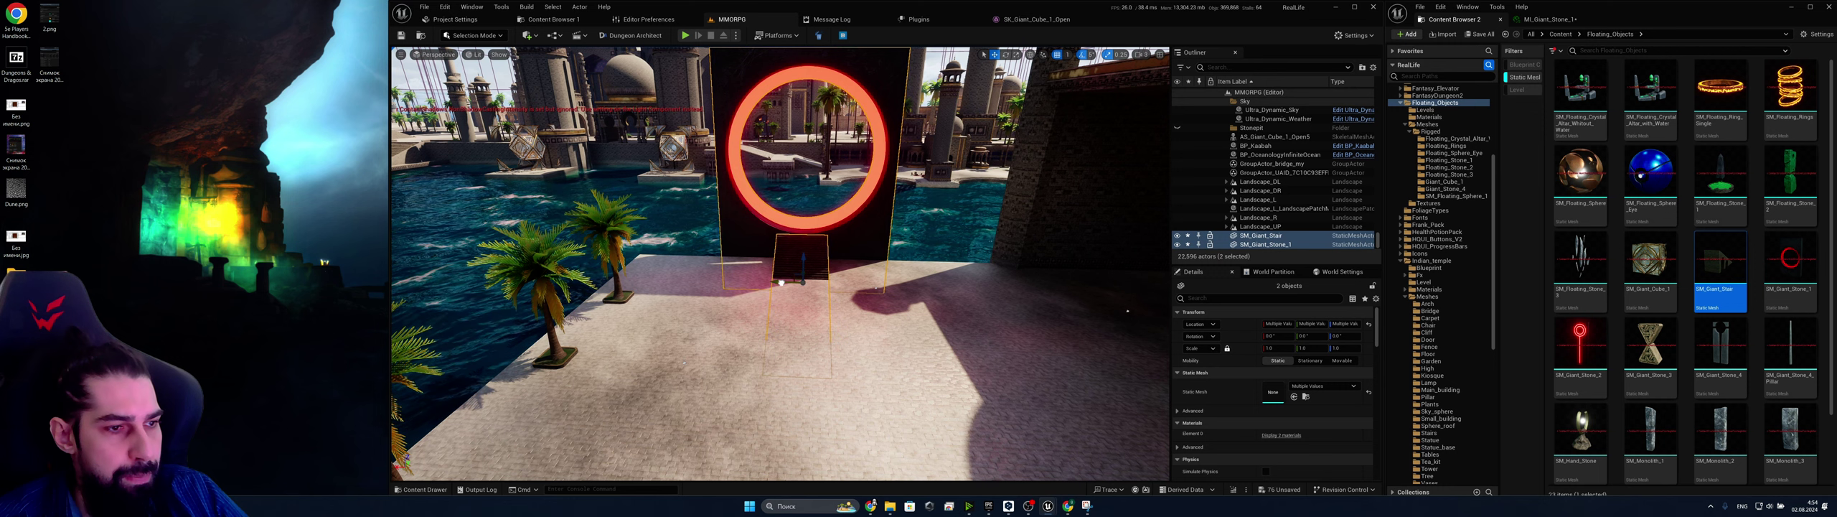
{"action": "mouse_move", "coordinate": [804, 277]}
{"action": "right_mouse_down"}
{"action": "mouse_move", "coordinate": [689, 308]}
{"action": "mouse_move", "coordinate": [835, 282]}
{"action": "right_mouse_up"}
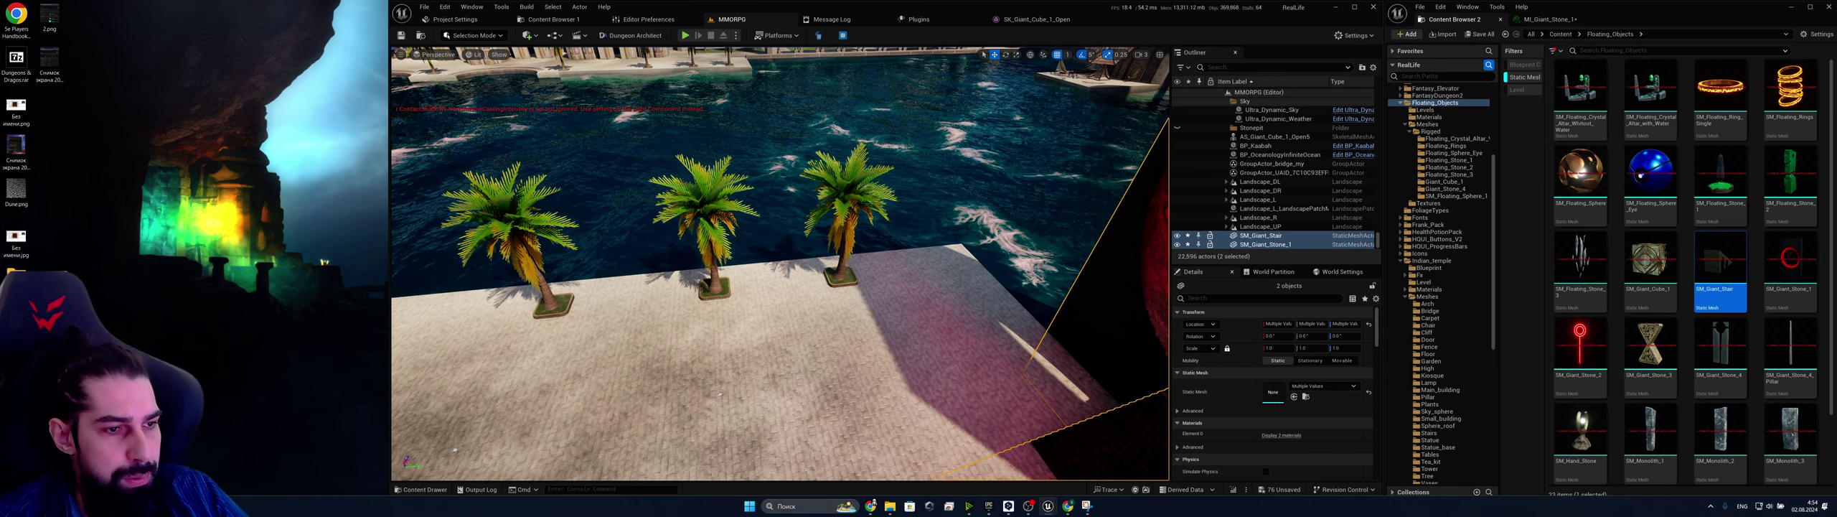
Select the three palm trees with their planters along the water's edge and shift them together toward the ring stone
{"action": "left_click", "coordinate": [838, 276]}
{"action": "left_click", "coordinate": [719, 289], "text": "ctrl"}
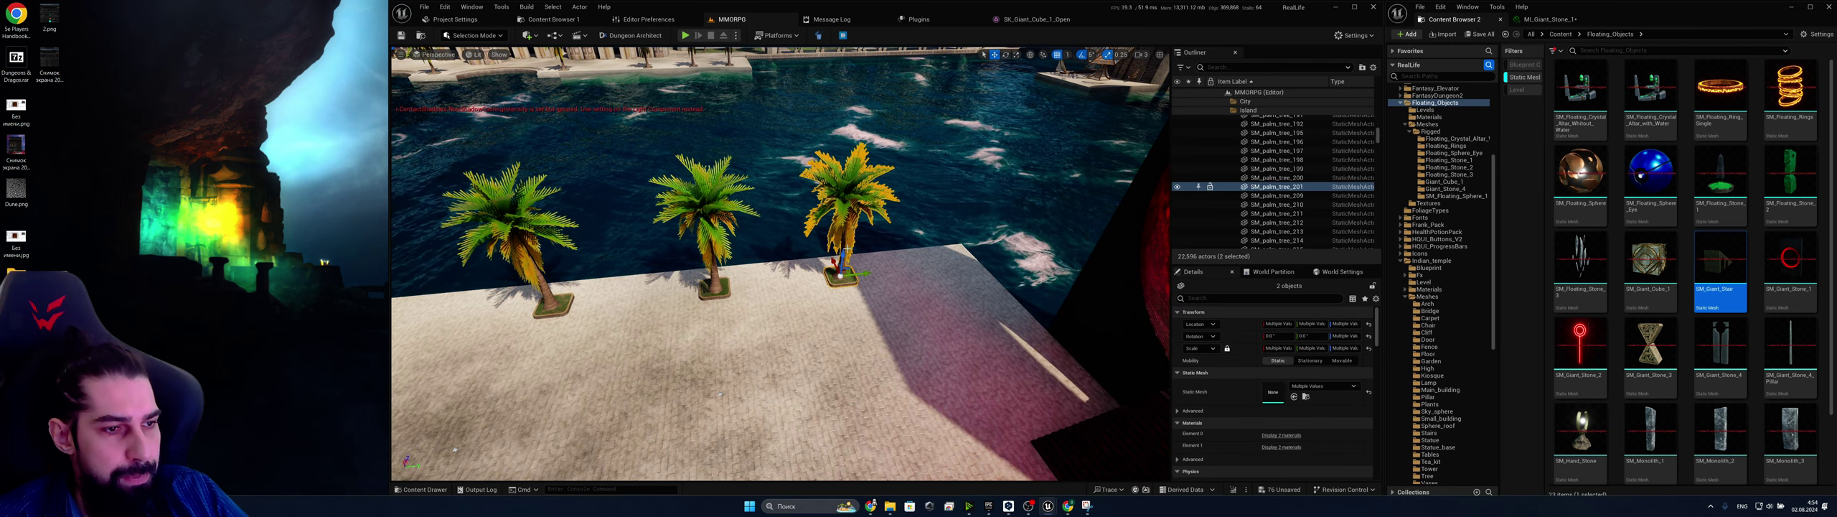
{"action": "left_click", "coordinate": [718, 288], "text": "ctrl"}
{"action": "left_click", "coordinate": [718, 289], "text": "ctrl"}
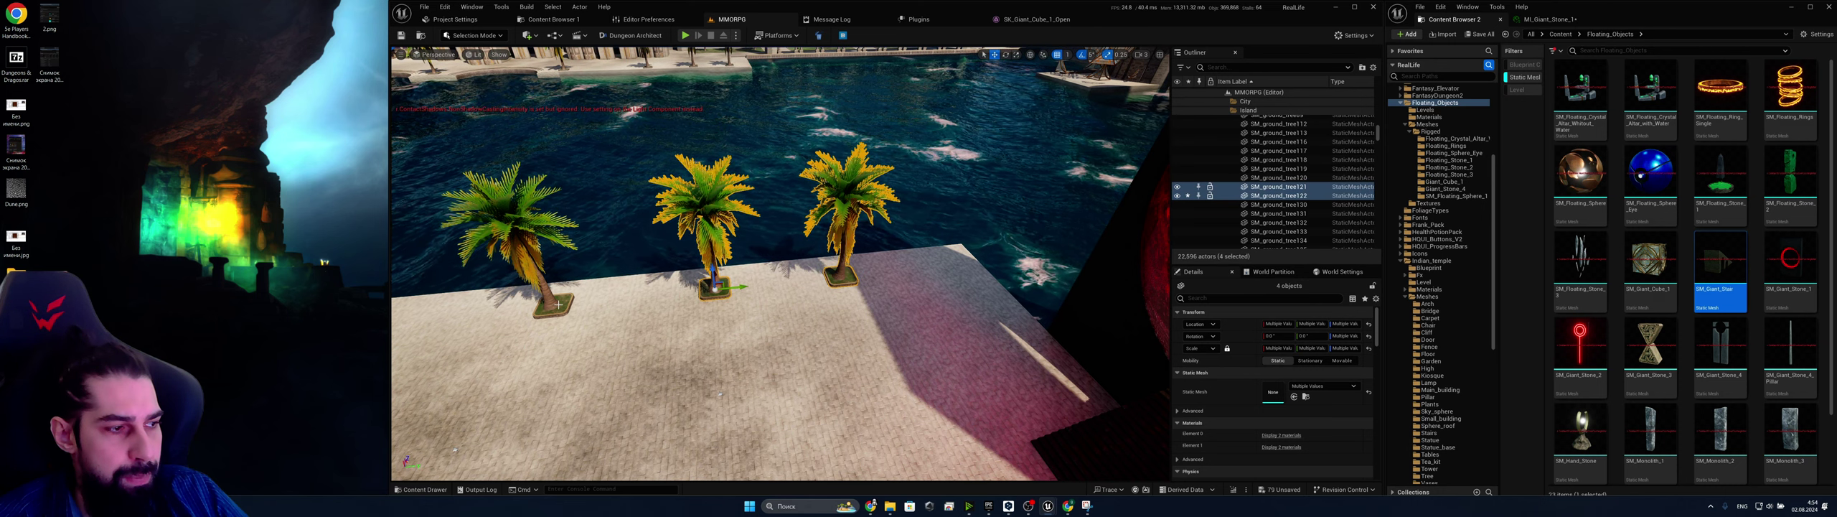
{"action": "left_click", "coordinate": [554, 302], "text": "ctrl"}
{"action": "left_click", "coordinate": [540, 270], "text": "ctrl"}
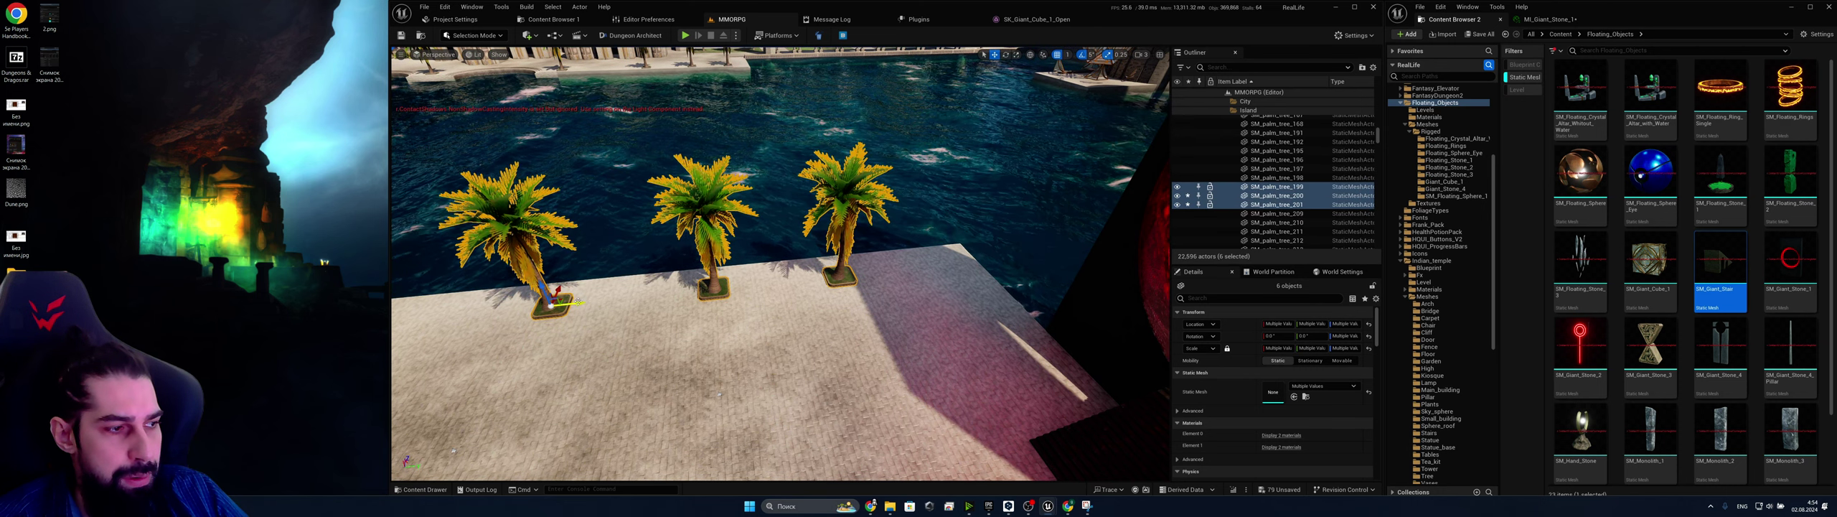
{"action": "left_click_drag", "start_coordinate": [577, 300], "coordinate": [698, 300]}
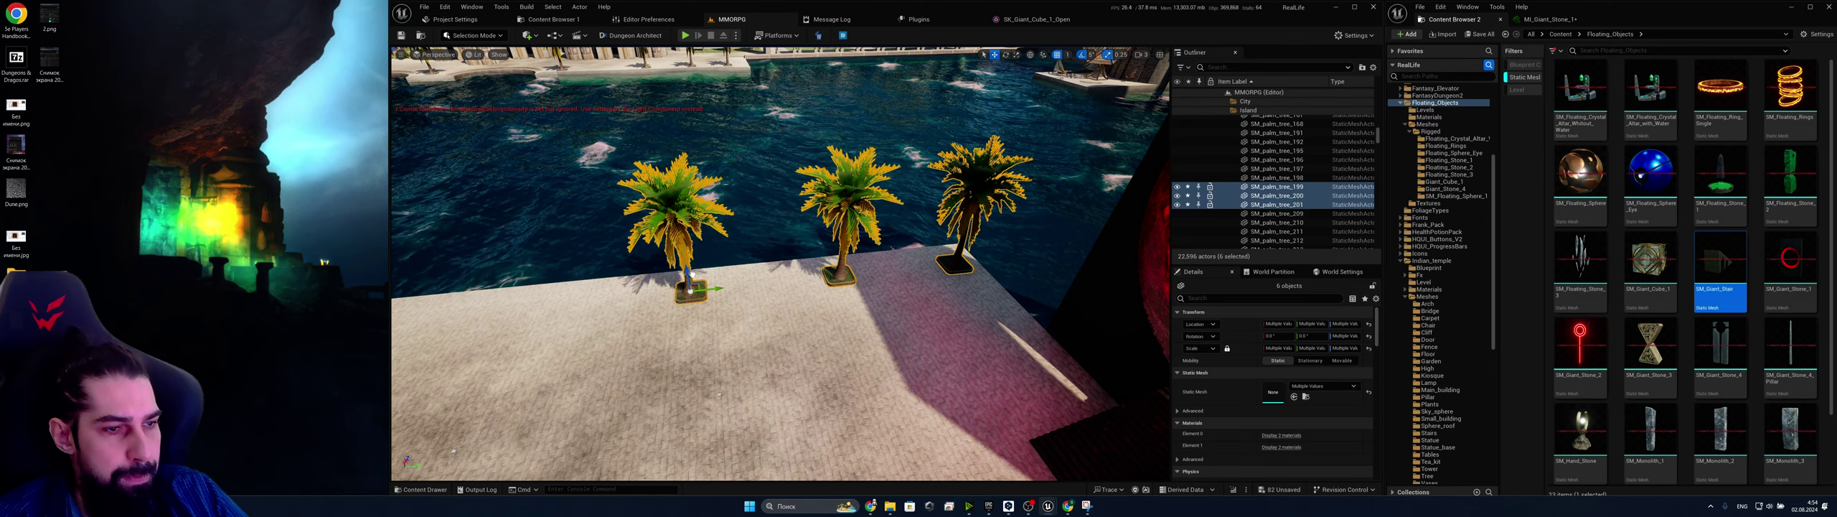
{"action": "right_click_drag", "start_coordinate": [718, 301], "coordinate": [962, 337]}
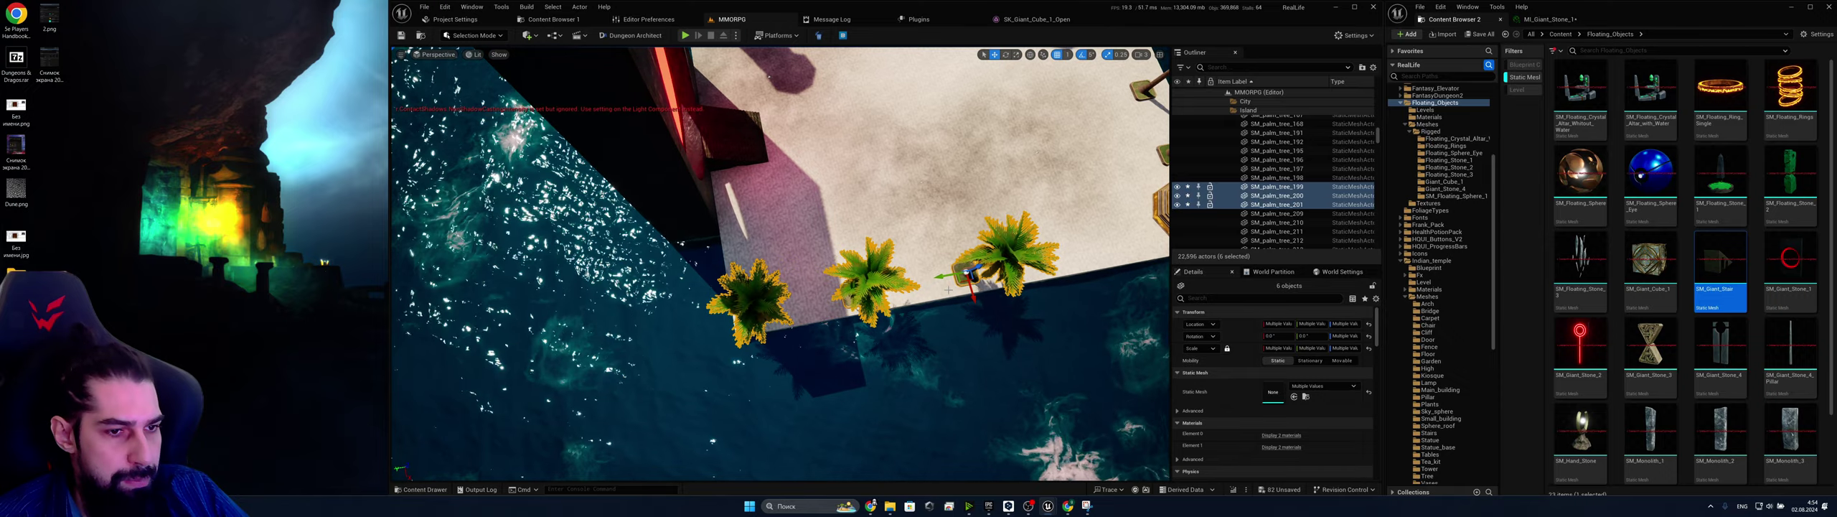
Rotate the tall water-side corner column of the domed building about its vertical axis and move it against the platform's corner
{"action": "mouse_move", "coordinate": [965, 277]}
{"action": "right_mouse_down"}
{"action": "mouse_move", "coordinate": [987, 183]}
{"action": "mouse_move", "coordinate": [1019, 154]}
{"action": "mouse_move", "coordinate": [966, 144]}
{"action": "right_mouse_up"}
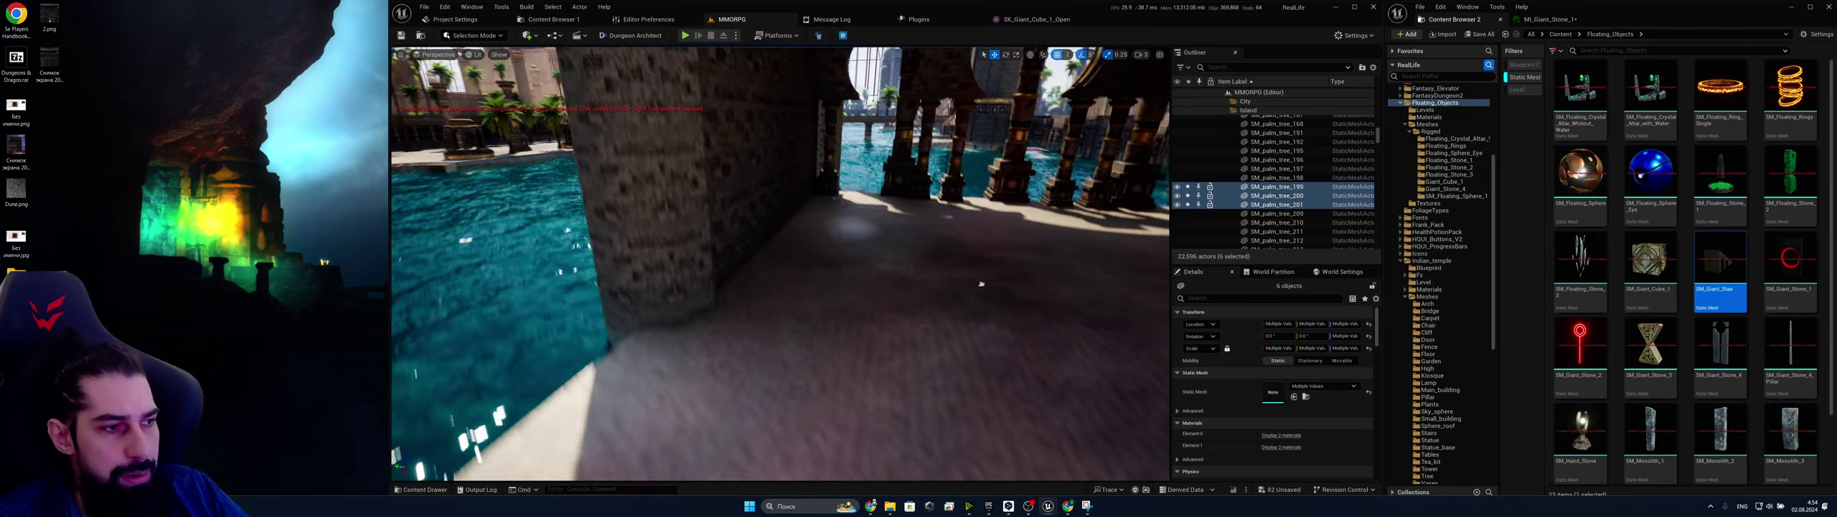
{"action": "right_click_drag", "start_coordinate": [981, 284], "coordinate": [1041, 294]}
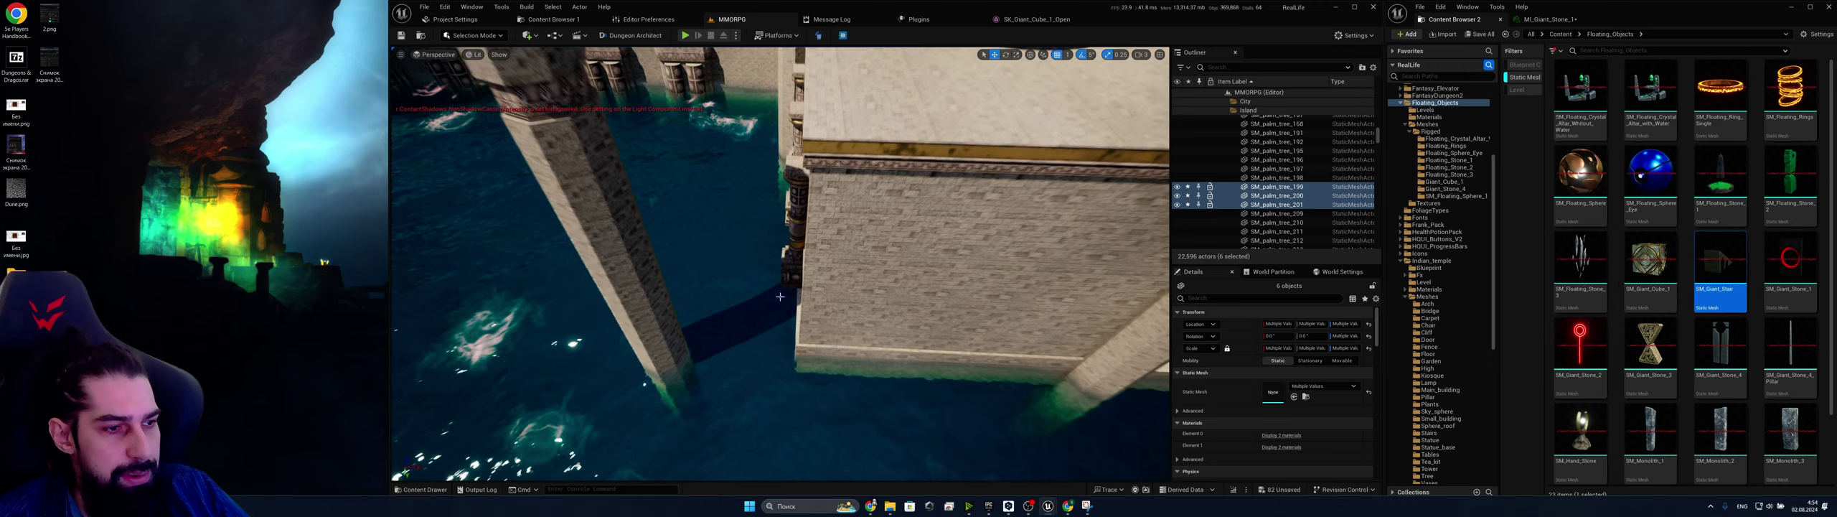
{"action": "left_click", "coordinate": [681, 349]}
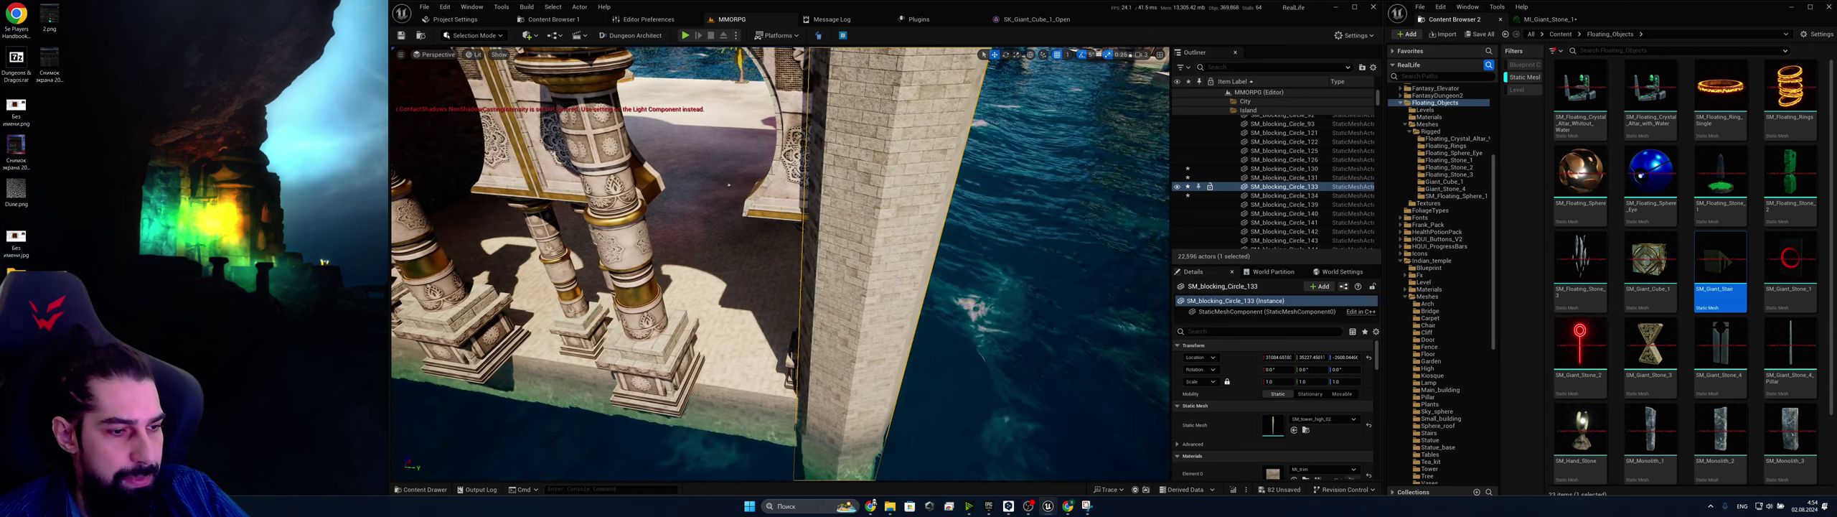
{"action": "right_click_drag", "start_coordinate": [732, 287], "coordinate": [765, 359]}
{"action": "key", "text": "e"}
{"action": "left_click_drag", "start_coordinate": [764, 461], "coordinate": [747, 436]}
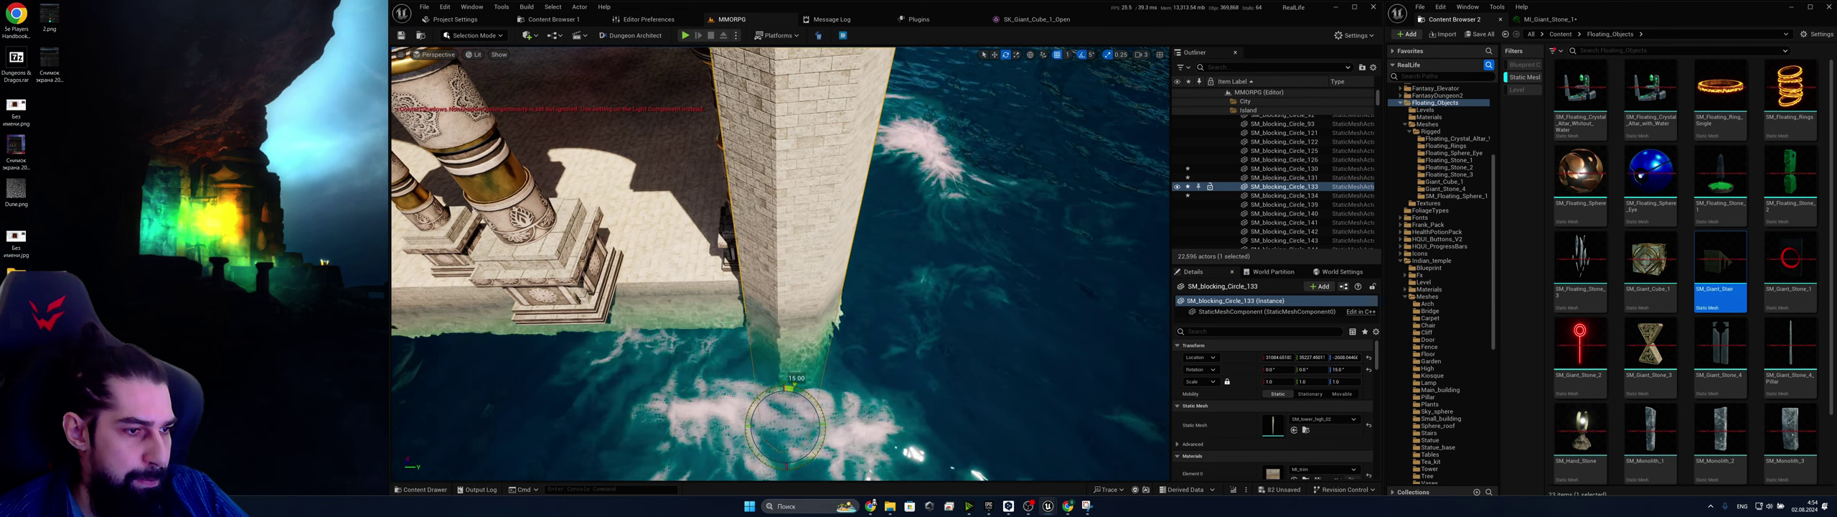
{"action": "key", "text": "w"}
{"action": "right_click_drag", "start_coordinate": [747, 437], "coordinate": [740, 445]}
{"action": "scroll", "coordinate": [851, 470], "scroll_direction": "up", "scroll_amount": 3}
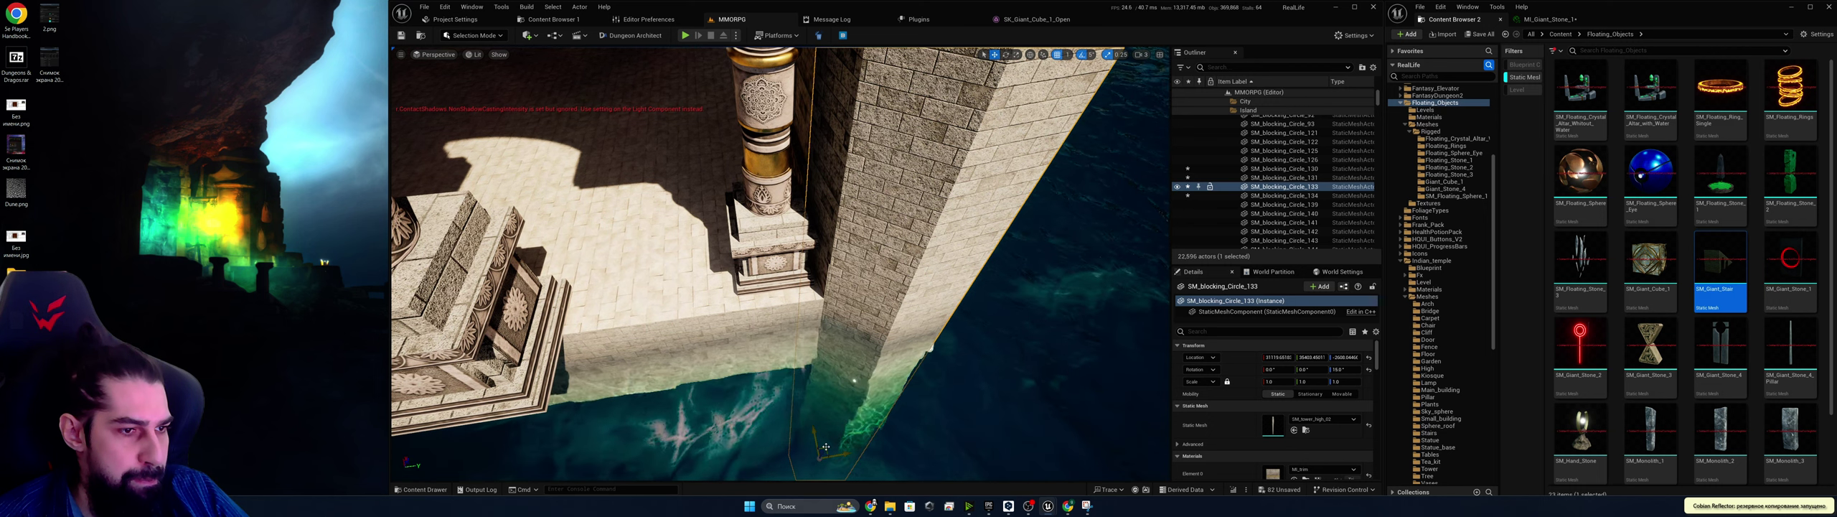
Move the next tall corner column to the platform's edge by the water and rotate it to follow the edge
{"action": "right_click_drag", "start_coordinate": [932, 344], "coordinate": [933, 201]}
{"action": "right_click_drag", "start_coordinate": [1030, 474], "coordinate": [1029, 474]}
{"action": "right_click_drag", "start_coordinate": [1078, 235], "coordinate": [1077, 235]}
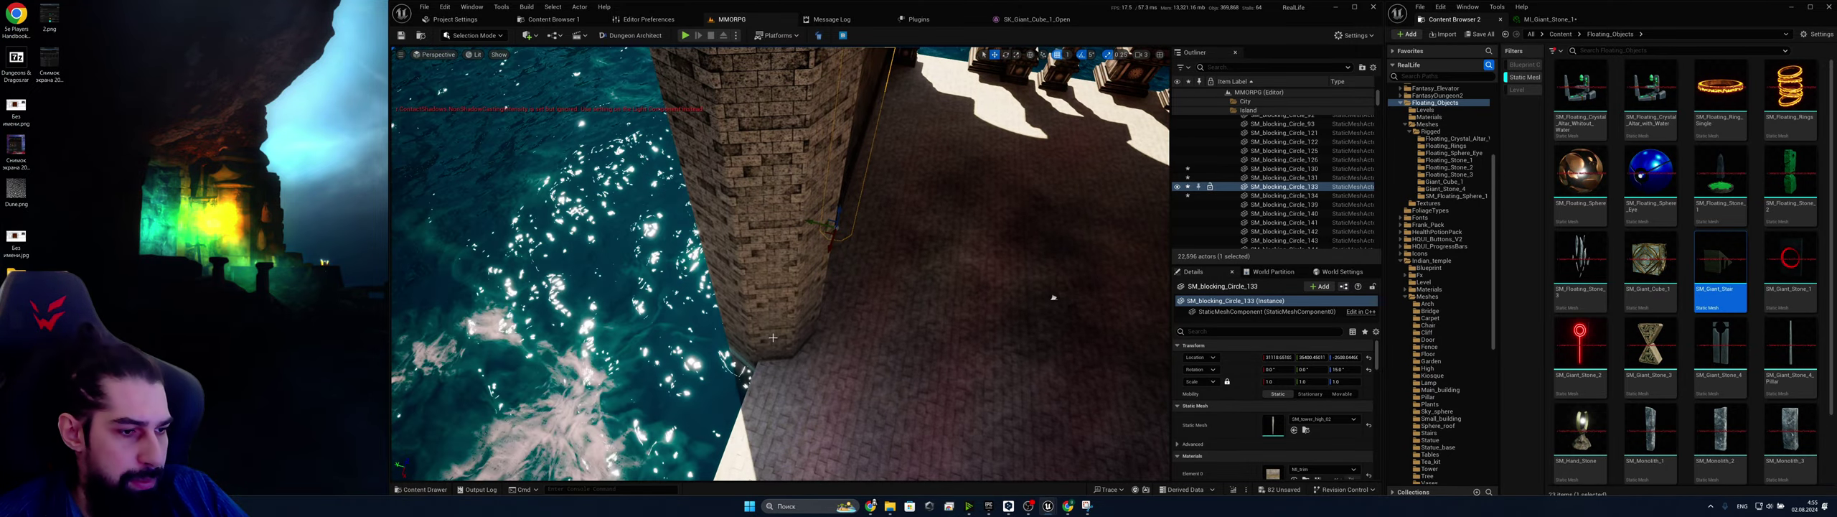
{"action": "left_click", "coordinate": [779, 298]}
{"action": "left_click_drag", "start_coordinate": [771, 435], "coordinate": [747, 440]}
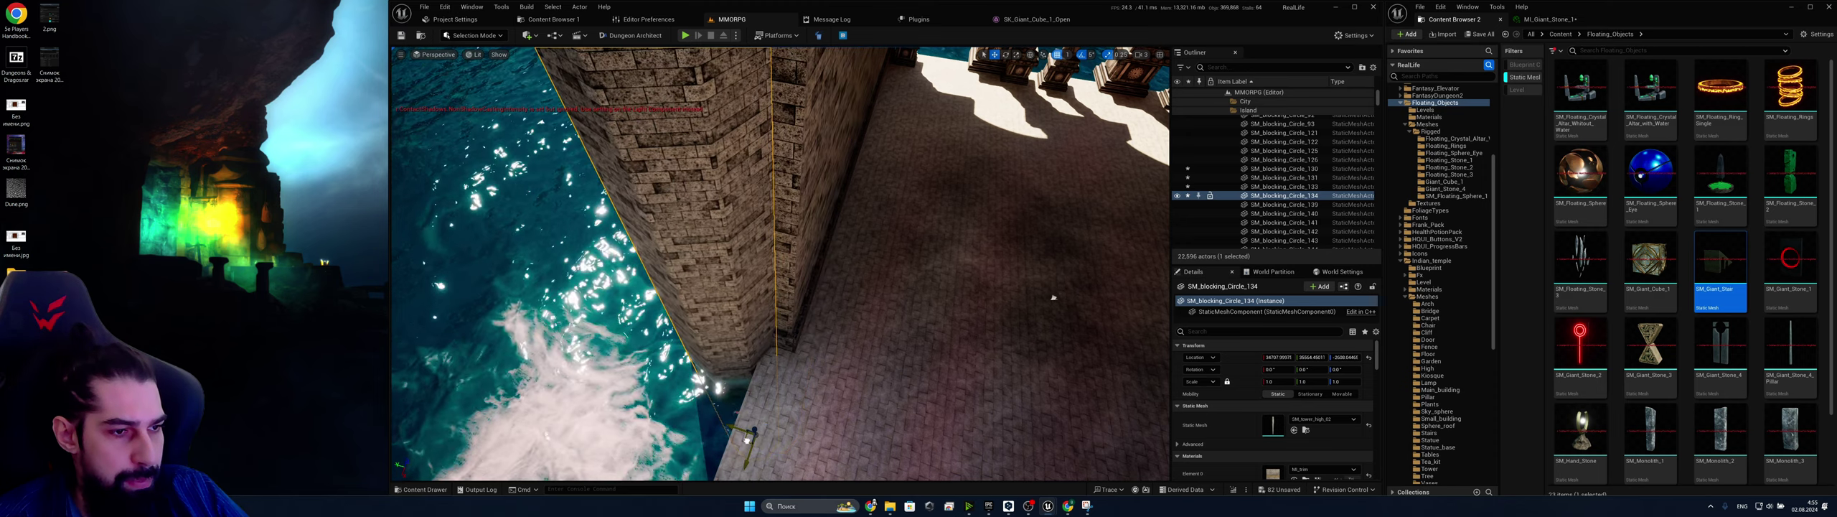
{"action": "right_click_drag", "start_coordinate": [1052, 296], "coordinate": [1053, 296]}
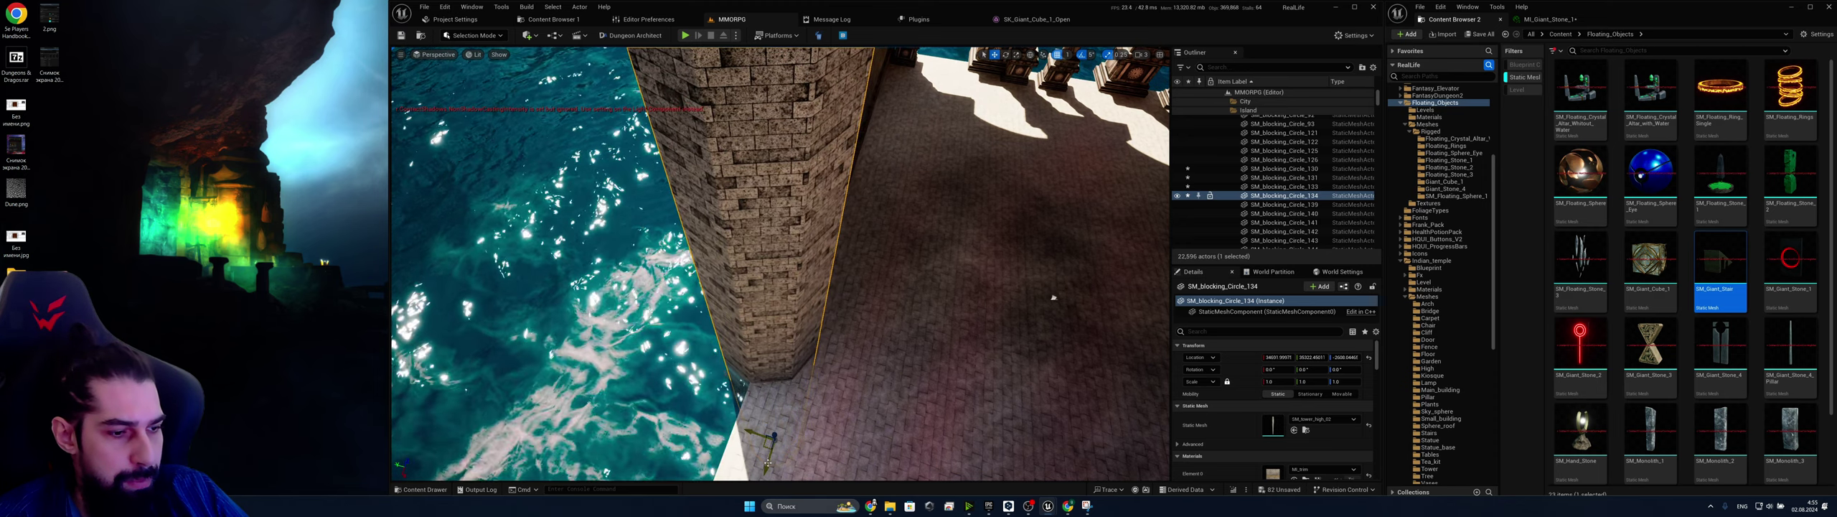
{"action": "key", "text": "e"}
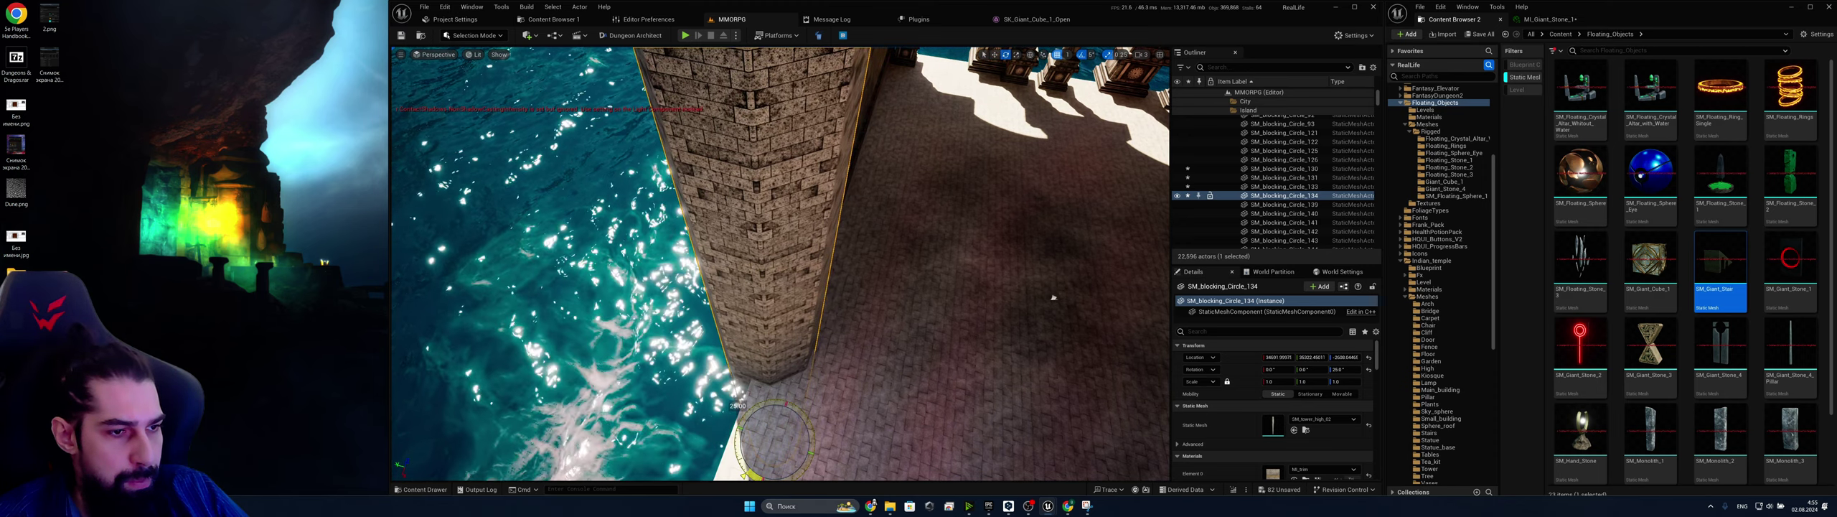
{"action": "key", "text": "w"}
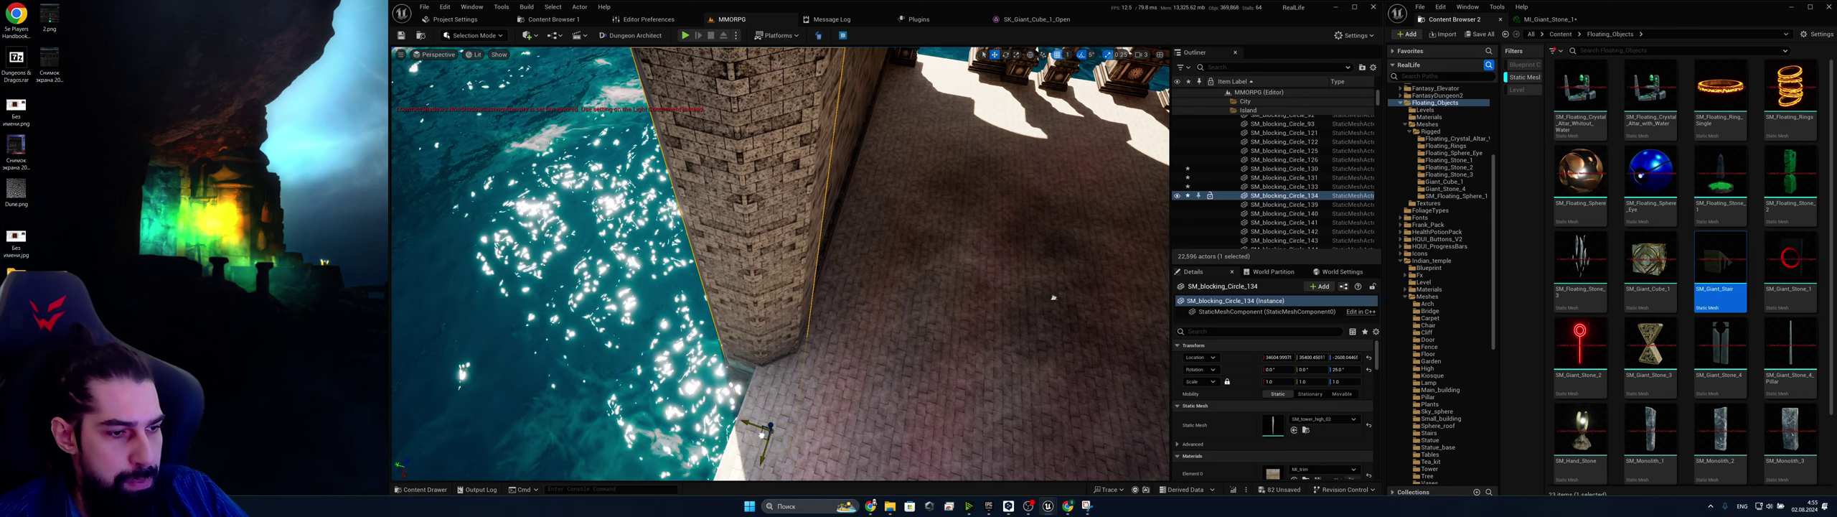
Turn off rotation angle snapping and rotate the next tall corner column of the domed building about its vertical axis to suit the adjoining wall
{"action": "right_click_drag", "start_coordinate": [810, 341], "coordinate": [524, 277]}
{"action": "right_click_drag", "start_coordinate": [789, 359], "coordinate": [803, 425]}
{"action": "left_click", "coordinate": [810, 395]}
{"action": "key", "text": "e"}
{"action": "left_click_drag", "start_coordinate": [781, 429], "coordinate": [775, 433]}
{"action": "mouse_move", "coordinate": [876, 366]}
{"action": "right_mouse_down"}
{"action": "mouse_move", "coordinate": [891, 348]}
{"action": "mouse_move", "coordinate": [941, 373]}
{"action": "mouse_move", "coordinate": [876, 366]}
{"action": "right_mouse_up"}
{"action": "left_click_drag", "start_coordinate": [767, 390], "coordinate": [768, 388]}
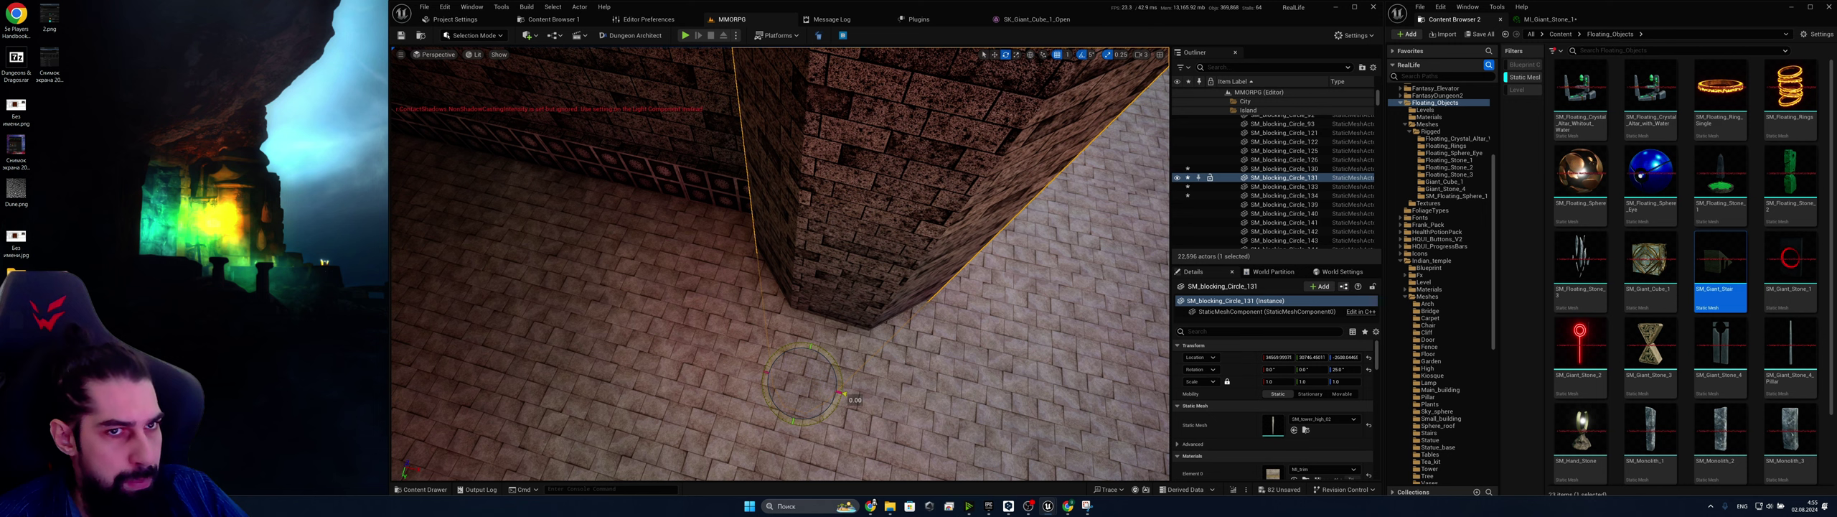
{"action": "left_click", "coordinate": [1089, 55]}
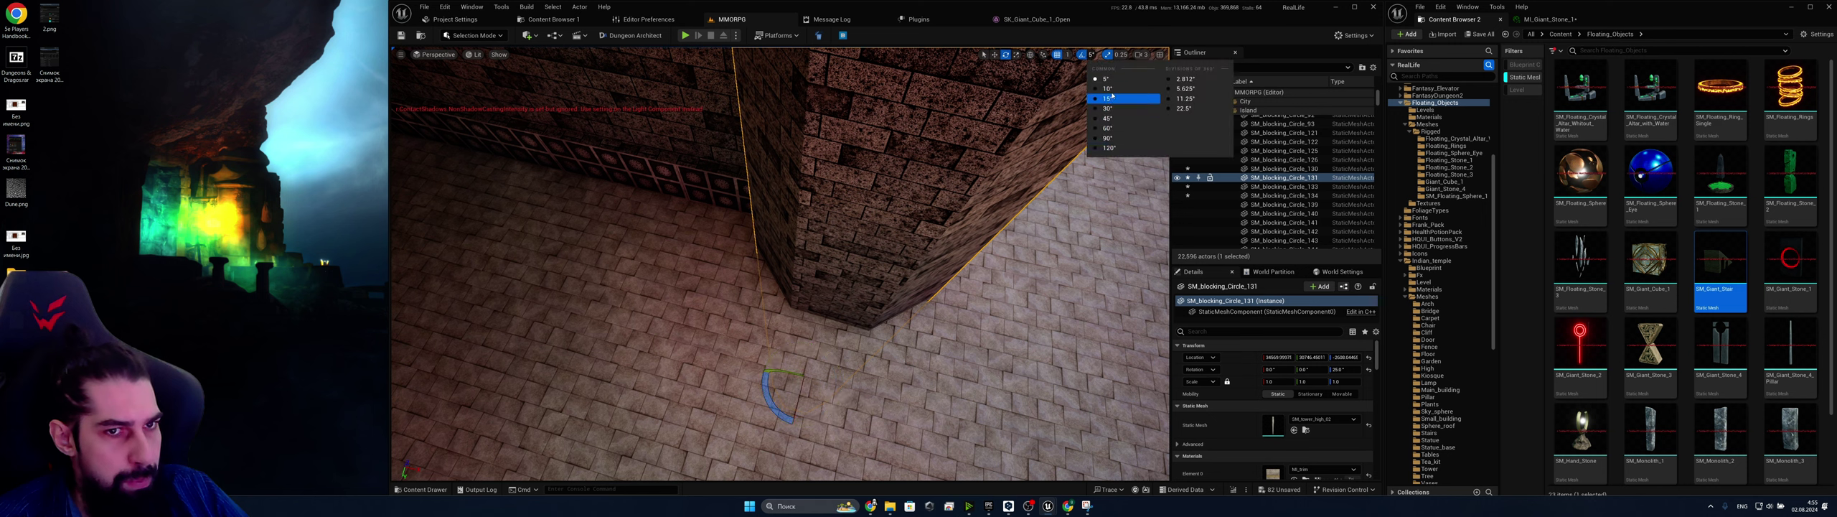
{"action": "left_click", "coordinate": [1111, 55]}
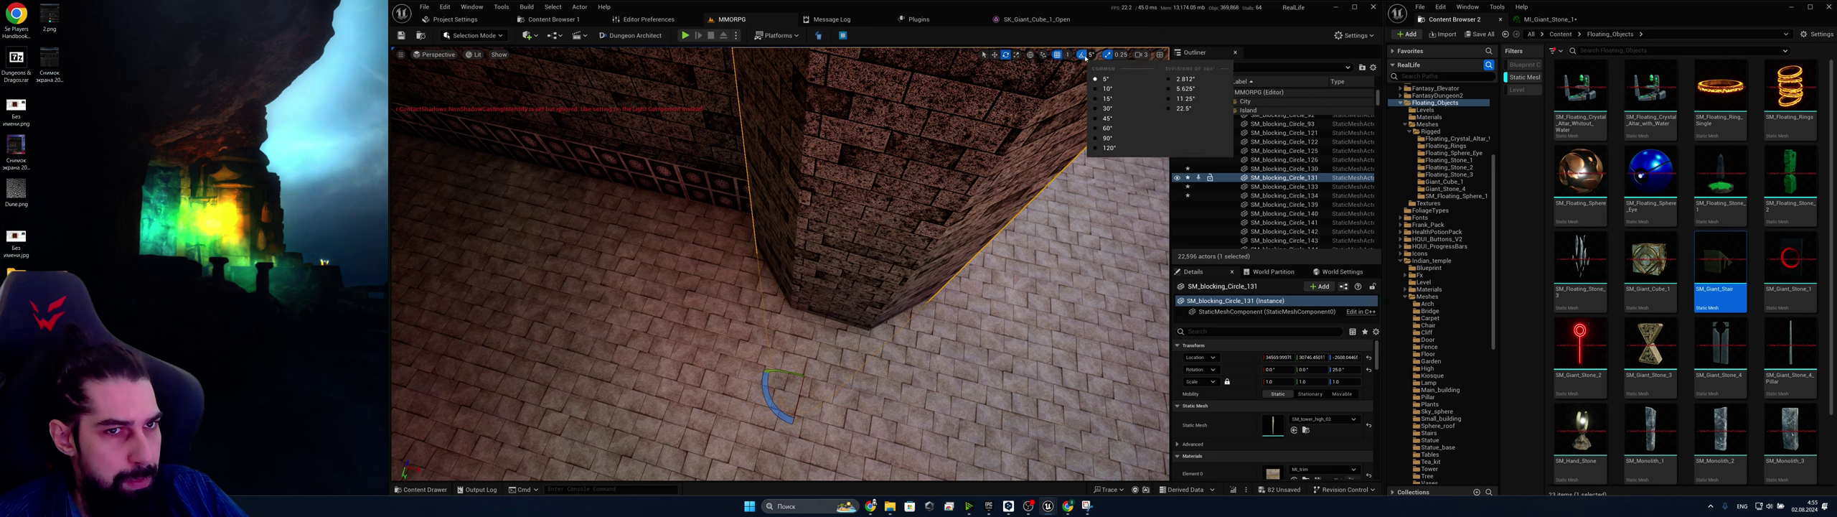
{"action": "left_click", "coordinate": [1082, 55]}
{"action": "left_click_drag", "start_coordinate": [772, 413], "coordinate": [815, 370]}
{"action": "key", "text": "w"}
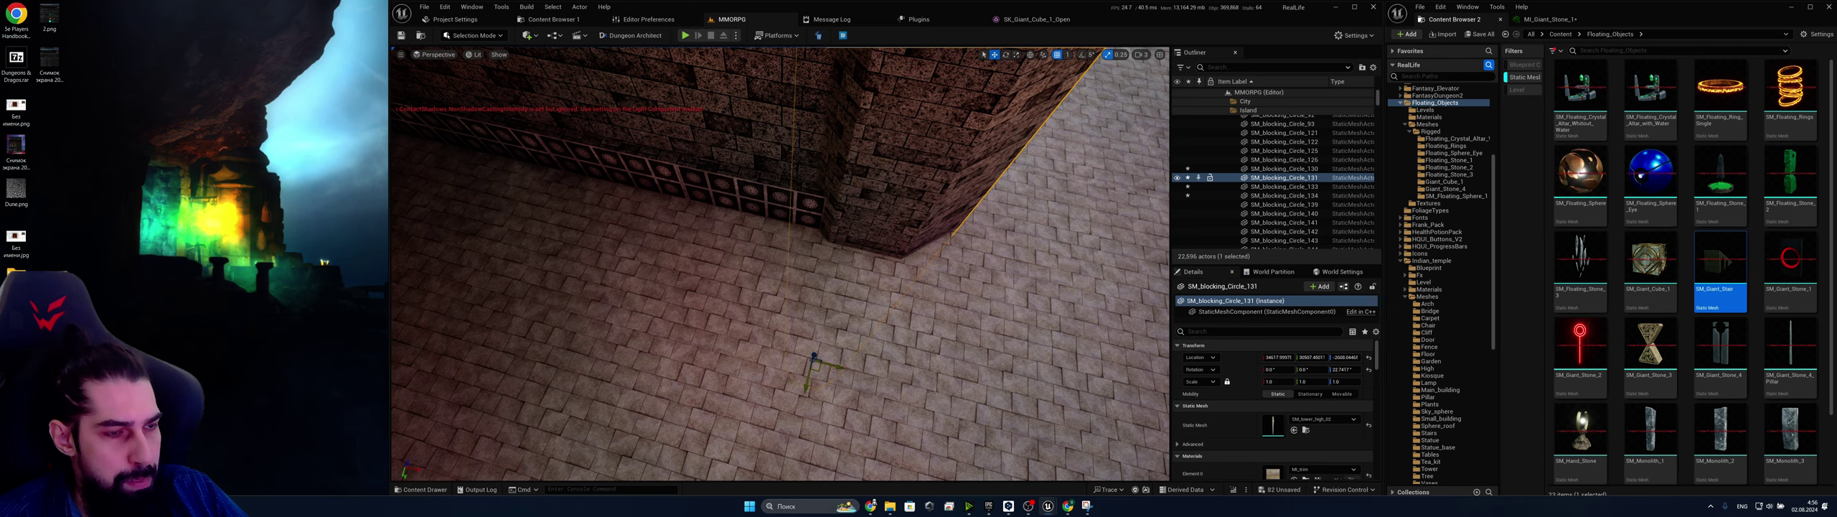
Delete the three tall columns standing in front of the arches on the building's water side
{"action": "right_click_drag", "start_coordinate": [816, 368], "coordinate": [725, 325]}
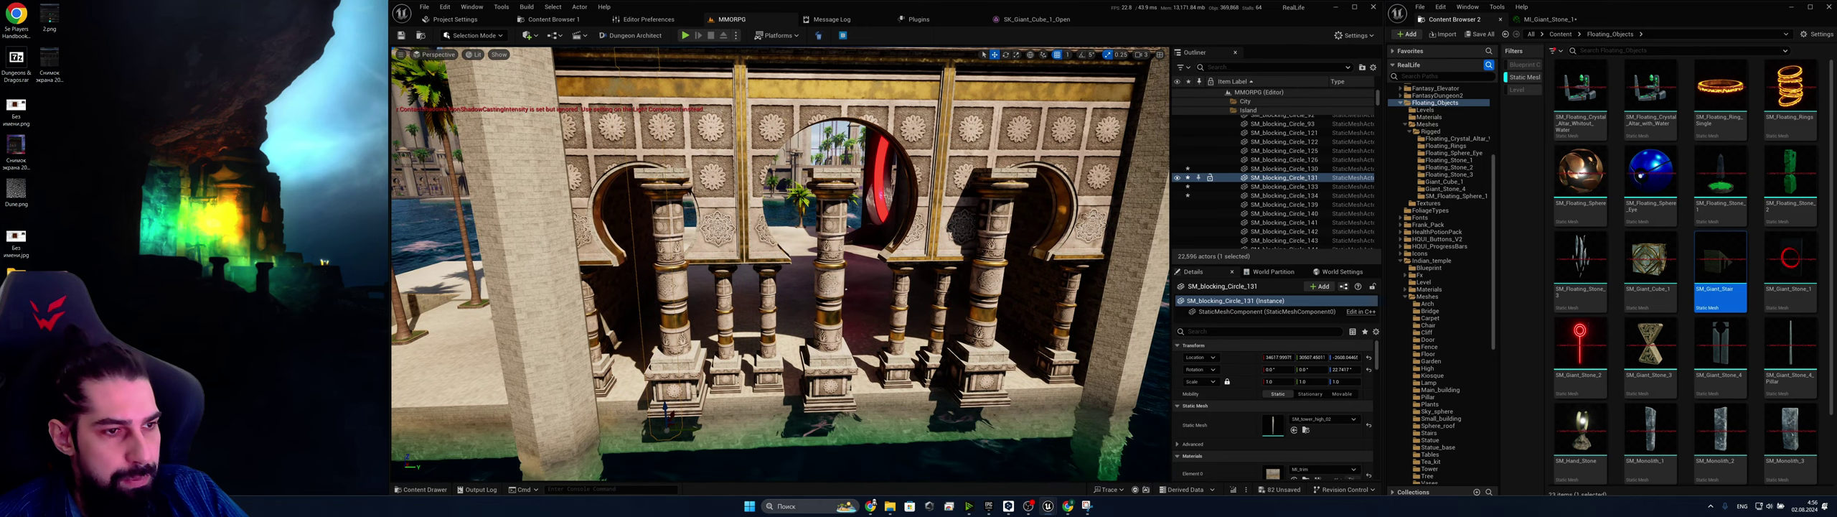
{"action": "left_click", "coordinate": [829, 373]}
{"action": "left_click", "coordinate": [1003, 293], "text": "ctrl"}
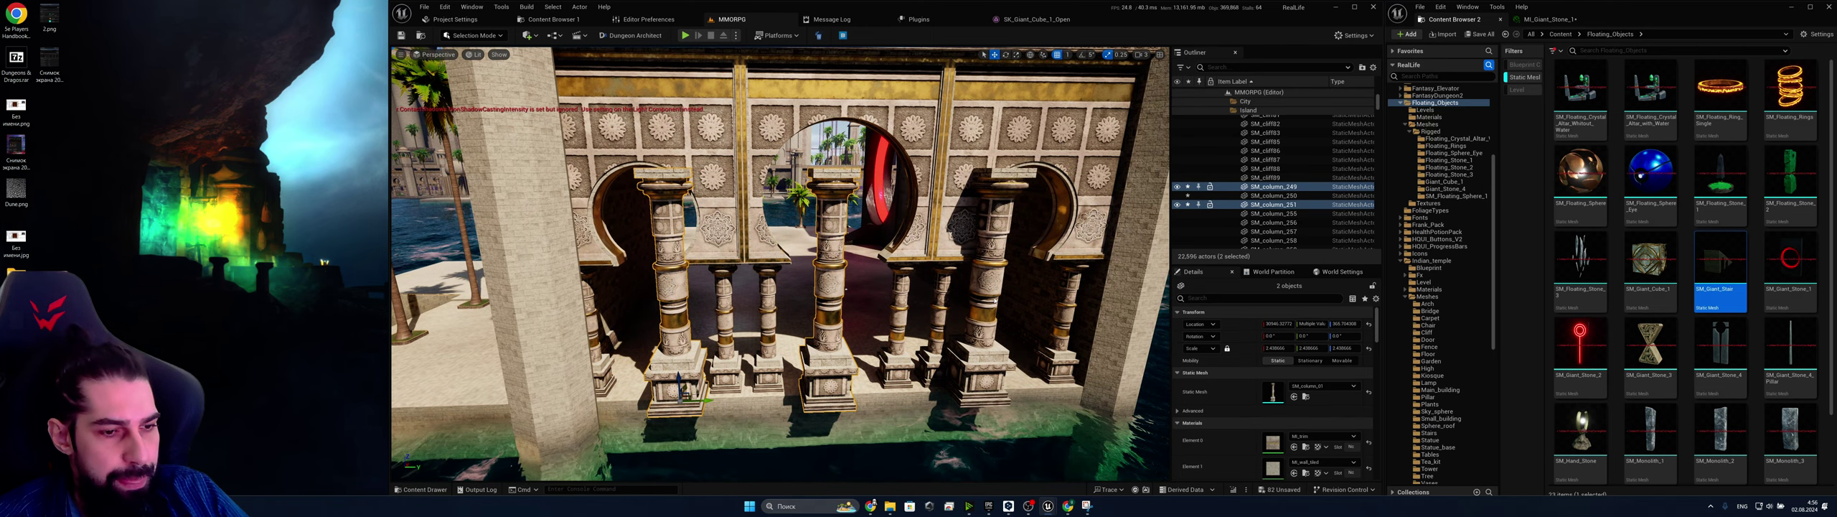
{"action": "left_click", "coordinate": [995, 301], "text": "ctrl"}
{"action": "mouse_move", "coordinate": [995, 300]}
{"action": "right_mouse_down"}
{"action": "mouse_move", "coordinate": [999, 349]}
{"action": "mouse_move", "coordinate": [994, 305]}
{"action": "right_mouse_up"}
{"action": "key", "text": "Delete"}
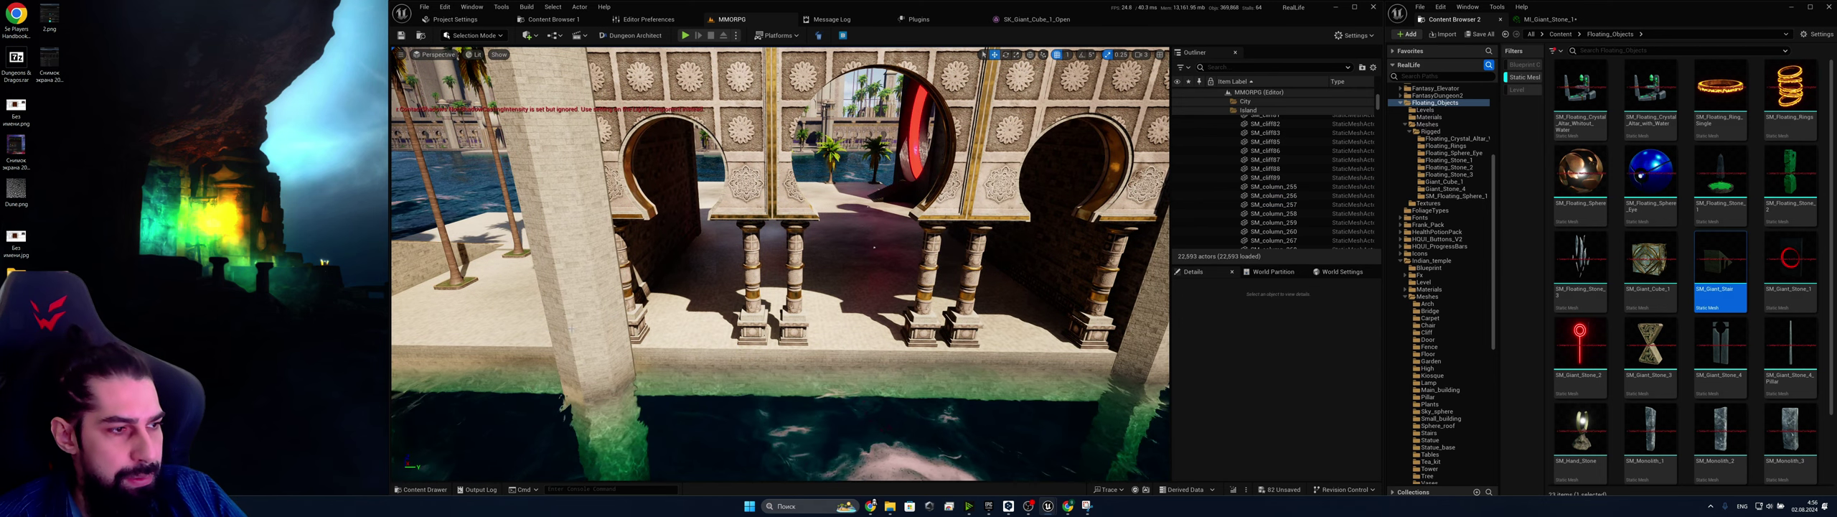
Rotate the tall corner column standing in the water beside the arches about its vertical axis and shift it against the platform edge
{"action": "left_click", "coordinate": [650, 324]}
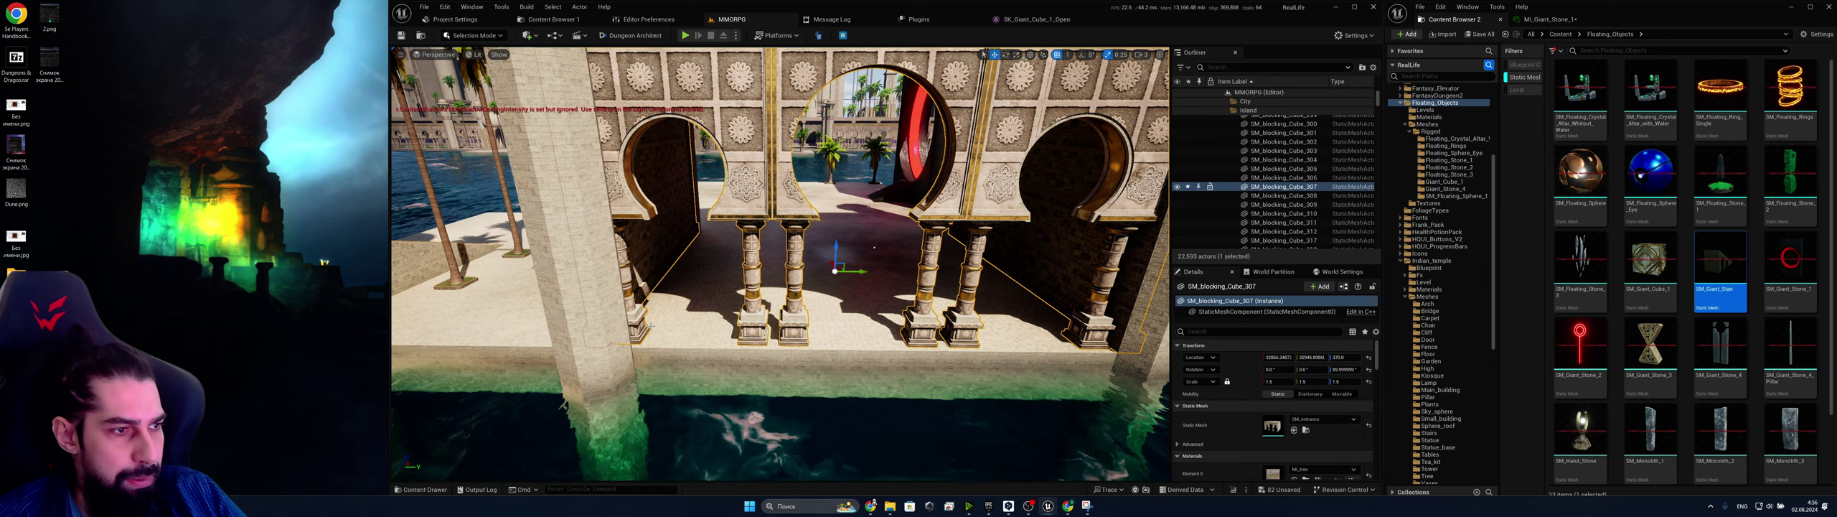
{"action": "left_click", "coordinate": [605, 346]}
{"action": "right_click_drag", "start_coordinate": [606, 346], "coordinate": [597, 398]}
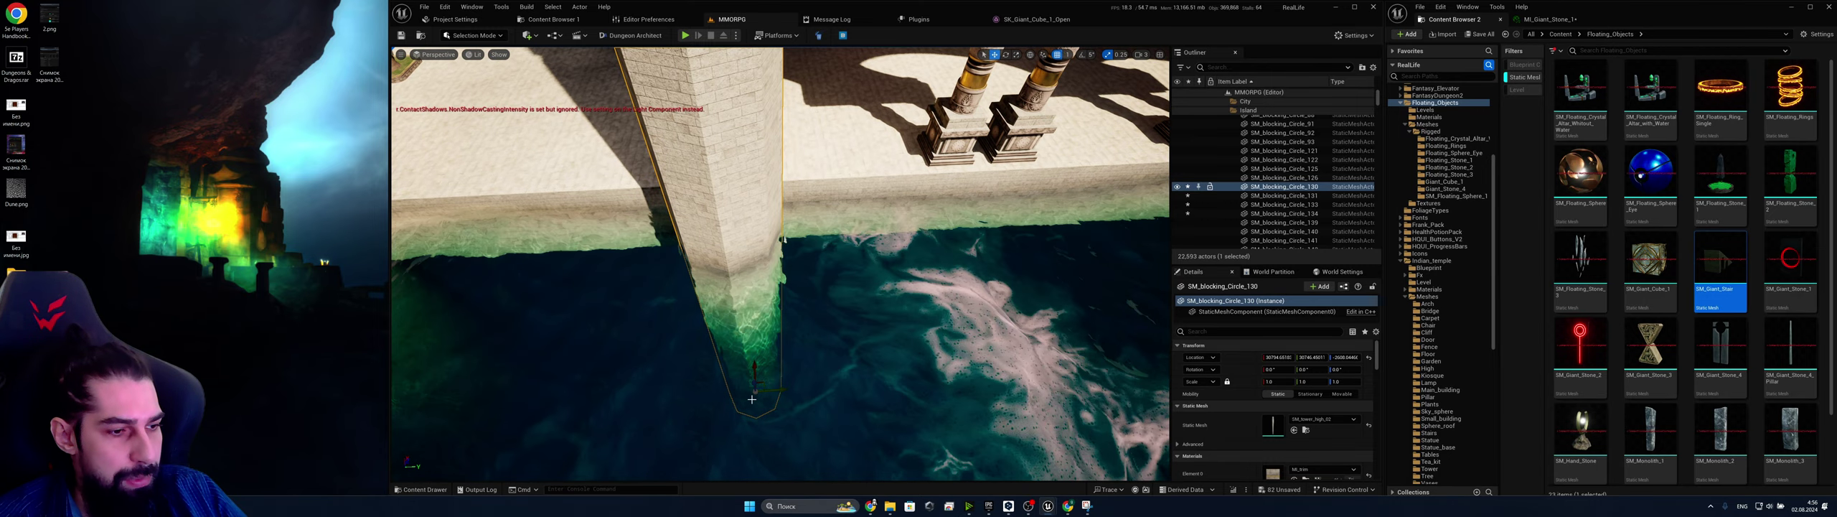
{"action": "key", "text": "e"}
{"action": "left_click_drag", "start_coordinate": [790, 407], "coordinate": [825, 384]}
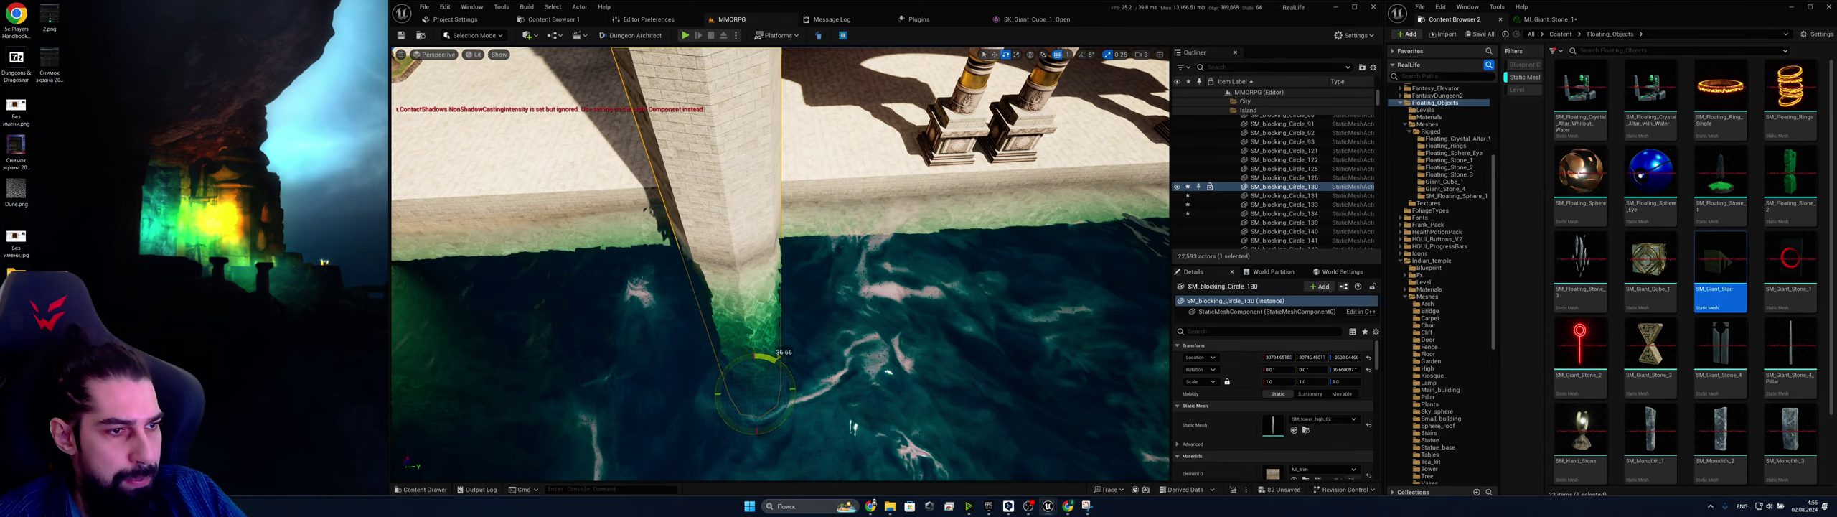
{"action": "key", "text": "w"}
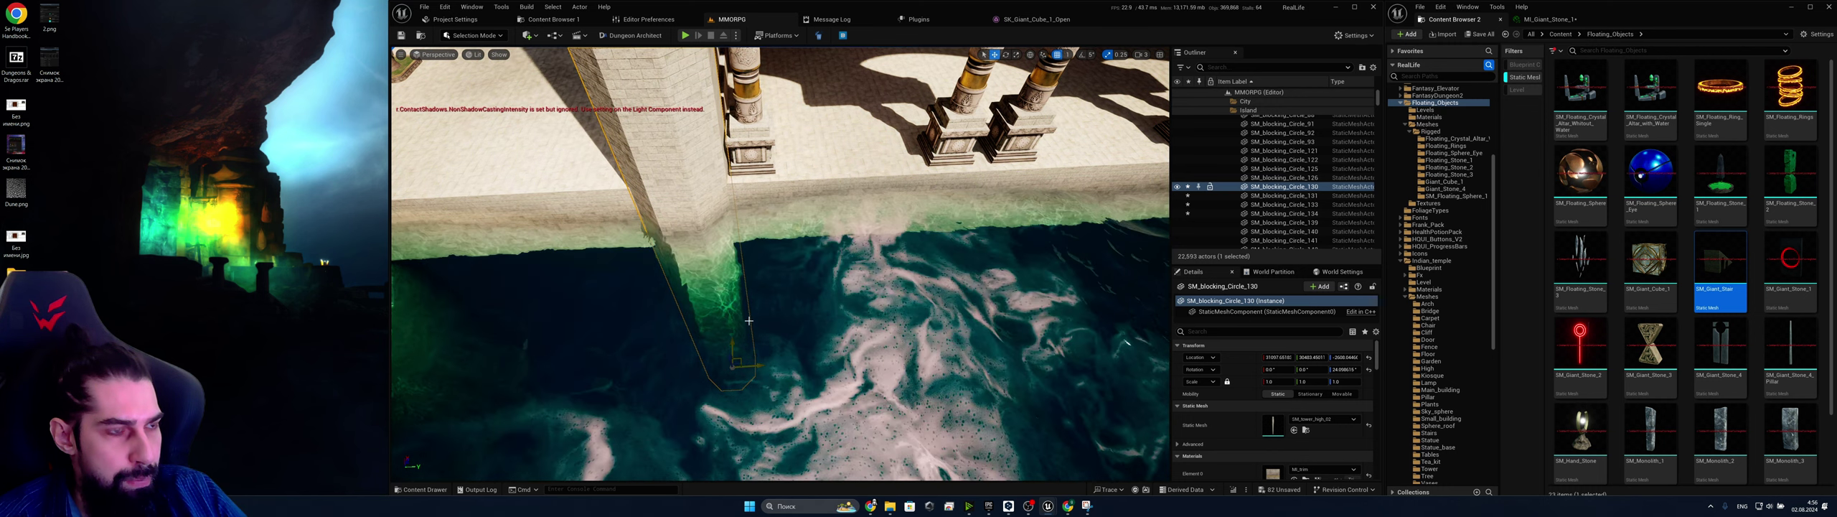
{"action": "mouse_move", "coordinate": [749, 321]}
{"action": "right_mouse_down"}
{"action": "mouse_move", "coordinate": [718, 266]}
{"action": "mouse_move", "coordinate": [660, 273]}
{"action": "mouse_move", "coordinate": [646, 302]}
{"action": "mouse_move", "coordinate": [740, 291]}
{"action": "mouse_move", "coordinate": [740, 319]}
{"action": "right_mouse_up"}
Select the roof dome and check its placement over the building from inside and outside
{"action": "left_click", "coordinate": [809, 334]}
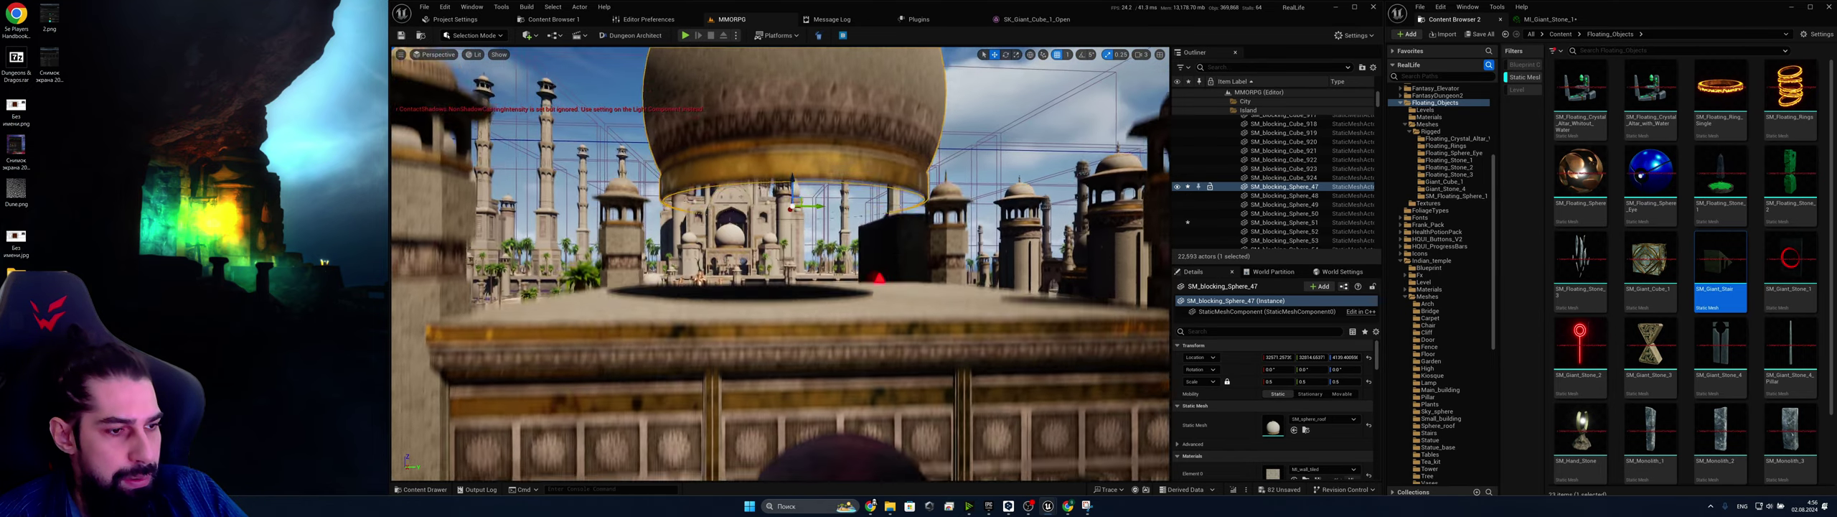
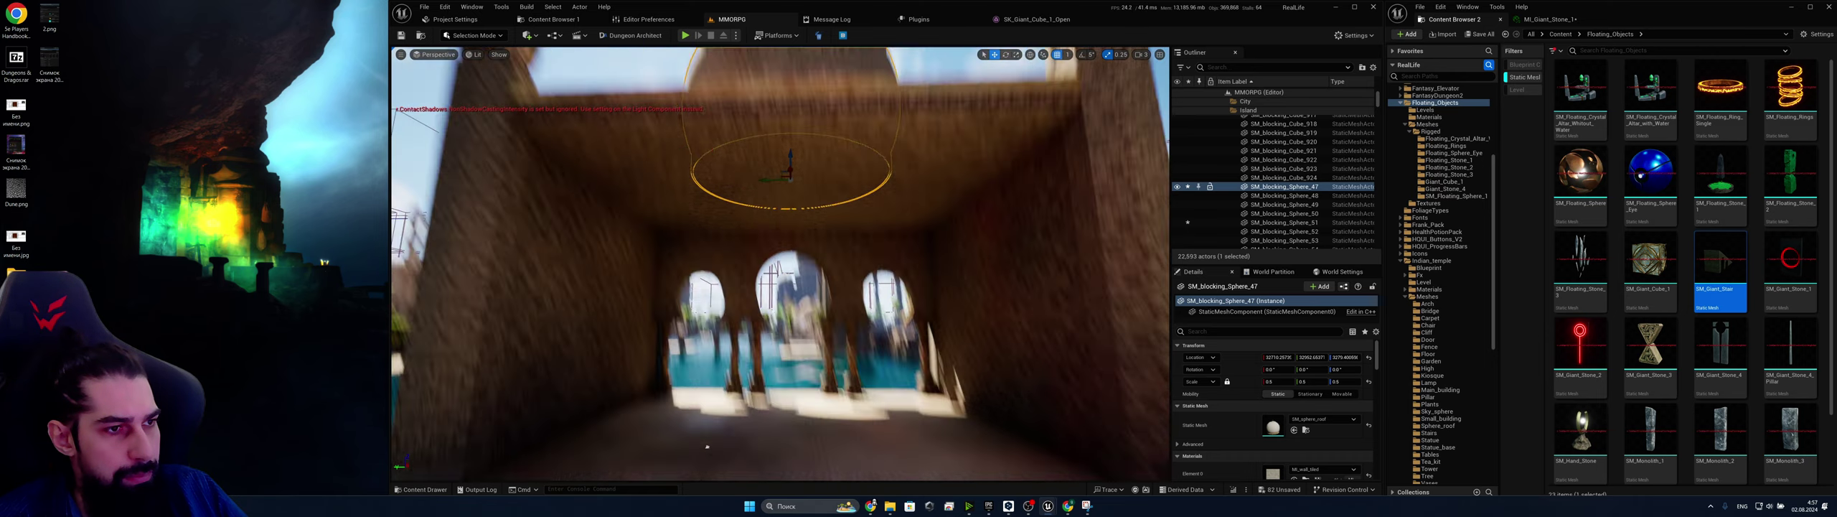
{"action": "right_click_drag", "start_coordinate": [824, 287], "coordinate": [820, 247]}
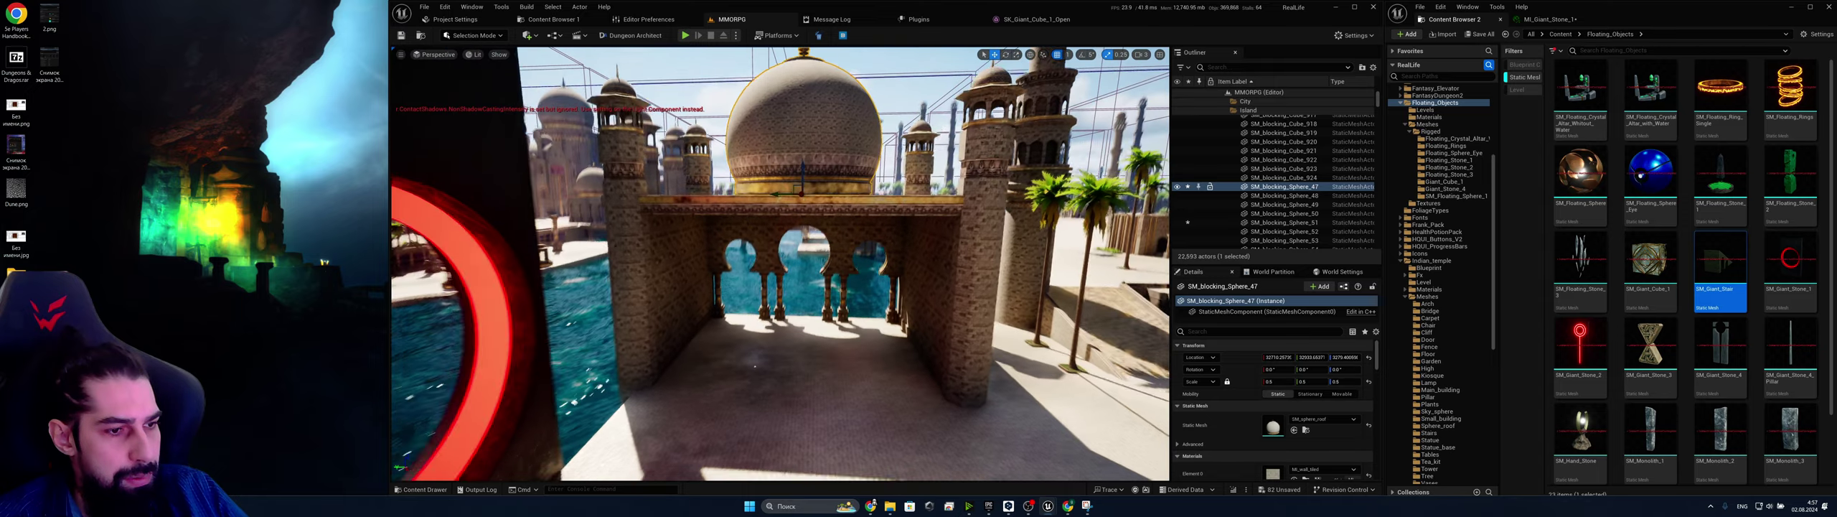
{"action": "key", "text": "Escape"}
Hide the grunge decal on the domed building's floor to judge the paving without it, and delete the decal
{"action": "right_click_drag", "start_coordinate": [804, 251], "coordinate": [801, 330]}
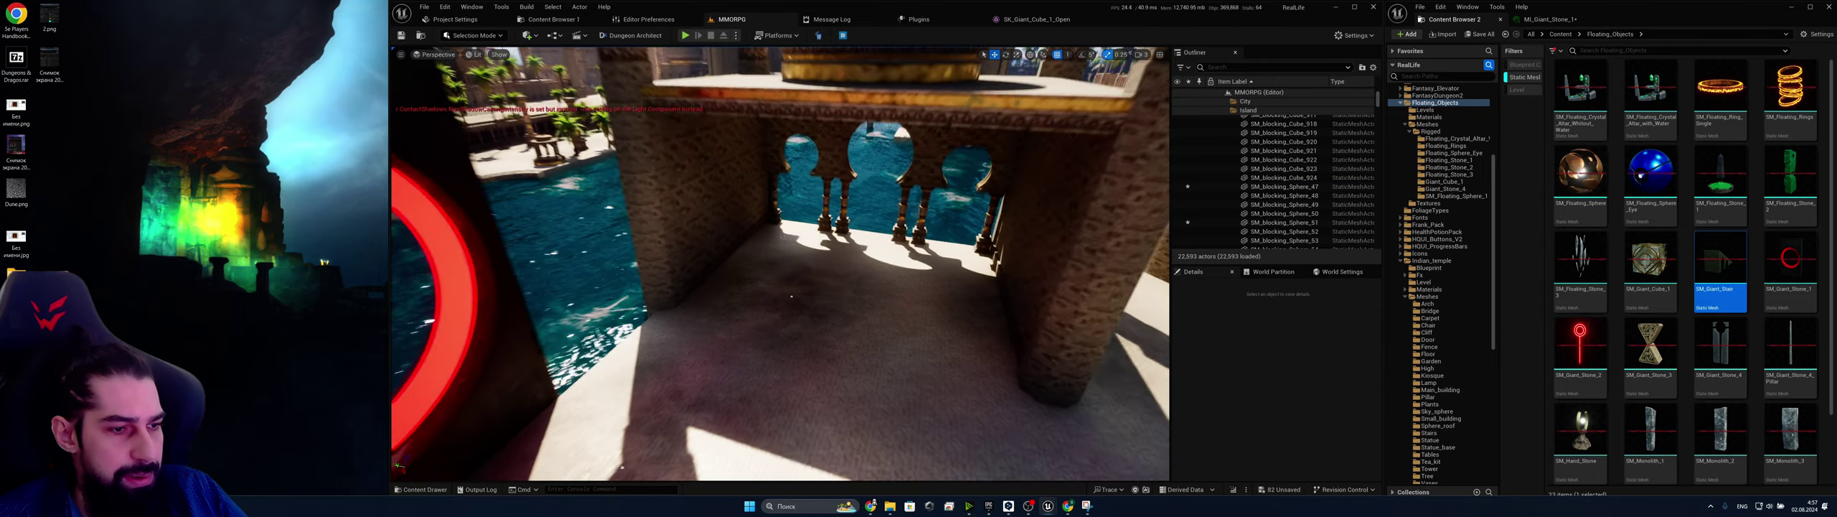
{"action": "left_click", "coordinate": [804, 325]}
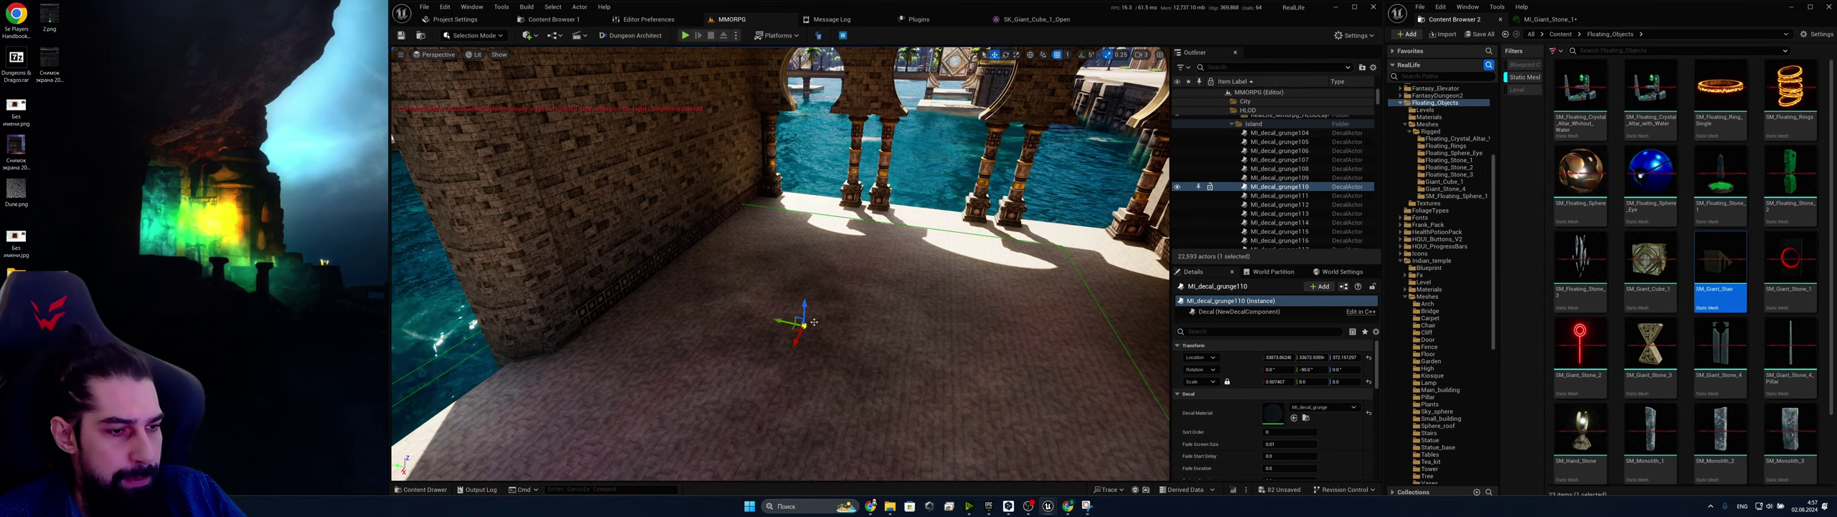
{"action": "left_click", "coordinate": [1177, 188]}
{"action": "right_click_drag", "start_coordinate": [991, 236], "coordinate": [908, 244]}
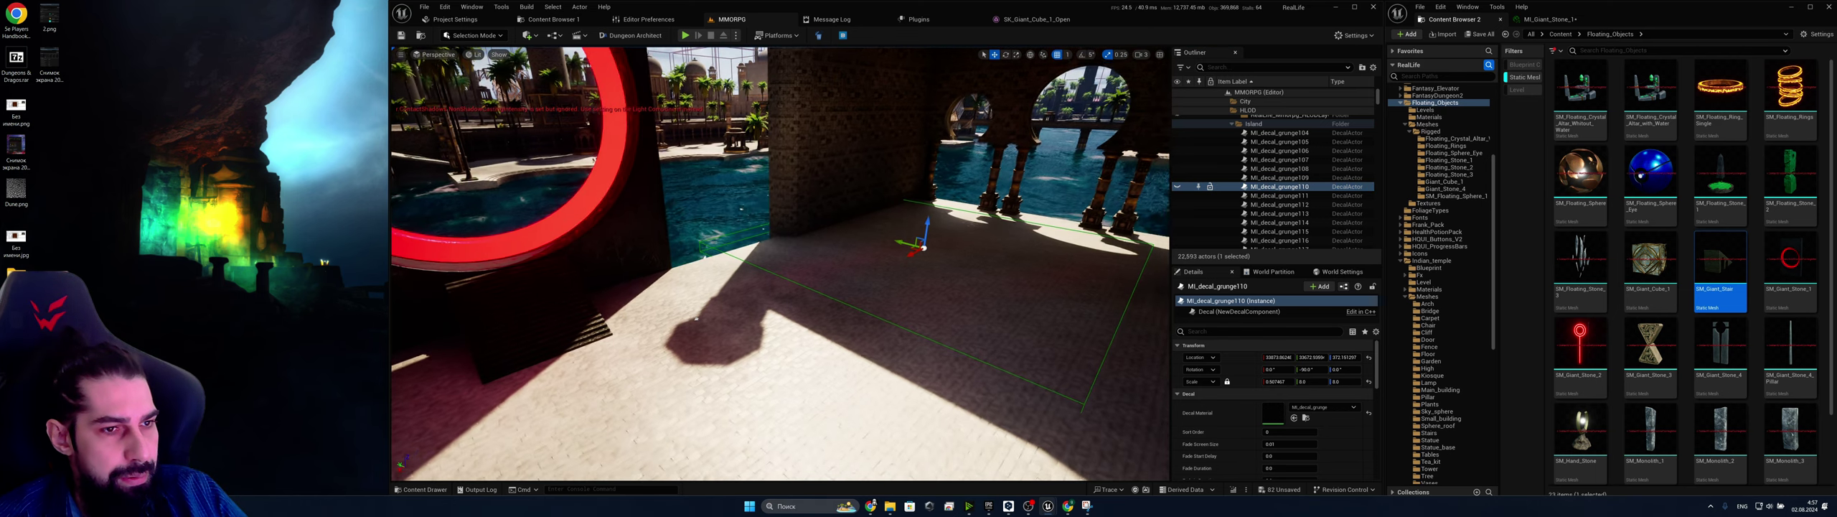
{"action": "key", "text": "Delete"}
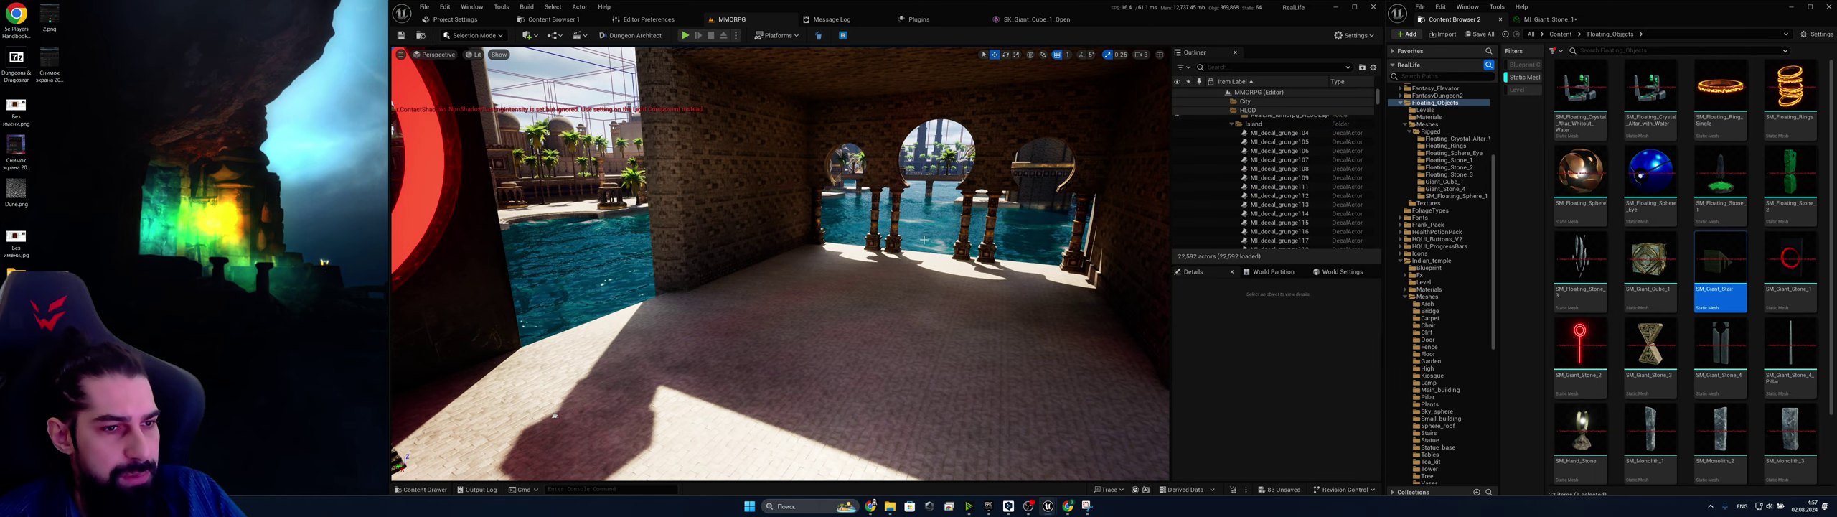
Delete the grunge decal darkening the sunlit paving outside the domed building
{"action": "right_click_drag", "start_coordinate": [1038, 253], "coordinate": [946, 293]}
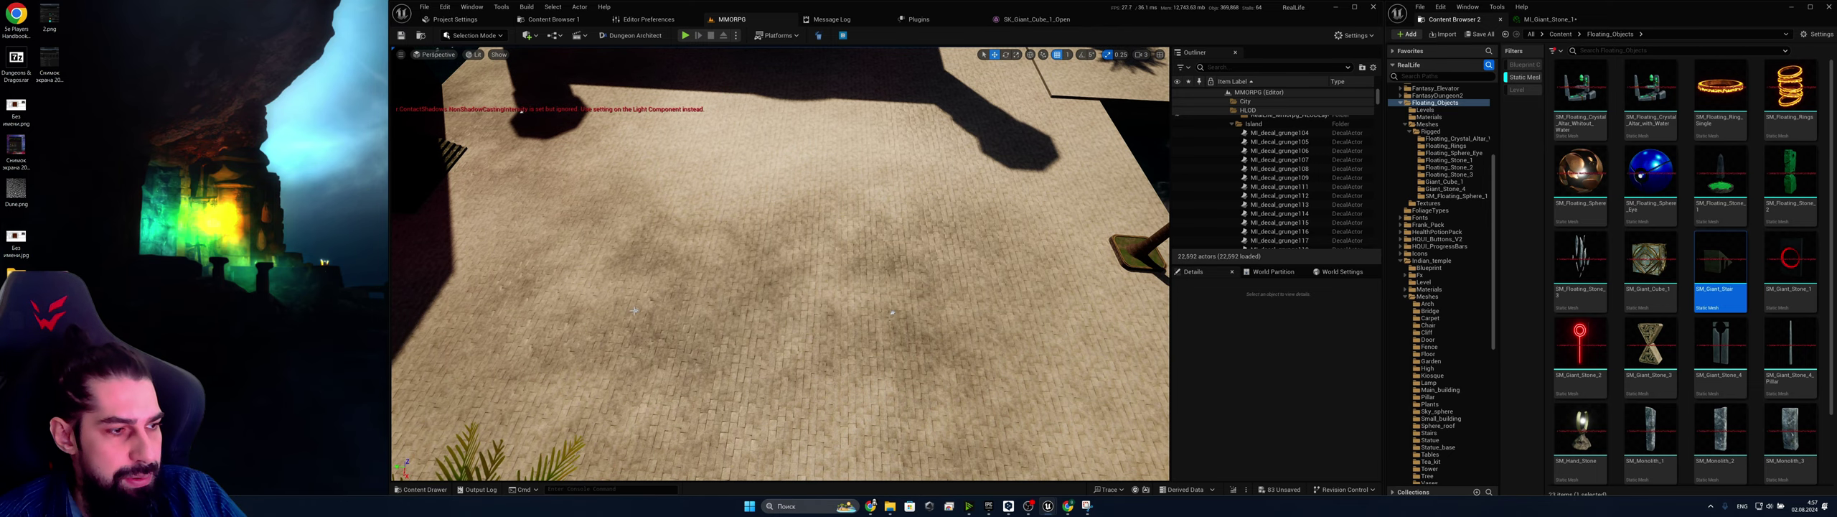
{"action": "left_click", "coordinate": [636, 310]}
{"action": "left_click", "coordinate": [893, 312]}
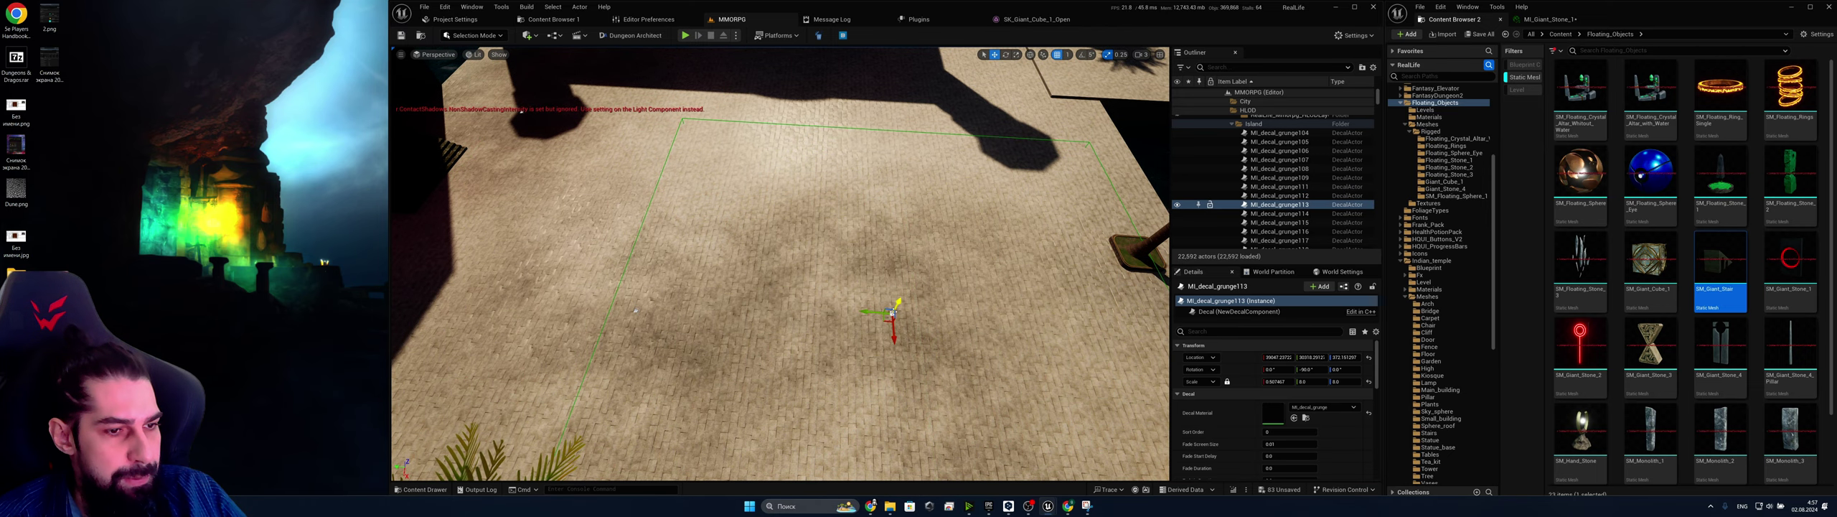
{"action": "key", "text": "Delete"}
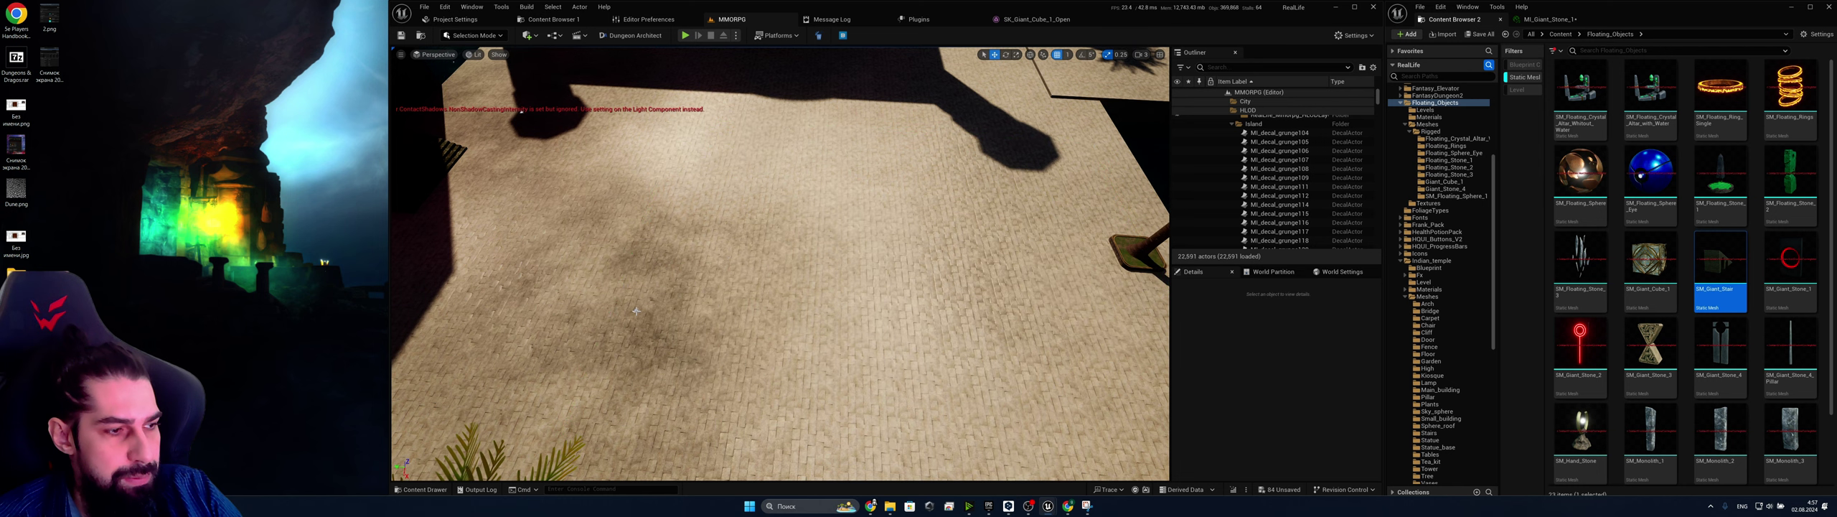
Select the neighbouring grunge decal on the paving by the ring stone and inspect the area it covers
{"action": "left_click", "coordinate": [636, 310]}
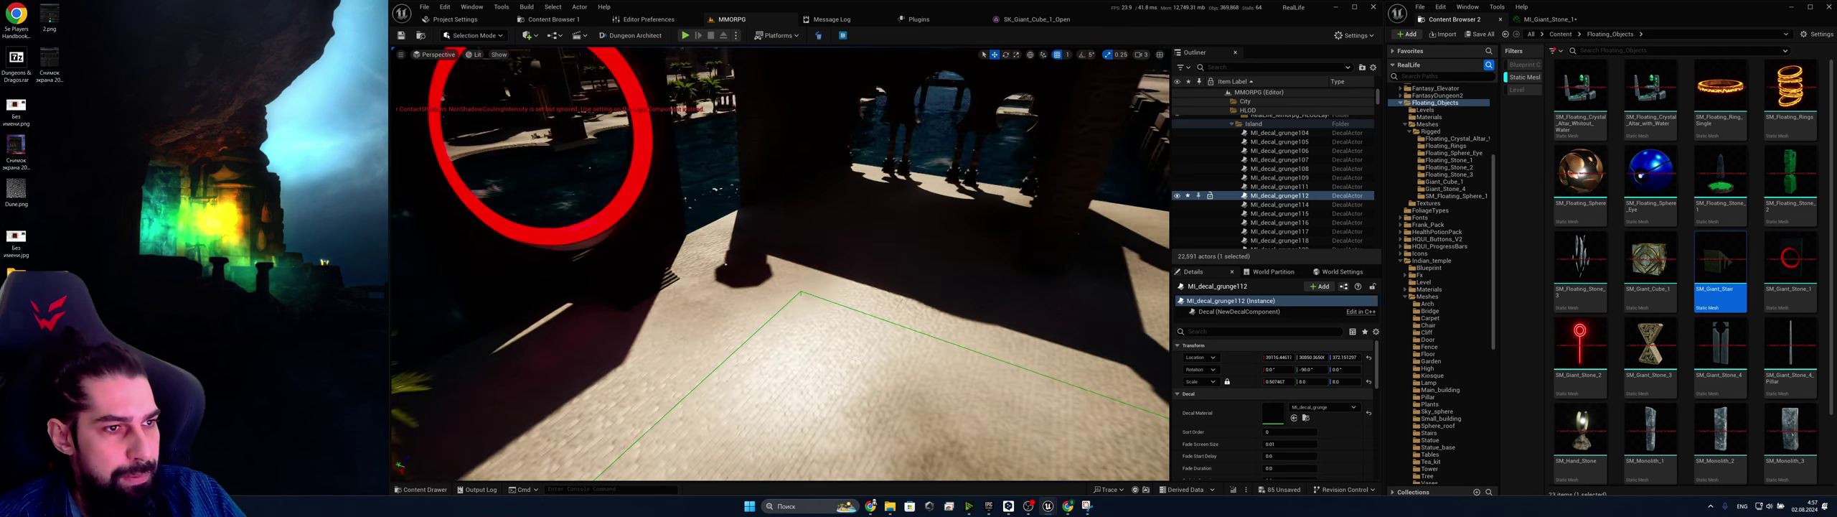
{"action": "right_click_drag", "start_coordinate": [727, 264], "coordinate": [725, 205]}
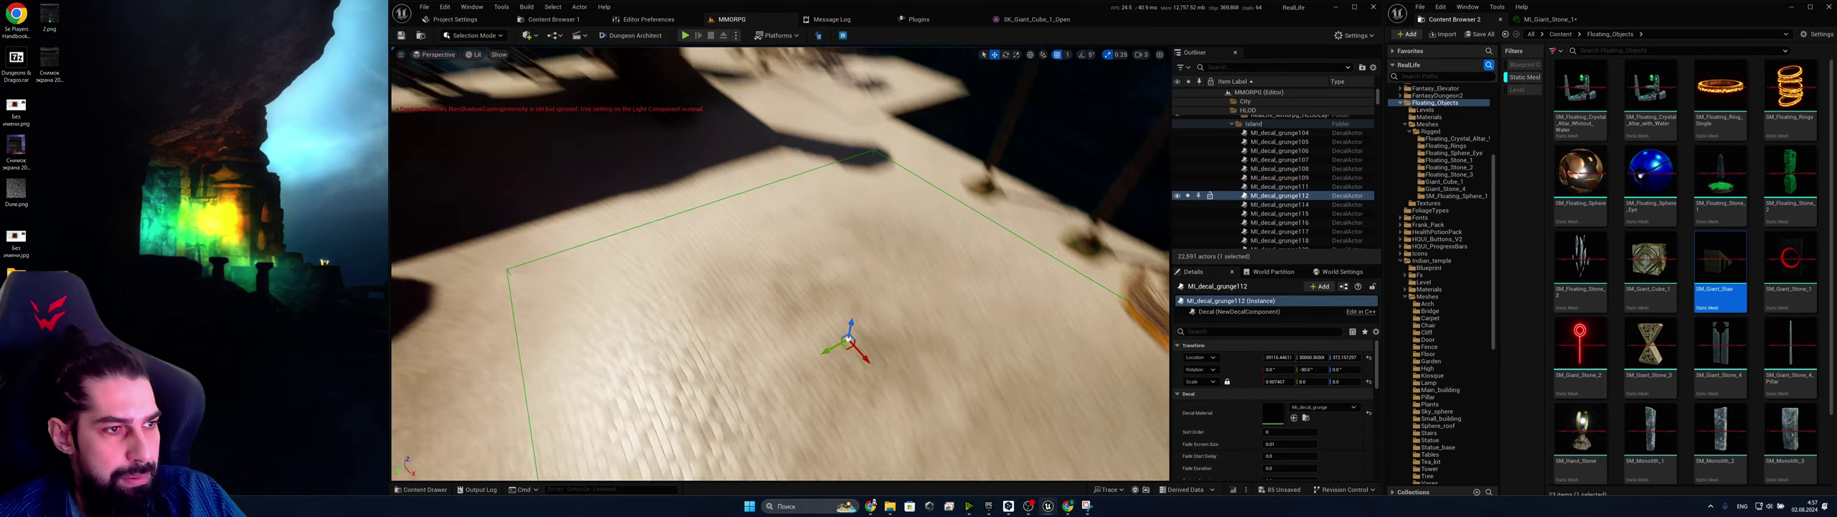
{"action": "right_click_drag", "start_coordinate": [816, 241], "coordinate": [703, 268]}
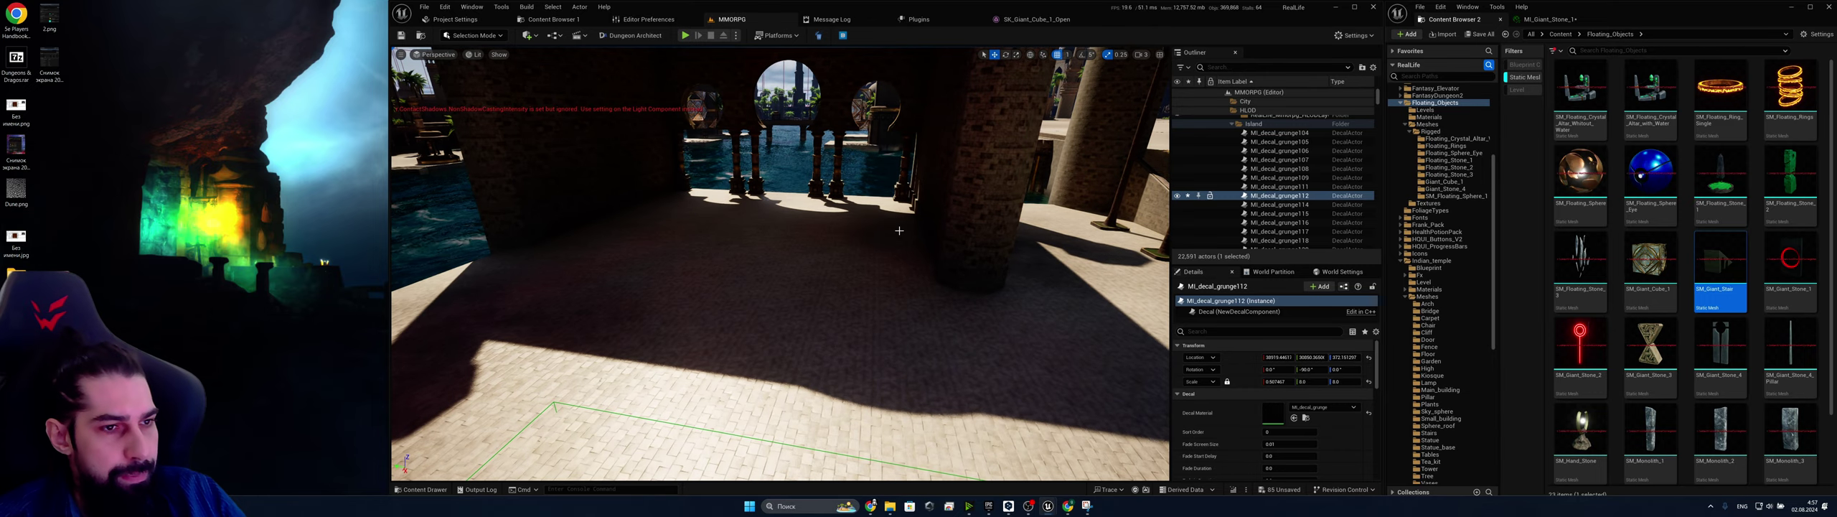
{"action": "key", "text": "Escape"}
Inspect the reworked island from ground level and above, covering the domed building, small pavilion, palms, ring stone and surrounding shoreline
{"action": "right_click_drag", "start_coordinate": [900, 230], "coordinate": [775, 208]}
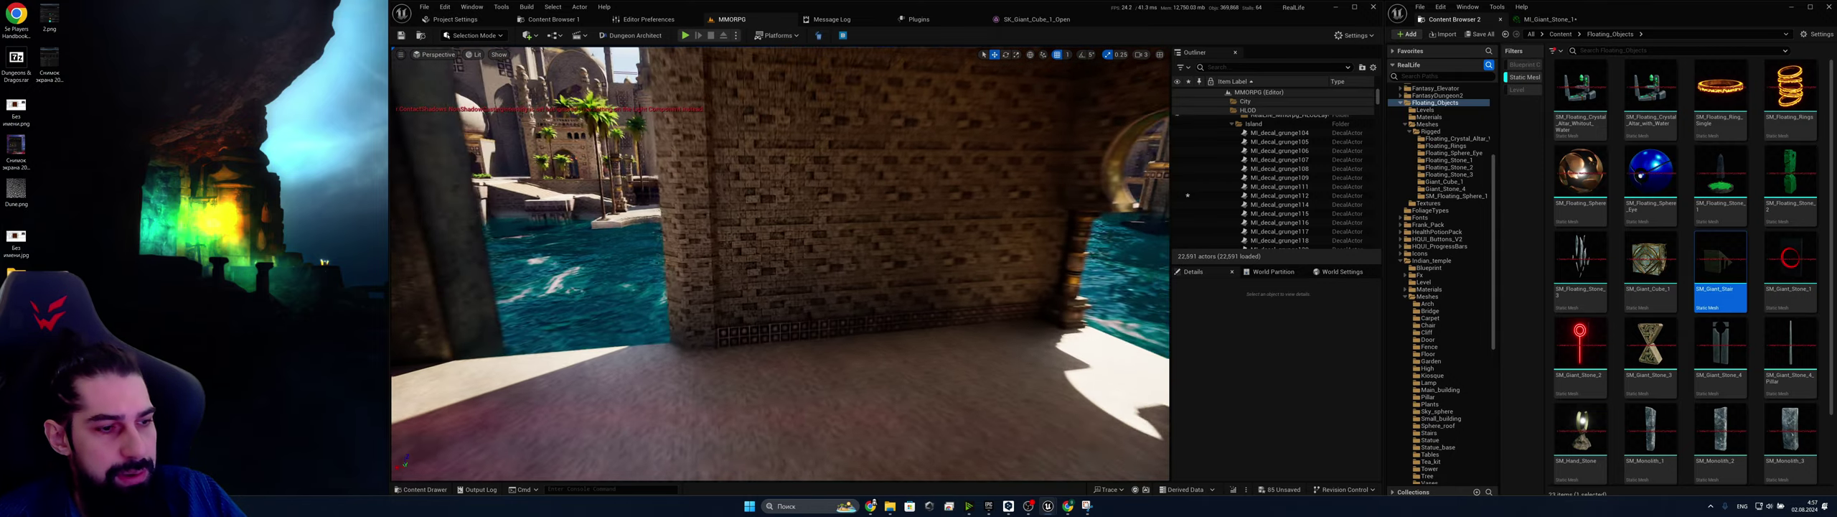
{"action": "right_click_drag", "start_coordinate": [781, 264], "coordinate": [754, 212]}
{"action": "right_click_drag", "start_coordinate": [860, 400], "coordinate": [860, 400]}
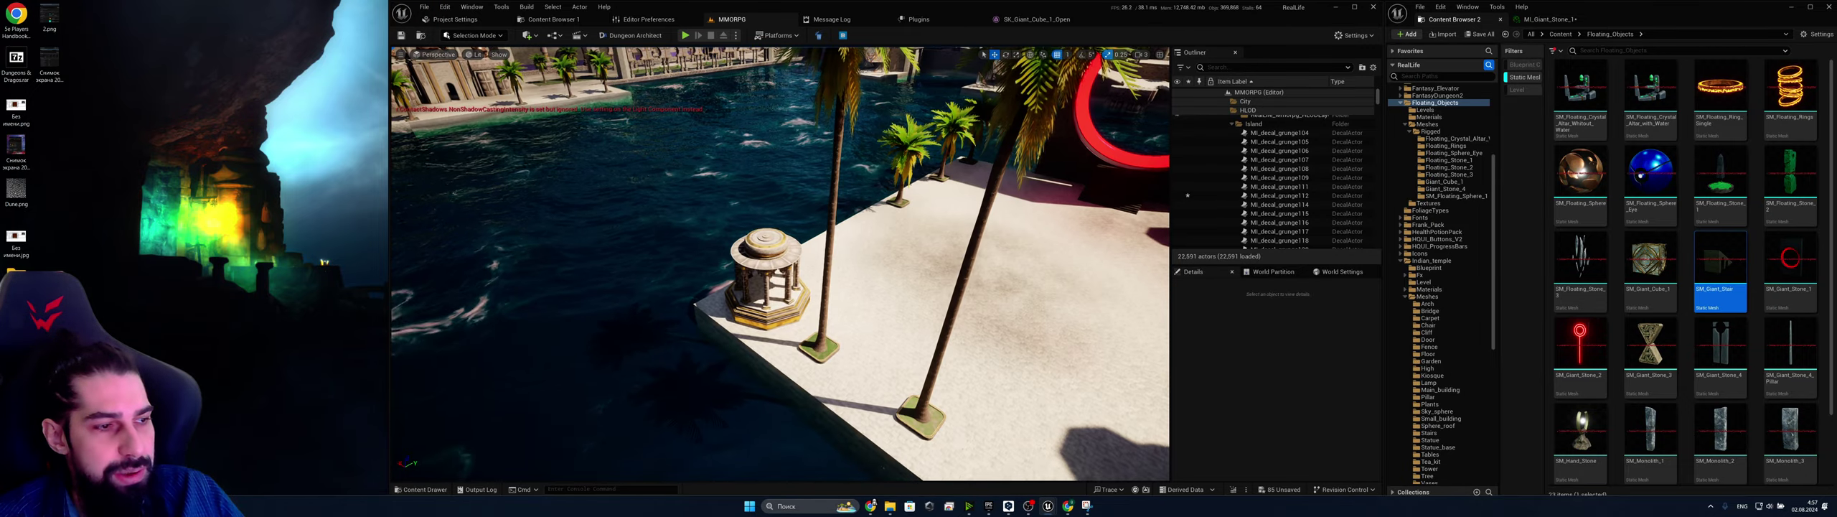
{"action": "right_click_drag", "start_coordinate": [781, 264], "coordinate": [725, 219]}
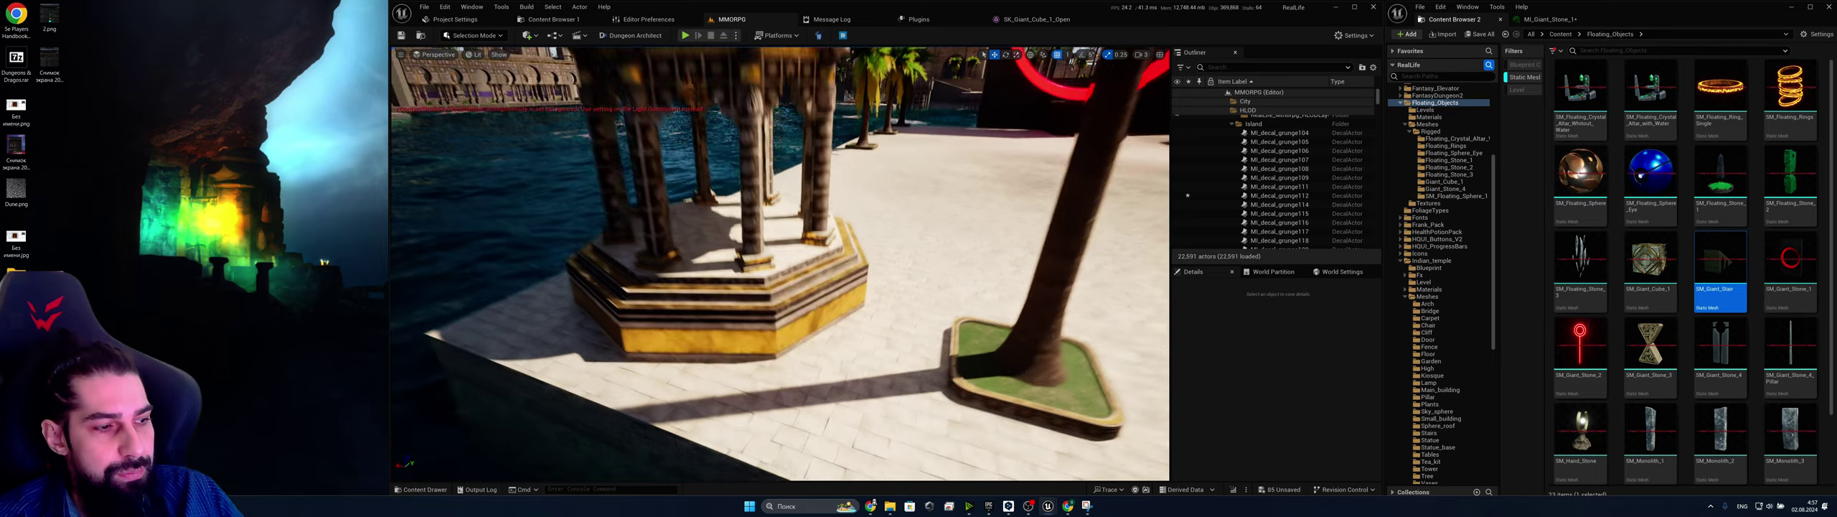
{"action": "right_click_drag", "start_coordinate": [1150, 280], "coordinate": [1150, 281]}
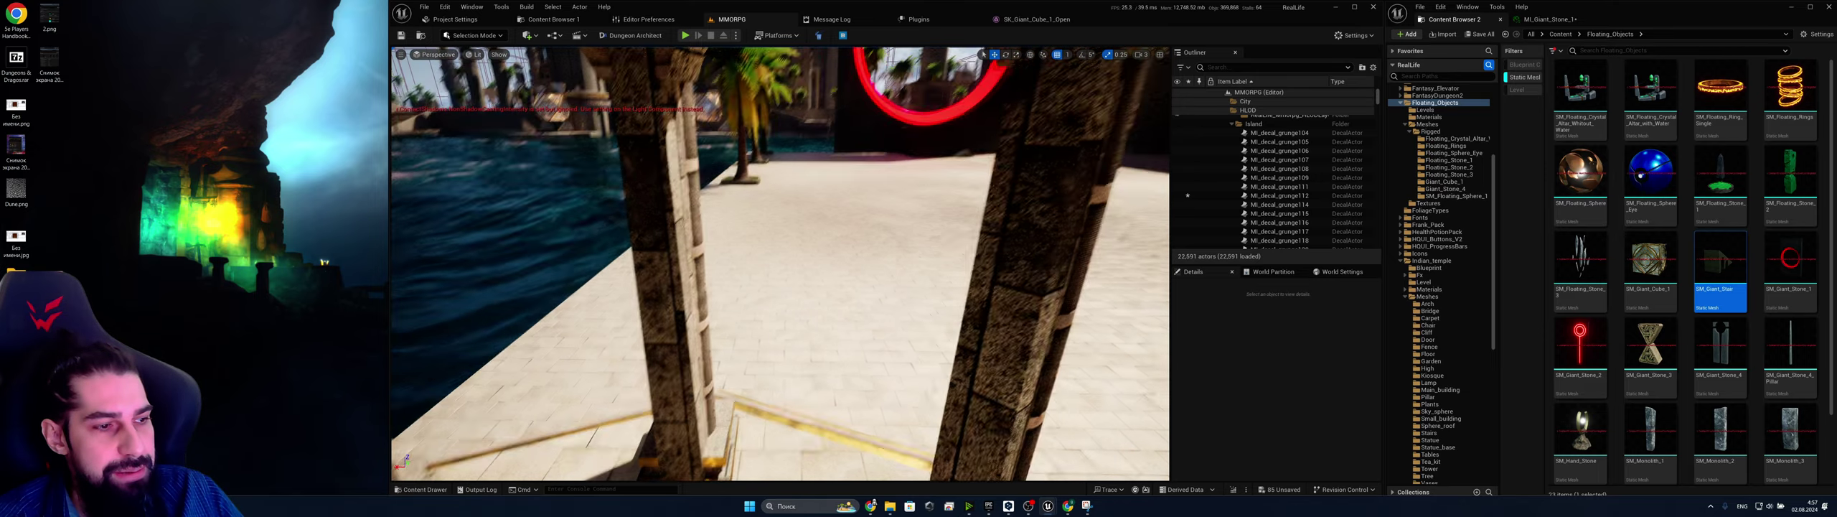
{"action": "right_click_drag", "start_coordinate": [737, 285], "coordinate": [738, 285]}
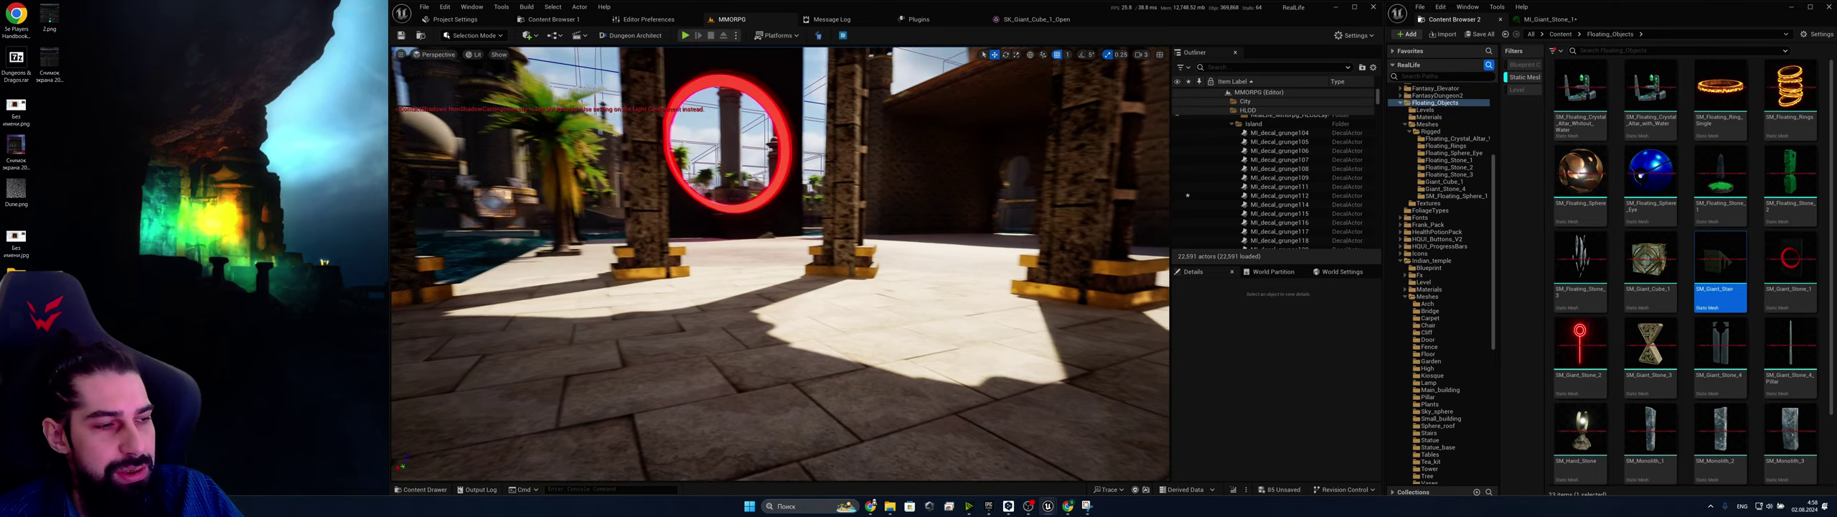
{"action": "right_click_drag", "start_coordinate": [910, 113], "coordinate": [910, 113]}
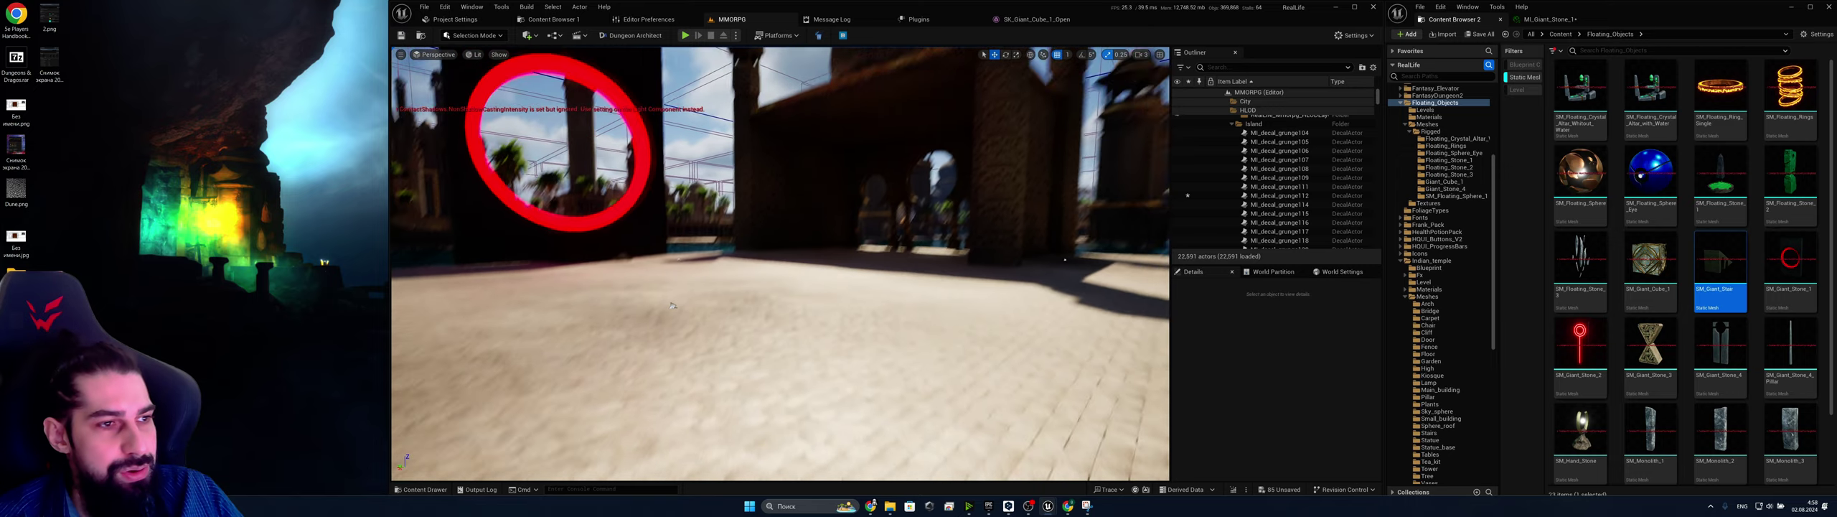
{"action": "right_click_drag", "start_coordinate": [781, 264], "coordinate": [780, 264]}
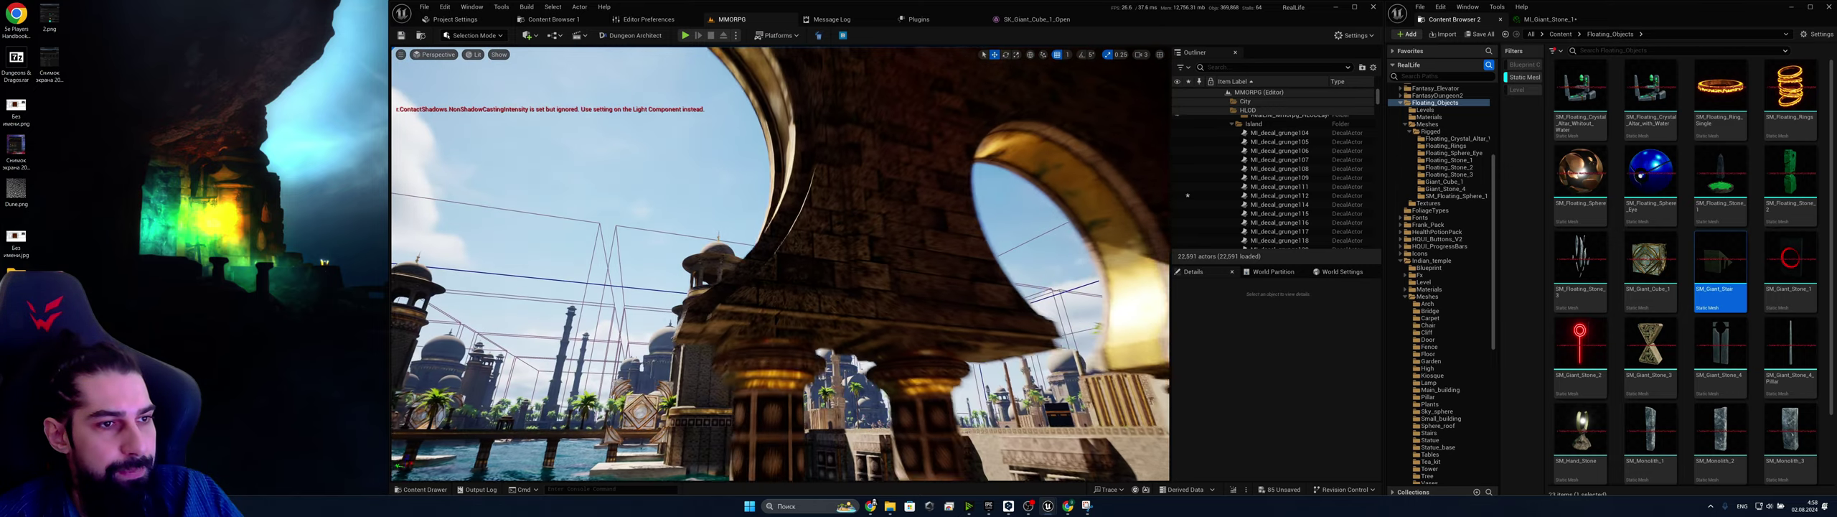
{"action": "right_click_drag", "start_coordinate": [780, 264], "coordinate": [780, 264]}
{"action": "right_click_drag", "start_coordinate": [1061, 375], "coordinate": [1121, 352]}
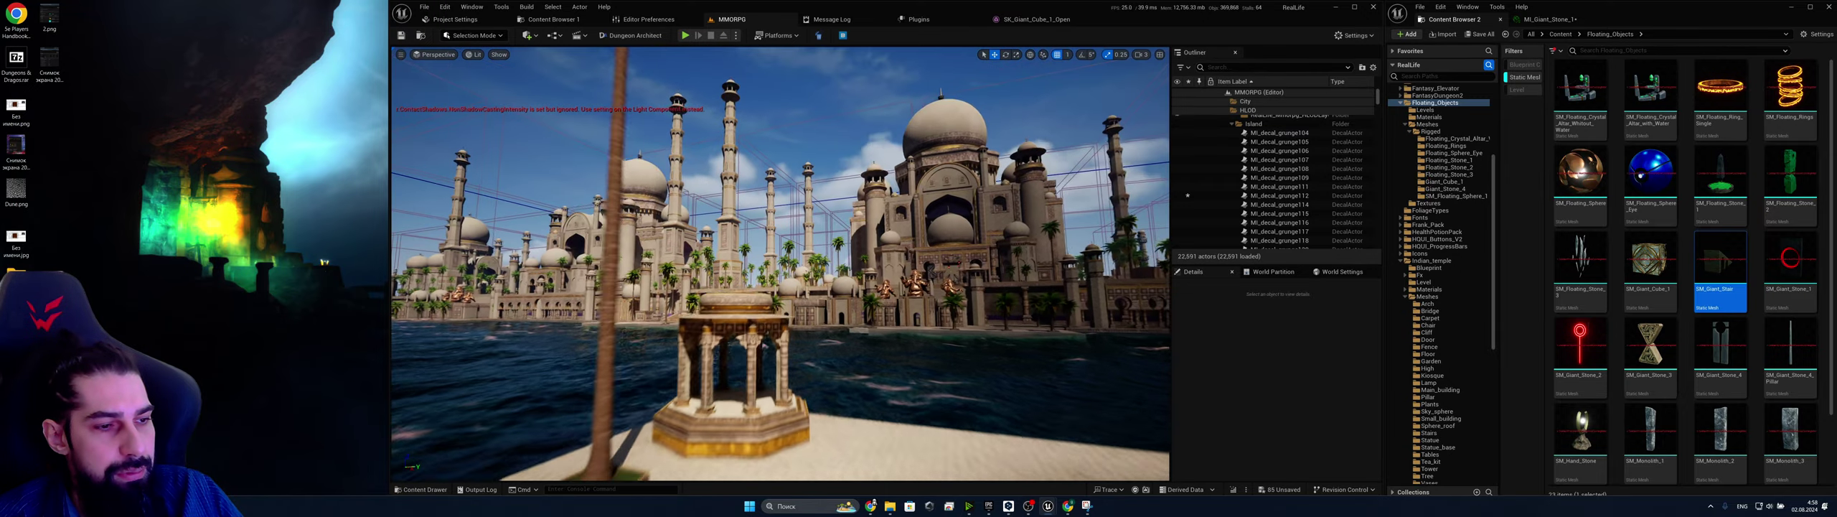
{"action": "right_click_drag", "start_coordinate": [780, 263], "coordinate": [781, 264]}
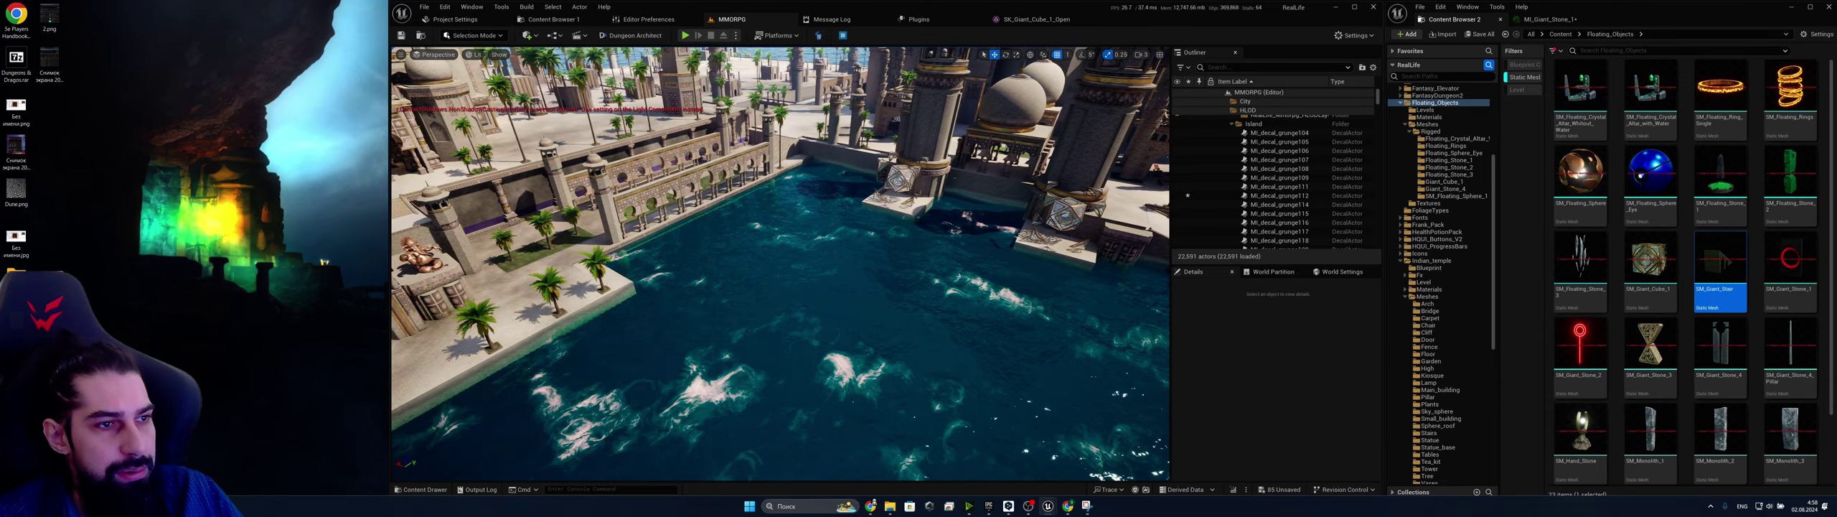
{"action": "right_click_drag", "start_coordinate": [781, 264], "coordinate": [781, 264]}
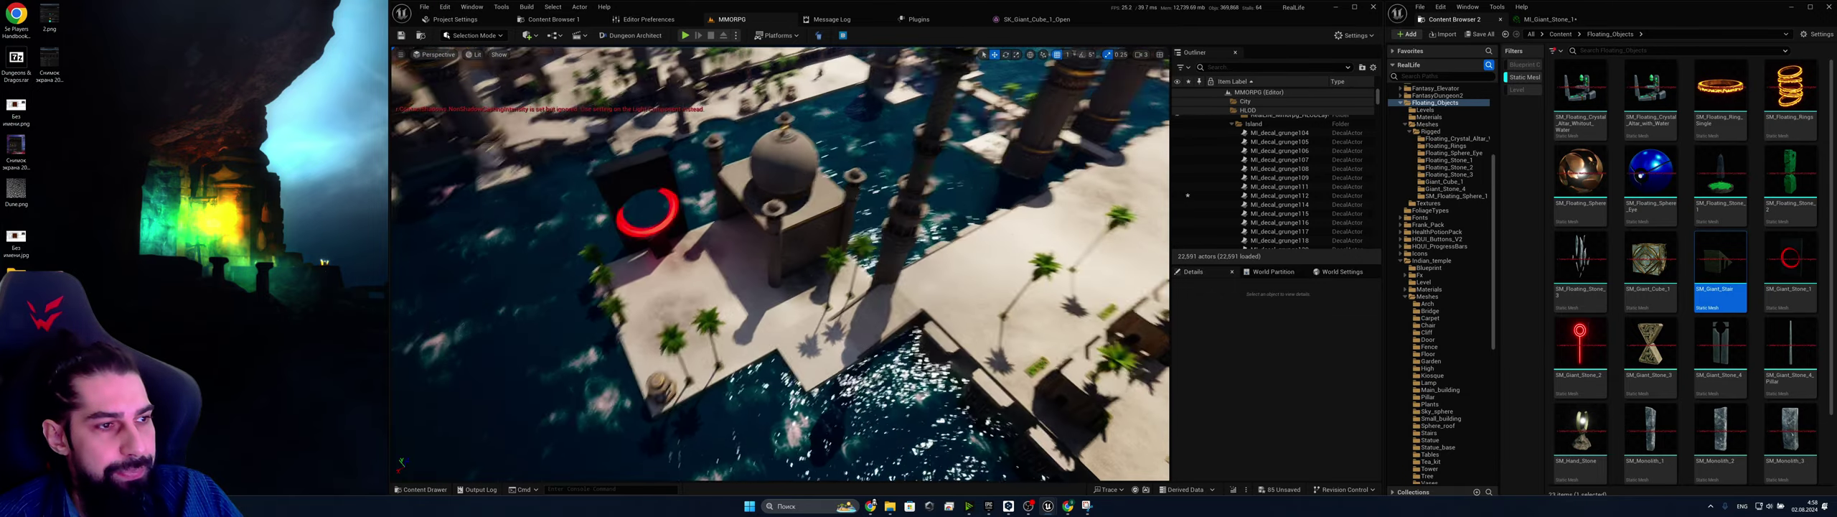
{"action": "right_click_drag", "start_coordinate": [781, 264], "coordinate": [825, 215]}
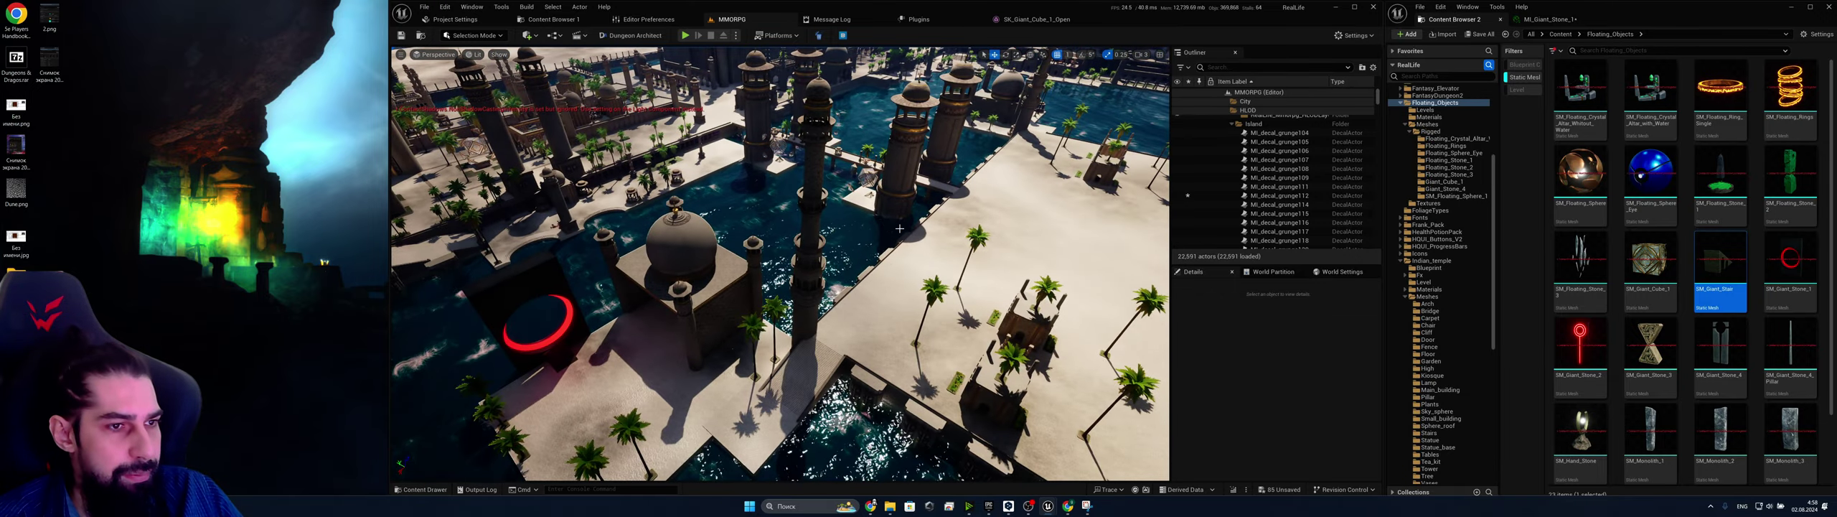
Select individual bridge segments along the sandy island's edge and survey the city layout out to the sea bridge with the statue towers
{"action": "left_click", "coordinate": [855, 183]}
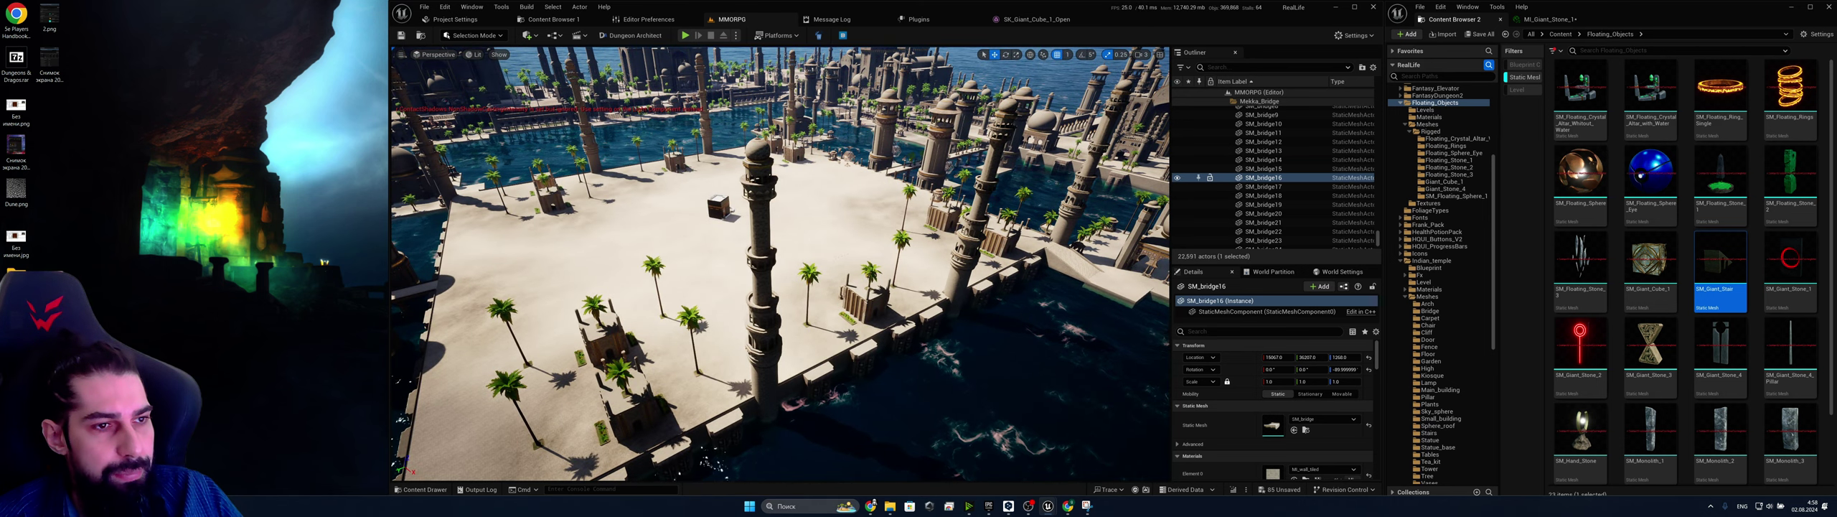
{"action": "left_click", "coordinate": [902, 169]}
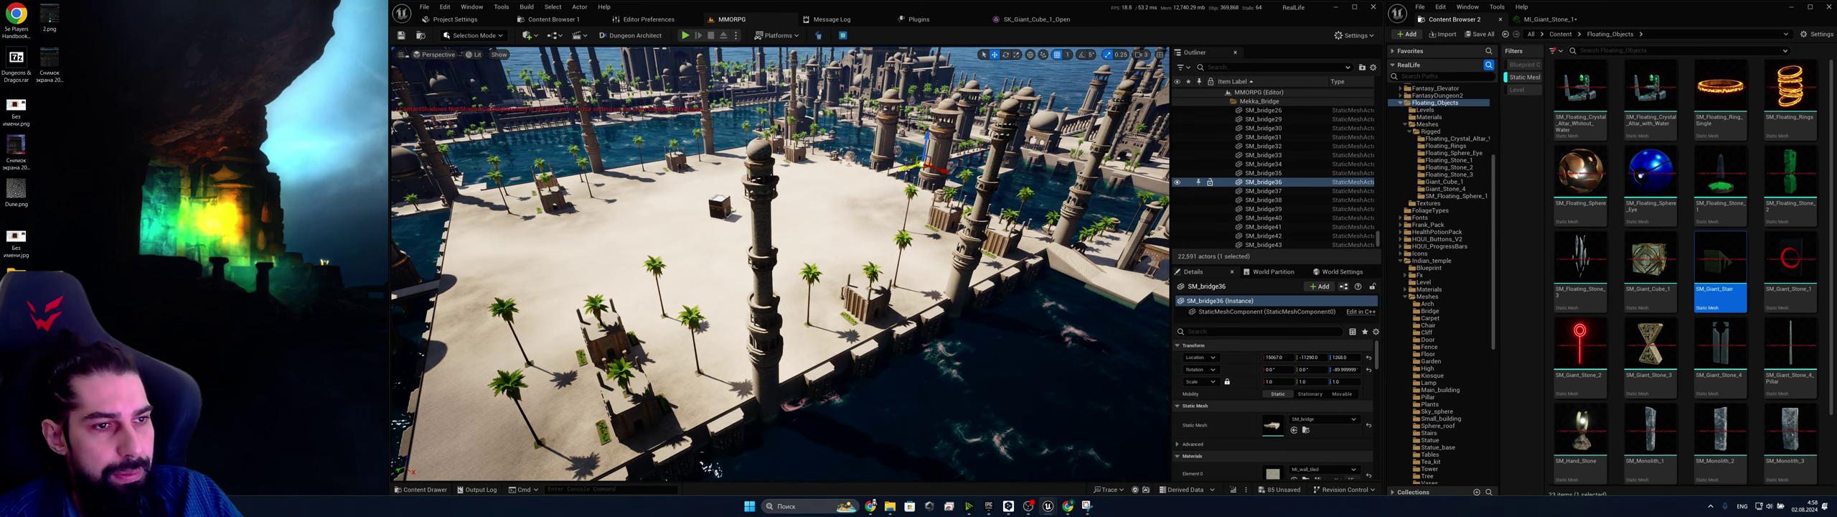
{"action": "left_click", "coordinate": [904, 169]}
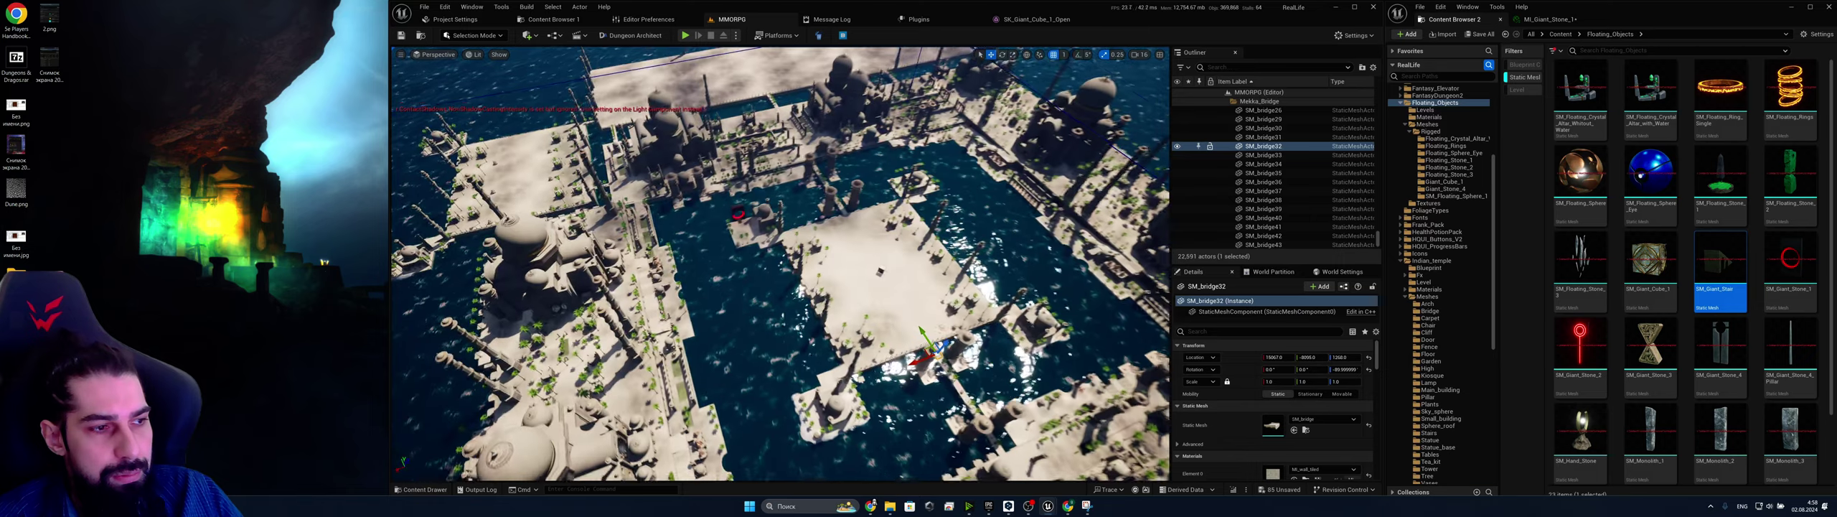
{"action": "right_click_drag", "start_coordinate": [781, 264], "coordinate": [983, 272]}
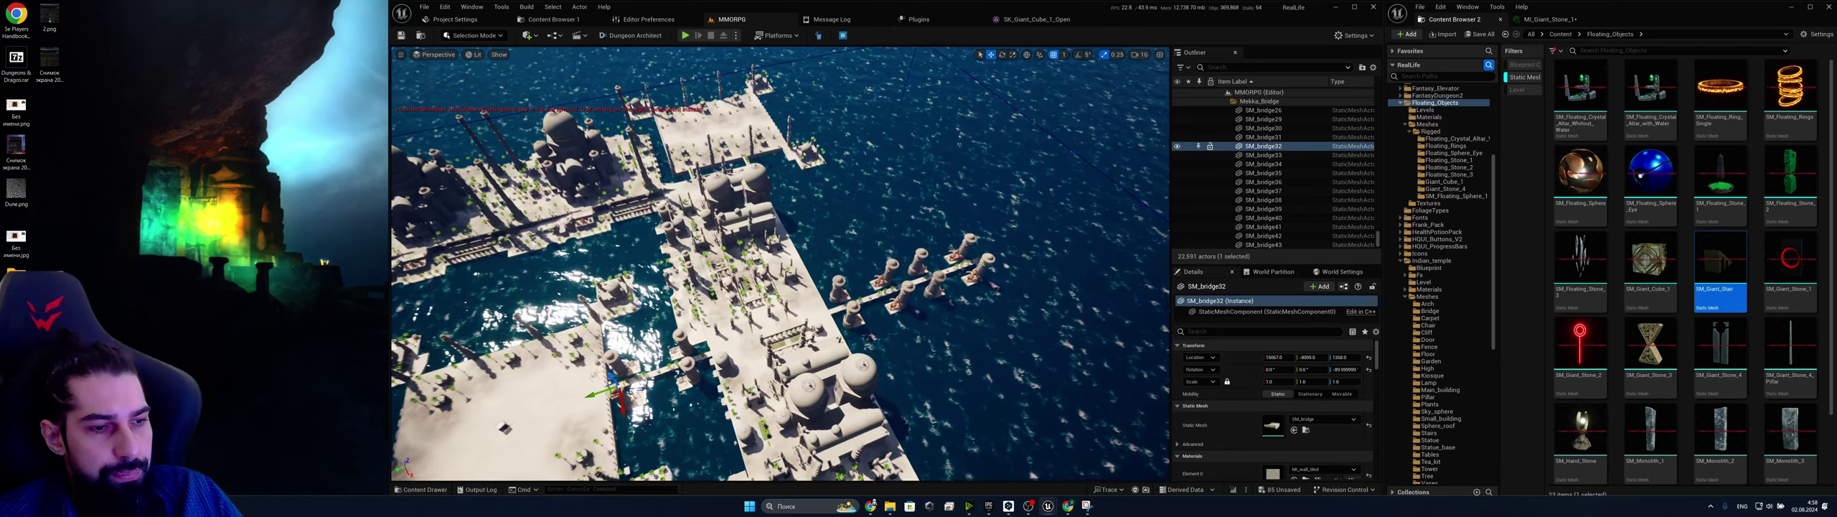
{"action": "right_click_drag", "start_coordinate": [780, 263], "coordinate": [838, 328]}
{"action": "right_click_drag", "start_coordinate": [689, 287], "coordinate": [787, 271]}
{"action": "key", "text": "w"}
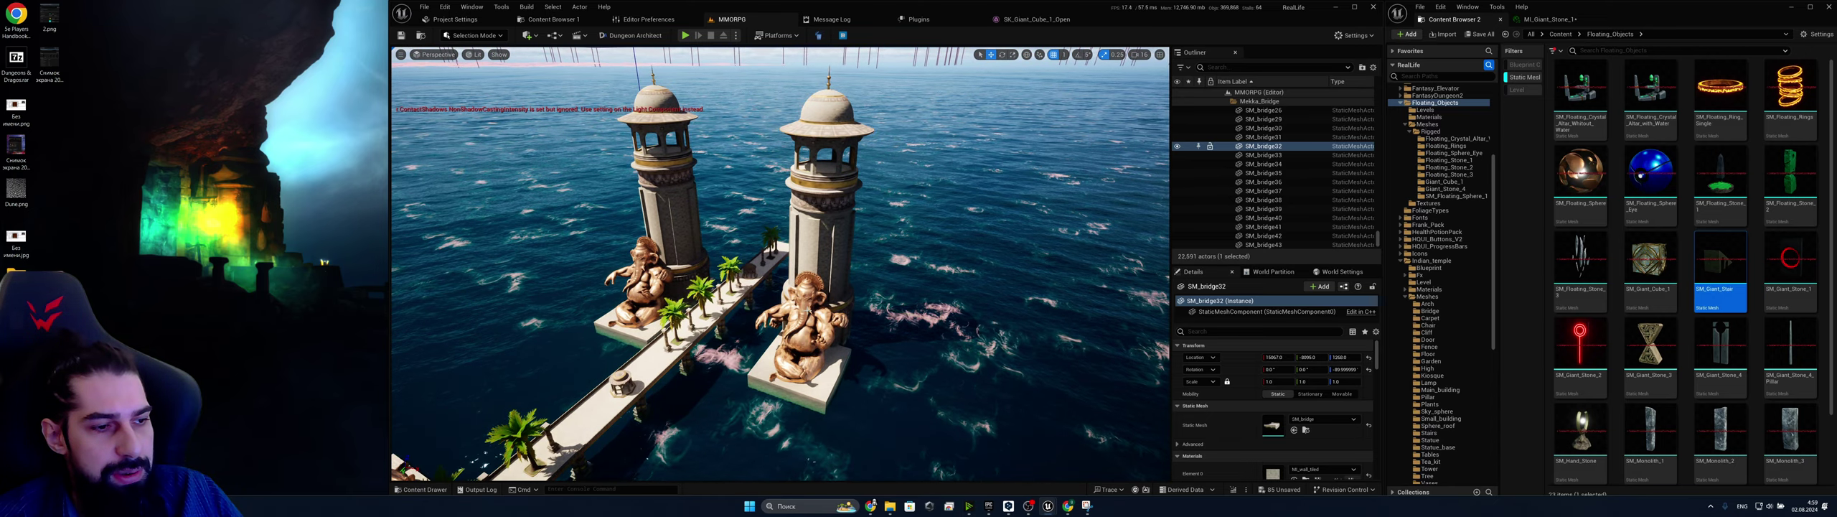
Select the bridge pieces and the bronze Ganesh statue on the shore, and review the surrounding shoreline, waterway and sandy island
{"action": "left_click", "coordinate": [809, 310]}
{"action": "right_click_drag", "start_coordinate": [809, 310], "coordinate": [718, 298]}
{"action": "key", "text": "w"}
{"action": "key", "text": "w"}
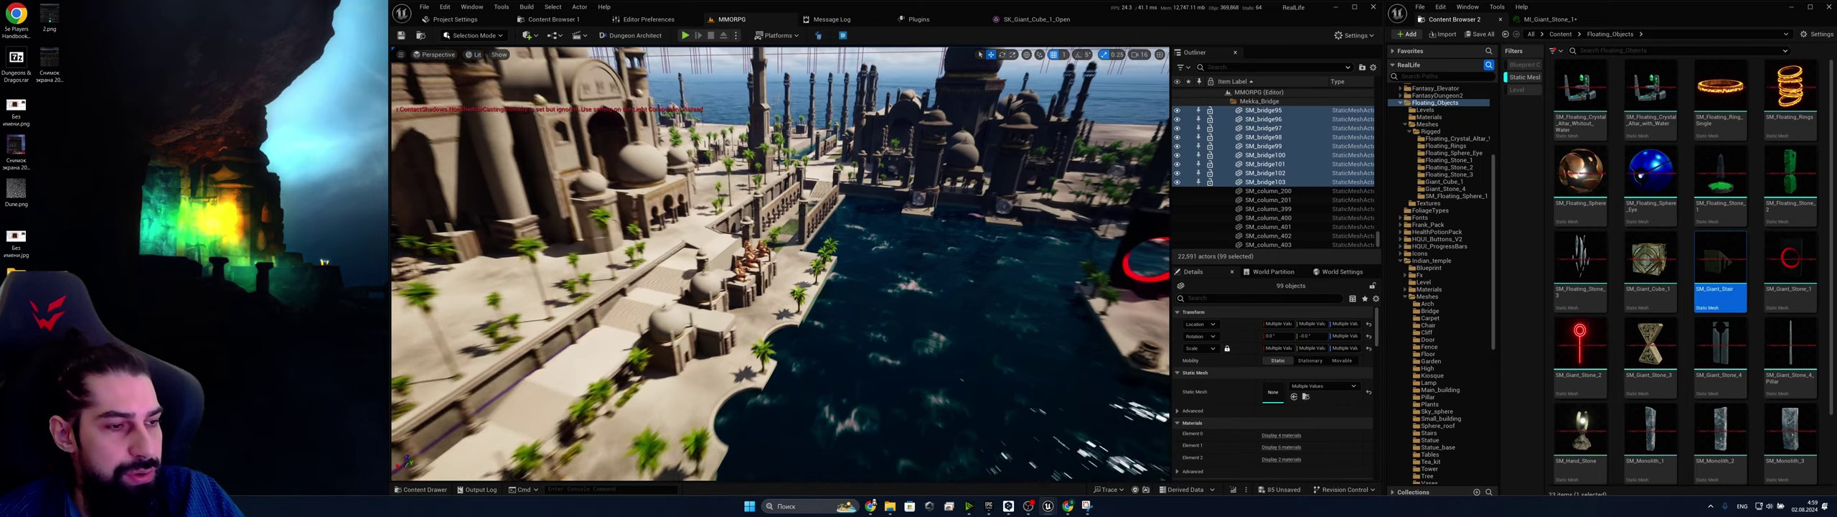
{"action": "left_click", "coordinate": [752, 255]}
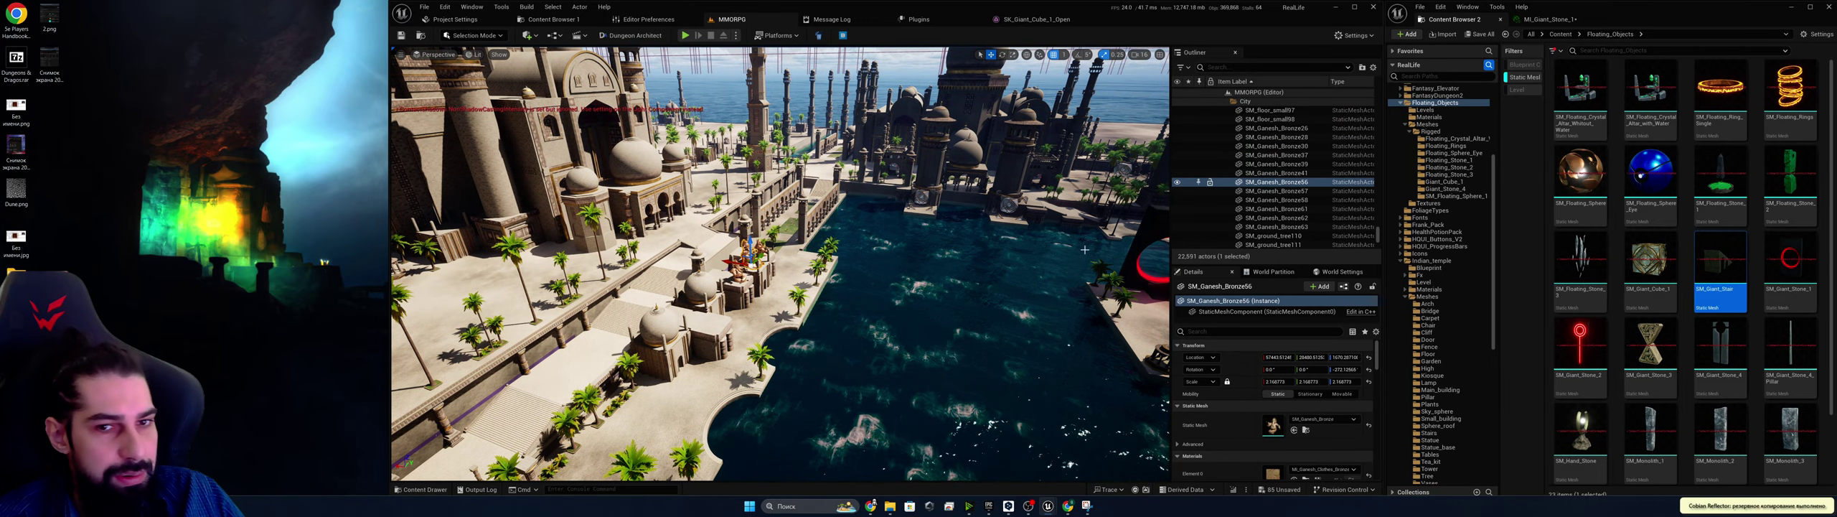
{"action": "scroll", "coordinate": [1282, 208], "scroll_direction": "up", "scroll_amount": 2}
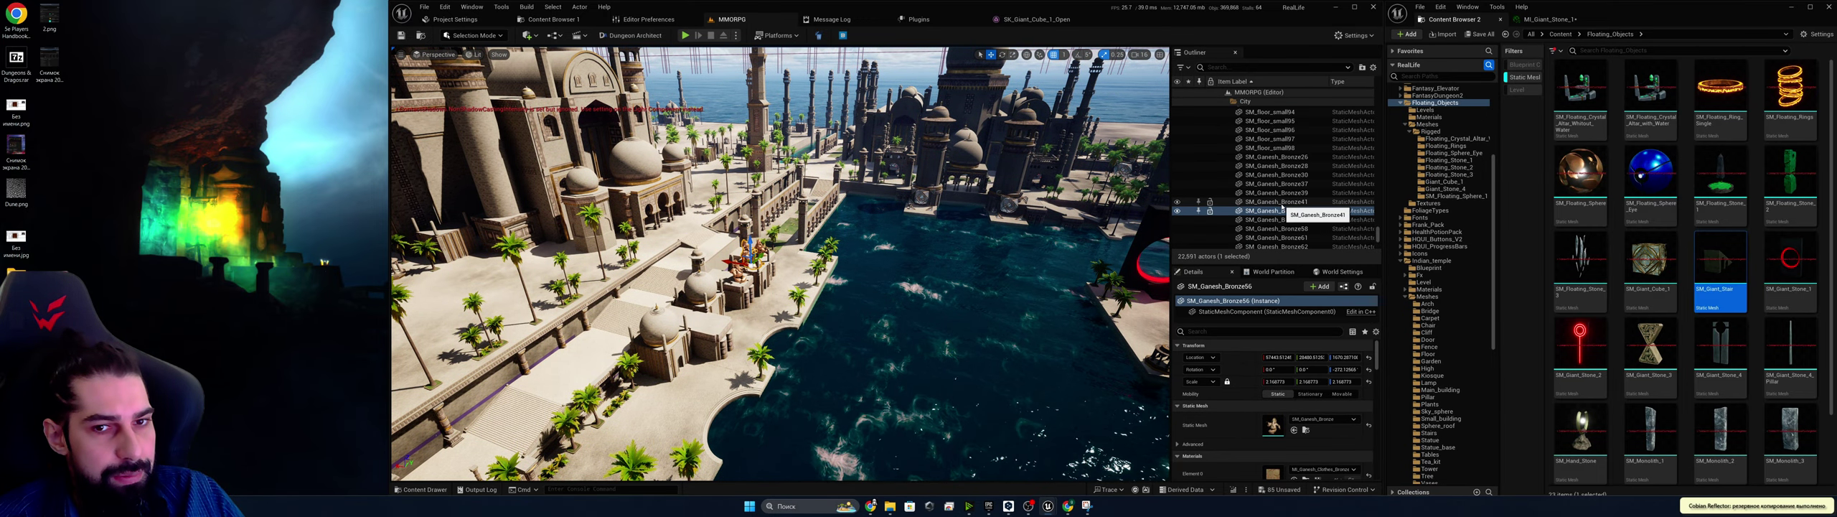
{"action": "right_click_drag", "start_coordinate": [861, 251], "coordinate": [1005, 263]}
{"action": "right_click_drag", "start_coordinate": [781, 264], "coordinate": [668, 263]}
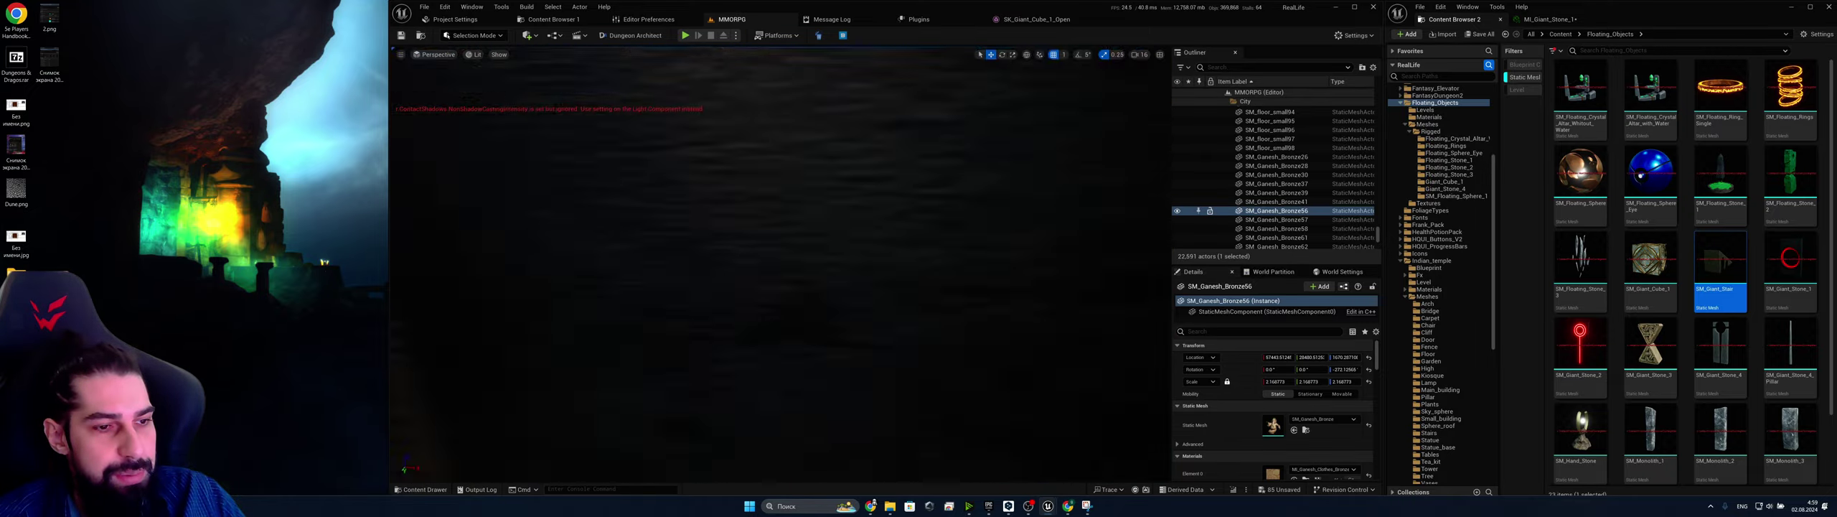
{"action": "right_click_drag", "start_coordinate": [780, 264], "coordinate": [733, 263]}
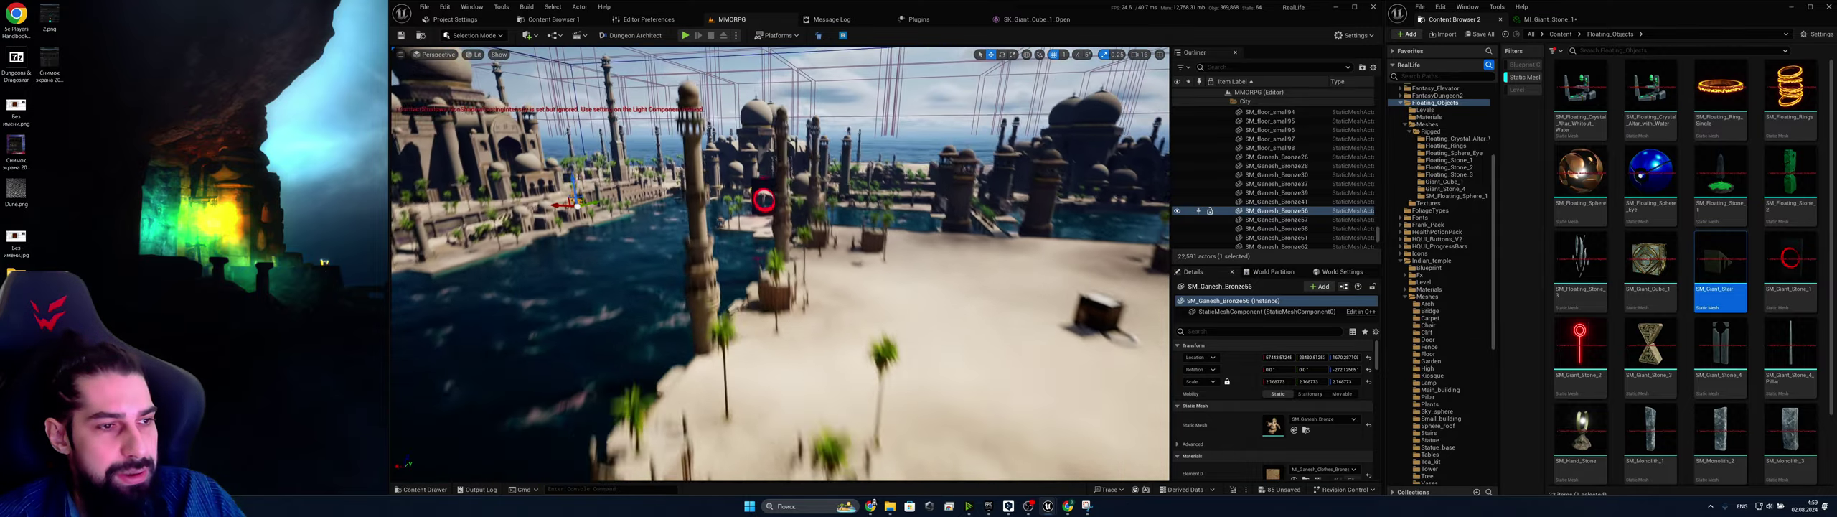
{"action": "right_click_drag", "start_coordinate": [649, 315], "coordinate": [648, 289]}
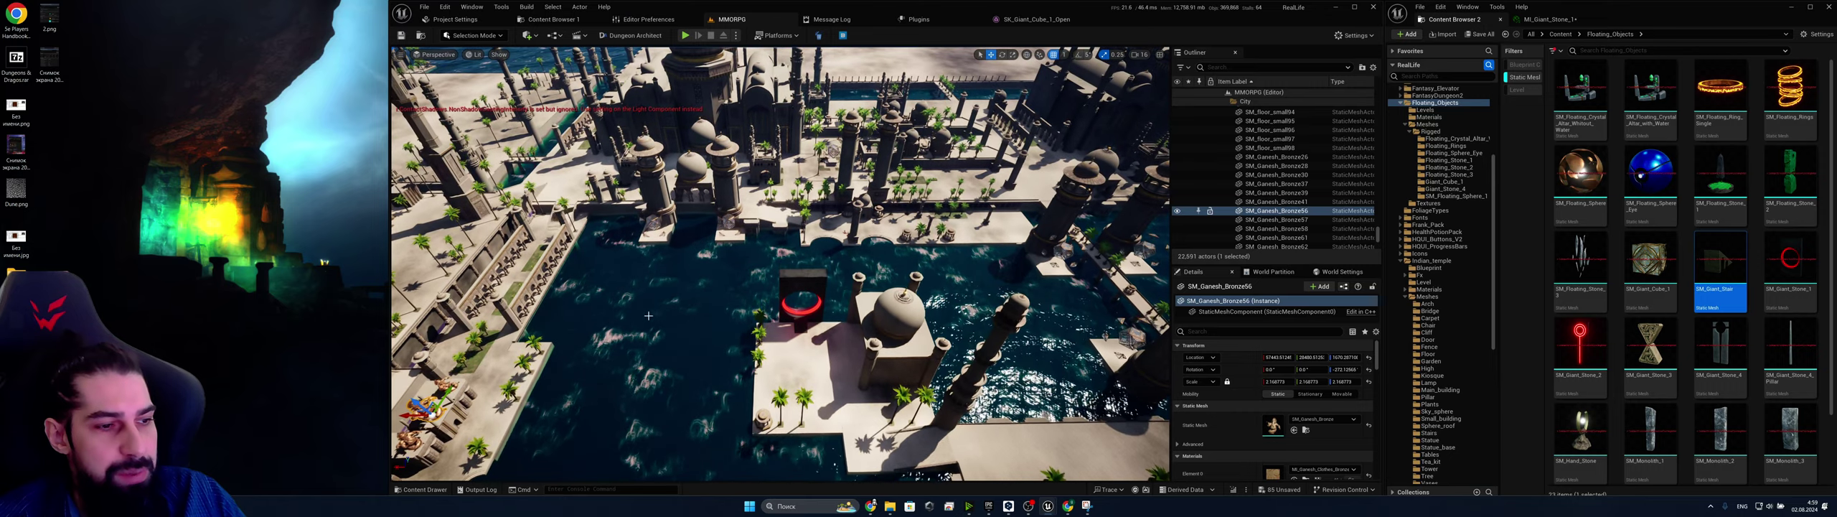
Select the glowing ring stone, locate its mesh and material assets, and open the material instance MI_Giant_Stone_1 for editing
{"action": "left_click", "coordinate": [810, 314]}
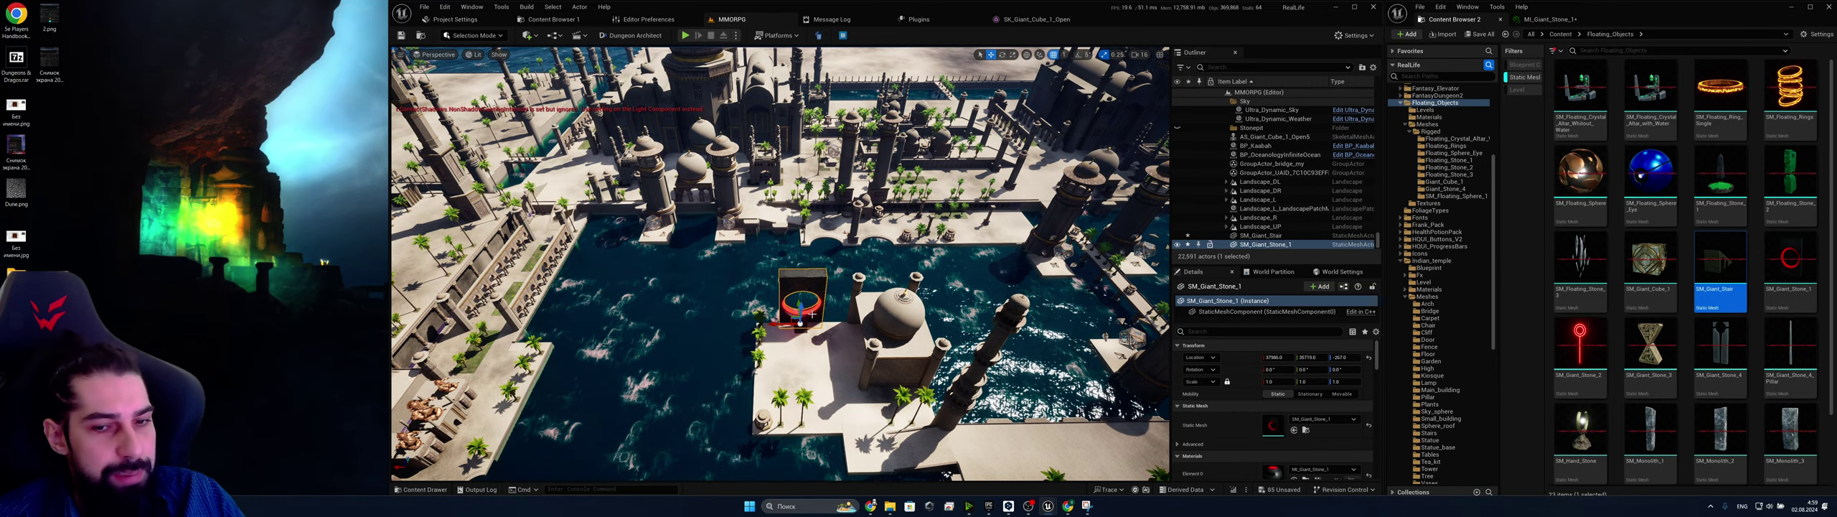
{"action": "left_click", "coordinate": [1306, 429]}
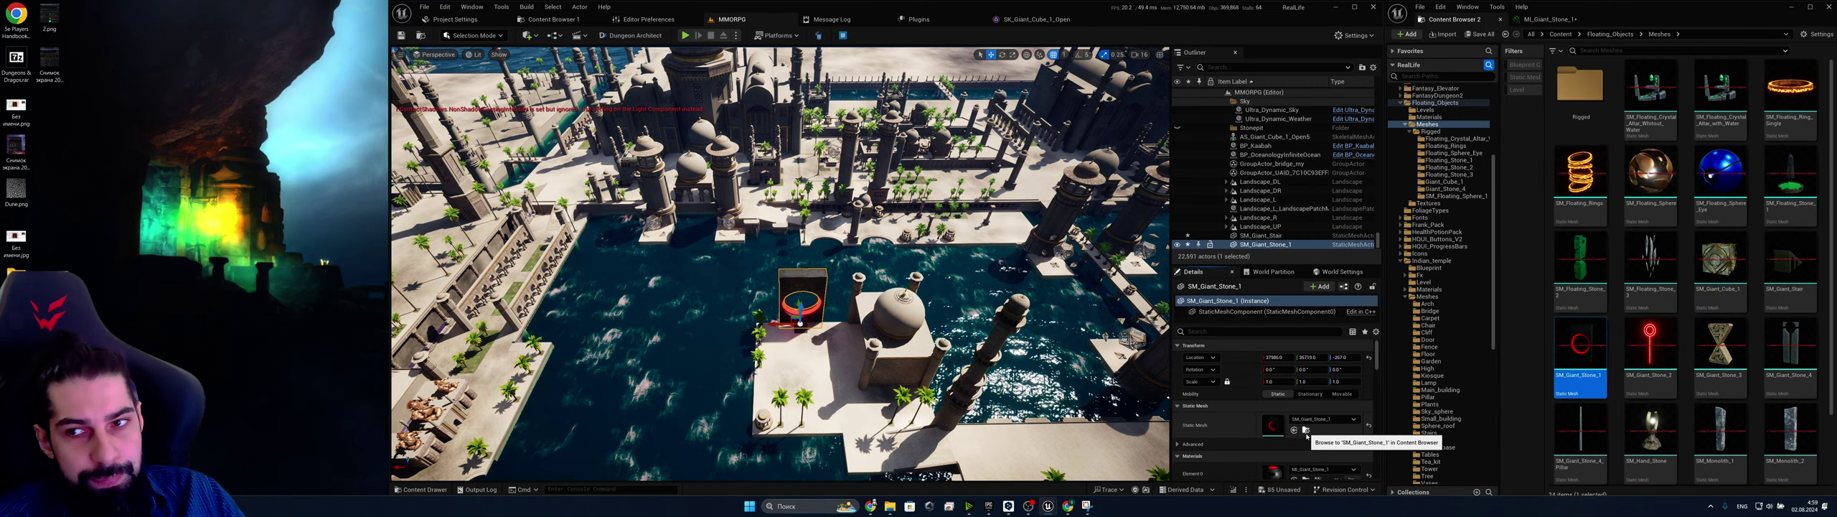
{"action": "scroll", "coordinate": [1307, 434], "scroll_direction": "down", "scroll_amount": 1}
{"action": "left_click", "coordinate": [1307, 452]}
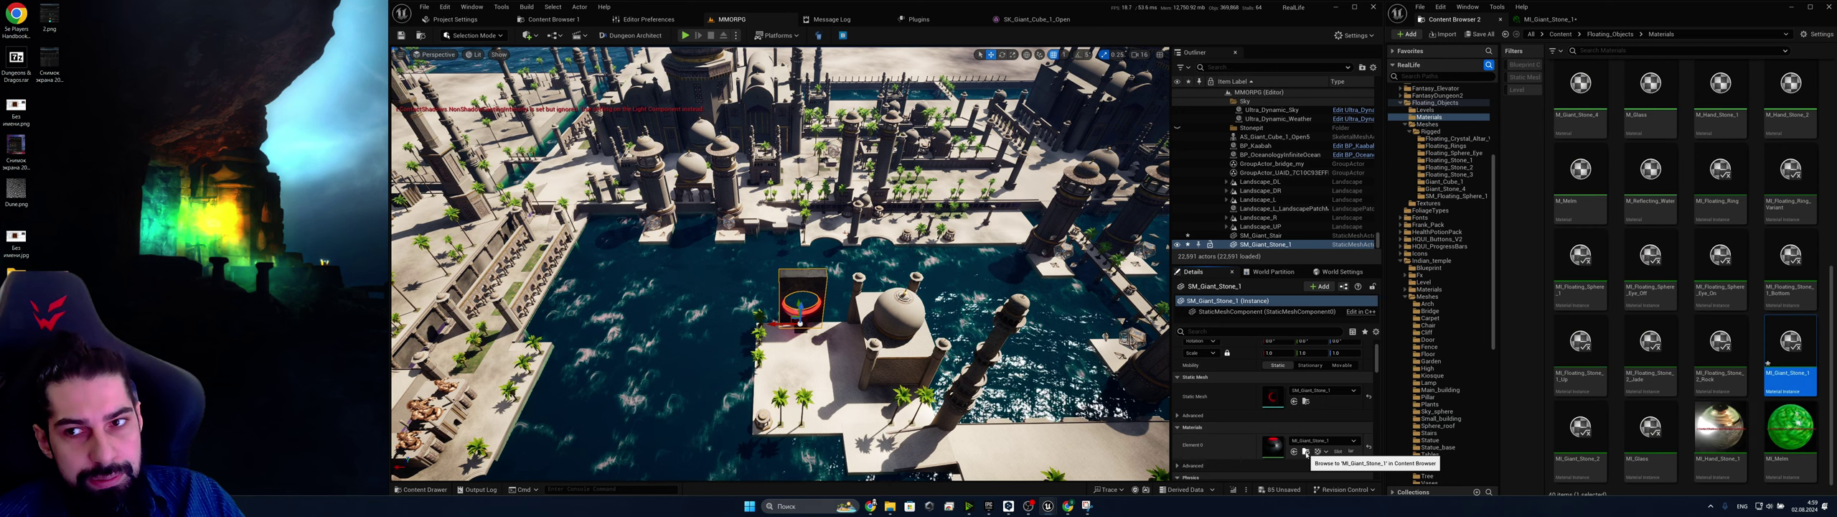
{"action": "double_click", "coordinate": [1783, 357]}
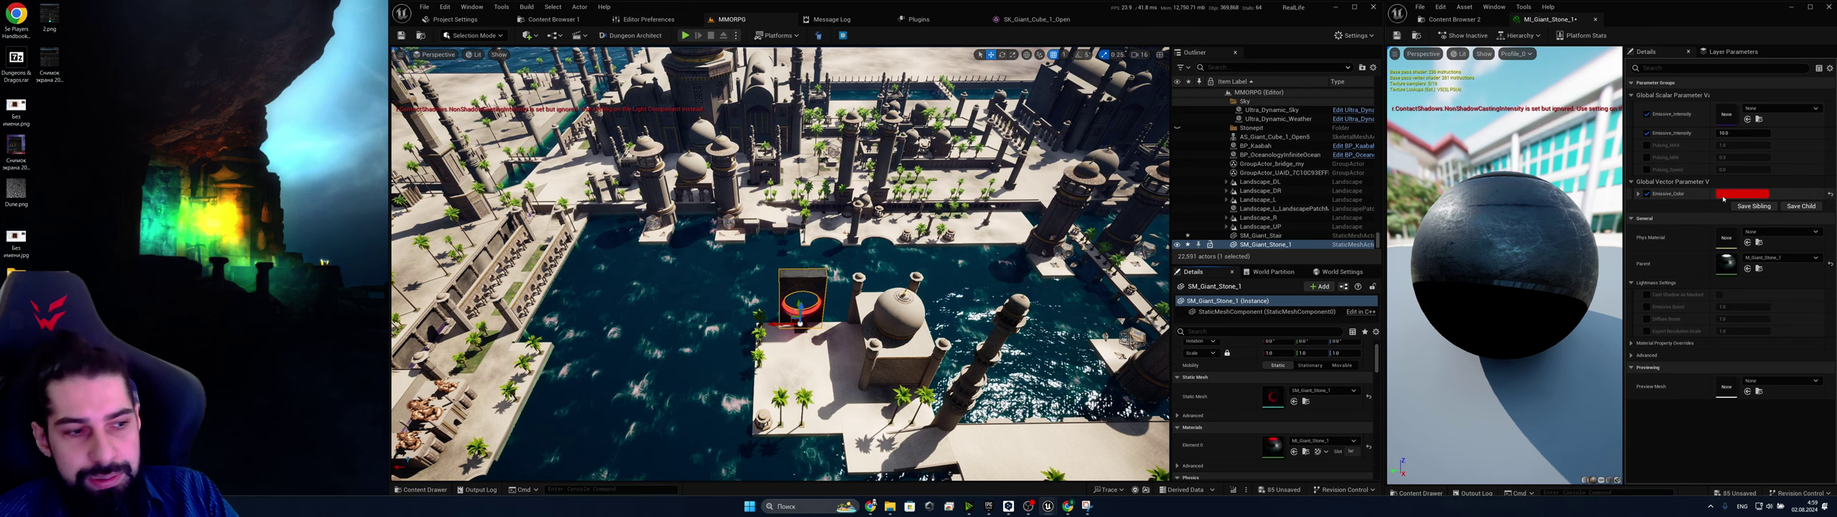
Raise the ring material's emissive intensity and examine the red glow on the paving up close in daylight
{"action": "left_click", "coordinate": [1730, 133]}
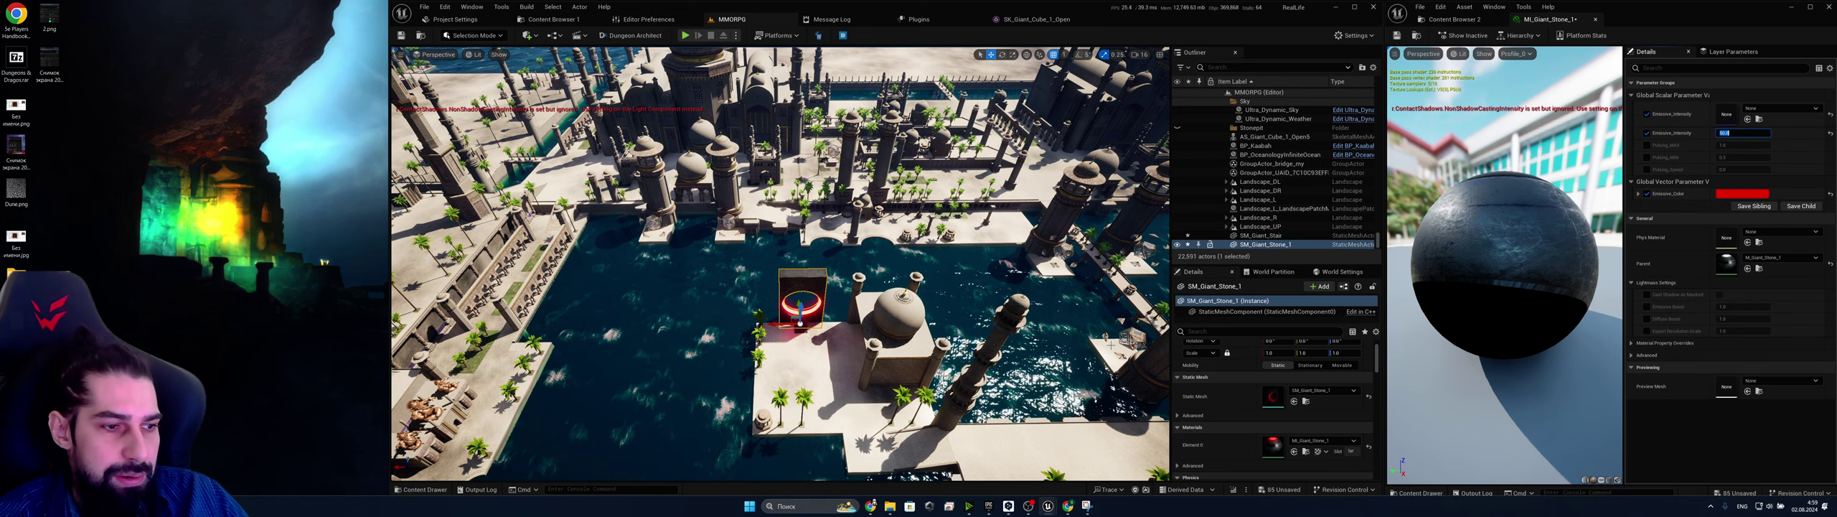
{"action": "key", "text": "w"}
{"action": "mouse_move", "coordinate": [933, 237]}
{"action": "right_mouse_down"}
{"action": "mouse_move", "coordinate": [998, 233]}
{"action": "mouse_move", "coordinate": [919, 165]}
{"action": "mouse_move", "coordinate": [875, 162]}
{"action": "mouse_move", "coordinate": [965, 287]}
{"action": "mouse_move", "coordinate": [947, 302]}
{"action": "mouse_move", "coordinate": [947, 251]}
{"action": "mouse_move", "coordinate": [904, 240]}
{"action": "right_mouse_up"}
{"action": "key", "text": "w"}
{"action": "key", "text": "s"}
{"action": "scroll", "coordinate": [1266, 365], "scroll_direction": "up", "scroll_amount": 2}
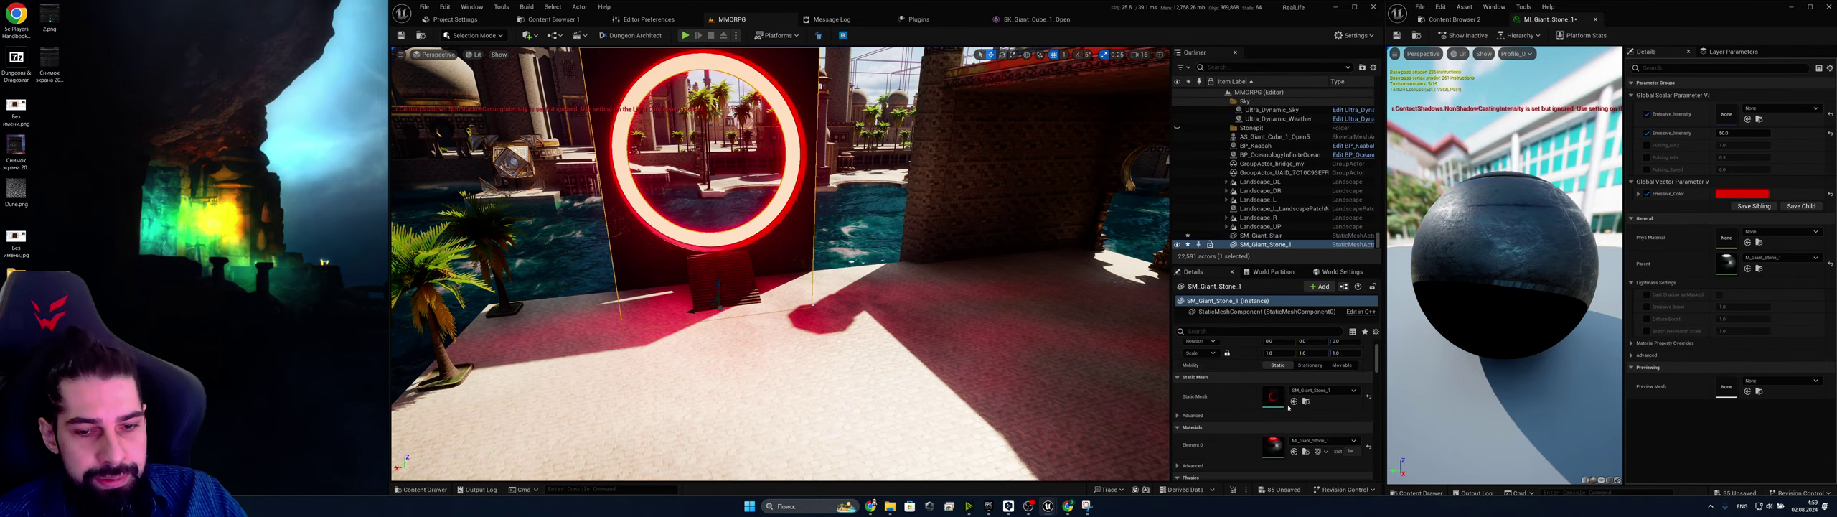
Find the Ultra_Dynamic_Sky actor and move its time of day to night, at 2400
{"action": "left_click", "coordinate": [1275, 68]}
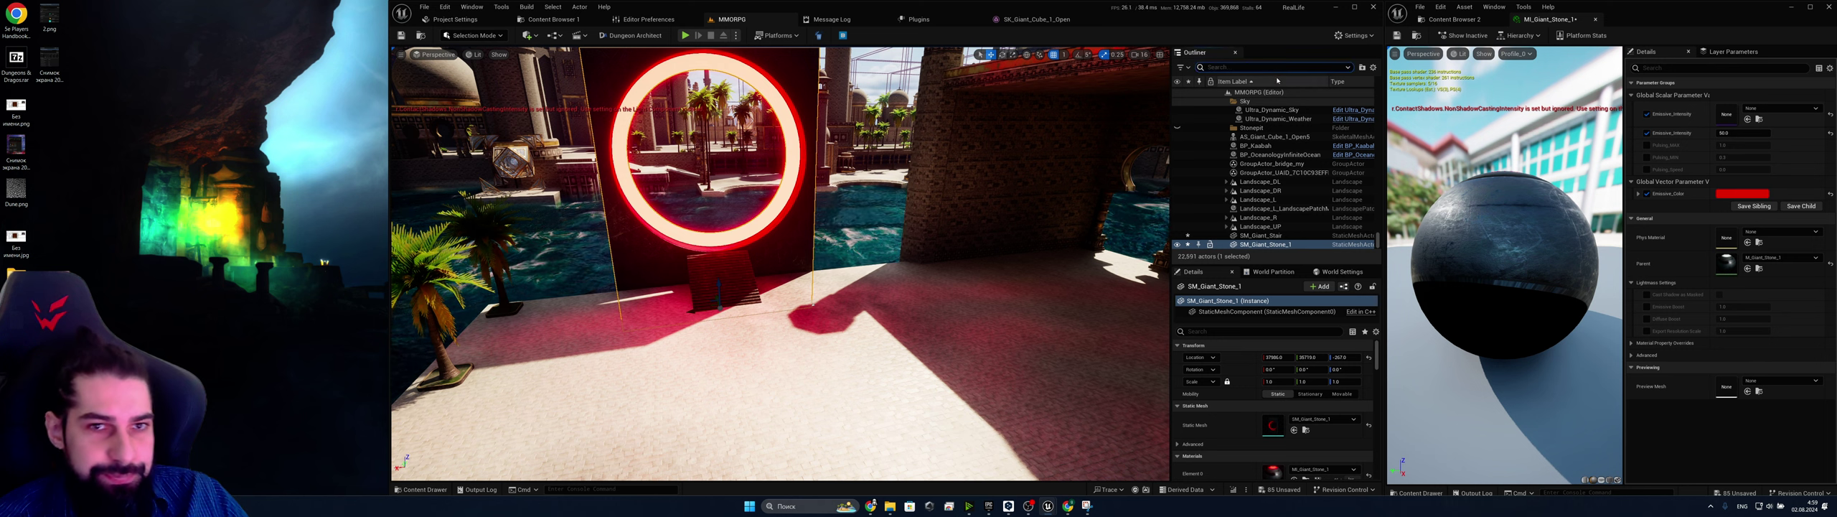
{"action": "type", "text": "sky"}
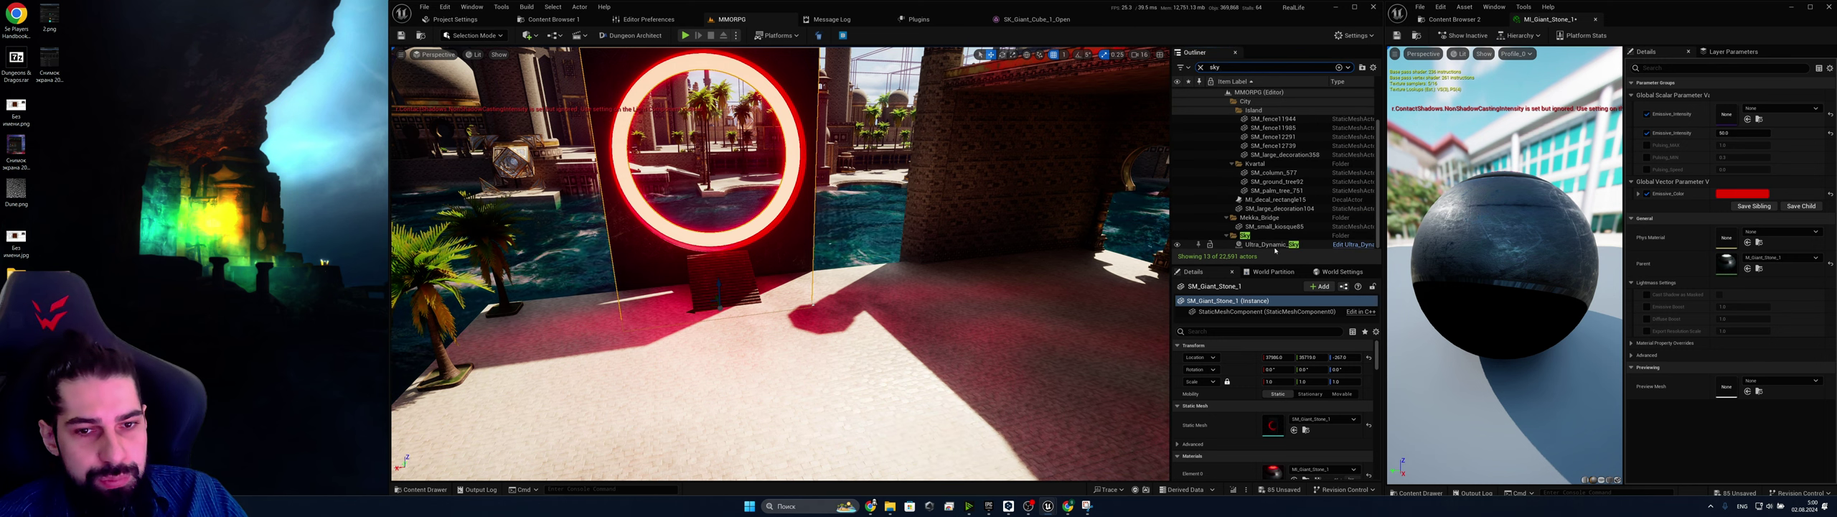
{"action": "left_click", "coordinate": [1274, 244]}
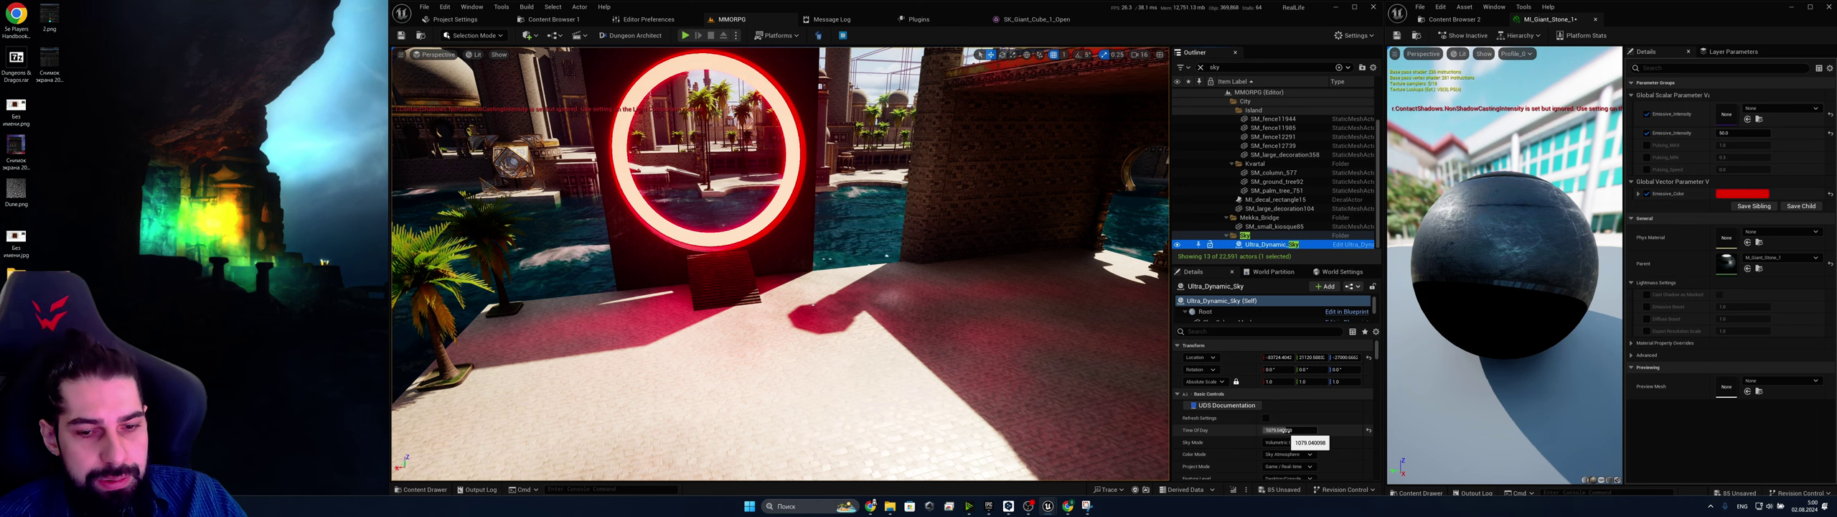
{"action": "left_click_drag", "start_coordinate": [1284, 430], "coordinate": [1371, 430]}
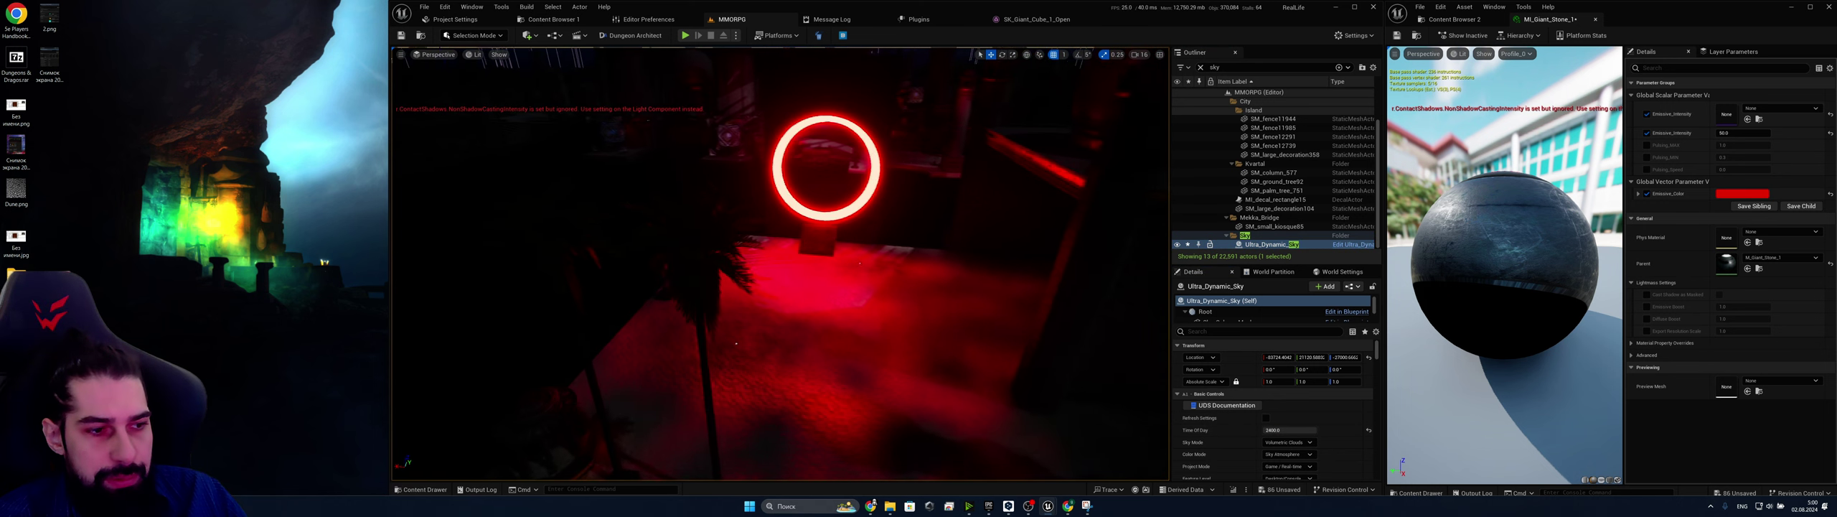
View the ring stone's glow from above at night and lower its emissive intensity in trials down to 10
{"action": "right_click_drag", "start_coordinate": [782, 266], "coordinate": [820, 287]}
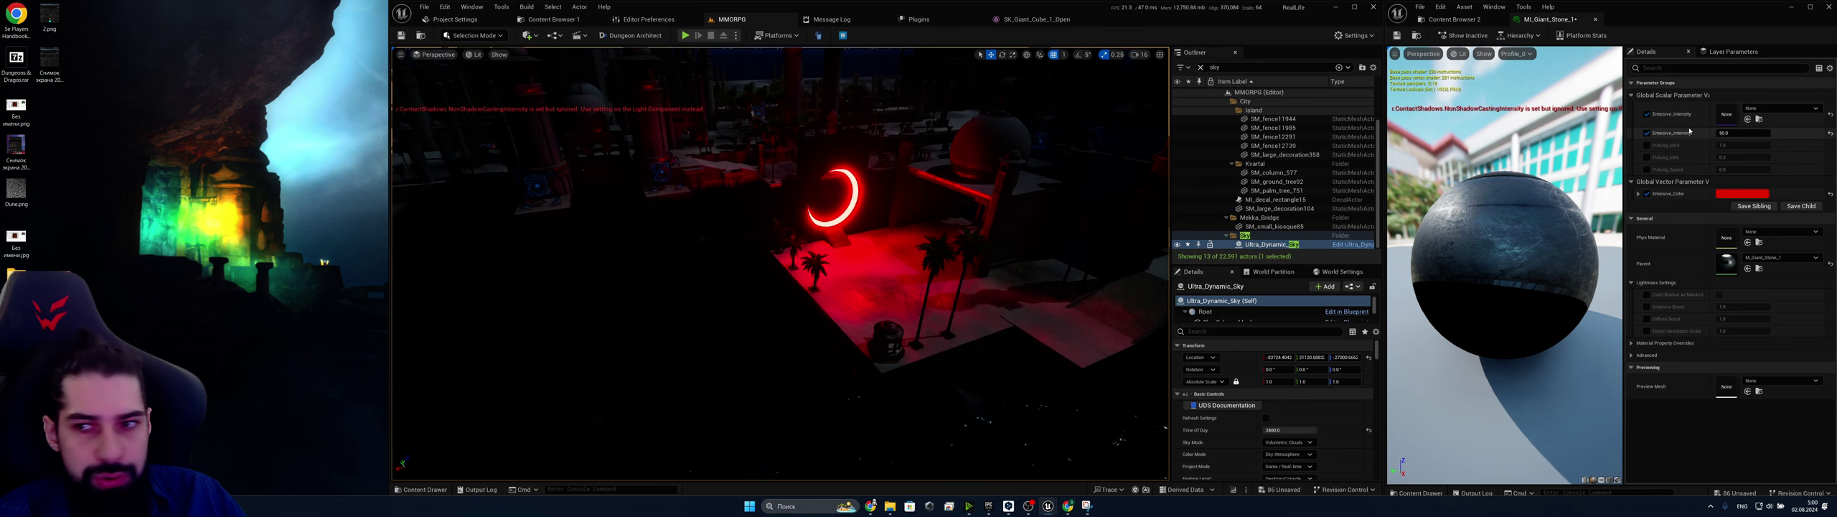
{"action": "left_click", "coordinate": [1738, 132]}
{"action": "type", "text": "20"}
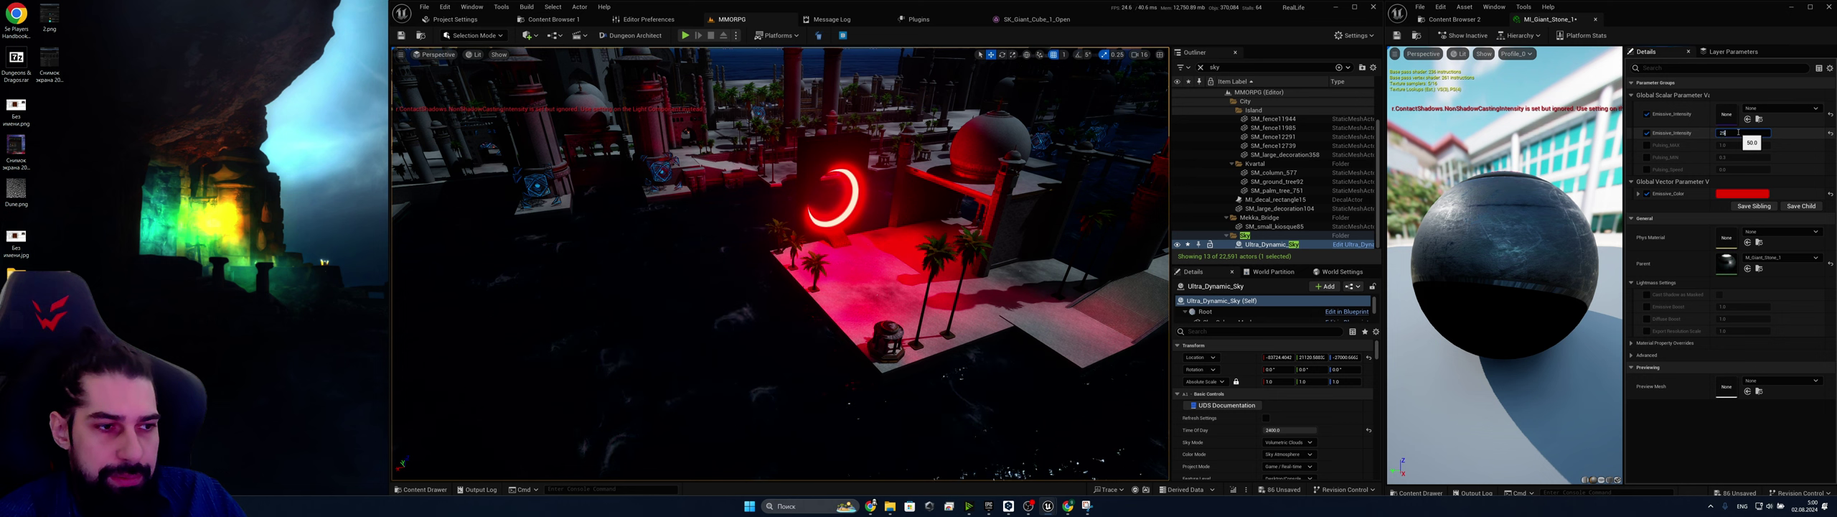
{"action": "type", "text": "5"}
{"action": "key", "text": "Return"}
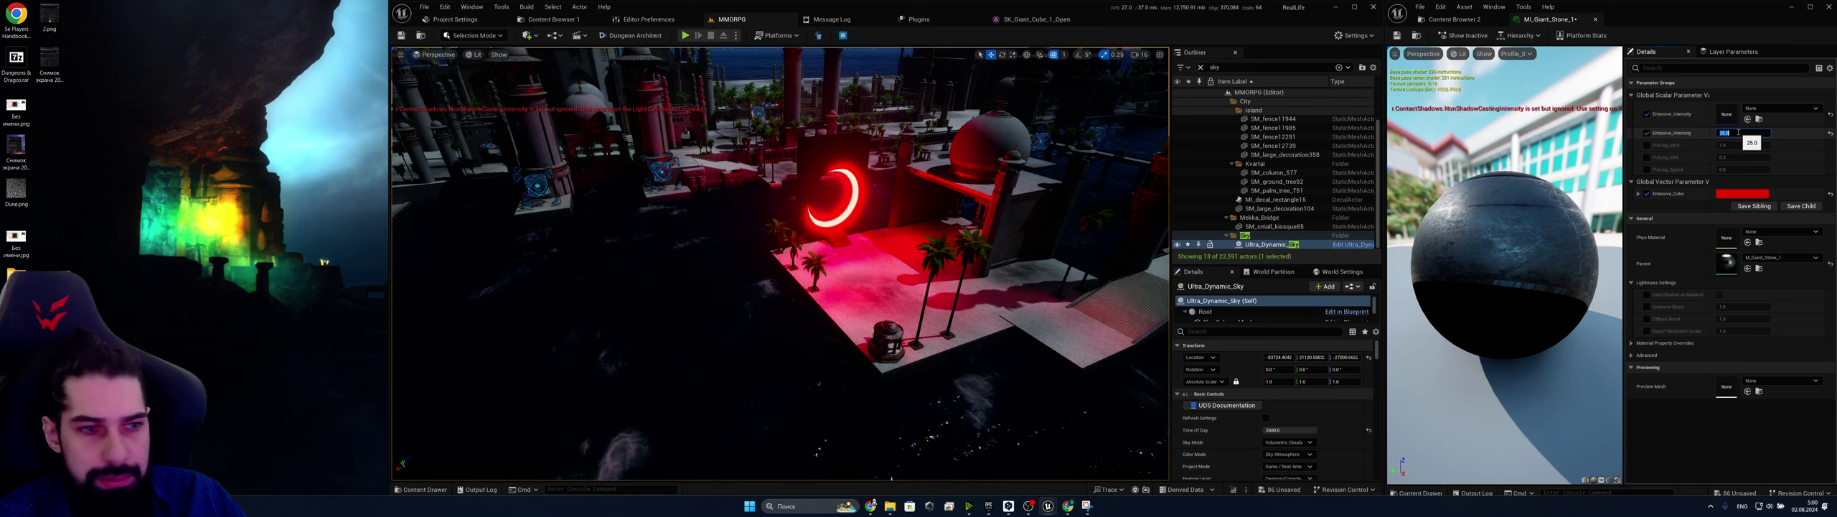
{"action": "type", "text": "10"}
{"action": "key", "text": "Return"}
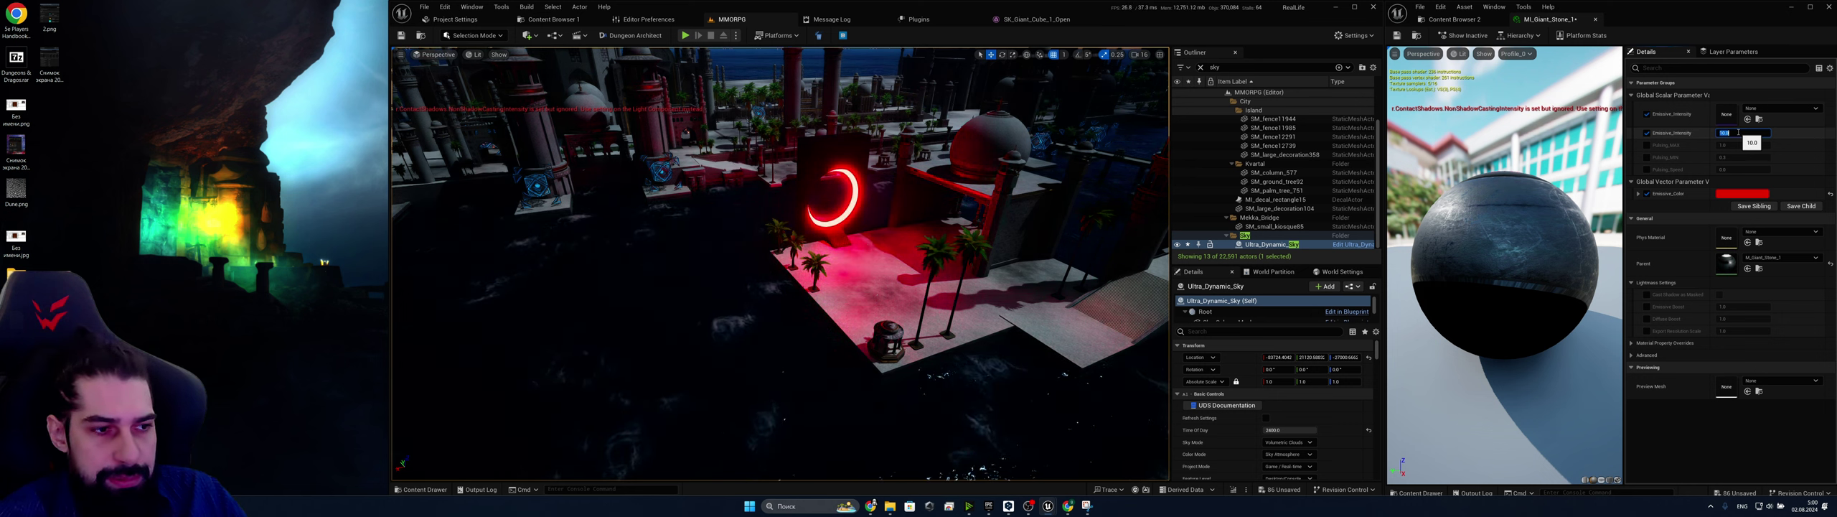
View the ring from ground level and try emissive intensities of 5 and 1 on its material
{"action": "right_click_drag", "start_coordinate": [933, 209], "coordinate": [959, 183]}
{"action": "key", "text": "w"}
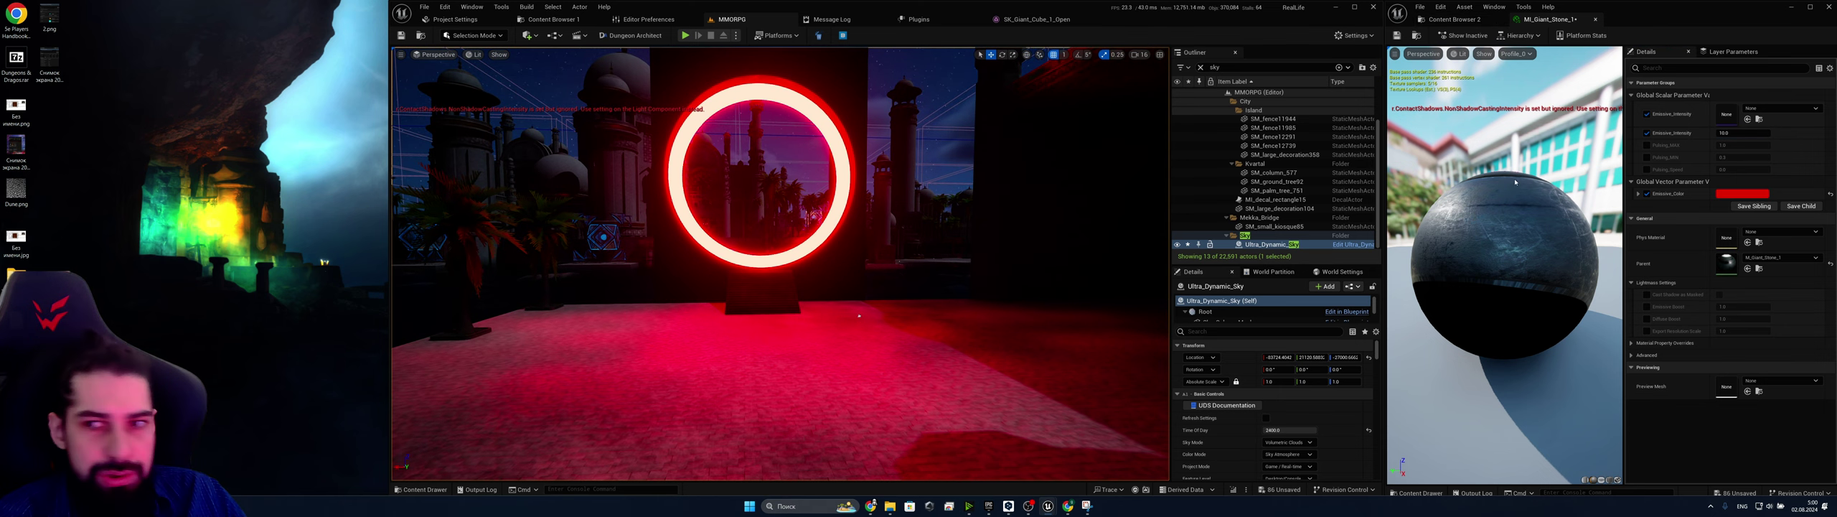
{"action": "type", "text": "5"}
{"action": "key", "text": "Return"}
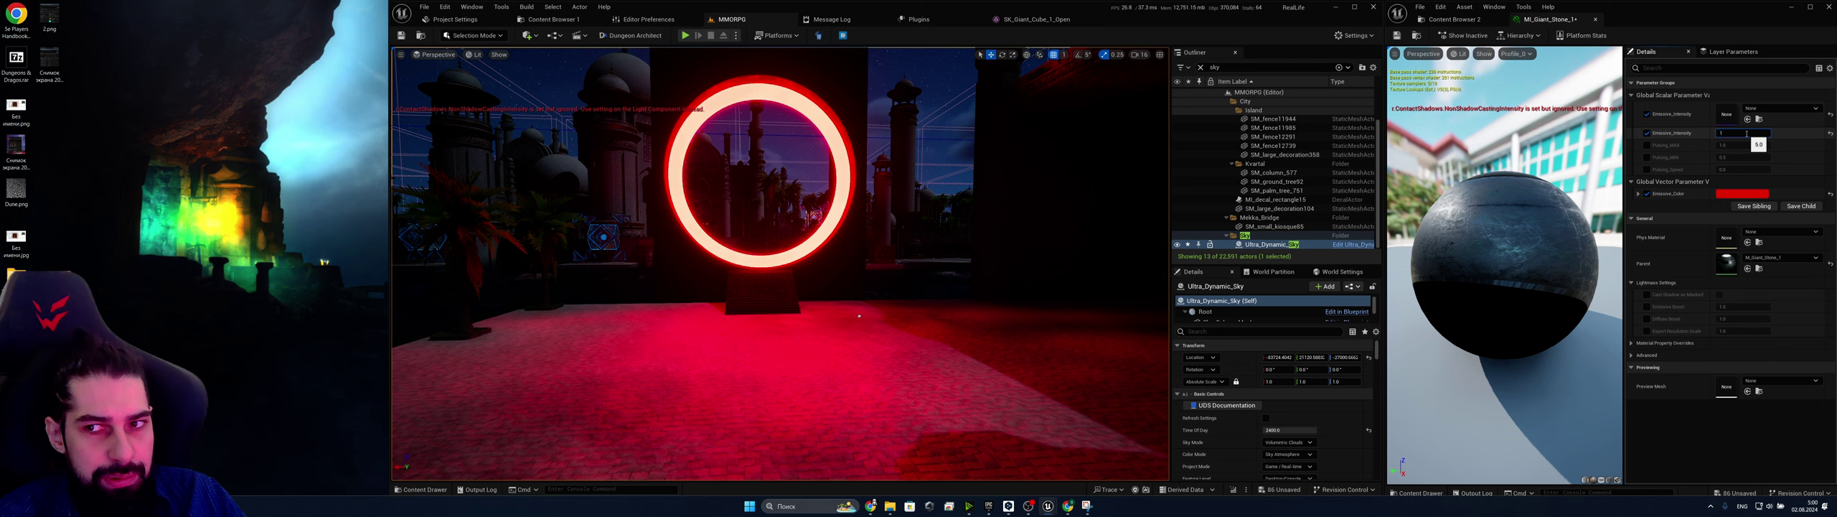
{"action": "type", "text": "1"}
{"action": "key", "text": "Return"}
Compare emissive intensities of 2, 3 and 5 on the ring material at night
{"action": "type", "text": "2"}
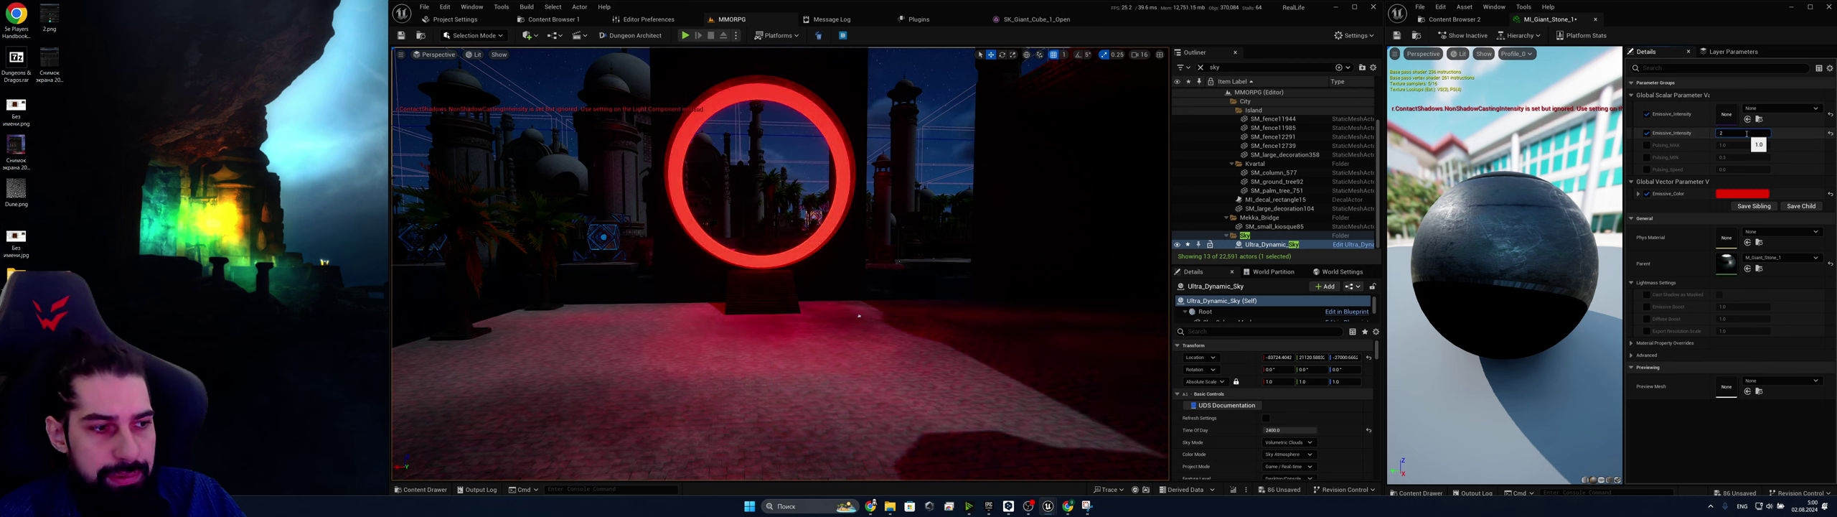
{"action": "key", "text": "Return"}
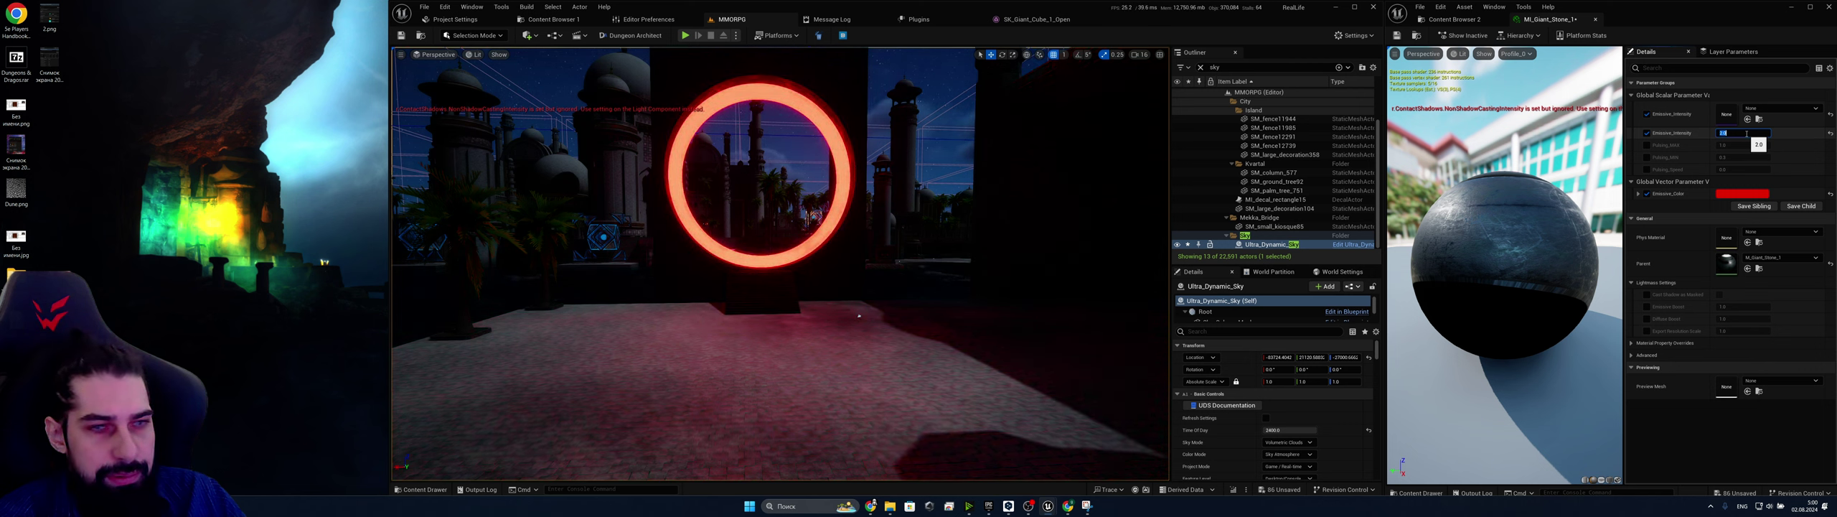
{"action": "type", "text": "3"}
{"action": "key", "text": "Return"}
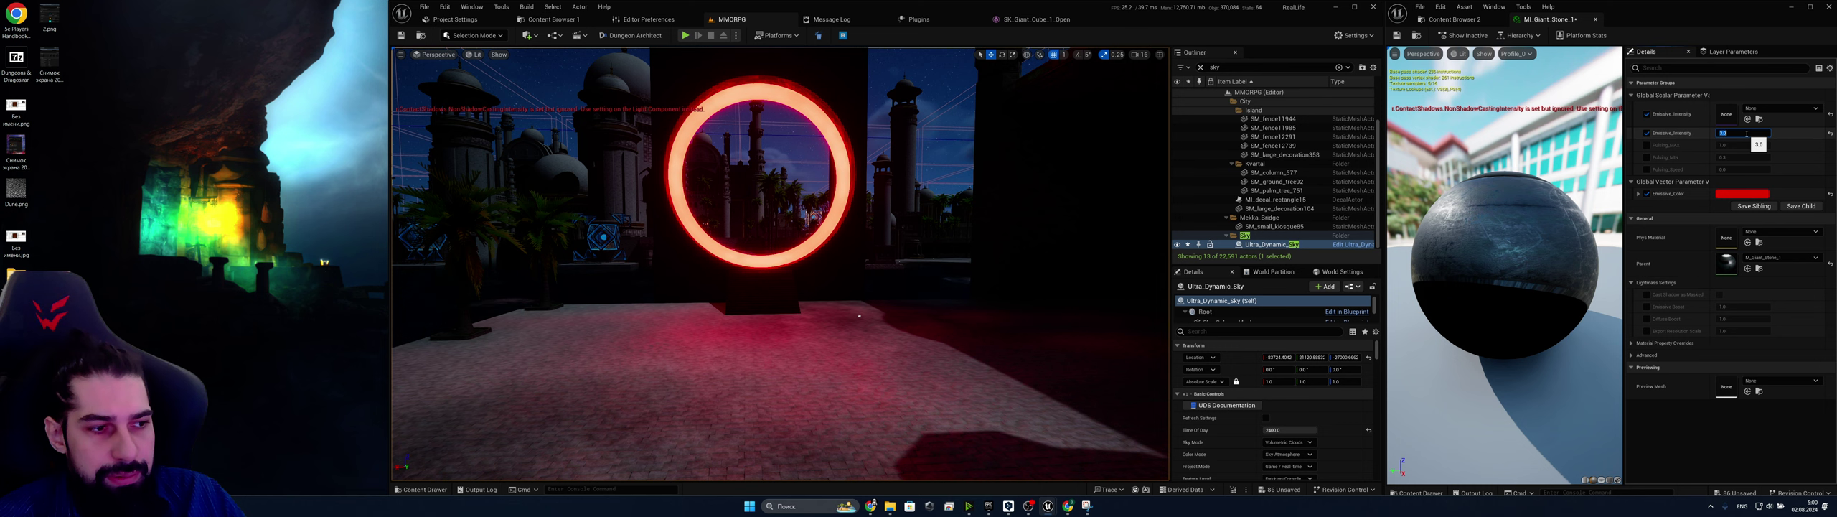
{"action": "type", "text": "5"}
{"action": "key", "text": "Return"}
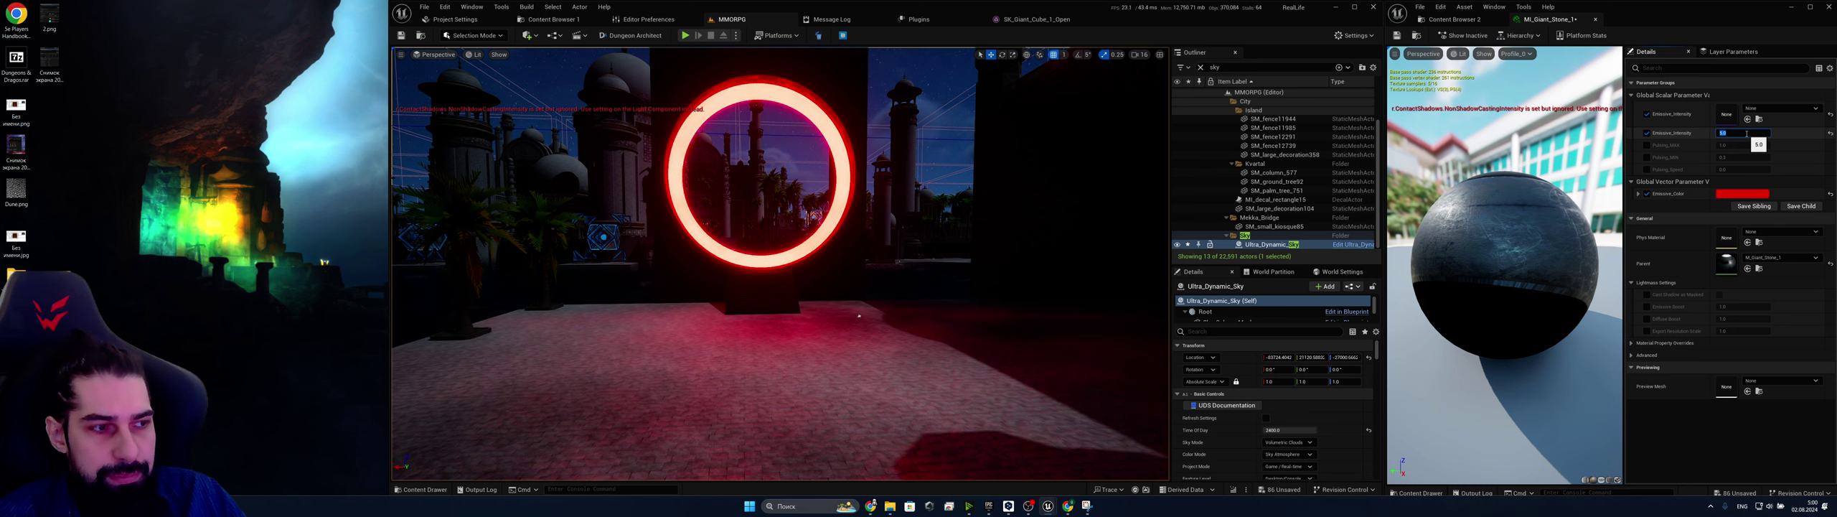
Examine the ring's light on the nearby paving, try an emissive intensity of 31, and reduce the intensity to 1
{"action": "right_click_drag", "start_coordinate": [933, 244], "coordinate": [908, 266]}
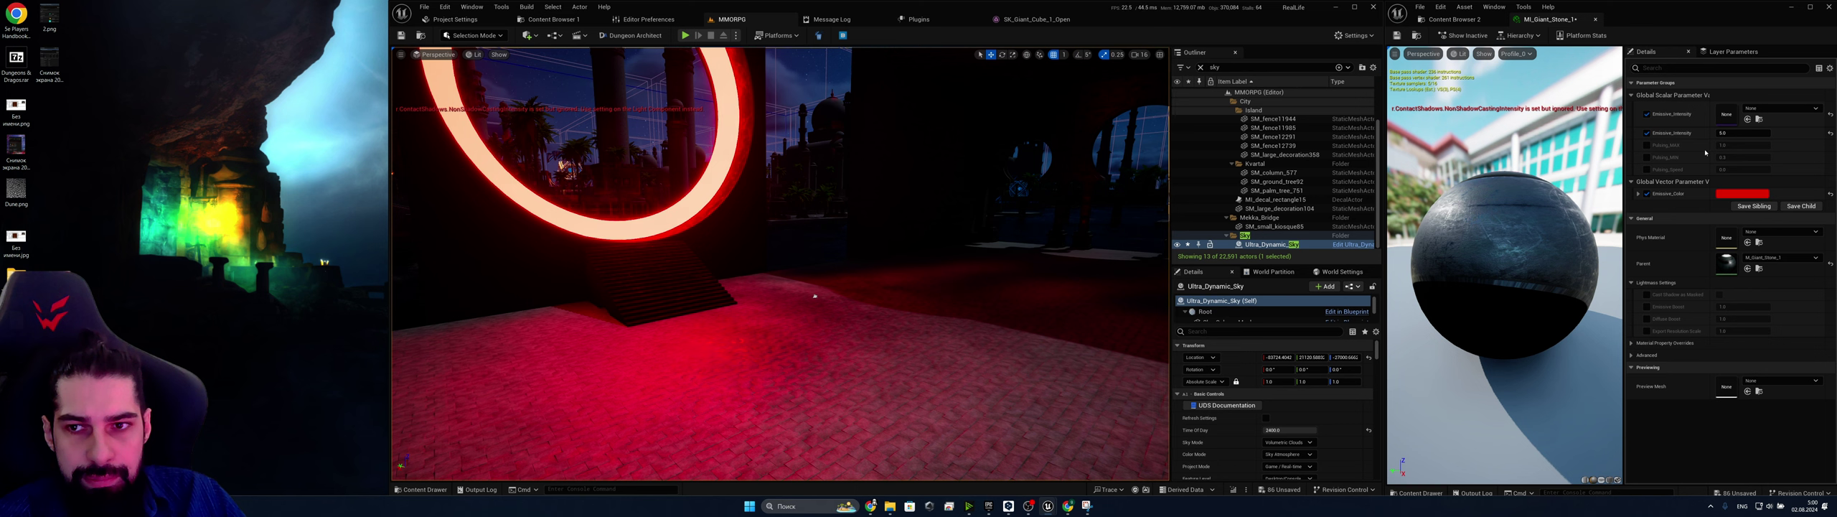
{"action": "left_click", "coordinate": [1719, 133]}
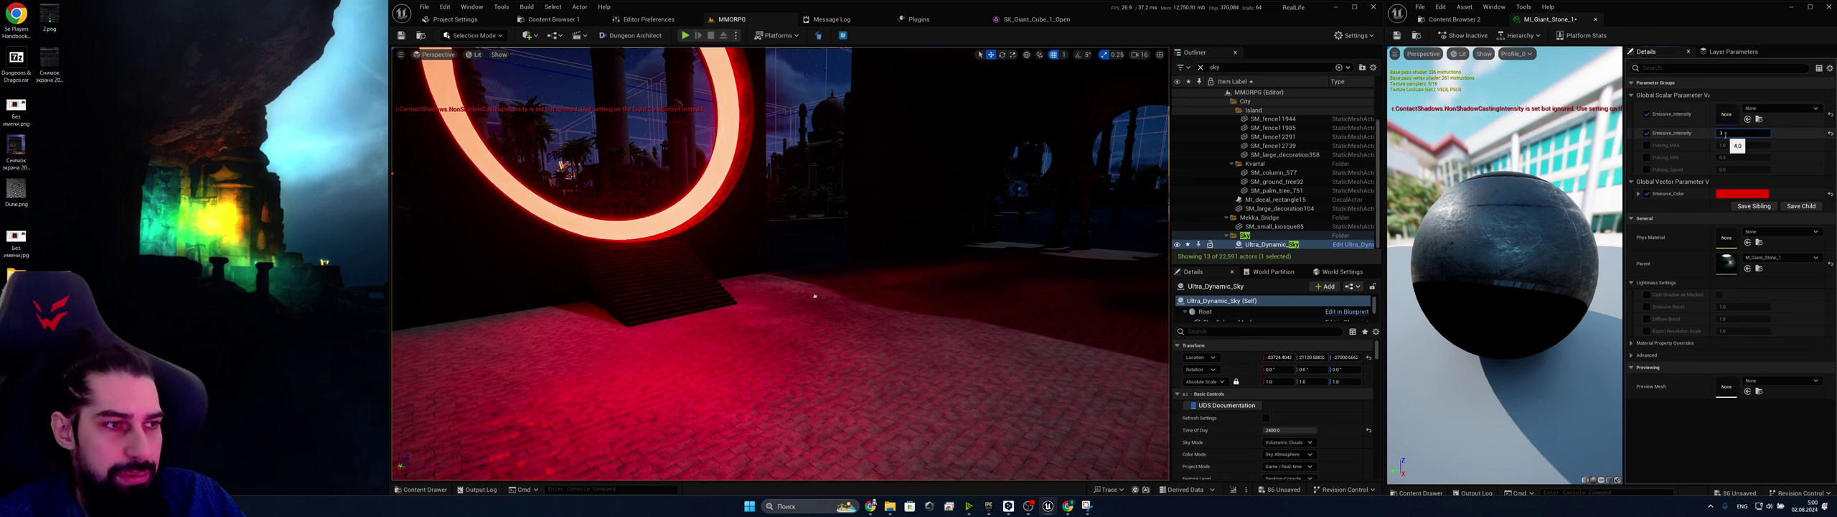
{"action": "type", "text": "31"}
{"action": "key", "text": "Return"}
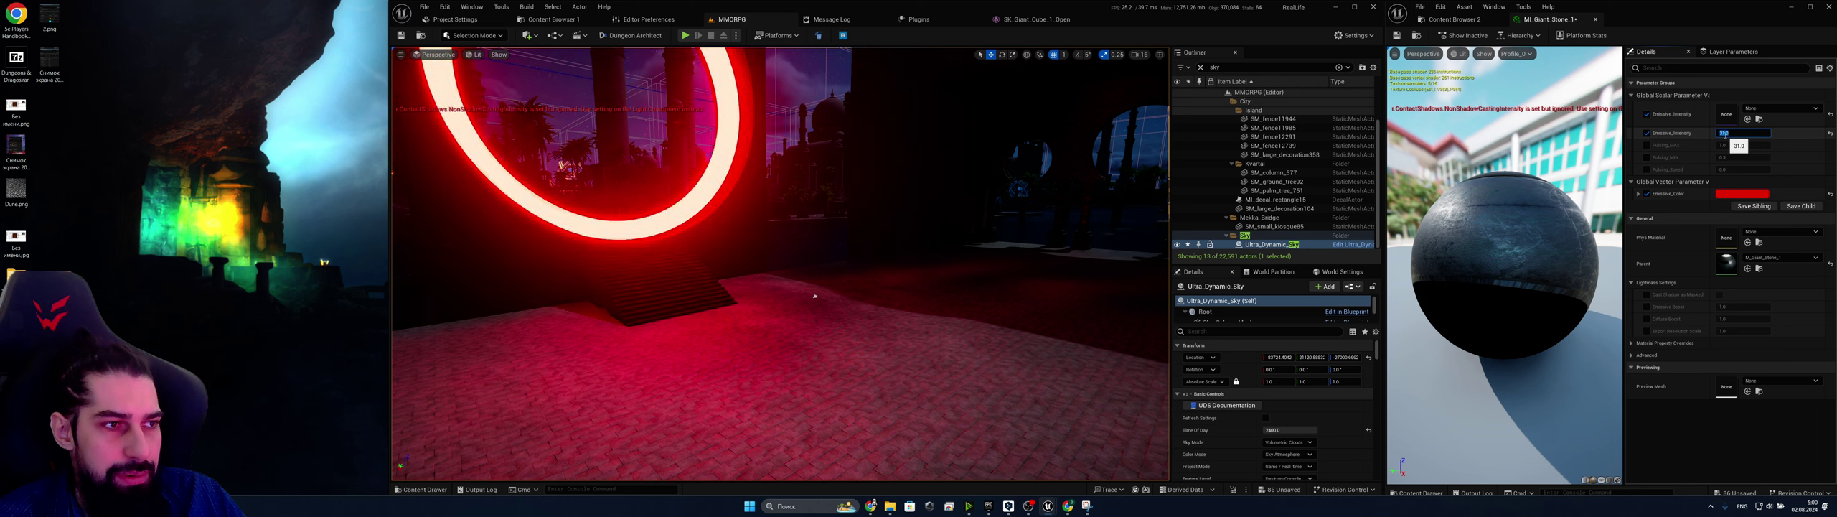
{"action": "key", "text": "Return"}
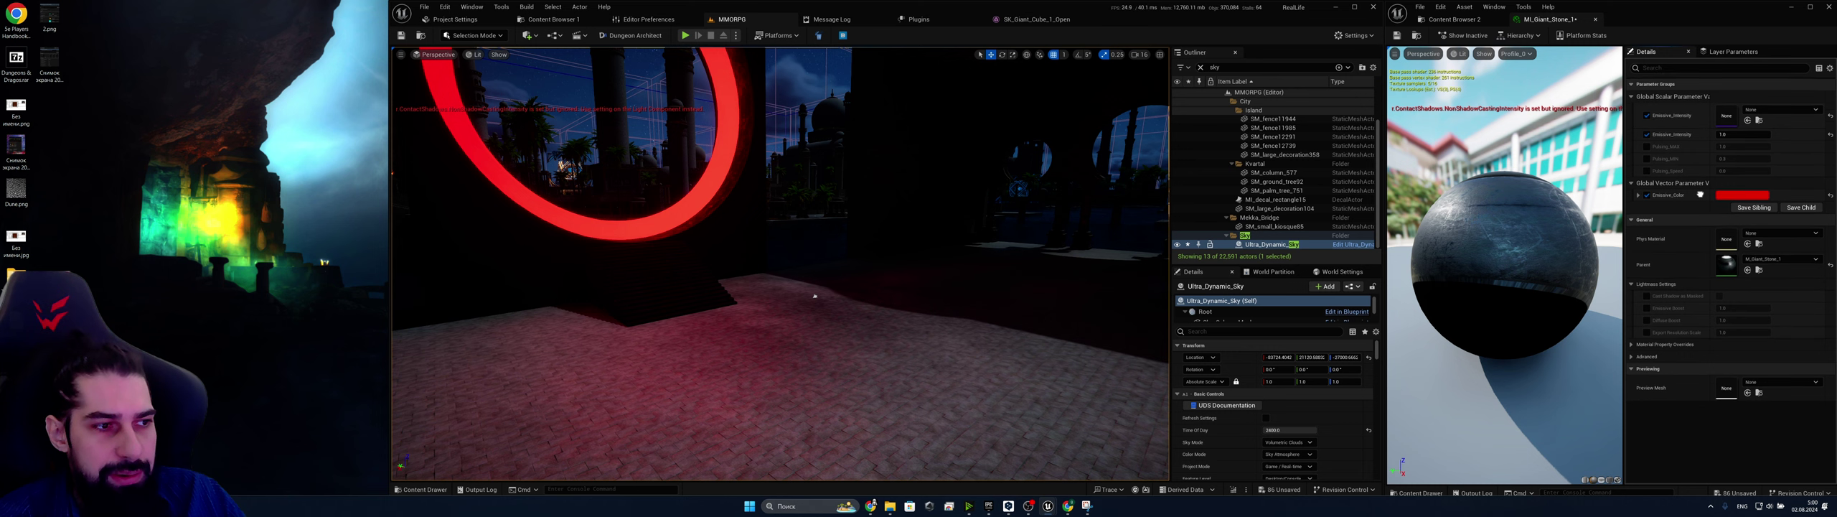
Compare emissive intensities of 2 and 3 on the ring material at night, and settle on 4
{"action": "right_click_drag", "start_coordinate": [861, 252], "coordinate": [789, 252]}
{"action": "right_click_drag", "start_coordinate": [990, 304], "coordinate": [996, 288]}
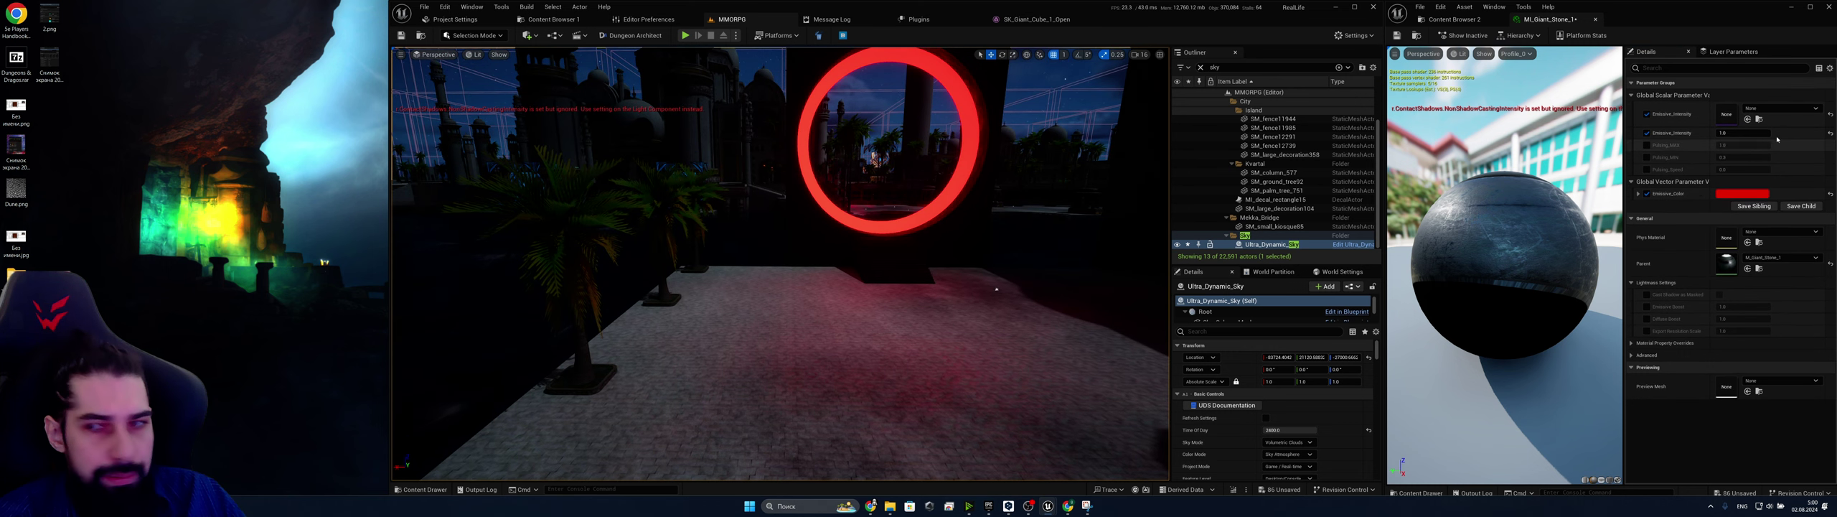
{"action": "left_click", "coordinate": [1753, 134]}
{"action": "type", "text": "2"}
{"action": "key", "text": "Return"}
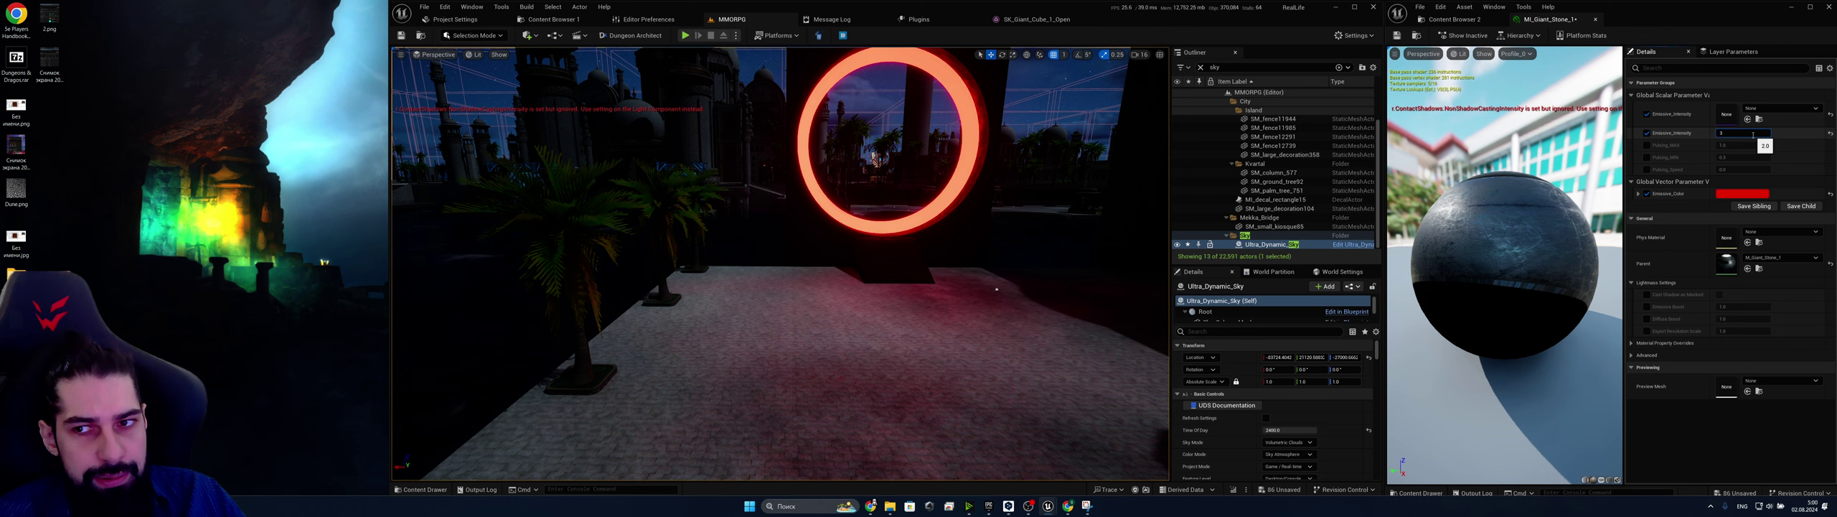
{"action": "type", "text": "3"}
{"action": "key", "text": "Return"}
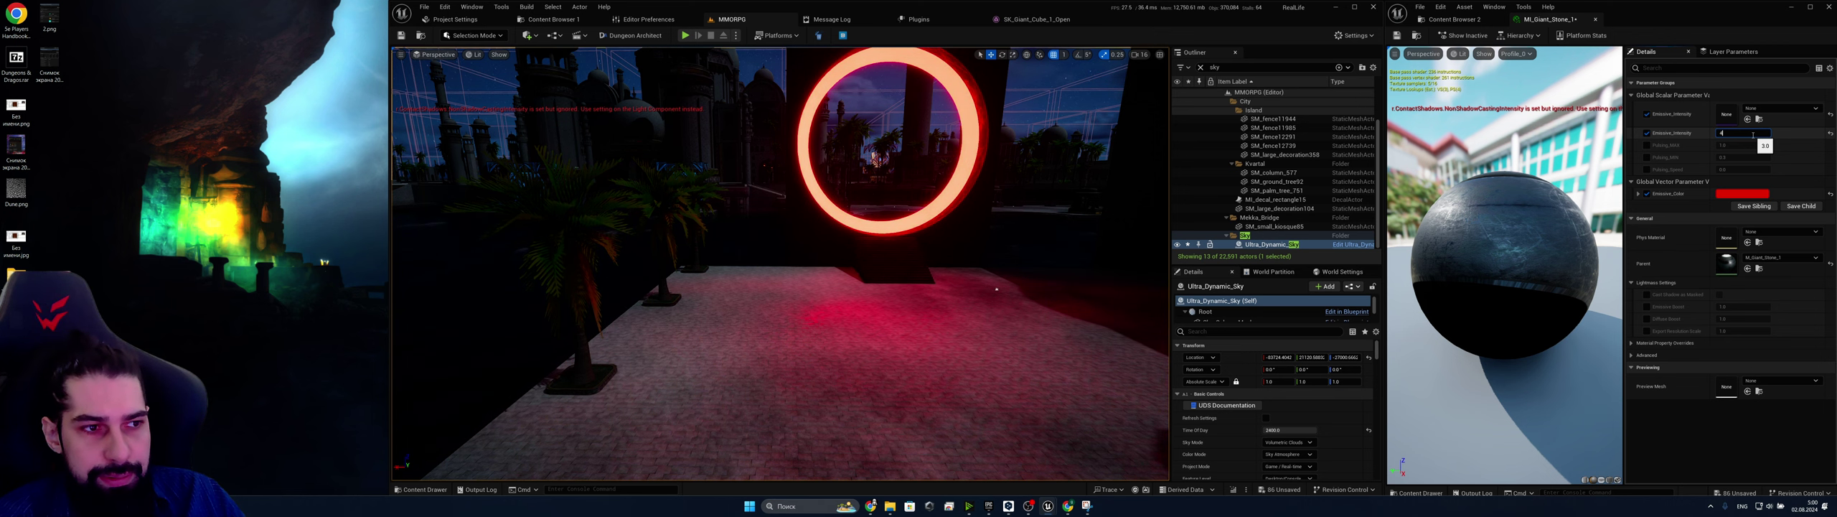
{"action": "type", "text": "4"}
{"action": "key", "text": "Return"}
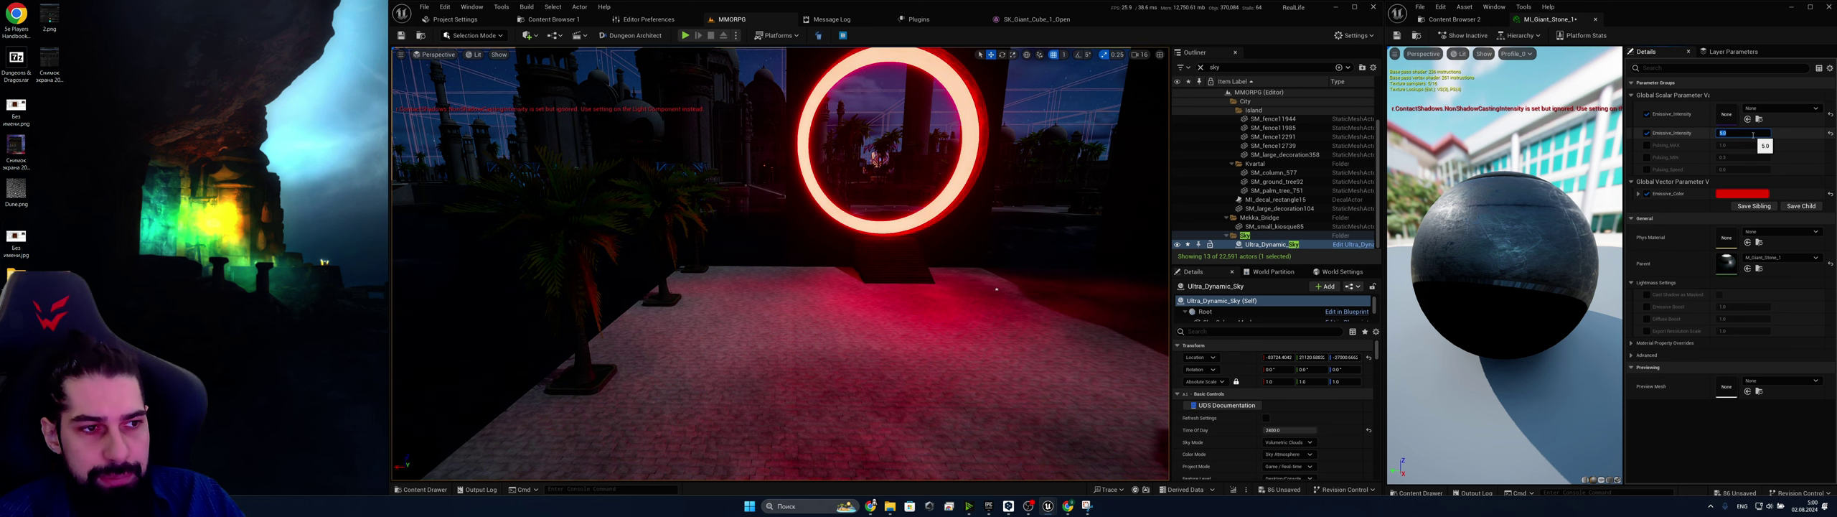
Check the ring's glow from above and close up, and change the Ultra Dynamic Sky's time of day from night to daylight
{"action": "right_click_drag", "start_coordinate": [926, 265], "coordinate": [1077, 295]}
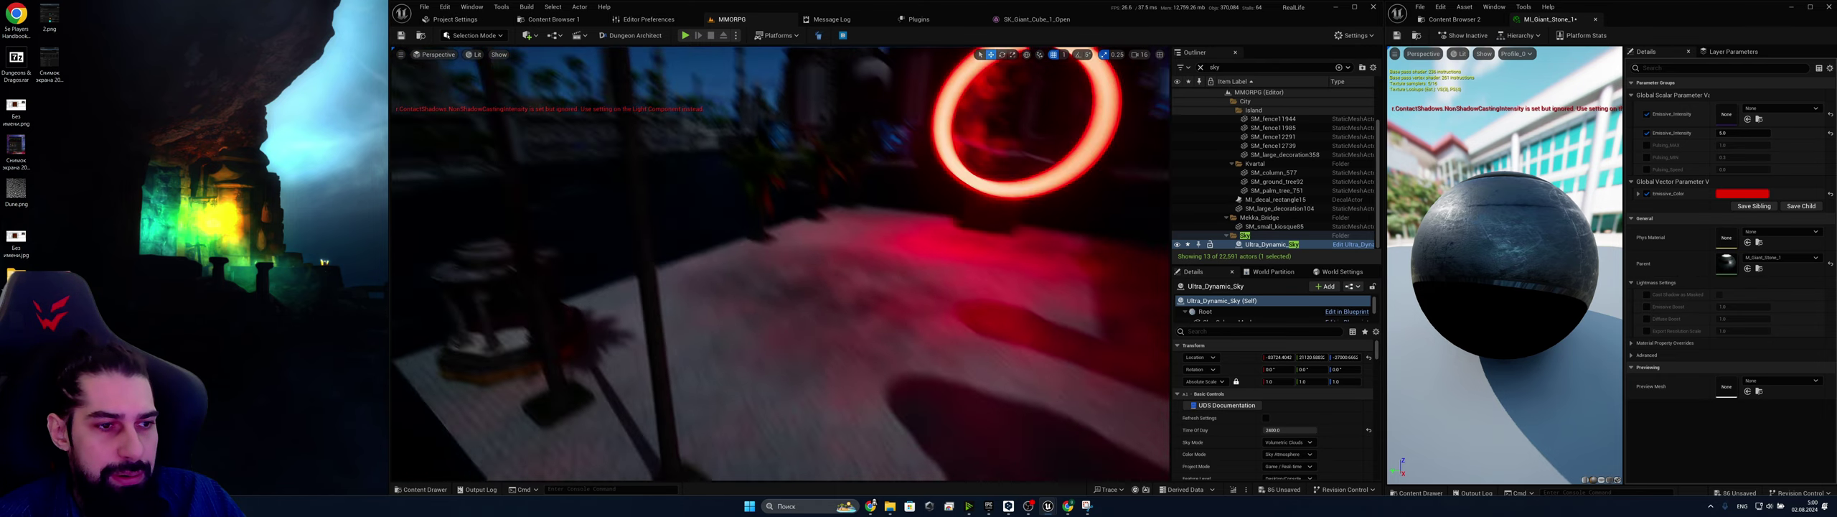
{"action": "right_click_drag", "start_coordinate": [775, 273], "coordinate": [751, 172]}
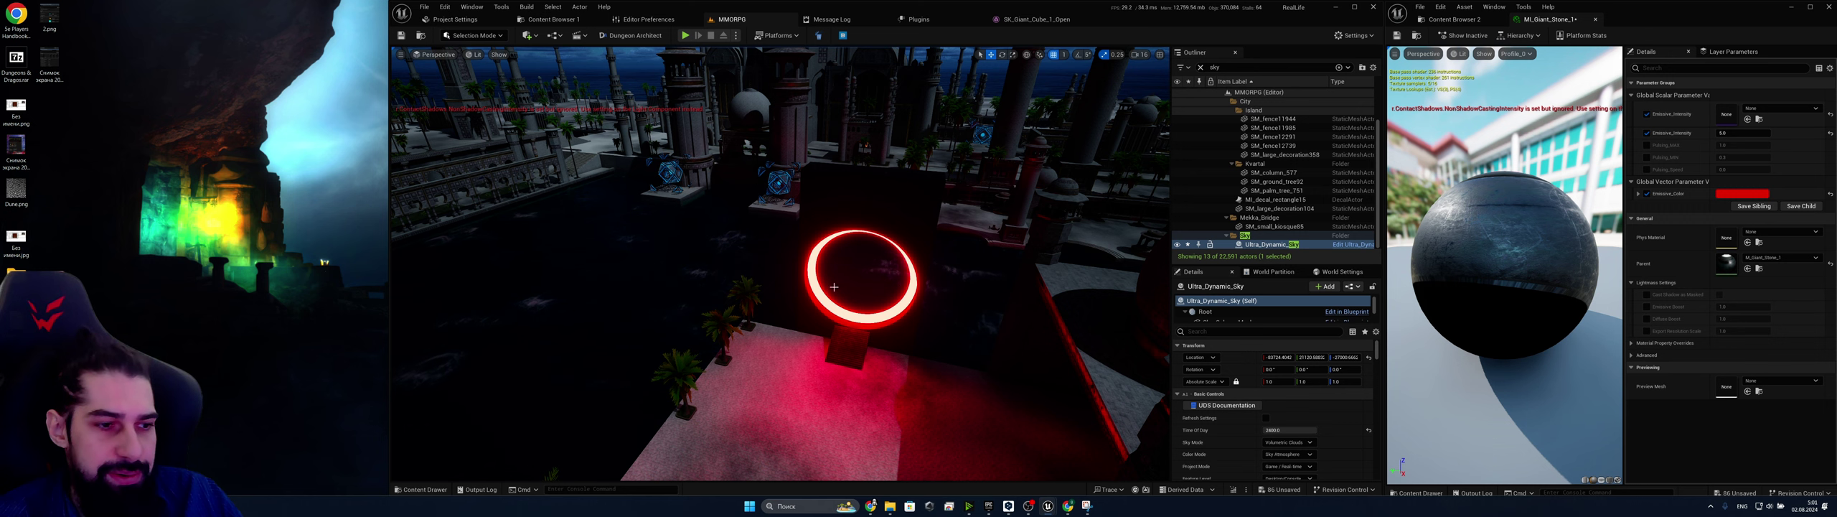
{"action": "right_click_drag", "start_coordinate": [834, 286], "coordinate": [955, 246]}
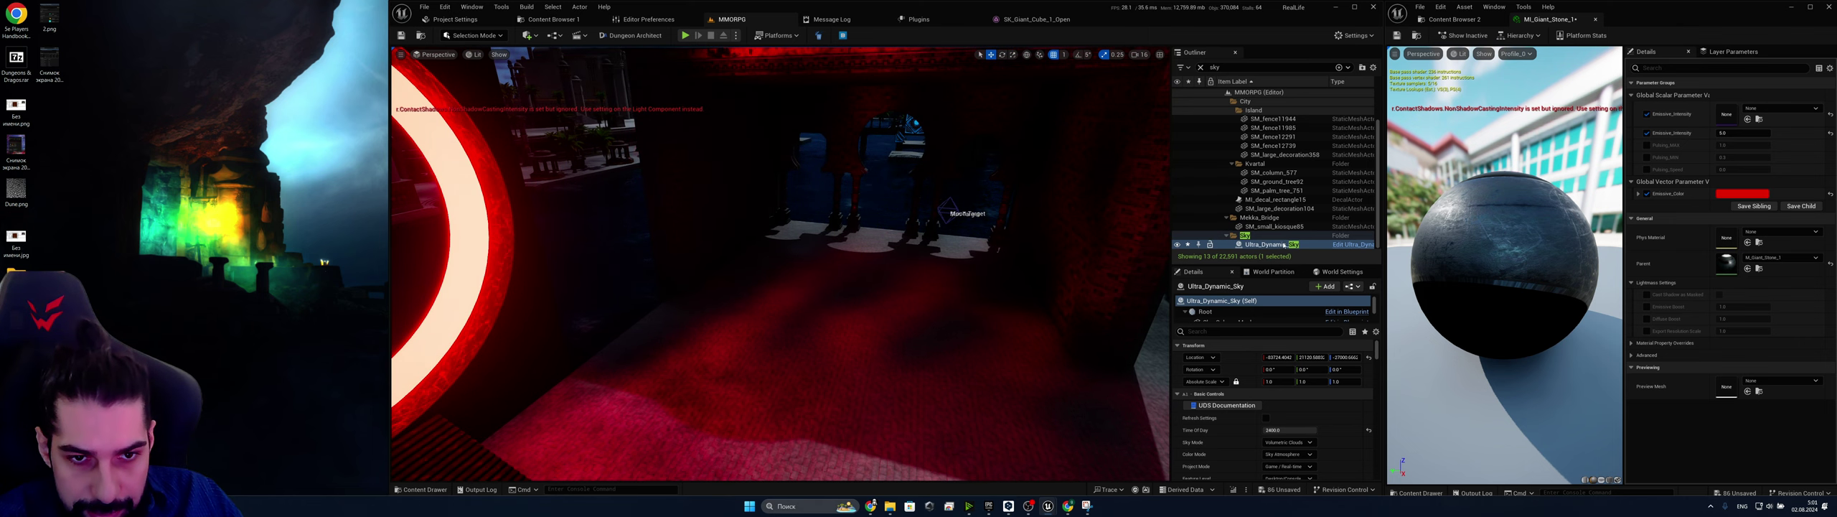
{"action": "left_click", "coordinate": [1305, 432]}
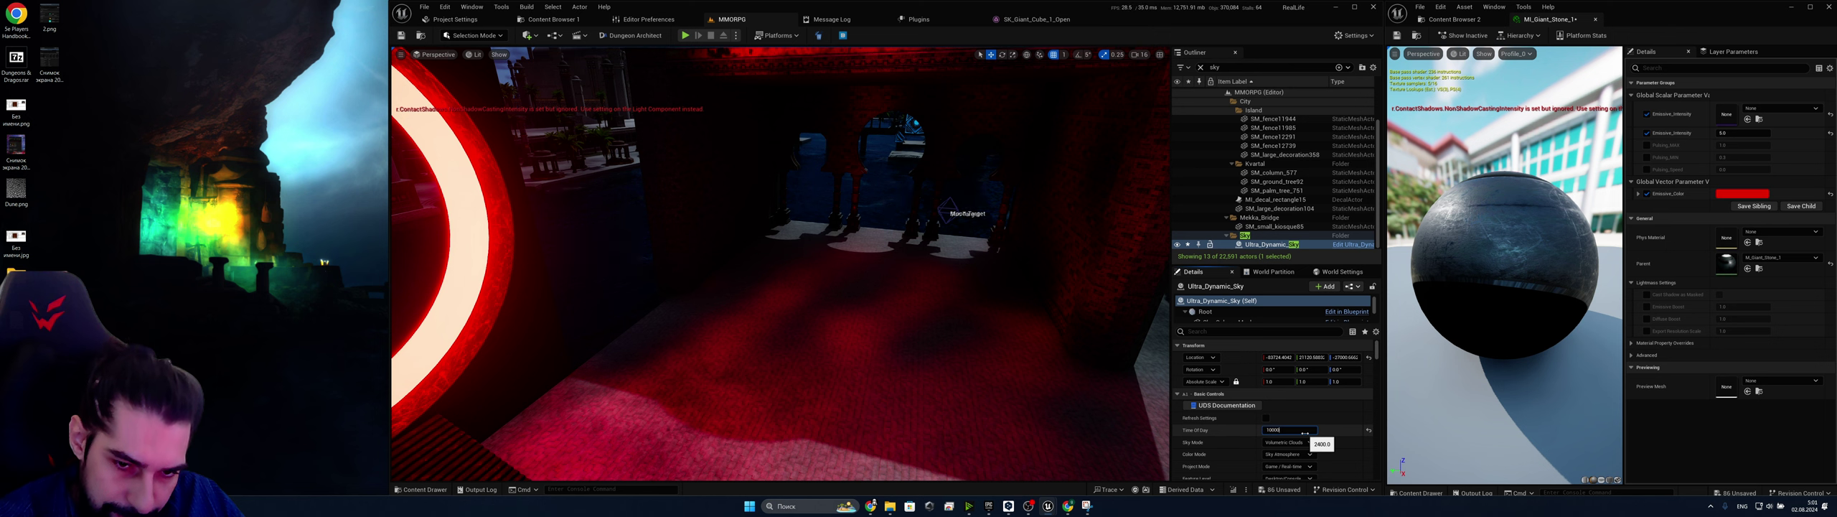
{"action": "type", "text": "10000"}
{"action": "key", "text": "Return"}
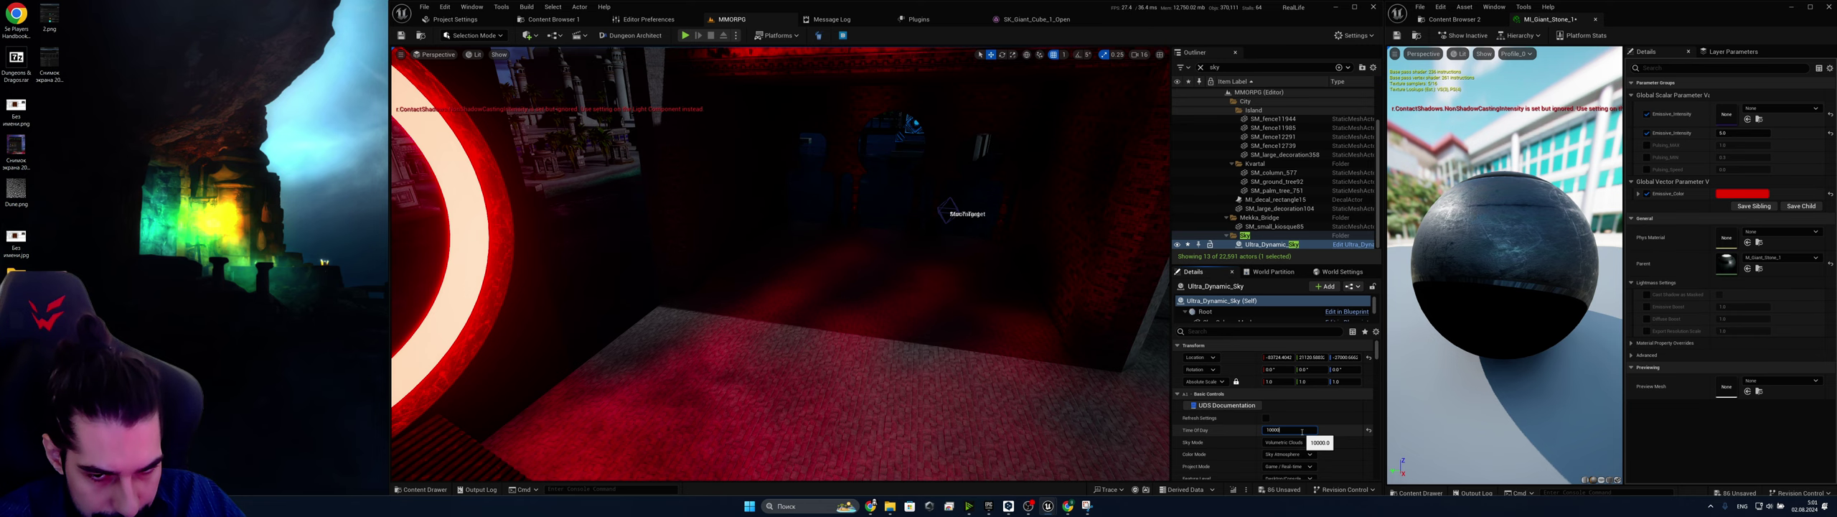
{"action": "key", "text": "Return"}
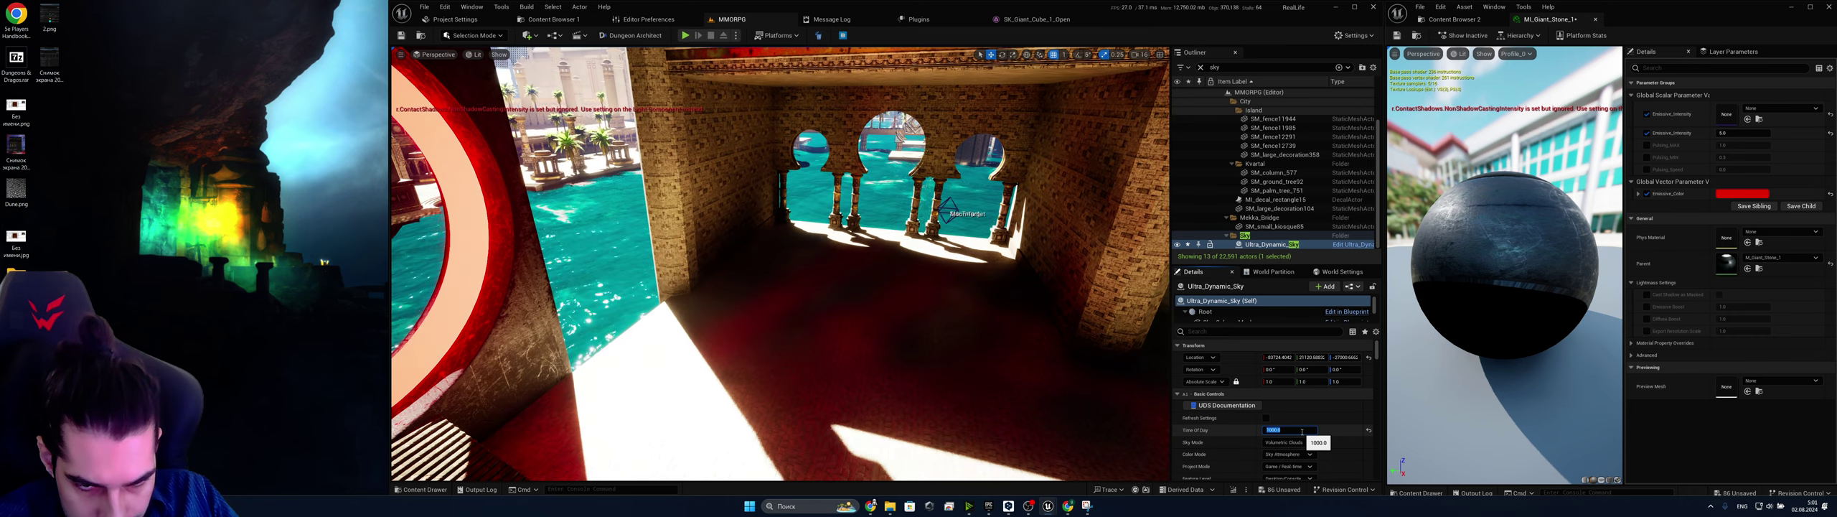